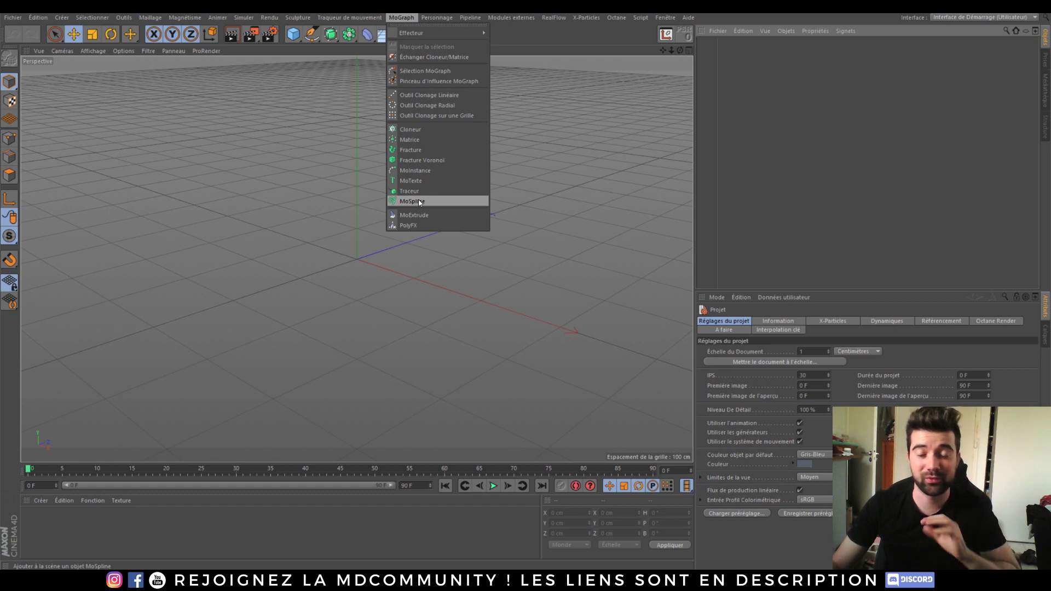
{"action": "mouse_move", "coordinate": [465, 33]}
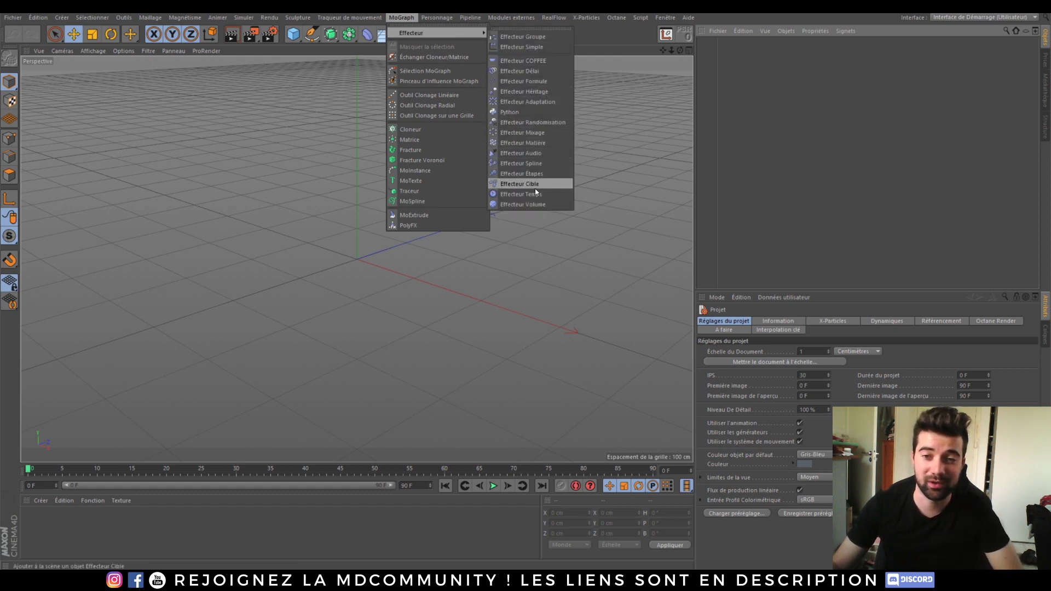
{"action": "left_click", "coordinate": [519, 274]}
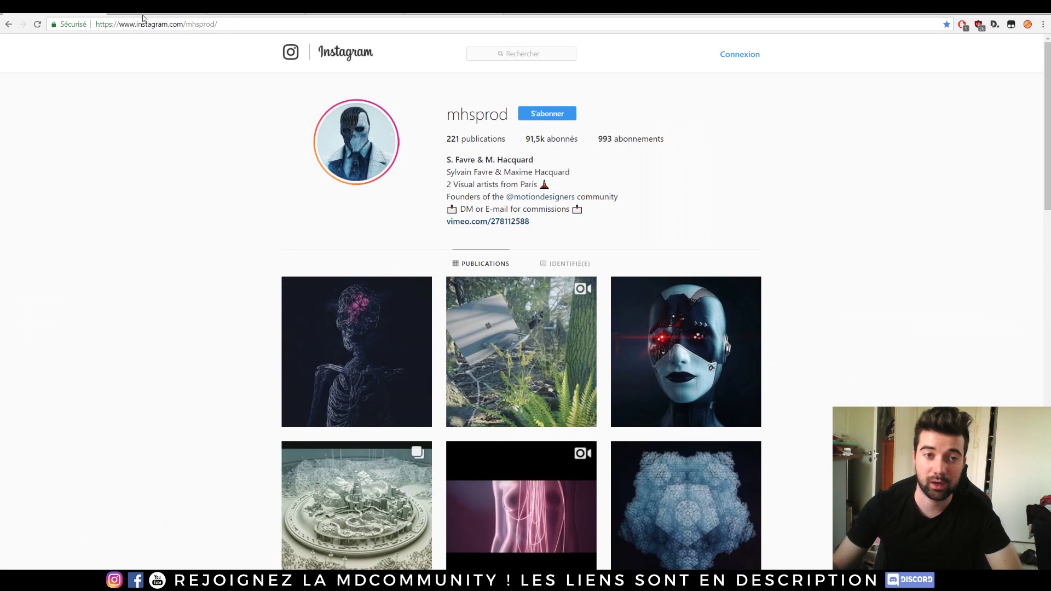
Switch to the Motion Designers Community Facebook group, browse its posts, and pause the Meetup 2 aftermovie video.
{"action": "left_click", "coordinate": [143, 14]}
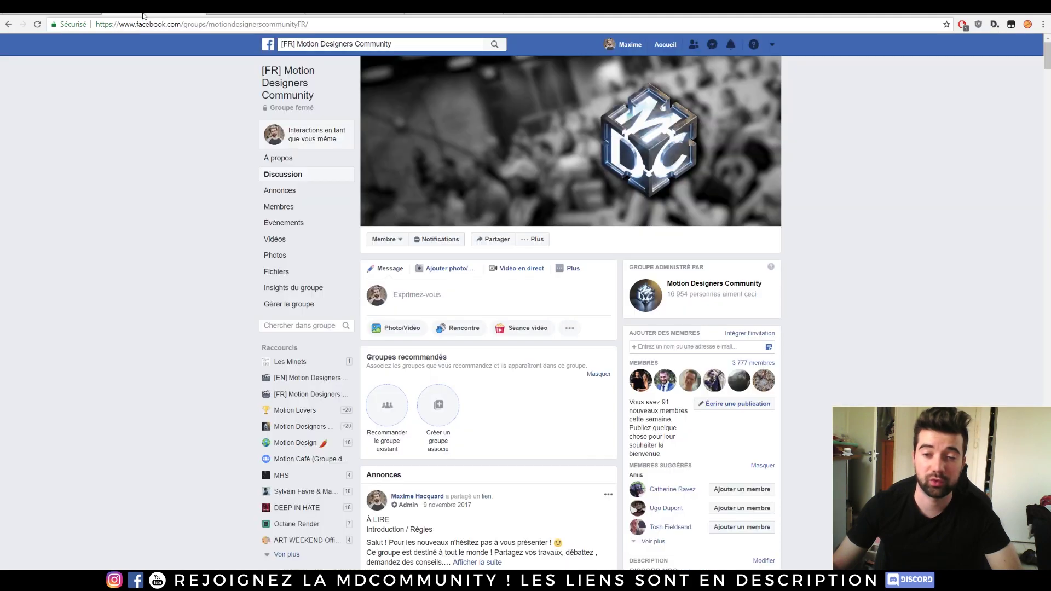
{"action": "scroll", "coordinate": [543, 265], "scroll_direction": "down", "scroll_amount": 6}
{"action": "scroll", "coordinate": [543, 265], "scroll_direction": "down", "scroll_amount": 12}
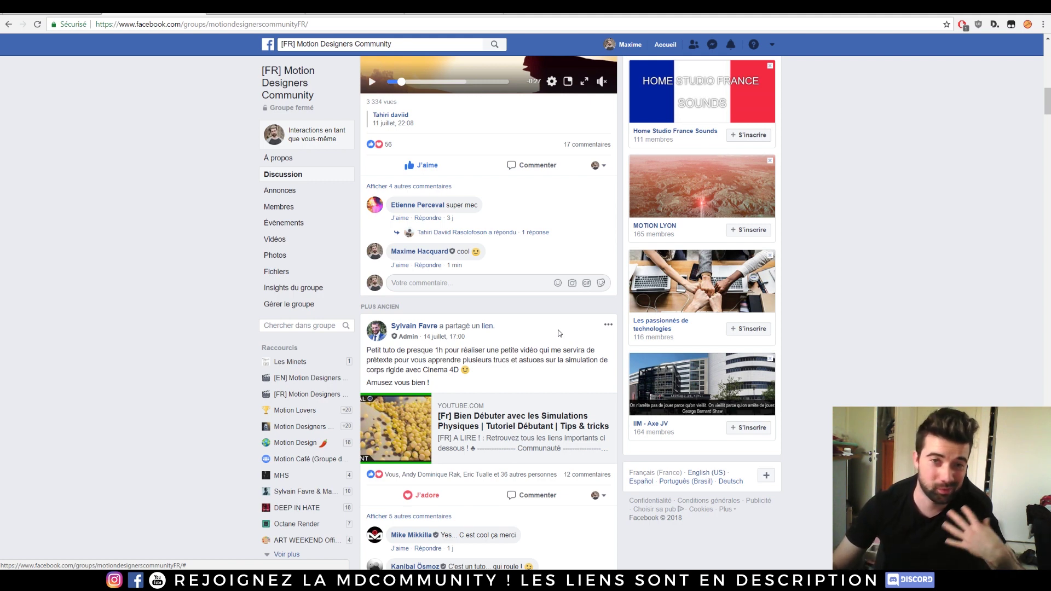
{"action": "scroll", "coordinate": [558, 329], "scroll_direction": "down", "scroll_amount": 4}
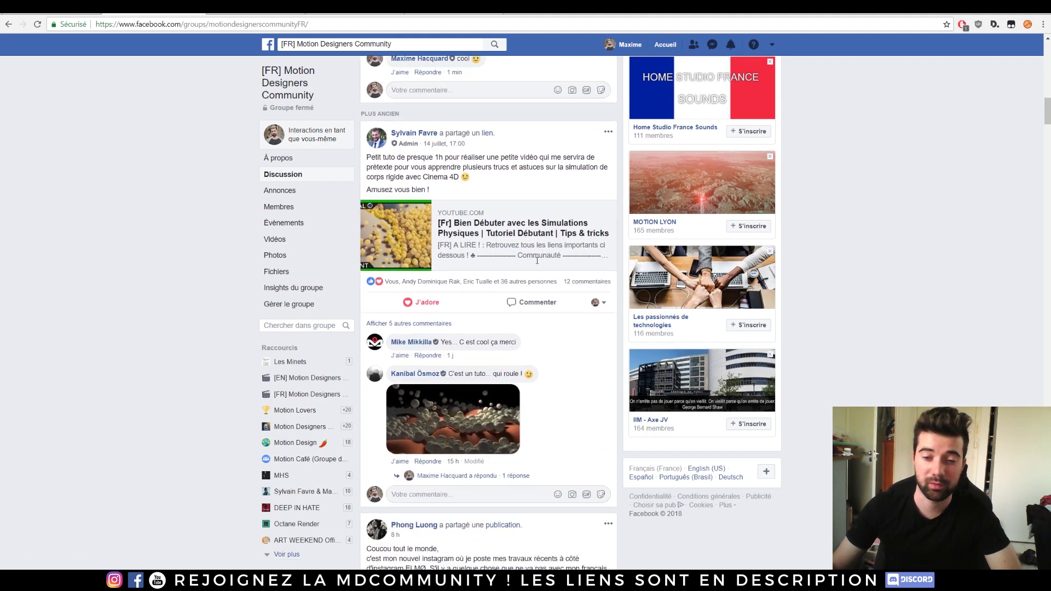
{"action": "scroll", "coordinate": [536, 241], "scroll_direction": "down", "scroll_amount": 8}
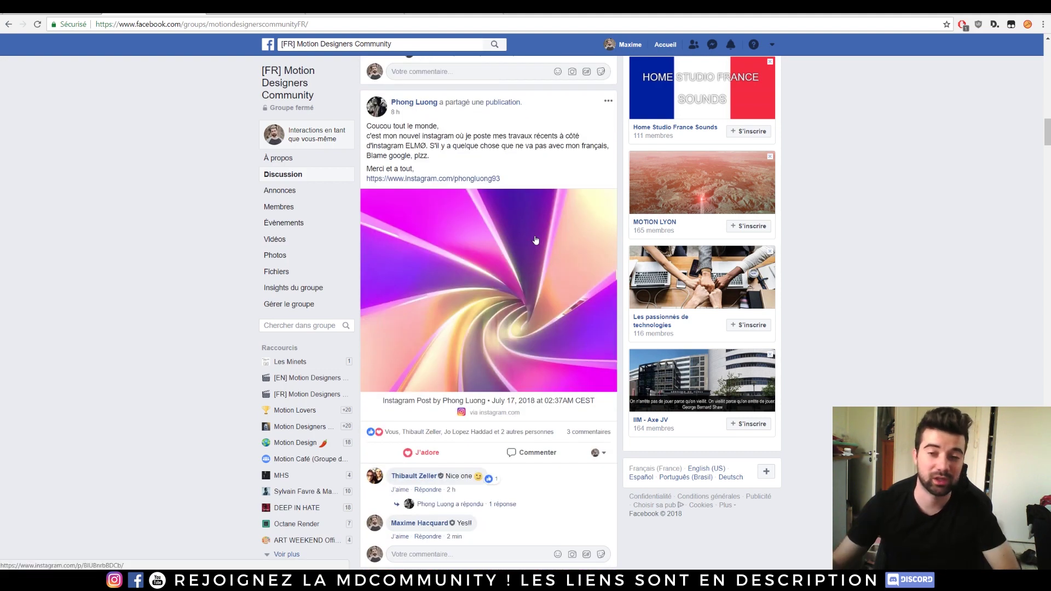
{"action": "scroll", "coordinate": [518, 205], "scroll_direction": "down", "scroll_amount": 16}
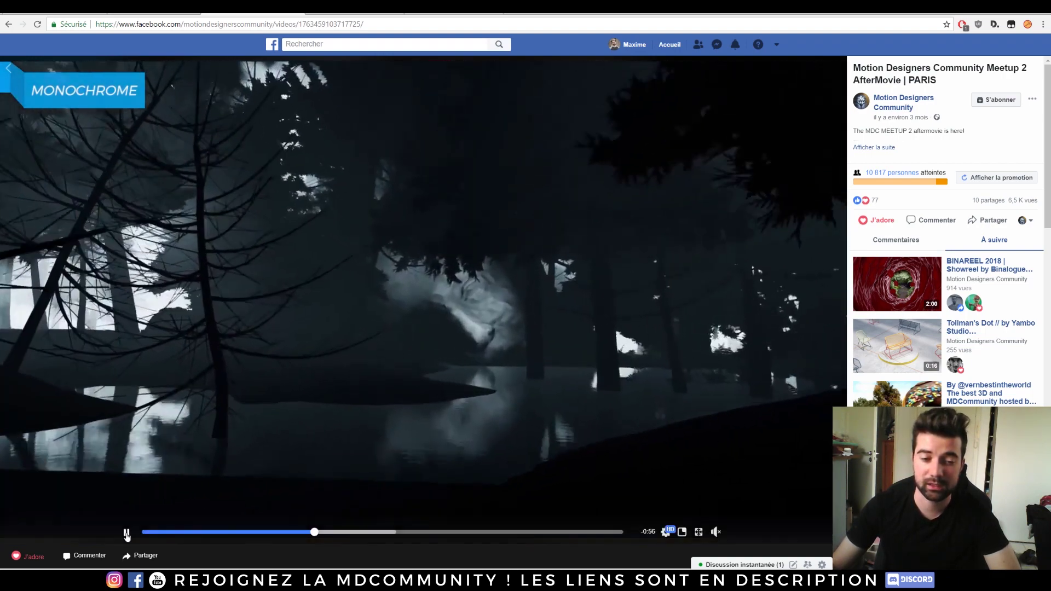
{"action": "left_click", "coordinate": [127, 532]}
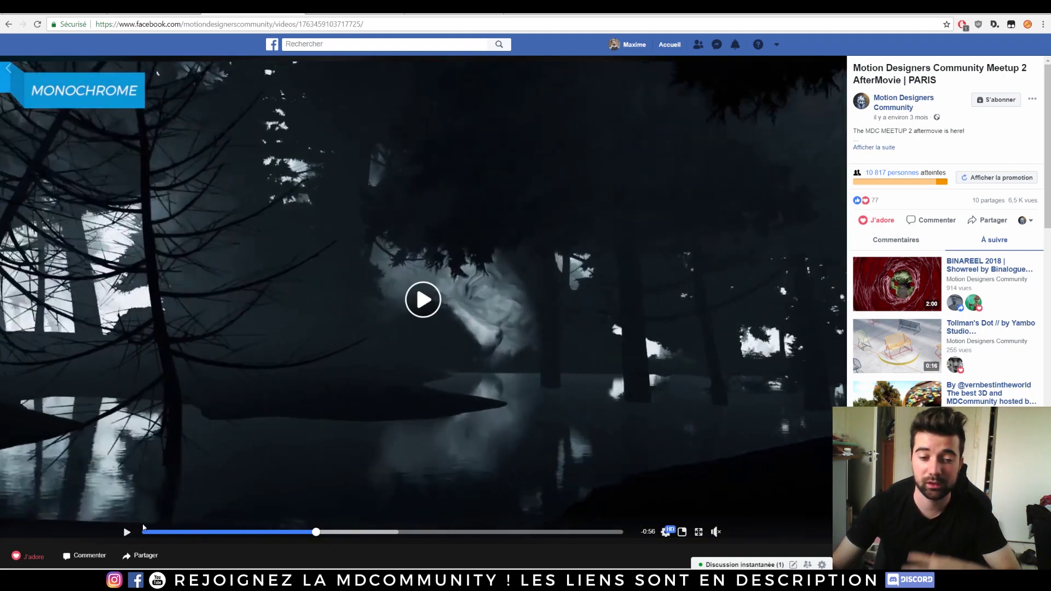
Switch to Discord and look through the Motion Designers Community channels, including computer_setup, inspiration and 3d.
{"action": "key", "text": "alt+Tab"}
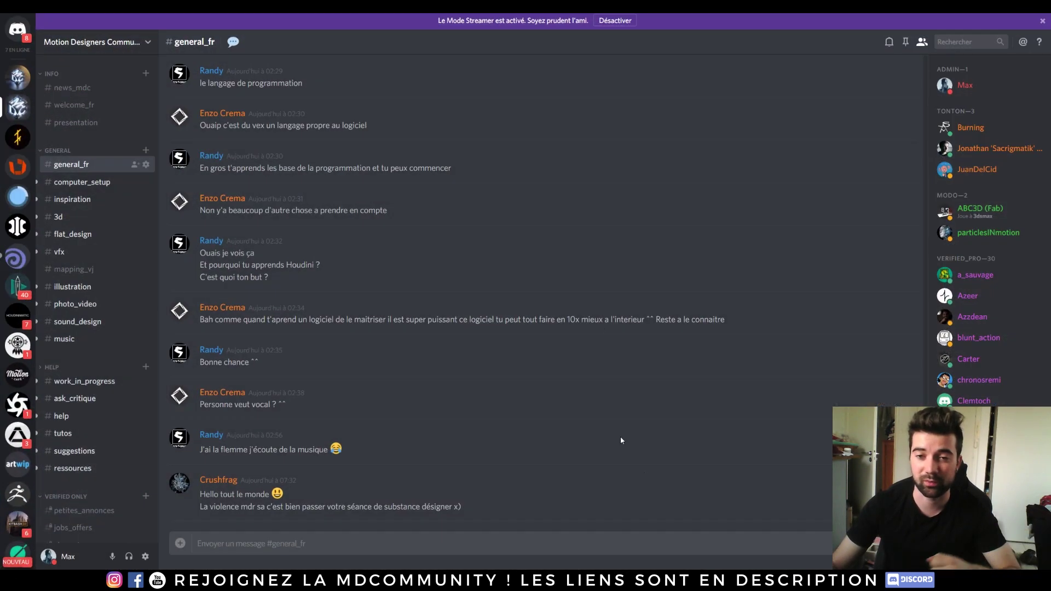
{"action": "scroll", "coordinate": [481, 262], "scroll_direction": "up", "scroll_amount": 2}
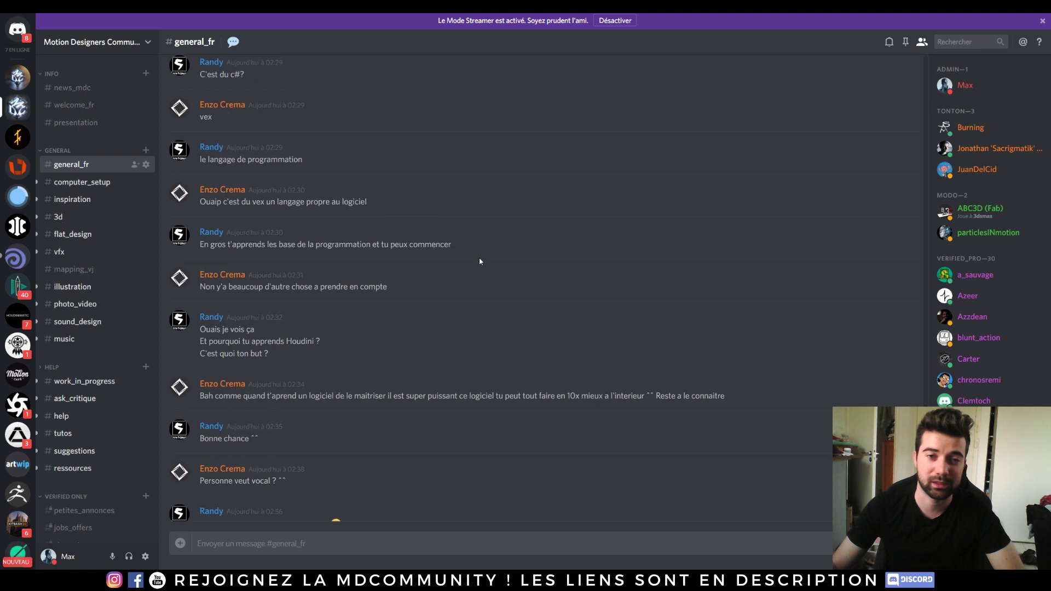
{"action": "left_click", "coordinate": [83, 184]}
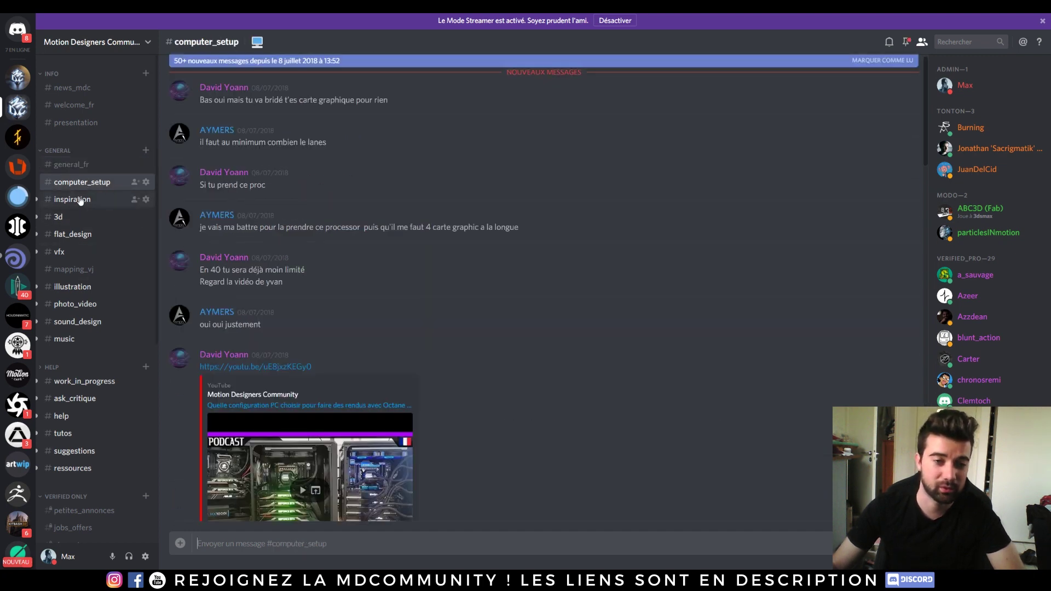
{"action": "left_click", "coordinate": [83, 205]}
{"action": "scroll", "coordinate": [317, 356], "scroll_direction": "down", "scroll_amount": 6}
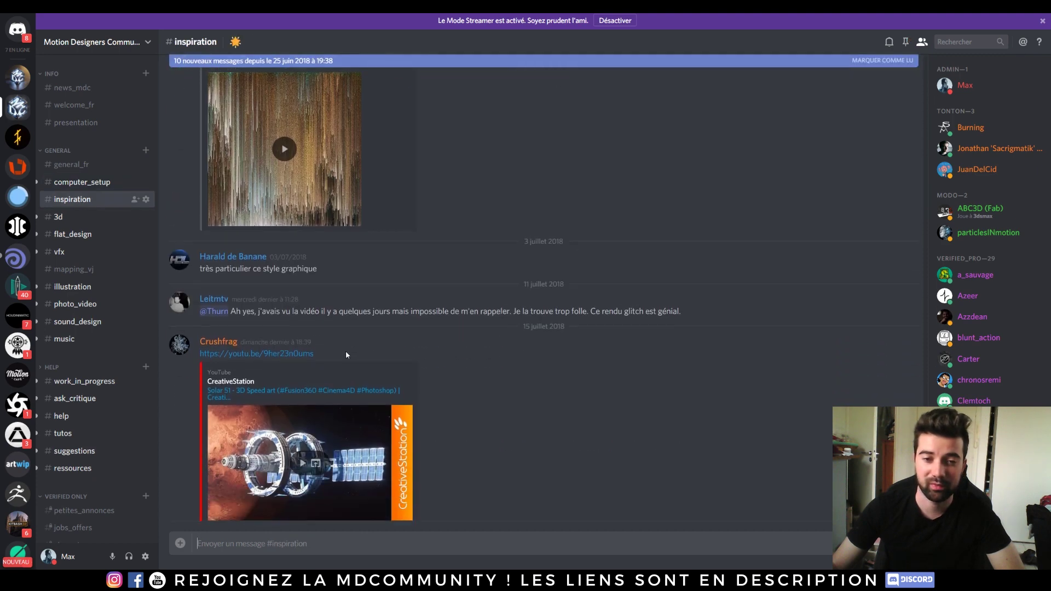
{"action": "left_click", "coordinate": [83, 218]}
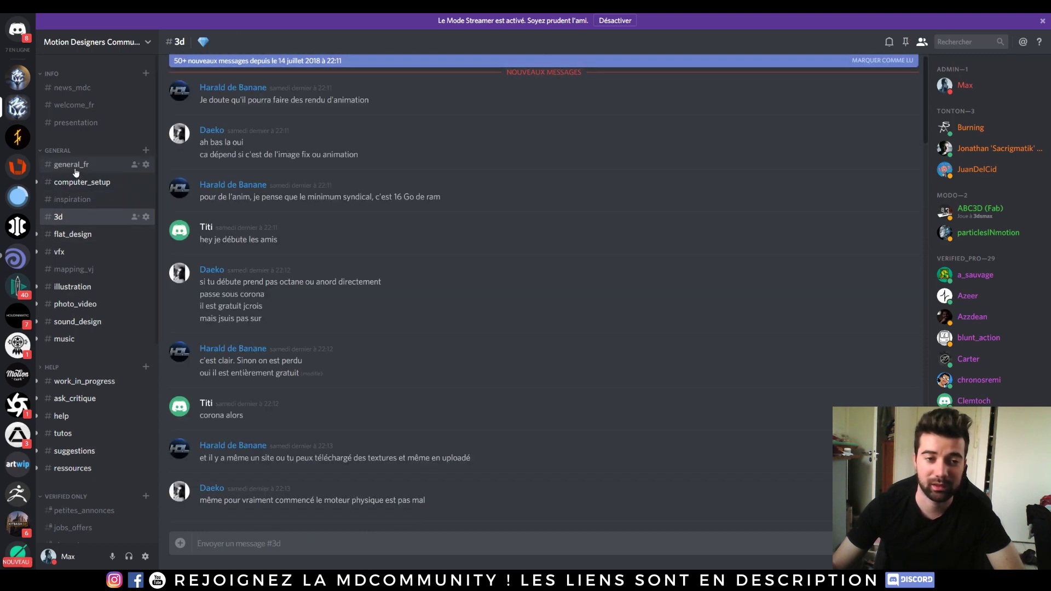
{"action": "left_click", "coordinate": [83, 241]}
{"action": "left_click", "coordinate": [76, 164]}
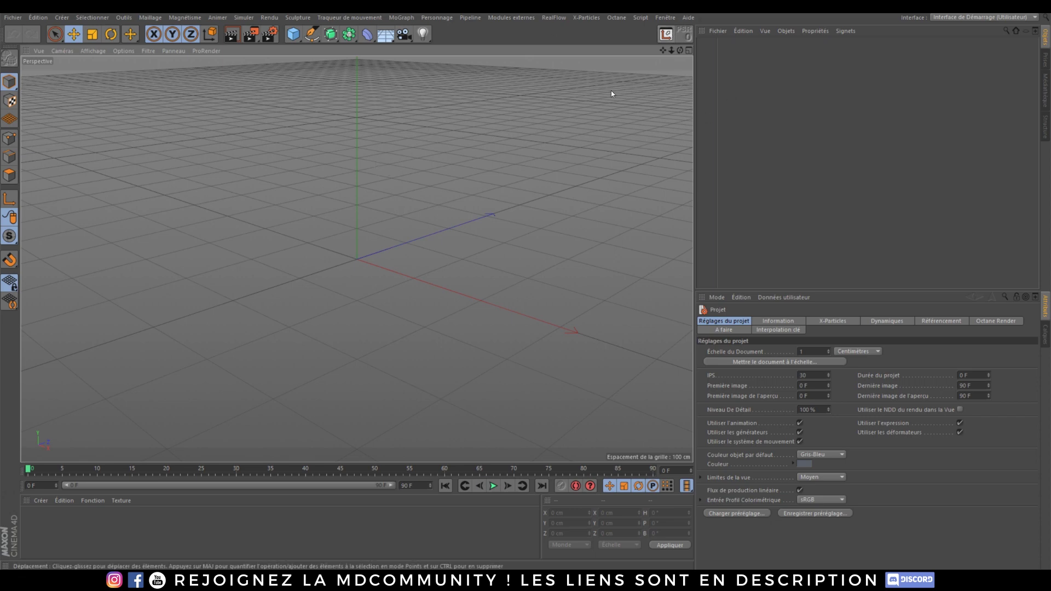
Open the Personnaliser les commandes window and position it so that part of the viewport stays free.
{"action": "left_click", "coordinate": [664, 18]}
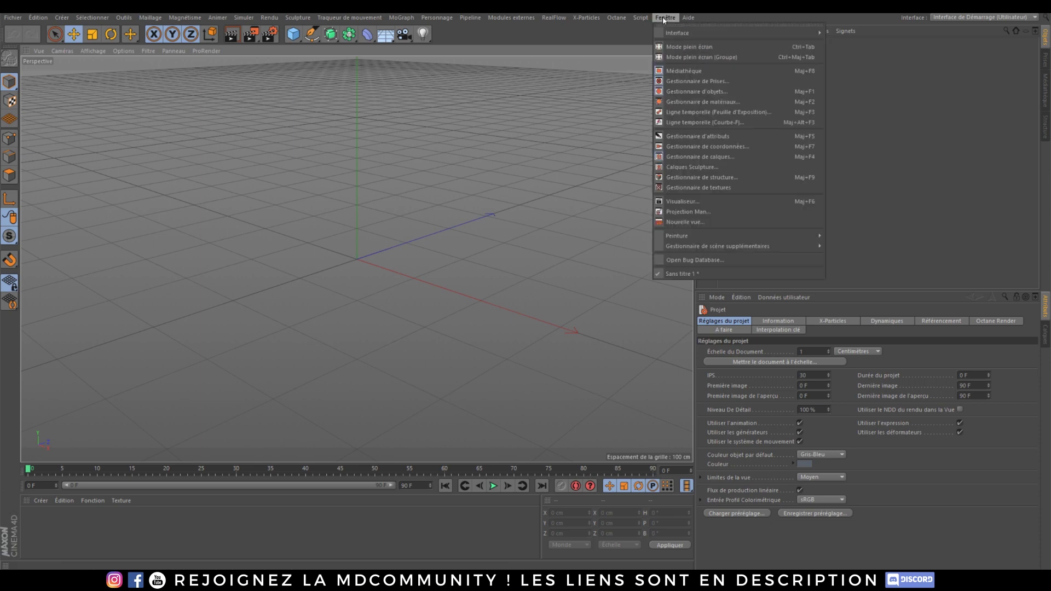
{"action": "mouse_move", "coordinate": [676, 33]}
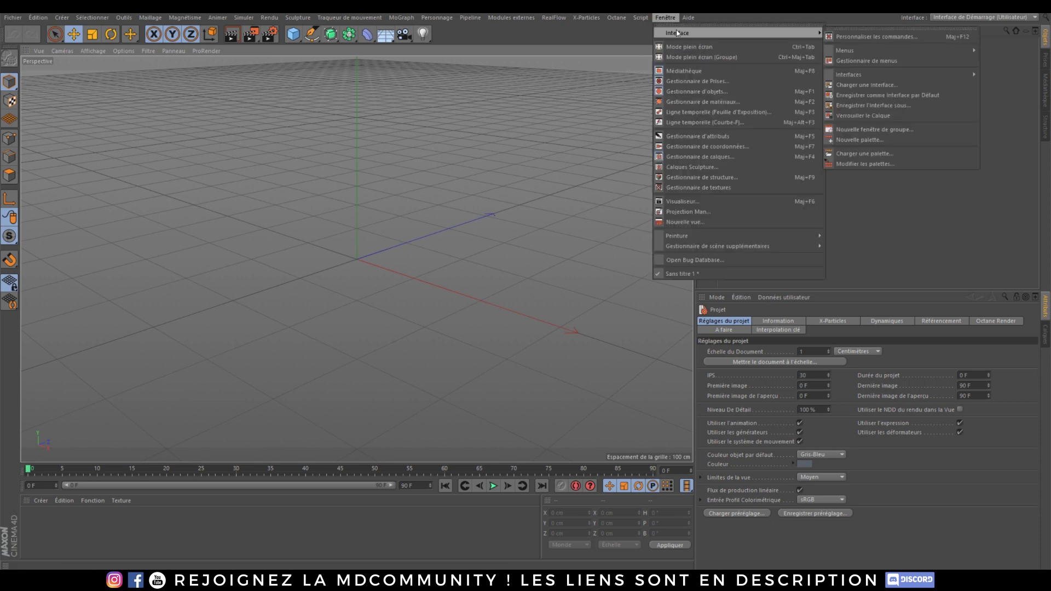
{"action": "left_click", "coordinate": [881, 38]}
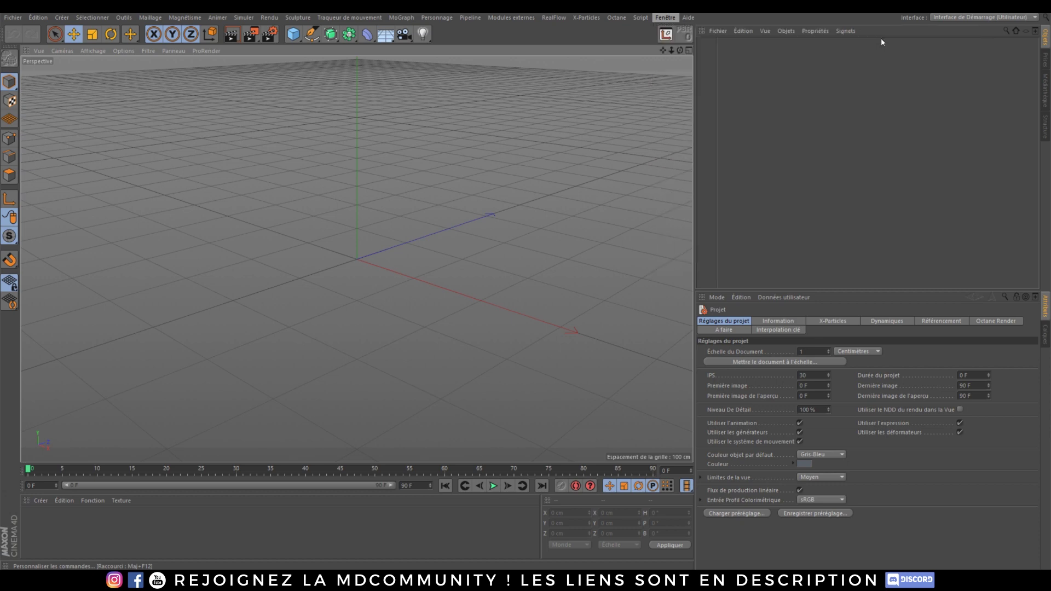
{"action": "left_click_drag", "start_coordinate": [436, 215], "coordinate": [685, 143]}
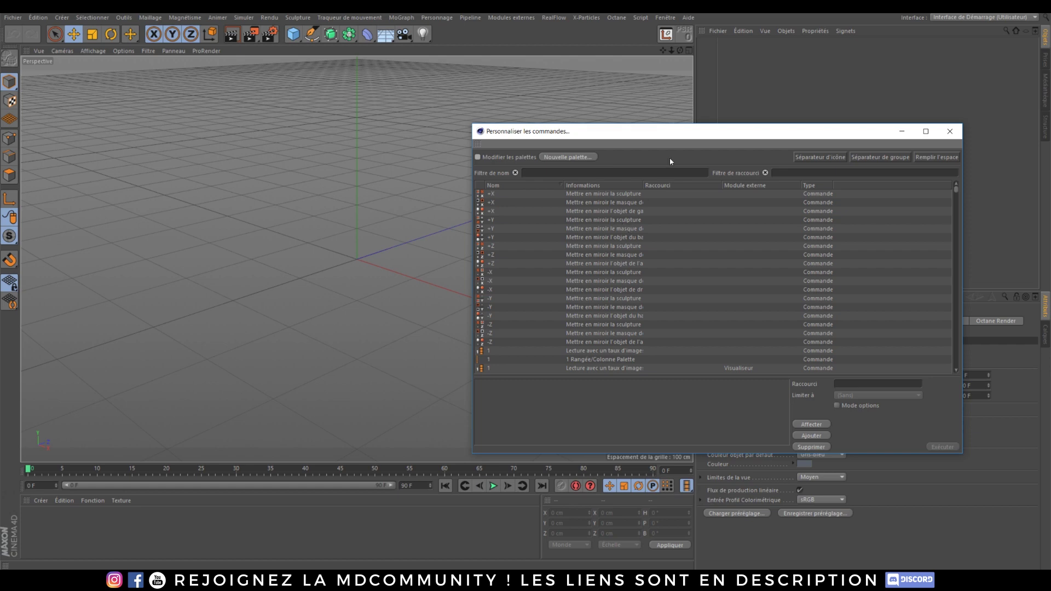
{"action": "left_click", "coordinate": [678, 19]}
{"action": "mouse_move", "coordinate": [681, 38]}
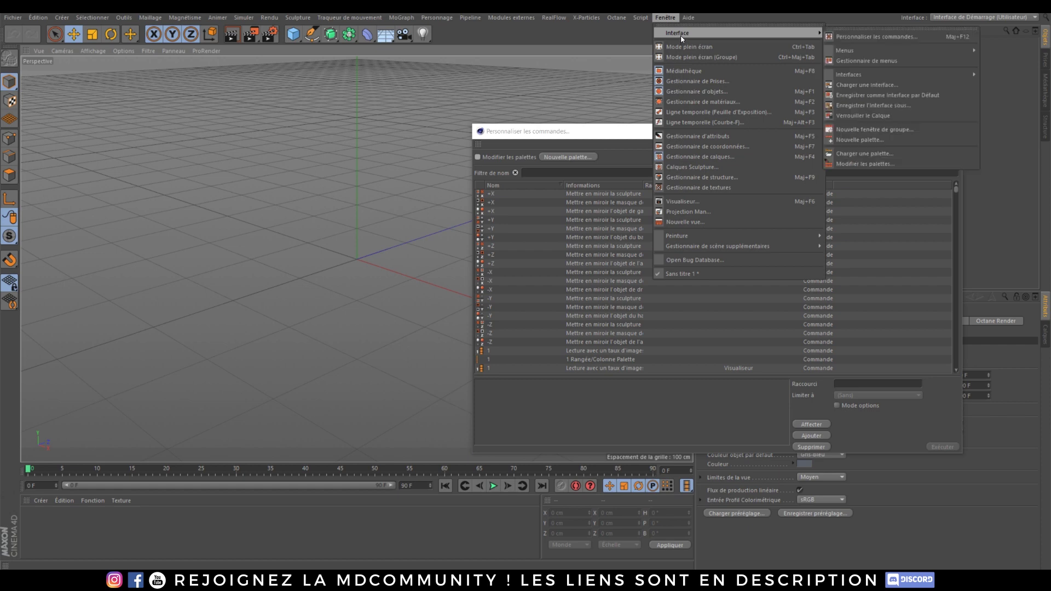
{"action": "left_click", "coordinate": [885, 38]}
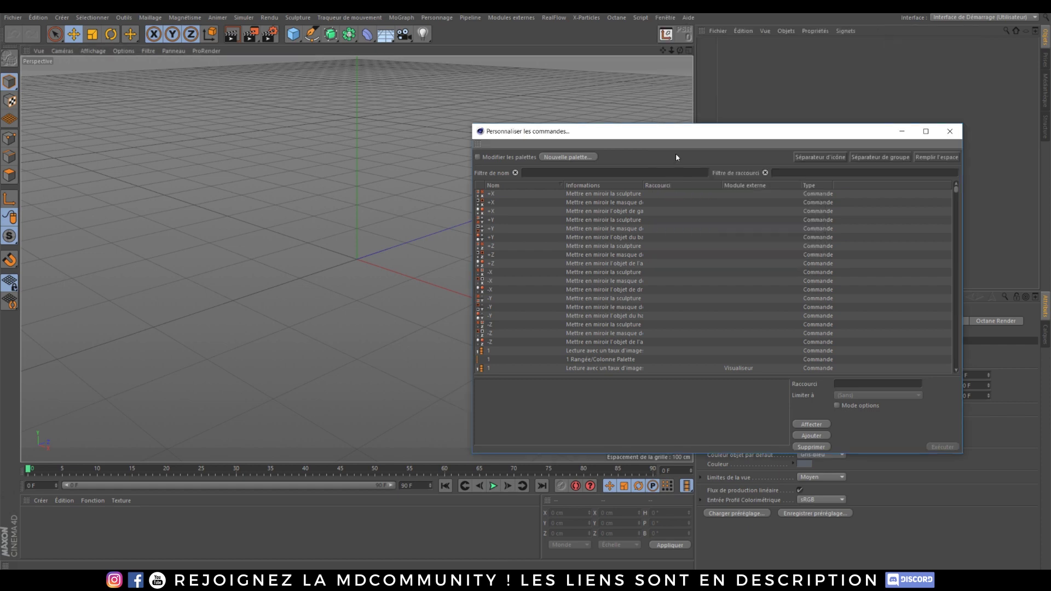
{"action": "left_click_drag", "start_coordinate": [653, 132], "coordinate": [682, 110]}
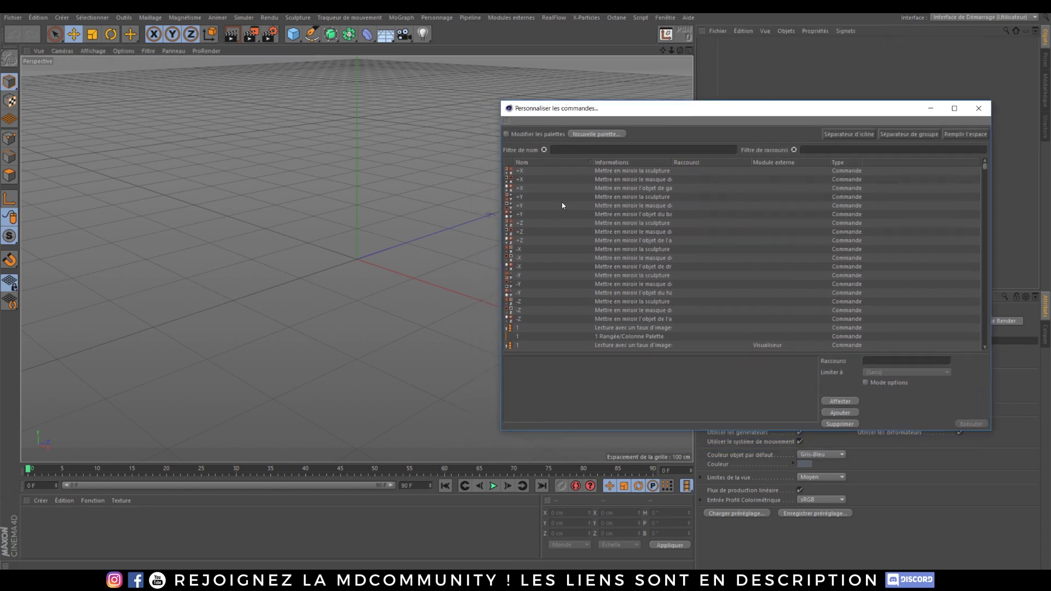
Detach the MoGraph command list as a floating palette and place it over the viewport.
{"action": "left_click", "coordinate": [401, 17]}
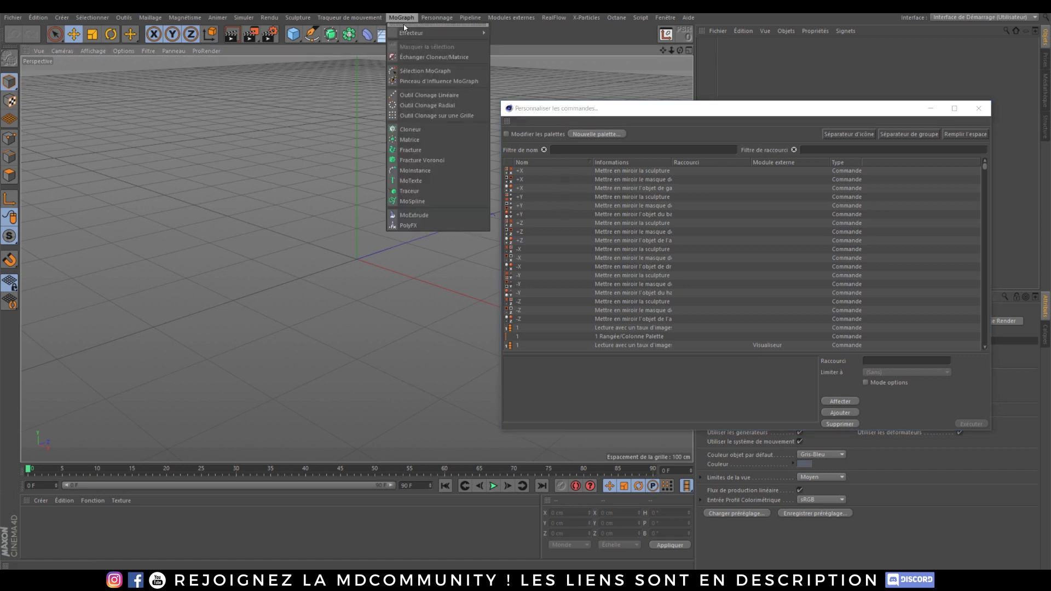
{"action": "left_click", "coordinate": [404, 25]}
{"action": "left_click_drag", "start_coordinate": [429, 18], "coordinate": [237, 137]}
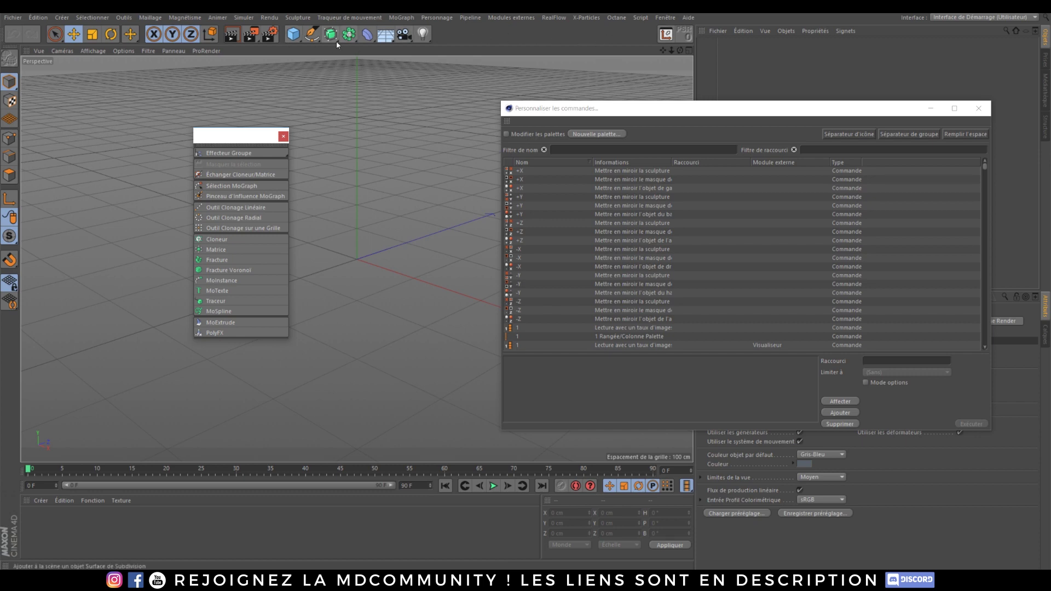
{"action": "left_click", "coordinate": [296, 35]}
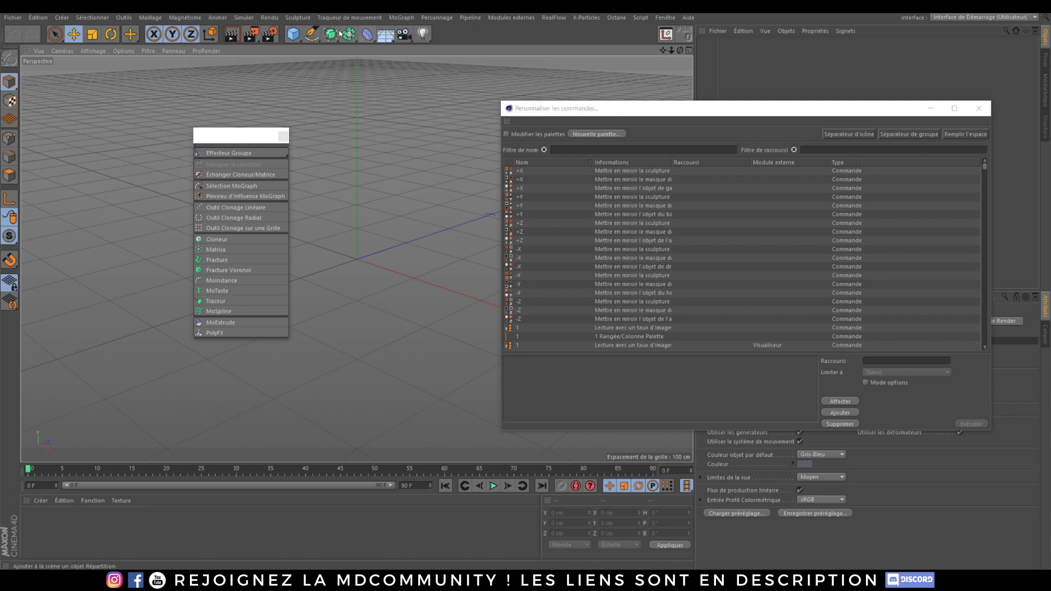
{"action": "left_click", "coordinate": [330, 34]}
{"action": "left_click", "coordinate": [402, 18]}
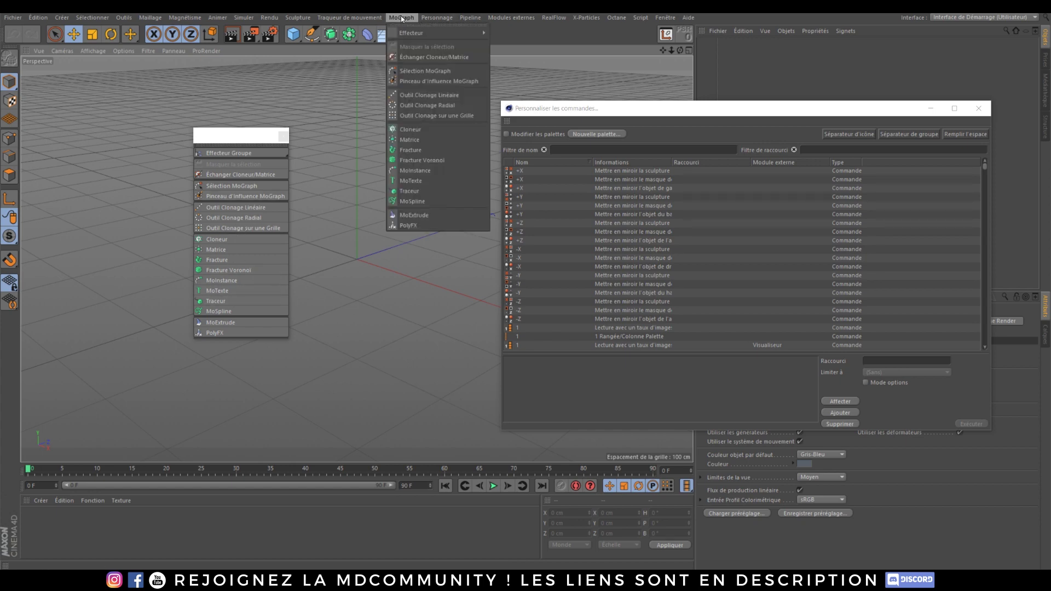
{"action": "left_click", "coordinate": [546, 43]}
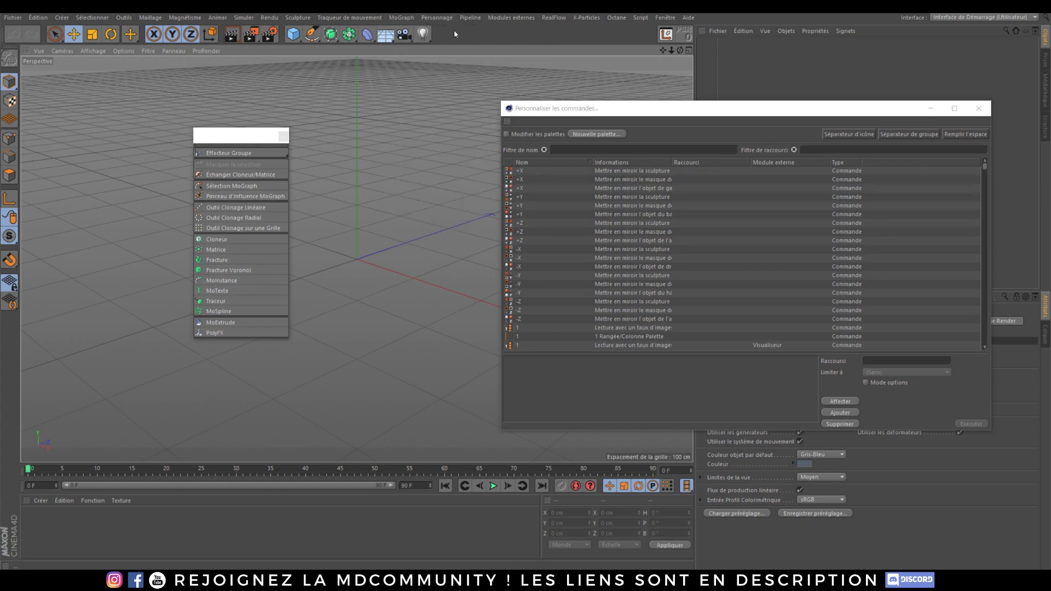
{"action": "left_click", "coordinate": [399, 18]}
{"action": "mouse_move", "coordinate": [432, 32]}
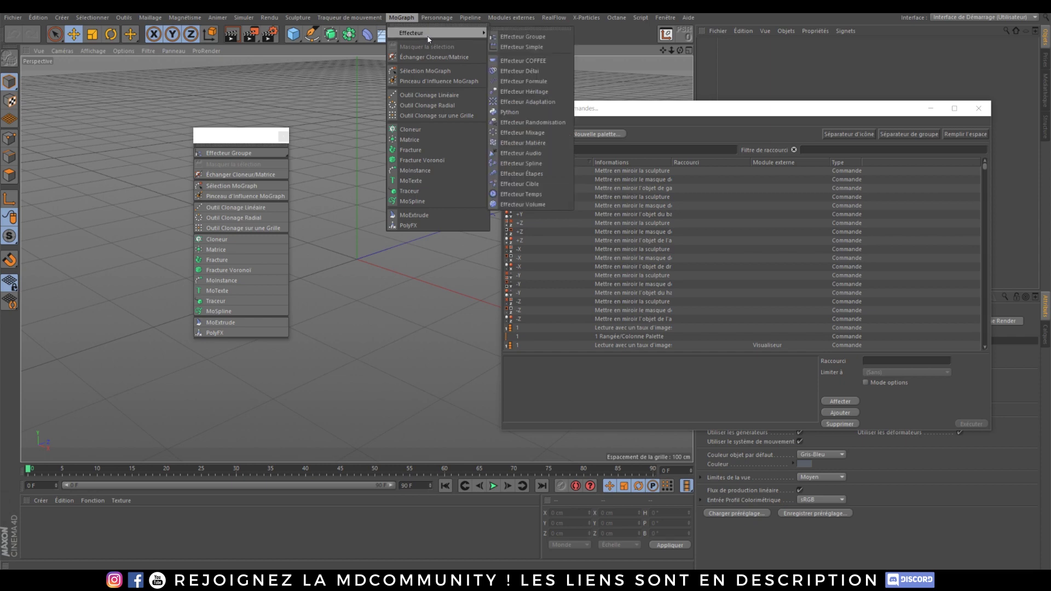
{"action": "left_click", "coordinate": [580, 34]}
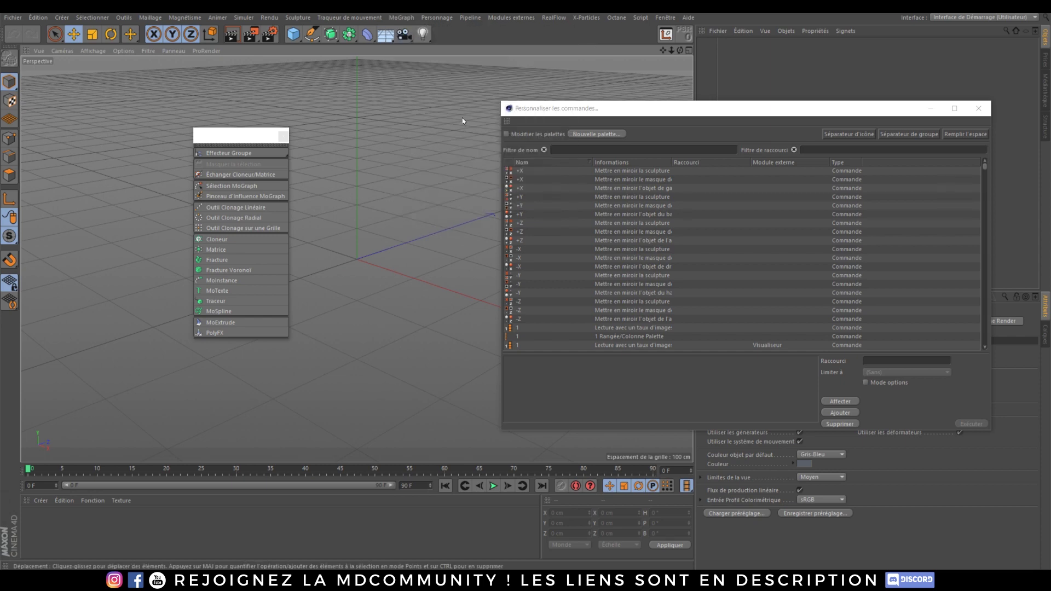
{"action": "left_click", "coordinate": [367, 34]}
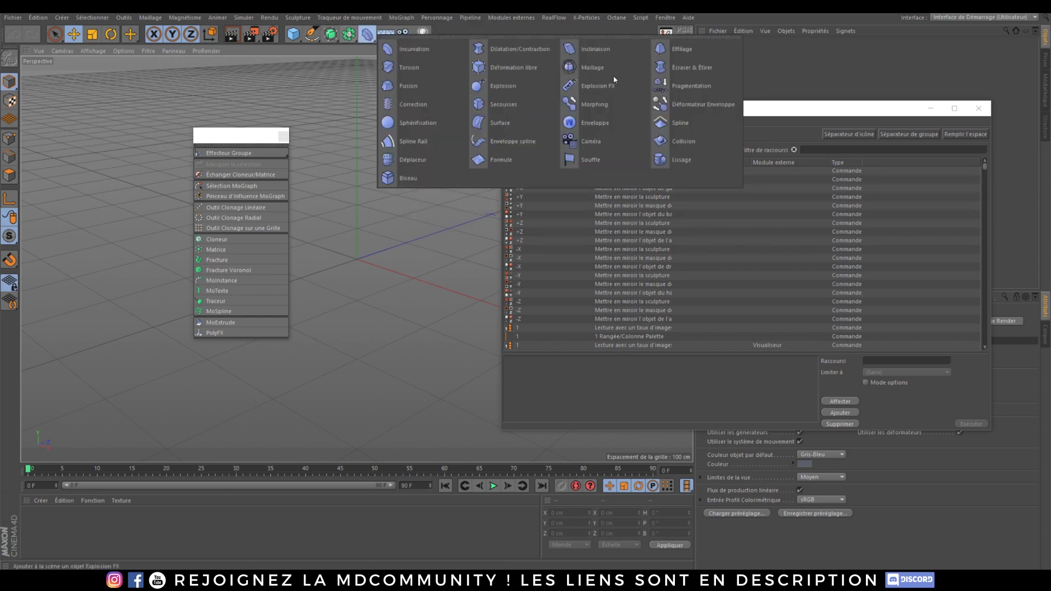
{"action": "left_click", "coordinate": [461, 23]}
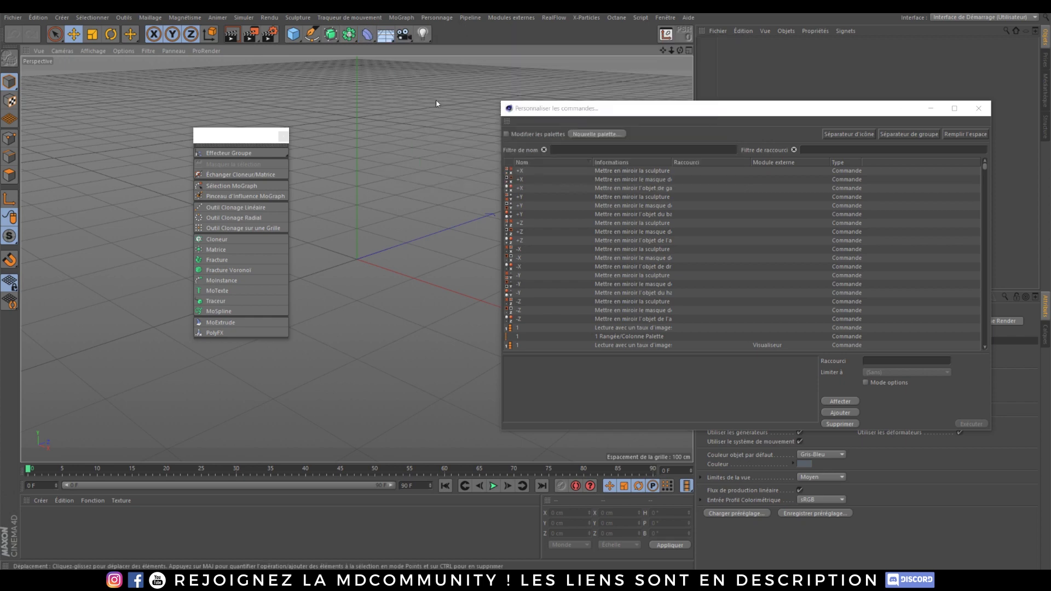
Create a new empty palette and arrange it beside the floating MoGraph palette in the viewport.
{"action": "left_click", "coordinate": [586, 133]}
{"action": "left_click_drag", "start_coordinate": [89, 62], "coordinate": [98, 163]}
{"action": "left_click_drag", "start_coordinate": [228, 137], "coordinate": [290, 160]}
{"action": "left_click_drag", "start_coordinate": [105, 163], "coordinate": [157, 186]}
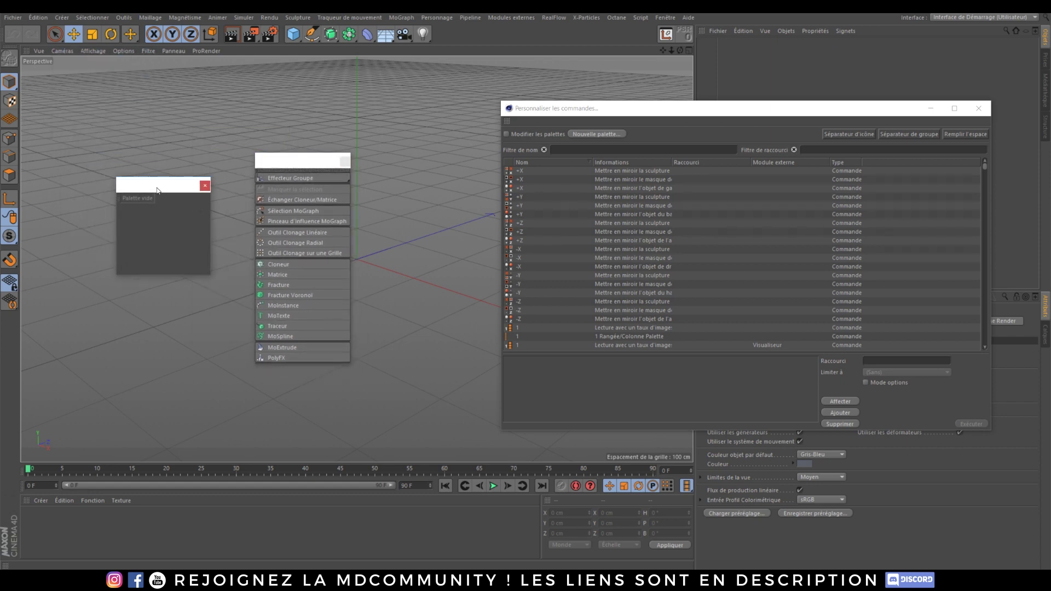
Enable palette editing and move the Cloneur command from the floating MoGraph palette into the new empty palette.
{"action": "left_click", "coordinate": [507, 135]}
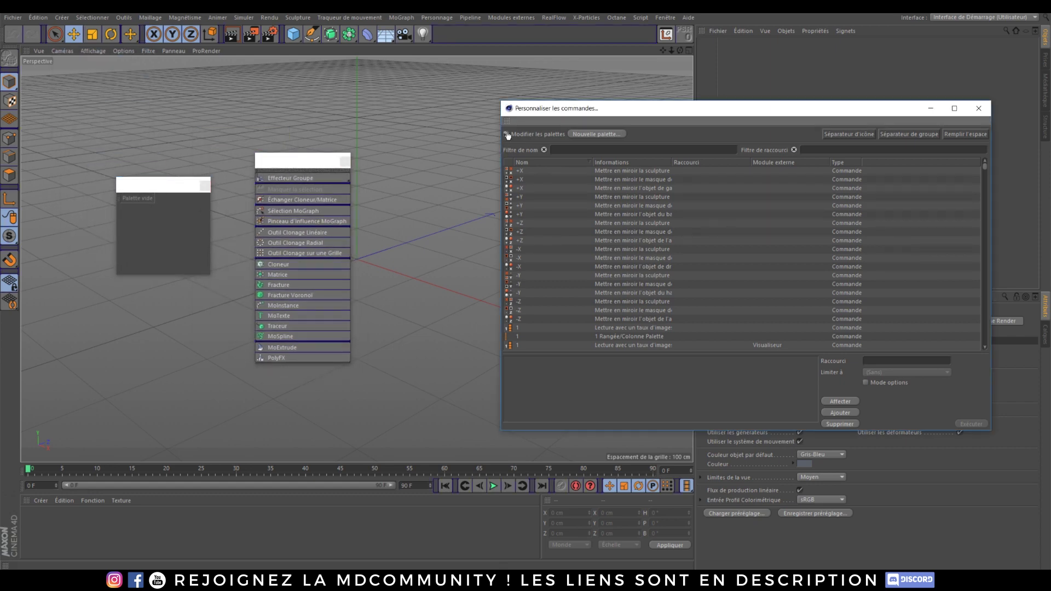
{"action": "left_click", "coordinate": [273, 266]}
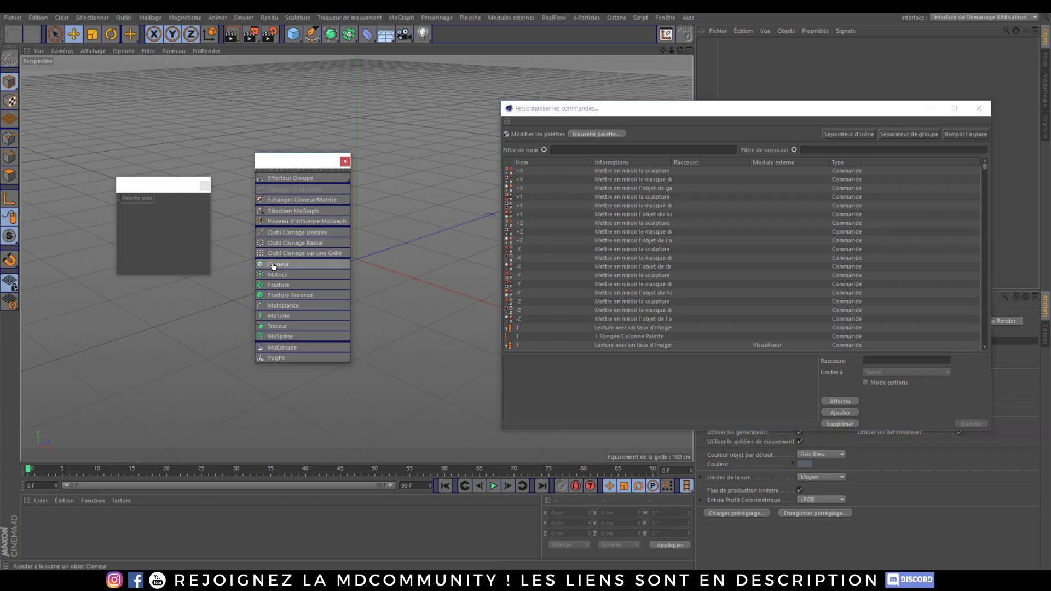
{"action": "left_click_drag", "start_coordinate": [131, 204], "coordinate": [127, 202]}
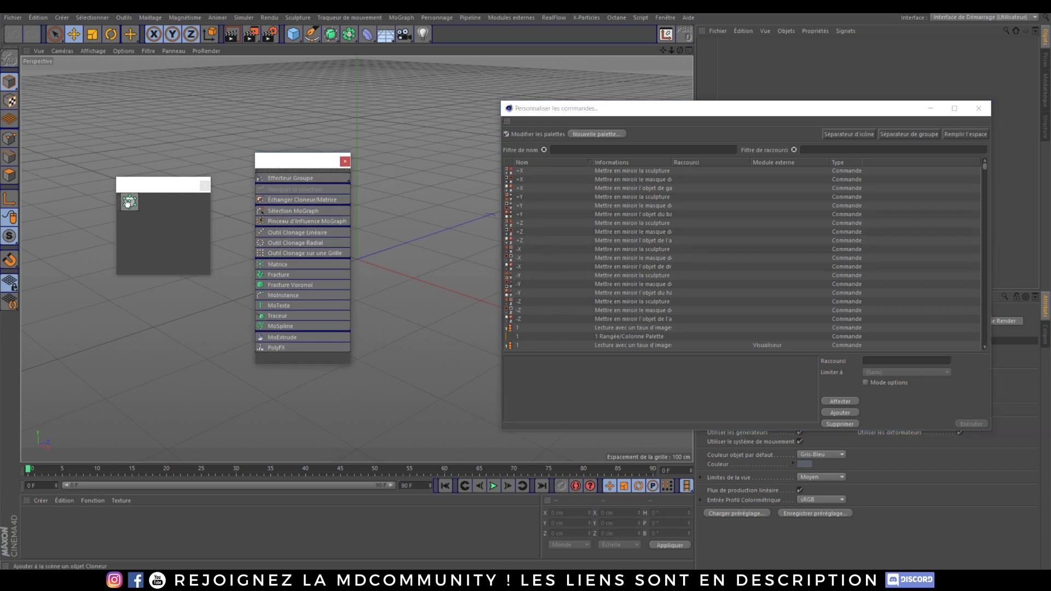
{"action": "left_click", "coordinate": [401, 18]}
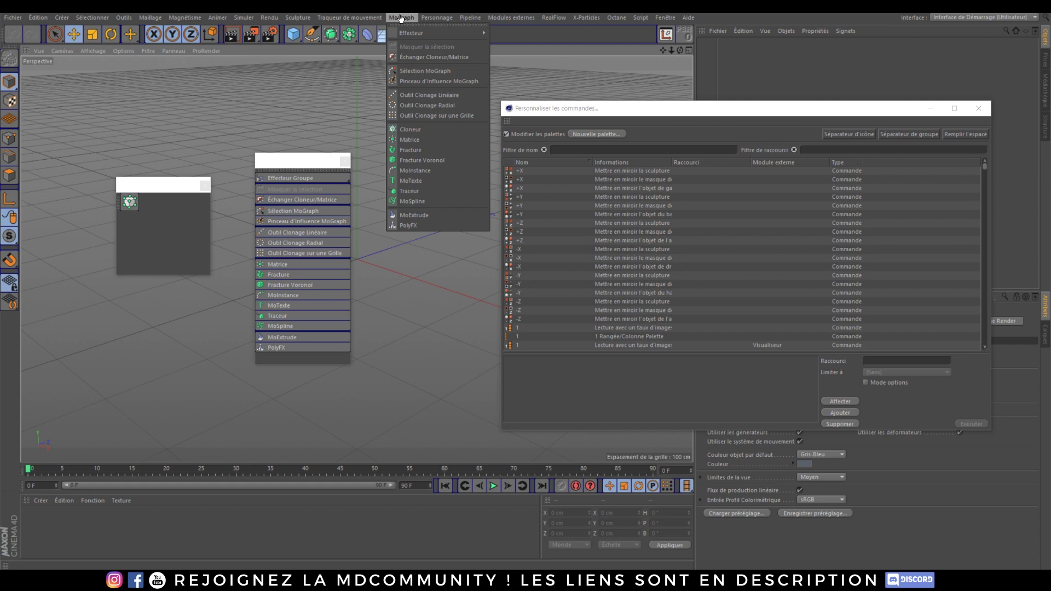
Move the commands from Matrice through PolyFX into the new palette beside Cloneur, and arrange both floating palettes side by side.
{"action": "left_click", "coordinate": [274, 267]}
{"action": "left_click_drag", "start_coordinate": [274, 268], "coordinate": [184, 227]}
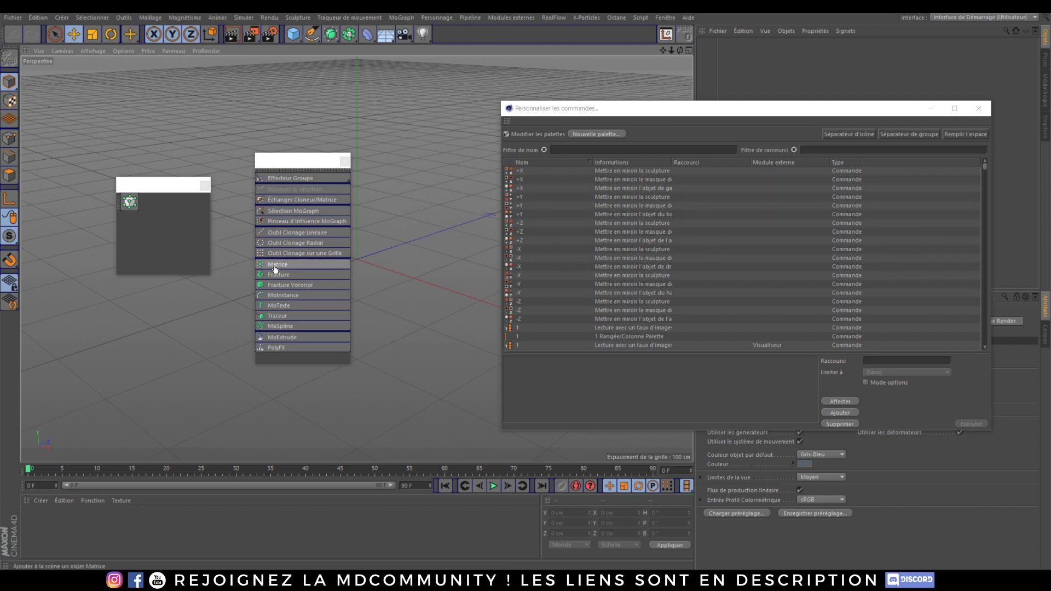
{"action": "left_click_drag", "start_coordinate": [275, 267], "coordinate": [158, 210]}
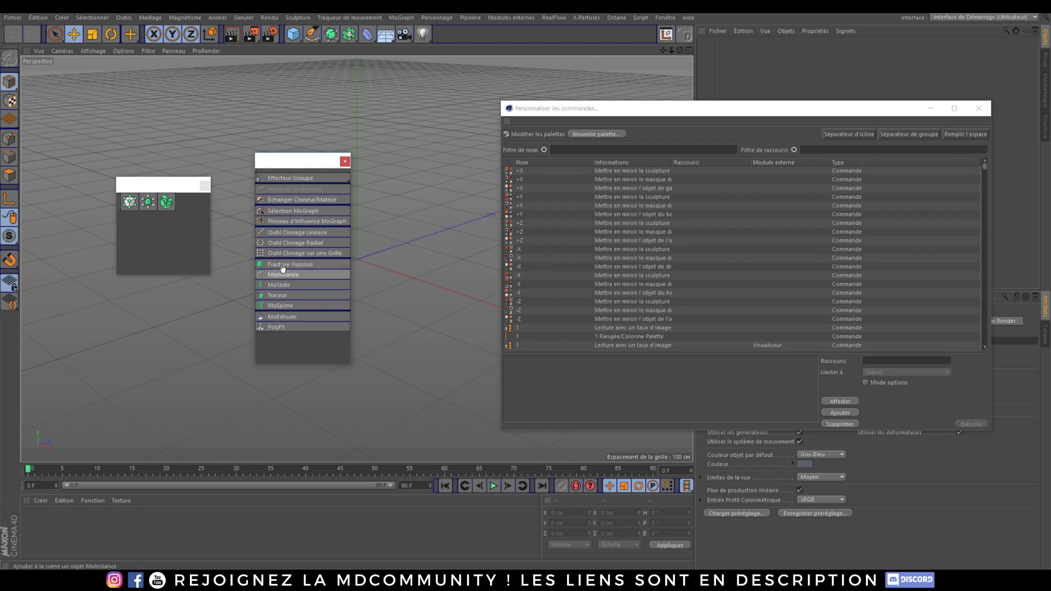
{"action": "left_click_drag", "start_coordinate": [281, 265], "coordinate": [293, 235]}
{"action": "left_click_drag", "start_coordinate": [201, 183], "coordinate": [137, 187]}
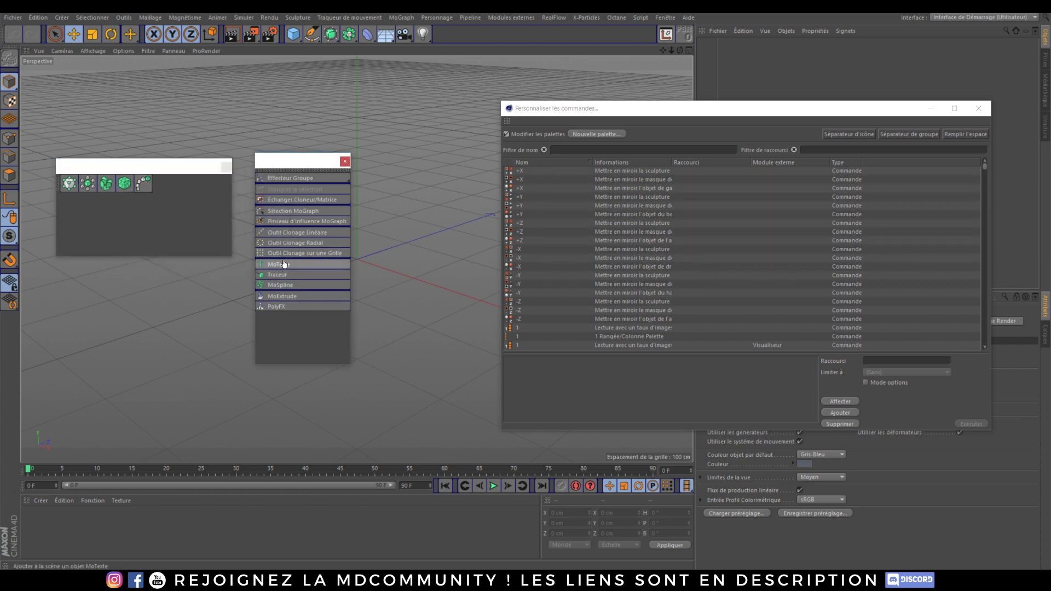
{"action": "left_click_drag", "start_coordinate": [191, 214], "coordinate": [206, 188]}
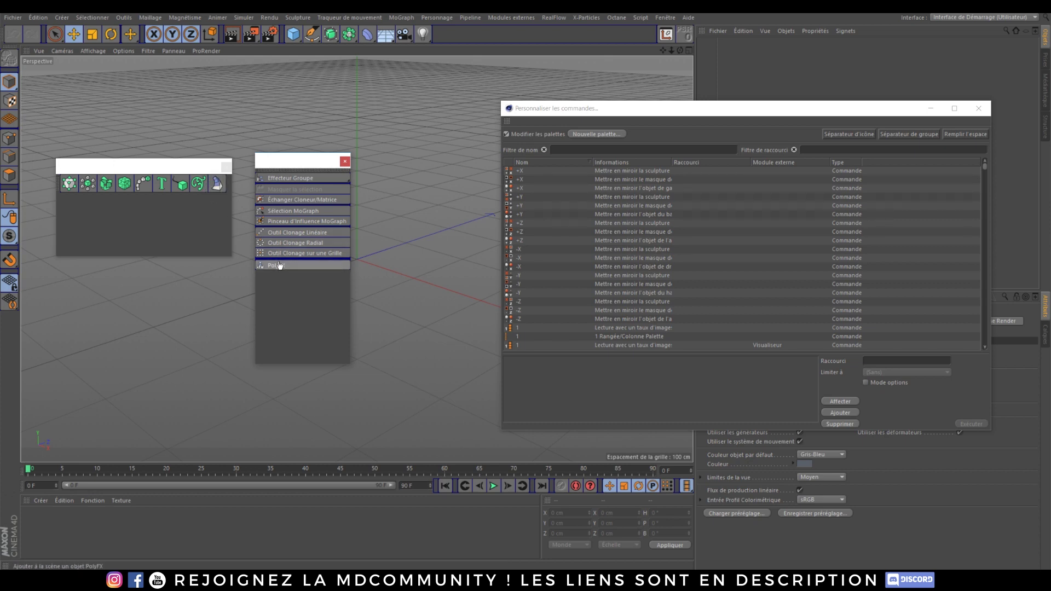
{"action": "left_click_drag", "start_coordinate": [278, 265], "coordinate": [229, 184]}
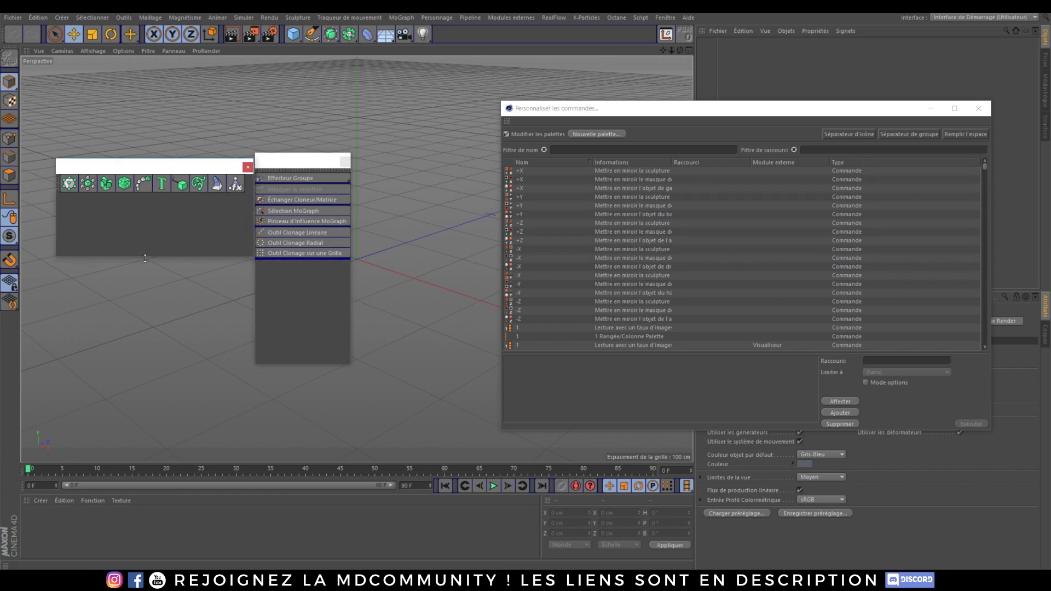
{"action": "left_click_drag", "start_coordinate": [144, 256], "coordinate": [144, 213]}
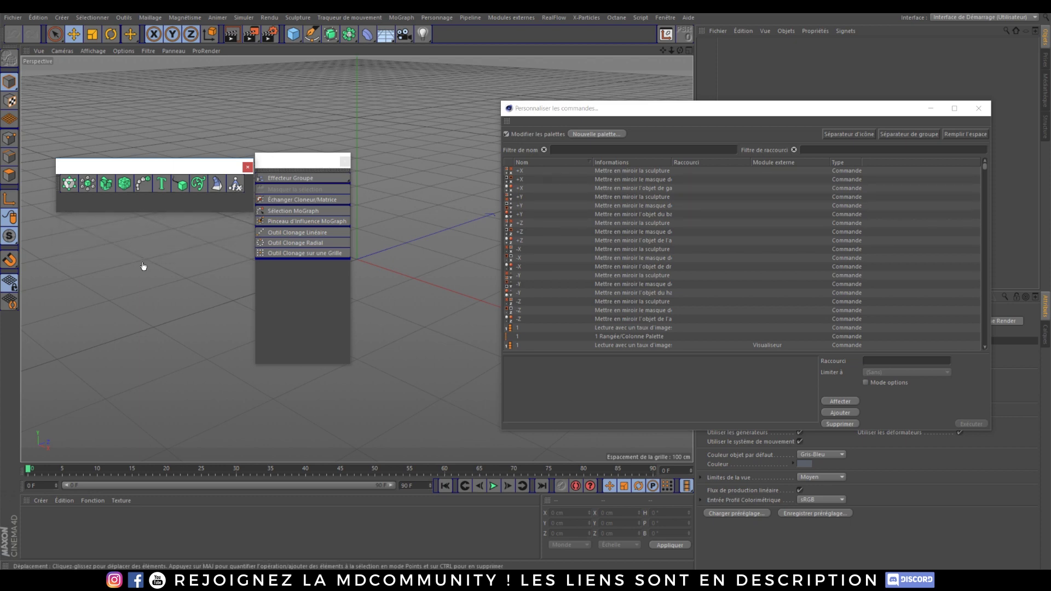
{"action": "left_click_drag", "start_coordinate": [301, 160], "coordinate": [327, 149]}
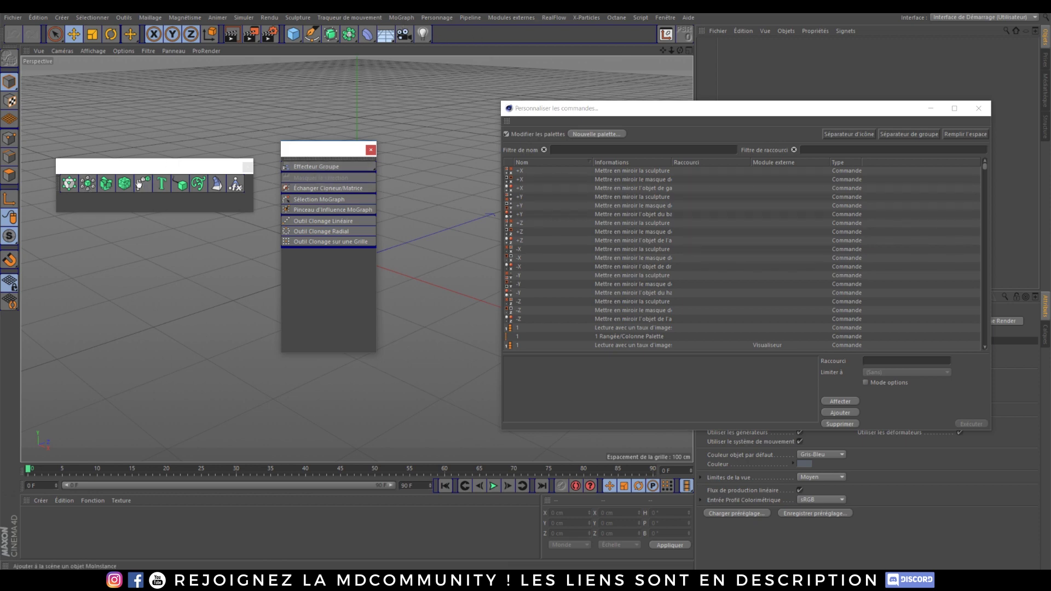
Try grouping the new palette's commands into a single icon for the top toolbar, and ungroup them into a separate palette.
{"action": "right_click", "coordinate": [74, 186]}
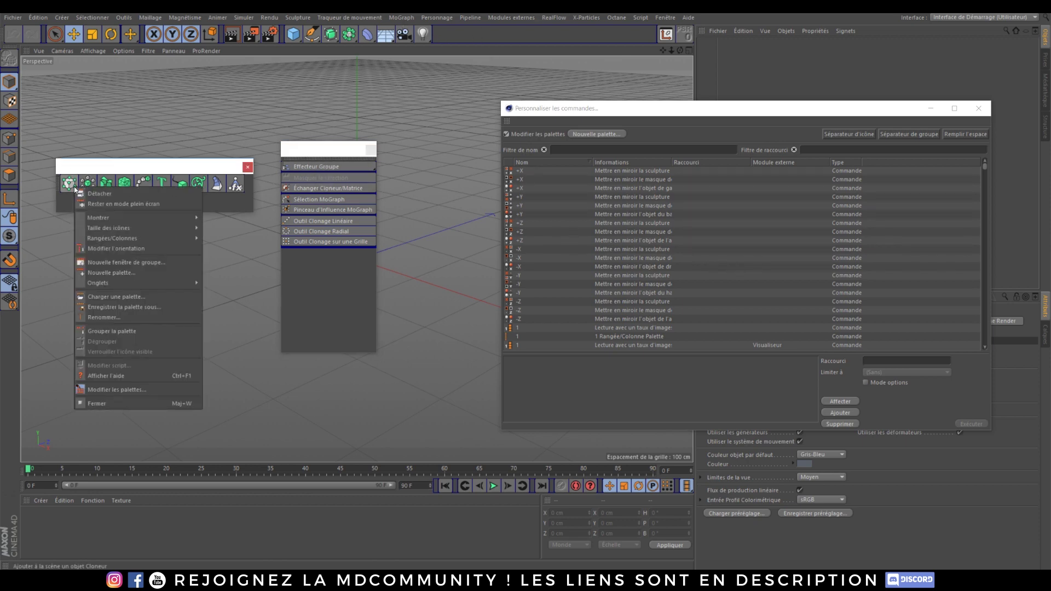
{"action": "left_click", "coordinate": [137, 331]}
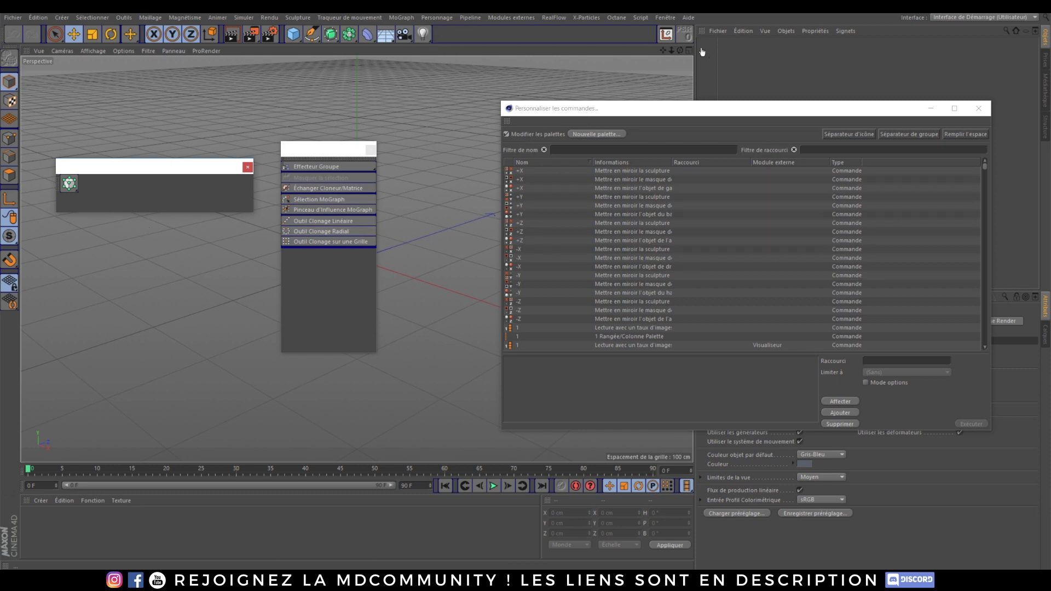
{"action": "left_click", "coordinate": [902, 138]}
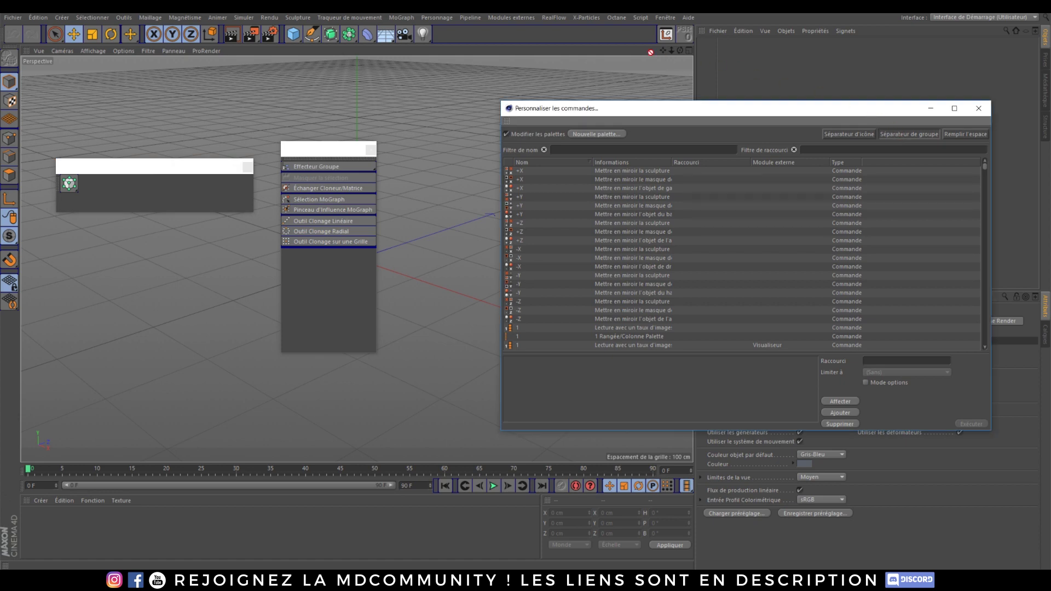
{"action": "left_click_drag", "start_coordinate": [651, 52], "coordinate": [516, 36]}
{"action": "left_click_drag", "start_coordinate": [446, 36], "coordinate": [446, 38]}
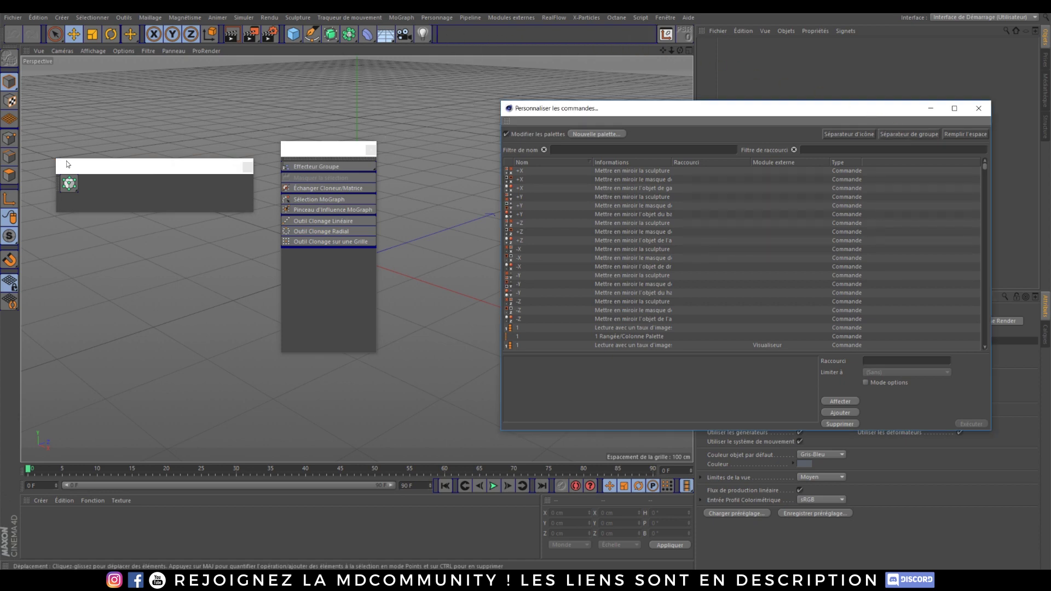
{"action": "right_click", "coordinate": [69, 187]}
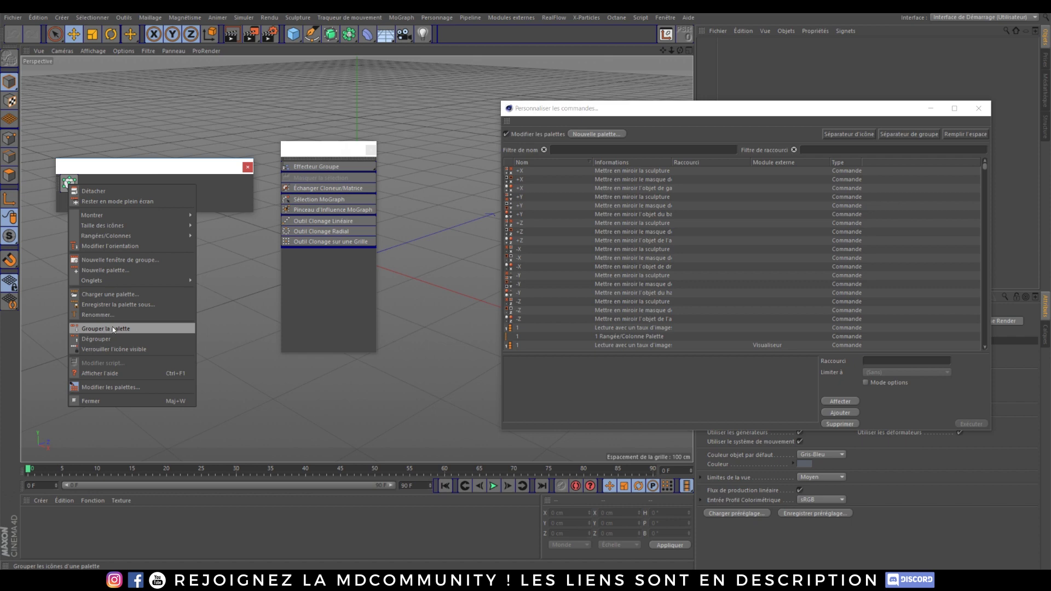
{"action": "left_click", "coordinate": [99, 338]}
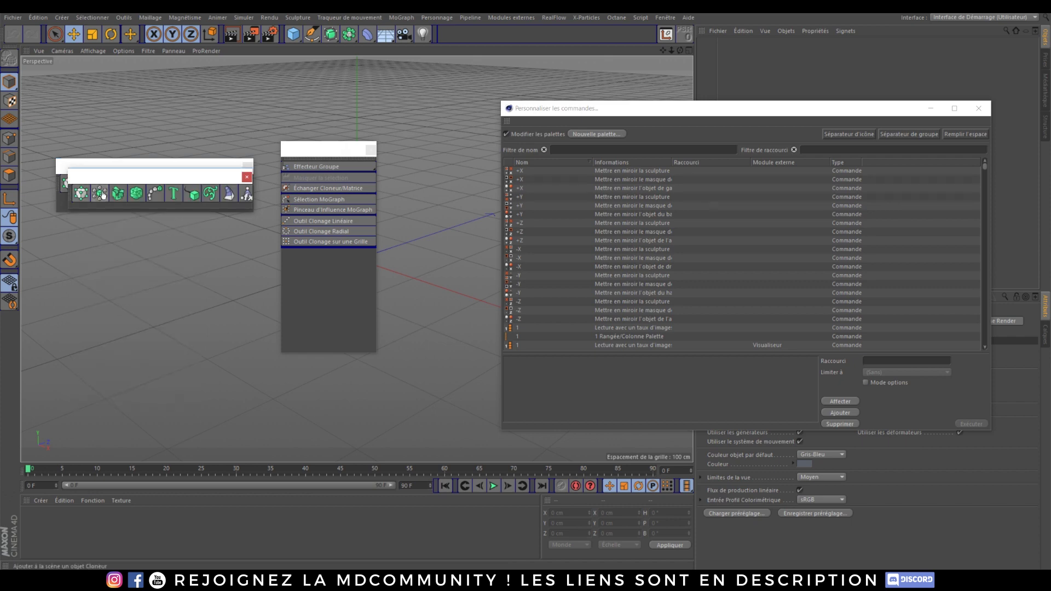
Group the separate palette's commands under the Cloneur icon and dock that group in the top toolbar after the light icon.
{"action": "right_click", "coordinate": [91, 197]}
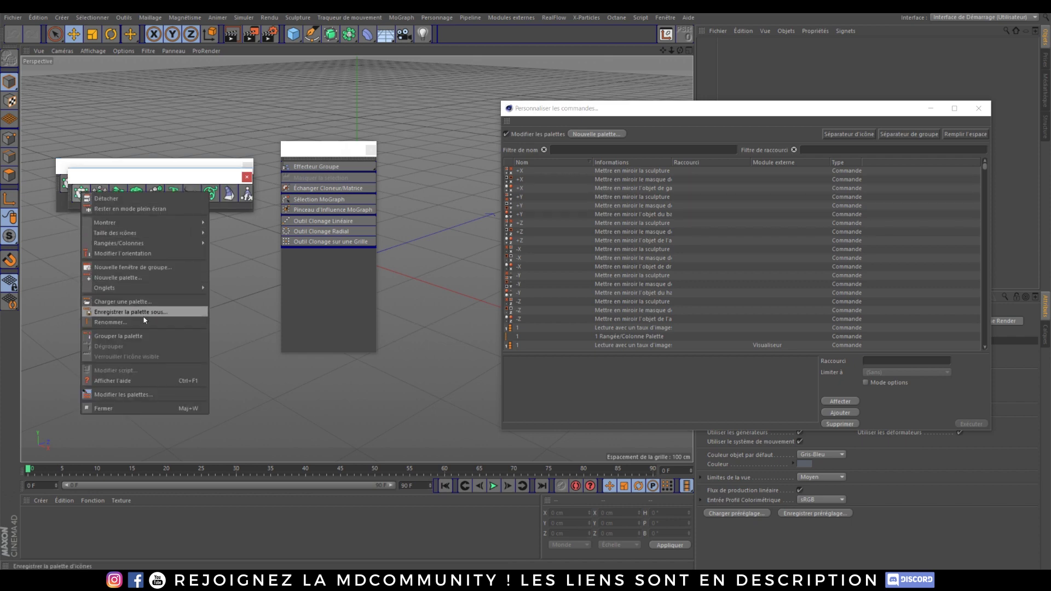
{"action": "left_click", "coordinate": [133, 336]}
{"action": "left_click_drag", "start_coordinate": [120, 179], "coordinate": [109, 231]}
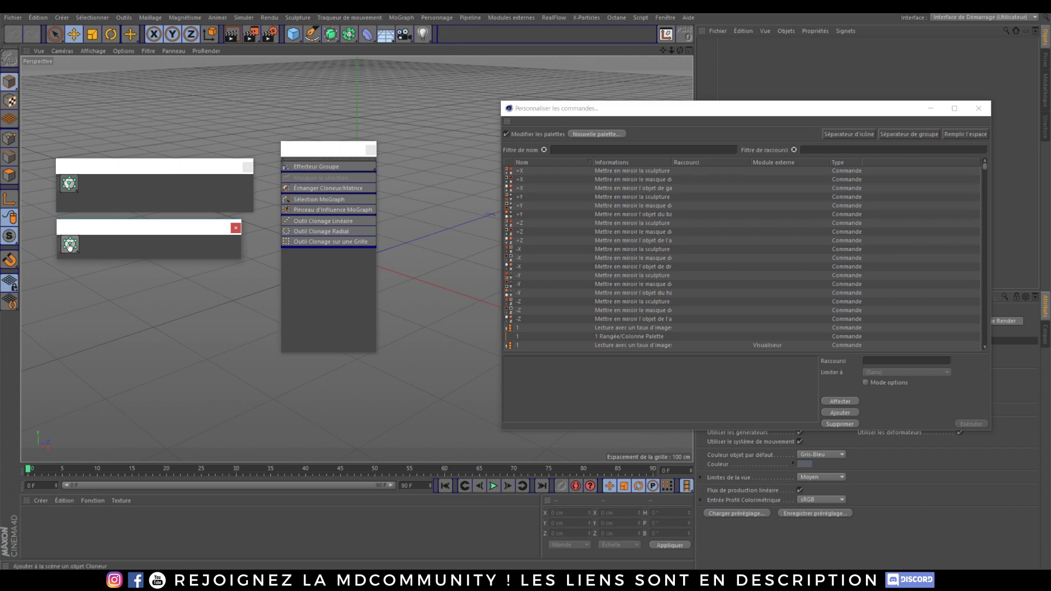
{"action": "left_click_drag", "start_coordinate": [436, 34], "coordinate": [438, 35]}
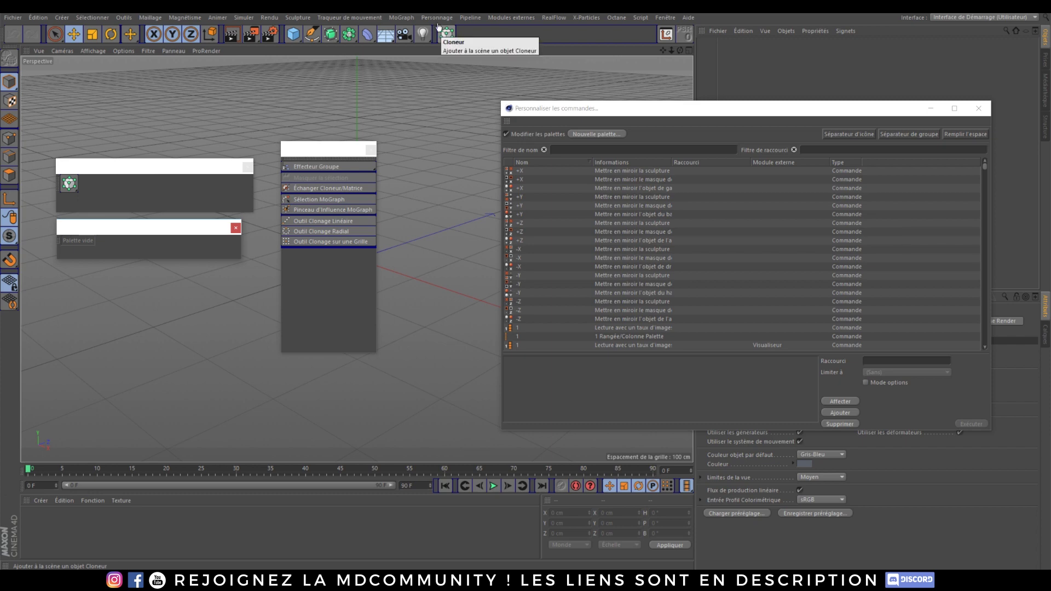
Close the three leftover floating palettes in the viewport.
{"action": "left_click", "coordinate": [401, 17]}
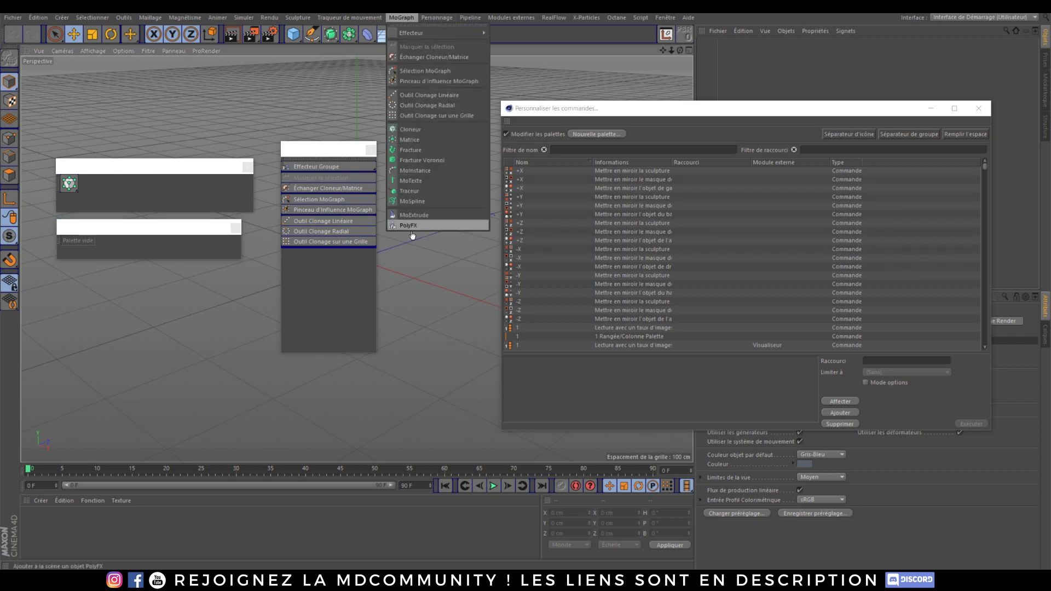
{"action": "left_click", "coordinate": [144, 171]}
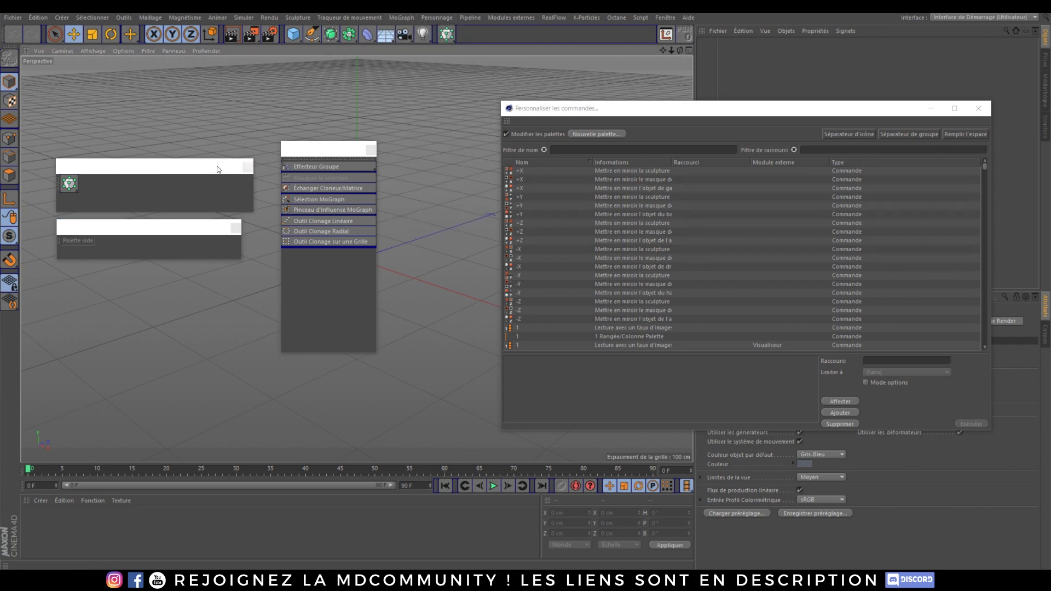
{"action": "left_click", "coordinate": [370, 151]}
{"action": "left_click", "coordinate": [248, 167]}
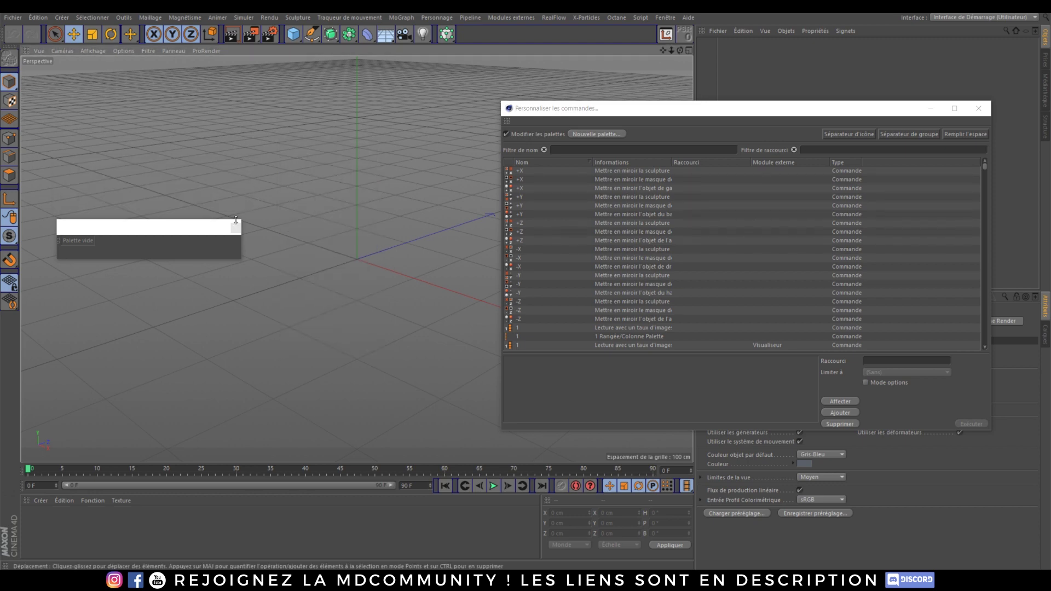
{"action": "left_click", "coordinate": [236, 220]}
Detach the MoGraph Effecteur command list as a floating palette and place it over the viewport.
{"action": "left_click", "coordinate": [398, 21]}
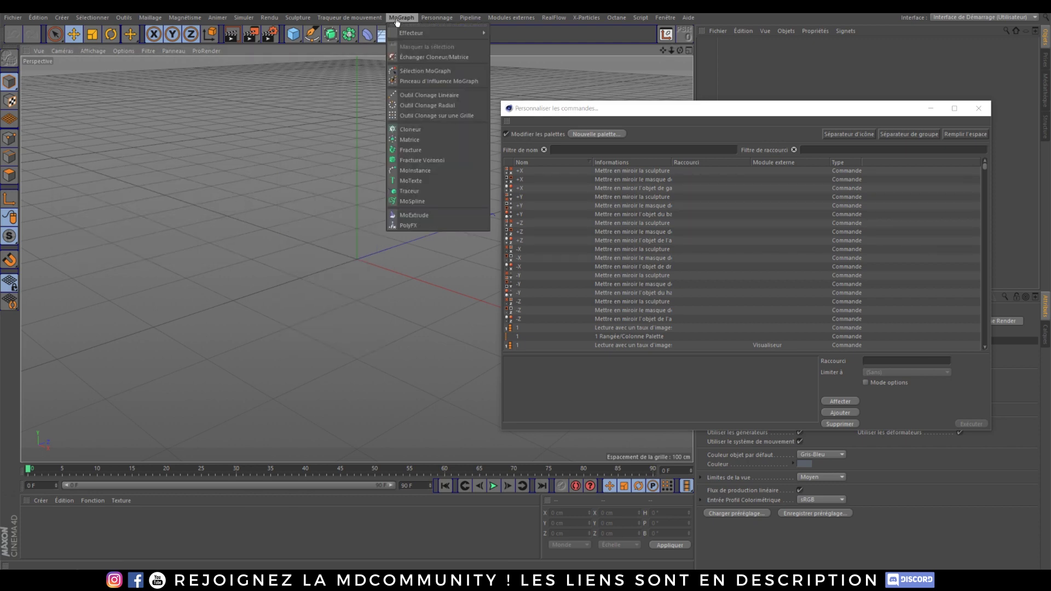
{"action": "mouse_move", "coordinate": [466, 34]}
{"action": "left_click", "coordinate": [505, 29]}
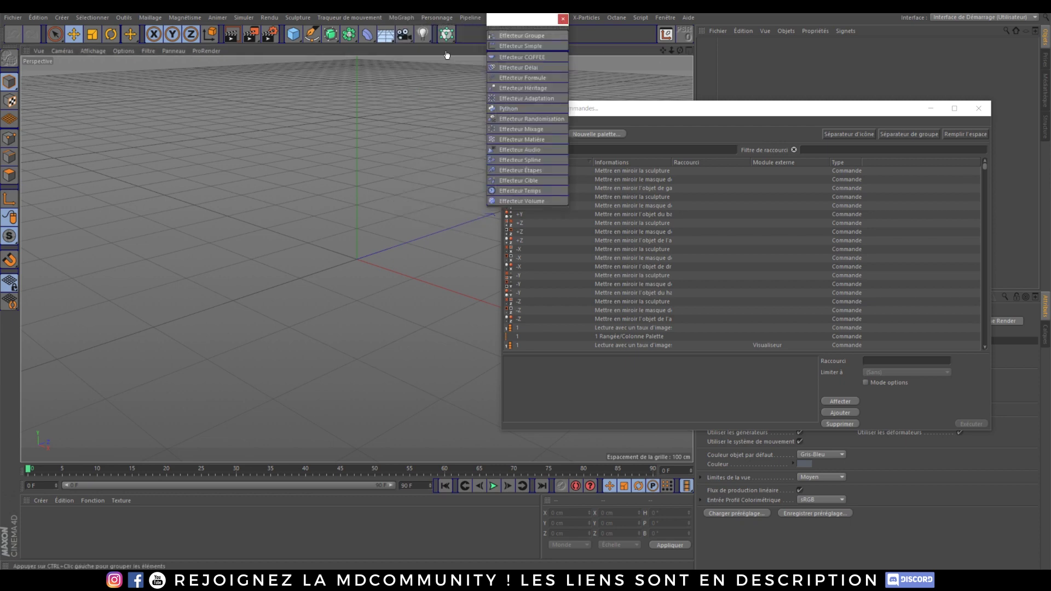
{"action": "left_click_drag", "start_coordinate": [510, 20], "coordinate": [233, 114]}
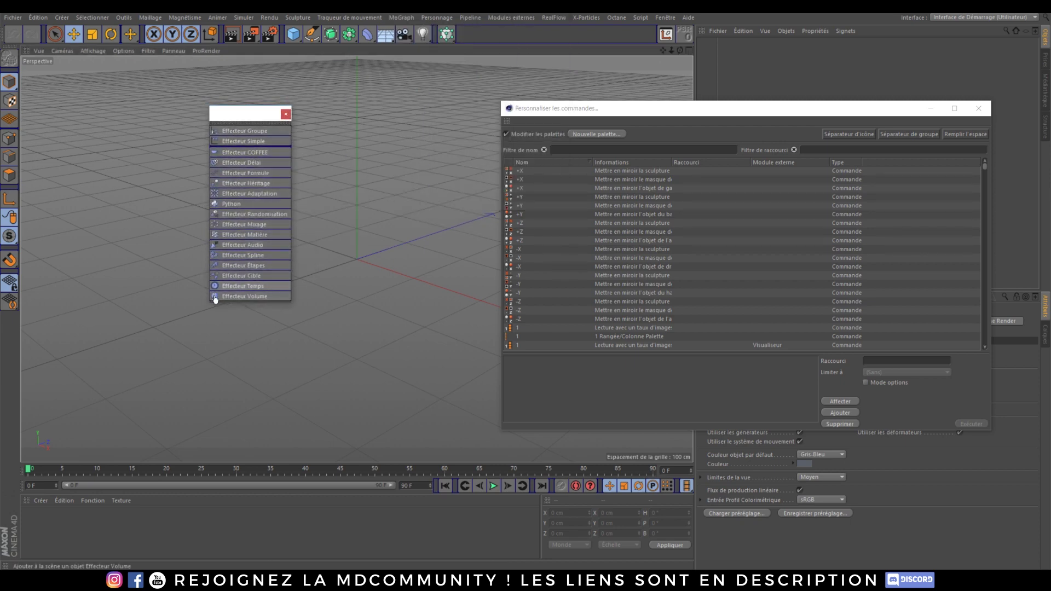
Display the effector palette as icons without text in Grande taille, and lengthen and reposition it so every icon fits.
{"action": "right_click", "coordinate": [238, 165]}
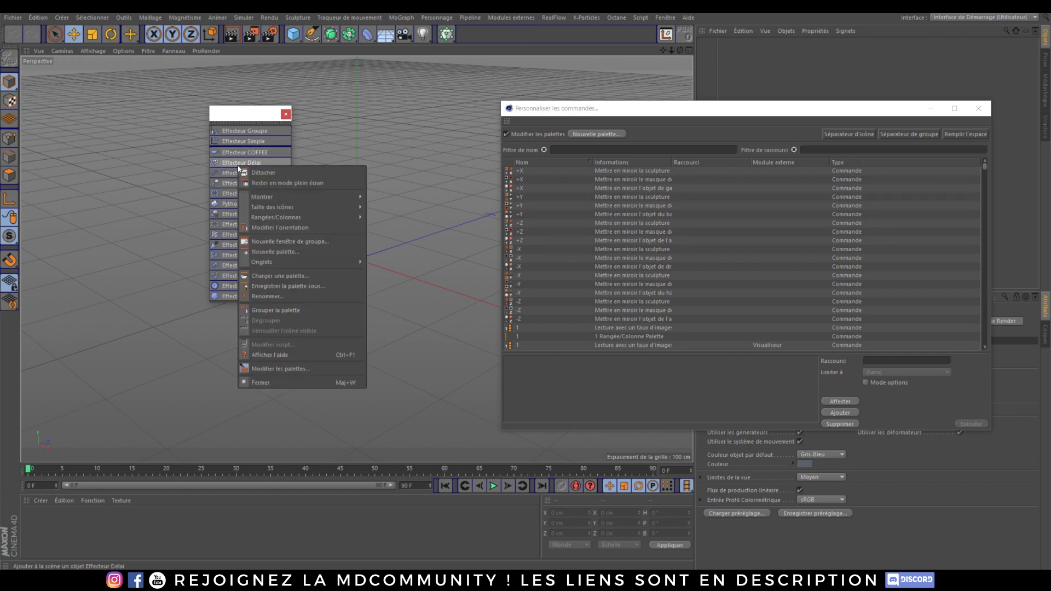
{"action": "mouse_move", "coordinate": [337, 200]}
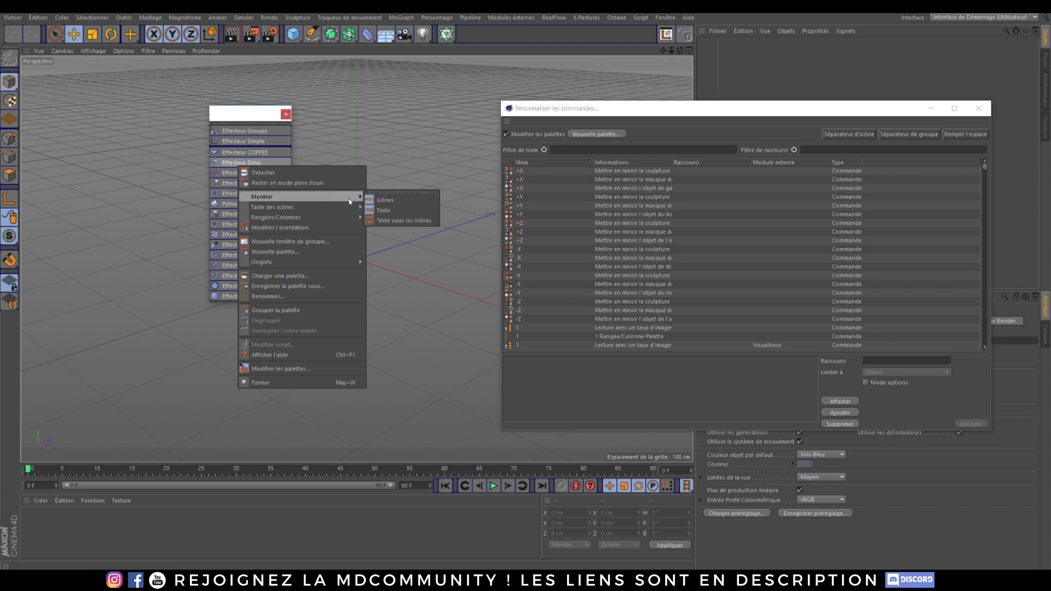
{"action": "left_click", "coordinate": [381, 200]}
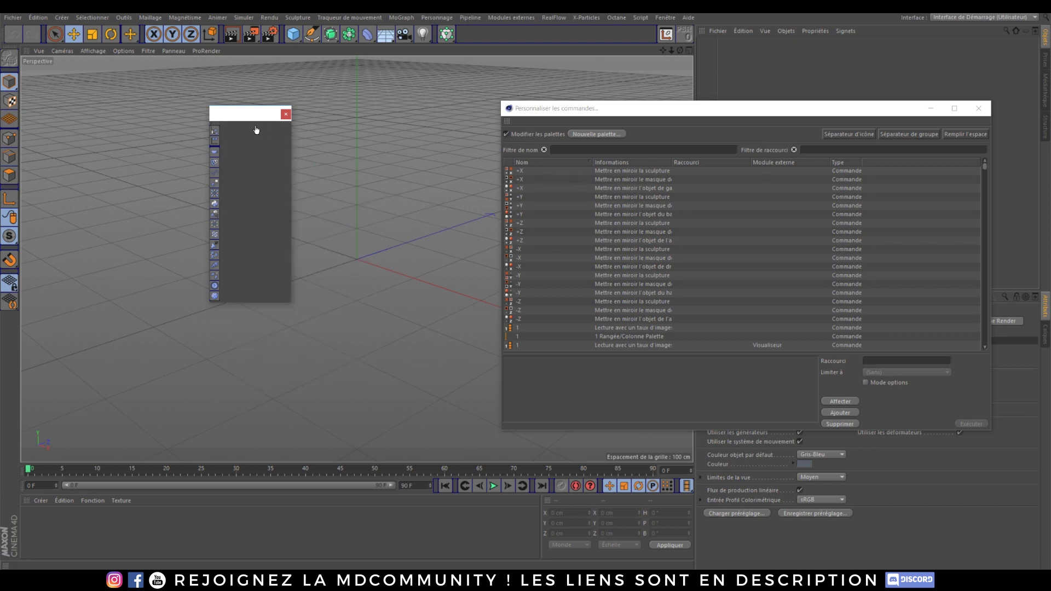
{"action": "right_click", "coordinate": [215, 133]}
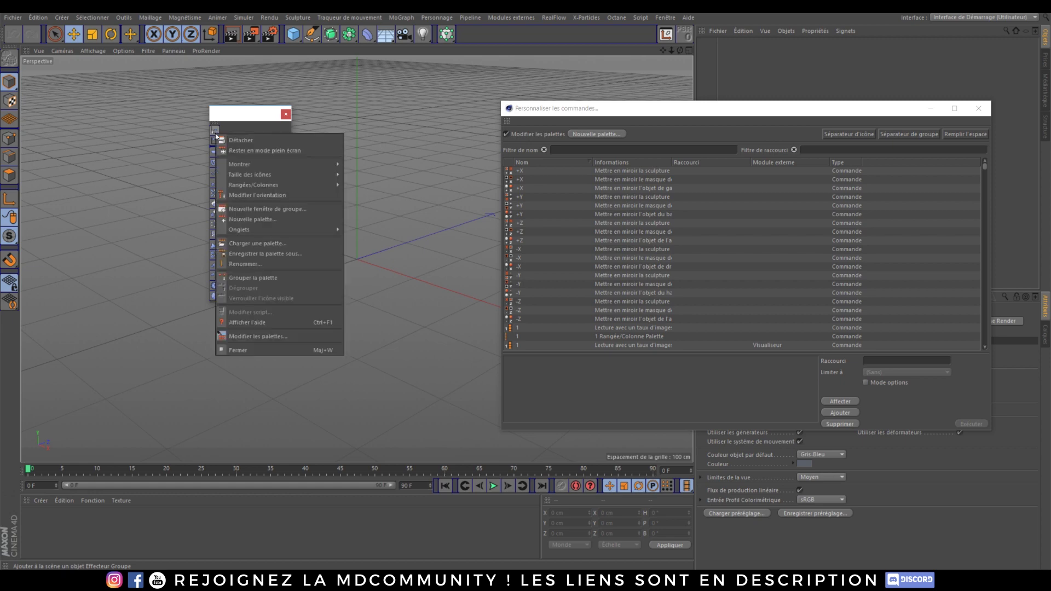
{"action": "mouse_move", "coordinate": [311, 177]}
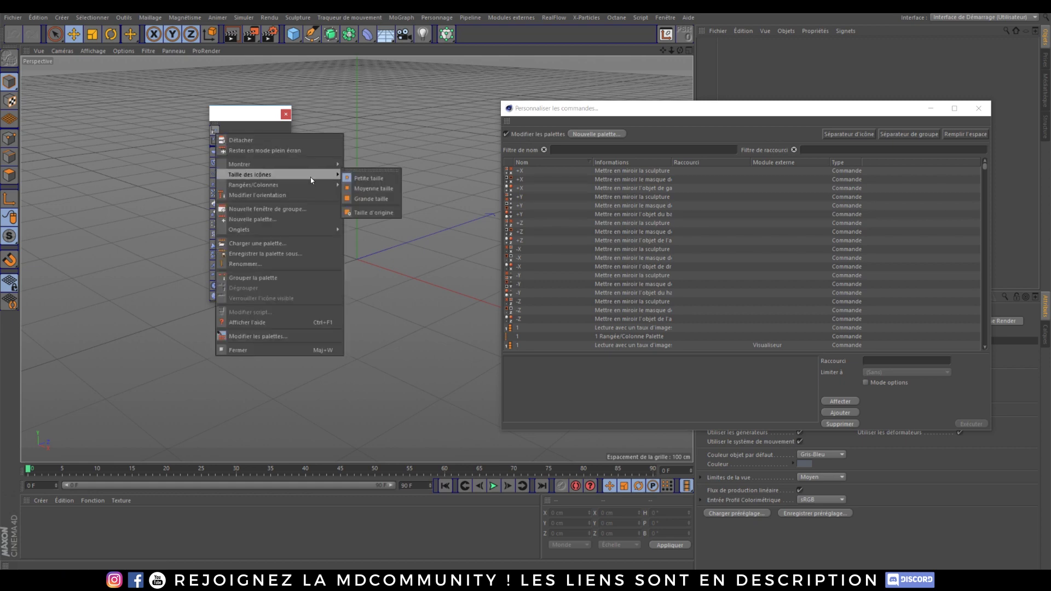
{"action": "left_click", "coordinate": [377, 199]}
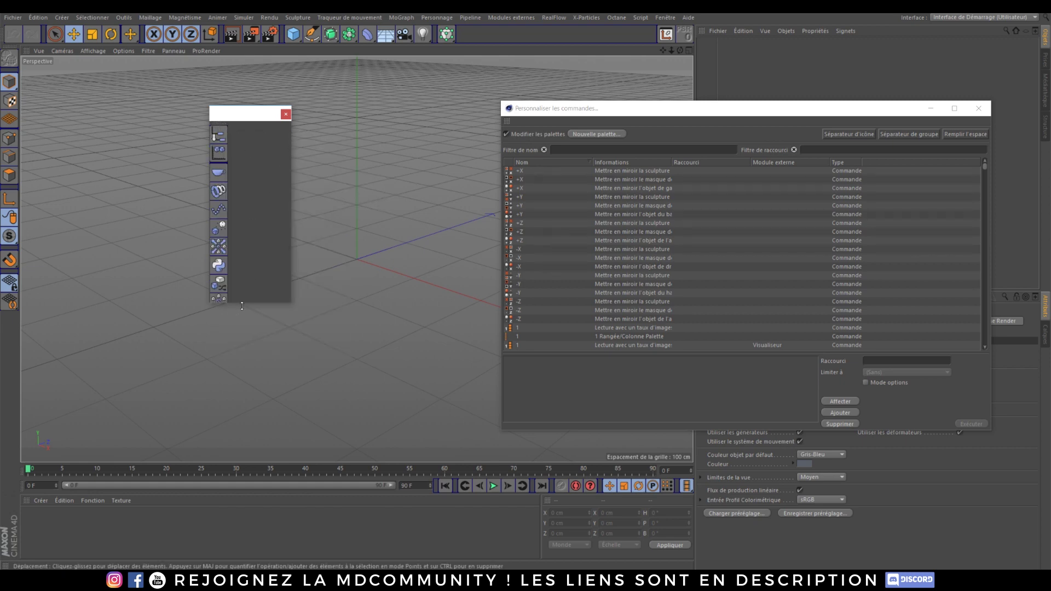
{"action": "left_click_drag", "start_coordinate": [239, 303], "coordinate": [236, 458]}
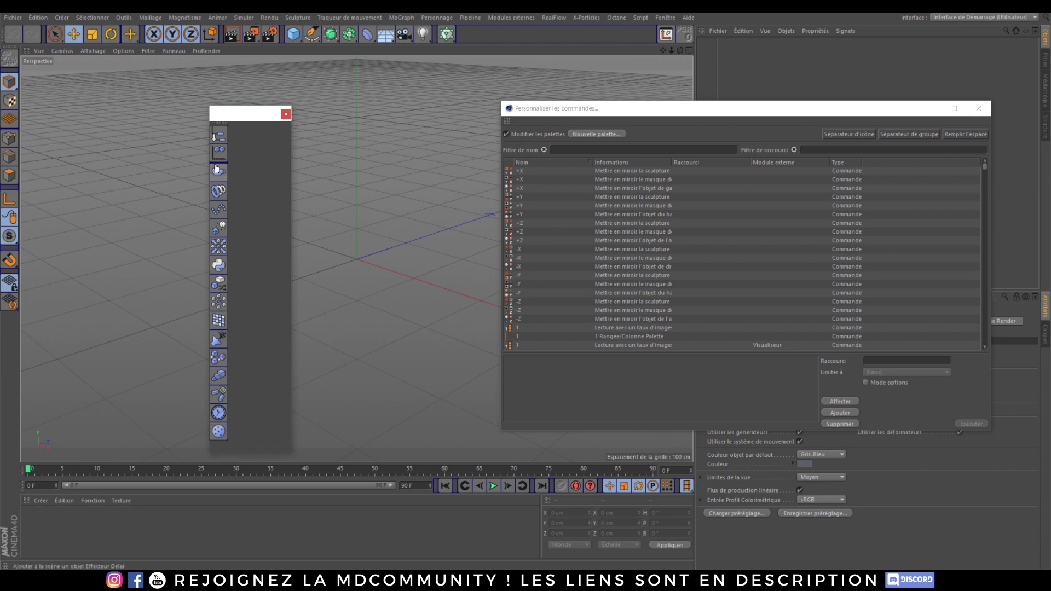
{"action": "left_click_drag", "start_coordinate": [252, 120], "coordinate": [257, 84]}
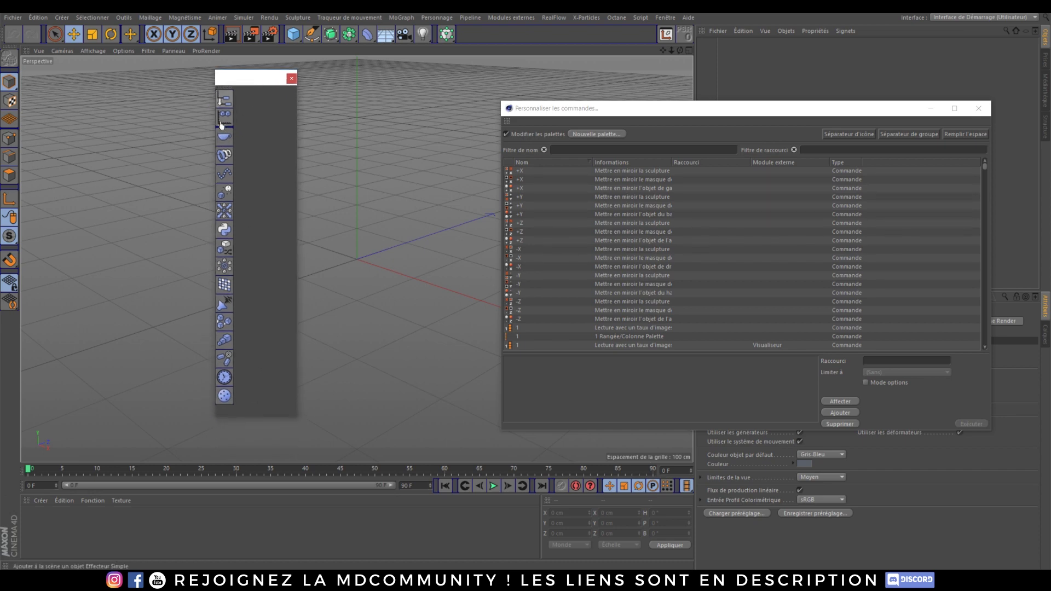
Group the effector palette under the Effecteur Groupe icon and enable its text label.
{"action": "right_click", "coordinate": [229, 106]}
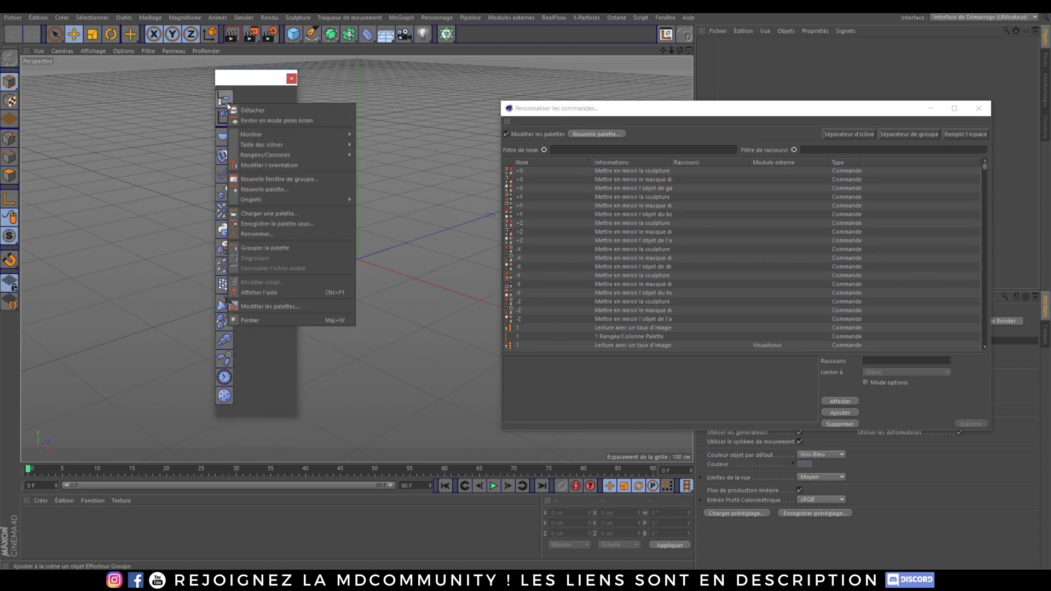
{"action": "left_click", "coordinate": [272, 249]}
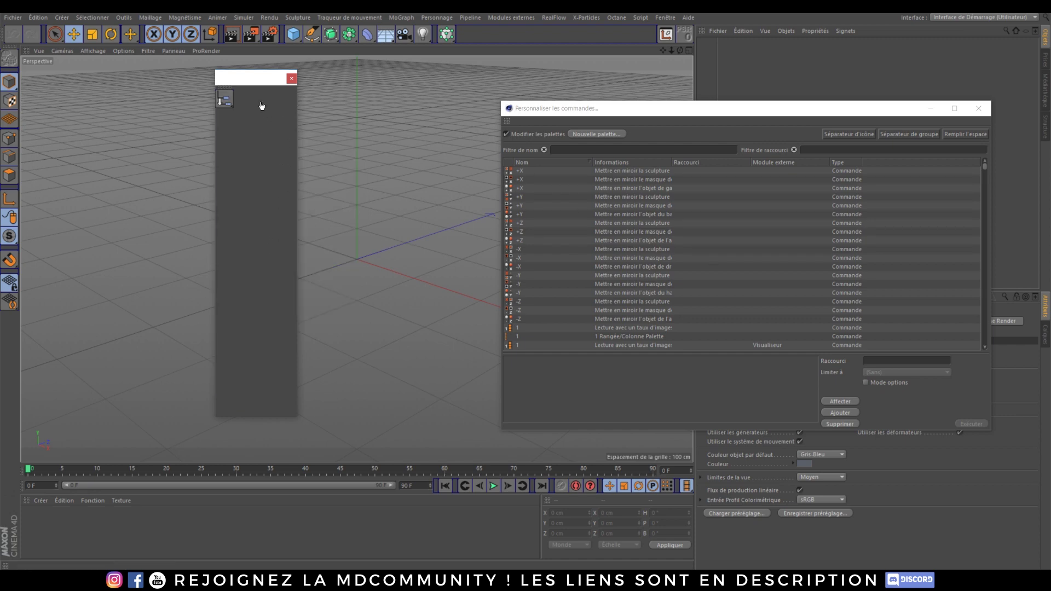
{"action": "right_click", "coordinate": [223, 102]}
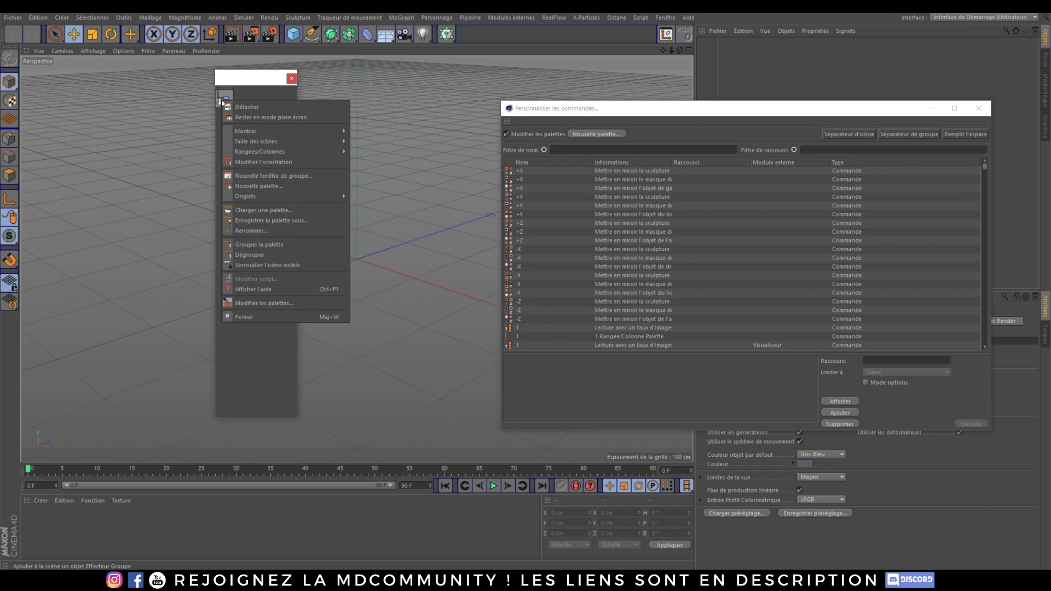
{"action": "mouse_move", "coordinate": [291, 132]}
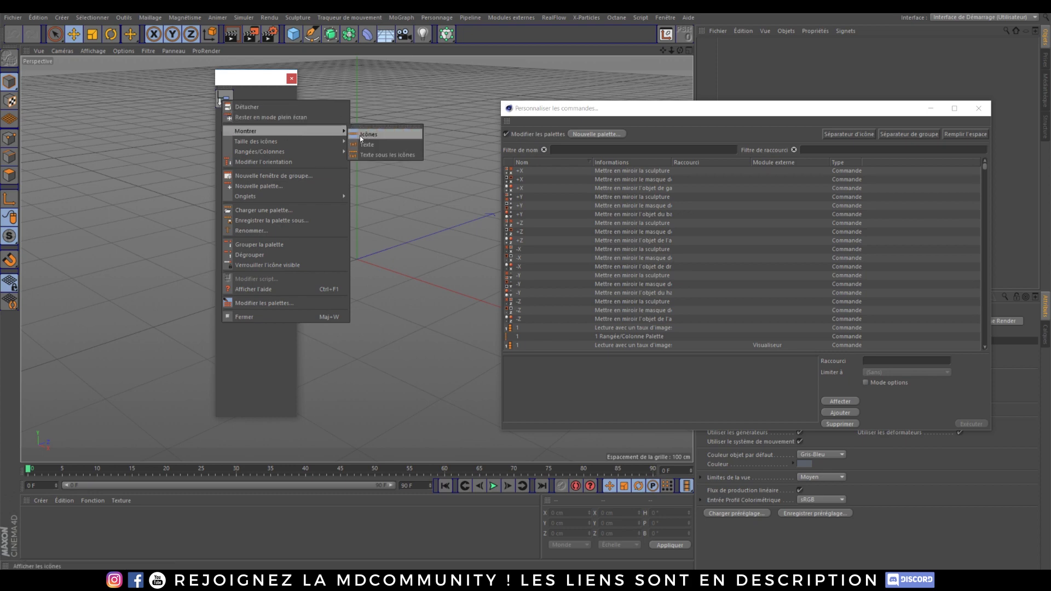
{"action": "left_click", "coordinate": [375, 149]}
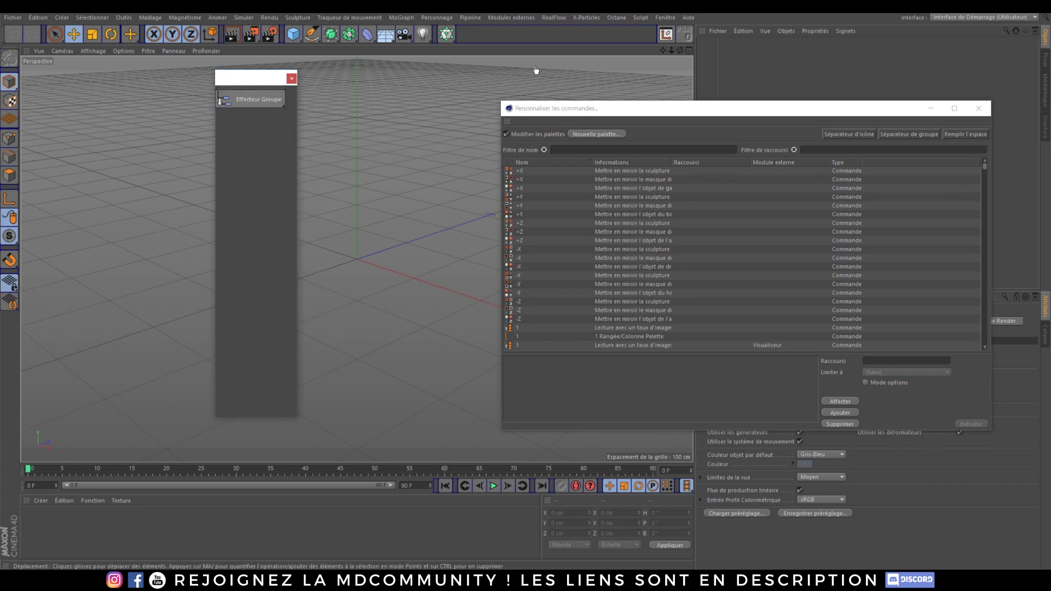
Dock the grouped Effecteur Groupe icon in the top toolbar beside the Cloneur icon and close the emptied floating palette.
{"action": "right_click", "coordinate": [245, 103]}
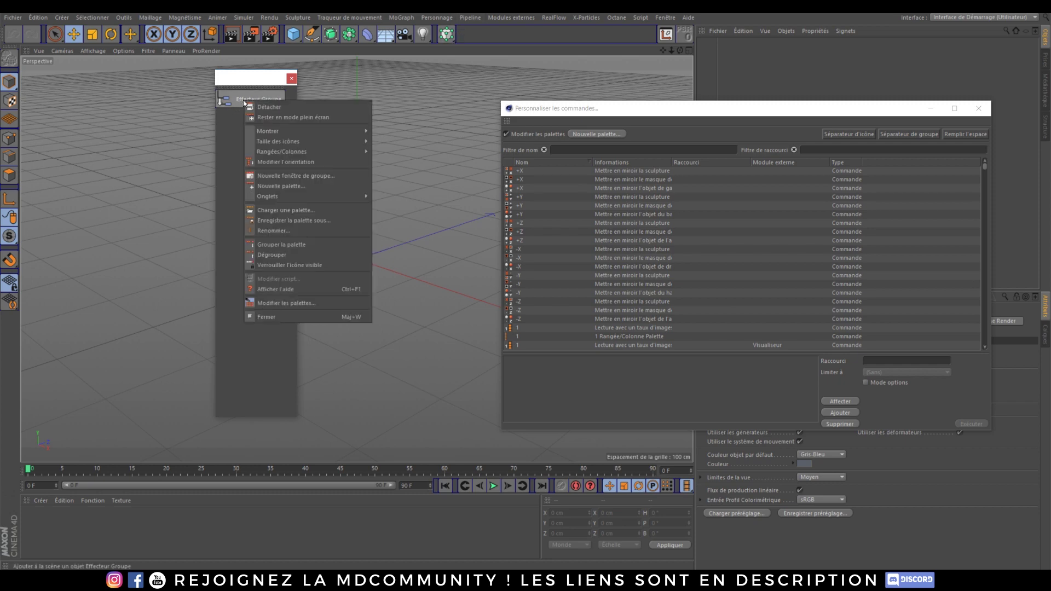
{"action": "left_click", "coordinate": [223, 130]}
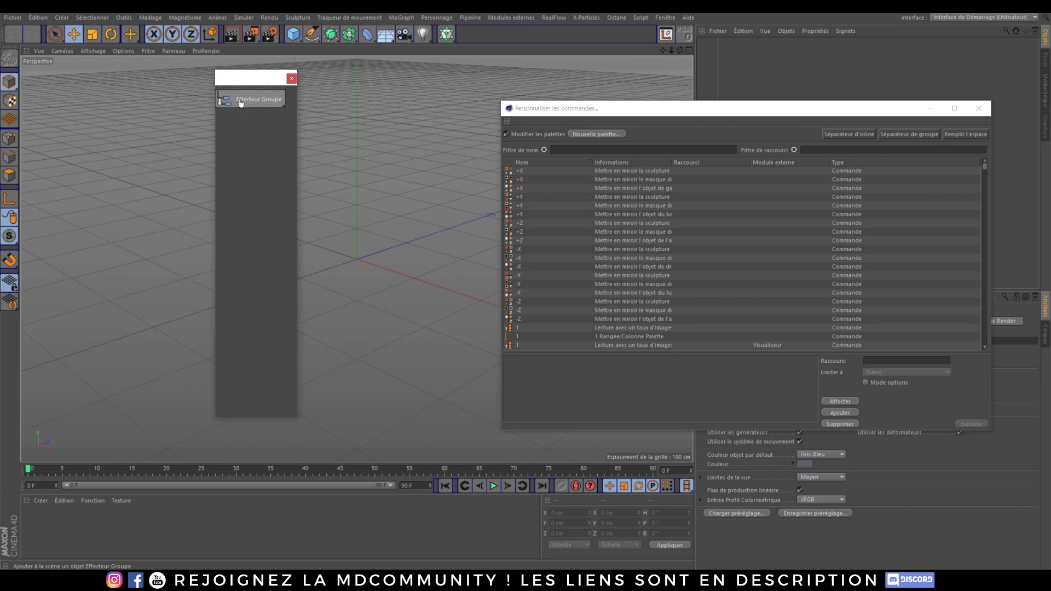
{"action": "left_click_drag", "start_coordinate": [469, 42], "coordinate": [467, 39]}
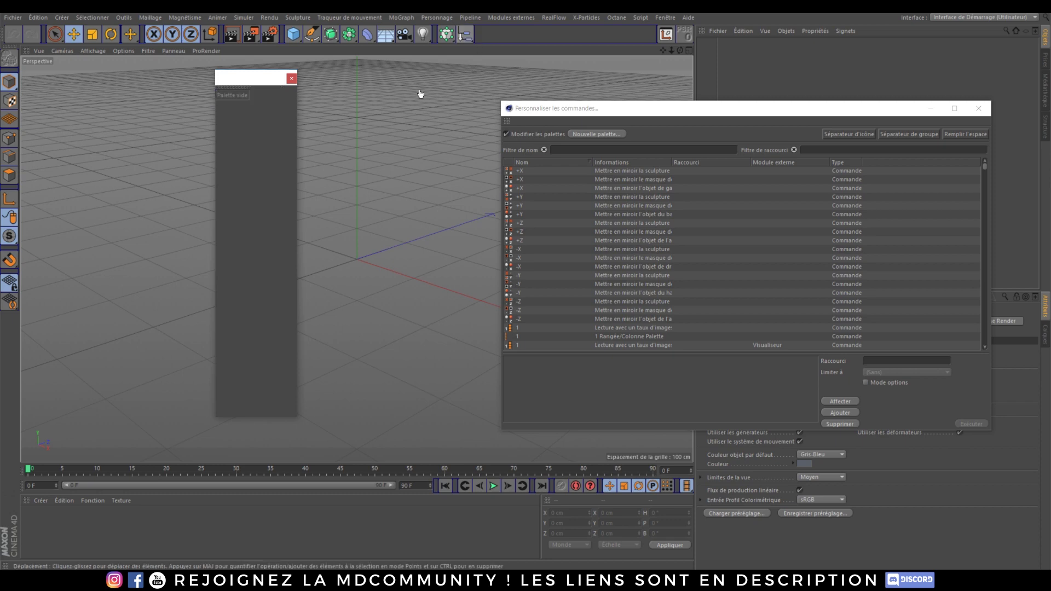
{"action": "left_click", "coordinate": [291, 79]}
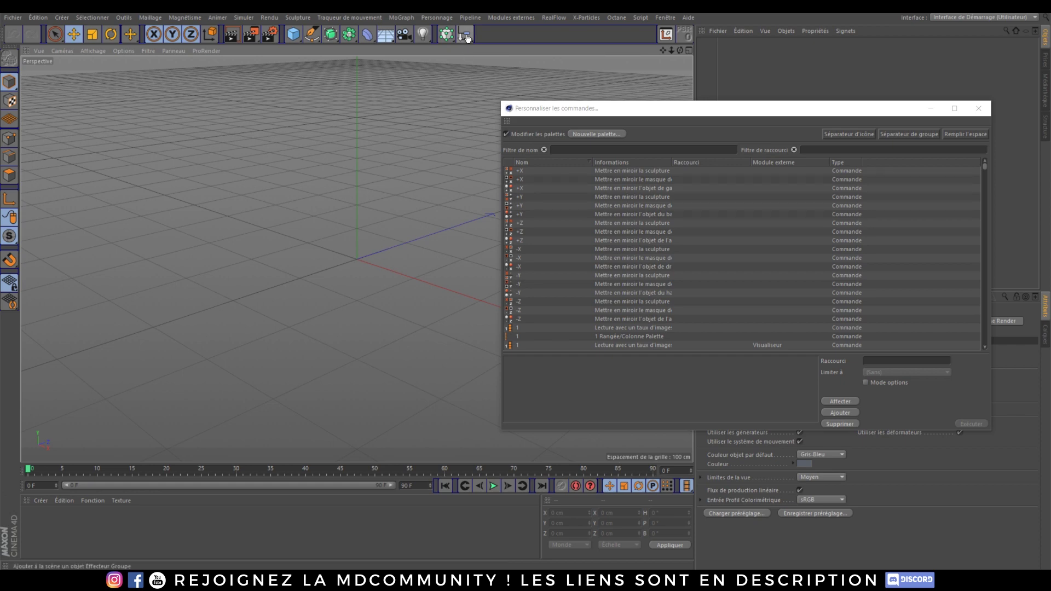
Turn off Modifier les palettes and unfold the docked Effecteur Groupe icon to check the effectors it contains.
{"action": "left_click", "coordinate": [516, 136]}
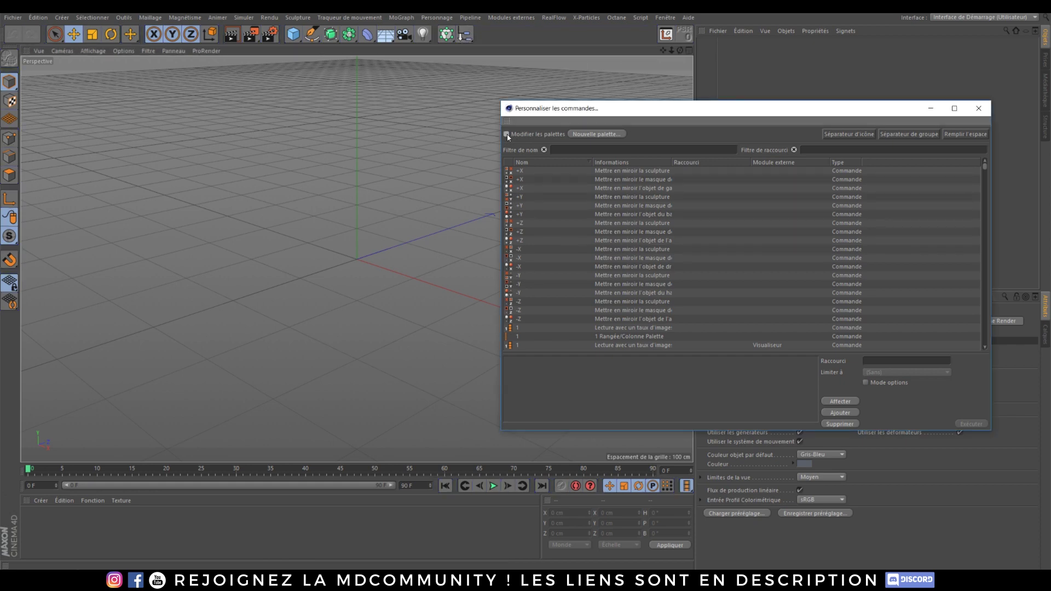
{"action": "left_click", "coordinate": [468, 39]}
{"action": "left_click", "coordinate": [468, 40]}
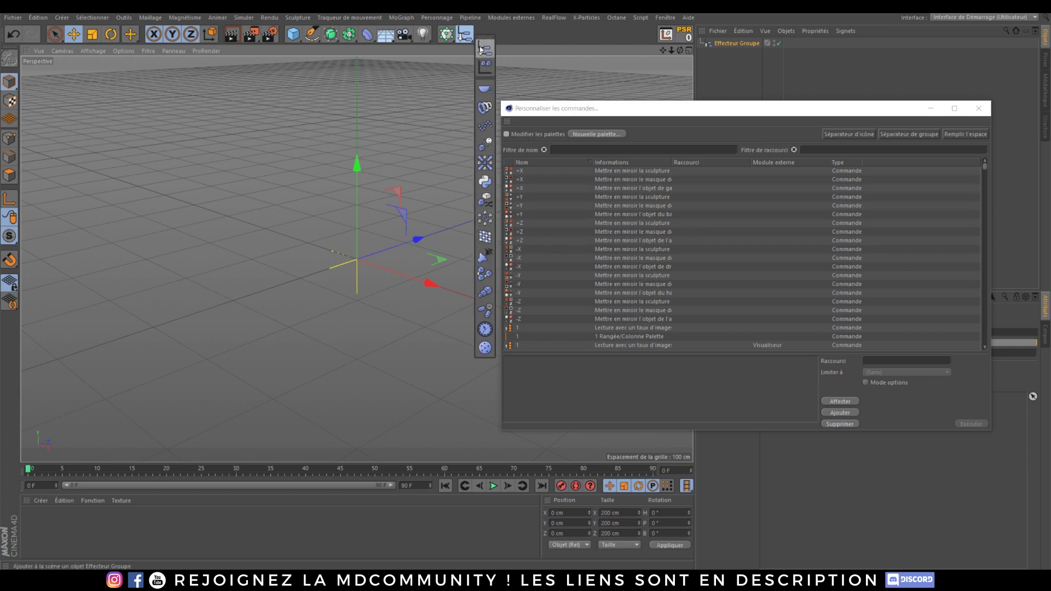
{"action": "left_click", "coordinate": [521, 46]}
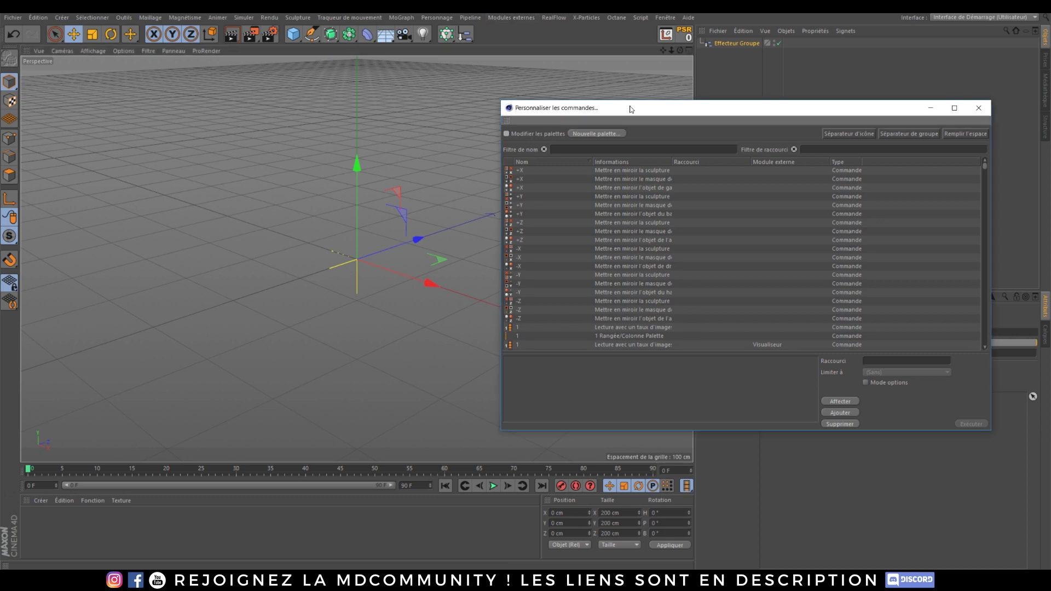
Glance at the MoGraph commands and close the Personnaliser les commandes window.
{"action": "left_click_drag", "start_coordinate": [638, 116], "coordinate": [443, 133]}
{"action": "left_click", "coordinate": [402, 17]}
{"action": "mouse_move", "coordinate": [469, 34]}
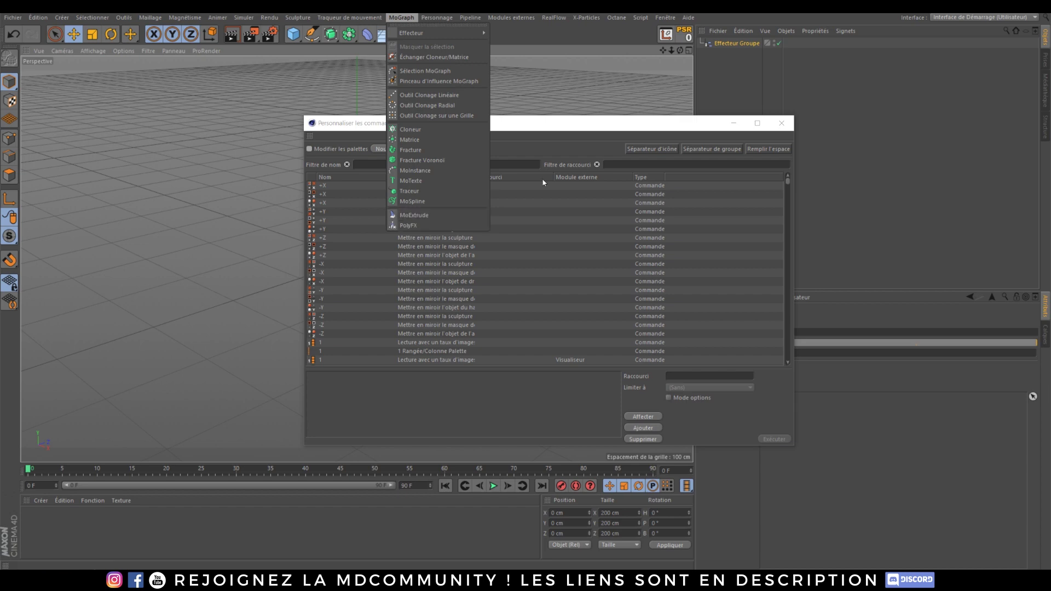
{"action": "left_click", "coordinate": [638, 128]}
{"action": "left_click", "coordinate": [782, 124]}
Try displaying text labels on the top toolbar and restore its icons-only display.
{"action": "right_click", "coordinate": [466, 34]}
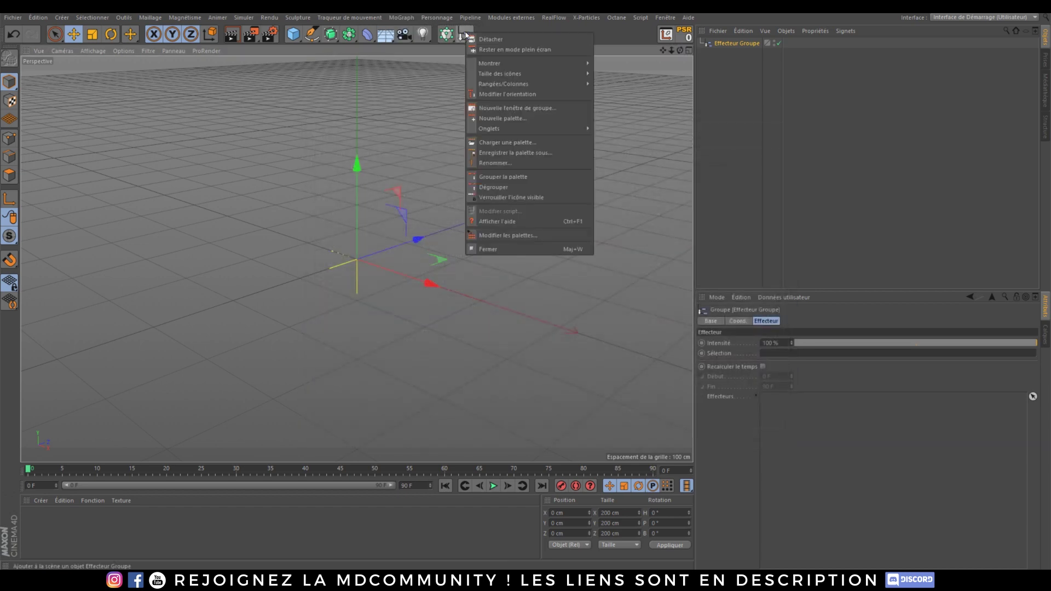
{"action": "mouse_move", "coordinate": [548, 74]}
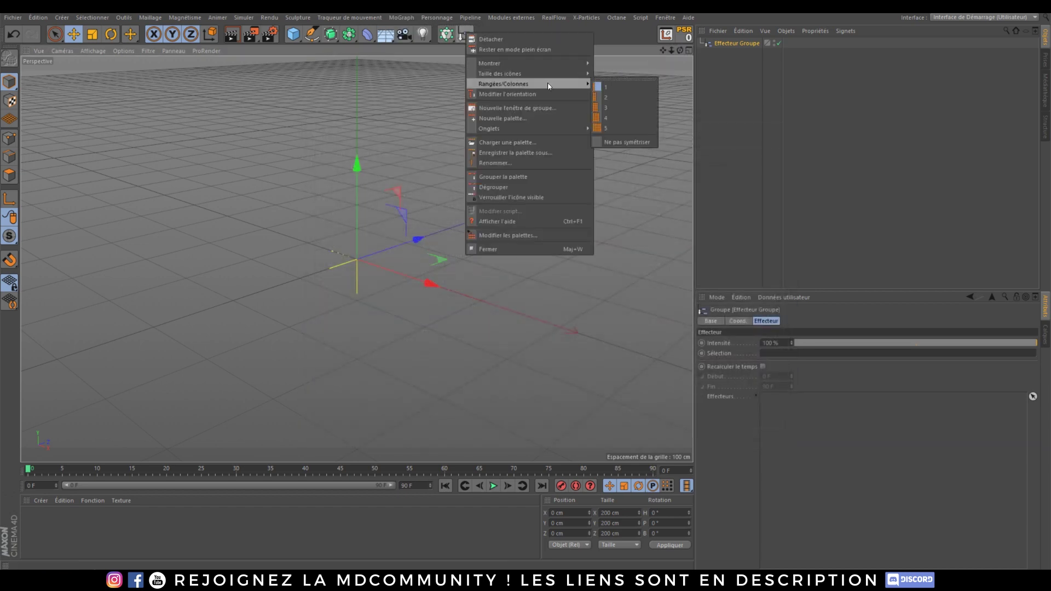
{"action": "left_click", "coordinate": [610, 76]}
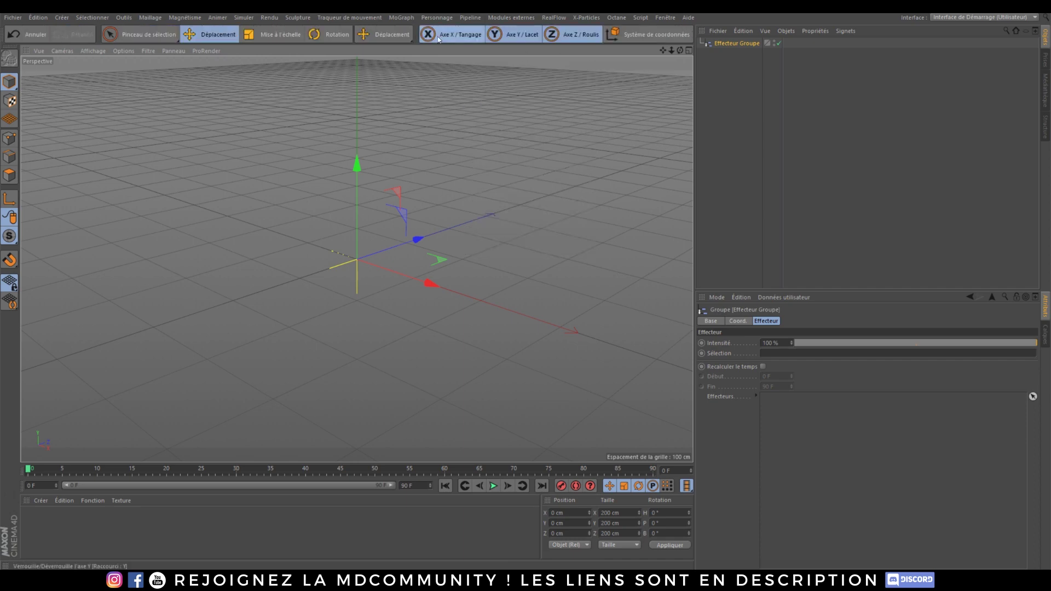
{"action": "right_click", "coordinate": [466, 36]}
{"action": "mouse_move", "coordinate": [538, 66]}
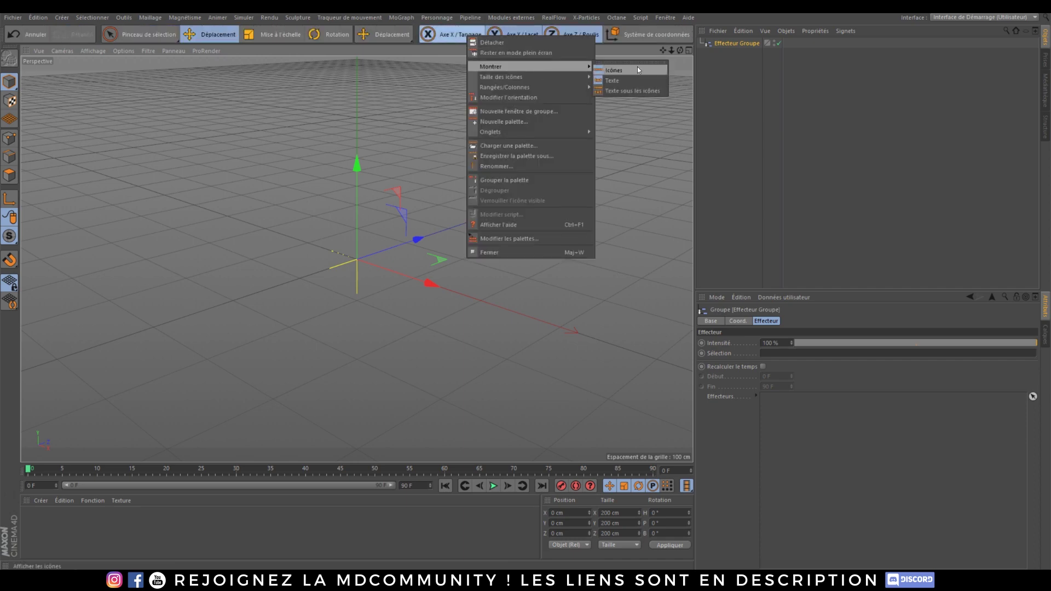
{"action": "left_click", "coordinate": [613, 70]}
Tear off the folded effectors as a floating palette, show its text labels and move it over the object manager.
{"action": "left_click_drag", "start_coordinate": [466, 36], "coordinate": [386, 87]}
{"action": "right_click", "coordinate": [389, 109]}
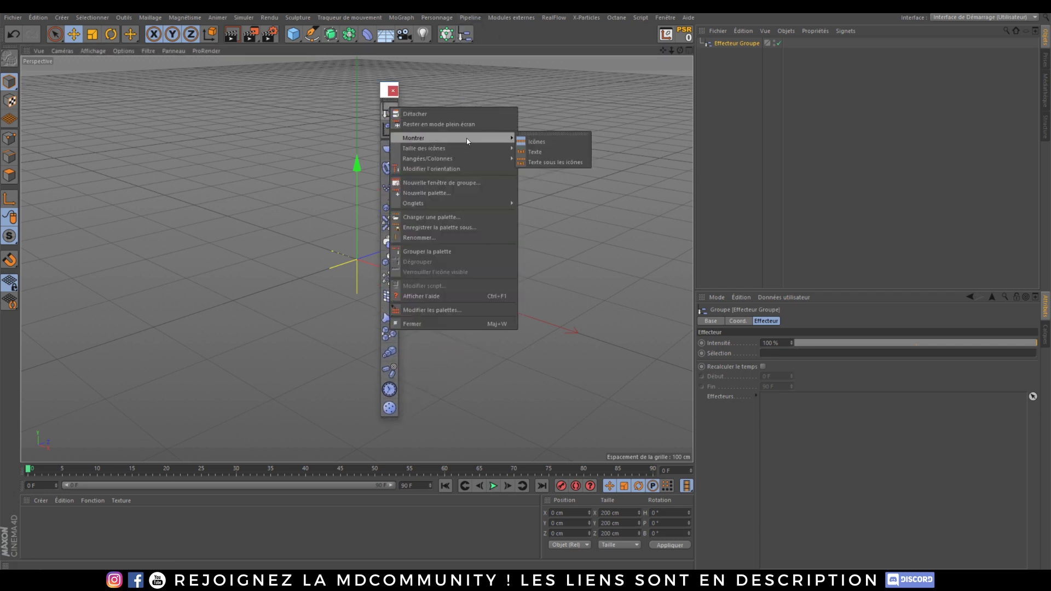
{"action": "left_click", "coordinate": [549, 150]}
{"action": "left_click_drag", "start_coordinate": [414, 107], "coordinate": [806, 97]}
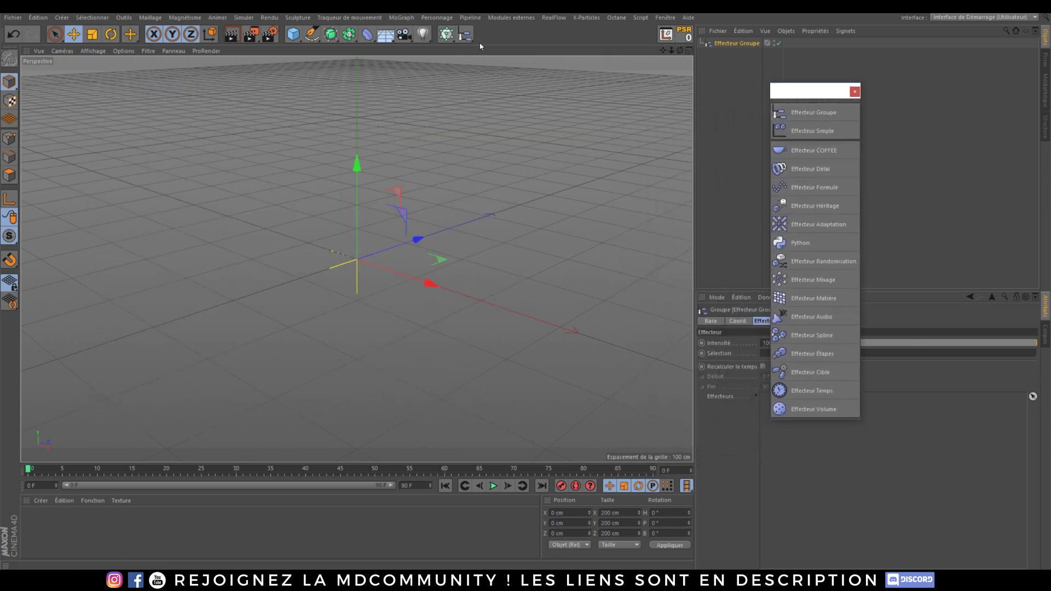
Tear off the folded Cloneur palette with text labels shown, and close both floating palettes.
{"action": "left_click_drag", "start_coordinate": [447, 34], "coordinate": [457, 163]}
{"action": "right_click", "coordinate": [404, 181]}
{"action": "mouse_move", "coordinate": [486, 212]}
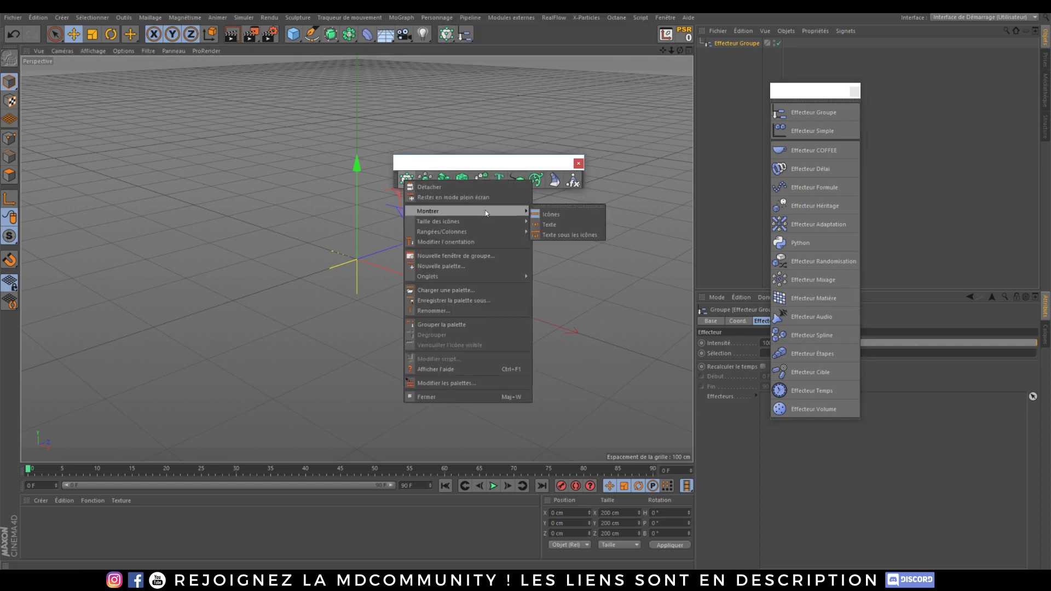
{"action": "left_click", "coordinate": [550, 225]}
{"action": "left_click_drag", "start_coordinate": [493, 190], "coordinate": [907, 201]}
{"action": "left_click_drag", "start_coordinate": [772, 207], "coordinate": [548, 75]}
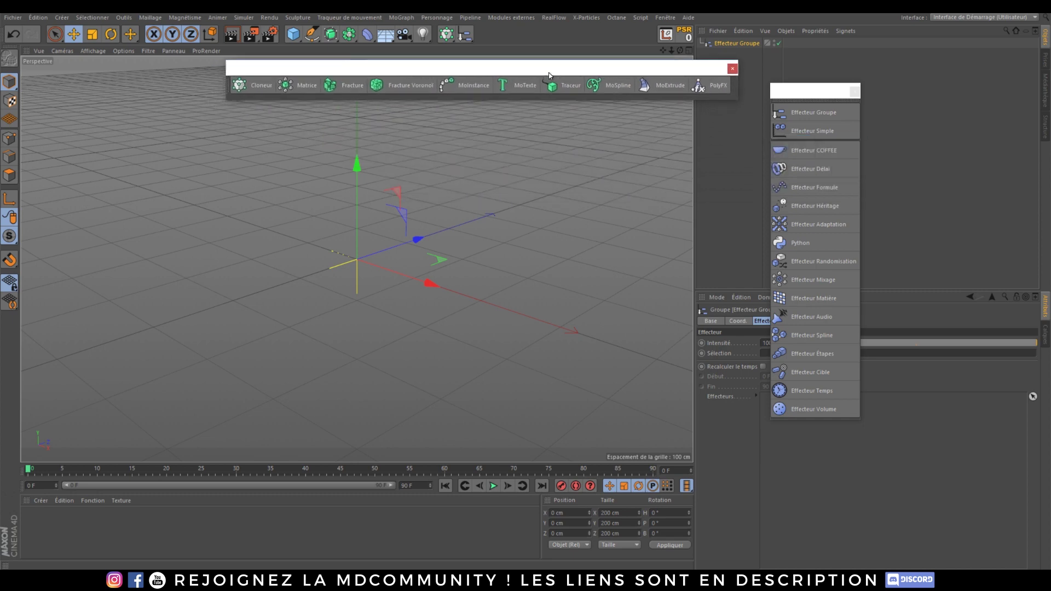
{"action": "left_click", "coordinate": [855, 92]}
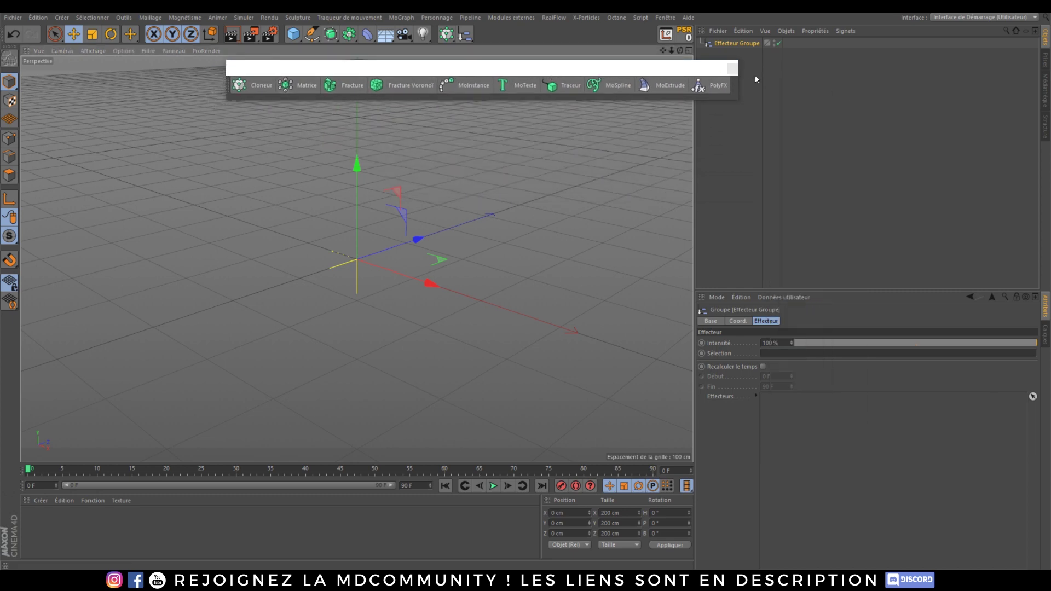
{"action": "left_click", "coordinate": [733, 69]}
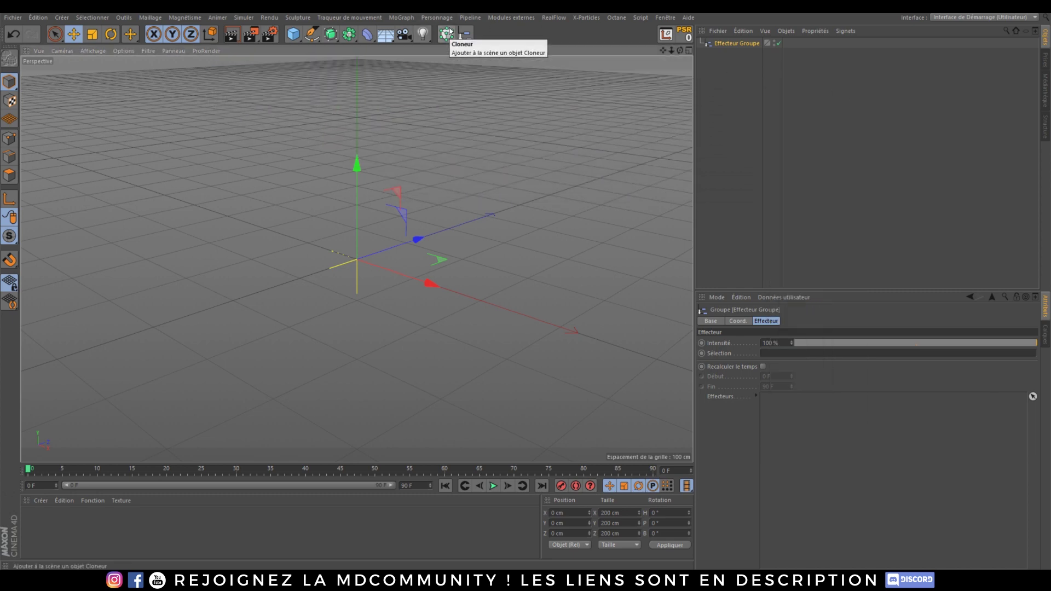
Save the customized layout as the default interface.
{"action": "left_click", "coordinate": [673, 18]}
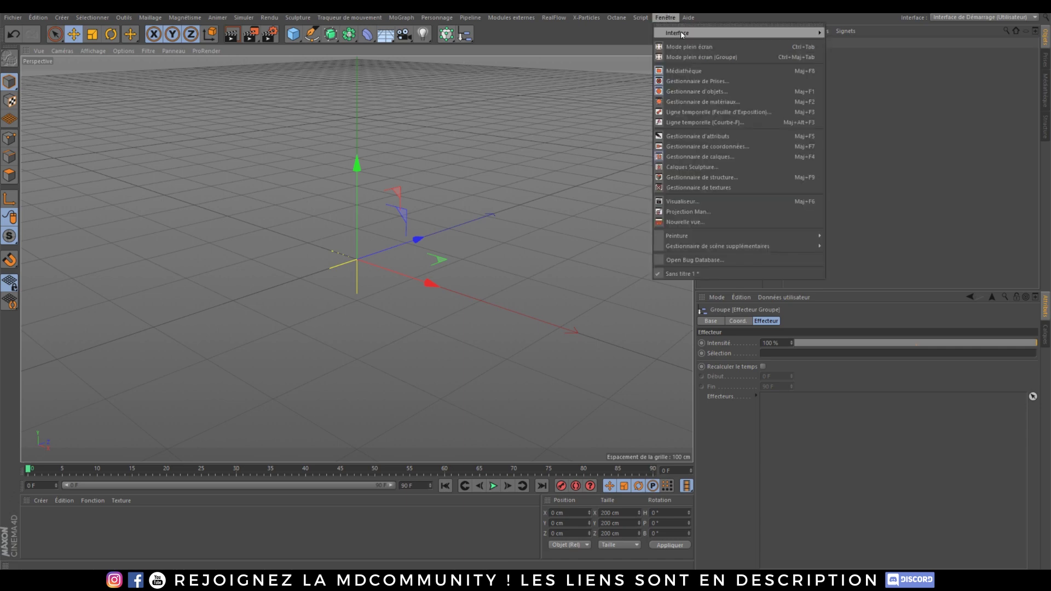
{"action": "mouse_move", "coordinate": [682, 34]}
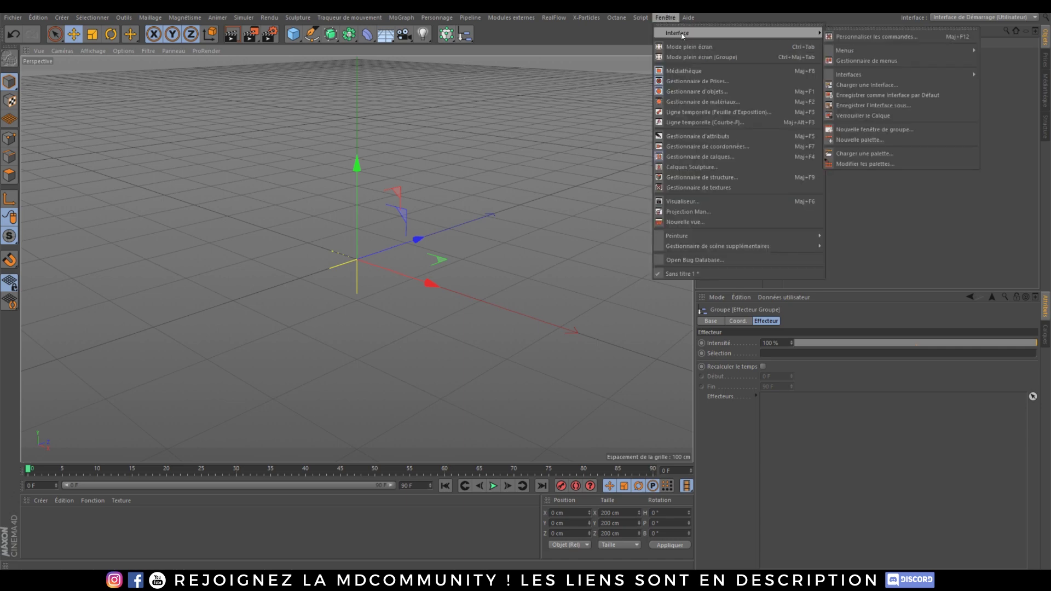
{"action": "left_click", "coordinate": [884, 97]}
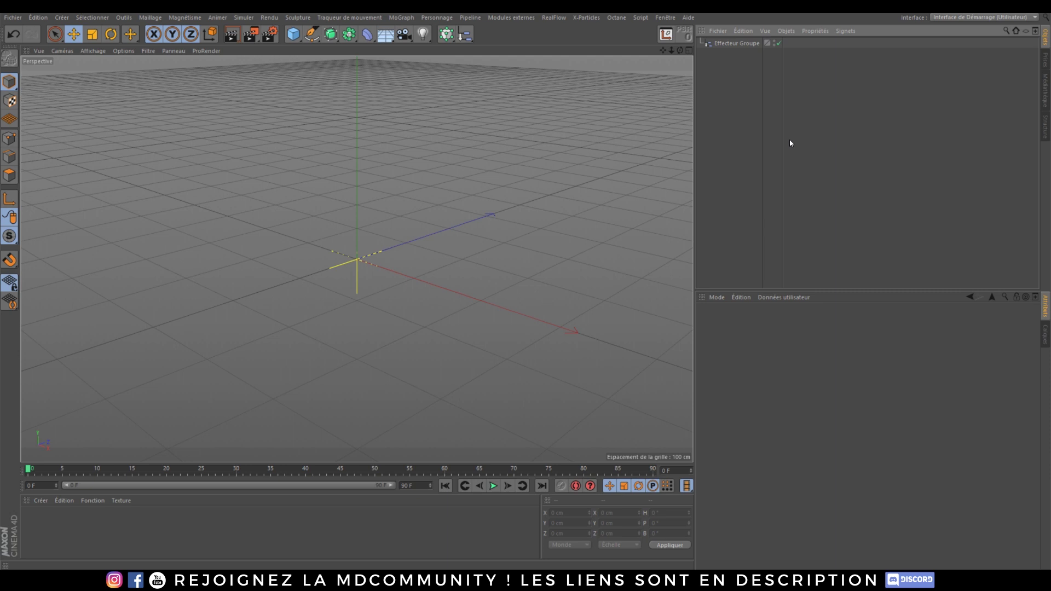
Delete the Effecteur Groupe object from the scene and add a Cloneur object with the docked icon.
{"action": "left_click", "coordinate": [729, 43]}
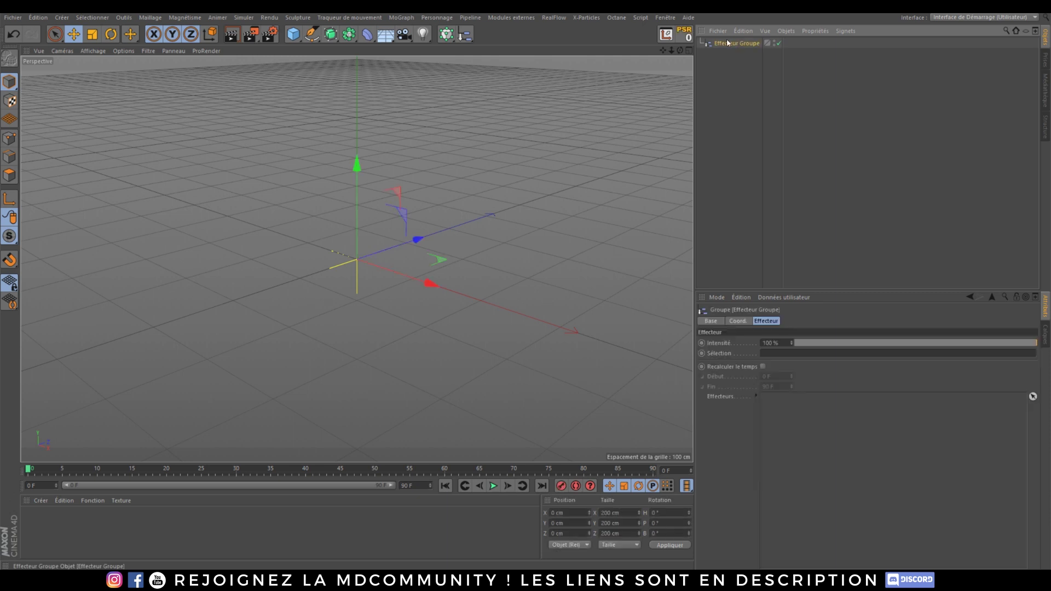
{"action": "key", "text": "Delete"}
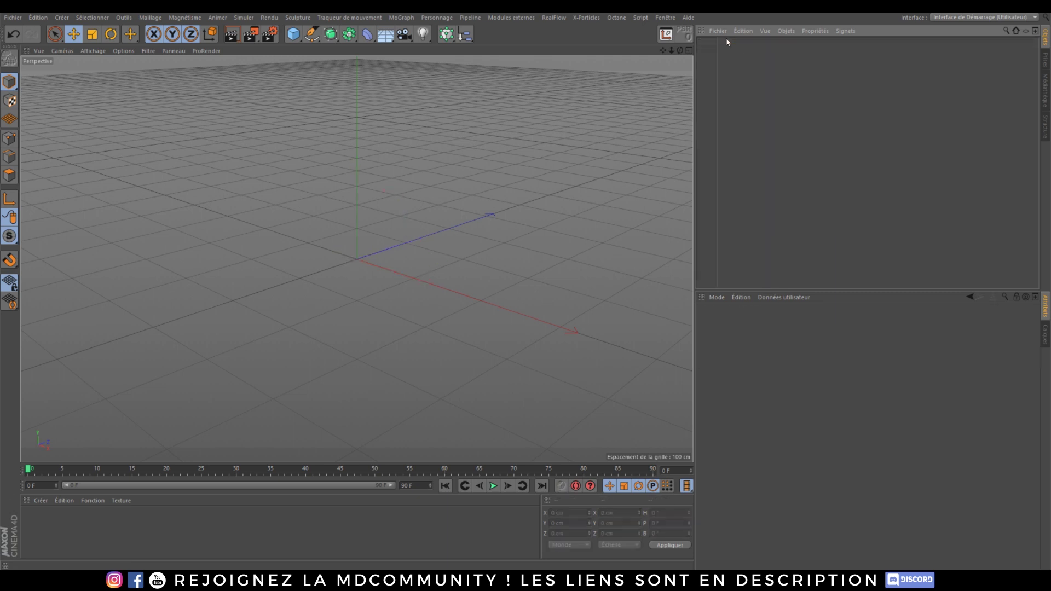
{"action": "left_click", "coordinate": [447, 35]}
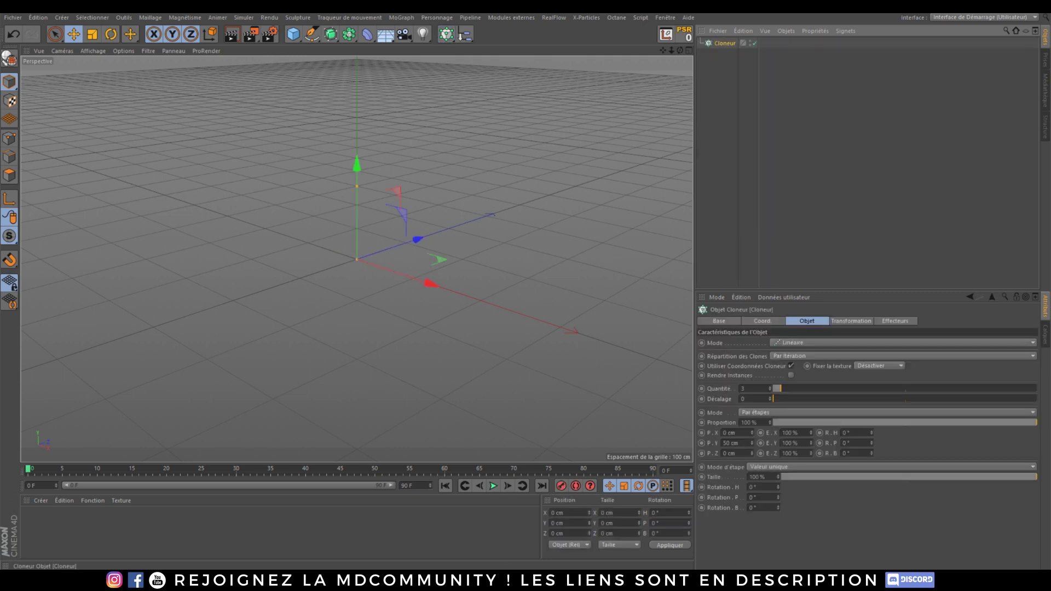
Examine the commands folded under the docked effector and Cloneur icons and compare them with the full MoGraph command list.
{"action": "left_click", "coordinate": [464, 37]}
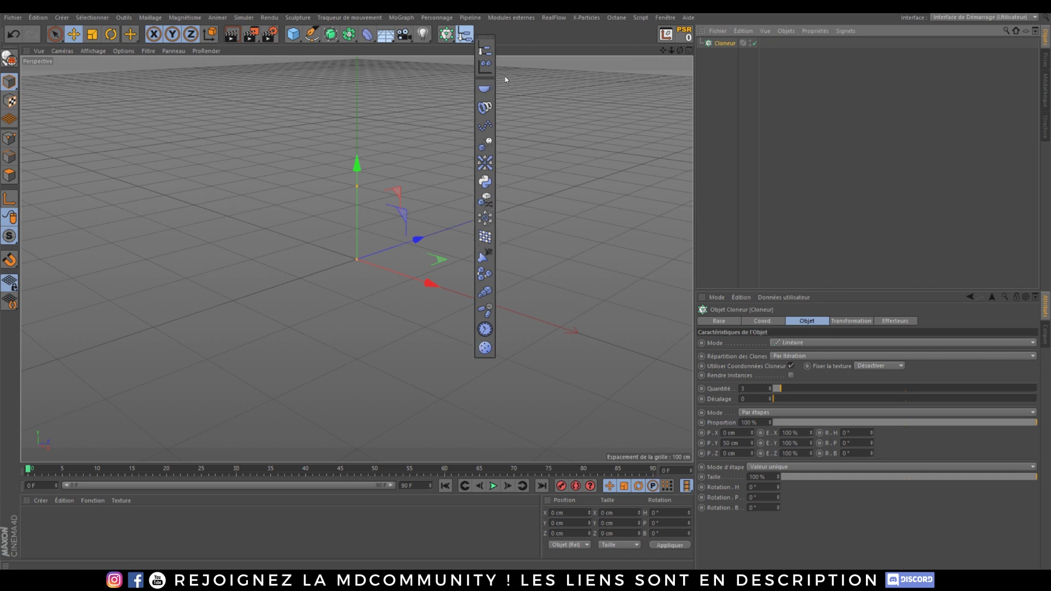
{"action": "left_click", "coordinate": [642, 167]}
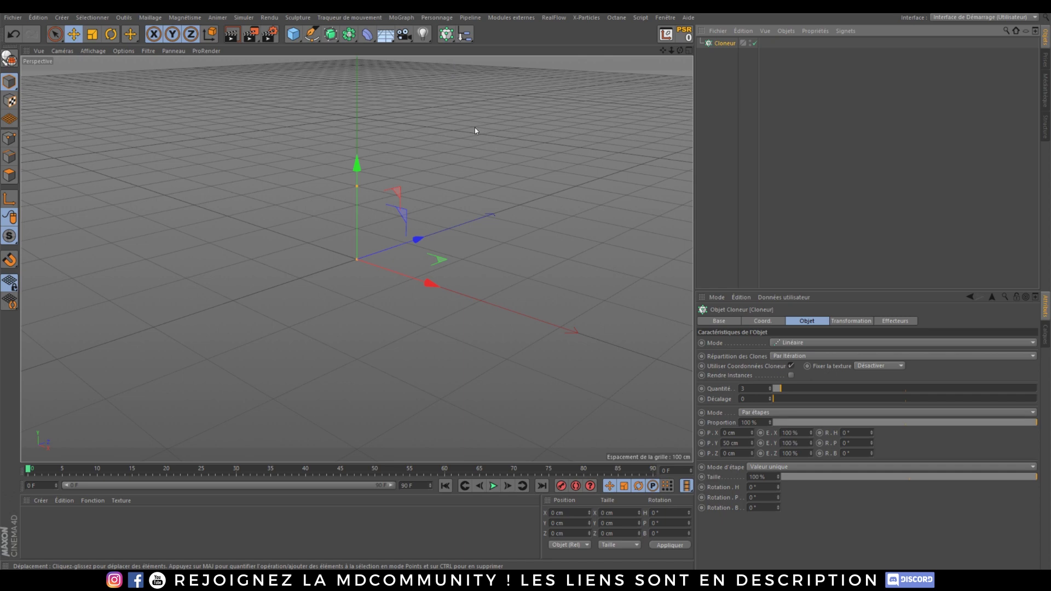
{"action": "left_click", "coordinate": [729, 57]}
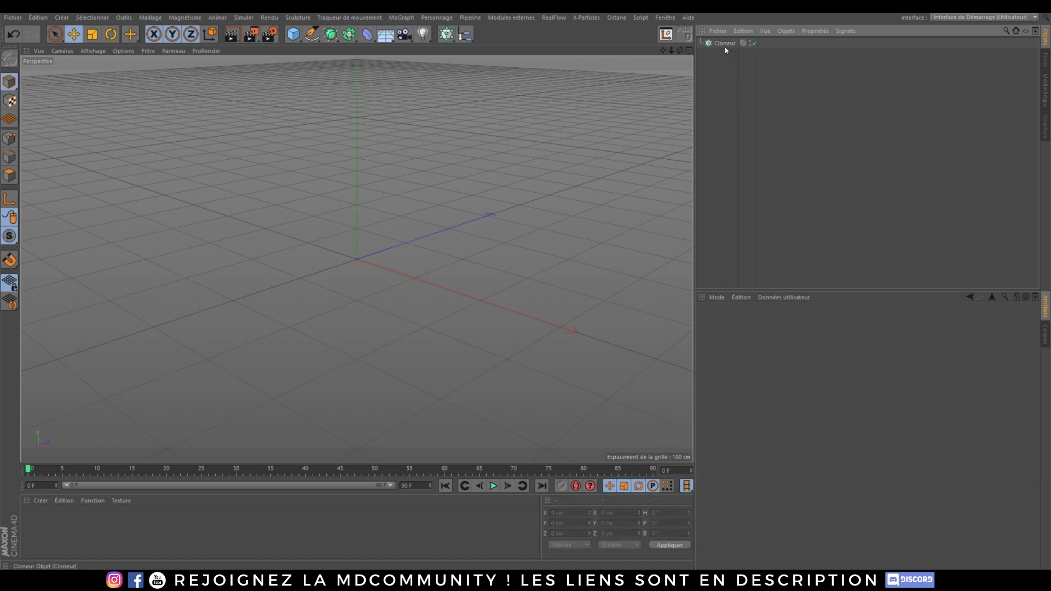
{"action": "left_click", "coordinate": [389, 18]}
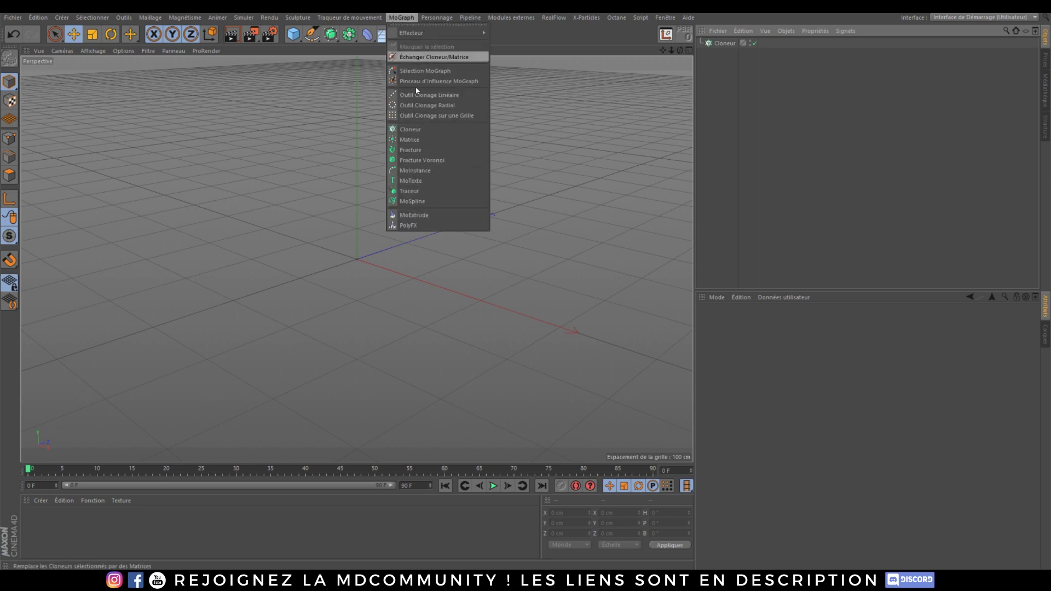
{"action": "left_click", "coordinate": [622, 108]}
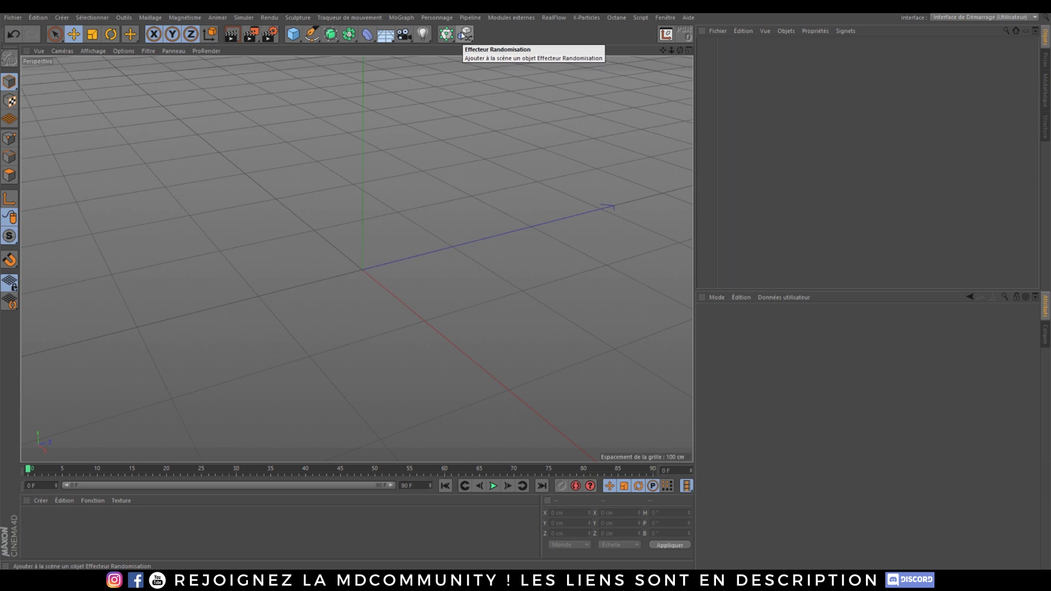
{"action": "left_click_drag", "start_coordinate": [450, 37], "coordinate": [482, 49]}
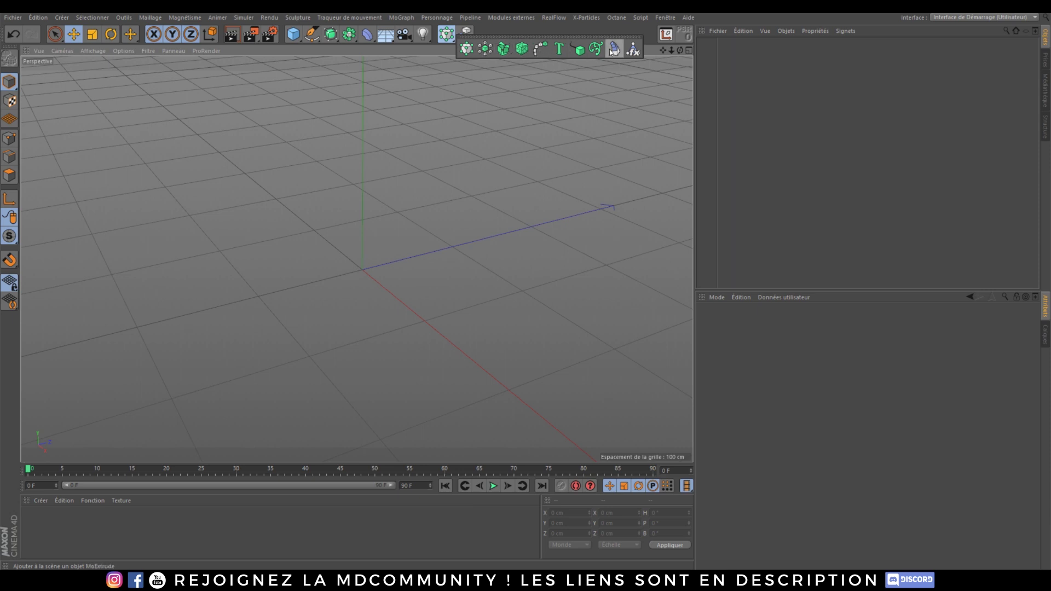
{"action": "left_click", "coordinate": [481, 144]}
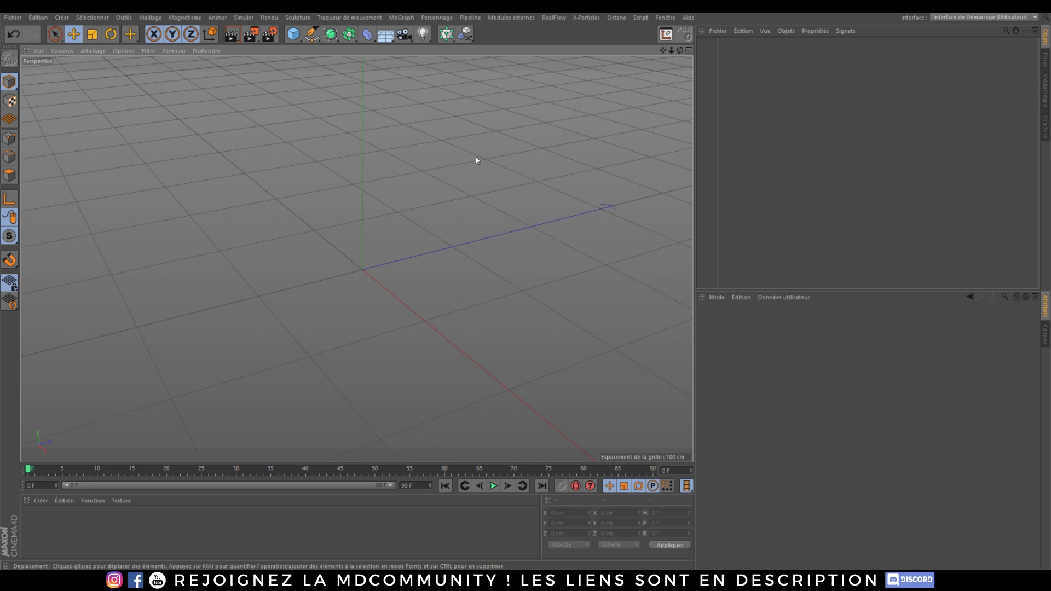
{"action": "left_click", "coordinate": [446, 36]}
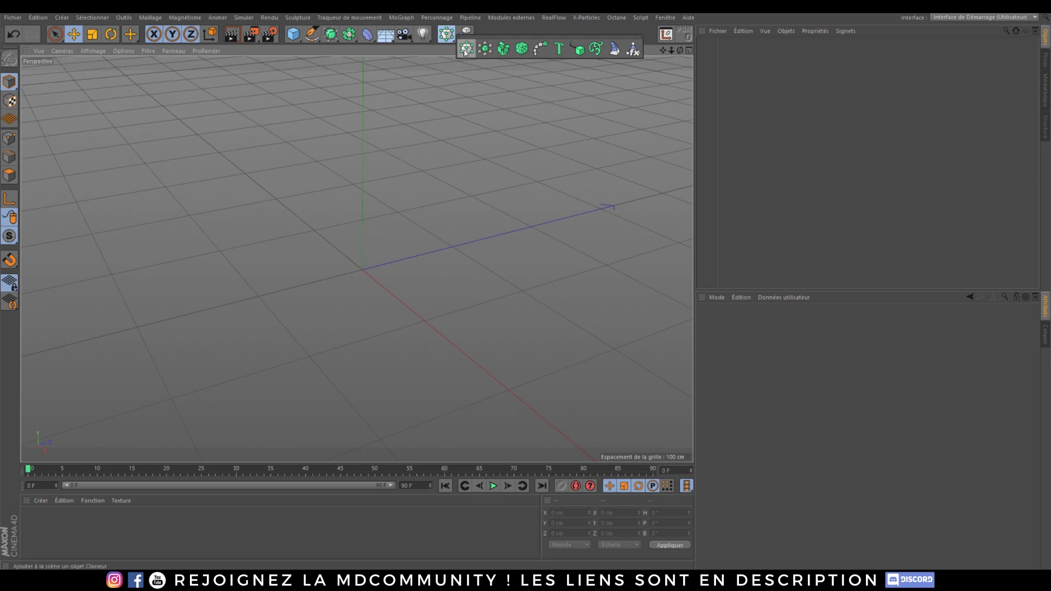
{"action": "left_click", "coordinate": [449, 100]}
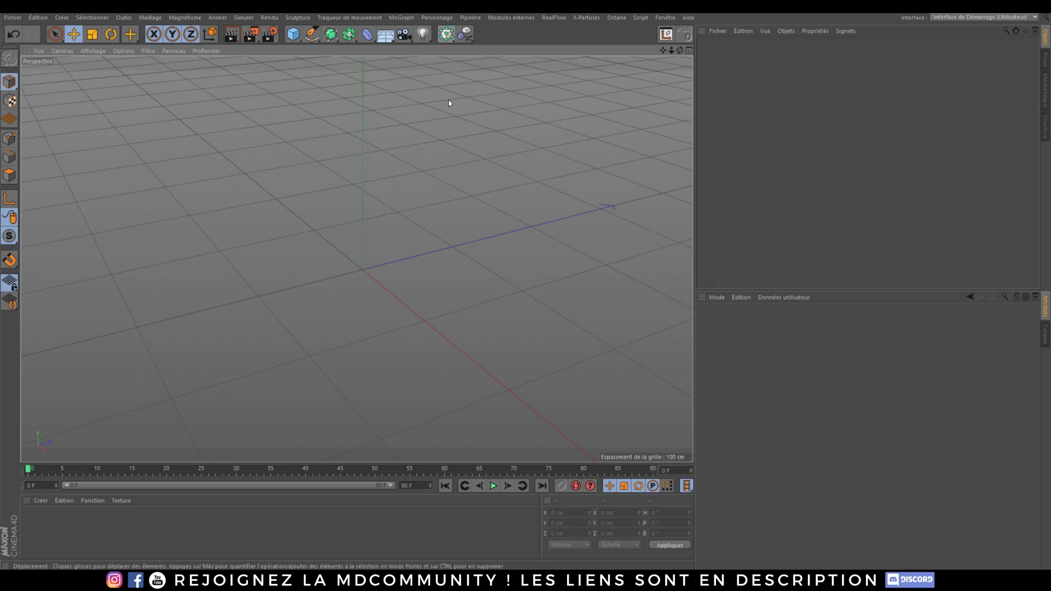
Add a Cloneur object to the empty scene from the full MoGraph command list.
{"action": "left_click", "coordinate": [401, 17]}
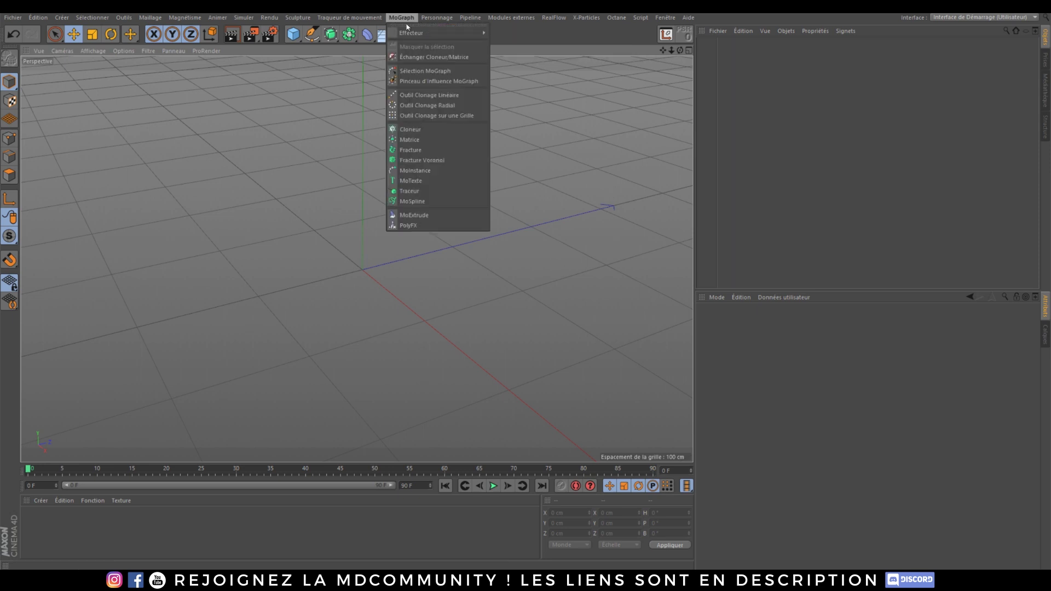
{"action": "left_click", "coordinate": [427, 129]}
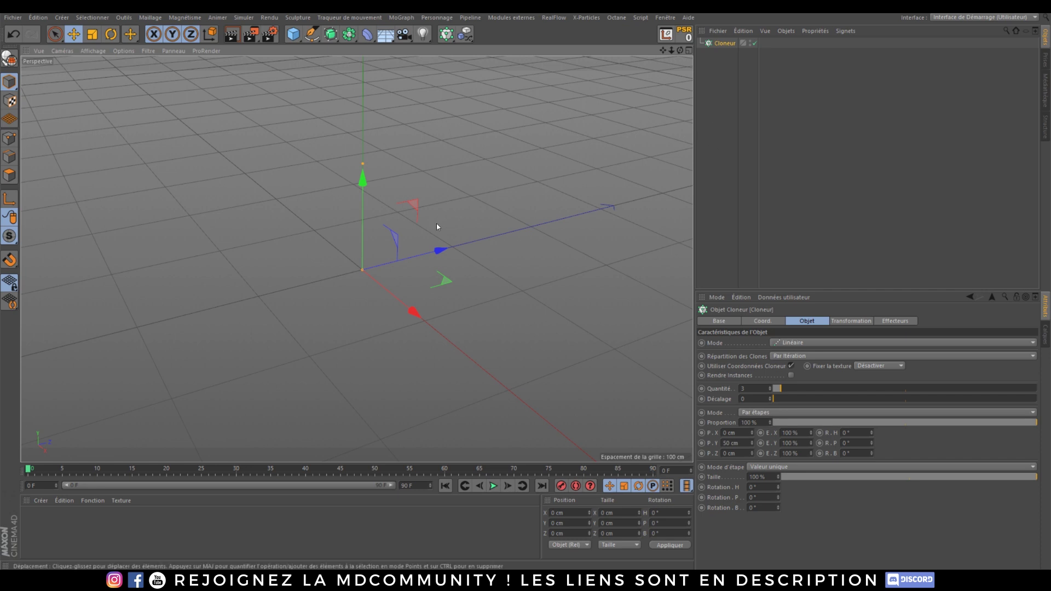
Add a cube primitive and set its X, Y and Z sizes to 20 cm each.
{"action": "left_click", "coordinate": [293, 34]}
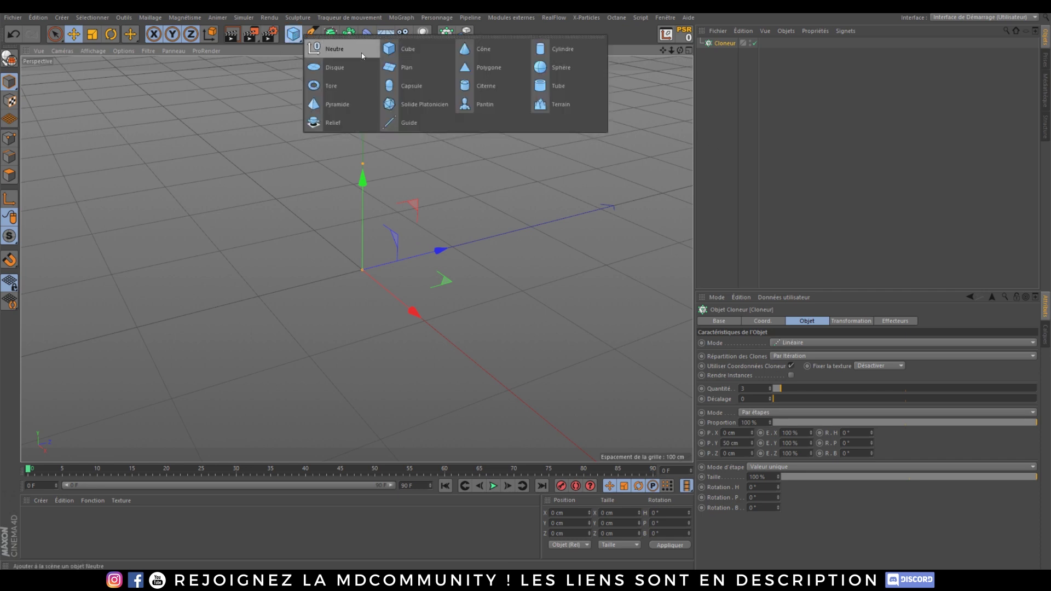
{"action": "left_click", "coordinate": [398, 51]}
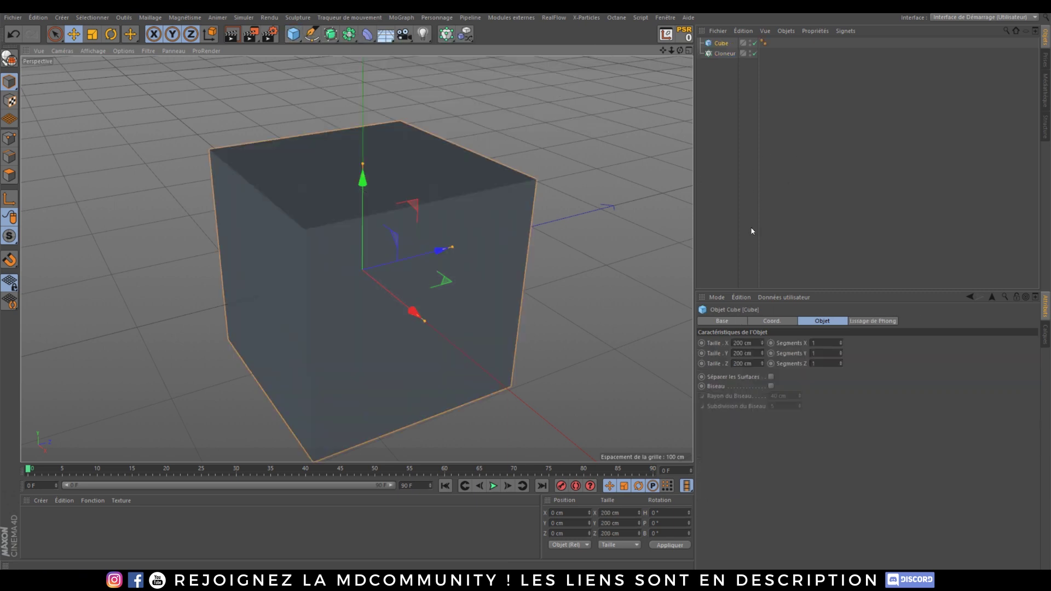
{"action": "left_click", "coordinate": [740, 344]}
{"action": "key", "text": "BackSpace"}
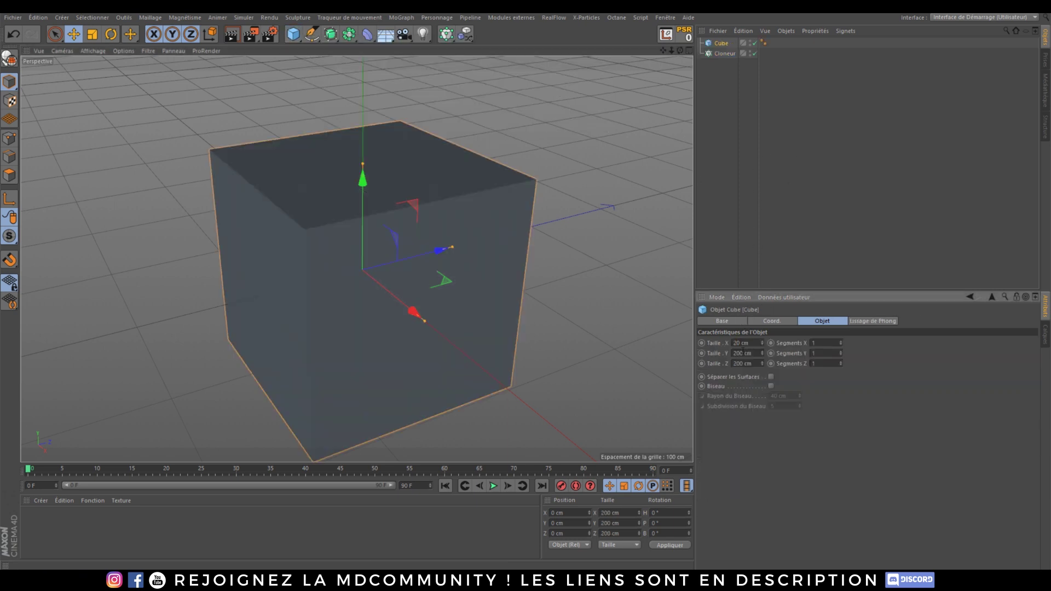
{"action": "left_click", "coordinate": [741, 354]}
{"action": "key", "text": "BackSpace"}
{"action": "left_click", "coordinate": [737, 363]}
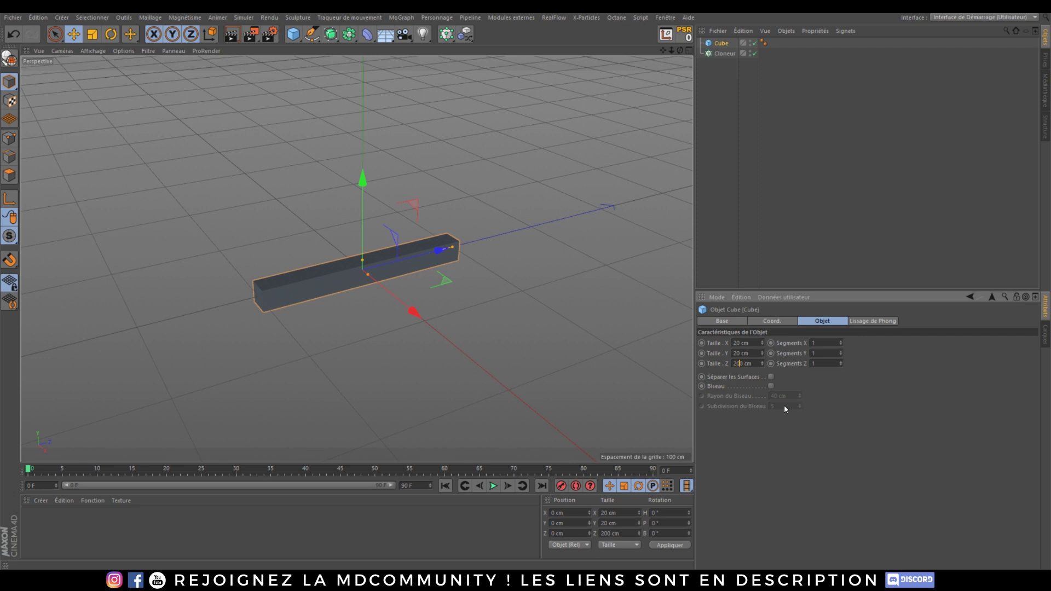
{"action": "key", "text": "BackSpace"}
{"action": "key", "text": "Return"}
Make the cube a child of the Cloneur object so that it gets cloned.
{"action": "left_click_drag", "start_coordinate": [363, 271], "coordinate": [377, 256], "text": "alt"}
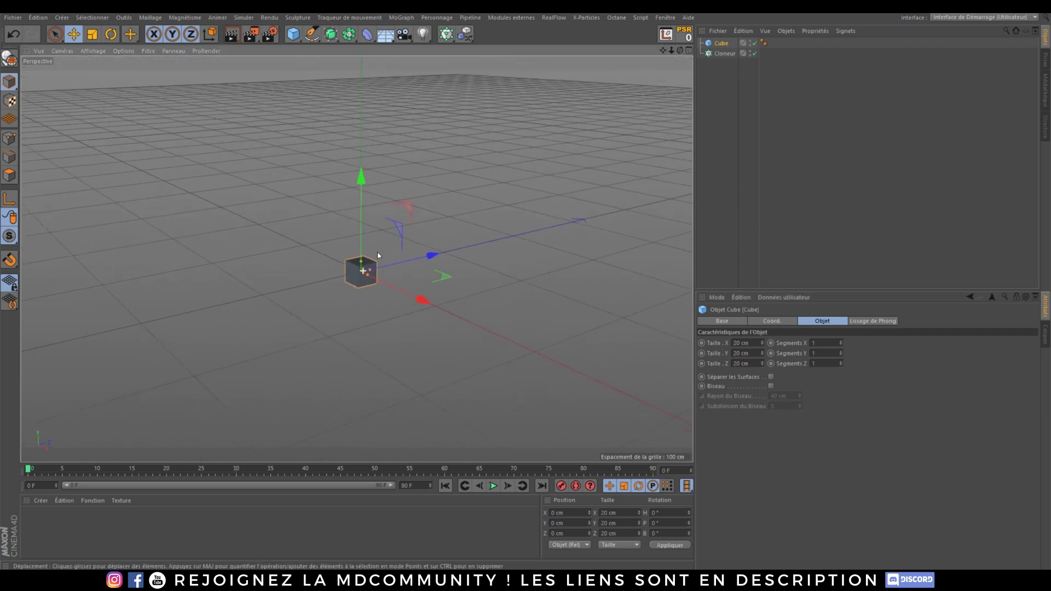
{"action": "left_click_drag", "start_coordinate": [722, 44], "coordinate": [722, 54]}
{"action": "left_click", "coordinate": [734, 93]}
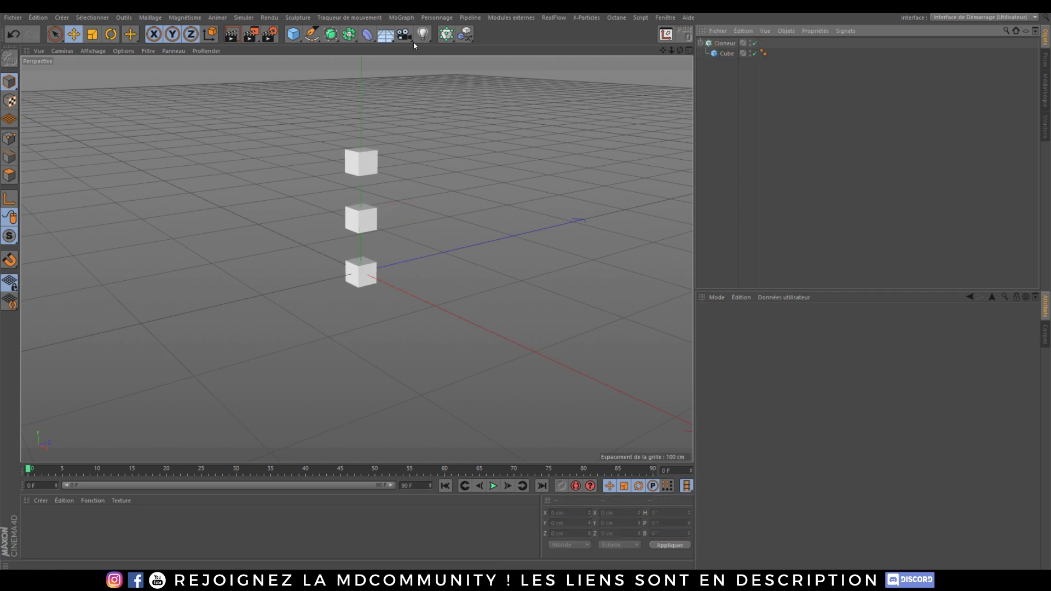
Examine the folded MoGraph commands and compare them with the generator and deformer palettes.
{"action": "left_click", "coordinate": [455, 38]}
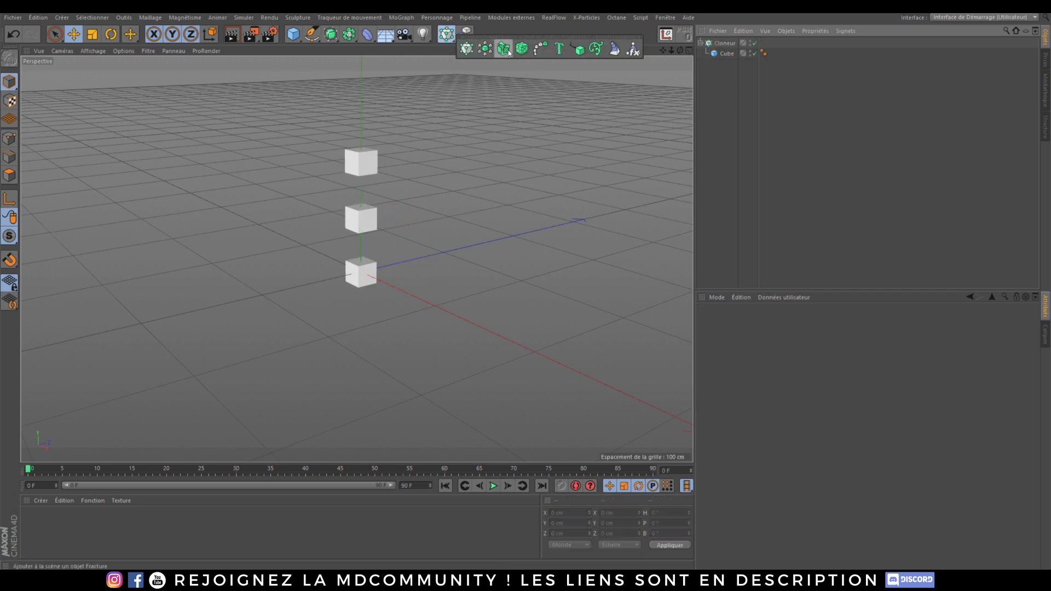
{"action": "left_click", "coordinate": [731, 104]}
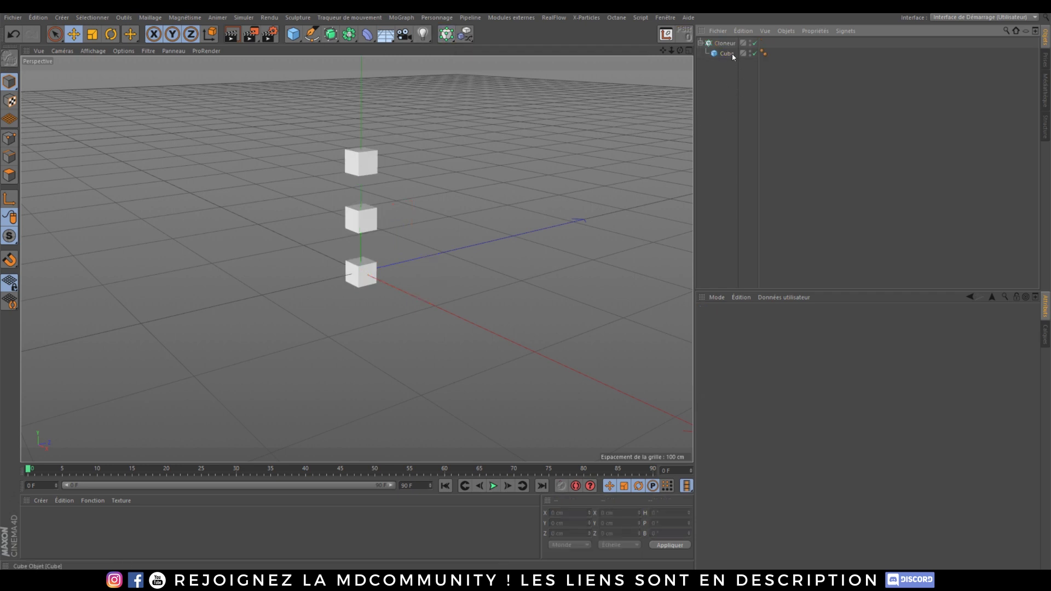
{"action": "left_click", "coordinate": [447, 35]}
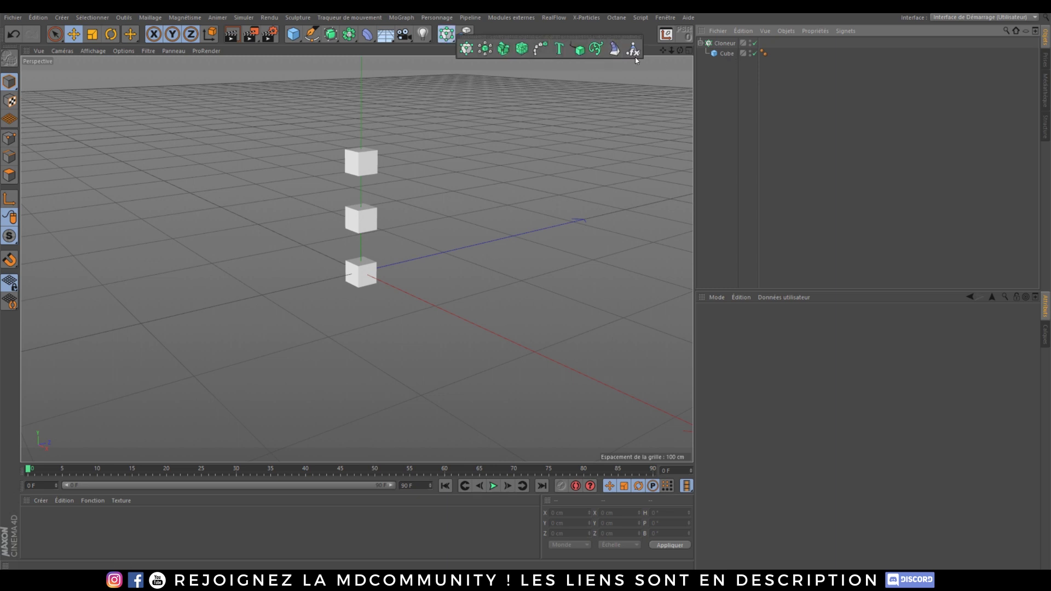
{"action": "left_click", "coordinate": [742, 78]}
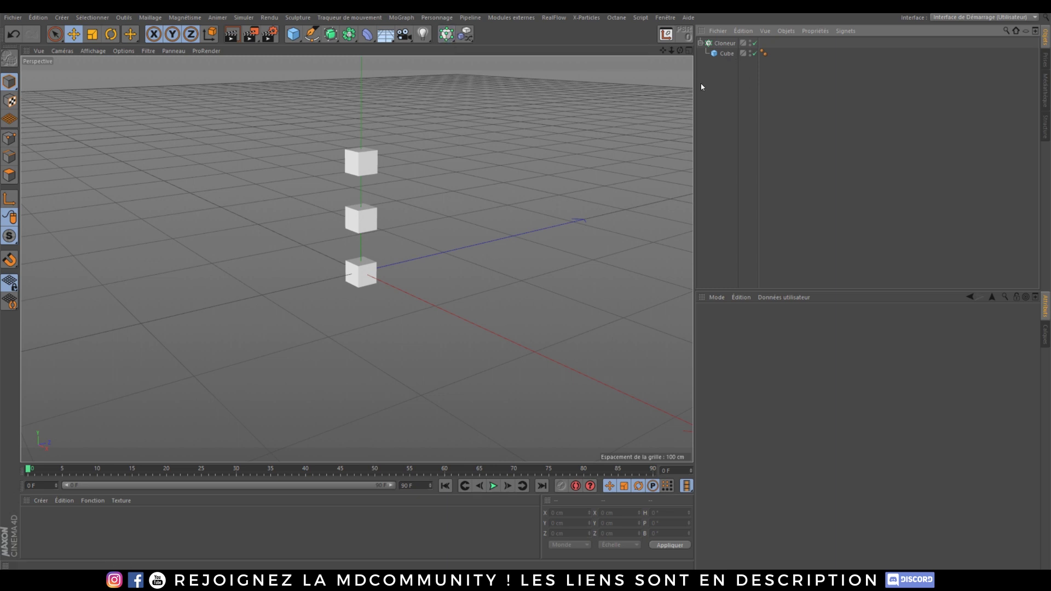
{"action": "left_click", "coordinate": [333, 36]}
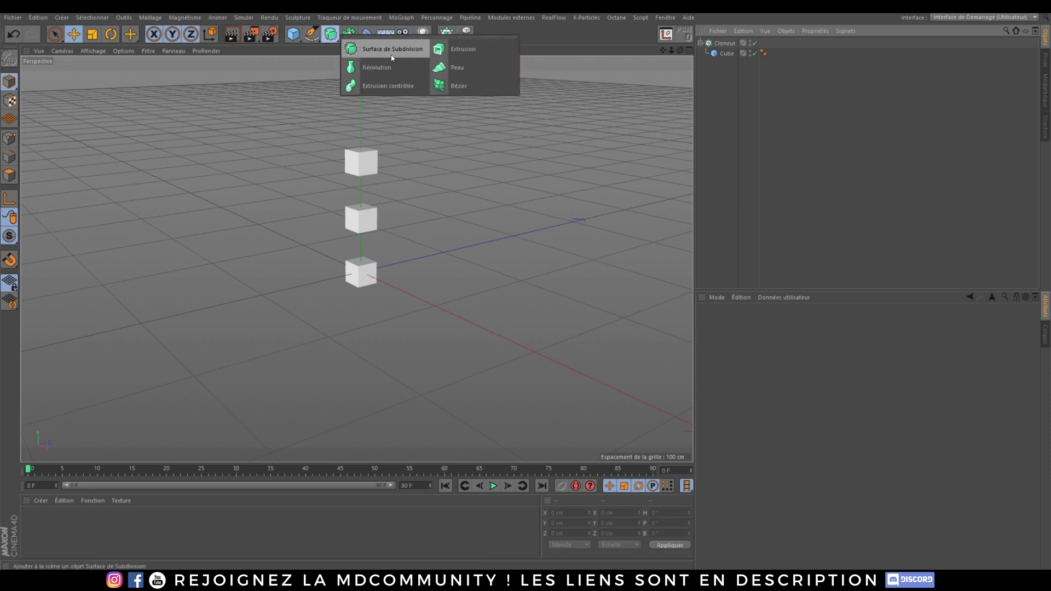
{"action": "left_click", "coordinate": [722, 100]}
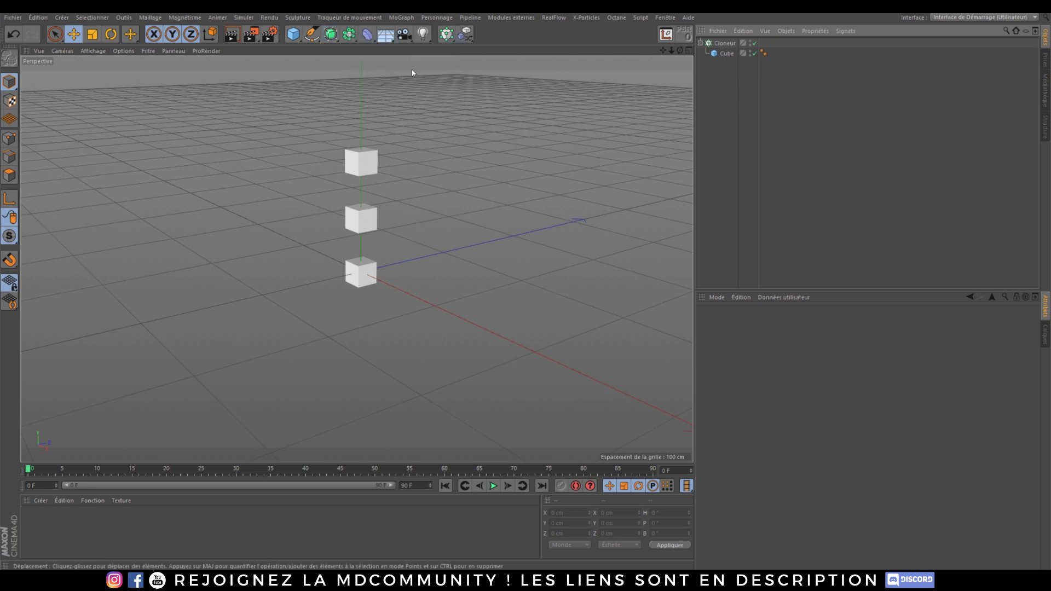
{"action": "left_click", "coordinate": [365, 37]}
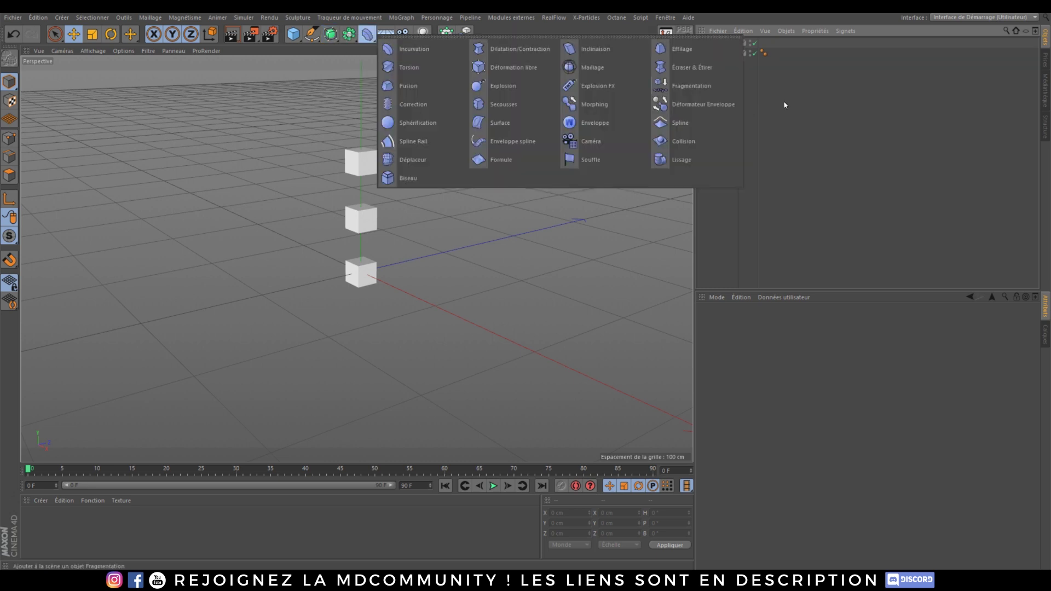
{"action": "left_click", "coordinate": [449, 35]}
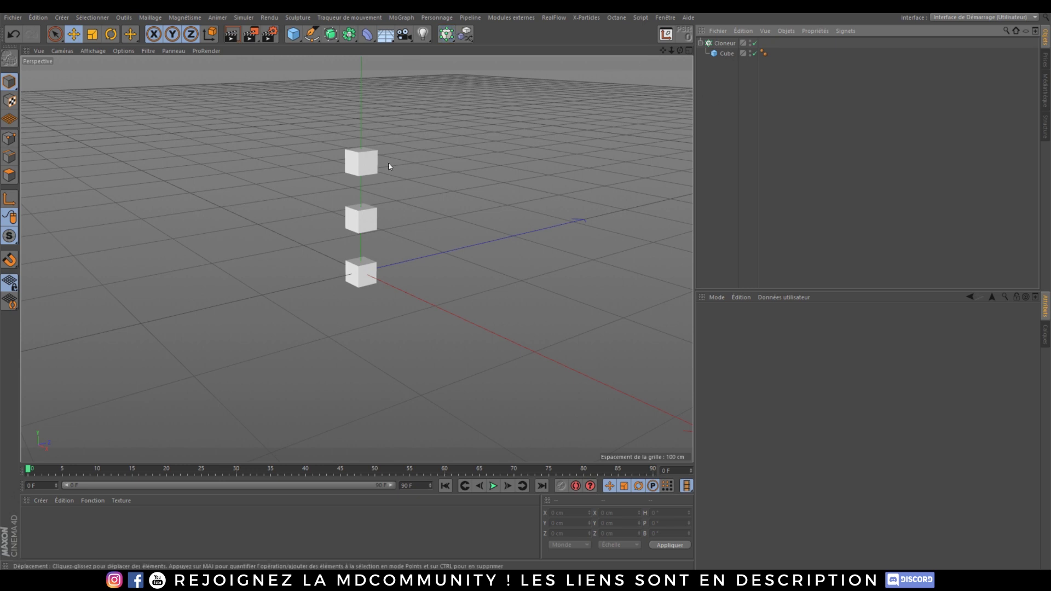
Set the Cloneur's quantity (Quantité) to 9 and frame the whole column of clones.
{"action": "scroll", "coordinate": [373, 197], "scroll_direction": "down", "scroll_amount": 2}
{"action": "left_click_drag", "start_coordinate": [372, 200], "coordinate": [362, 227], "text": "alt"}
{"action": "middle_click_drag", "start_coordinate": [358, 237], "coordinate": [338, 284], "text": "alt"}
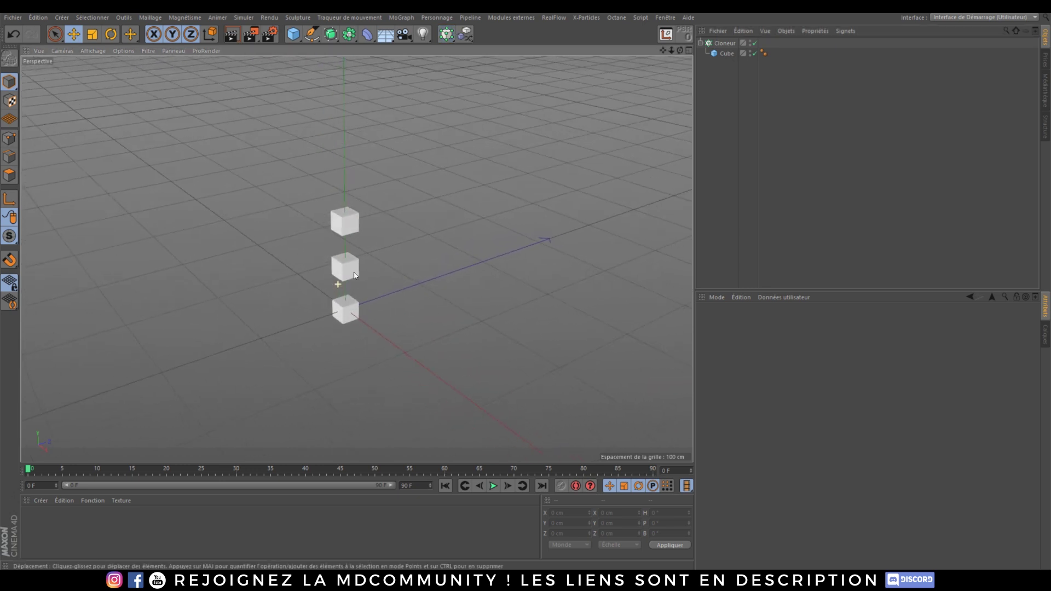
{"action": "left_click", "coordinate": [724, 44]}
{"action": "left_click_drag", "start_coordinate": [788, 391], "coordinate": [798, 390]}
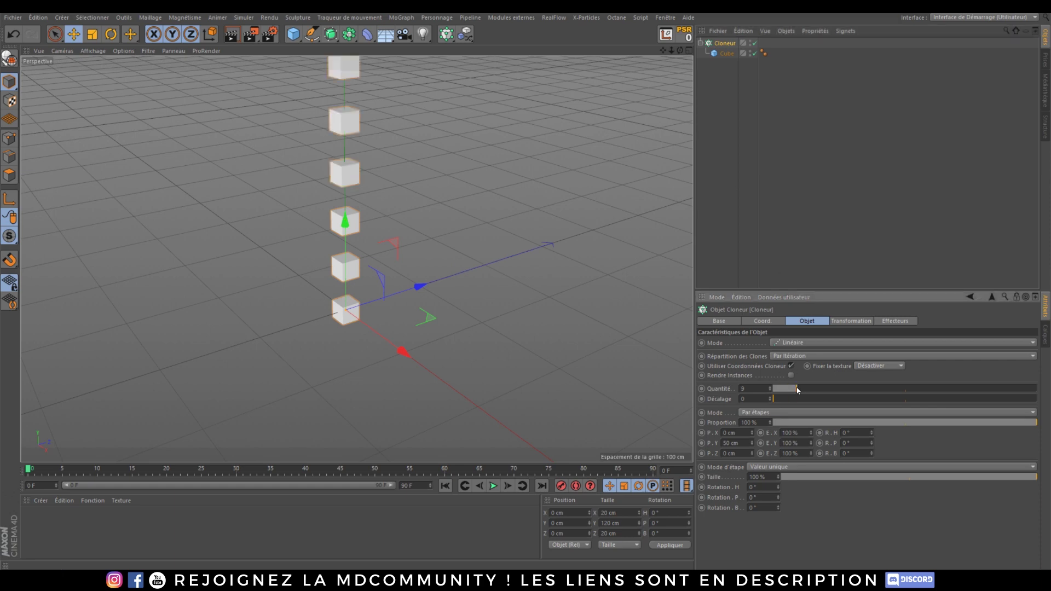
{"action": "left_click_drag", "start_coordinate": [799, 392], "coordinate": [797, 392]}
{"action": "scroll", "coordinate": [361, 298], "scroll_direction": "down", "scroll_amount": 3}
{"action": "middle_click_drag", "start_coordinate": [361, 297], "coordinate": [343, 380], "text": "alt"}
{"action": "left_click_drag", "start_coordinate": [400, 252], "coordinate": [403, 196], "text": "alt"}
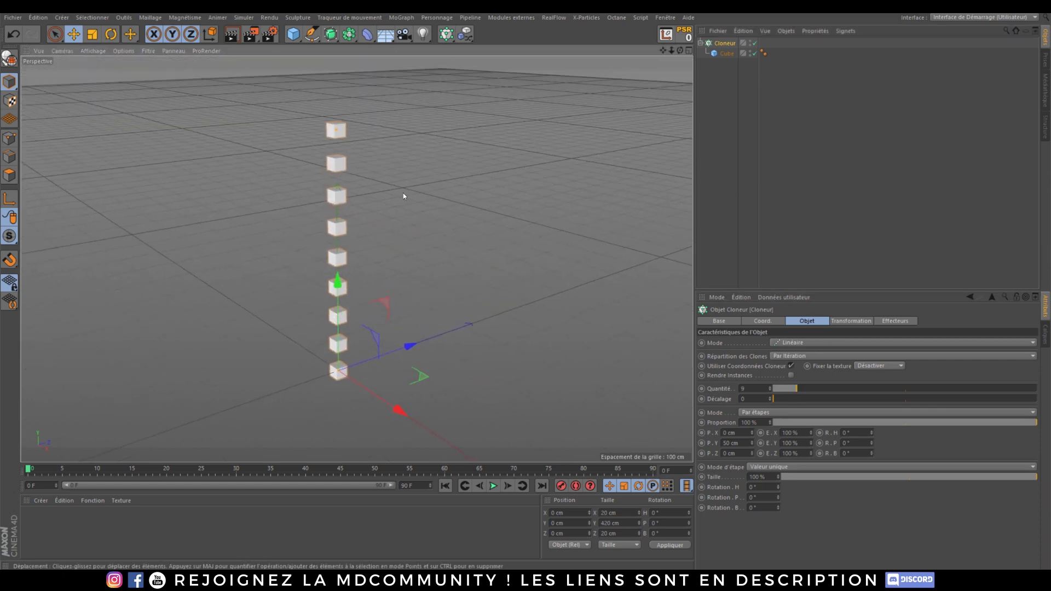
Add a sphere and a Solide Platonicien primitive, and set the radius of each to 10 cm.
{"action": "left_click", "coordinate": [293, 34]}
{"action": "left_click", "coordinate": [547, 70]}
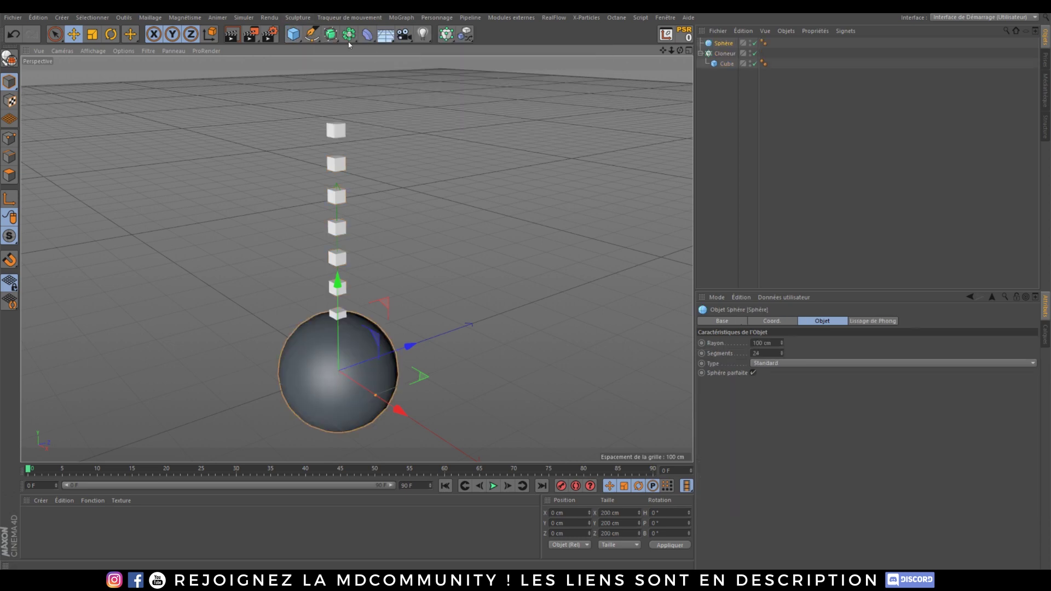
{"action": "left_click", "coordinate": [293, 35]}
{"action": "left_click", "coordinate": [397, 101]}
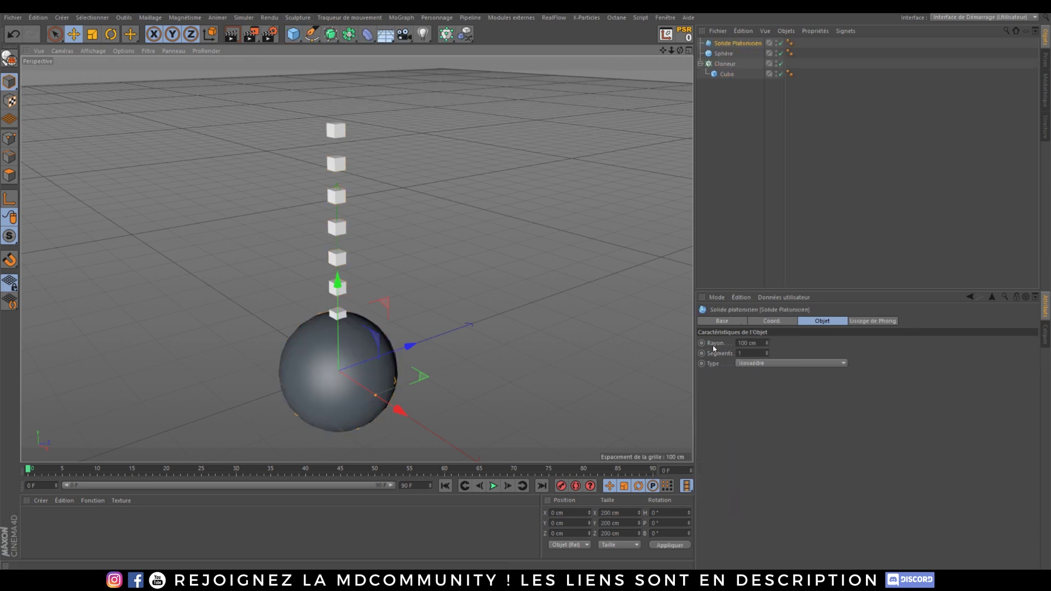
{"action": "left_click", "coordinate": [746, 345]}
{"action": "key", "text": "BackSpace"}
{"action": "key", "text": "Return"}
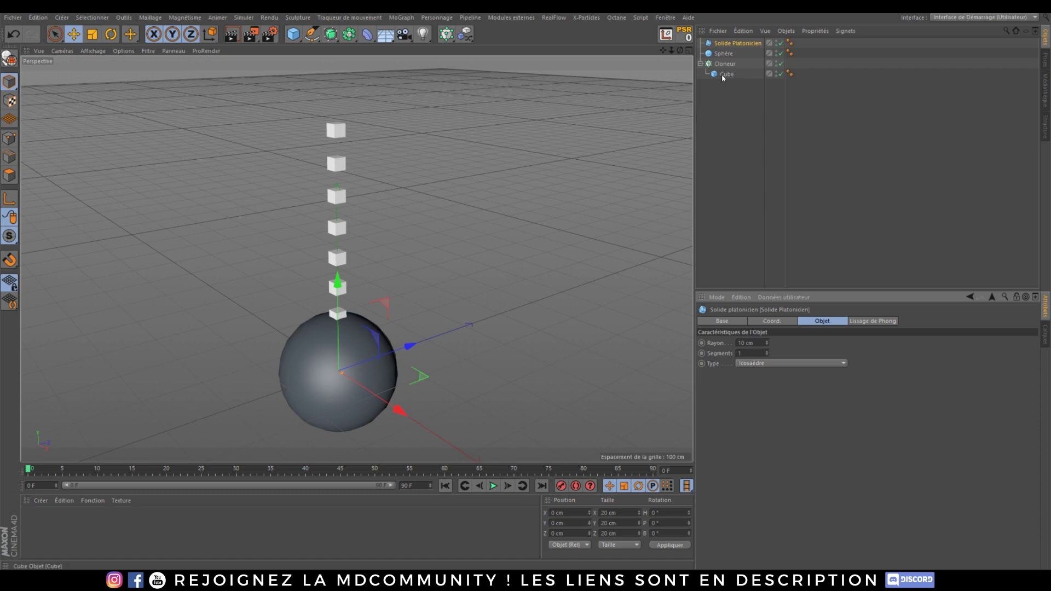
{"action": "left_click", "coordinate": [719, 56]}
{"action": "left_click", "coordinate": [761, 344]}
{"action": "key", "text": "BackSpace"}
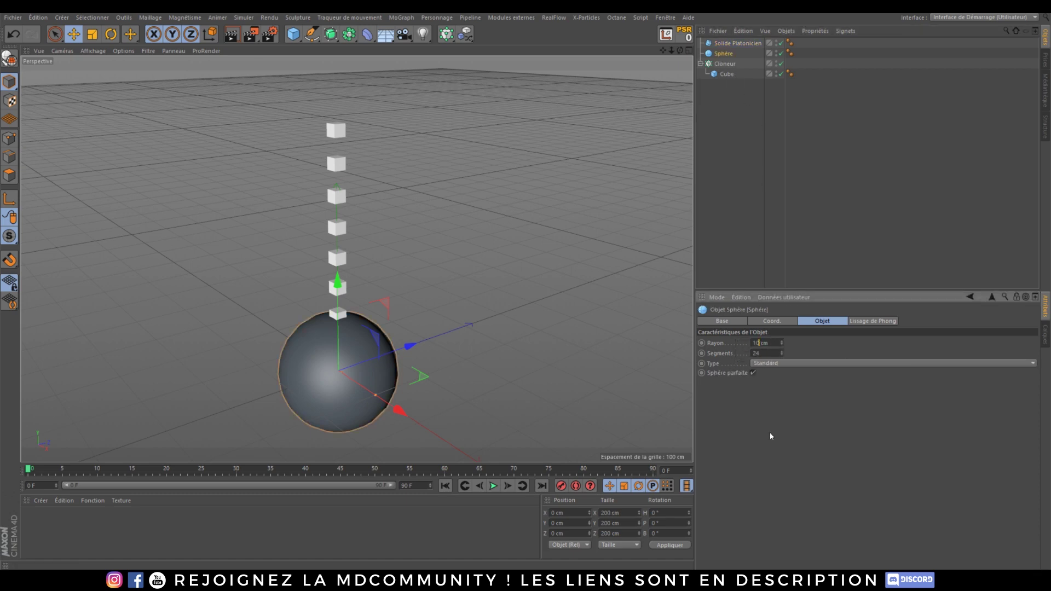
{"action": "key", "text": "Return"}
Make the sphere and the Platonic solid children of the Cloneur, placed above the cube.
{"action": "mouse_move", "coordinate": [737, 42]}
{"action": "left_mouse_down"}
{"action": "mouse_move", "coordinate": [724, 71]}
{"action": "mouse_move", "coordinate": [729, 59]}
{"action": "left_mouse_up"}
{"action": "left_click", "coordinate": [748, 143]}
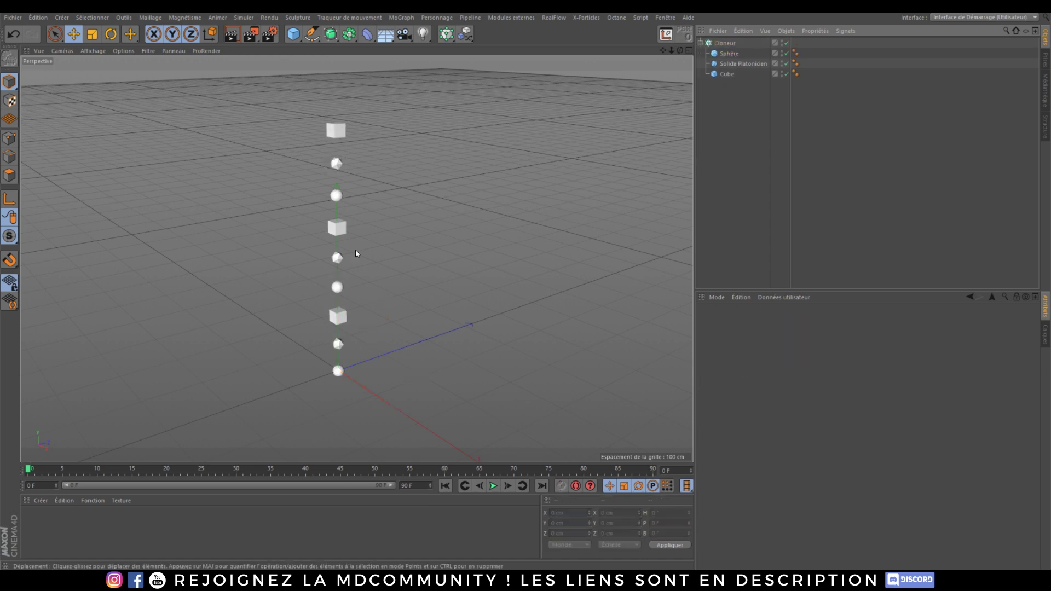
{"action": "scroll", "coordinate": [346, 268], "scroll_direction": "up", "scroll_amount": 2}
{"action": "left_click_drag", "start_coordinate": [351, 264], "coordinate": [357, 259], "text": "alt"}
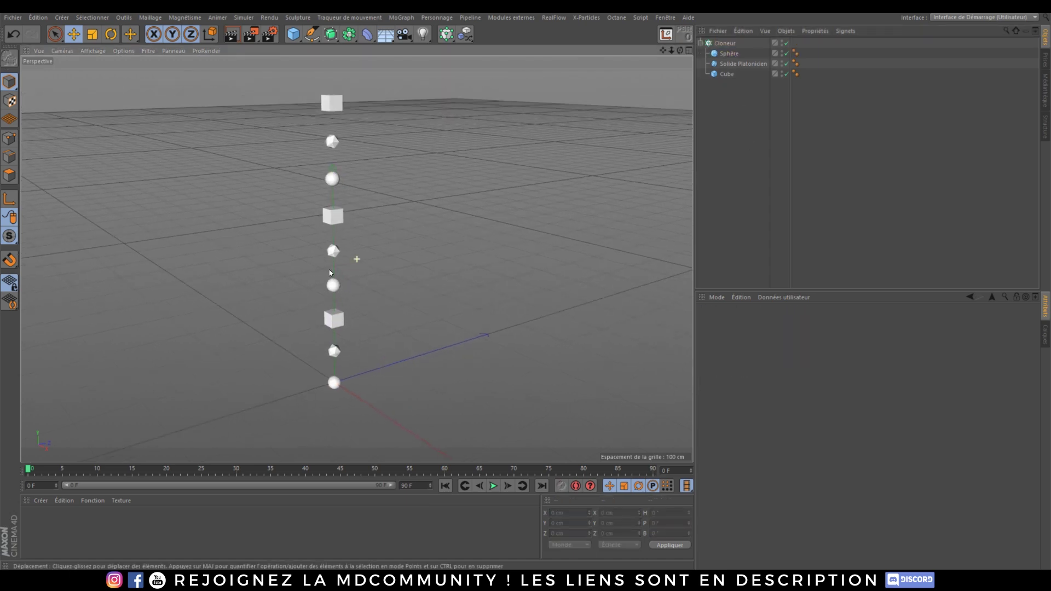
Look through the Cloneur's Transformation, Effecteurs and Objet settings.
{"action": "left_click", "coordinate": [714, 43]}
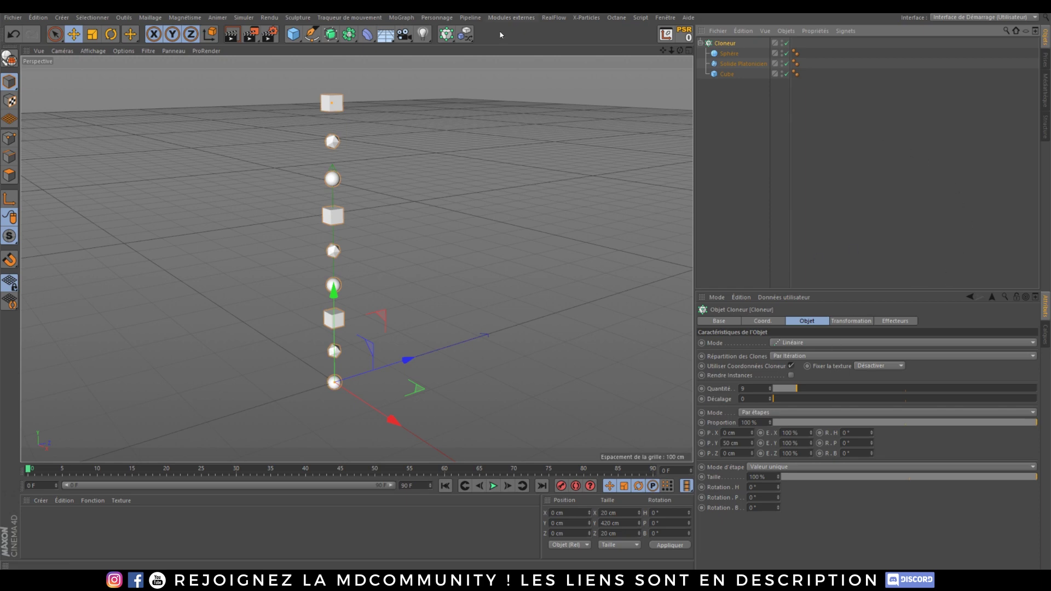
{"action": "left_click", "coordinate": [847, 323]}
{"action": "left_click", "coordinate": [898, 321]}
{"action": "left_click", "coordinate": [803, 322]}
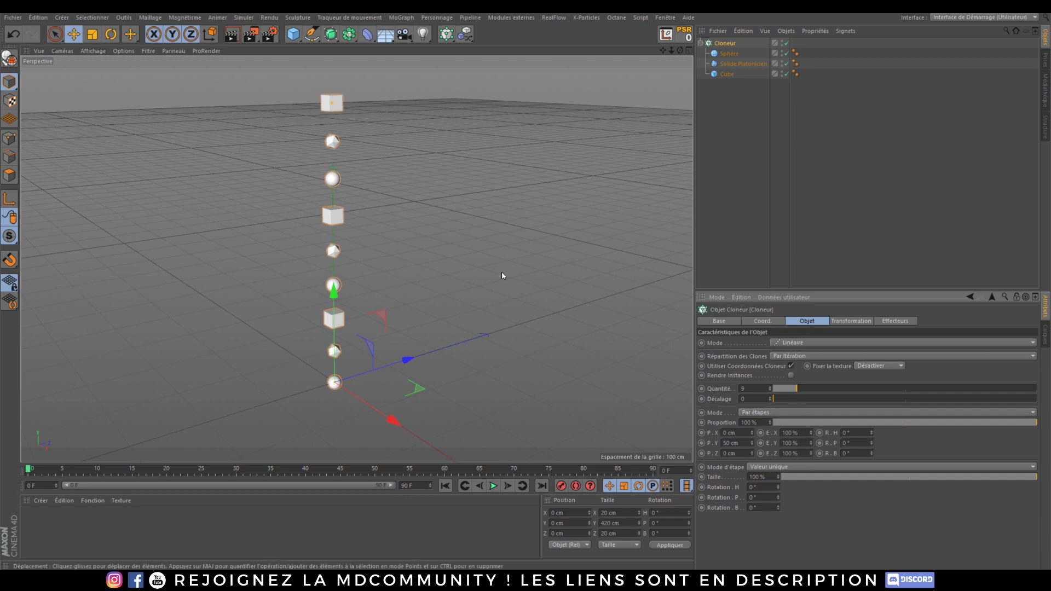
Try changing the X scale in the Cloneur's Transformation settings, and undo the change.
{"action": "left_click", "coordinate": [853, 321]}
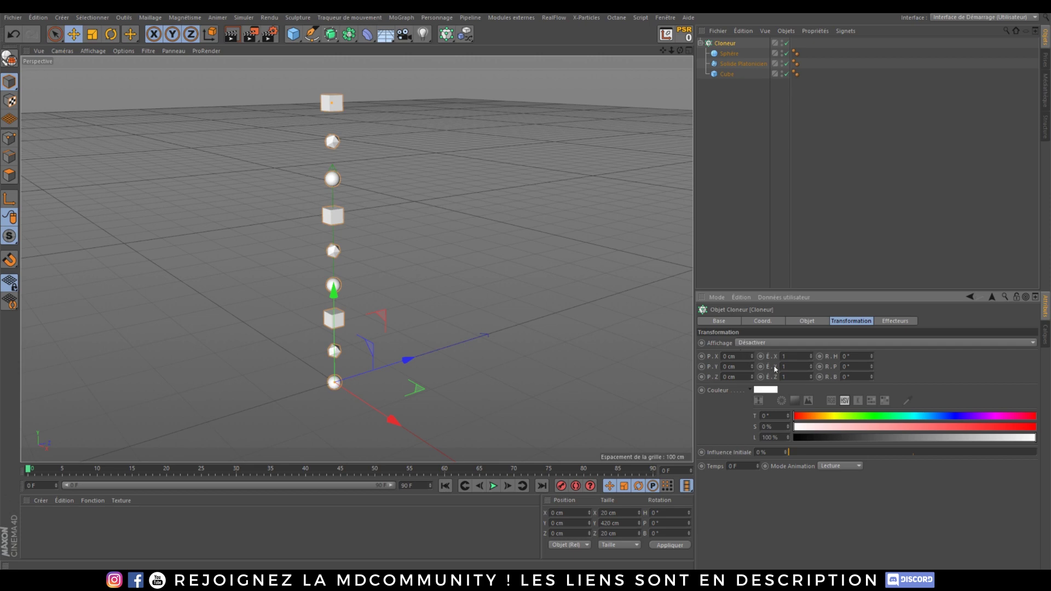
{"action": "left_click_drag", "start_coordinate": [812, 357], "coordinate": [812, 404]}
{"action": "key", "text": "ctrl+z"}
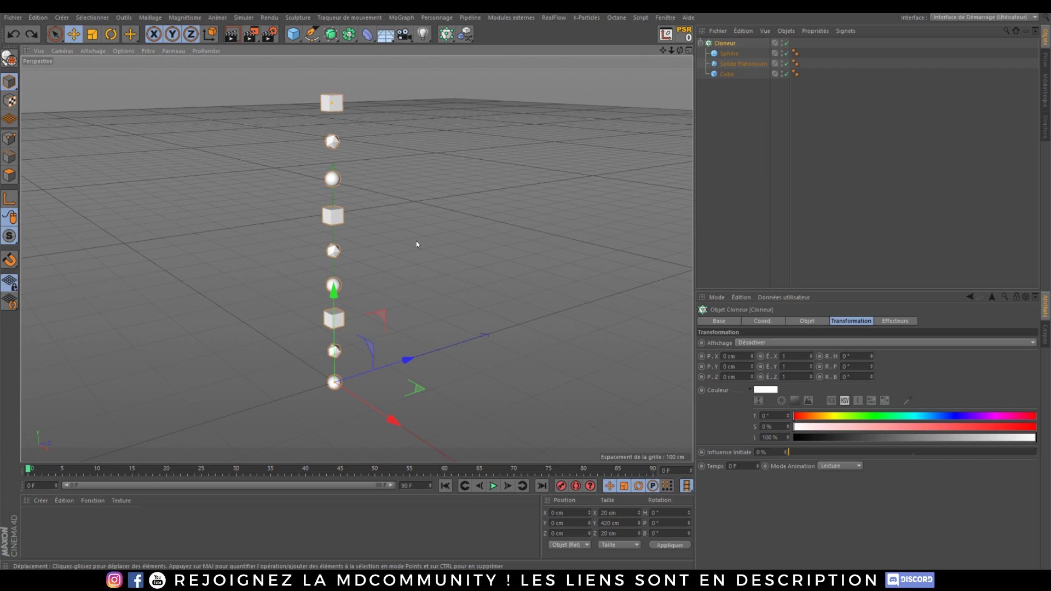
Examine the Cloneur's available cloning modes, its Transformation settings and its Effecteurs list.
{"action": "left_click", "coordinate": [725, 43]}
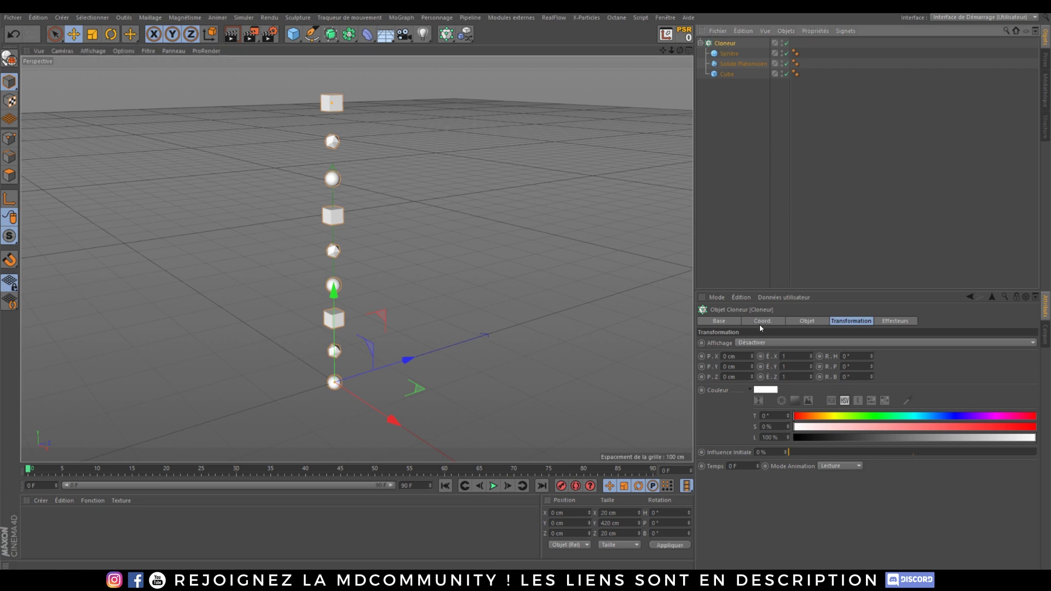
{"action": "left_click", "coordinate": [809, 325]}
{"action": "left_click", "coordinate": [808, 322]}
{"action": "left_click", "coordinate": [794, 343]}
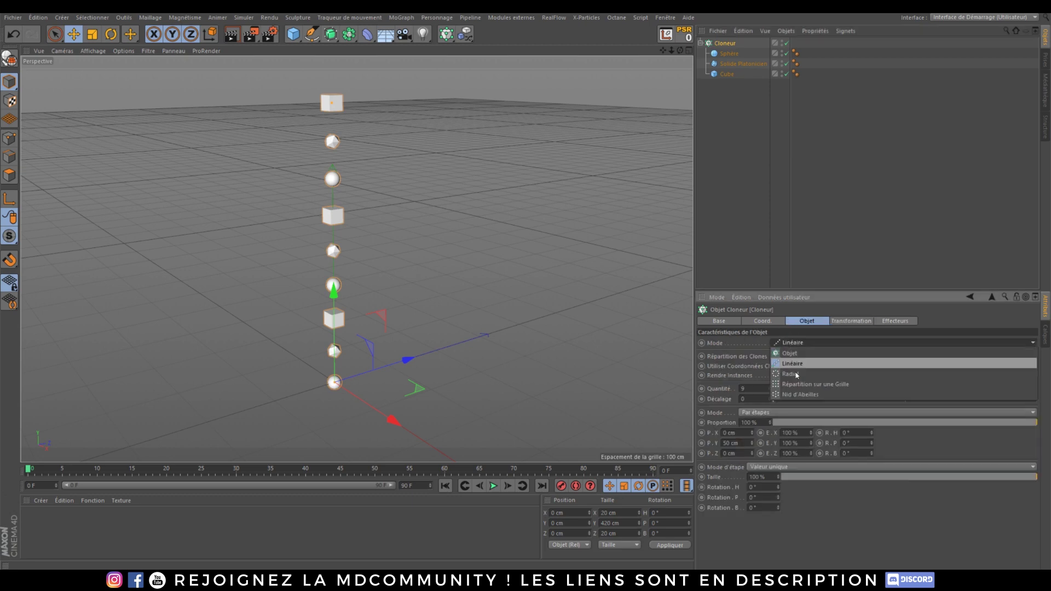
{"action": "left_click", "coordinate": [833, 300]}
{"action": "left_click", "coordinate": [846, 323]}
{"action": "left_click", "coordinate": [894, 321]}
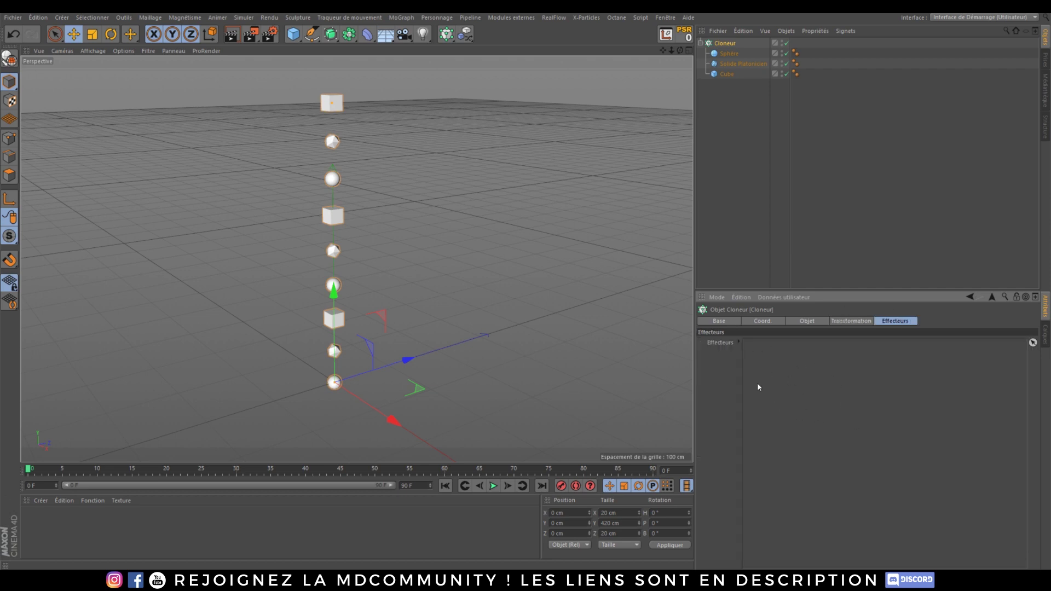
{"action": "left_click", "coordinate": [720, 133]}
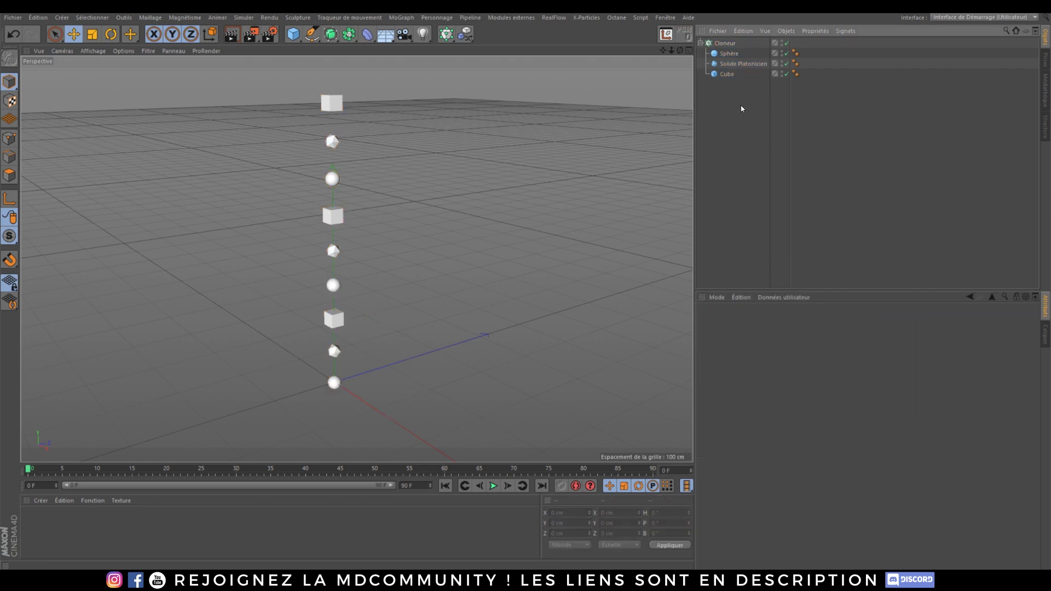
Add a Randomisation effector to the Cloneur and enable uniform, absolute scale randomisation with a value of 1.
{"action": "left_click", "coordinate": [719, 44]}
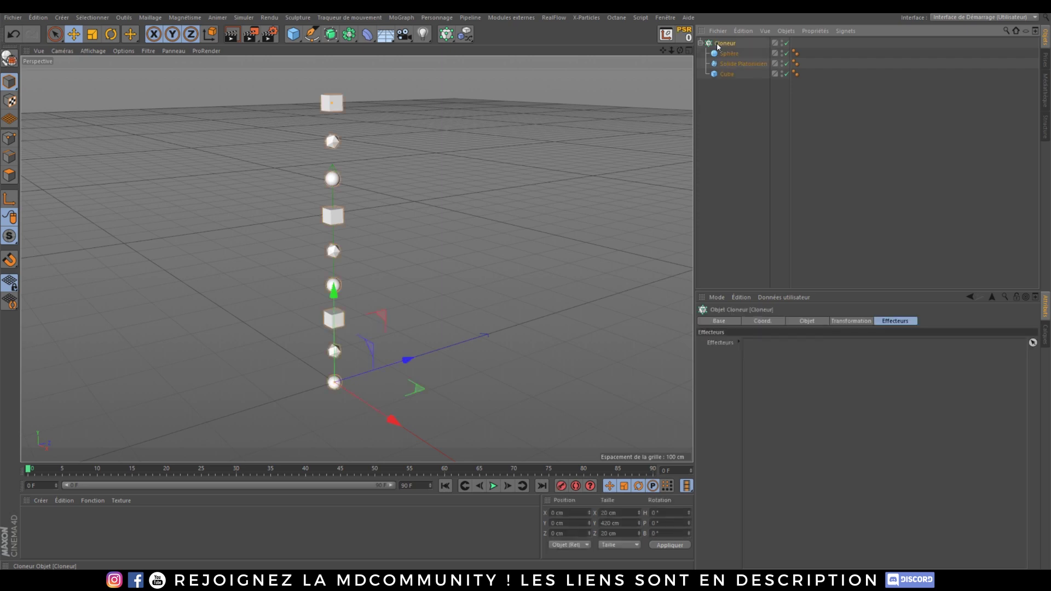
{"action": "left_click_drag", "start_coordinate": [472, 38], "coordinate": [486, 201]}
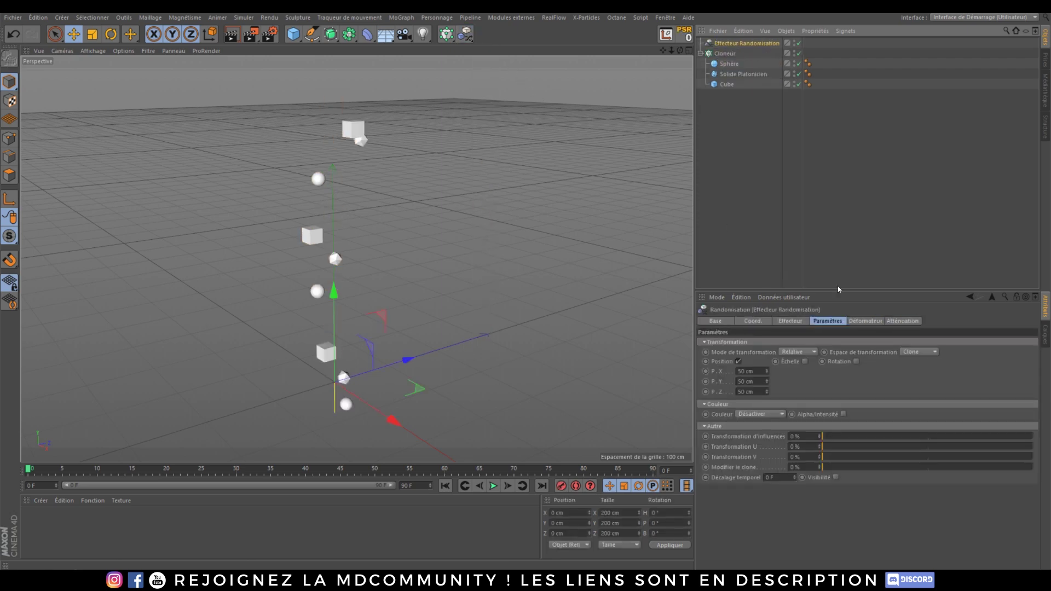
{"action": "left_click", "coordinate": [805, 362]}
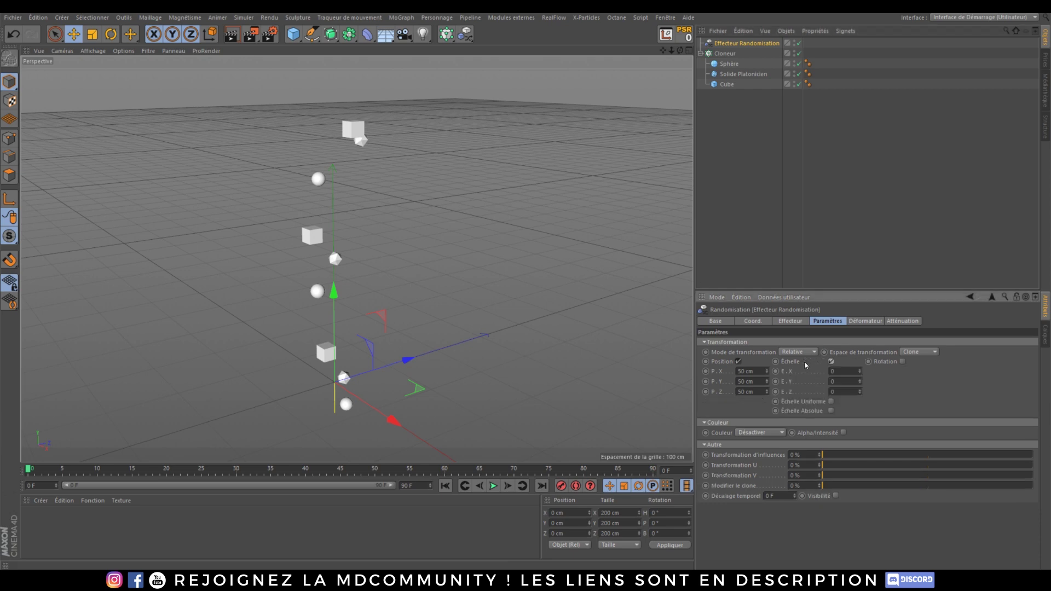
{"action": "left_click", "coordinate": [832, 402]}
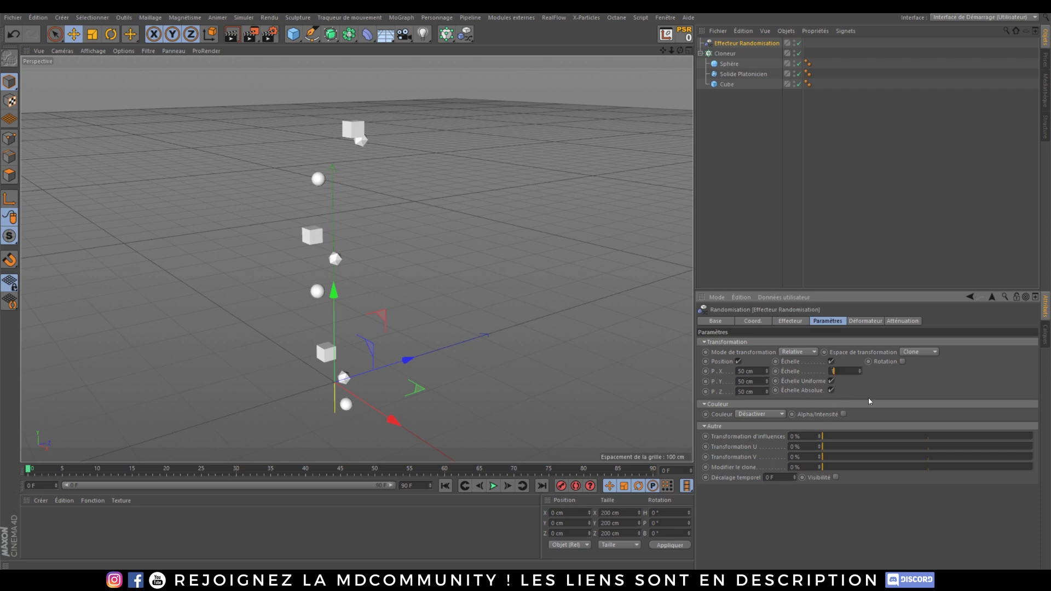
{"action": "key", "text": "Return"}
Enable rotation in the Randomisation effector and set R.H to 65°, R.P to 84° and R.B to 36°.
{"action": "left_click", "coordinate": [903, 361]}
{"action": "left_click_drag", "start_coordinate": [931, 371], "coordinate": [931, 336]}
{"action": "left_click_drag", "start_coordinate": [931, 383], "coordinate": [931, 336]}
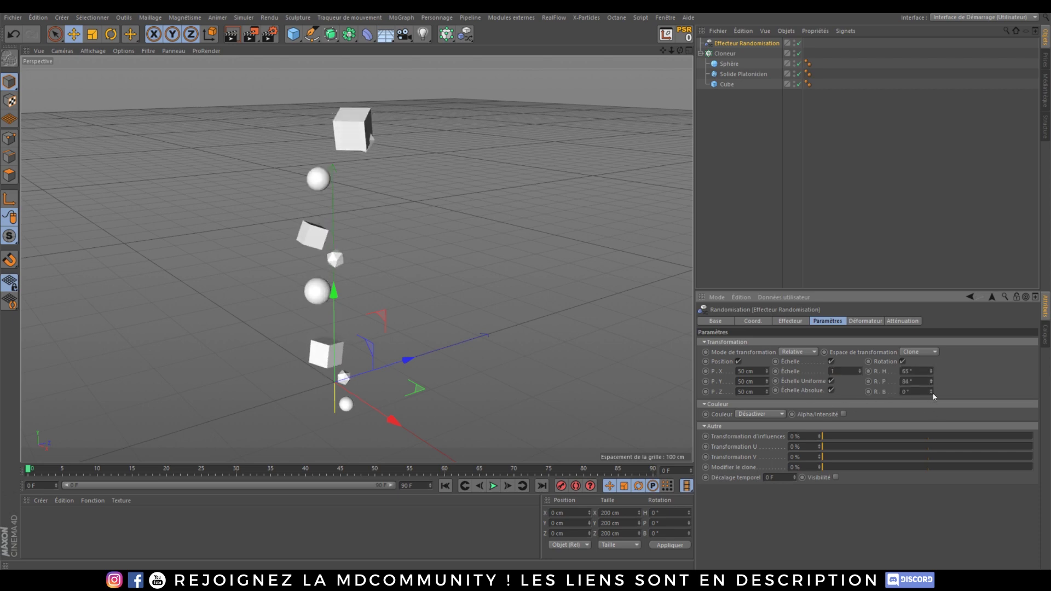
{"action": "left_click_drag", "start_coordinate": [931, 392], "coordinate": [931, 372]}
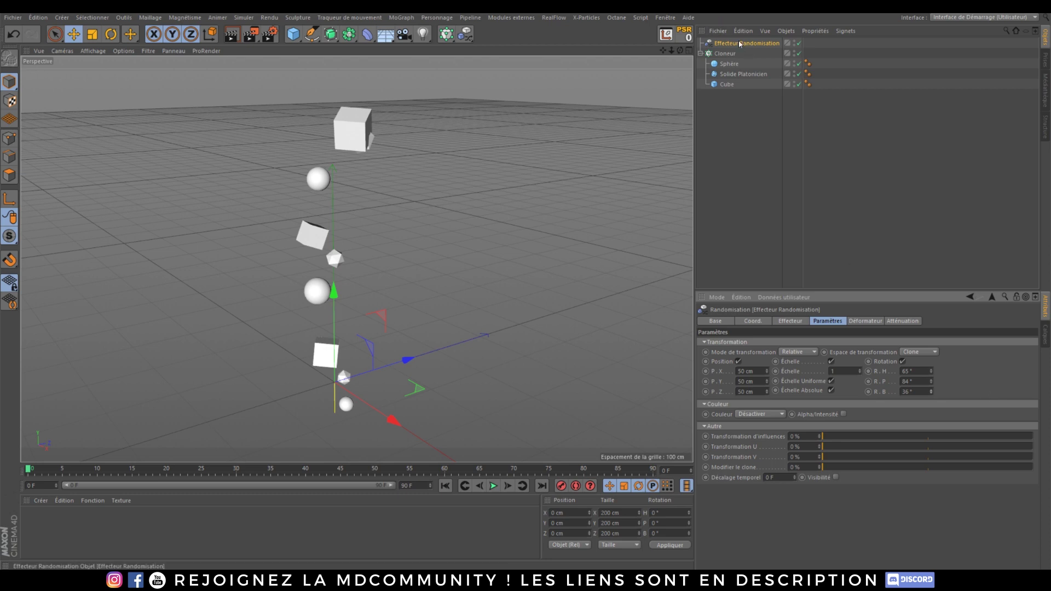
Remove the Randomisation effector from the Cloneur's Effecteurs list, and assign it there again.
{"action": "left_click", "coordinate": [725, 53]}
{"action": "left_click", "coordinate": [787, 347]}
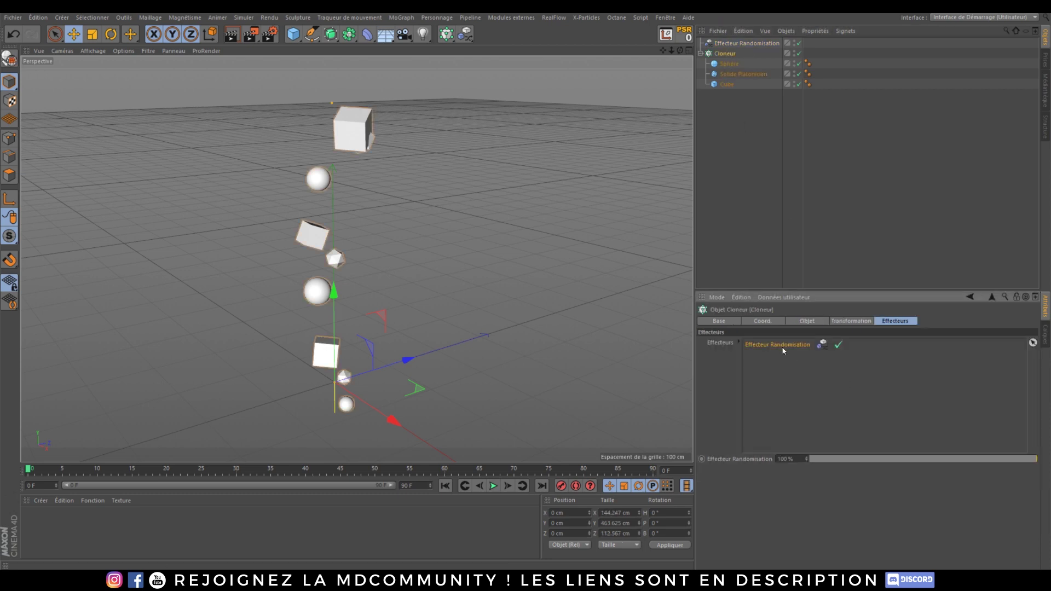
{"action": "key", "text": "Delete"}
{"action": "left_click", "coordinate": [754, 200]}
{"action": "left_click", "coordinate": [733, 54]}
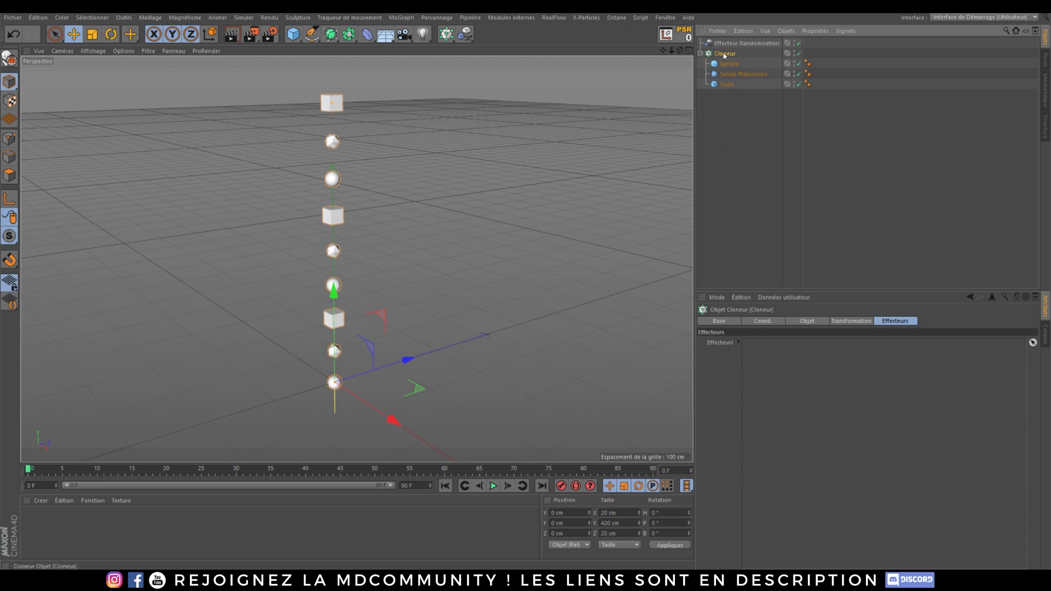
{"action": "left_click", "coordinate": [769, 158]}
{"action": "left_click", "coordinate": [734, 53]}
{"action": "left_click_drag", "start_coordinate": [741, 45], "coordinate": [836, 421]}
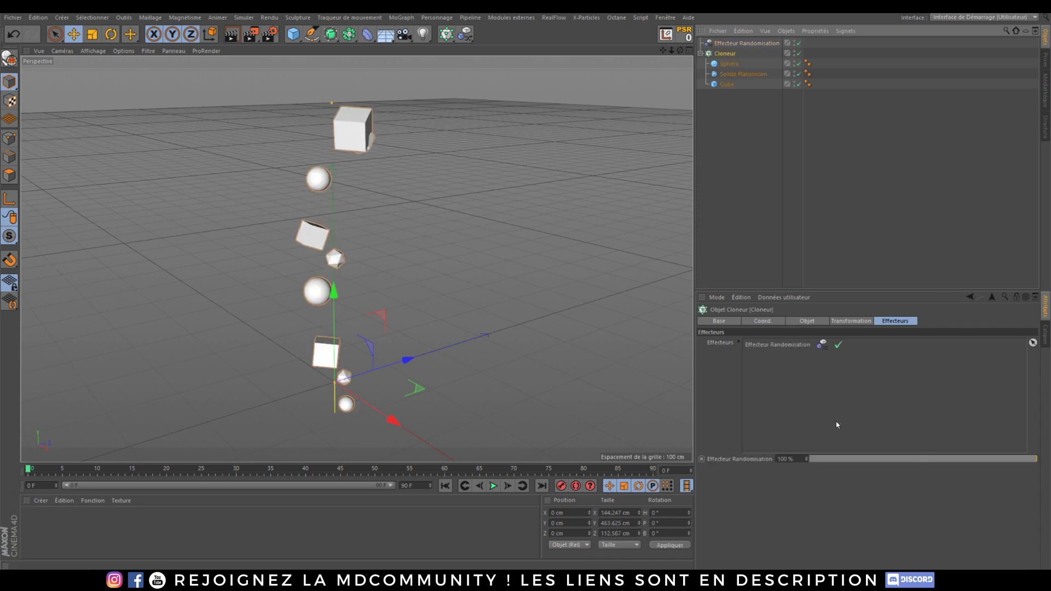
Increase the Cloneur's Quantité to 24 clones.
{"action": "scroll", "coordinate": [270, 284], "scroll_direction": "down", "scroll_amount": 4}
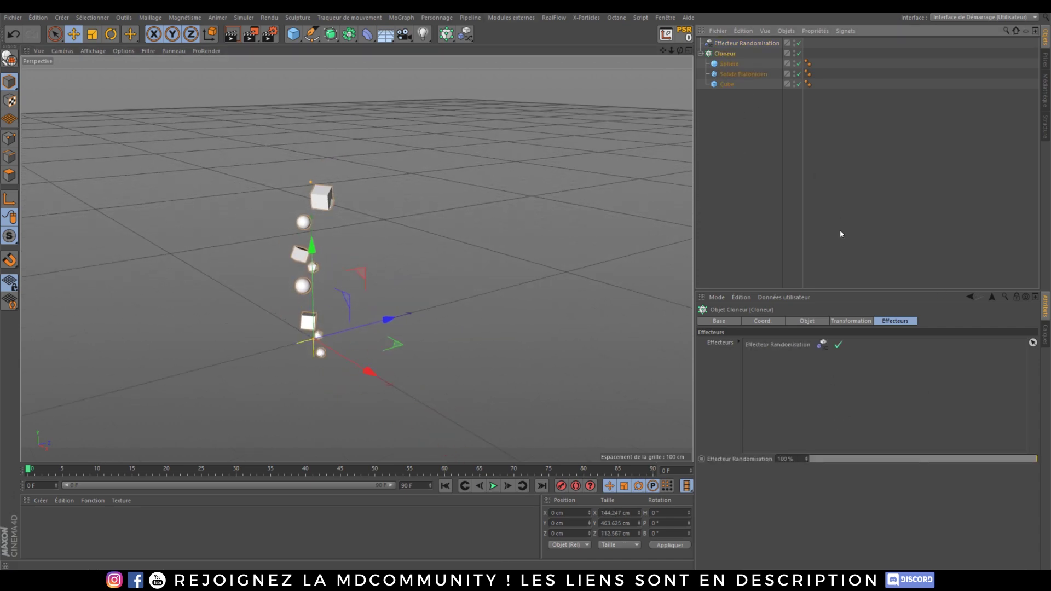
{"action": "left_click", "coordinate": [809, 321]}
{"action": "left_click_drag", "start_coordinate": [800, 390], "coordinate": [838, 390]}
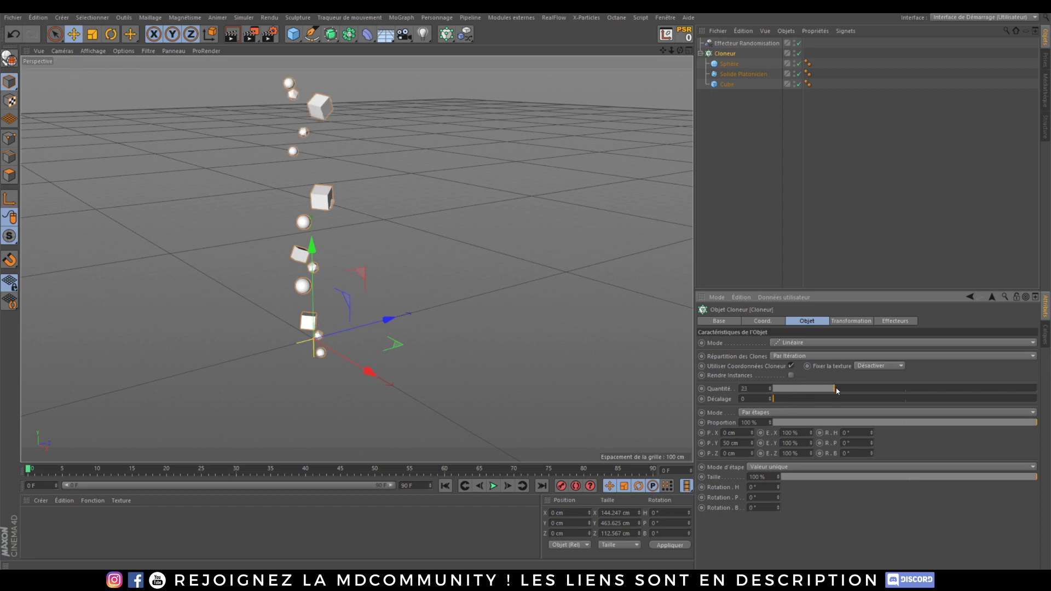
{"action": "scroll", "coordinate": [329, 245], "scroll_direction": "down", "scroll_amount": 6}
{"action": "middle_click_drag", "start_coordinate": [329, 244], "coordinate": [308, 314], "text": "alt"}
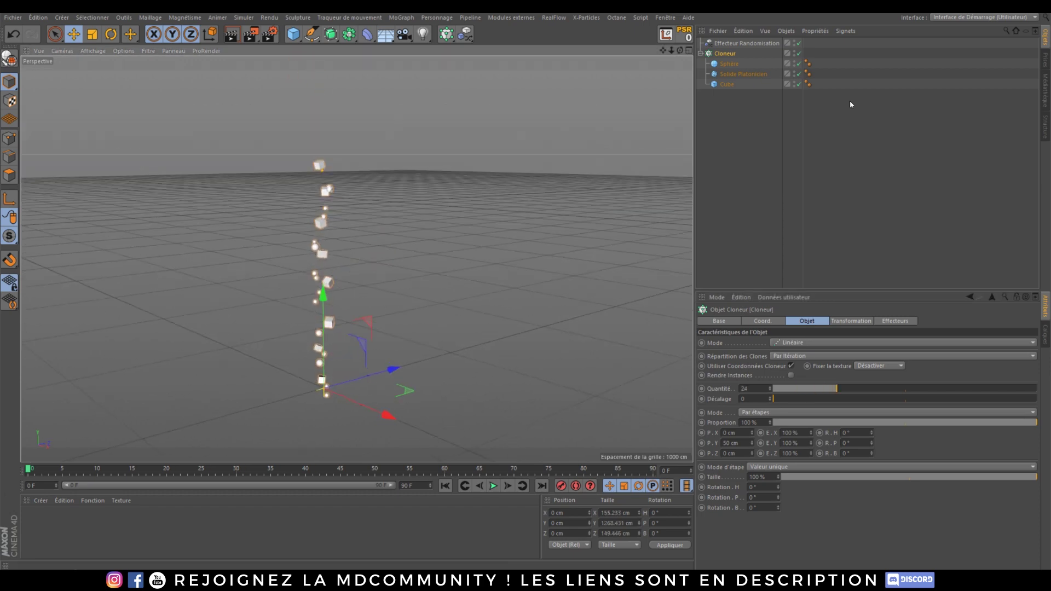
Delete the Randomisation effector, the Platonic solid and the sphere, keeping only the cube in the Cloneur.
{"action": "left_click", "coordinate": [745, 46]}
{"action": "key", "text": "Delete"}
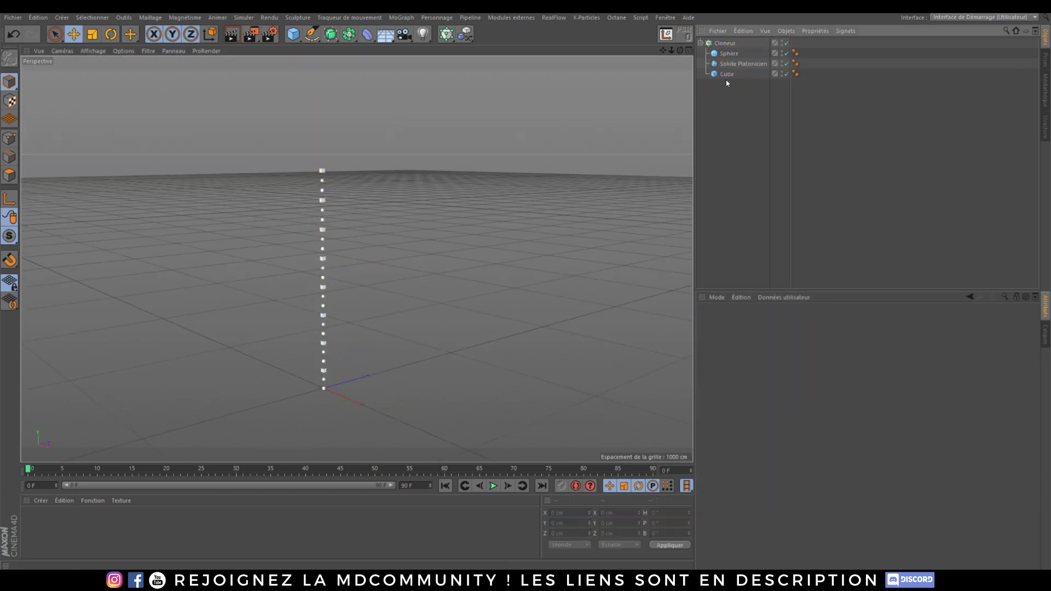
{"action": "left_click", "coordinate": [727, 64]}
{"action": "key", "text": "Delete"}
{"action": "left_click", "coordinate": [723, 54]}
{"action": "key", "text": "Delete"}
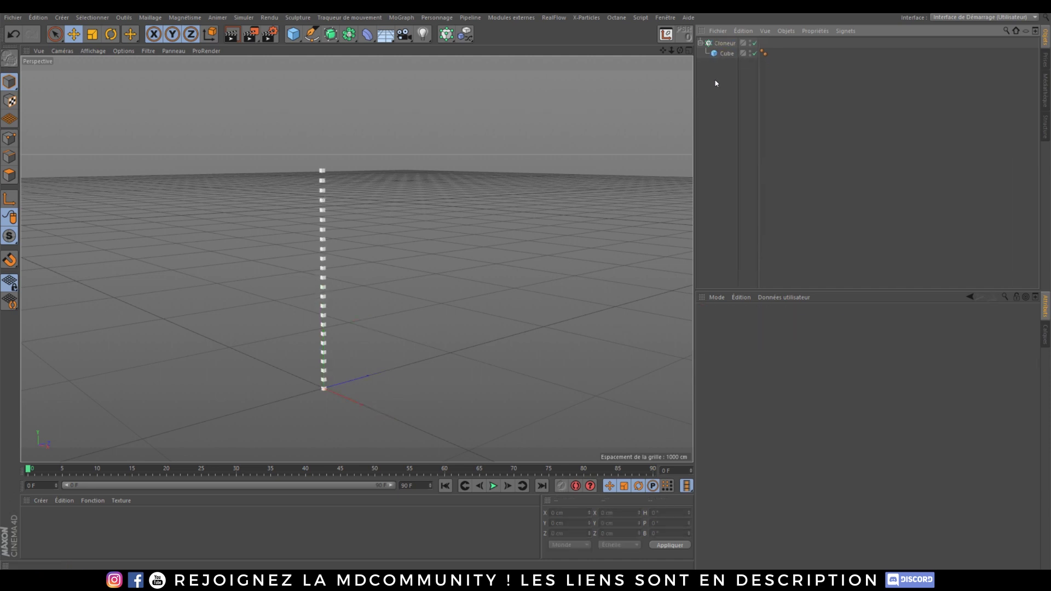
Try varying the Cloneur's Quantité and Décalage, and set its vertical clone spacing P.Y to 32 cm.
{"action": "left_click", "coordinate": [724, 43]}
{"action": "scroll", "coordinate": [317, 294], "scroll_direction": "up", "scroll_amount": 2}
{"action": "left_click_drag", "start_coordinate": [322, 253], "coordinate": [327, 292], "text": "alt"}
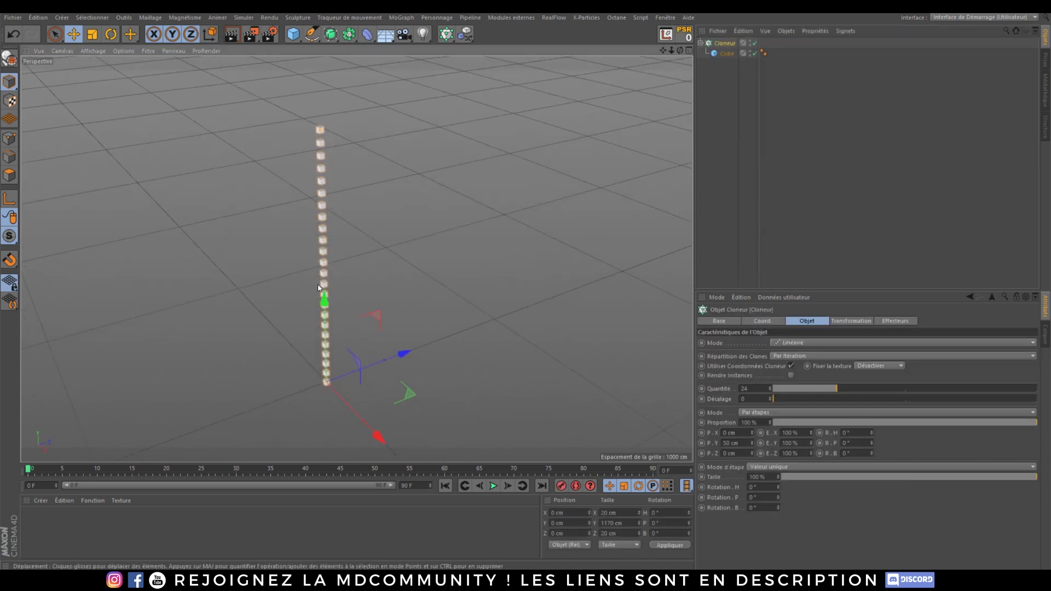
{"action": "middle_click_drag", "start_coordinate": [328, 292], "coordinate": [351, 276], "text": "alt"}
{"action": "scroll", "coordinate": [352, 280], "scroll_direction": "up", "scroll_amount": 2}
{"action": "mouse_move", "coordinate": [822, 389]}
{"action": "left_mouse_down"}
{"action": "mouse_move", "coordinate": [793, 389]}
{"action": "mouse_move", "coordinate": [867, 389]}
{"action": "mouse_move", "coordinate": [811, 390]}
{"action": "mouse_move", "coordinate": [837, 393]}
{"action": "left_mouse_up"}
{"action": "mouse_move", "coordinate": [775, 399]}
{"action": "left_mouse_down"}
{"action": "mouse_move", "coordinate": [860, 394]}
{"action": "mouse_move", "coordinate": [773, 399]}
{"action": "left_mouse_up"}
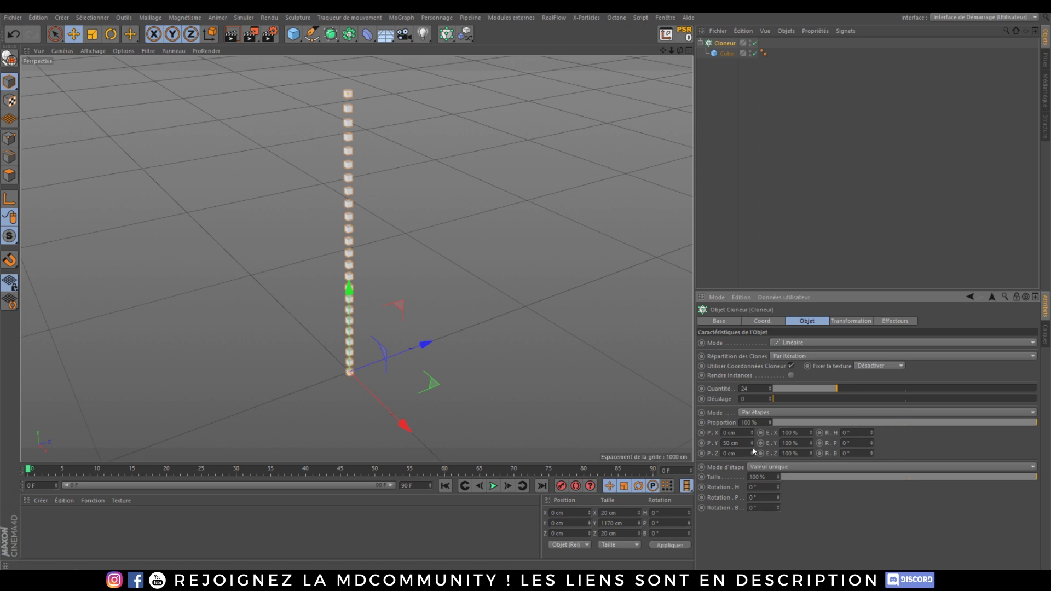
{"action": "mouse_move", "coordinate": [752, 445]}
{"action": "left_mouse_down"}
{"action": "mouse_move", "coordinate": [752, 472]}
{"action": "mouse_move", "coordinate": [752, 454]}
{"action": "left_mouse_up"}
{"action": "right_click_drag", "start_coordinate": [361, 288], "coordinate": [471, 290], "text": "alt"}
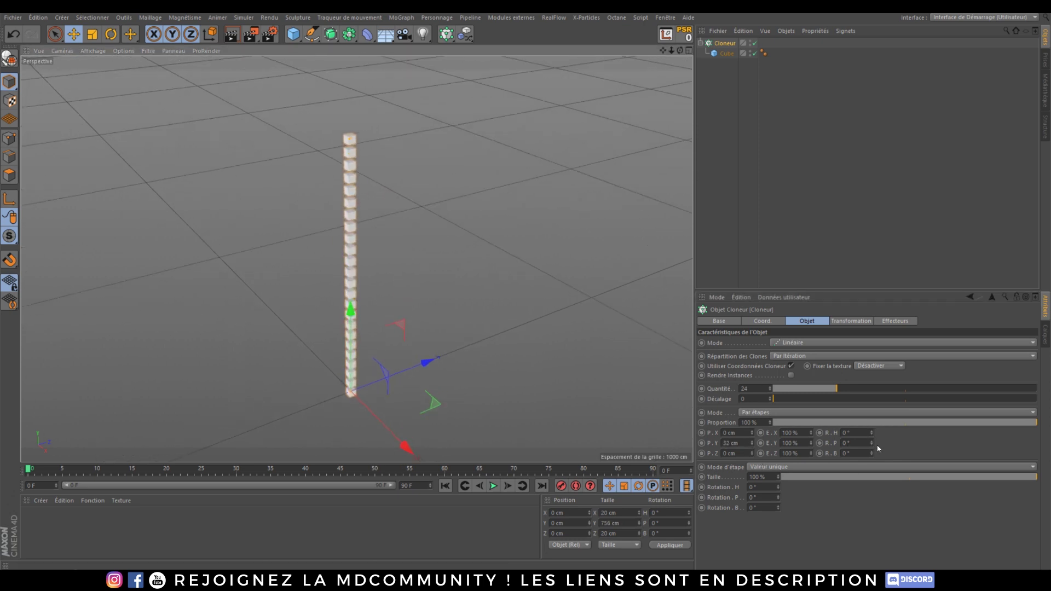
Try a 14° R.P rotation between the clones, and undo it.
{"action": "left_click_drag", "start_coordinate": [872, 444], "coordinate": [872, 436]}
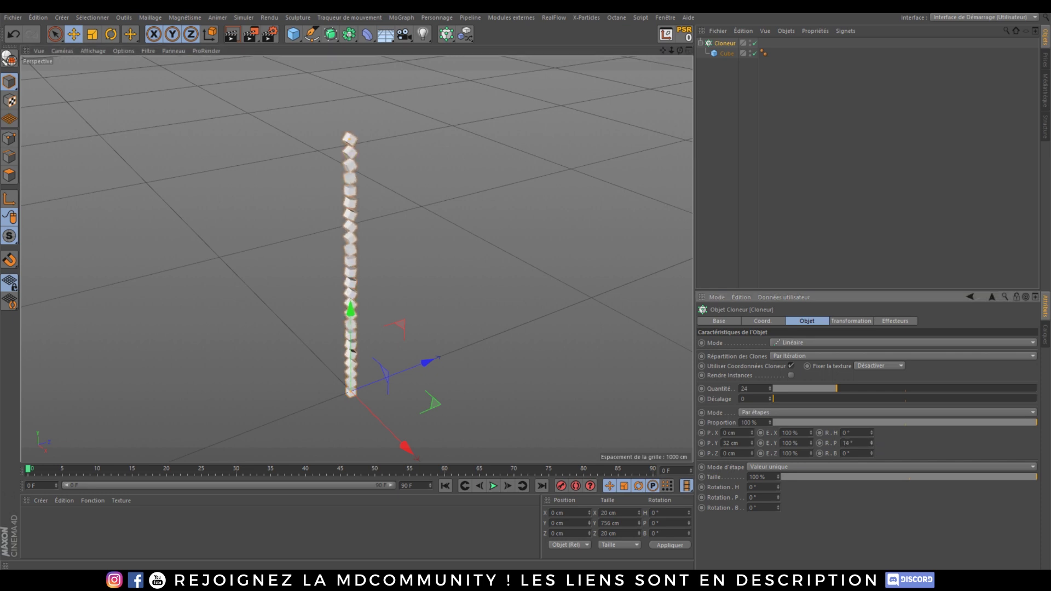
{"action": "key", "text": "ctrl+z"}
{"action": "key", "text": "ctrl+z"}
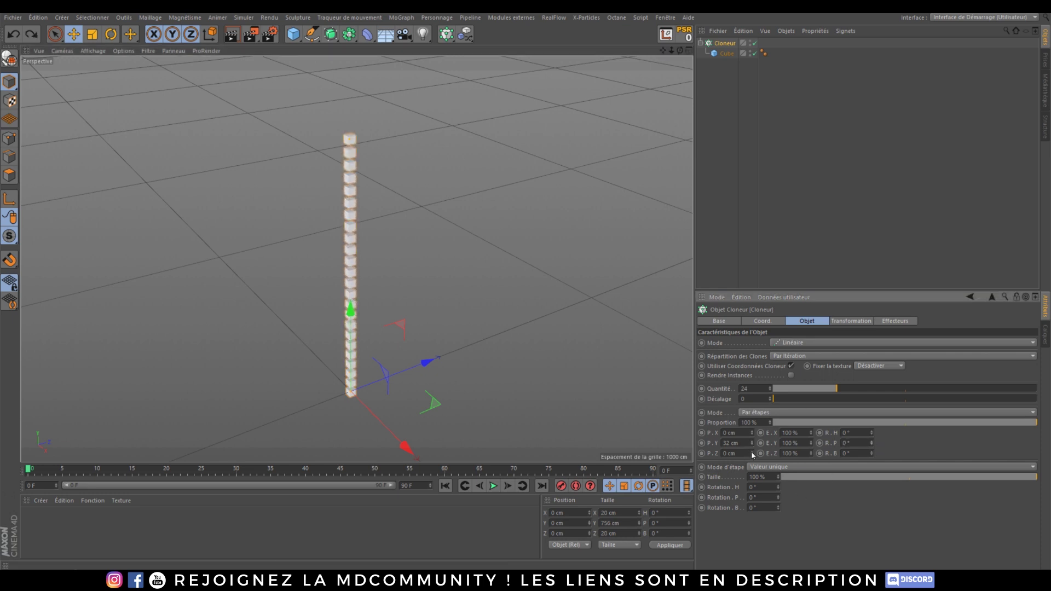
Arrange the clones as a rising staircase with a spacing of 14 cm in P.Y and 27 cm in P.Z.
{"action": "mouse_move", "coordinate": [752, 455]}
{"action": "left_mouse_down"}
{"action": "mouse_move", "coordinate": [752, 443]}
{"action": "mouse_move", "coordinate": [752, 453]}
{"action": "left_mouse_up"}
{"action": "scroll", "coordinate": [400, 337], "scroll_direction": "up", "scroll_amount": 4}
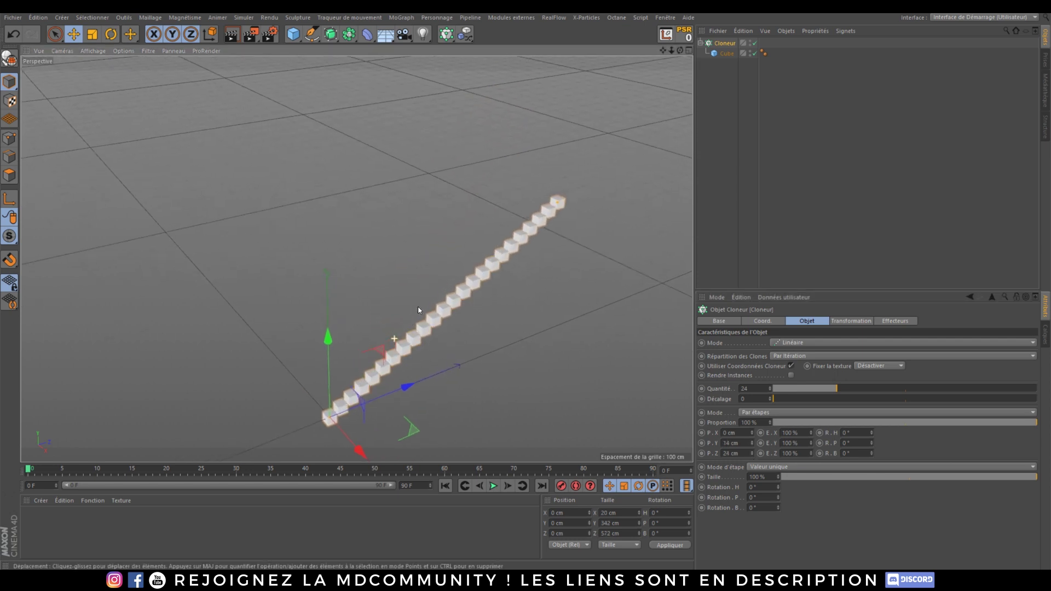
{"action": "left_click_drag", "start_coordinate": [420, 346], "coordinate": [392, 307], "text": "alt"}
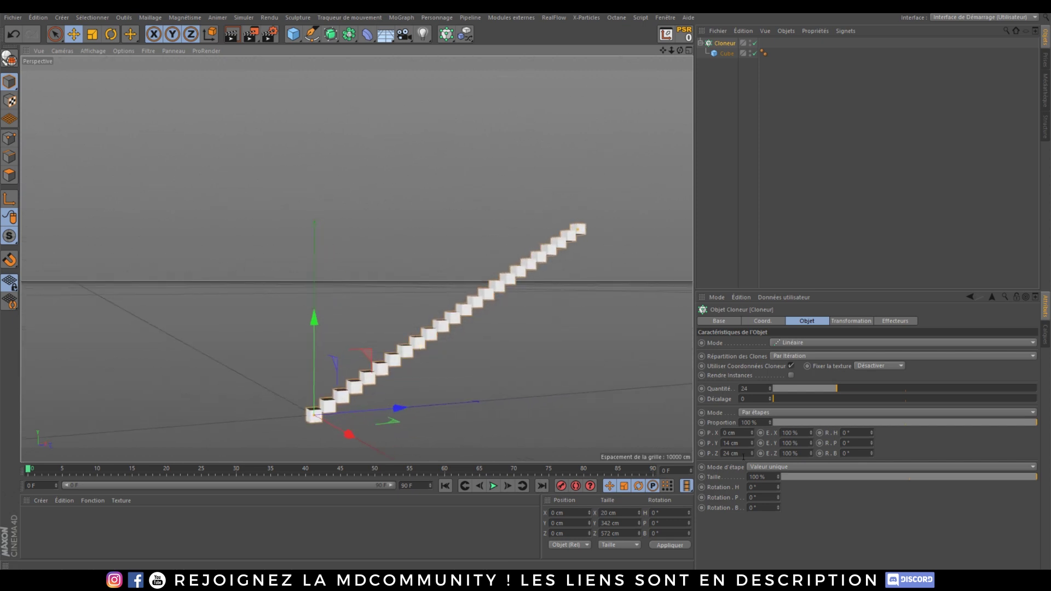
{"action": "left_click_drag", "start_coordinate": [752, 454], "coordinate": [752, 452]}
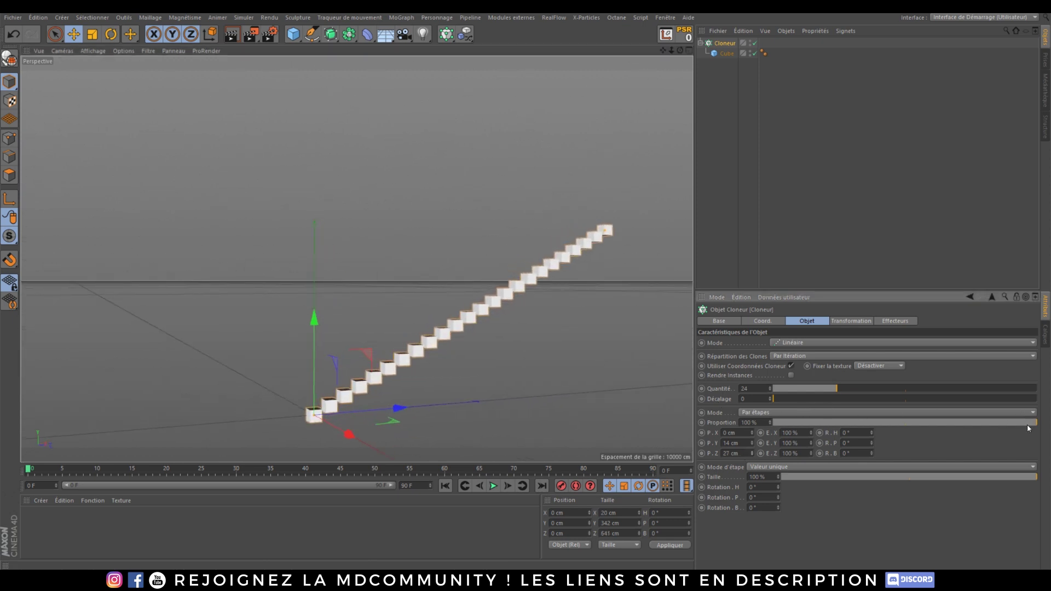
Turn the clone staircase into a spiral by setting the step Rotation.P to 3.2° and Rotation.H to 47.1°.
{"action": "left_click_drag", "start_coordinate": [1028, 423], "coordinate": [1037, 423]}
{"action": "mouse_move", "coordinate": [778, 498]}
{"action": "left_mouse_down"}
{"action": "mouse_move", "coordinate": [779, 489]}
{"action": "mouse_move", "coordinate": [779, 518]}
{"action": "mouse_move", "coordinate": [779, 415]}
{"action": "mouse_move", "coordinate": [779, 519]}
{"action": "mouse_move", "coordinate": [779, 481]}
{"action": "left_mouse_up"}
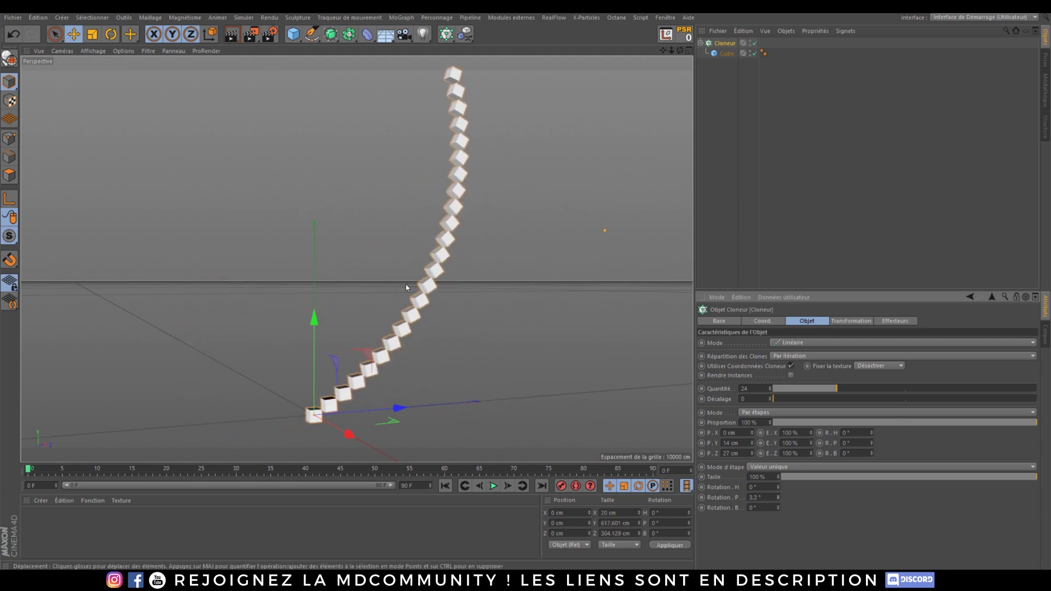
{"action": "scroll", "coordinate": [440, 260], "scroll_direction": "down", "scroll_amount": 2}
{"action": "left_click_drag", "start_coordinate": [410, 319], "coordinate": [423, 322], "text": "alt"}
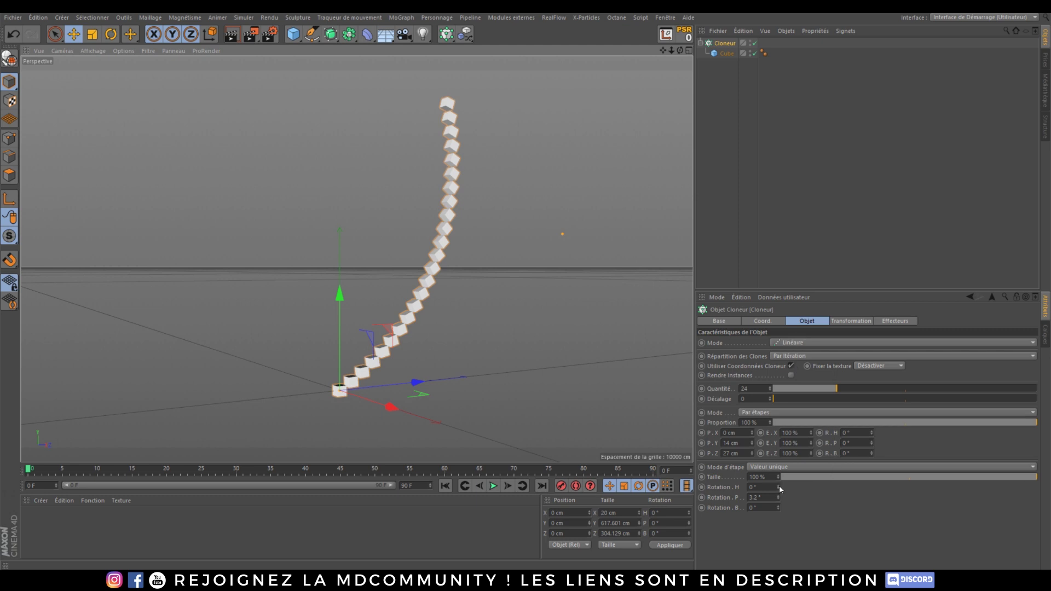
{"action": "left_click_drag", "start_coordinate": [780, 485], "coordinate": [798, 477]}
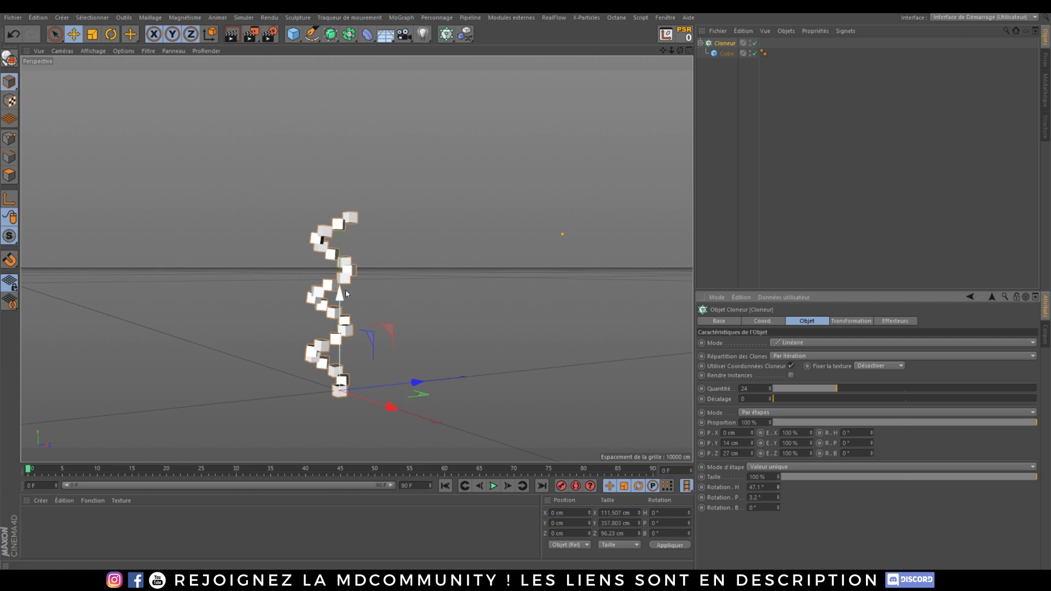
{"action": "mouse_move", "coordinate": [346, 294]}
{"action": "left_mouse_down", "text": "alt"}
{"action": "mouse_move", "coordinate": [350, 340]}
{"action": "mouse_move", "coordinate": [373, 352]}
{"action": "mouse_move", "coordinate": [362, 335]}
{"action": "left_mouse_up", "text": "alt"}
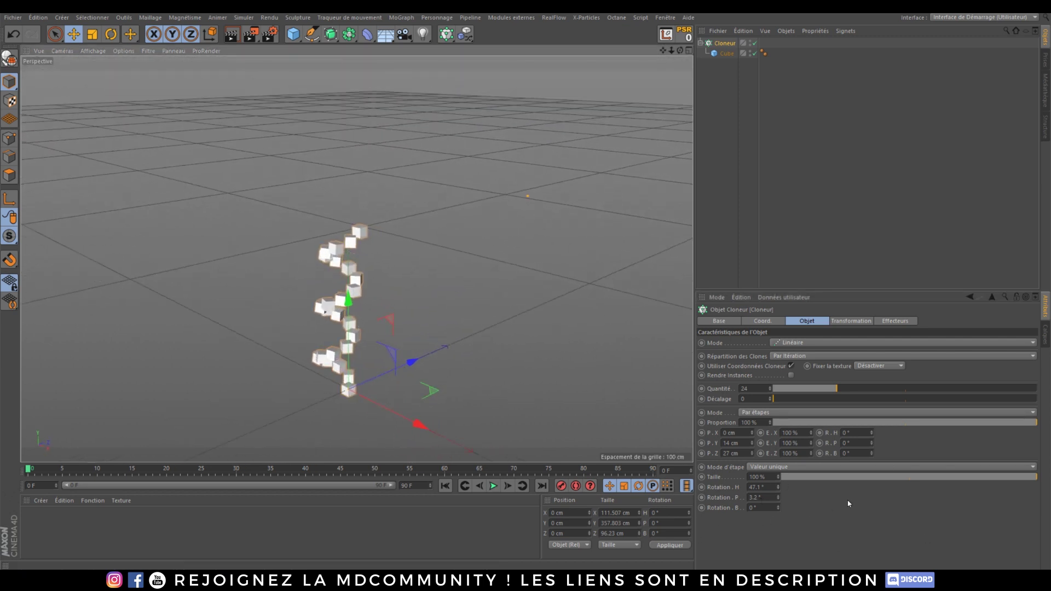
Tilt every clone by setting R.P to -14° in the Cloneur's Transformation settings.
{"action": "left_click", "coordinate": [858, 321]}
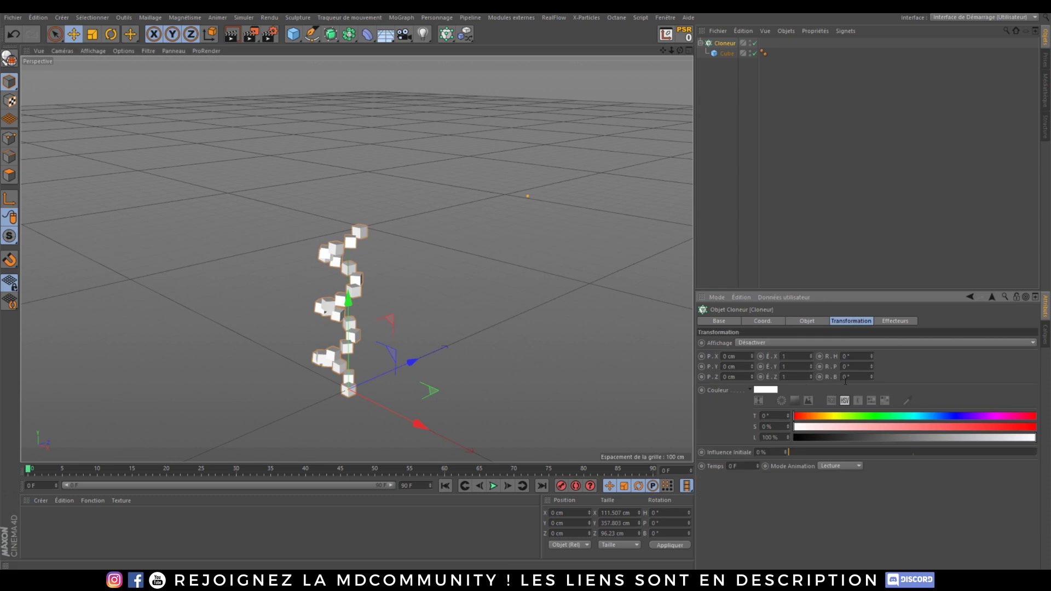
{"action": "left_click_drag", "start_coordinate": [872, 367], "coordinate": [872, 376]}
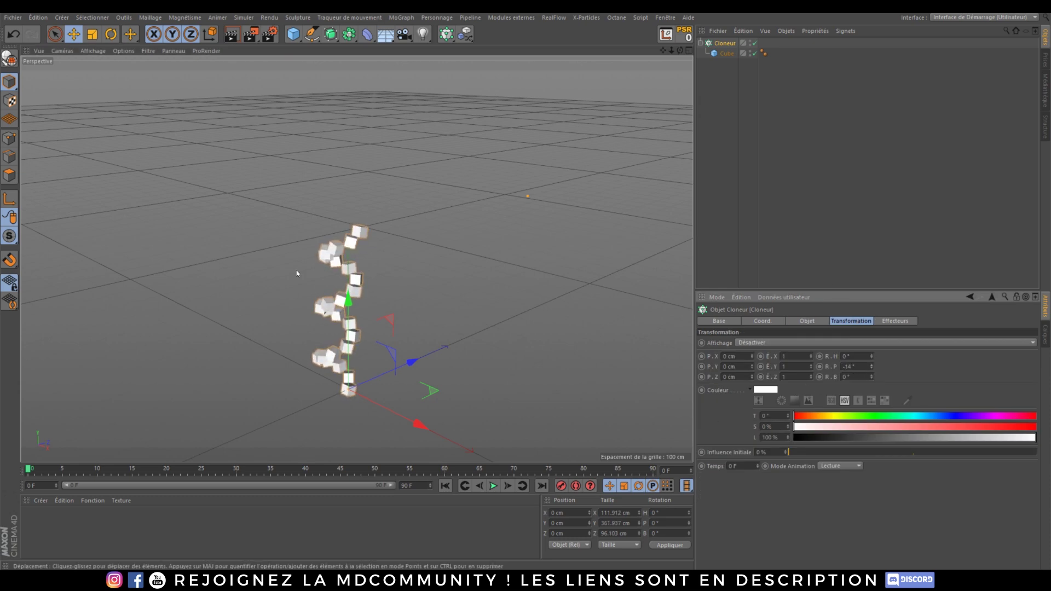
{"action": "scroll", "coordinate": [386, 300], "scroll_direction": "up", "scroll_amount": 3}
{"action": "left_click_drag", "start_coordinate": [387, 300], "coordinate": [403, 334], "text": "alt"}
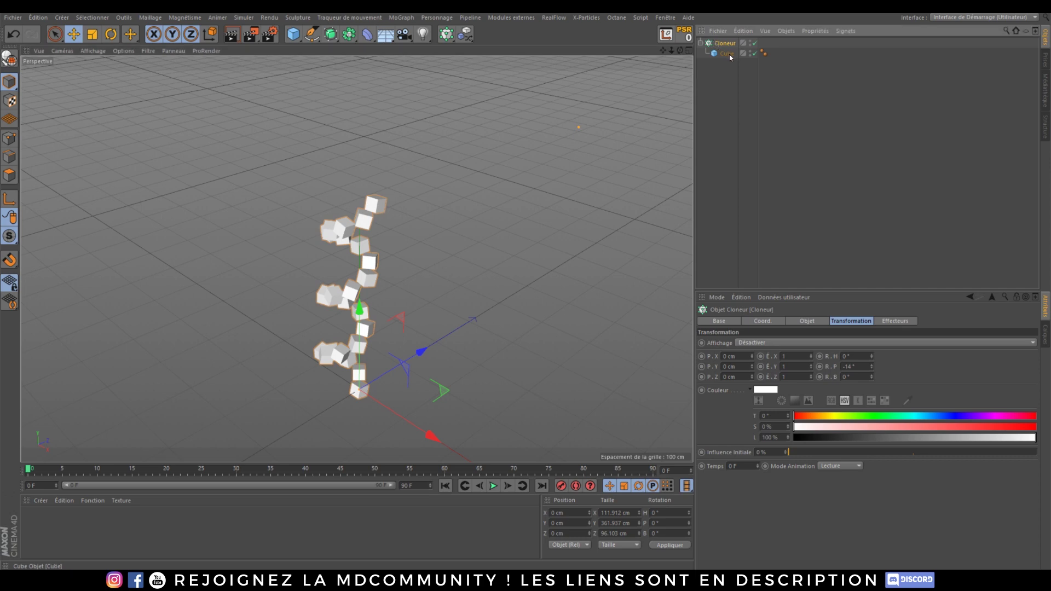
Switch the Cloneur's cloning mode from Linéaire to Objet.
{"action": "left_click", "coordinate": [808, 321]}
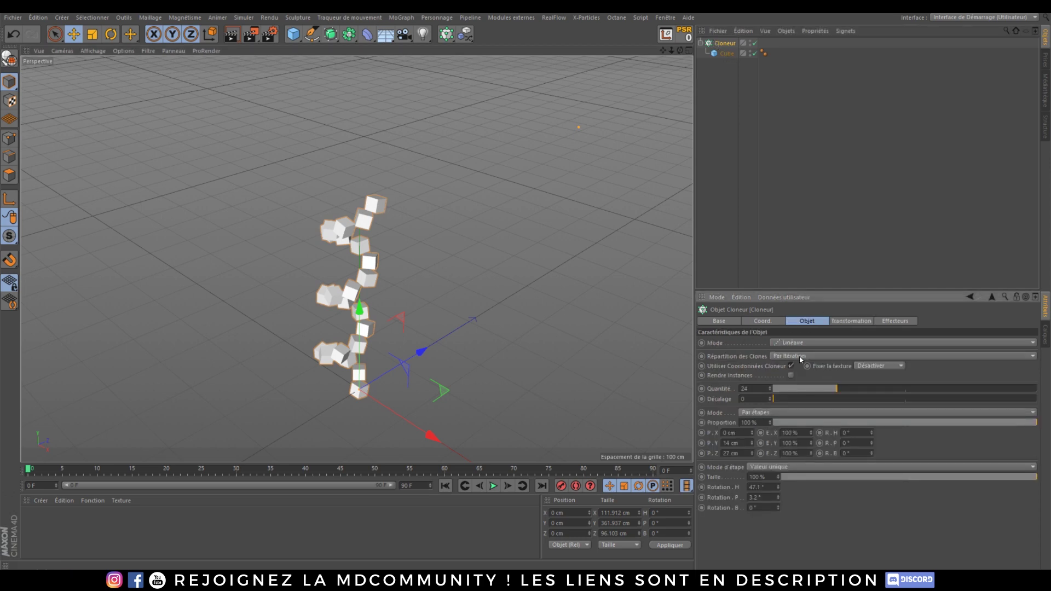
{"action": "left_click", "coordinate": [799, 341]}
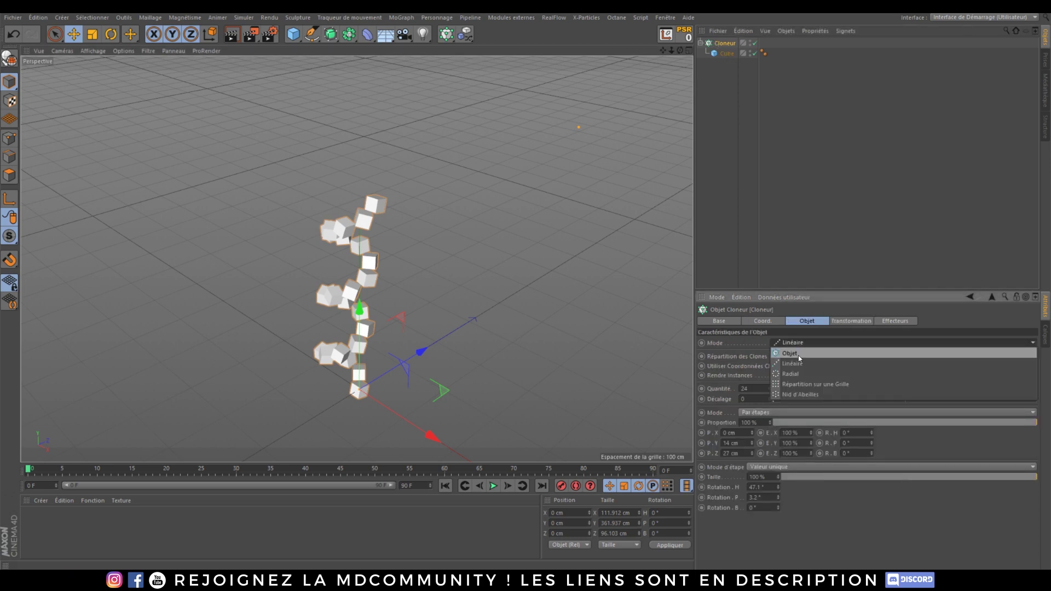
{"action": "left_click", "coordinate": [799, 354]}
{"action": "left_click", "coordinate": [723, 54]}
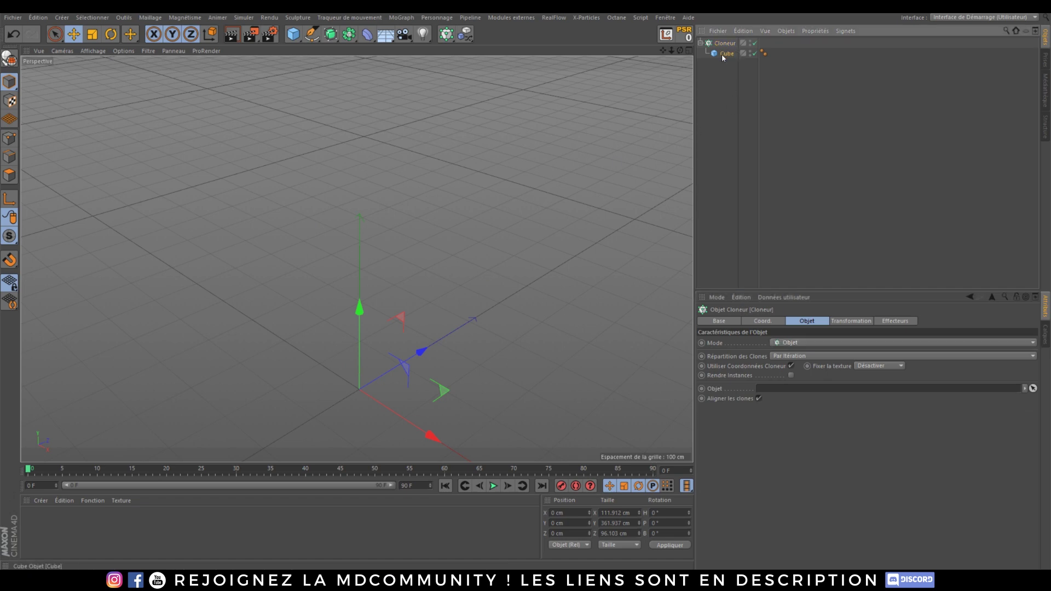
{"action": "left_click", "coordinate": [724, 44]}
{"action": "scroll", "coordinate": [366, 336], "scroll_direction": "up", "scroll_amount": 3}
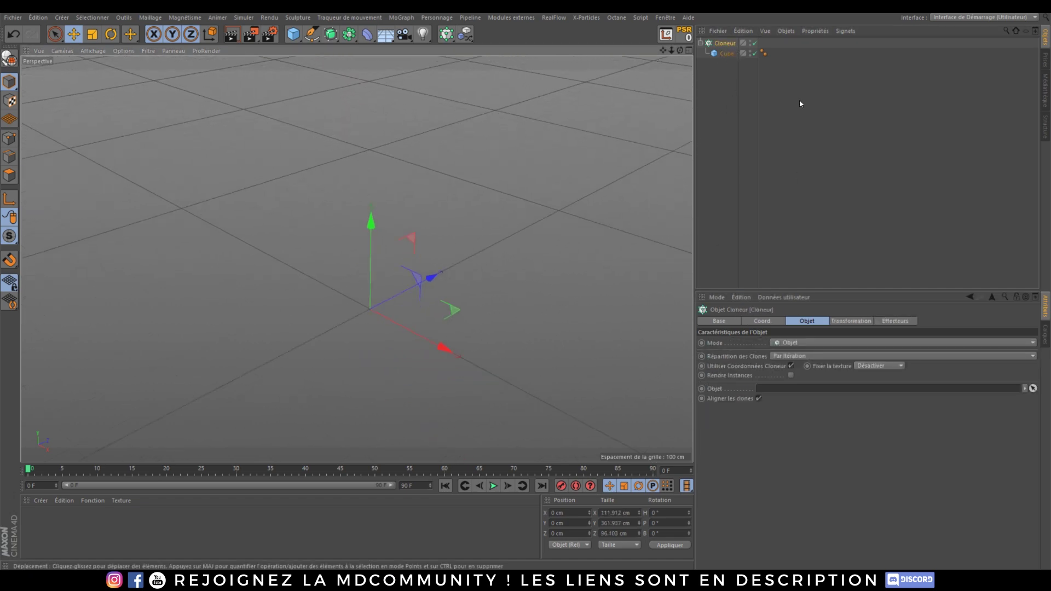
Delete the cube inside the Cloneur and add a Terrain object to the scene.
{"action": "left_click", "coordinate": [720, 54]}
{"action": "key", "text": "Delete"}
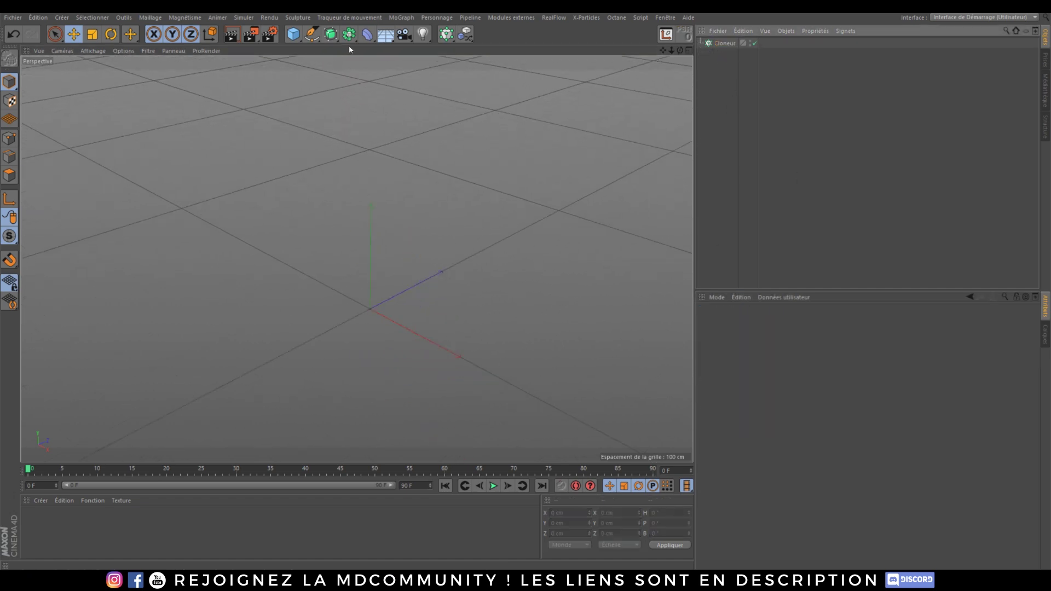
{"action": "left_click", "coordinate": [297, 40]}
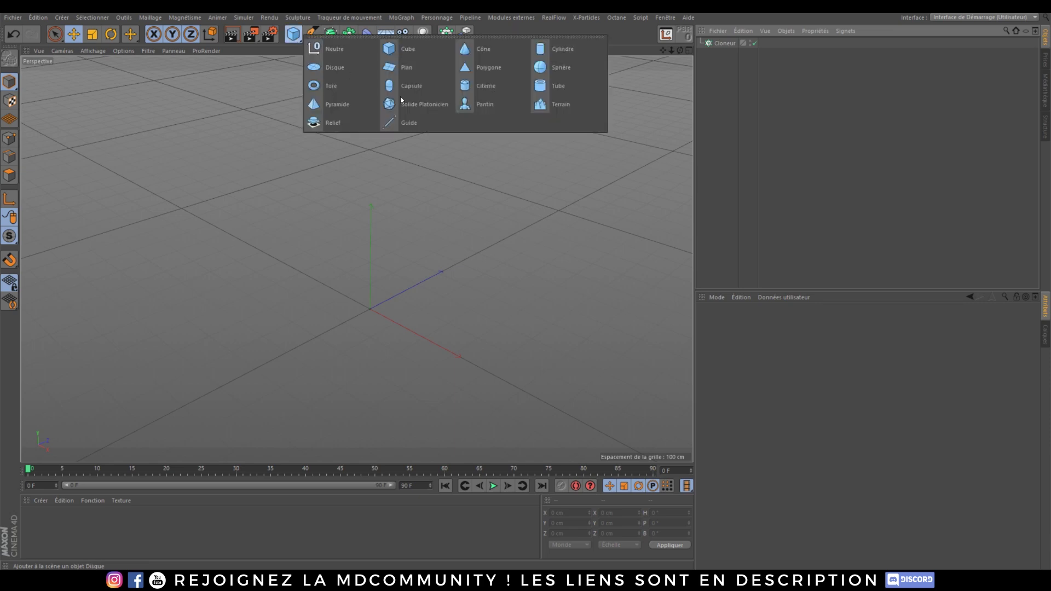
{"action": "left_click", "coordinate": [561, 104]}
{"action": "scroll", "coordinate": [368, 312], "scroll_direction": "up", "scroll_amount": 3}
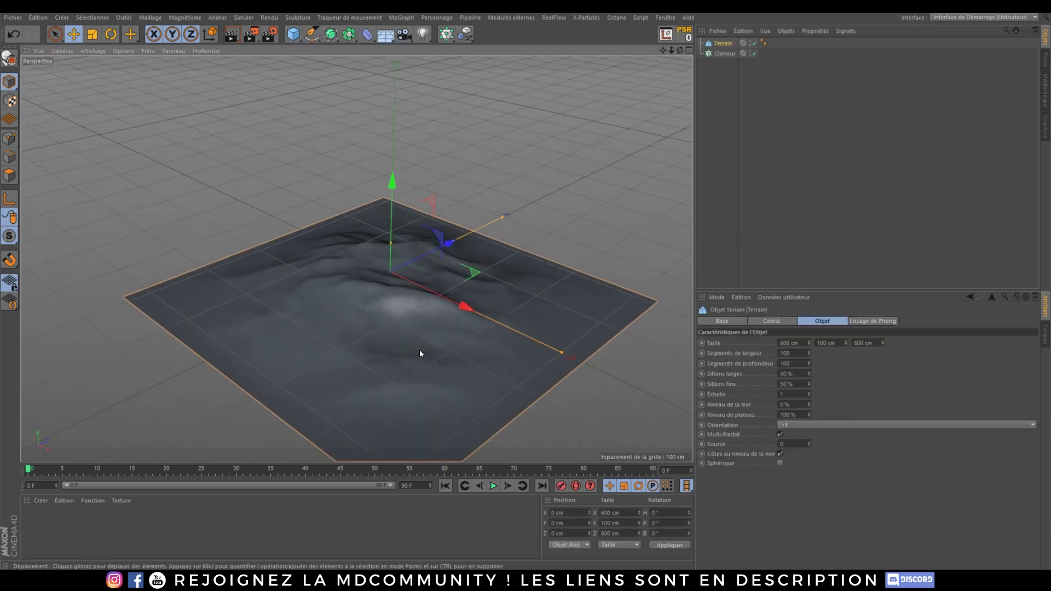
{"action": "middle_click_drag", "start_coordinate": [420, 351], "coordinate": [403, 279], "text": "alt"}
{"action": "scroll", "coordinate": [399, 238], "scroll_direction": "down", "scroll_amount": 1}
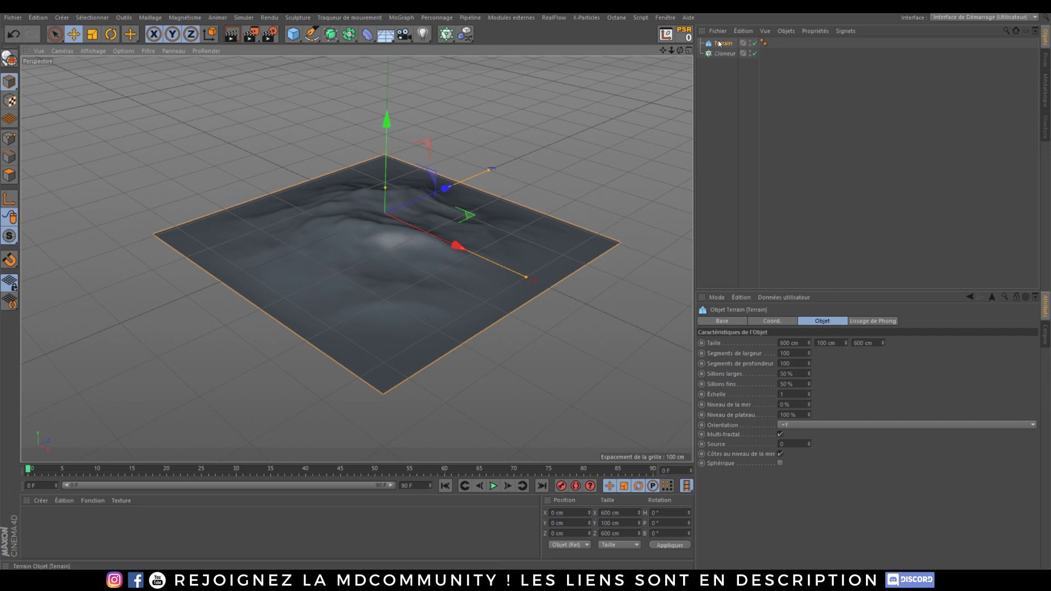
{"action": "left_click", "coordinate": [718, 89]}
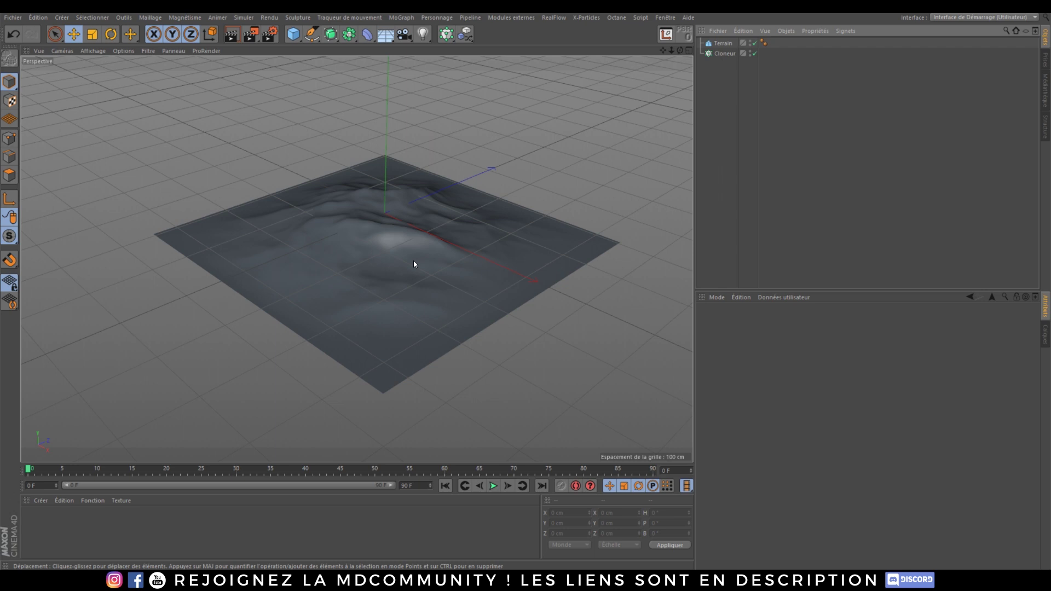
Add a sphere with a radius of 10 cm and make it a child of the Cloneur.
{"action": "left_click", "coordinate": [297, 42]}
{"action": "left_click", "coordinate": [571, 63]}
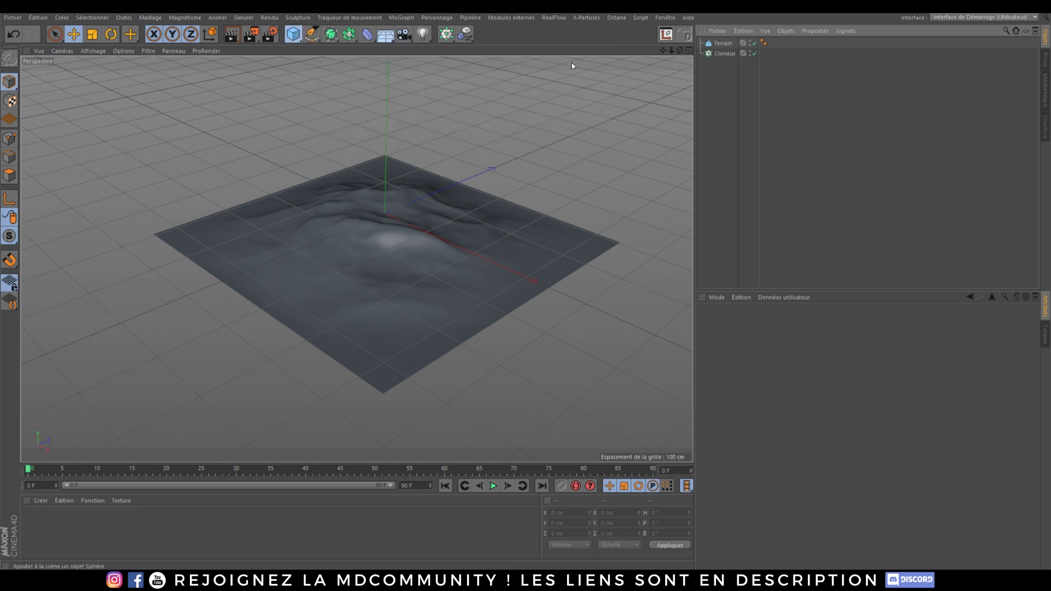
{"action": "left_click", "coordinate": [764, 343]}
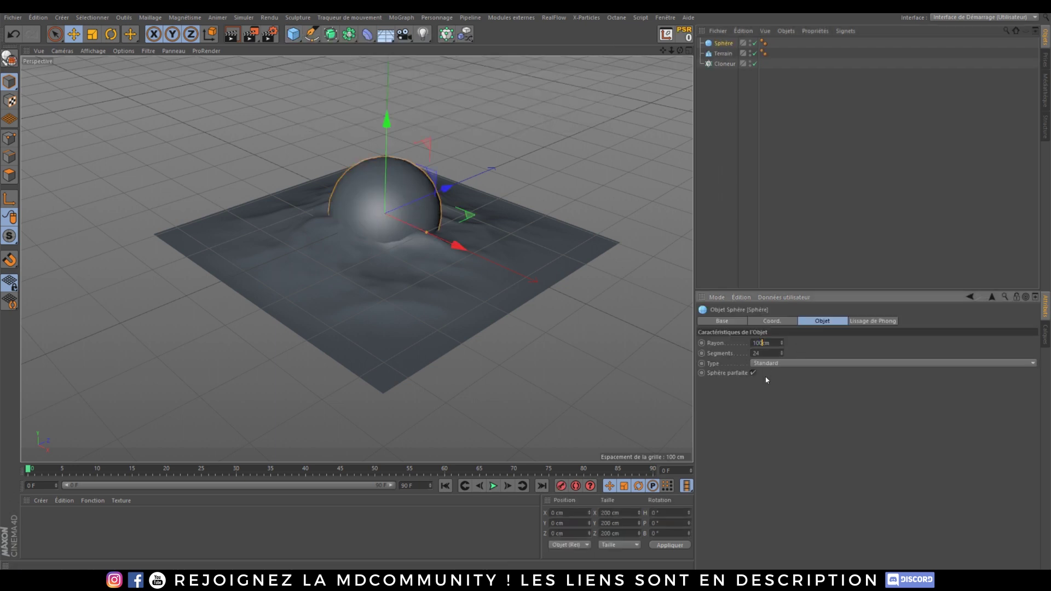
{"action": "left_click", "coordinate": [776, 428]}
{"action": "left_click", "coordinate": [727, 107]}
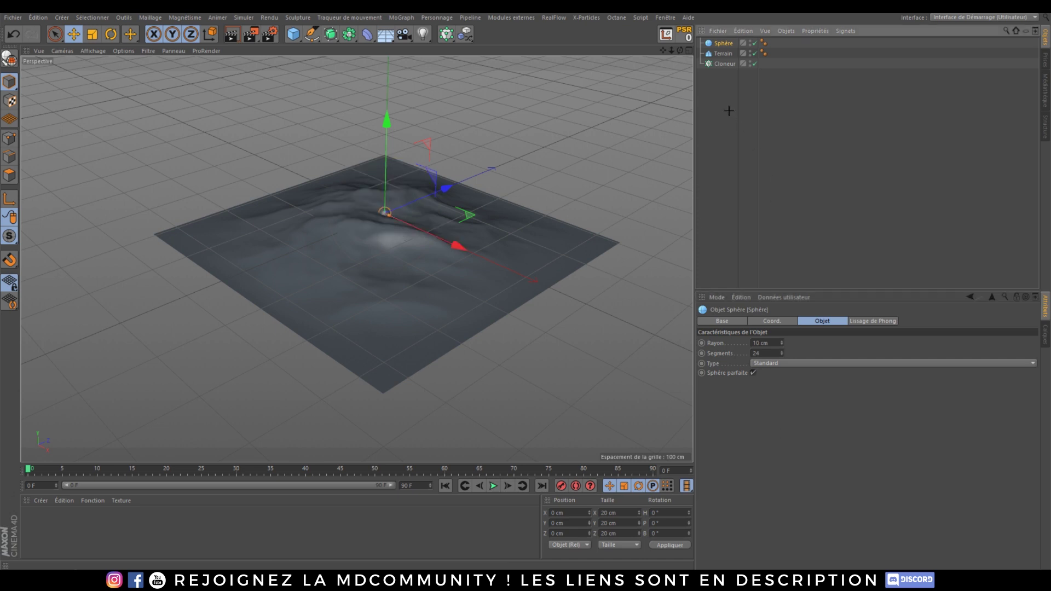
{"action": "left_click_drag", "start_coordinate": [721, 44], "coordinate": [722, 64]}
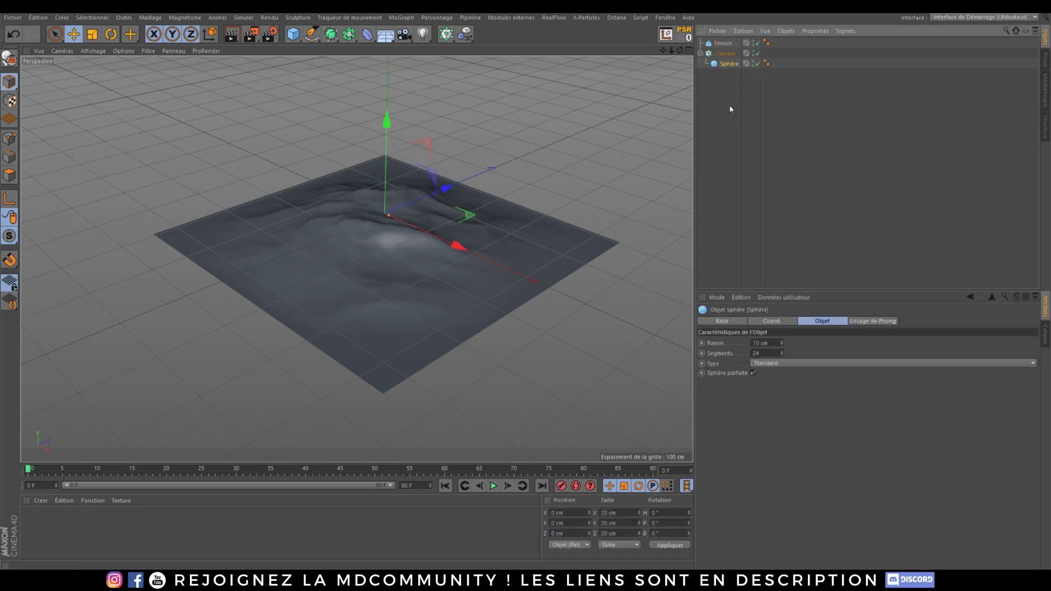
Assign the Terrain as the Cloneur's target object so the spheres are cloned onto it.
{"action": "left_click", "coordinate": [730, 108]}
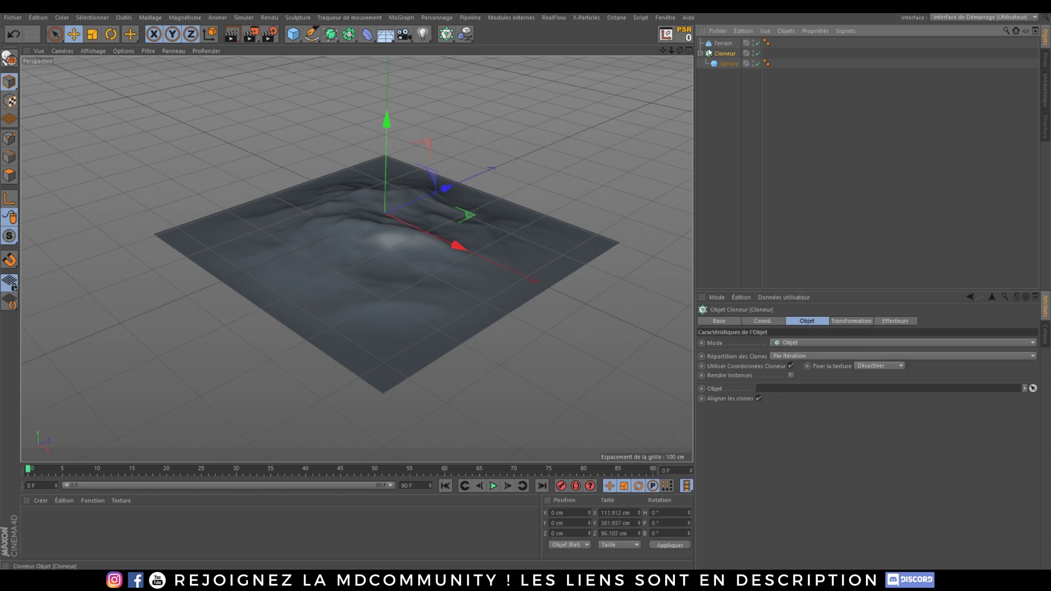
{"action": "left_click_drag", "start_coordinate": [723, 43], "coordinate": [805, 393]}
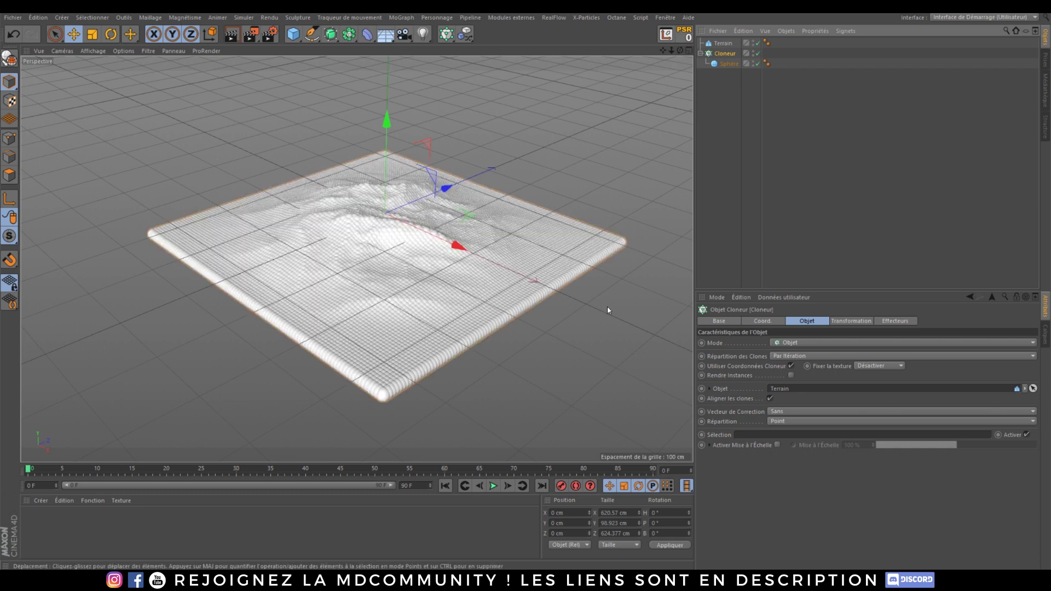
{"action": "right_click_drag", "start_coordinate": [420, 239], "coordinate": [335, 241], "text": "alt"}
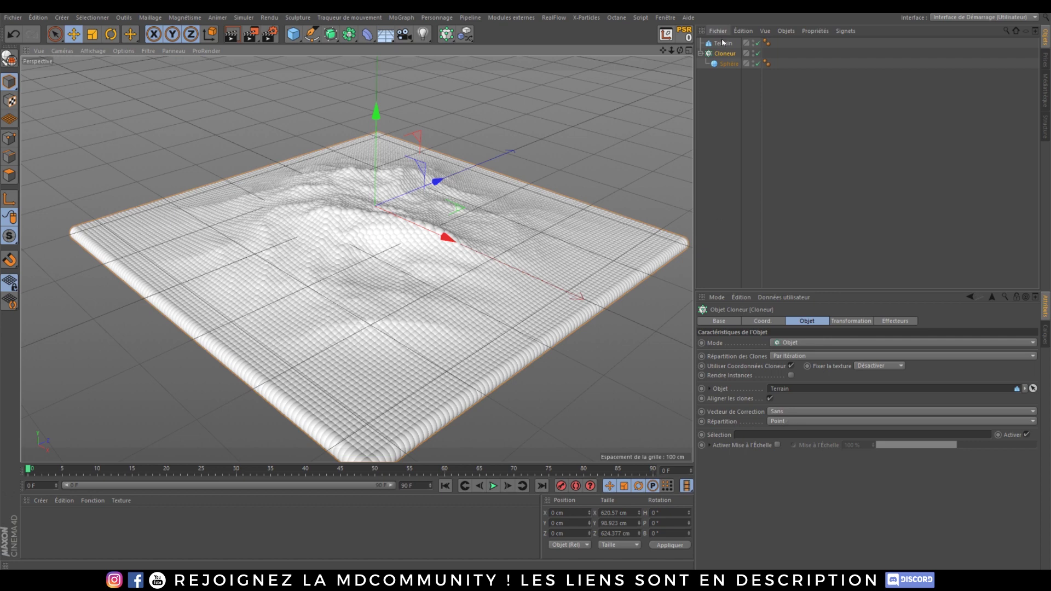
Disable the Cloneur and its sphere, and convert the Terrain to an editable polygon object with its points shown.
{"action": "left_click", "coordinate": [757, 53]}
{"action": "left_click", "coordinate": [758, 64]}
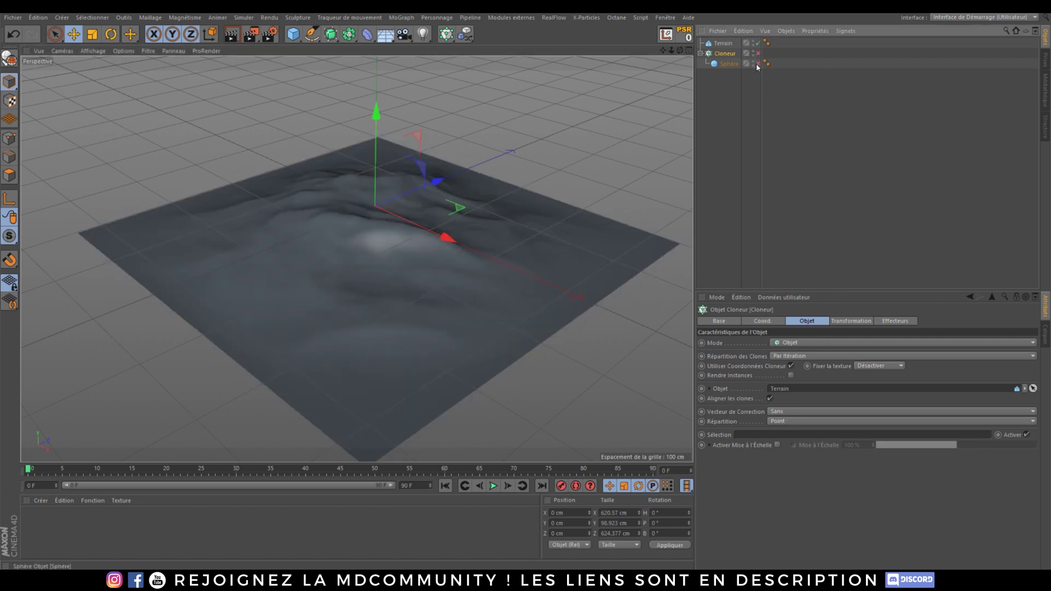
{"action": "left_click", "coordinate": [719, 44]}
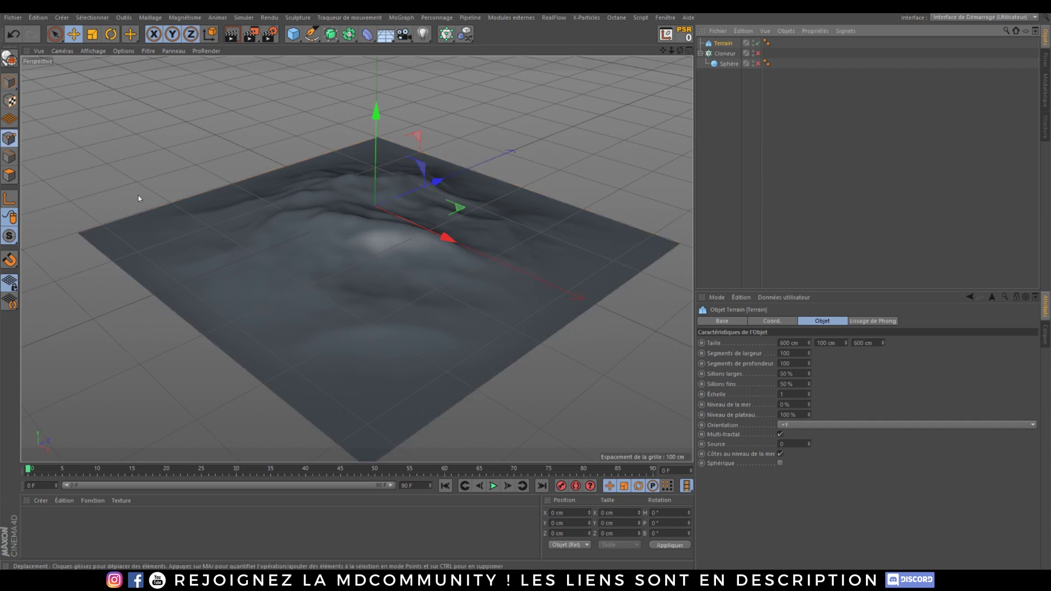
{"action": "left_click", "coordinate": [9, 138]}
{"action": "key", "text": "c"}
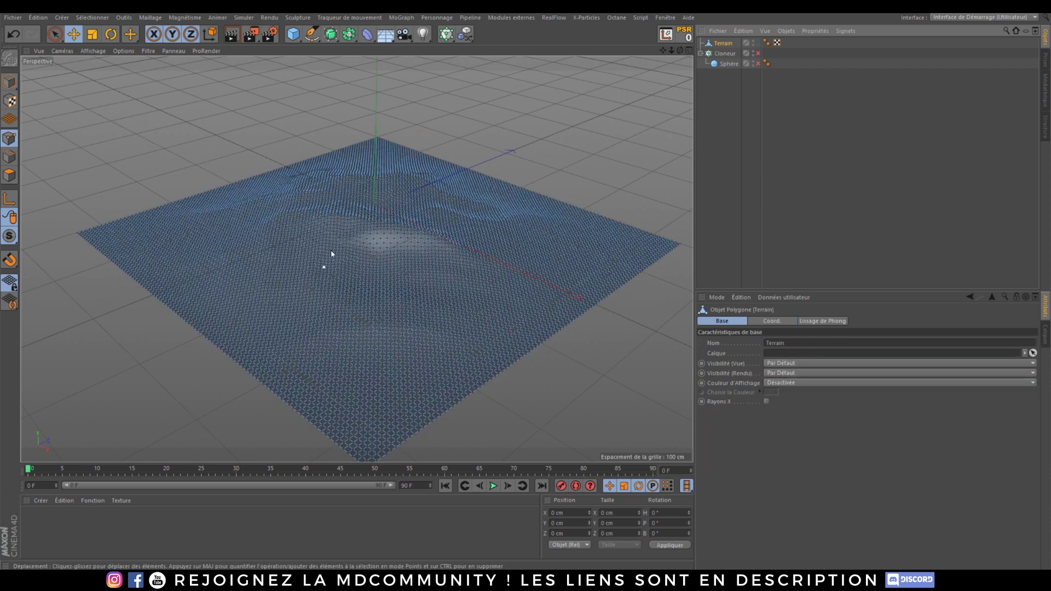
Re-enable the Cloneur and its sphere, and return to model mode with the Cloneur selected.
{"action": "left_click", "coordinate": [758, 53]}
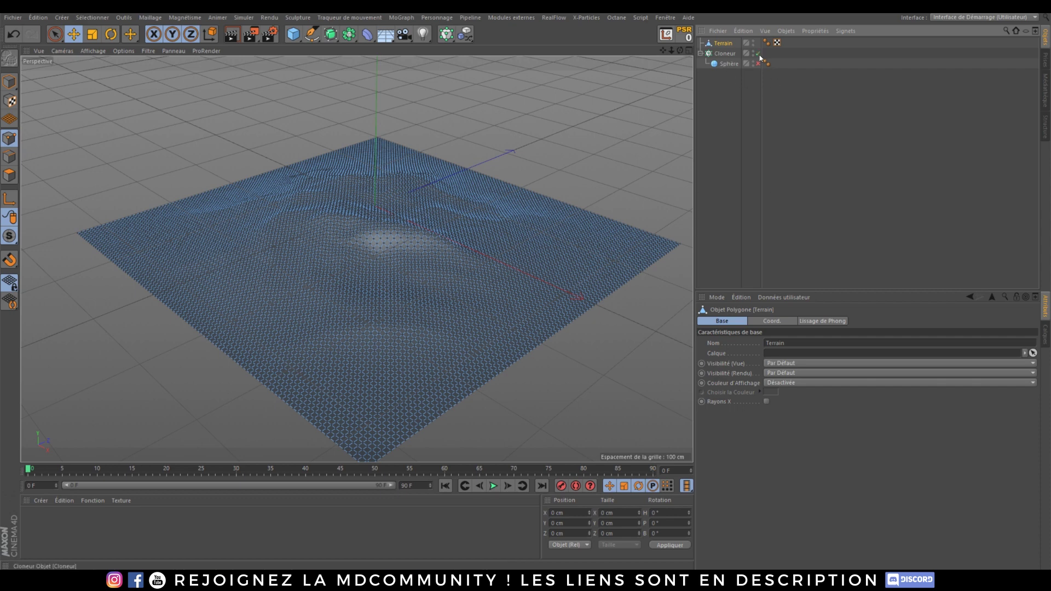
{"action": "left_click", "coordinate": [758, 63]}
{"action": "left_click", "coordinate": [727, 53]}
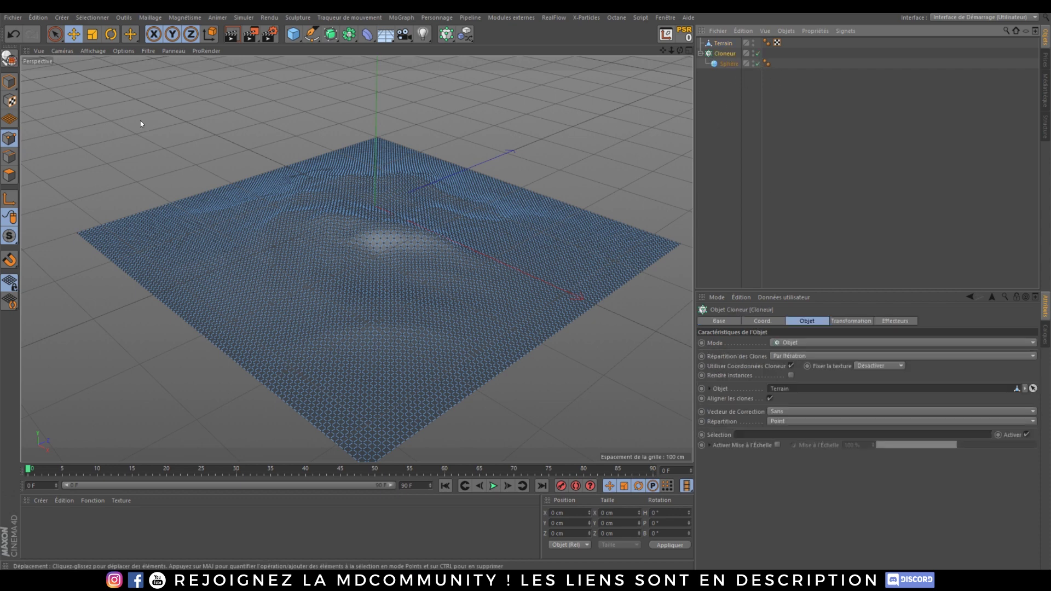
{"action": "left_click", "coordinate": [10, 82]}
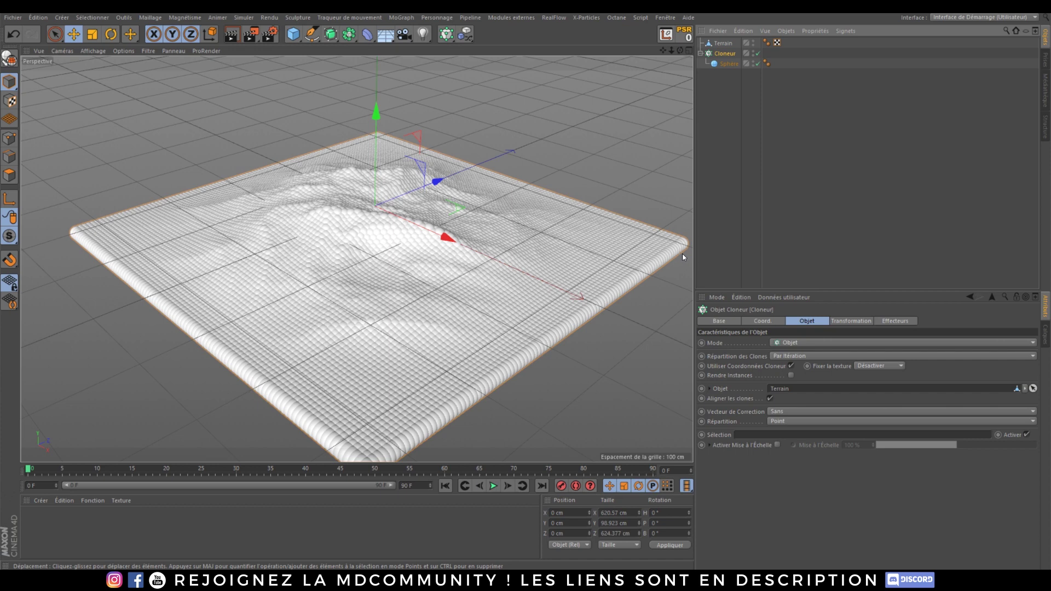
Try the Arête and Centre Polygonal options for the Cloneur's Répartition on the terrain.
{"action": "left_click", "coordinate": [784, 420]}
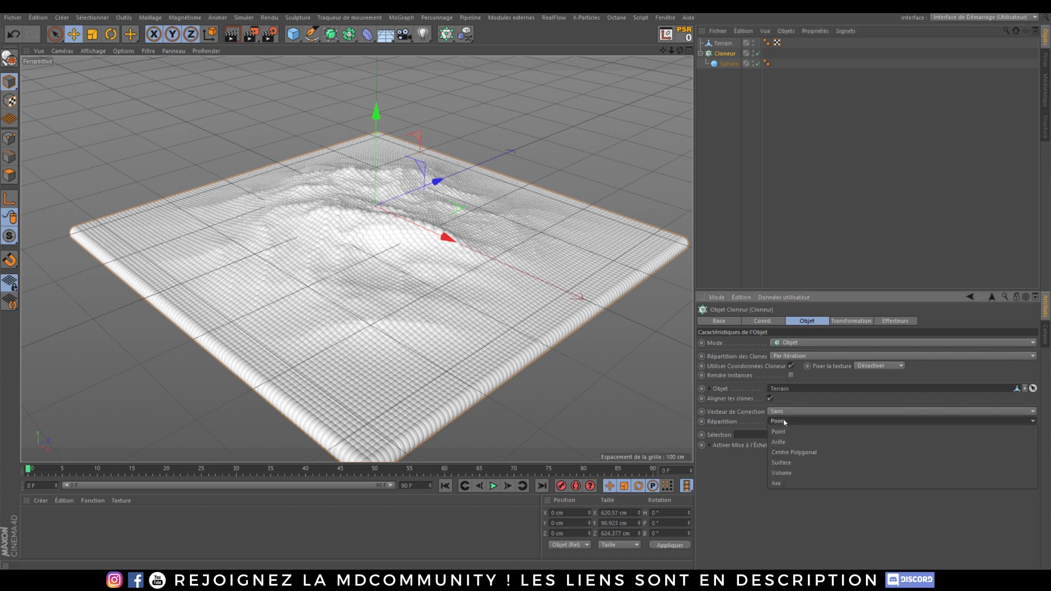
{"action": "left_click", "coordinate": [783, 438]}
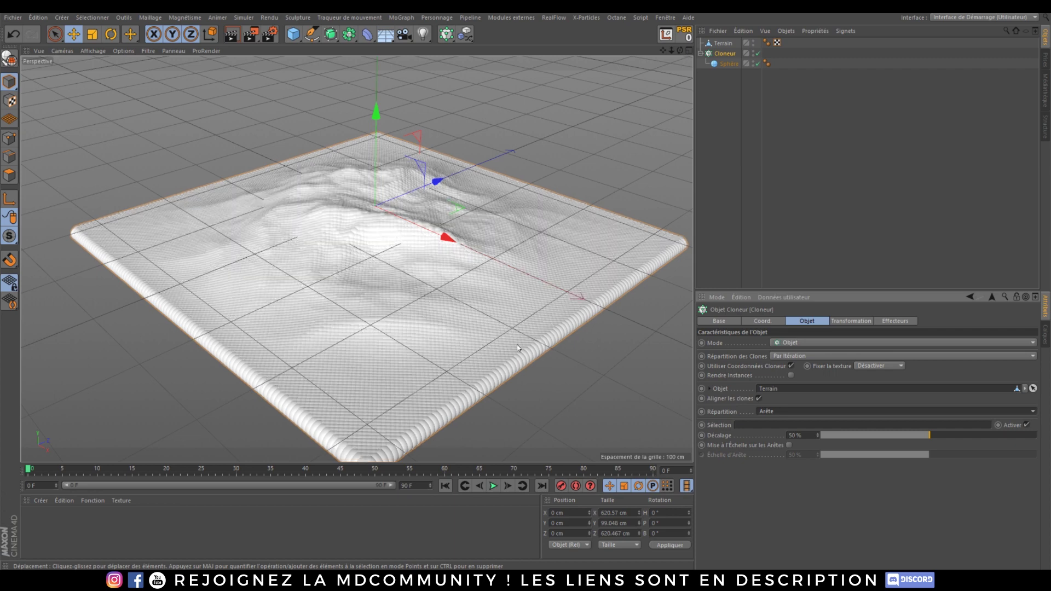
{"action": "left_click", "coordinate": [783, 411]}
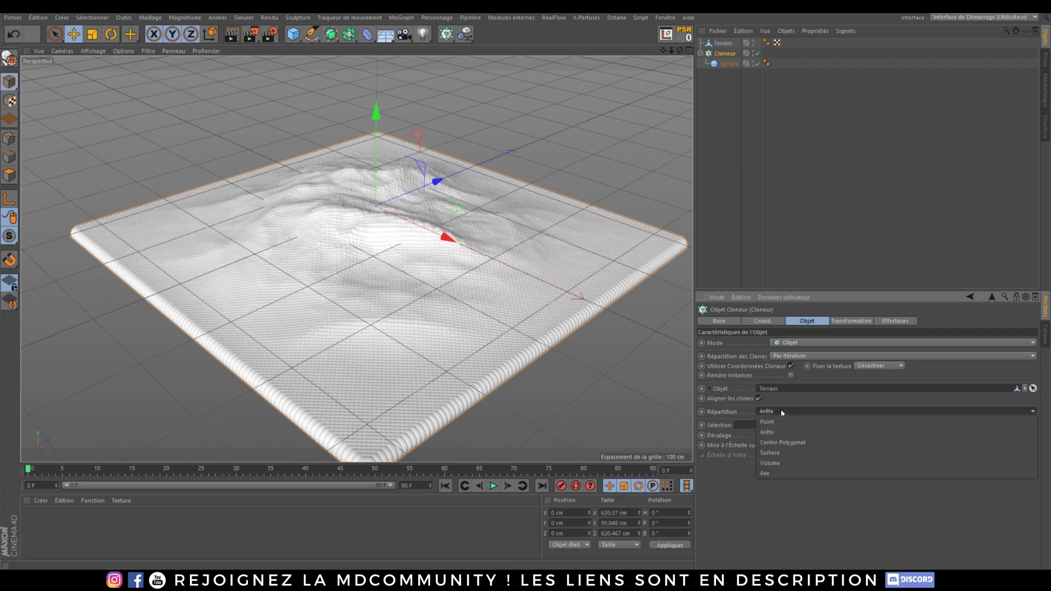
{"action": "left_click", "coordinate": [789, 439]}
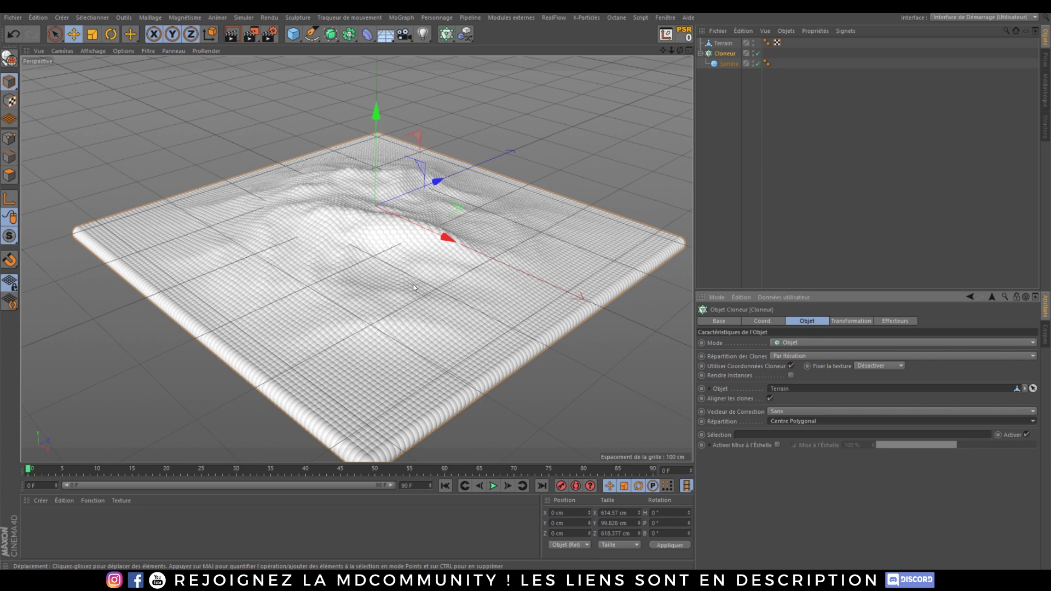
Set the Cloneur's Répartition to Surface and raise its Quantité to 48.
{"action": "left_click", "coordinate": [793, 422]}
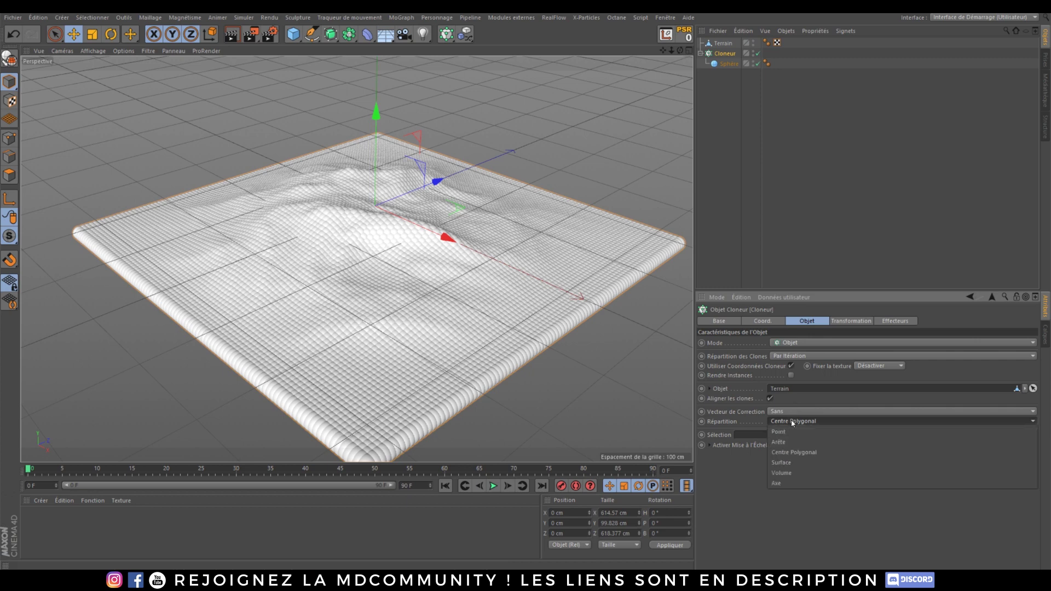
{"action": "left_click", "coordinate": [787, 464]}
{"action": "left_click_drag", "start_coordinate": [321, 198], "coordinate": [322, 216], "text": "alt"}
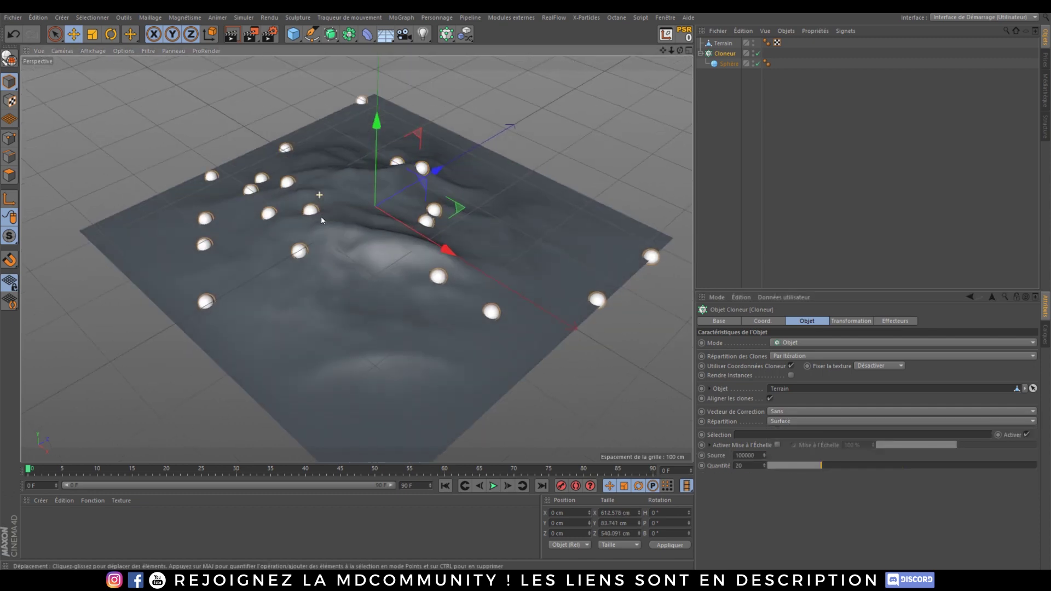
{"action": "right_click_drag", "start_coordinate": [331, 227], "coordinate": [349, 274], "text": "alt"}
{"action": "left_click_drag", "start_coordinate": [349, 276], "coordinate": [383, 264], "text": "alt"}
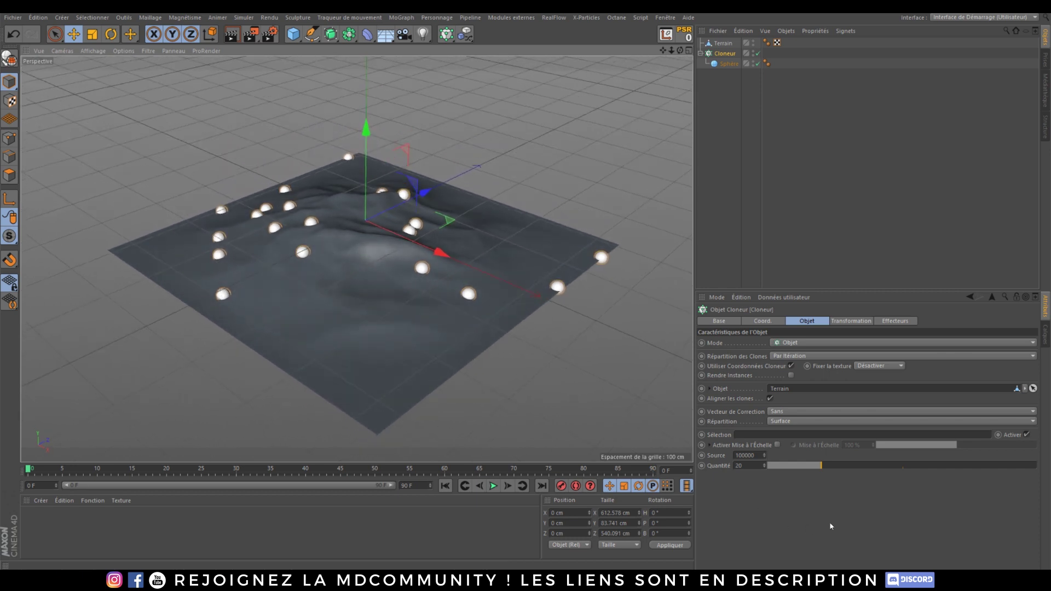
{"action": "left_click_drag", "start_coordinate": [752, 471], "coordinate": [896, 470]}
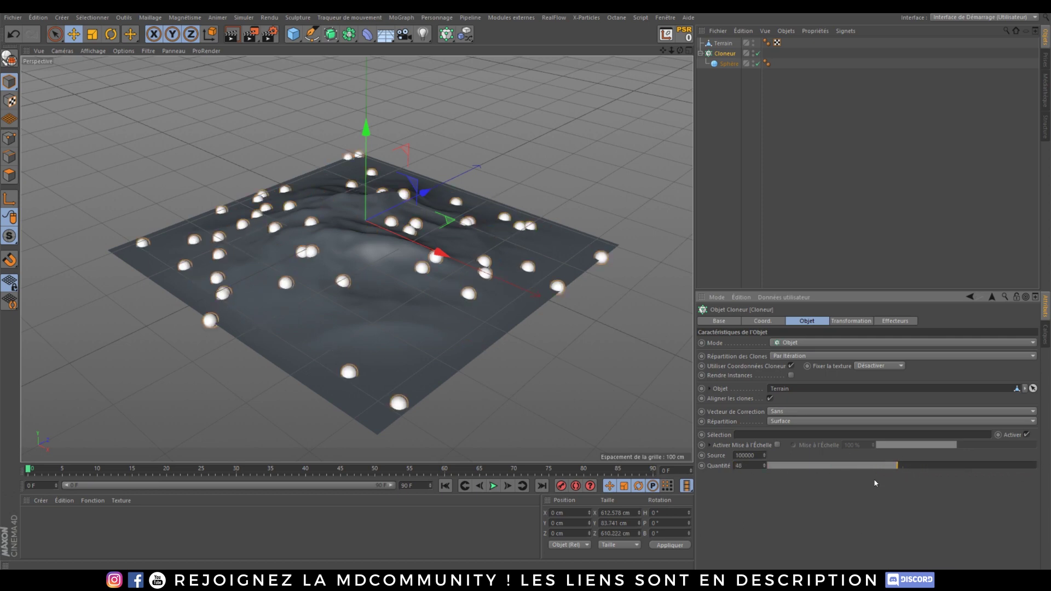
Delete the sphere from the Cloneur and add a Cube object to the scene.
{"action": "left_click", "coordinate": [727, 64]}
{"action": "key", "text": "Delete"}
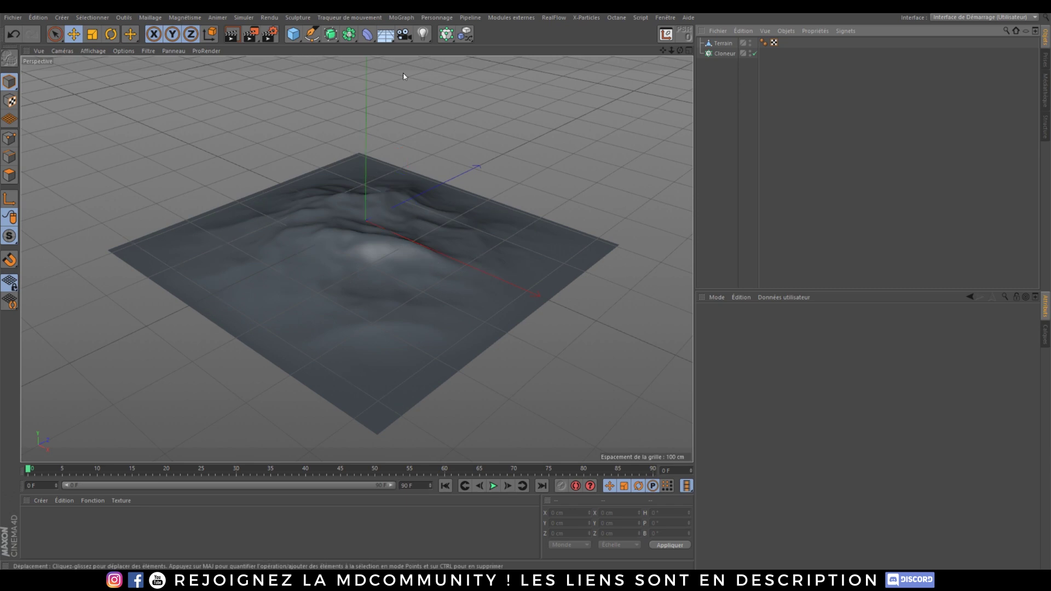
{"action": "left_click", "coordinate": [296, 35]}
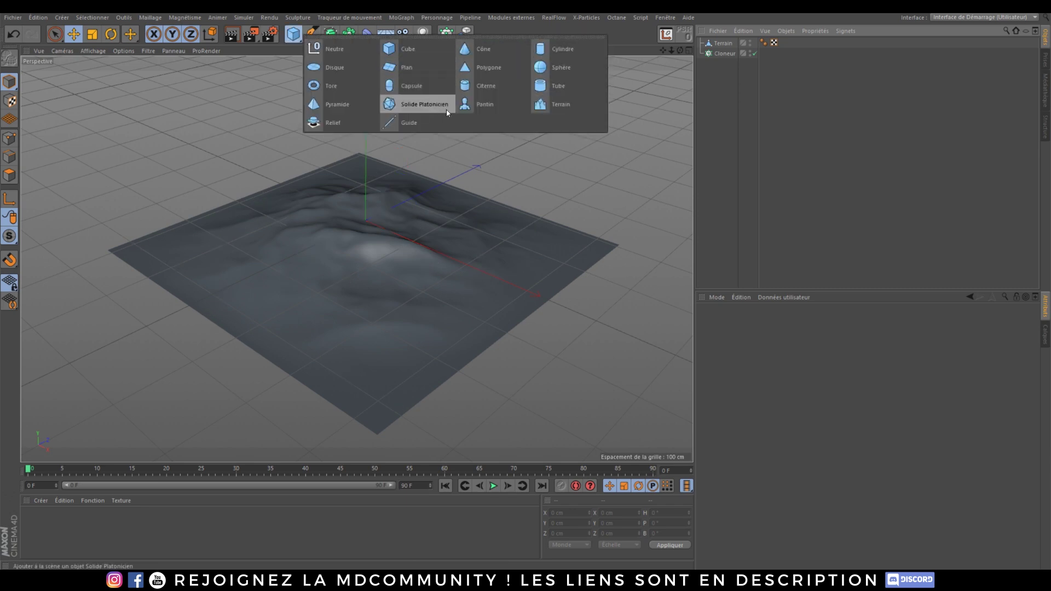
{"action": "left_click", "coordinate": [392, 49]}
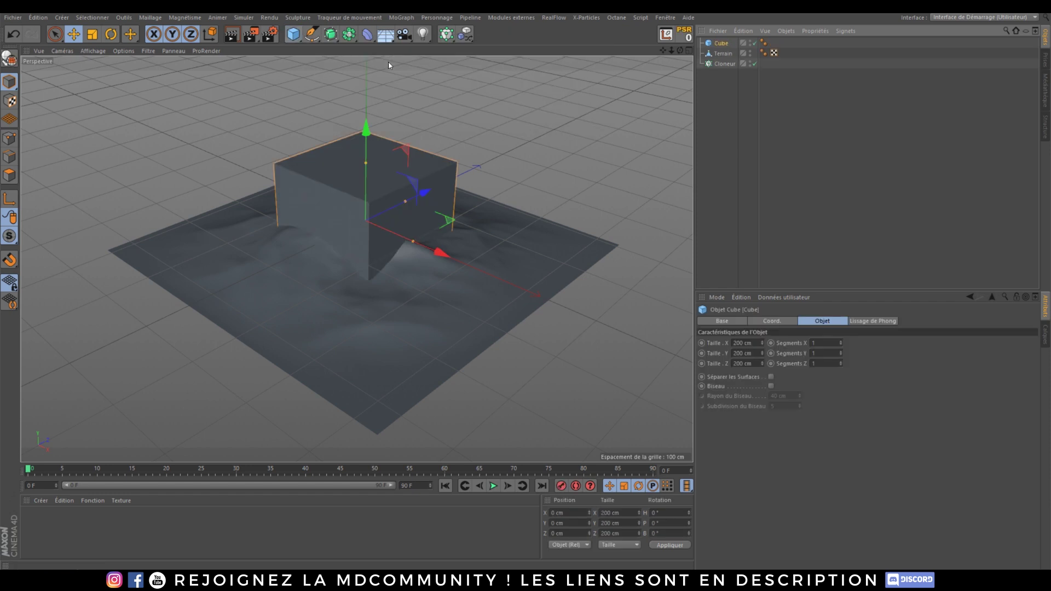
Try narrower cube widths, setting Taille X and Taille Z to 20 cm and to 2 cm.
{"action": "left_click", "coordinate": [743, 343]}
{"action": "key", "text": "BackSpace"}
{"action": "left_click", "coordinate": [742, 366]}
{"action": "key", "text": "BackSpace"}
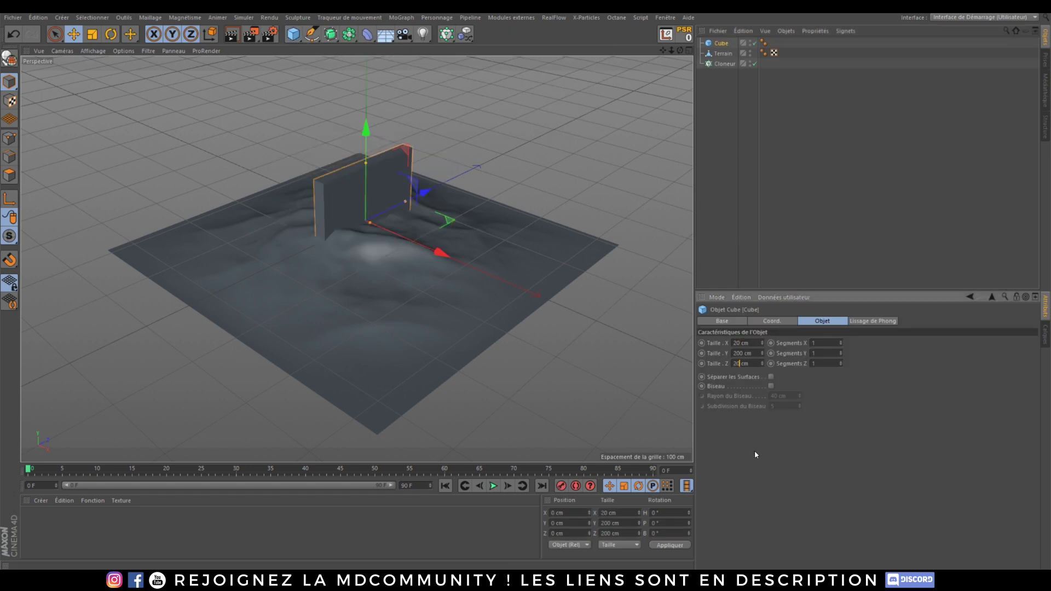
{"action": "left_click", "coordinate": [755, 452]}
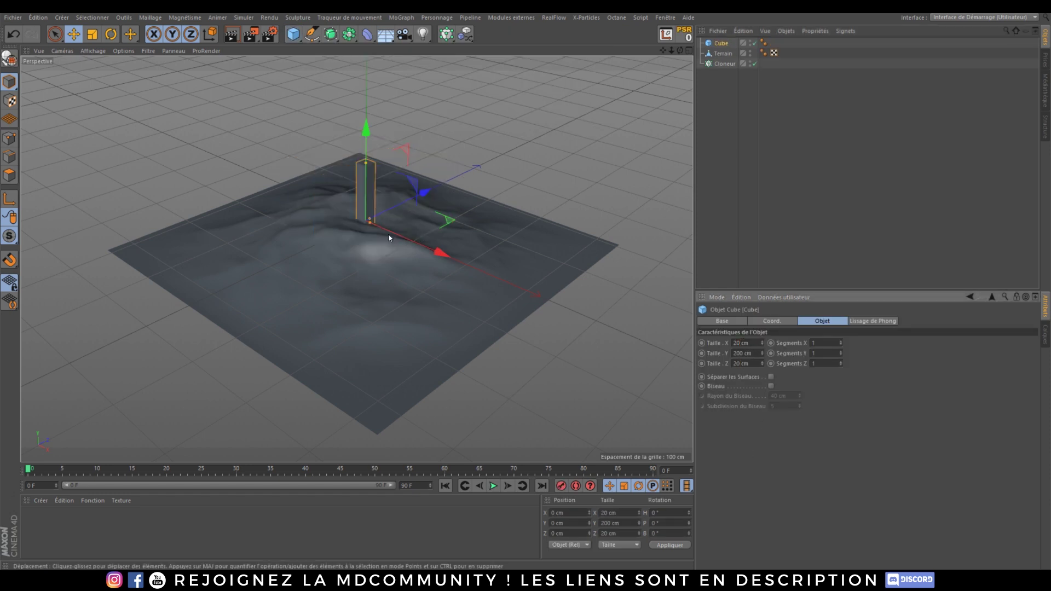
{"action": "left_click", "coordinate": [742, 365]}
{"action": "key", "text": "BackSpace"}
{"action": "left_click", "coordinate": [742, 343]}
{"action": "key", "text": "BackSpace"}
{"action": "left_click", "coordinate": [749, 472]}
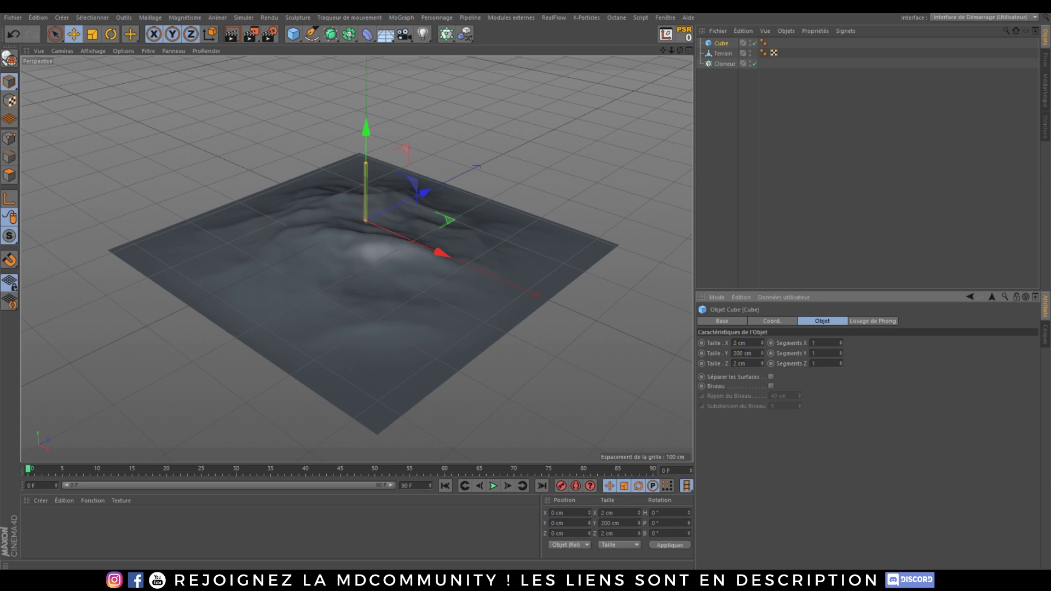
Set the cube's Taille Y to 20 cm and its Taille X and Taille Z to 4 cm.
{"action": "left_click", "coordinate": [744, 354]}
{"action": "key", "text": "BackSpace"}
{"action": "double_click", "coordinate": [737, 344]}
{"action": "double_click", "coordinate": [737, 365]}
{"action": "type", "text": "4"}
{"action": "left_click", "coordinate": [759, 455]}
Make the thin cube a child of the Cloneur and display the Cloneur's settings.
{"action": "left_click_drag", "start_coordinate": [723, 43], "coordinate": [724, 64]}
{"action": "left_click", "coordinate": [575, 122]}
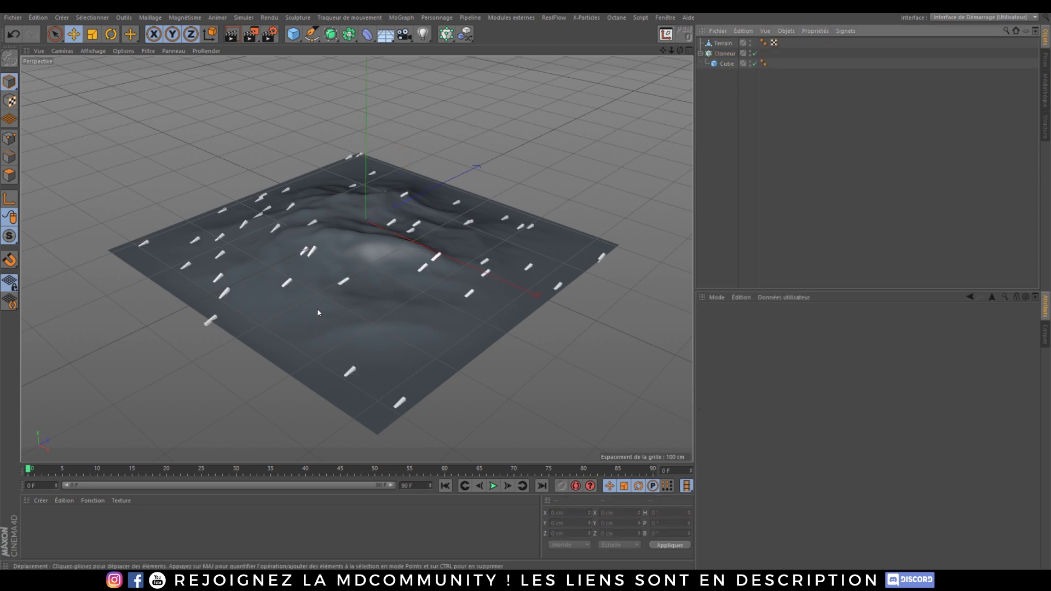
{"action": "scroll", "coordinate": [347, 282], "scroll_direction": "up", "scroll_amount": 3}
{"action": "left_click_drag", "start_coordinate": [346, 233], "coordinate": [381, 280], "text": "alt"}
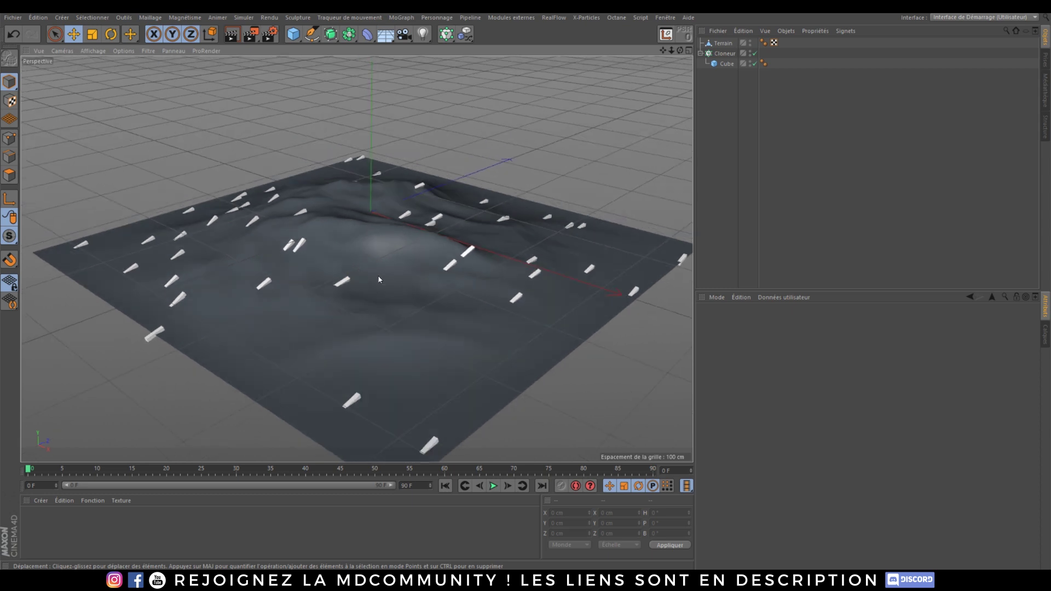
{"action": "left_click", "coordinate": [725, 53]}
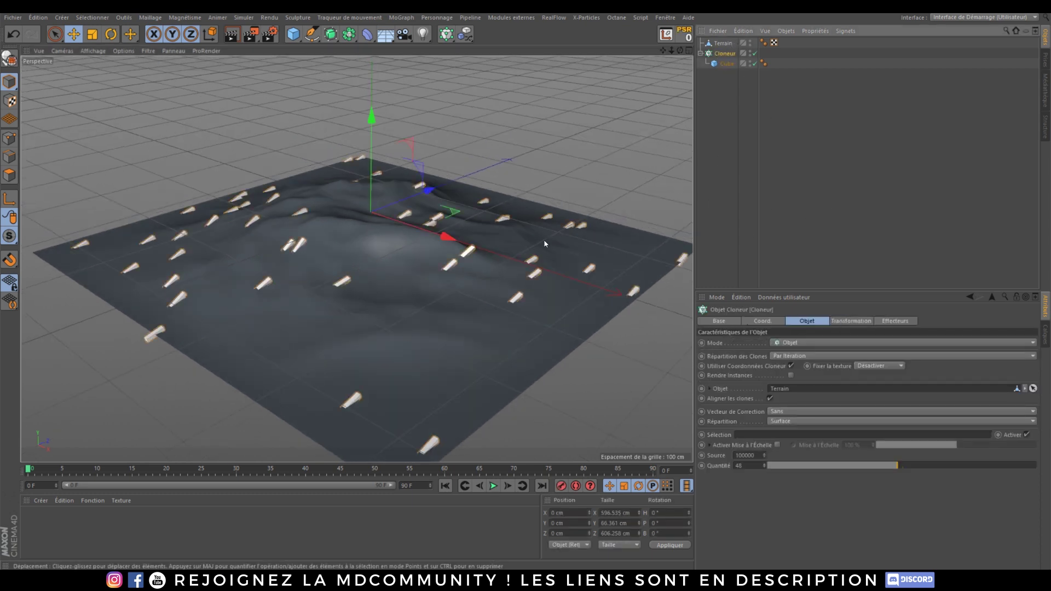
Try the X+, Y- and Y+ settings of the Cloneur's Vecteur de Correction on the terrain clones.
{"action": "left_click", "coordinate": [792, 411]}
{"action": "left_click", "coordinate": [780, 429]}
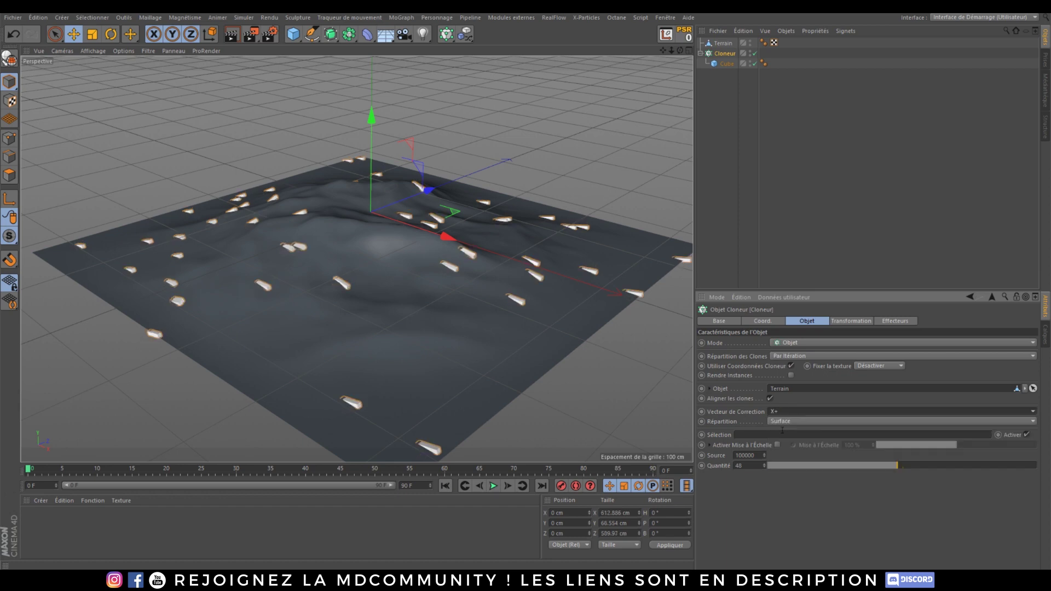
{"action": "scroll", "coordinate": [787, 414], "scroll_direction": "down", "scroll_amount": 3}
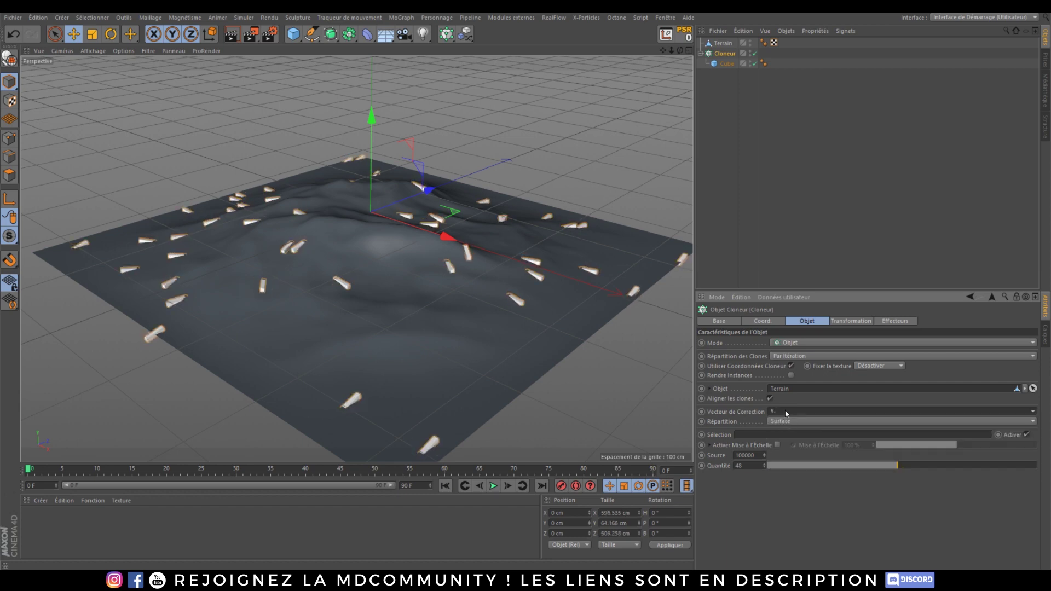
{"action": "scroll", "coordinate": [786, 414], "scroll_direction": "down", "scroll_amount": 2}
{"action": "scroll", "coordinate": [786, 414], "scroll_direction": "up", "scroll_amount": 3}
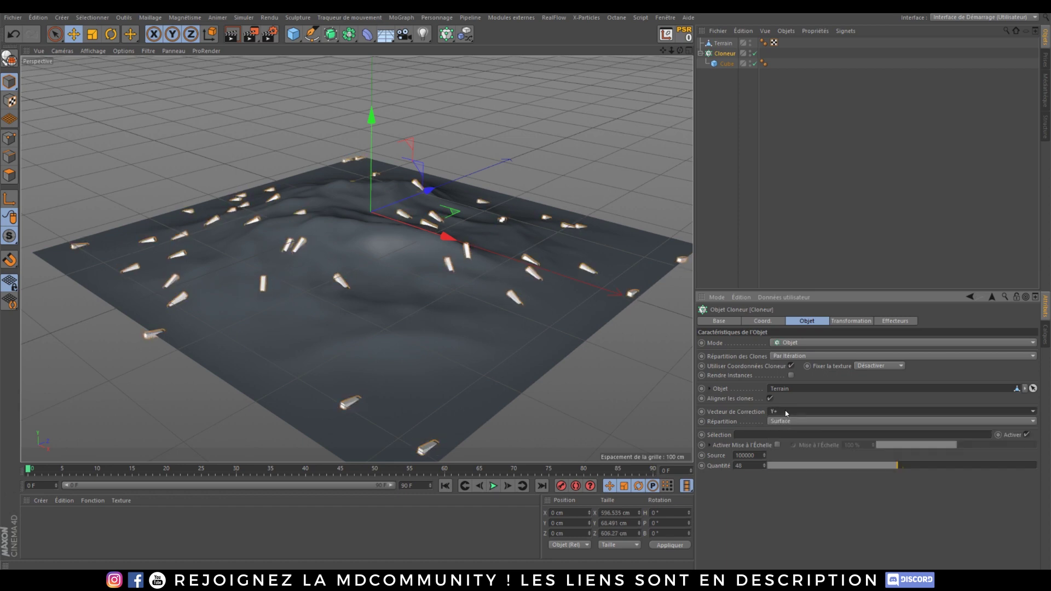
{"action": "scroll", "coordinate": [786, 414], "scroll_direction": "up", "scroll_amount": 1}
{"action": "scroll", "coordinate": [787, 414], "scroll_direction": "down", "scroll_amount": 1}
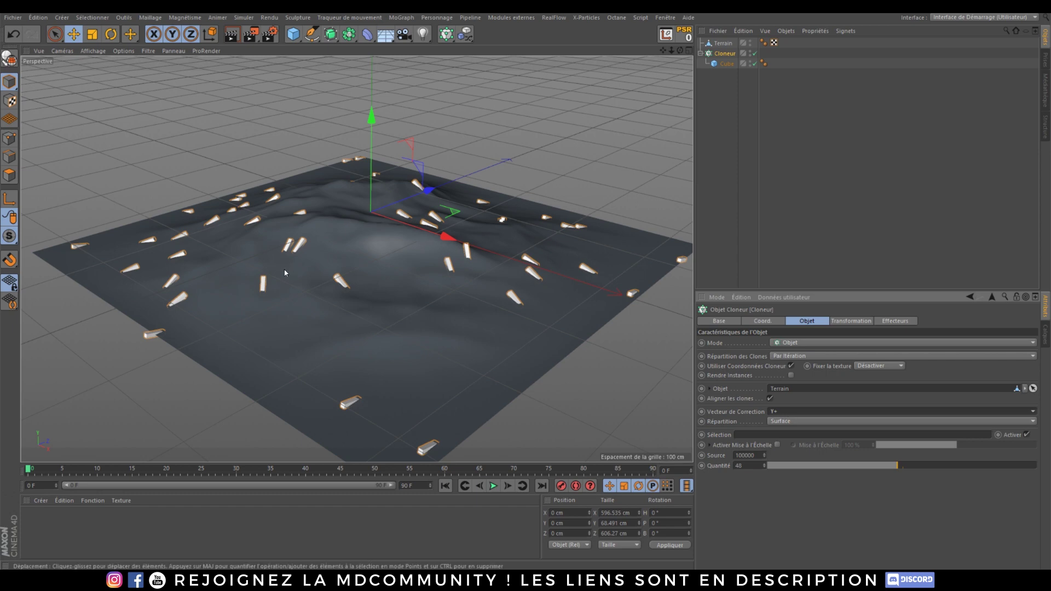
Try a clone transformation with R.P at about -88° and P.Y at about 88 cm.
{"action": "left_click", "coordinate": [849, 323]}
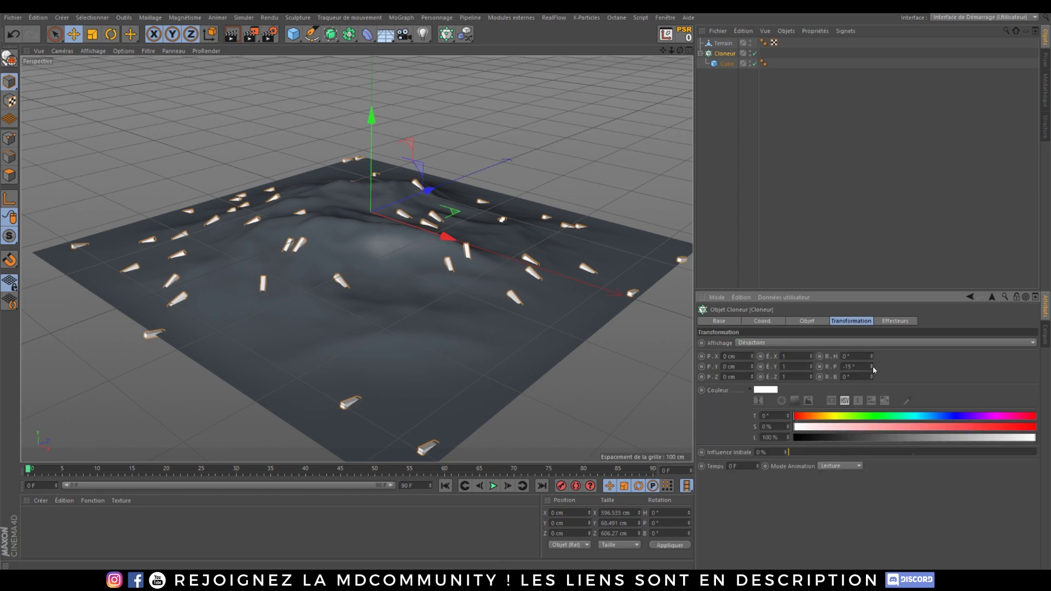
{"action": "mouse_move", "coordinate": [873, 366]}
{"action": "left_mouse_down"}
{"action": "mouse_move", "coordinate": [873, 393]}
{"action": "mouse_move", "coordinate": [873, 369]}
{"action": "left_mouse_up"}
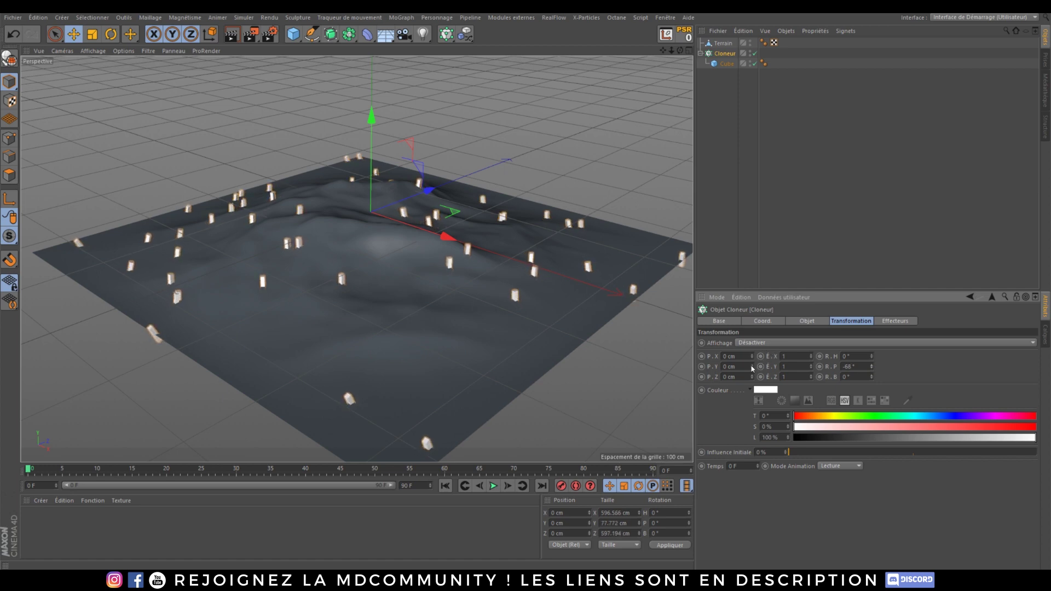
{"action": "left_click_drag", "start_coordinate": [752, 366], "coordinate": [752, 329]}
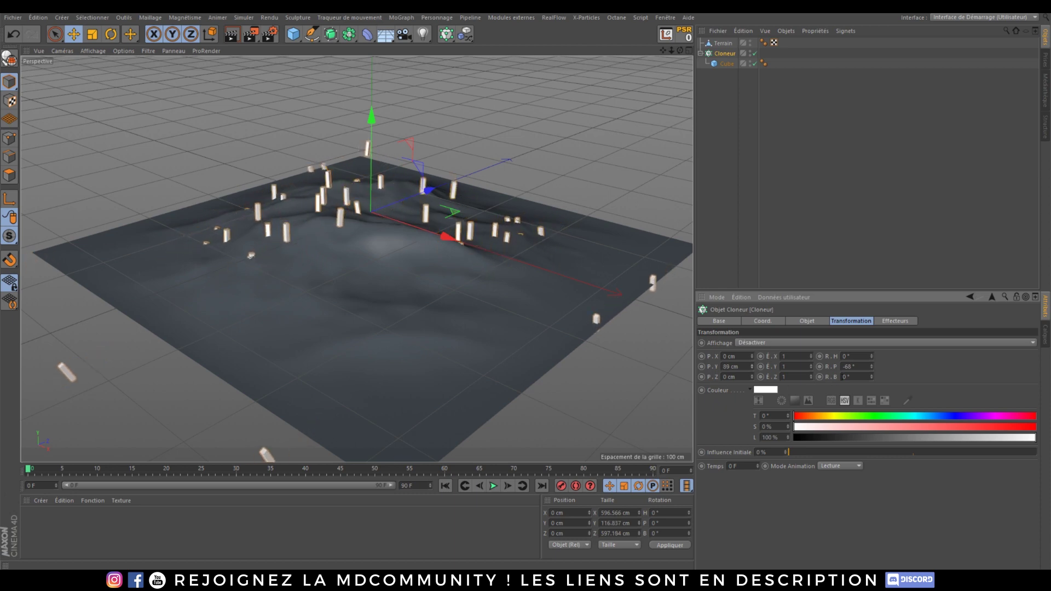
Reset the clones' R.P rotation to 0° and set their P.Y offset to 85 cm.
{"action": "double_click", "coordinate": [849, 367]}
{"action": "type", "text": "0"}
{"action": "left_click", "coordinate": [930, 370]}
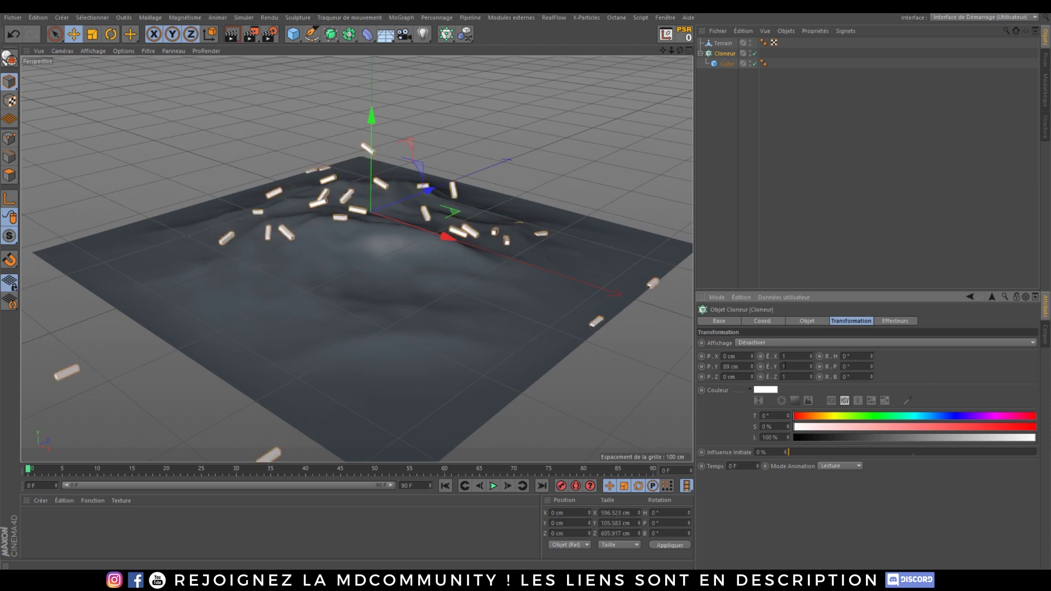
{"action": "left_click_drag", "start_coordinate": [752, 367], "coordinate": [752, 370]}
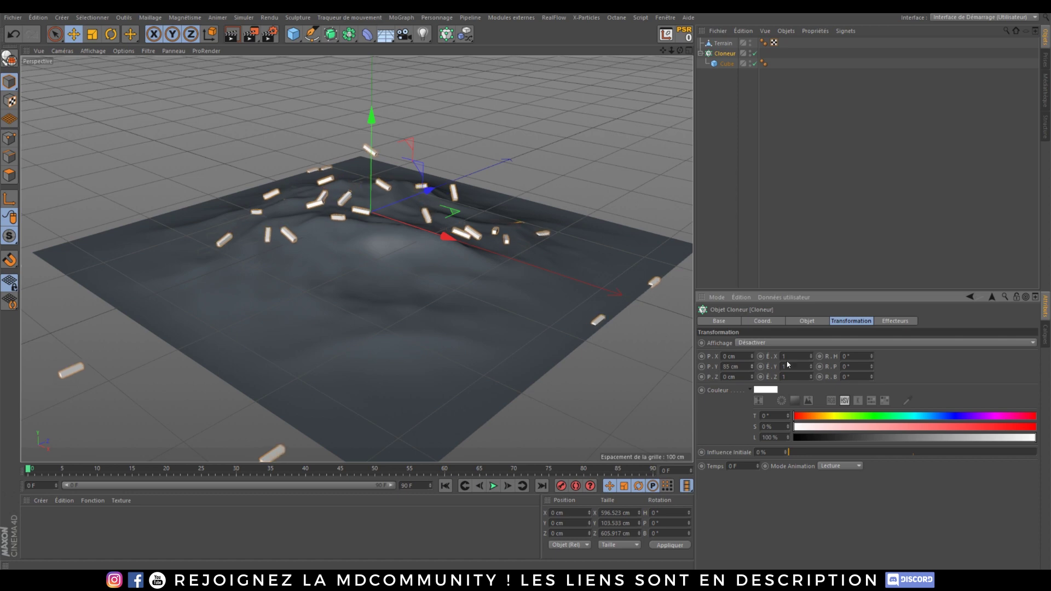
Set the Cloneur's Vecteur de Correction back to Sans.
{"action": "left_click", "coordinate": [802, 323]}
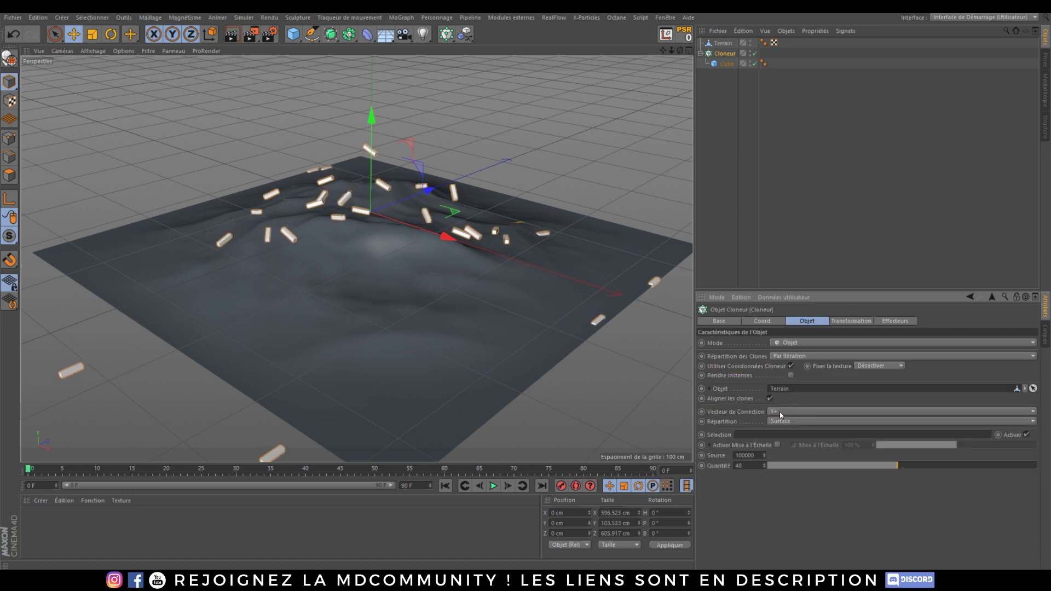
{"action": "scroll", "coordinate": [780, 412], "scroll_direction": "down", "scroll_amount": 1}
{"action": "scroll", "coordinate": [781, 416], "scroll_direction": "up", "scroll_amount": 2}
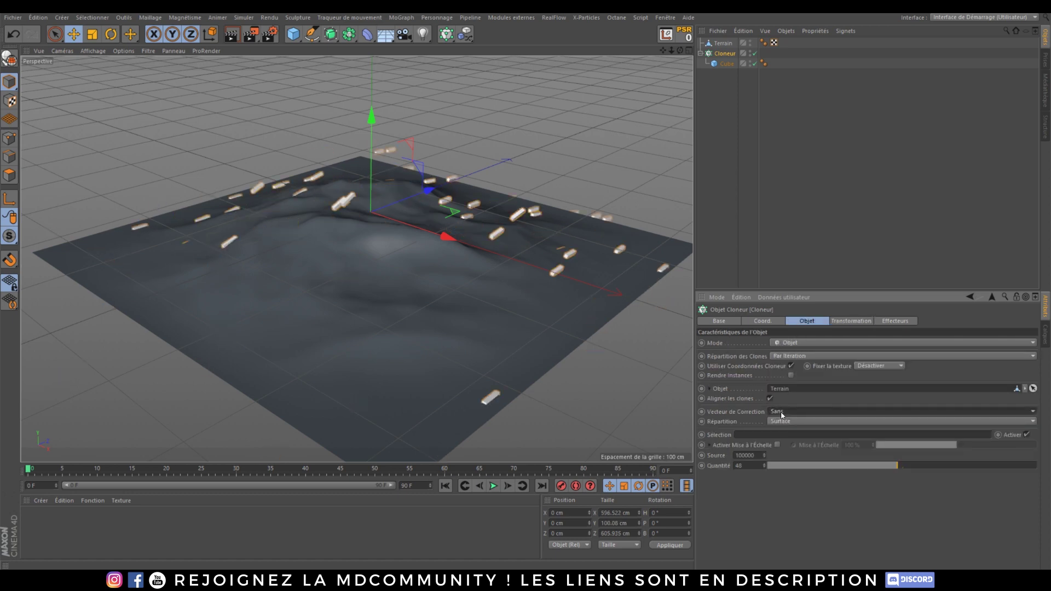
{"action": "left_click_drag", "start_coordinate": [453, 289], "coordinate": [361, 303], "text": "alt"}
{"action": "middle_click_drag", "start_coordinate": [437, 237], "coordinate": [357, 259], "text": "alt"}
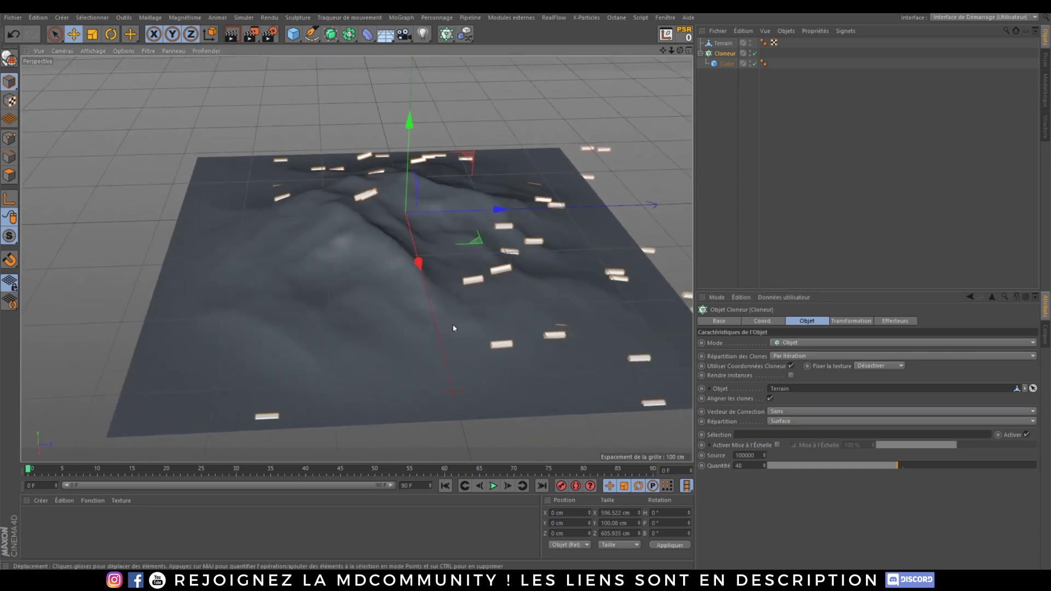
Set the clones' R.P rotation to 111° in the Cloneur's transformation settings so they stand upright on the terrain.
{"action": "left_click", "coordinate": [852, 321]}
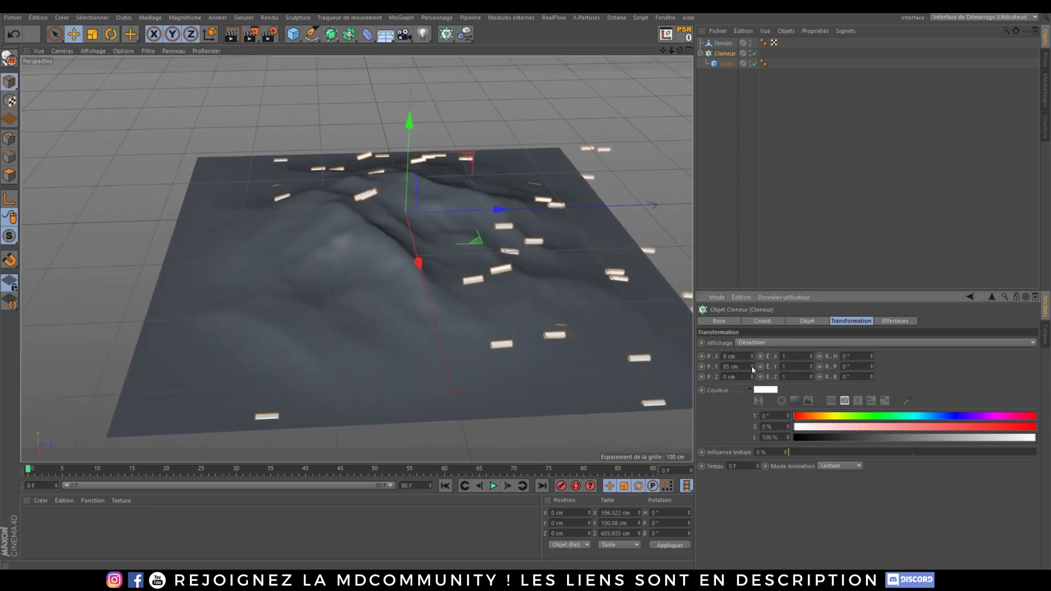
{"action": "middle_click_drag", "start_coordinate": [451, 238], "coordinate": [282, 252], "text": "alt"}
{"action": "scroll", "coordinate": [294, 303], "scroll_direction": "down", "scroll_amount": 2}
{"action": "left_click_drag", "start_coordinate": [295, 303], "coordinate": [276, 333], "text": "alt"}
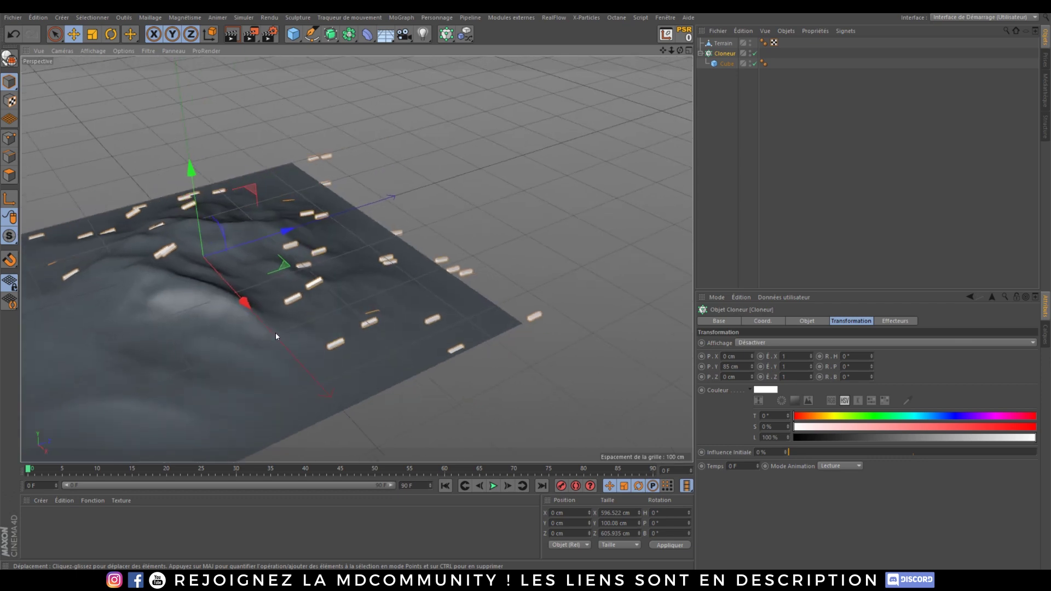
{"action": "middle_click_drag", "start_coordinate": [276, 336], "coordinate": [359, 291], "text": "alt"}
{"action": "left_click_drag", "start_coordinate": [360, 291], "coordinate": [459, 248], "text": "alt"}
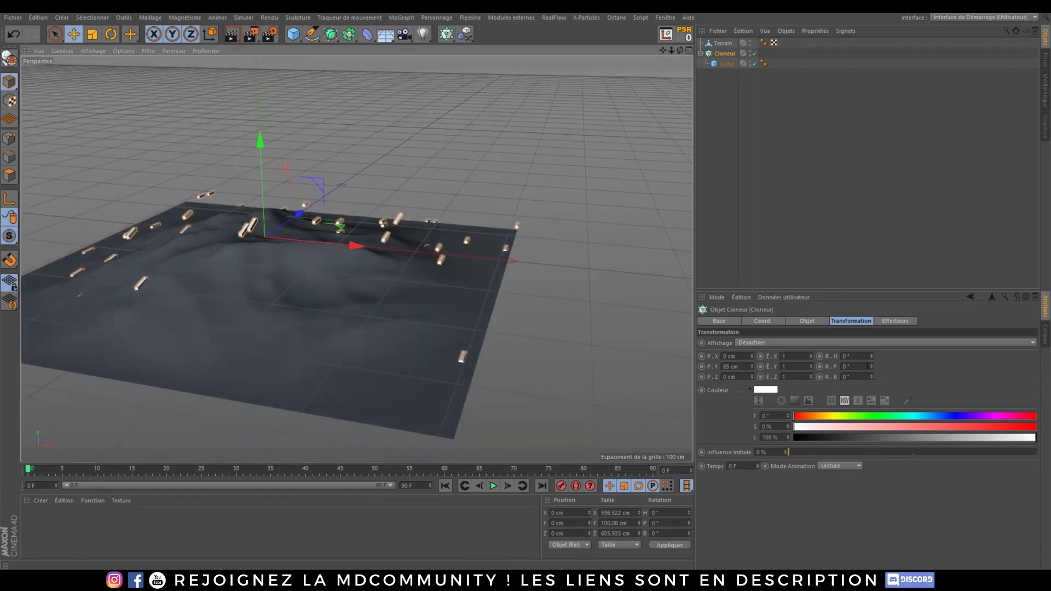
{"action": "left_click_drag", "start_coordinate": [871, 366], "coordinate": [870, 307]}
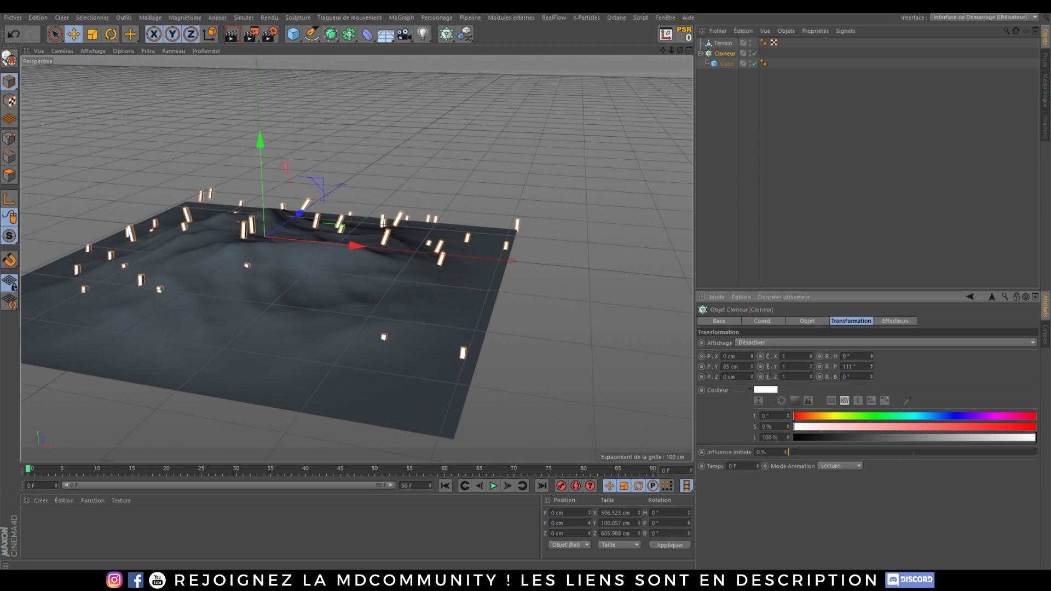
Change the Cloneur's Source seed to redistribute the clones and inspect them over the terrain from several angles.
{"action": "middle_click_drag", "start_coordinate": [275, 248], "coordinate": [331, 230], "text": "alt"}
{"action": "left_click", "coordinate": [812, 322]}
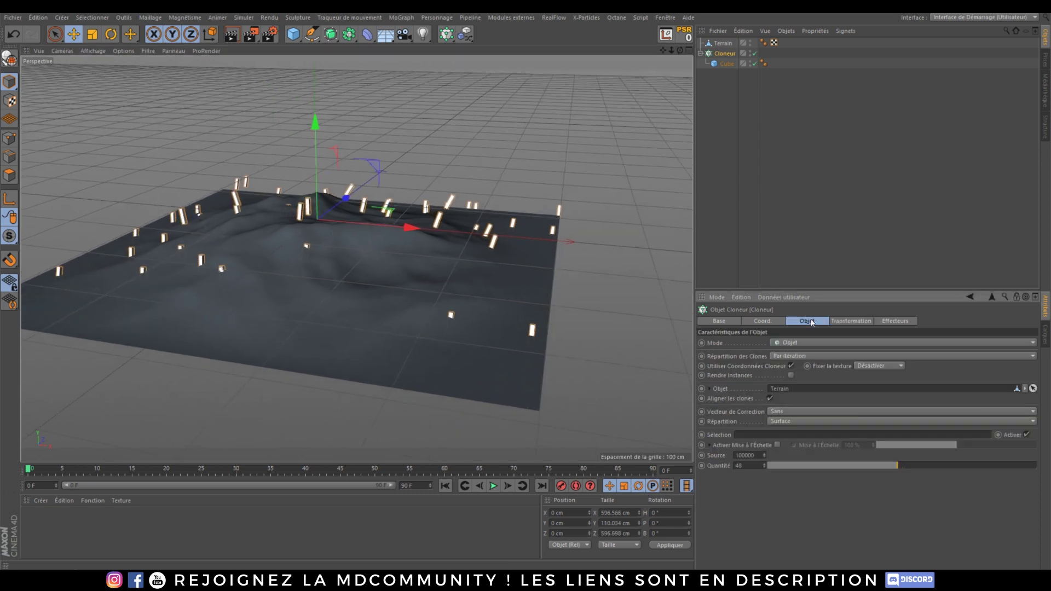
{"action": "left_click", "coordinate": [765, 453]}
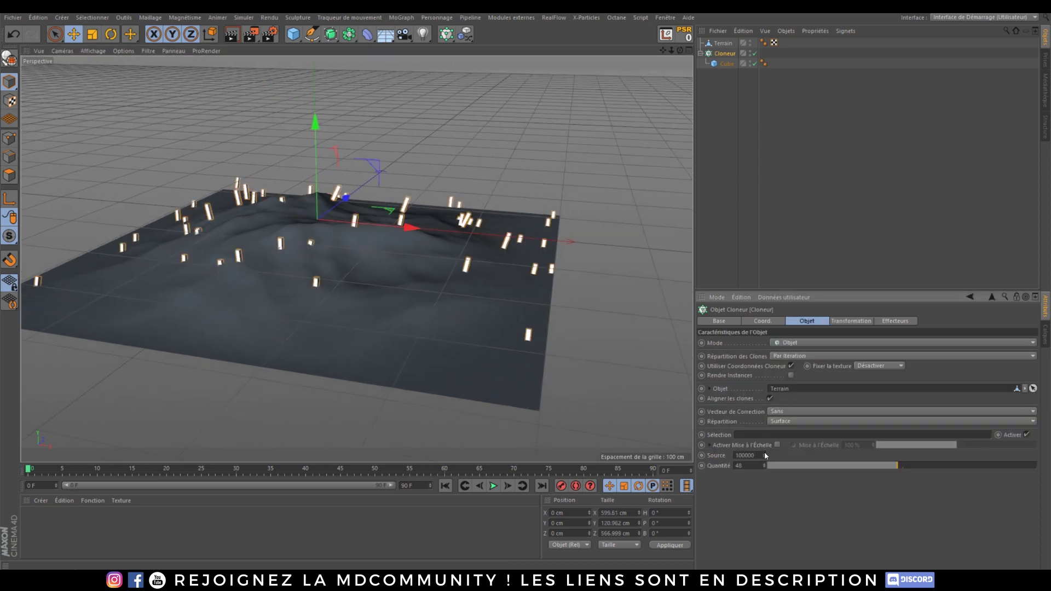
{"action": "left_click_drag", "start_coordinate": [351, 296], "coordinate": [307, 315], "text": "alt"}
{"action": "middle_click_drag", "start_coordinate": [438, 317], "coordinate": [304, 342], "text": "alt"}
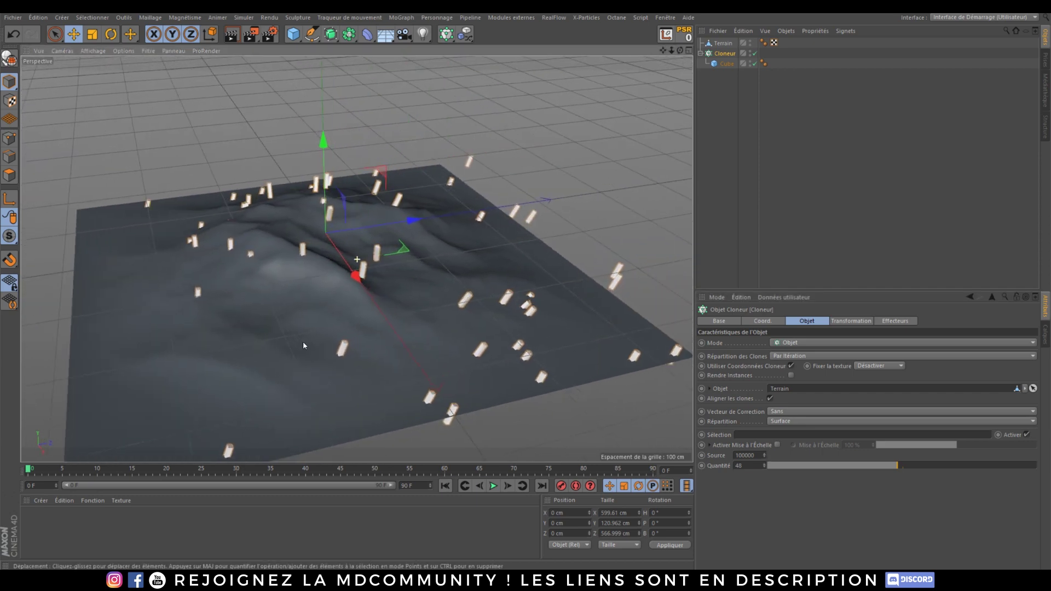
{"action": "left_click_drag", "start_coordinate": [460, 280], "coordinate": [390, 303], "text": "alt"}
{"action": "middle_click_drag", "start_coordinate": [390, 299], "coordinate": [501, 328], "text": "alt"}
{"action": "left_click_drag", "start_coordinate": [386, 322], "coordinate": [542, 308], "text": "alt"}
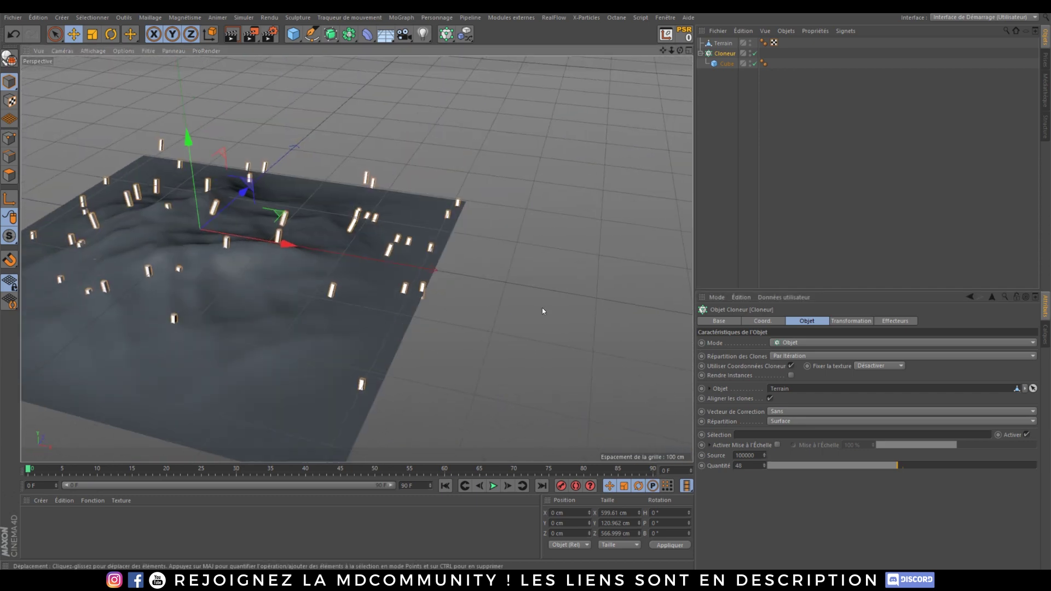
Reduce the Cloneur's Quantité to 35 clones.
{"action": "middle_click_drag", "start_coordinate": [332, 258], "coordinate": [402, 265], "text": "alt"}
{"action": "mouse_move", "coordinate": [895, 466]}
{"action": "left_mouse_down"}
{"action": "mouse_move", "coordinate": [792, 454]}
{"action": "mouse_move", "coordinate": [861, 466]}
{"action": "left_mouse_up"}
{"action": "left_click_drag", "start_coordinate": [346, 239], "coordinate": [321, 232], "text": "alt"}
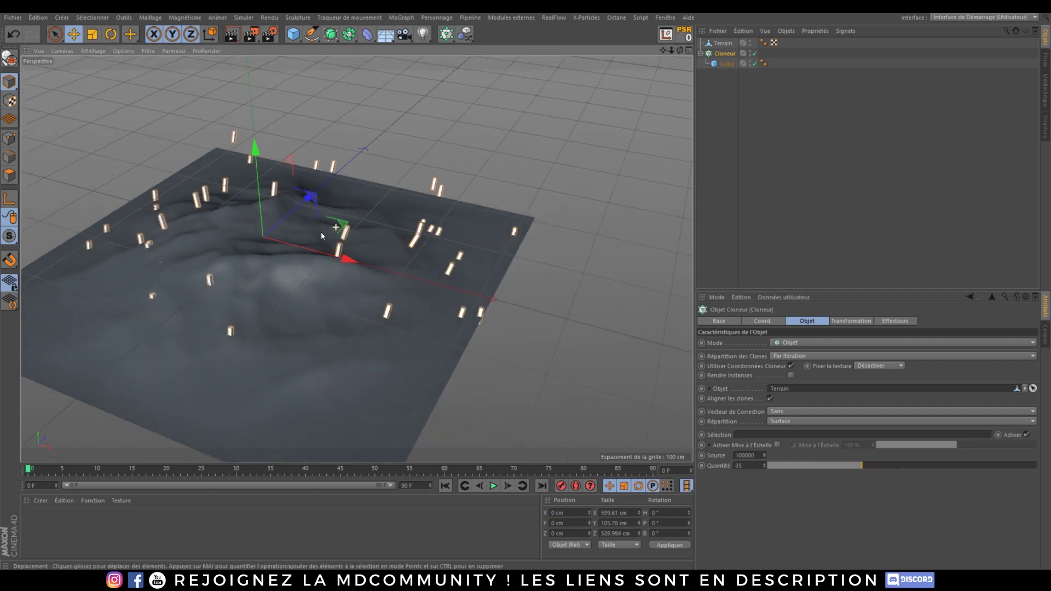
{"action": "middle_click_drag", "start_coordinate": [320, 232], "coordinate": [397, 240], "text": "alt"}
{"action": "left_click_drag", "start_coordinate": [397, 241], "coordinate": [365, 241], "text": "alt"}
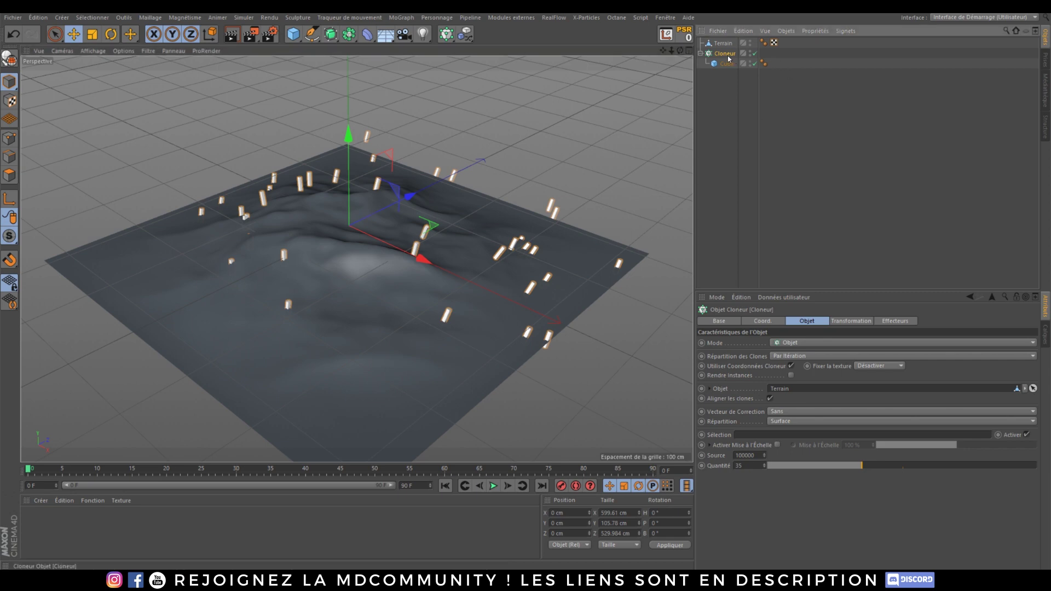
Move the Cloneur to about -20.65 cm on Z, and display the Cube's settings while examining the clones up close.
{"action": "left_click_drag", "start_coordinate": [417, 200], "coordinate": [403, 206]}
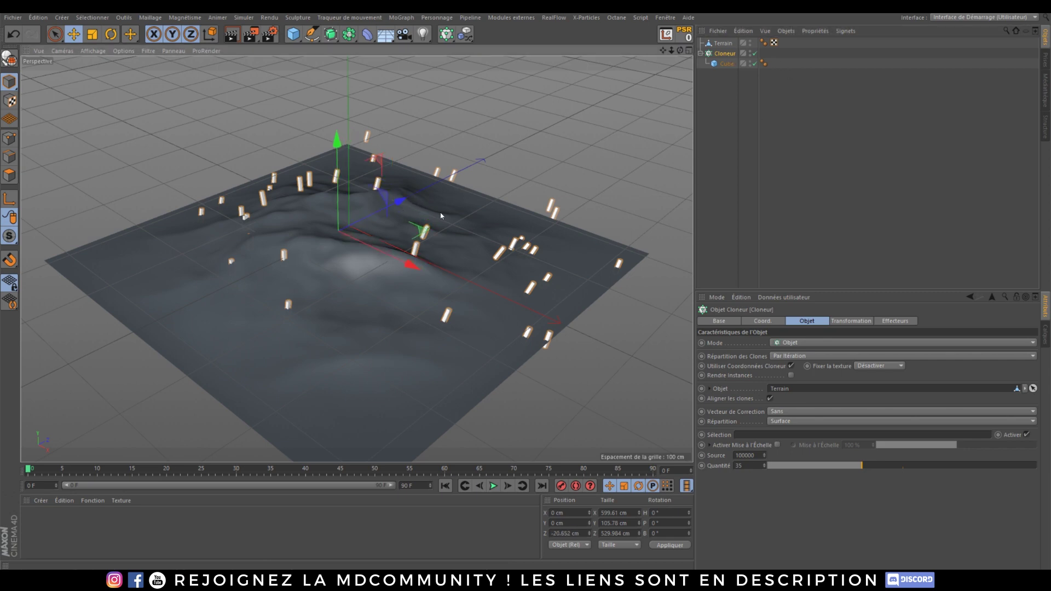
{"action": "left_click", "coordinate": [727, 64]}
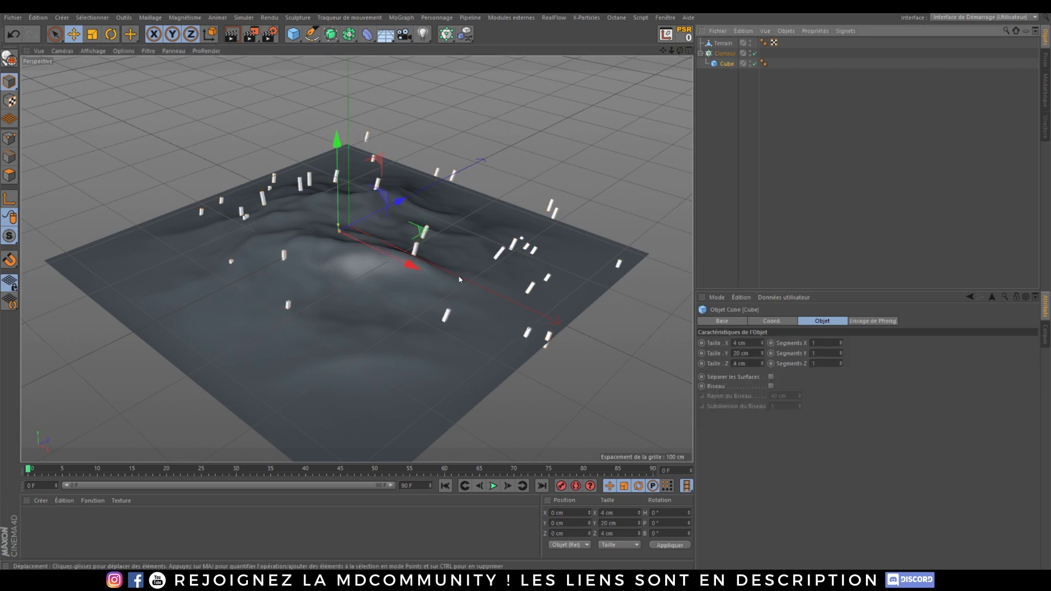
{"action": "left_click_drag", "start_coordinate": [343, 241], "coordinate": [361, 239], "text": "alt"}
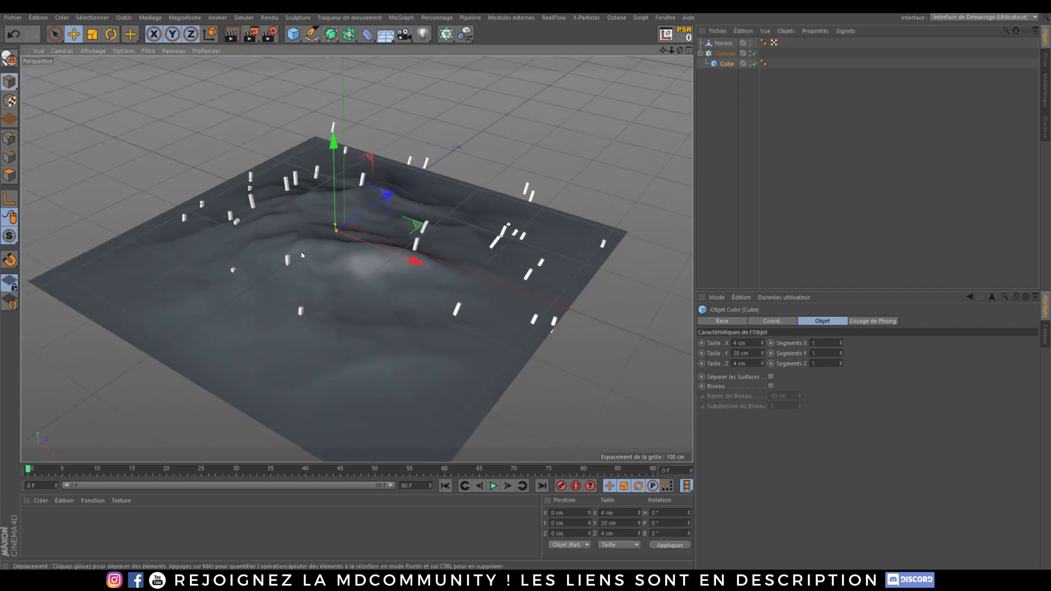
{"action": "left_click_drag", "start_coordinate": [302, 253], "coordinate": [341, 241], "text": "alt"}
{"action": "scroll", "coordinate": [325, 260], "scroll_direction": "up", "scroll_amount": 3}
{"action": "scroll", "coordinate": [246, 256], "scroll_direction": "up", "scroll_amount": 2}
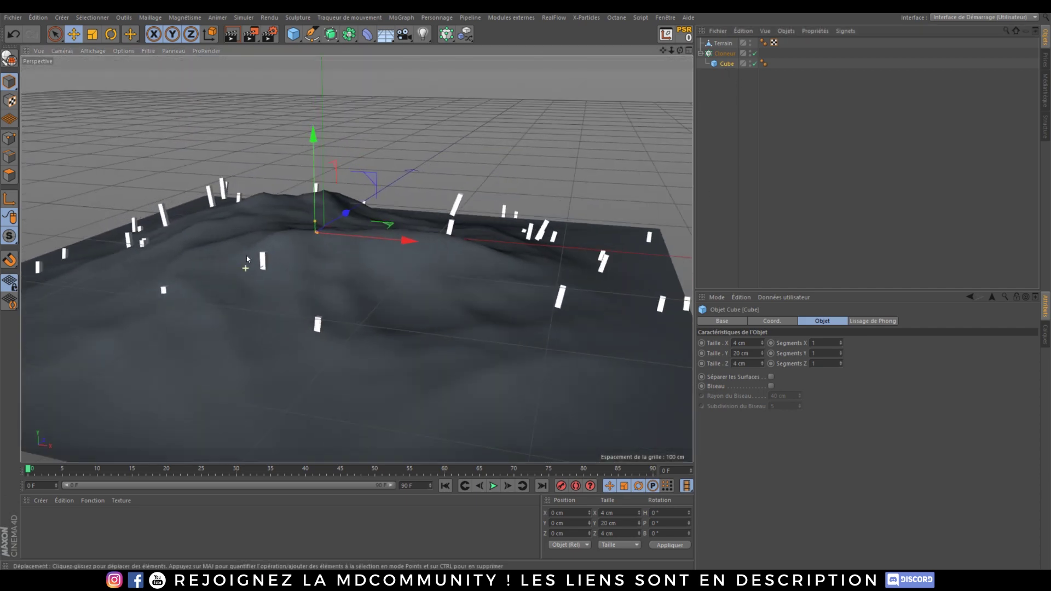
Add a Randomisation effector to the Cloneur and display the effector's parameters.
{"action": "left_click", "coordinate": [729, 54]}
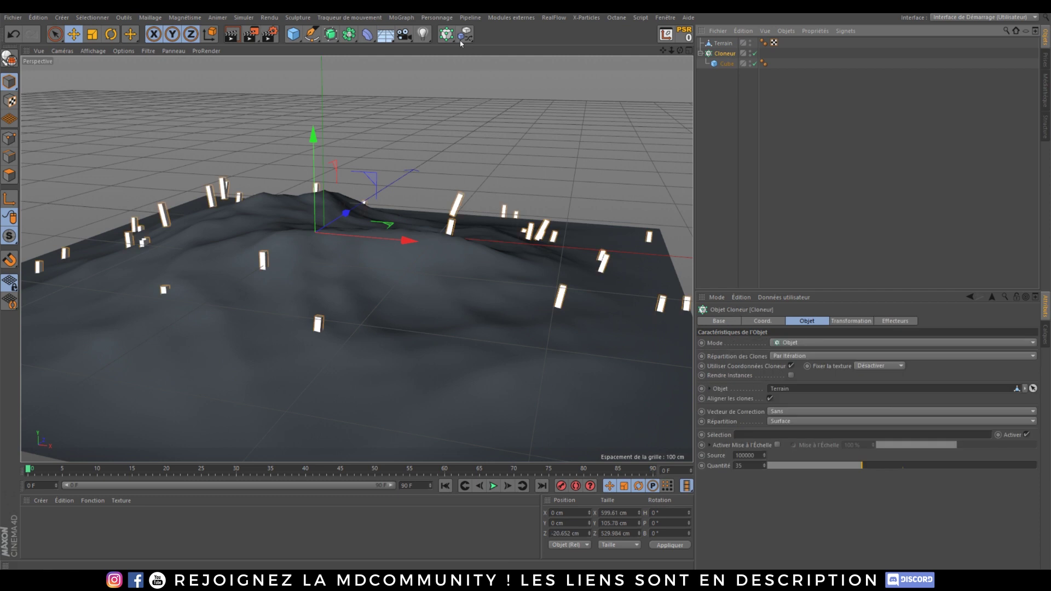
{"action": "left_click", "coordinate": [469, 33]}
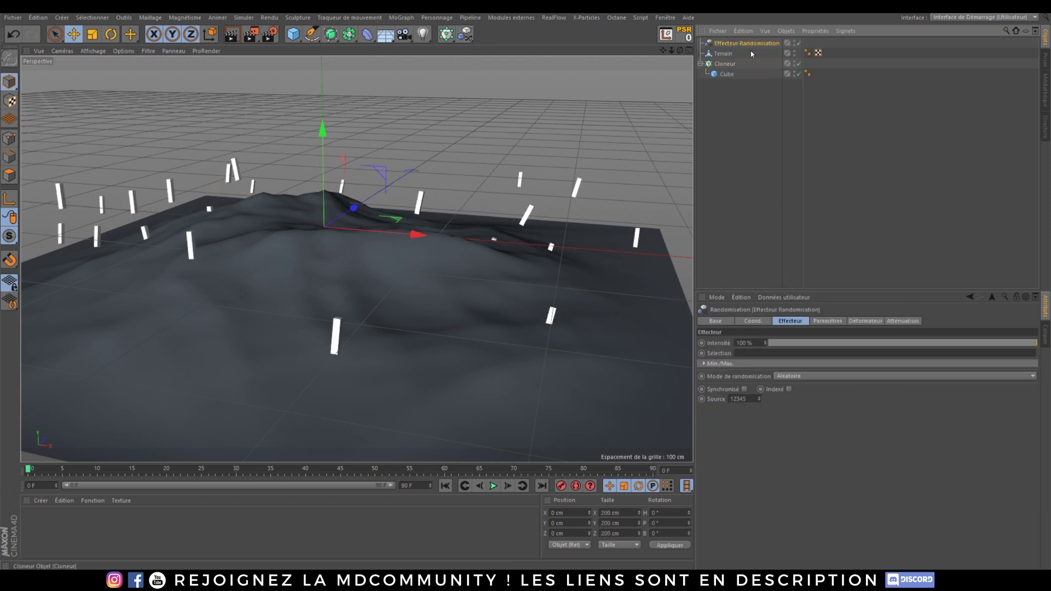
{"action": "left_click", "coordinate": [827, 321]}
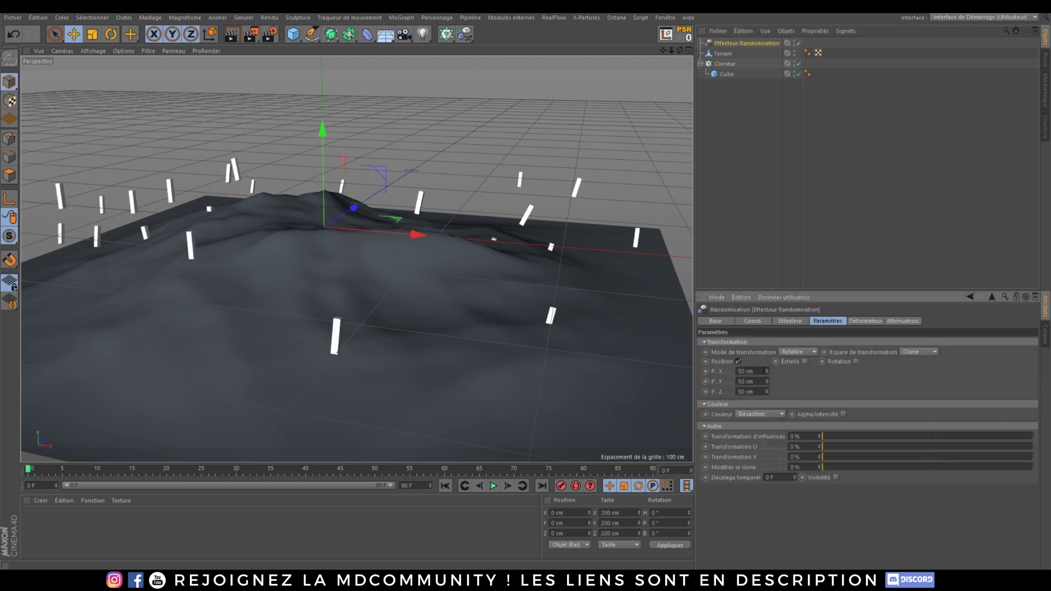
Disable the effector's Position, enable Échelle with Échelle Uniforme and Échelle Absolue, and increase the scale variation.
{"action": "left_click", "coordinate": [738, 362]}
{"action": "left_click", "coordinate": [785, 361]}
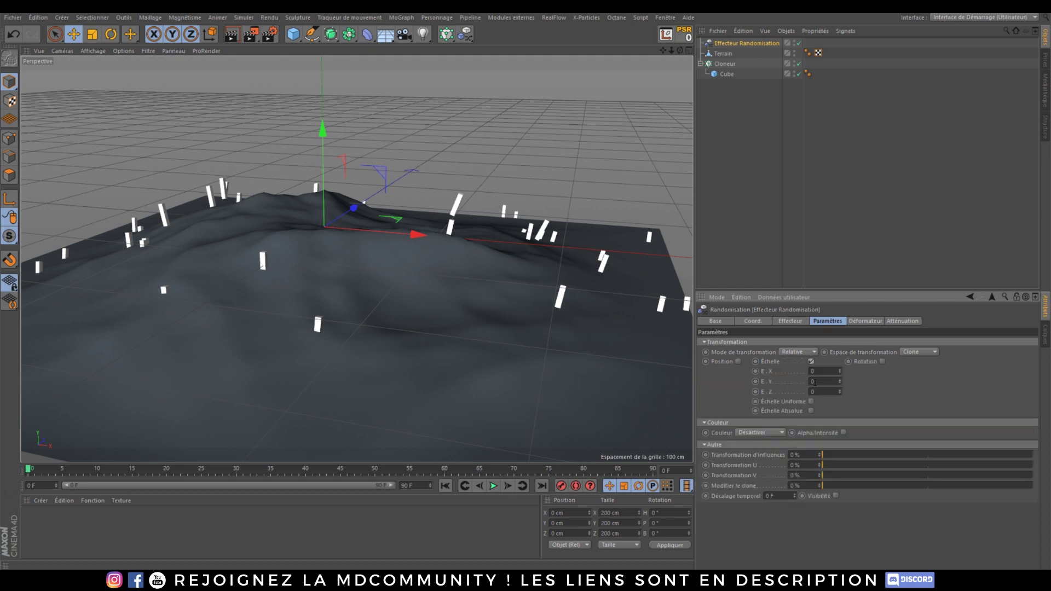
{"action": "left_click", "coordinate": [812, 402]}
{"action": "left_click", "coordinate": [811, 391]}
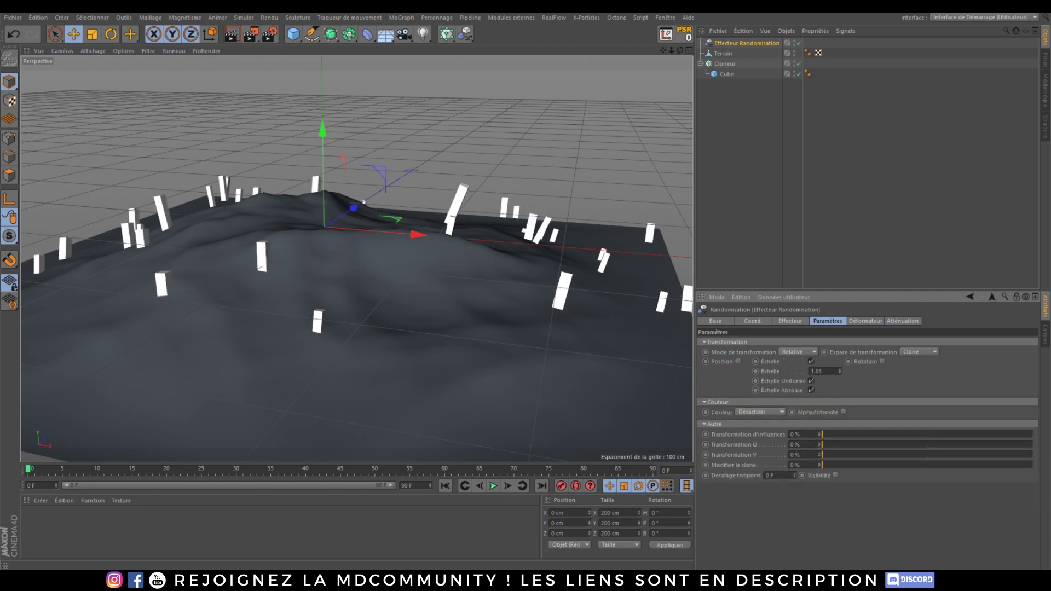
{"action": "left_click_drag", "start_coordinate": [840, 371], "coordinate": [840, 278]}
Raise the Cloneur's Quantité to 1000 clones and view the dense result on the terrain.
{"action": "left_click", "coordinate": [726, 66]}
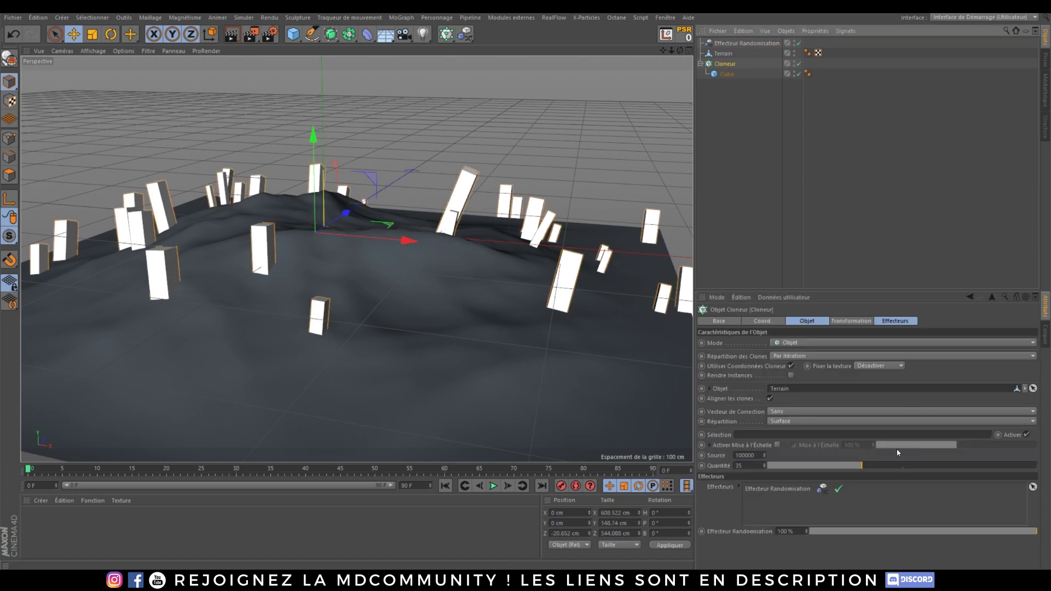
{"action": "left_click_drag", "start_coordinate": [868, 464], "coordinate": [1038, 467]}
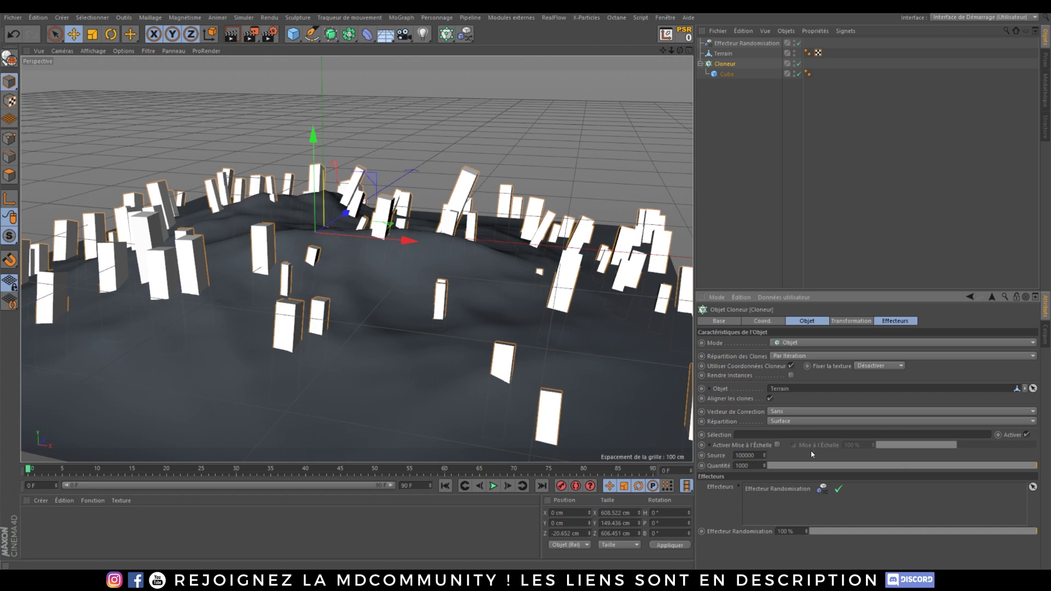
{"action": "key", "text": "Return"}
{"action": "mouse_move", "coordinate": [331, 242]}
{"action": "left_mouse_down", "text": "alt"}
{"action": "mouse_move", "coordinate": [362, 219]}
{"action": "mouse_move", "coordinate": [362, 246]}
{"action": "mouse_move", "coordinate": [328, 241]}
{"action": "left_mouse_up", "text": "alt"}
{"action": "scroll", "coordinate": [334, 263], "scroll_direction": "up", "scroll_amount": 3}
{"action": "left_click_drag", "start_coordinate": [341, 304], "coordinate": [343, 276], "text": "alt"}
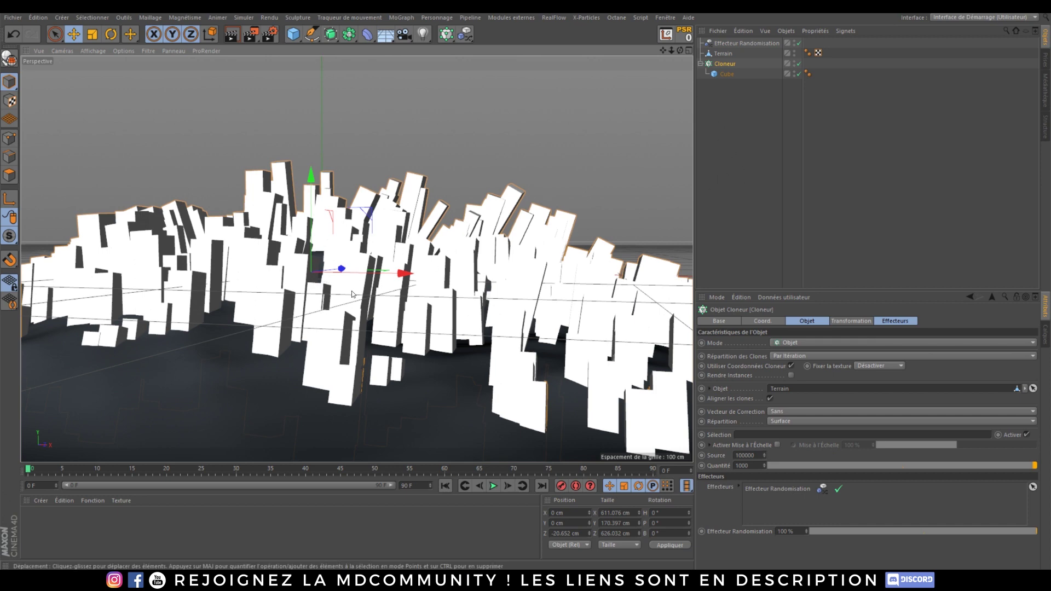
{"action": "left_click_drag", "start_coordinate": [352, 291], "coordinate": [331, 361], "text": "alt"}
Delete the Terrain and set the cloned Cube's Y size to 4 cm.
{"action": "left_click", "coordinate": [722, 53]}
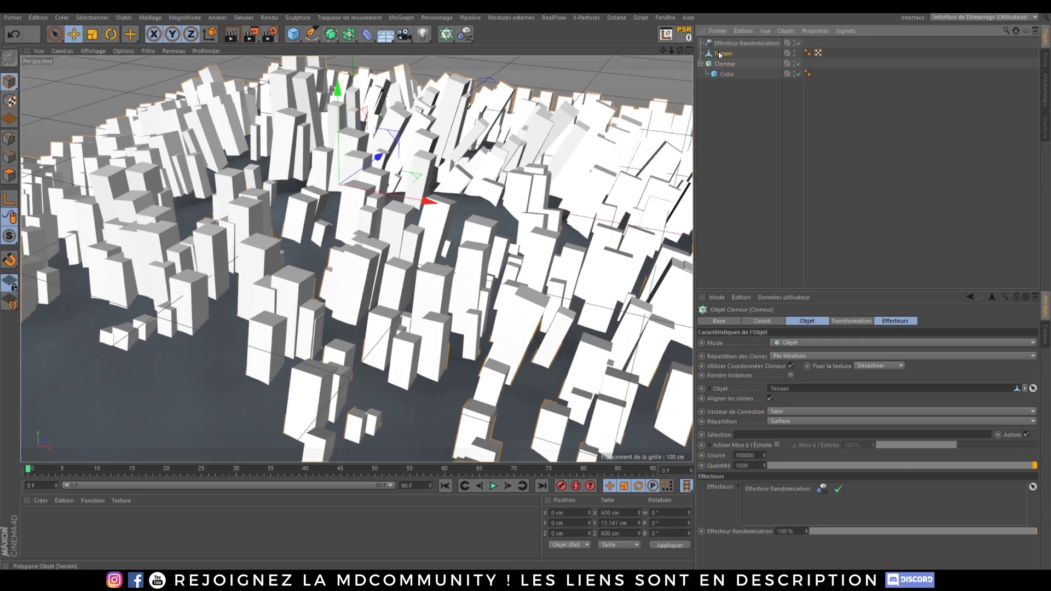
{"action": "key", "text": "Delete"}
{"action": "left_click", "coordinate": [729, 63]}
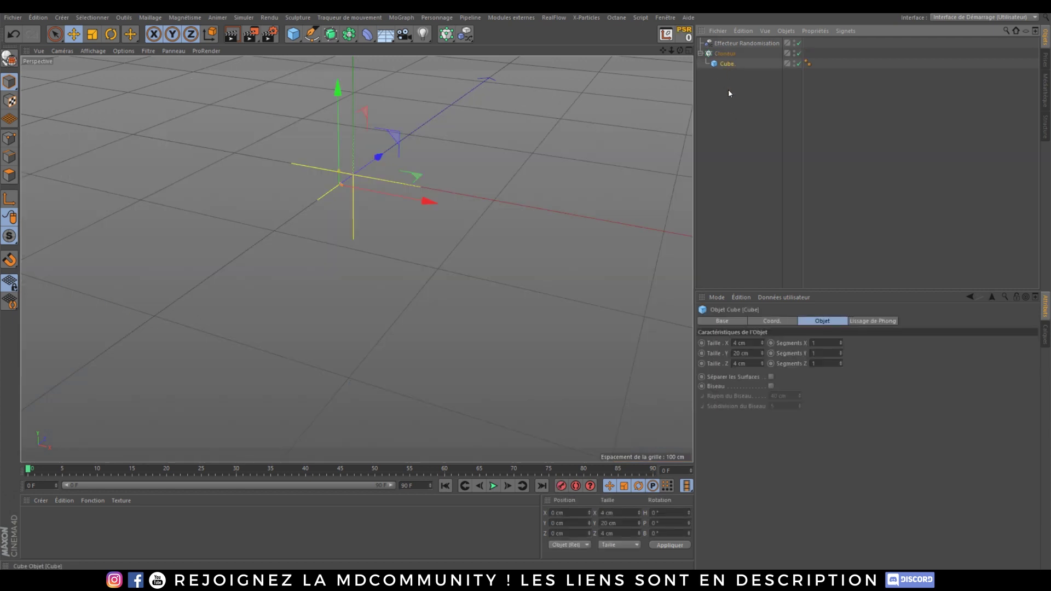
{"action": "double_click", "coordinate": [742, 353]}
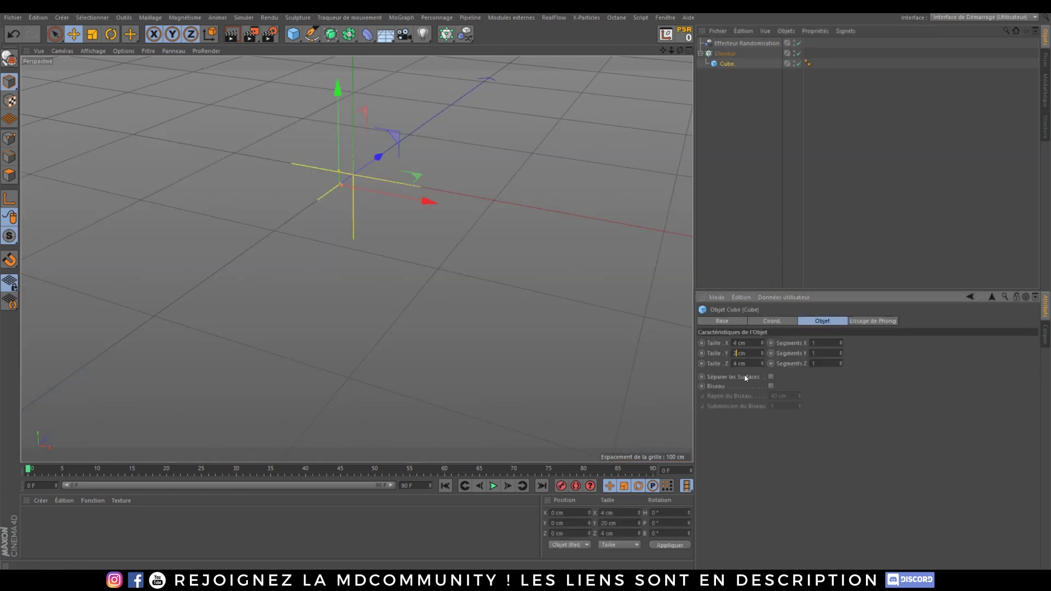
{"action": "type", "text": "4"}
{"action": "key", "text": "Return"}
Add a Sphère primitive to the scene and hide it in the viewport.
{"action": "middle_click_drag", "start_coordinate": [445, 178], "coordinate": [440, 236], "text": "alt"}
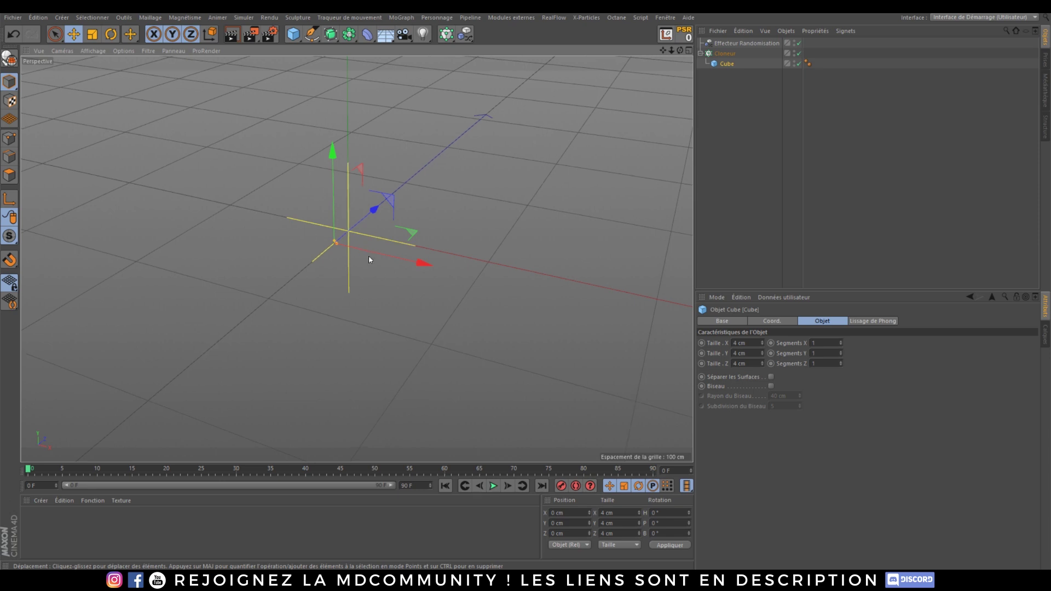
{"action": "scroll", "coordinate": [369, 258], "scroll_direction": "down", "scroll_amount": 3}
{"action": "middle_click_drag", "start_coordinate": [371, 201], "coordinate": [343, 298], "text": "alt"}
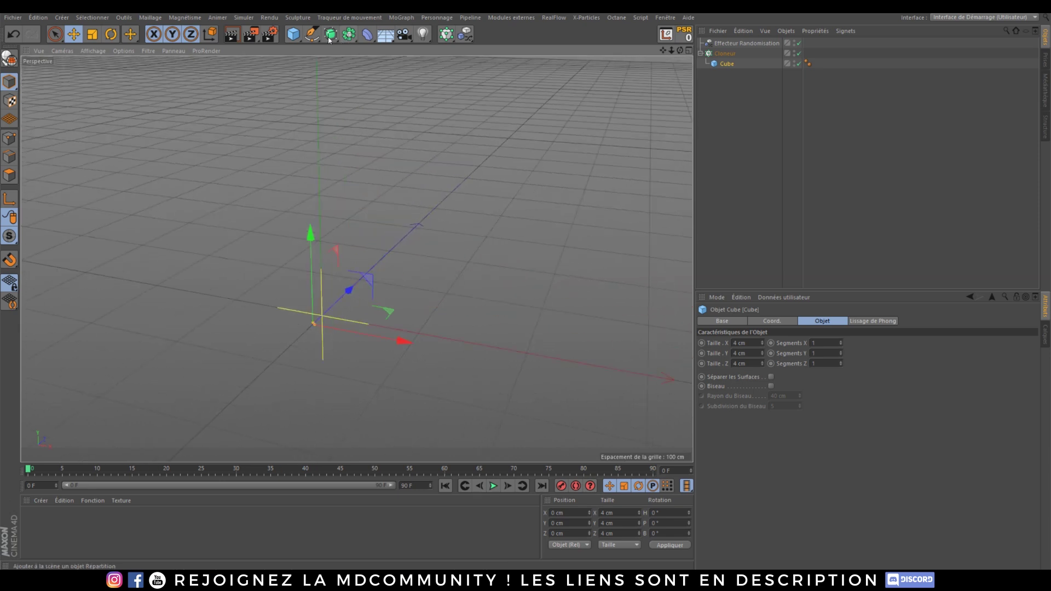
{"action": "left_click_drag", "start_coordinate": [297, 37], "coordinate": [562, 73]}
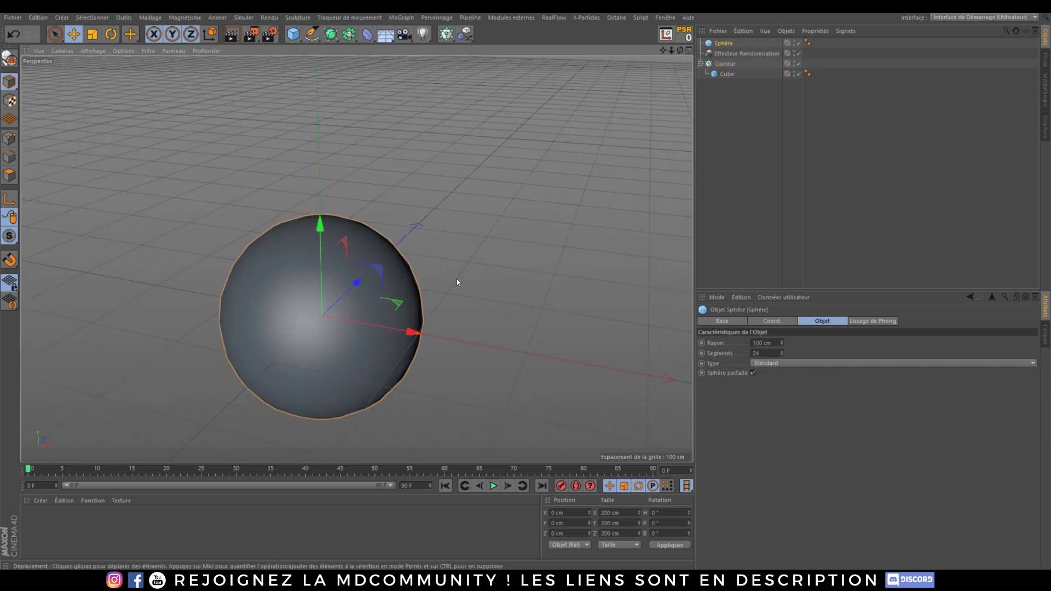
{"action": "left_click", "coordinate": [795, 42]}
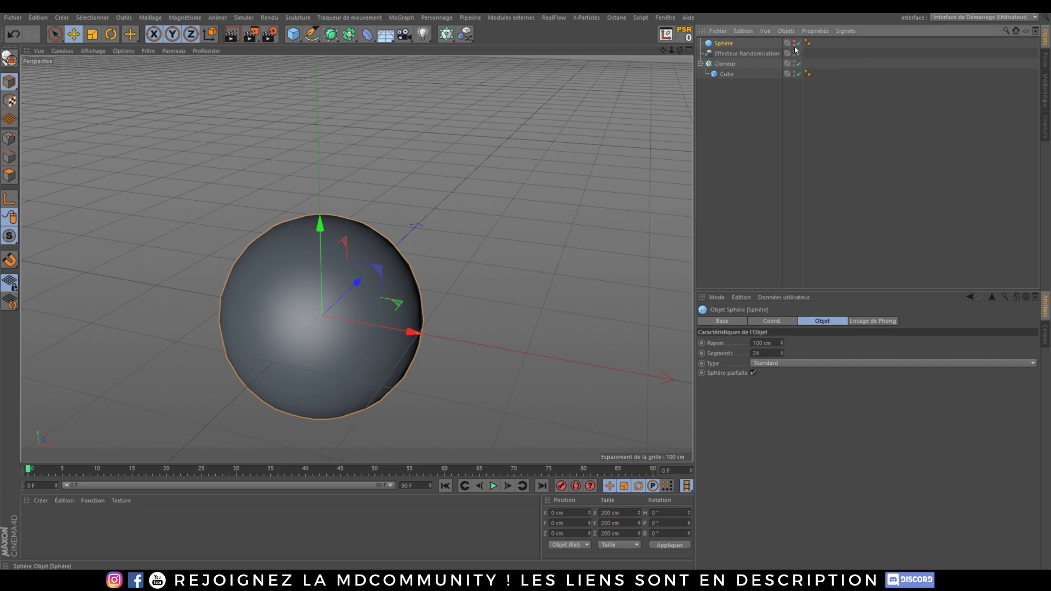
Assign the Sphère as the Cloneur's Objet so the cubes are distributed over it.
{"action": "left_click", "coordinate": [722, 65]}
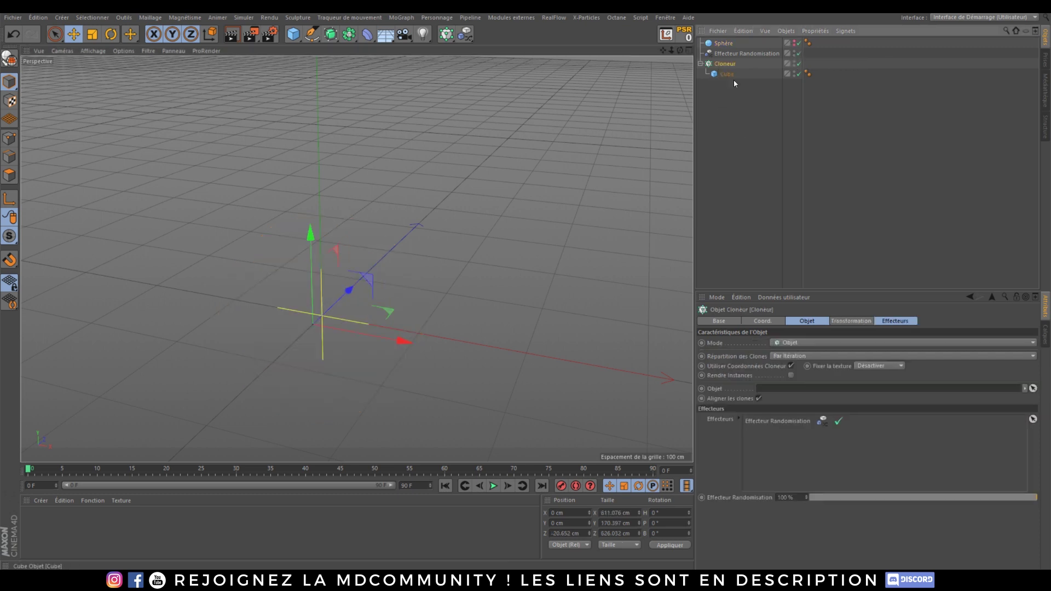
{"action": "left_click_drag", "start_coordinate": [729, 49], "coordinate": [778, 390]}
{"action": "scroll", "coordinate": [245, 344], "scroll_direction": "up", "scroll_amount": 5}
{"action": "left_click_drag", "start_coordinate": [244, 344], "coordinate": [326, 327], "text": "alt"}
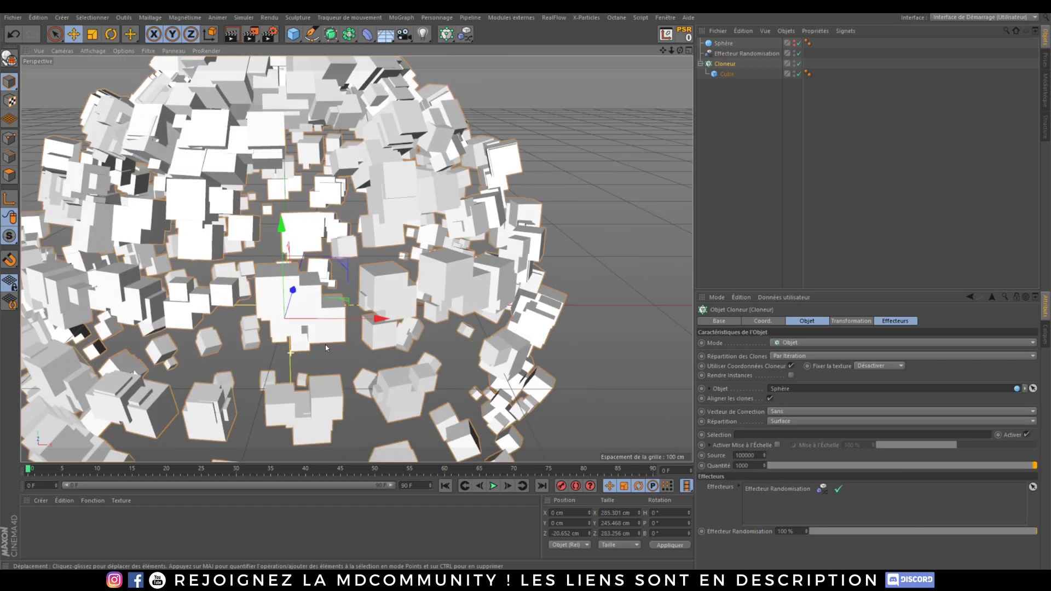
{"action": "scroll", "coordinate": [328, 326], "scroll_direction": "down", "scroll_amount": 4}
Delete the Randomisation effector and view the cloned cubes from a distance.
{"action": "left_click", "coordinate": [727, 55]}
{"action": "key", "text": "Delete"}
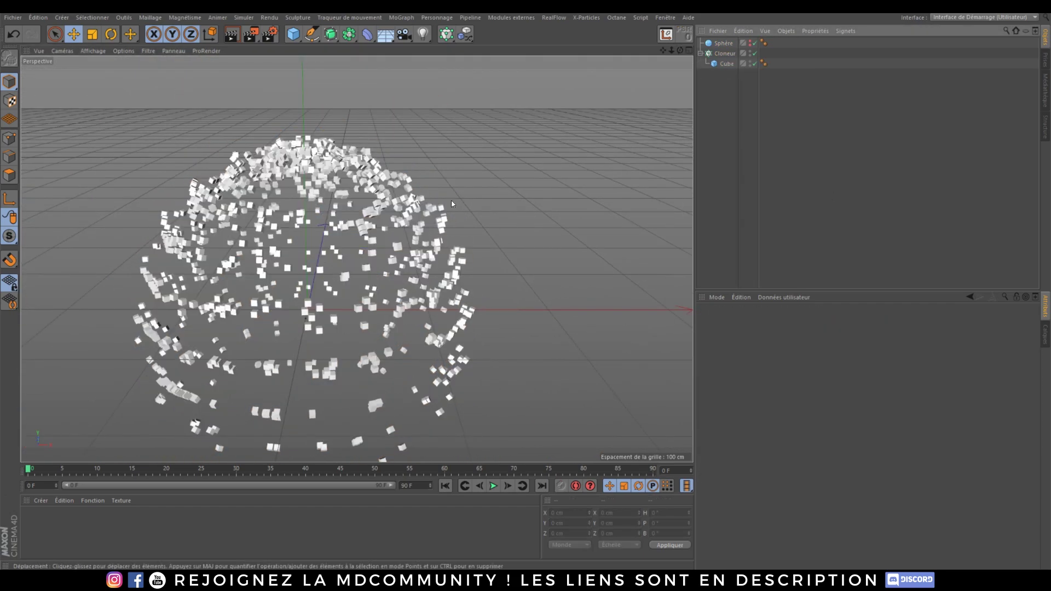
{"action": "scroll", "coordinate": [381, 281], "scroll_direction": "down", "scroll_amount": 2}
{"action": "left_click_drag", "start_coordinate": [380, 282], "coordinate": [351, 314], "text": "alt"}
{"action": "middle_click_drag", "start_coordinate": [351, 314], "coordinate": [377, 304], "text": "alt"}
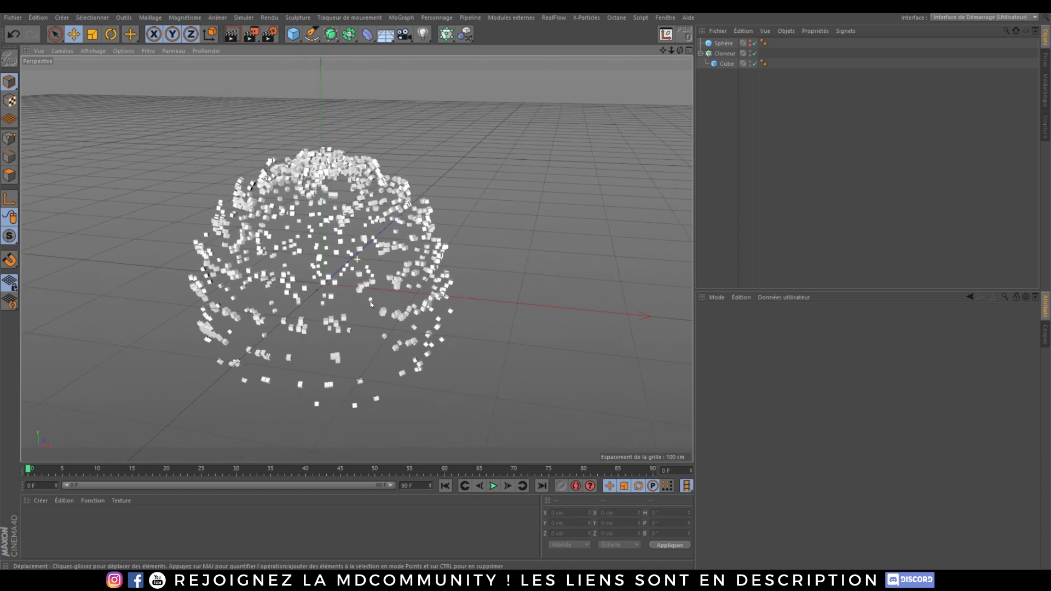
Set the Cloneur's Répartition to Volume and view the cubes from closer up.
{"action": "left_click", "coordinate": [723, 55]}
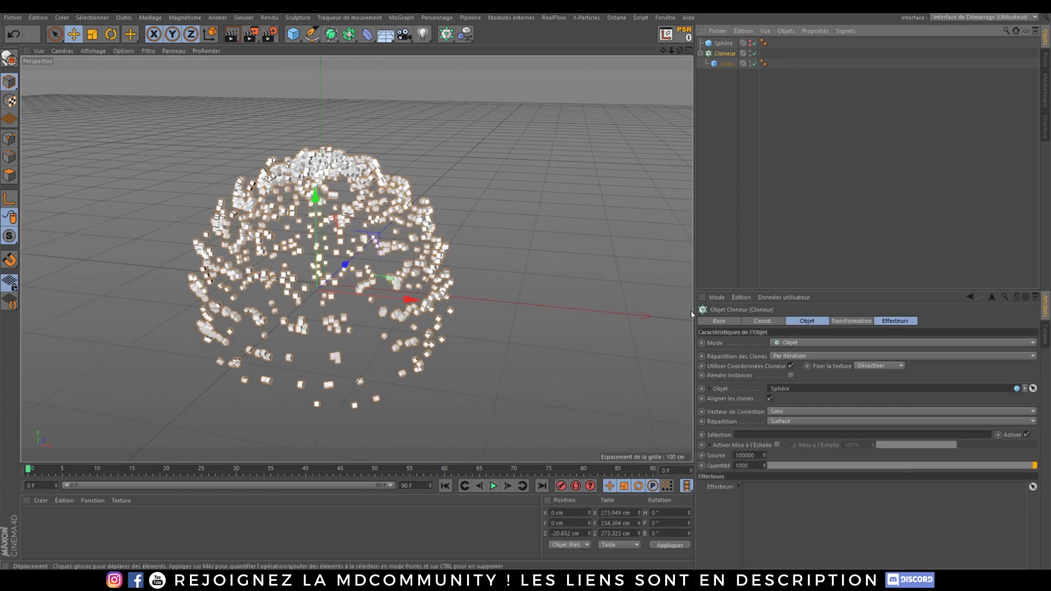
{"action": "left_click", "coordinate": [785, 421]}
{"action": "left_click", "coordinate": [784, 474]}
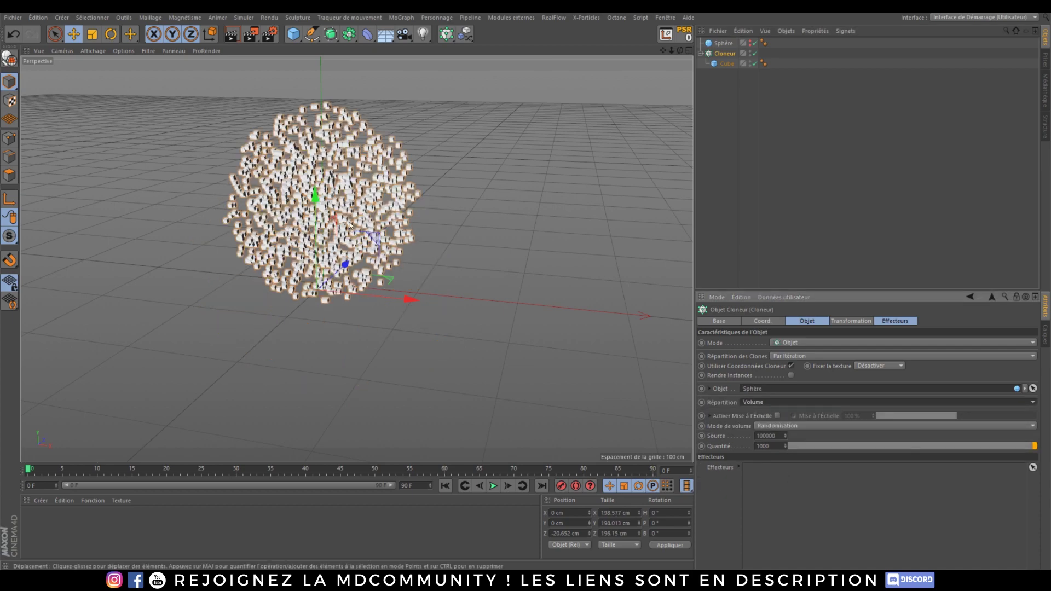
{"action": "right_click_drag", "start_coordinate": [349, 226], "coordinate": [436, 239], "text": "alt"}
{"action": "middle_click_drag", "start_coordinate": [300, 134], "coordinate": [335, 203], "text": "alt"}
{"action": "left_click_drag", "start_coordinate": [335, 204], "coordinate": [375, 191], "text": "alt"}
Reset the Cloneur's Transformation by setting R.P to 0° and P.Y to 0 cm.
{"action": "left_click", "coordinate": [857, 324]}
{"action": "left_click_drag", "start_coordinate": [866, 366], "coordinate": [826, 372]}
{"action": "type", "text": "0"}
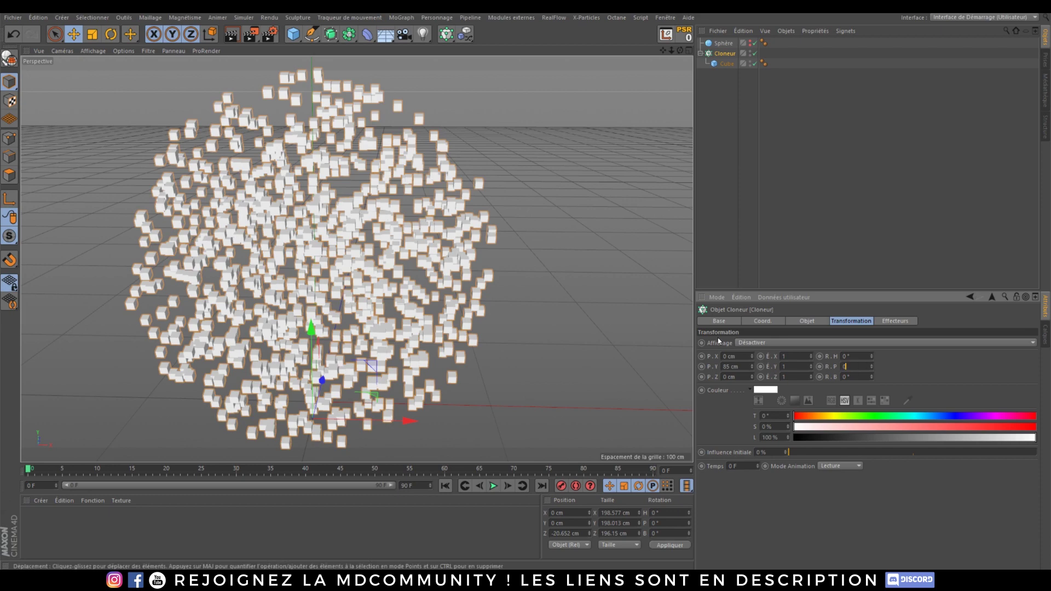
{"action": "key", "text": "Return"}
{"action": "left_click_drag", "start_coordinate": [745, 368], "coordinate": [719, 363]}
{"action": "type", "text": "0"}
{"action": "key", "text": "Return"}
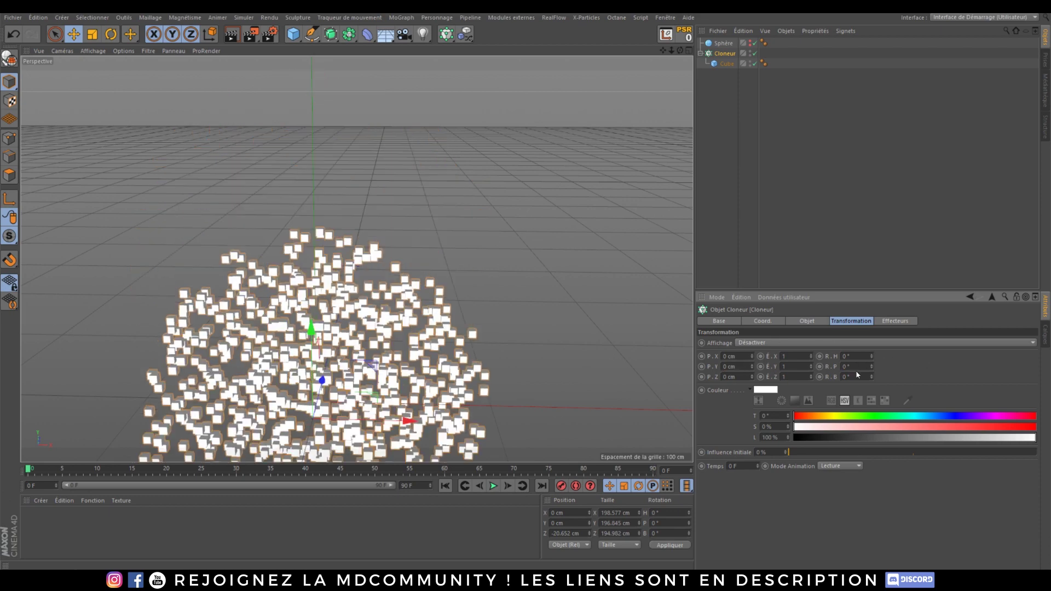
{"action": "right_click_drag", "start_coordinate": [390, 331], "coordinate": [376, 383], "text": "alt"}
{"action": "middle_click_drag", "start_coordinate": [375, 382], "coordinate": [382, 268], "text": "alt"}
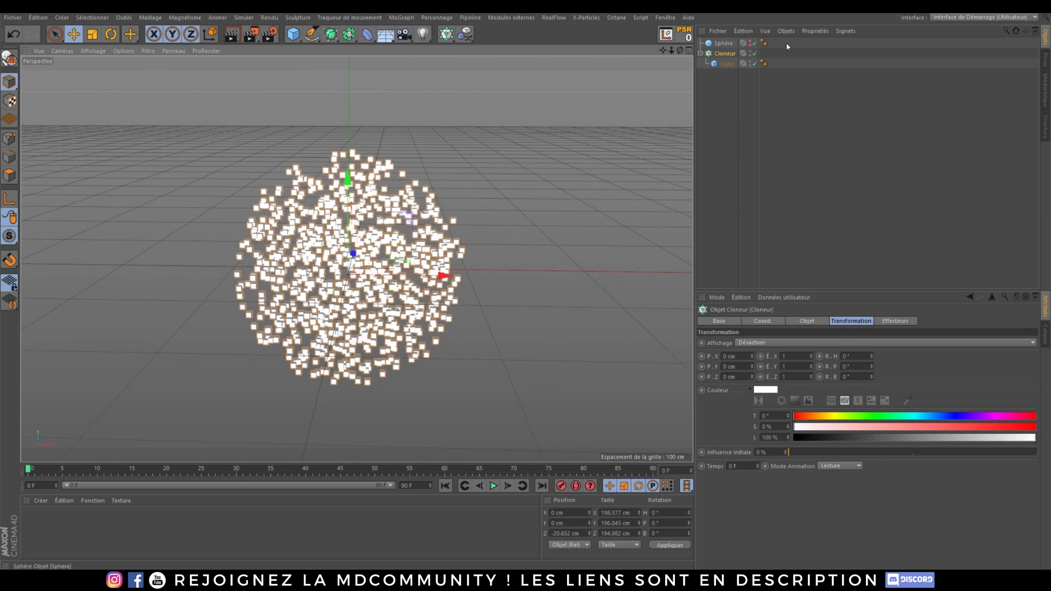
Show the Sphère in the viewport again and enable its Rayons X display to reveal the clones inside.
{"action": "left_click", "coordinate": [750, 41]}
{"action": "left_click", "coordinate": [724, 43]}
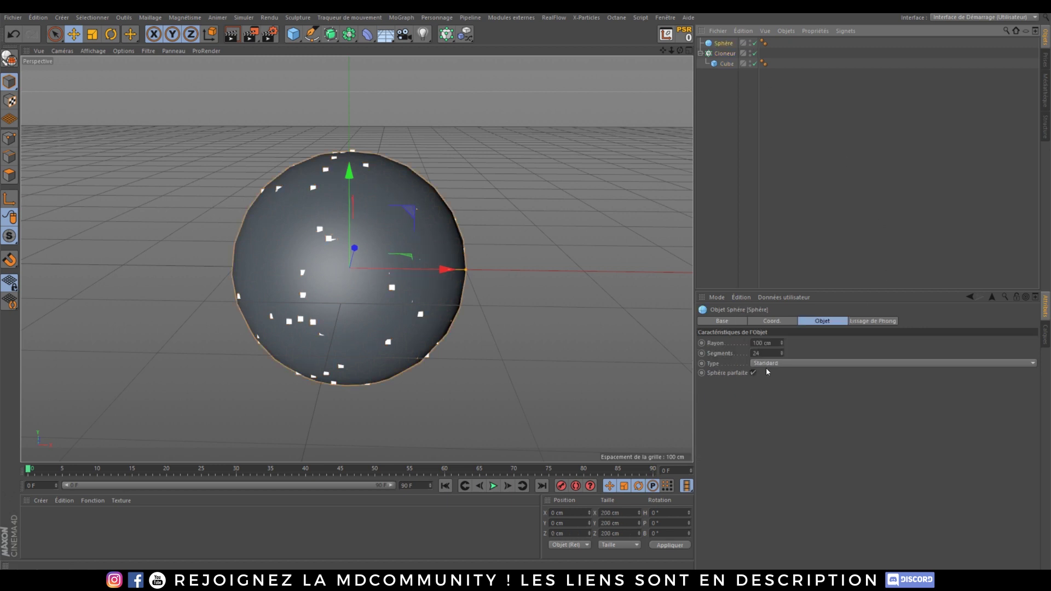
{"action": "left_click", "coordinate": [742, 322]}
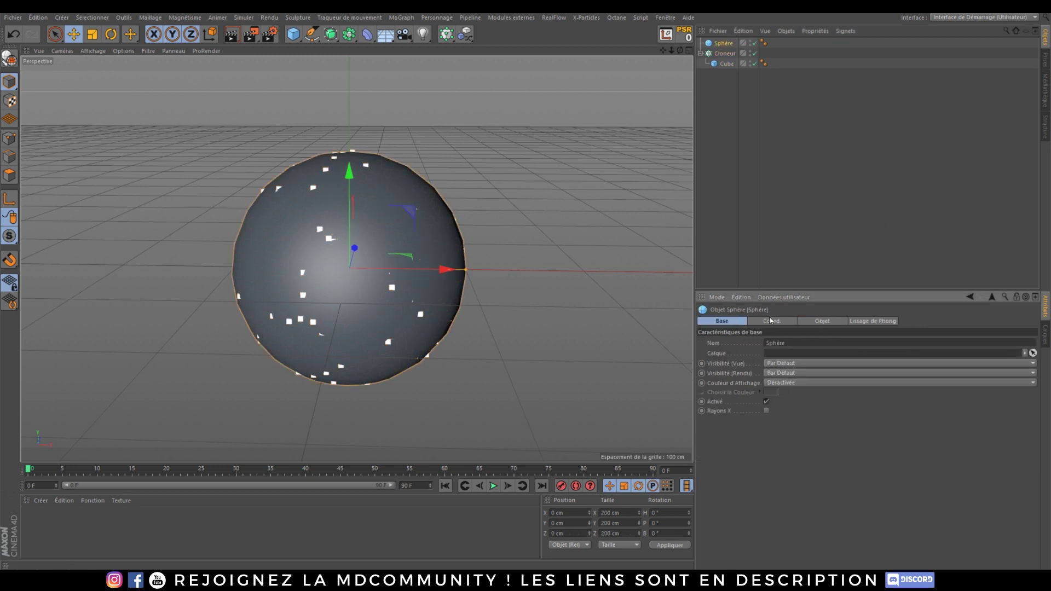
{"action": "left_click", "coordinate": [766, 411]}
{"action": "left_click", "coordinate": [735, 179]}
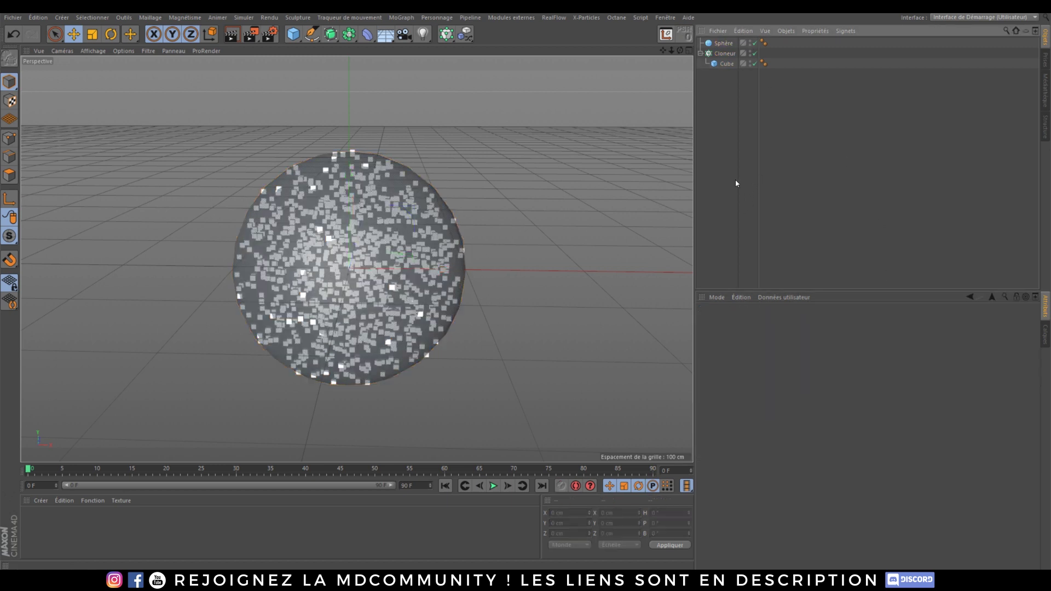
{"action": "left_click_drag", "start_coordinate": [398, 268], "coordinate": [346, 260], "text": "alt"}
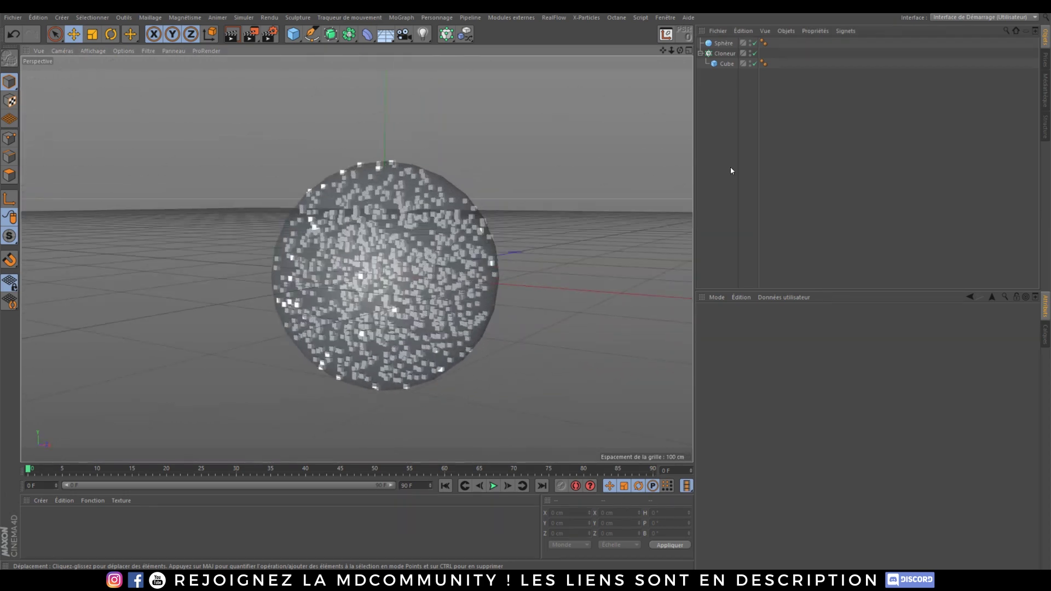
Switch the Cloneur's Répartition to Surface to compare the clone placement, and return it to Volume.
{"action": "left_click", "coordinate": [722, 53]}
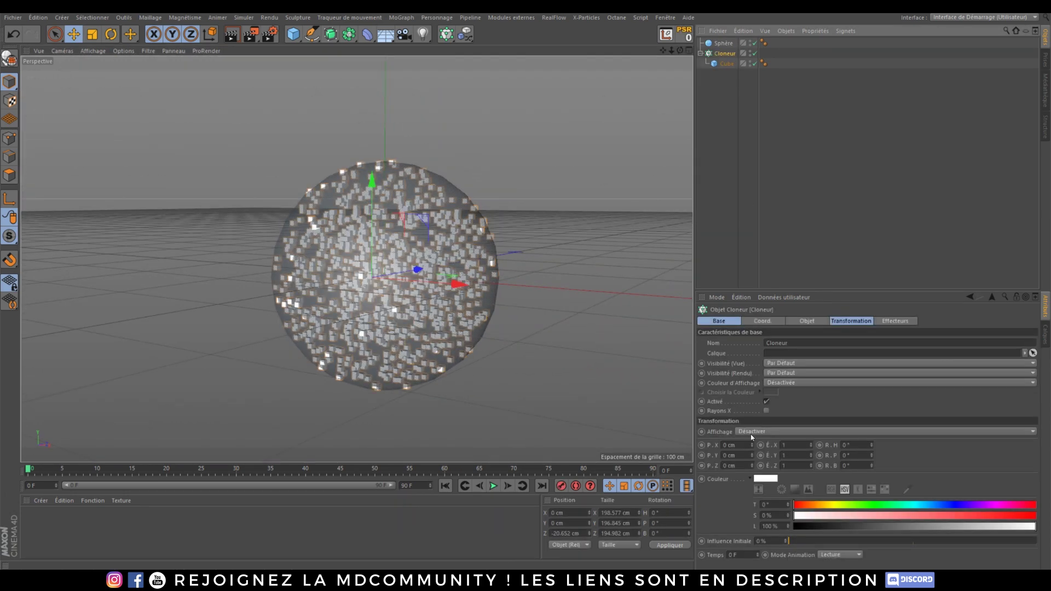
{"action": "left_click", "coordinate": [804, 321]}
{"action": "left_click", "coordinate": [761, 402]}
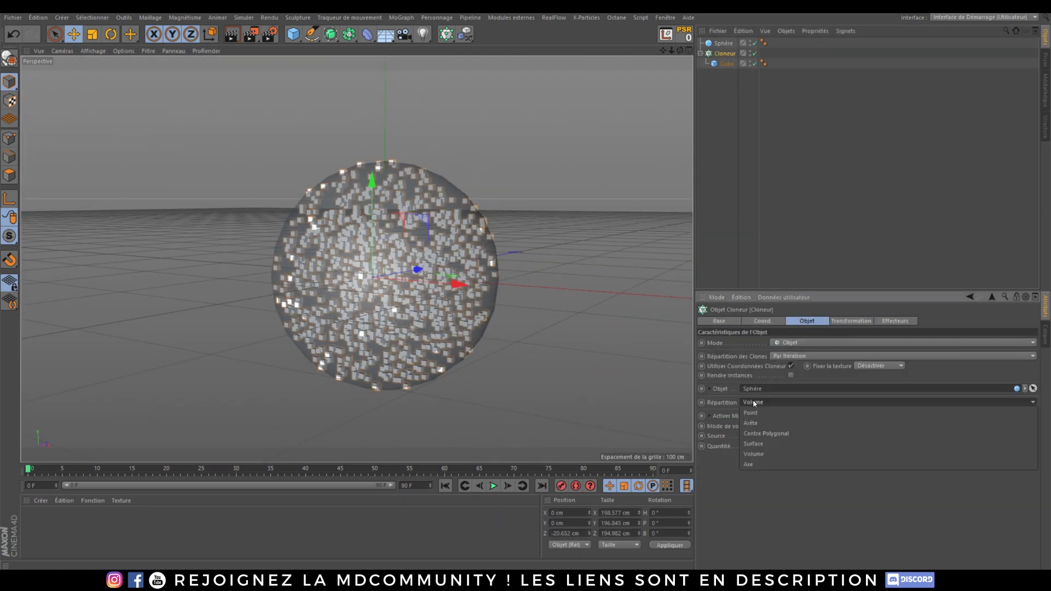
{"action": "left_click", "coordinate": [755, 442]}
{"action": "left_click_drag", "start_coordinate": [560, 376], "coordinate": [472, 341], "text": "alt"}
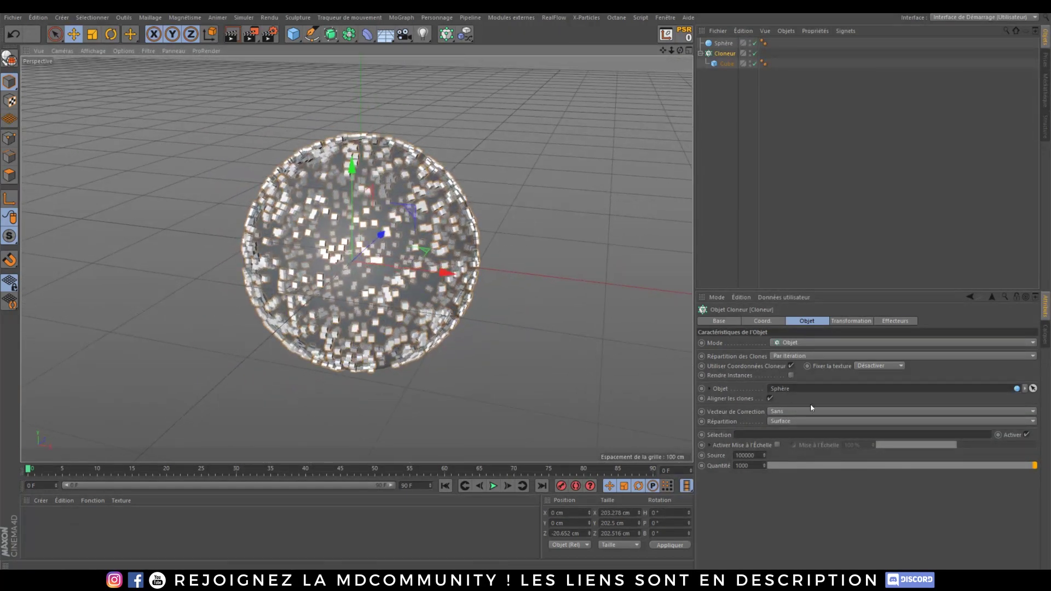
{"action": "left_click", "coordinate": [784, 420]}
{"action": "left_click", "coordinate": [783, 473]}
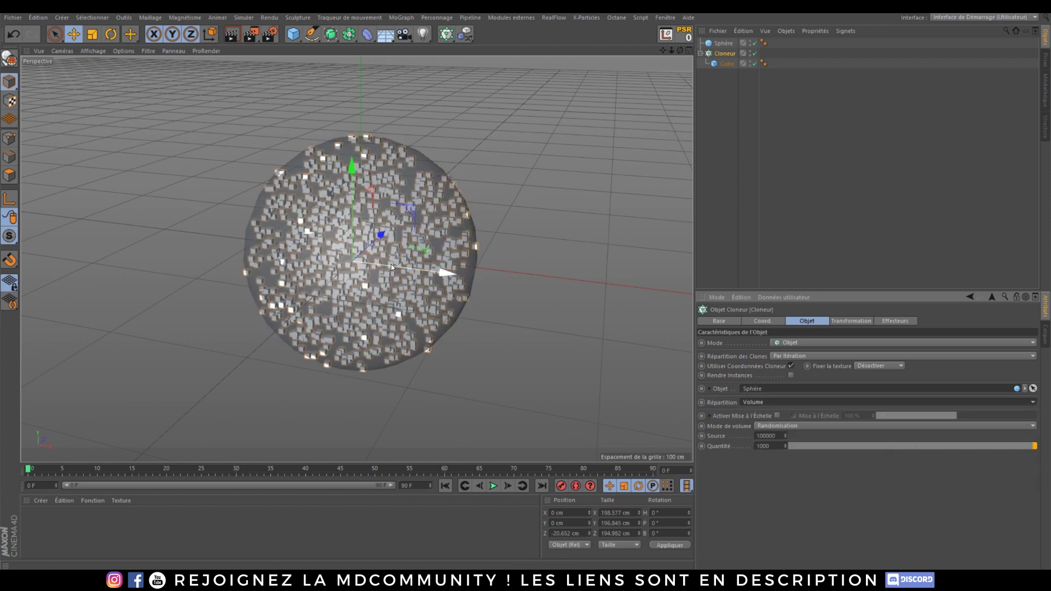
{"action": "left_click_drag", "start_coordinate": [391, 264], "coordinate": [375, 283], "text": "alt"}
Set the Cloneur's Quantité to 2500 clones.
{"action": "left_click", "coordinate": [773, 448]}
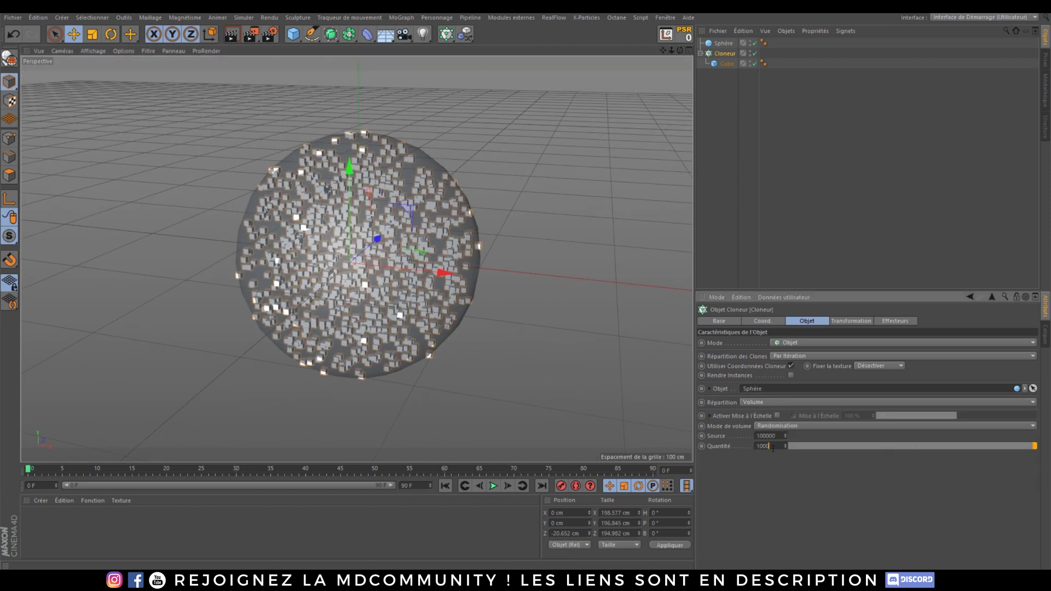
{"action": "left_click_drag", "start_coordinate": [774, 449], "coordinate": [751, 450]}
{"action": "type", "text": "2500"}
{"action": "key", "text": "Return"}
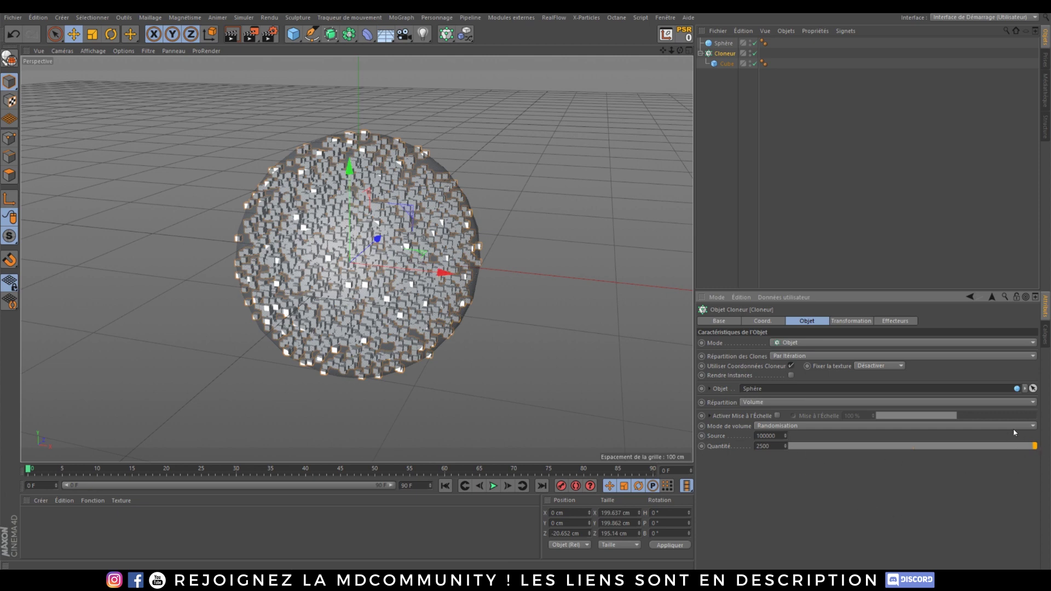
{"action": "mouse_move", "coordinate": [331, 259]}
{"action": "left_mouse_down", "text": "alt"}
{"action": "mouse_move", "coordinate": [350, 247]}
{"action": "mouse_move", "coordinate": [337, 225]}
{"action": "mouse_move", "coordinate": [322, 256]}
{"action": "left_mouse_up", "text": "alt"}
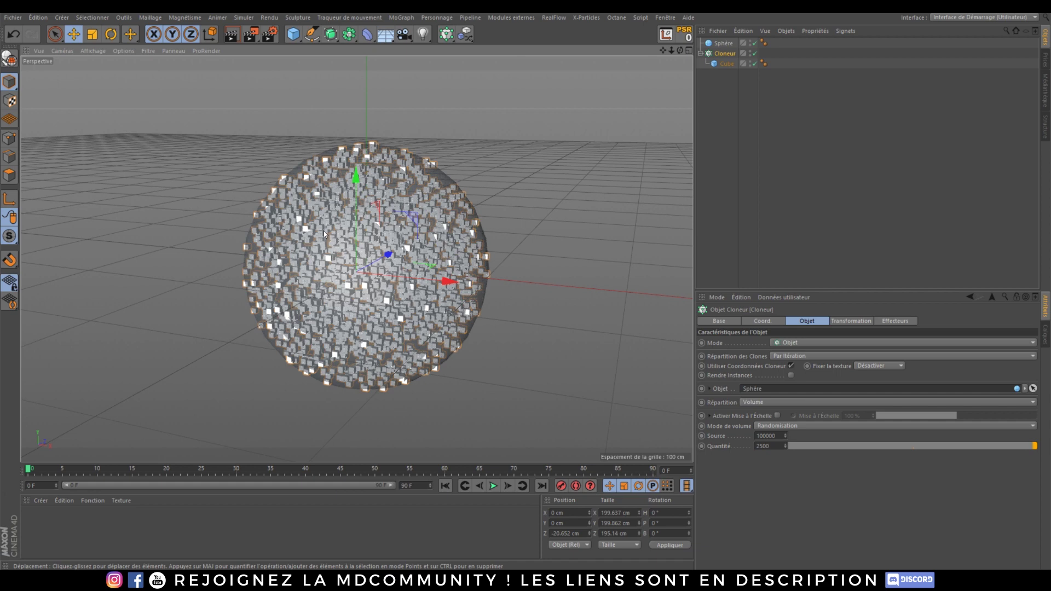
Enable Rendre Instances on the Cloneur and inspect the filled sphere.
{"action": "left_click", "coordinate": [791, 376]}
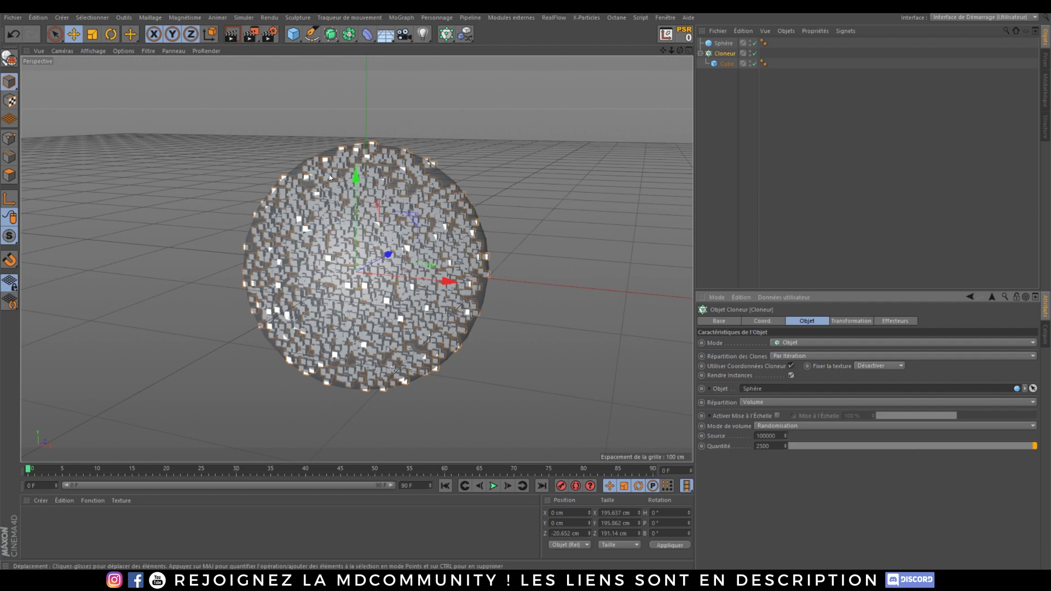
{"action": "mouse_move", "coordinate": [340, 261]}
{"action": "right_mouse_down", "text": "alt"}
{"action": "mouse_move", "coordinate": [342, 245]}
{"action": "mouse_move", "coordinate": [333, 287]}
{"action": "mouse_move", "coordinate": [336, 241]}
{"action": "right_mouse_up", "text": "alt"}
{"action": "mouse_move", "coordinate": [335, 242]}
{"action": "left_mouse_down", "text": "alt"}
{"action": "mouse_move", "coordinate": [354, 250]}
{"action": "mouse_move", "coordinate": [324, 262]}
{"action": "left_mouse_up", "text": "alt"}
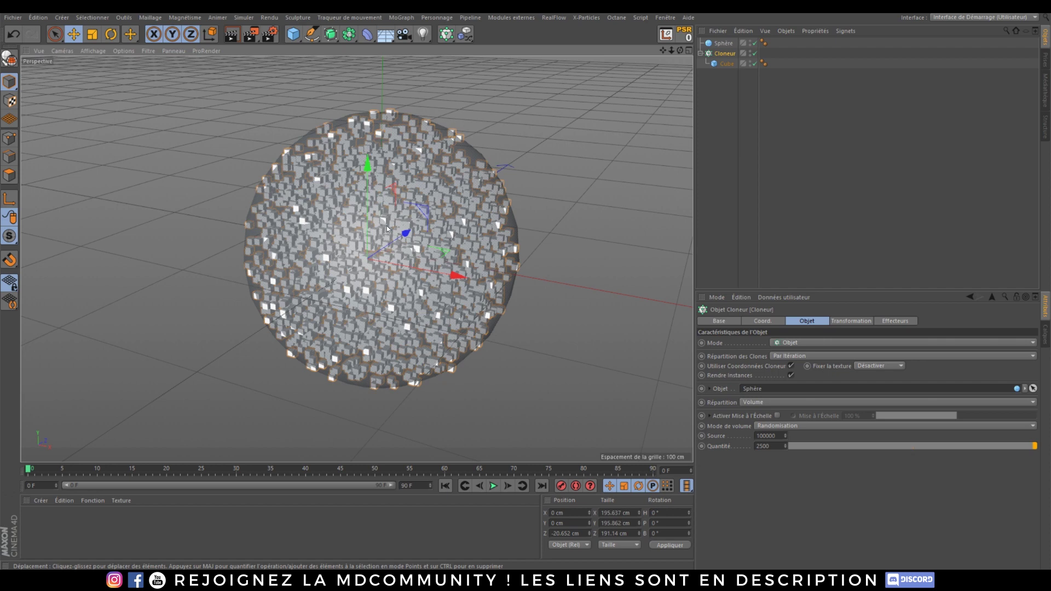
Delete the Cube and the Sphère, keeping only the Cloneur.
{"action": "left_click", "coordinate": [721, 66]}
{"action": "key", "text": "Delete"}
{"action": "left_click", "coordinate": [723, 45]}
{"action": "key", "text": "Delete"}
Set the Cloneur's Mode to Radial.
{"action": "left_click", "coordinate": [722, 45]}
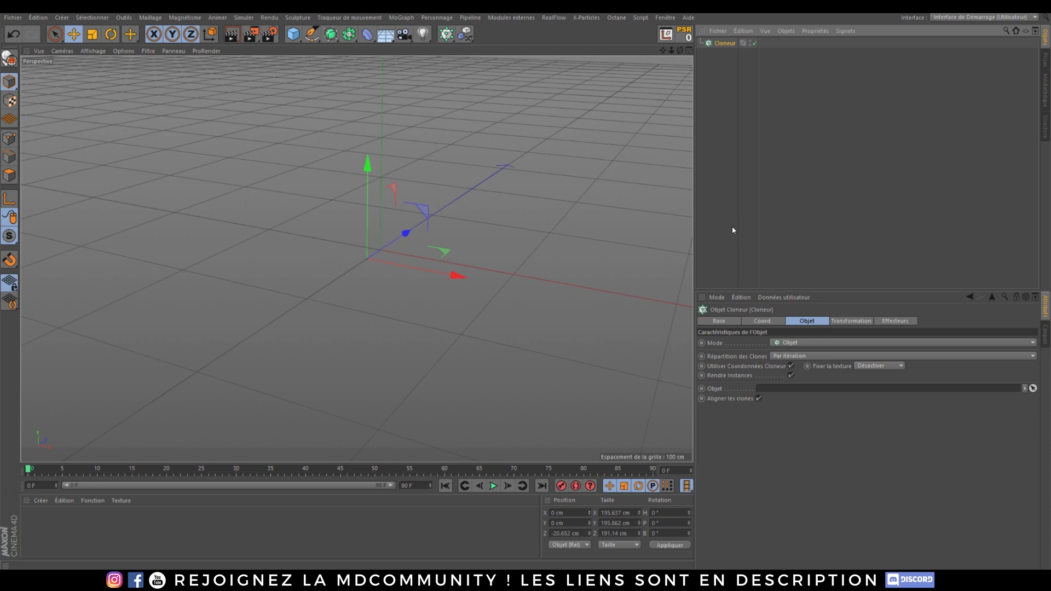
{"action": "left_click", "coordinate": [795, 341]}
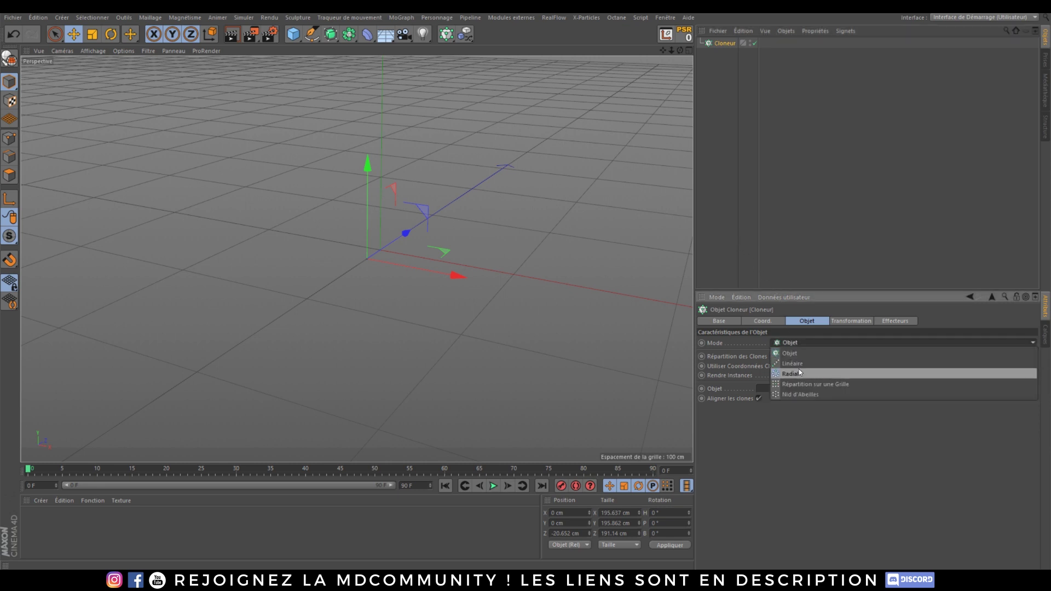
{"action": "left_click", "coordinate": [791, 374]}
Add a Sphère with a 10 cm radius and make it a child of the Cloneur.
{"action": "left_click", "coordinate": [293, 34]}
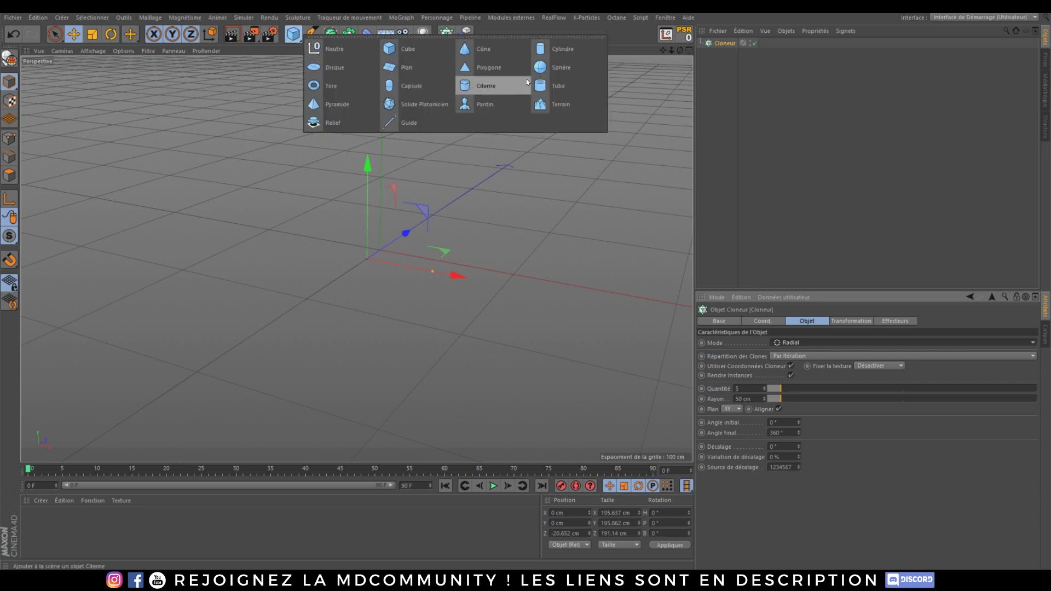
{"action": "left_click", "coordinate": [555, 67]}
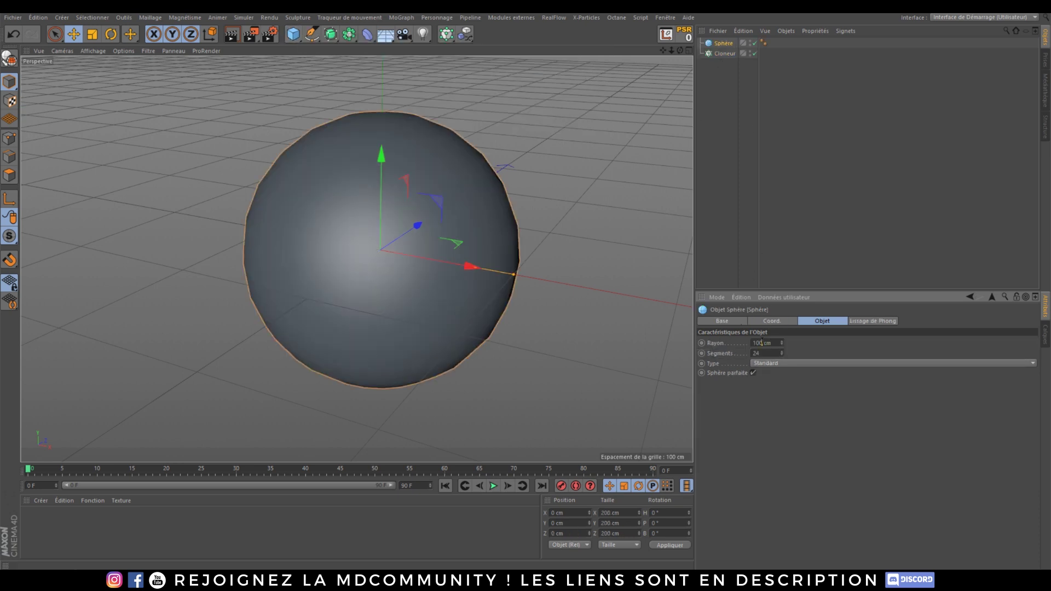
{"action": "key", "text": "BackSpace"}
{"action": "key", "text": "Return"}
{"action": "left_click_drag", "start_coordinate": [718, 44], "coordinate": [723, 54]}
{"action": "scroll", "coordinate": [334, 278], "scroll_direction": "up", "scroll_amount": 4}
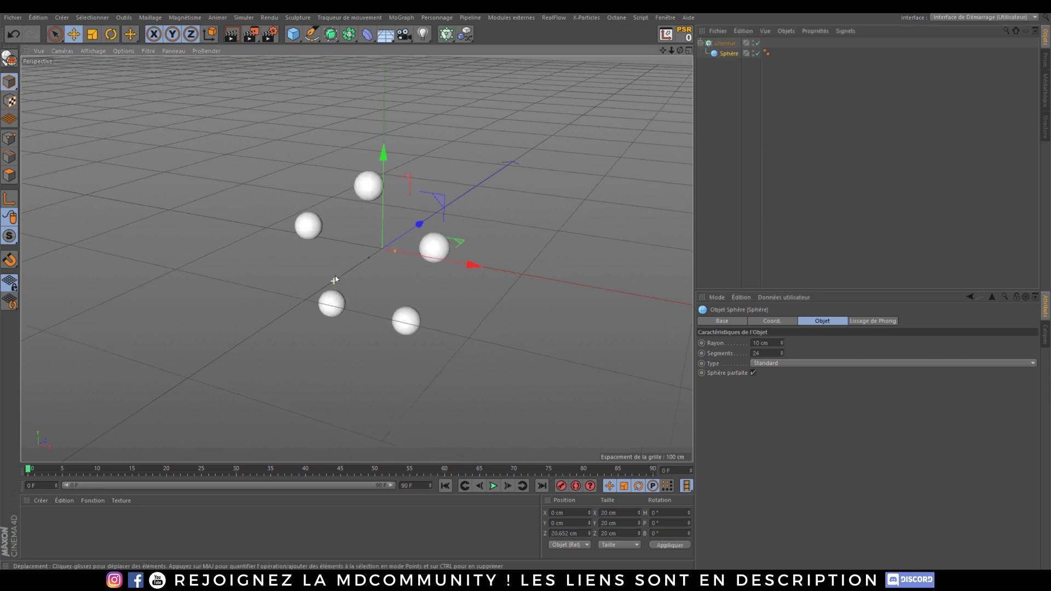
{"action": "left_click_drag", "start_coordinate": [357, 259], "coordinate": [377, 245], "text": "alt"}
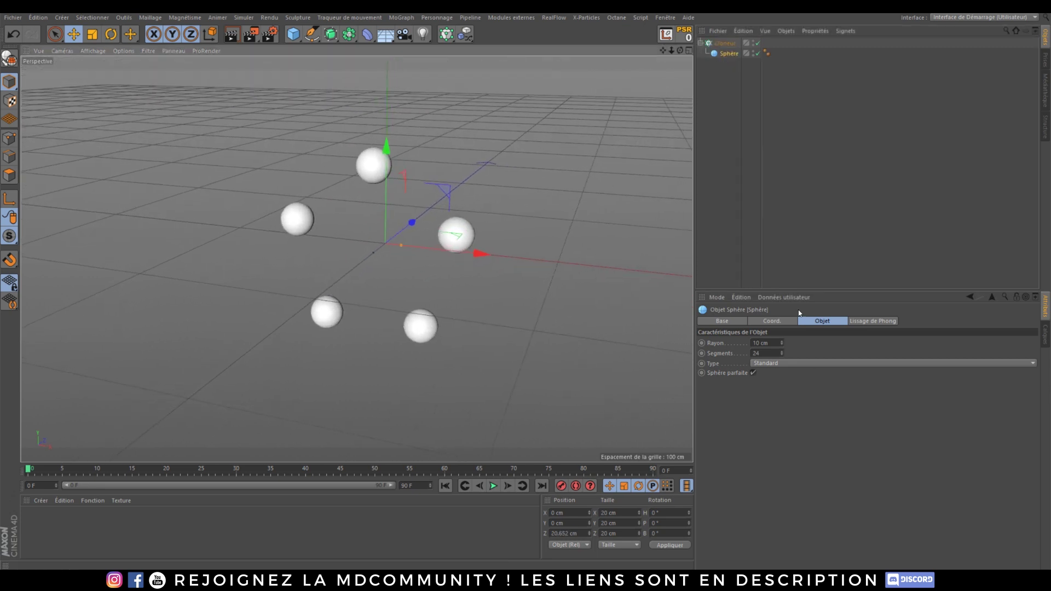
Set the Cloneur's Quantité to 13 and its Rayon to 75 cm.
{"action": "left_click", "coordinate": [726, 43]}
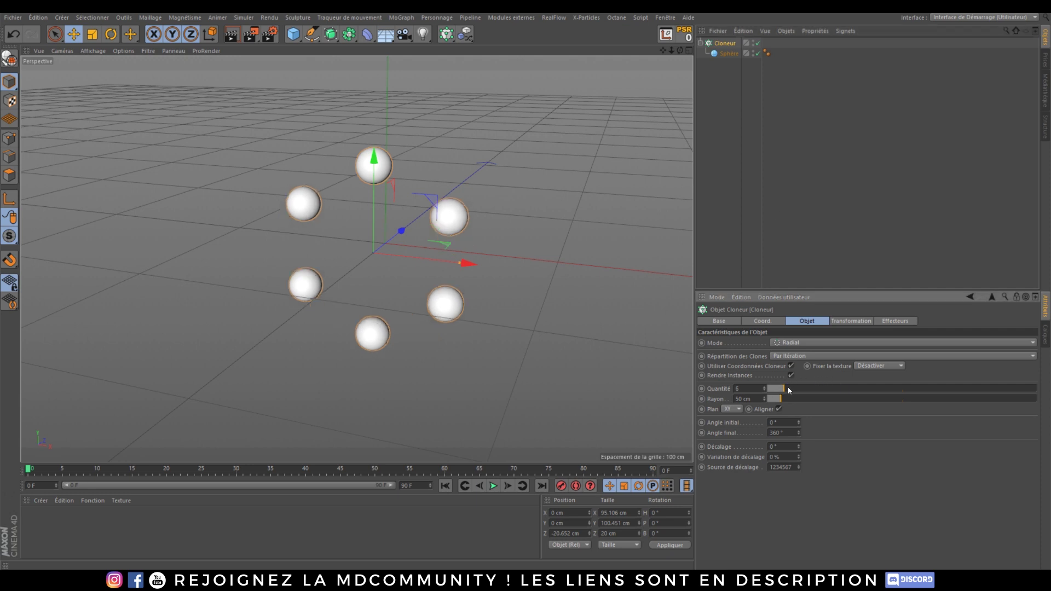
{"action": "mouse_move", "coordinate": [782, 388]}
{"action": "left_mouse_down"}
{"action": "mouse_move", "coordinate": [805, 388]}
{"action": "mouse_move", "coordinate": [804, 403]}
{"action": "mouse_move", "coordinate": [790, 401]}
{"action": "left_mouse_up"}
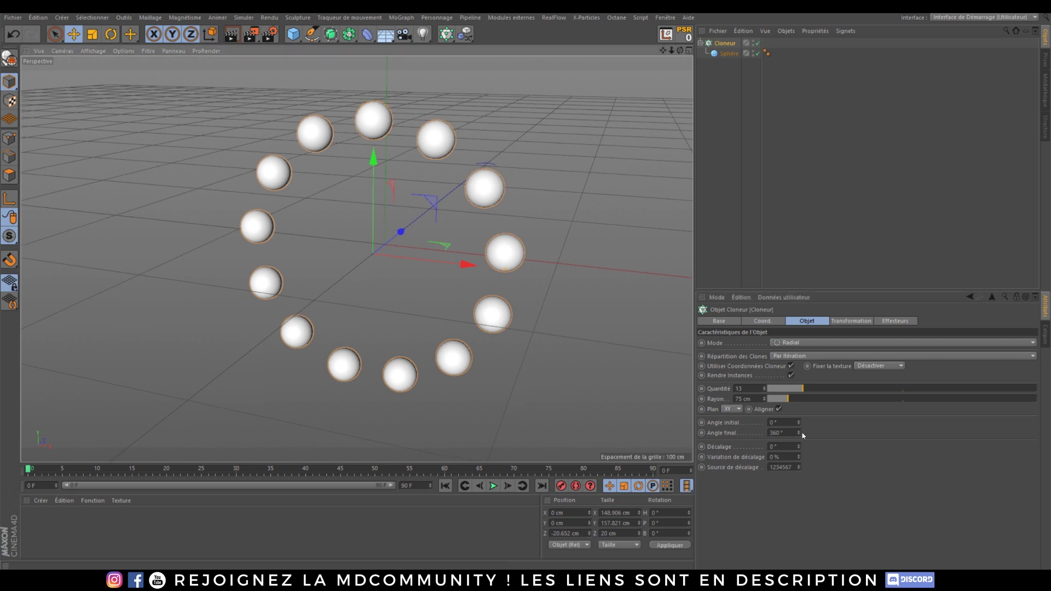
Try a different Angle initial on the radial Cloneur and undo the angle changes.
{"action": "mouse_move", "coordinate": [799, 423]}
{"action": "left_mouse_down"}
{"action": "mouse_move", "coordinate": [799, 223]}
{"action": "mouse_move", "coordinate": [798, 590]}
{"action": "left_mouse_up"}
{"action": "key", "text": "ctrl+z"}
{"action": "key", "text": "ctrl+z"}
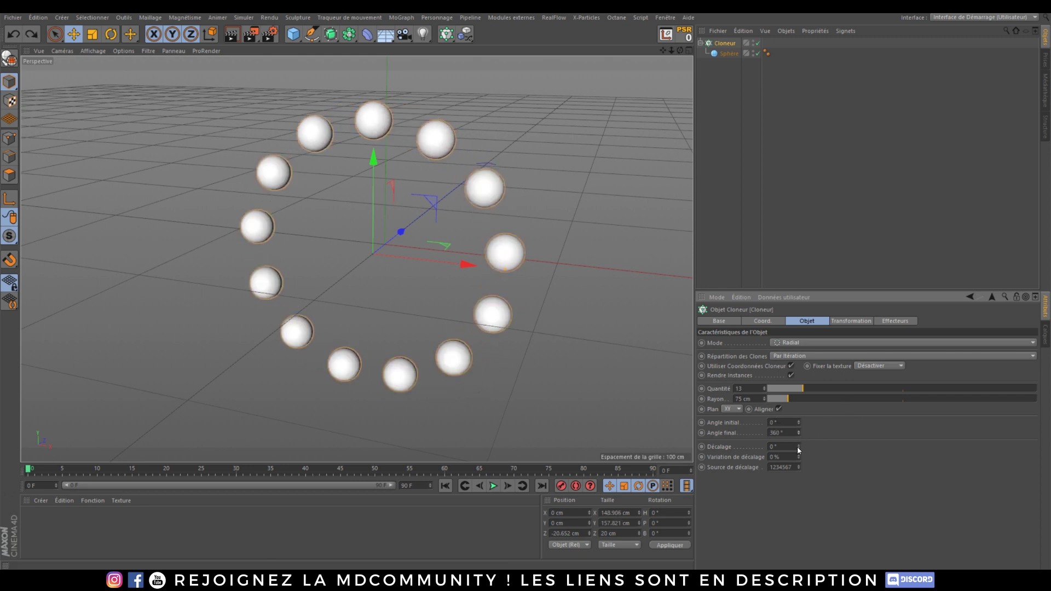
Set the Cloneur's Décalage to 328°, try a Variation de décalage of 211 %, and undo the variation.
{"action": "left_click_drag", "start_coordinate": [798, 447], "coordinate": [799, 268]}
{"action": "left_click_drag", "start_coordinate": [801, 458], "coordinate": [698, 188]}
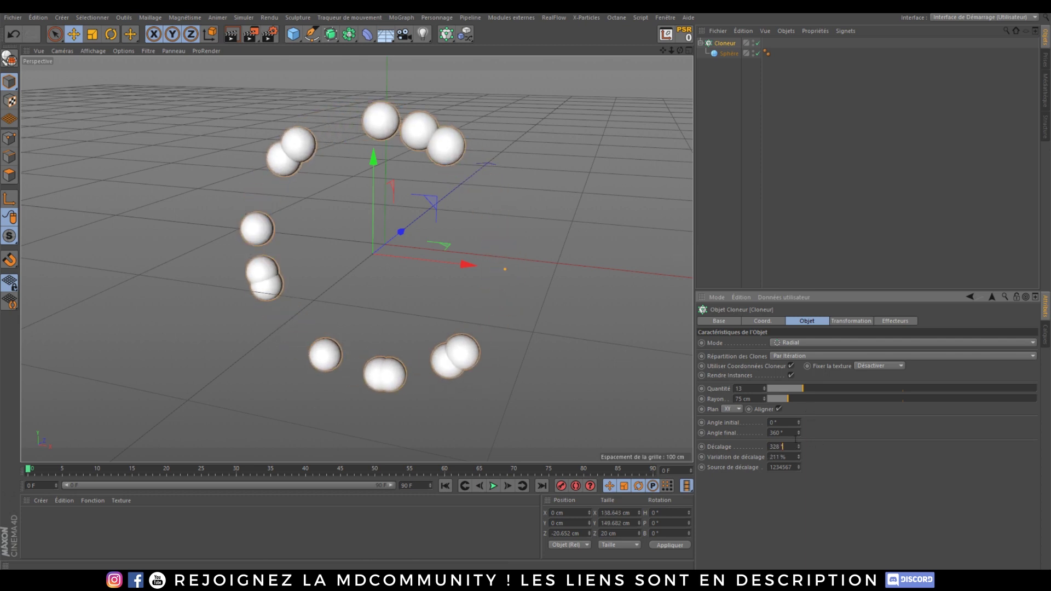
{"action": "left_click_drag", "start_coordinate": [799, 448], "coordinate": [799, 307]}
{"action": "key", "text": "ctrl+z"}
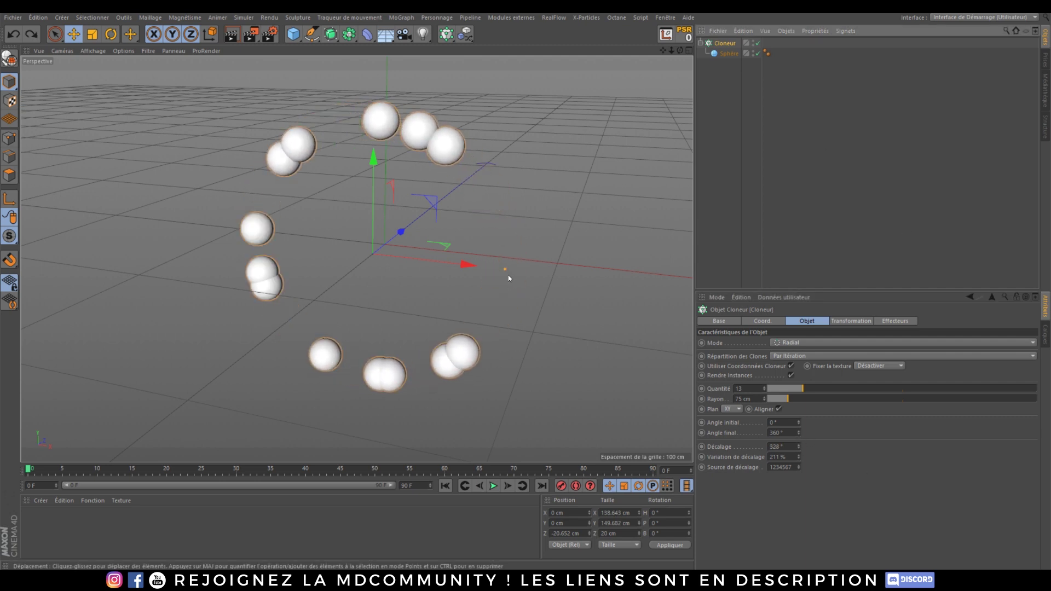
{"action": "key", "text": "ctrl+z"}
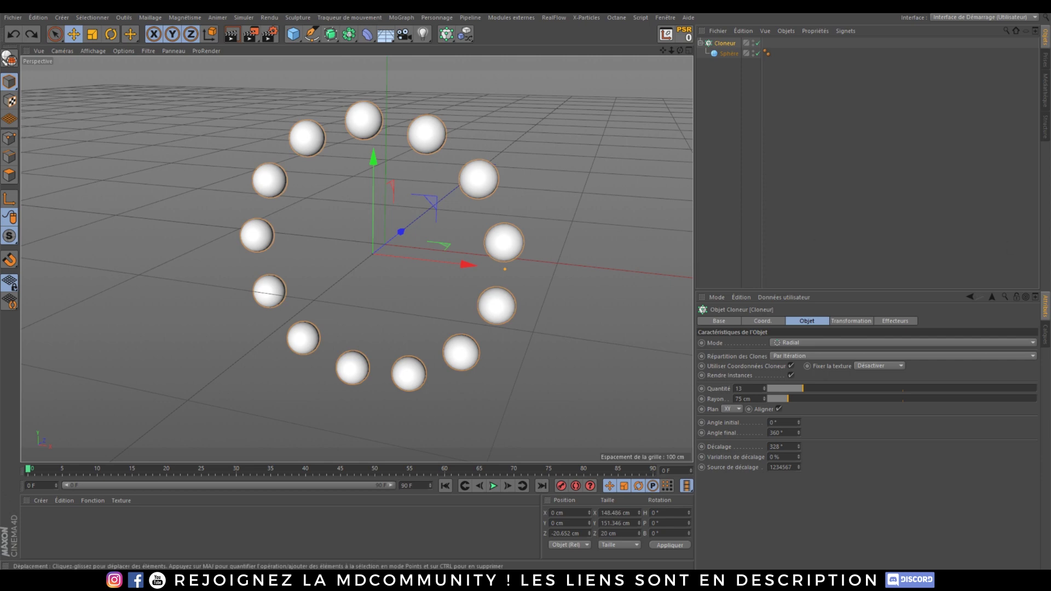
Switch to VLC and watch the radial clone animation in Skeeva X MHSPROD.mp4, replaying it from near the start.
{"action": "left_click_drag", "start_coordinate": [654, 113], "coordinate": [662, 49]}
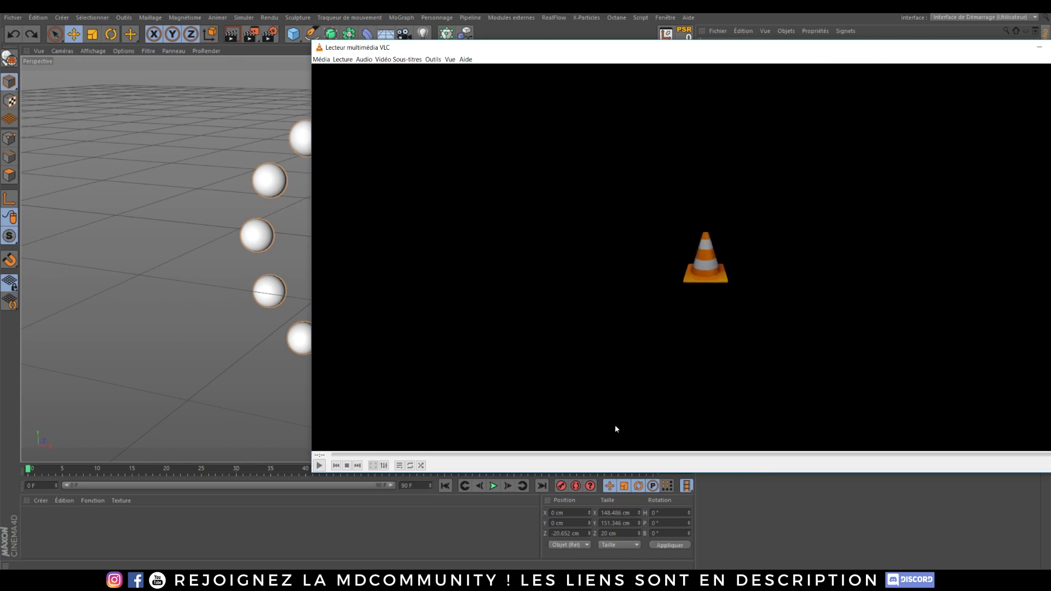
{"action": "left_click", "coordinate": [319, 464]}
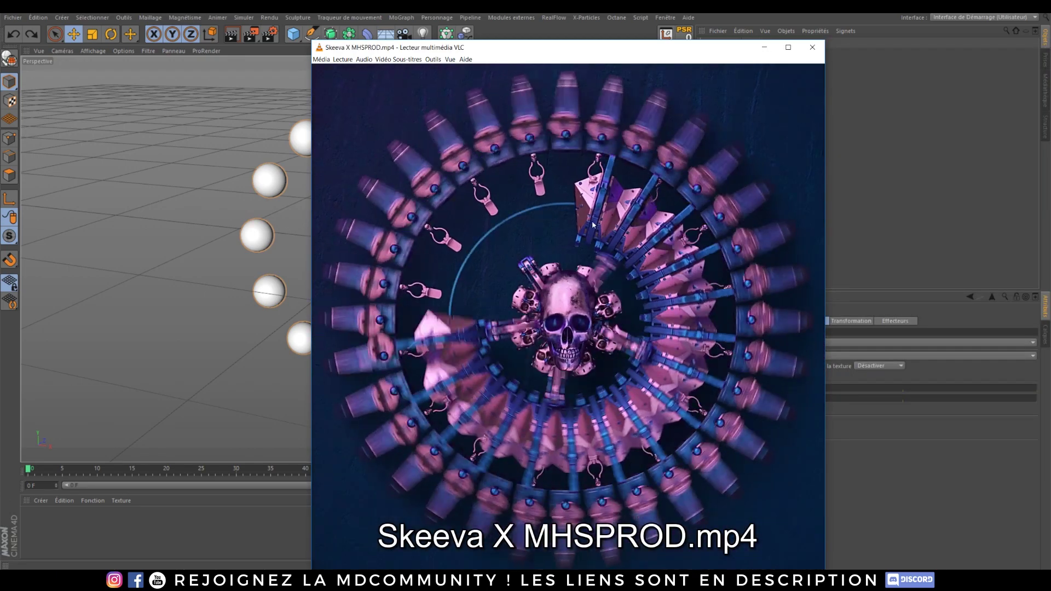
{"action": "key", "text": "space"}
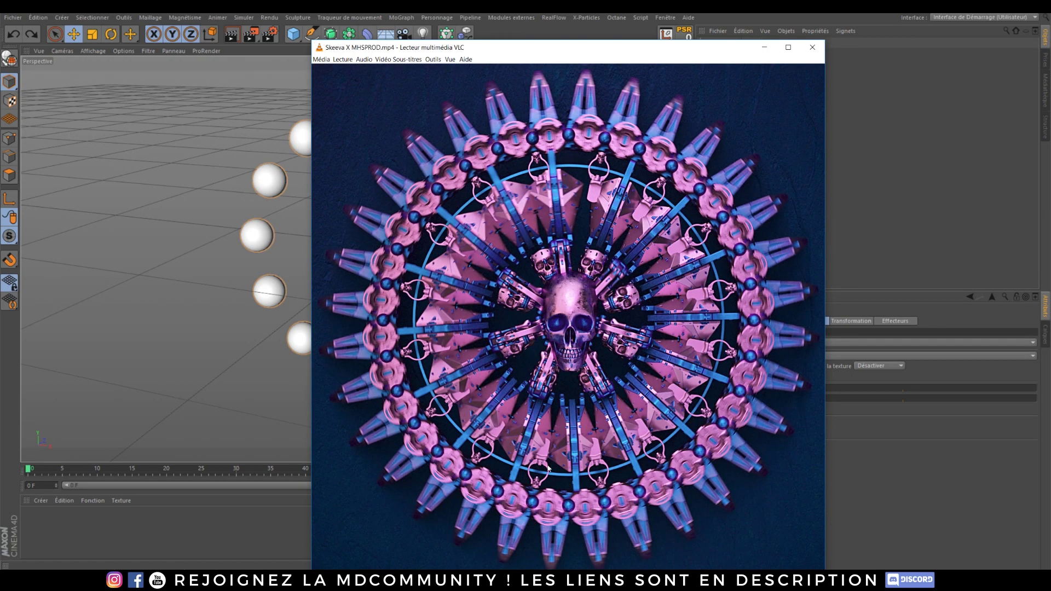
{"action": "key", "text": "space"}
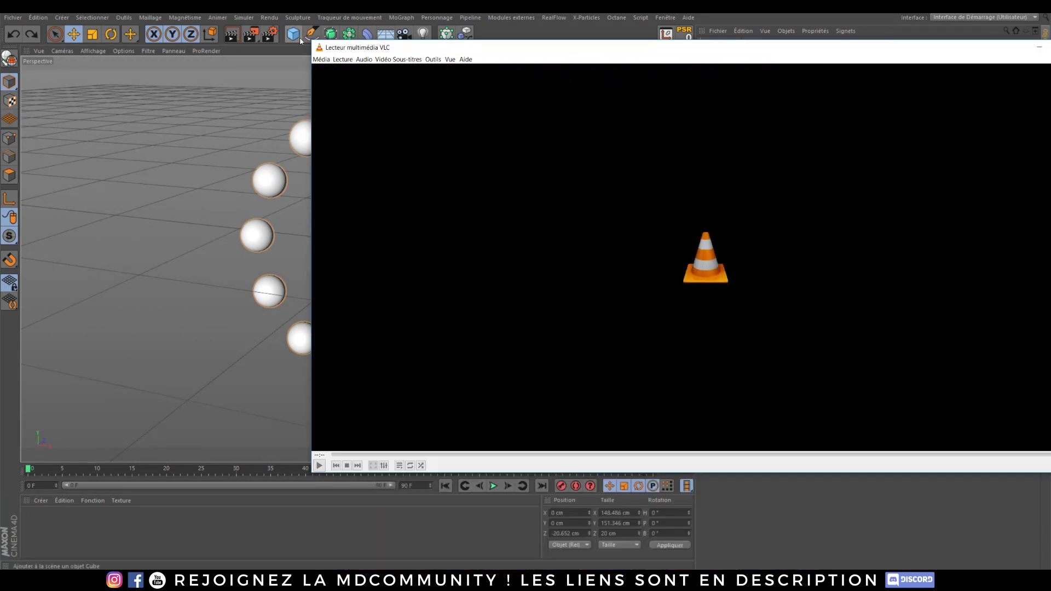
{"action": "left_click_drag", "start_coordinate": [311, 40], "coordinate": [438, 87]}
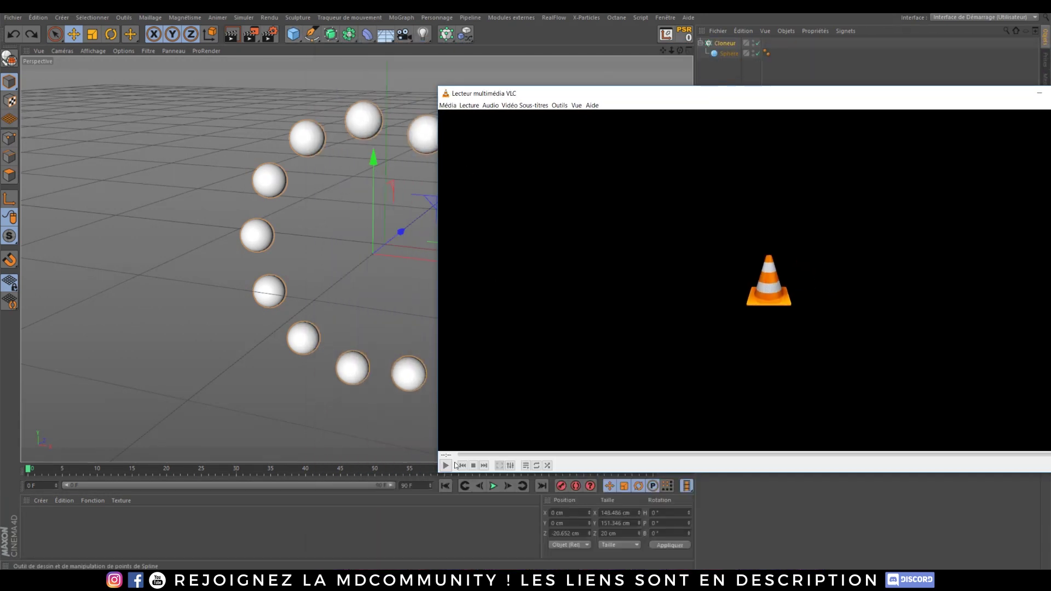
{"action": "left_click", "coordinate": [447, 465]}
{"action": "left_click_drag", "start_coordinate": [686, 99], "coordinate": [608, 33]}
{"action": "key", "text": "space"}
{"action": "left_click_drag", "start_coordinate": [418, 559], "coordinate": [408, 558]}
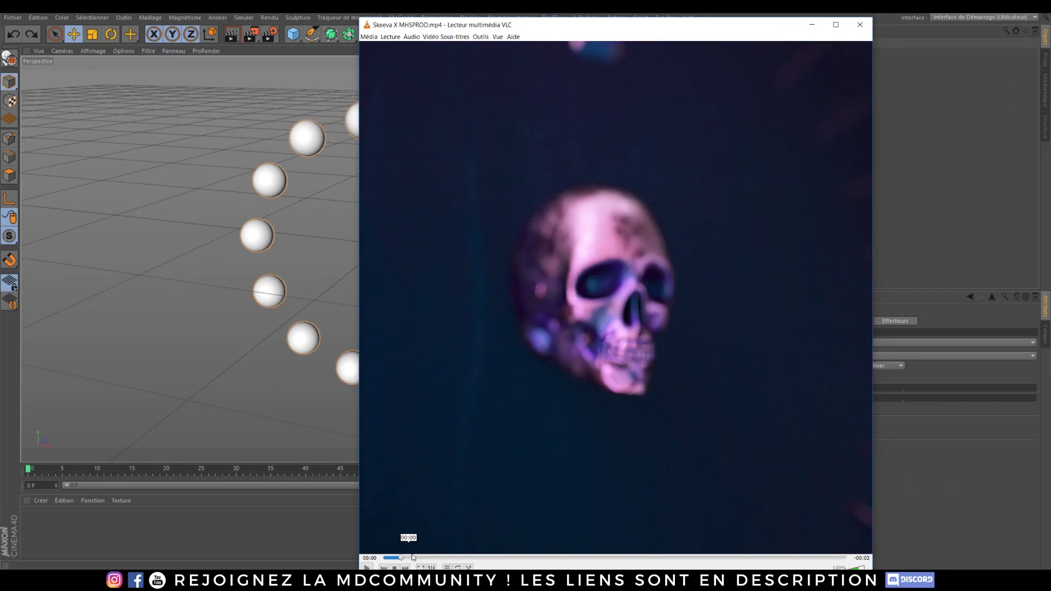
{"action": "key", "text": "space"}
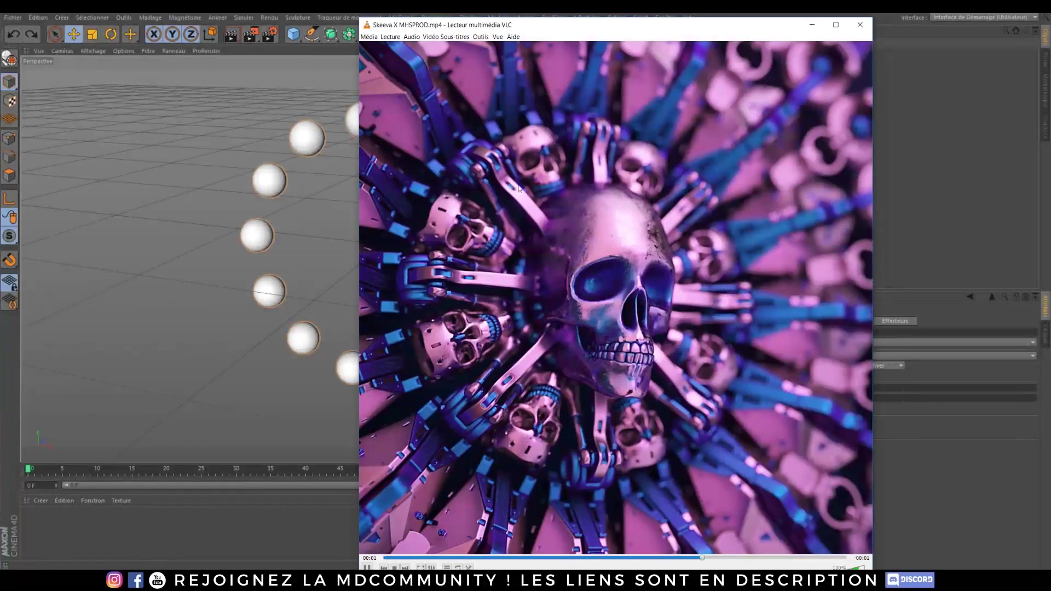
{"action": "key", "text": "space"}
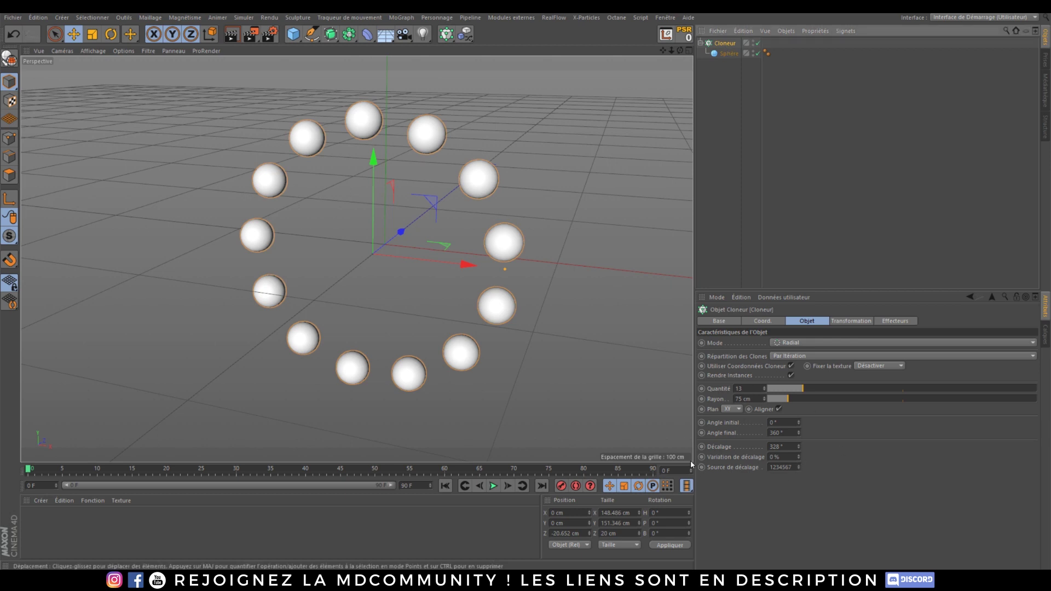
Return to Cinema 4D and add an Effecteur Formule to the radial Cloneur.
{"action": "left_click", "coordinate": [851, 321]}
{"action": "left_click", "coordinate": [895, 321]}
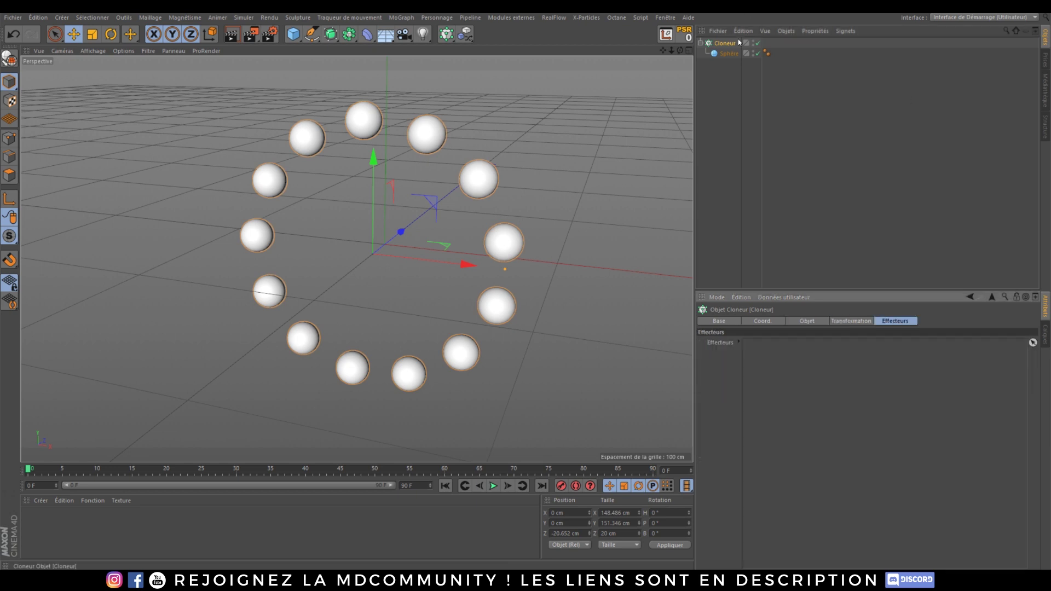
{"action": "left_click", "coordinate": [465, 36]}
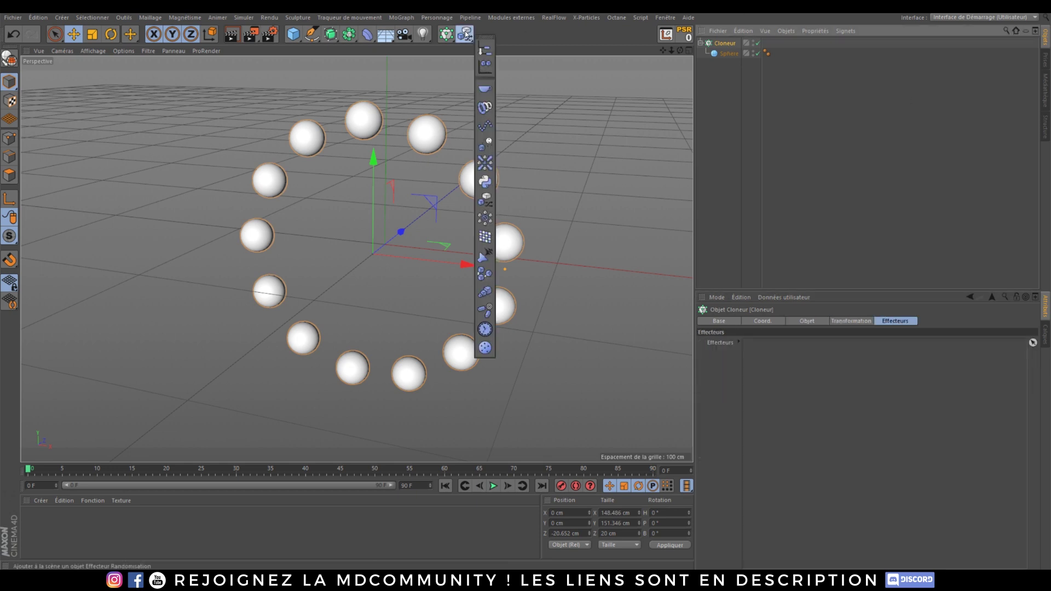
{"action": "left_click", "coordinate": [485, 126]}
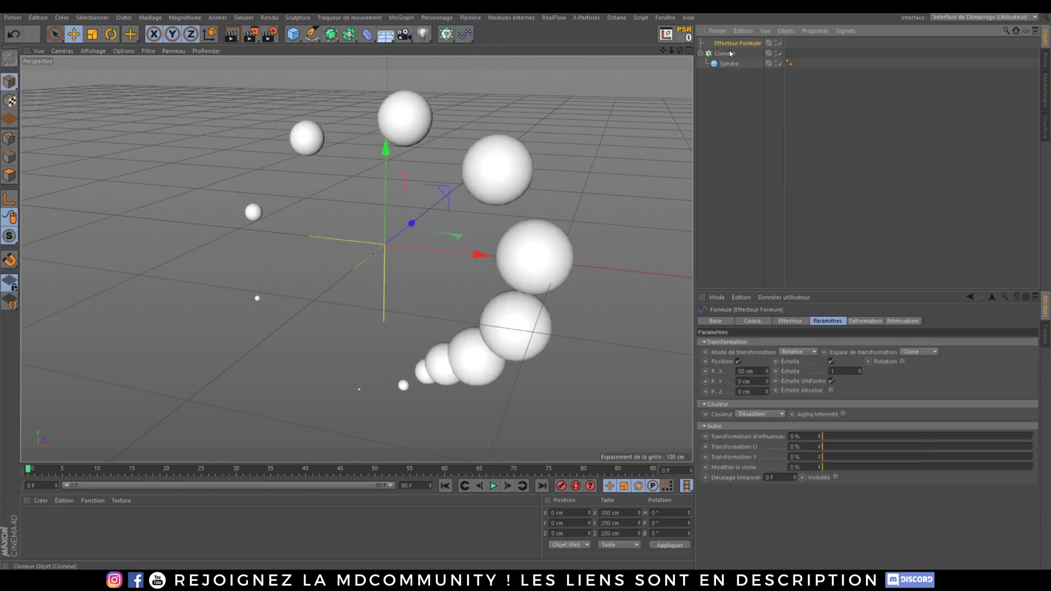
Divide the effector's formula by 10 by appending /10, and play the animation to examine the clones' motion.
{"action": "left_click", "coordinate": [794, 322]}
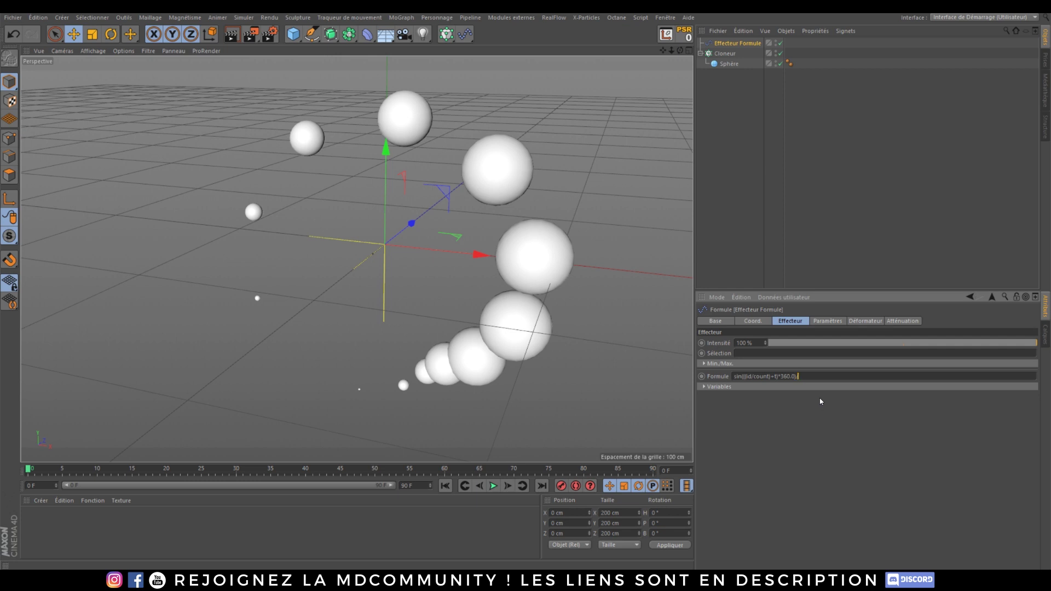
{"action": "key", "text": "Return"}
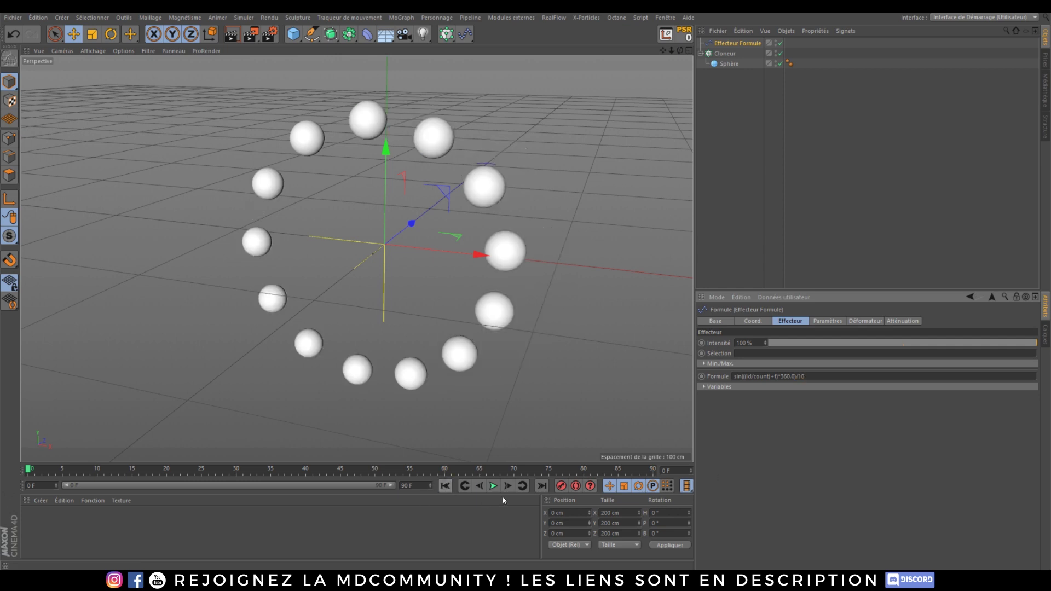
{"action": "left_click", "coordinate": [493, 486]}
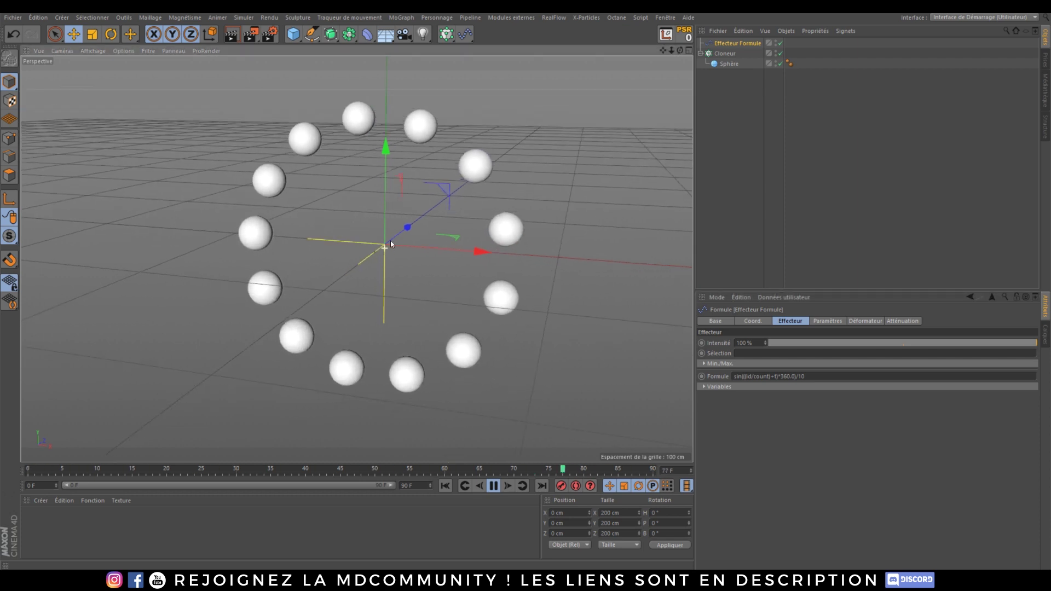
{"action": "left_click", "coordinate": [493, 486]}
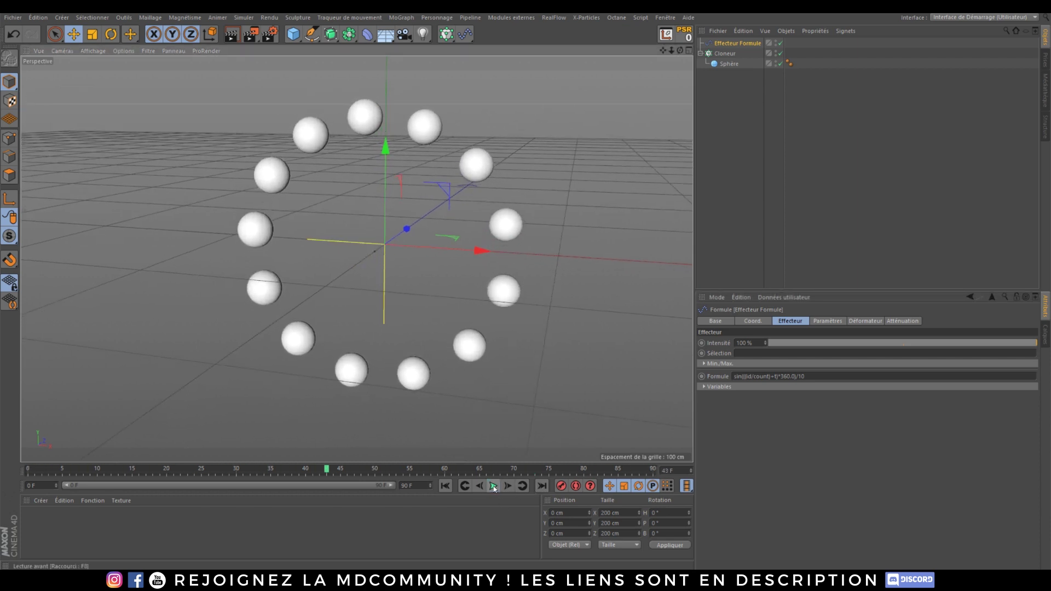
Delete the Effecteur Formule from the scene.
{"action": "left_click", "coordinate": [722, 44]}
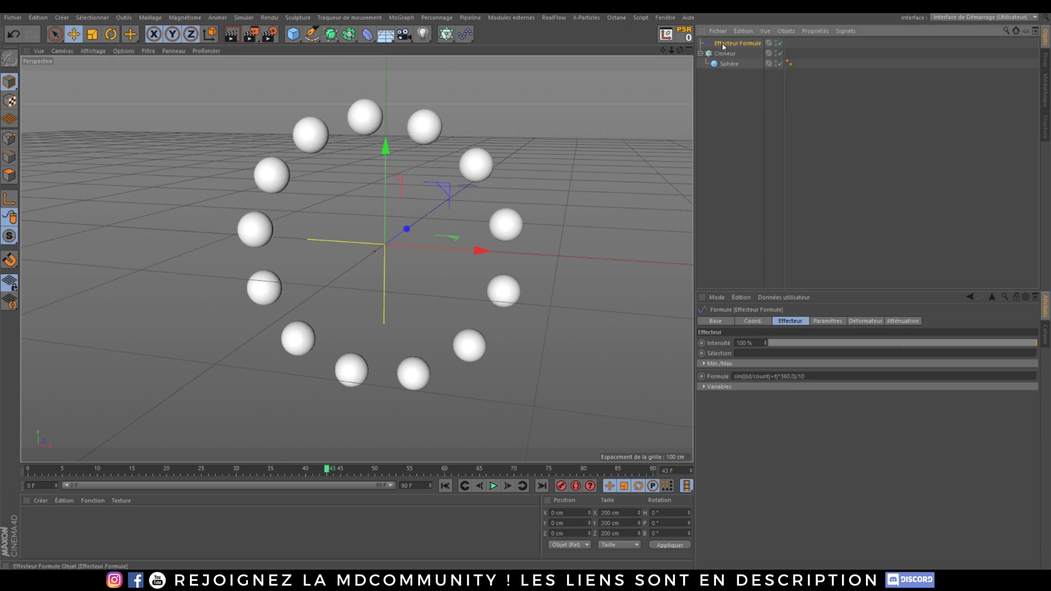
{"action": "key", "text": "Delete"}
Set the Cloneur's Mode to Répartition sur une Grille and examine the grid of spheres.
{"action": "left_click", "coordinate": [719, 43]}
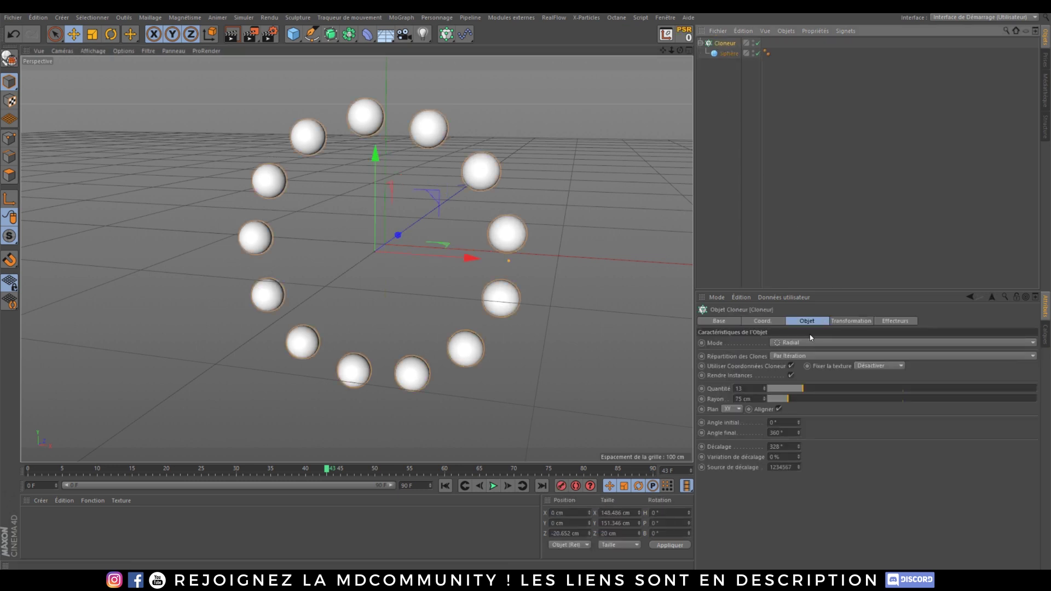
{"action": "left_click", "coordinate": [798, 343]}
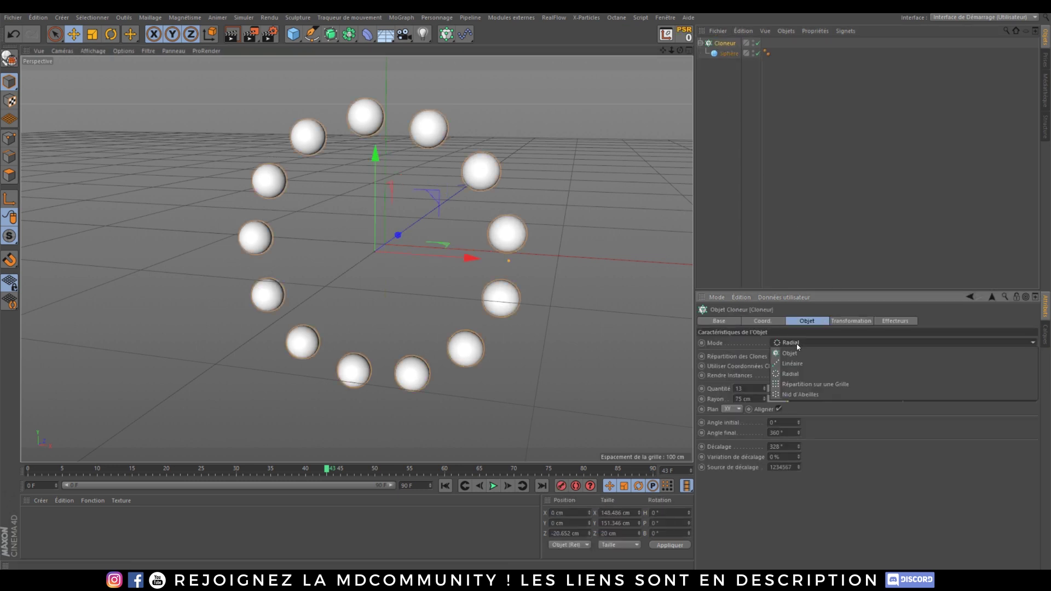
{"action": "left_click", "coordinate": [816, 384]}
{"action": "left_click_drag", "start_coordinate": [352, 288], "coordinate": [347, 203], "text": "alt"}
{"action": "left_click", "coordinate": [764, 94]}
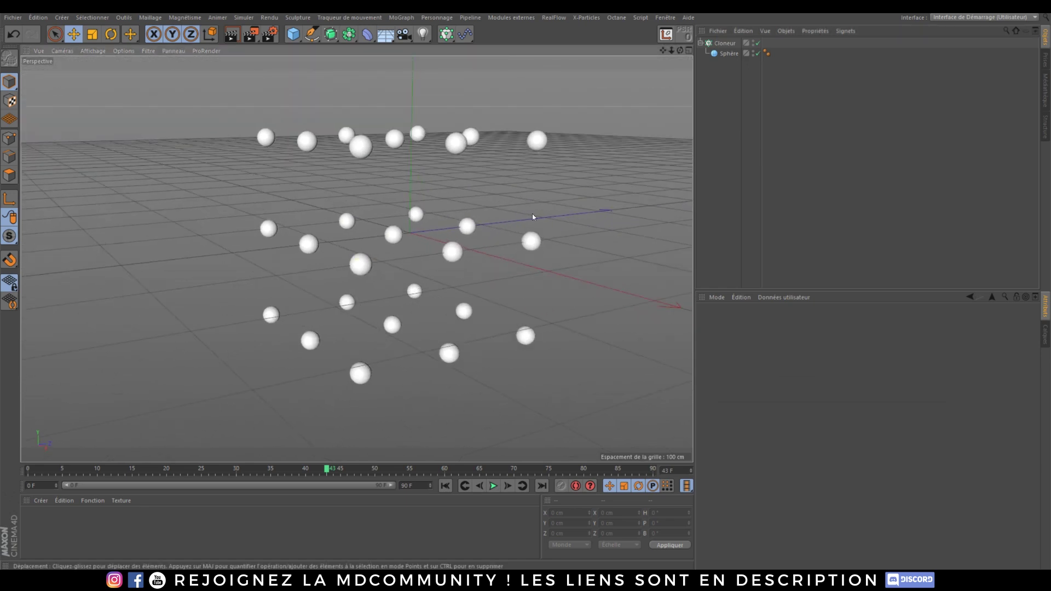
{"action": "left_click_drag", "start_coordinate": [535, 216], "coordinate": [489, 245], "text": "alt"}
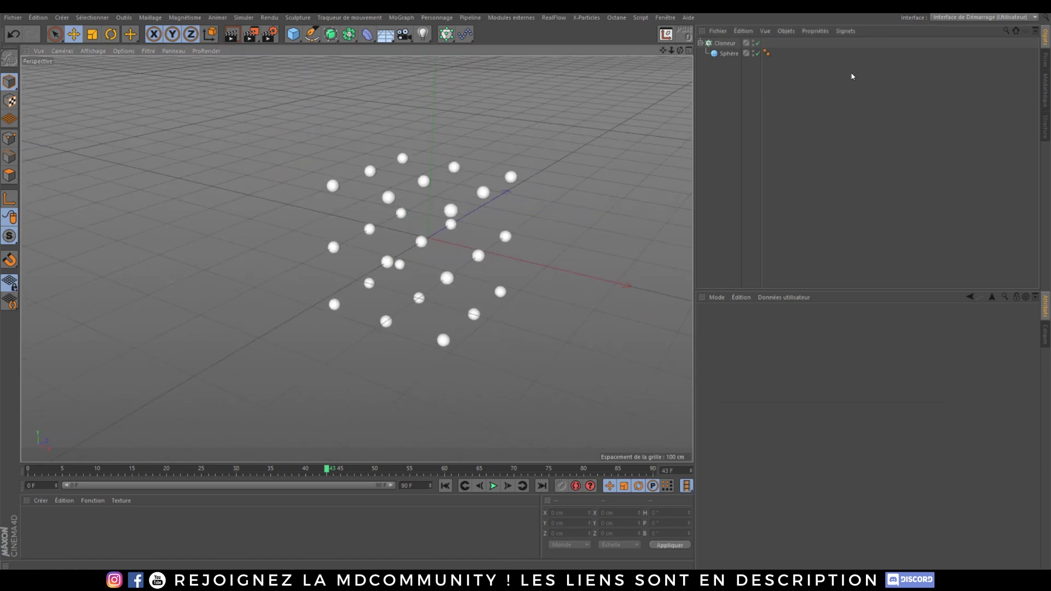
Set the grid Cloneur's Quantité to 7 clones along each of the three axes.
{"action": "left_click", "coordinate": [722, 44]}
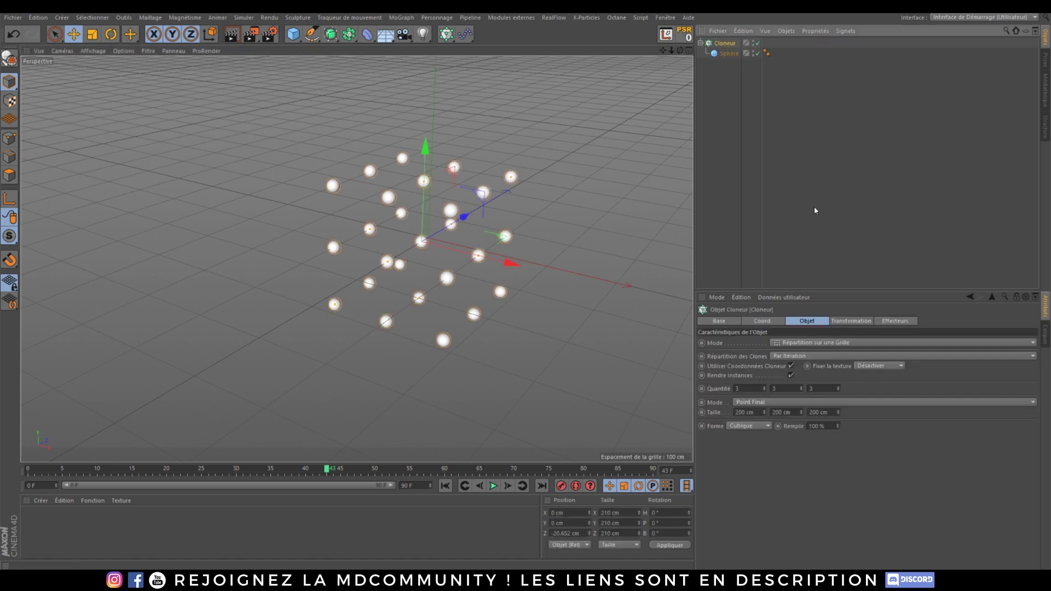
{"action": "left_click", "coordinate": [765, 386]}
{"action": "left_click", "coordinate": [765, 387]}
{"action": "left_click", "coordinate": [765, 386]}
{"action": "left_click", "coordinate": [765, 386]}
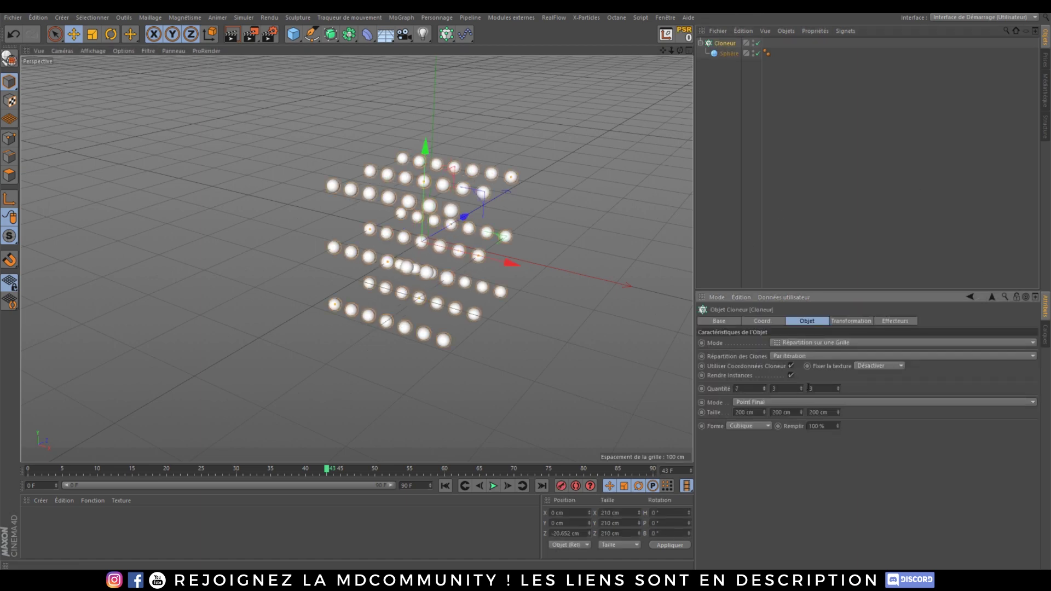
{"action": "left_click", "coordinate": [802, 387]}
{"action": "left_click", "coordinate": [802, 387]}
{"action": "left_click", "coordinate": [802, 386]}
{"action": "left_click", "coordinate": [802, 386]}
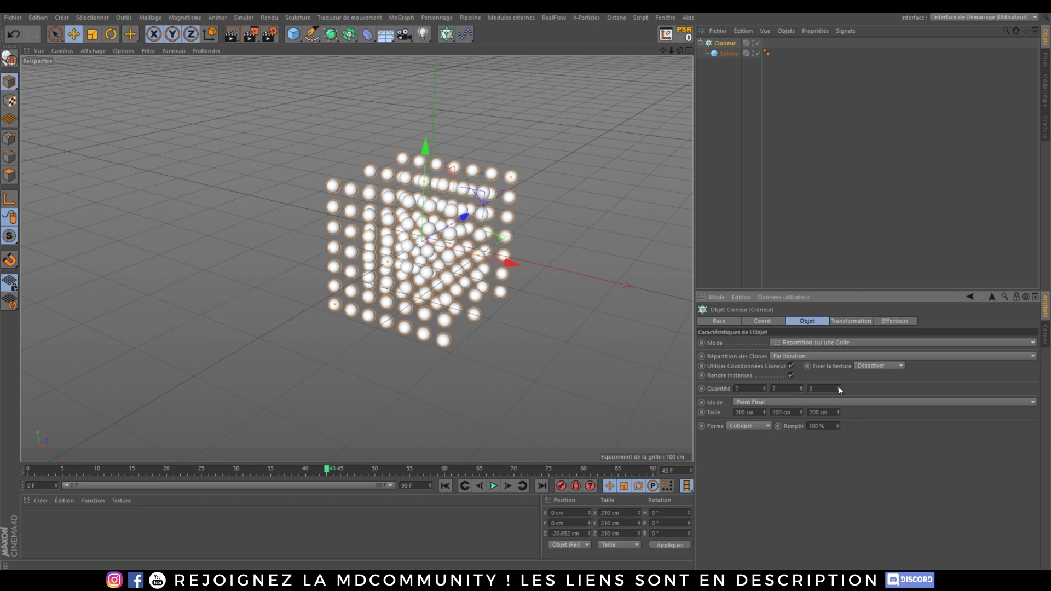
{"action": "left_click", "coordinate": [839, 386]}
{"action": "left_click", "coordinate": [839, 387]}
{"action": "left_click", "coordinate": [839, 387]}
{"action": "left_click", "coordinate": [839, 387]}
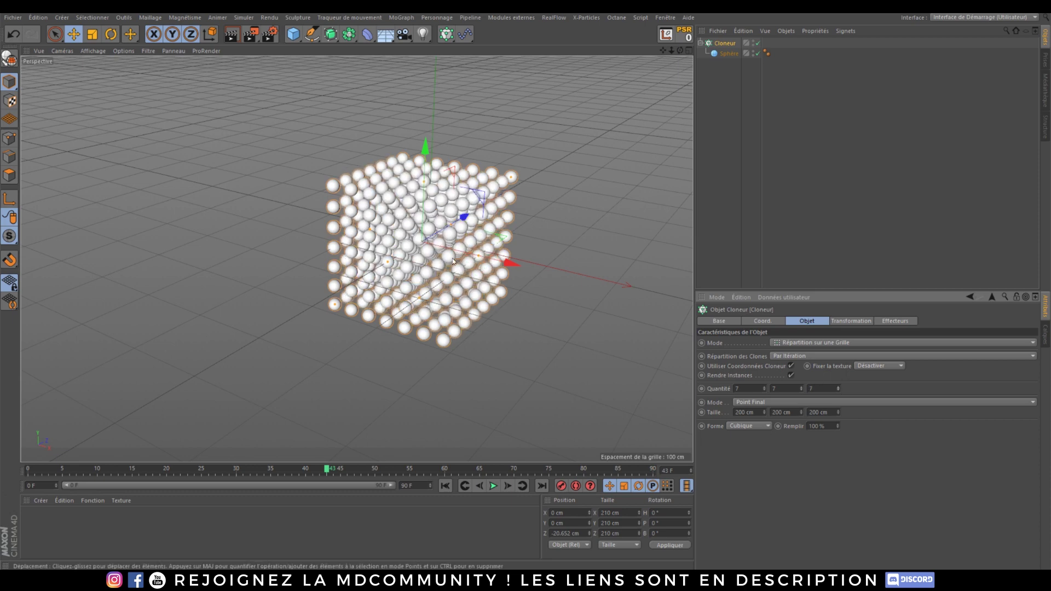
Set the first Taille value of the clone grid to 214 cm.
{"action": "left_click_drag", "start_coordinate": [453, 262], "coordinate": [452, 226], "text": "alt"}
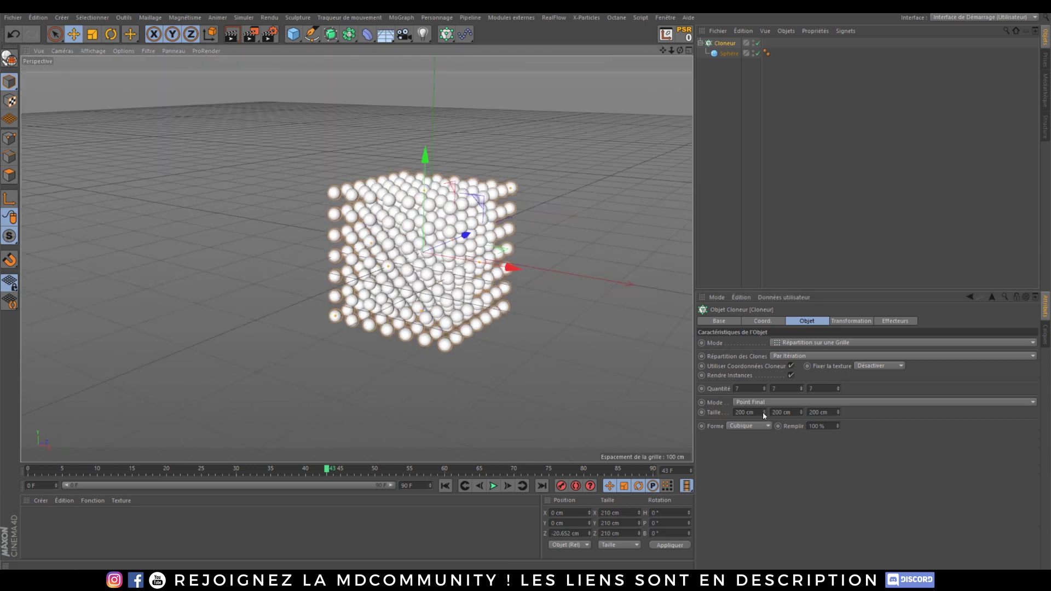
{"action": "mouse_move", "coordinate": [764, 415]}
{"action": "left_mouse_down"}
{"action": "mouse_move", "coordinate": [765, 373]}
{"action": "mouse_move", "coordinate": [764, 412]}
{"action": "left_mouse_up"}
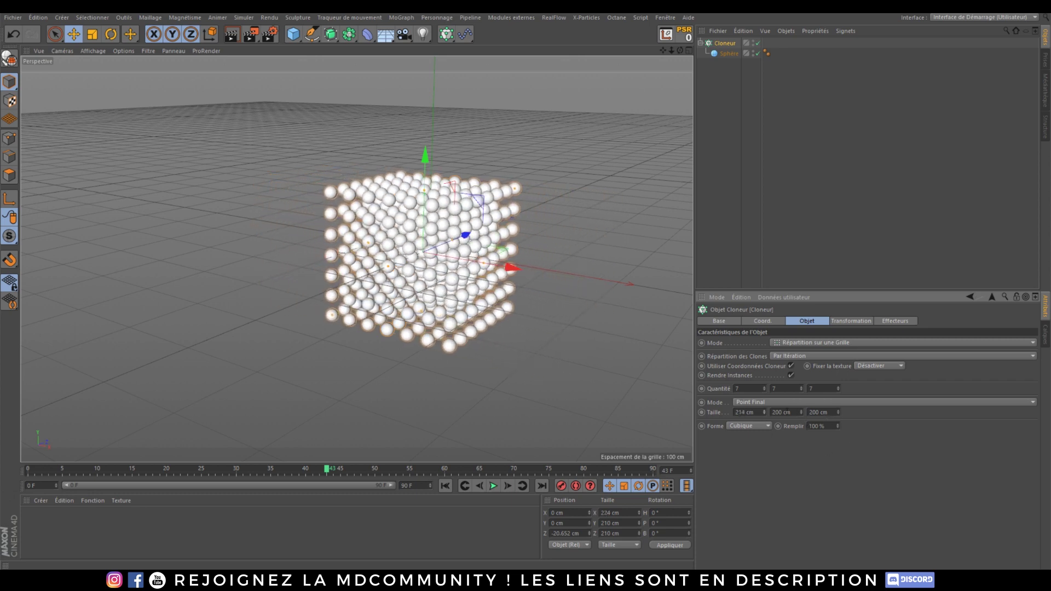
Try the Sphérique Forme on the clone grid and restore the Cubique Forme.
{"action": "left_click", "coordinate": [743, 426]}
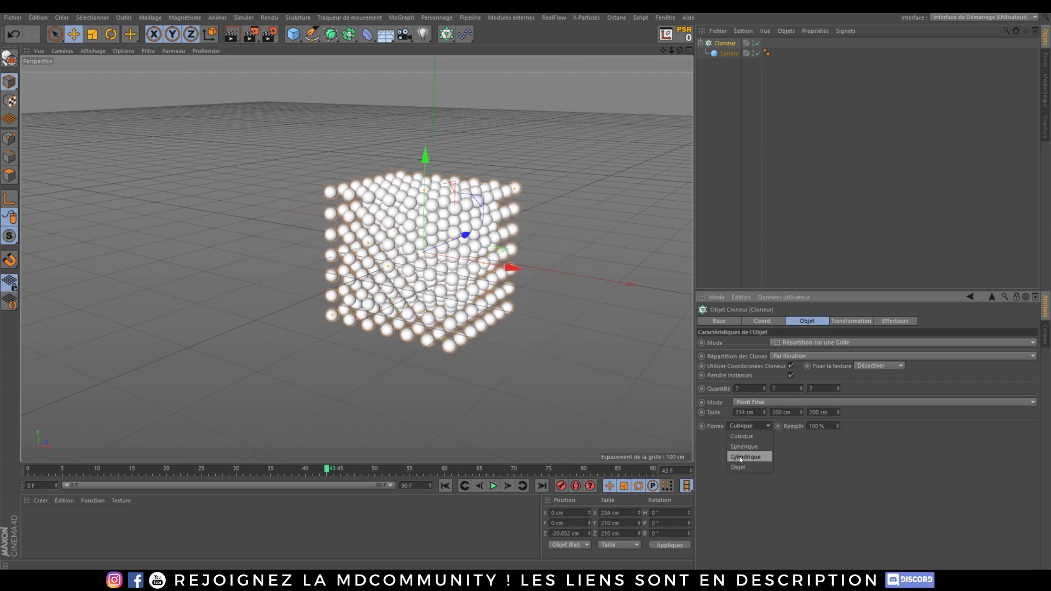
{"action": "left_click", "coordinate": [740, 448]}
{"action": "left_click", "coordinate": [756, 430]}
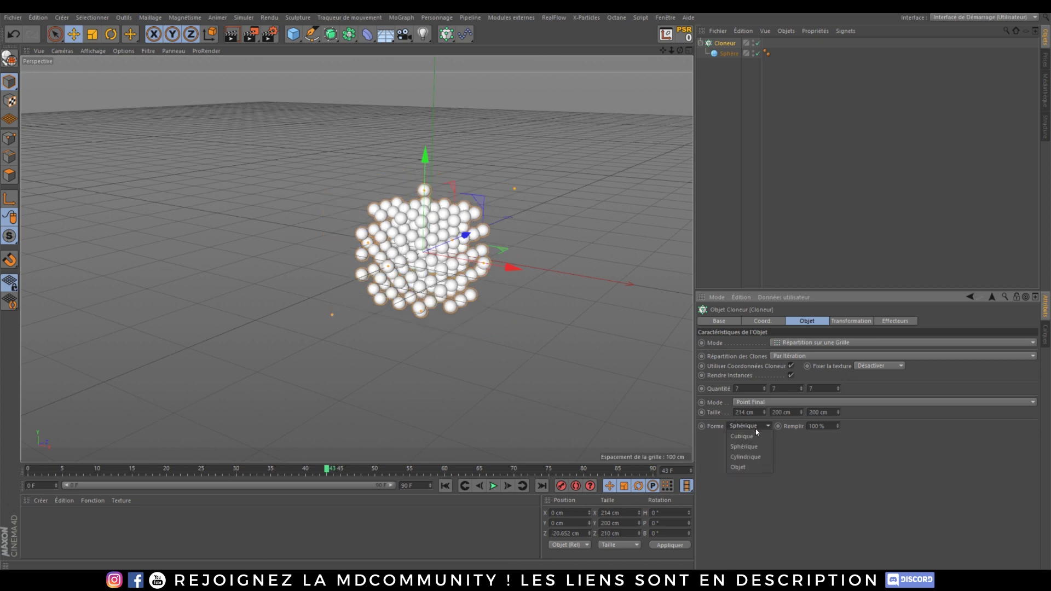
{"action": "left_click", "coordinate": [745, 438]}
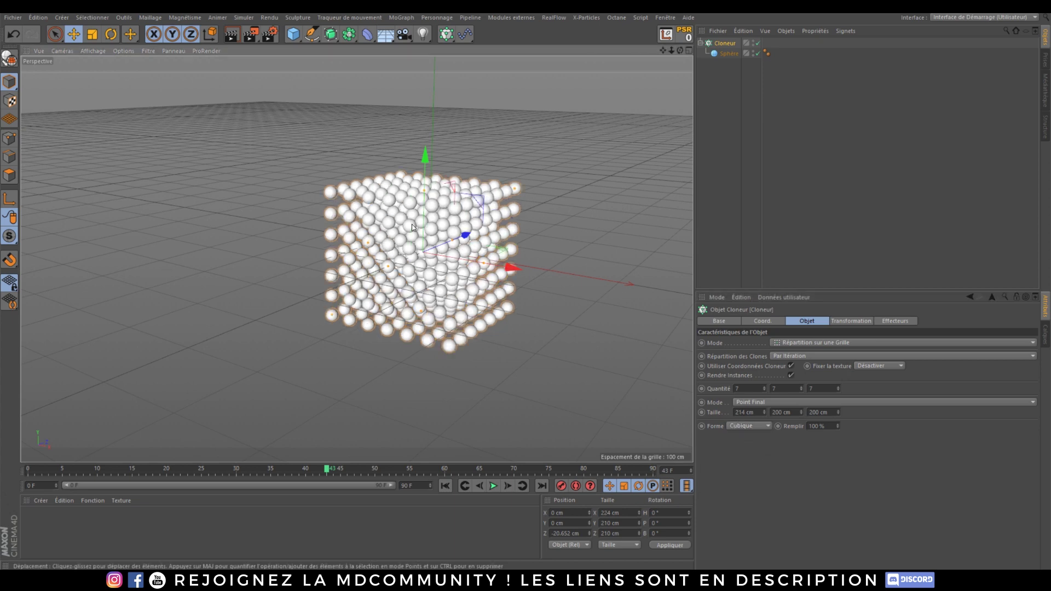
Apply an Effecteur Randomisation to the Cloneur so the grid of spheres is scattered randomly.
{"action": "scroll", "coordinate": [406, 244], "scroll_direction": "down", "scroll_amount": 2}
{"action": "middle_click_drag", "start_coordinate": [428, 251], "coordinate": [412, 266], "text": "alt"}
{"action": "left_click_drag", "start_coordinate": [413, 269], "coordinate": [410, 275], "text": "alt"}
{"action": "middle_click_drag", "start_coordinate": [411, 275], "coordinate": [393, 286], "text": "alt"}
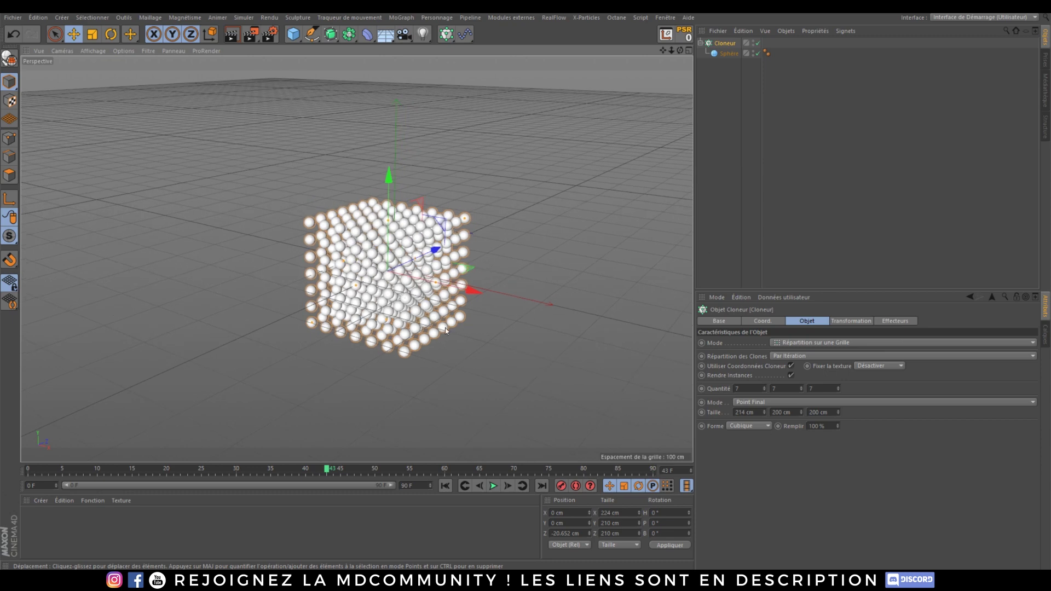
{"action": "right_click_drag", "start_coordinate": [376, 283], "coordinate": [484, 288], "text": "alt"}
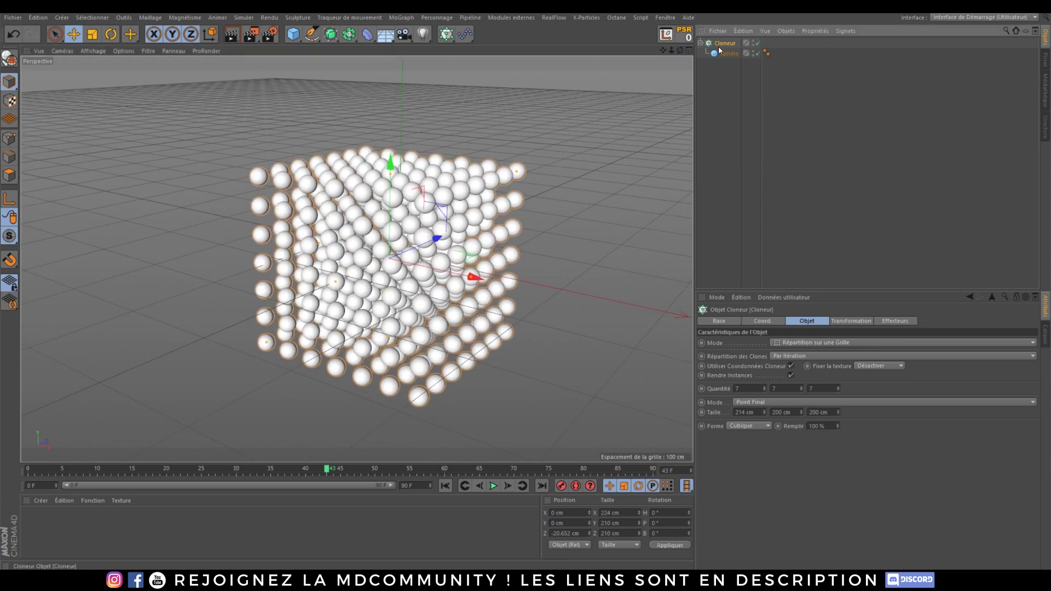
{"action": "left_click", "coordinate": [467, 33]}
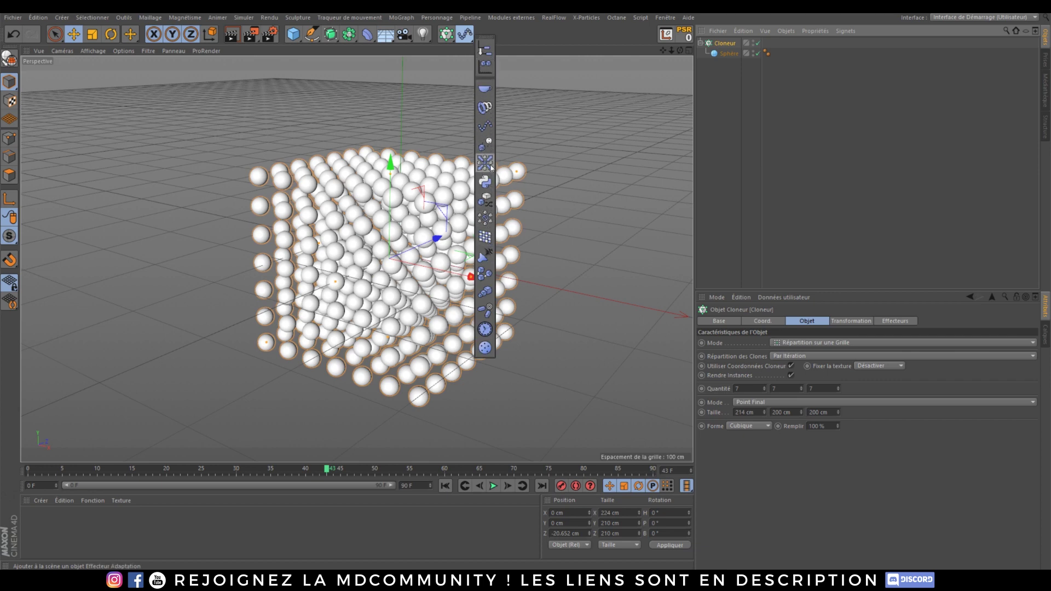
{"action": "left_click", "coordinate": [485, 218]}
{"action": "scroll", "coordinate": [353, 308], "scroll_direction": "up", "scroll_amount": 2}
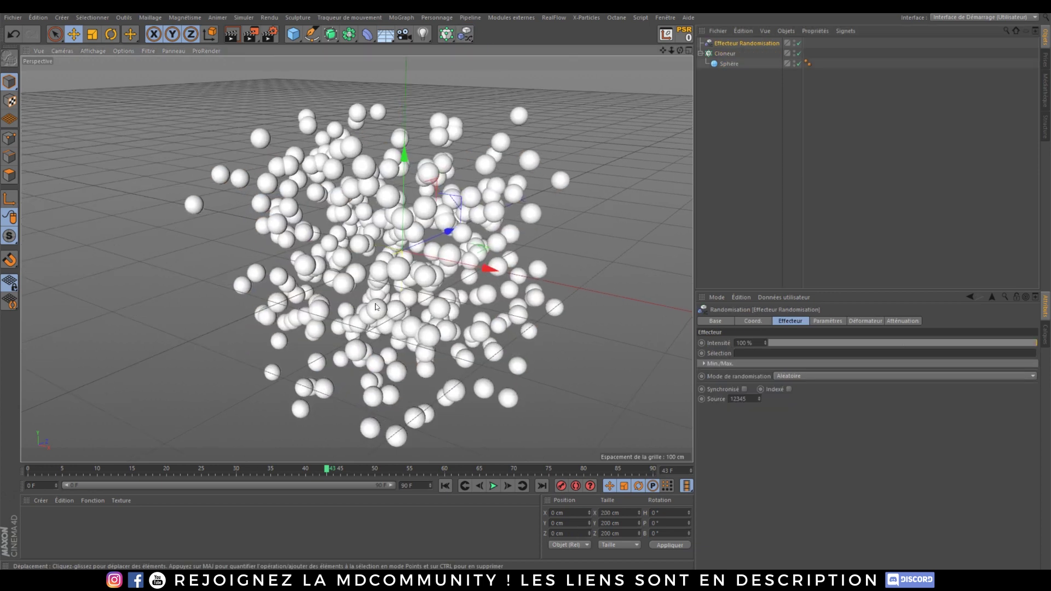
Set the Rayon of the cloned Sphère to 36 cm.
{"action": "left_click", "coordinate": [734, 44]}
{"action": "left_click", "coordinate": [729, 64]}
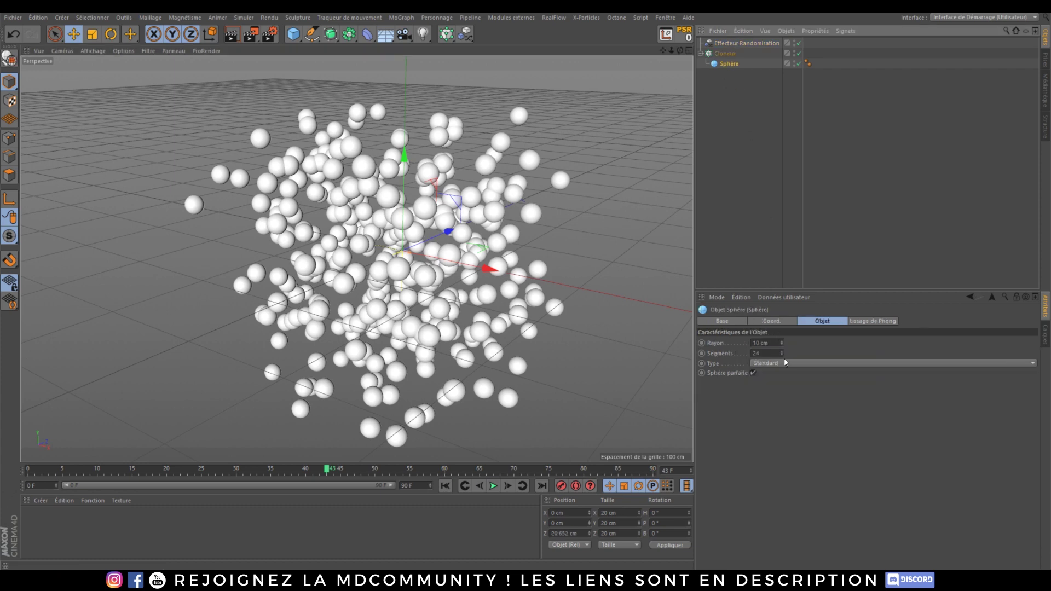
{"action": "left_click_drag", "start_coordinate": [782, 345], "coordinate": [782, 331]}
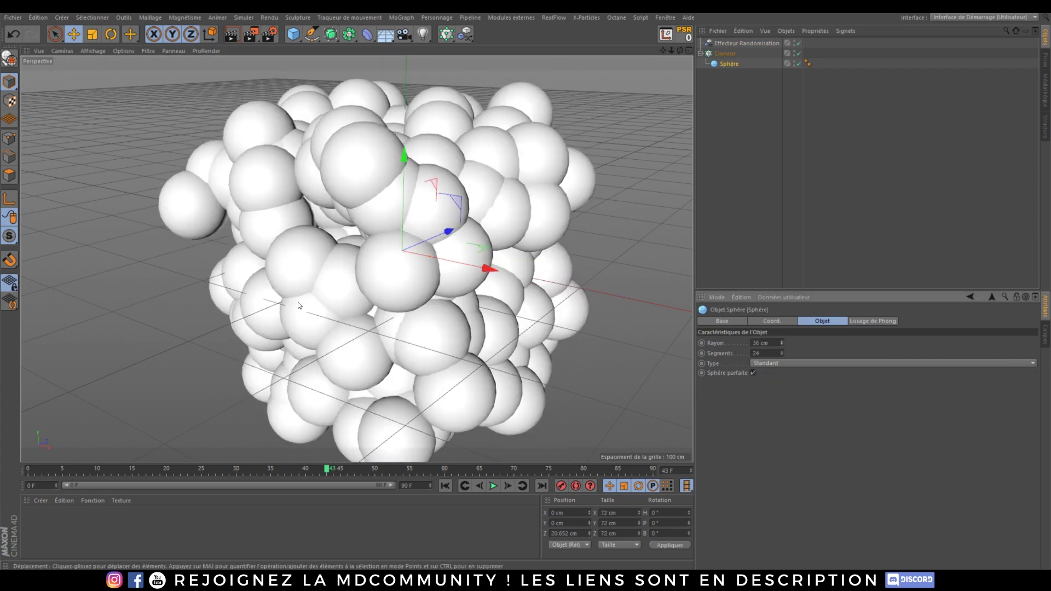
{"action": "left_click_drag", "start_coordinate": [299, 304], "coordinate": [328, 295], "text": "alt"}
Add an Effecteur Adaptation to the Cloneur and lower its Intensité to 19 %.
{"action": "left_click", "coordinate": [727, 52]}
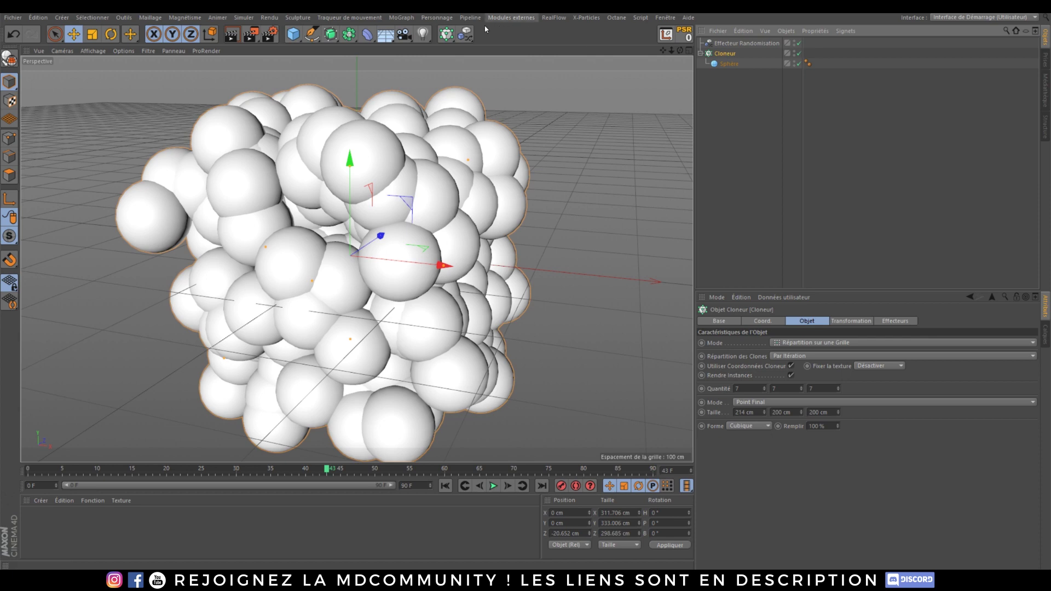
{"action": "left_click", "coordinate": [469, 34]}
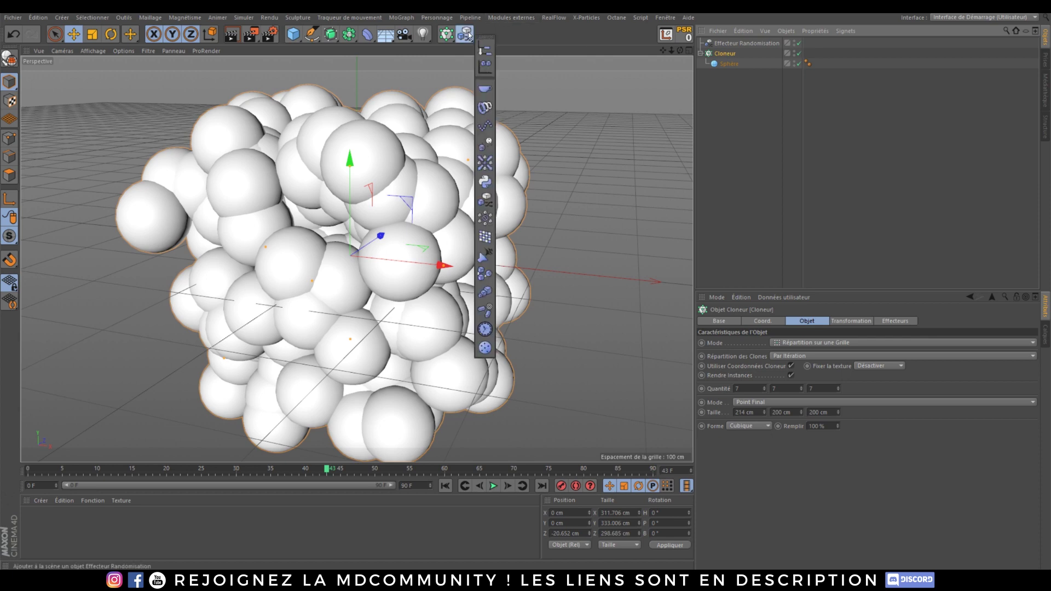
{"action": "left_click", "coordinate": [484, 163]}
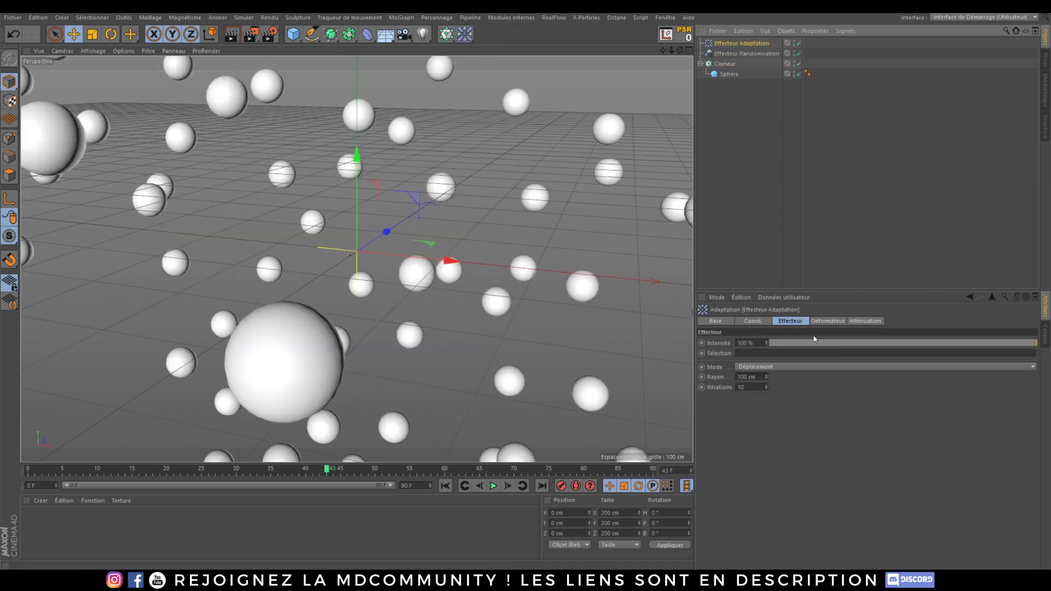
{"action": "left_click_drag", "start_coordinate": [813, 340], "coordinate": [821, 362]}
{"action": "scroll", "coordinate": [413, 307], "scroll_direction": "down", "scroll_amount": 8}
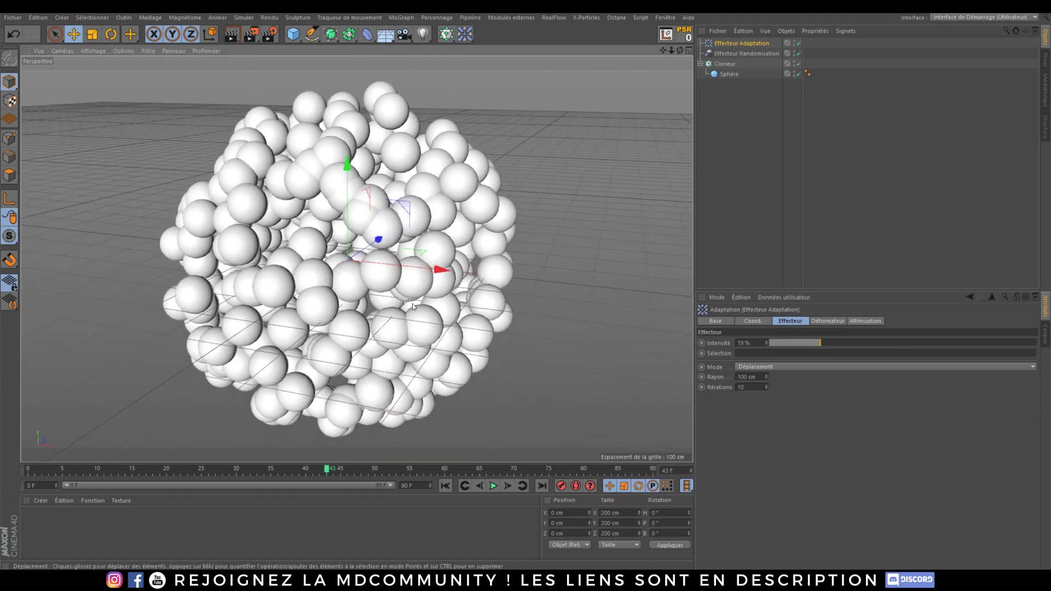
{"action": "left_click_drag", "start_coordinate": [413, 307], "coordinate": [363, 258], "text": "alt"}
{"action": "mouse_move", "coordinate": [318, 265]}
{"action": "right_mouse_down", "text": "alt"}
{"action": "mouse_move", "coordinate": [331, 254]}
{"action": "mouse_move", "coordinate": [307, 269]}
{"action": "right_mouse_up", "text": "alt"}
{"action": "left_click_drag", "start_coordinate": [353, 269], "coordinate": [357, 236], "text": "alt"}
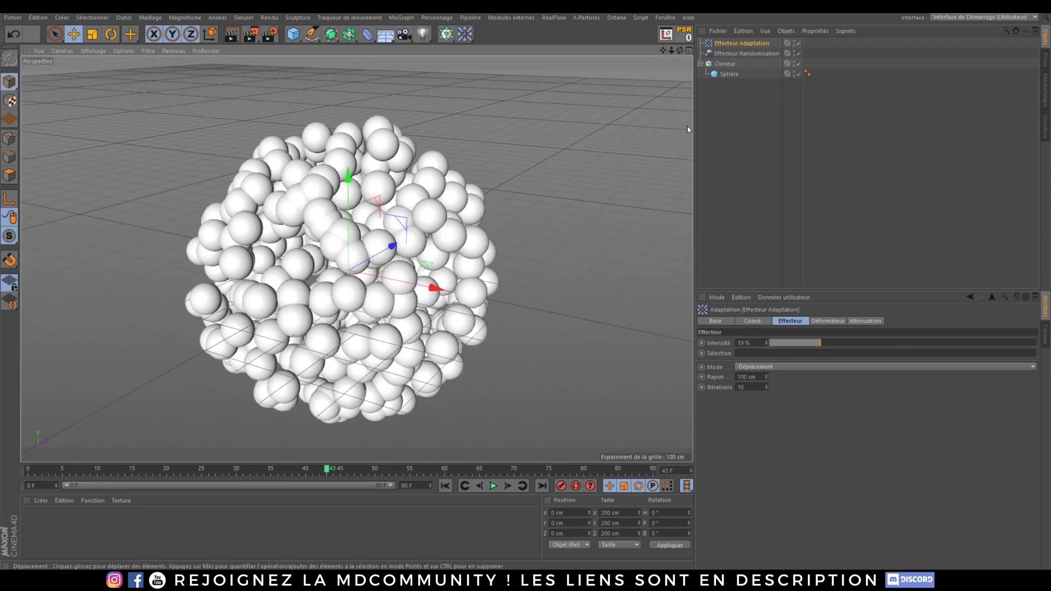
Set the Forme of the Effecteur Randomisation's Atténuation to Sphère.
{"action": "left_click", "coordinate": [724, 66]}
{"action": "middle_click_drag", "start_coordinate": [567, 277], "coordinate": [575, 266], "text": "alt"}
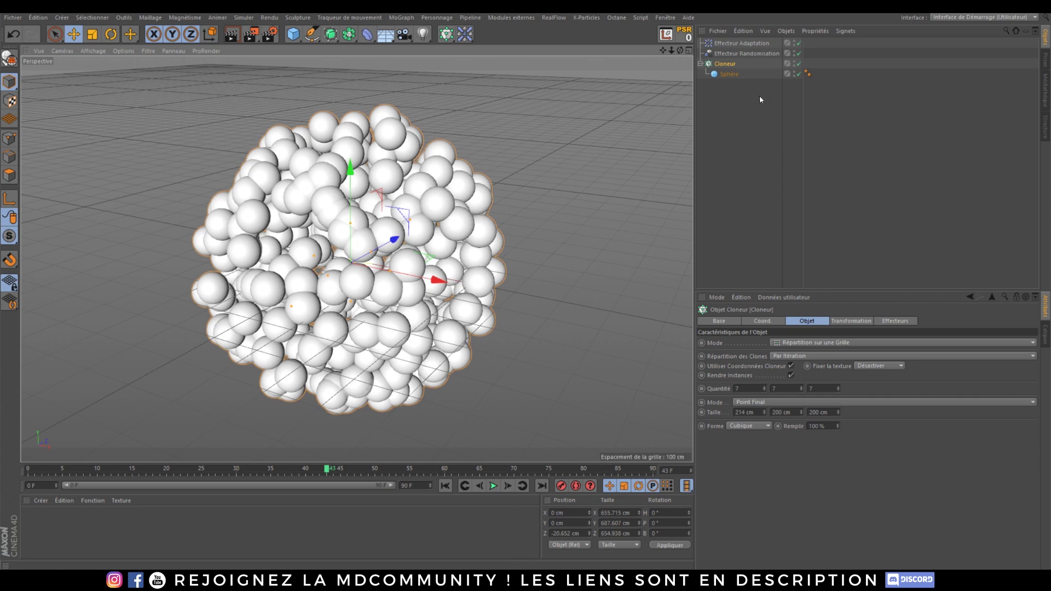
{"action": "left_click", "coordinate": [737, 53]}
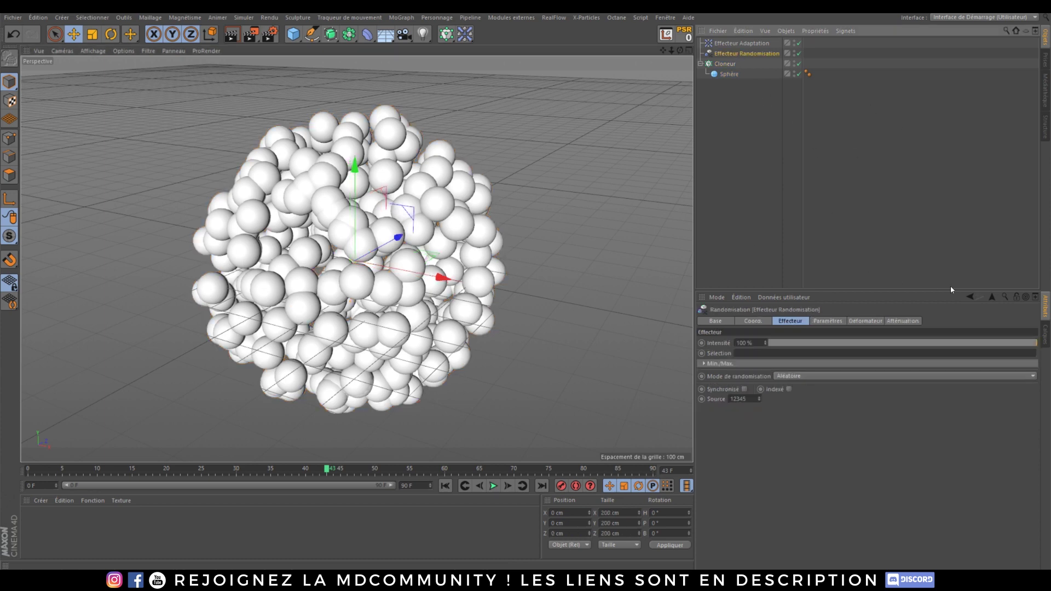
{"action": "left_click", "coordinate": [910, 323]}
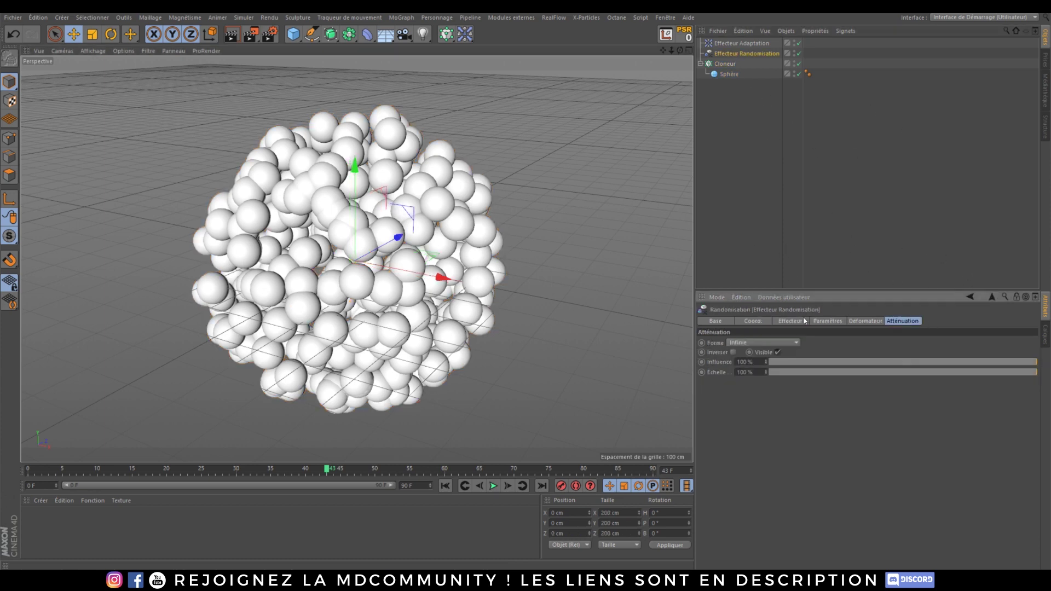
{"action": "left_click", "coordinate": [754, 344]}
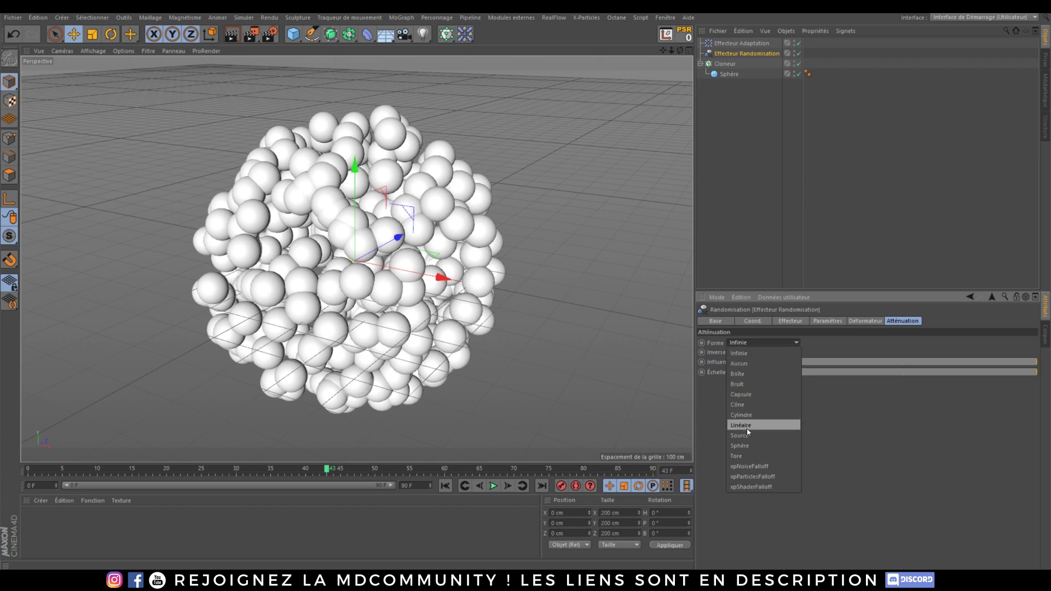
{"action": "left_click", "coordinate": [740, 446]}
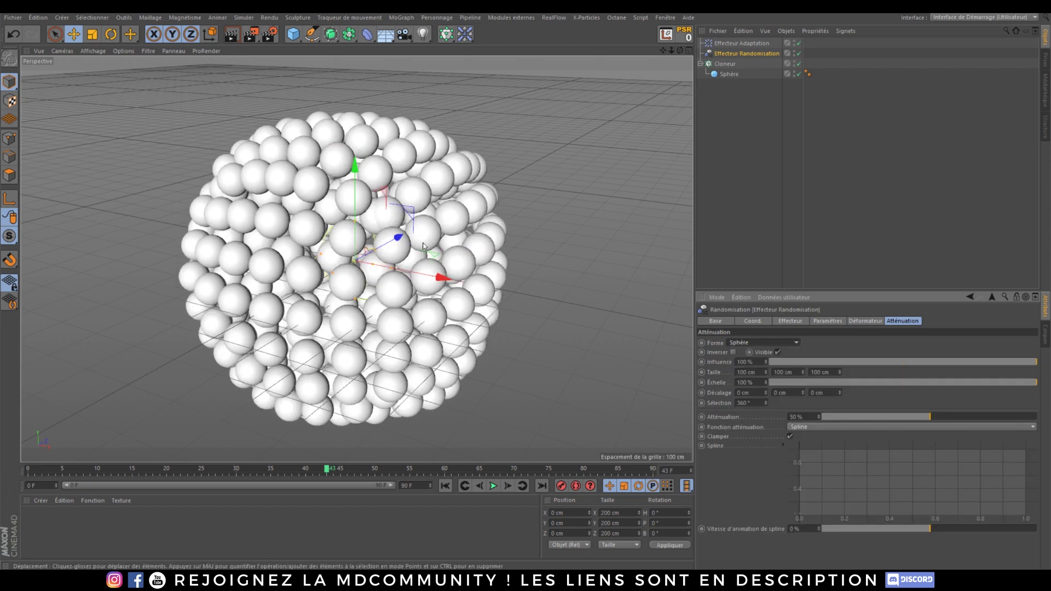
Enlarge the randomisation's spherical falloff to about 386 cm and move it along X to about 565 cm, testing it against the clones.
{"action": "left_click_drag", "start_coordinate": [446, 278], "coordinate": [681, 327]}
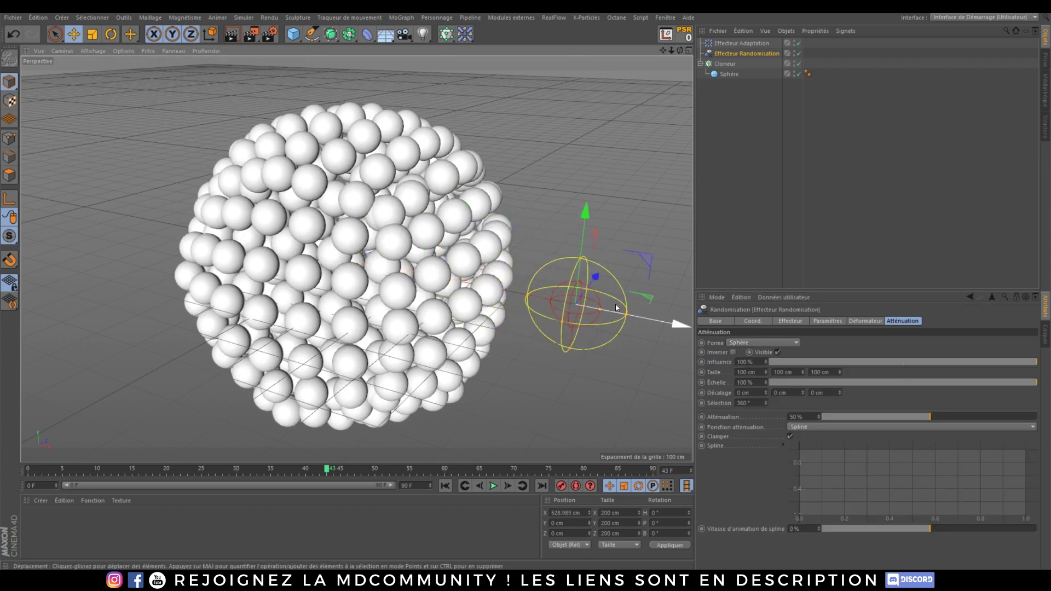
{"action": "left_click", "coordinate": [88, 37]}
{"action": "left_click_drag", "start_coordinate": [619, 229], "coordinate": [679, 229]}
{"action": "left_click", "coordinate": [73, 36]}
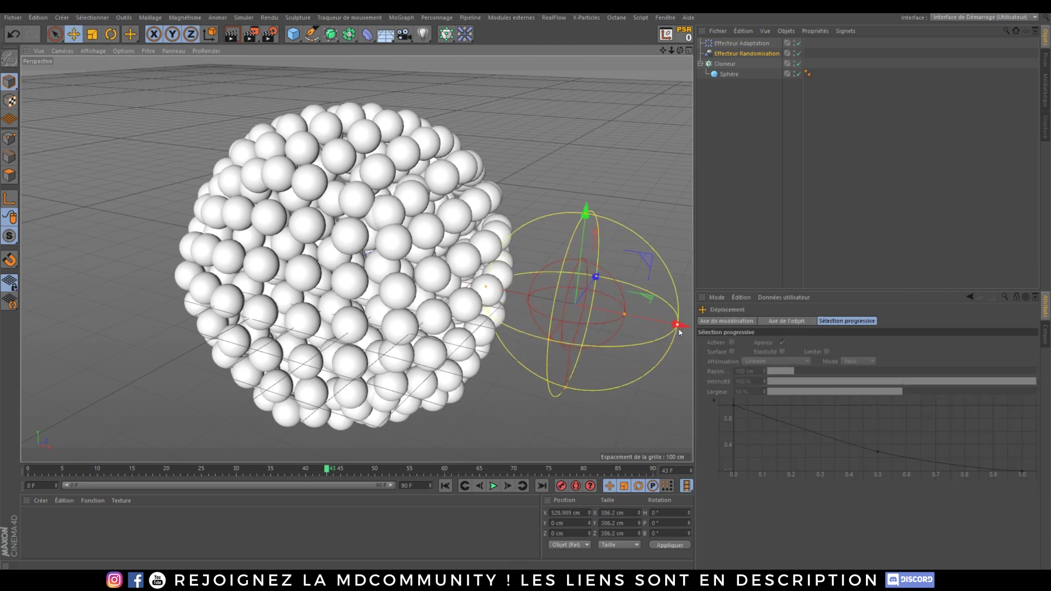
{"action": "mouse_move", "coordinate": [682, 325]}
{"action": "left_mouse_down"}
{"action": "mouse_move", "coordinate": [489, 294]}
{"action": "mouse_move", "coordinate": [409, 260]}
{"action": "mouse_move", "coordinate": [317, 244]}
{"action": "mouse_move", "coordinate": [440, 270]}
{"action": "mouse_move", "coordinate": [485, 322]}
{"action": "mouse_move", "coordinate": [575, 362]}
{"action": "mouse_move", "coordinate": [305, 310]}
{"action": "mouse_move", "coordinate": [667, 410]}
{"action": "mouse_move", "coordinate": [701, 402]}
{"action": "left_mouse_up"}
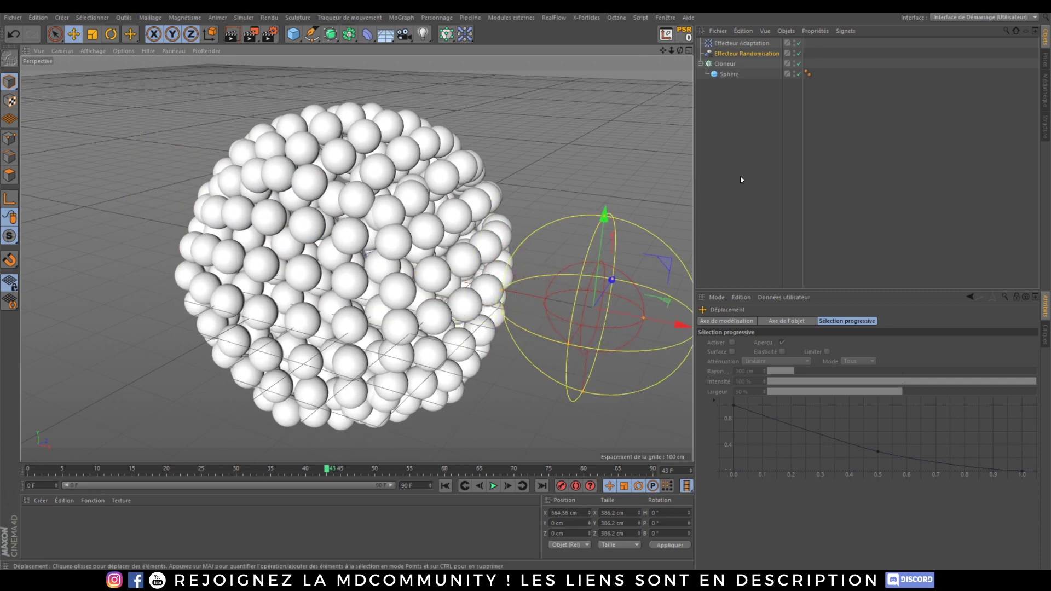
Delete the Effecteur Randomisation and the Effecteur Adaptation from the scene.
{"action": "left_click", "coordinate": [732, 61]}
{"action": "left_click", "coordinate": [733, 56]}
{"action": "key", "text": "Delete"}
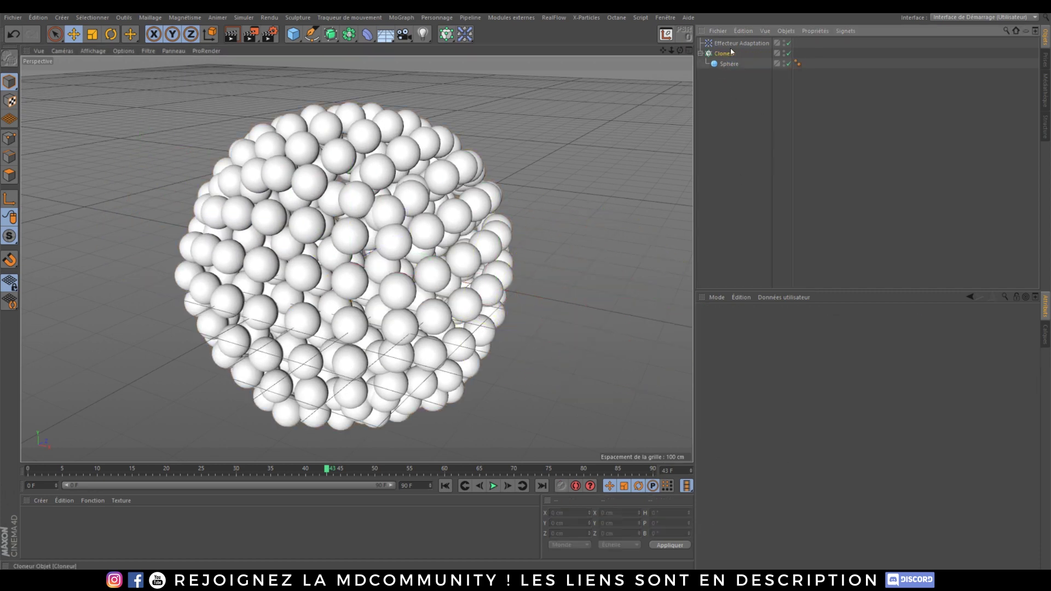
{"action": "left_click", "coordinate": [732, 54]}
{"action": "left_click", "coordinate": [737, 45]}
{"action": "key", "text": "Delete"}
Switch the Cloneur's Mode to Nid d'Abeilles and examine the staggered arrangement of spheres.
{"action": "left_click", "coordinate": [725, 46]}
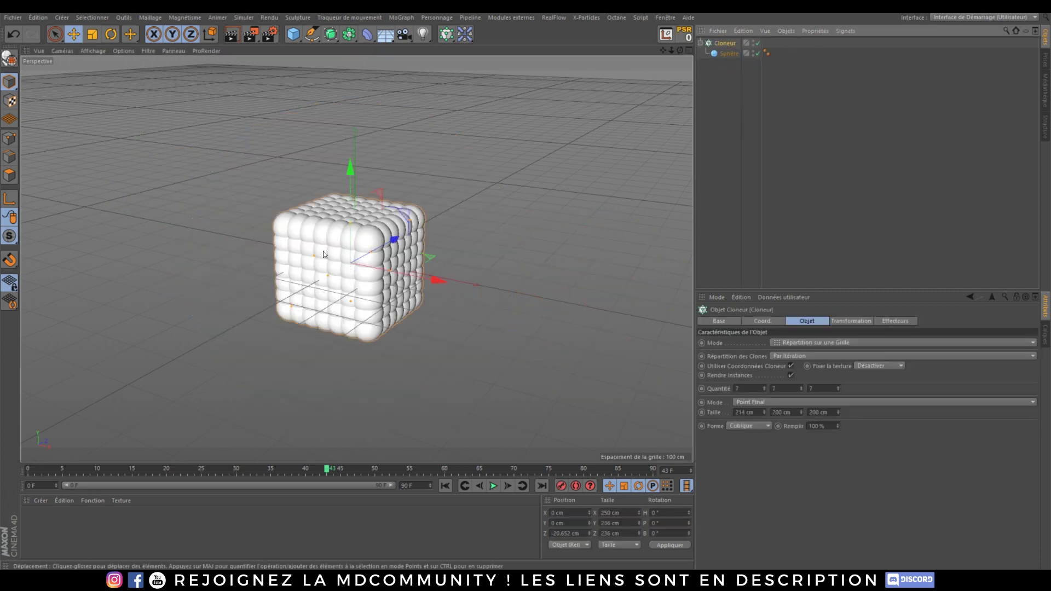
{"action": "scroll", "coordinate": [333, 210], "scroll_direction": "up", "scroll_amount": 5}
{"action": "left_click_drag", "start_coordinate": [393, 283], "coordinate": [408, 270], "text": "alt"}
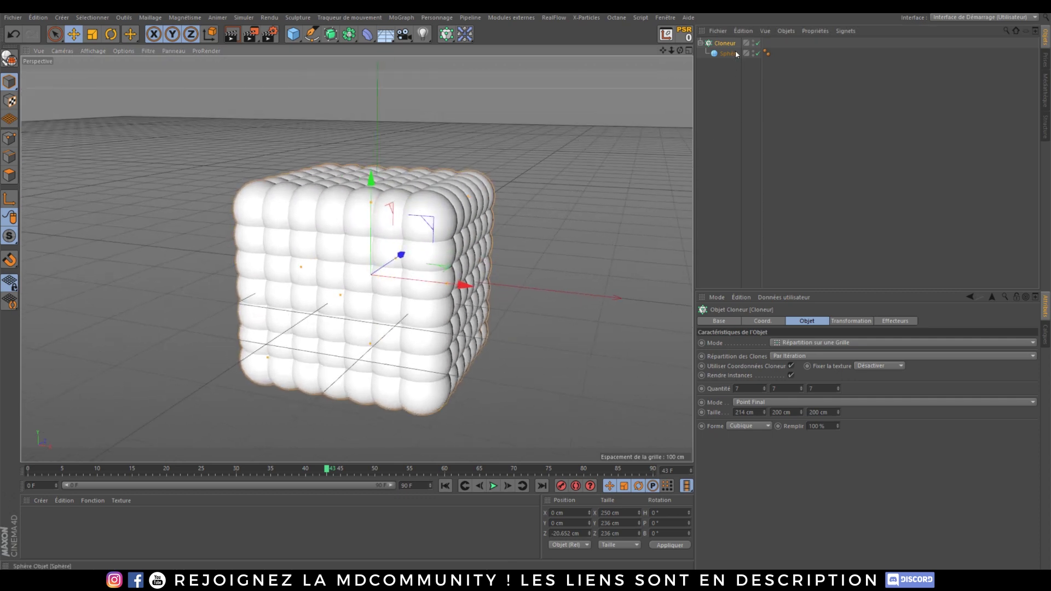
{"action": "left_click", "coordinate": [815, 345]}
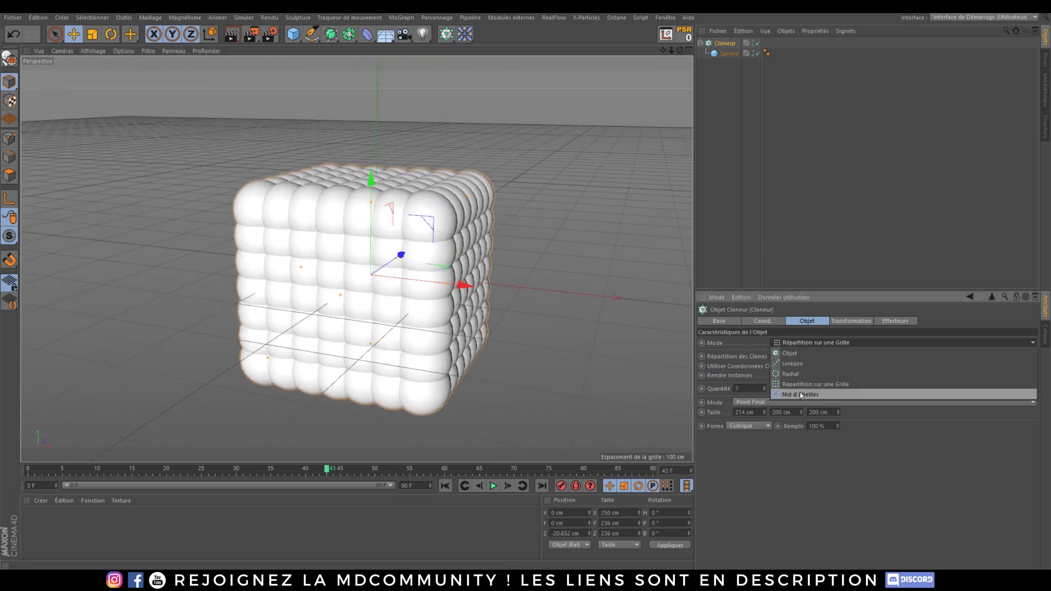
{"action": "left_click", "coordinate": [780, 394]}
{"action": "scroll", "coordinate": [334, 222], "scroll_direction": "down", "scroll_amount": 8}
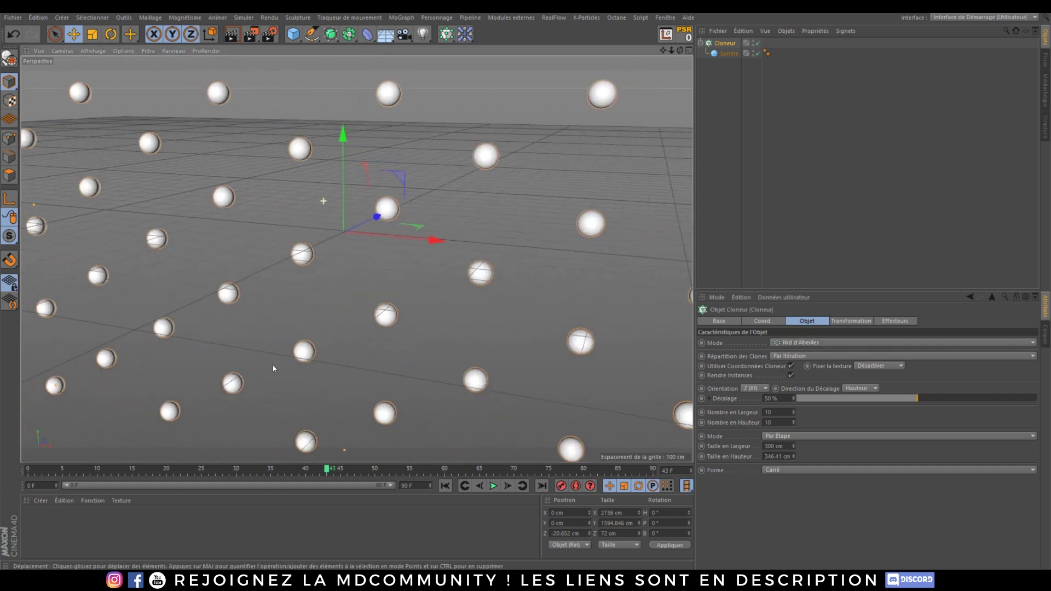
{"action": "left_click_drag", "start_coordinate": [289, 275], "coordinate": [328, 261], "text": "alt"}
{"action": "left_click_drag", "start_coordinate": [278, 317], "coordinate": [383, 246], "text": "alt"}
{"action": "middle_click_drag", "start_coordinate": [384, 247], "coordinate": [324, 302], "text": "alt"}
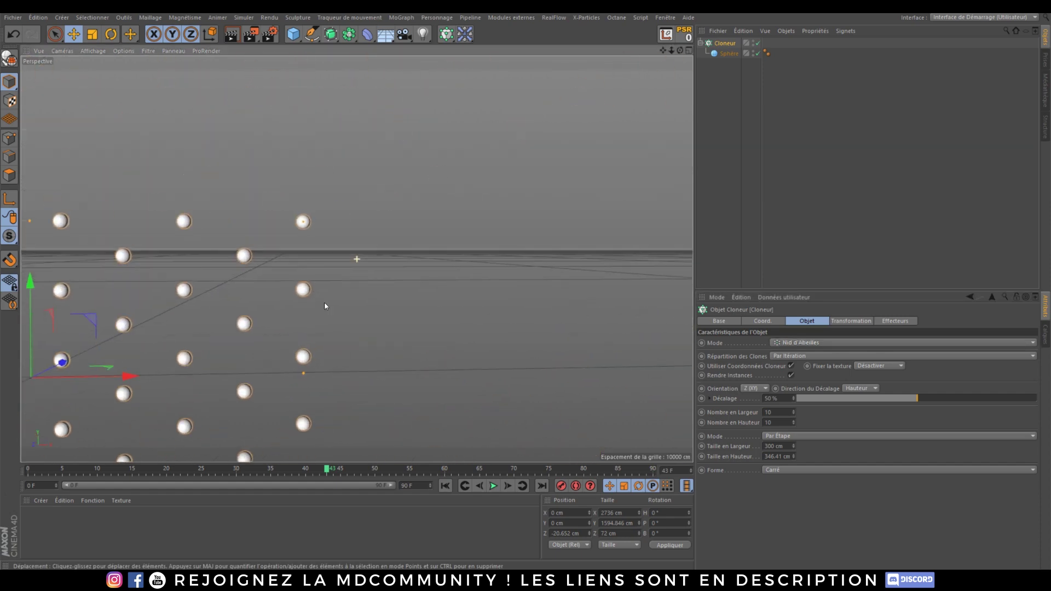
Reduce the honeycomb cloner's offset (Décalage) to 0 %.
{"action": "middle_click_drag", "start_coordinate": [455, 259], "coordinate": [543, 220], "text": "alt"}
{"action": "middle_click_drag", "start_coordinate": [215, 306], "coordinate": [403, 255], "text": "alt"}
{"action": "right_click_drag", "start_coordinate": [403, 255], "coordinate": [402, 295], "text": "alt"}
{"action": "left_click_drag", "start_coordinate": [402, 295], "coordinate": [387, 310], "text": "alt"}
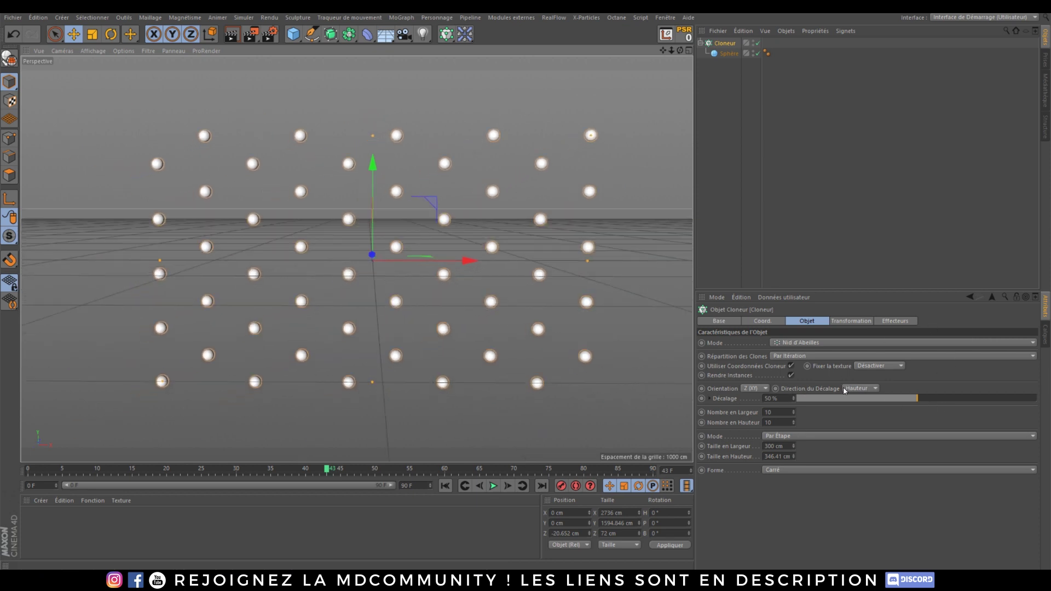
{"action": "left_click_drag", "start_coordinate": [905, 402], "coordinate": [793, 397]}
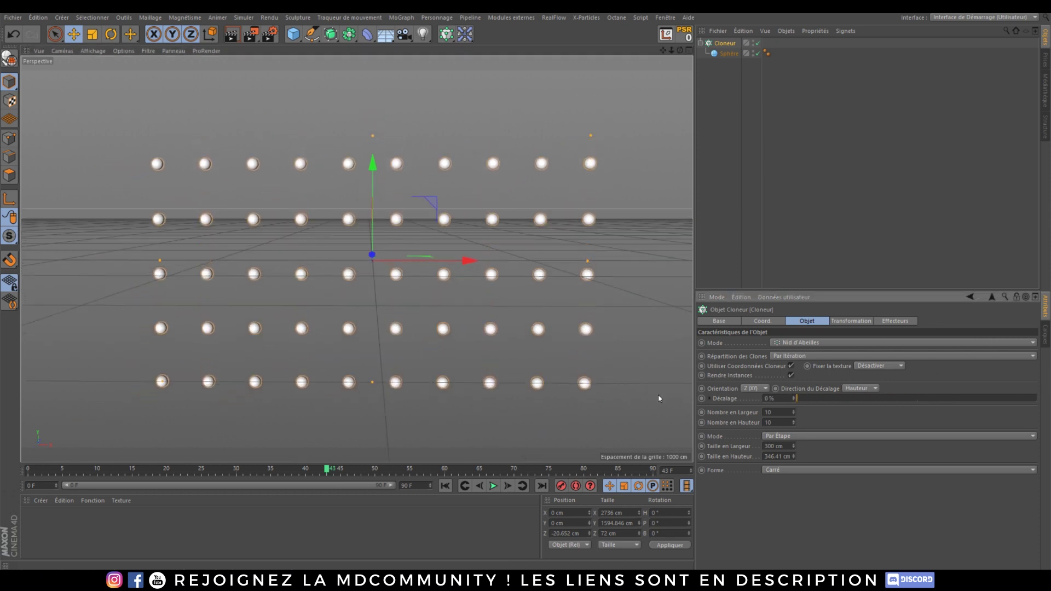
Set the honeycomb cloner's offset (Décalage) to 50 %.
{"action": "left_click_drag", "start_coordinate": [393, 306], "coordinate": [512, 300], "text": "alt"}
{"action": "middle_click_drag", "start_coordinate": [511, 300], "coordinate": [331, 277], "text": "alt"}
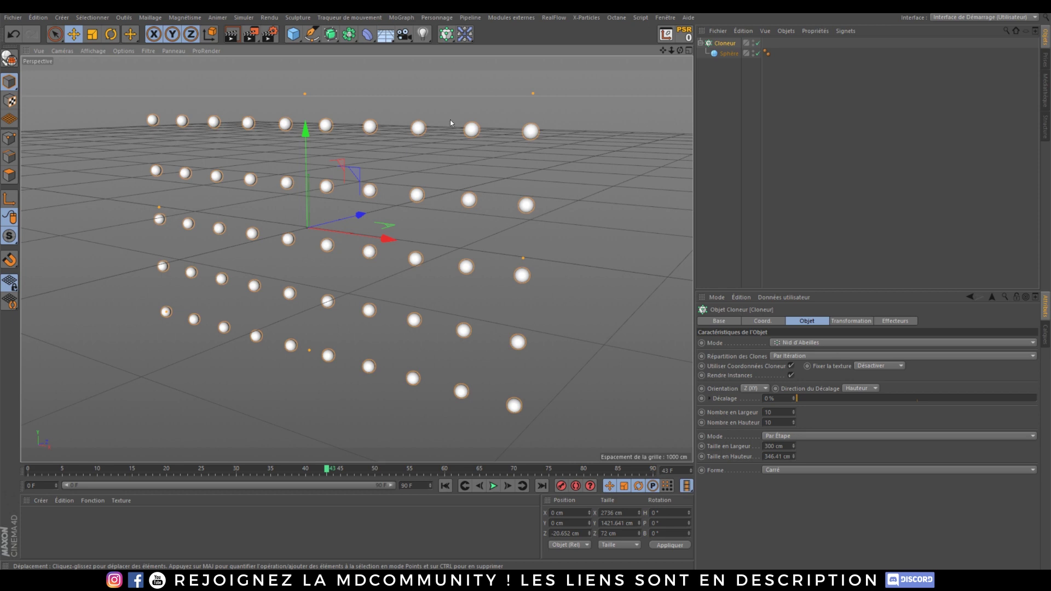
{"action": "left_click_drag", "start_coordinate": [834, 400], "coordinate": [918, 411]}
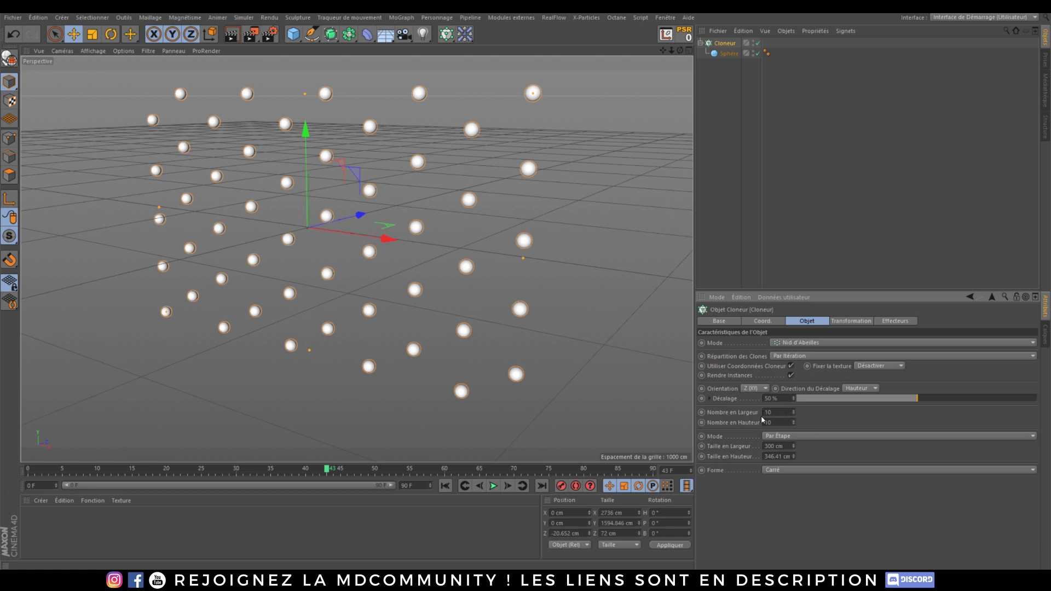
{"action": "middle_click_drag", "start_coordinate": [228, 164], "coordinate": [242, 191], "text": "alt"}
{"action": "left_click_drag", "start_coordinate": [242, 191], "coordinate": [264, 170], "text": "alt"}
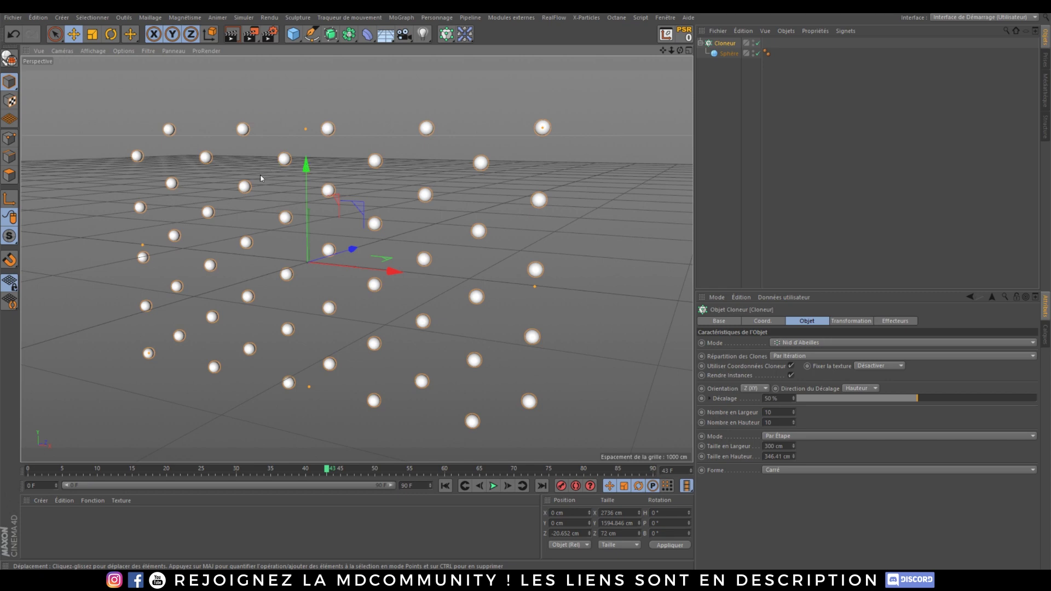
{"action": "right_click_drag", "start_coordinate": [280, 287], "coordinate": [288, 269], "text": "alt"}
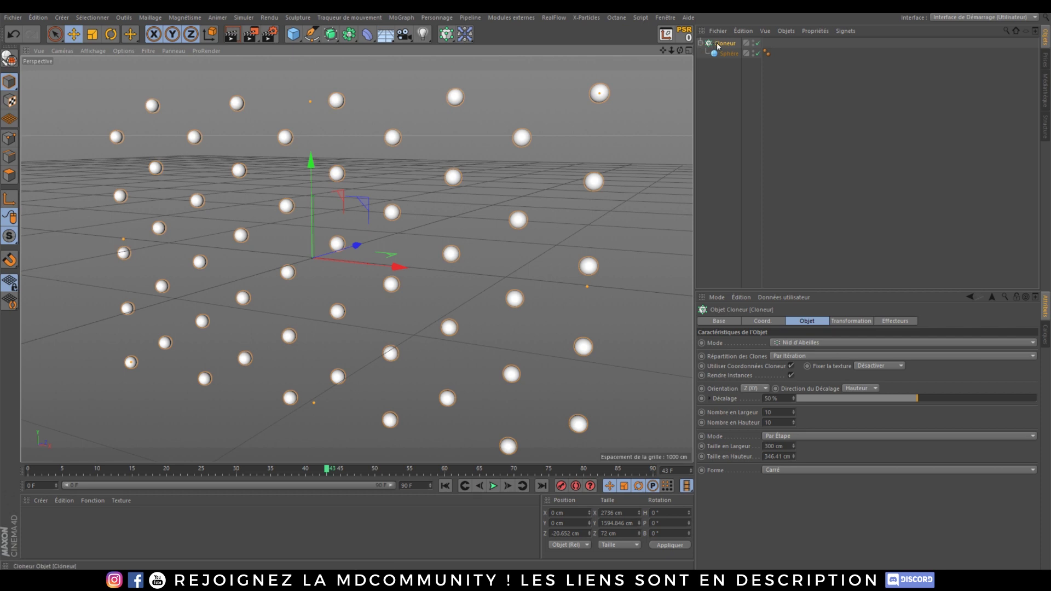
Delete the honeycomb cloner together with its sphere.
{"action": "left_click", "coordinate": [793, 343]}
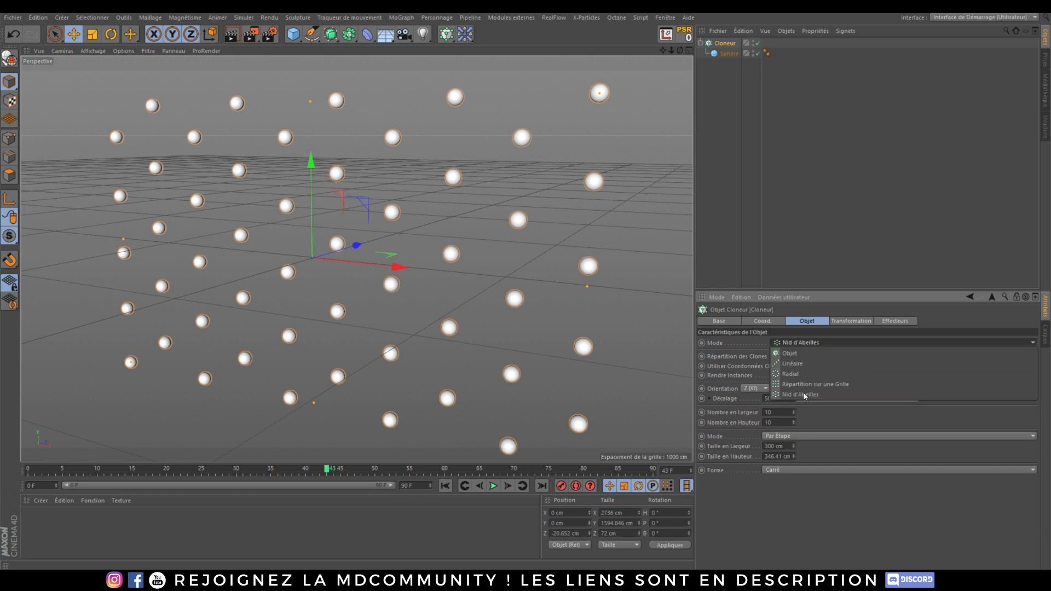
{"action": "left_click", "coordinate": [804, 395]}
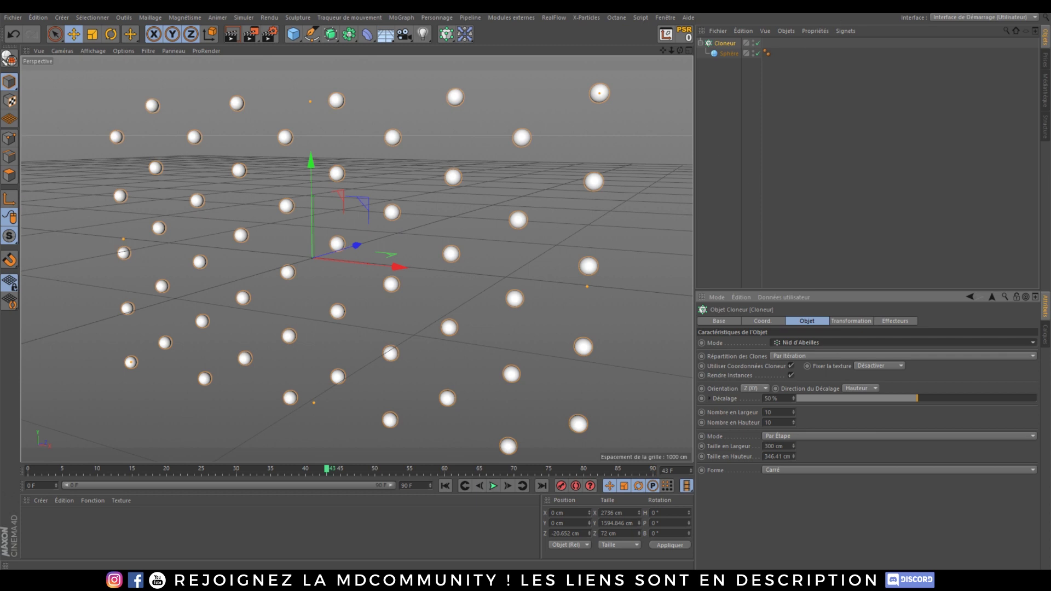
{"action": "left_click_drag", "start_coordinate": [735, 80], "coordinate": [718, 40]}
{"action": "key", "text": "Delete"}
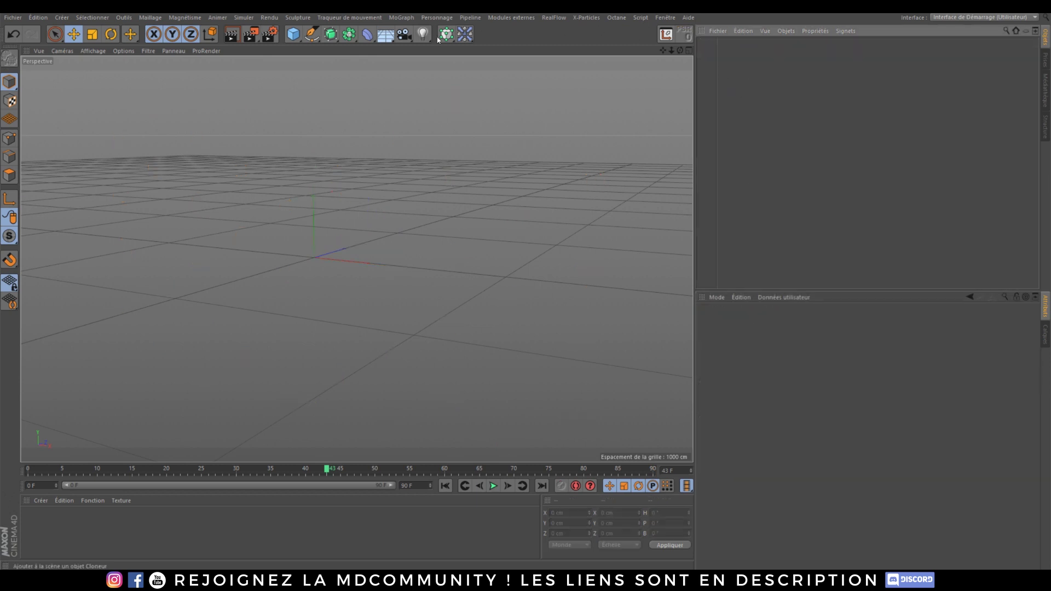
Add a MoGraph Matrice object to the empty scene.
{"action": "left_click", "coordinate": [404, 18]}
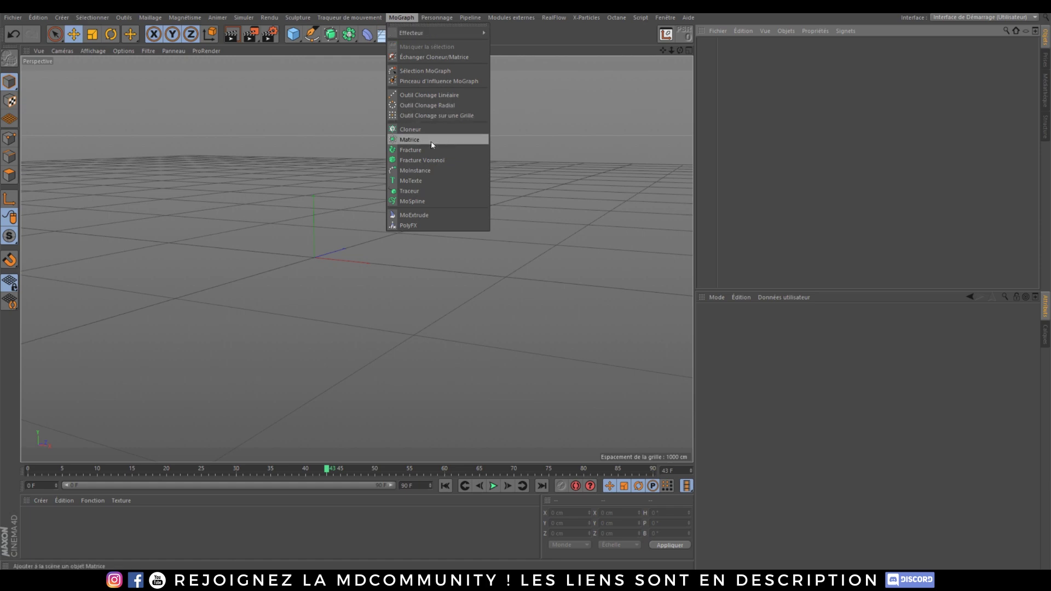
{"action": "left_click", "coordinate": [415, 140]}
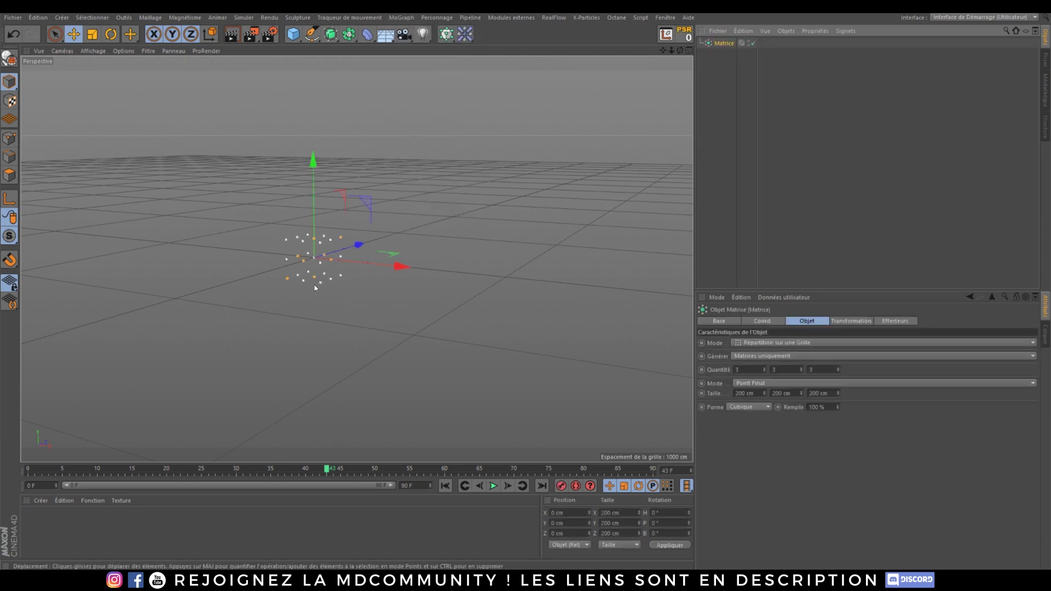
{"action": "scroll", "coordinate": [314, 285], "scroll_direction": "up", "scroll_amount": 8}
{"action": "middle_click_drag", "start_coordinate": [314, 285], "coordinate": [338, 320], "text": "alt"}
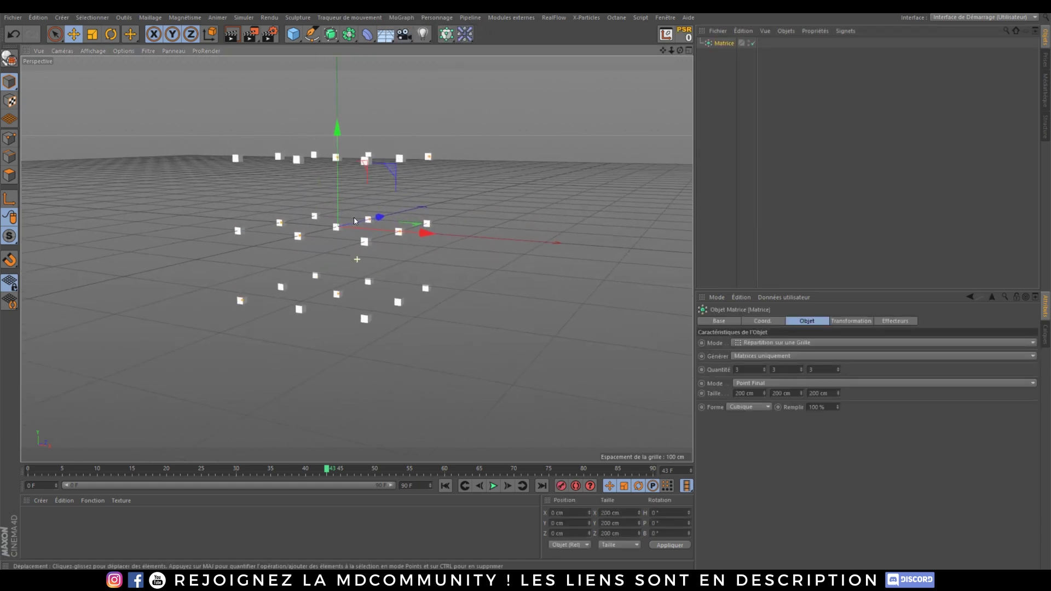
{"action": "left_click_drag", "start_coordinate": [356, 258], "coordinate": [338, 274], "text": "alt"}
{"action": "middle_click_drag", "start_coordinate": [338, 274], "coordinate": [334, 300], "text": "alt"}
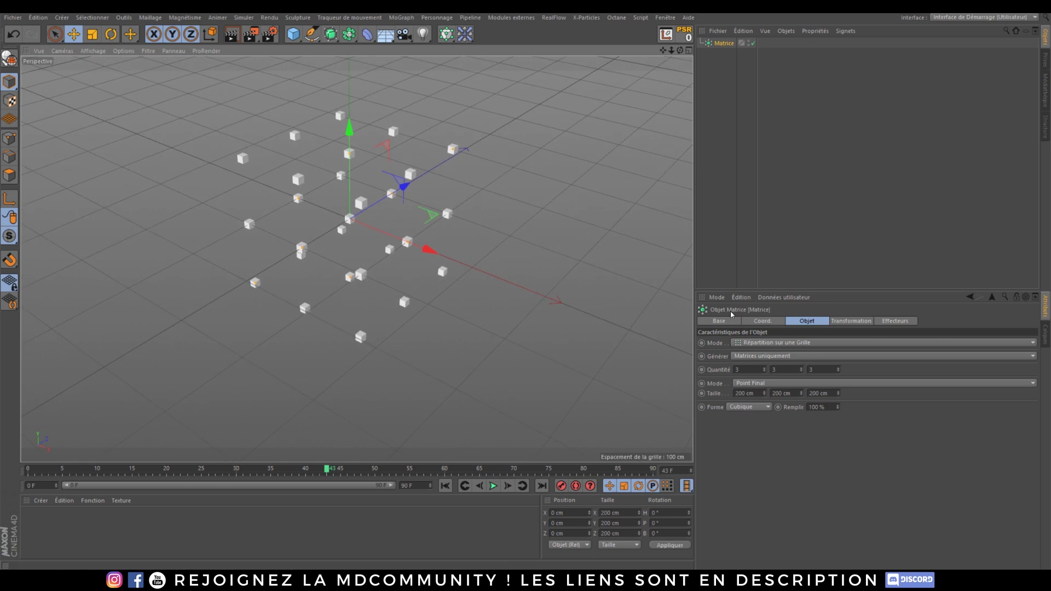
Look through the matrix object's distribution modes, transformation and effector settings.
{"action": "left_click", "coordinate": [747, 343]}
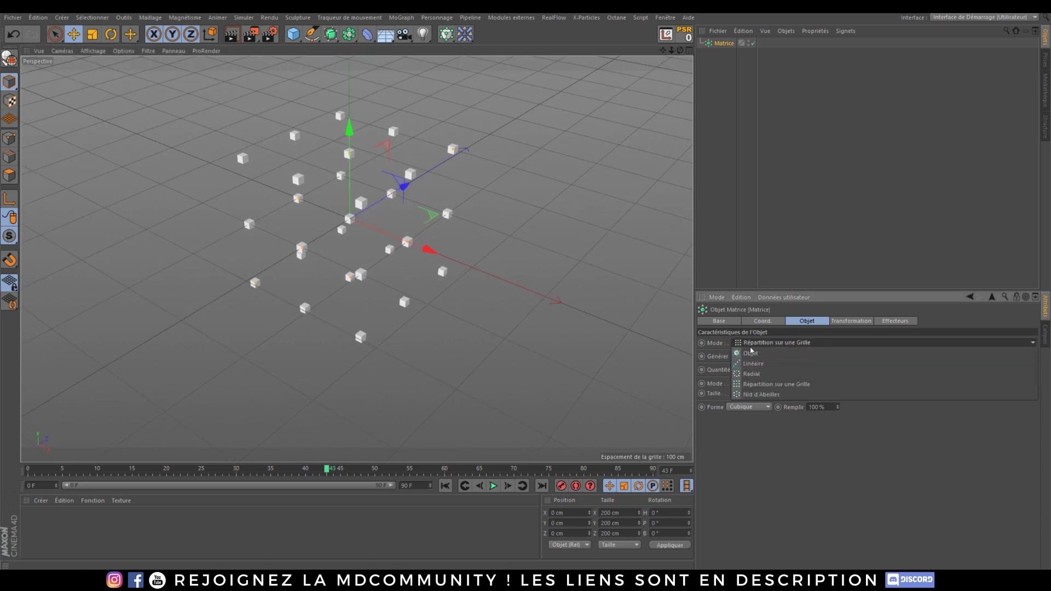
{"action": "left_click", "coordinate": [777, 411]}
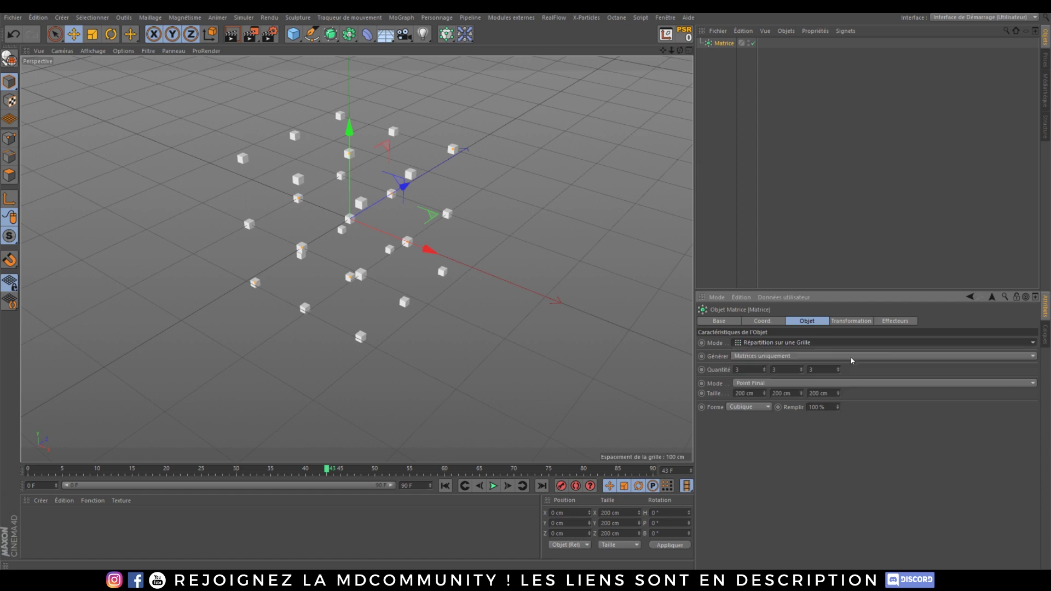
{"action": "left_click", "coordinate": [847, 322]}
{"action": "left_click", "coordinate": [896, 322]}
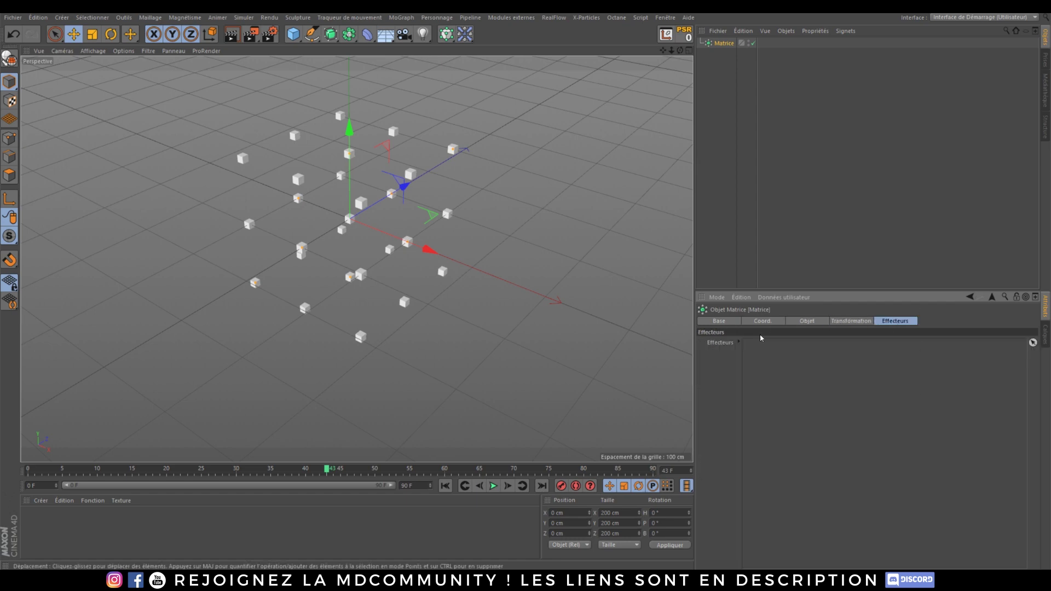
{"action": "left_click", "coordinate": [807, 321]}
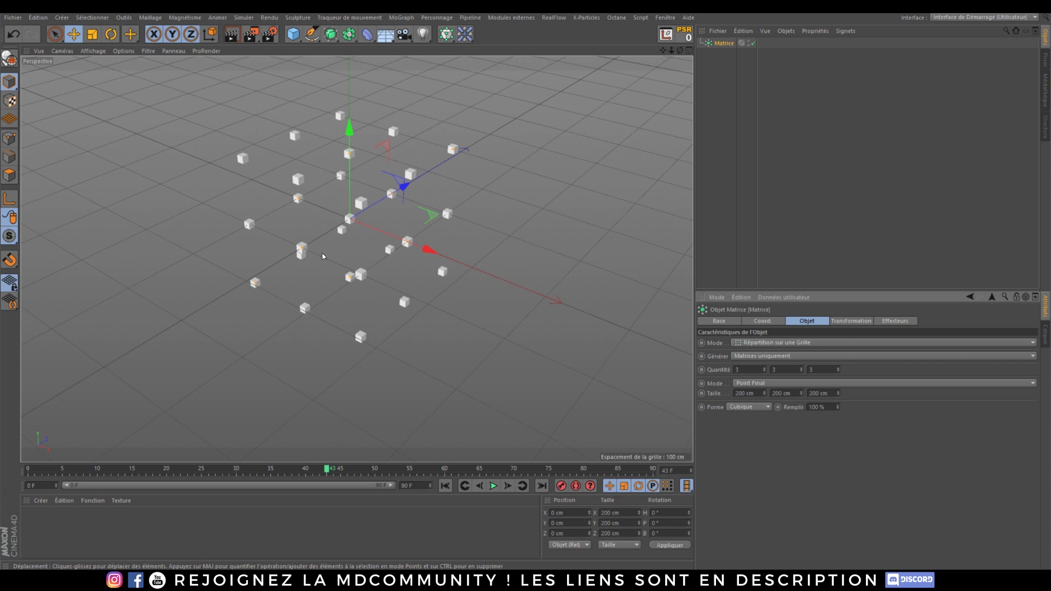
Render the current view to check how the matrix object appears in a render, and return to the normal view.
{"action": "middle_click_drag", "start_coordinate": [305, 267], "coordinate": [316, 272], "text": "alt"}
{"action": "left_click_drag", "start_coordinate": [316, 273], "coordinate": [329, 261], "text": "alt"}
{"action": "middle_click_drag", "start_coordinate": [373, 244], "coordinate": [364, 271], "text": "alt"}
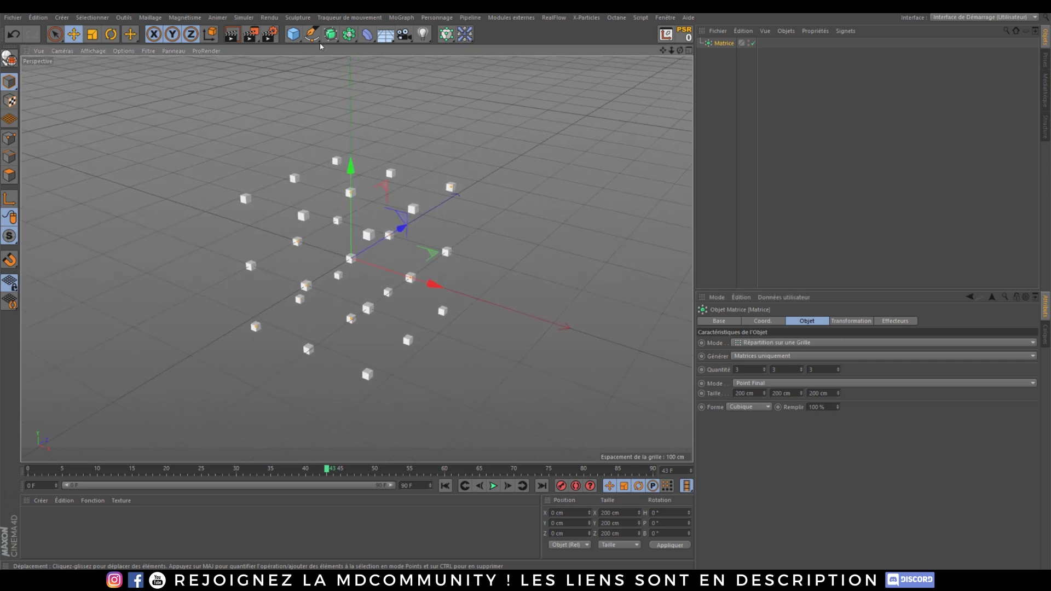
{"action": "left_click", "coordinate": [233, 35]}
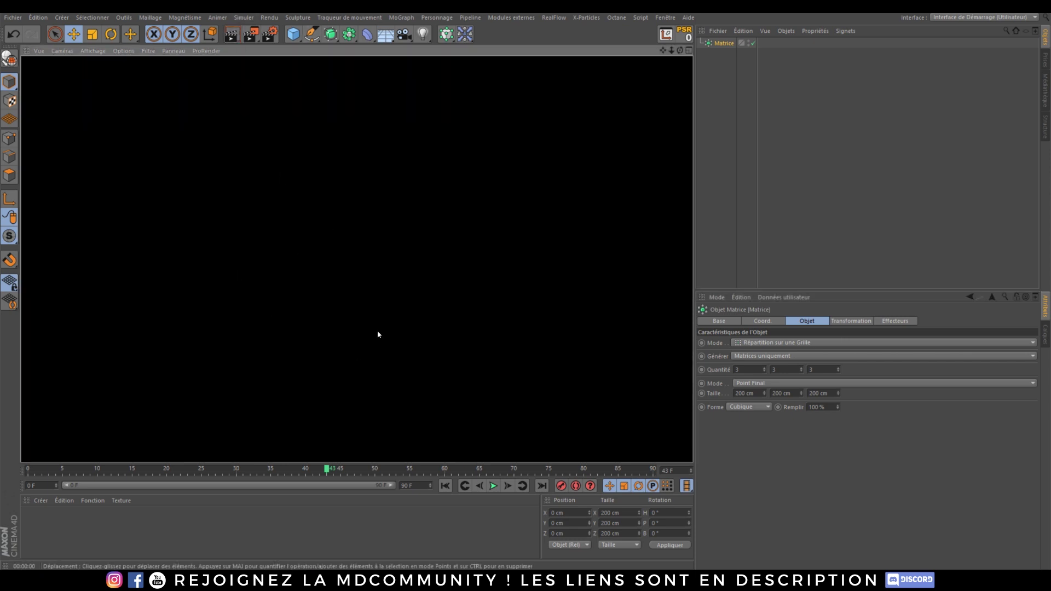
{"action": "left_click", "coordinate": [439, 212]}
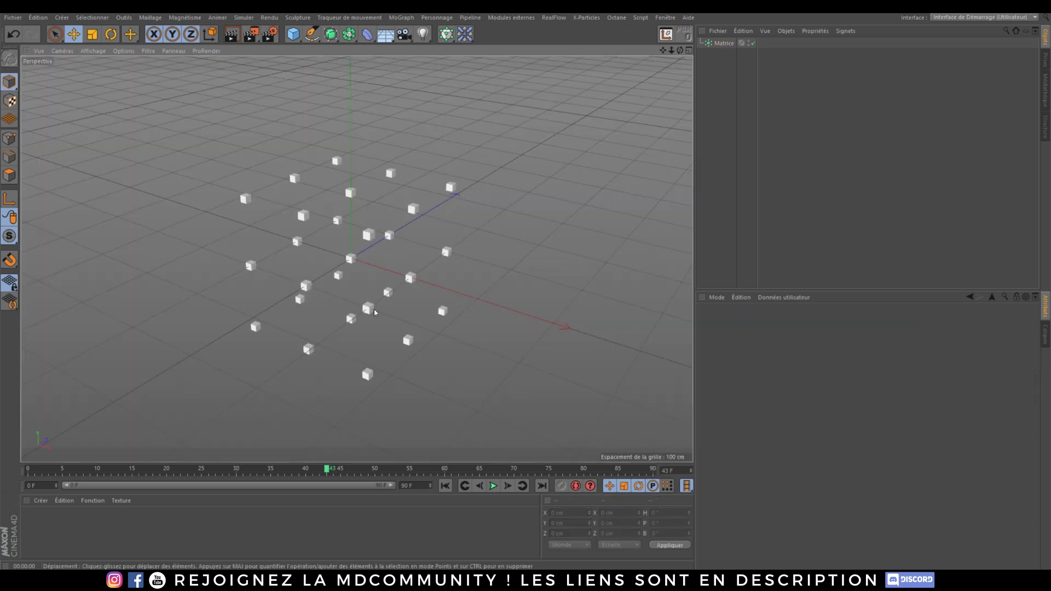
{"action": "scroll", "coordinate": [373, 241], "scroll_direction": "up", "scroll_amount": 3}
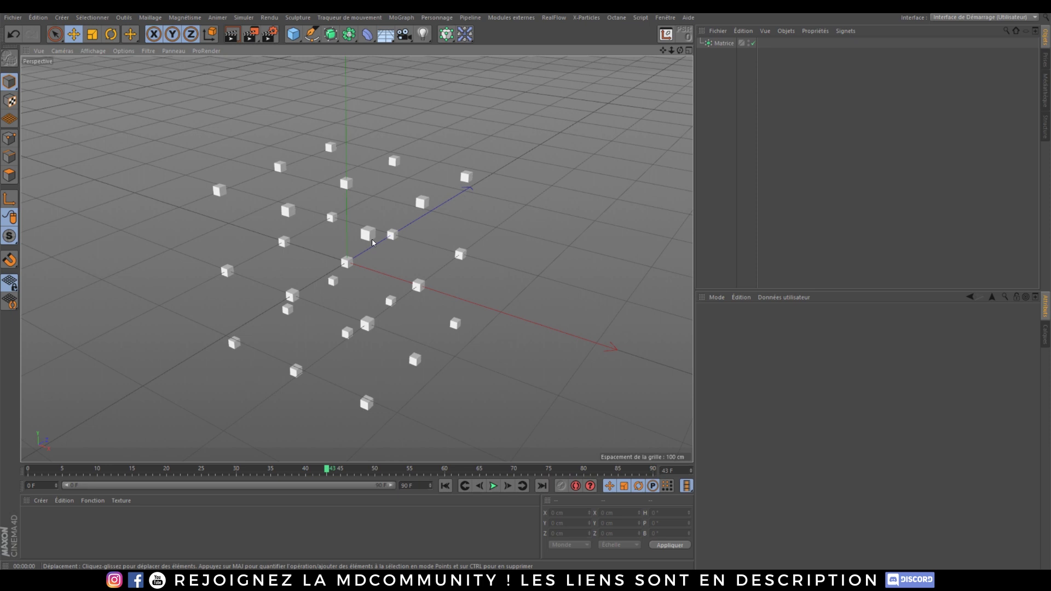
{"action": "middle_click_drag", "start_coordinate": [359, 288], "coordinate": [375, 265], "text": "alt"}
{"action": "left_click_drag", "start_coordinate": [371, 284], "coordinate": [373, 272], "text": "alt"}
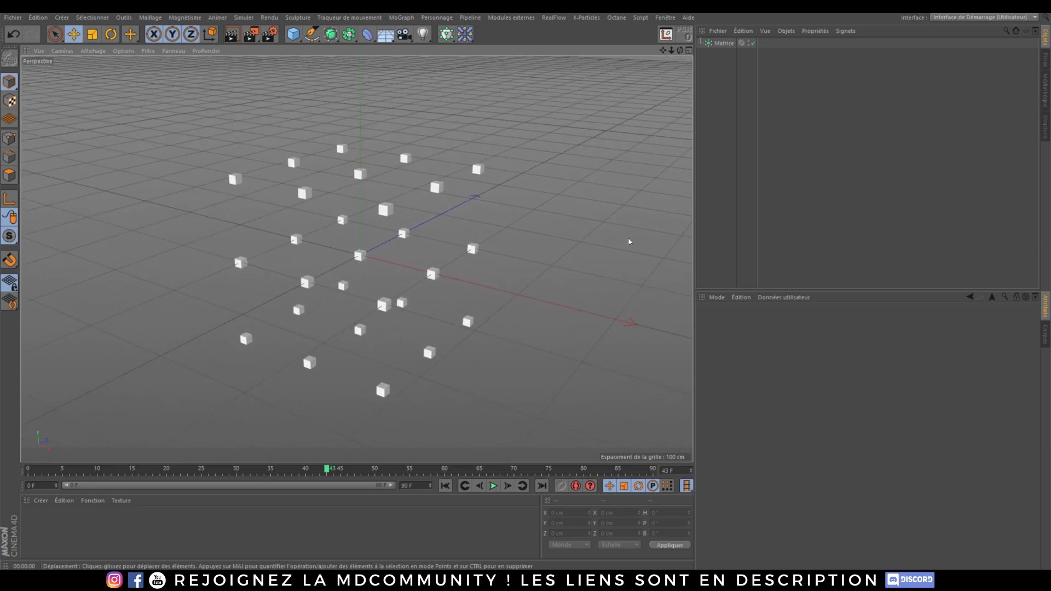
Add a Traceur object referencing the matrix and set its tracing mode to Connecter les éléments.
{"action": "left_click", "coordinate": [722, 44]}
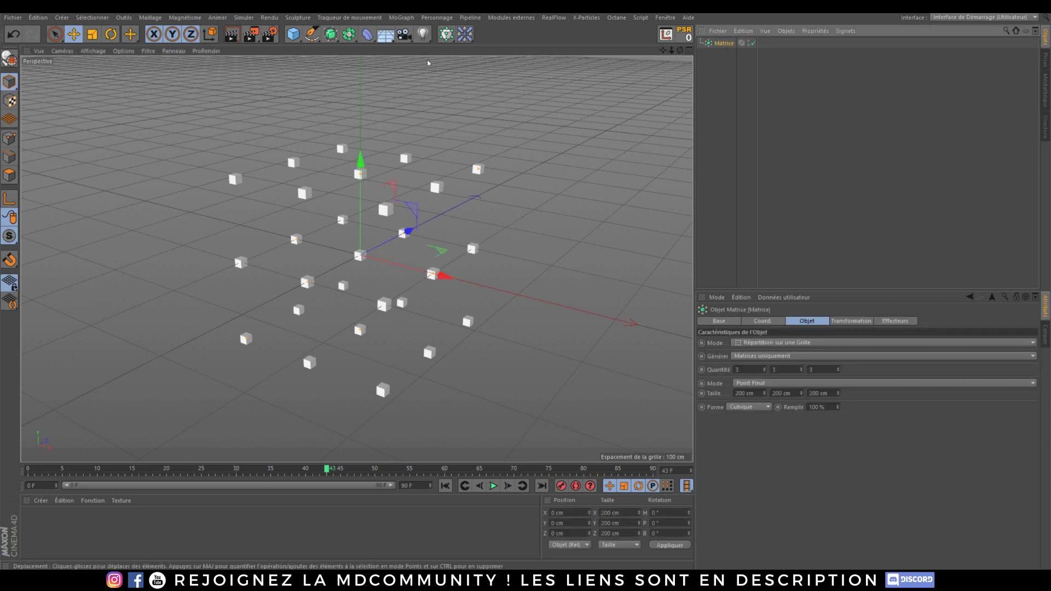
{"action": "left_click", "coordinate": [447, 36]}
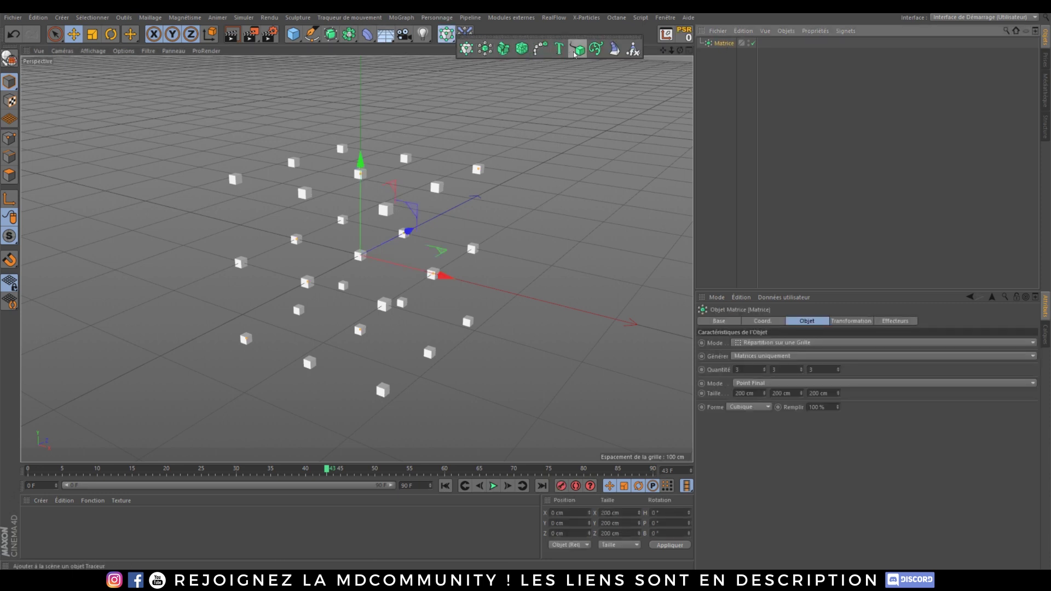
{"action": "left_click", "coordinate": [579, 51]}
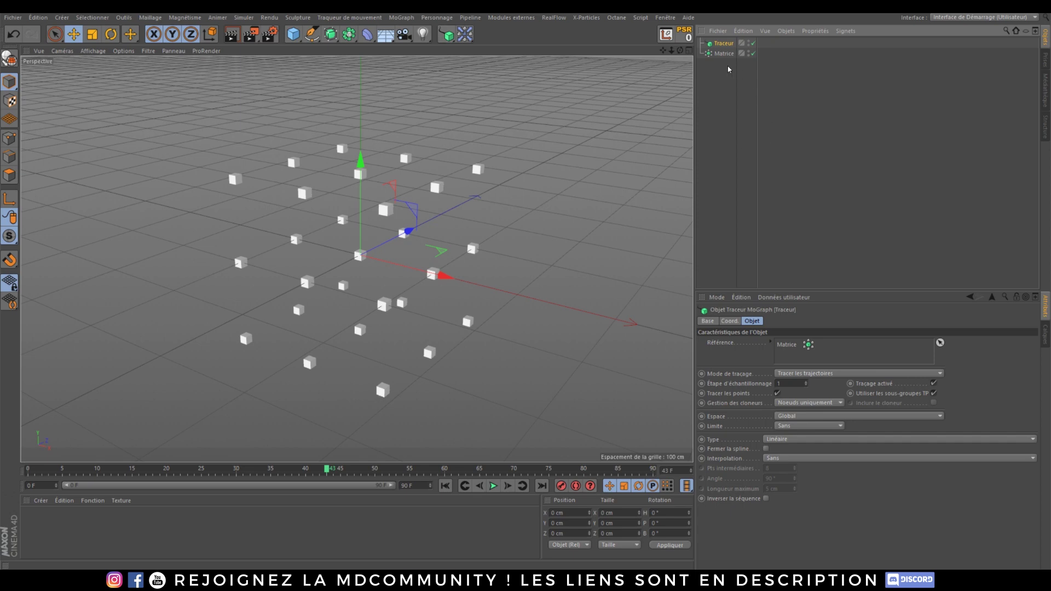
{"action": "left_click", "coordinate": [808, 375]}
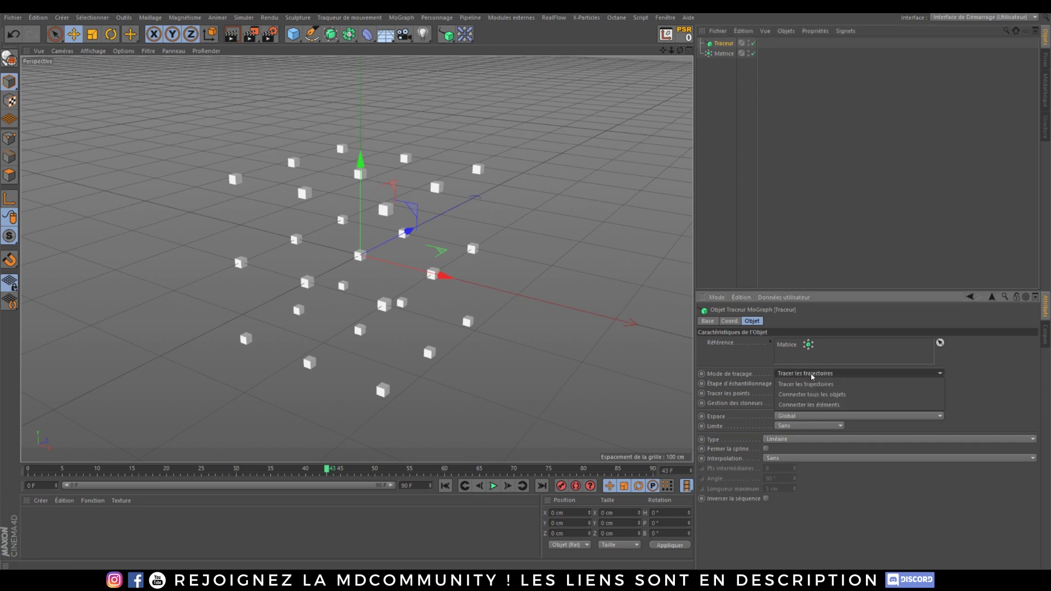
{"action": "left_click", "coordinate": [823, 404]}
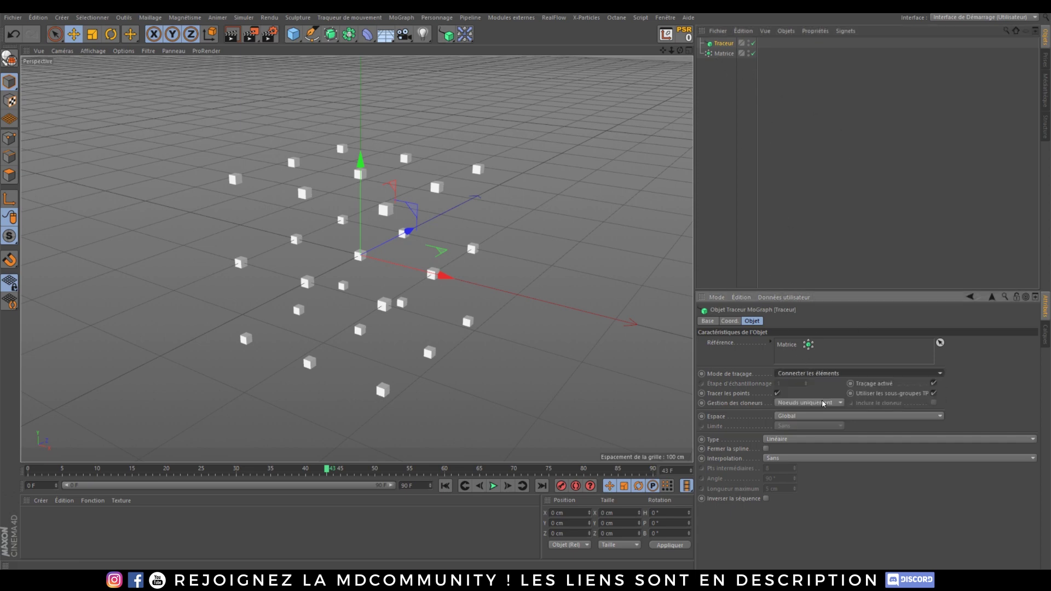
{"action": "left_click", "coordinate": [717, 52]}
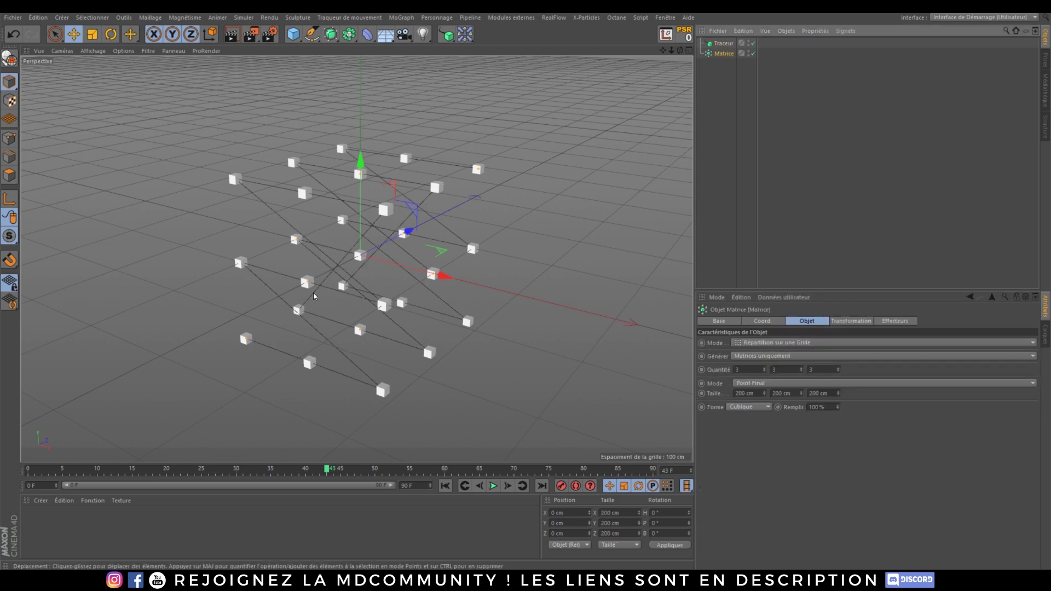
{"action": "mouse_move", "coordinate": [316, 270]}
{"action": "left_mouse_down", "text": "alt"}
{"action": "mouse_move", "coordinate": [436, 239]}
{"action": "mouse_move", "coordinate": [337, 231]}
{"action": "mouse_move", "coordinate": [335, 278]}
{"action": "left_mouse_up", "text": "alt"}
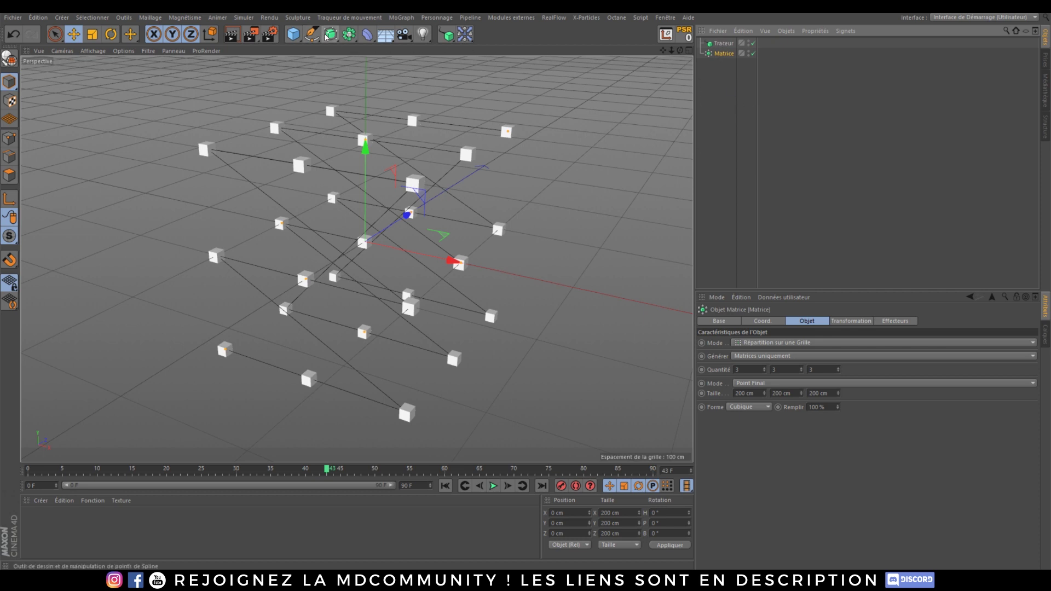
Add an Extrusion contrôlée generator and nest the Traceur inside it.
{"action": "left_click", "coordinate": [350, 37]}
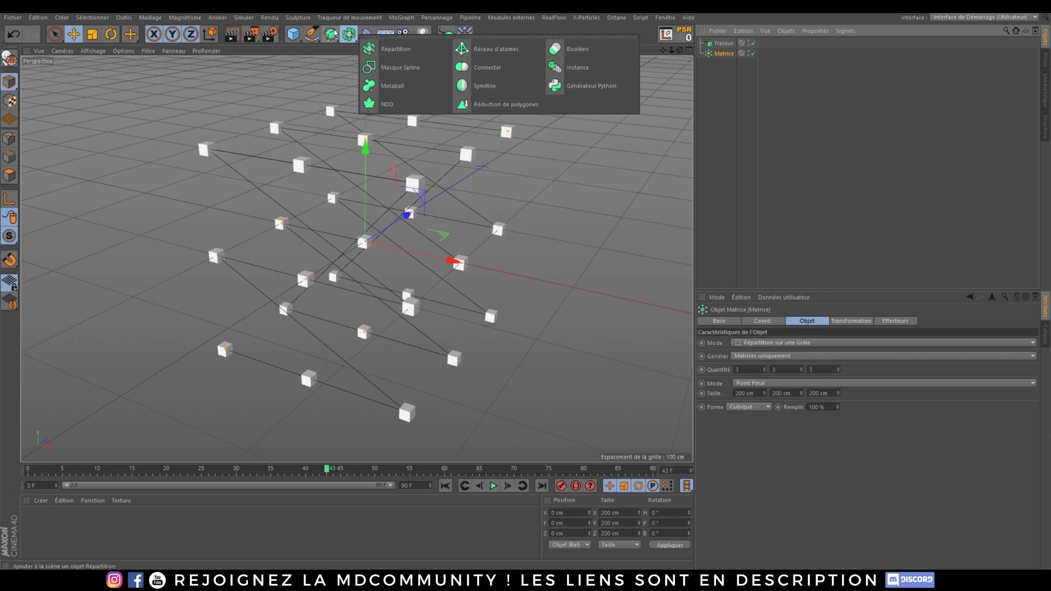
{"action": "left_click", "coordinate": [335, 34]}
{"action": "left_click", "coordinate": [393, 86]}
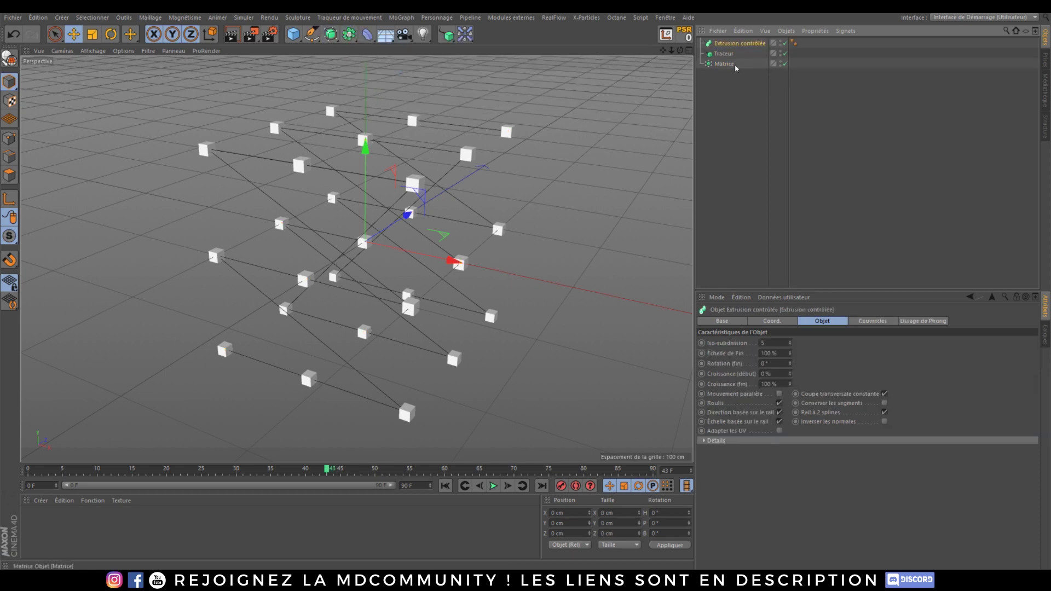
{"action": "left_click_drag", "start_coordinate": [726, 55], "coordinate": [729, 46]}
{"action": "left_click", "coordinate": [729, 44]}
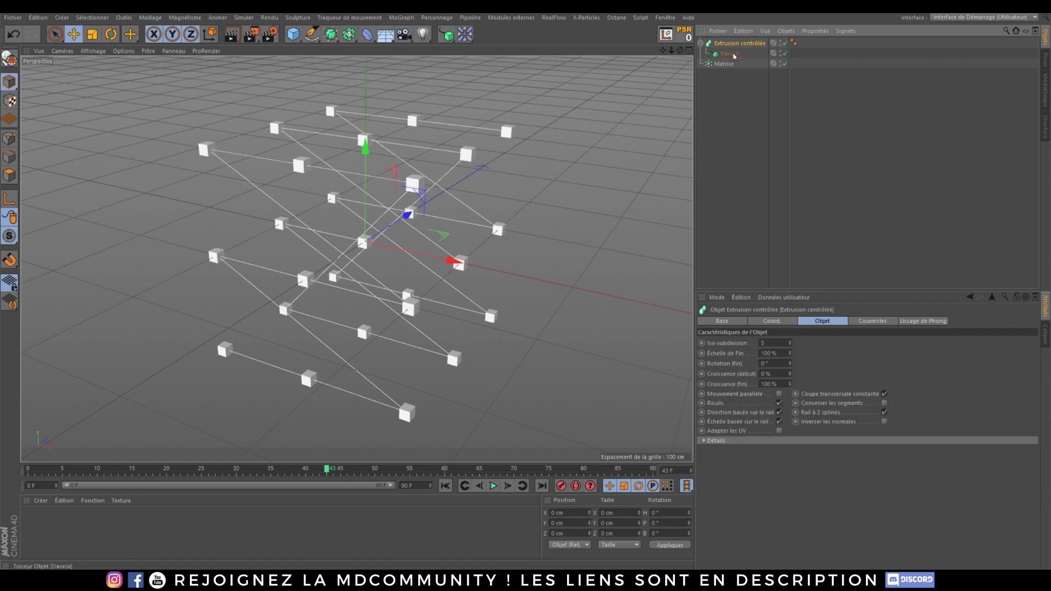
Create an n côtés spline with a 2 cm radius and nest it above the Traceur in the Extrusion contrôlée as its profile.
{"action": "left_click", "coordinate": [305, 38]}
{"action": "left_click", "coordinate": [445, 103]}
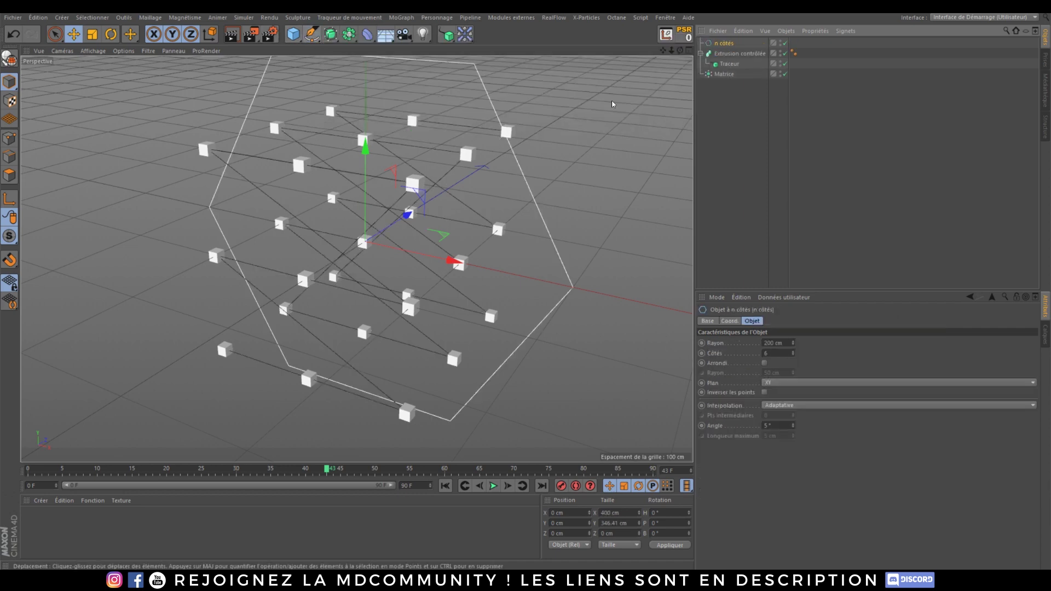
{"action": "double_click", "coordinate": [774, 343]}
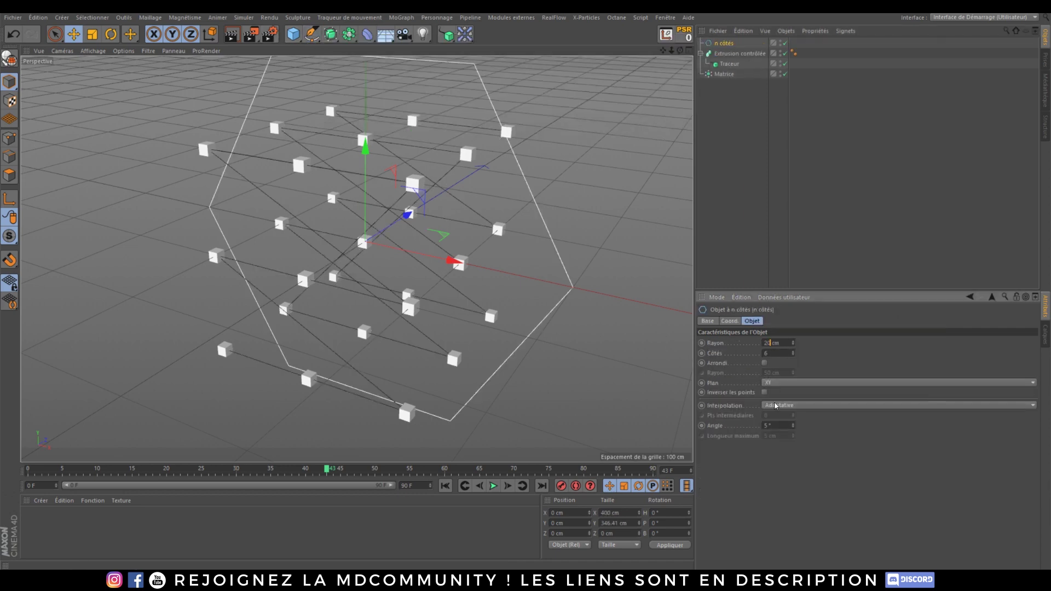
{"action": "type", "text": "2"}
{"action": "key", "text": "Return"}
{"action": "left_click_drag", "start_coordinate": [724, 43], "coordinate": [733, 60]}
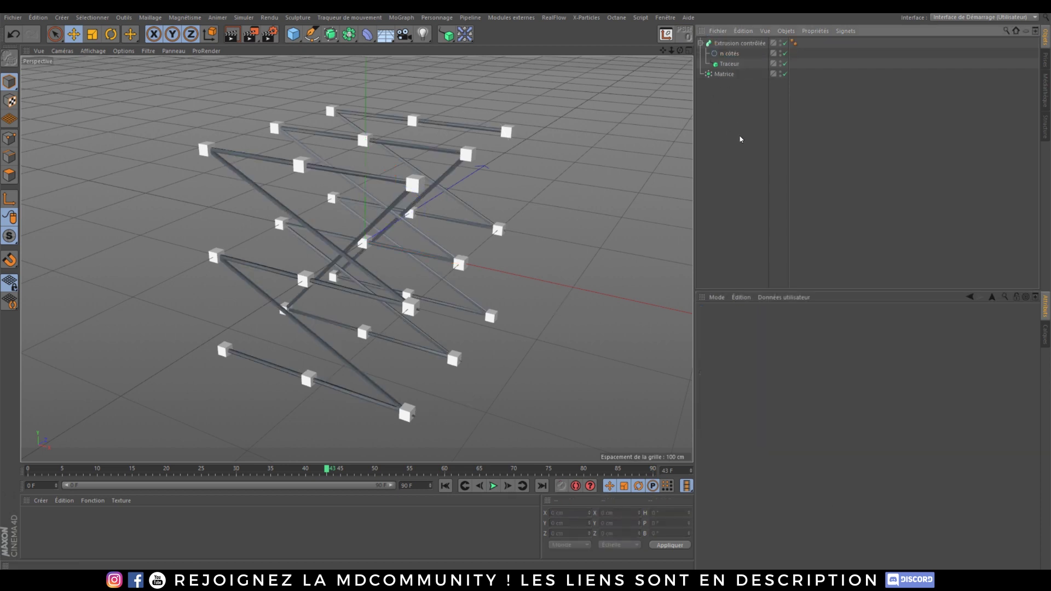
Render the current view to check the swept tubes, and return to the normal view.
{"action": "left_click", "coordinate": [230, 34]}
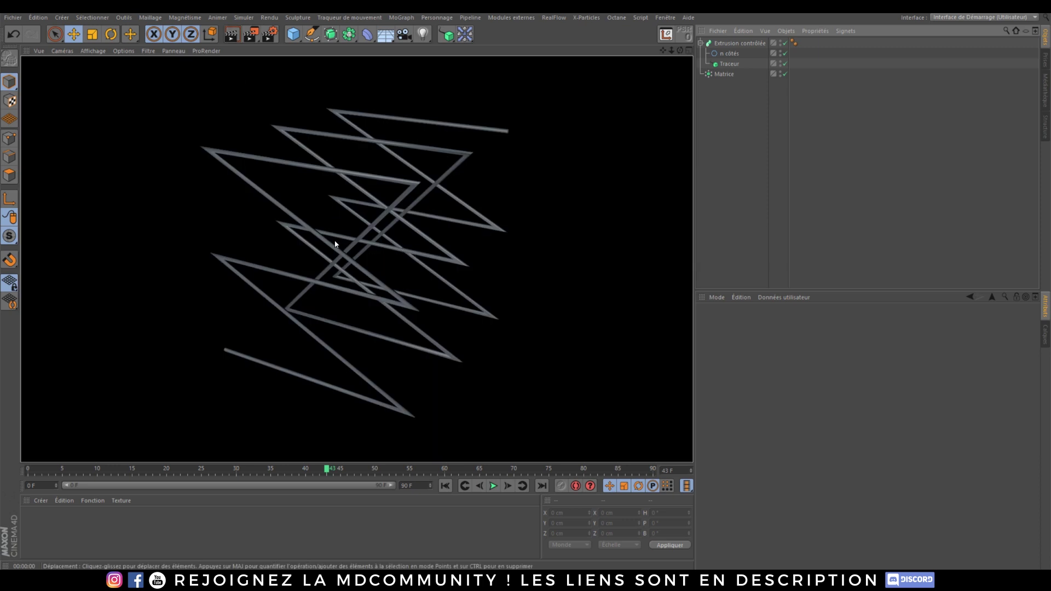
{"action": "left_click", "coordinate": [732, 81]}
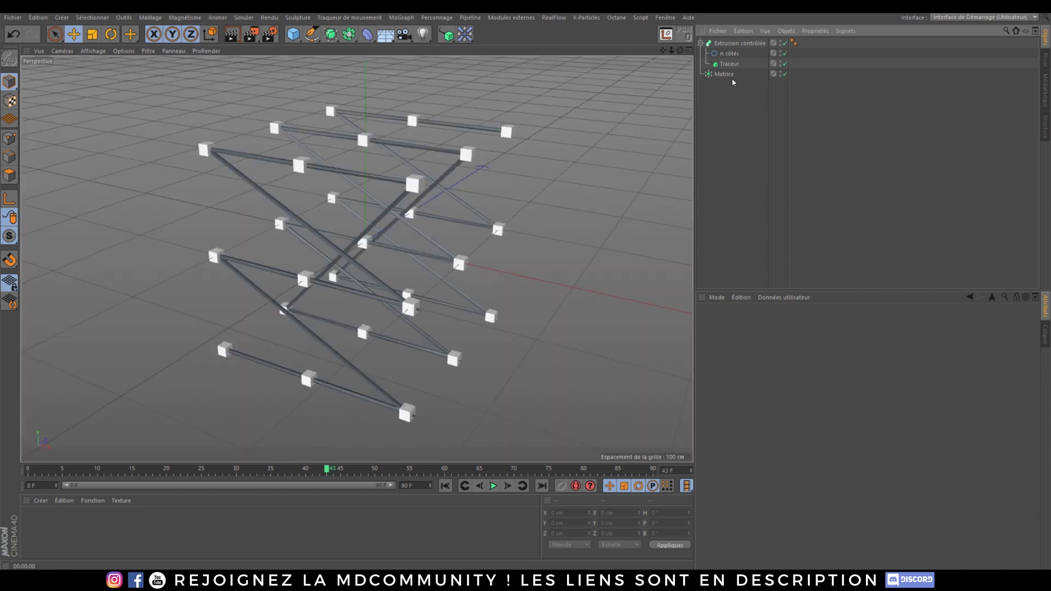
Apply an Effecteur Formule to the Matrice object.
{"action": "left_click", "coordinate": [729, 76]}
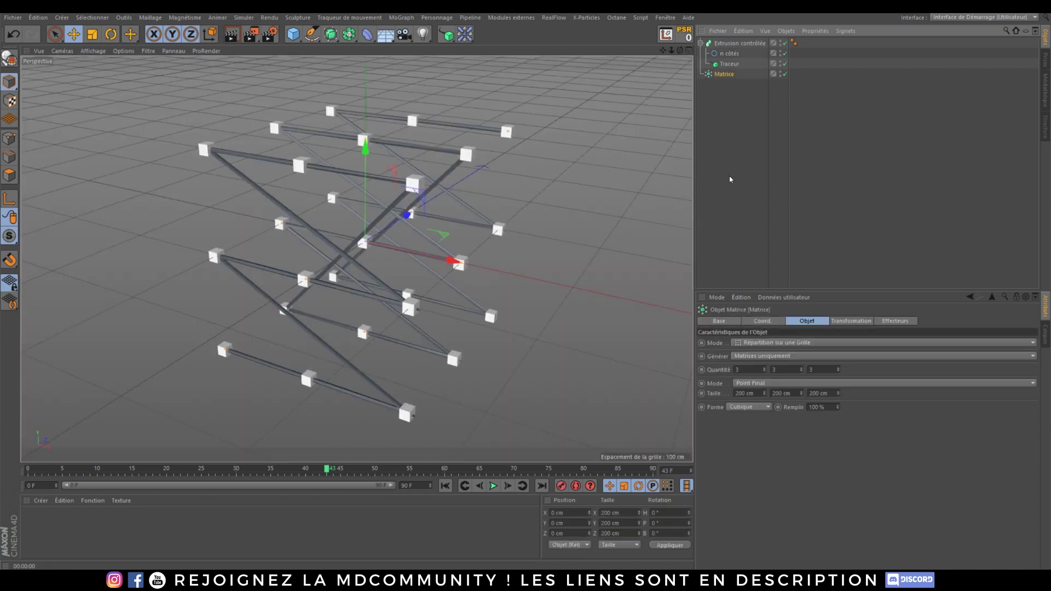
{"action": "left_click_drag", "start_coordinate": [351, 272], "coordinate": [329, 277], "text": "alt"}
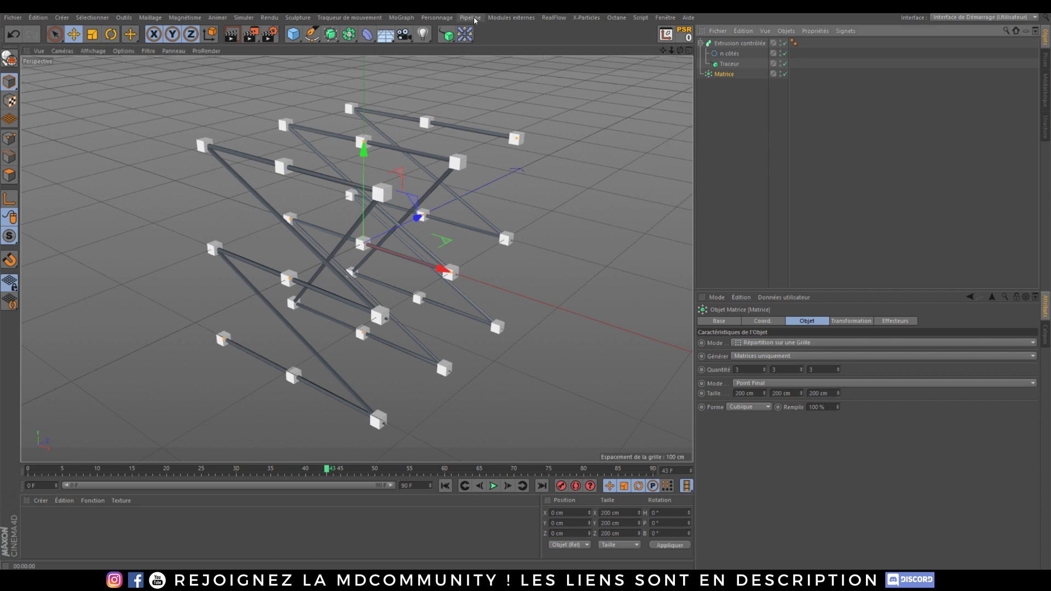
{"action": "left_click", "coordinate": [465, 34]}
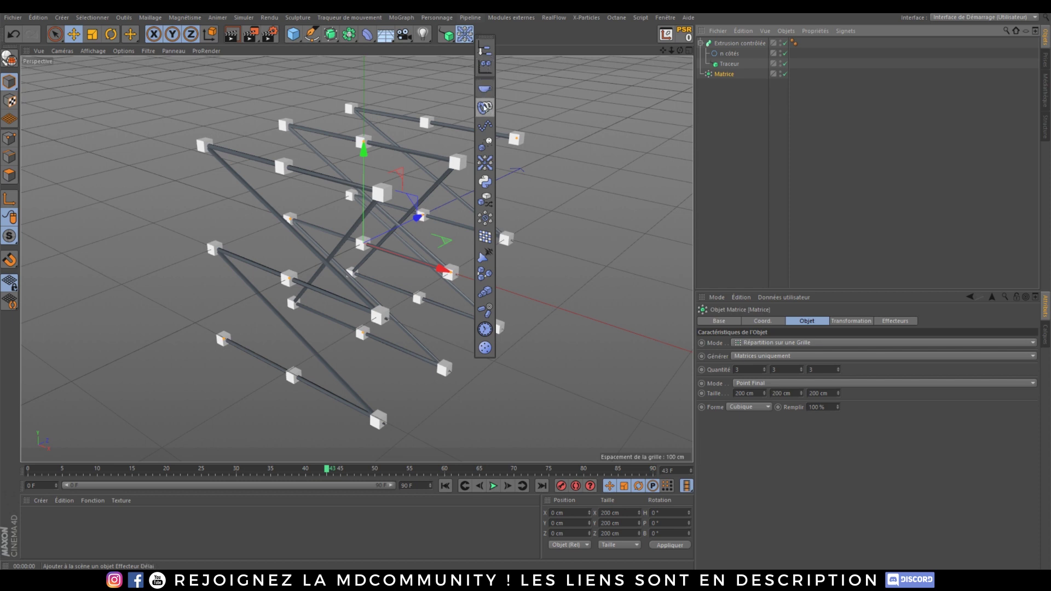
{"action": "left_click", "coordinate": [485, 126]}
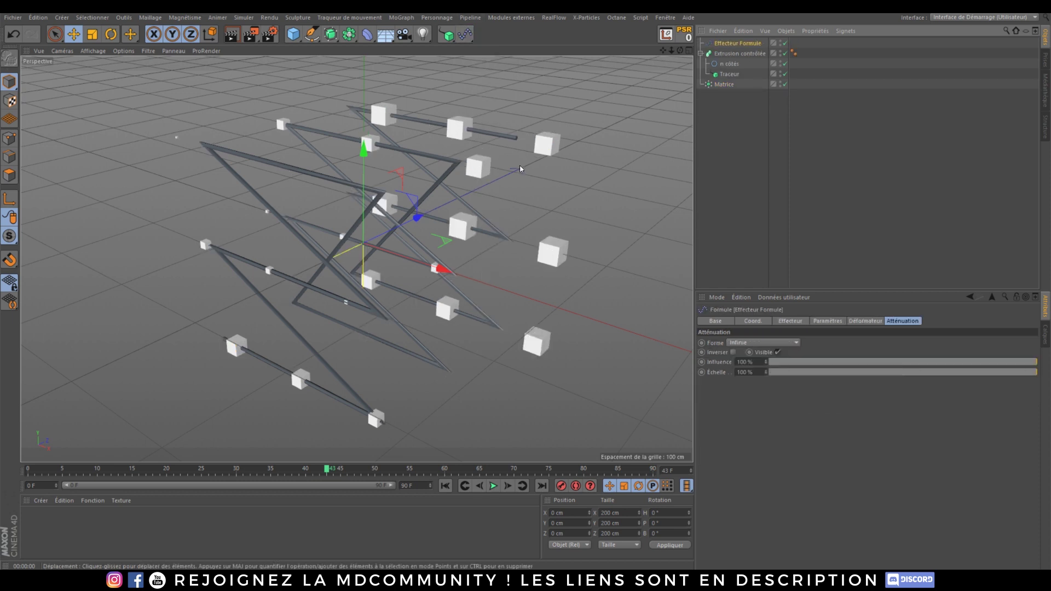
Play the animation from the first frame, stop it, and render the current view to check the moving tubes.
{"action": "left_click", "coordinate": [445, 486]}
{"action": "left_click", "coordinate": [493, 486]}
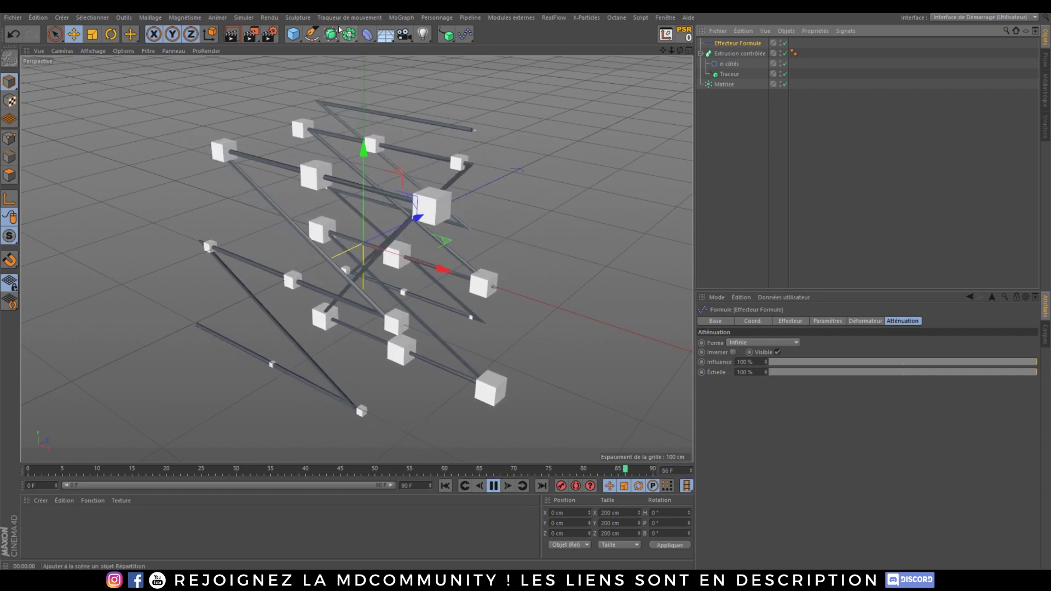
{"action": "left_click", "coordinate": [232, 36]}
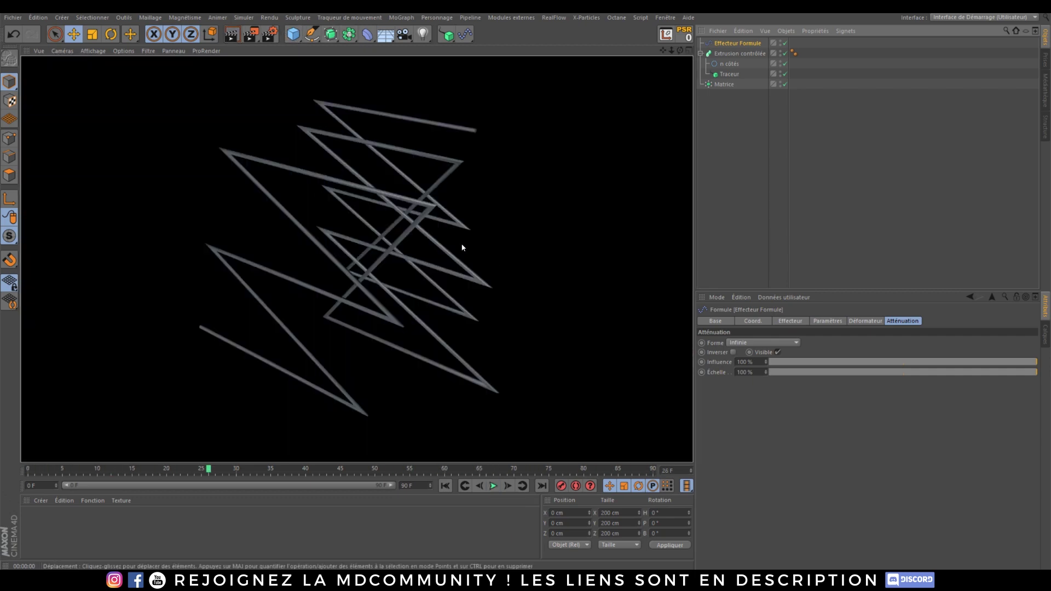
{"action": "left_click", "coordinate": [814, 192]}
Set the render output's frame range to Toutes les images and render the animation in the Visualiseur without saving a file.
{"action": "left_click", "coordinate": [261, 33]}
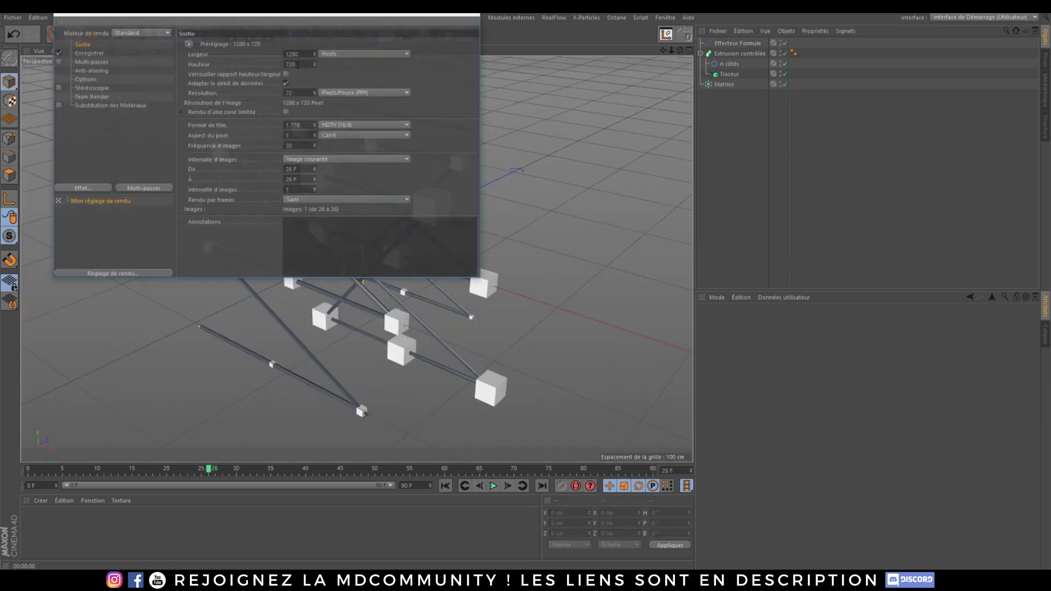
{"action": "left_click", "coordinate": [309, 163]}
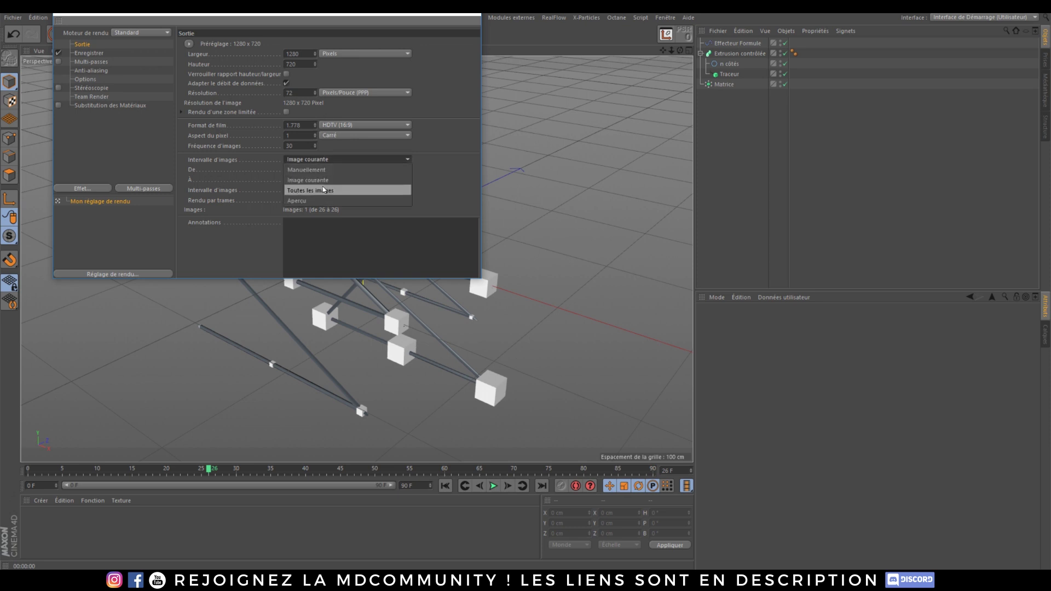
{"action": "left_click", "coordinate": [329, 191]}
{"action": "left_click", "coordinate": [474, 14]}
{"action": "left_click", "coordinate": [251, 34]}
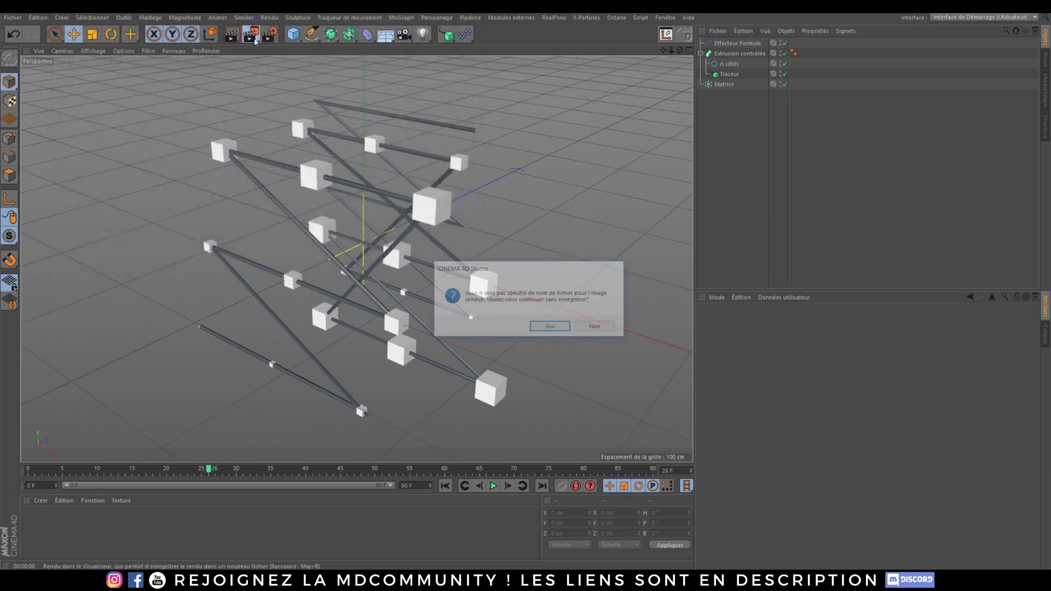
{"action": "left_click", "coordinate": [551, 327]}
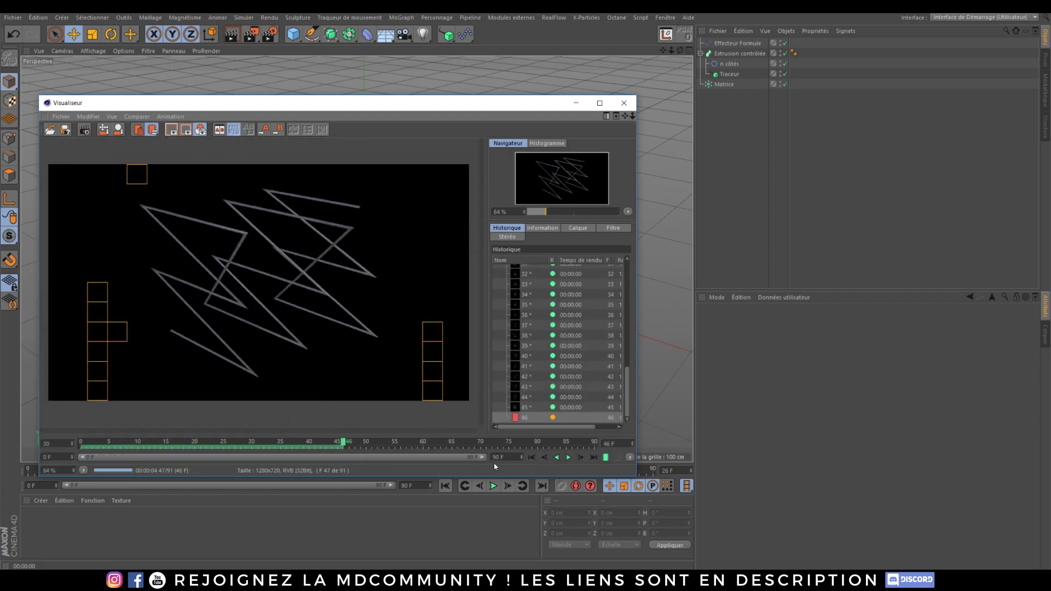
Play the rendered frames from frame 0 in the Visualiseur, stop the playback and close the render window.
{"action": "left_click_drag", "start_coordinate": [430, 441], "coordinate": [81, 440]}
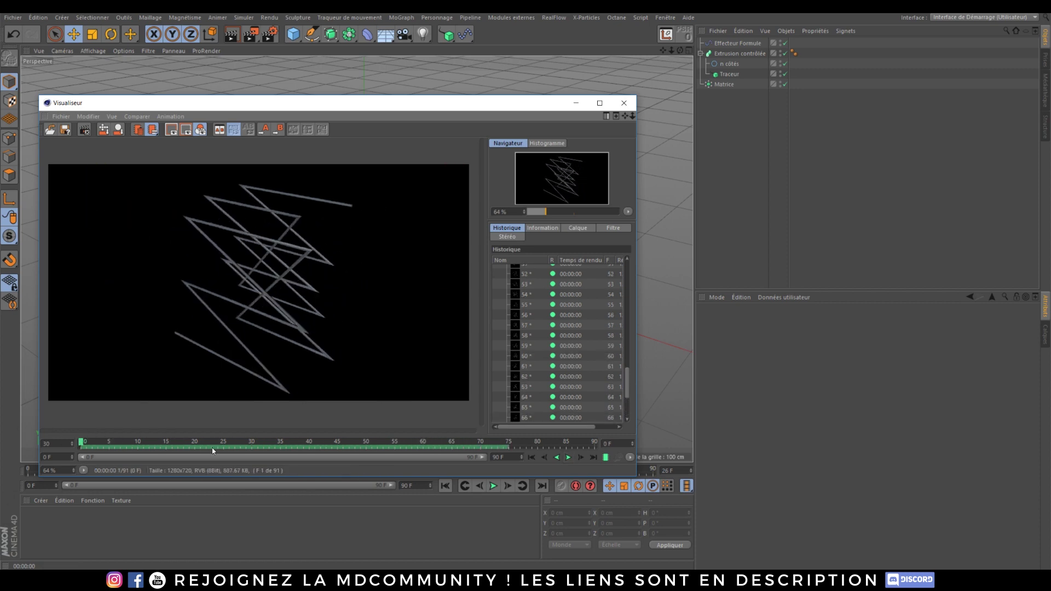
{"action": "left_click", "coordinate": [569, 457]}
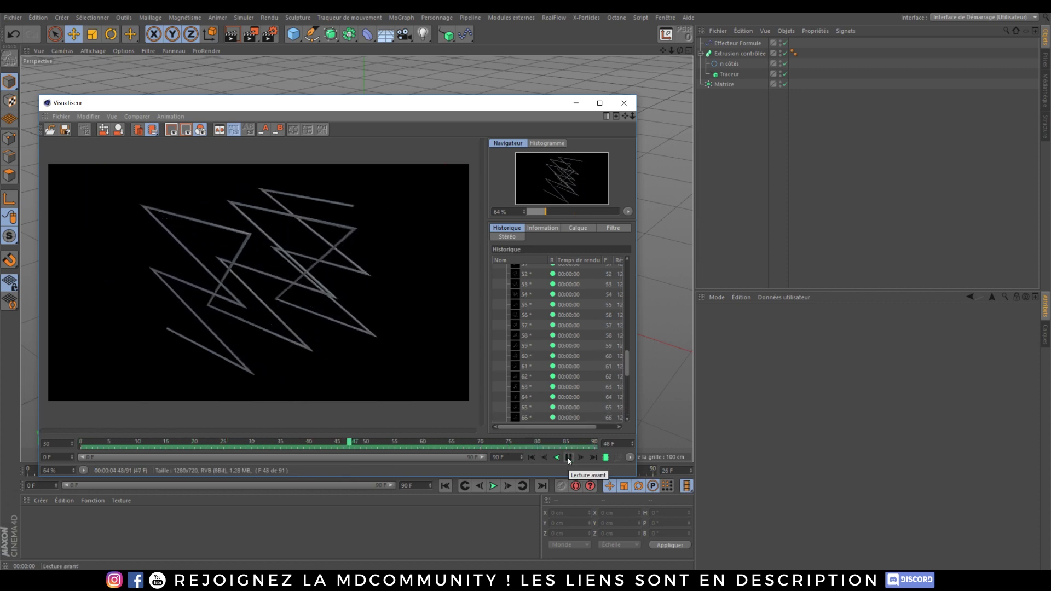
{"action": "left_click", "coordinate": [570, 458]}
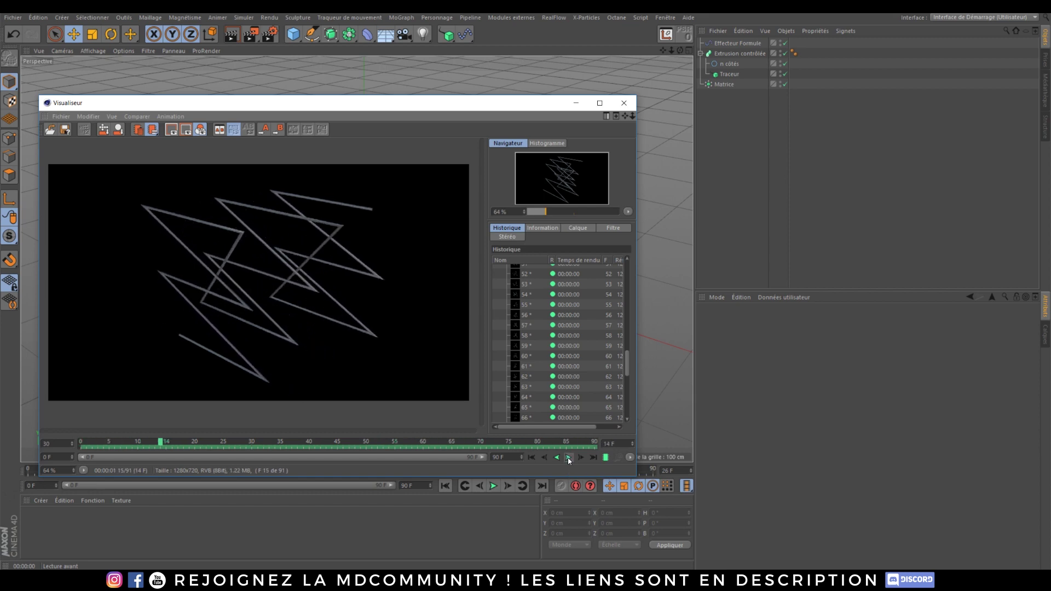
{"action": "left_click", "coordinate": [624, 102]}
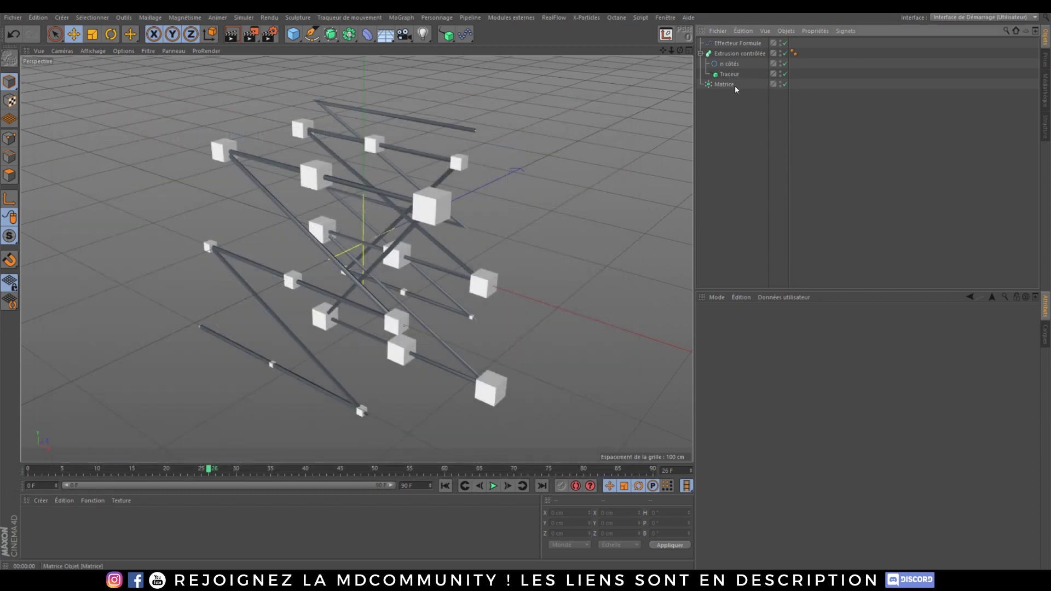
{"action": "left_click", "coordinate": [734, 87]}
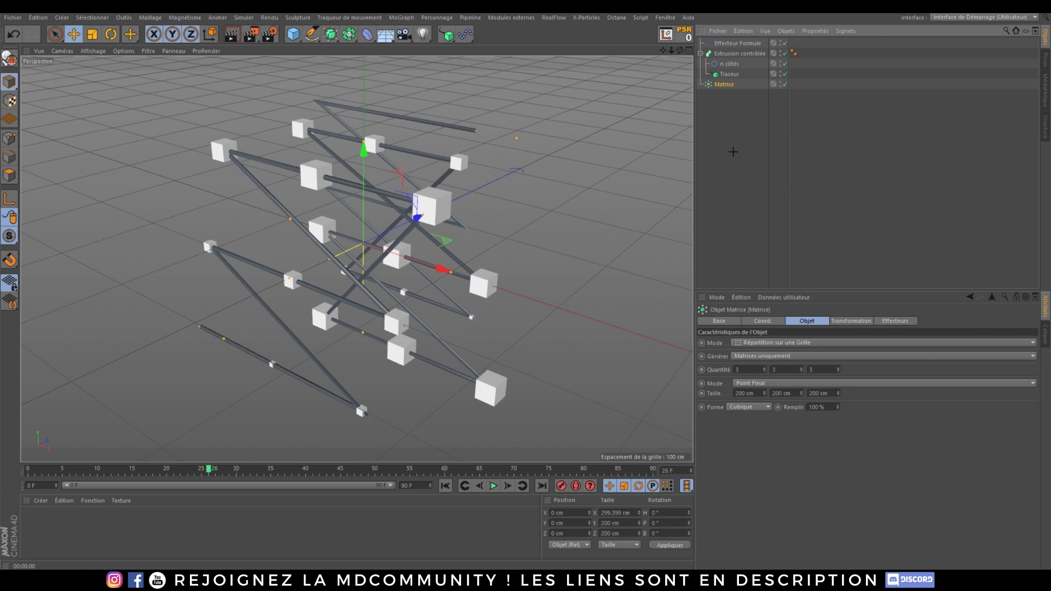
{"action": "left_click", "coordinate": [734, 134]}
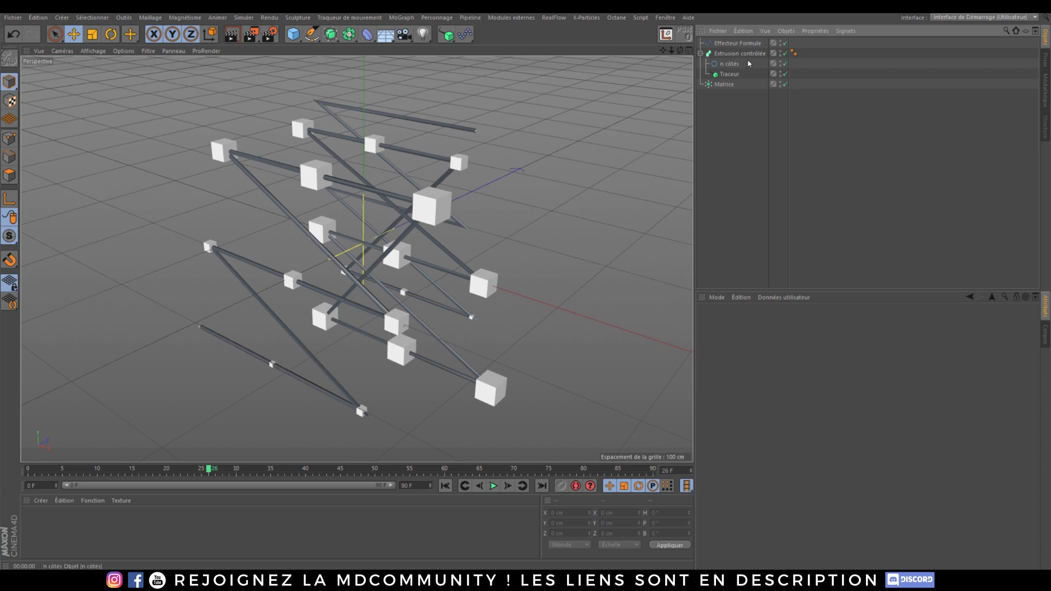
{"action": "left_click", "coordinate": [748, 45]}
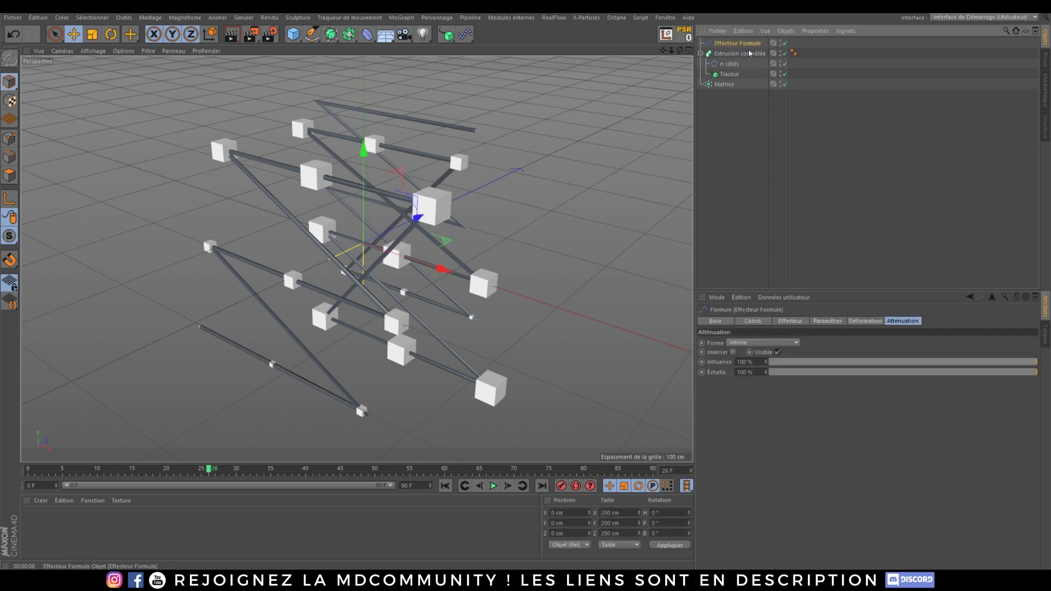
{"action": "left_click", "coordinate": [739, 102]}
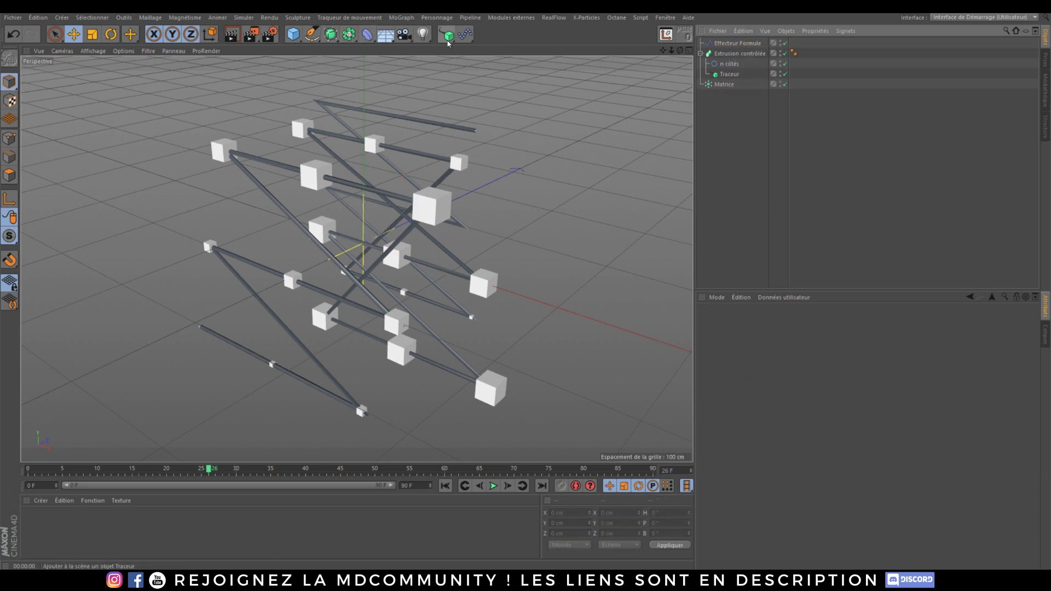
Add a Cloneur object in Objet mode with Matrice as its distribution object.
{"action": "left_click_drag", "start_coordinate": [448, 37], "coordinate": [457, 49]}
{"action": "left_click", "coordinate": [466, 48]}
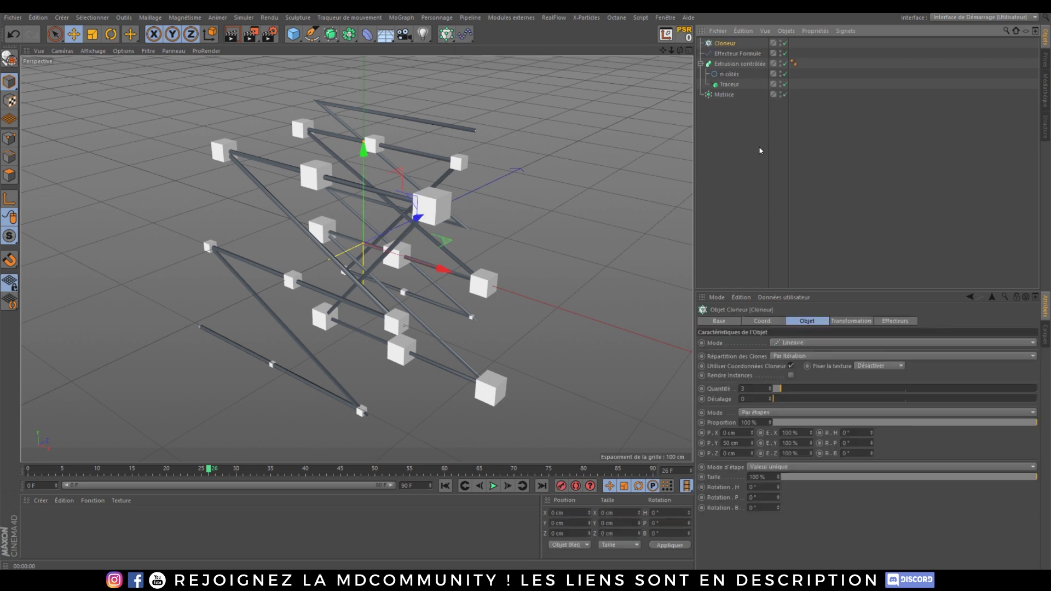
{"action": "left_click", "coordinate": [803, 344]}
{"action": "left_click", "coordinate": [796, 356]}
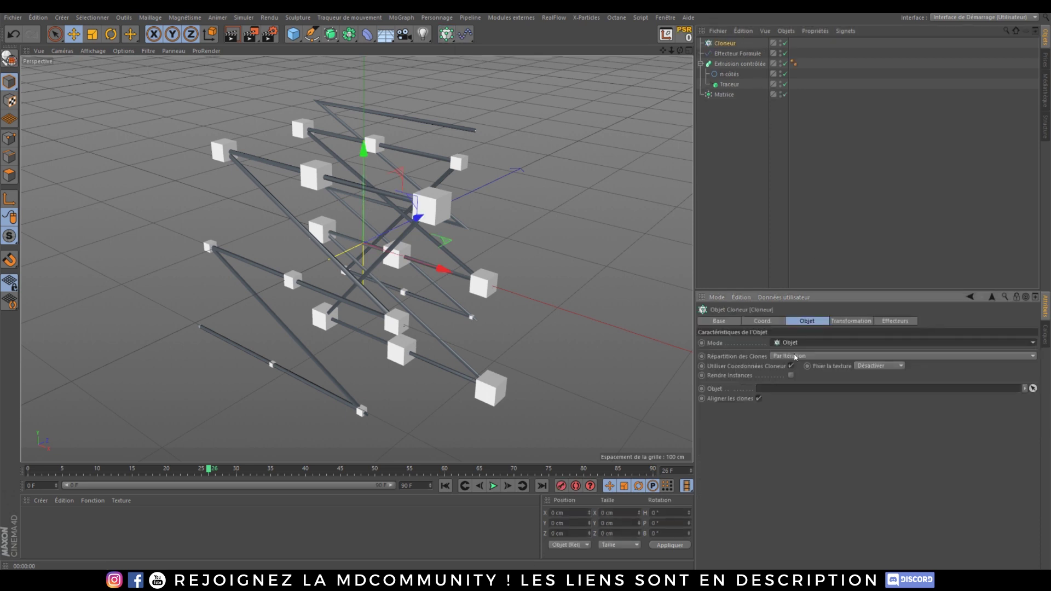
{"action": "left_click_drag", "start_coordinate": [725, 94], "coordinate": [776, 387]}
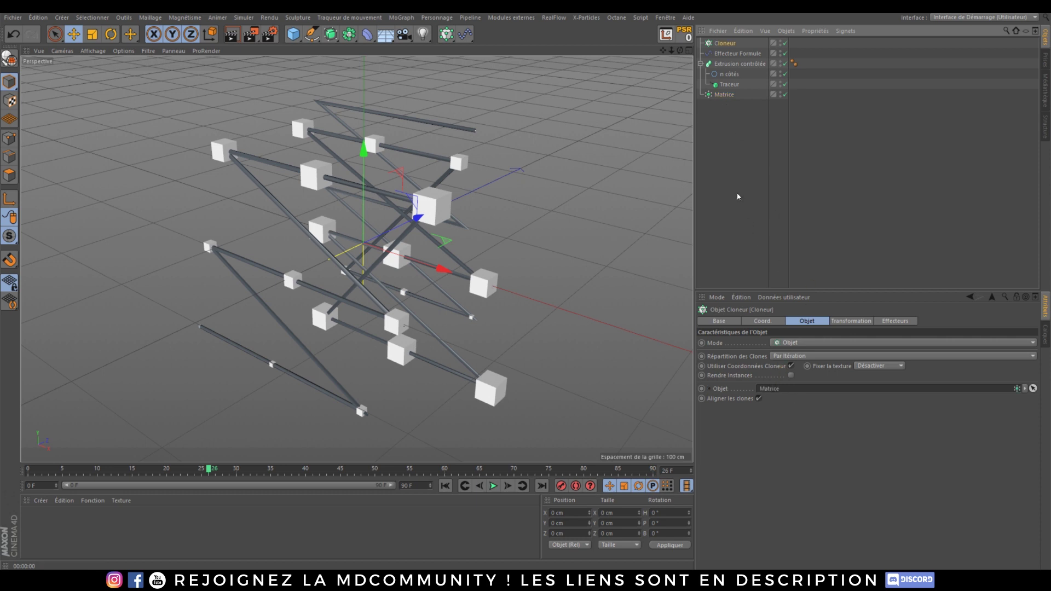
Create a Sphère, nest it inside the Cloneur and reduce its radius so the clones fit the matrix points.
{"action": "left_click", "coordinate": [291, 33]}
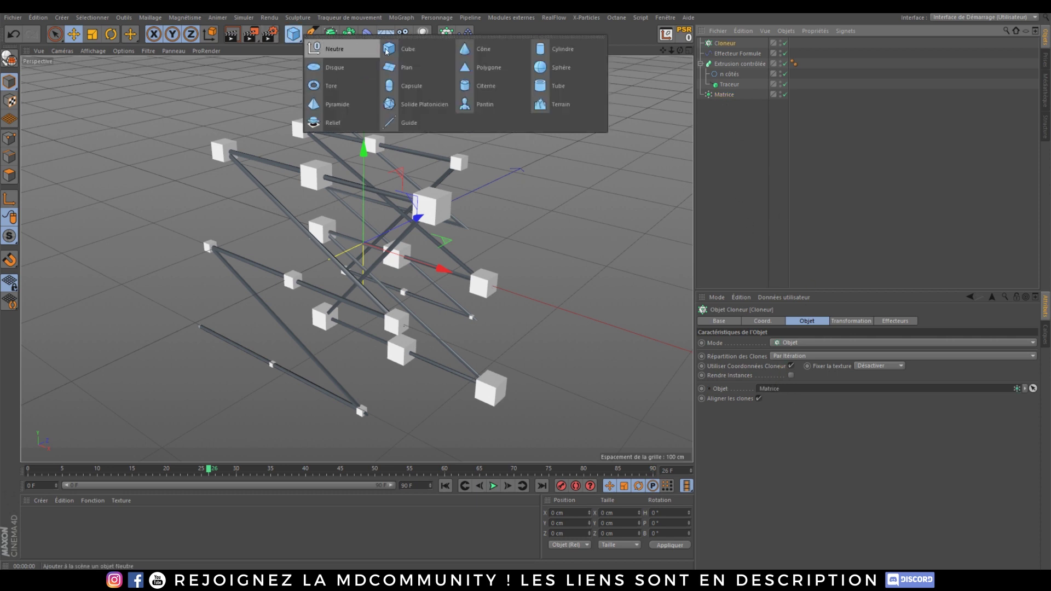
{"action": "left_click", "coordinate": [557, 80]}
{"action": "left_click_drag", "start_coordinate": [734, 44], "coordinate": [725, 54]}
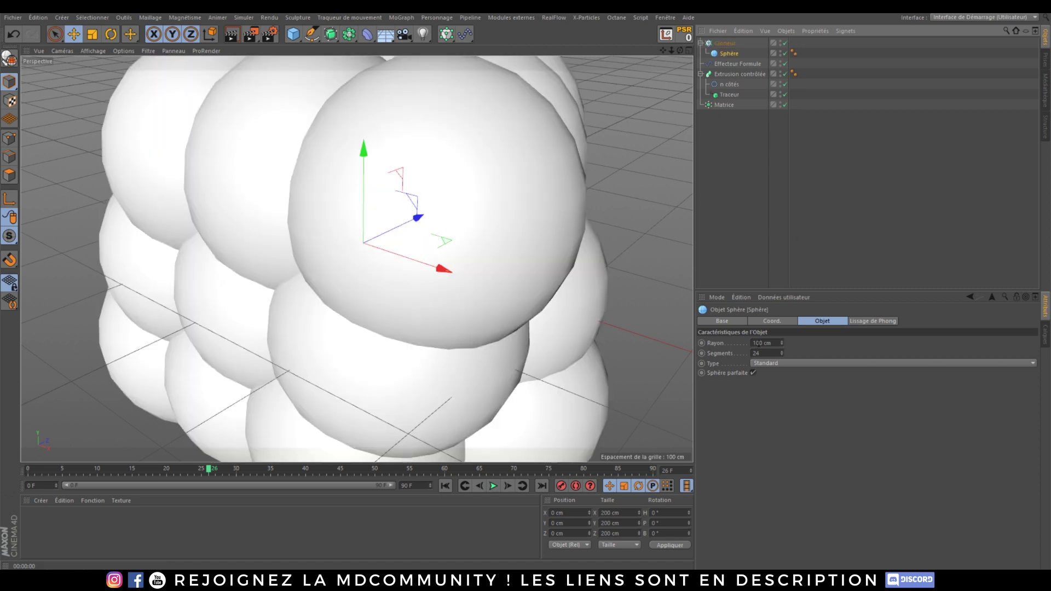
{"action": "left_click", "coordinate": [762, 342]}
{"action": "key", "text": "BackSpace"}
{"action": "left_click", "coordinate": [751, 232]}
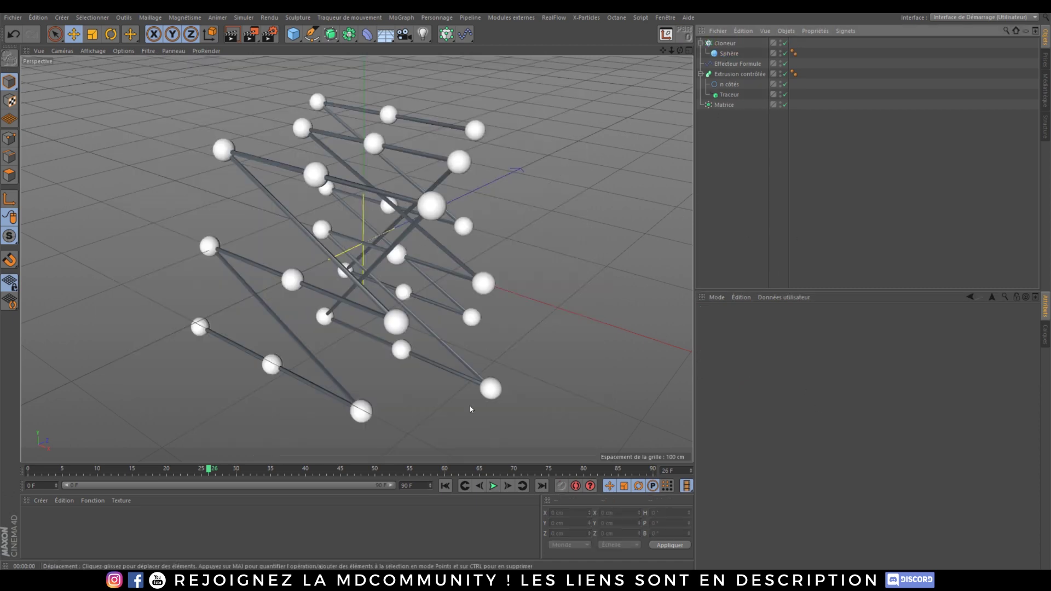
Play the animation of the cloned spheres and tubes, stop it, and render the current view.
{"action": "left_click", "coordinate": [493, 486]}
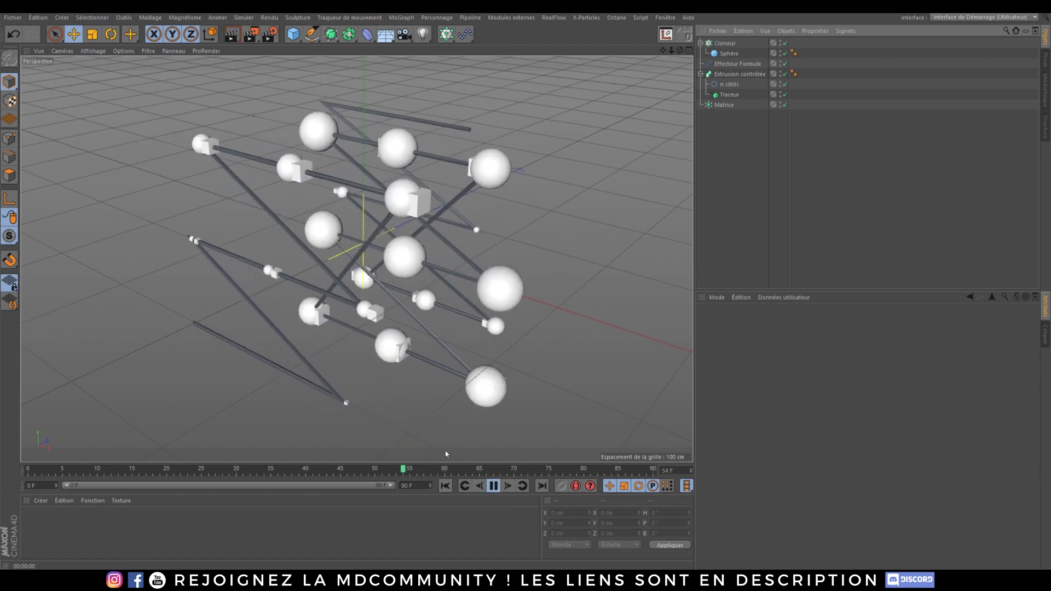
{"action": "left_click", "coordinate": [494, 487]}
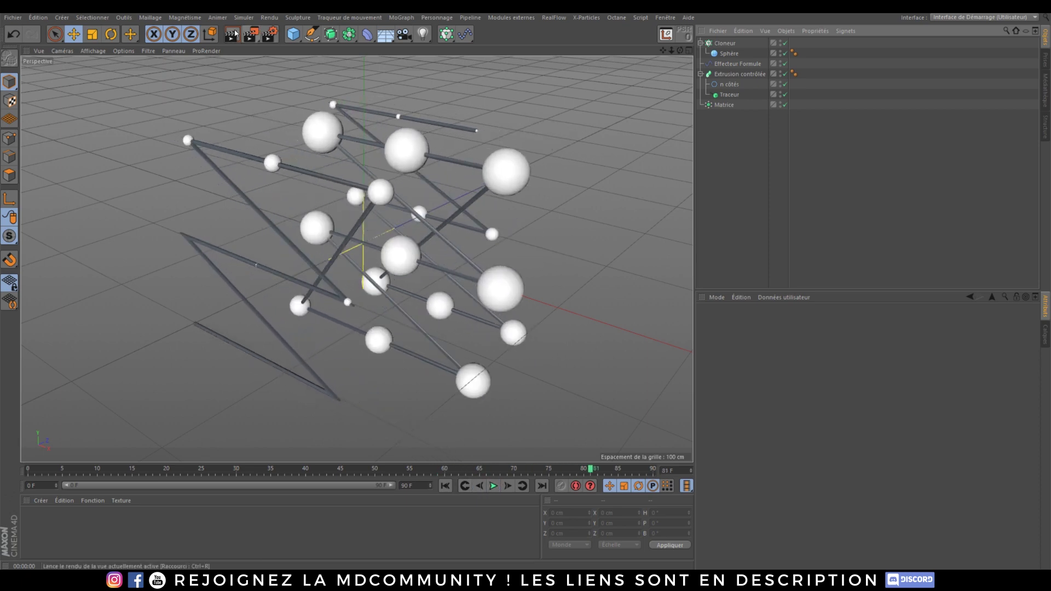
{"action": "left_click", "coordinate": [235, 33]}
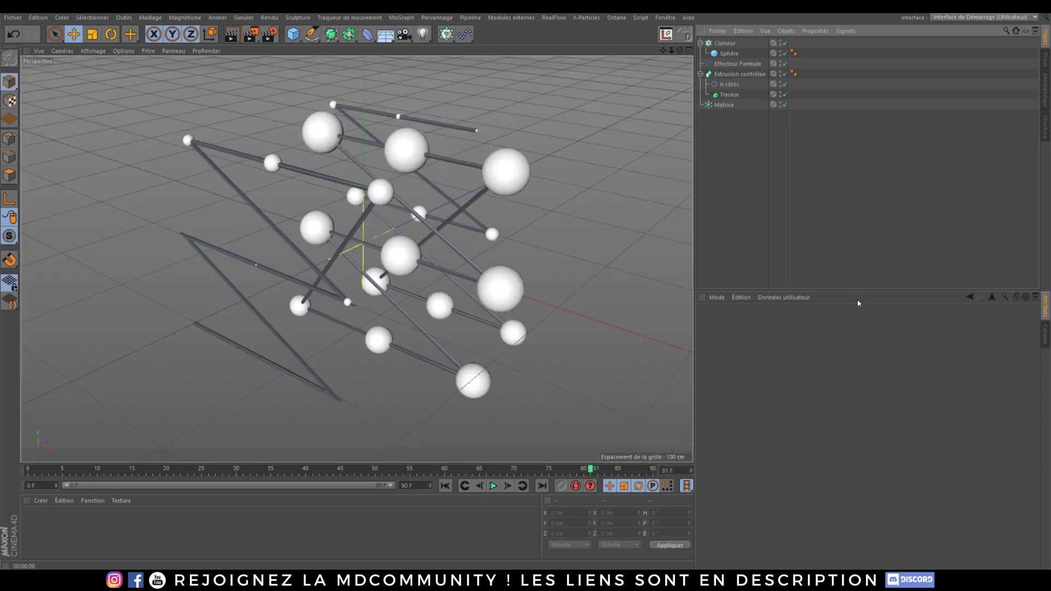
Delete all objects from the scene, from the Cloneur down to the Matrice.
{"action": "left_click", "coordinate": [727, 198]}
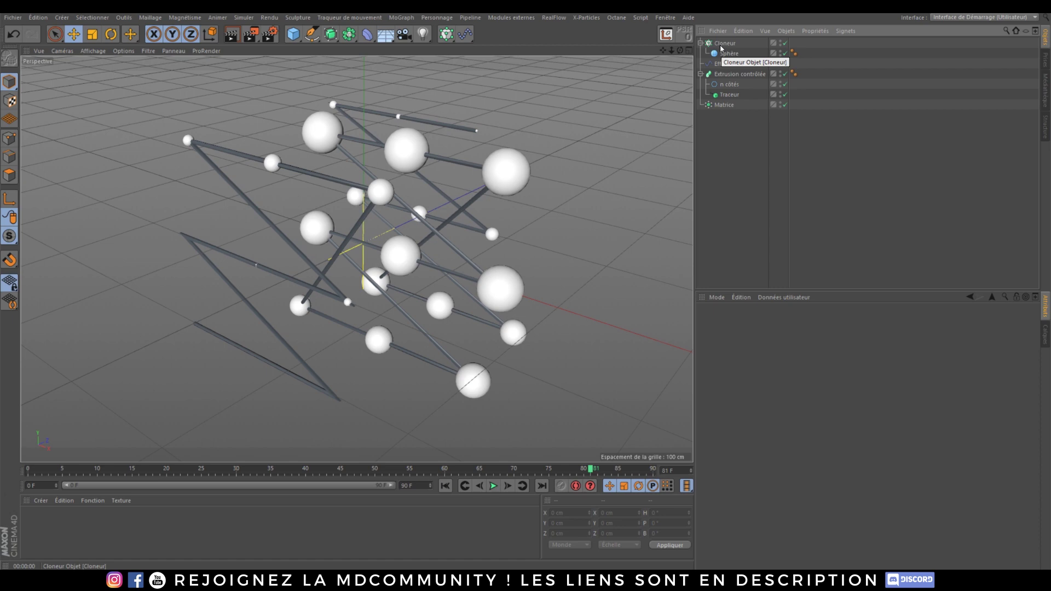
{"action": "left_click_drag", "start_coordinate": [745, 134], "coordinate": [709, 41]}
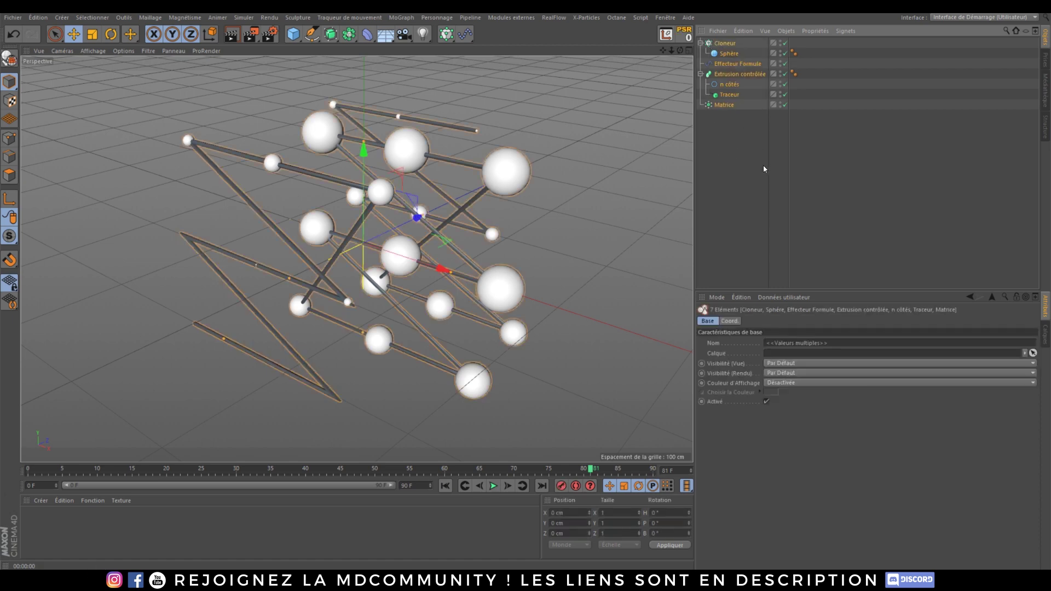
{"action": "key", "text": "Delete"}
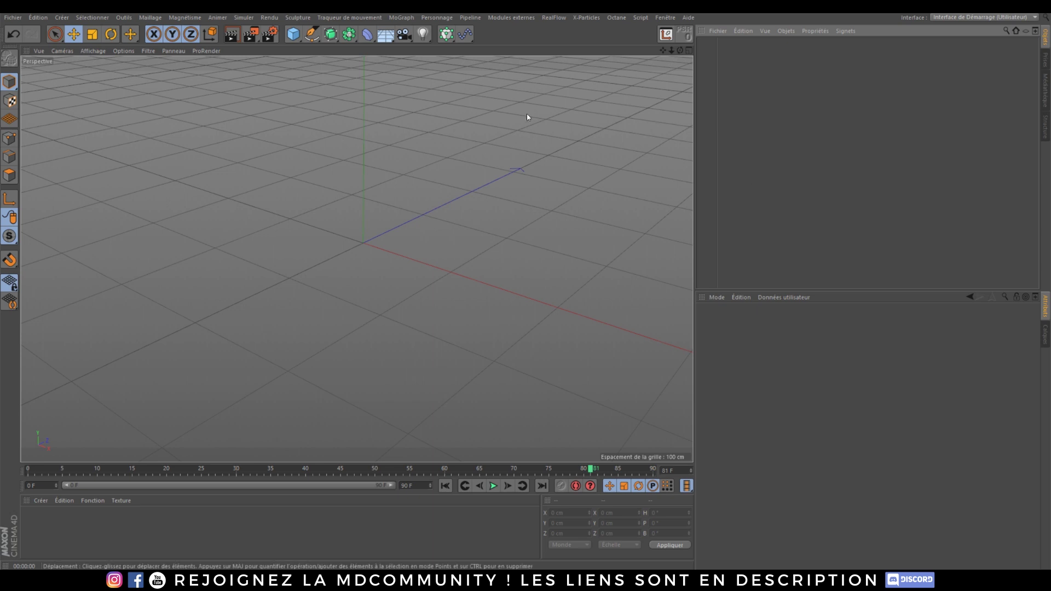
Add a Fracture object and a Cube primitive to the empty scene.
{"action": "left_click", "coordinate": [446, 35]}
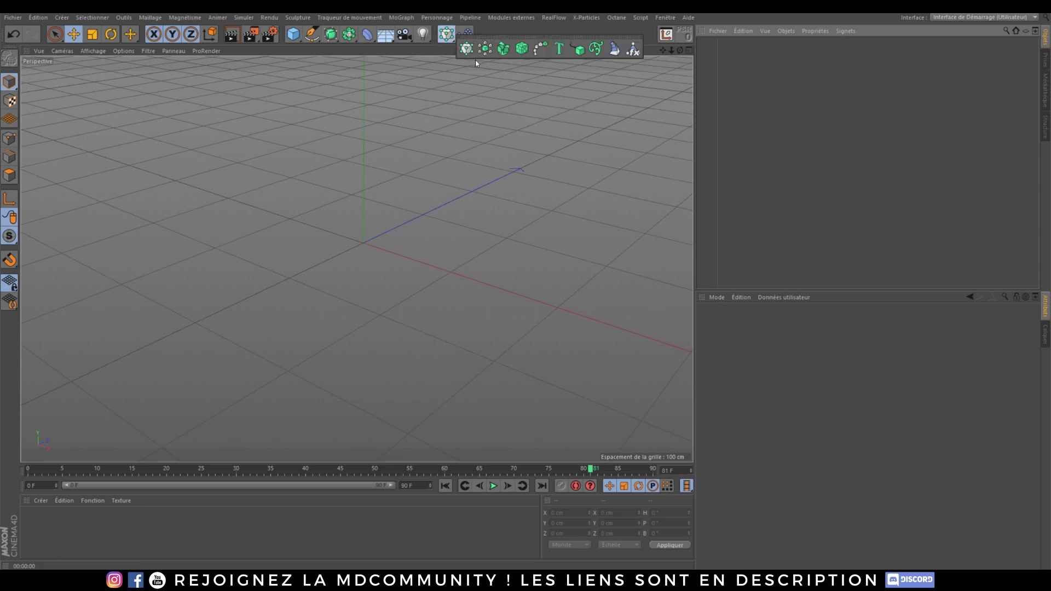
{"action": "left_click", "coordinate": [502, 50]}
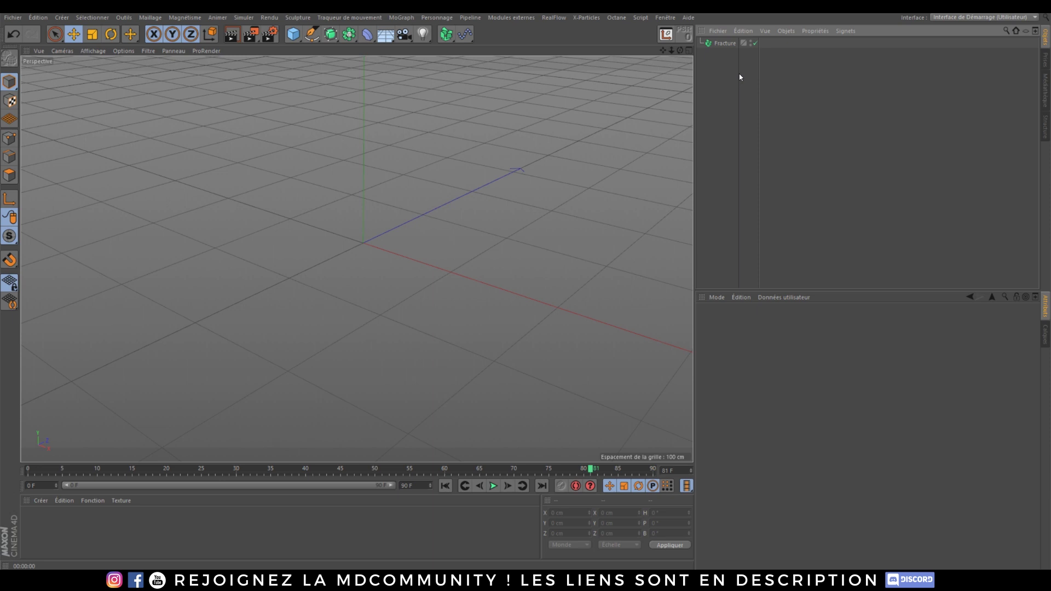
{"action": "left_click", "coordinate": [715, 44]}
{"action": "left_click_drag", "start_coordinate": [300, 35], "coordinate": [387, 53]}
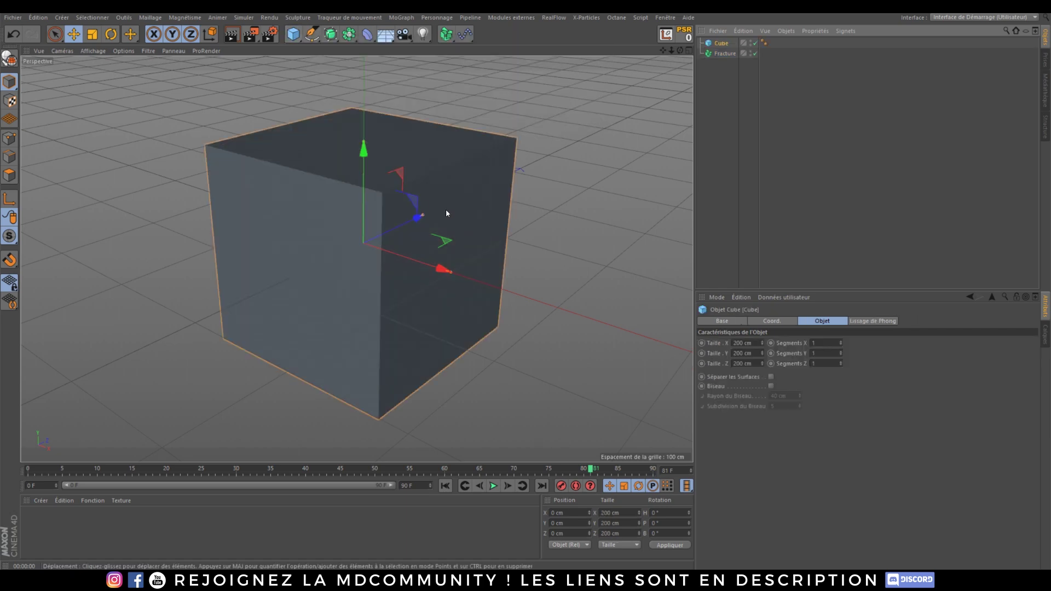
Nest the Cube inside the Fracture object.
{"action": "left_click_drag", "start_coordinate": [446, 241], "coordinate": [443, 232], "text": "alt"}
{"action": "right_click_drag", "start_coordinate": [443, 232], "coordinate": [426, 317], "text": "alt"}
{"action": "left_click_drag", "start_coordinate": [419, 287], "coordinate": [414, 284], "text": "alt"}
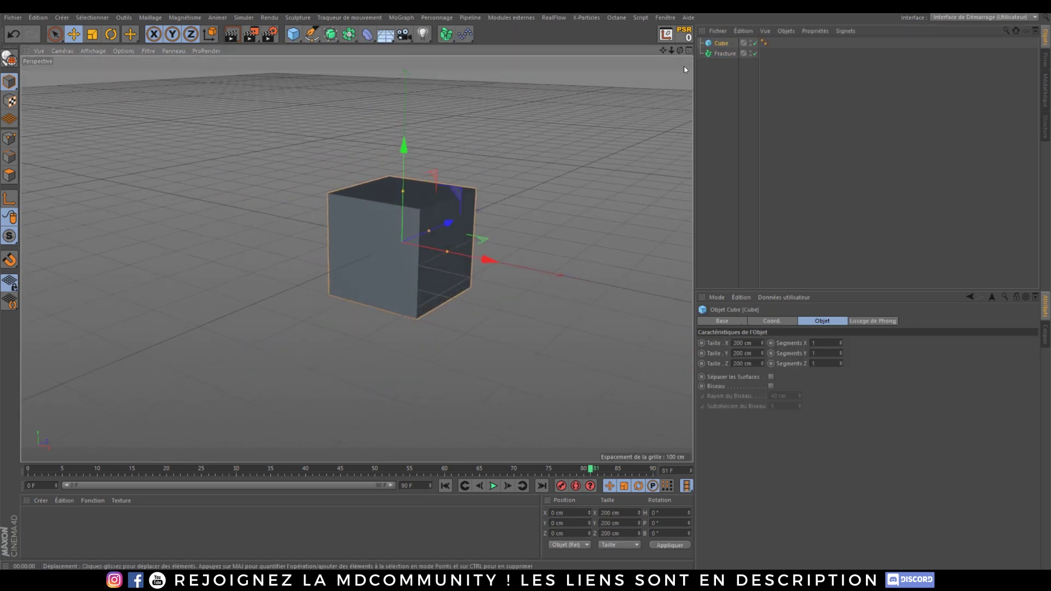
{"action": "left_click_drag", "start_coordinate": [721, 43], "coordinate": [722, 54]}
{"action": "middle_click_drag", "start_coordinate": [417, 230], "coordinate": [374, 239], "text": "alt"}
Duplicate the nested Cube across the ground plane to form two spaced rows of three cubes.
{"action": "left_click", "coordinate": [727, 54]}
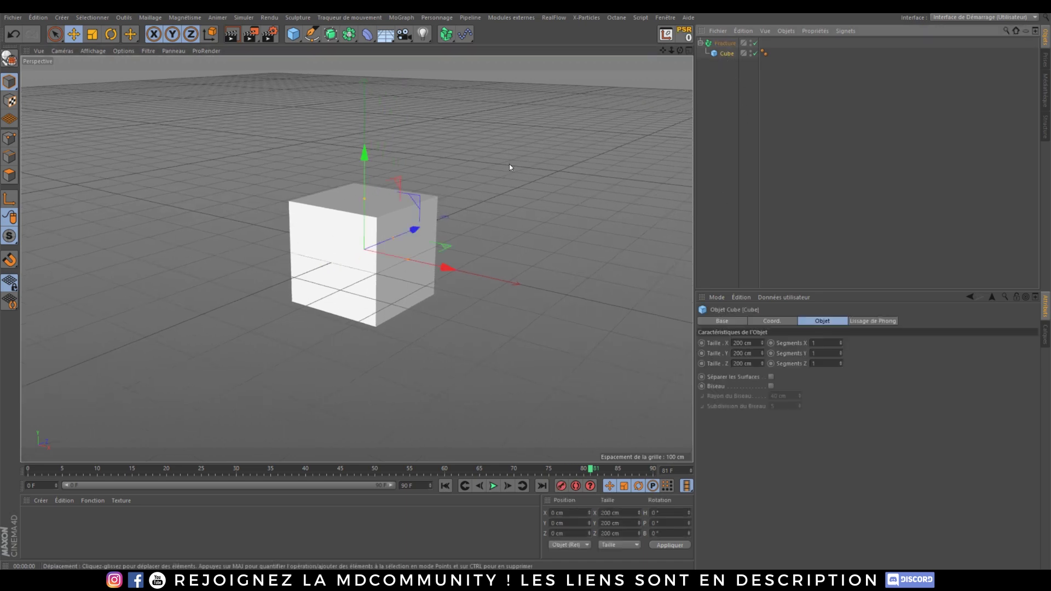
{"action": "left_click_drag", "start_coordinate": [408, 233], "coordinate": [490, 201], "text": "ctrl"}
{"action": "left_click_drag", "start_coordinate": [547, 226], "coordinate": [311, 167], "text": "ctrl"}
{"action": "left_click_drag", "start_coordinate": [256, 203], "coordinate": [323, 290], "text": "alt"}
{"action": "middle_click_drag", "start_coordinate": [323, 291], "coordinate": [394, 309], "text": "alt"}
Collapse the Fracture hierarchy and apply an Effecteur Formule to the Fracture object.
{"action": "left_click", "coordinate": [701, 42]}
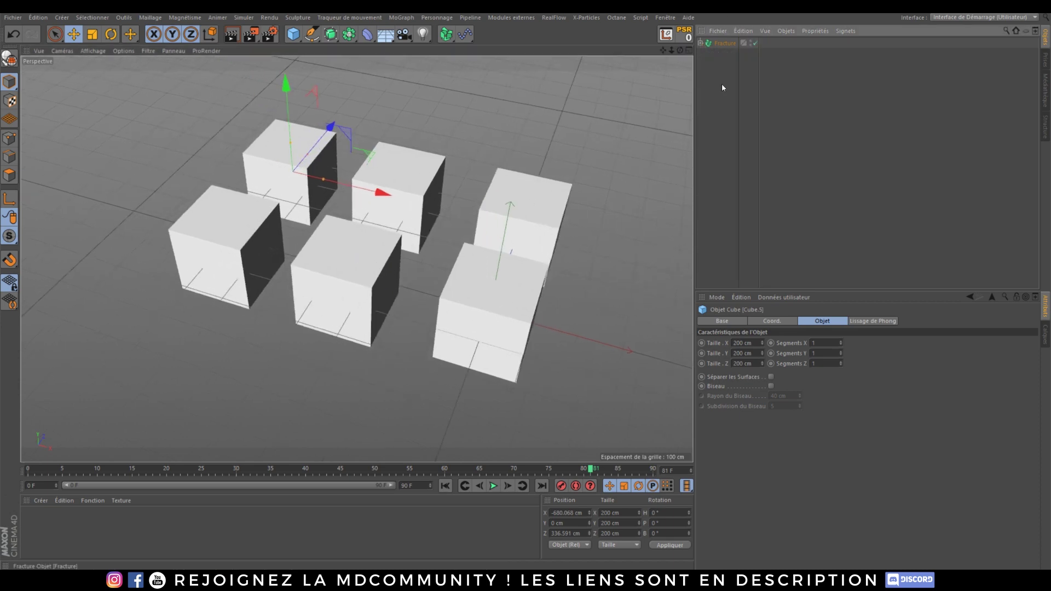
{"action": "left_click", "coordinate": [722, 85]}
{"action": "left_click", "coordinate": [725, 43]}
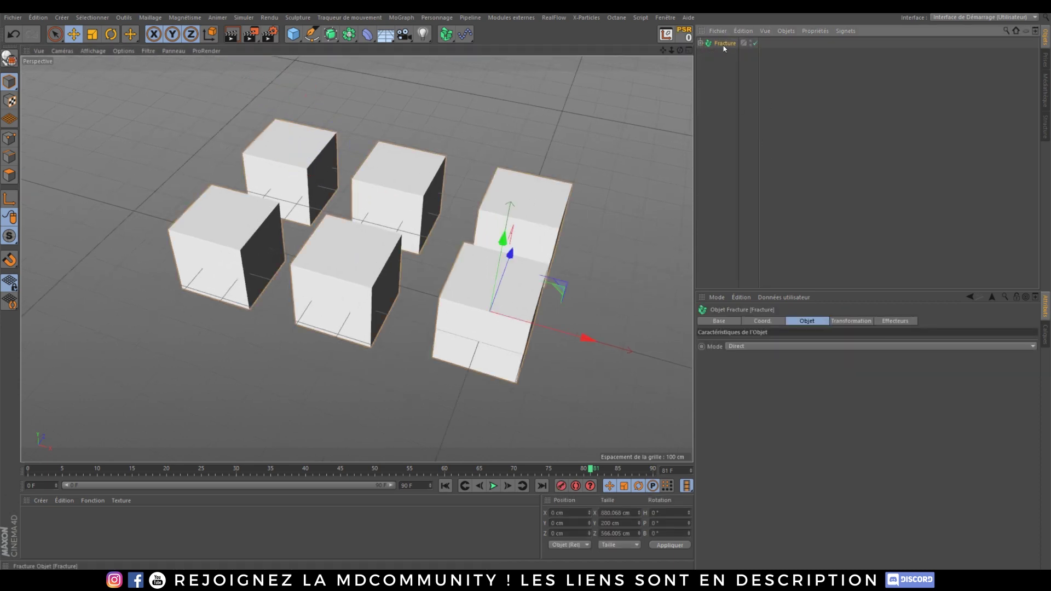
{"action": "left_click", "coordinate": [465, 34]}
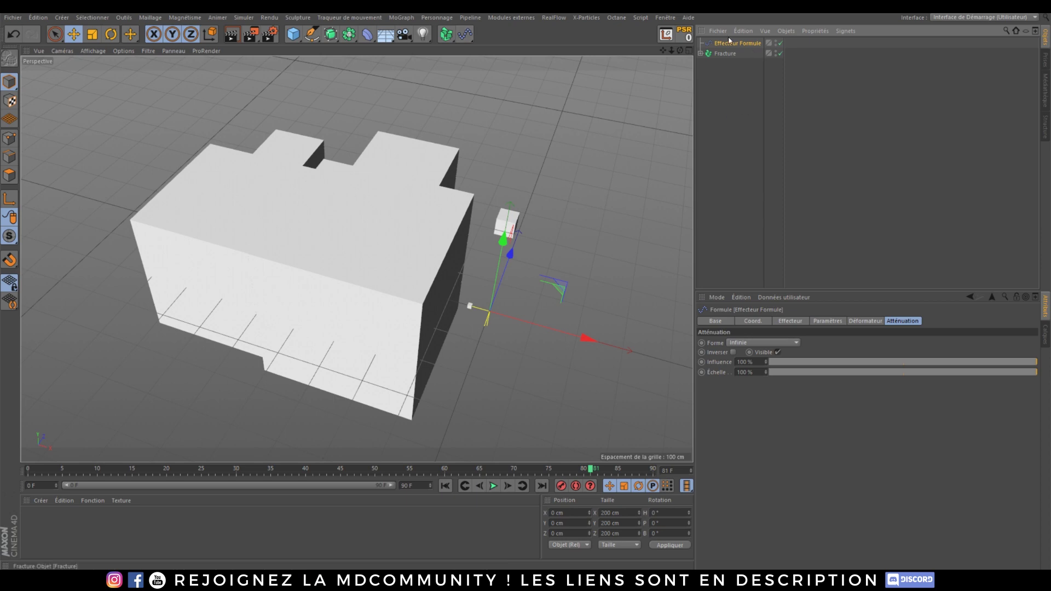
Play the cubes' formula animation from the first frame and stop it.
{"action": "left_click", "coordinate": [445, 486]}
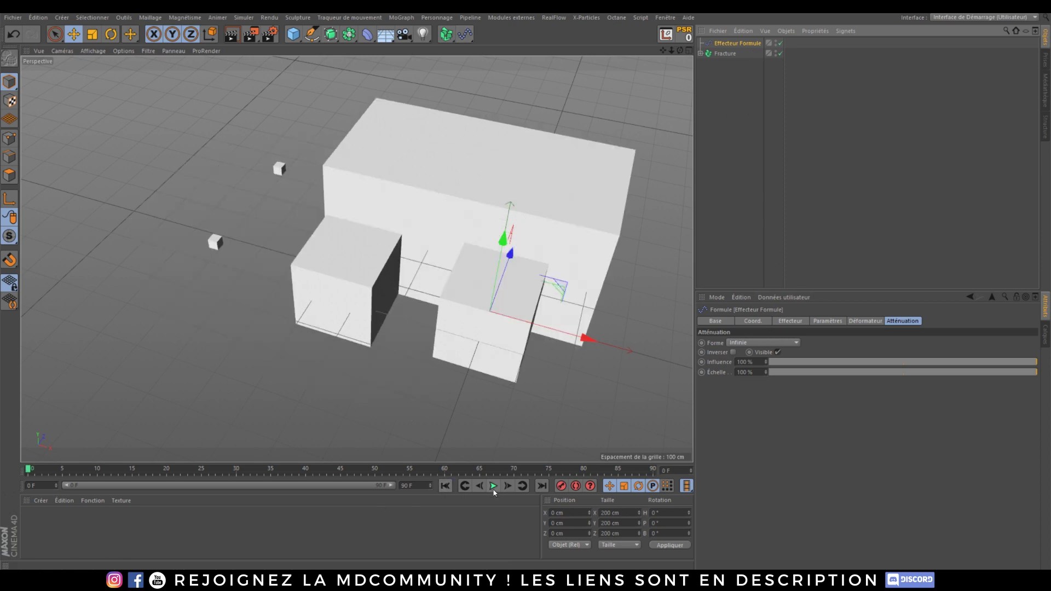
{"action": "left_click", "coordinate": [493, 486]}
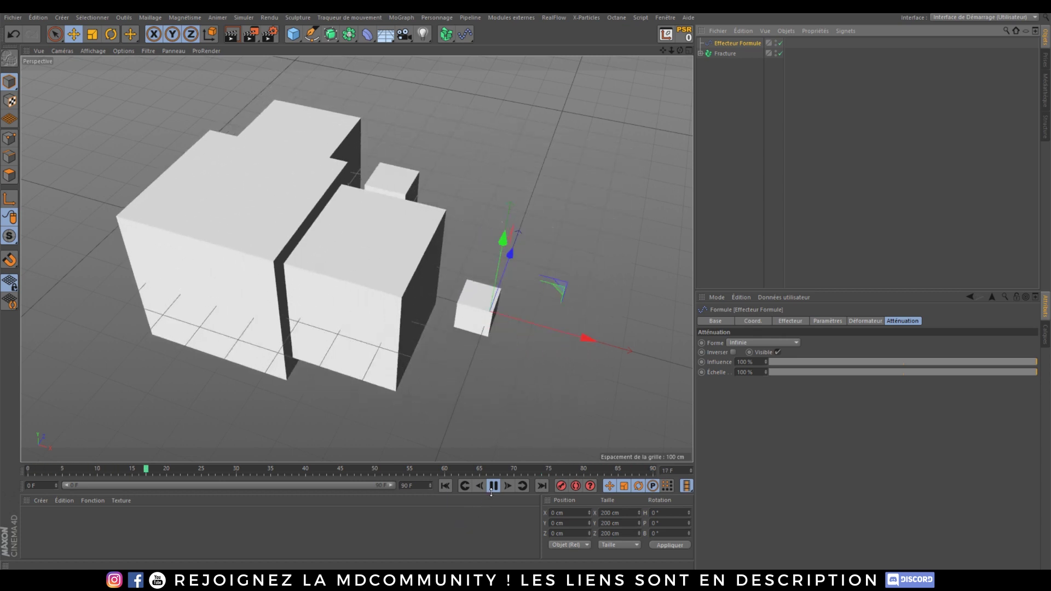
{"action": "left_click", "coordinate": [492, 487]}
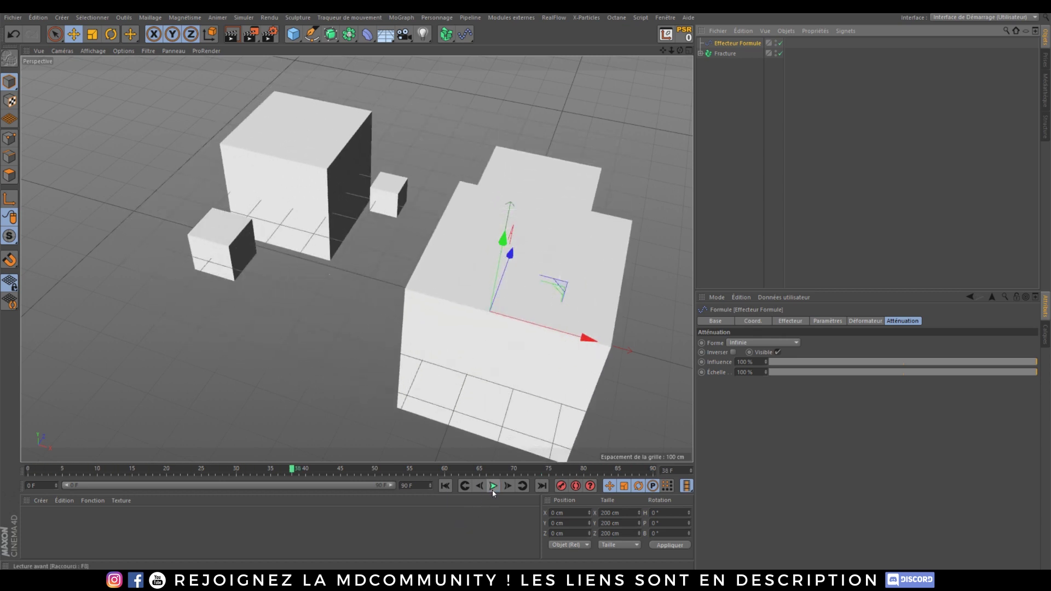
Expand the Fracture hierarchy and move all six cubes out of the Fracture object.
{"action": "left_click", "coordinate": [721, 54]}
{"action": "left_click", "coordinate": [701, 53]}
{"action": "left_click_drag", "start_coordinate": [724, 163], "coordinate": [723, 60]}
{"action": "left_click", "coordinate": [729, 152]}
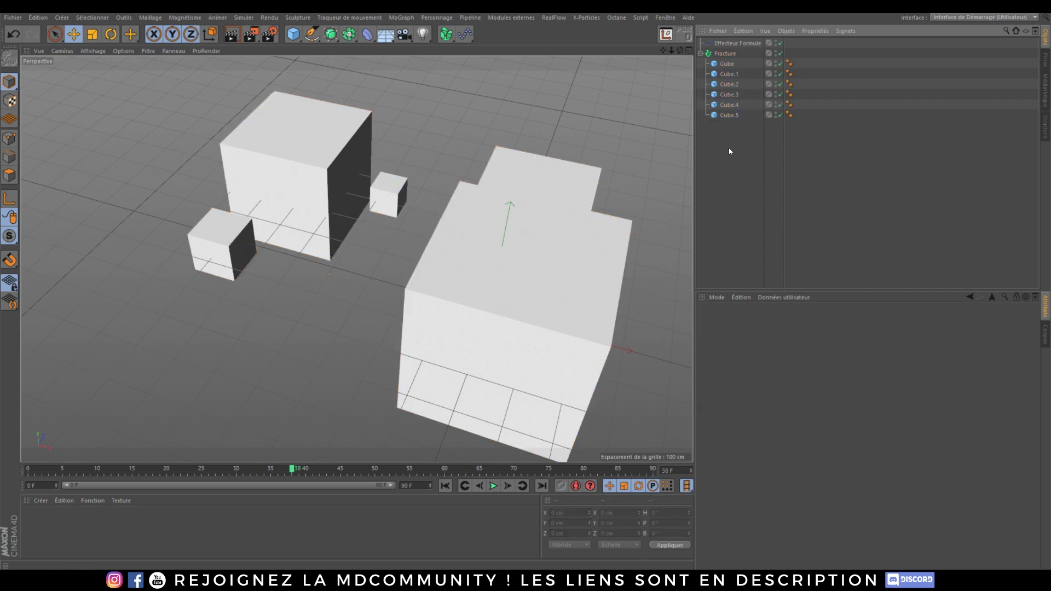
{"action": "left_click_drag", "start_coordinate": [724, 147], "coordinate": [732, 64]}
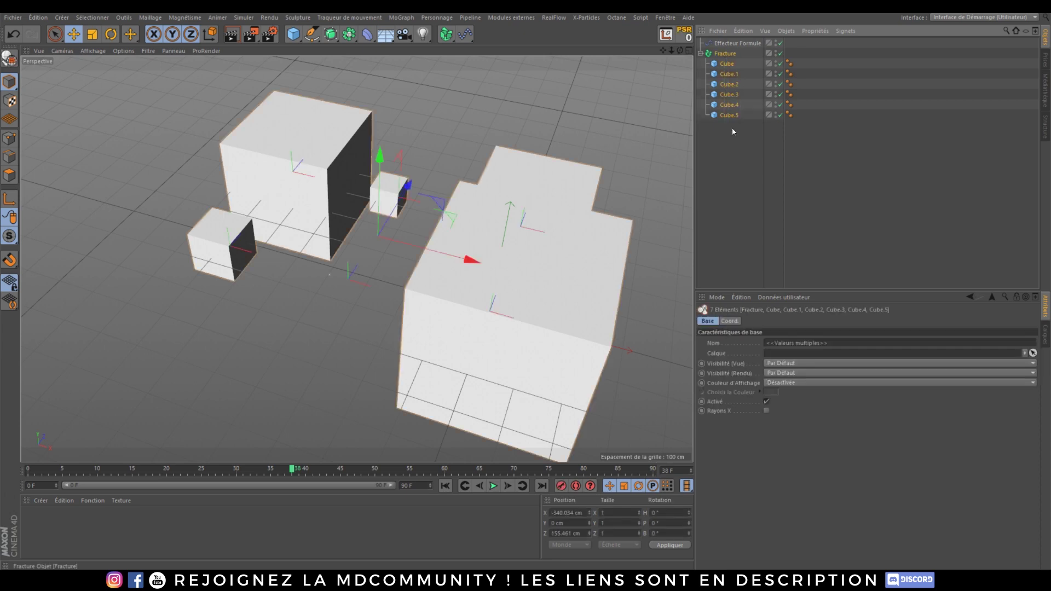
{"action": "left_click", "coordinate": [732, 132]}
{"action": "left_click", "coordinate": [719, 54]}
{"action": "left_click_drag", "start_coordinate": [737, 141], "coordinate": [731, 193]}
{"action": "left_click", "coordinate": [731, 193]}
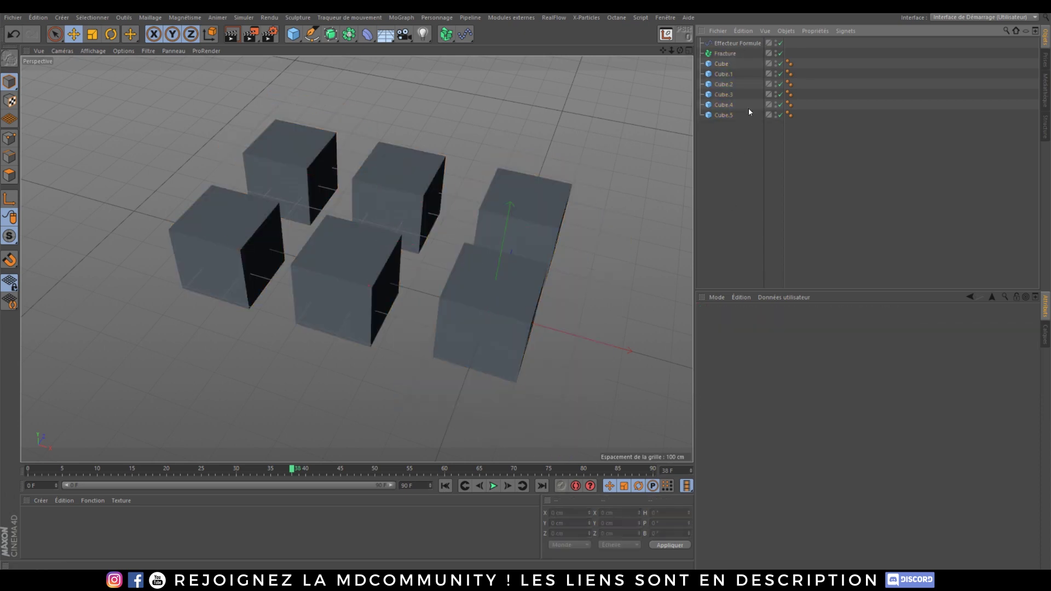
Select the six cubes and put them back inside the Fracture object.
{"action": "left_click", "coordinate": [722, 54]}
{"action": "left_click_drag", "start_coordinate": [720, 146], "coordinate": [719, 63]}
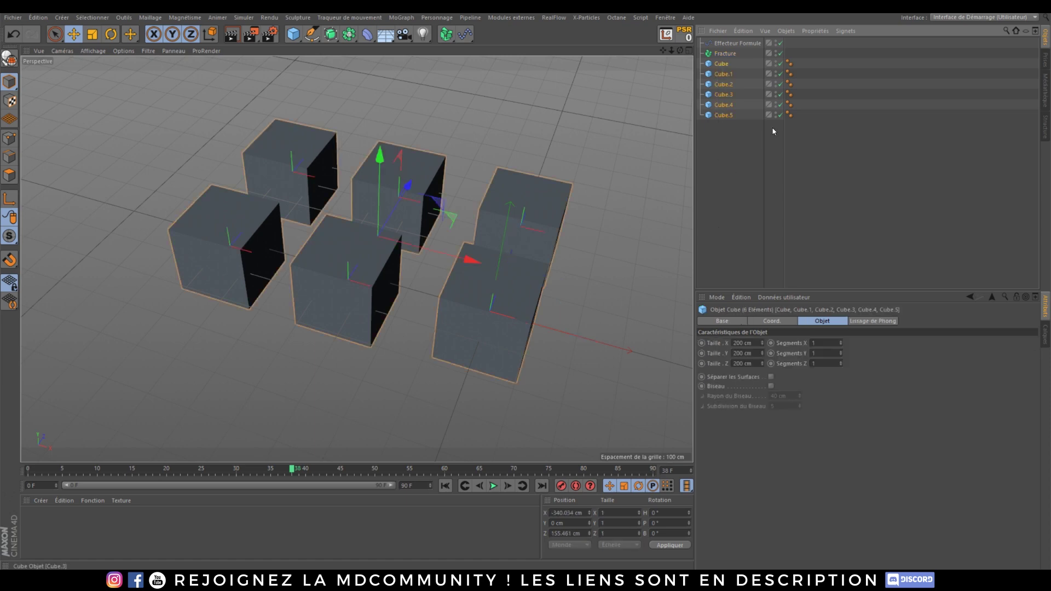
{"action": "left_click_drag", "start_coordinate": [744, 155], "coordinate": [723, 54]}
{"action": "left_click", "coordinate": [728, 135]}
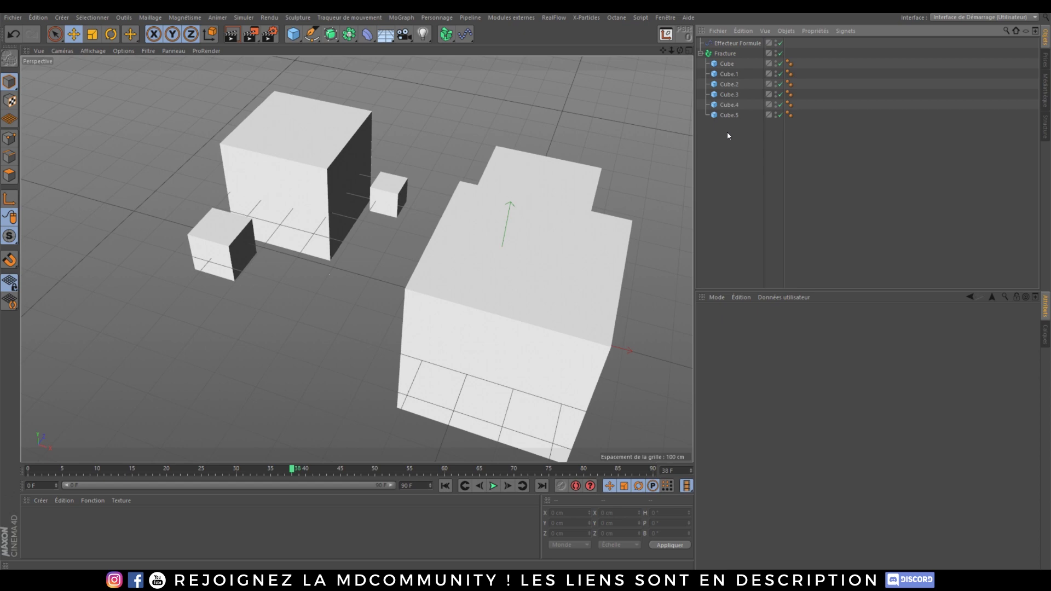
Examine the Mode options of the Fracture object without changing the mode.
{"action": "left_click", "coordinate": [726, 54]}
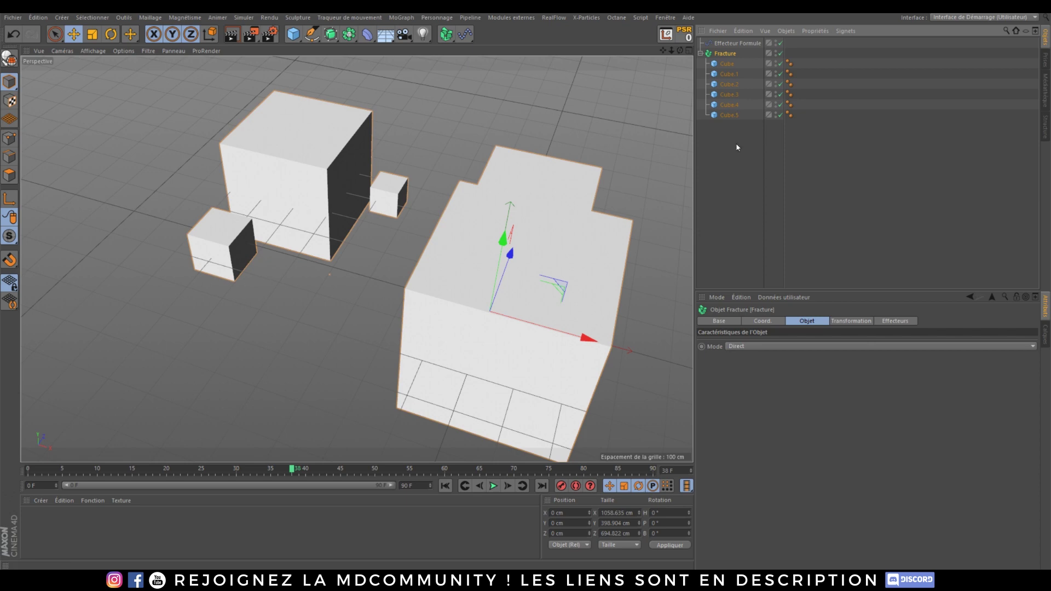
{"action": "left_click", "coordinate": [765, 347]}
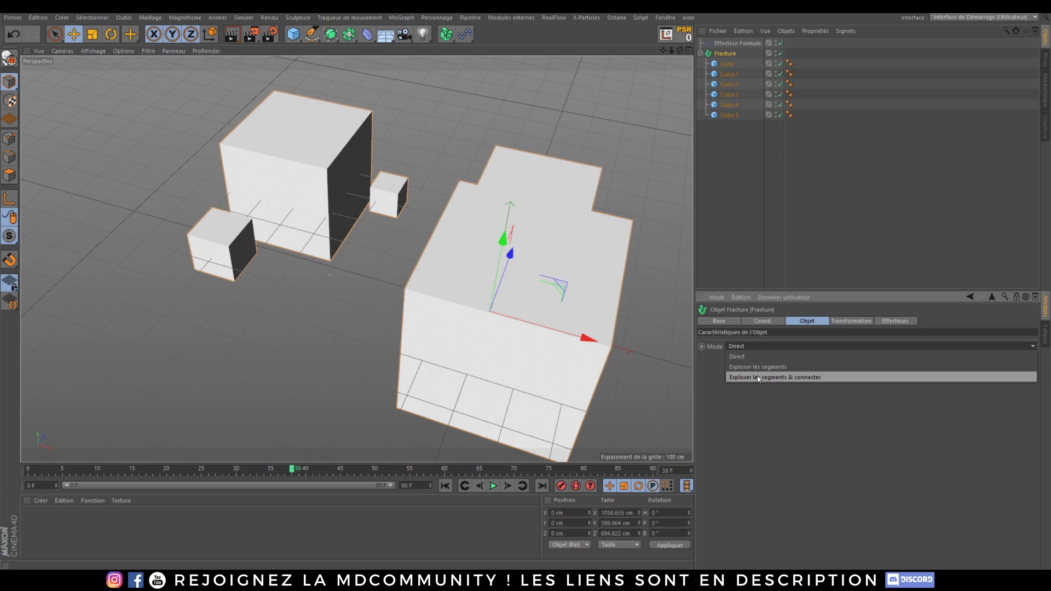
{"action": "left_click", "coordinate": [743, 146]}
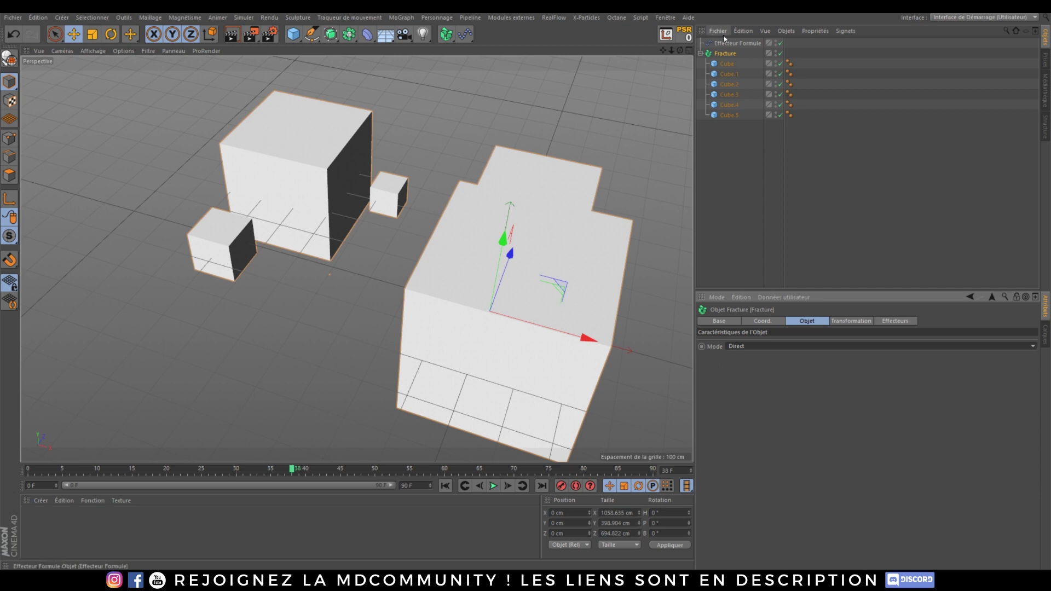
Delete the Effecteur Formule, the Fracture object and all its cubes from the scene.
{"action": "left_click", "coordinate": [747, 152]}
{"action": "key", "text": "ctrl+a"}
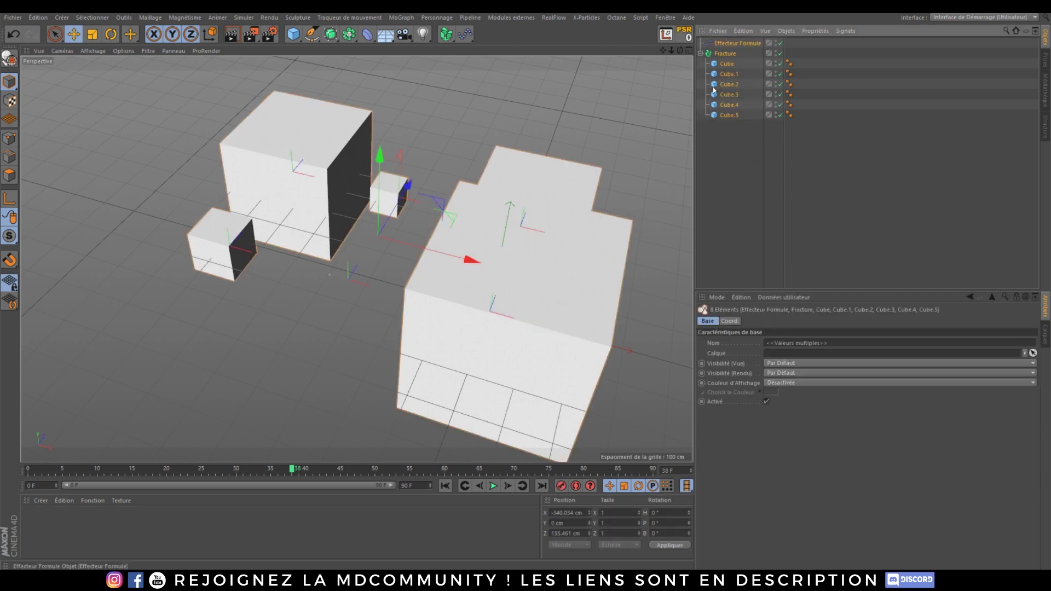
{"action": "key", "text": "Delete"}
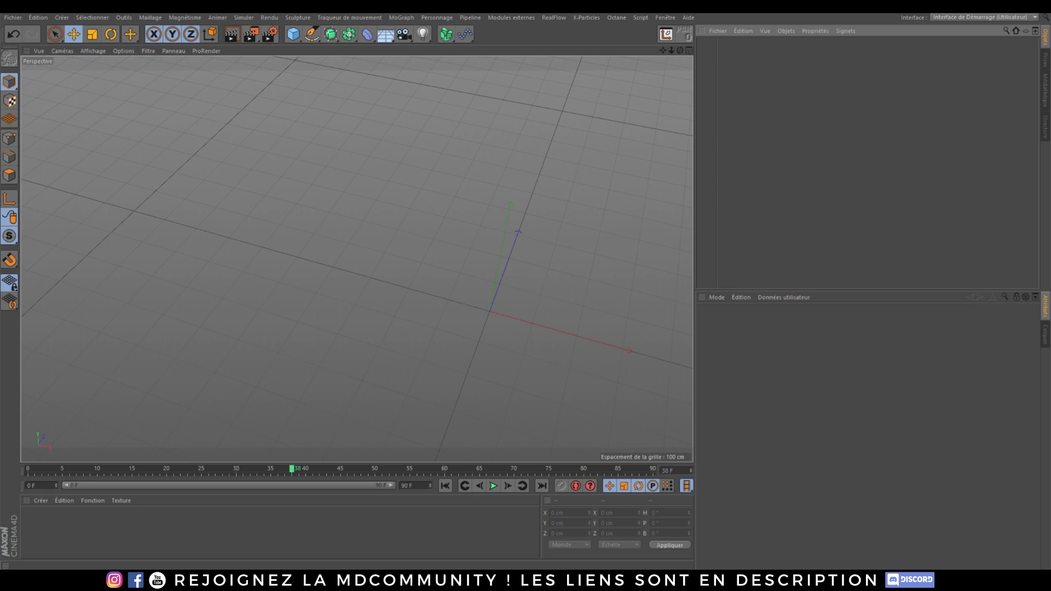
Add a Fracture Voronoï object to the empty scene.
{"action": "left_click", "coordinate": [446, 33]}
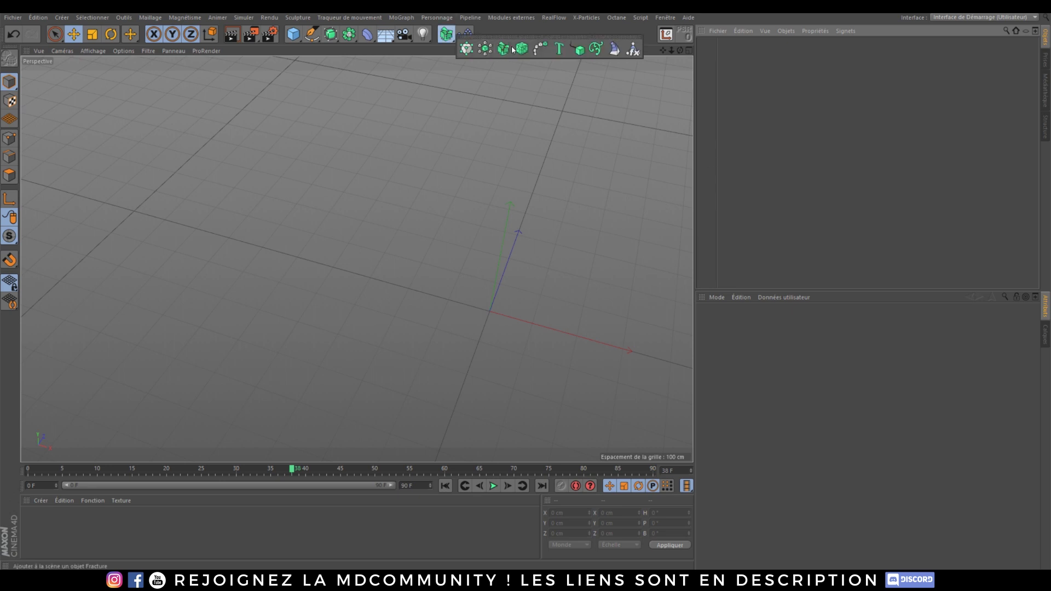
{"action": "left_click", "coordinate": [523, 49]}
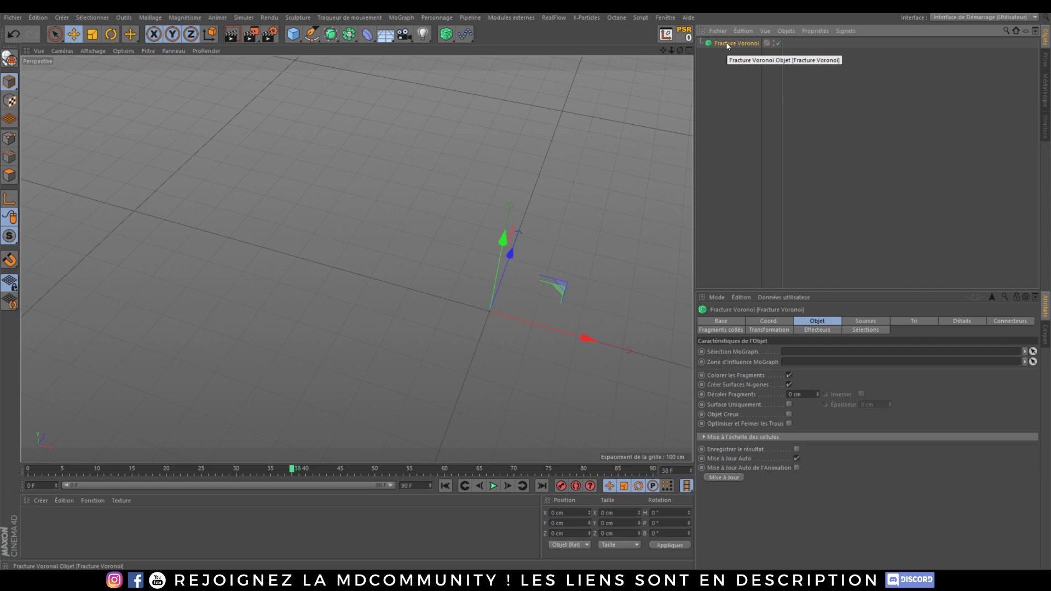
{"action": "left_click", "coordinate": [446, 34]}
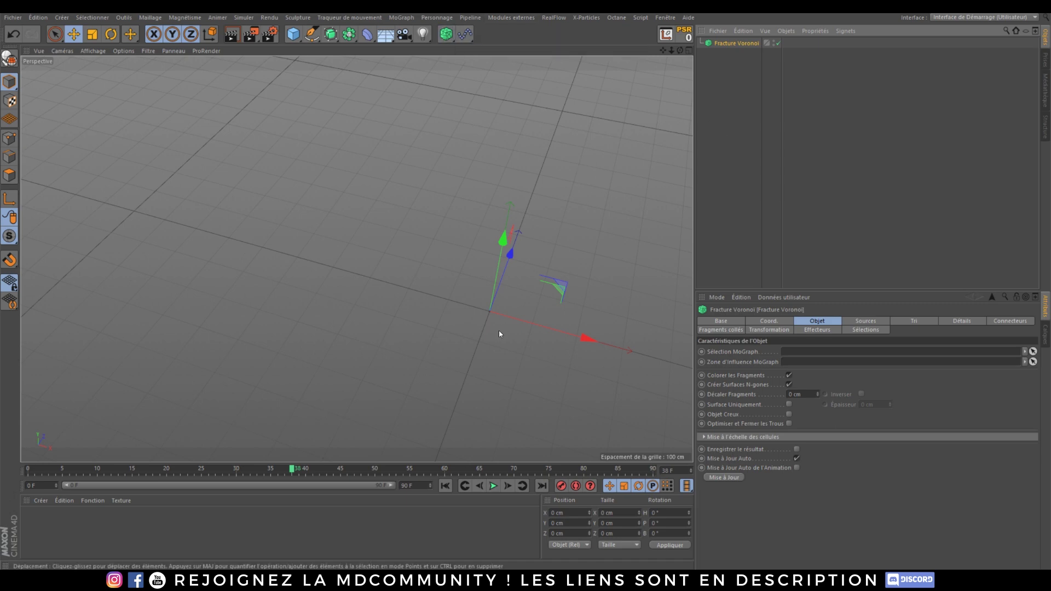
Add a Sphère primitive and nest it inside the Fracture Voronoï object.
{"action": "middle_click_drag", "start_coordinate": [484, 333], "coordinate": [383, 254], "text": "alt"}
{"action": "right_click_drag", "start_coordinate": [388, 247], "coordinate": [420, 136], "text": "alt"}
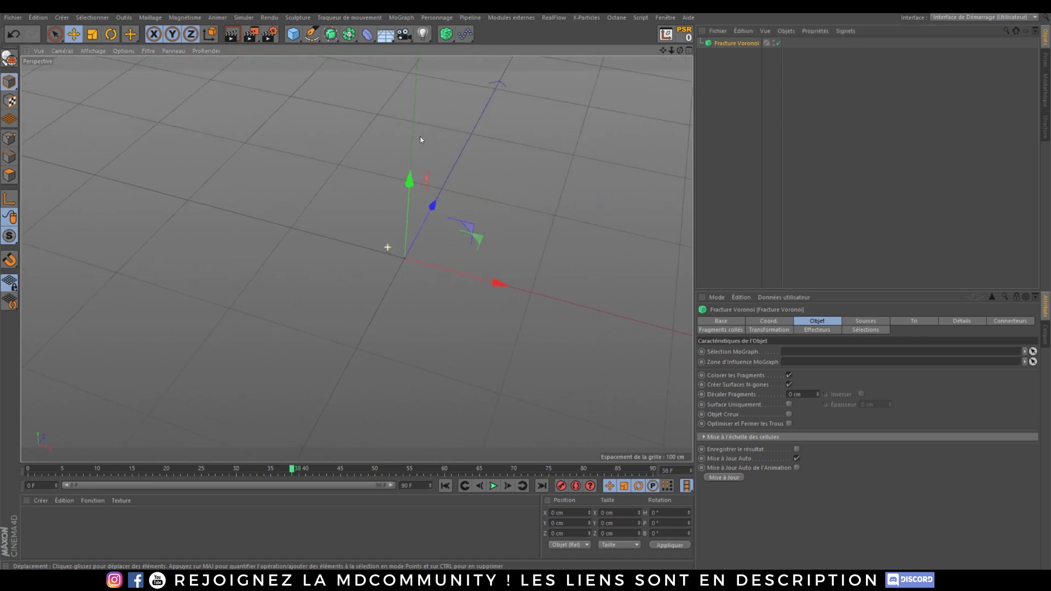
{"action": "left_click_drag", "start_coordinate": [425, 244], "coordinate": [431, 192], "text": "alt"}
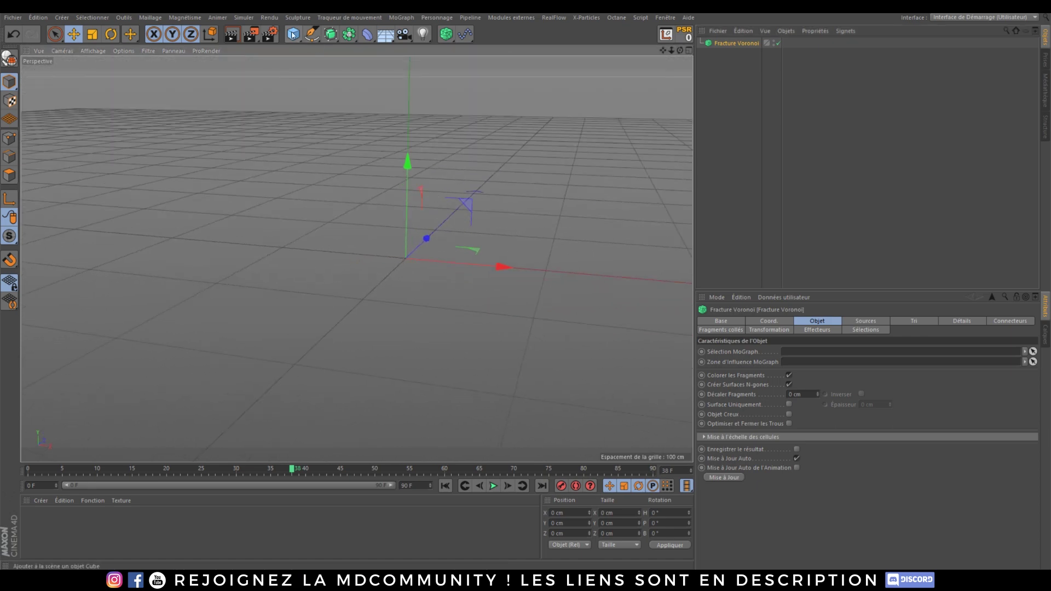
{"action": "left_click", "coordinate": [449, 33]}
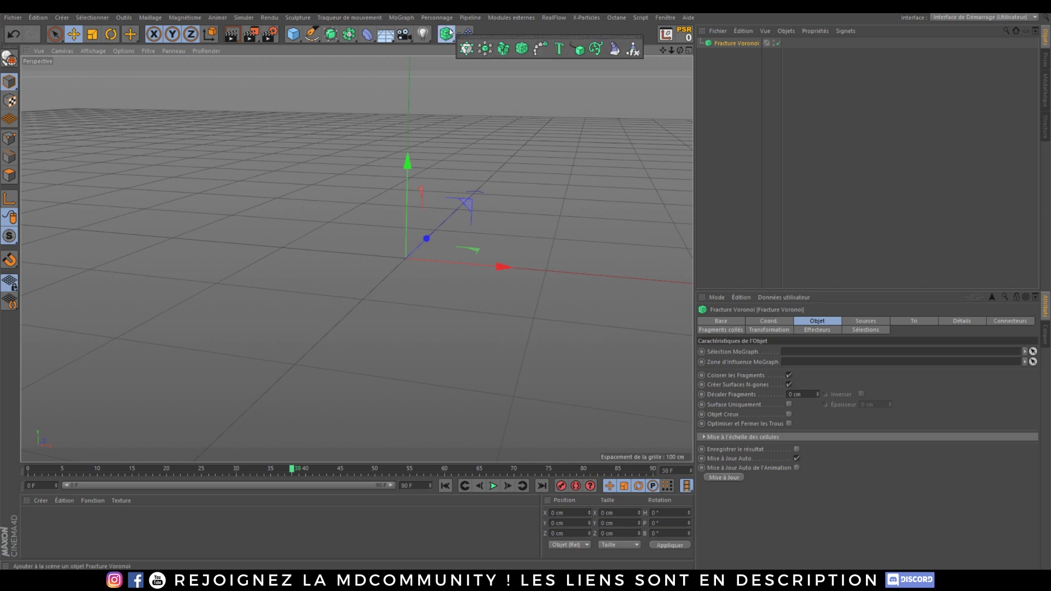
{"action": "left_click", "coordinate": [788, 147]}
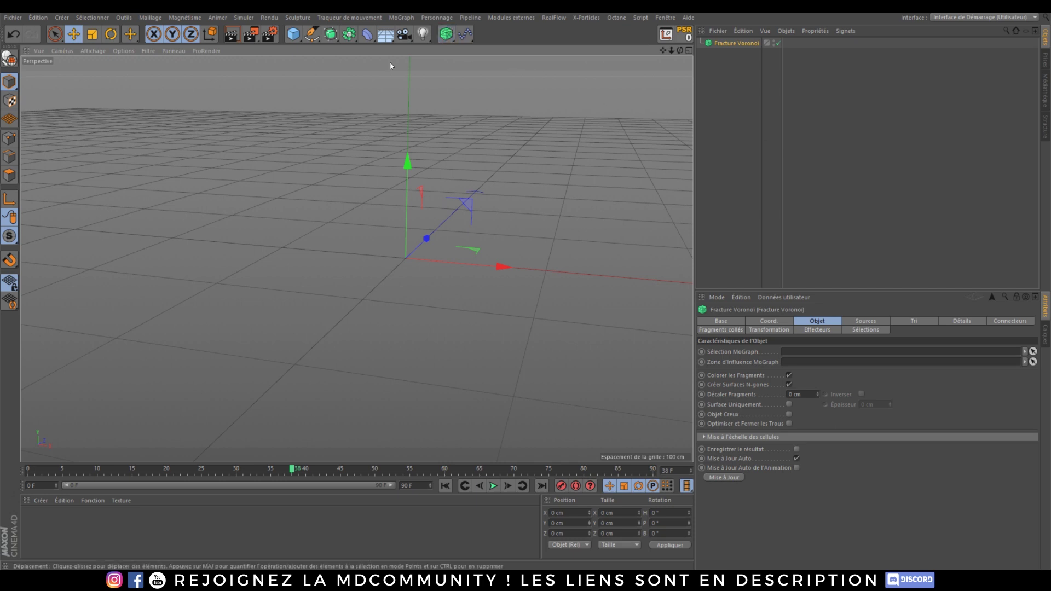
{"action": "left_click", "coordinate": [296, 38]}
{"action": "left_click", "coordinate": [550, 70]}
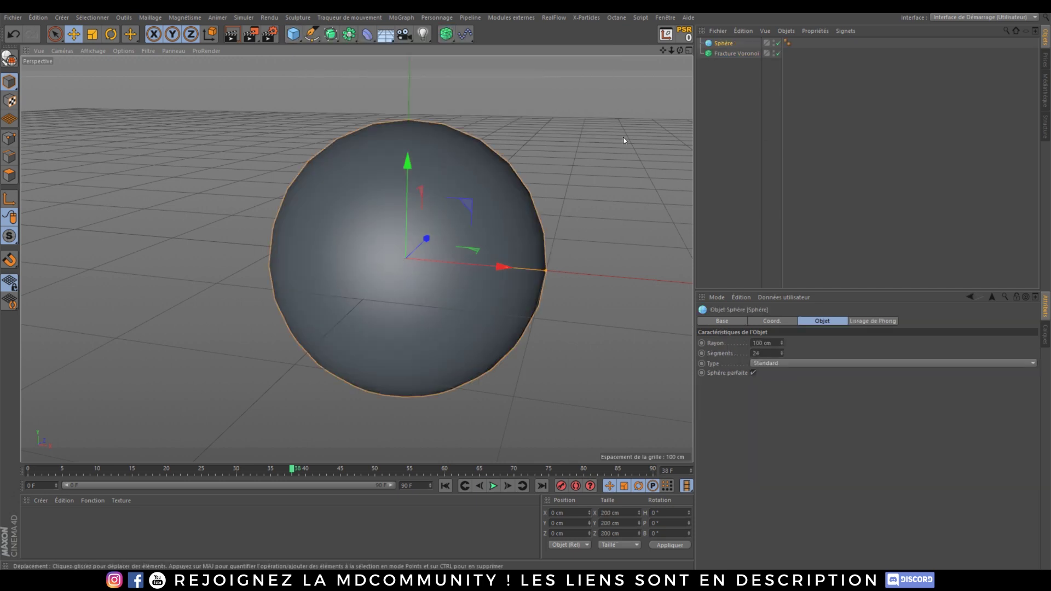
{"action": "left_click_drag", "start_coordinate": [724, 43], "coordinate": [729, 53]}
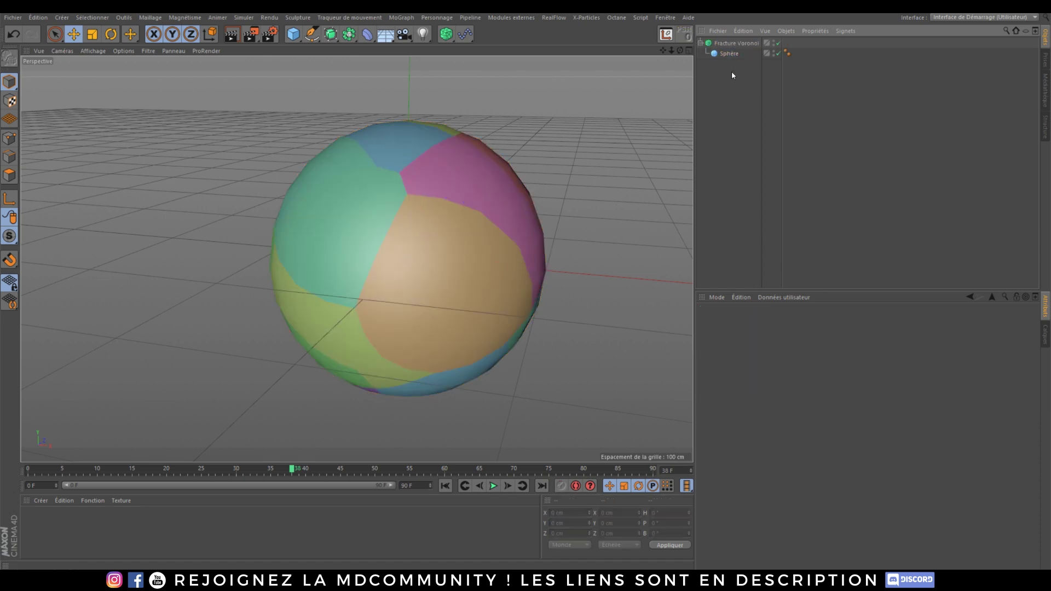
Select the Fracture Voronoï and switch Colorer les Fragments off and back on to compare the display.
{"action": "left_click", "coordinate": [724, 44]}
{"action": "scroll", "coordinate": [471, 226], "scroll_direction": "down", "scroll_amount": 2}
{"action": "left_click_drag", "start_coordinate": [471, 227], "coordinate": [425, 230], "text": "alt"}
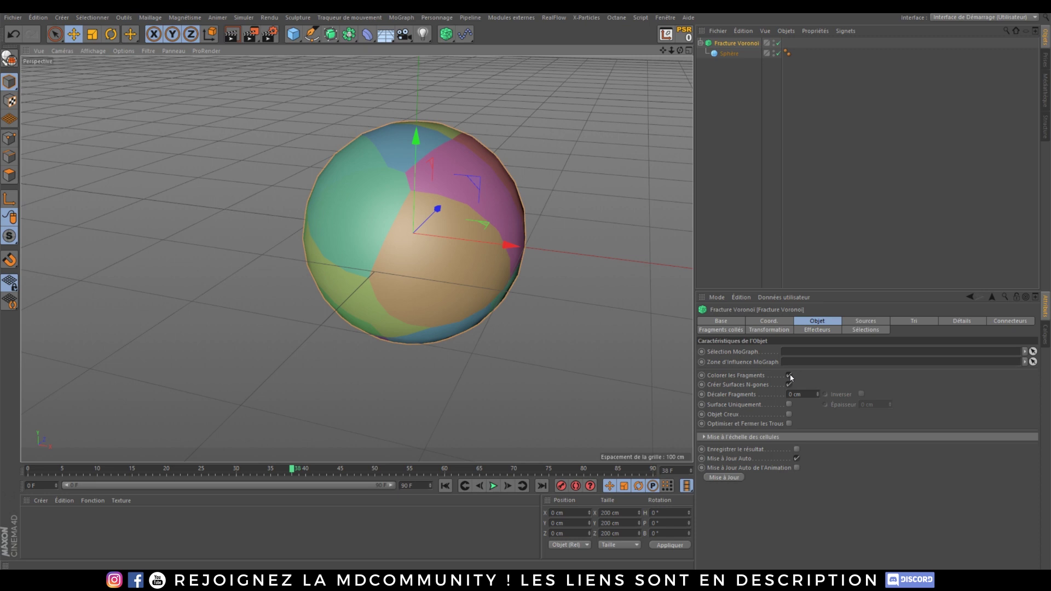
{"action": "left_click", "coordinate": [789, 376]}
{"action": "left_click", "coordinate": [789, 376]}
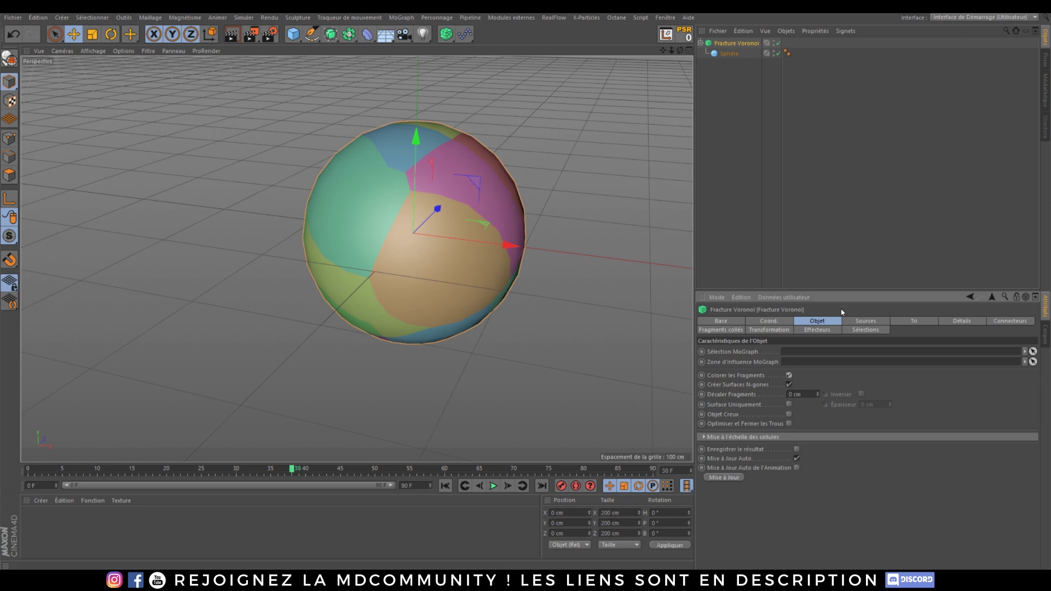
Set Quantité de Points to 50 for the Générateur de Points - Répartition source of the Fracture Voronoï.
{"action": "left_click", "coordinate": [874, 323]}
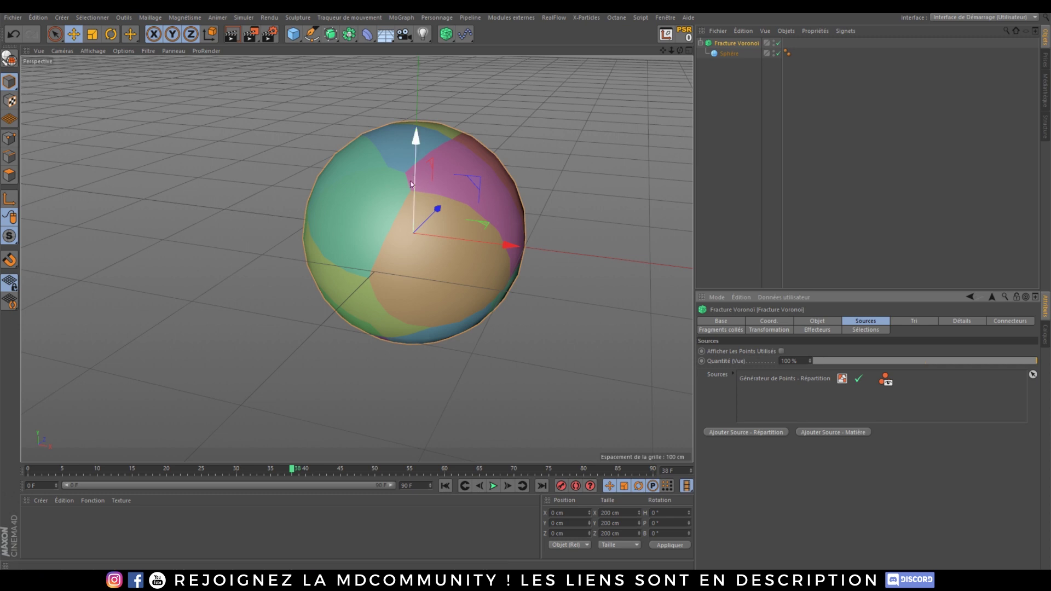
{"action": "middle_click_drag", "start_coordinate": [458, 226], "coordinate": [429, 234], "text": "alt"}
{"action": "left_click_drag", "start_coordinate": [399, 258], "coordinate": [403, 255], "text": "alt"}
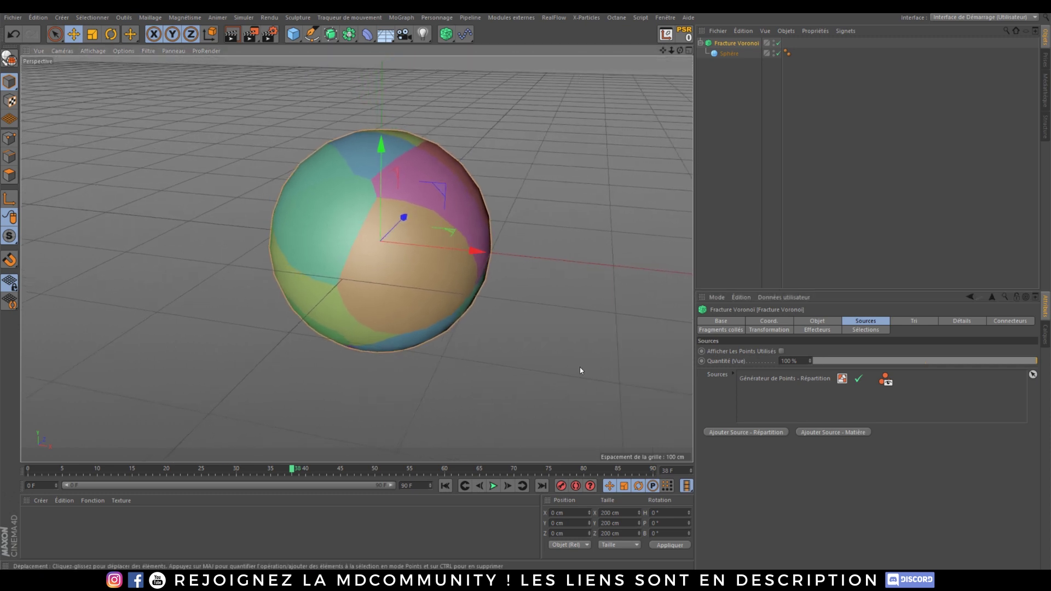
{"action": "left_click", "coordinate": [761, 379]}
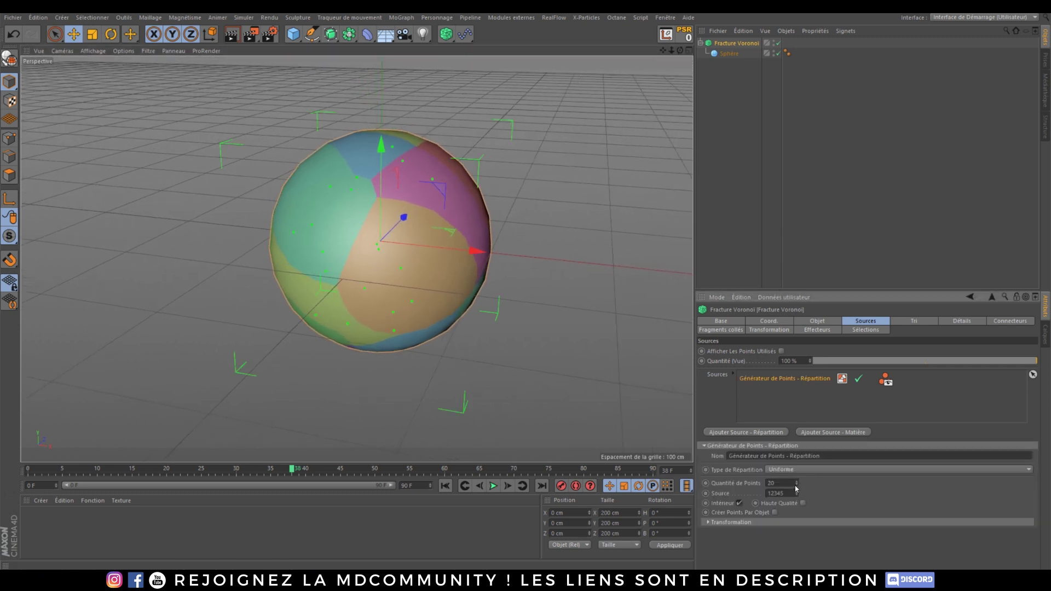
{"action": "left_click_drag", "start_coordinate": [776, 484], "coordinate": [766, 483]}
{"action": "type", "text": "5"}
{"action": "scroll", "coordinate": [347, 278], "scroll_direction": "up", "scroll_amount": 1}
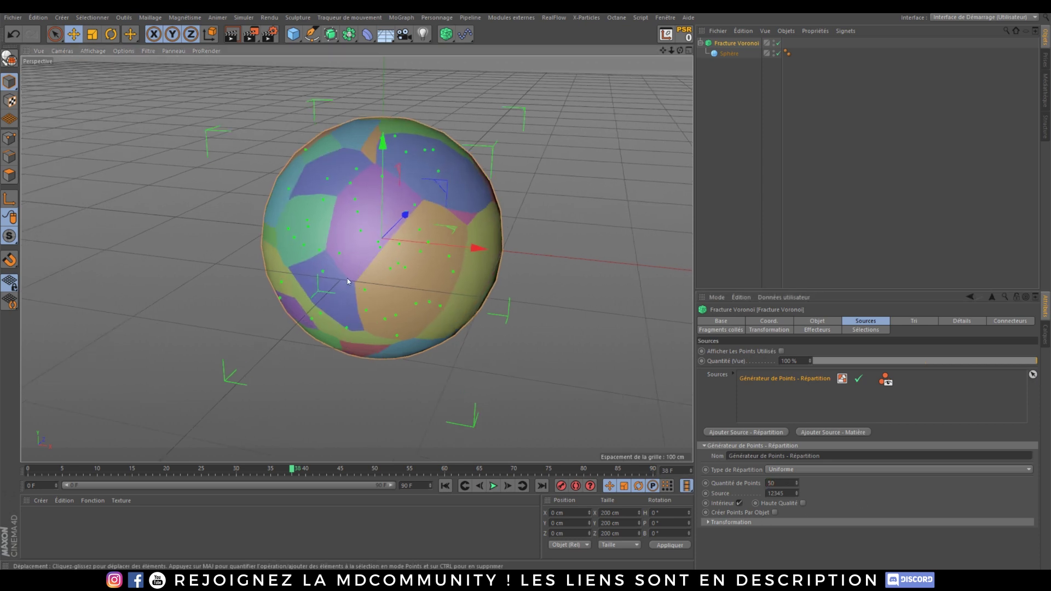
Raise the point generator's Quantité de Points to about 190 and inspect the fragmented sphere.
{"action": "left_click_drag", "start_coordinate": [347, 278], "coordinate": [356, 271], "text": "alt"}
{"action": "left_click_drag", "start_coordinate": [797, 484], "coordinate": [797, 407]}
{"action": "left_click_drag", "start_coordinate": [403, 197], "coordinate": [393, 282], "text": "alt"}
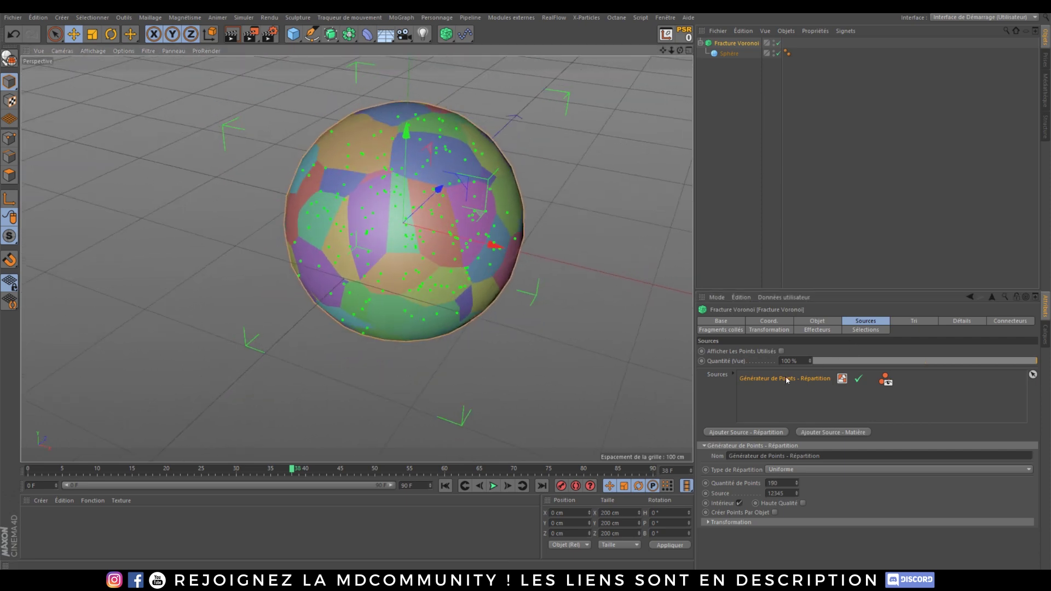
Delete the Générateur de Points - Répartition source from the Fracture Voronoï.
{"action": "key", "text": "Delete"}
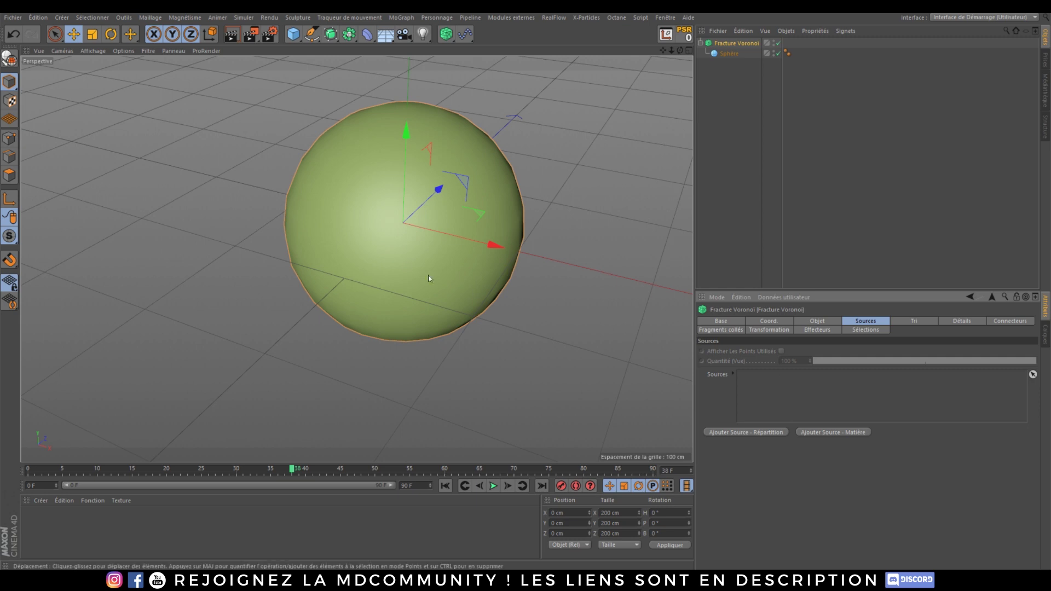
Add a Matrice object and reduce its grid Taille to about 85 cm in X and 102 cm in Y.
{"action": "middle_click_drag", "start_coordinate": [390, 225], "coordinate": [366, 241], "text": "alt"}
{"action": "left_click_drag", "start_coordinate": [444, 37], "coordinate": [482, 50]}
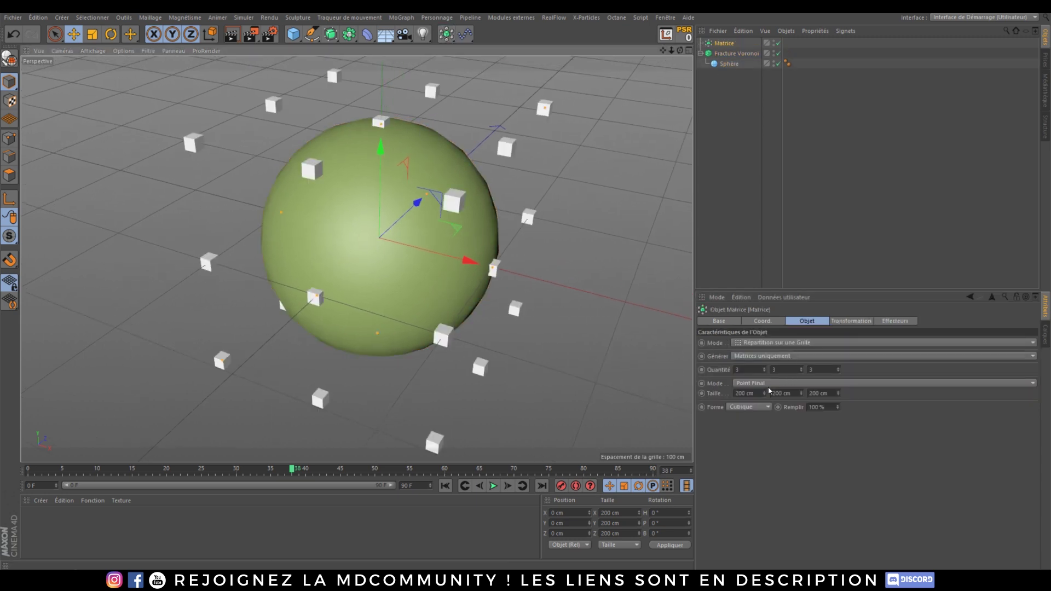
{"action": "left_click_drag", "start_coordinate": [765, 394], "coordinate": [765, 457]}
{"action": "left_click_drag", "start_coordinate": [801, 393], "coordinate": [802, 447]}
Assign the Matrice object as the point source of the Fracture Voronoï.
{"action": "left_click_drag", "start_coordinate": [315, 272], "coordinate": [354, 221], "text": "alt"}
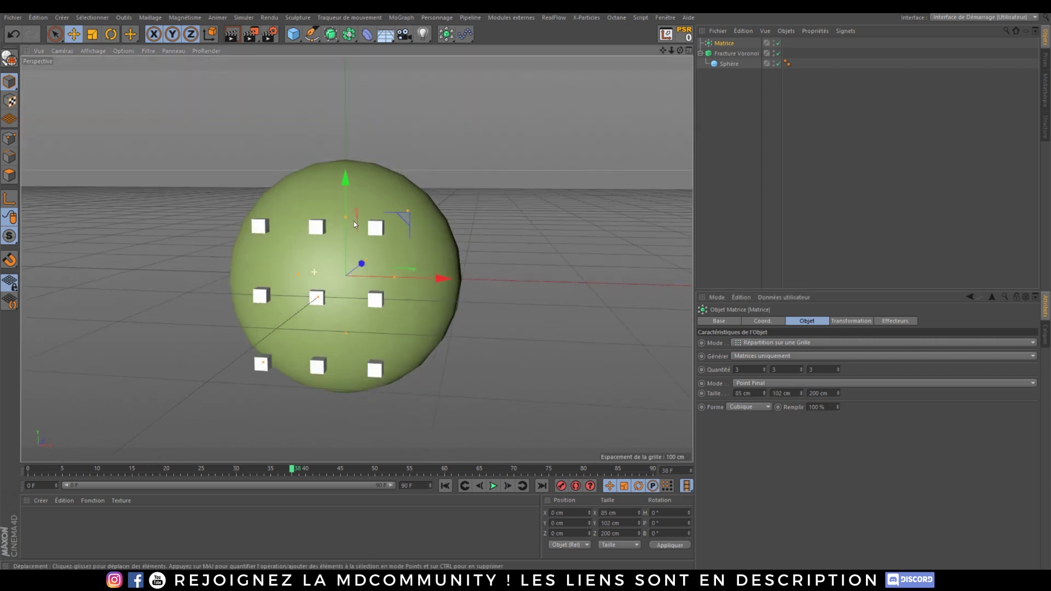
{"action": "left_click", "coordinate": [720, 56]}
{"action": "left_click_drag", "start_coordinate": [721, 44], "coordinate": [767, 389]}
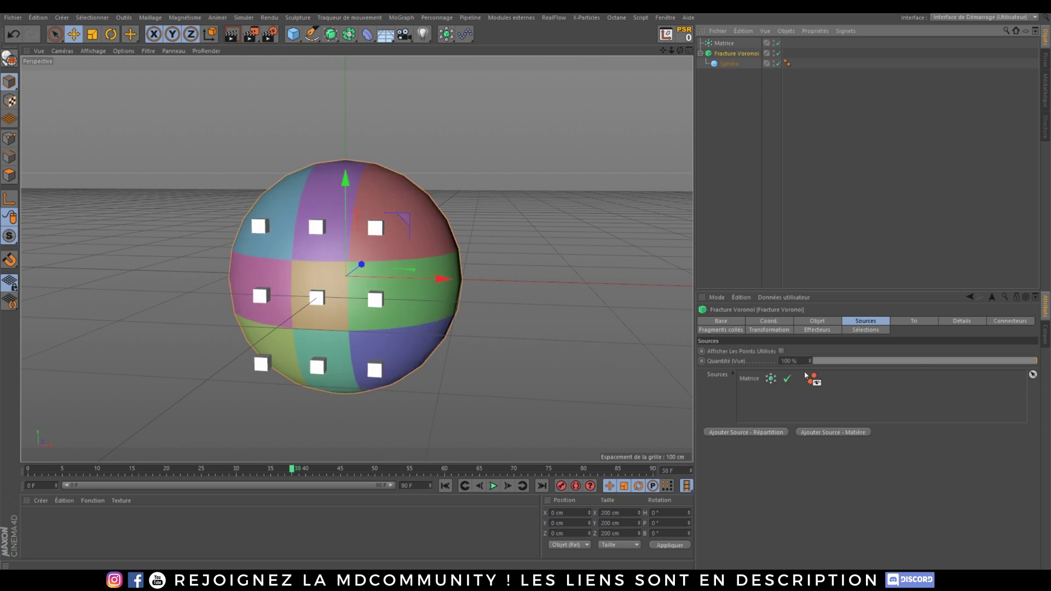
Set the Matrice's Quantité to 6 in X and 6 in Y.
{"action": "left_click", "coordinate": [722, 44]}
{"action": "left_click", "coordinate": [765, 368]}
{"action": "left_click", "coordinate": [765, 369]}
{"action": "left_click", "coordinate": [765, 368]}
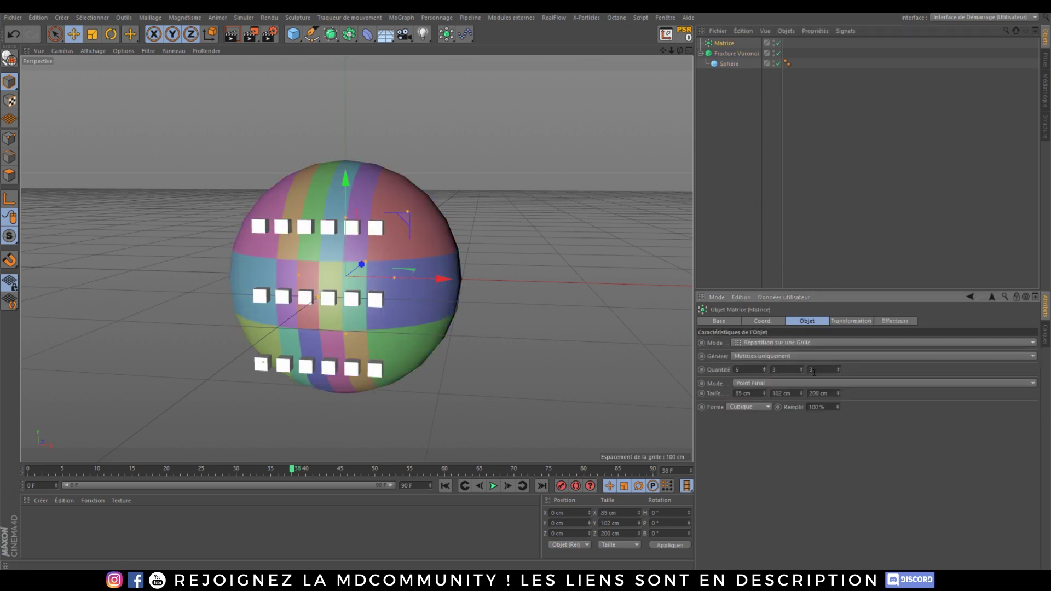
{"action": "left_click", "coordinate": [800, 367]}
{"action": "left_click", "coordinate": [801, 368]}
{"action": "left_click", "coordinate": [801, 368]}
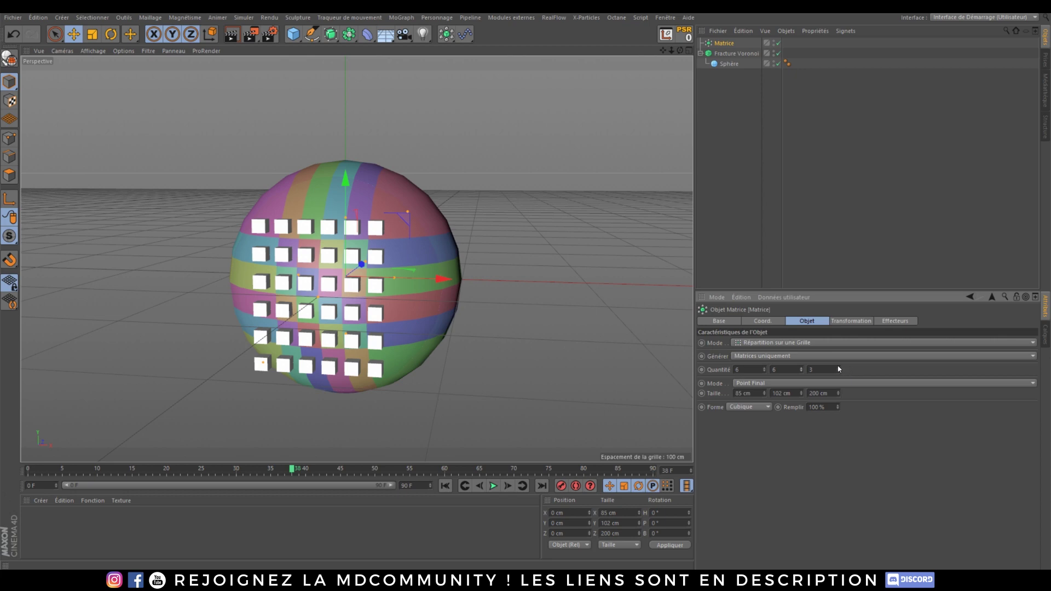
Hide the Matrice object in both the editor and the render, and view the fractured sphere from above.
{"action": "left_click", "coordinate": [623, 148]}
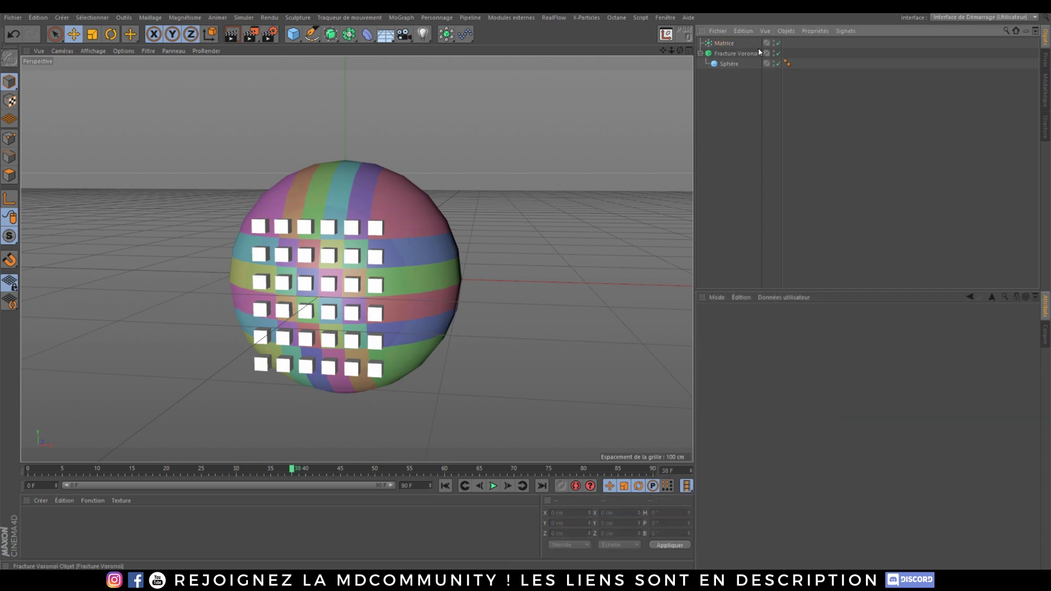
{"action": "left_click", "coordinate": [774, 44], "text": "alt"}
{"action": "left_click", "coordinate": [773, 45], "text": "alt"}
{"action": "left_click_drag", "start_coordinate": [386, 268], "coordinate": [359, 302], "text": "alt"}
{"action": "middle_click_drag", "start_coordinate": [359, 302], "coordinate": [366, 295], "text": "alt"}
Apply an Effecteur Randomisation to the Fracture Voronoï and set its falloff Forme to Sphère.
{"action": "left_click", "coordinate": [727, 54]}
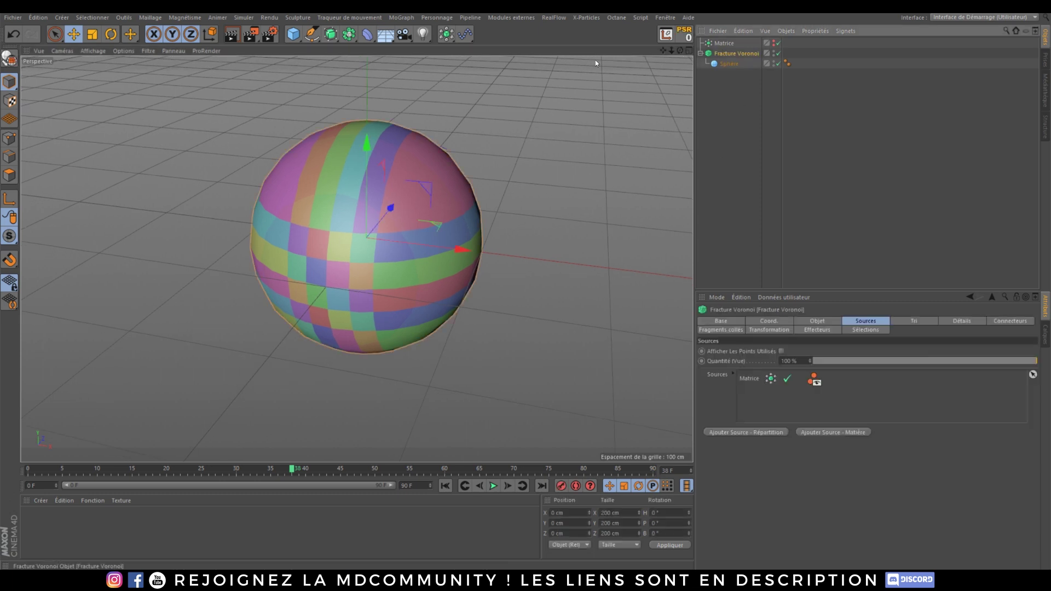
{"action": "left_click", "coordinate": [463, 34]}
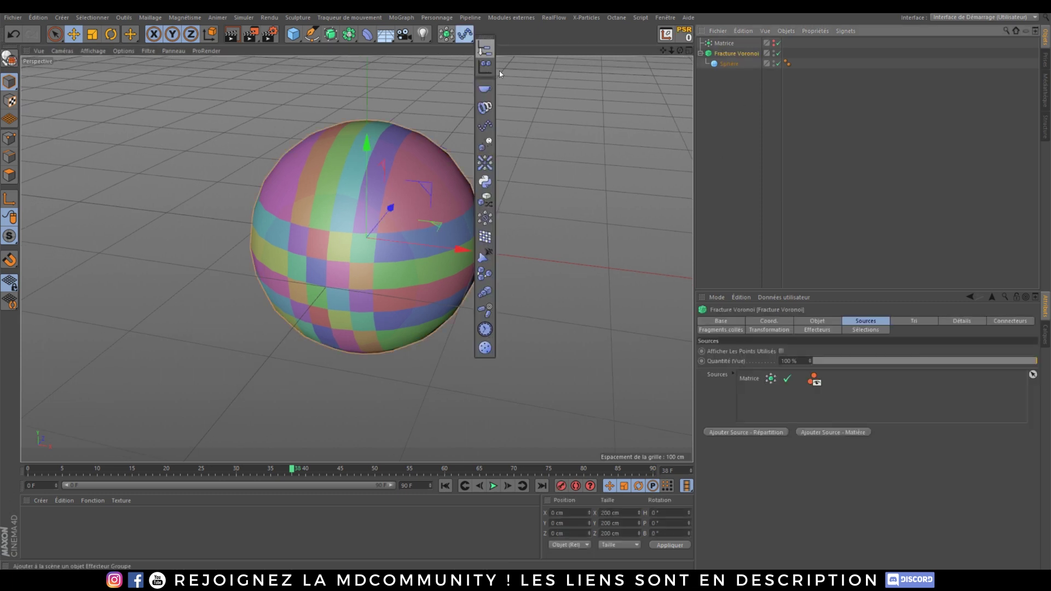
{"action": "left_click", "coordinate": [486, 201]}
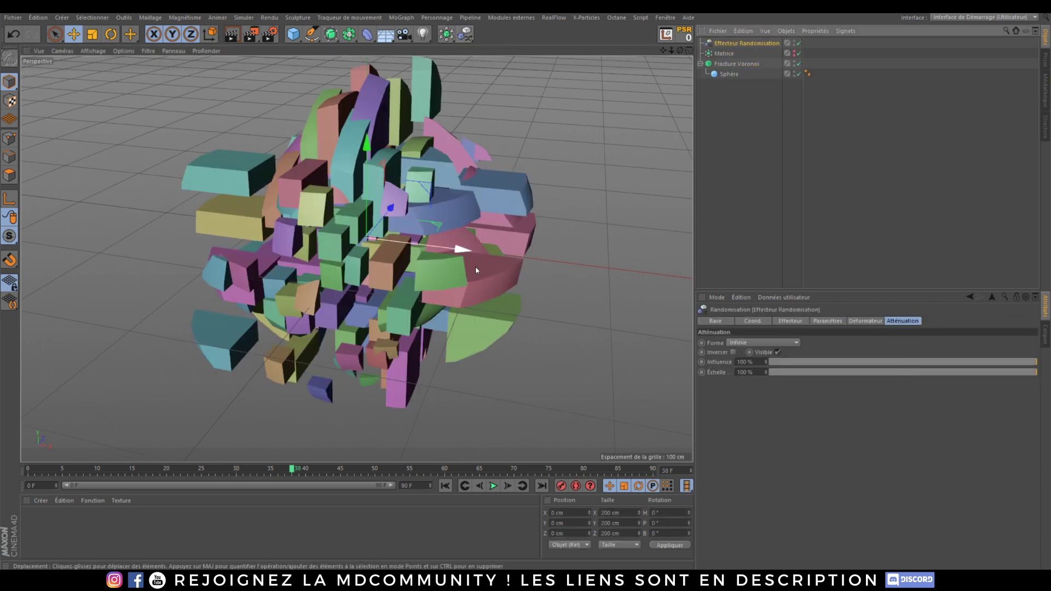
{"action": "left_click", "coordinate": [768, 343]}
{"action": "left_click", "coordinate": [756, 438]}
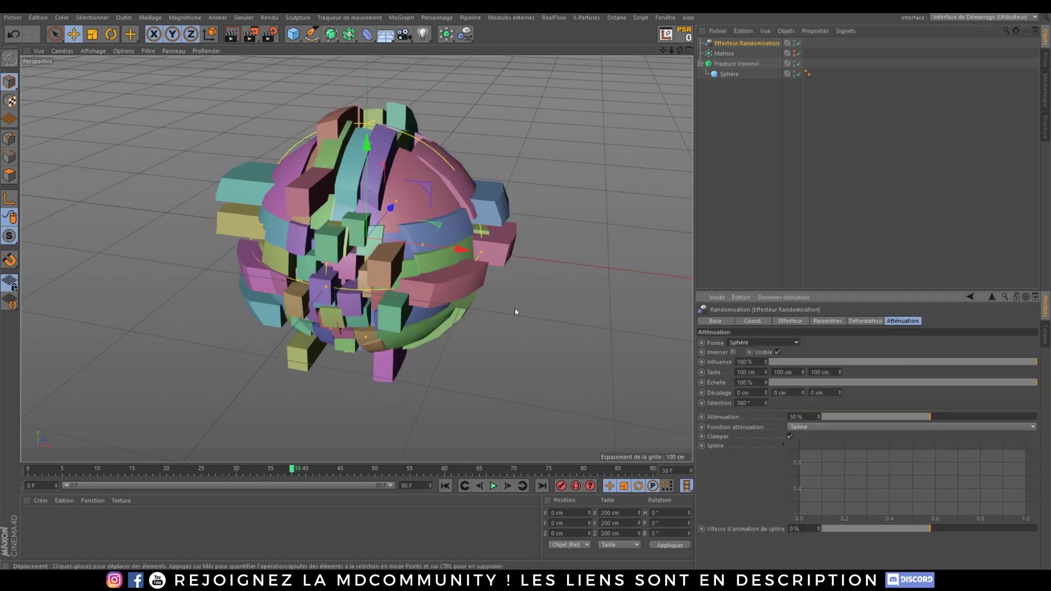
Move the Effecteur Randomisation along X to about 82 cm and hide it in the editor and the render.
{"action": "left_click_drag", "start_coordinate": [463, 249], "coordinate": [544, 356]}
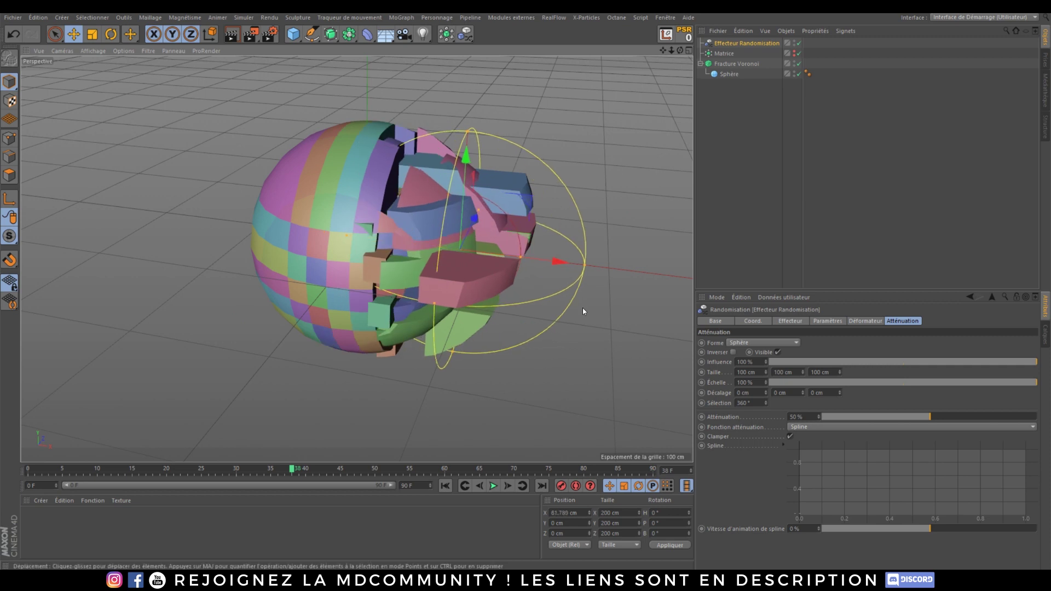
{"action": "left_click", "coordinate": [765, 222]}
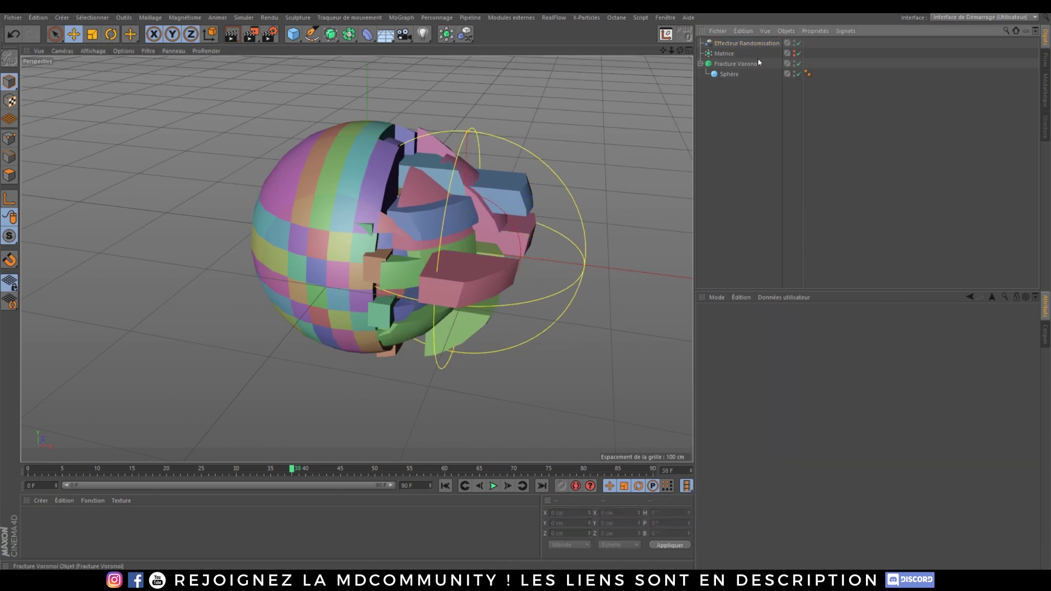
{"action": "left_click", "coordinate": [794, 42]}
{"action": "left_click", "coordinate": [794, 42]}
{"action": "left_click", "coordinate": [795, 45]}
{"action": "left_click", "coordinate": [795, 45]}
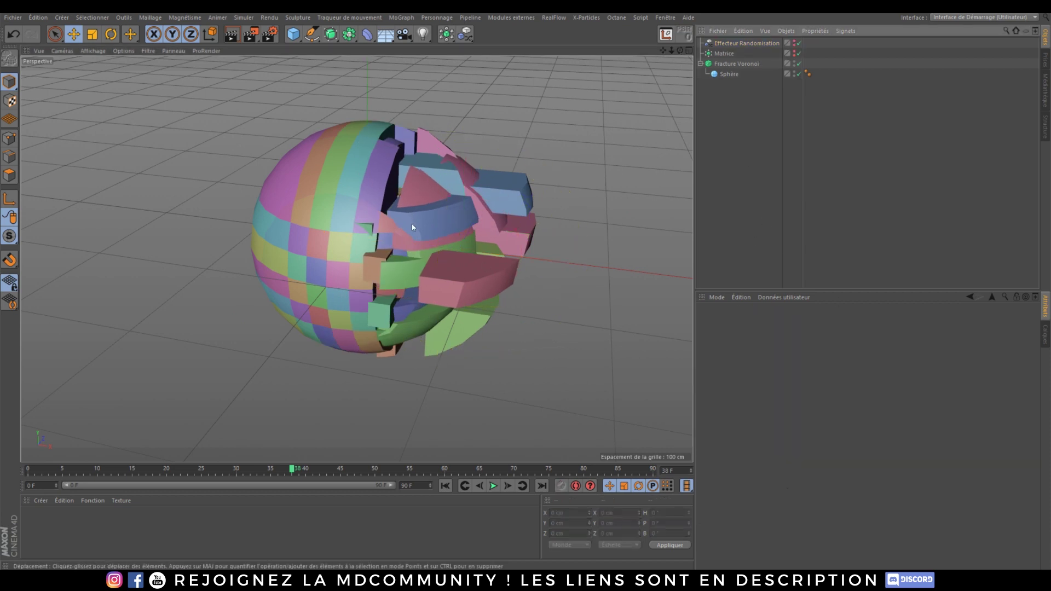
Delete the Matrice source from the Fracture Voronoï.
{"action": "left_click_drag", "start_coordinate": [298, 328], "coordinate": [275, 334], "text": "alt"}
{"action": "left_click", "coordinate": [728, 54]}
{"action": "left_click", "coordinate": [738, 64]}
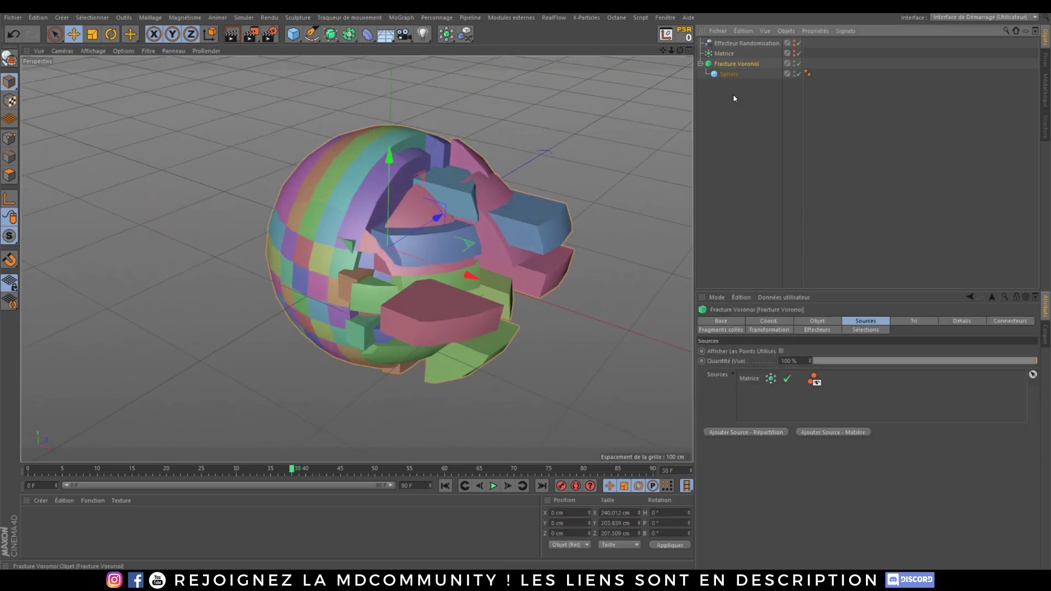
{"action": "left_click", "coordinate": [758, 378]}
{"action": "key", "text": "Delete"}
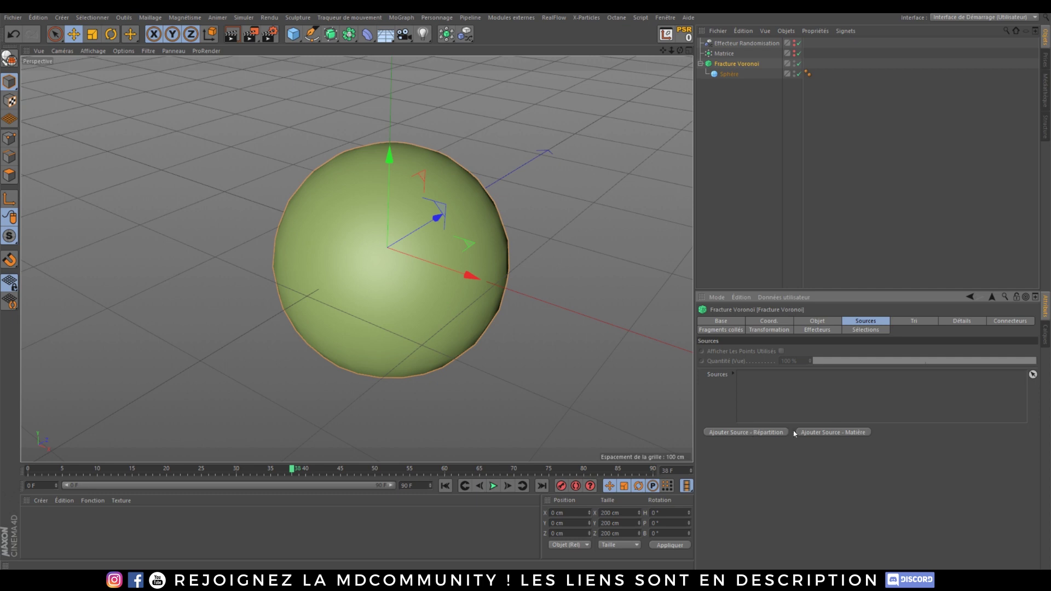
Add a Répartition source with 200 points to the Fracture Voronoï and inspect the scattered fragments.
{"action": "left_click", "coordinate": [741, 433]}
{"action": "left_click", "coordinate": [783, 379]}
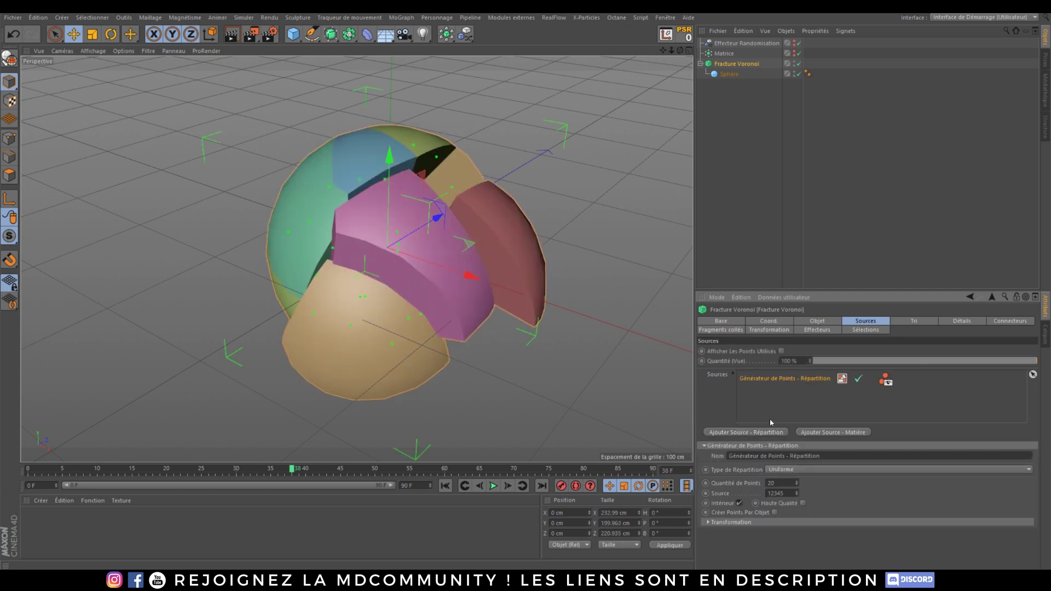
{"action": "left_click", "coordinate": [783, 483]}
{"action": "type", "text": "0"}
{"action": "key", "text": "Return"}
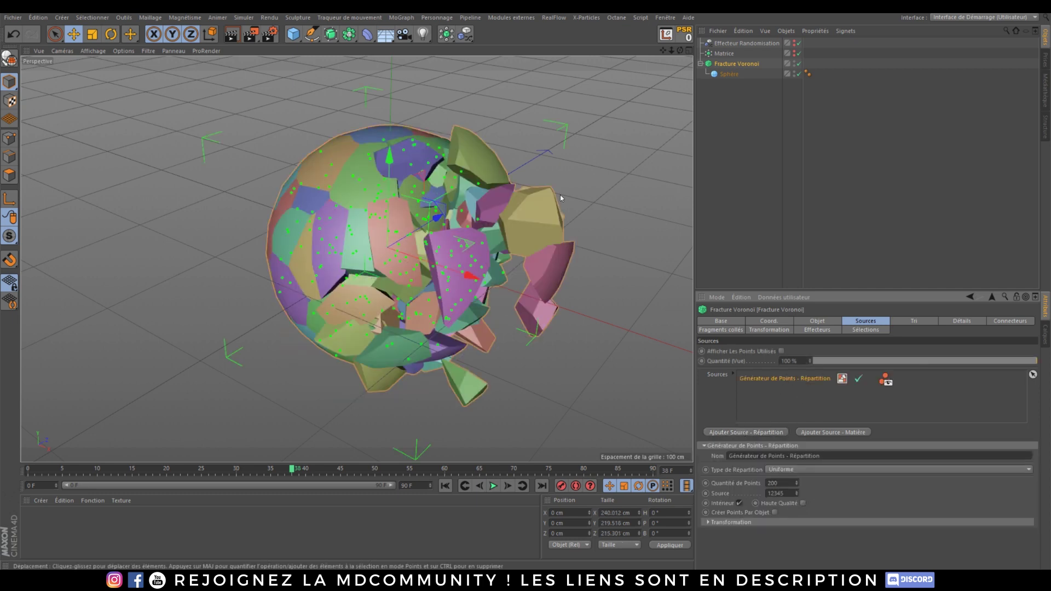
{"action": "left_click", "coordinate": [765, 127]}
{"action": "mouse_move", "coordinate": [450, 304]}
{"action": "left_mouse_down", "text": "alt"}
{"action": "mouse_move", "coordinate": [360, 235]}
{"action": "mouse_move", "coordinate": [442, 235]}
{"action": "mouse_move", "coordinate": [432, 314]}
{"action": "left_mouse_up", "text": "alt"}
{"action": "right_click_drag", "start_coordinate": [432, 315], "coordinate": [472, 315], "text": "alt"}
{"action": "left_click_drag", "start_coordinate": [472, 315], "coordinate": [409, 297], "text": "alt"}
{"action": "scroll", "coordinate": [463, 311], "scroll_direction": "down", "scroll_amount": 5}
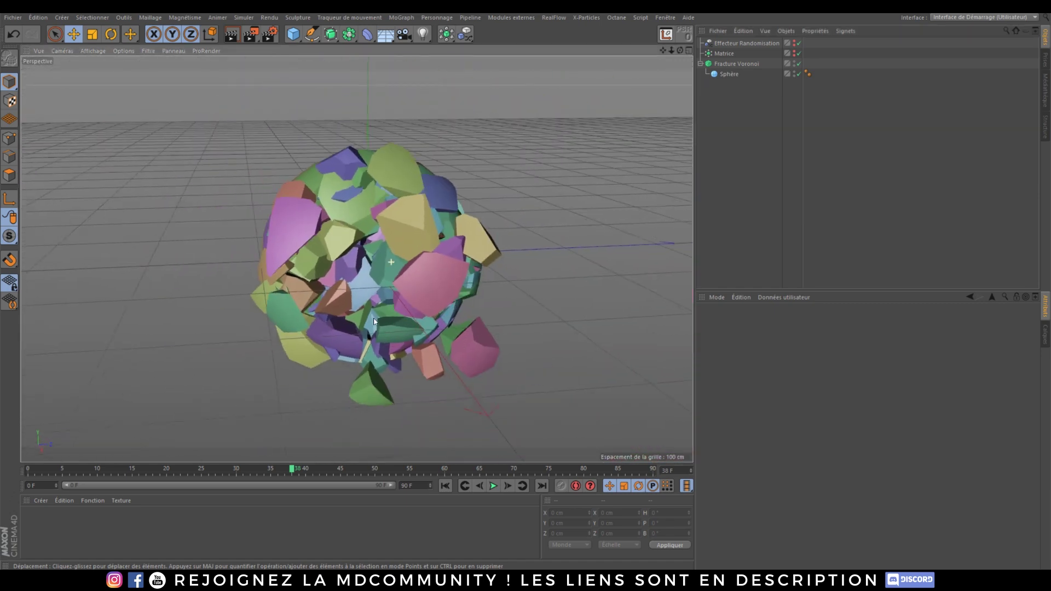
{"action": "left_click_drag", "start_coordinate": [334, 273], "coordinate": [390, 257], "text": "alt"}
Switch the Fracture Voronoï's Colorer les Fragments off and back on to compare the fragments.
{"action": "left_click", "coordinate": [737, 64]}
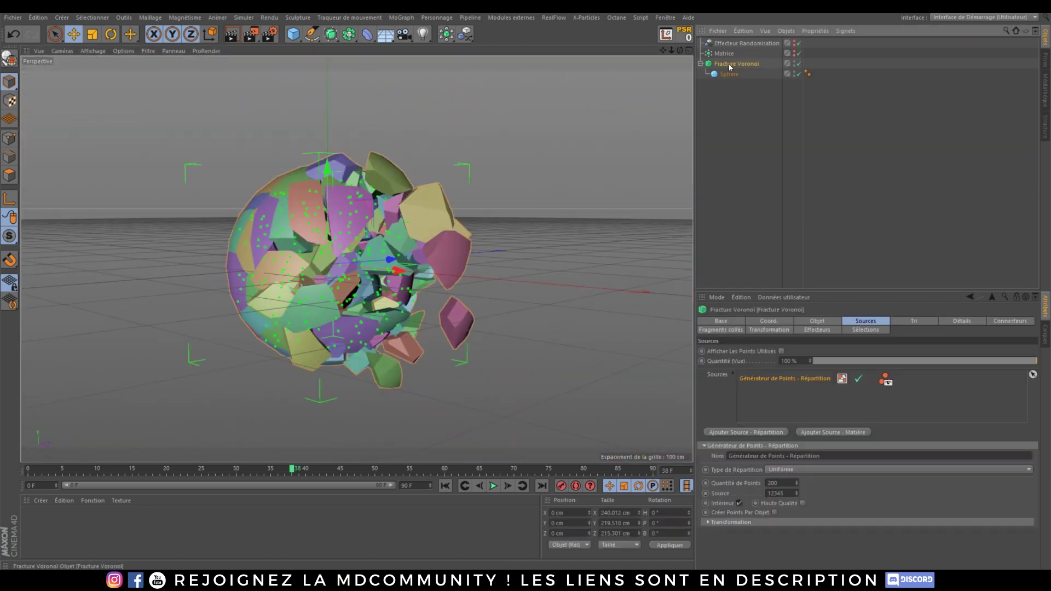
{"action": "left_click", "coordinate": [818, 322]}
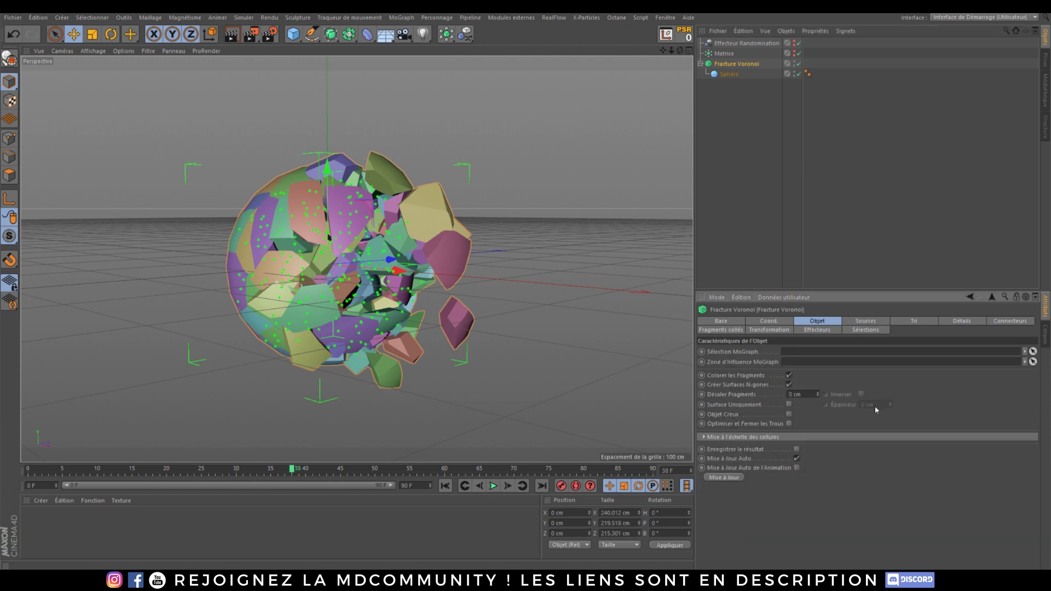
{"action": "left_click", "coordinate": [789, 376]}
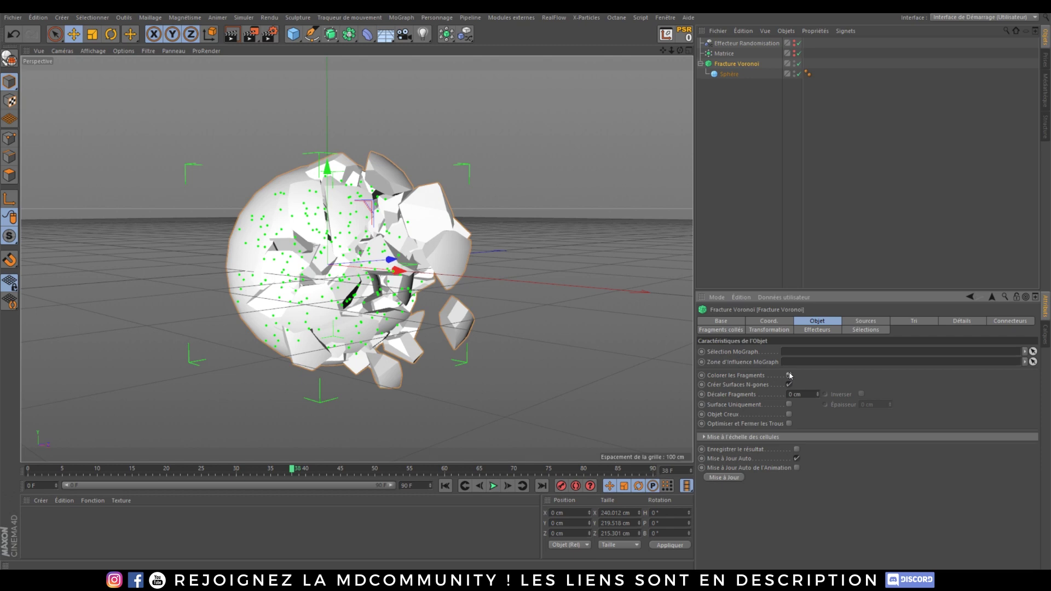
{"action": "left_click", "coordinate": [789, 376]}
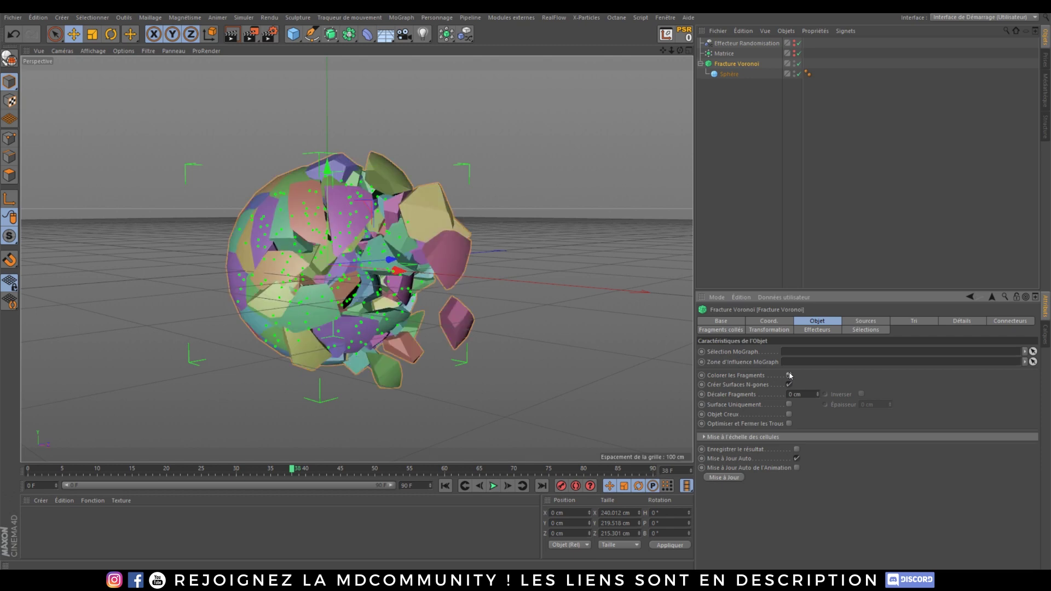
Turn on Surface Uniquement to inspect the hollow shell fragments, and turn it back off.
{"action": "left_click", "coordinate": [790, 405]}
{"action": "scroll", "coordinate": [404, 249], "scroll_direction": "up", "scroll_amount": 4}
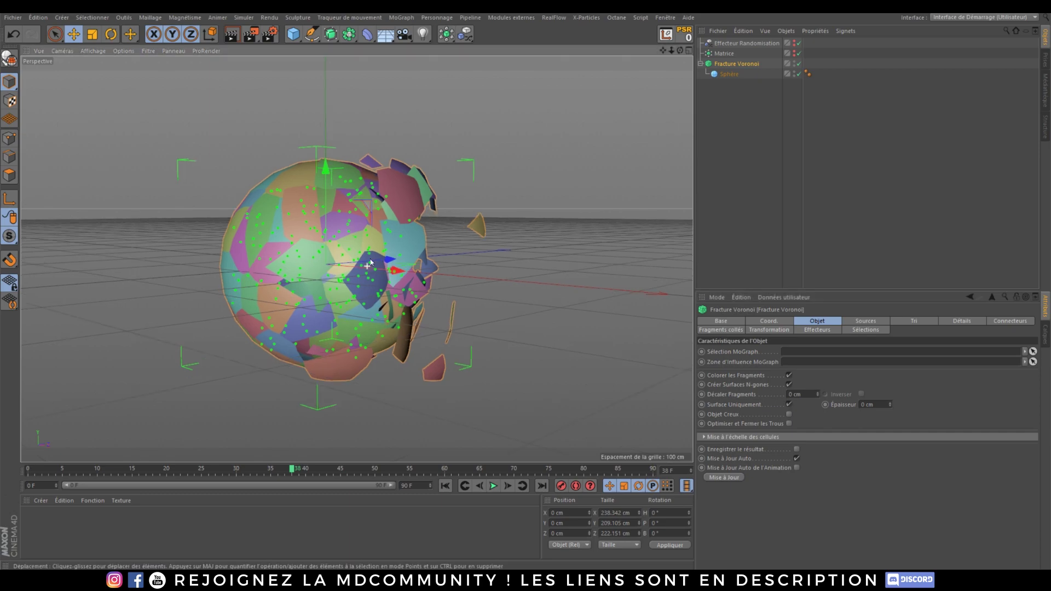
{"action": "left_click_drag", "start_coordinate": [404, 249], "coordinate": [378, 268], "text": "alt"}
{"action": "left_click", "coordinate": [790, 406]}
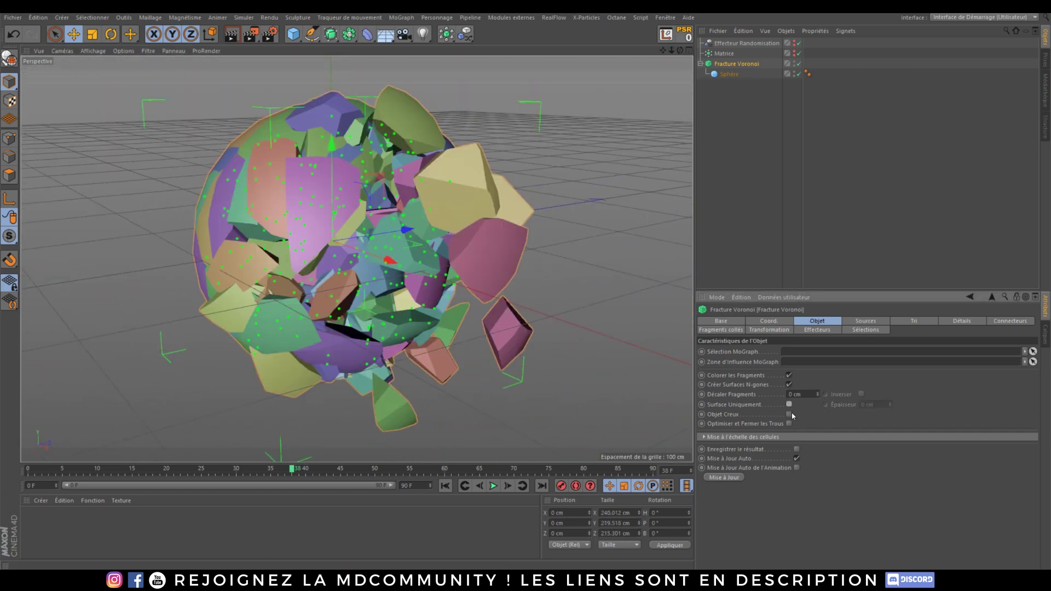
Switch Objet Creux on and back off for the Fracture Voronoï.
{"action": "left_click", "coordinate": [789, 415]}
{"action": "left_click", "coordinate": [792, 415]}
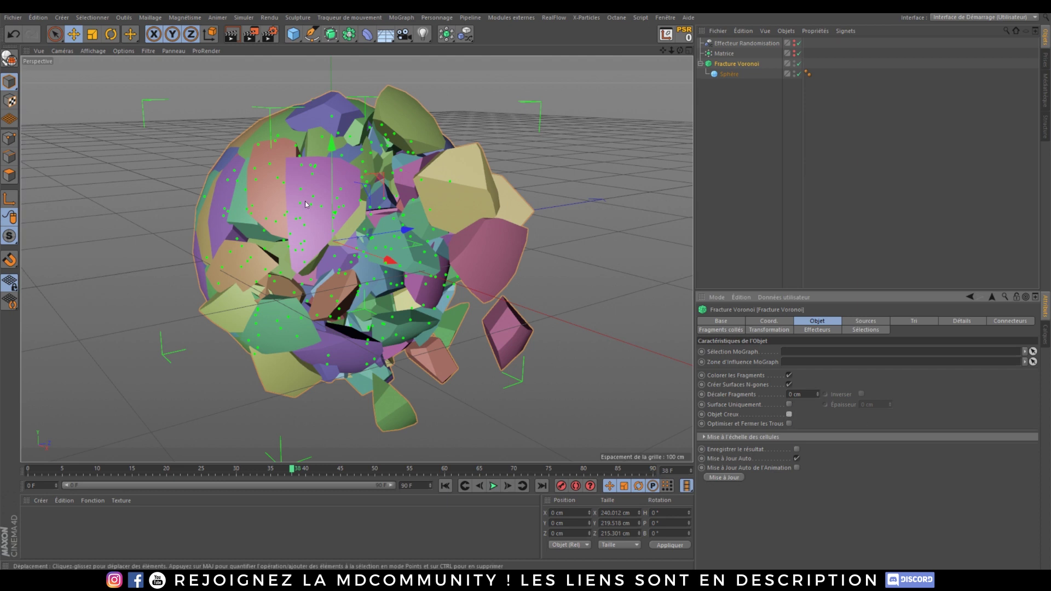
{"action": "middle_click_drag", "start_coordinate": [311, 216], "coordinate": [326, 219], "text": "alt"}
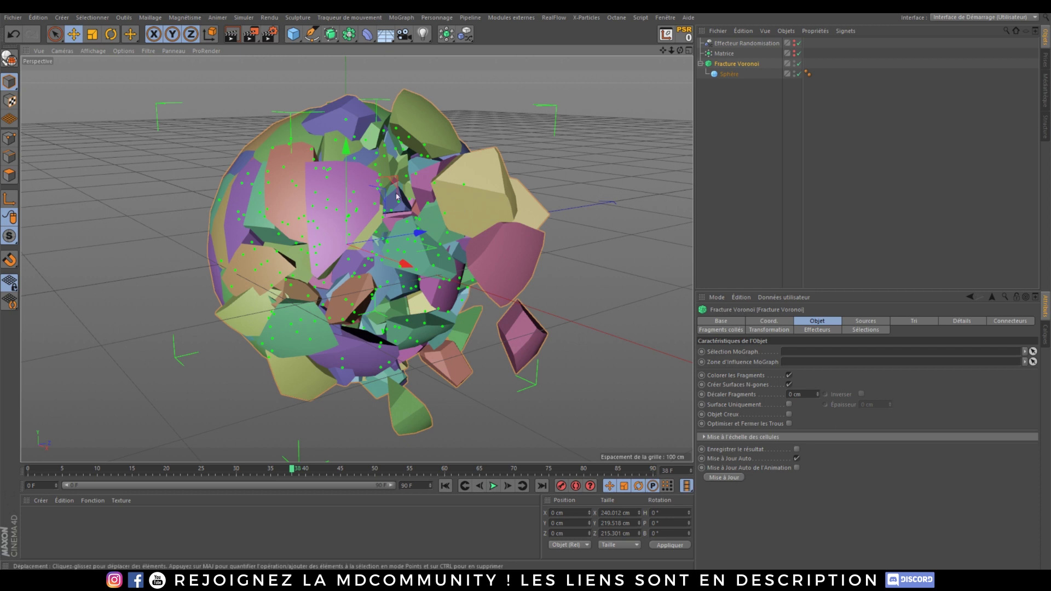
{"action": "left_click", "coordinate": [401, 18]}
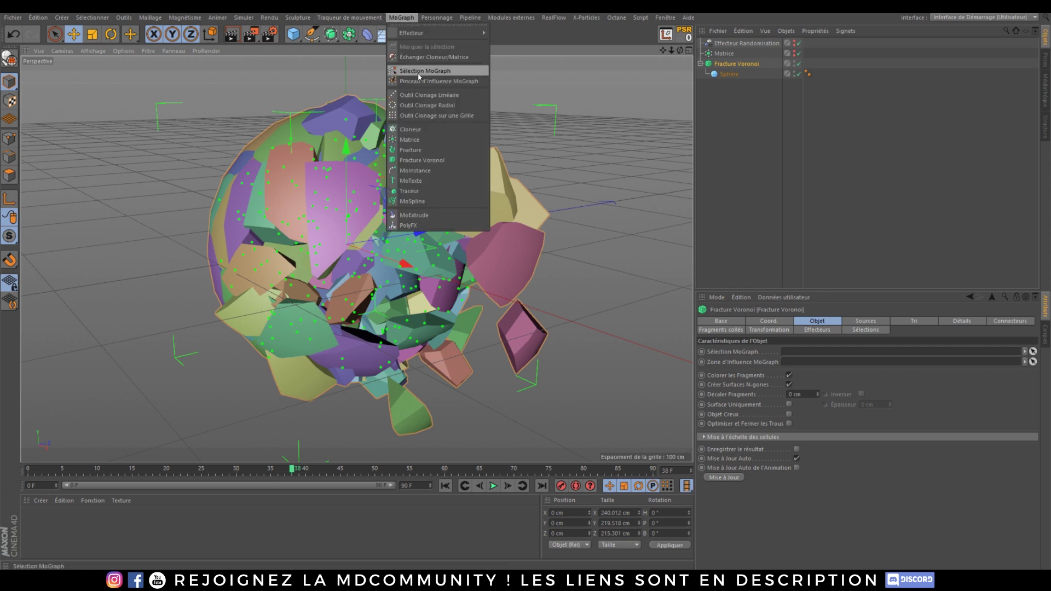
{"action": "left_click", "coordinate": [951, 563]}
{"action": "left_click", "coordinate": [905, 323]}
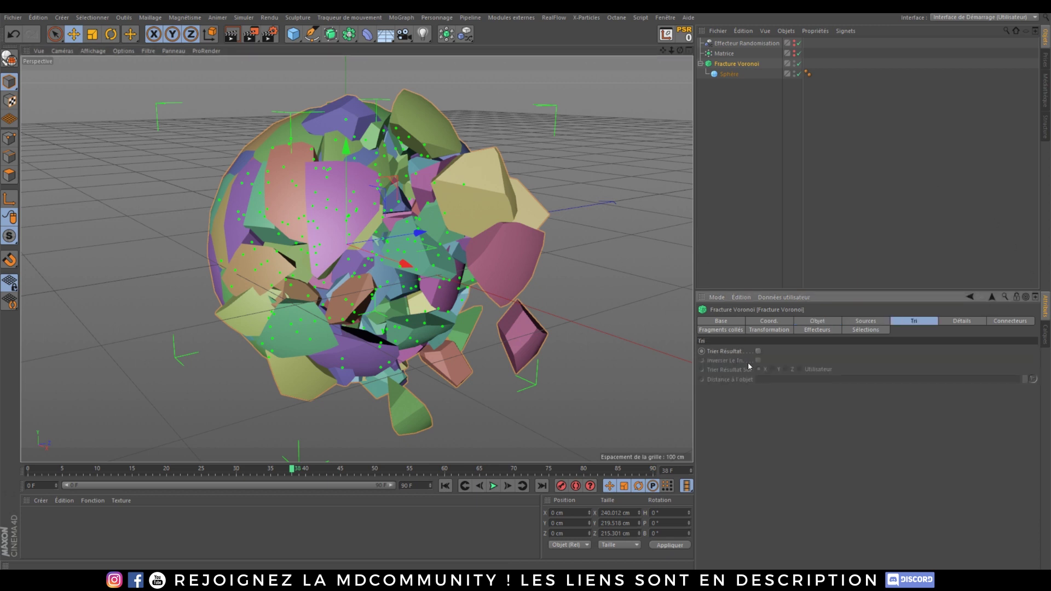
Enable Activer les détails on the Fracture Voronoï and examine the fragments' inner surfaces up close.
{"action": "left_click", "coordinate": [964, 323]}
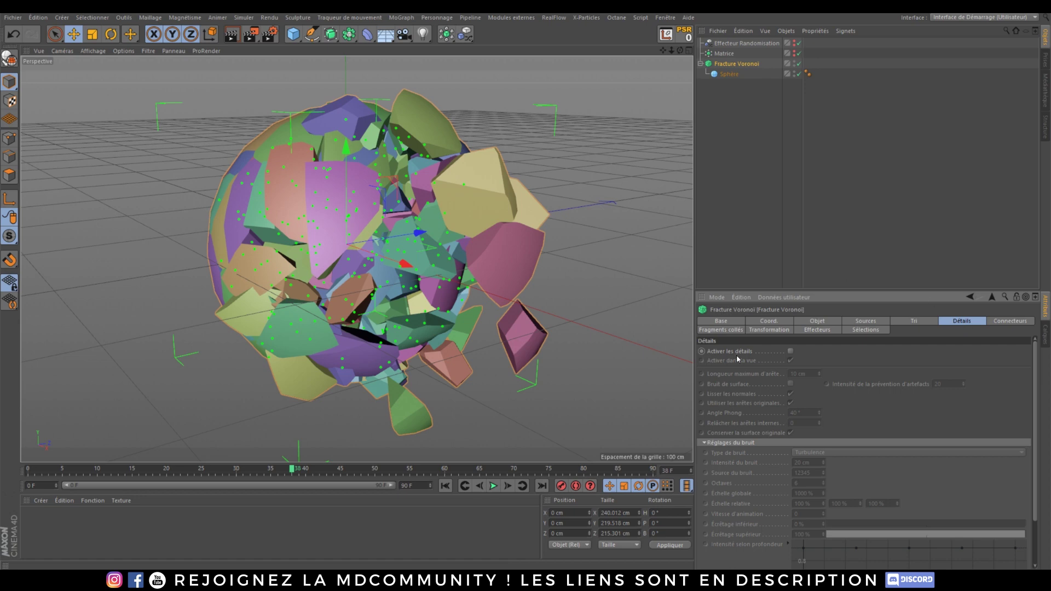
{"action": "left_click", "coordinate": [790, 351]}
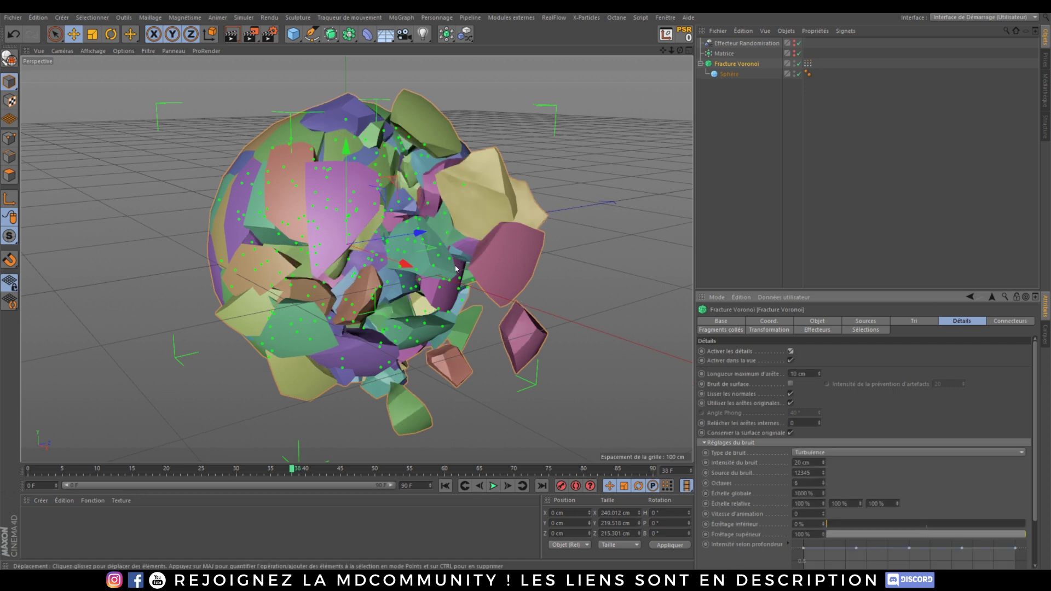
{"action": "scroll", "coordinate": [438, 234], "scroll_direction": "up", "scroll_amount": 8}
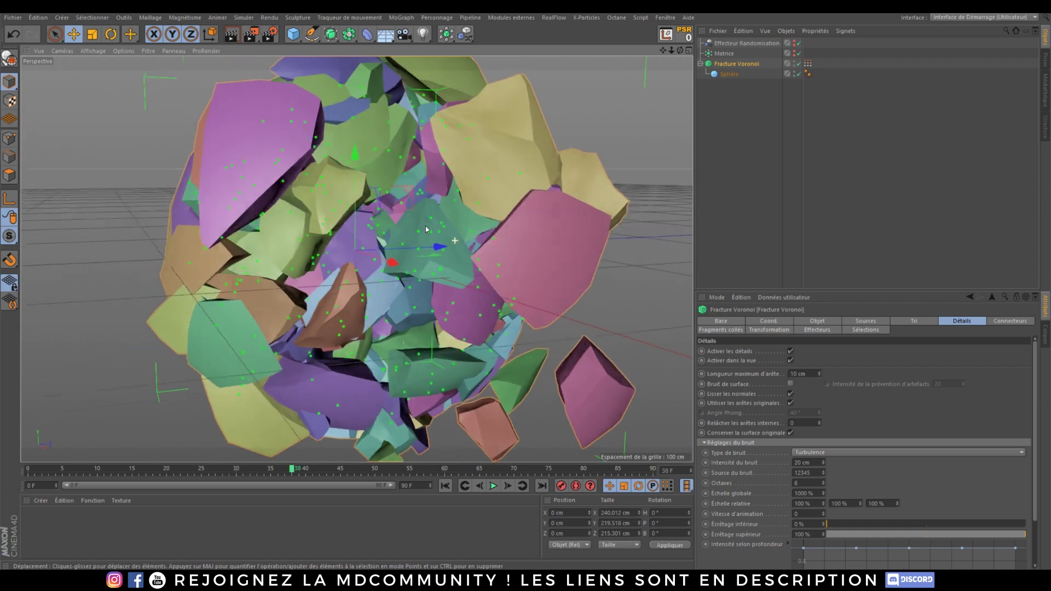
{"action": "left_click_drag", "start_coordinate": [430, 205], "coordinate": [468, 213], "text": "alt"}
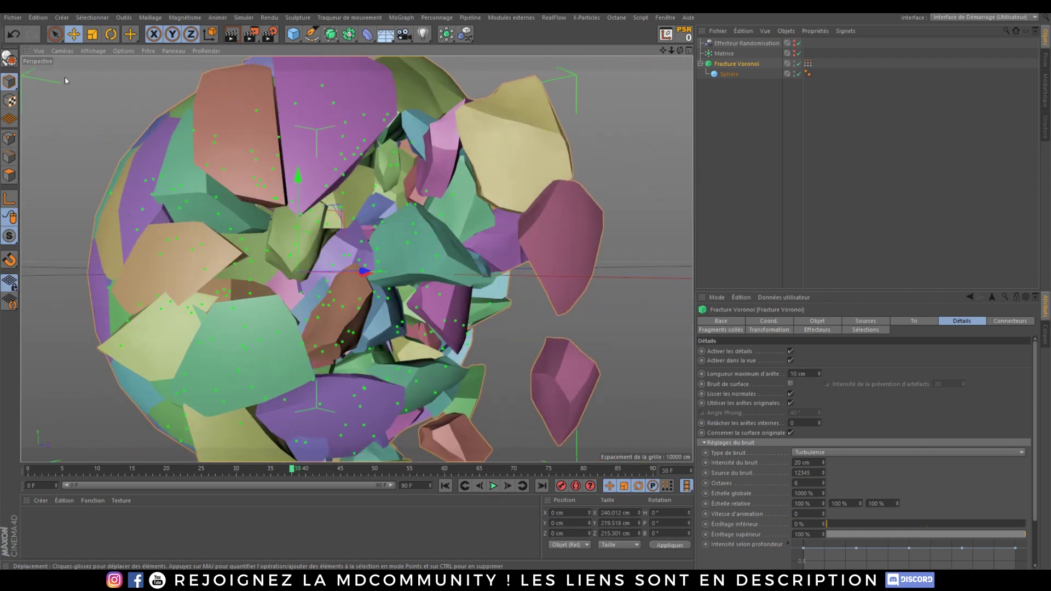
Hide the Grille in the perspective view through the display filter.
{"action": "left_click", "coordinate": [143, 50]}
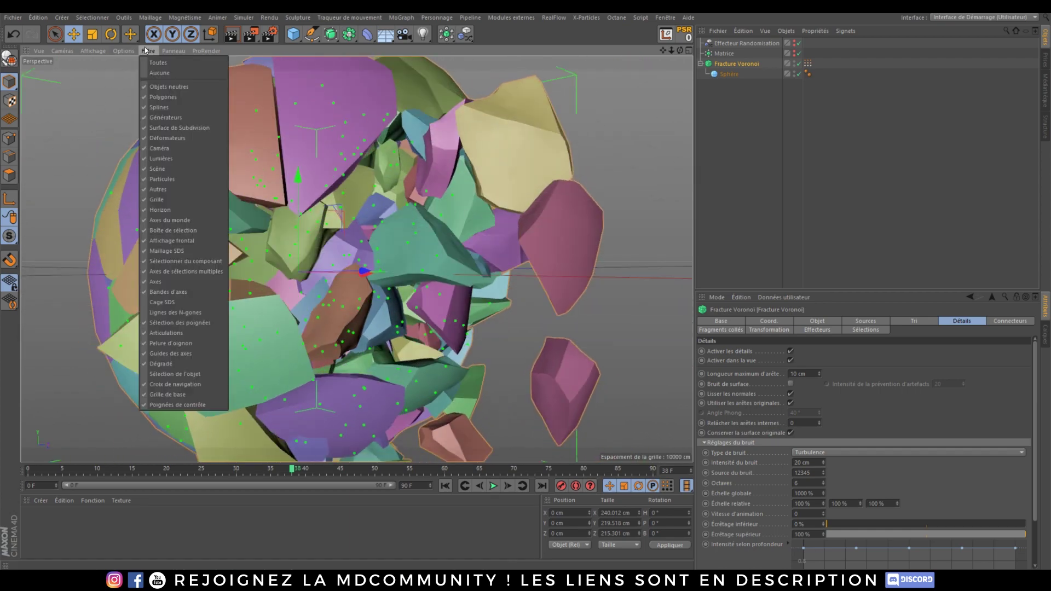
{"action": "left_click", "coordinate": [169, 196]}
{"action": "left_click_drag", "start_coordinate": [374, 291], "coordinate": [398, 269], "text": "alt"}
{"action": "scroll", "coordinate": [398, 269], "scroll_direction": "down", "scroll_amount": 3}
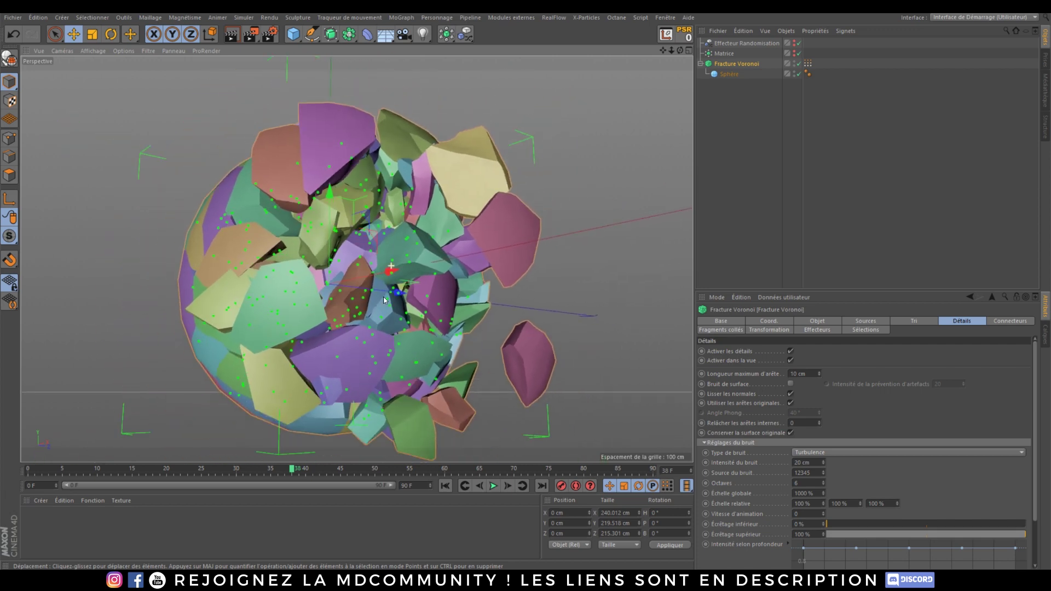
Set the Fracture Voronoï's Longueur maximum d'arête to 5 cm.
{"action": "double_click", "coordinate": [800, 374]}
{"action": "type", "text": "5"}
{"action": "key", "text": "Return"}
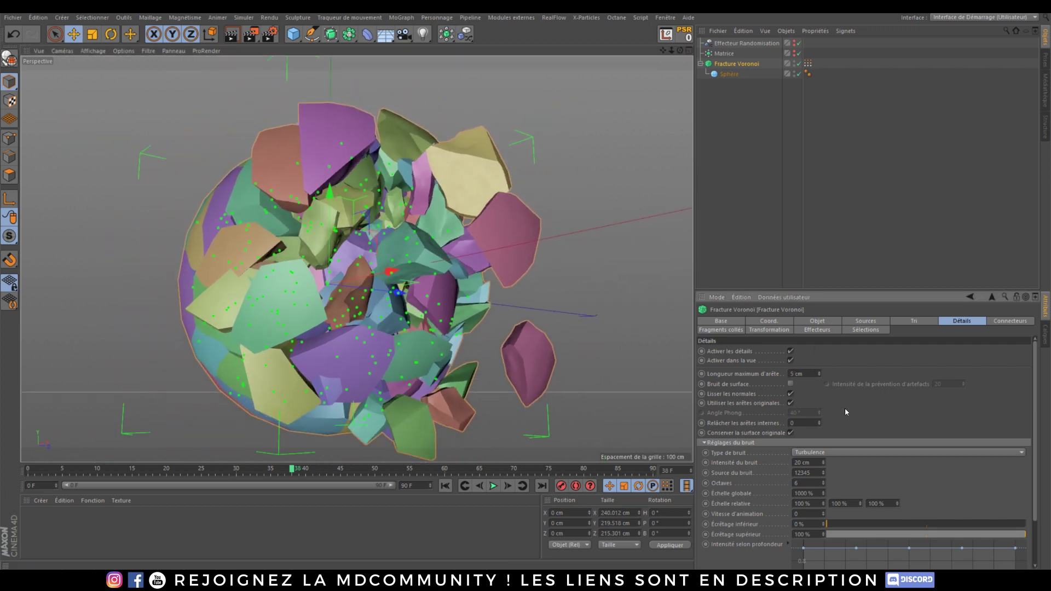
Set the Fracture Voronoï's Intensité du bruit to 50 cm and inspect the deformed fragments from several angles.
{"action": "double_click", "coordinate": [804, 462]}
{"action": "type", "text": "50"}
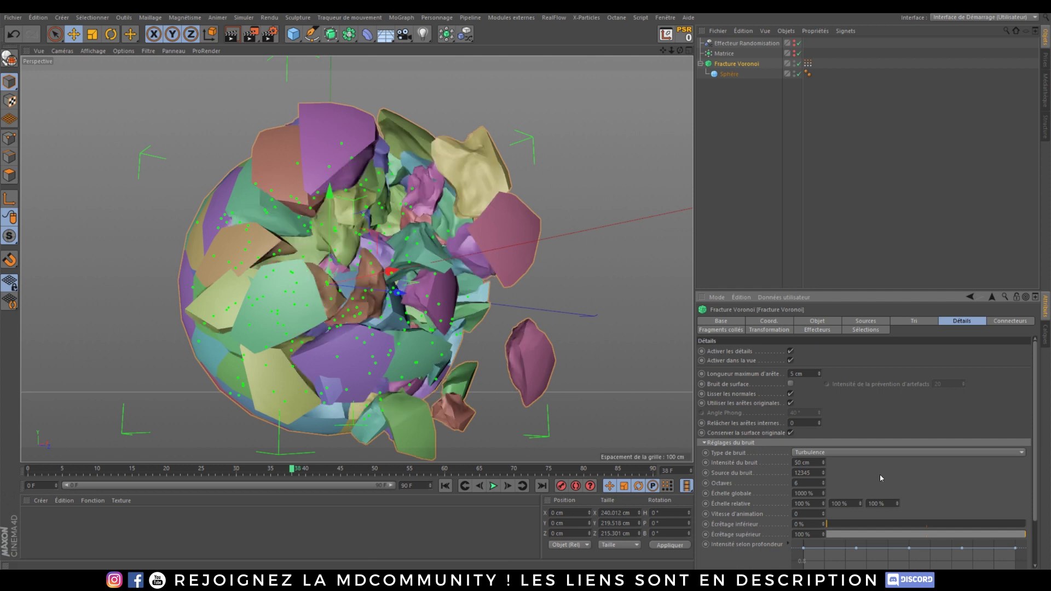
{"action": "scroll", "coordinate": [386, 219], "scroll_direction": "down", "scroll_amount": 5}
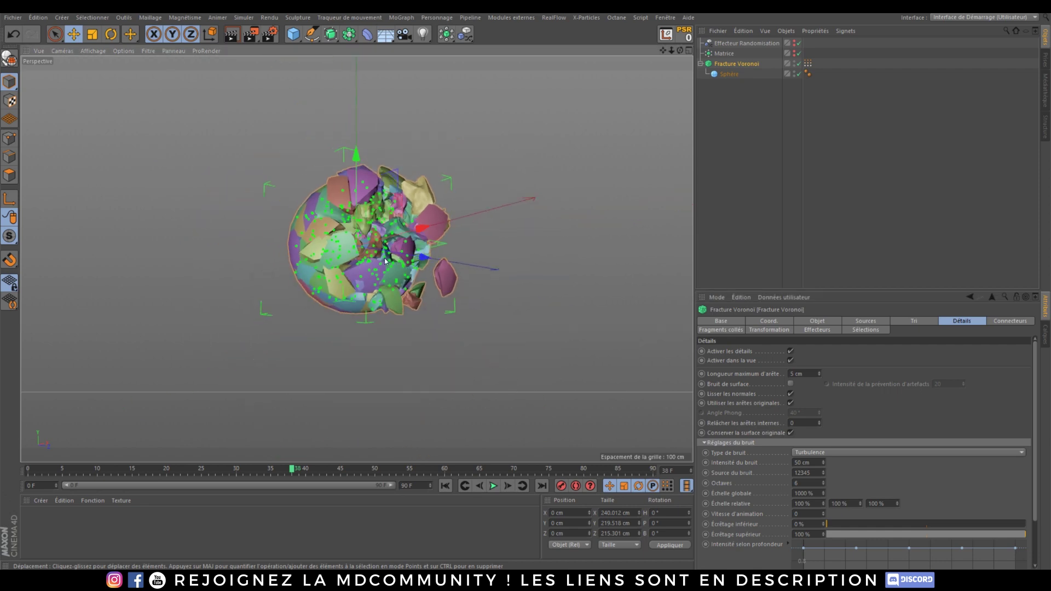
{"action": "left_click_drag", "start_coordinate": [387, 254], "coordinate": [363, 300], "text": "alt"}
{"action": "left_click", "coordinate": [748, 178]}
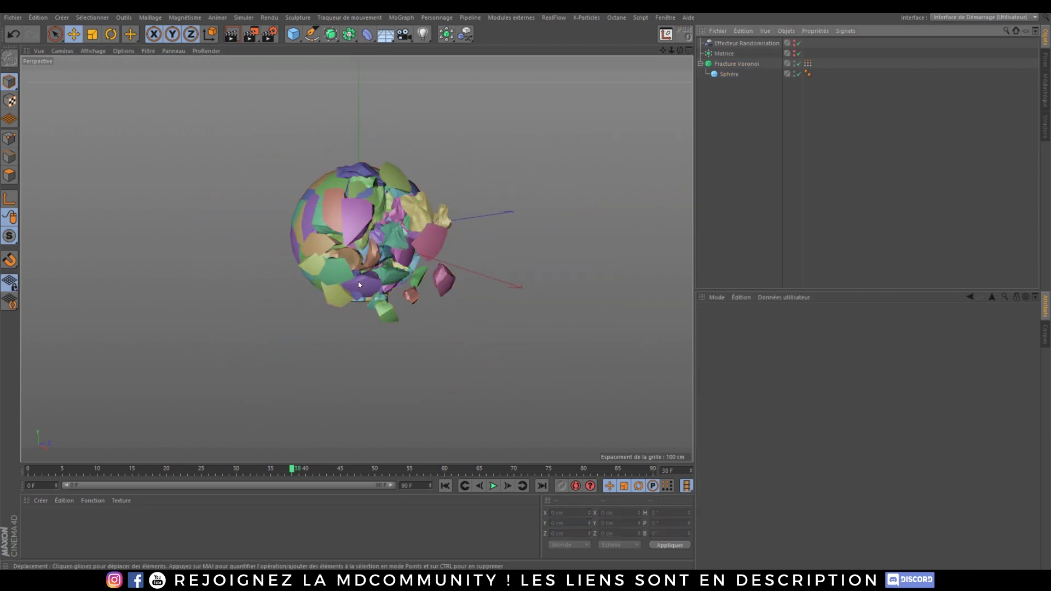
{"action": "scroll", "coordinate": [358, 281], "scroll_direction": "up", "scroll_amount": 5}
{"action": "left_click_drag", "start_coordinate": [425, 203], "coordinate": [448, 197], "text": "alt"}
{"action": "middle_click_drag", "start_coordinate": [448, 196], "coordinate": [463, 239], "text": "alt"}
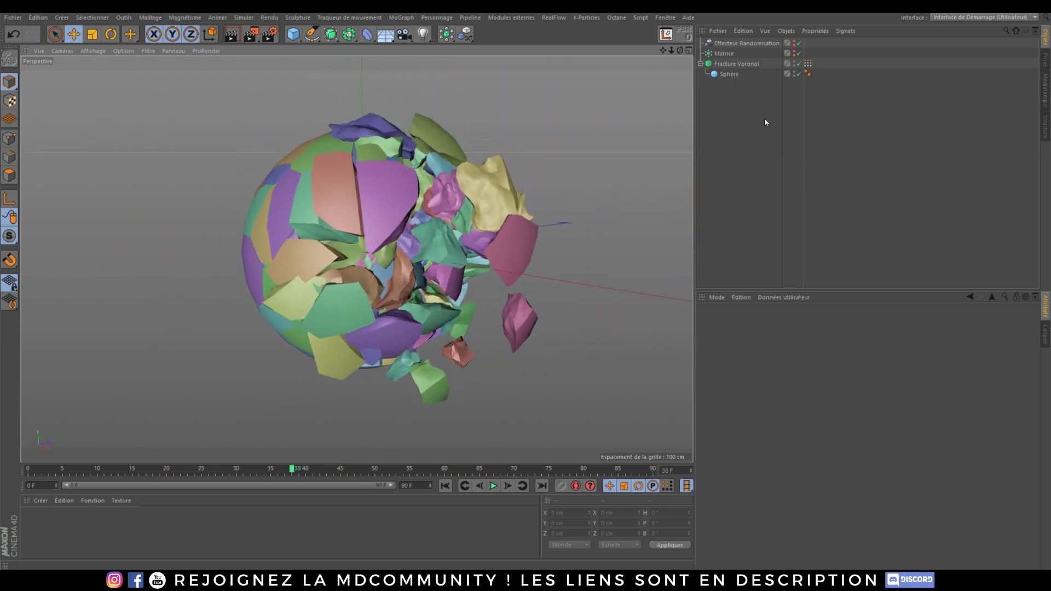
Switch Activer les détails off and back on for the Fracture Voronoï to compare the plain and detailed fragments.
{"action": "left_click", "coordinate": [737, 63]}
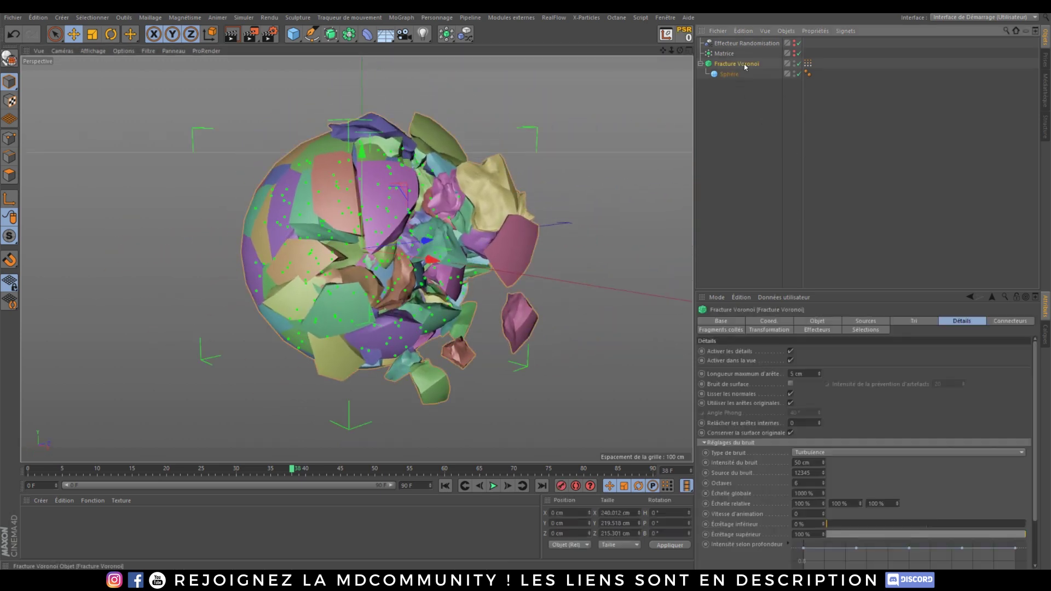
{"action": "left_click", "coordinate": [791, 352]}
{"action": "left_click", "coordinate": [752, 207]}
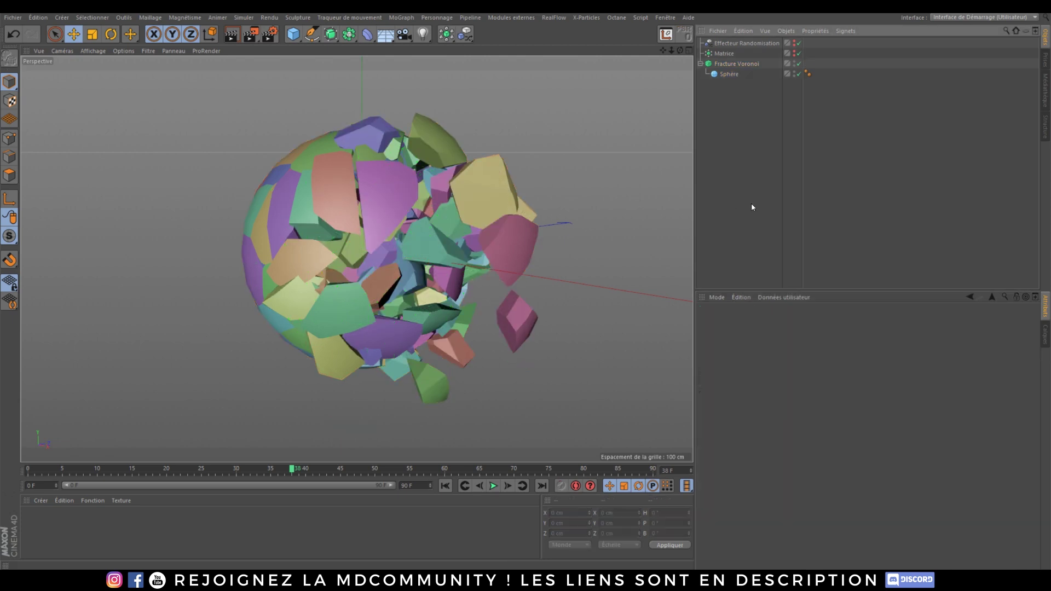
{"action": "left_click_drag", "start_coordinate": [419, 259], "coordinate": [390, 246], "text": "alt"}
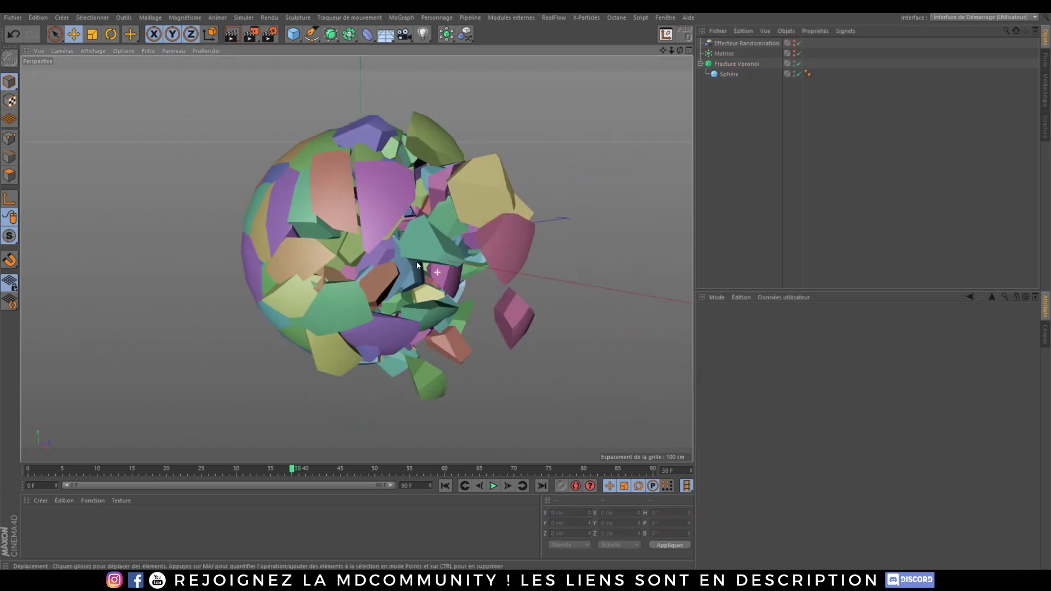
{"action": "left_click", "coordinate": [753, 64]}
{"action": "left_click", "coordinate": [790, 351]}
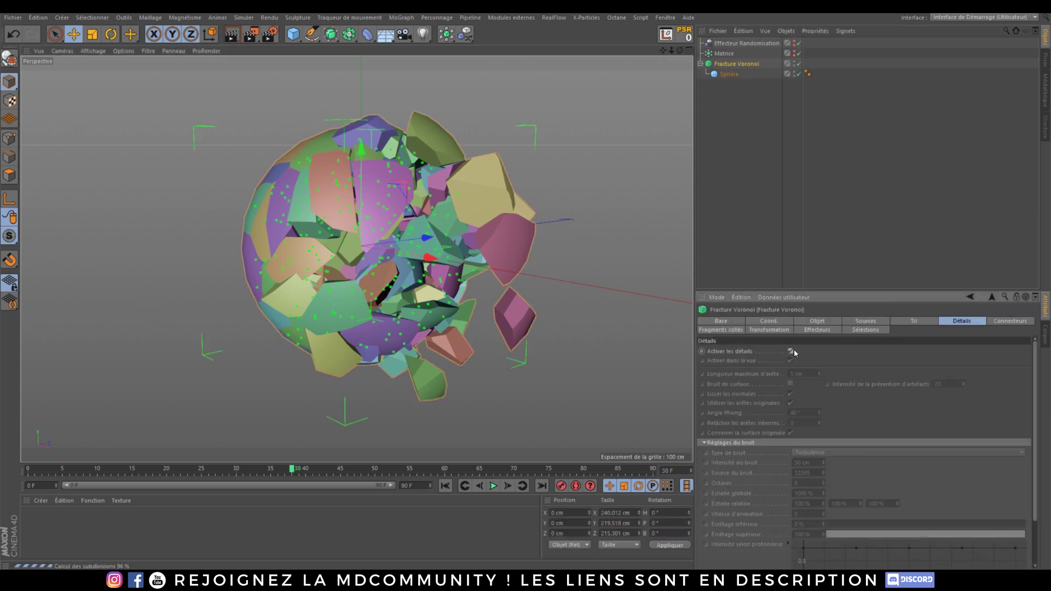
{"action": "left_click", "coordinate": [738, 169]}
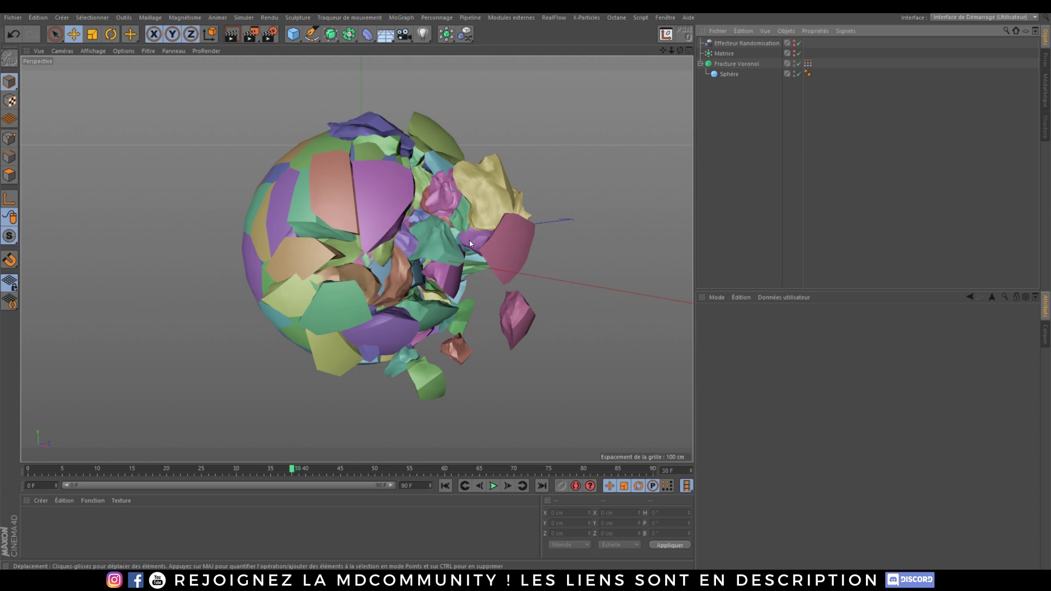
{"action": "left_click_drag", "start_coordinate": [469, 240], "coordinate": [442, 281], "text": "alt"}
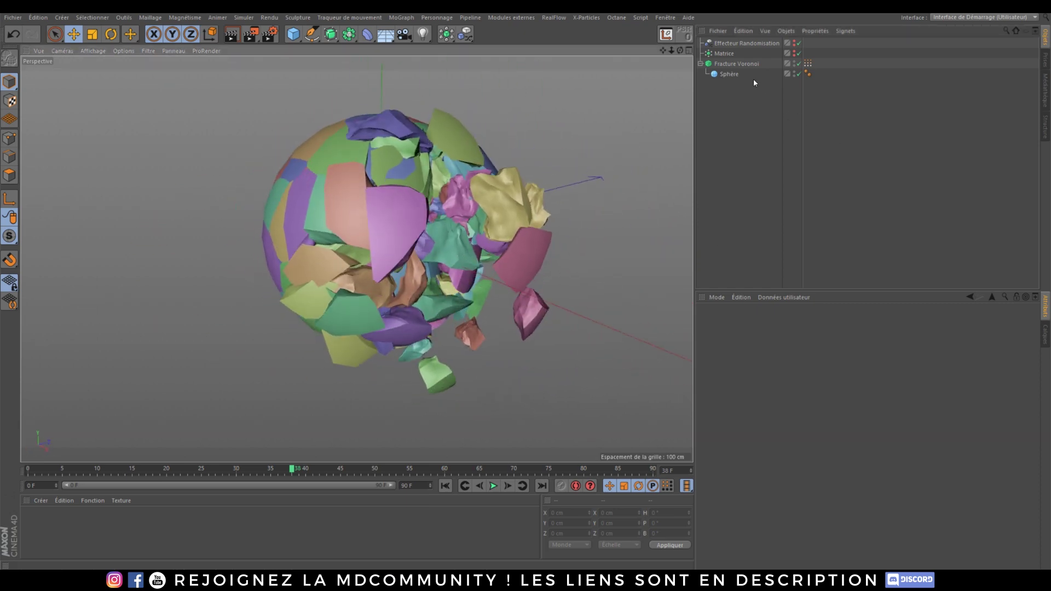
Change the Fracture Voronoï's Type de bruit to Luka.
{"action": "left_click", "coordinate": [739, 63]}
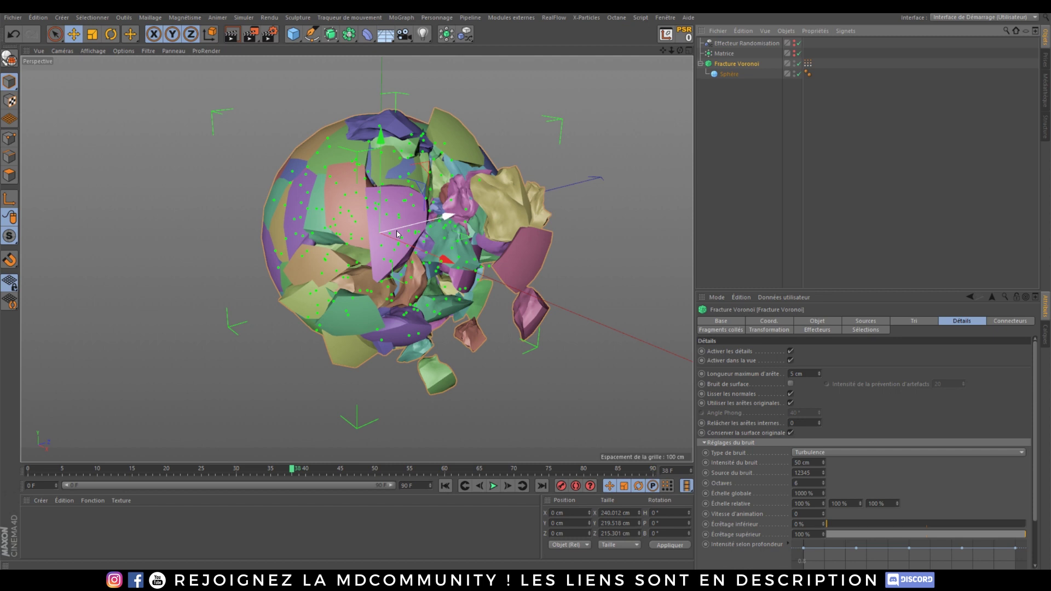
{"action": "left_click", "coordinate": [814, 453]}
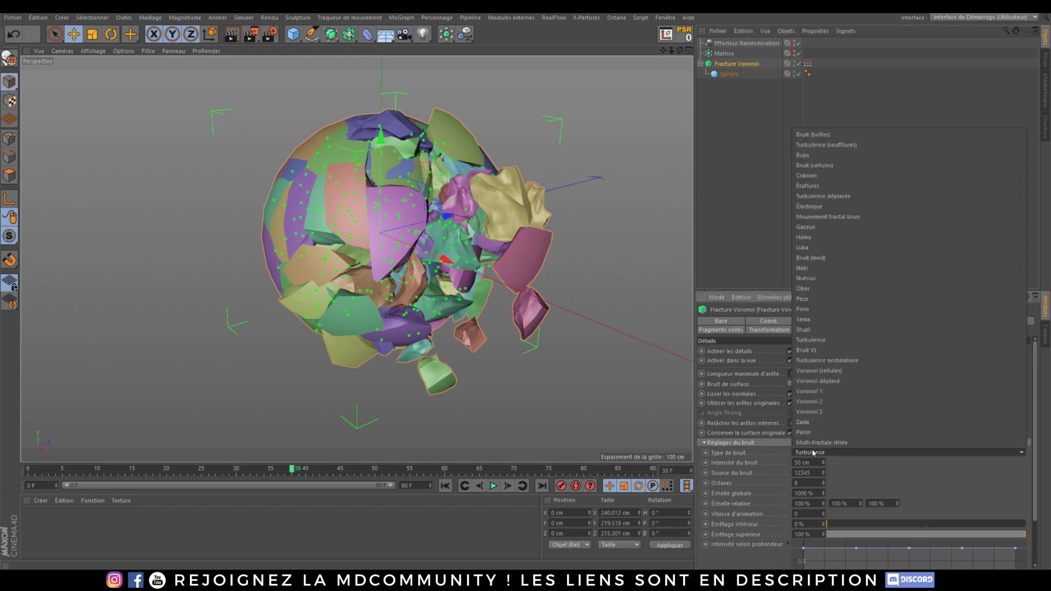
{"action": "left_click", "coordinate": [803, 248]}
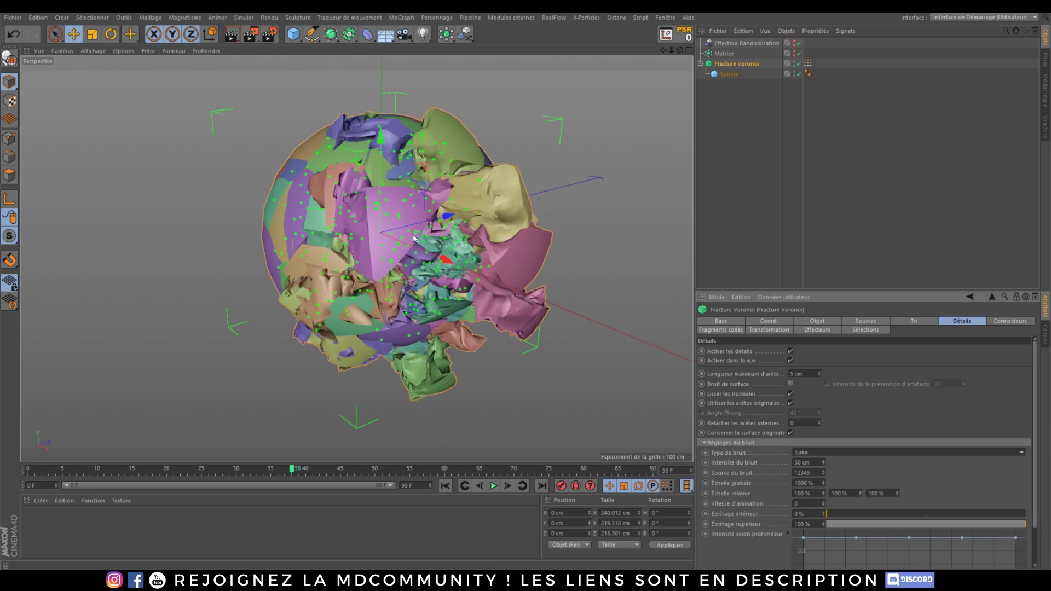
Set the Fracture Voronoï's Longueur maximum d'arête to 10 cm and its Intensité du bruit to 10 cm.
{"action": "double_click", "coordinate": [795, 373]}
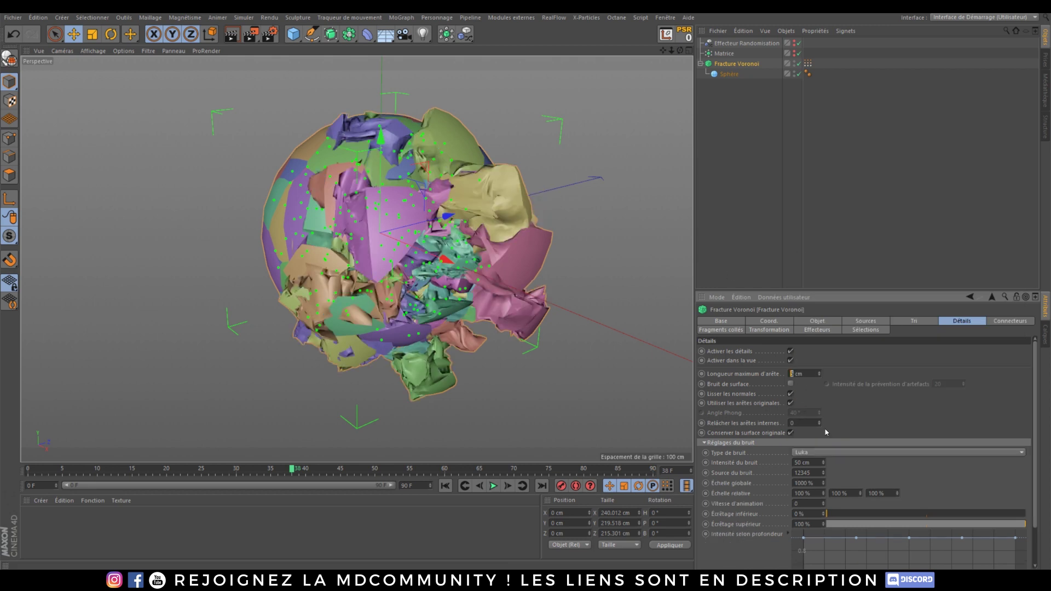
{"action": "type", "text": "10"}
{"action": "key", "text": "Return"}
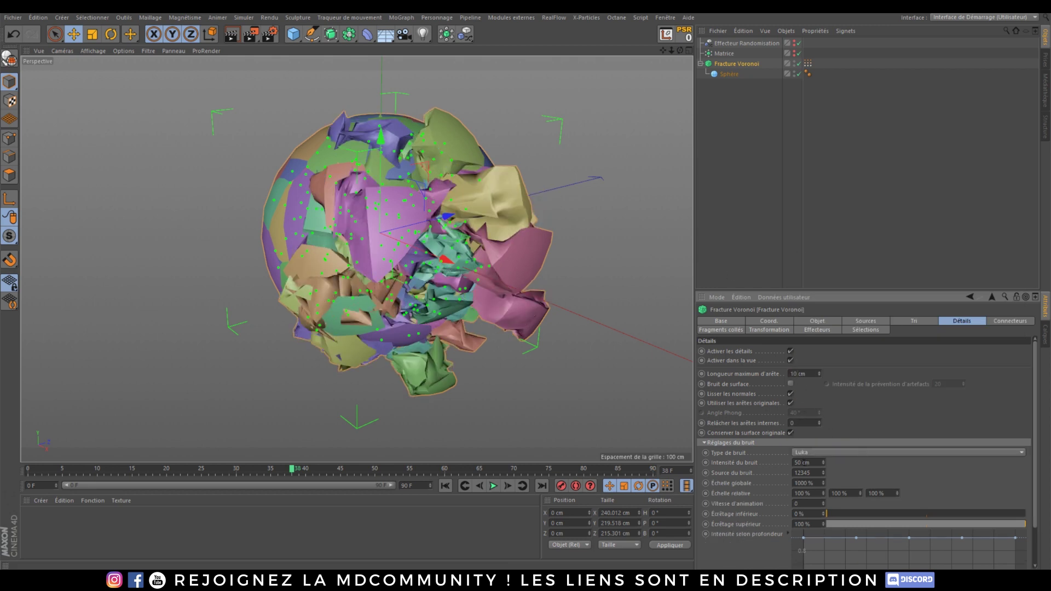
{"action": "double_click", "coordinate": [802, 463]}
{"action": "type", "text": "10"}
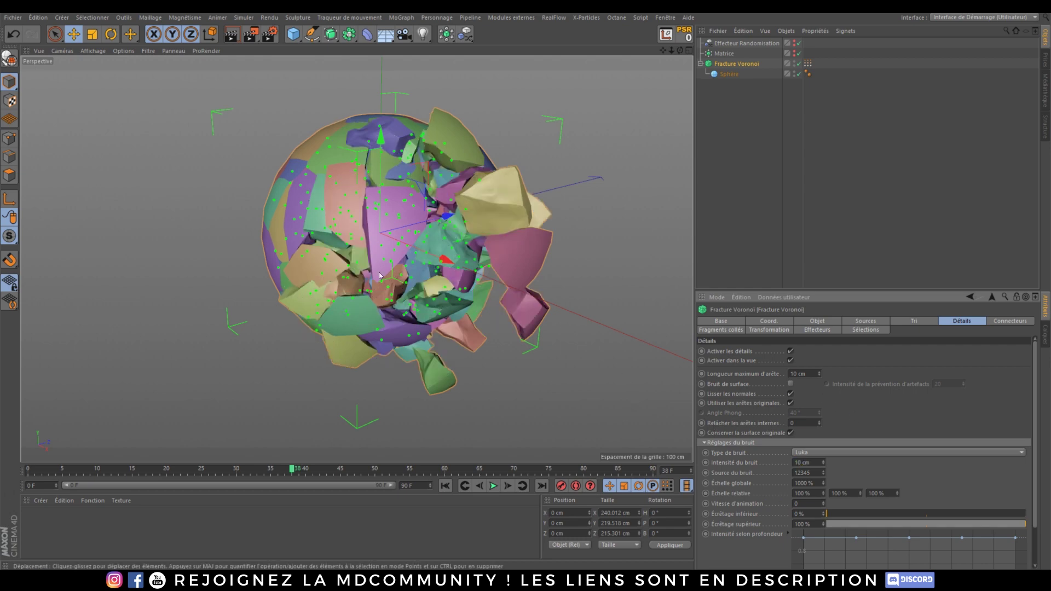
{"action": "right_click_drag", "start_coordinate": [425, 303], "coordinate": [445, 253], "text": "alt"}
{"action": "left_click_drag", "start_coordinate": [445, 253], "coordinate": [427, 220], "text": "alt"}
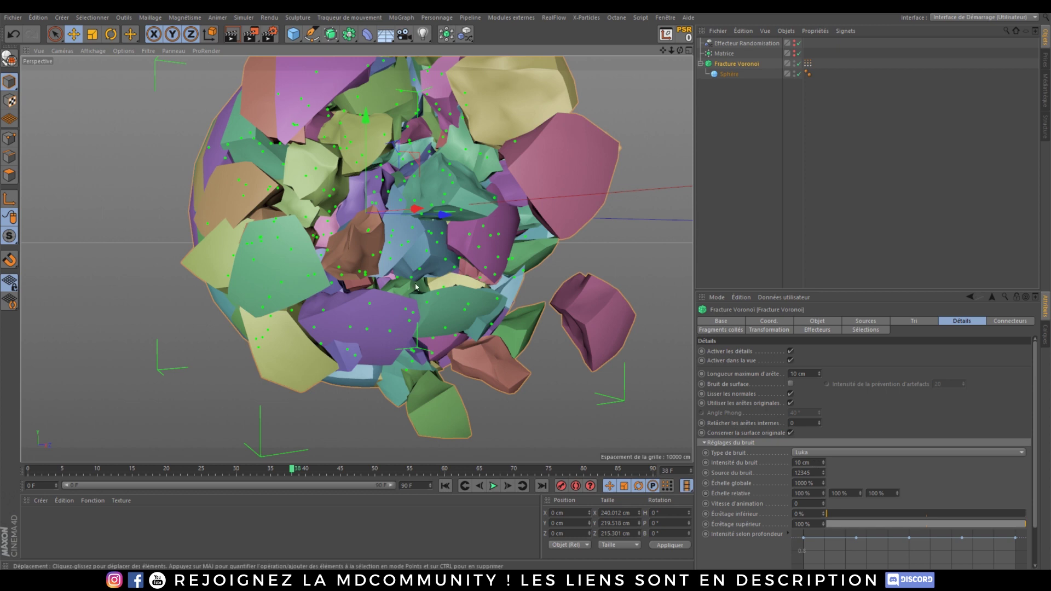
{"action": "right_click_drag", "start_coordinate": [394, 239], "coordinate": [390, 272], "text": "alt"}
{"action": "left_click", "coordinate": [727, 204]}
{"action": "middle_click_drag", "start_coordinate": [400, 212], "coordinate": [413, 239], "text": "alt"}
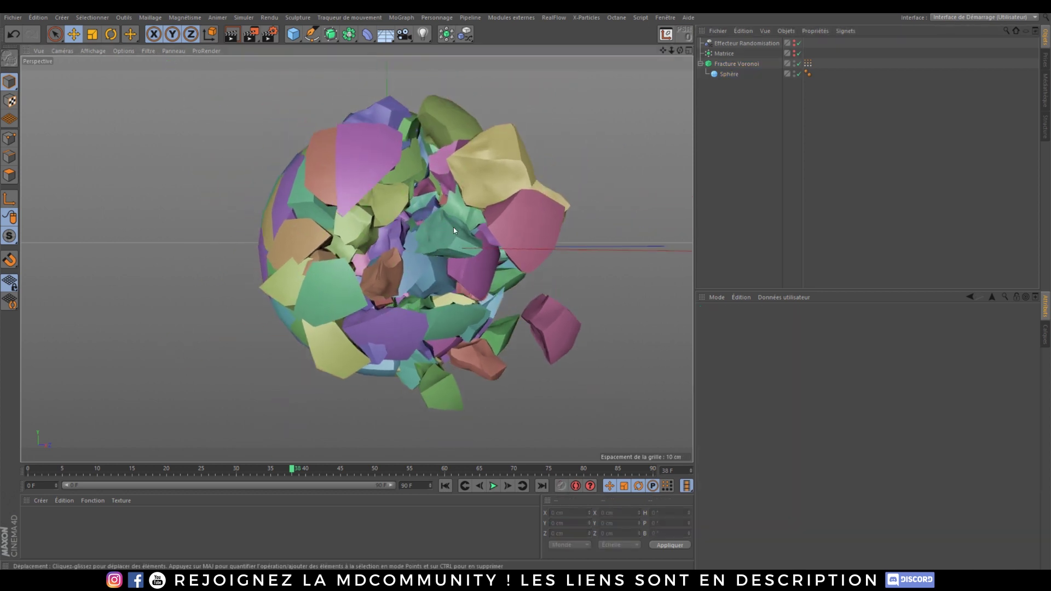
{"action": "left_click_drag", "start_coordinate": [433, 230], "coordinate": [406, 245], "text": "alt"}
{"action": "middle_click_drag", "start_coordinate": [406, 246], "coordinate": [414, 319], "text": "alt"}
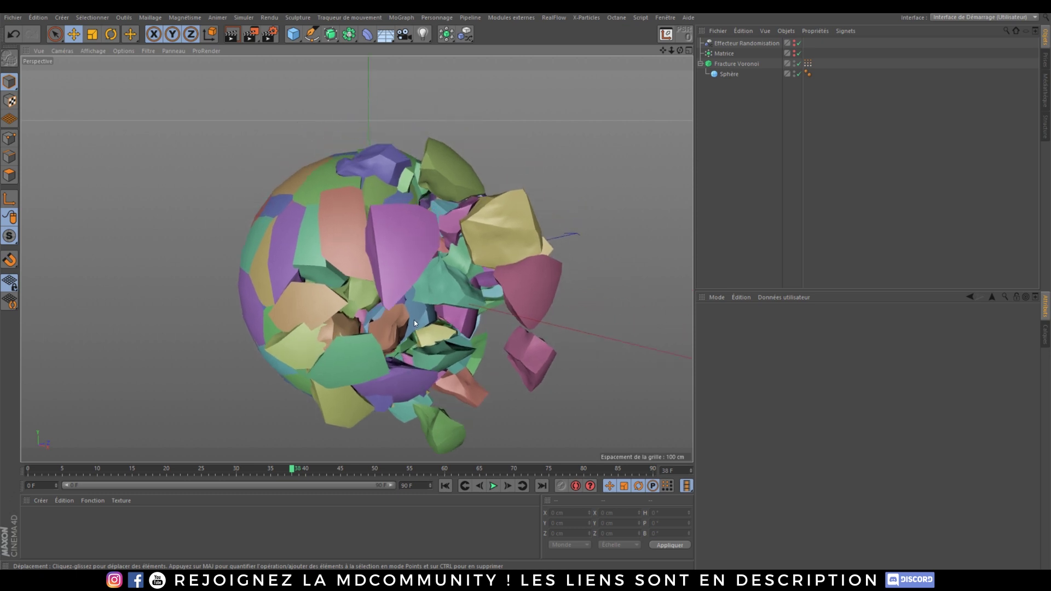
Look through the Fracture Voronoï's Connecteurs, Fragments collés, Transformation, Objet, Effecteurs and Sélections settings.
{"action": "left_click", "coordinate": [730, 63]}
{"action": "left_click", "coordinate": [1011, 321]}
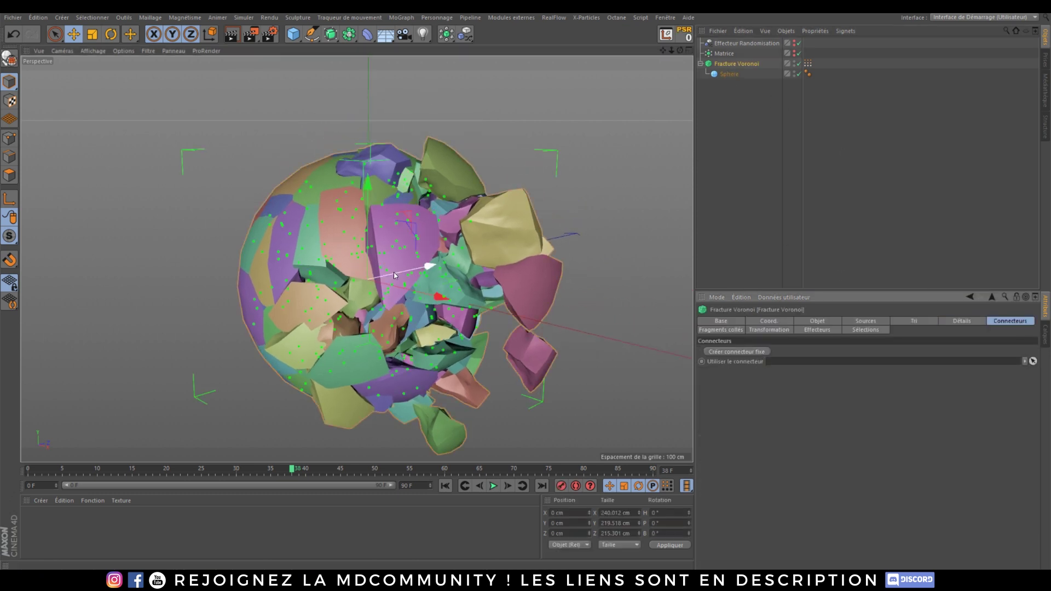
{"action": "left_click", "coordinate": [708, 331]}
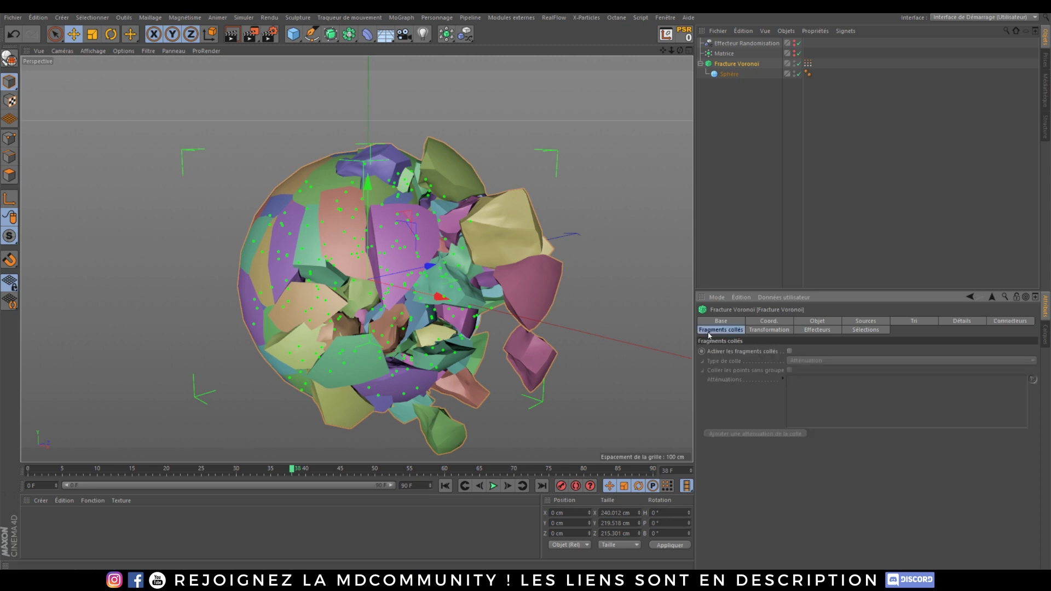
{"action": "left_click", "coordinate": [763, 331]}
{"action": "left_click", "coordinate": [817, 322]}
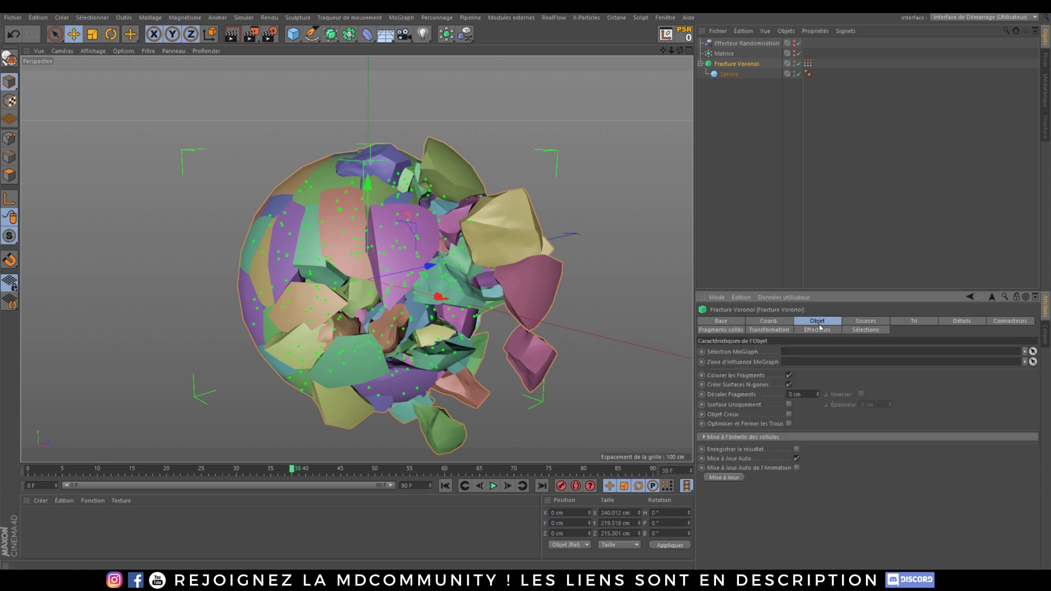
{"action": "left_click", "coordinate": [820, 331]}
{"action": "left_click", "coordinate": [862, 331]}
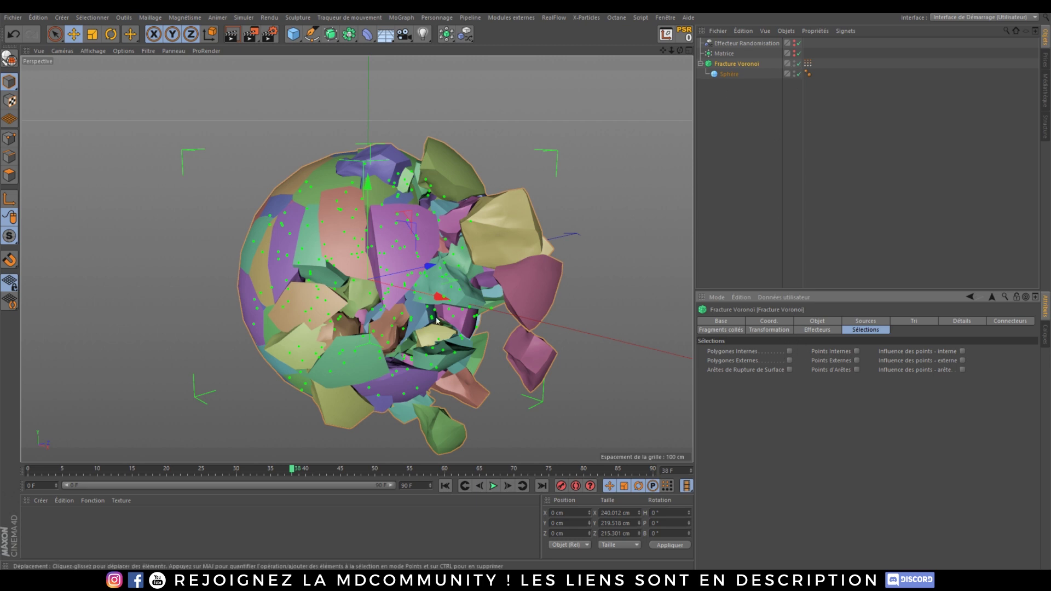
{"action": "left_click_drag", "start_coordinate": [427, 276], "coordinate": [423, 288], "text": "alt"}
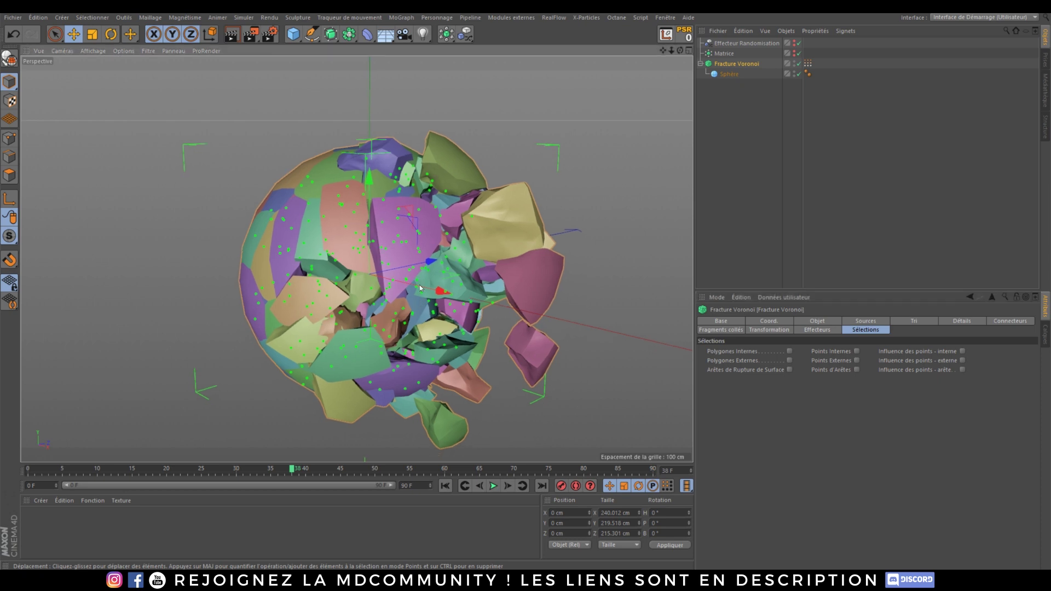
{"action": "scroll", "coordinate": [400, 228], "scroll_direction": "down", "scroll_amount": 4}
{"action": "left_click_drag", "start_coordinate": [400, 228], "coordinate": [396, 267], "text": "alt"}
{"action": "middle_click_drag", "start_coordinate": [398, 289], "coordinate": [373, 255], "text": "alt"}
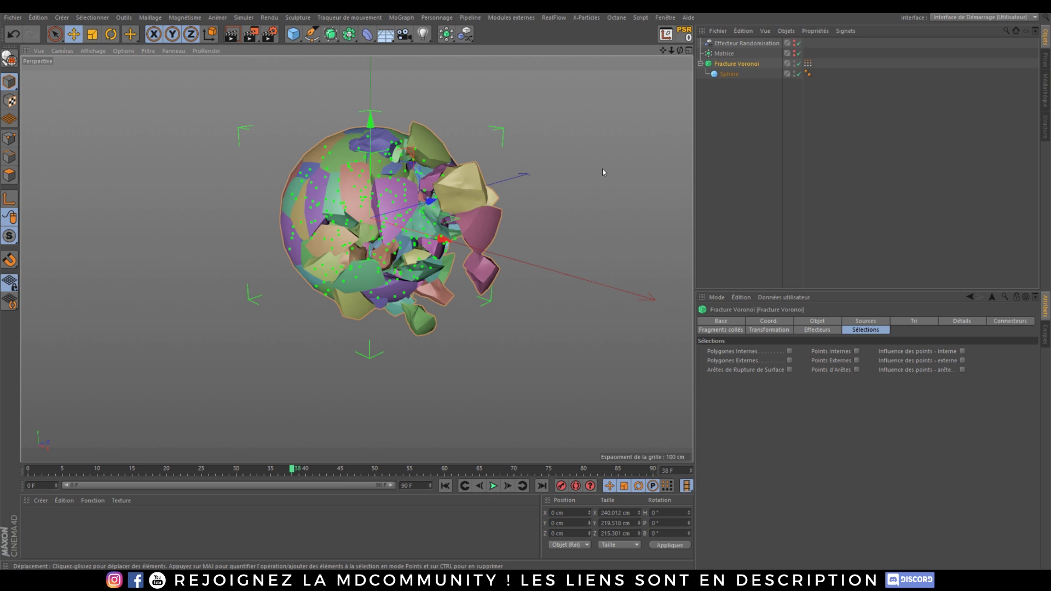
Delete the Effecteur Randomisation from the scene.
{"action": "left_click", "coordinate": [729, 146]}
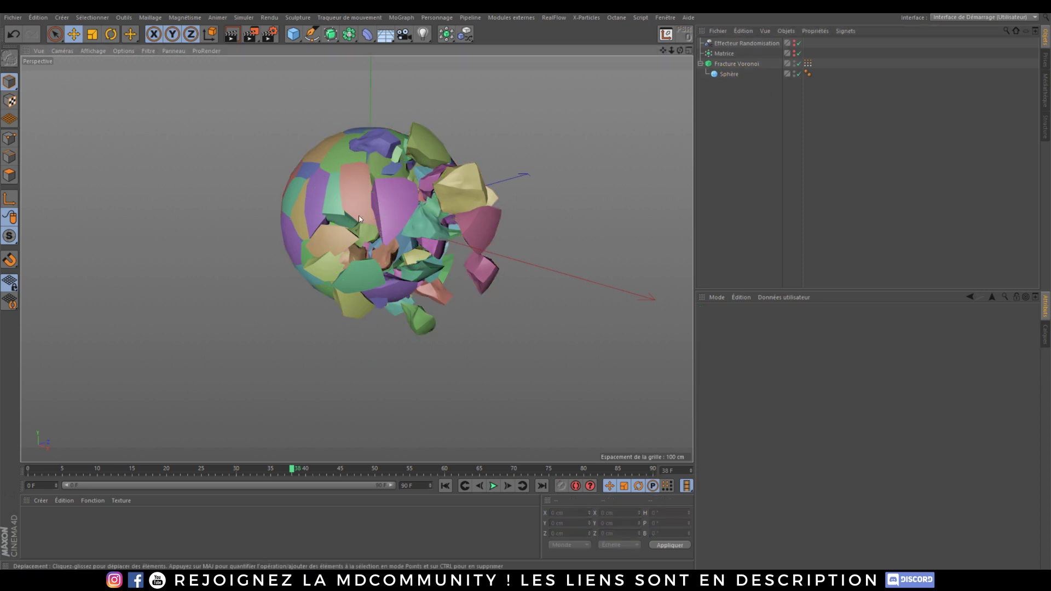
{"action": "left_click_drag", "start_coordinate": [397, 223], "coordinate": [431, 238], "text": "alt"}
{"action": "left_click", "coordinate": [739, 43]}
{"action": "key", "text": "Delete"}
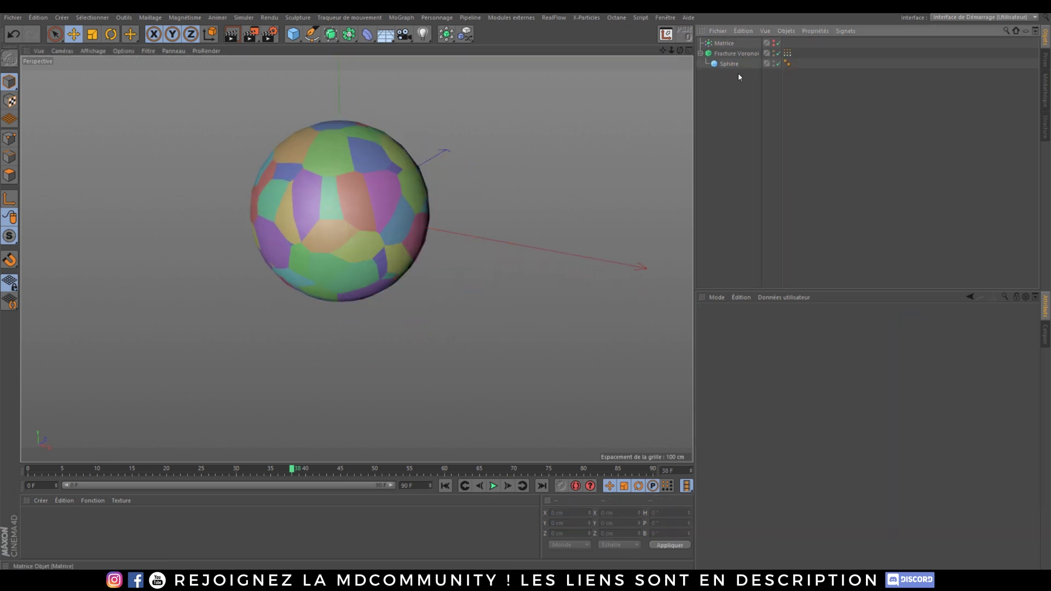
Add a Plan primitive to the scene.
{"action": "left_click", "coordinate": [733, 53]}
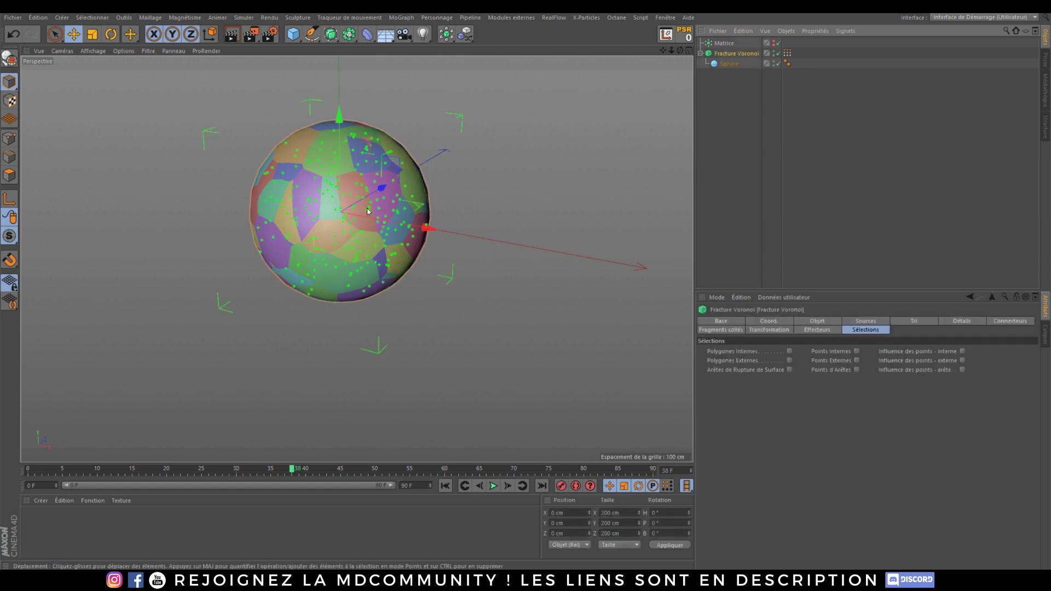
{"action": "middle_click_drag", "start_coordinate": [357, 256], "coordinate": [357, 258], "text": "alt"}
{"action": "left_click_drag", "start_coordinate": [294, 33], "coordinate": [412, 74]}
{"action": "left_click", "coordinate": [412, 74]}
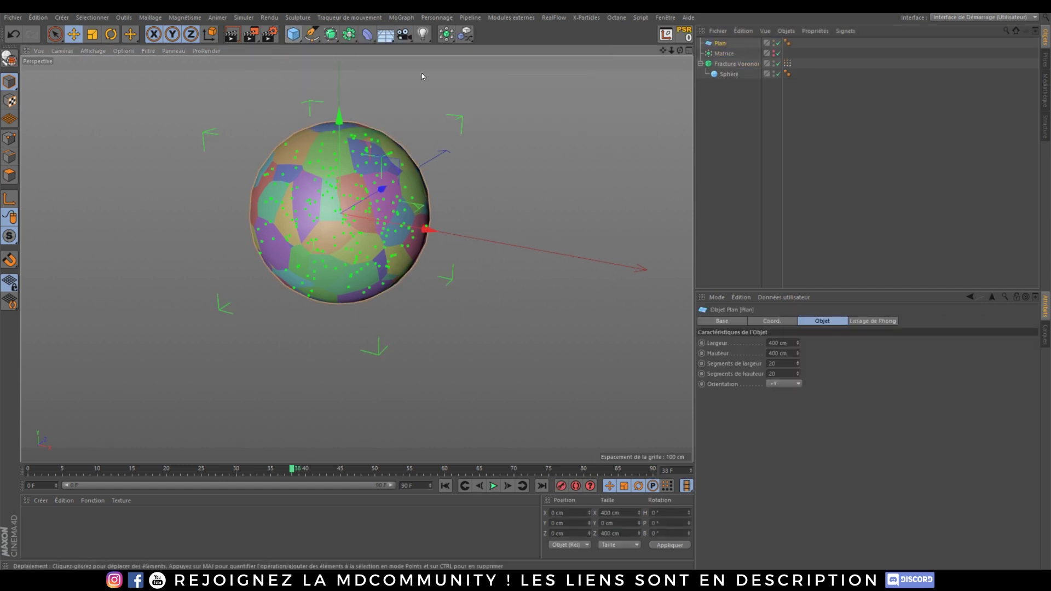
Raise the Fracture Voronoï above the plane to a Y position of about 151 cm.
{"action": "left_click", "coordinate": [740, 63]}
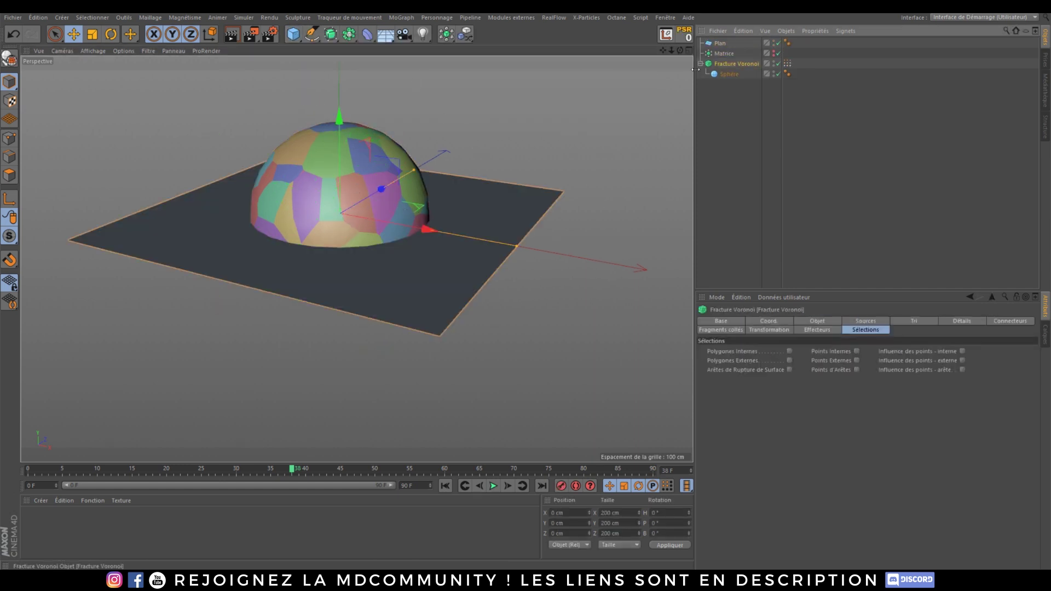
{"action": "left_click_drag", "start_coordinate": [339, 117], "coordinate": [339, 0]}
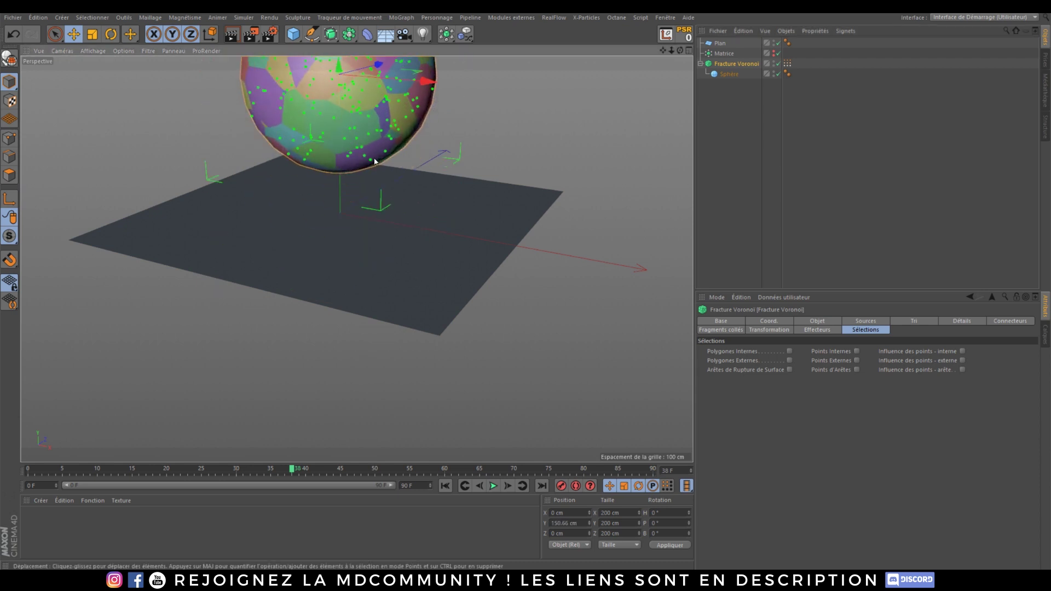
{"action": "middle_click_drag", "start_coordinate": [377, 175], "coordinate": [381, 253], "text": "alt"}
{"action": "right_click_drag", "start_coordinate": [381, 254], "coordinate": [384, 296], "text": "alt"}
{"action": "left_click_drag", "start_coordinate": [383, 296], "coordinate": [415, 301], "text": "alt"}
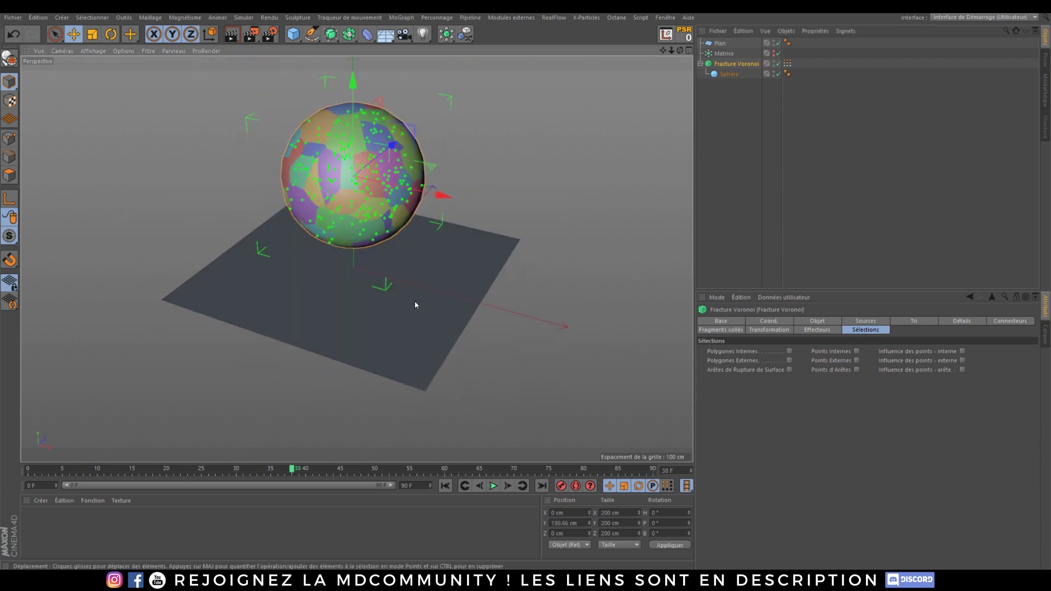
Add a Corps rigide simulation property to the Fracture Voronoï.
{"action": "right_click", "coordinate": [729, 65]}
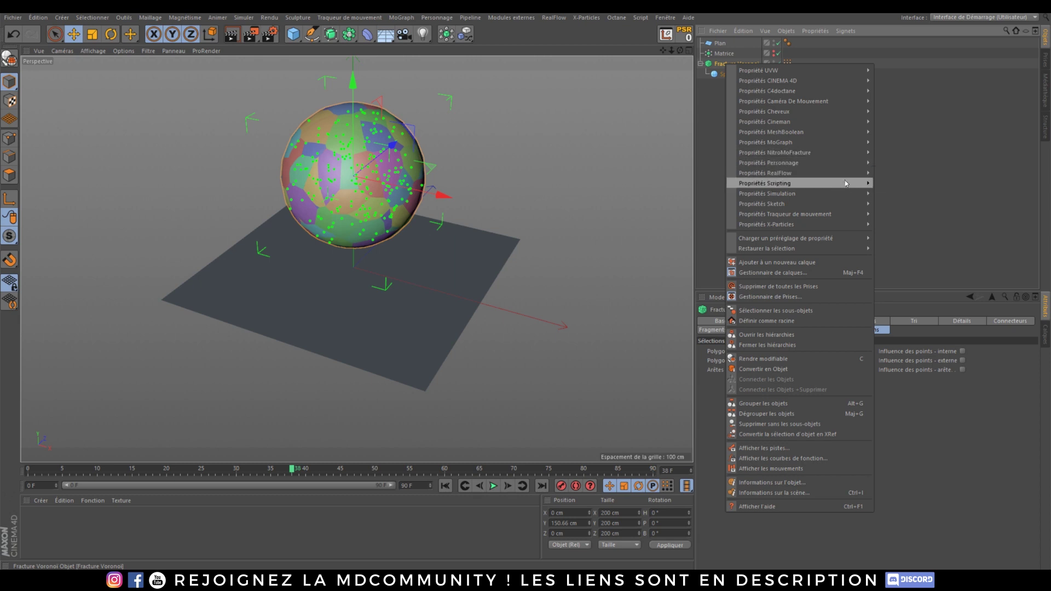
{"action": "mouse_move", "coordinate": [843, 193]}
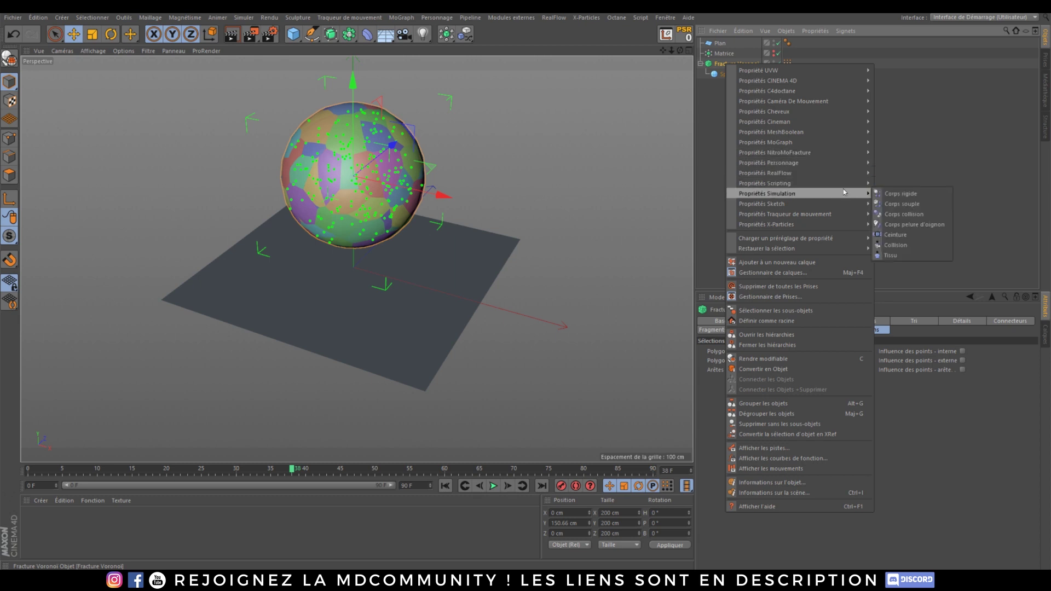
{"action": "left_click", "coordinate": [913, 195]}
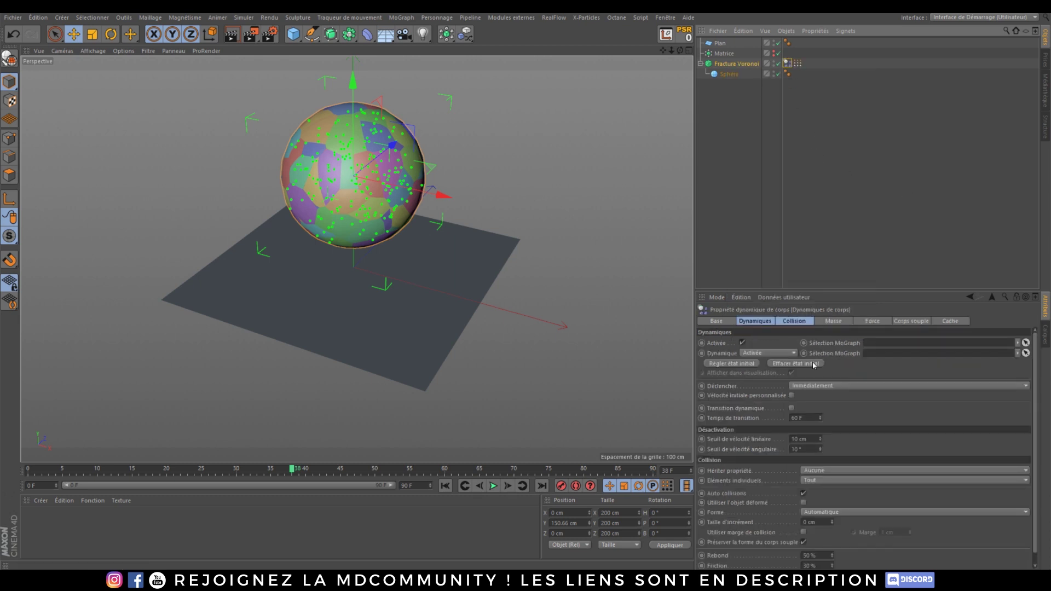
Set the Fracture Voronoï's collision inheritance to Appliquer propriété aux sous-objets, with individual elements set to Tout.
{"action": "left_click", "coordinate": [848, 322]}
{"action": "left_click", "coordinate": [870, 322]}
{"action": "left_click", "coordinate": [794, 321]}
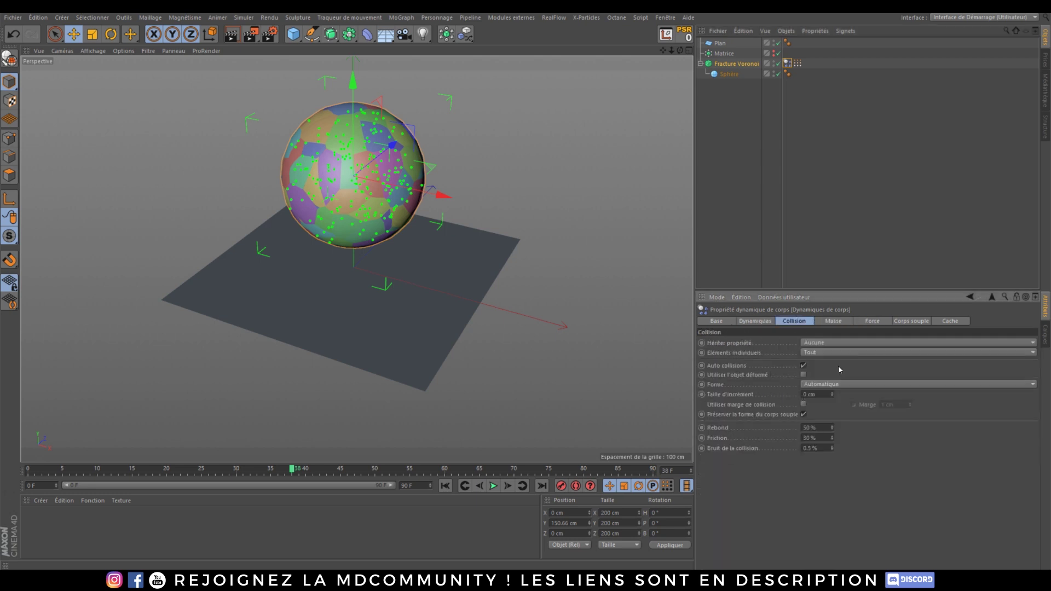
{"action": "left_click", "coordinate": [834, 345]}
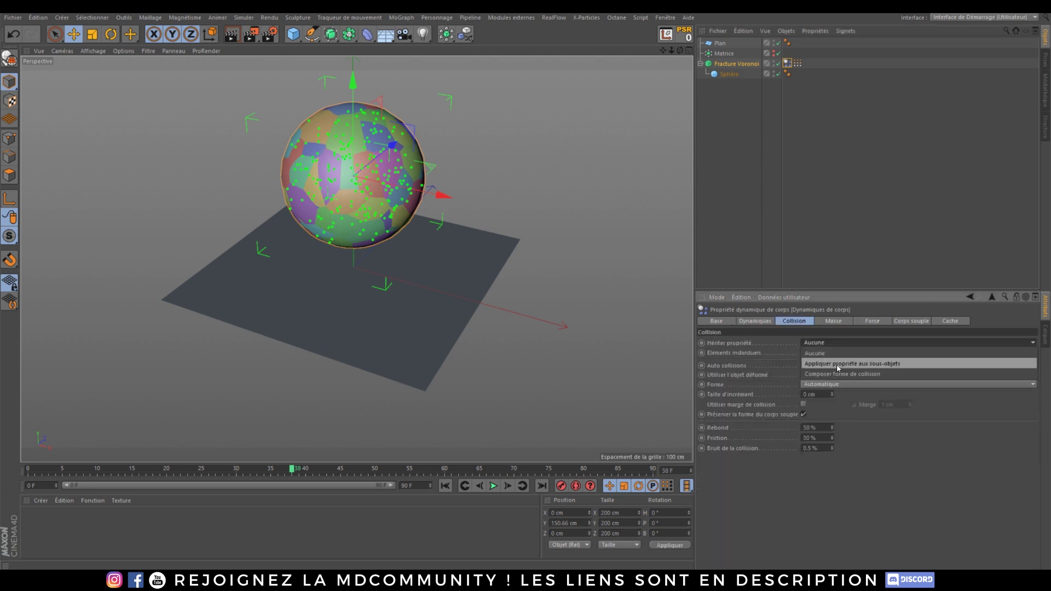
{"action": "left_click", "coordinate": [838, 366]}
{"action": "left_click", "coordinate": [824, 354]}
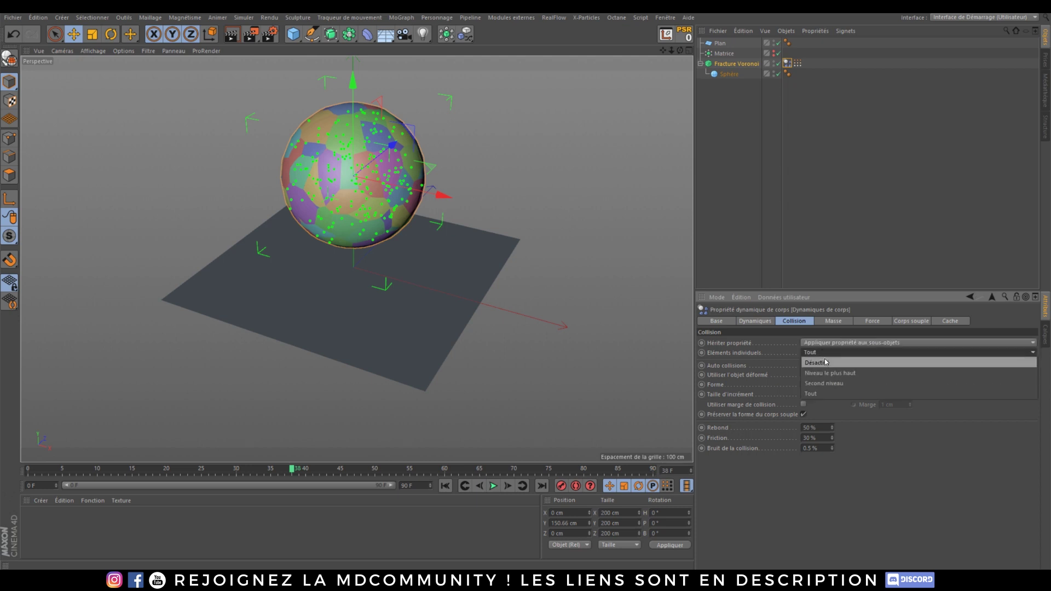
{"action": "left_click", "coordinate": [824, 394]}
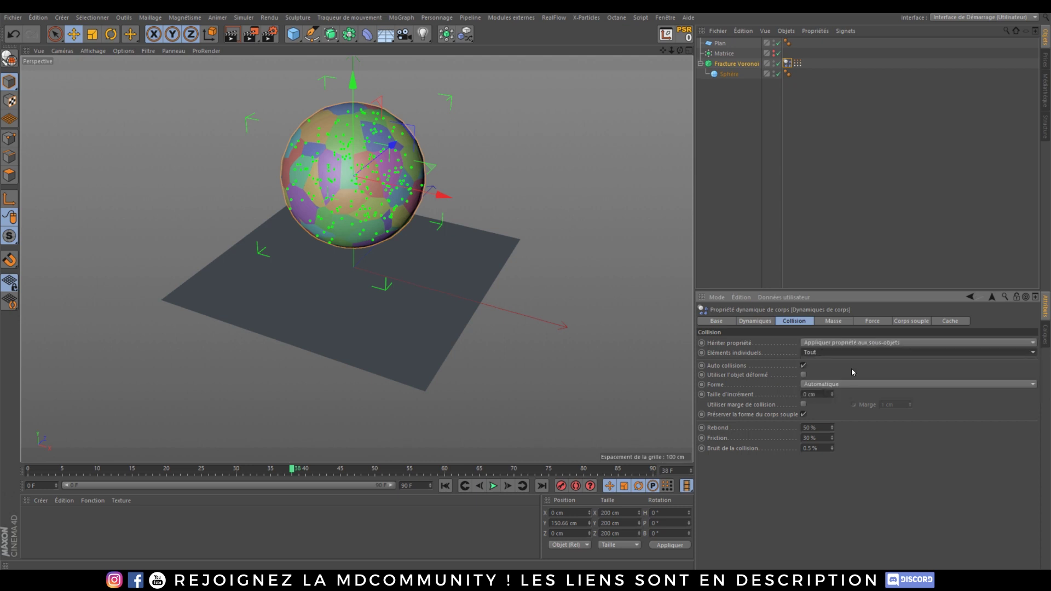
Add a Corps collision simulation property to the Plan and deselect everything.
{"action": "right_click", "coordinate": [721, 43]}
{"action": "mouse_move", "coordinate": [829, 174]}
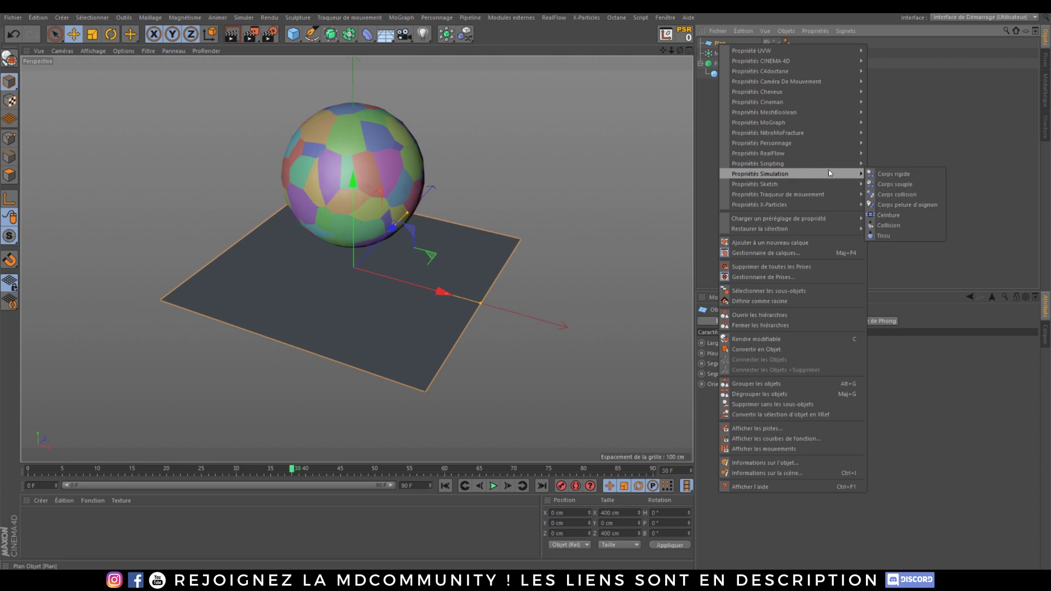
{"action": "left_click", "coordinate": [912, 197]}
{"action": "left_click", "coordinate": [754, 212]}
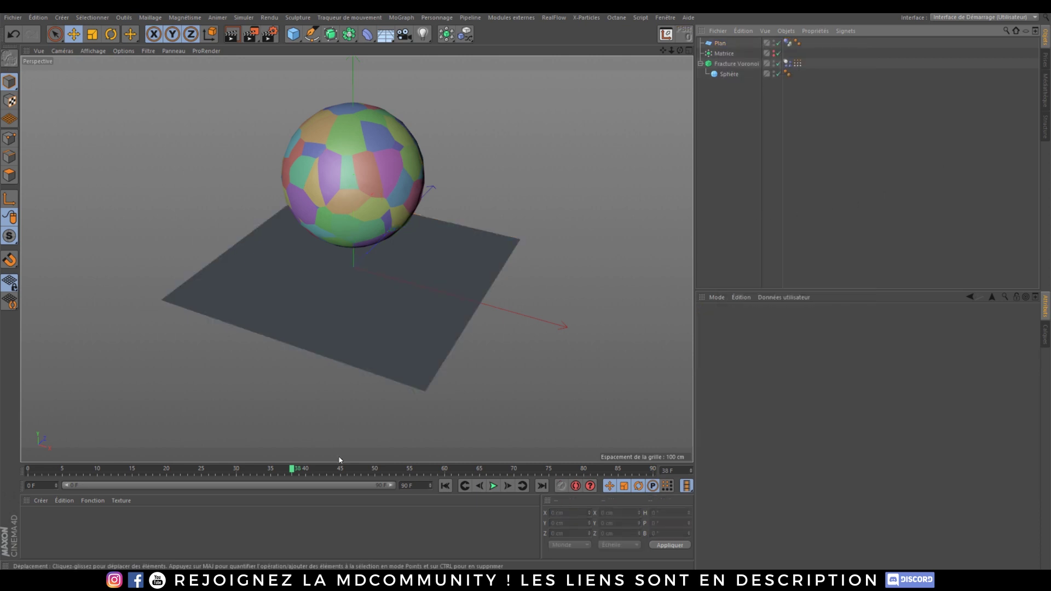
Play the fractured sphere's rigid-body drop from the first frame, stop it and return to frame 0.
{"action": "left_click", "coordinate": [445, 486]}
{"action": "left_click", "coordinate": [493, 485]}
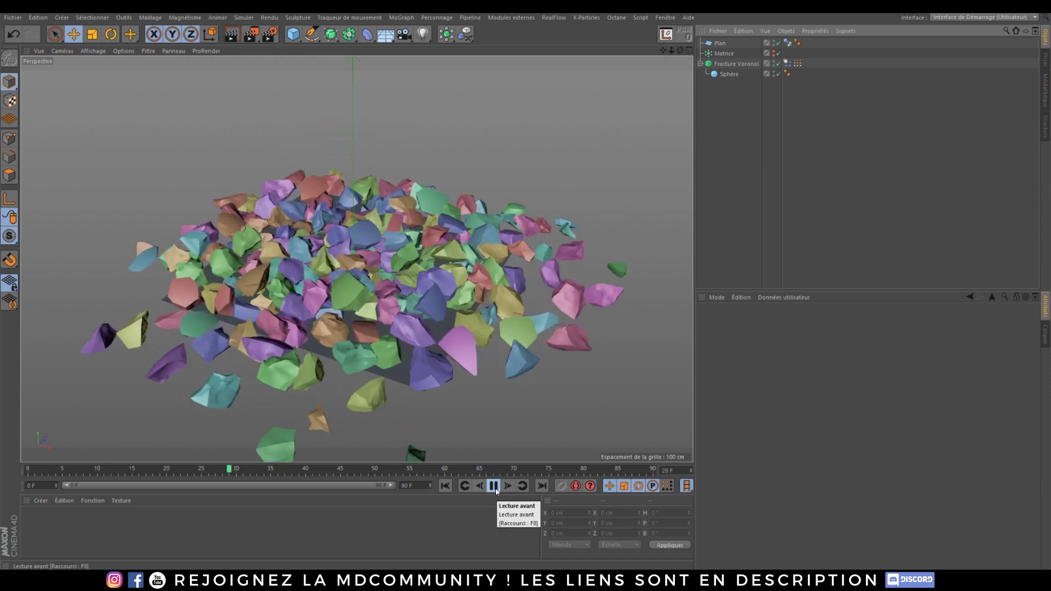
{"action": "left_click", "coordinate": [495, 488]}
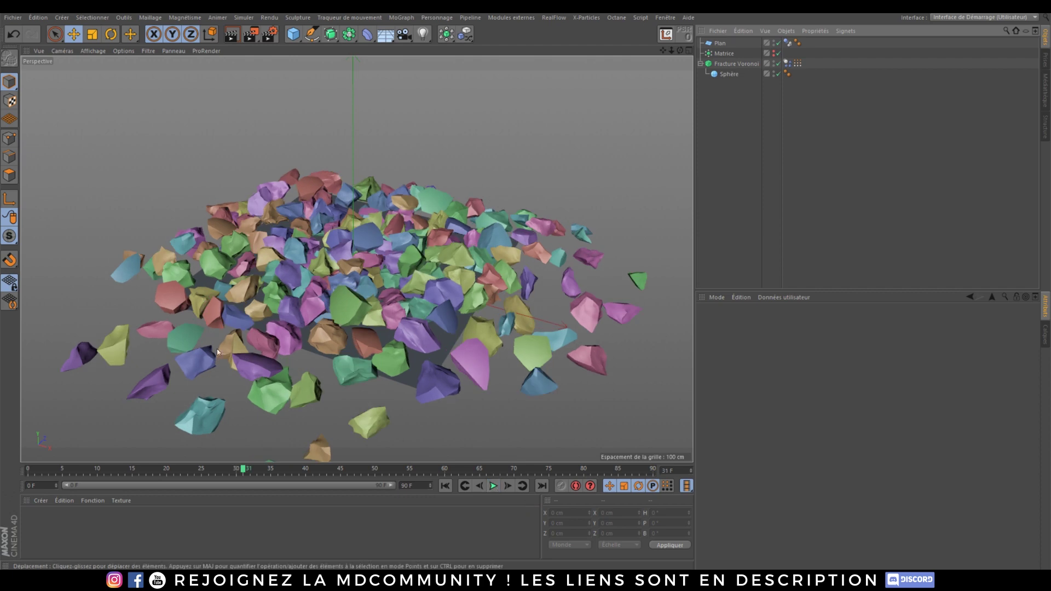
{"action": "left_click", "coordinate": [446, 486]}
{"action": "left_click_drag", "start_coordinate": [362, 285], "coordinate": [355, 281], "text": "alt"}
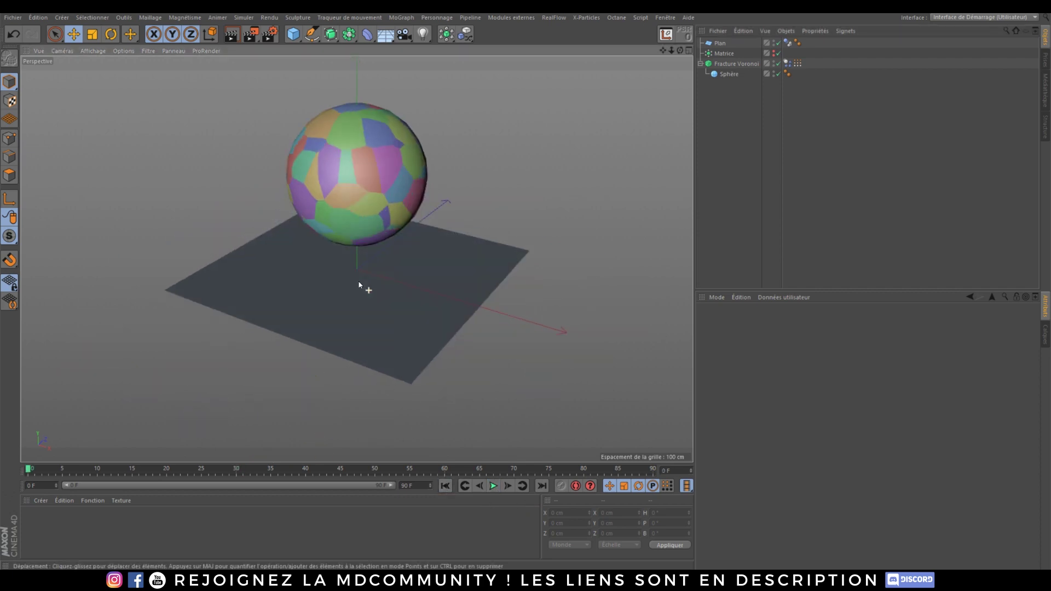
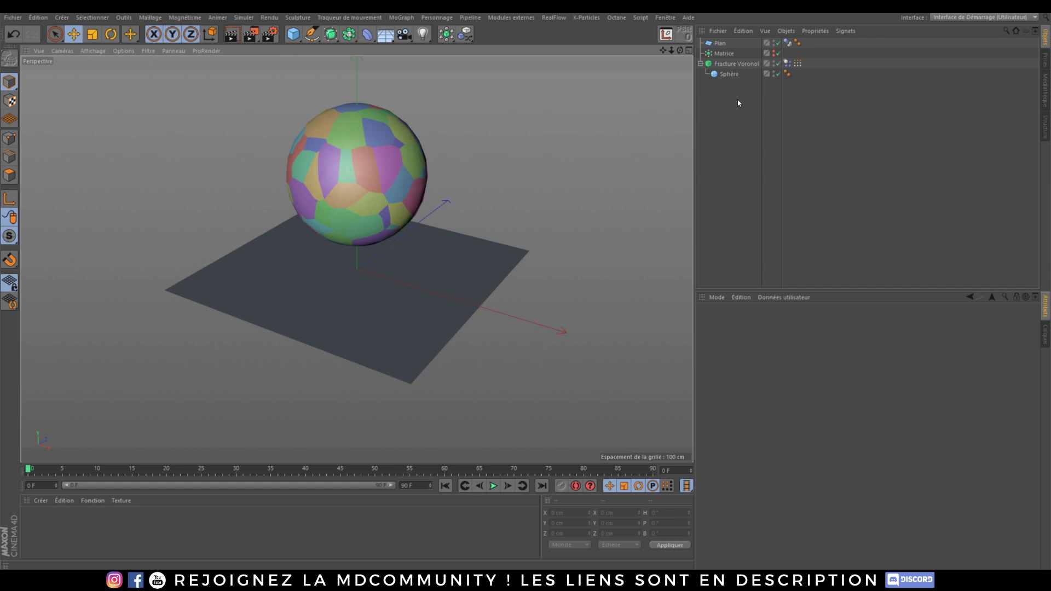
Delete all objects from the scene and add a MoInstance object.
{"action": "key", "text": "ctrl+a"}
{"action": "key", "text": "Delete"}
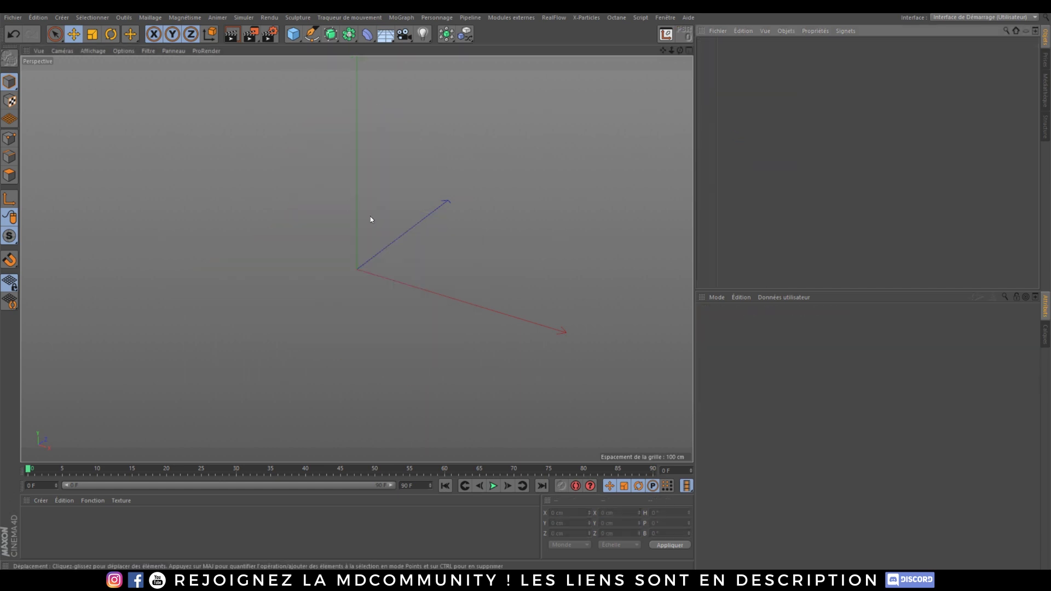
{"action": "left_click_drag", "start_coordinate": [443, 41], "coordinate": [520, 46]}
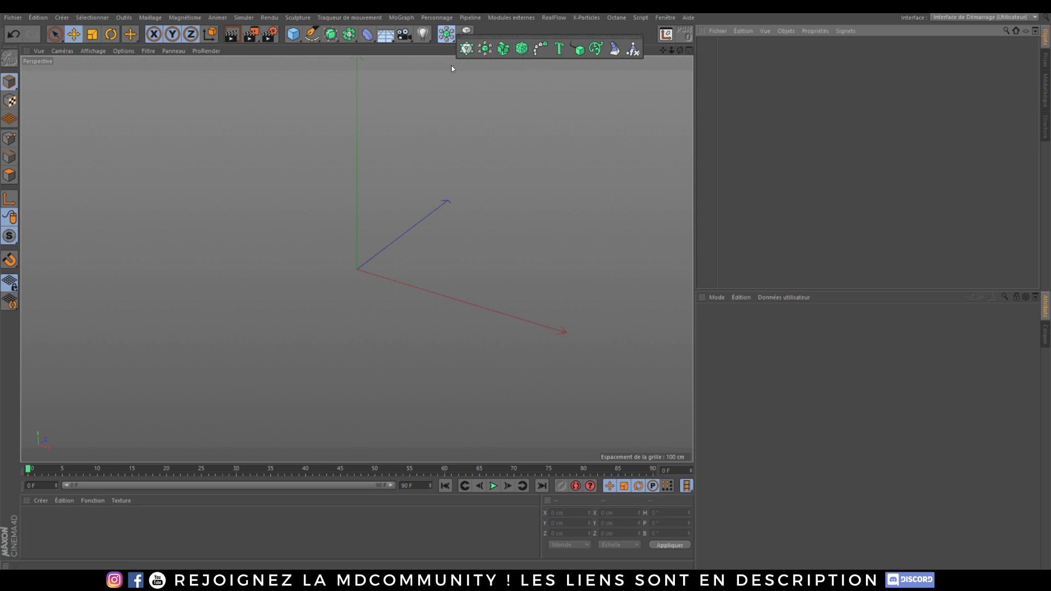
{"action": "left_click", "coordinate": [543, 49]}
{"action": "left_click", "coordinate": [723, 43]}
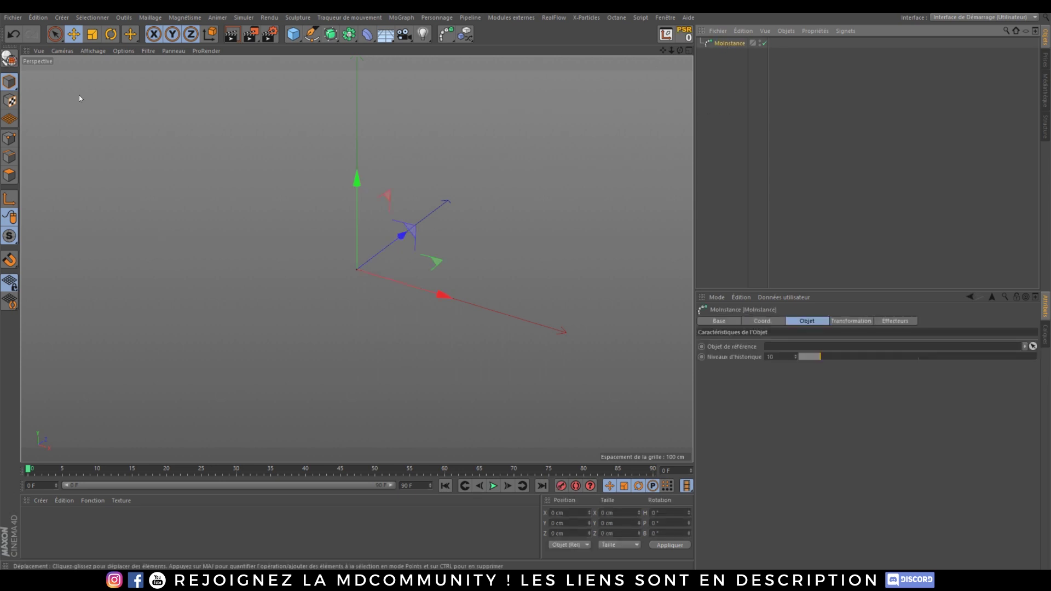
Enable the Grille display filter in the perspective view.
{"action": "left_click", "coordinate": [146, 51]}
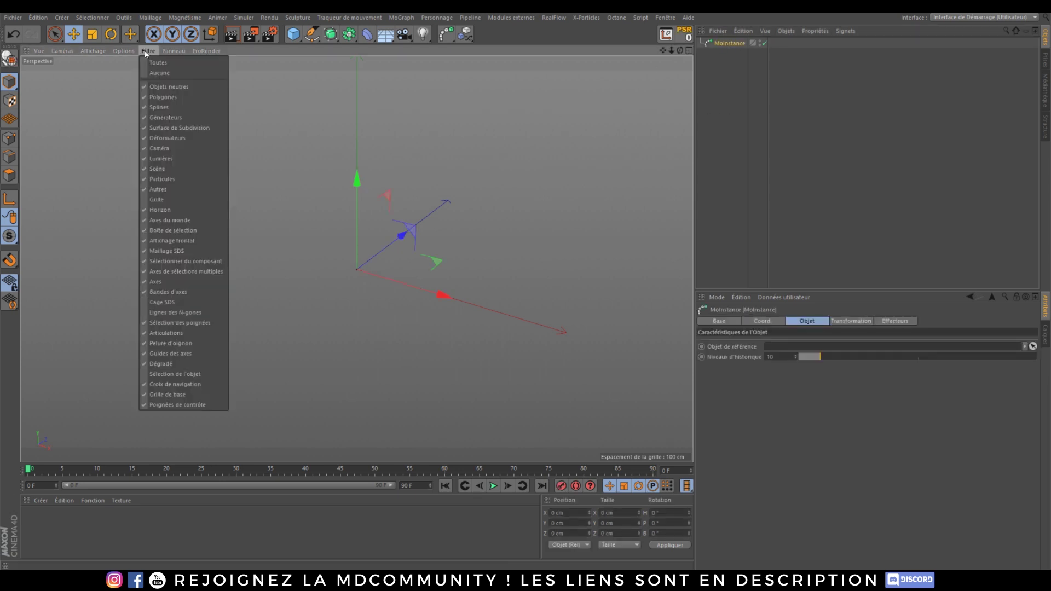
{"action": "left_click", "coordinate": [164, 198]}
{"action": "scroll", "coordinate": [440, 277], "scroll_direction": "down", "scroll_amount": 2}
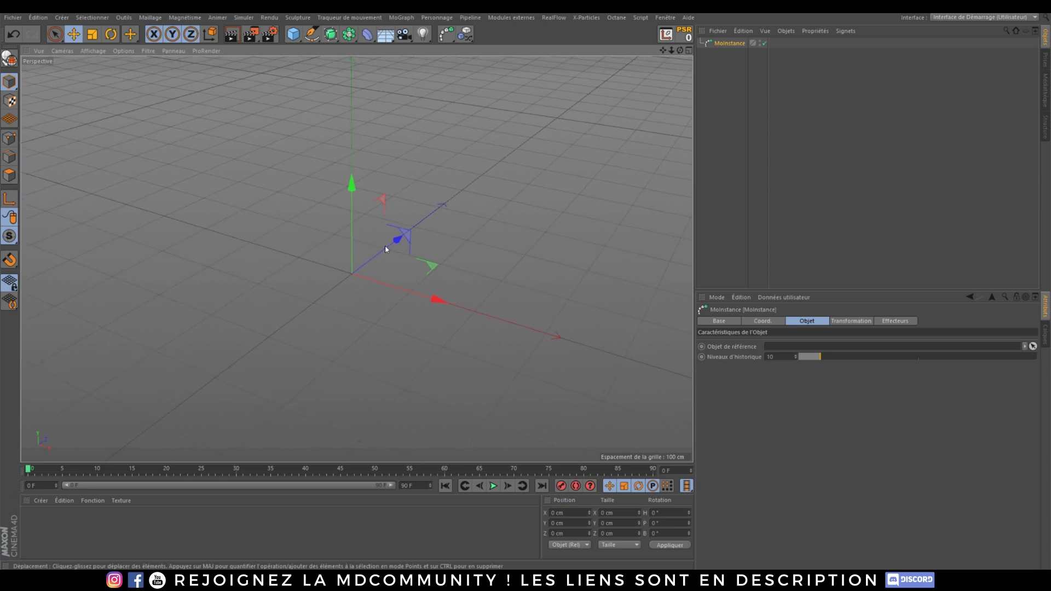
{"action": "left_click_drag", "start_coordinate": [387, 249], "coordinate": [351, 281], "text": "alt"}
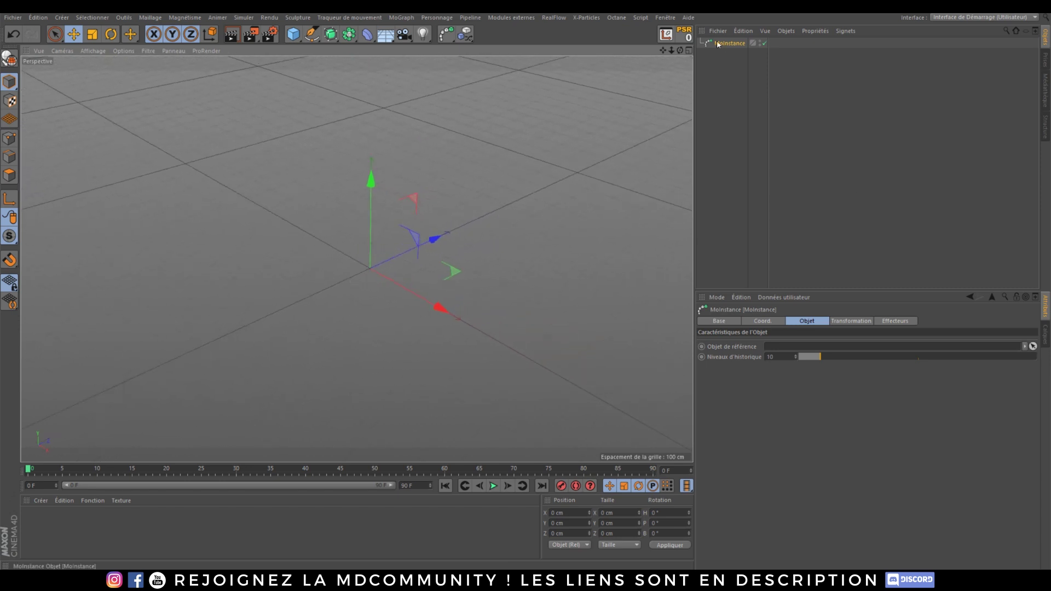
Add a Sphère primitive with a 10 cm radius and move it to a Z position of about -1096 cm.
{"action": "left_click_drag", "start_coordinate": [299, 36], "coordinate": [553, 67]}
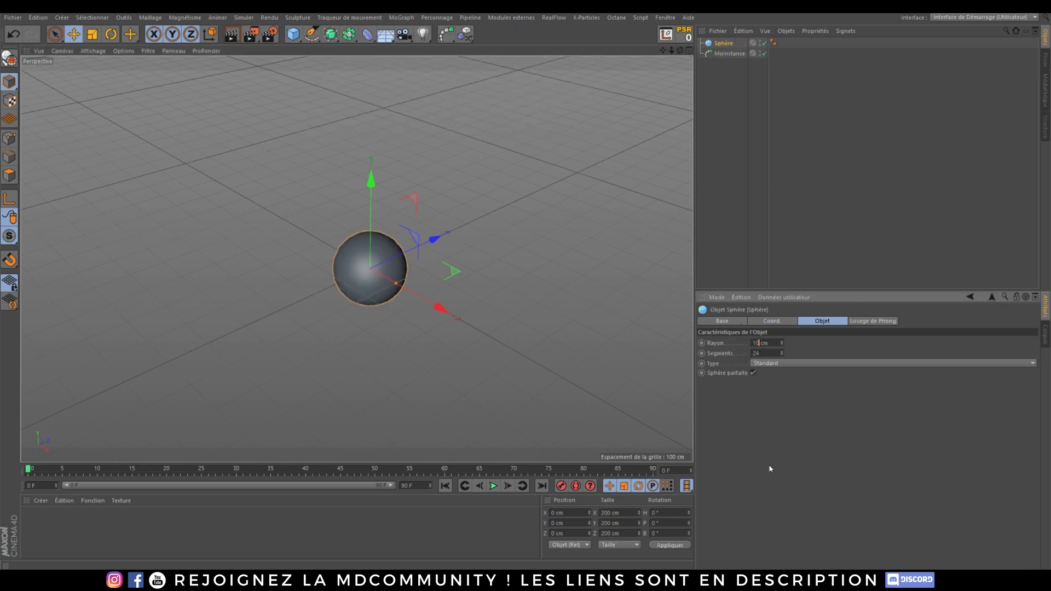
{"action": "key", "text": "Return"}
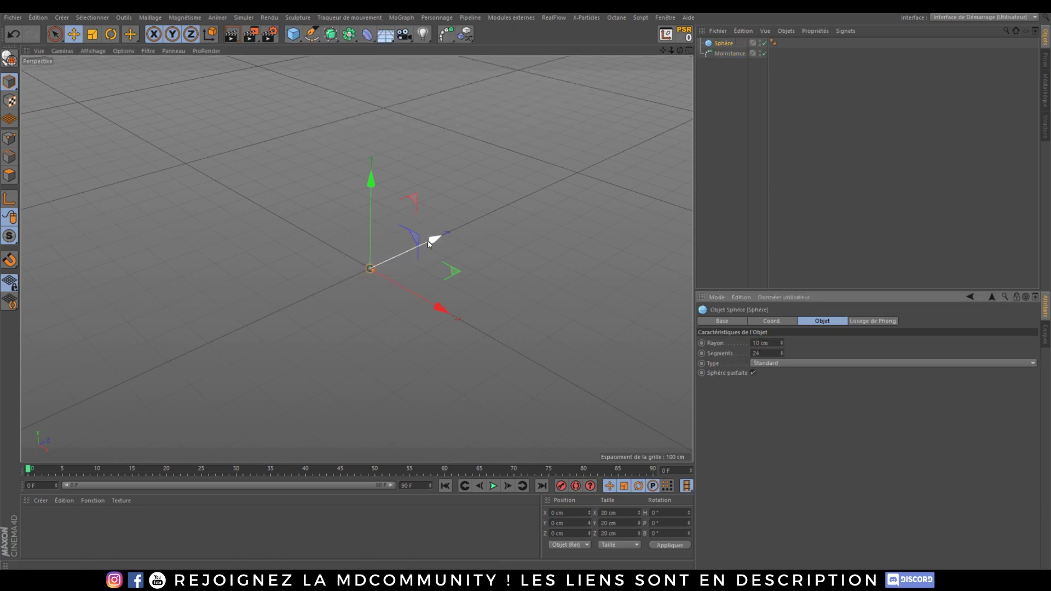
{"action": "left_click_drag", "start_coordinate": [429, 245], "coordinate": [29, 425]}
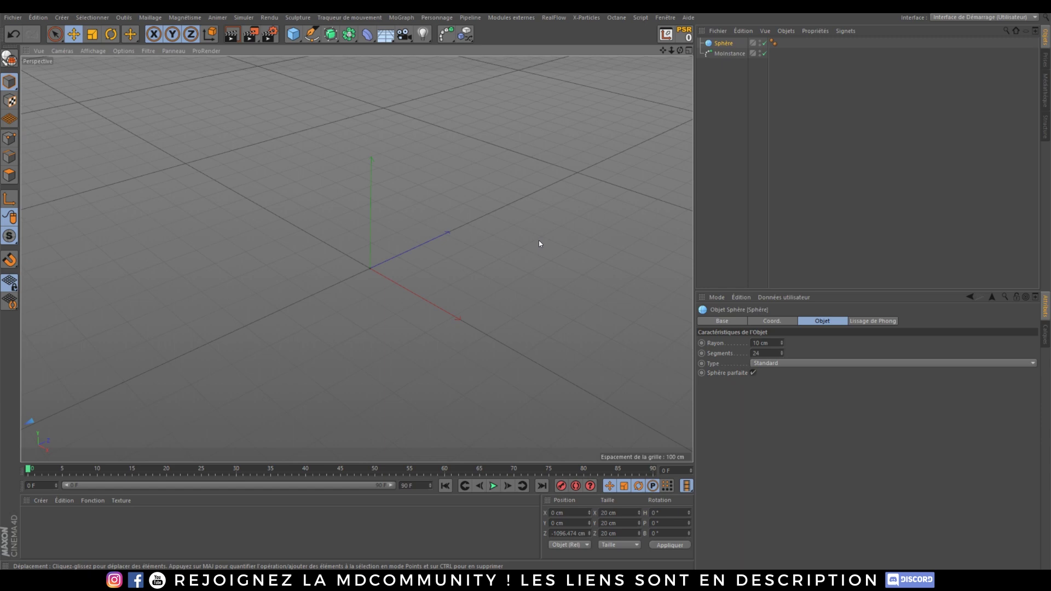
Assign the Sphère as the MoInstance's reference object.
{"action": "left_click", "coordinate": [731, 53]}
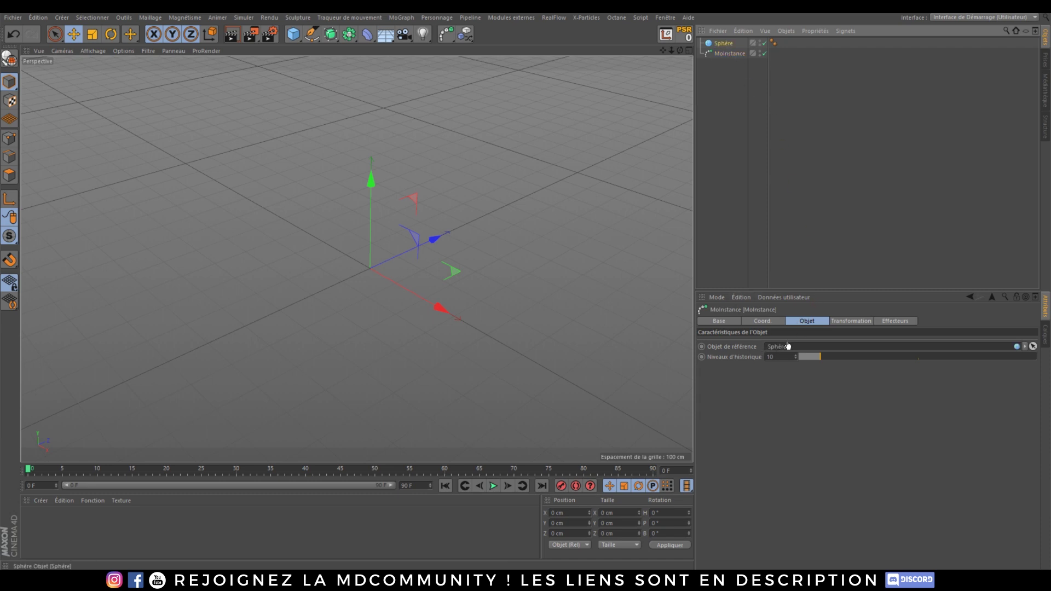
{"action": "left_click_drag", "start_coordinate": [787, 345], "coordinate": [788, 346]}
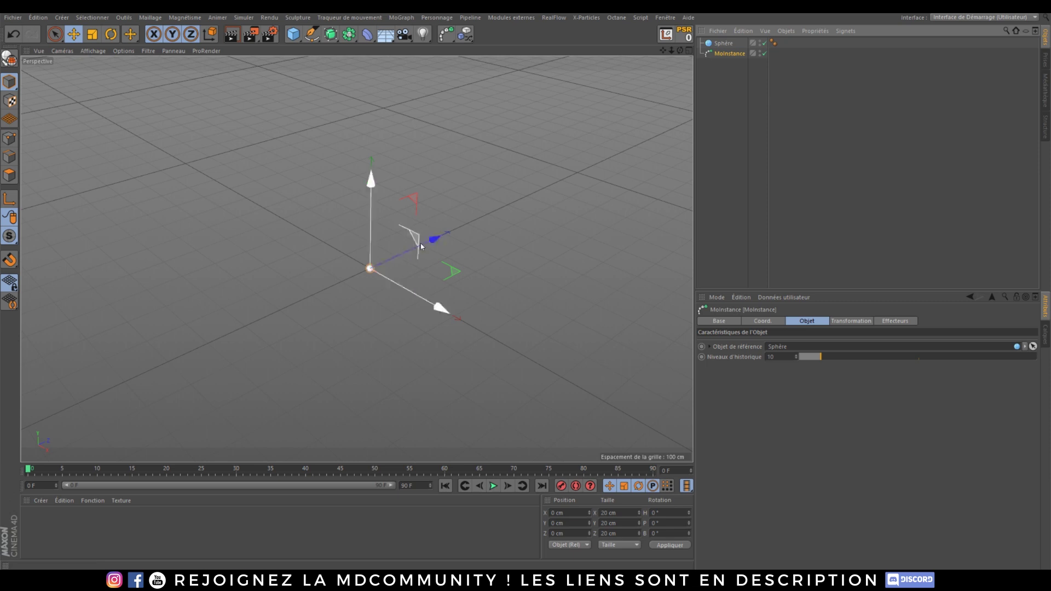
Keyframe the MoInstance's position at Z about -468 cm on frame 0 and Z about 201 cm on frame 55.
{"action": "left_click_drag", "start_coordinate": [421, 243], "coordinate": [302, 311]}
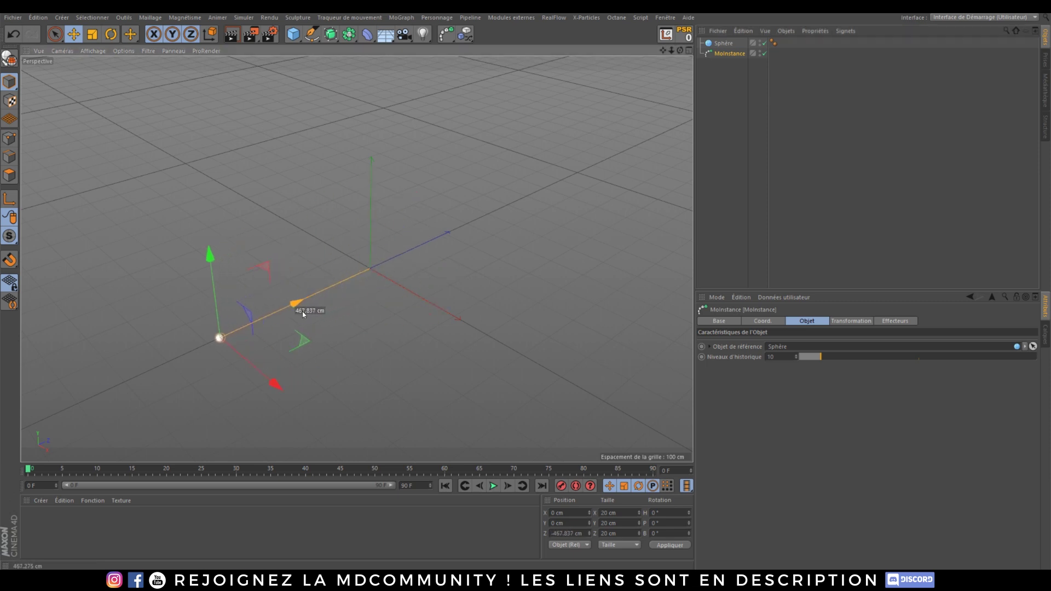
{"action": "left_click", "coordinate": [561, 486]}
{"action": "left_click", "coordinate": [409, 469]}
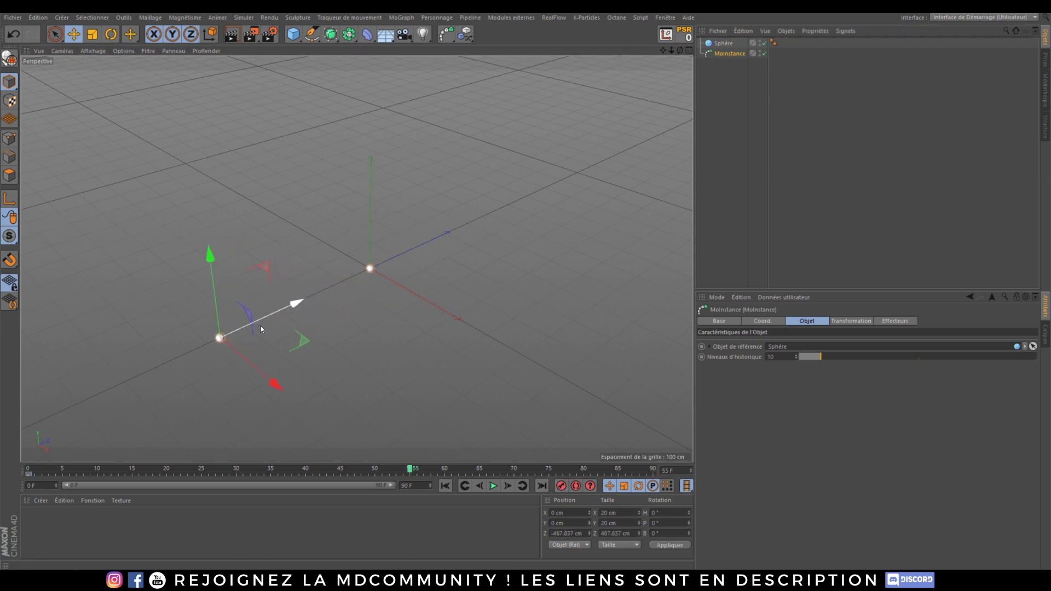
{"action": "left_click_drag", "start_coordinate": [296, 303], "coordinate": [481, 222]}
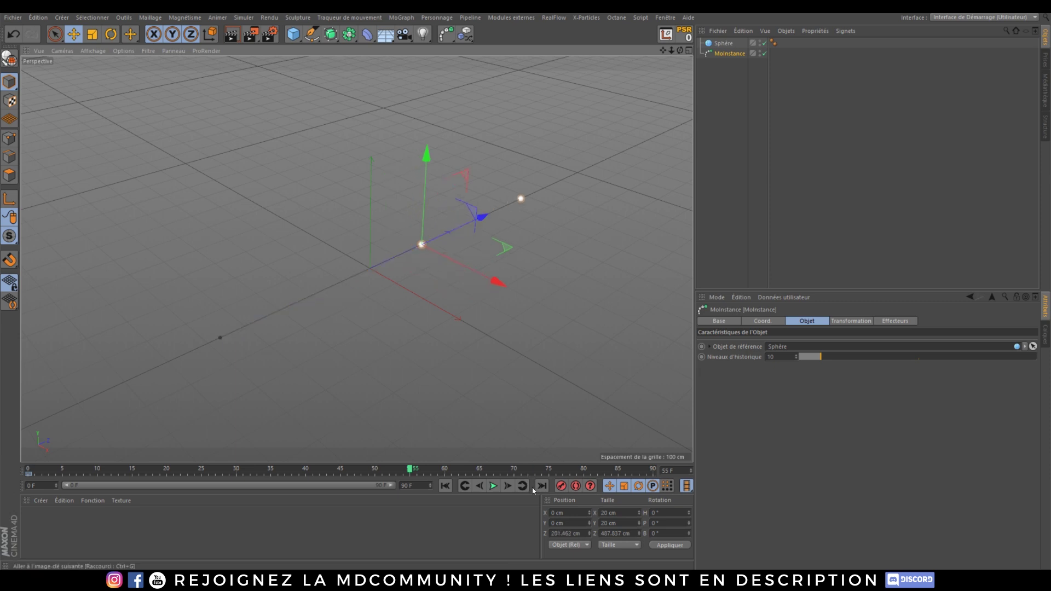
{"action": "left_click", "coordinate": [563, 486]}
Play the MoInstance animation from the first frame and stop it partway.
{"action": "left_click", "coordinate": [446, 485]}
{"action": "left_click", "coordinate": [492, 487]}
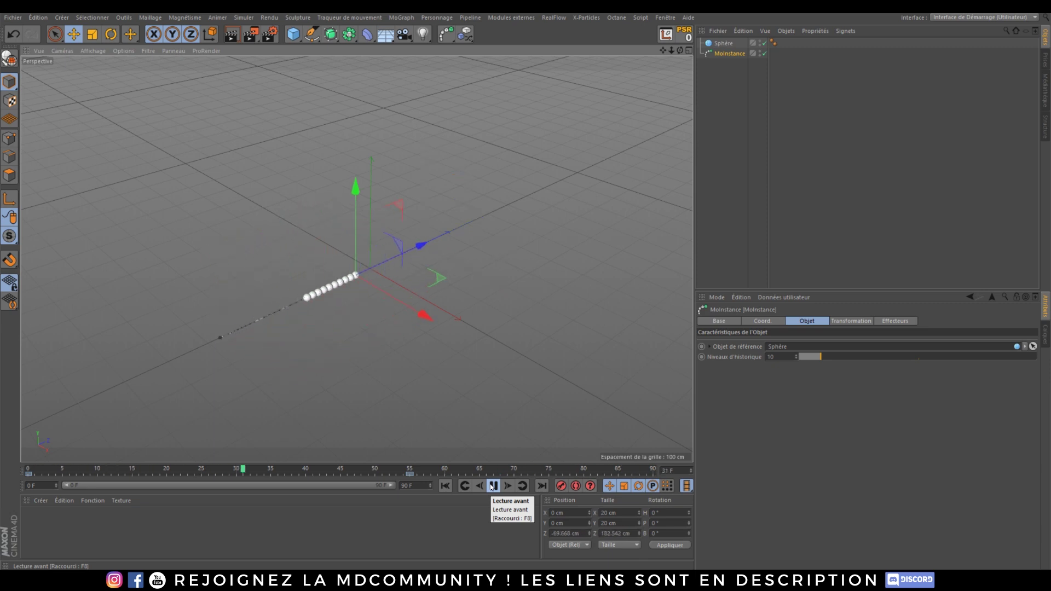
{"action": "left_click", "coordinate": [492, 487]}
Set the MoInstance's history levels to 3 and replay the animation from the first frame.
{"action": "left_click", "coordinate": [808, 359]}
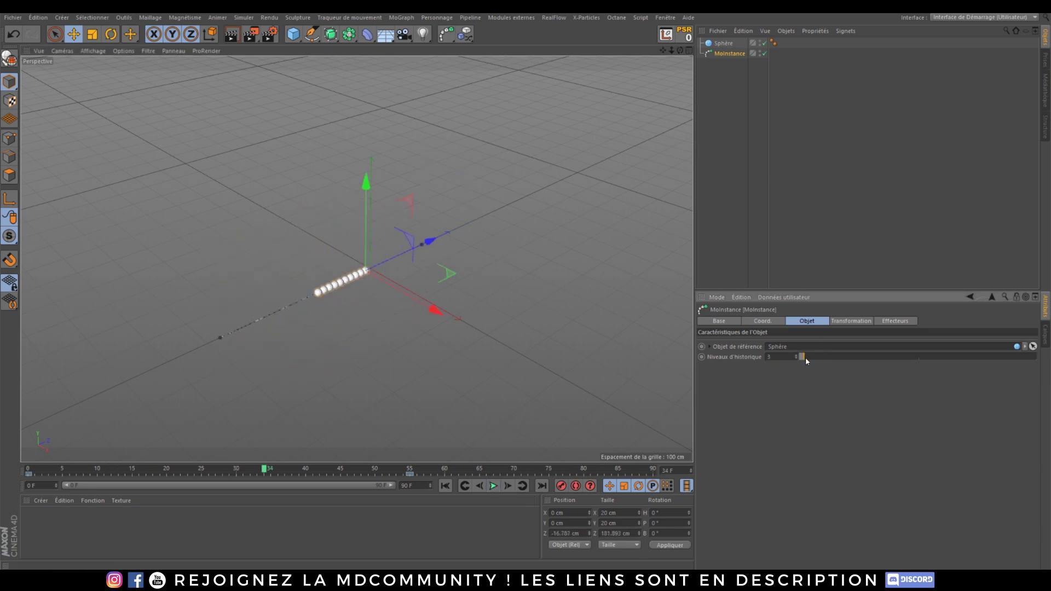
{"action": "left_click", "coordinate": [444, 487]}
{"action": "left_click", "coordinate": [495, 487]}
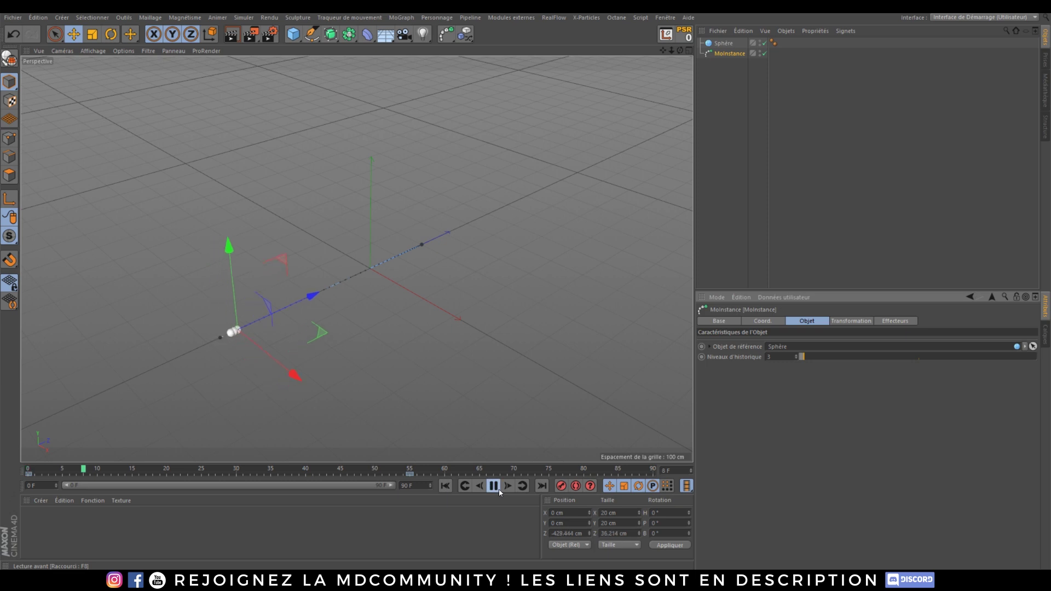
Set the MoInstance's history levels to 15 during playback, then stop and return to frame 0.
{"action": "left_click", "coordinate": [833, 357]}
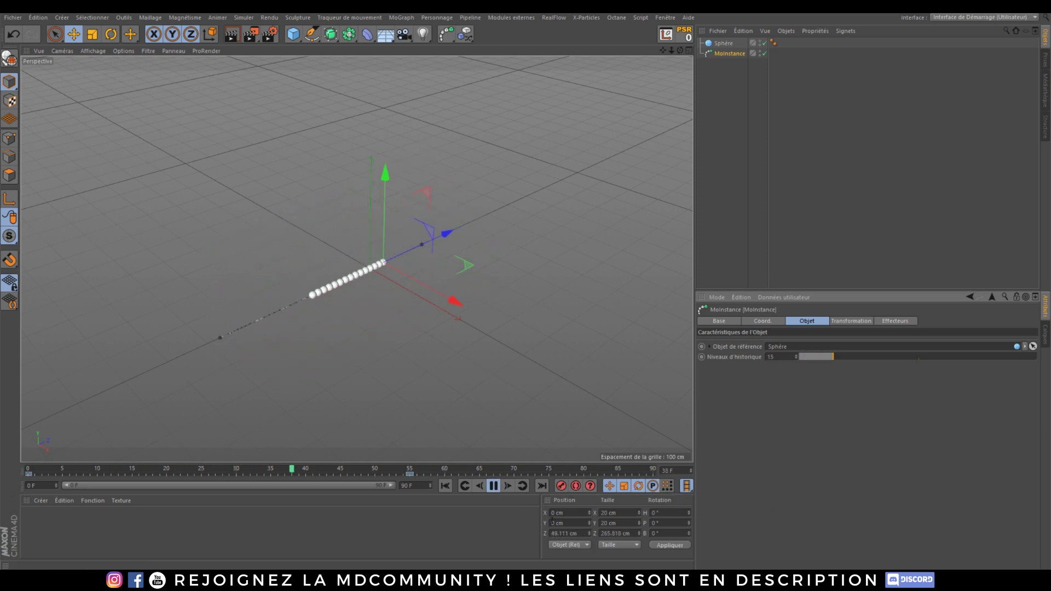
{"action": "left_click", "coordinate": [494, 486]}
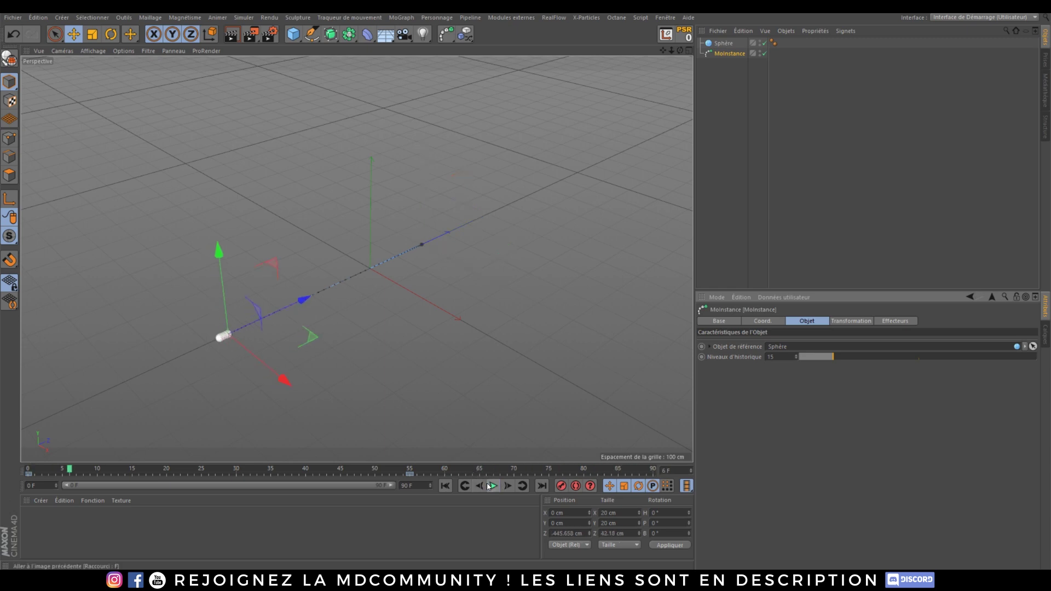
{"action": "left_click", "coordinate": [445, 486]}
Check the source Sphère, replay the MoInstance's motion to examine its trail, and return to frame 0.
{"action": "left_click", "coordinate": [725, 44]}
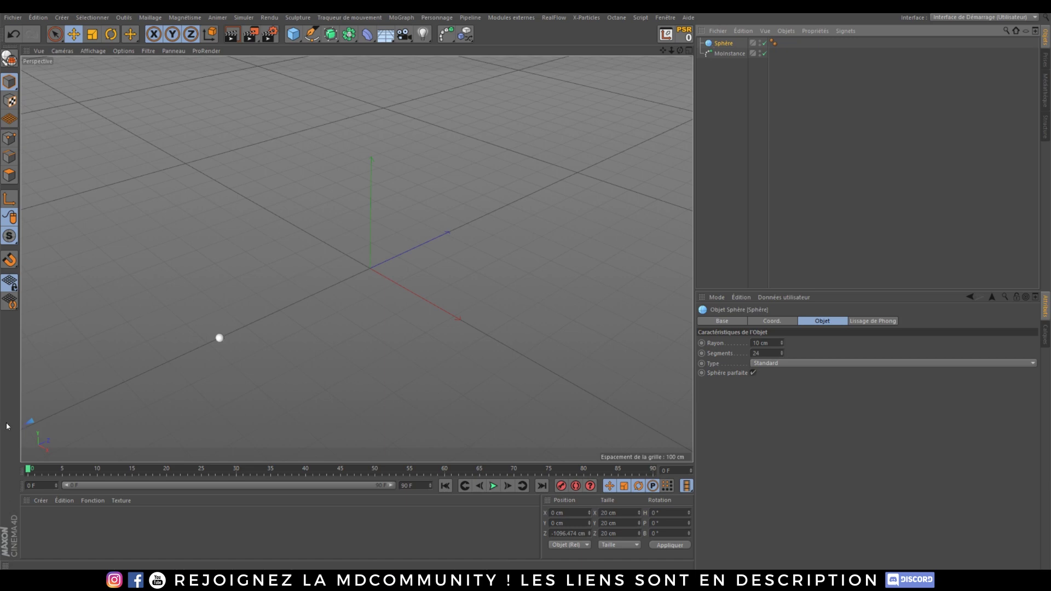
{"action": "left_click", "coordinate": [730, 54]}
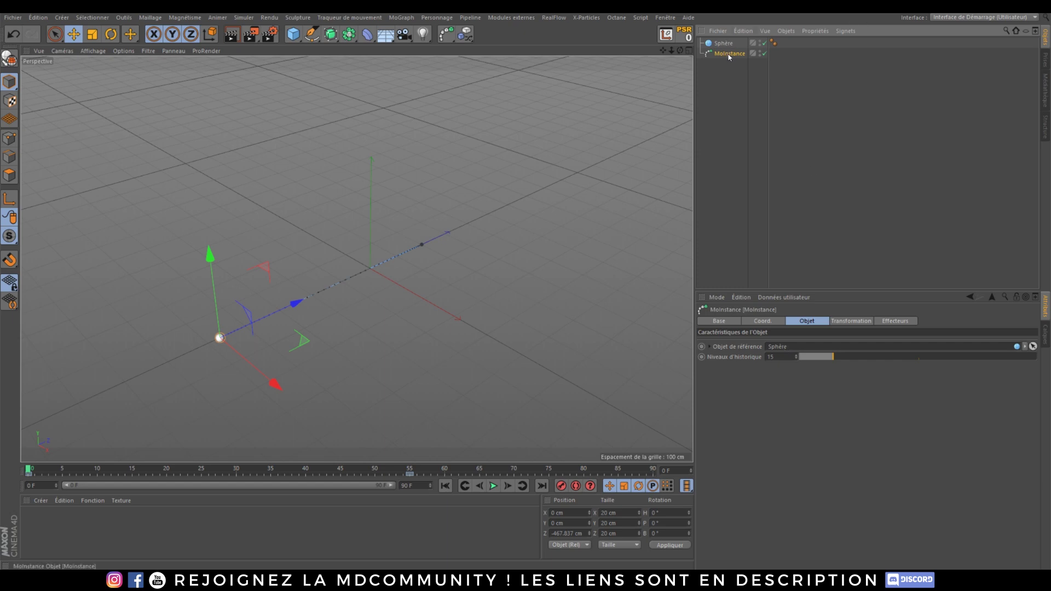
{"action": "left_click", "coordinate": [494, 486]}
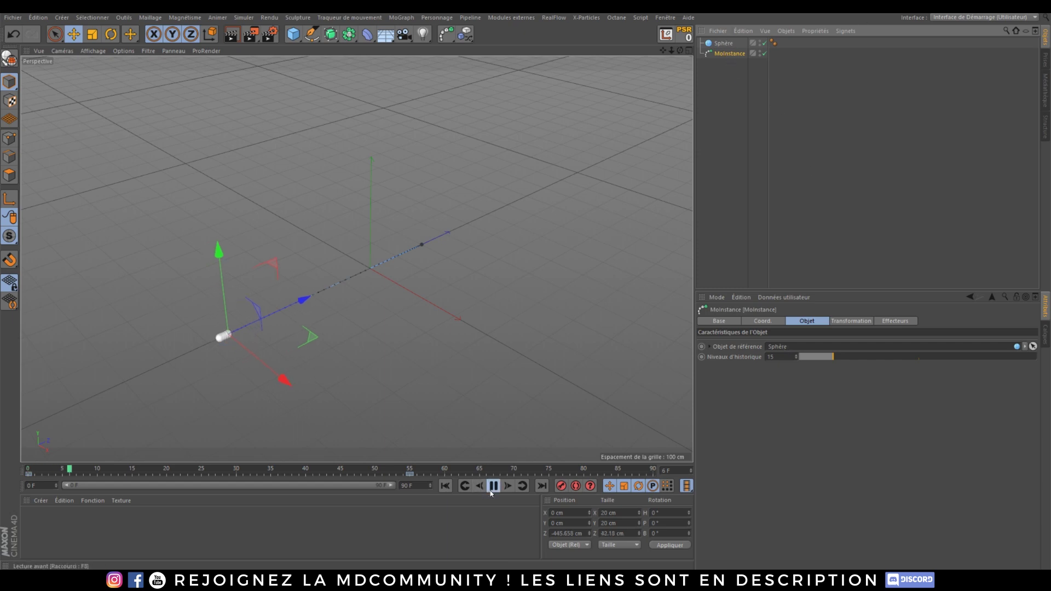
{"action": "left_click", "coordinate": [490, 491]}
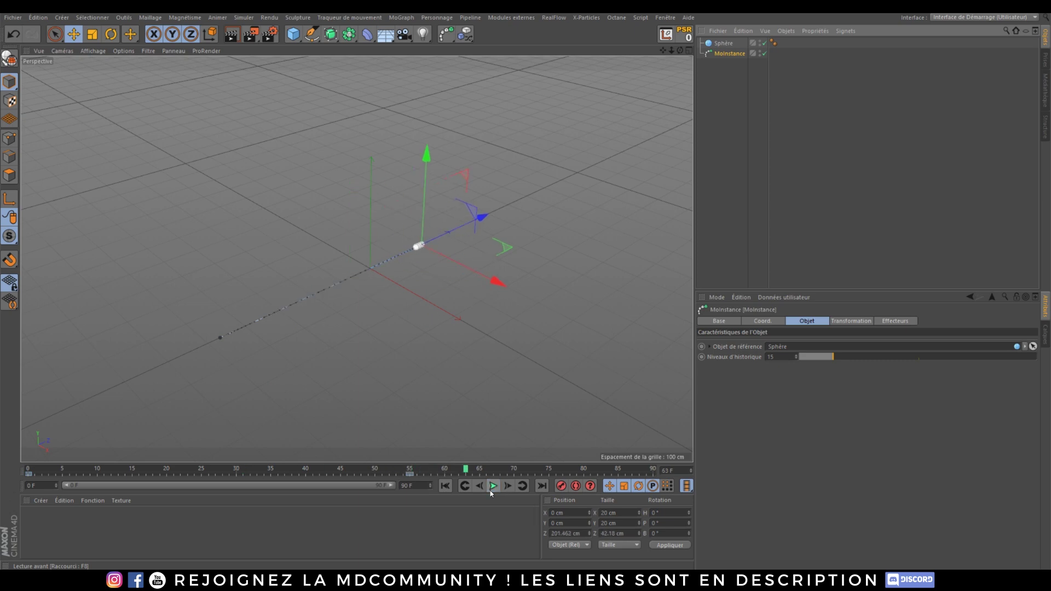
{"action": "mouse_move", "coordinate": [353, 251]}
{"action": "right_mouse_down", "text": "alt"}
{"action": "mouse_move", "coordinate": [353, 204]}
{"action": "mouse_move", "coordinate": [343, 282]}
{"action": "right_mouse_up", "text": "alt"}
{"action": "middle_click_drag", "start_coordinate": [343, 281], "coordinate": [390, 193], "text": "alt"}
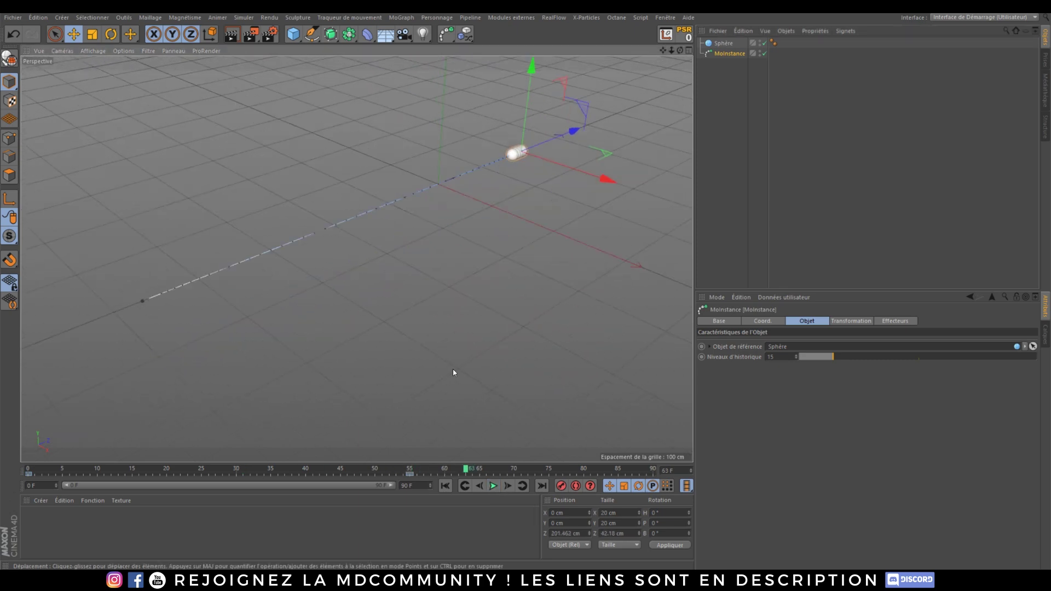
{"action": "left_click", "coordinate": [445, 487]}
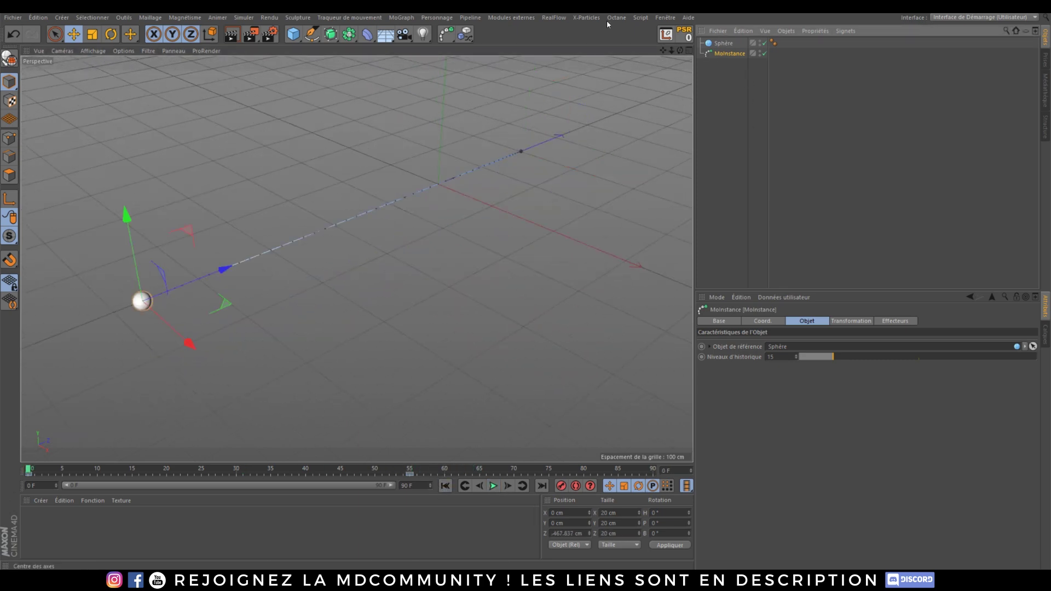
Add a Randomisation effector to the MoInstance and set its X, Y and Z position offsets to 5 cm.
{"action": "left_click", "coordinate": [465, 34]}
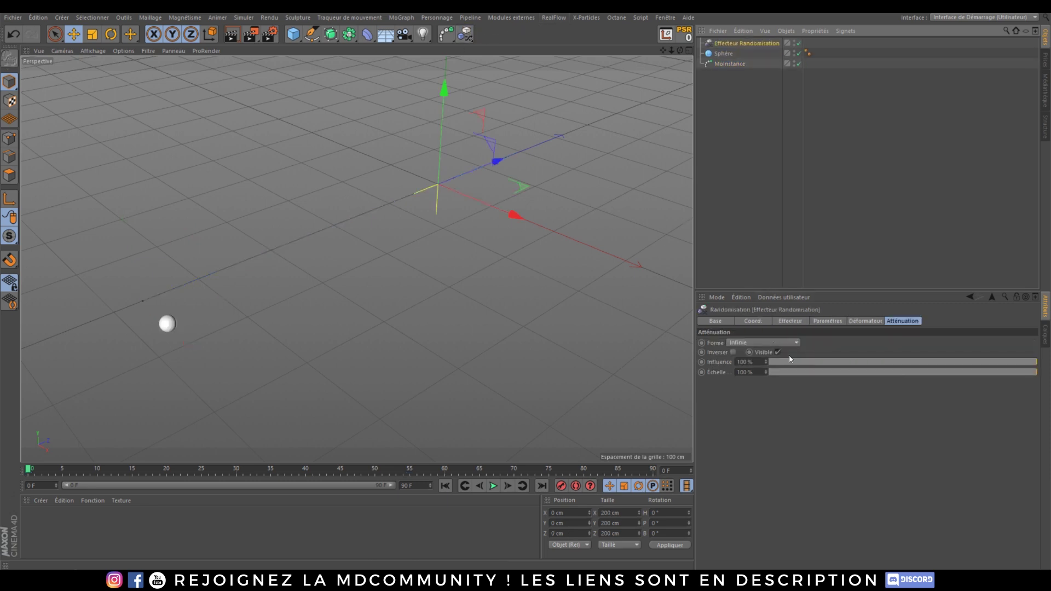
{"action": "left_click", "coordinate": [832, 325]}
{"action": "left_click_drag", "start_coordinate": [759, 370], "coordinate": [619, 379]}
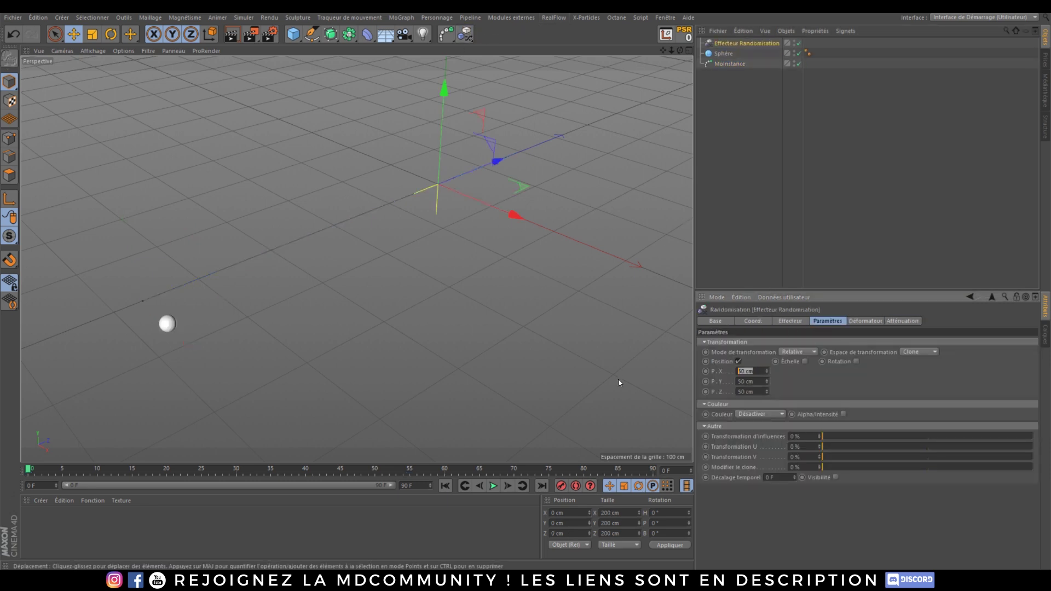
{"action": "left_click_drag", "start_coordinate": [759, 382], "coordinate": [682, 386]}
{"action": "type", "text": "5"}
{"action": "left_click", "coordinate": [753, 392]}
{"action": "left_click_drag", "start_coordinate": [753, 392], "coordinate": [691, 393]}
{"action": "type", "text": "5"}
{"action": "key", "text": "Return"}
Enable uniform, absolute random scaling with a scale of 1 on the effector and preview the animation.
{"action": "left_click", "coordinate": [805, 362]}
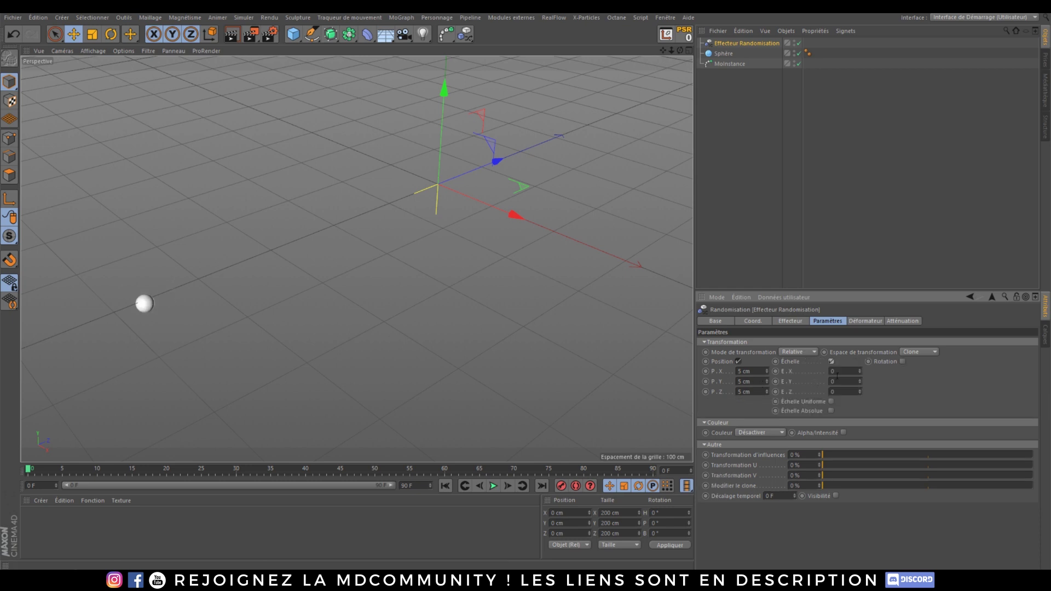
{"action": "left_click", "coordinate": [832, 402]}
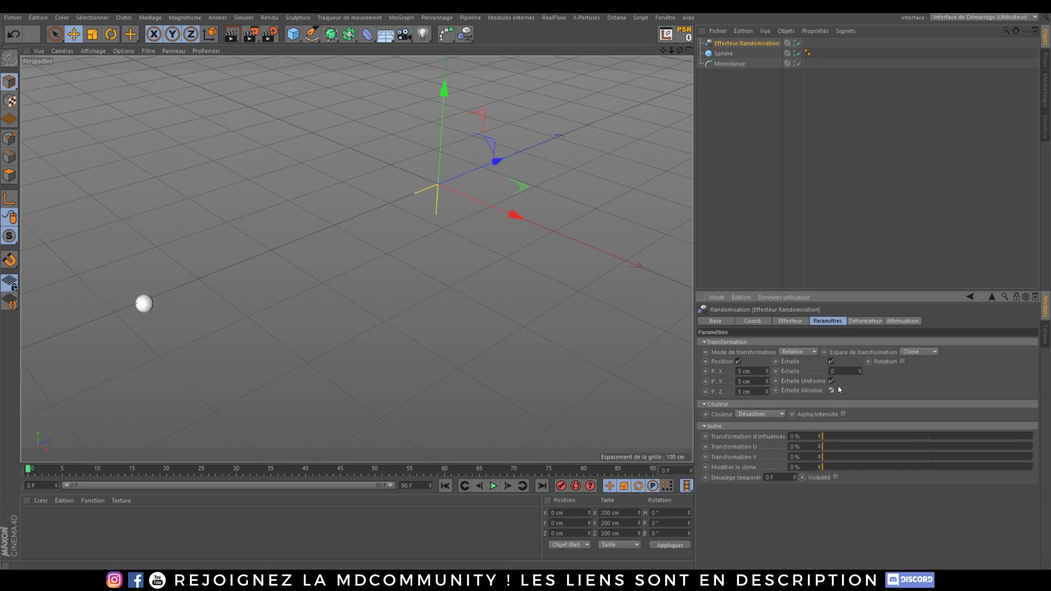
{"action": "type", "text": "1"}
{"action": "key", "text": "Return"}
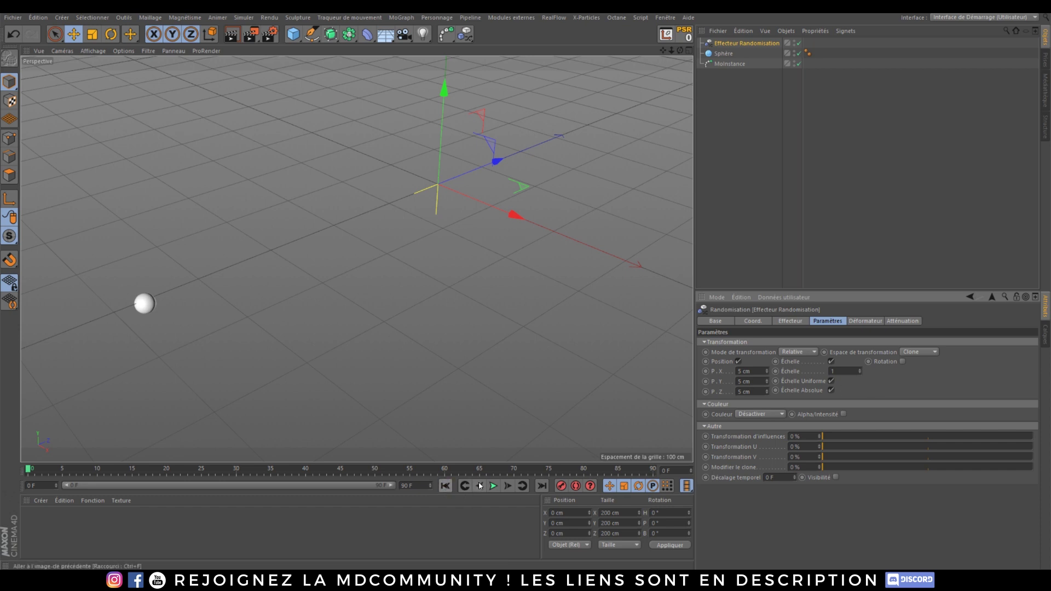
{"action": "left_click", "coordinate": [493, 485]}
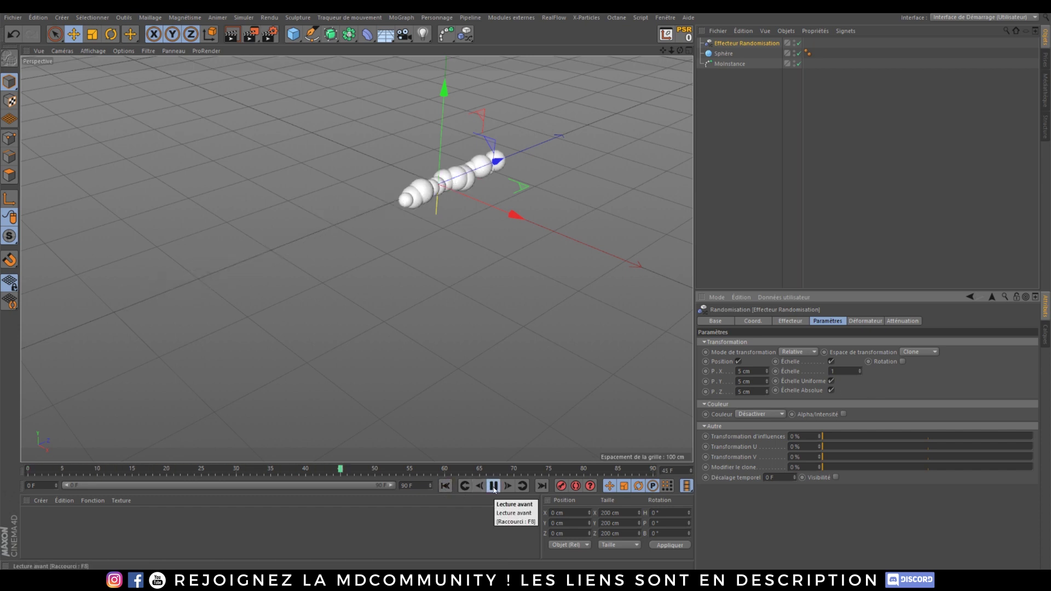
{"action": "left_click", "coordinate": [494, 487]}
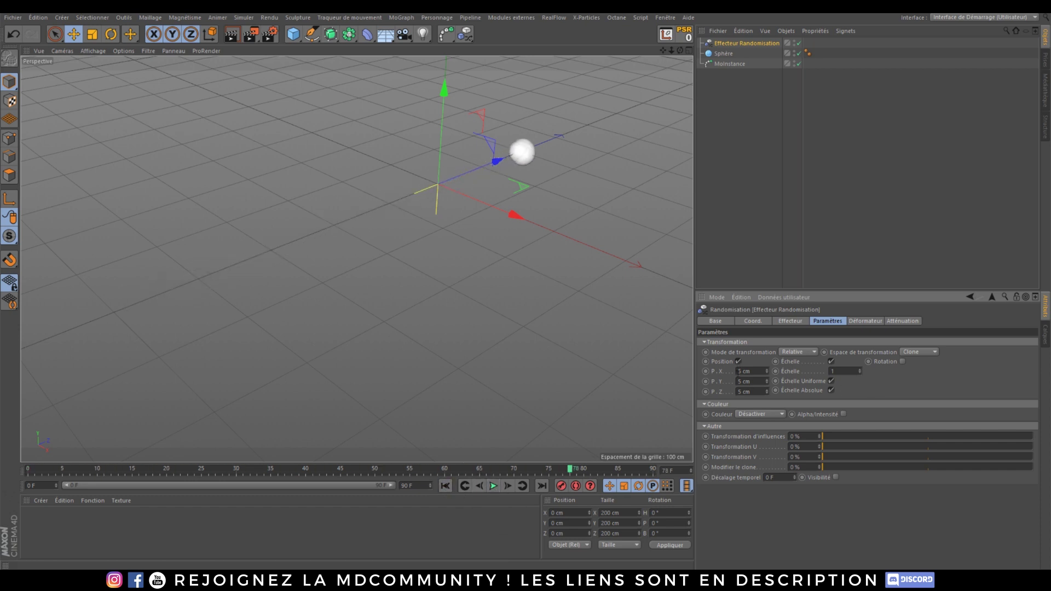
Try a 15 cm position offset on the Randomisation effector, and set it to 50 cm on all three axes.
{"action": "left_click_drag", "start_coordinate": [744, 380], "coordinate": [726, 402]}
{"action": "type", "text": "15"}
{"action": "left_click", "coordinate": [855, 394]}
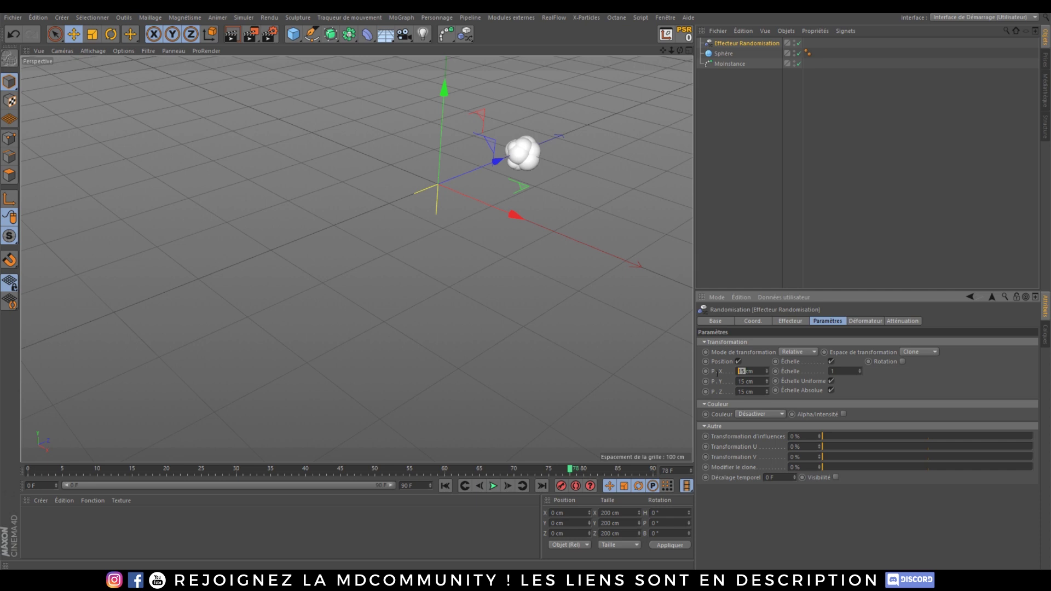
{"action": "type", "text": "50"}
{"action": "left_click_drag", "start_coordinate": [748, 382], "coordinate": [736, 394]}
{"action": "type", "text": "50"}
{"action": "left_click", "coordinate": [849, 403]}
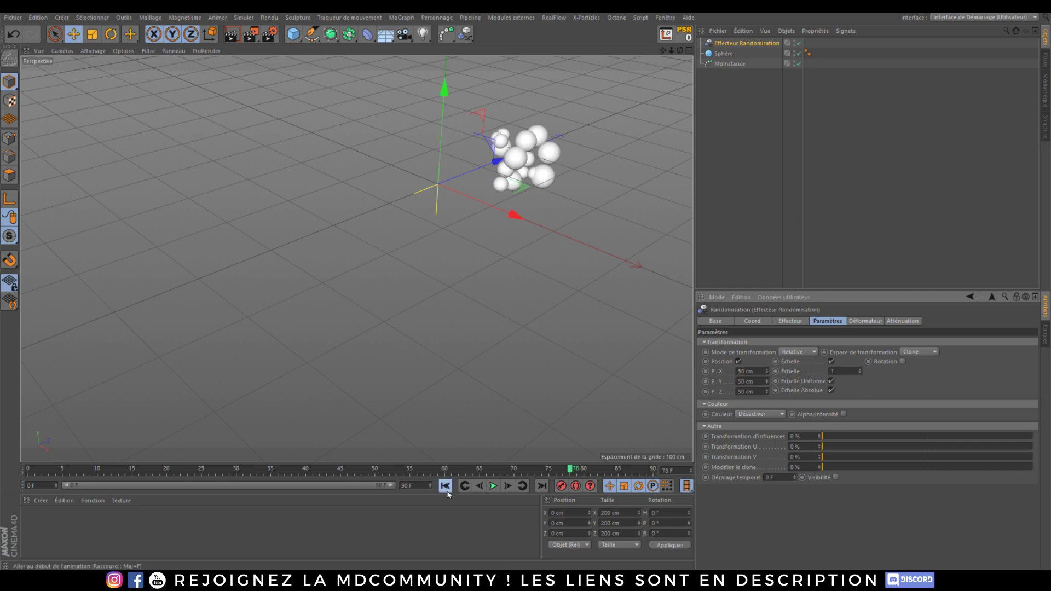
Replay the MoInstance animation from the first frame to examine the scattered spheres.
{"action": "left_click", "coordinate": [445, 486]}
{"action": "left_click", "coordinate": [494, 486]}
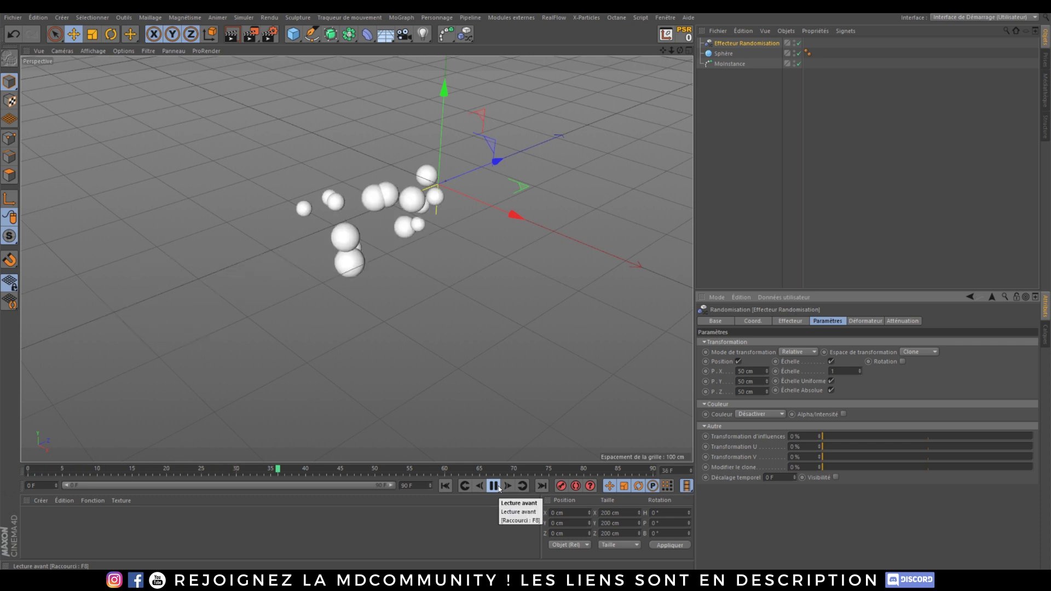
{"action": "left_click", "coordinate": [493, 487]}
Add a Cube and set its X, Y and Z sizes to 20 cm.
{"action": "left_click", "coordinate": [293, 34]}
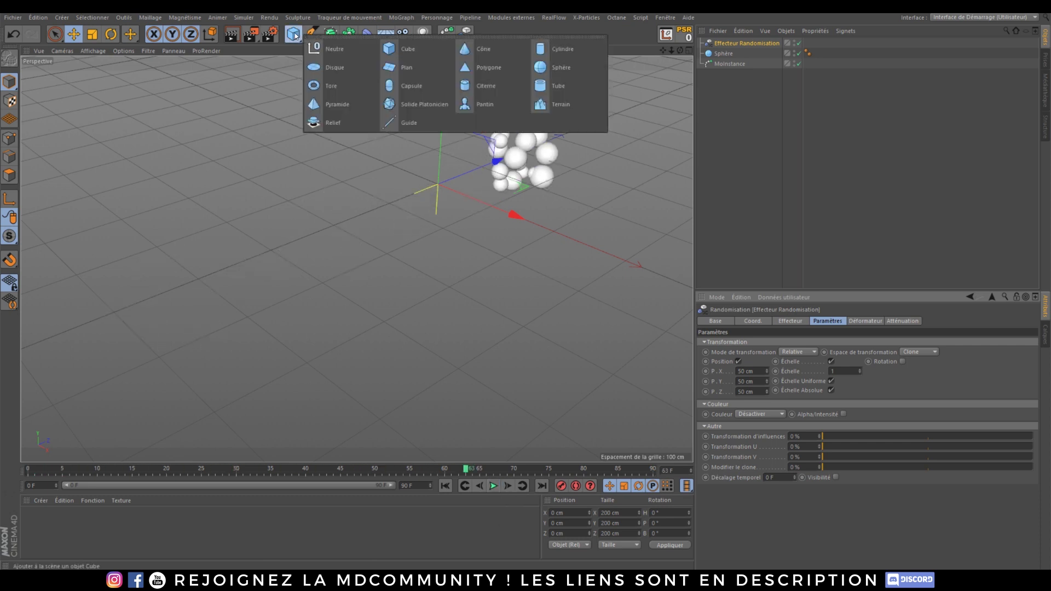
{"action": "left_click", "coordinate": [416, 55]}
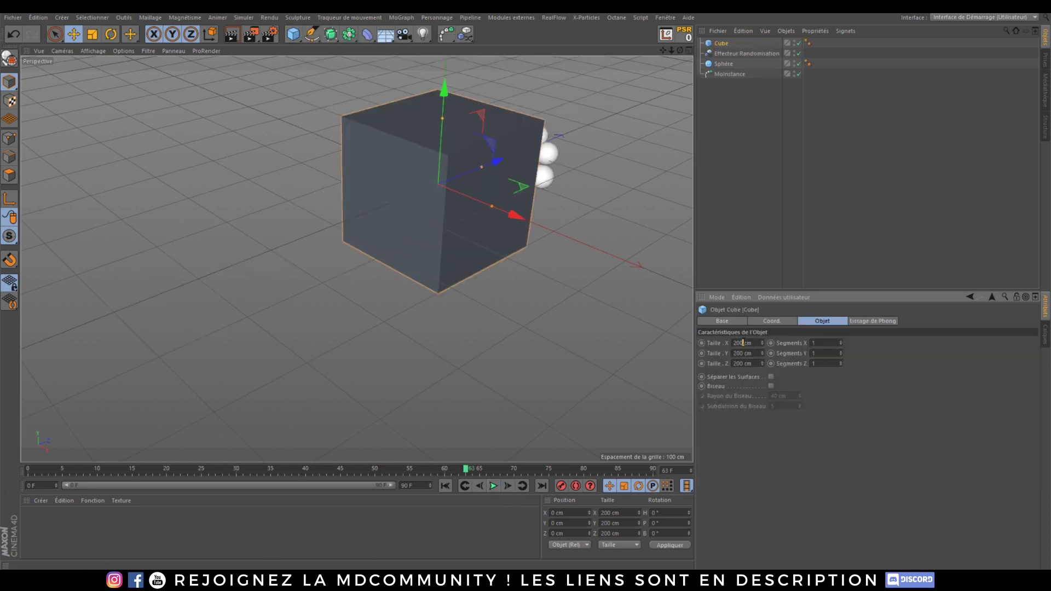
{"action": "key", "text": "BackSpace"}
{"action": "left_click", "coordinate": [742, 353]}
{"action": "key", "text": "BackSpace"}
{"action": "left_click", "coordinate": [742, 363]}
{"action": "key", "text": "BackSpace"}
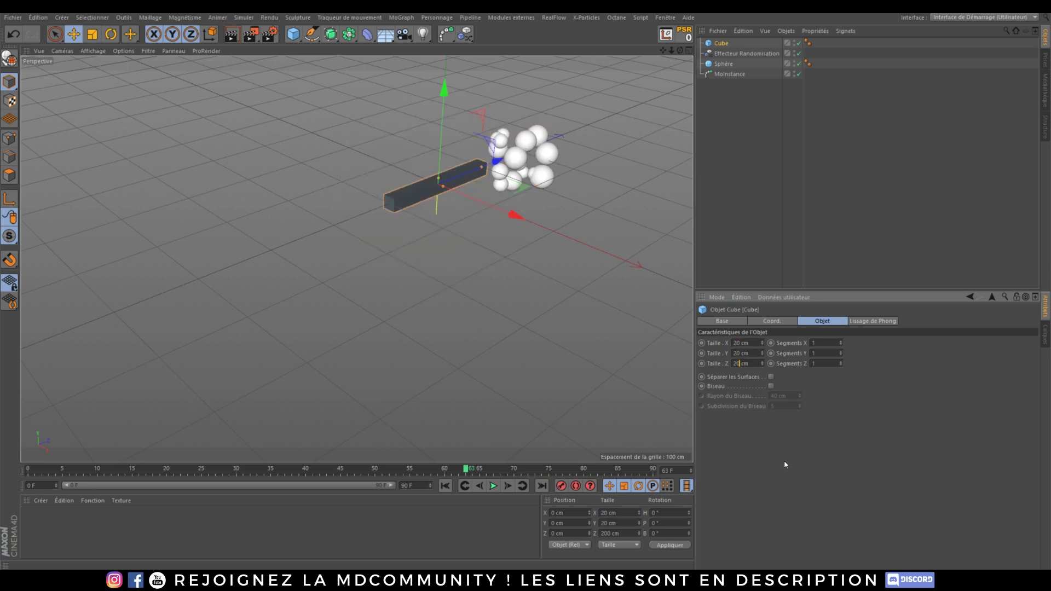
{"action": "left_click", "coordinate": [784, 461]}
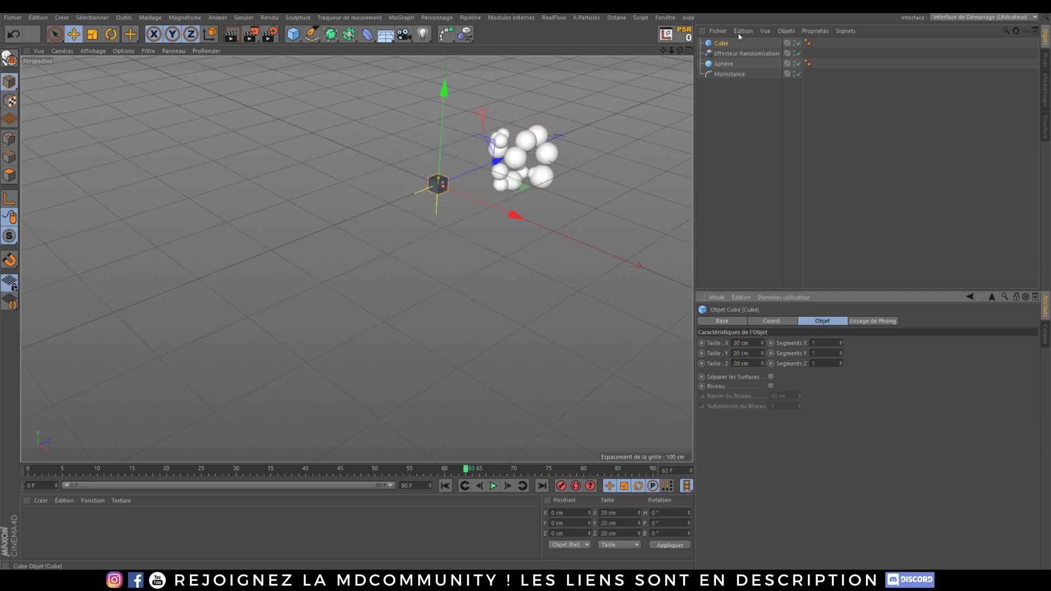
Move the cube away from the origin along its Z axis and assign it as the MoInstance's reference object.
{"action": "left_click_drag", "start_coordinate": [723, 61], "coordinate": [722, 59]}
{"action": "left_click_drag", "start_coordinate": [498, 160], "coordinate": [31, 359]}
{"action": "left_click", "coordinate": [733, 74]}
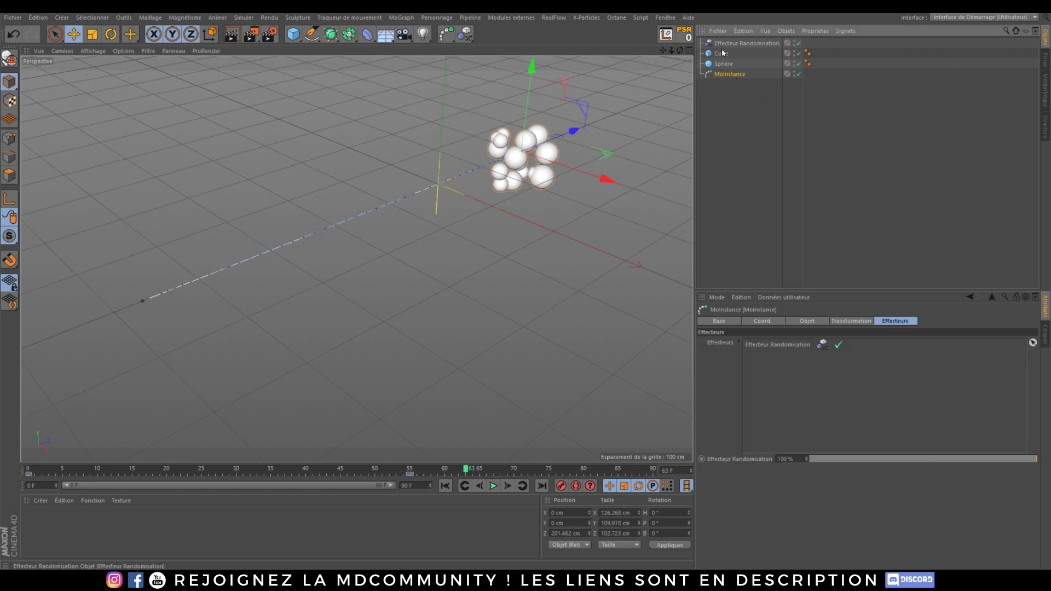
{"action": "left_click", "coordinate": [728, 74]}
{"action": "left_click", "coordinate": [808, 321]}
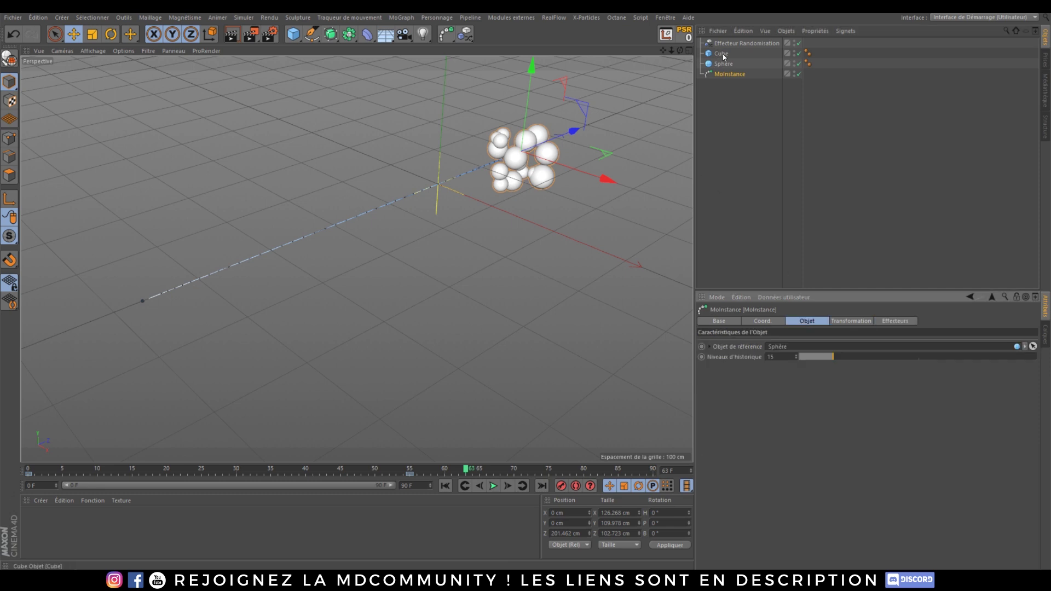
{"action": "left_click_drag", "start_coordinate": [722, 53], "coordinate": [805, 347]}
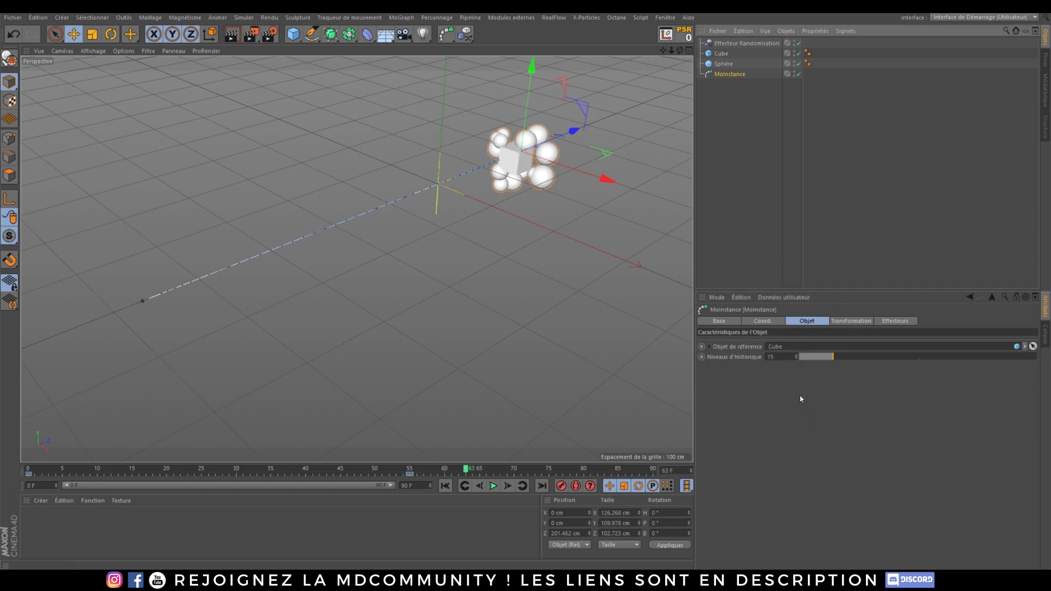
Enable rotation on the Randomisation effector and set its H, P and B angles to 20°.
{"action": "left_click", "coordinate": [735, 43]}
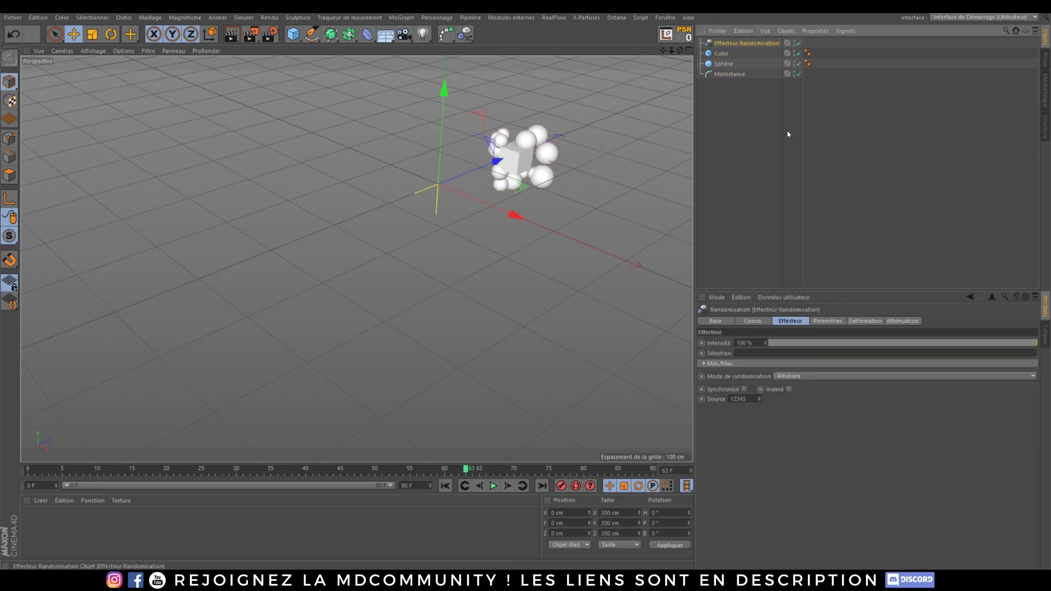
{"action": "left_click", "coordinate": [822, 321]}
{"action": "left_click", "coordinate": [903, 362]}
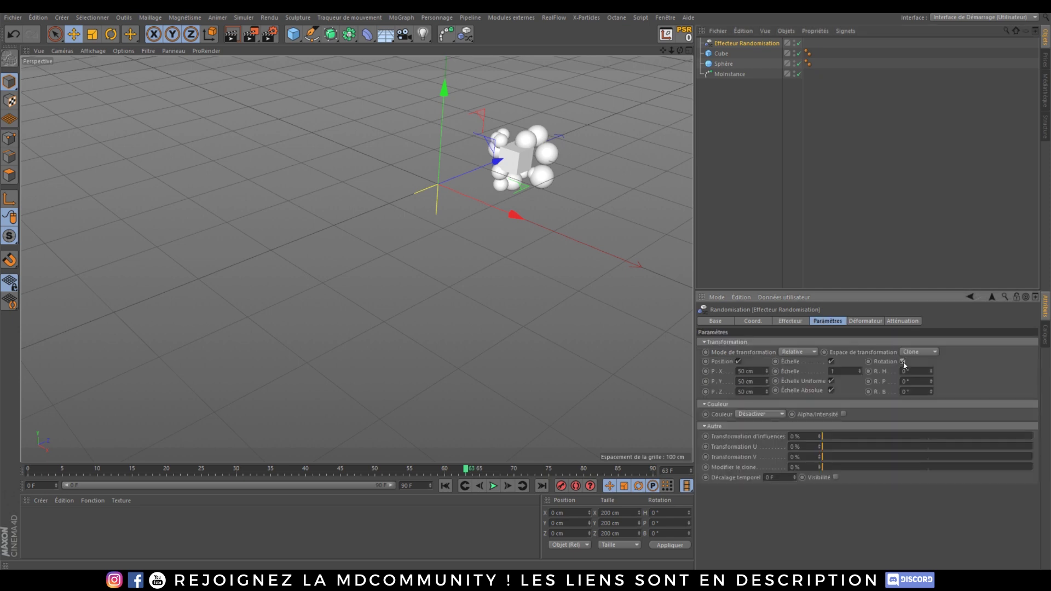
{"action": "type", "text": "20"}
{"action": "key", "text": "Tab"}
{"action": "type", "text": "20"}
{"action": "key", "text": "Return"}
Replay the animation from the first frame to examine the randomly rotated cubes, and stop it.
{"action": "left_click", "coordinate": [446, 486]}
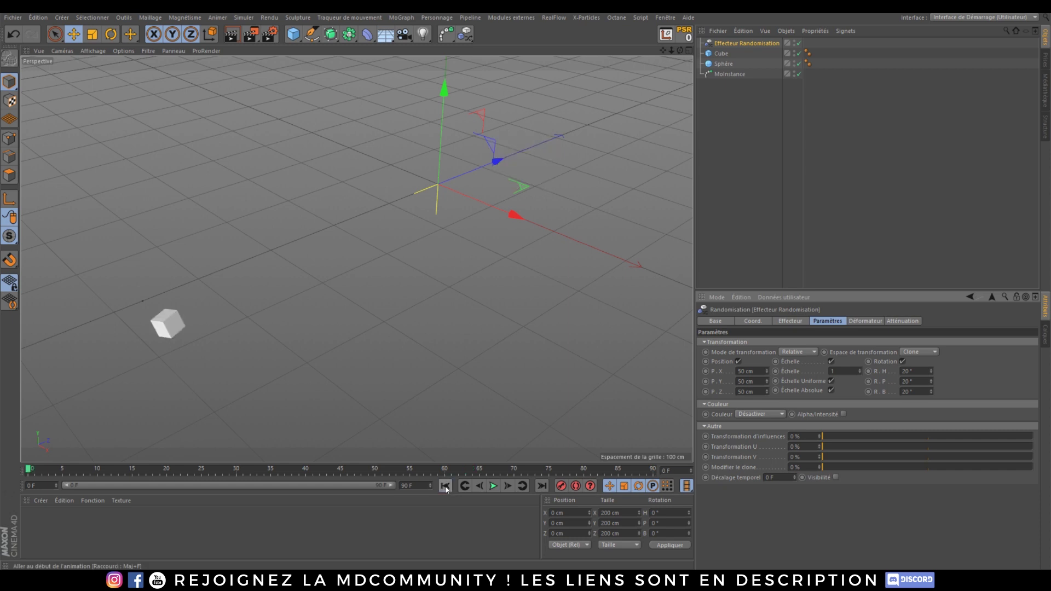
{"action": "left_click", "coordinate": [494, 486]}
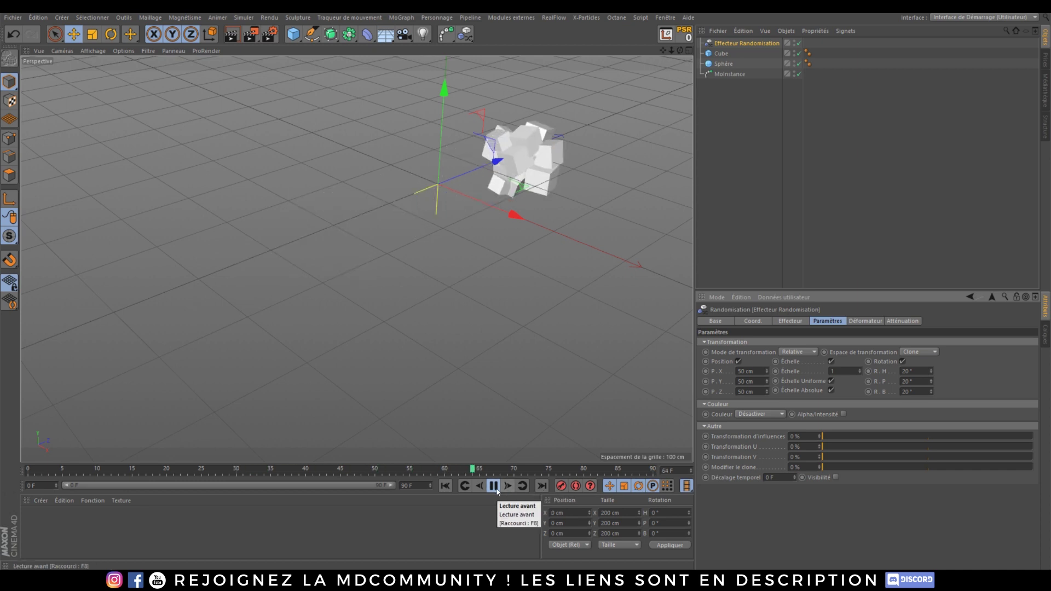
{"action": "left_click", "coordinate": [494, 486]}
Delete all objects from the scene, add a MoTexte object and frame its text in the view.
{"action": "left_click_drag", "start_coordinate": [755, 132], "coordinate": [720, 45]}
{"action": "key", "text": "Delete"}
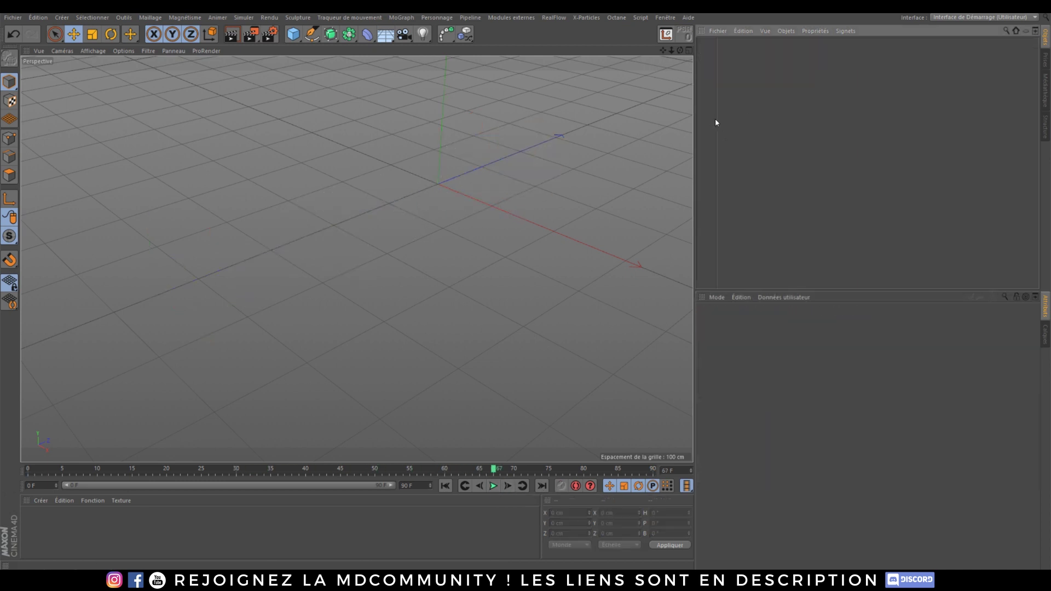
{"action": "left_click", "coordinate": [450, 37]}
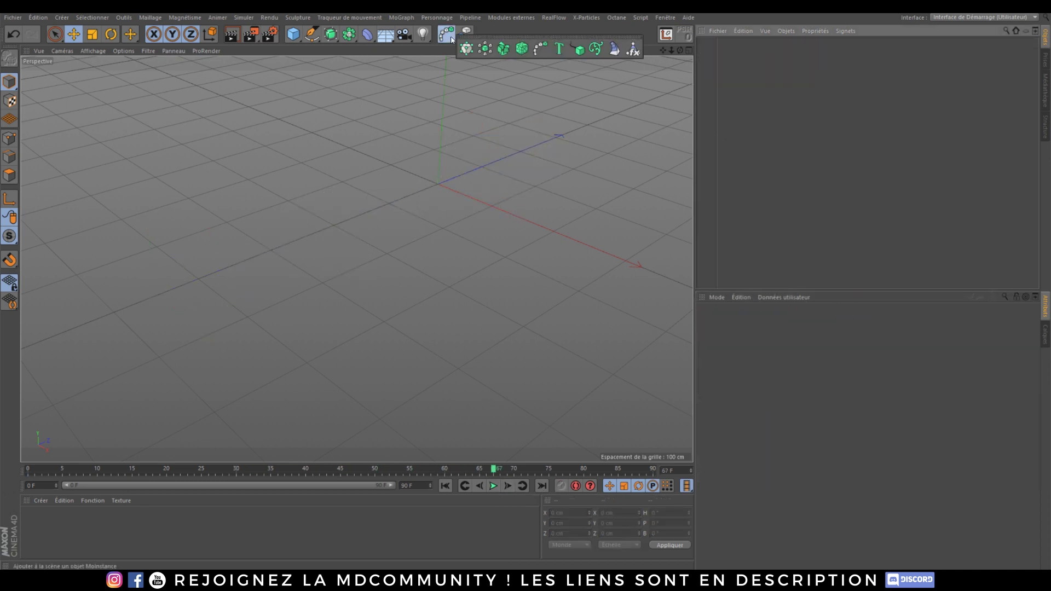
{"action": "left_click", "coordinate": [558, 49]}
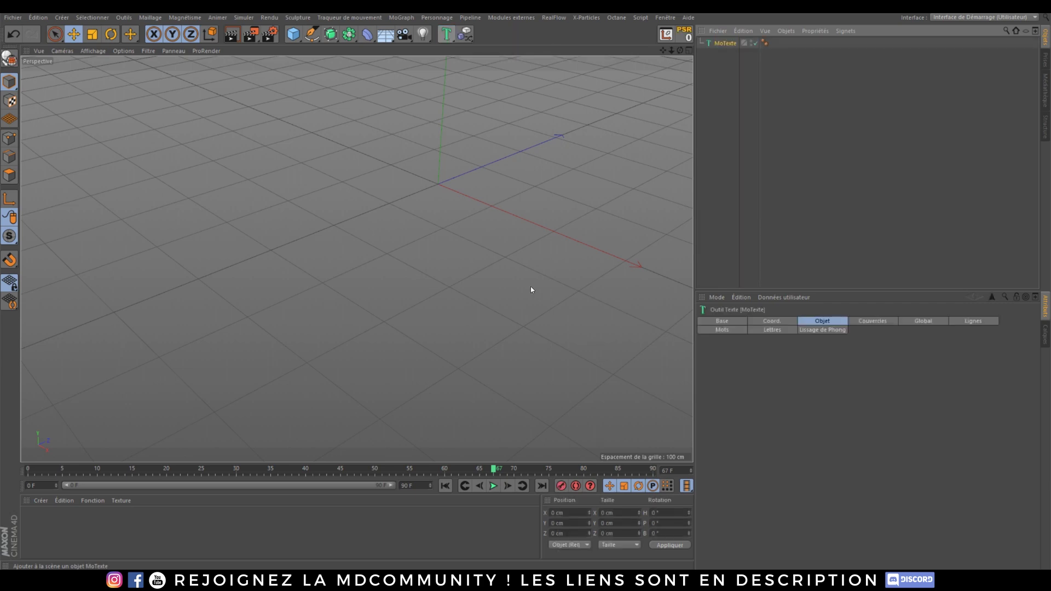
{"action": "middle_click_drag", "start_coordinate": [507, 234], "coordinate": [299, 292], "text": "alt"}
{"action": "left_click_drag", "start_coordinate": [298, 295], "coordinate": [348, 246], "text": "alt"}
{"action": "right_click_drag", "start_coordinate": [348, 245], "coordinate": [373, 227], "text": "alt"}
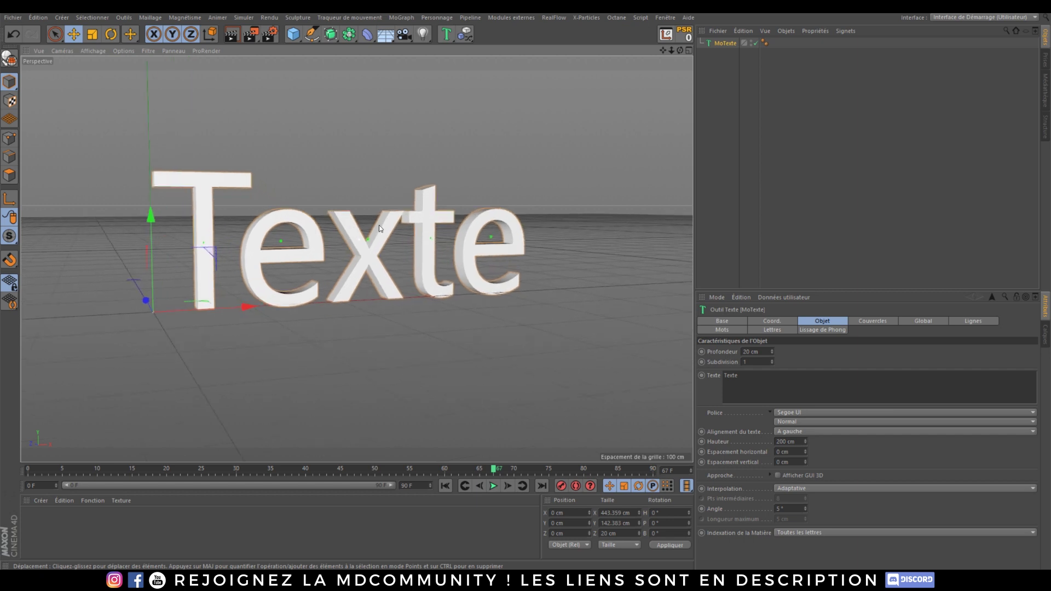
Add a Texte spline and delete the MoTexte object.
{"action": "left_click", "coordinate": [307, 38]}
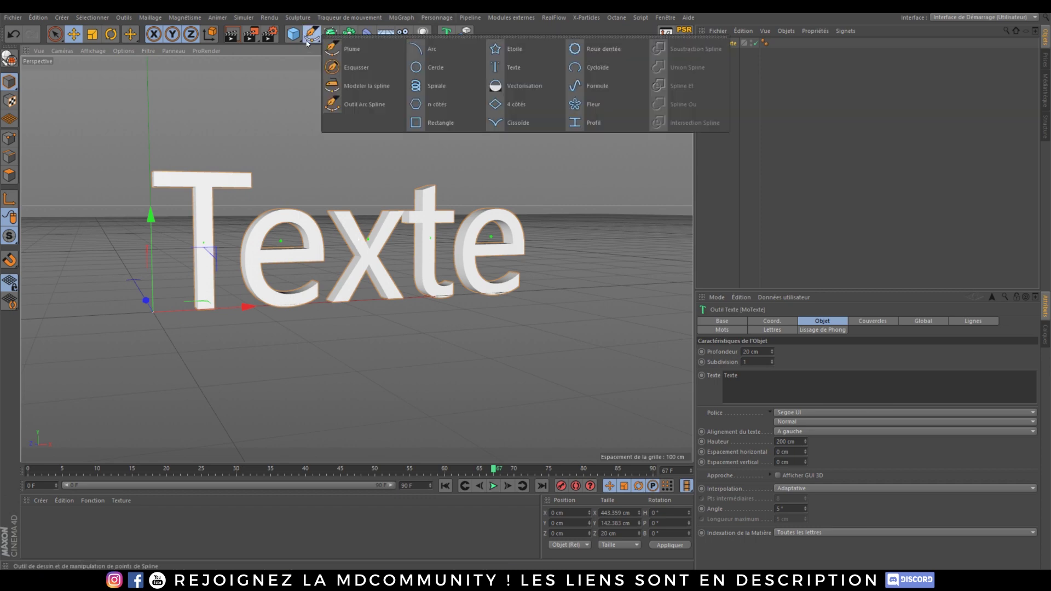
{"action": "left_click", "coordinate": [514, 68]}
{"action": "left_click", "coordinate": [722, 53]}
{"action": "key", "text": "Delete"}
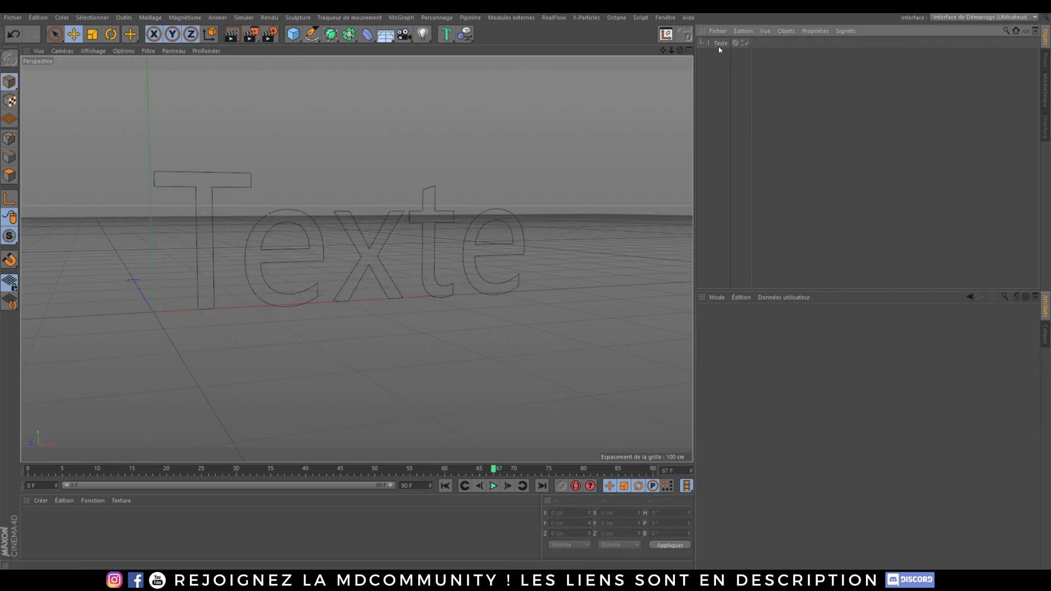
Add an Extrusion generator and place the Texte spline inside it to give the text depth.
{"action": "left_click", "coordinate": [719, 43]}
{"action": "left_click", "coordinate": [344, 39]}
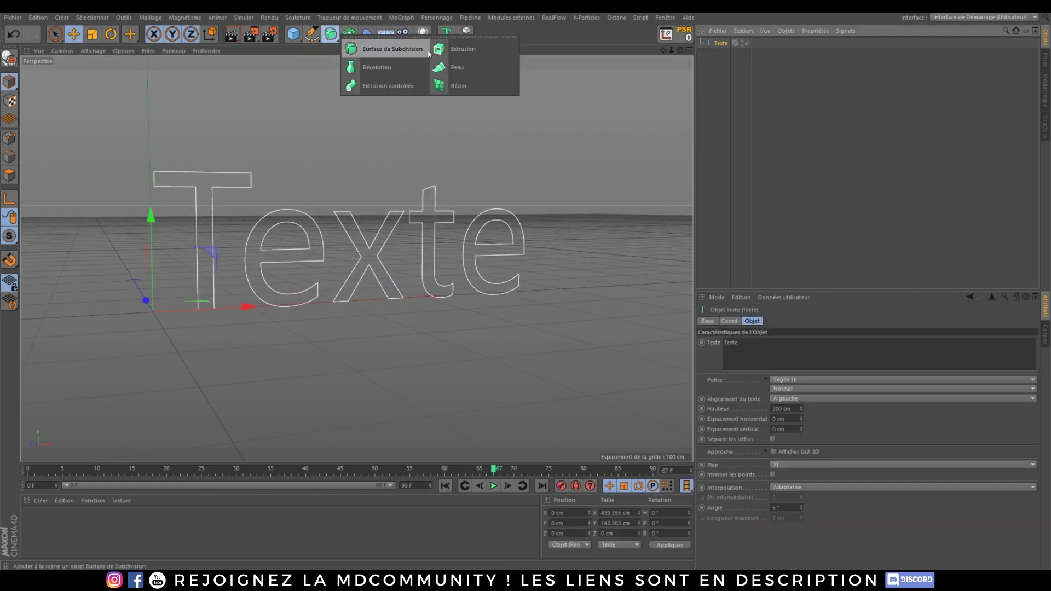
{"action": "left_click", "coordinate": [362, 47]}
{"action": "left_click_drag", "start_coordinate": [724, 55], "coordinate": [726, 44]}
{"action": "left_click", "coordinate": [629, 150]}
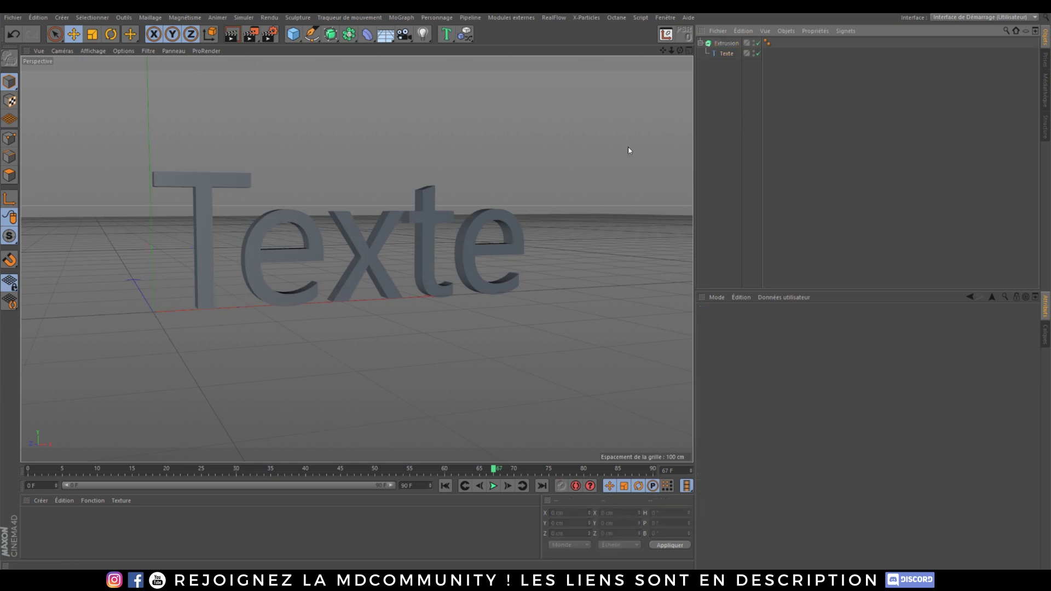
{"action": "left_click_drag", "start_coordinate": [378, 269], "coordinate": [349, 293], "text": "alt"}
Try applying a Randomisation effector to the extruded text and inspect the letters.
{"action": "left_click", "coordinate": [731, 44]}
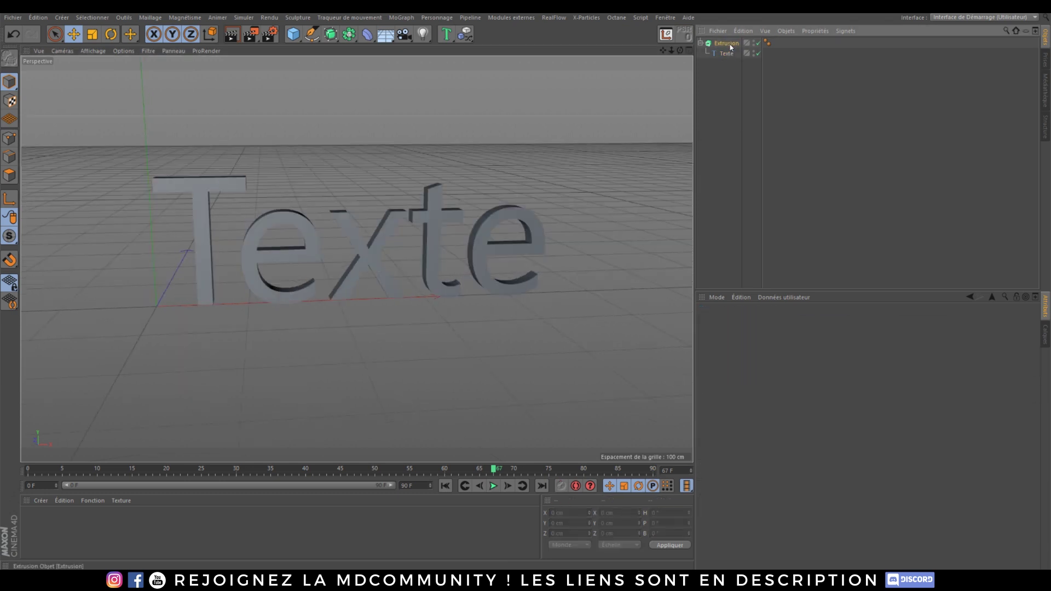
{"action": "left_click", "coordinate": [467, 38]}
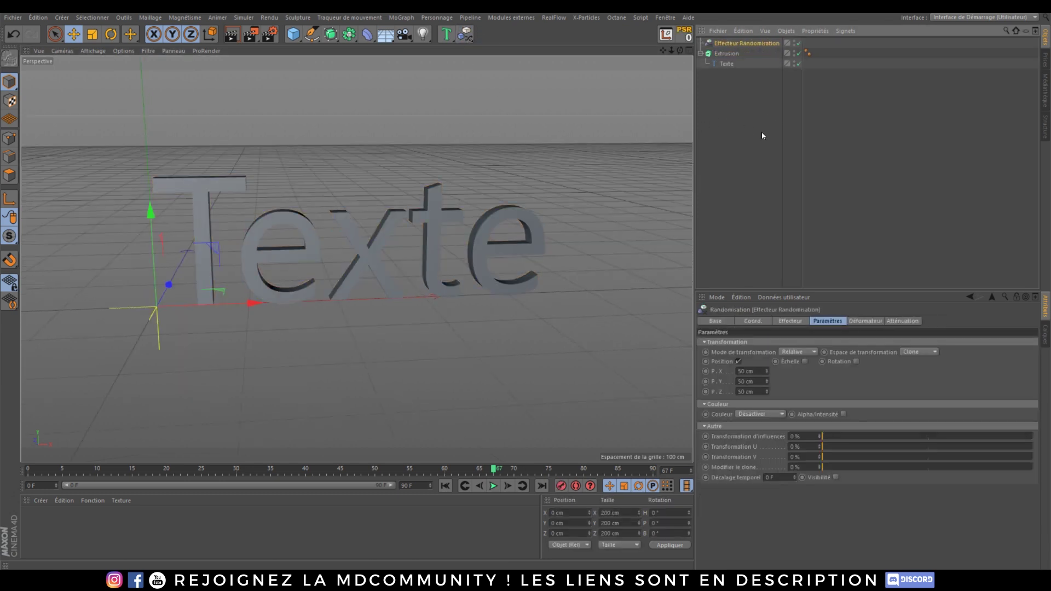
{"action": "left_click_drag", "start_coordinate": [352, 254], "coordinate": [422, 264], "text": "alt"}
Clear the scene again and add a fresh MoTexte object, viewing its letters from the front.
{"action": "key", "text": "ctrl+a"}
{"action": "key", "text": "Delete"}
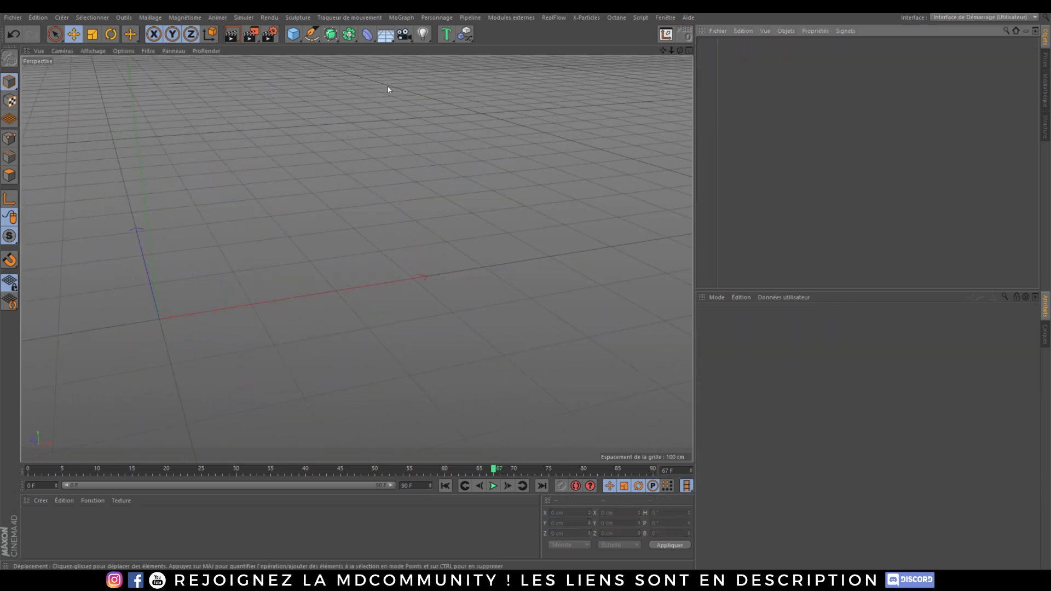
{"action": "left_click", "coordinate": [318, 38]}
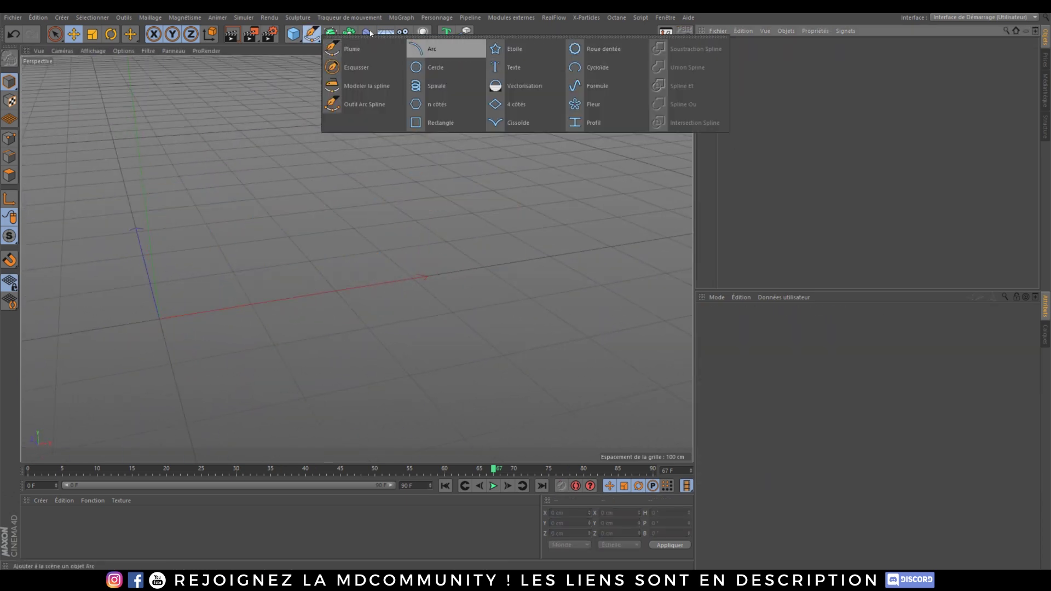
{"action": "left_click", "coordinate": [446, 33]}
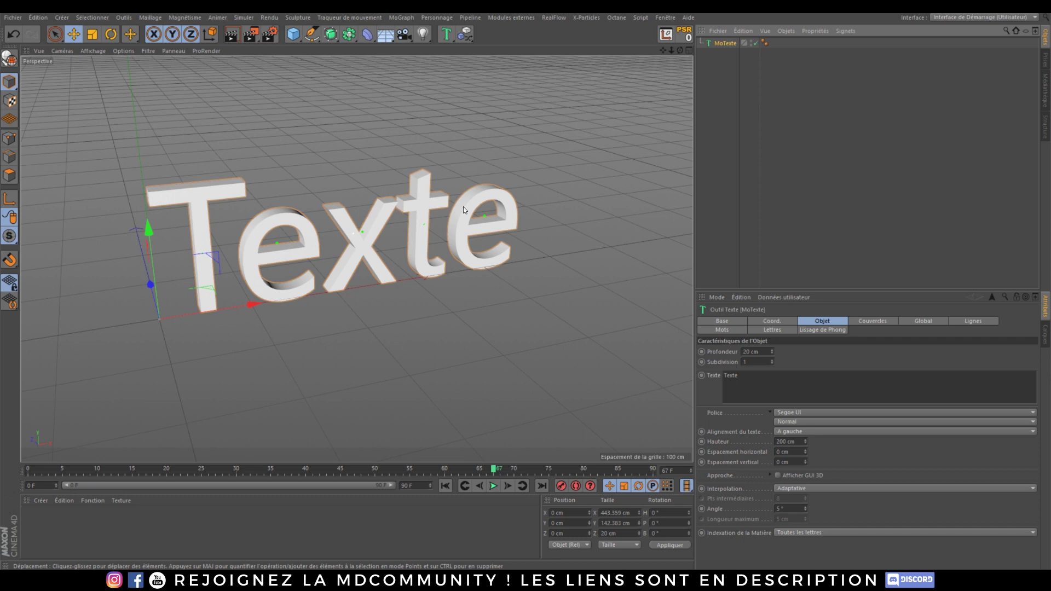
{"action": "scroll", "coordinate": [329, 242], "scroll_direction": "up", "scroll_amount": 1}
{"action": "left_click_drag", "start_coordinate": [371, 250], "coordinate": [359, 233], "text": "alt"}
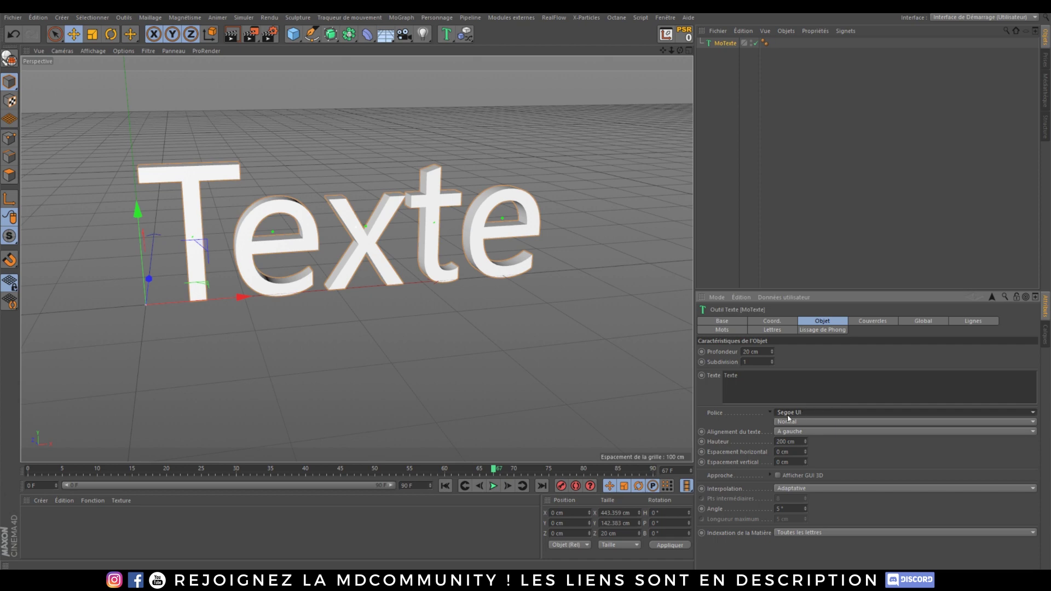
Try the Nirmala UI and True Lies fonts on the MoTexte object.
{"action": "left_click", "coordinate": [841, 414]}
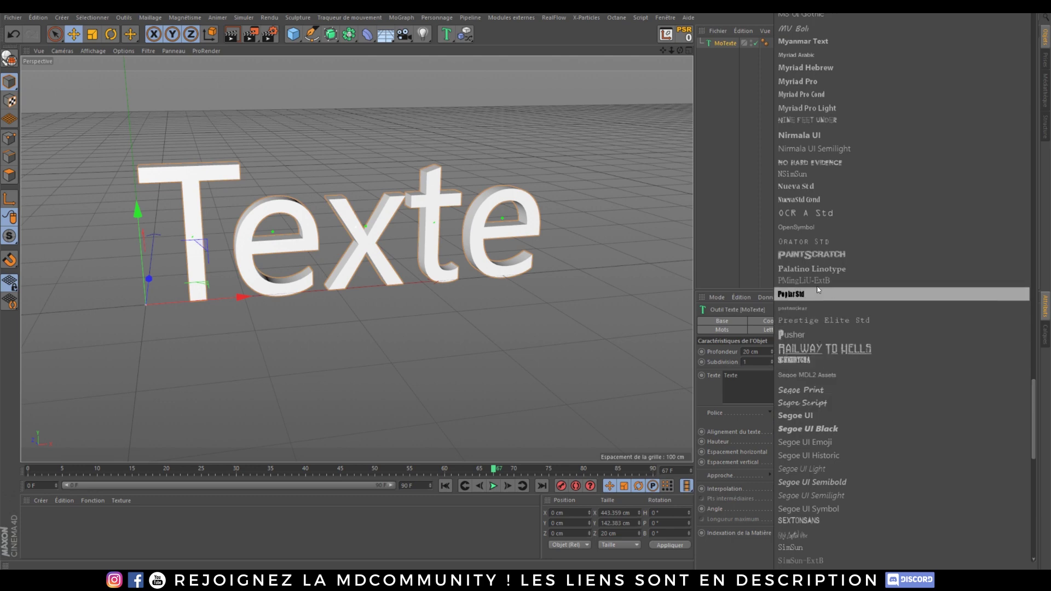
{"action": "left_click", "coordinate": [804, 135]}
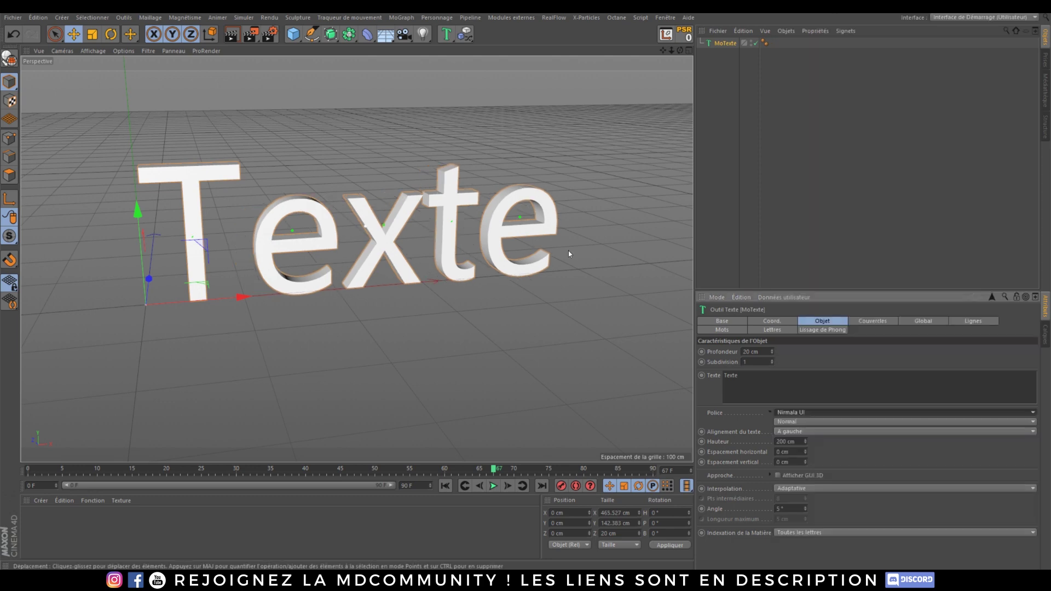
{"action": "left_click", "coordinate": [799, 415]}
{"action": "scroll", "coordinate": [816, 419], "scroll_direction": "down", "scroll_amount": 15}
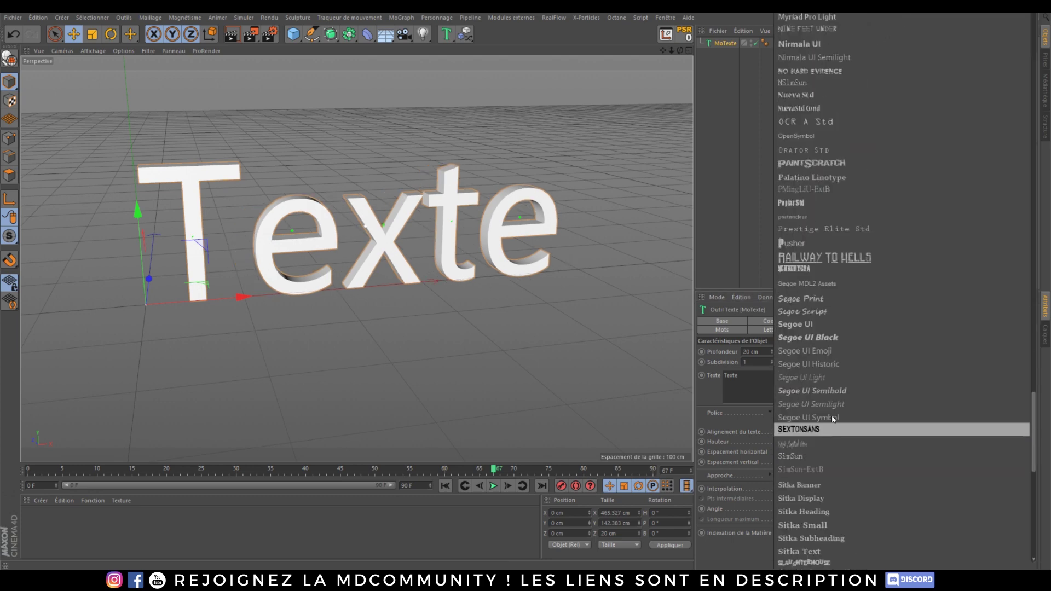
{"action": "left_click", "coordinate": [807, 403]}
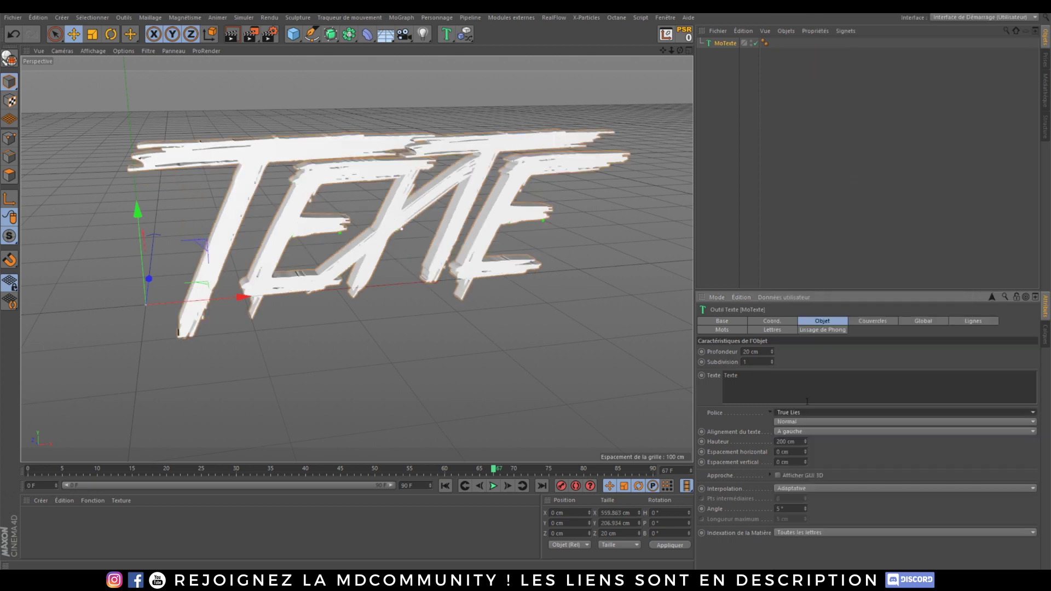
Set the MoTexte font to The Next Font and frame the letters closely.
{"action": "scroll", "coordinate": [857, 418], "scroll_direction": "down", "scroll_amount": 3}
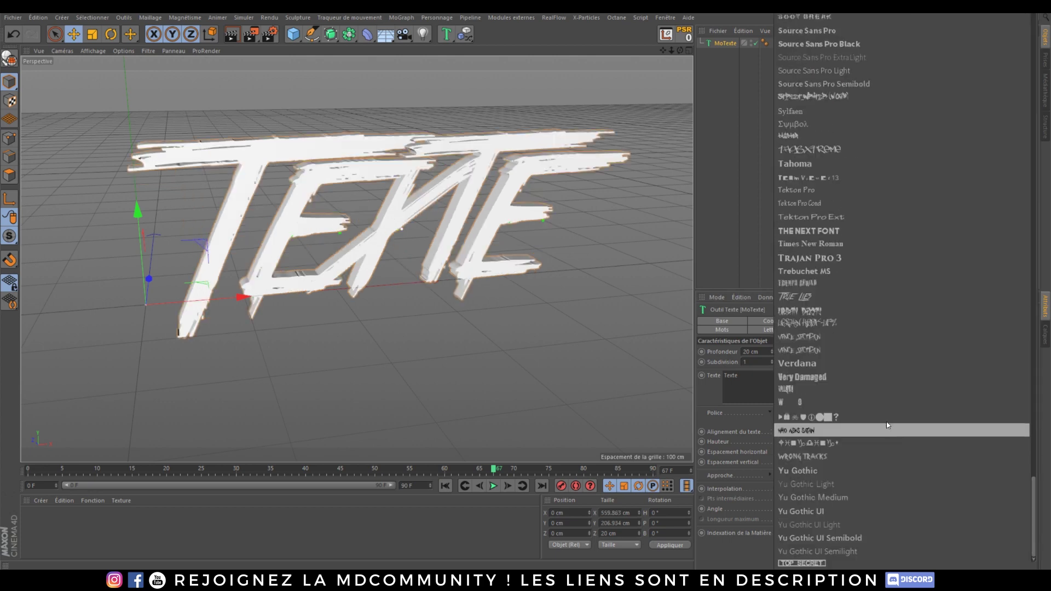
{"action": "left_click", "coordinate": [822, 233]}
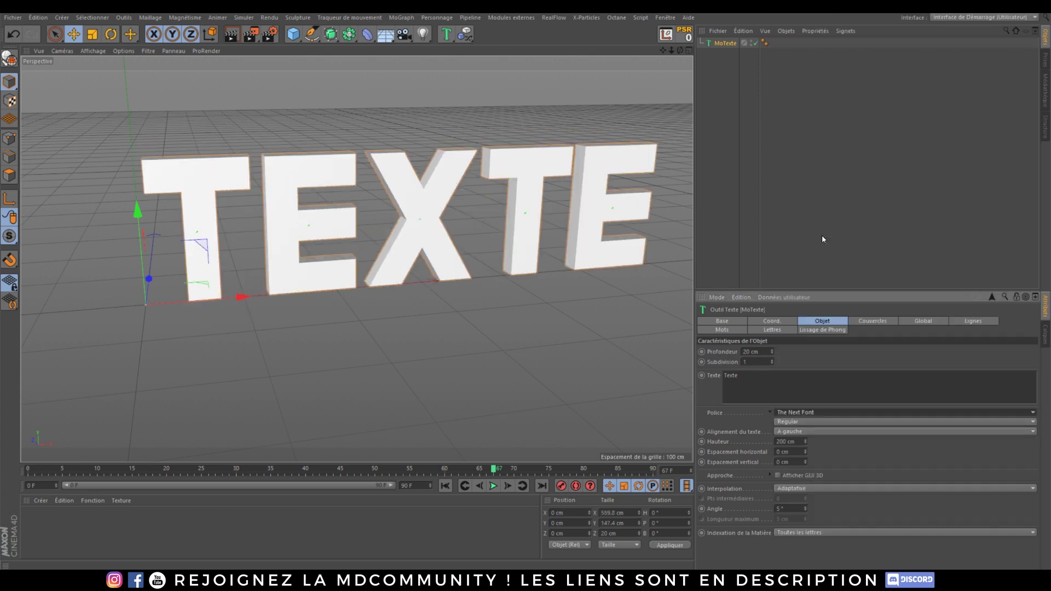
{"action": "middle_click_drag", "start_coordinate": [408, 238], "coordinate": [379, 251], "text": "alt"}
{"action": "left_click_drag", "start_coordinate": [379, 251], "coordinate": [399, 235], "text": "alt"}
{"action": "scroll", "coordinate": [359, 237], "scroll_direction": "up", "scroll_amount": 3}
{"action": "middle_click_drag", "start_coordinate": [398, 235], "coordinate": [396, 251], "text": "alt"}
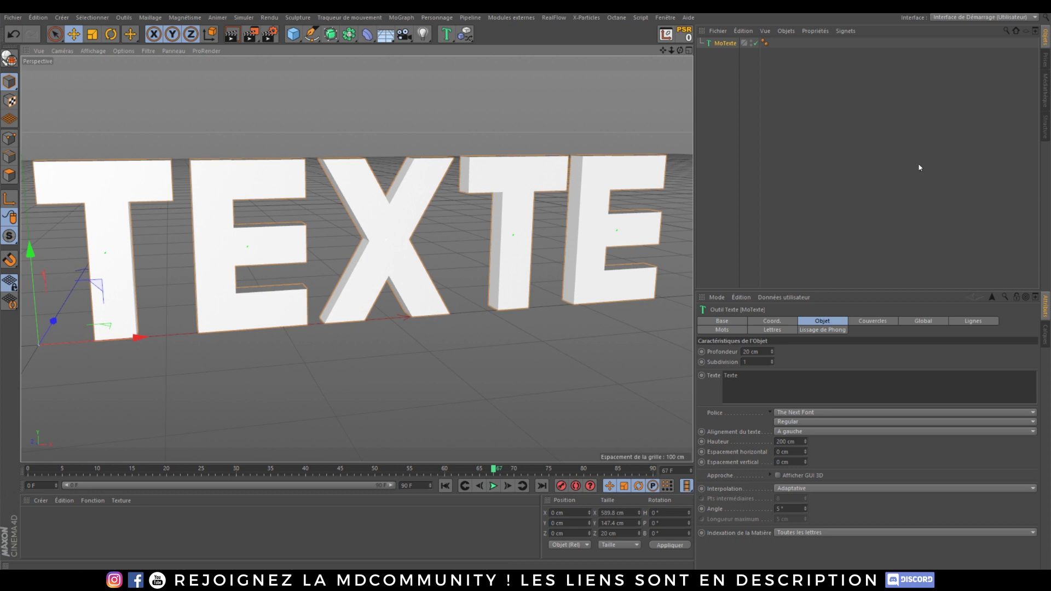
Set both the start and end caps of the MoTexte to Couvercle et biseau.
{"action": "left_click", "coordinate": [864, 324]}
{"action": "left_click", "coordinate": [828, 353]}
{"action": "left_click", "coordinate": [845, 374]}
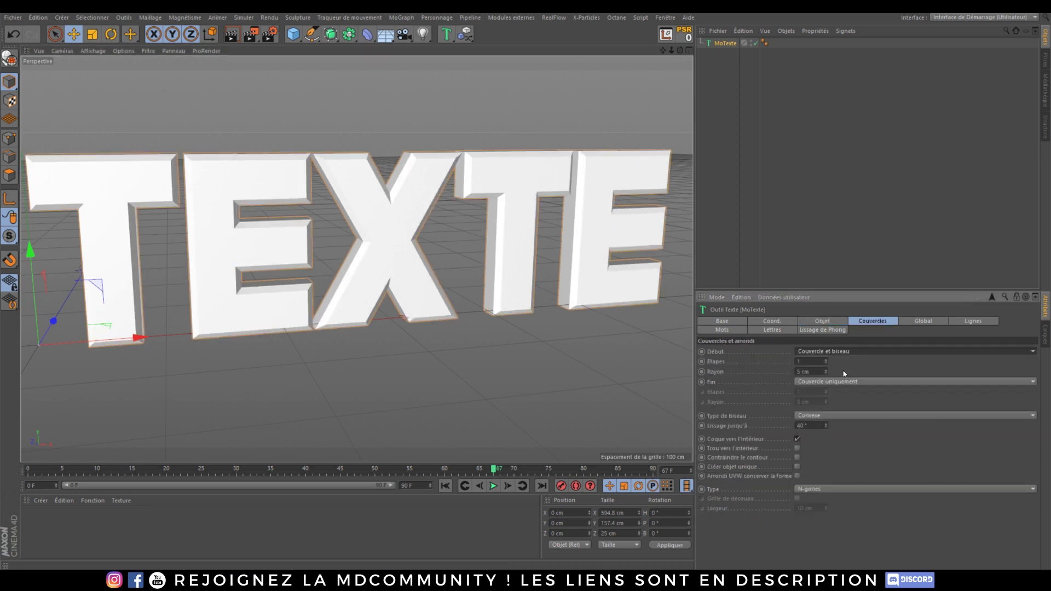
{"action": "scroll", "coordinate": [844, 381], "scroll_direction": "down", "scroll_amount": 2}
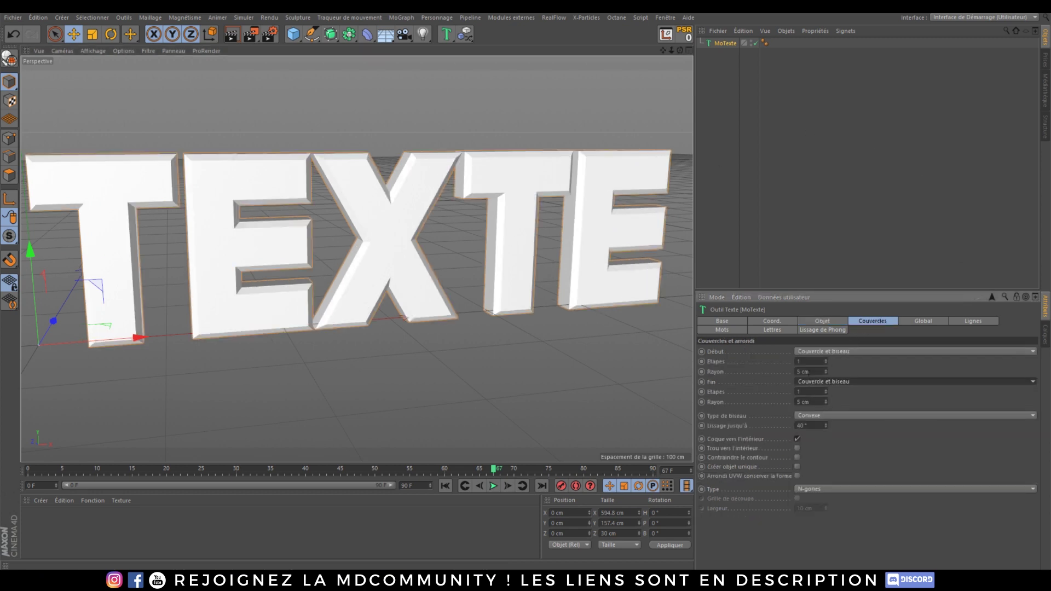
Set the start and end bevel radii of the MoTexte to 2 cm and inspect the letters' edges.
{"action": "left_click_drag", "start_coordinate": [817, 373], "coordinate": [867, 407]}
{"action": "type", "text": "2"}
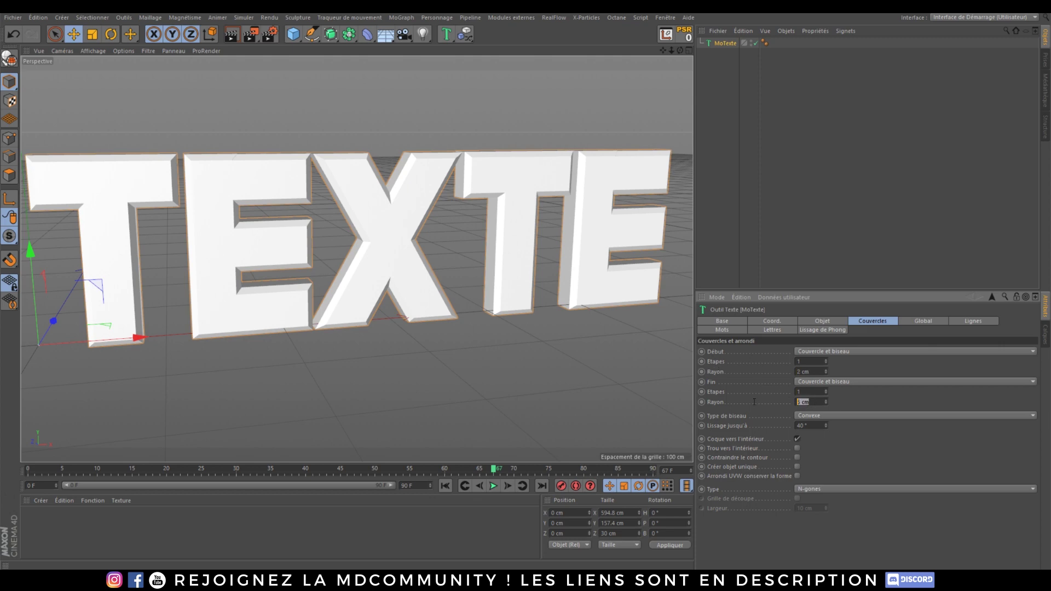
{"action": "type", "text": "2"}
{"action": "key", "text": "Return"}
{"action": "scroll", "coordinate": [271, 150], "scroll_direction": "up", "scroll_amount": 6}
{"action": "left_click_drag", "start_coordinate": [296, 103], "coordinate": [390, 187], "text": "alt"}
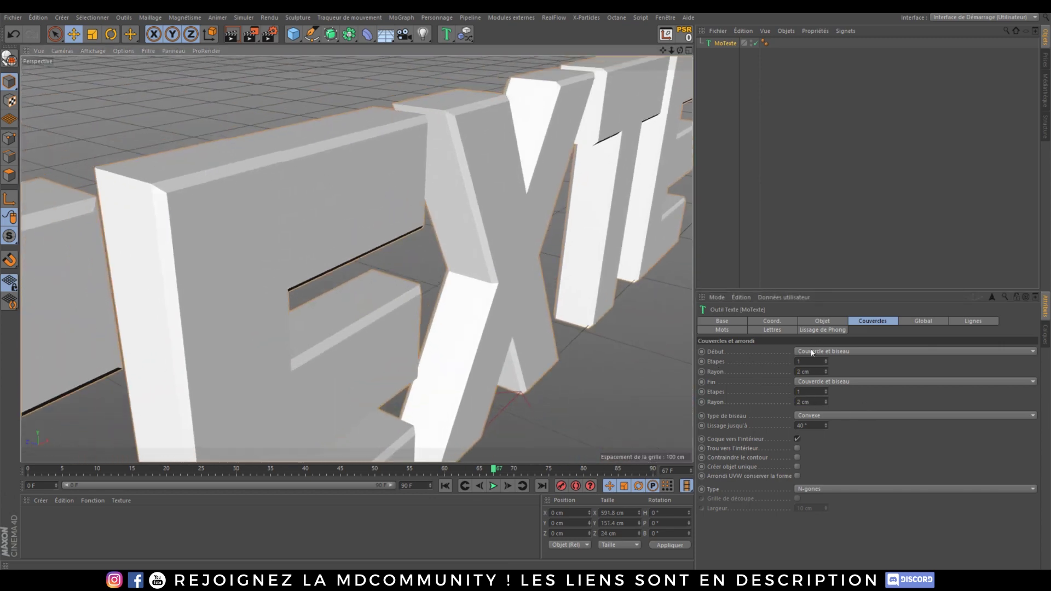
{"action": "scroll", "coordinate": [305, 153], "scroll_direction": "down", "scroll_amount": 6}
{"action": "left_click_drag", "start_coordinate": [387, 303], "coordinate": [453, 213], "text": "alt"}
{"action": "middle_click_drag", "start_coordinate": [486, 207], "coordinate": [451, 261], "text": "alt"}
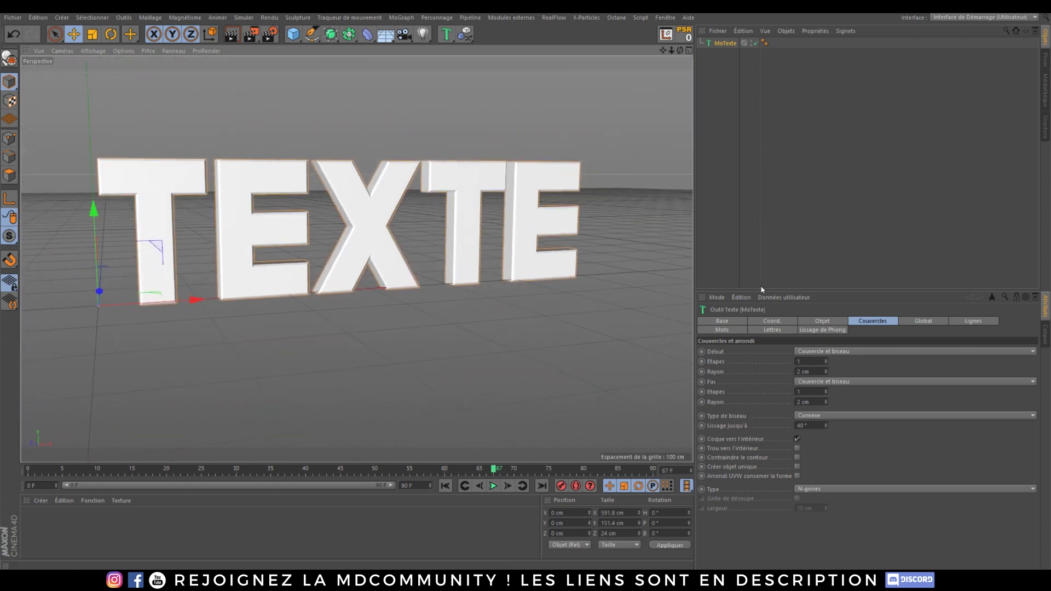
Add a Randomisation effector to the MoTexte object.
{"action": "left_click", "coordinate": [822, 322]}
{"action": "left_click", "coordinate": [724, 43]}
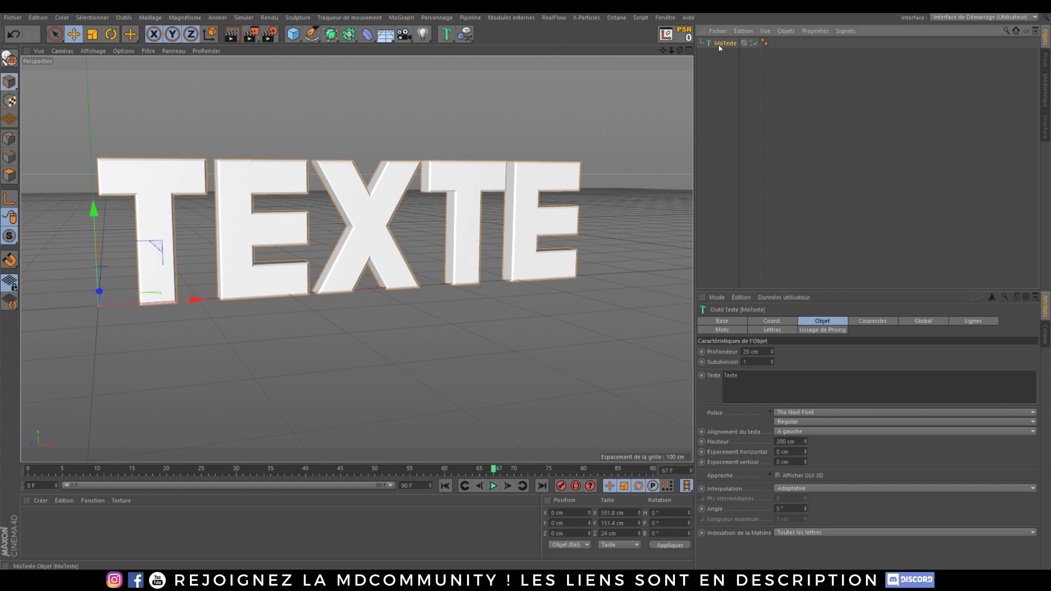
{"action": "left_click", "coordinate": [464, 35]}
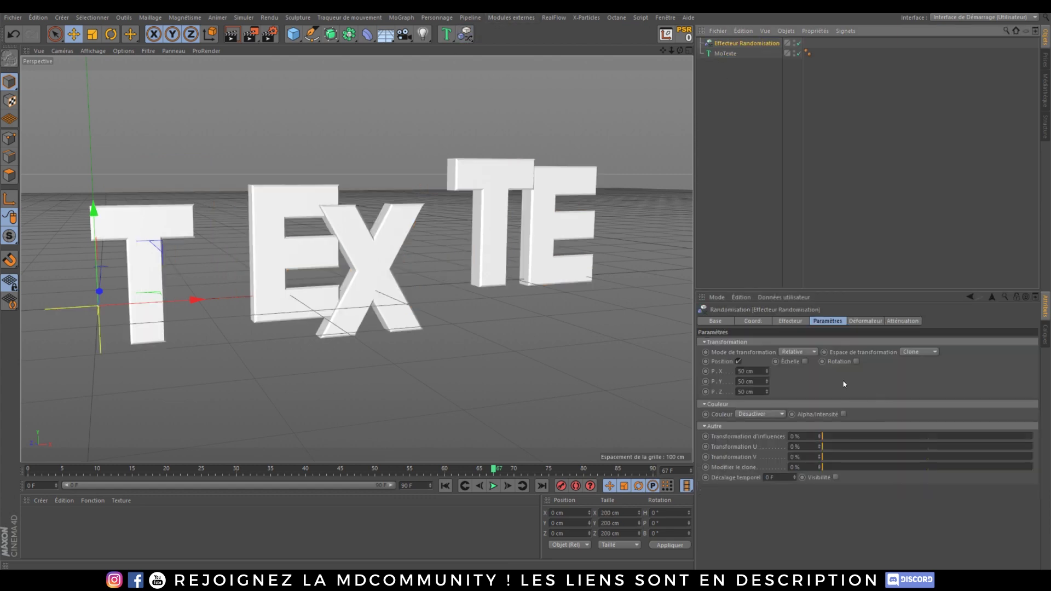
Switch the effector from position to scale with 1 on X, Y and Z, and enable uniform and absolute scale.
{"action": "left_click", "coordinate": [805, 362]}
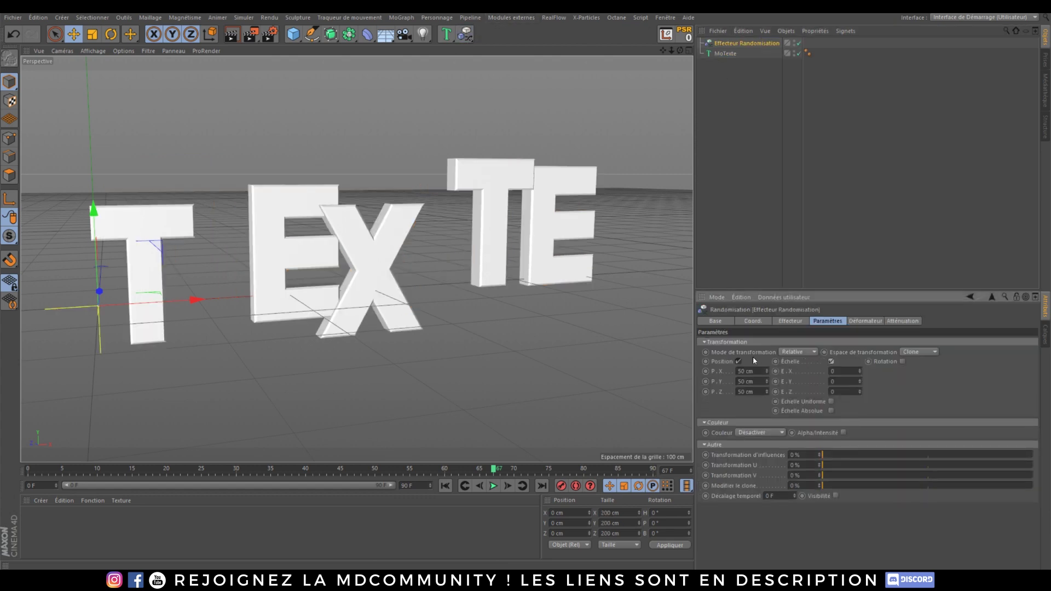
{"action": "left_click", "coordinate": [739, 362]}
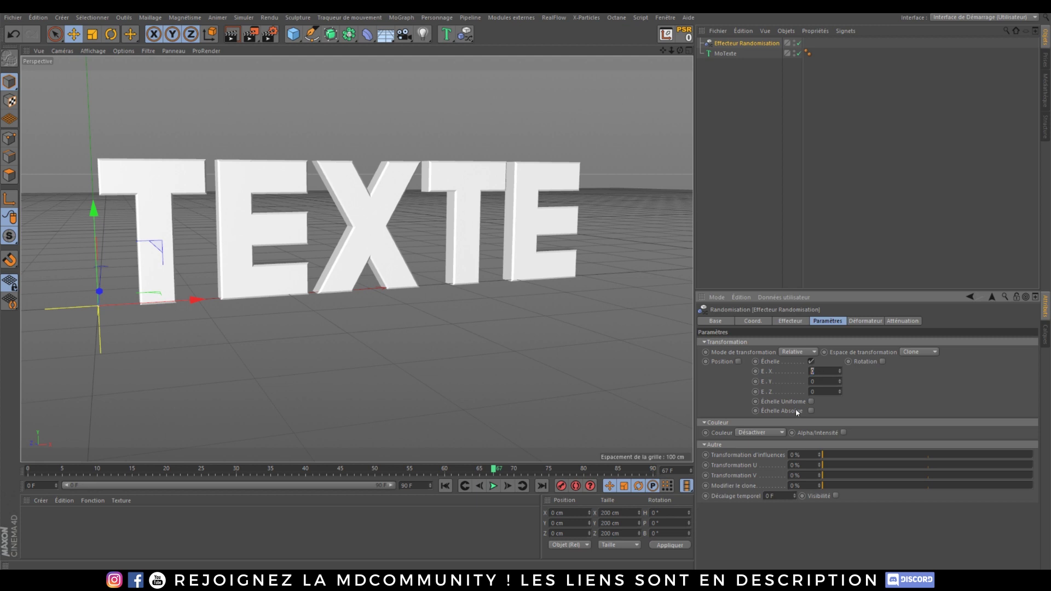
{"action": "type", "text": "1"}
{"action": "key", "text": "Tab"}
{"action": "type", "text": "1"}
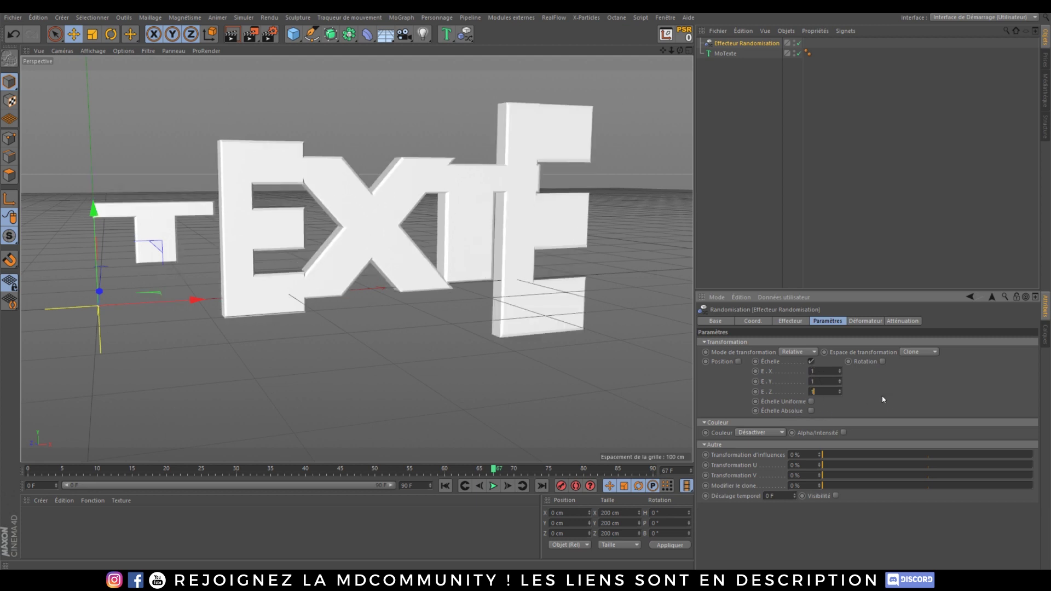
{"action": "key", "text": "Return"}
{"action": "left_click", "coordinate": [812, 402]}
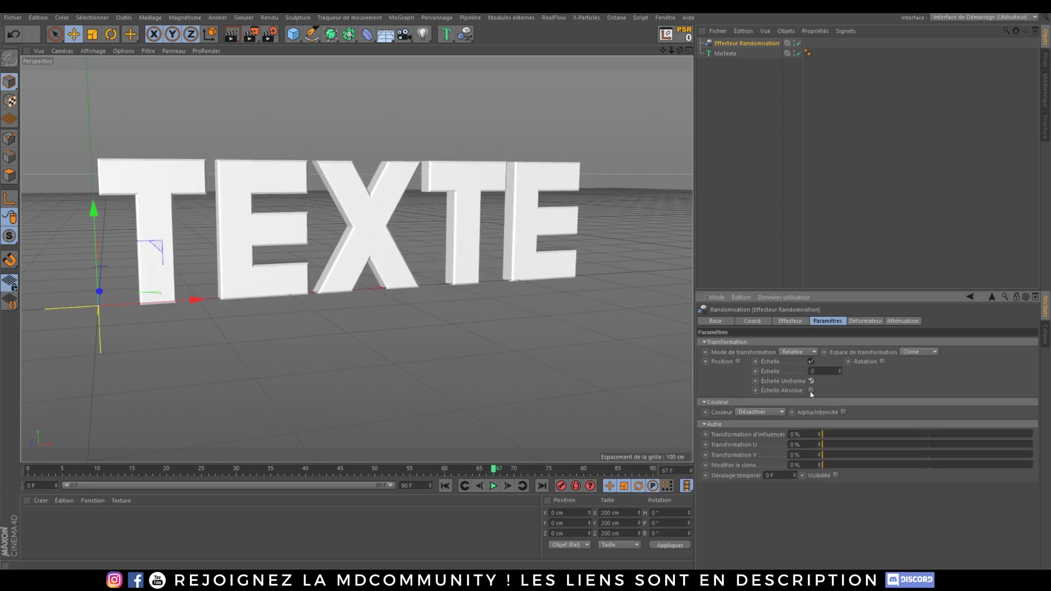
Set the Randomisation effector's falloff shape to Sphère.
{"action": "left_click", "coordinate": [909, 322]}
{"action": "left_click", "coordinate": [736, 343]}
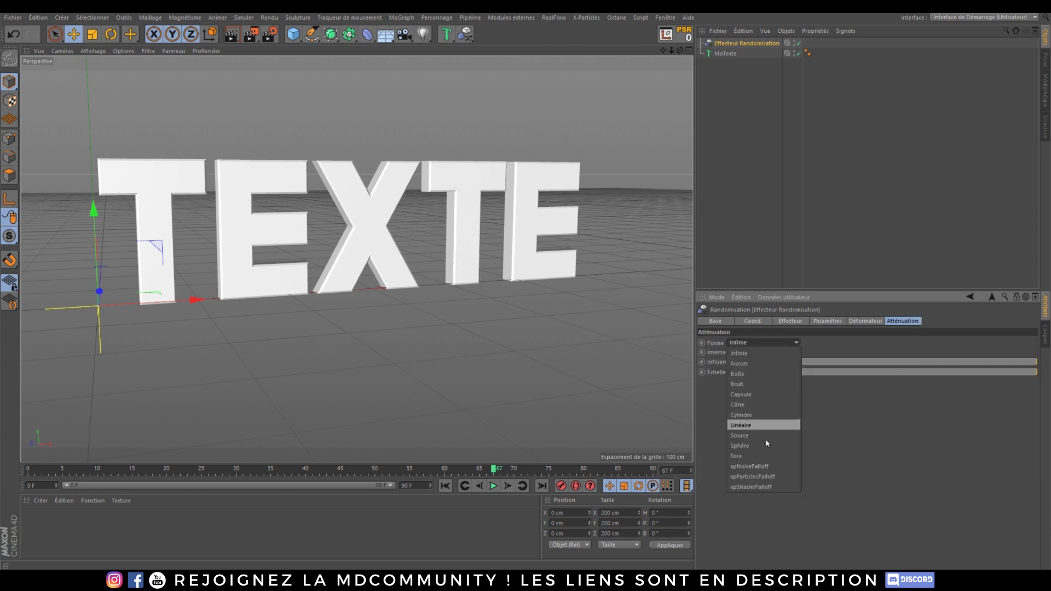
{"action": "left_click", "coordinate": [747, 436]}
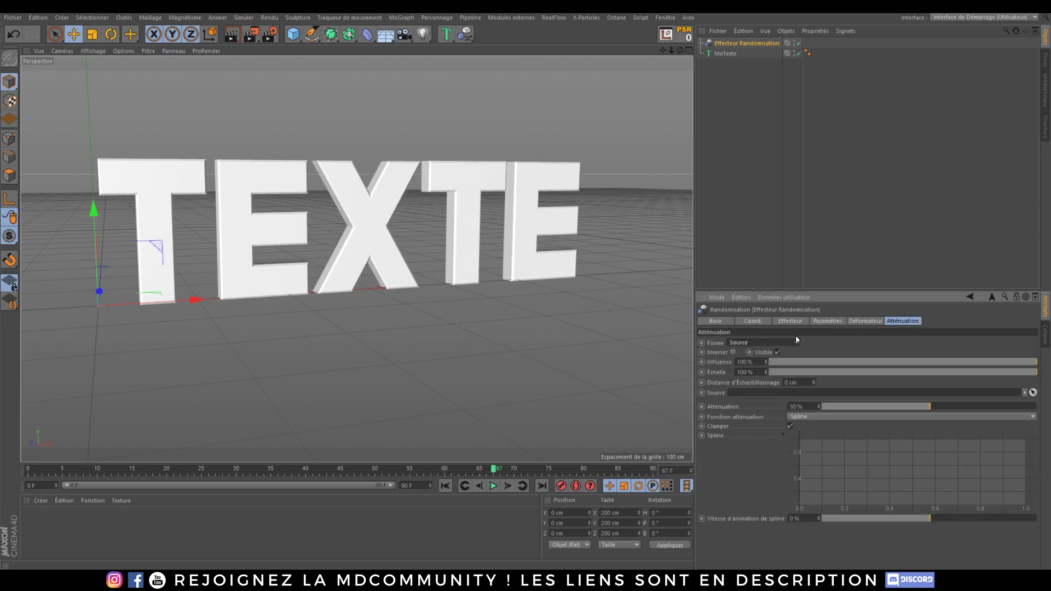
{"action": "left_click", "coordinate": [777, 342]}
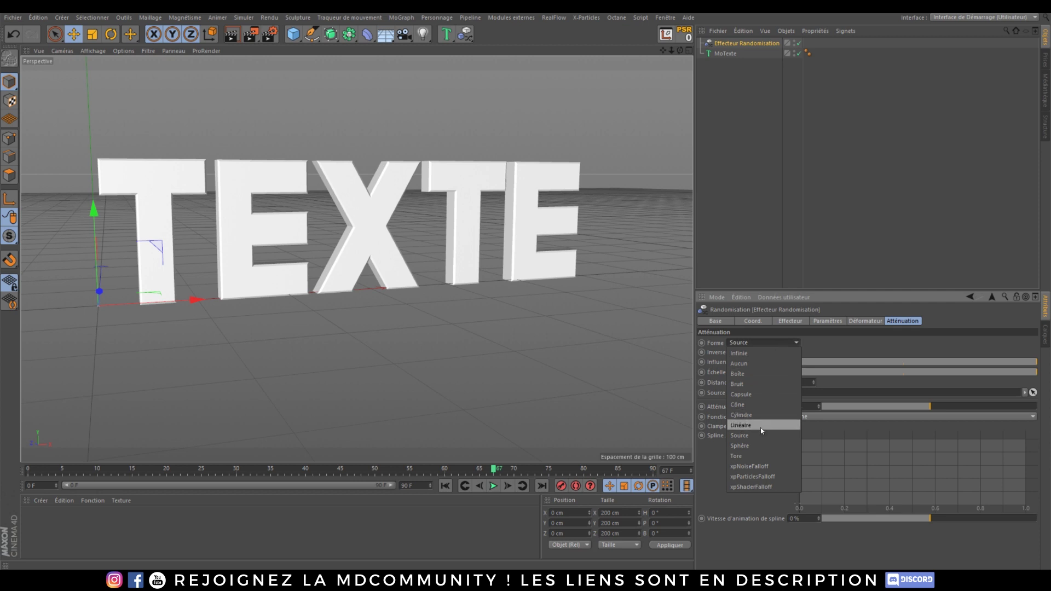
{"action": "left_click", "coordinate": [756, 444]}
Set the effector's uniform scale to 1, raise the falloff sphere to about Y 66 cm and move it across the letters.
{"action": "left_click", "coordinate": [826, 321]}
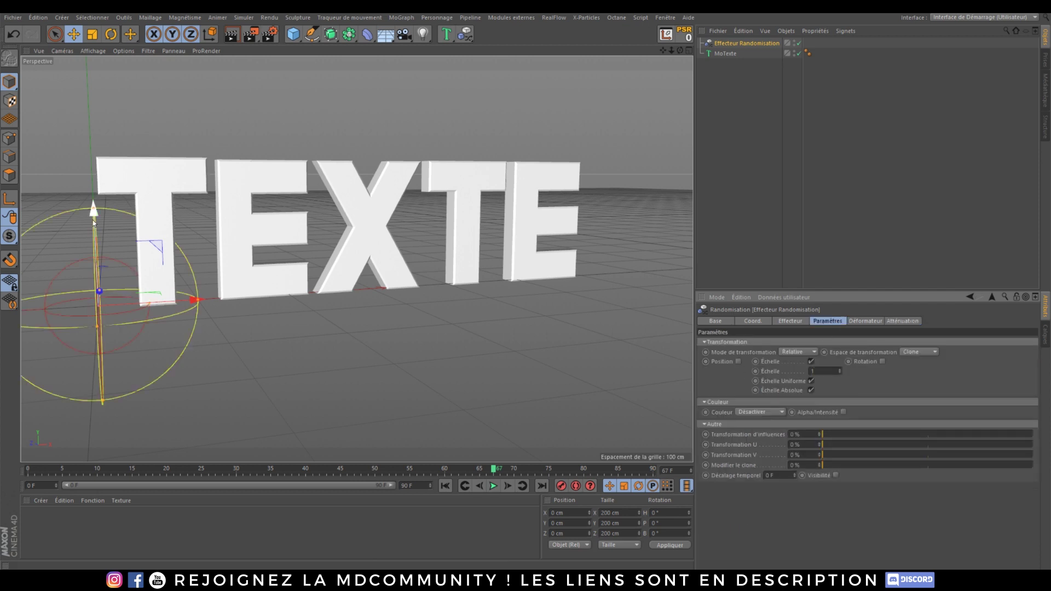
{"action": "left_click_drag", "start_coordinate": [93, 219], "coordinate": [91, 153]}
{"action": "left_click_drag", "start_coordinate": [187, 242], "coordinate": [357, 320]}
Enable position randomisation, sweep the falloff sphere across the letters and bring it back to about X -52 cm.
{"action": "left_click", "coordinate": [738, 361]}
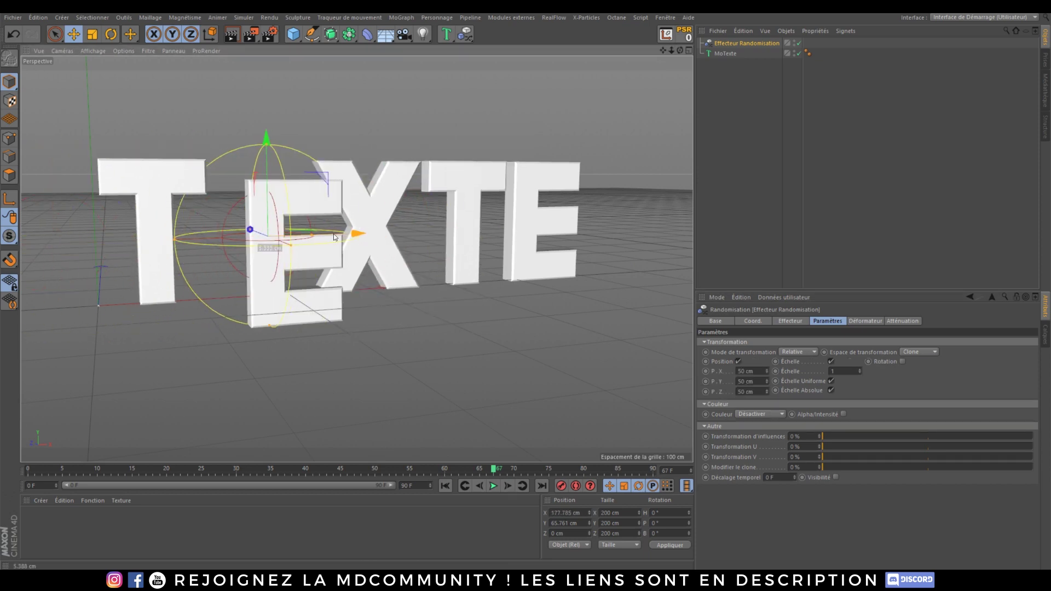
{"action": "left_click_drag", "start_coordinate": [334, 234], "coordinate": [452, 234]}
{"action": "left_click_drag", "start_coordinate": [679, 223], "coordinate": [132, 241]}
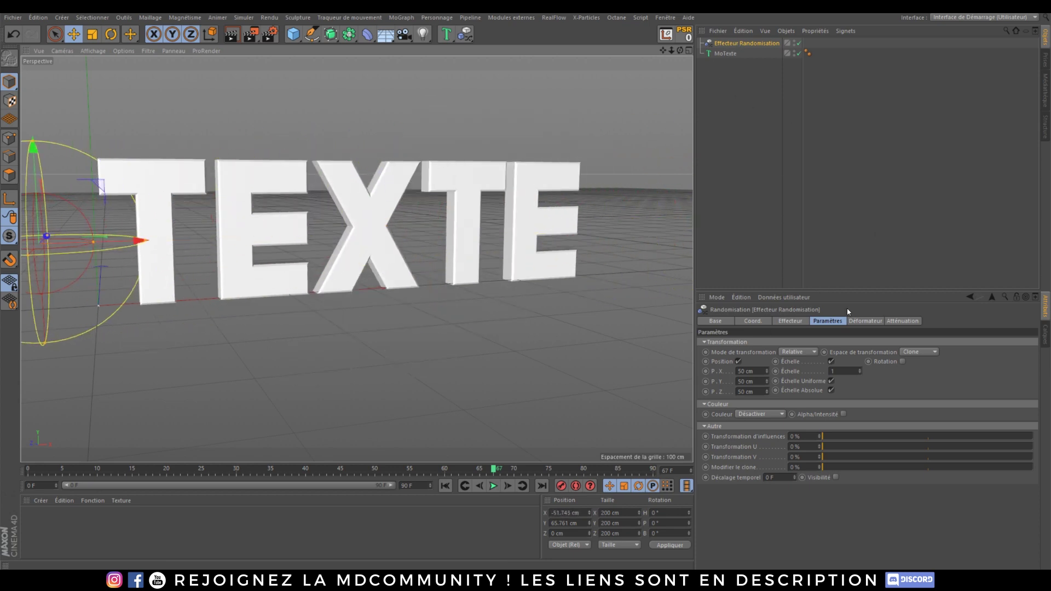
Try the Aucun falloff shape on the effector and set the shape to Infinie.
{"action": "left_click", "coordinate": [902, 321]}
{"action": "left_click", "coordinate": [761, 343]}
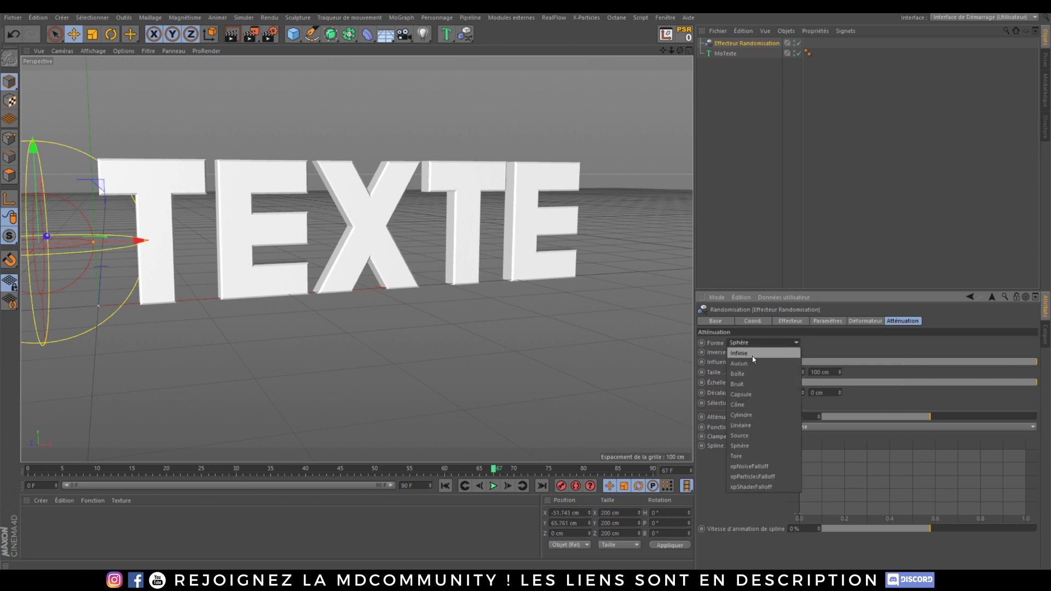
{"action": "left_click", "coordinate": [753, 363]}
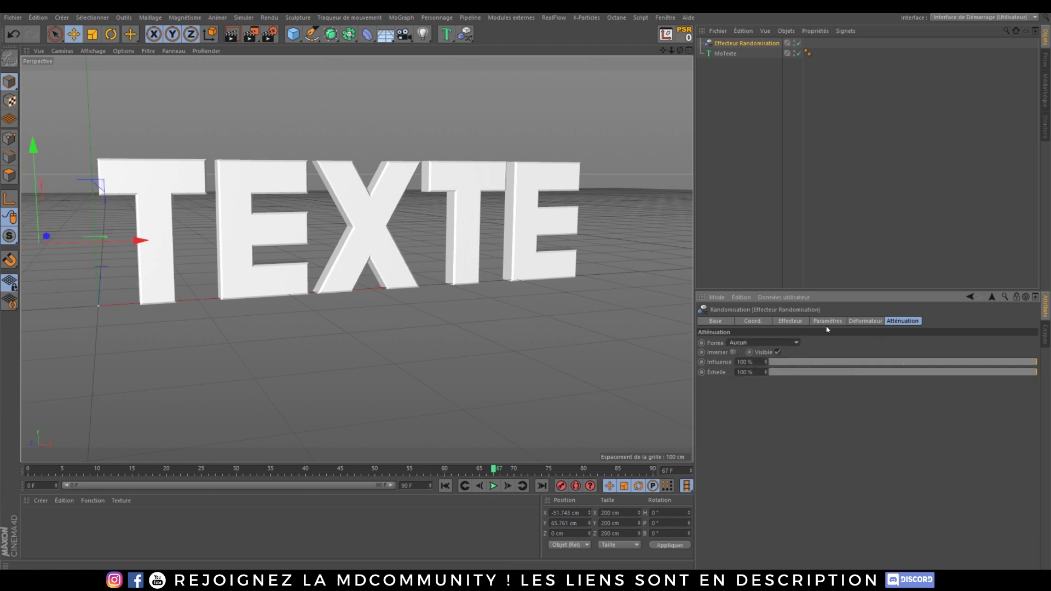
{"action": "left_click", "coordinate": [782, 343]}
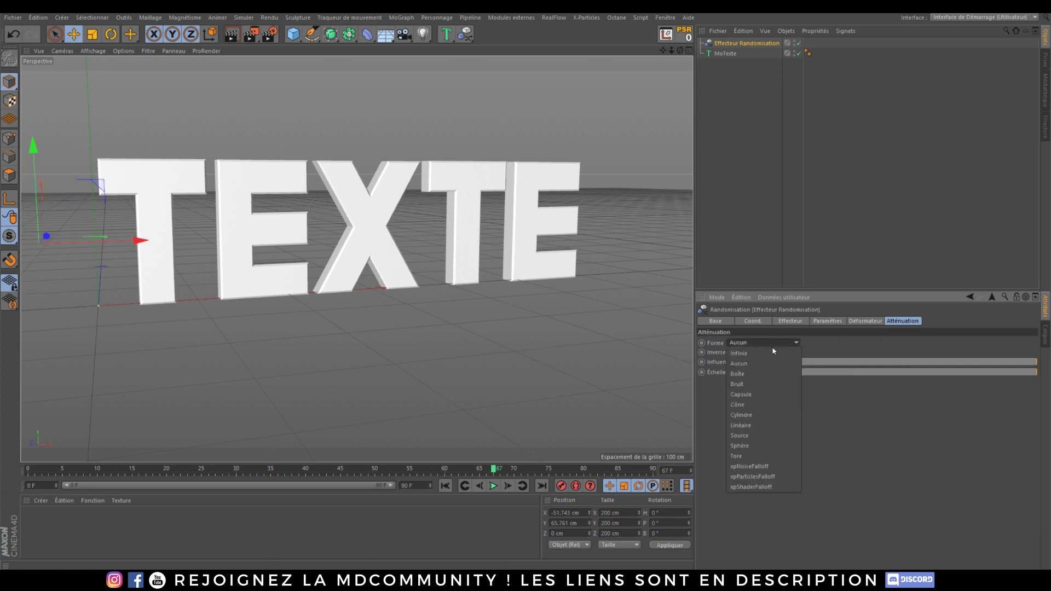
{"action": "left_click", "coordinate": [736, 353]}
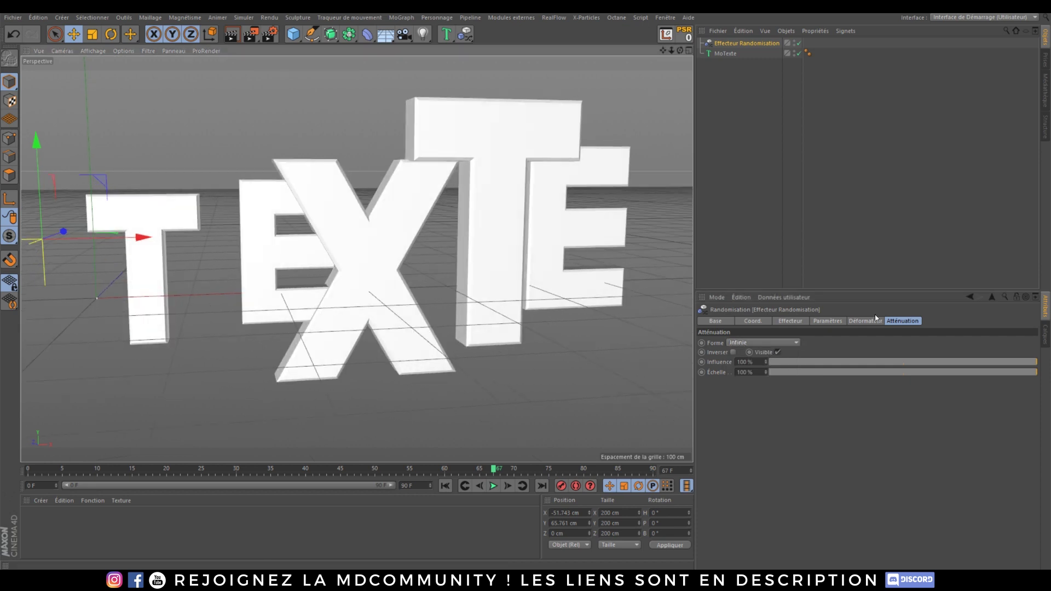
Reduce the Randomisation effector's intensity to 0 % and view the aligned letters from several angles.
{"action": "left_click", "coordinate": [819, 322]}
{"action": "left_click", "coordinate": [790, 322]}
{"action": "left_click_drag", "start_coordinate": [895, 344], "coordinate": [709, 341]}
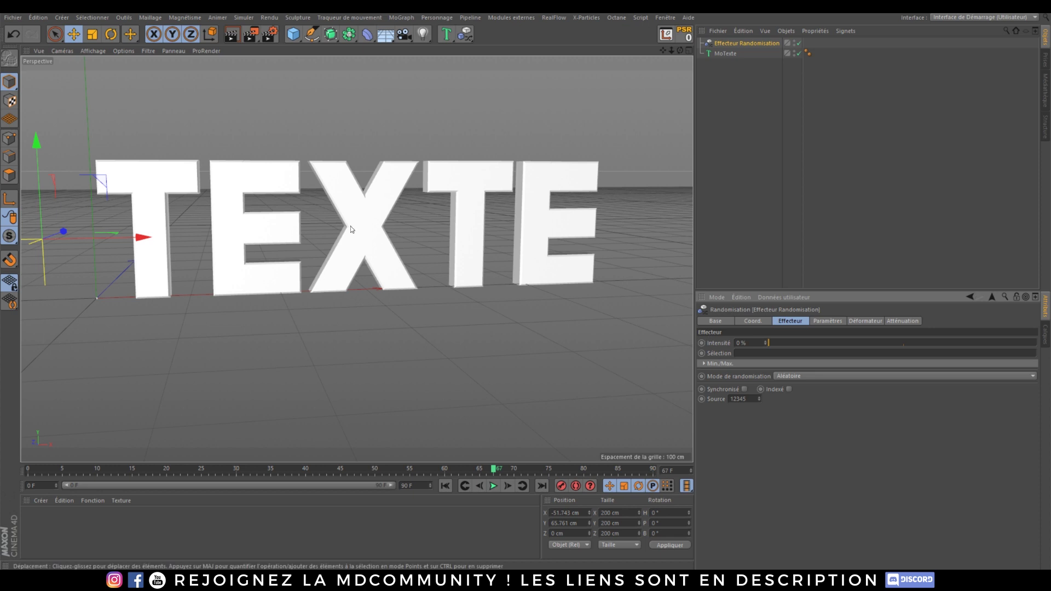
{"action": "left_click_drag", "start_coordinate": [355, 226], "coordinate": [300, 214], "text": "alt"}
{"action": "middle_click_drag", "start_coordinate": [301, 214], "coordinate": [277, 206], "text": "alt"}
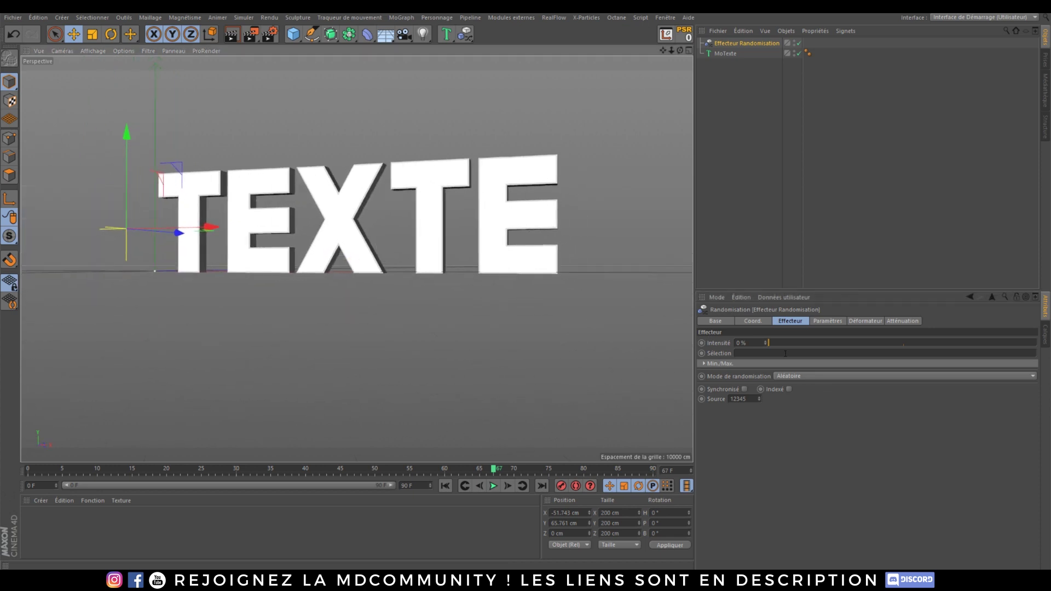
{"action": "left_click_drag", "start_coordinate": [788, 343], "coordinate": [731, 342]}
{"action": "left_click_drag", "start_coordinate": [278, 152], "coordinate": [427, 272], "text": "alt"}
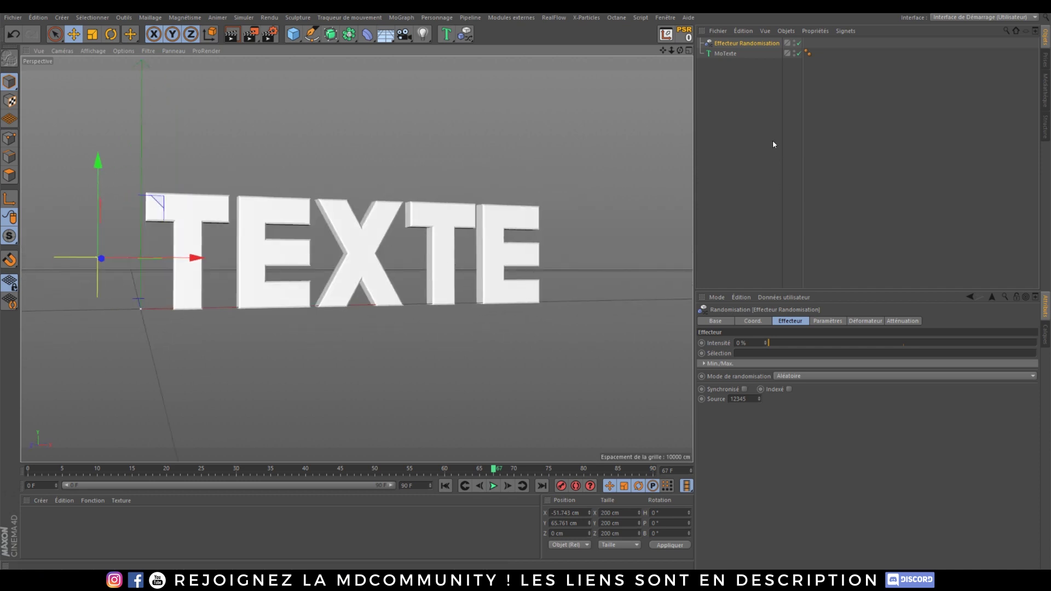
Set the MoTexte's horizontal spacing to about 63 cm.
{"action": "left_click", "coordinate": [725, 54]}
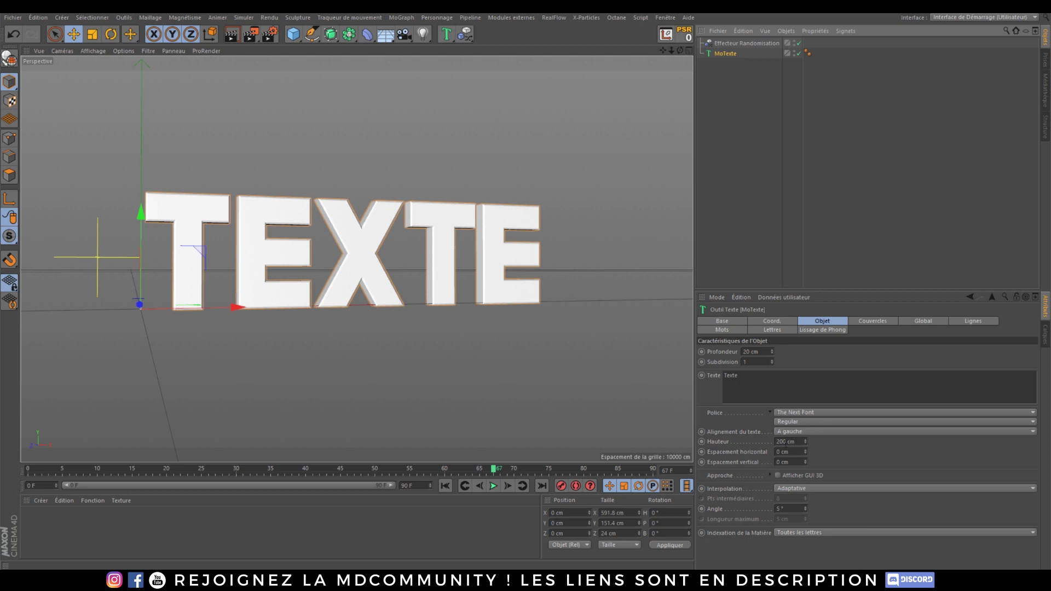
{"action": "left_click_drag", "start_coordinate": [786, 442], "coordinate": [716, 456]}
{"action": "left_click_drag", "start_coordinate": [790, 462], "coordinate": [799, 438]}
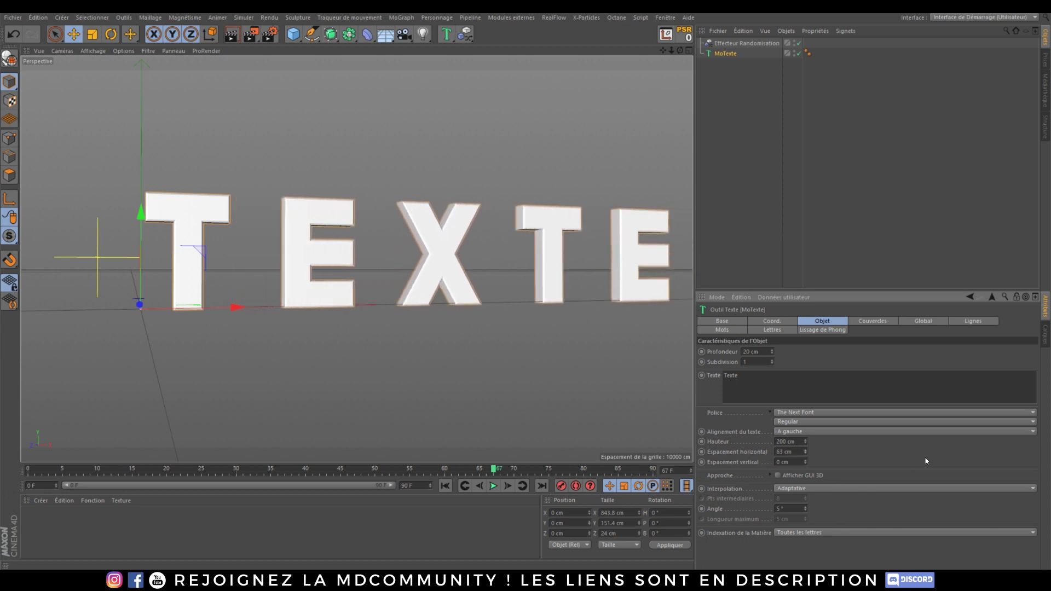
Look through the MoTexte's object, caps, global, line, word and letter settings.
{"action": "left_click", "coordinate": [867, 322]}
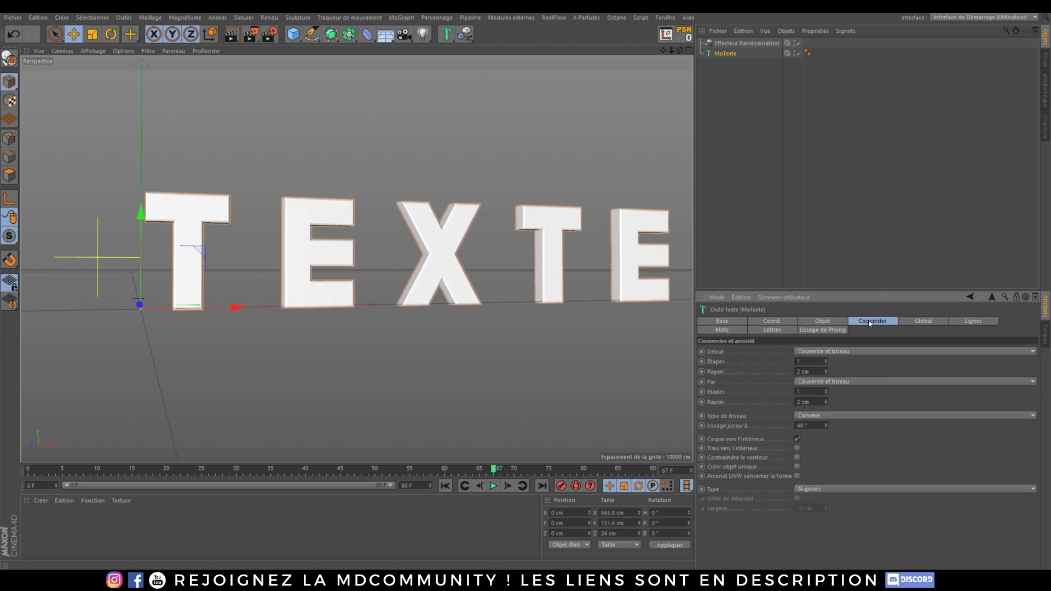
{"action": "left_click", "coordinate": [909, 324]}
{"action": "left_click", "coordinate": [973, 322]}
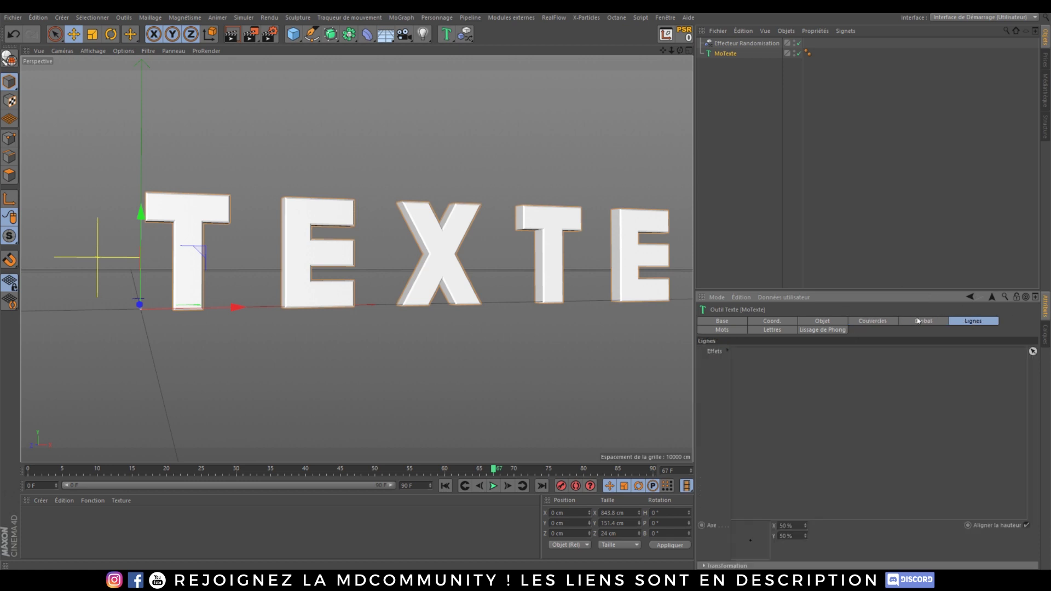
{"action": "left_click", "coordinate": [717, 330]}
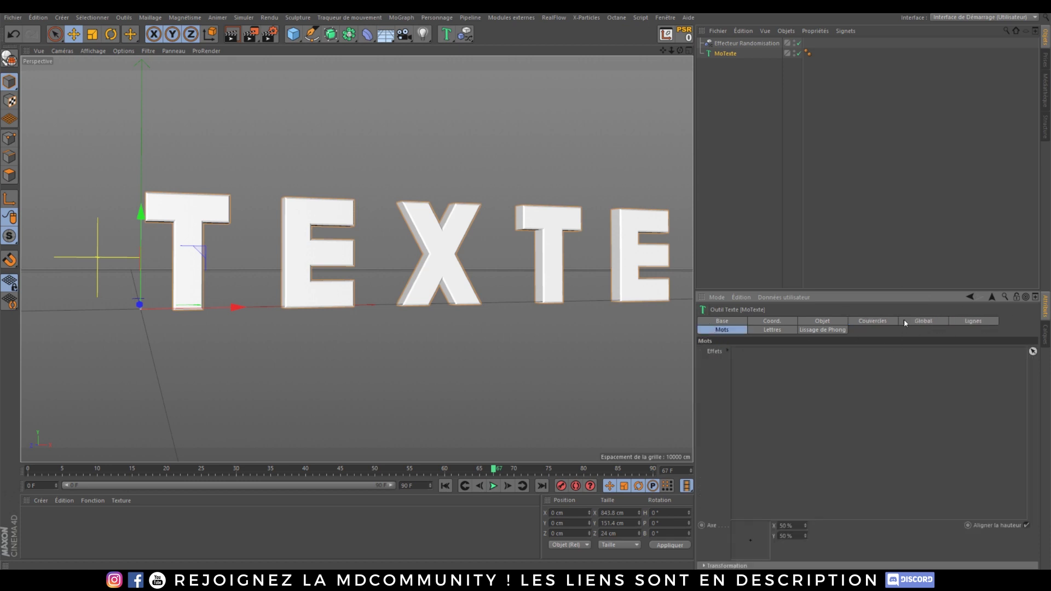
{"action": "left_click", "coordinate": [768, 331]}
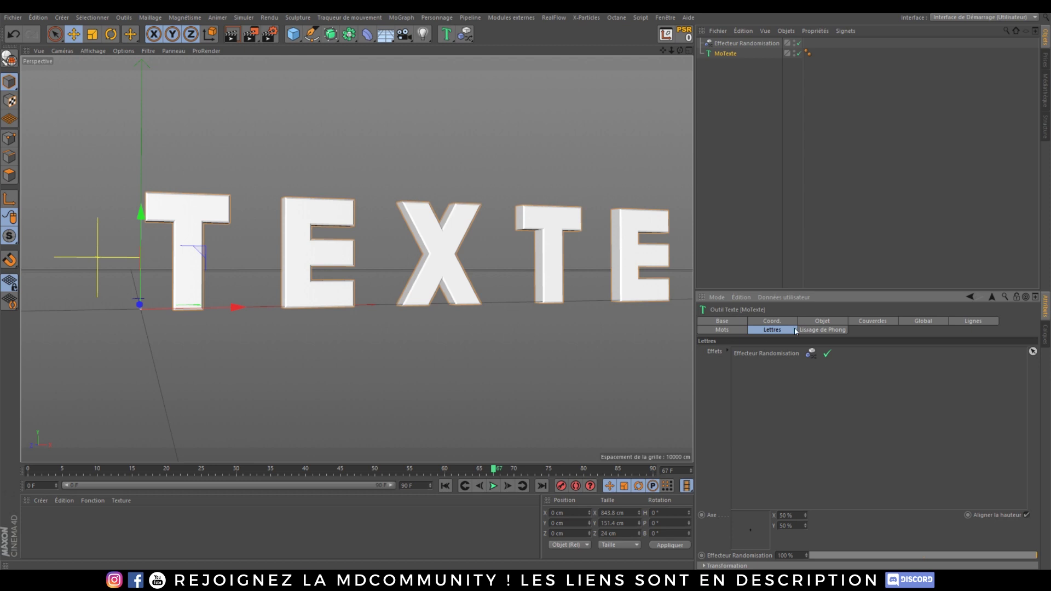
{"action": "left_click", "coordinate": [837, 322]}
{"action": "left_click", "coordinate": [870, 321]}
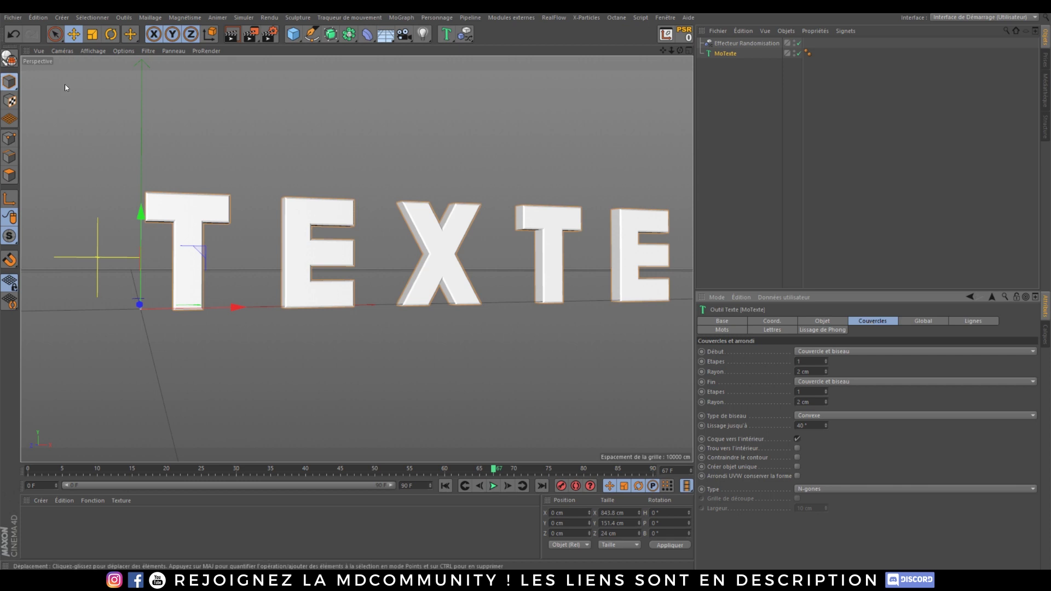
Display the viewport with Gouraud shading with lines to show the letters' polygons.
{"action": "left_click", "coordinate": [92, 52]}
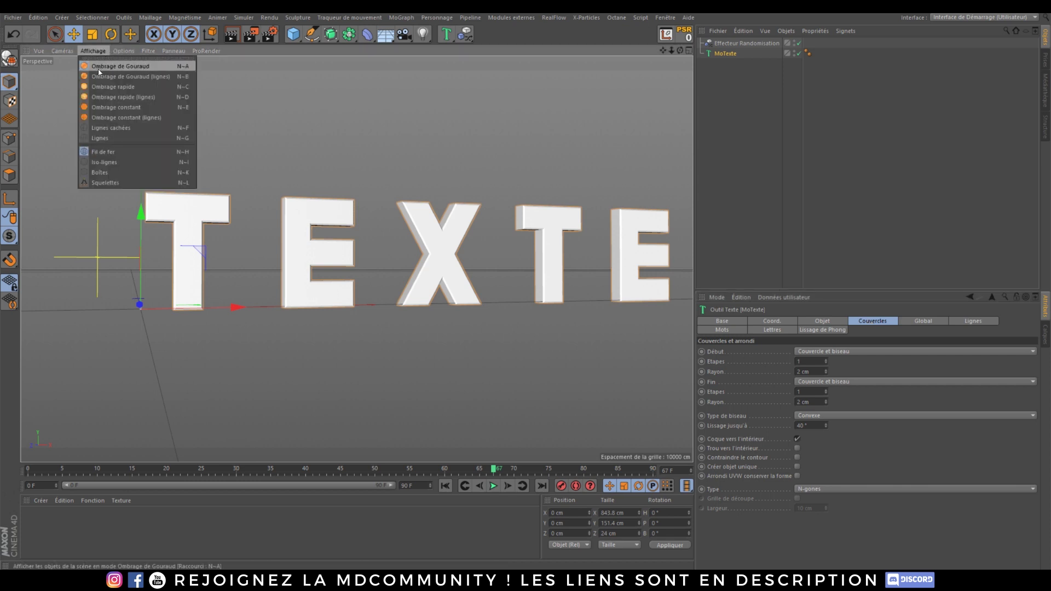
{"action": "left_click", "coordinate": [130, 77]}
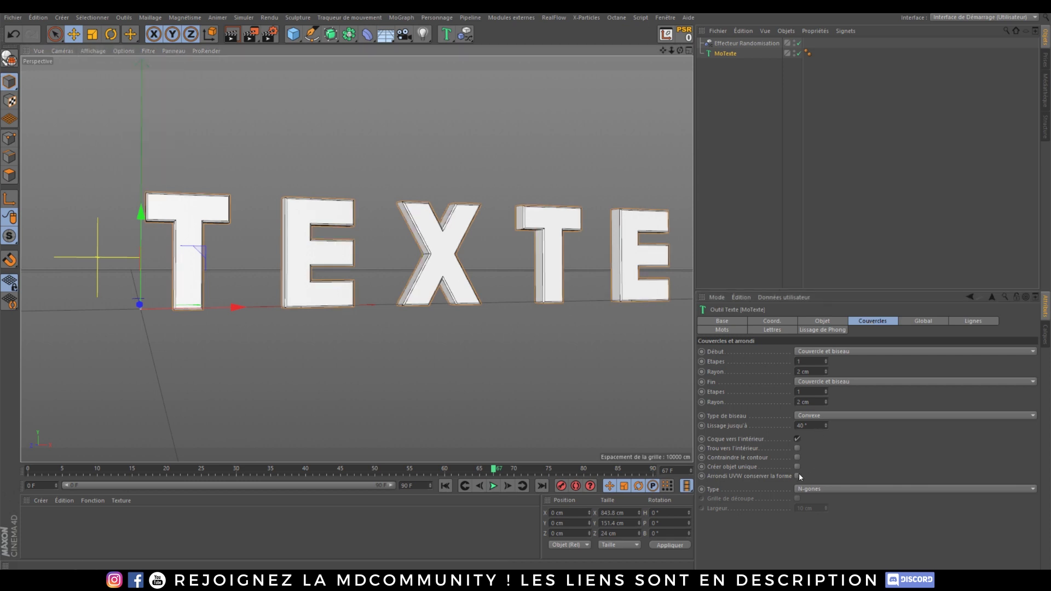
{"action": "middle_click_drag", "start_coordinate": [456, 253], "coordinate": [424, 251], "text": "alt"}
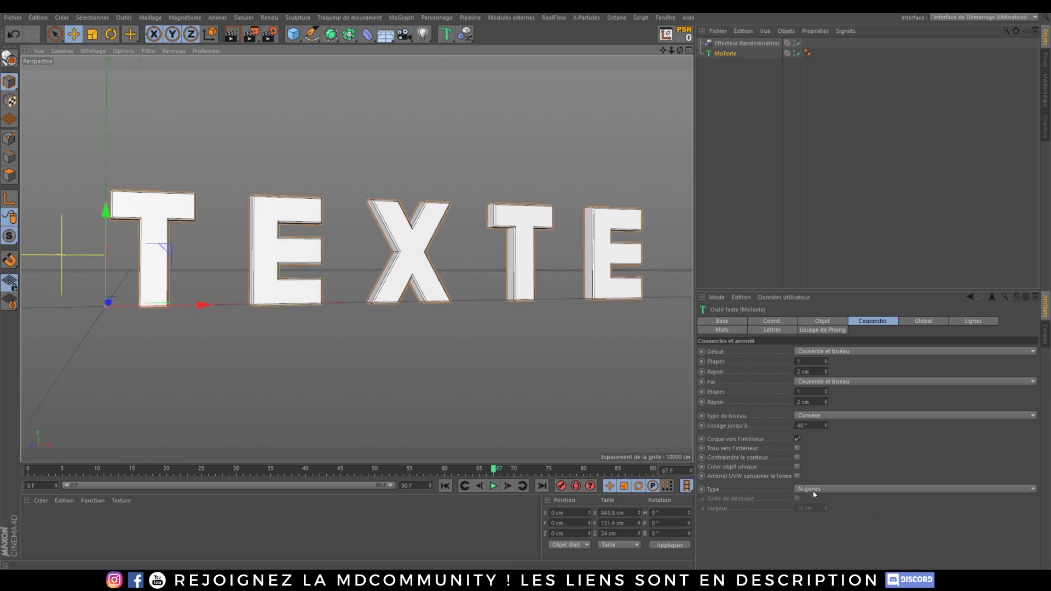
Set the MoTexte's cap type to Quadrangles with a regular subdivision grid (Grille de découpe) 5 cm wide.
{"action": "left_click", "coordinate": [814, 491]}
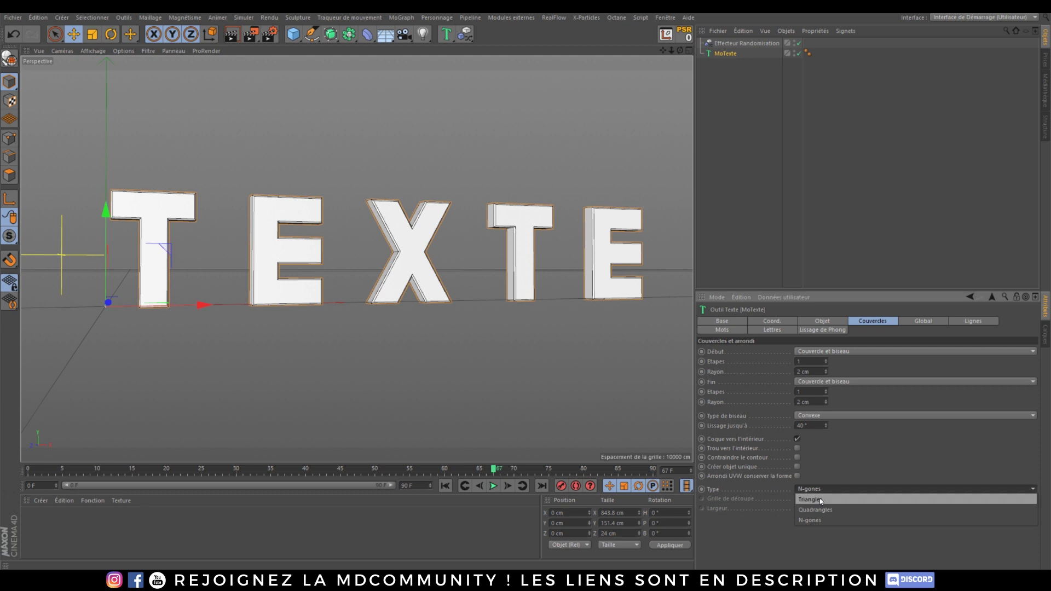
{"action": "left_click", "coordinate": [822, 511]}
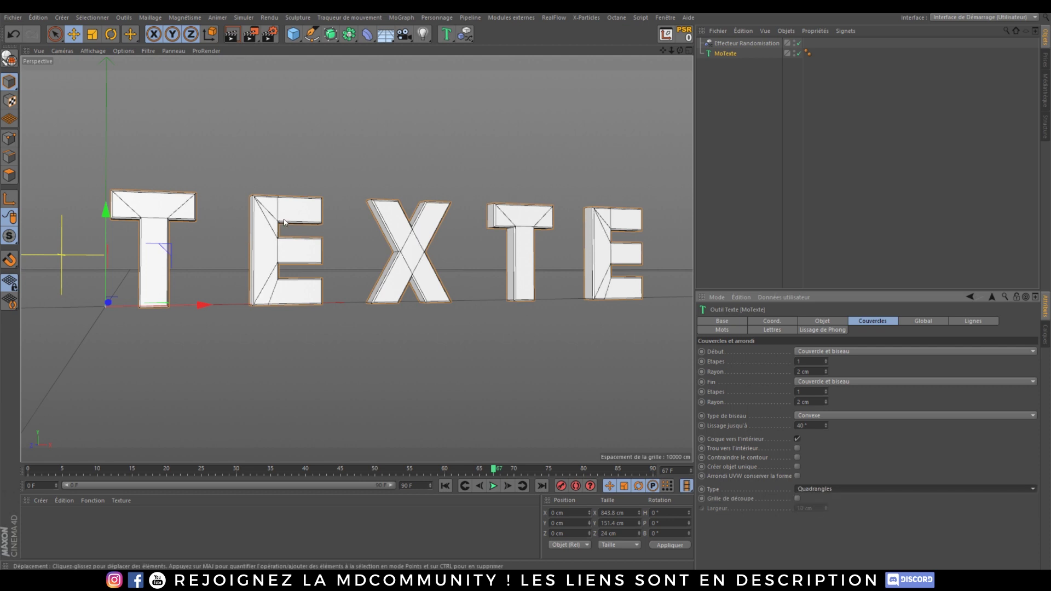
{"action": "left_click", "coordinate": [796, 500]}
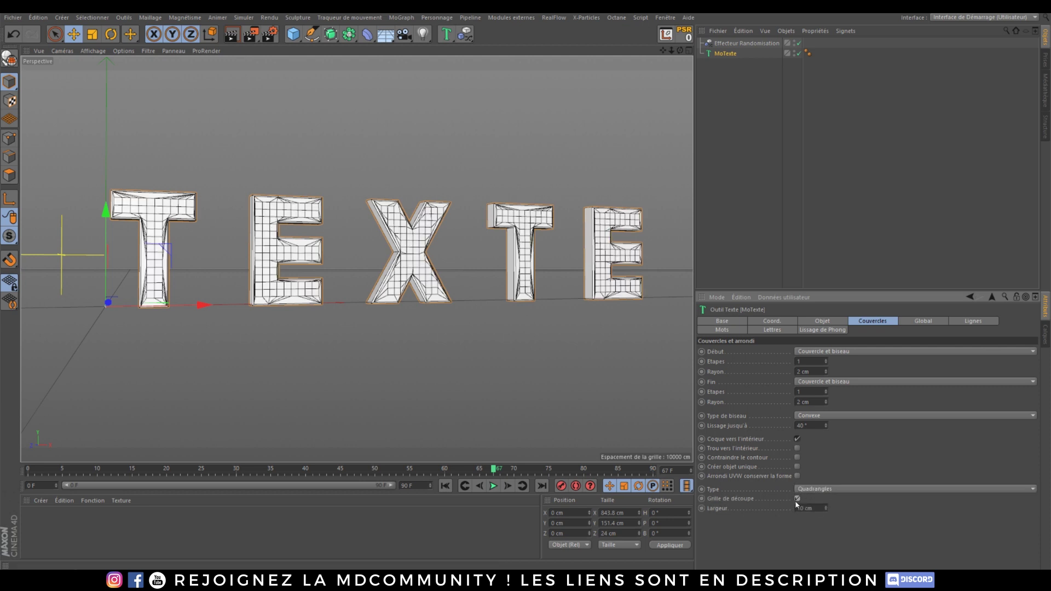
{"action": "left_click_drag", "start_coordinate": [827, 509], "coordinate": [827, 512]}
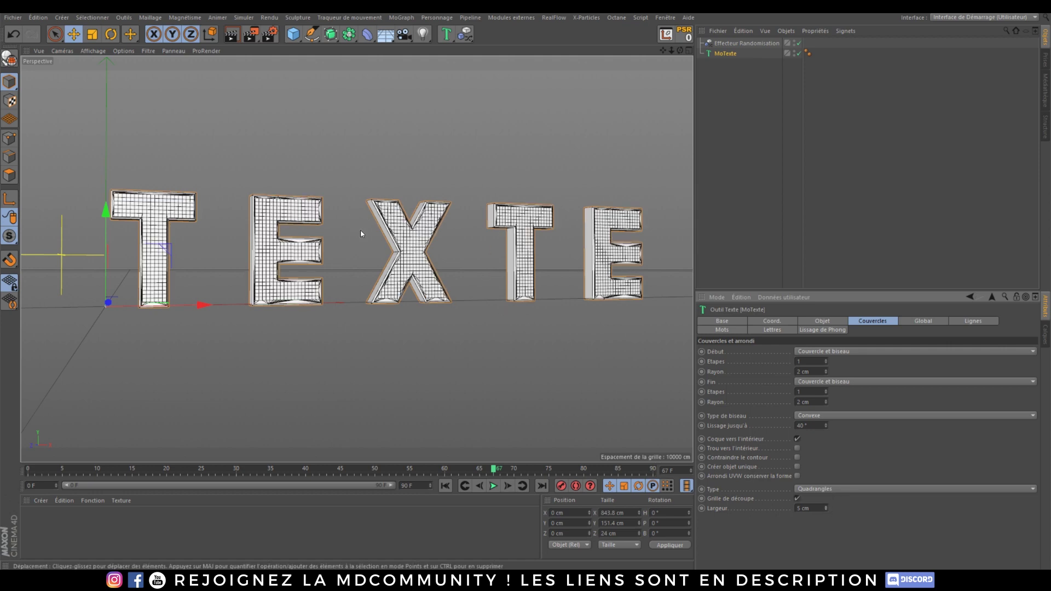
{"action": "right_click_drag", "start_coordinate": [236, 241], "coordinate": [265, 185], "text": "alt"}
{"action": "left_click_drag", "start_coordinate": [318, 208], "coordinate": [333, 234], "text": "alt"}
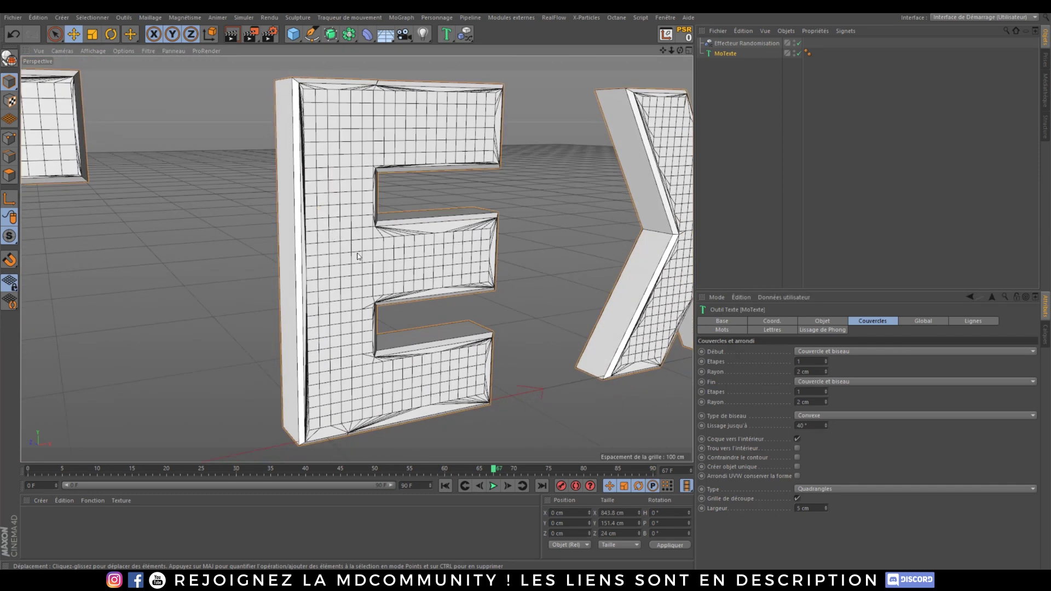
Make the MoTexte editable and expand its hierarchy down to the individual letter extrusions.
{"action": "left_click", "coordinate": [718, 56]}
{"action": "key", "text": "c"}
{"action": "left_click", "coordinate": [701, 54]}
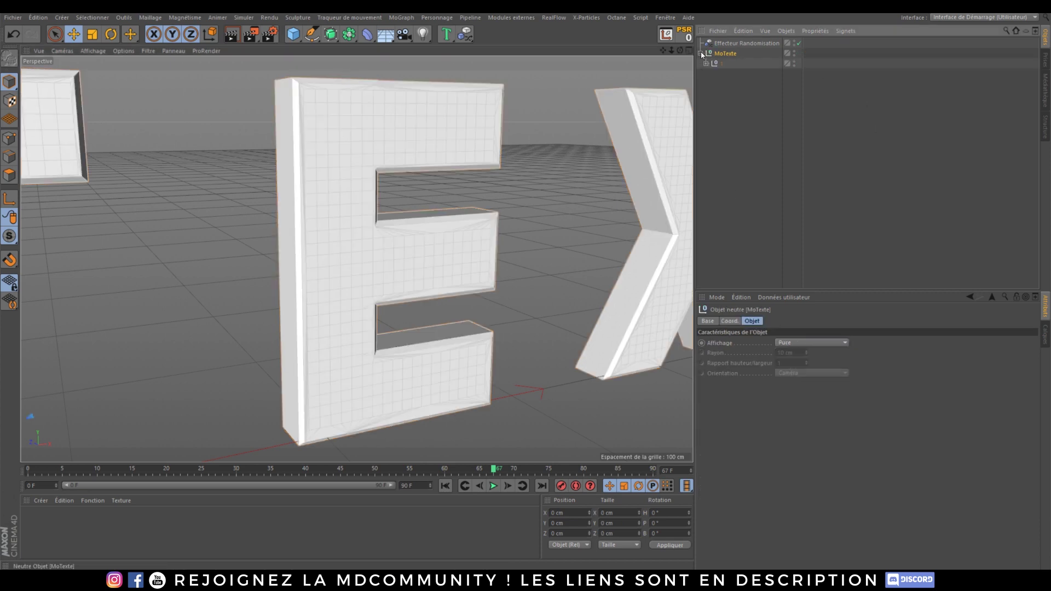
{"action": "left_click", "coordinate": [707, 63]}
{"action": "left_click", "coordinate": [712, 74]}
{"action": "left_click", "coordinate": [717, 84]}
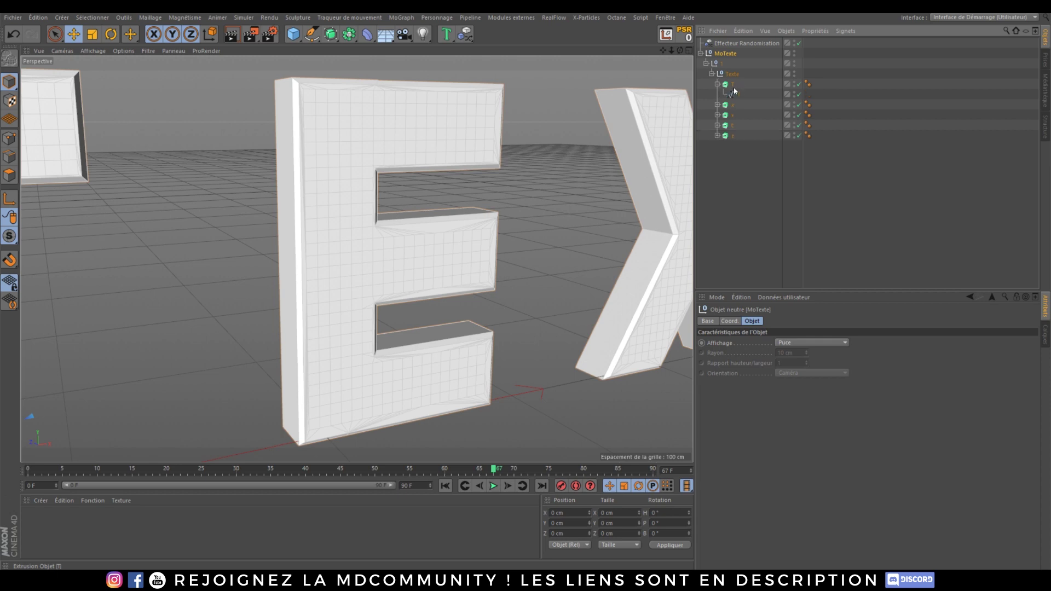
Make the five letter extrusions editable and merge them into one polygon object outside the MoTexte hierarchy, deleting the originals.
{"action": "left_click", "coordinate": [734, 86]}
{"action": "left_click", "coordinate": [736, 135], "text": "shift"}
{"action": "key", "text": "c"}
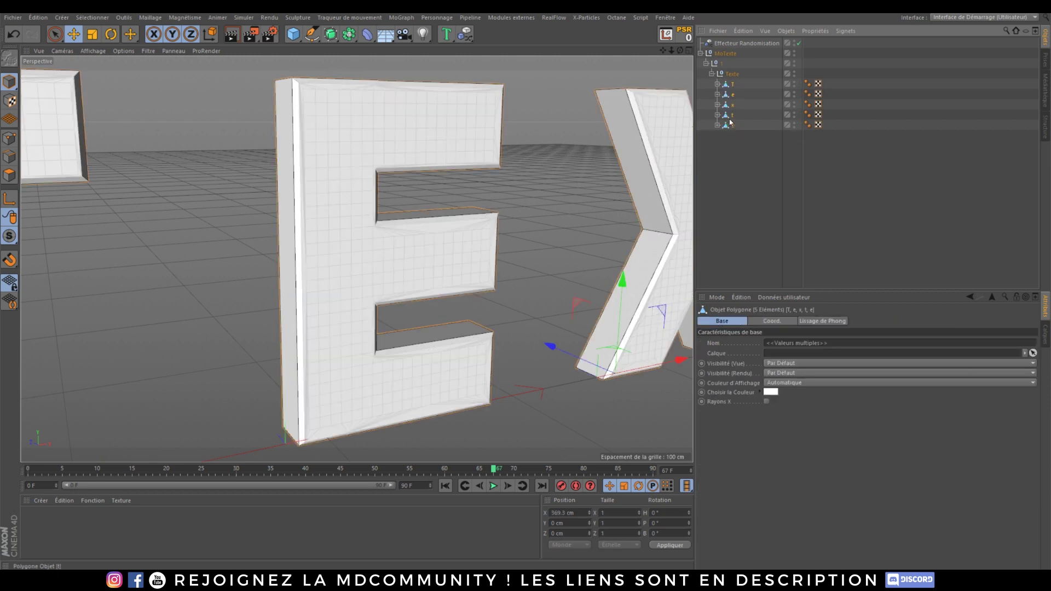
{"action": "right_click", "coordinate": [729, 96]}
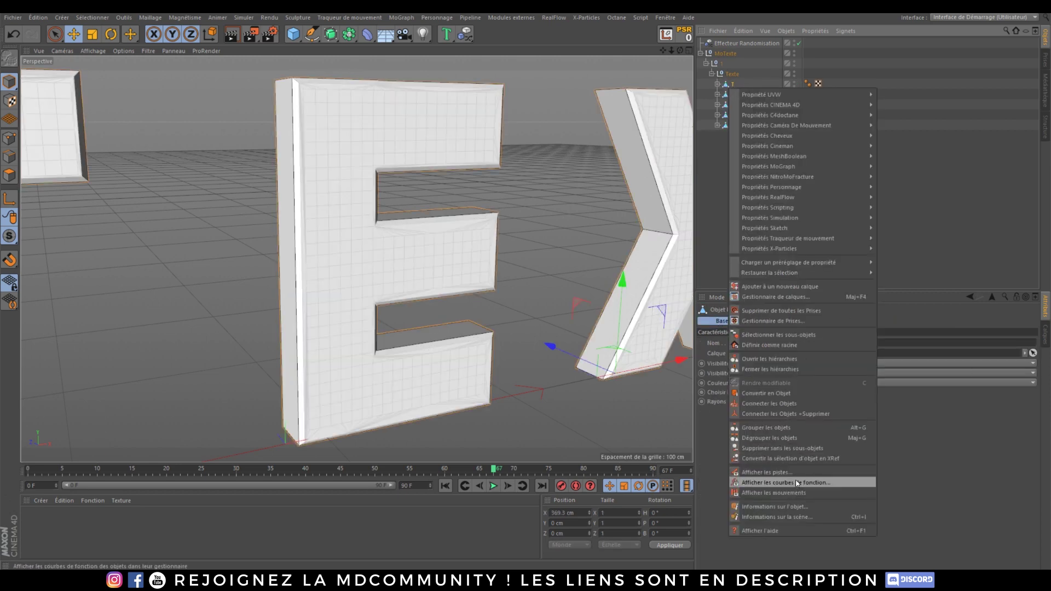
{"action": "left_click", "coordinate": [782, 414]}
{"action": "left_click_drag", "start_coordinate": [733, 85], "coordinate": [732, 117]}
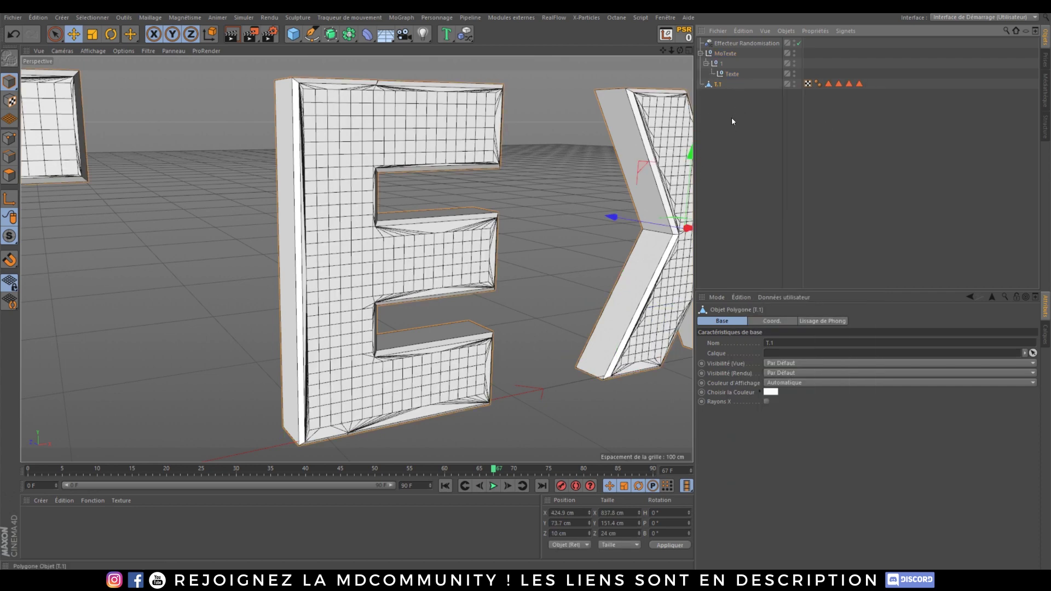
Select a strip of polygons along the front of the first E and extrude them outward.
{"action": "left_click", "coordinate": [10, 175]}
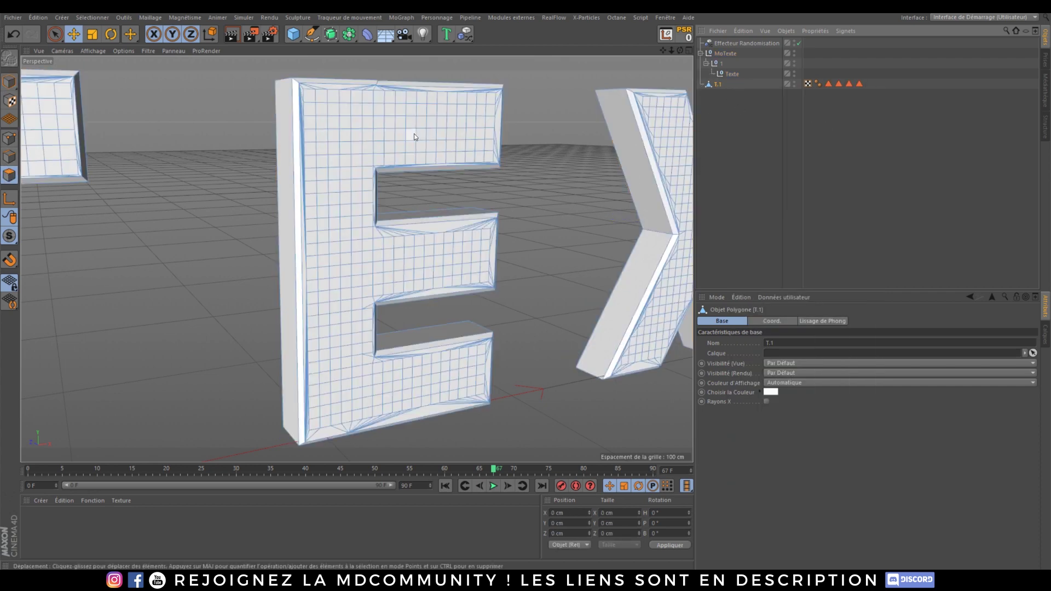
{"action": "left_click_drag", "start_coordinate": [431, 135], "coordinate": [338, 131]}
{"action": "mouse_move", "coordinate": [330, 217]}
{"action": "left_mouse_down"}
{"action": "mouse_move", "coordinate": [394, 264]}
{"action": "mouse_move", "coordinate": [347, 351]}
{"action": "mouse_move", "coordinate": [356, 397]}
{"action": "left_mouse_up"}
{"action": "left_click_drag", "start_coordinate": [321, 274], "coordinate": [394, 274], "text": "alt"}
{"action": "left_click_drag", "start_coordinate": [281, 241], "coordinate": [290, 263], "text": "ctrl"}
{"action": "scroll", "coordinate": [394, 252], "scroll_direction": "down", "scroll_amount": 7}
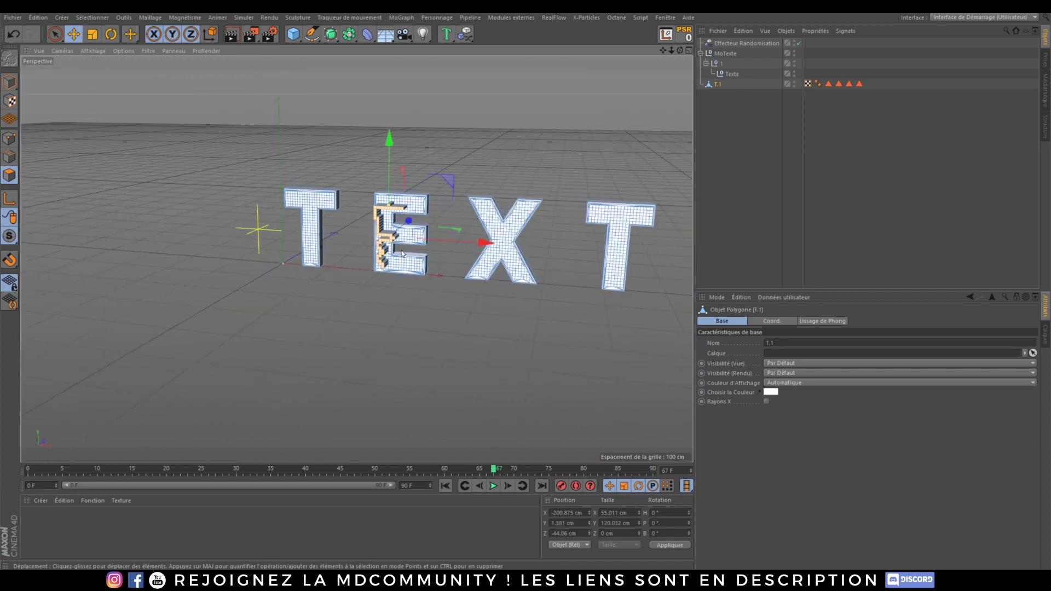
{"action": "left_click_drag", "start_coordinate": [424, 255], "coordinate": [490, 254], "text": "alt"}
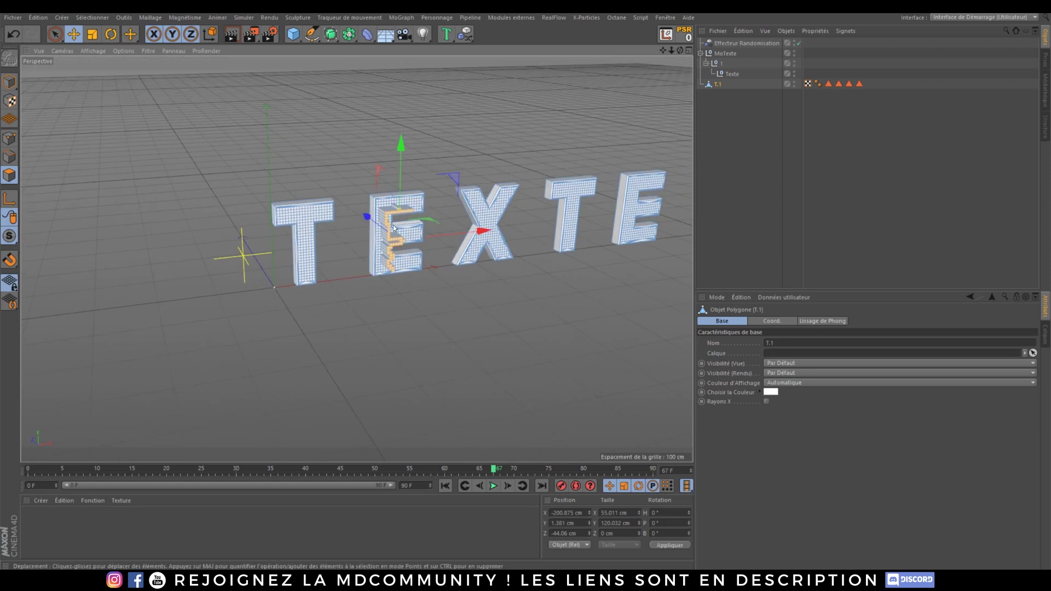
Scale the extruded polygons of the E down to about 48 by 105 cm and inspect the letters.
{"action": "left_click", "coordinate": [92, 34]}
{"action": "left_click_drag", "start_coordinate": [556, 247], "coordinate": [528, 249]}
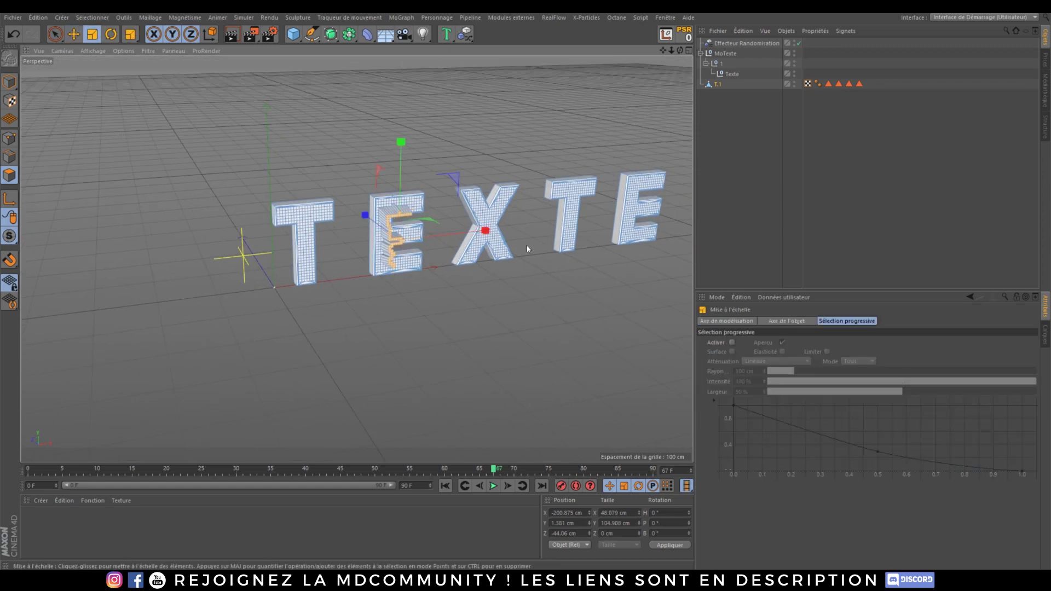
{"action": "scroll", "coordinate": [393, 248], "scroll_direction": "up", "scroll_amount": 6}
{"action": "left_click_drag", "start_coordinate": [477, 204], "coordinate": [471, 307], "text": "alt"}
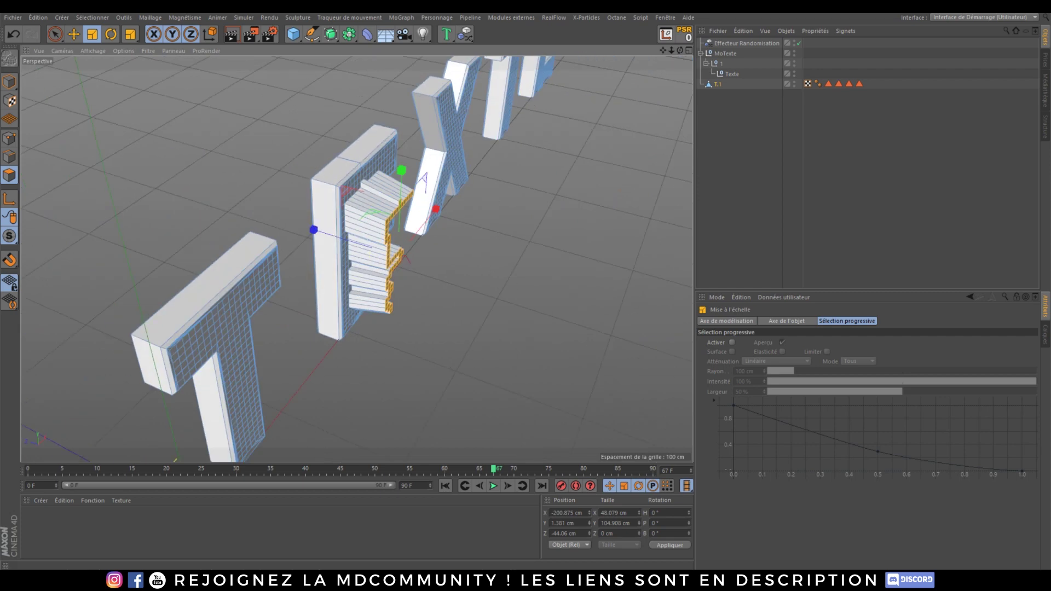
{"action": "left_click_drag", "start_coordinate": [466, 197], "coordinate": [380, 169], "text": "alt"}
{"action": "middle_click_drag", "start_coordinate": [389, 197], "coordinate": [412, 205], "text": "alt"}
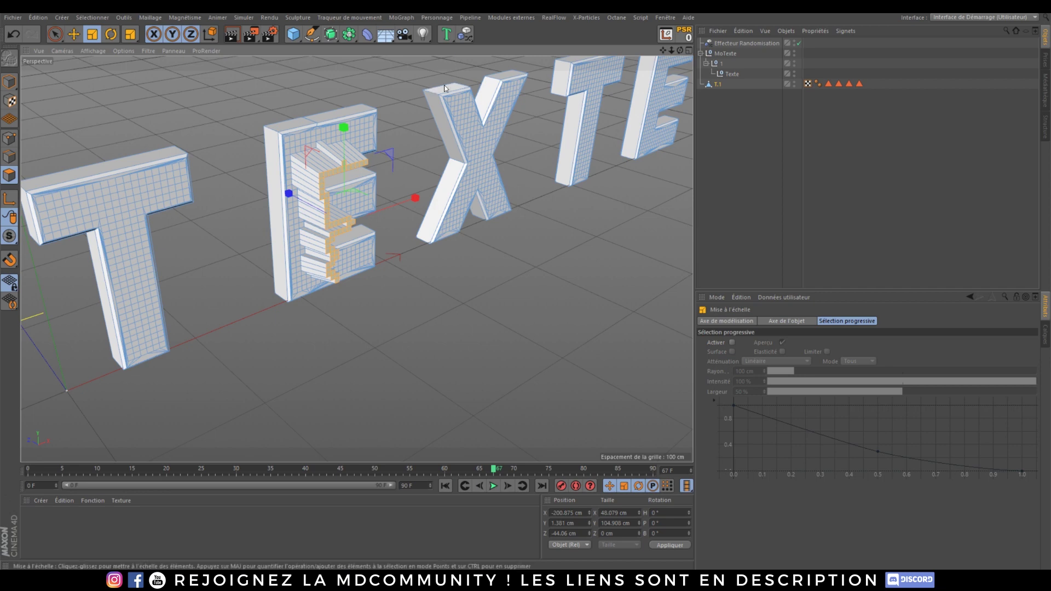
Add a Capsule primitive to an empty scene and frame it in the view.
{"action": "left_click", "coordinate": [367, 34]}
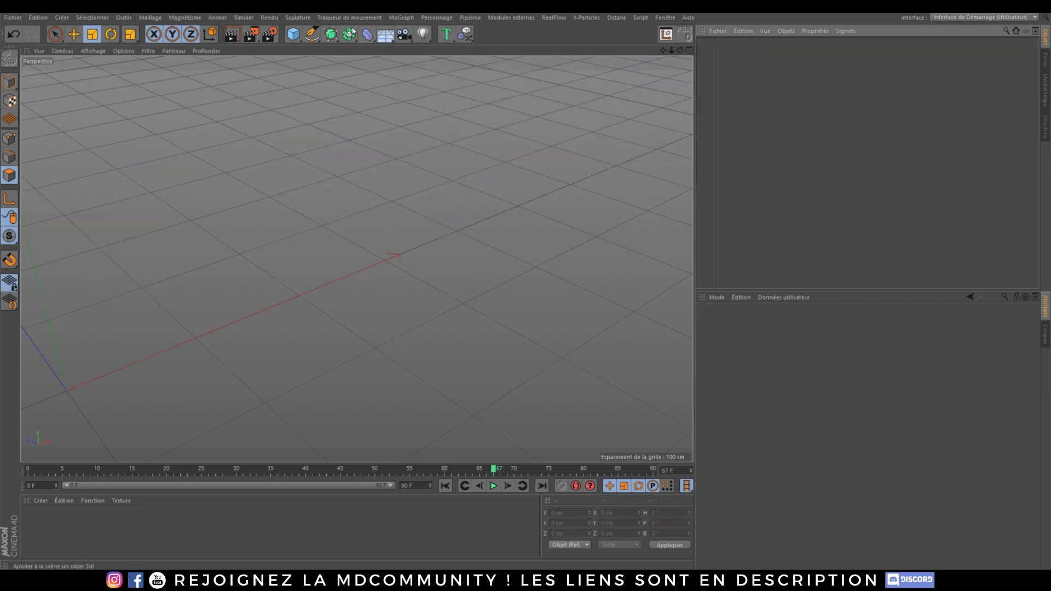
{"action": "left_click", "coordinate": [295, 34]}
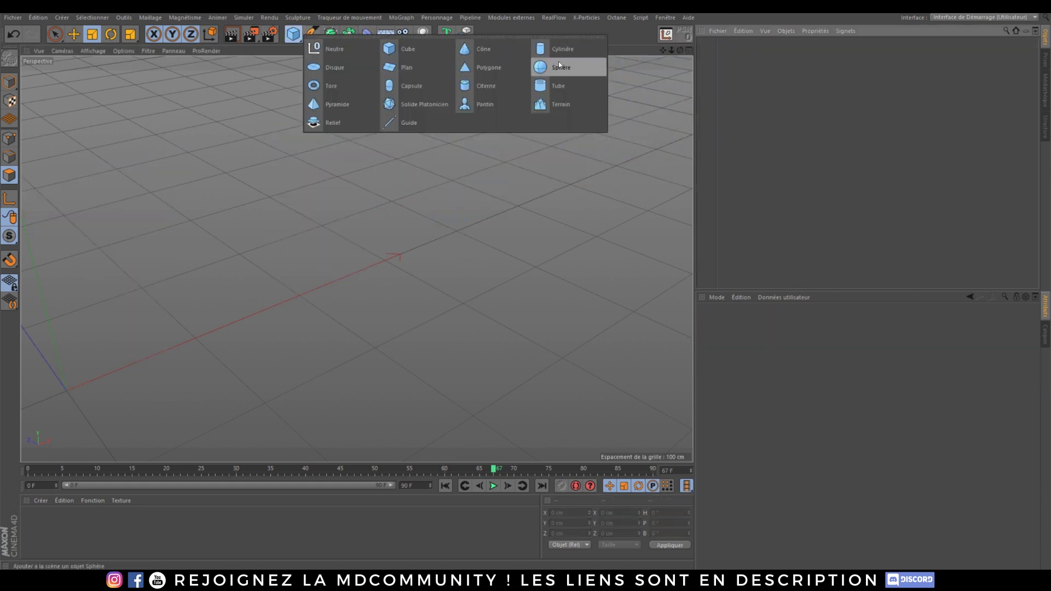
{"action": "left_click", "coordinate": [391, 82]}
{"action": "middle_click_drag", "start_coordinate": [138, 404], "coordinate": [390, 316], "text": "alt"}
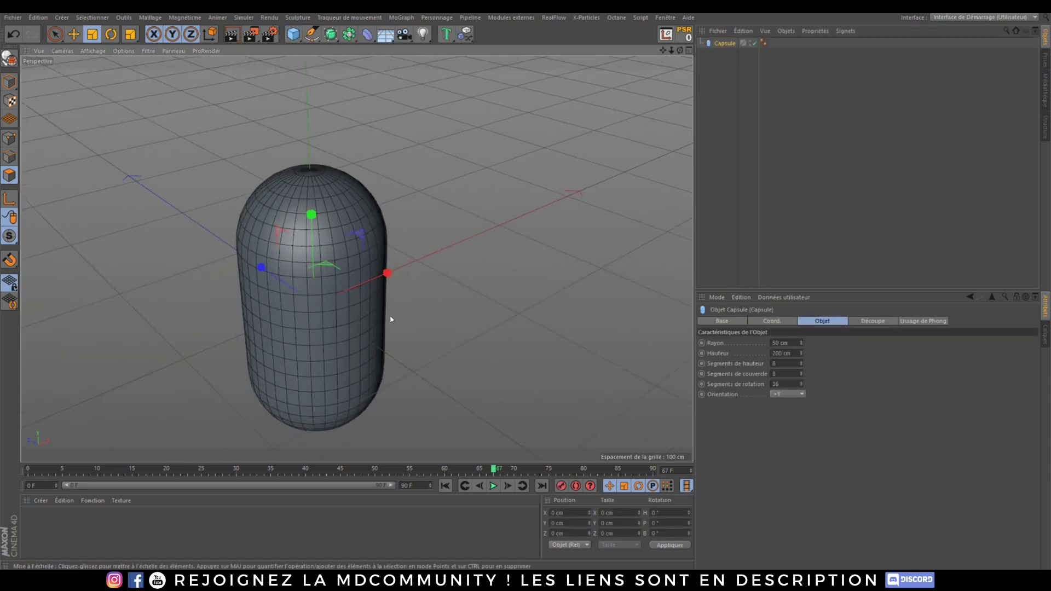
{"action": "scroll", "coordinate": [331, 332], "scroll_direction": "down", "scroll_amount": 4}
{"action": "left_click_drag", "start_coordinate": [322, 340], "coordinate": [304, 333], "text": "alt"}
{"action": "middle_click_drag", "start_coordinate": [305, 333], "coordinate": [319, 319], "text": "alt"}
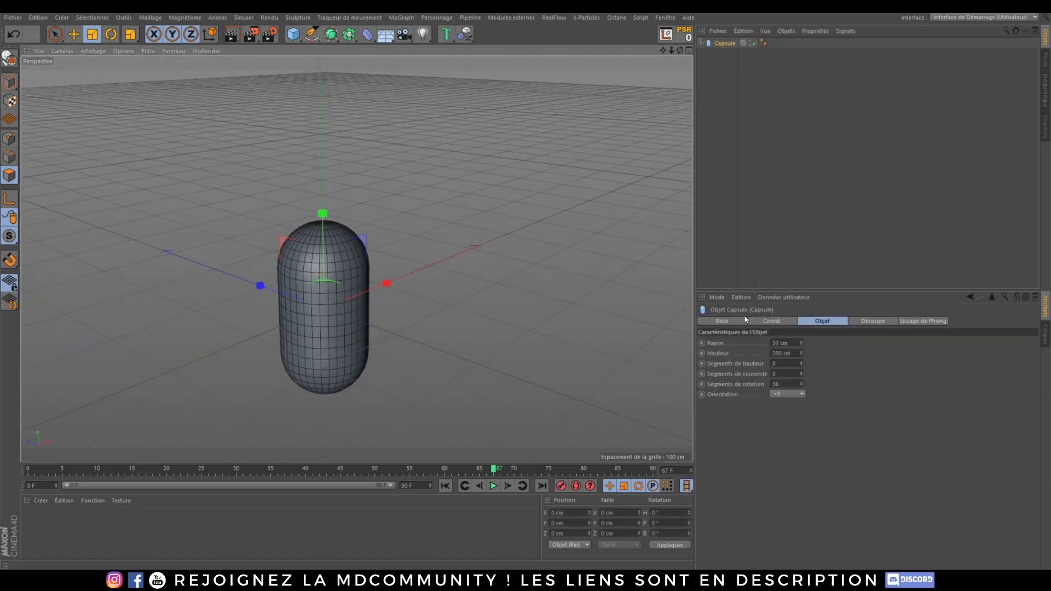
Set the capsule's height to about 887 cm.
{"action": "left_click_drag", "start_coordinate": [801, 354], "coordinate": [801, 219]}
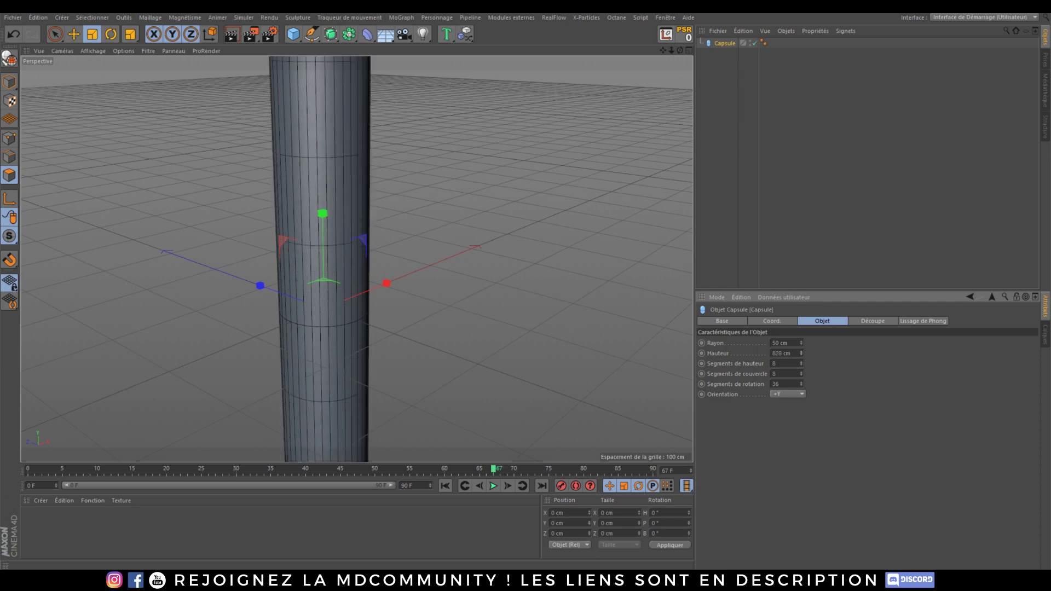
{"action": "scroll", "coordinate": [452, 324], "scroll_direction": "down", "scroll_amount": 6}
{"action": "scroll", "coordinate": [439, 332], "scroll_direction": "down", "scroll_amount": 4}
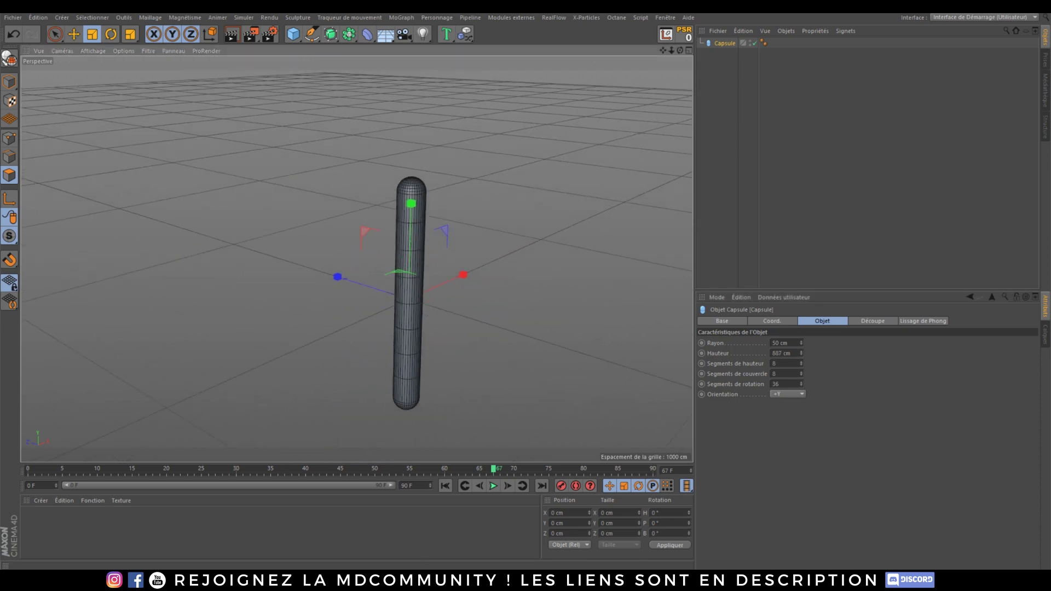
Add an Incurvation deformer as a child of the capsule, fitted to its parent, with an intensity of about 246°.
{"action": "left_click", "coordinate": [367, 32]}
{"action": "left_click", "coordinate": [429, 52]}
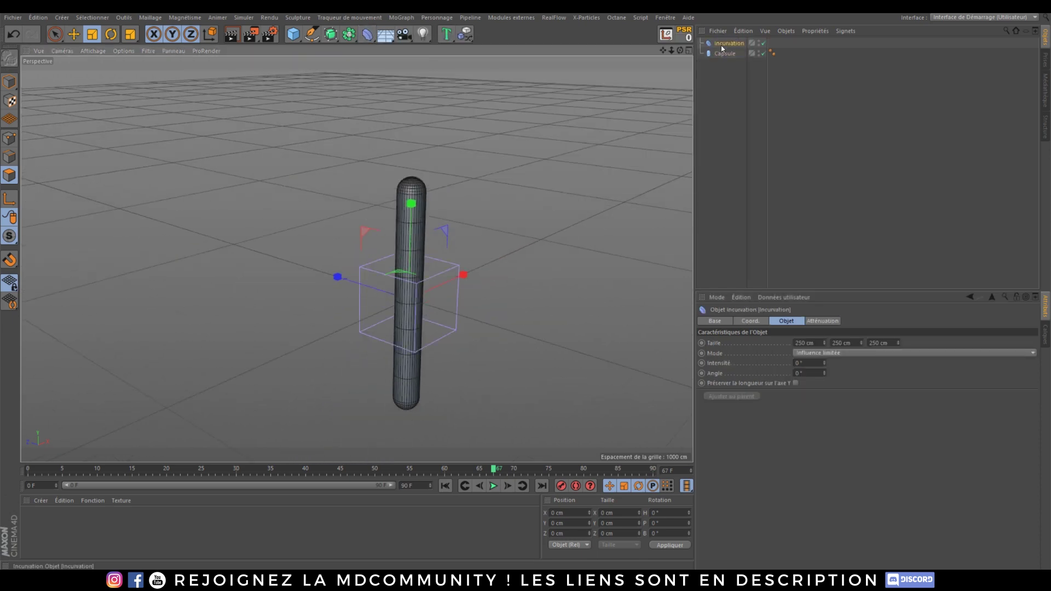
{"action": "left_click_drag", "start_coordinate": [722, 44], "coordinate": [729, 54]}
{"action": "left_click", "coordinate": [740, 397]}
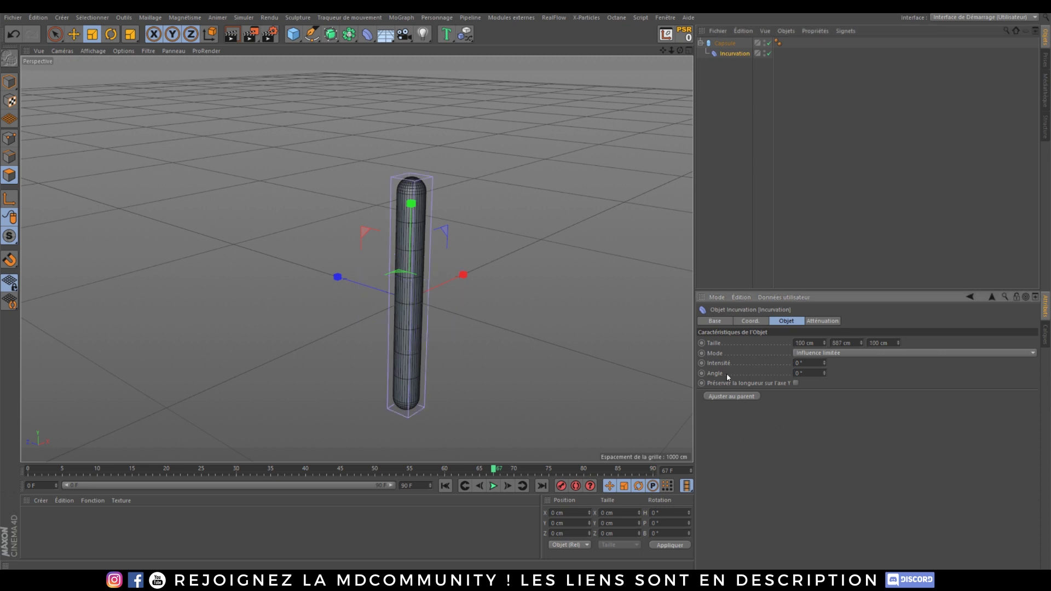
{"action": "left_click_drag", "start_coordinate": [826, 365], "coordinate": [827, 335]}
{"action": "left_click_drag", "start_coordinate": [476, 352], "coordinate": [406, 351], "text": "alt"}
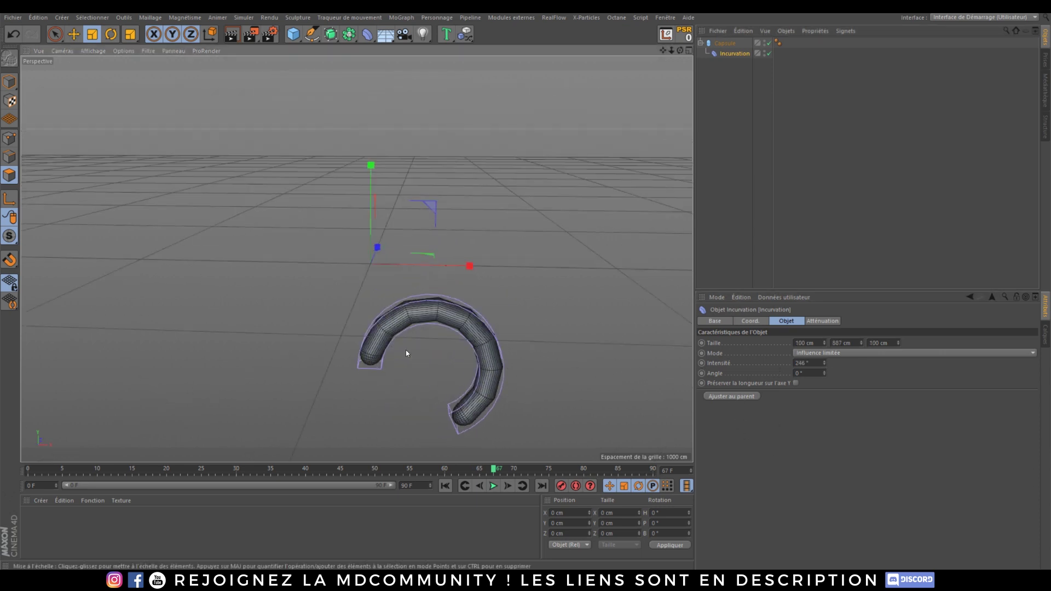
Reduce the capsule's height segments to 4.
{"action": "left_click", "coordinate": [726, 44]}
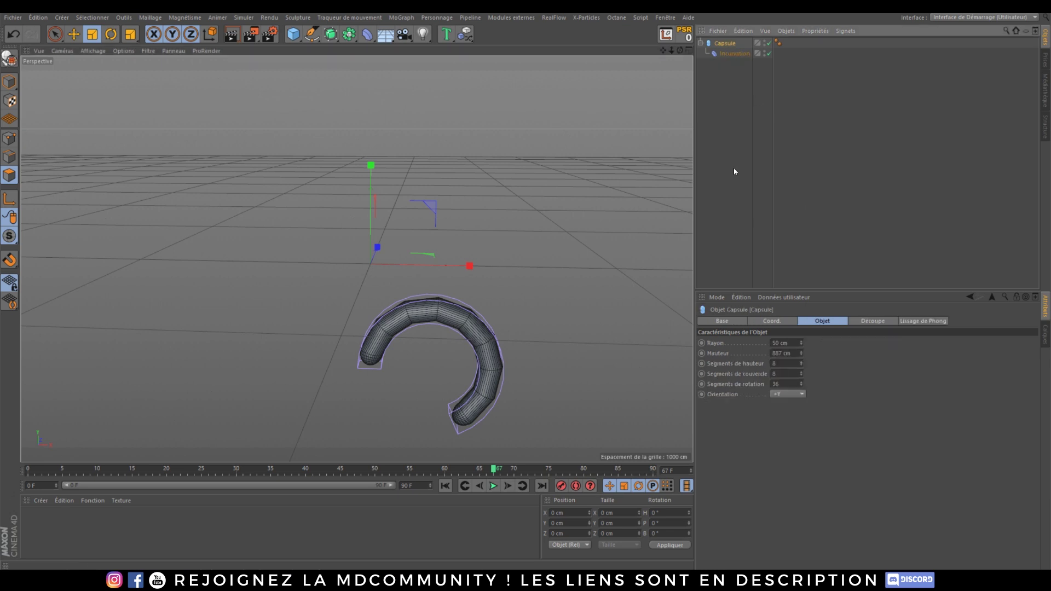
{"action": "left_click", "coordinate": [802, 364]}
{"action": "left_click", "coordinate": [802, 364]}
{"action": "left_click", "coordinate": [803, 364]}
{"action": "left_click", "coordinate": [803, 364]}
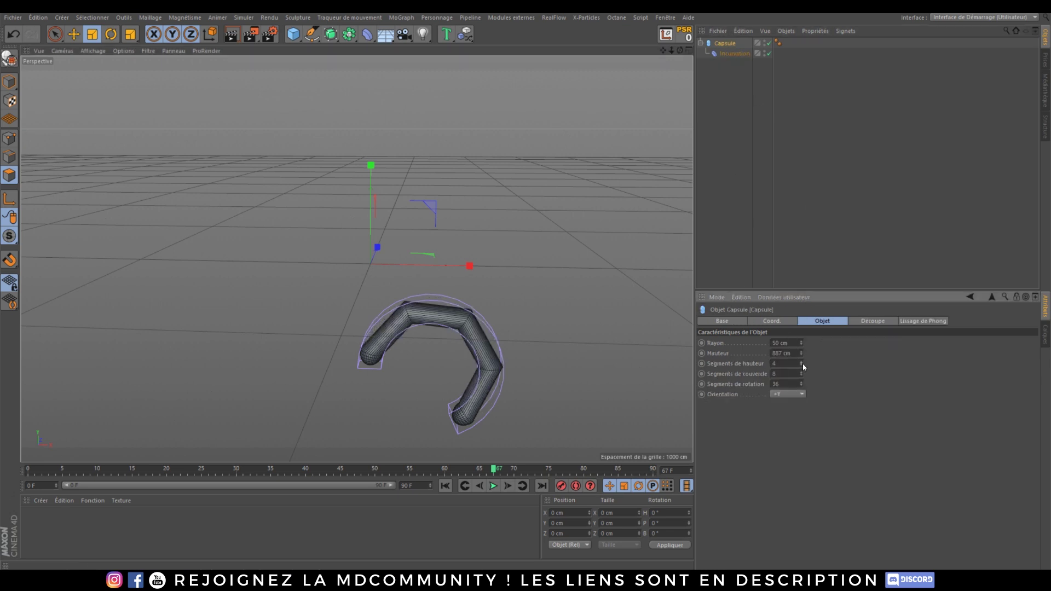
Set the capsule's height segments to 64 so that it bends smoothly.
{"action": "left_click", "coordinate": [803, 364]}
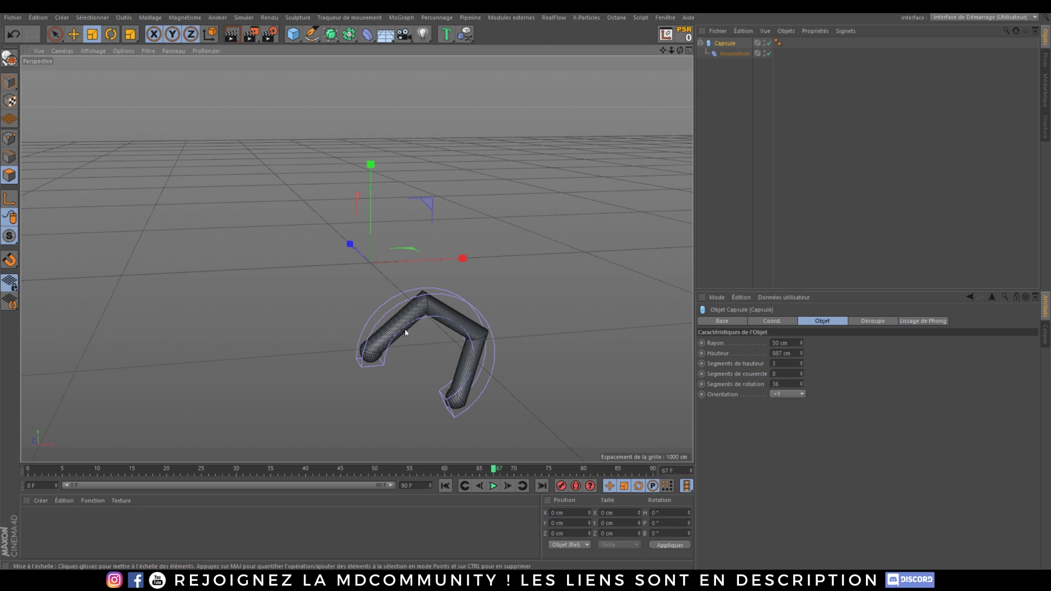
{"action": "double_click", "coordinate": [797, 363]}
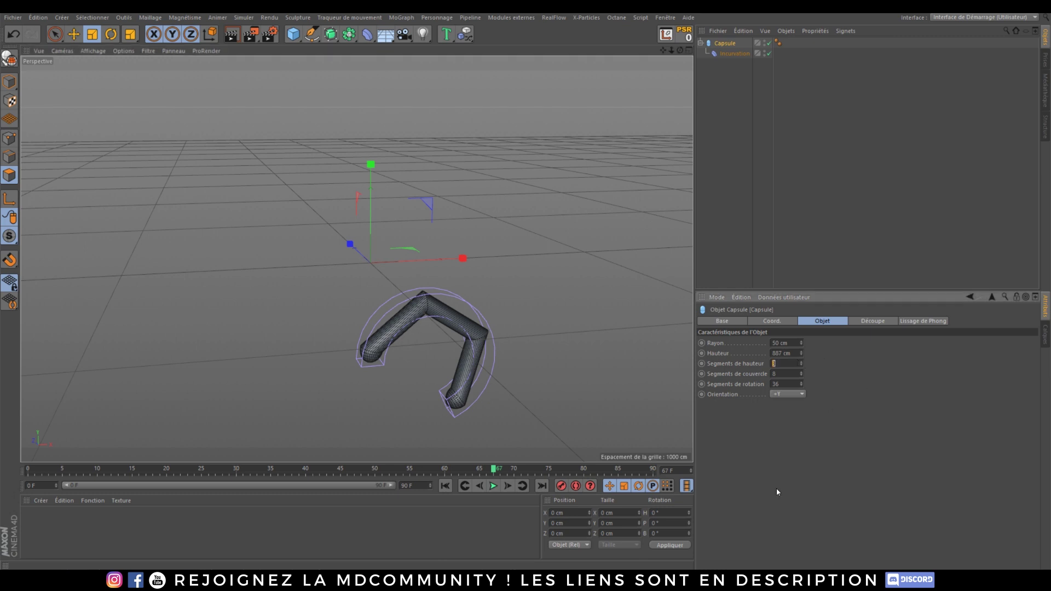
{"action": "key", "text": "Return"}
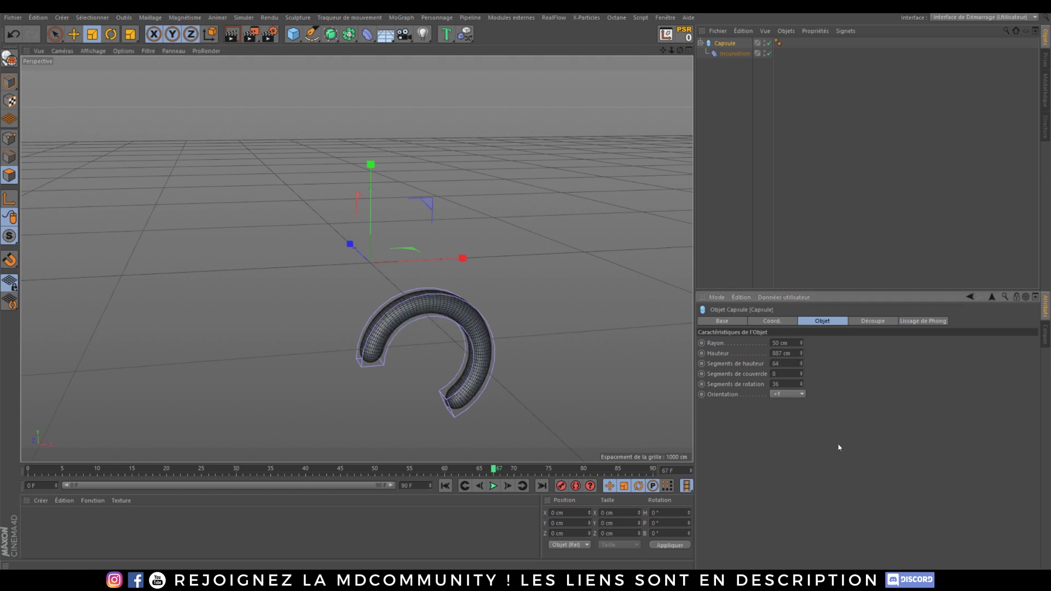
{"action": "scroll", "coordinate": [437, 332], "scroll_direction": "up", "scroll_amount": 2}
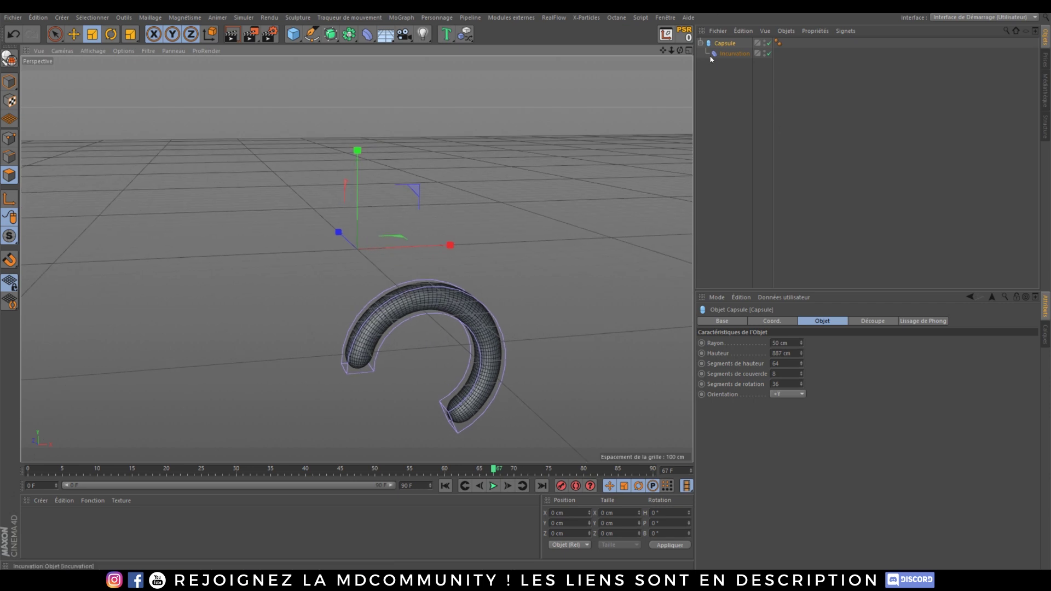
Reverse the Incurvation bend to an intensity of about -38°, and delete the capsule together with its deformer.
{"action": "left_click", "coordinate": [734, 53]}
{"action": "left_click_drag", "start_coordinate": [826, 362], "coordinate": [825, 363]}
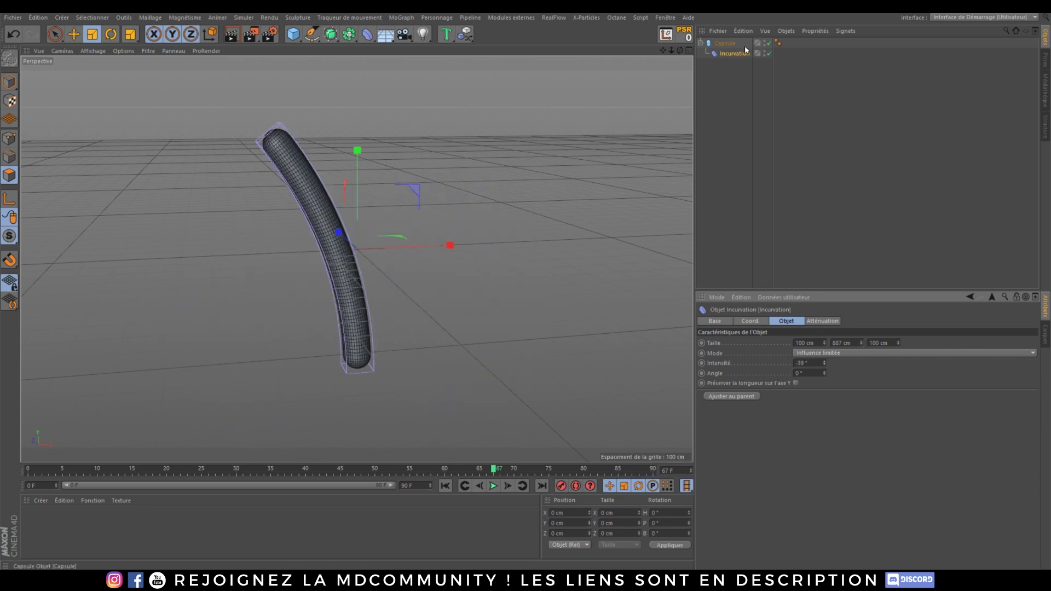
{"action": "left_click", "coordinate": [726, 45]}
{"action": "key", "text": "Delete"}
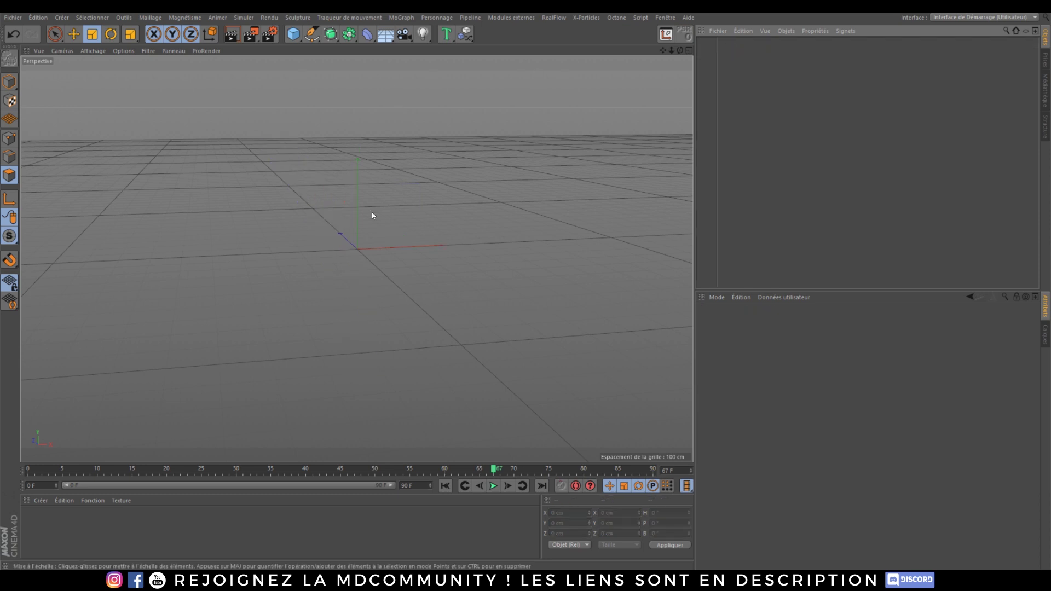
Add a MoGraph Traceur object and a particle Emetteur to the empty scene.
{"action": "left_click", "coordinate": [449, 35]}
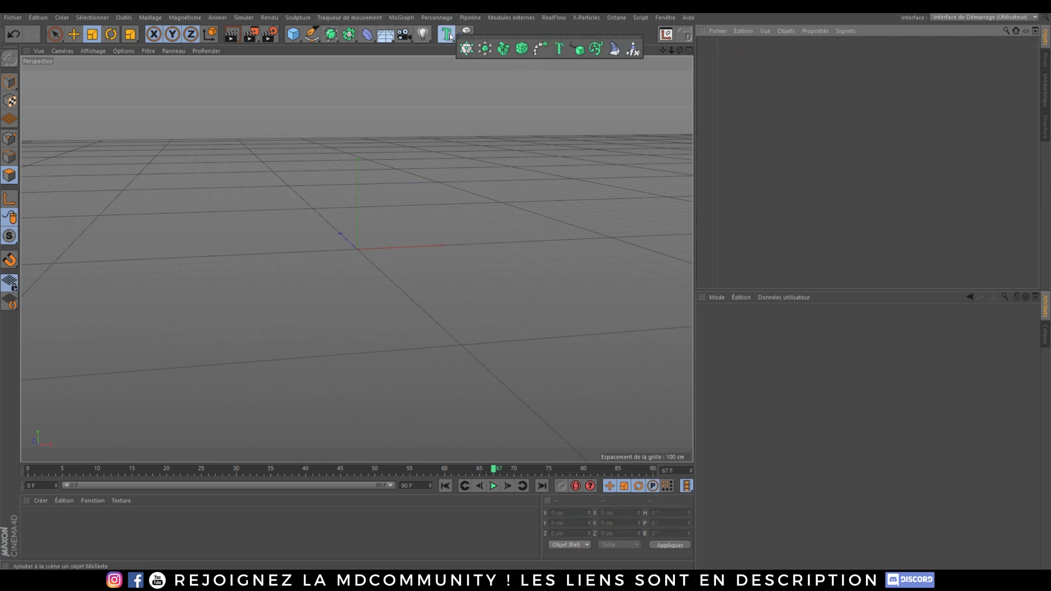
{"action": "left_click", "coordinate": [578, 50]}
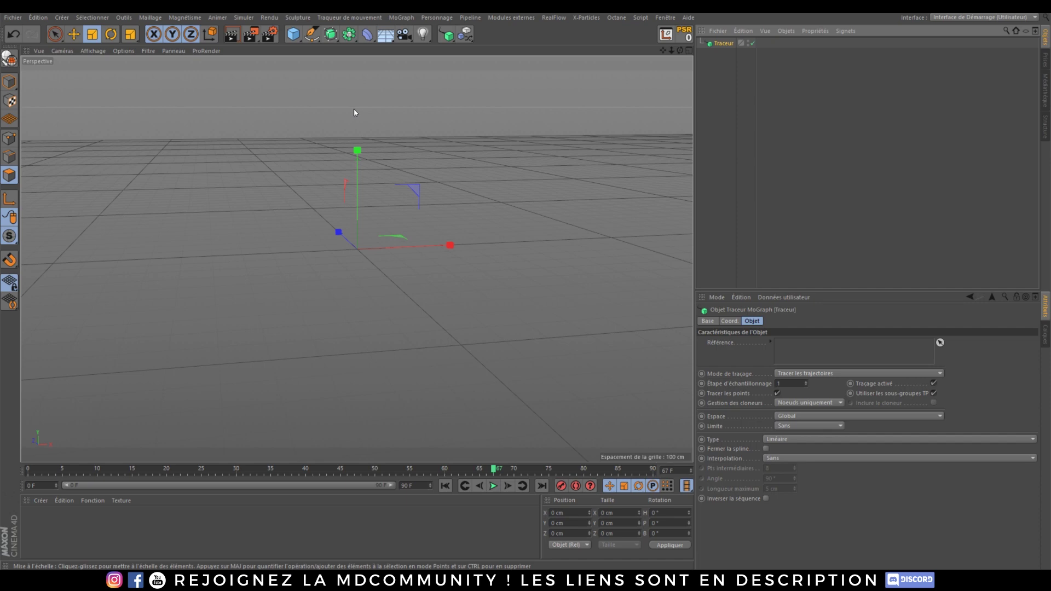
{"action": "left_click", "coordinate": [244, 17]}
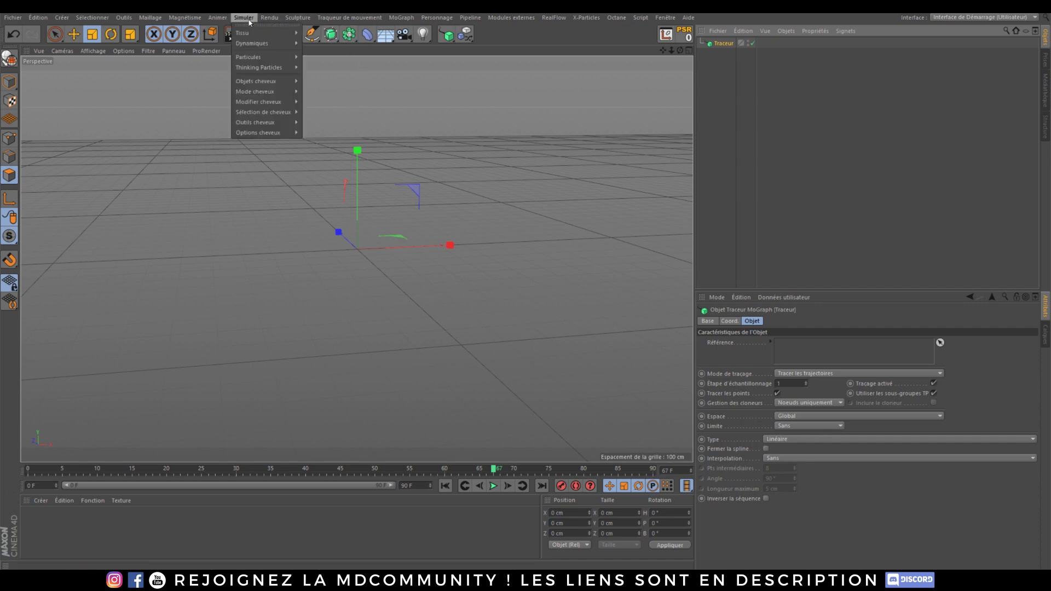
{"action": "mouse_move", "coordinate": [279, 59]}
{"action": "left_click", "coordinate": [311, 61]}
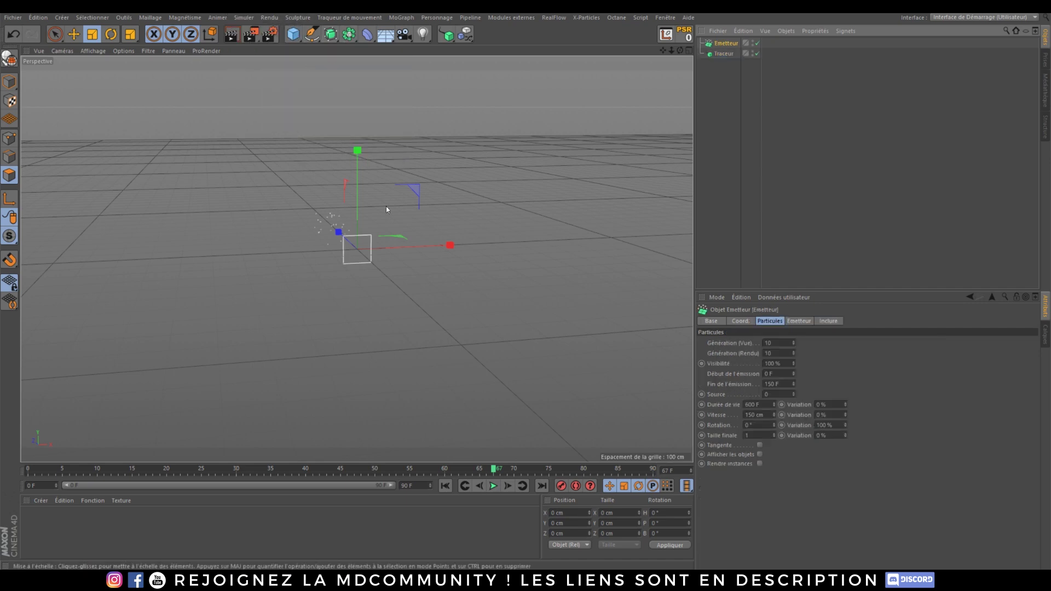
{"action": "left_click_drag", "start_coordinate": [386, 206], "coordinate": [201, 219], "text": "alt"}
{"action": "middle_click_drag", "start_coordinate": [360, 217], "coordinate": [308, 253], "text": "alt"}
{"action": "left_click_drag", "start_coordinate": [308, 252], "coordinate": [469, 314], "text": "alt"}
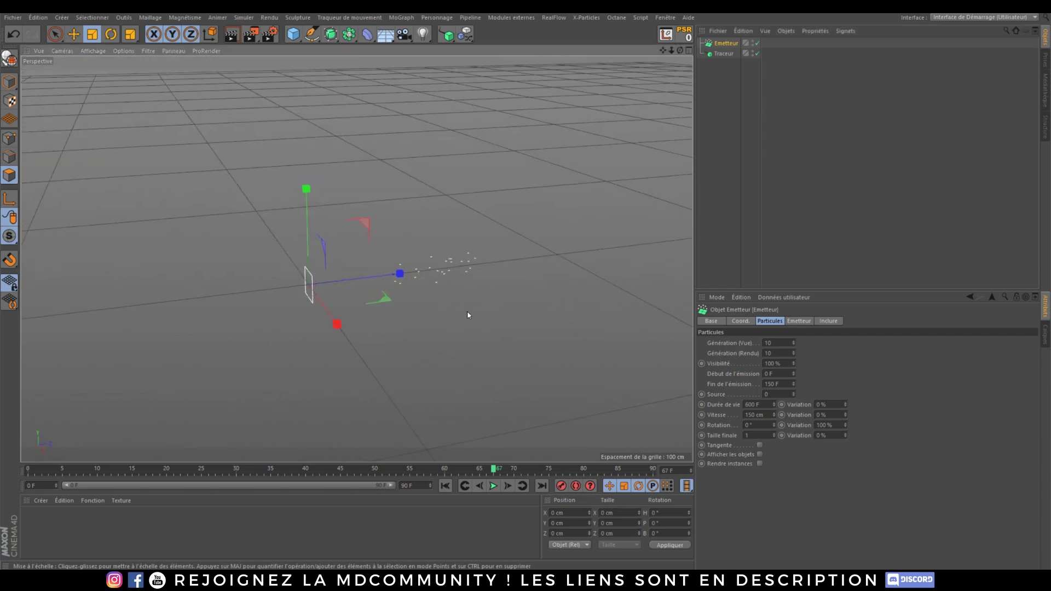
Assign the Emetteur as the Traceur's reference object and clear the selection.
{"action": "left_click", "coordinate": [727, 54]}
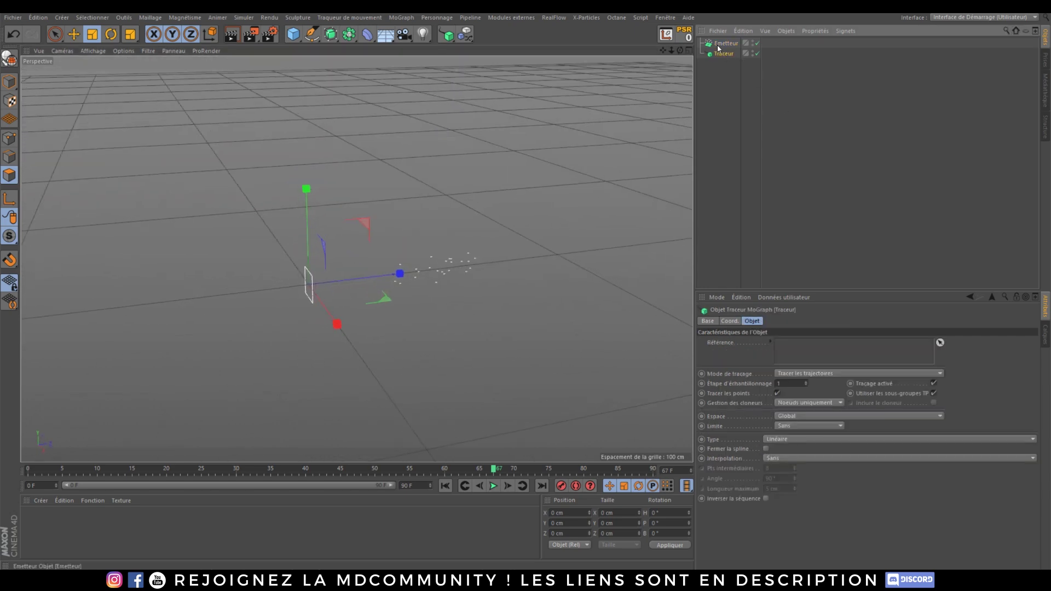
{"action": "left_click_drag", "start_coordinate": [799, 304], "coordinate": [791, 346]}
{"action": "left_click", "coordinate": [738, 150]}
Play the animation from the first frame to check the traced particle paths, and rewind it.
{"action": "left_click", "coordinate": [445, 486]}
{"action": "left_click", "coordinate": [493, 486]}
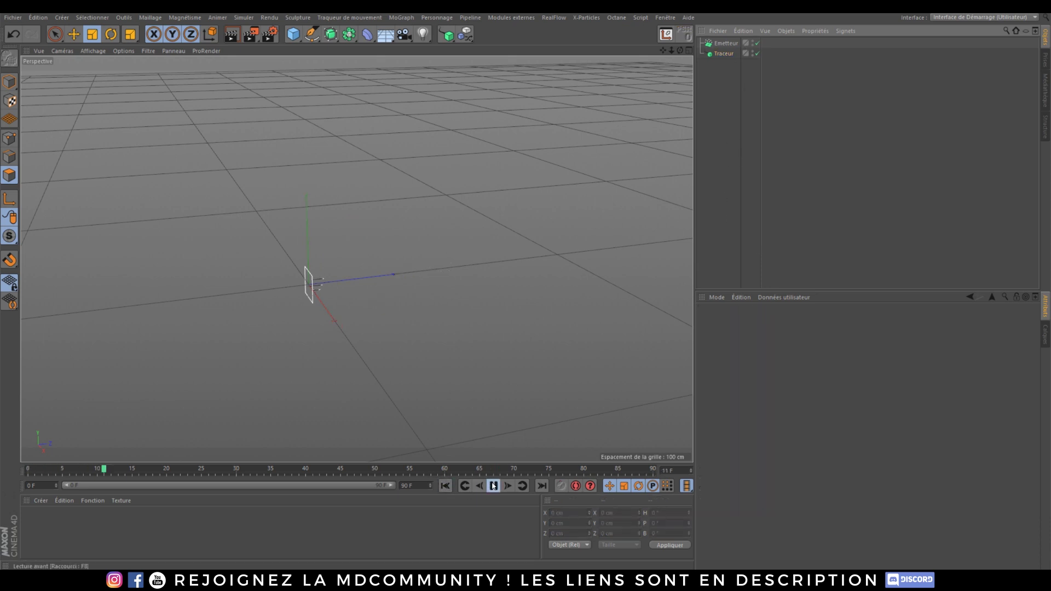
{"action": "left_click", "coordinate": [493, 485]}
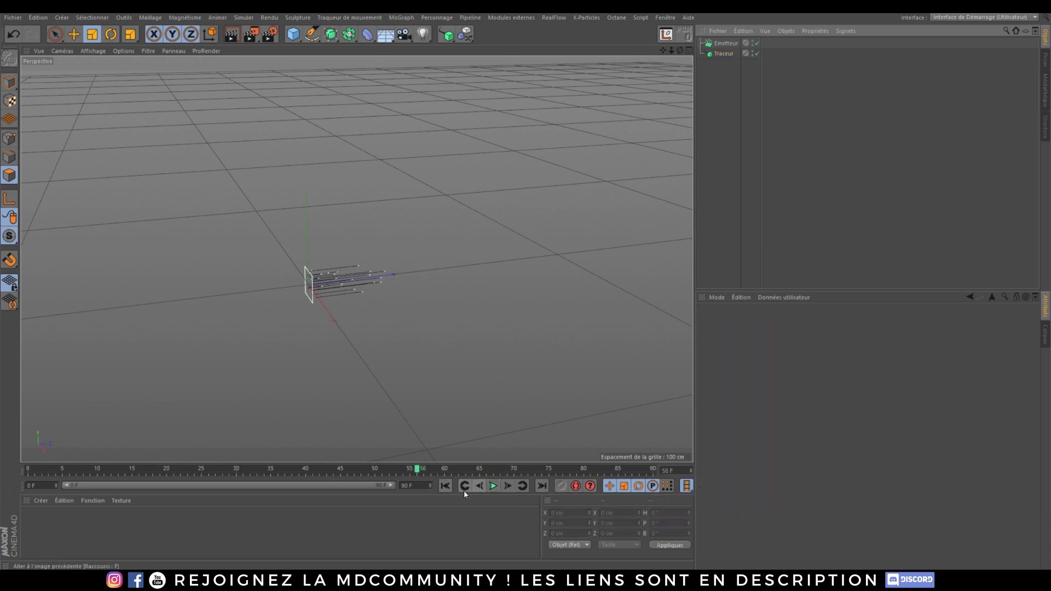
{"action": "left_click", "coordinate": [445, 486]}
Set the Emetteur's particle speed to 1500 cm, preview the animation, and return to the first frame.
{"action": "left_click", "coordinate": [724, 44]}
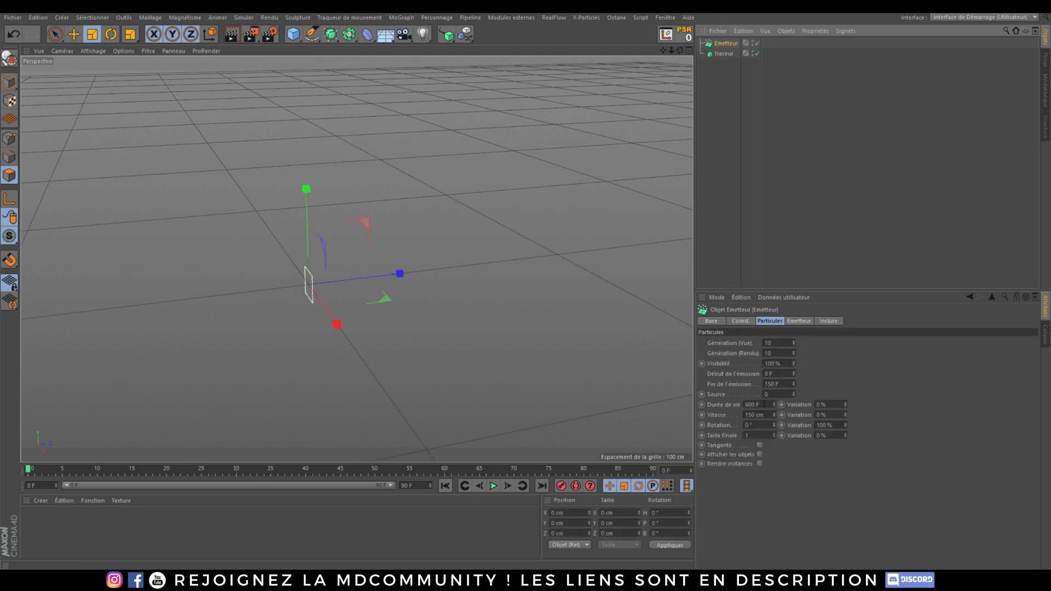
{"action": "left_click", "coordinate": [751, 414]}
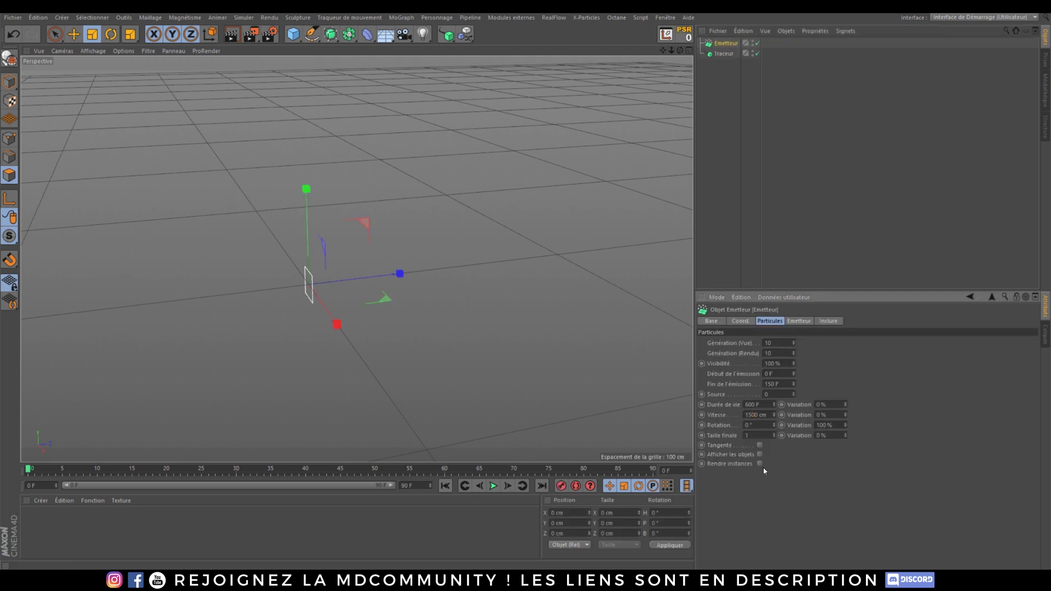
{"action": "left_click", "coordinate": [494, 487]}
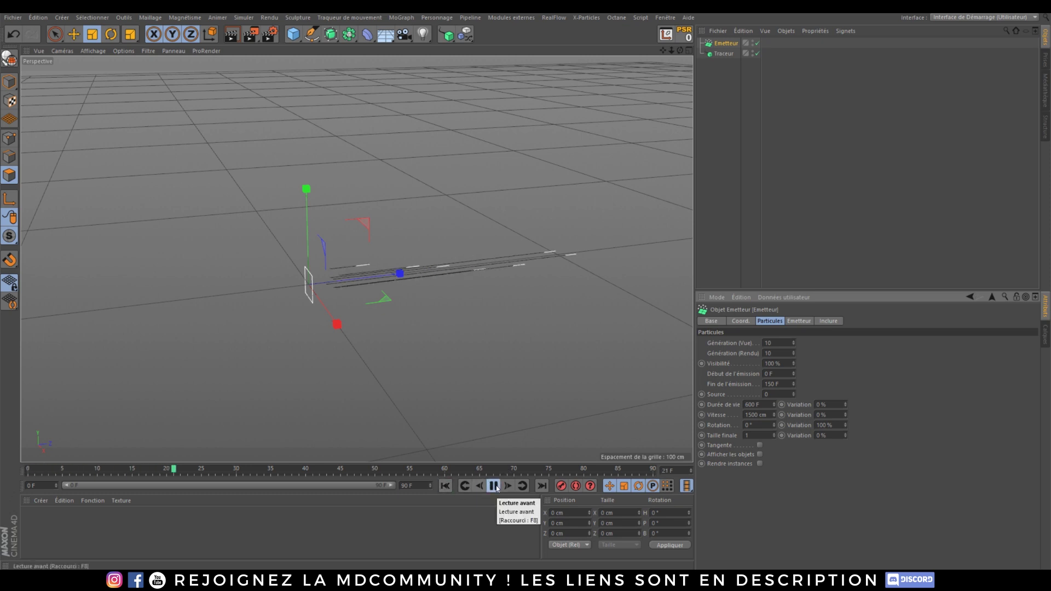
{"action": "left_click", "coordinate": [495, 487]}
{"action": "left_click", "coordinate": [445, 486]}
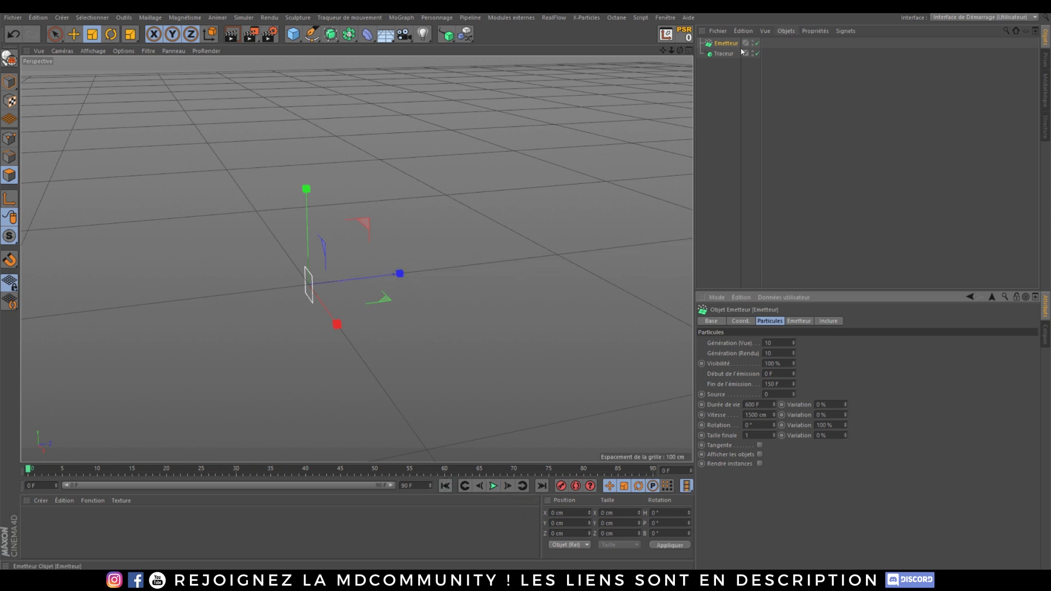
Add a particle modifier to the scene to influence the emitted particles.
{"action": "left_click", "coordinate": [244, 18]}
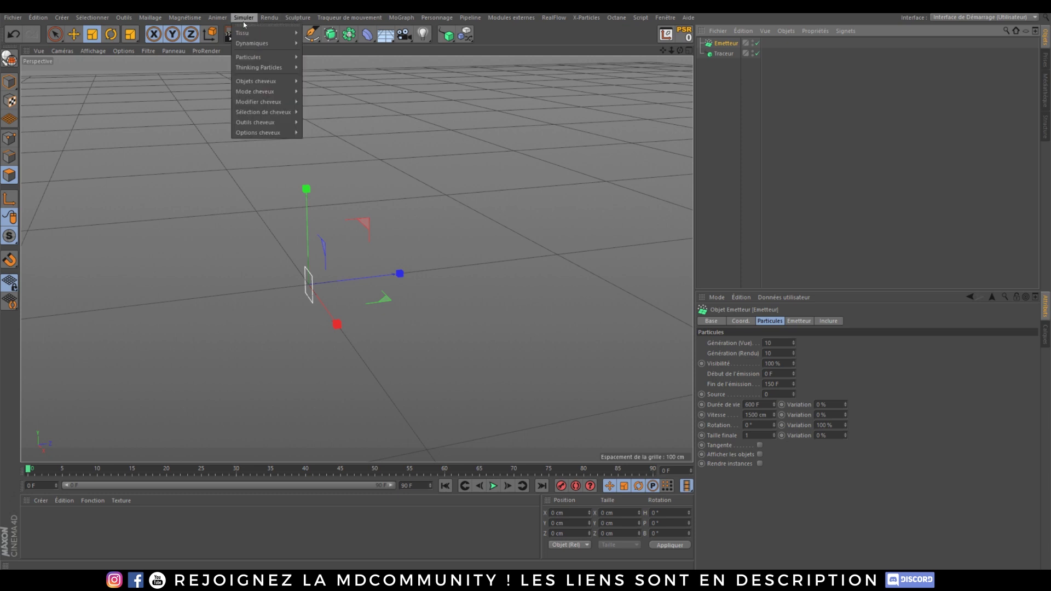
{"action": "mouse_move", "coordinate": [270, 82]}
{"action": "mouse_move", "coordinate": [261, 57]}
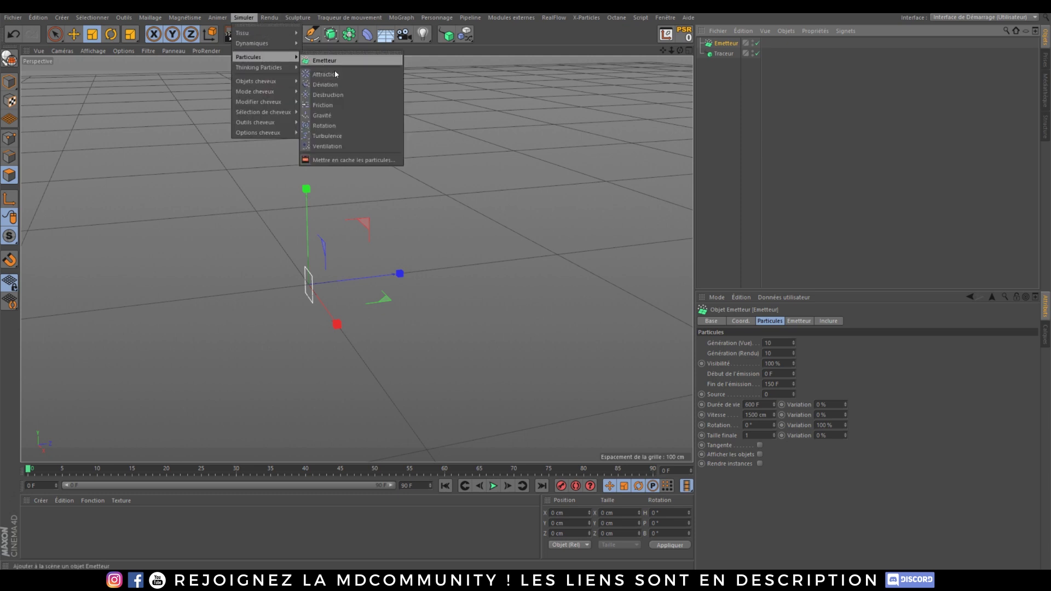
Add a Turbulence particle modifier, set its intensity to 50 cm and preview the particle simulation.
{"action": "left_click", "coordinate": [333, 137]}
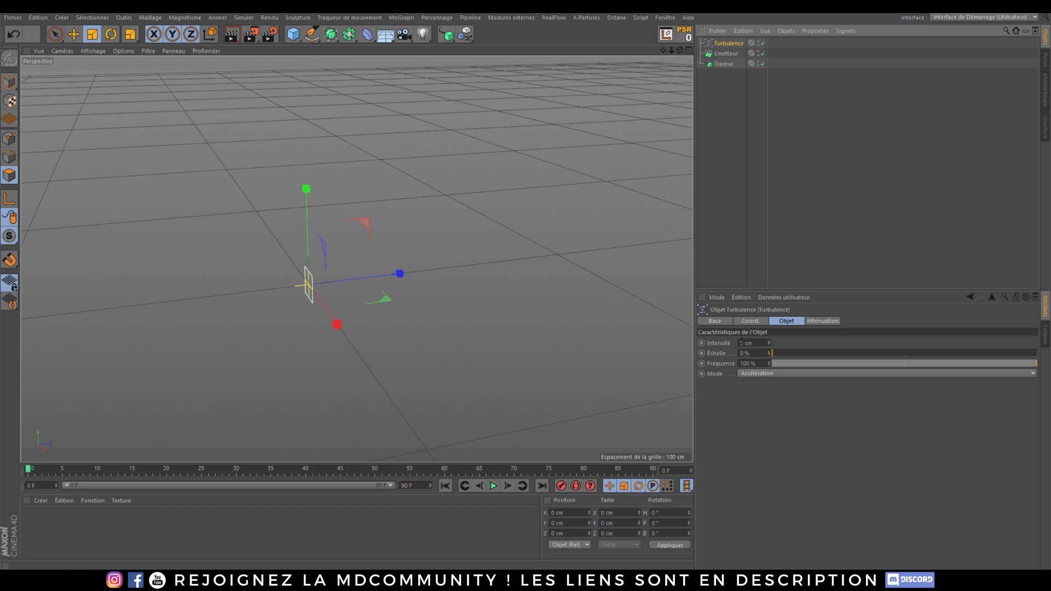
{"action": "left_click", "coordinate": [742, 343]}
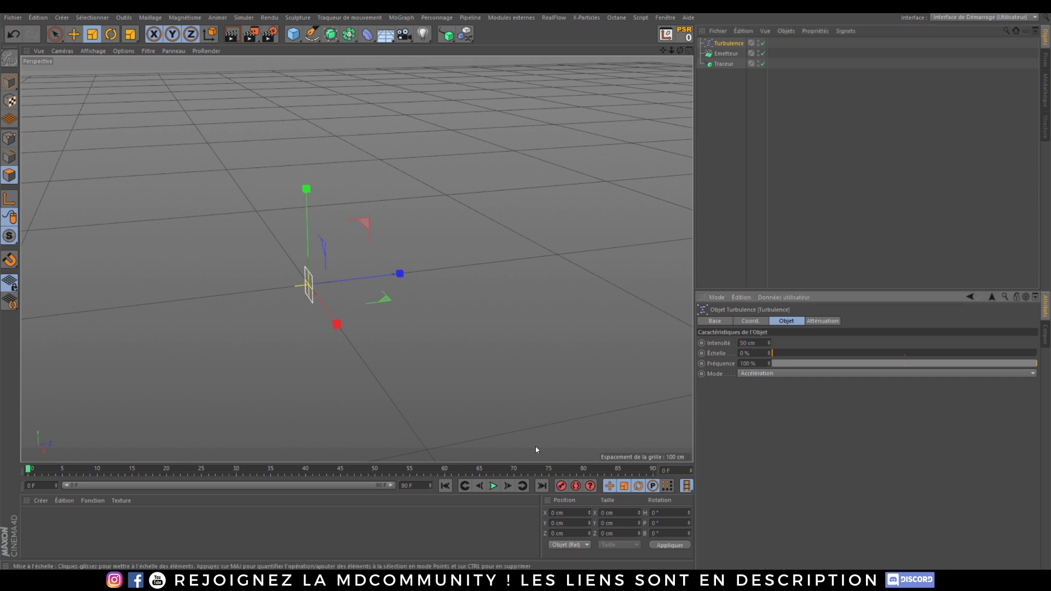
{"action": "left_click", "coordinate": [493, 486]}
{"action": "left_click", "coordinate": [492, 487]}
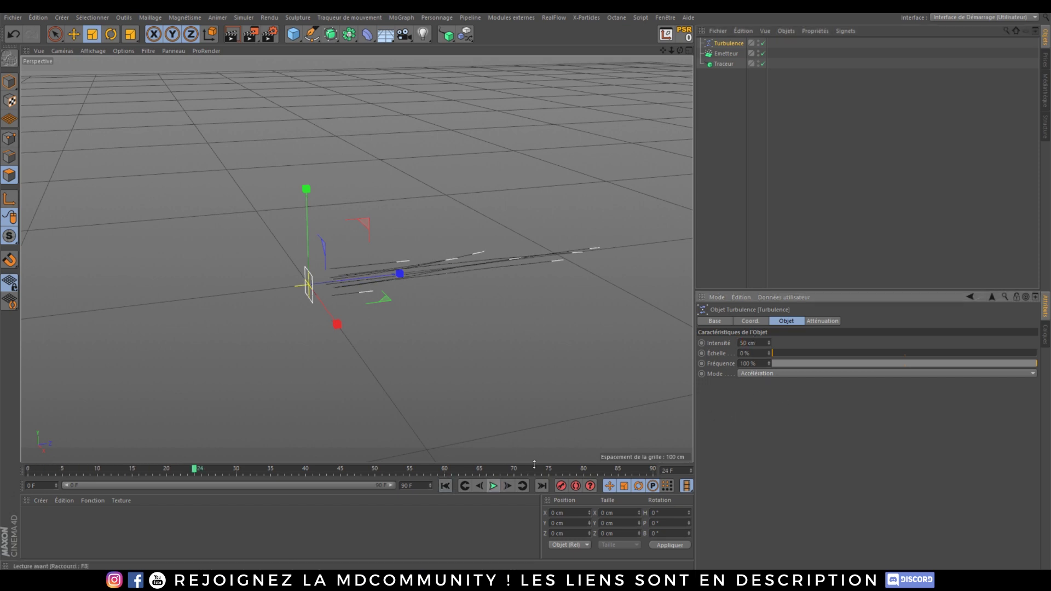
Set the turbulence intensity to 500 cm and replay the simulation from the first frame.
{"action": "left_click", "coordinate": [445, 486]}
{"action": "left_click", "coordinate": [493, 485]}
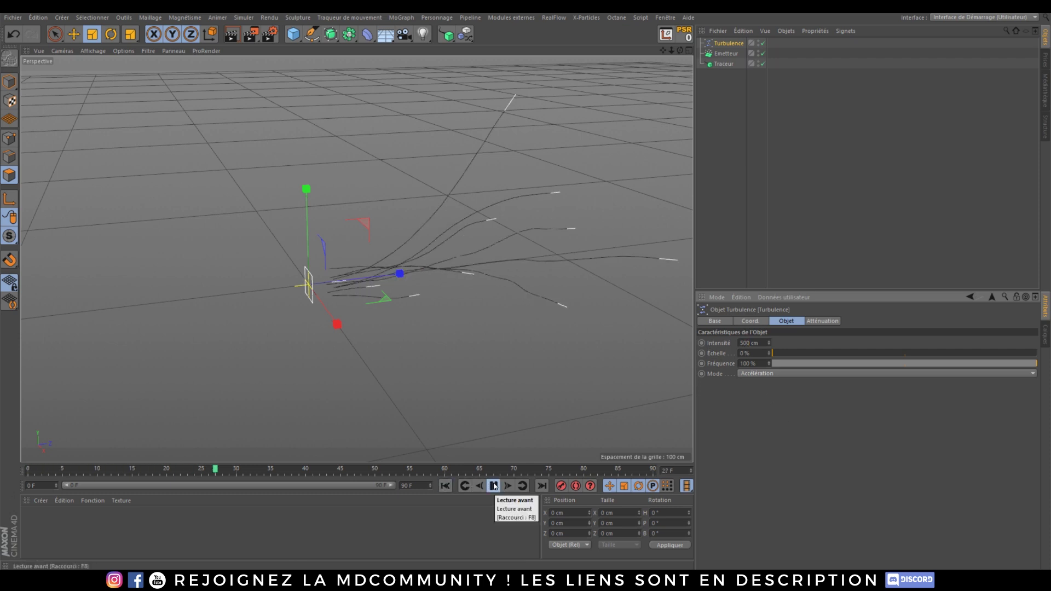
{"action": "left_click", "coordinate": [494, 486]}
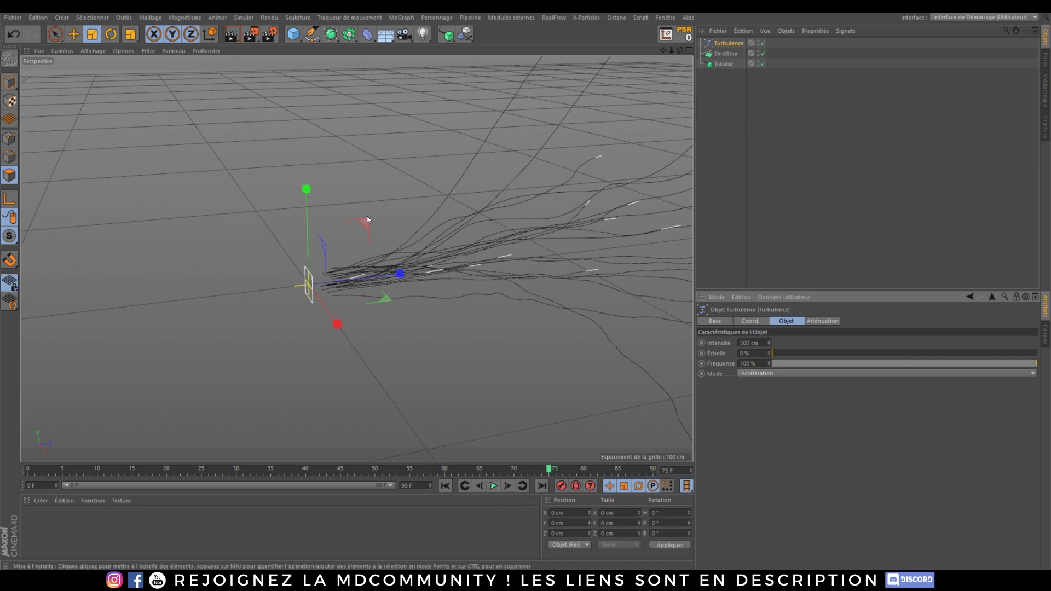
Add an Extrusion contrôlée object and make the Traceur its child.
{"action": "middle_click_drag", "start_coordinate": [398, 312], "coordinate": [353, 343], "text": "alt"}
{"action": "left_click_drag", "start_coordinate": [353, 343], "coordinate": [355, 256], "text": "alt"}
{"action": "left_click", "coordinate": [724, 63]}
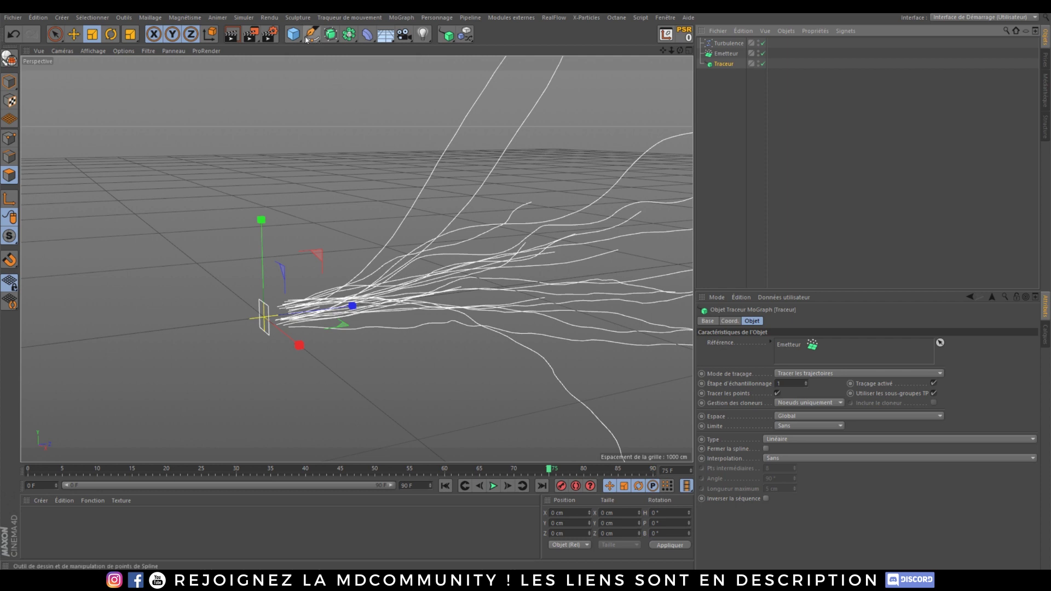
{"action": "left_click", "coordinate": [338, 36]}
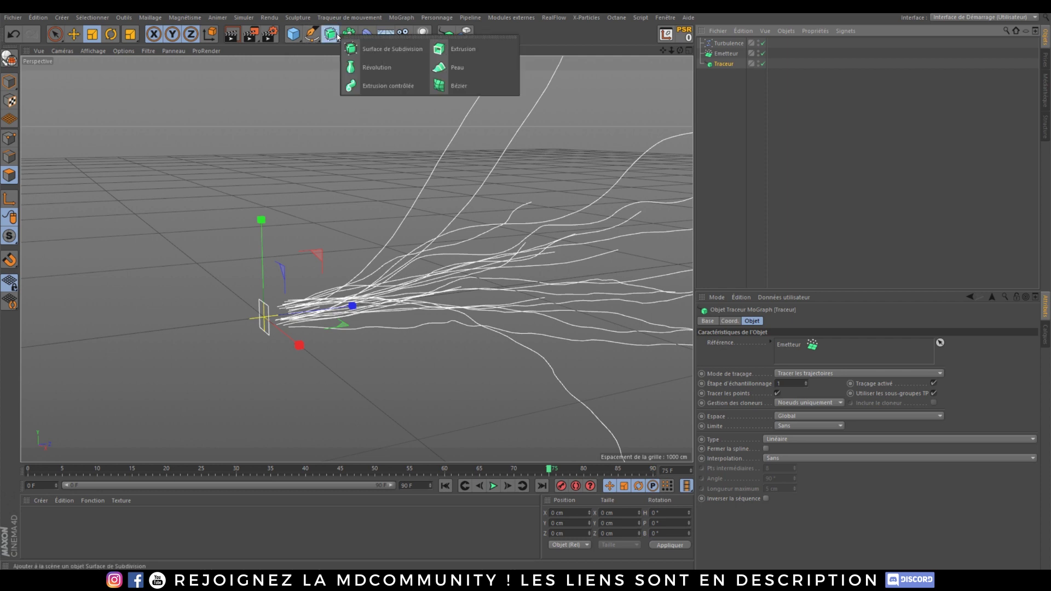
{"action": "left_click", "coordinate": [391, 86]}
{"action": "left_click_drag", "start_coordinate": [725, 75], "coordinate": [728, 46]}
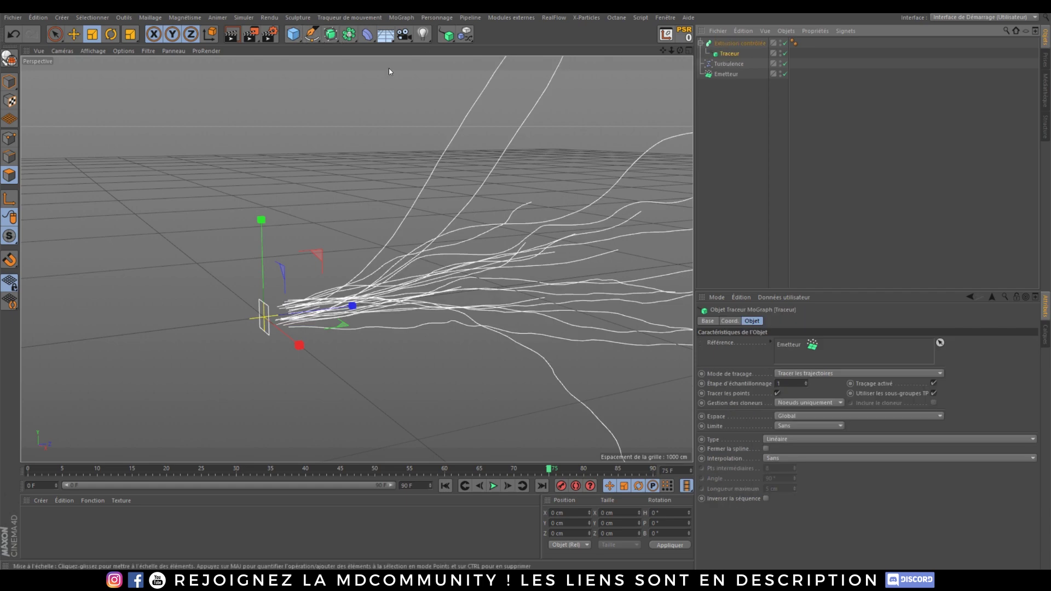
Create an n côtés spline with a 2 cm radius and place it above the Traceur inside the Extrusion contrôlée.
{"action": "left_click", "coordinate": [312, 34]}
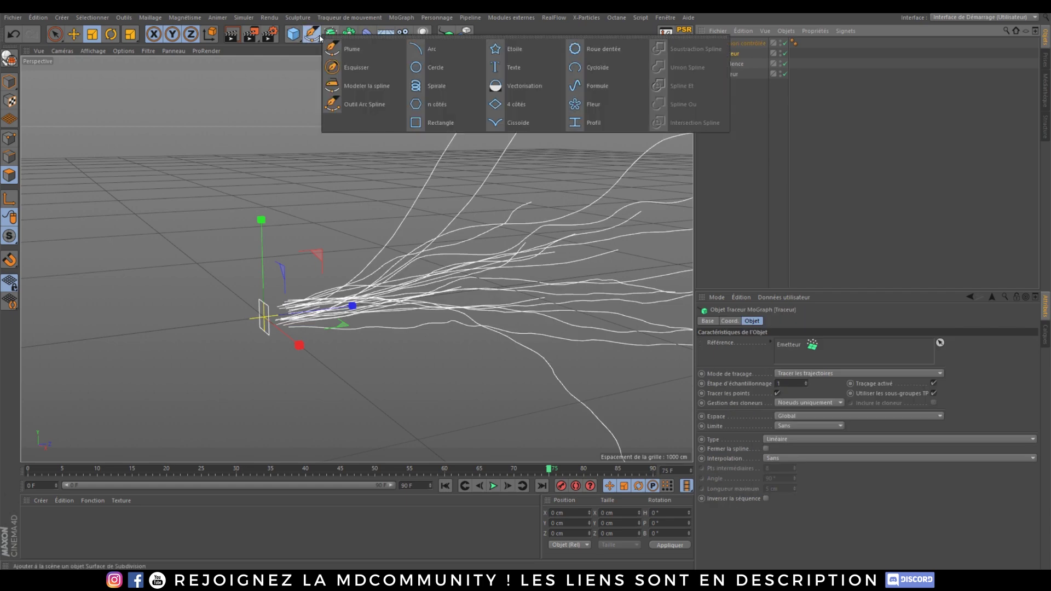
{"action": "left_click", "coordinate": [457, 107]}
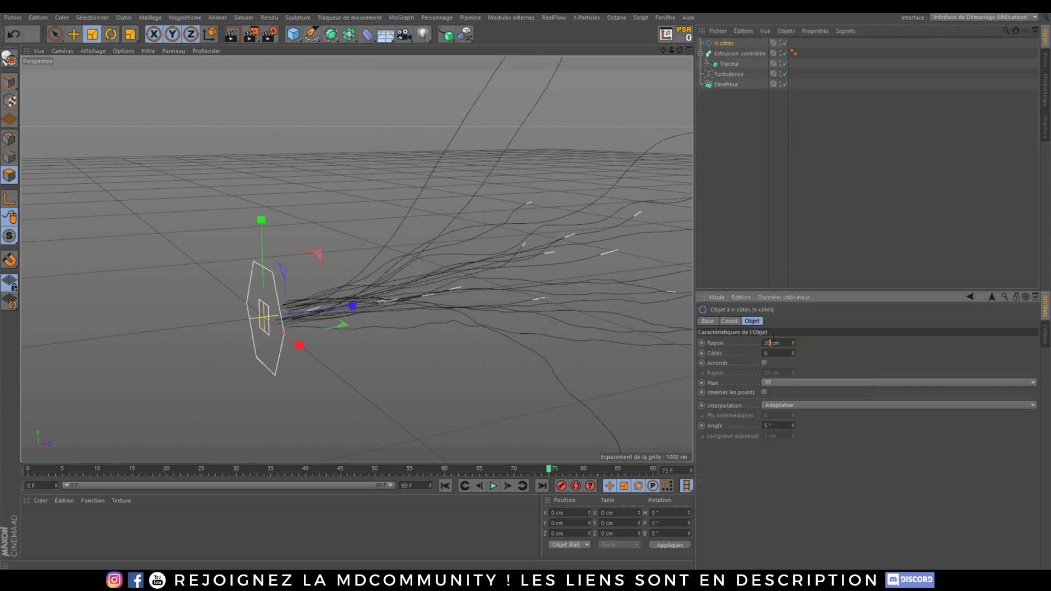
{"action": "left_click", "coordinate": [758, 221]}
{"action": "left_click_drag", "start_coordinate": [724, 43], "coordinate": [729, 57]}
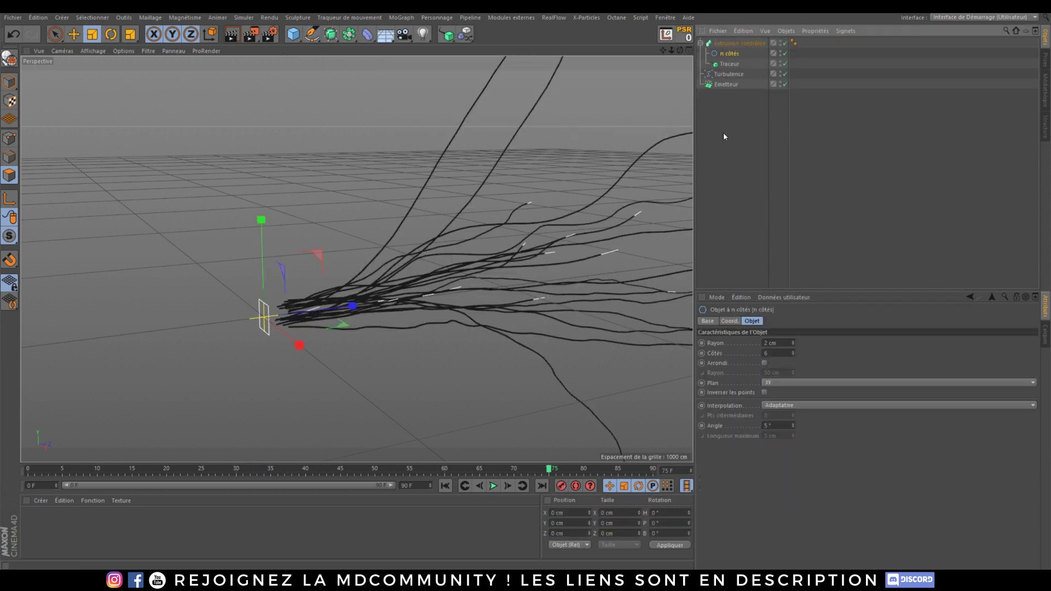
{"action": "left_click", "coordinate": [725, 144]}
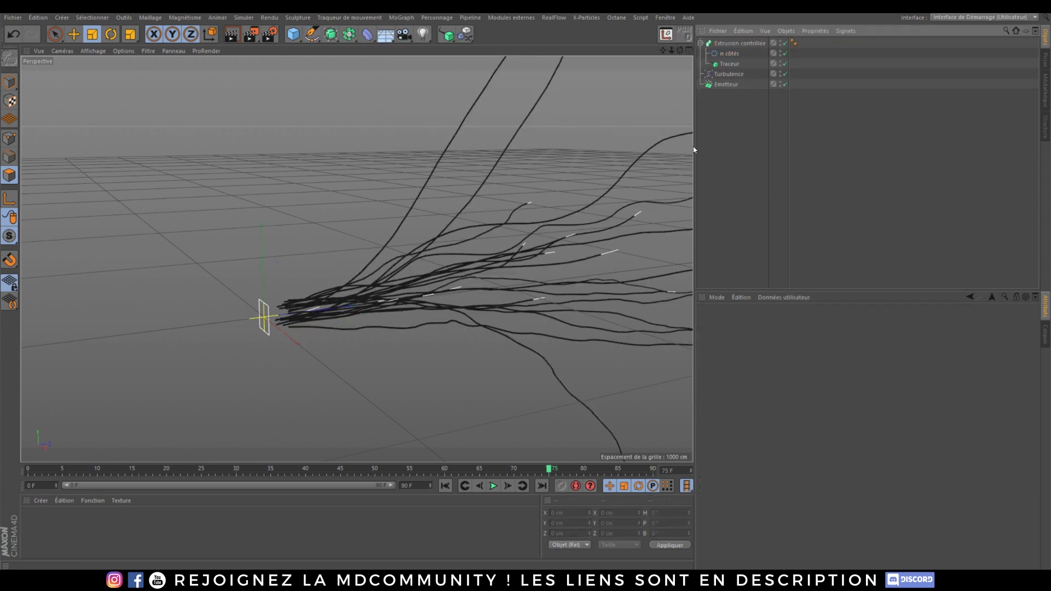
Switch the perspective viewport to a lit, shaded display mode.
{"action": "left_click", "coordinate": [93, 53]}
{"action": "left_click", "coordinate": [109, 65]}
{"action": "middle_click_drag", "start_coordinate": [375, 226], "coordinate": [318, 236], "text": "alt"}
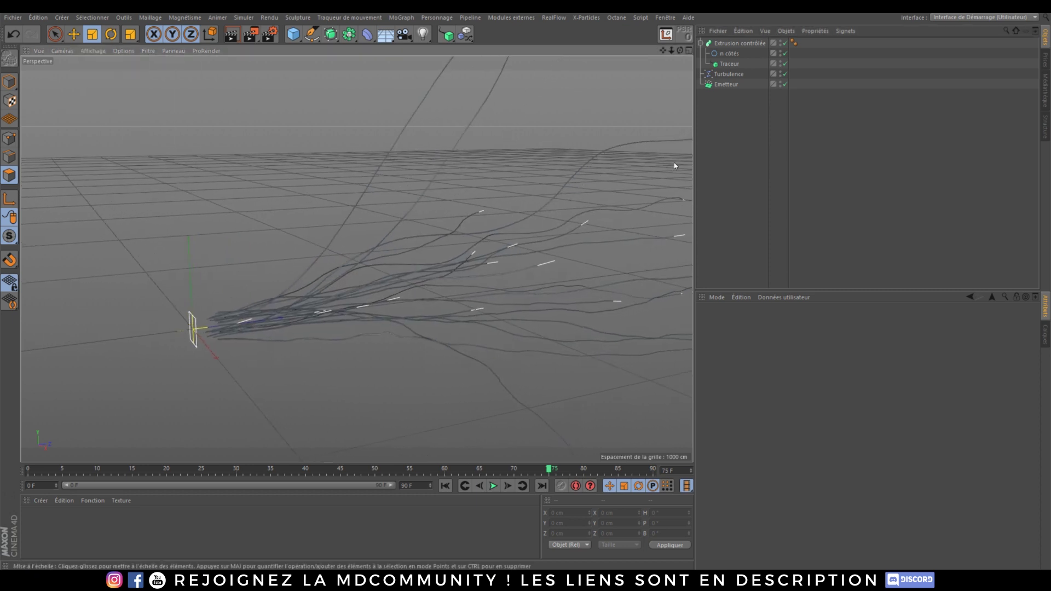
Lower the end point of the Extrusion contrôlée's Mise à l'échelle curve to 0 to taper the strands.
{"action": "left_click", "coordinate": [739, 44]}
{"action": "left_click", "coordinate": [810, 323]}
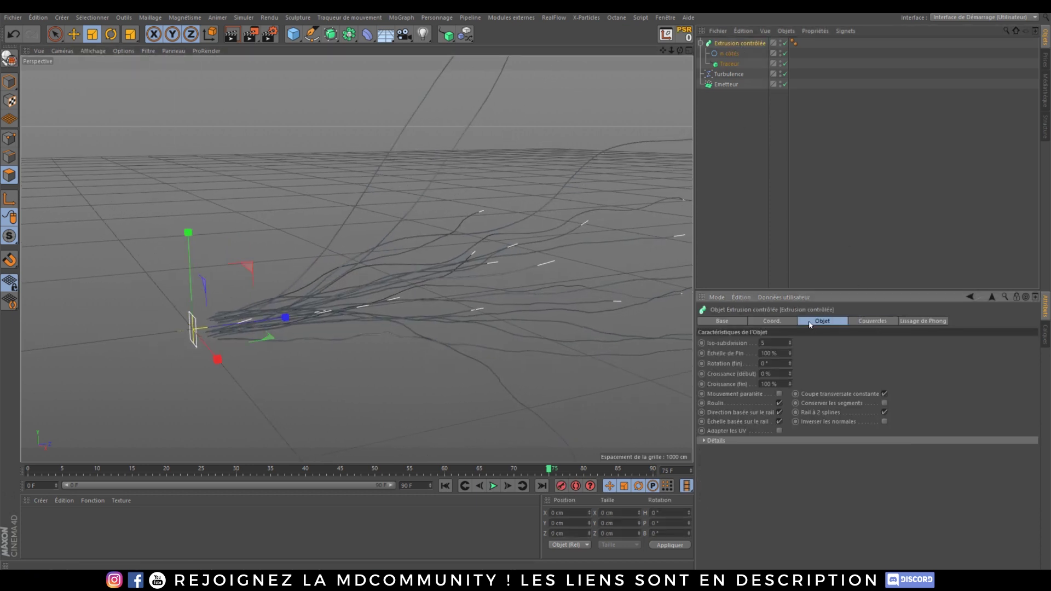
{"action": "left_click", "coordinate": [704, 440]}
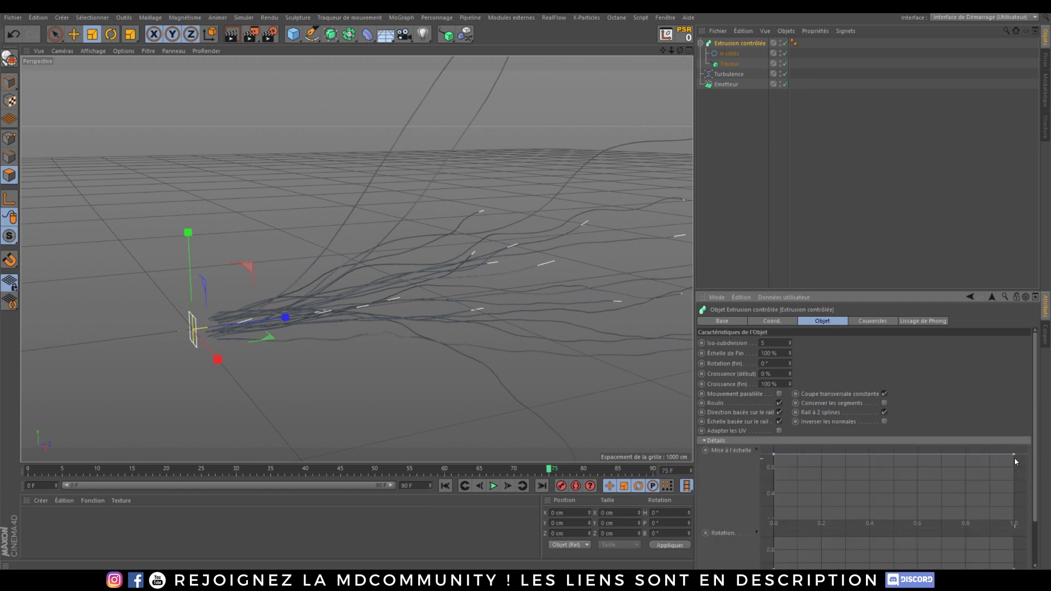
{"action": "left_click_drag", "start_coordinate": [1014, 458], "coordinate": [1015, 519]}
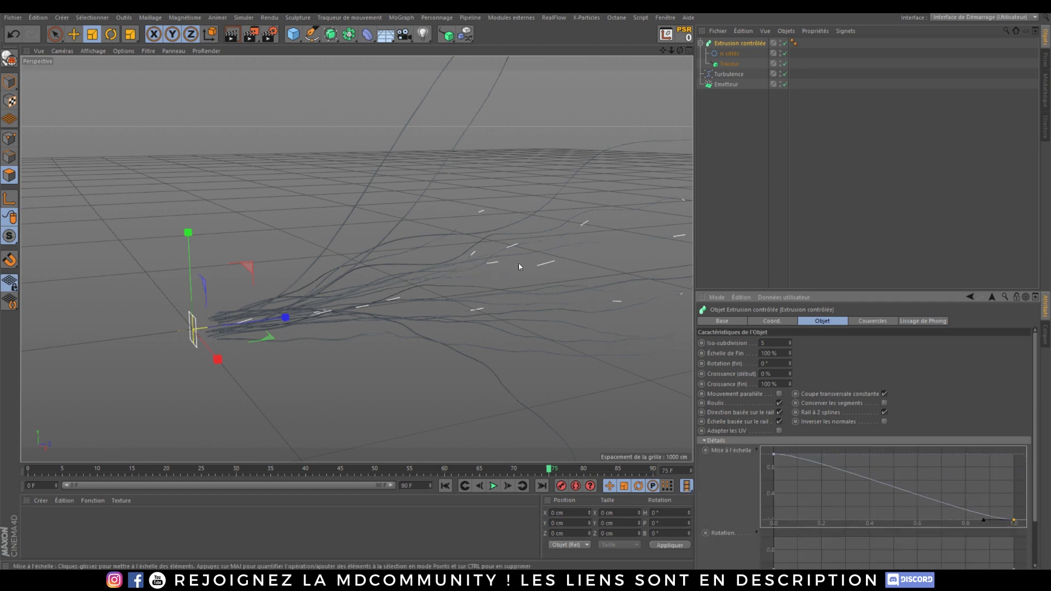
Increase the radius of the n côtés profile slightly to thicken the swept strands.
{"action": "left_click_drag", "start_coordinate": [519, 266], "coordinate": [569, 328], "text": "alt"}
{"action": "left_click_drag", "start_coordinate": [334, 378], "coordinate": [342, 293], "text": "alt"}
{"action": "left_click", "coordinate": [728, 54]}
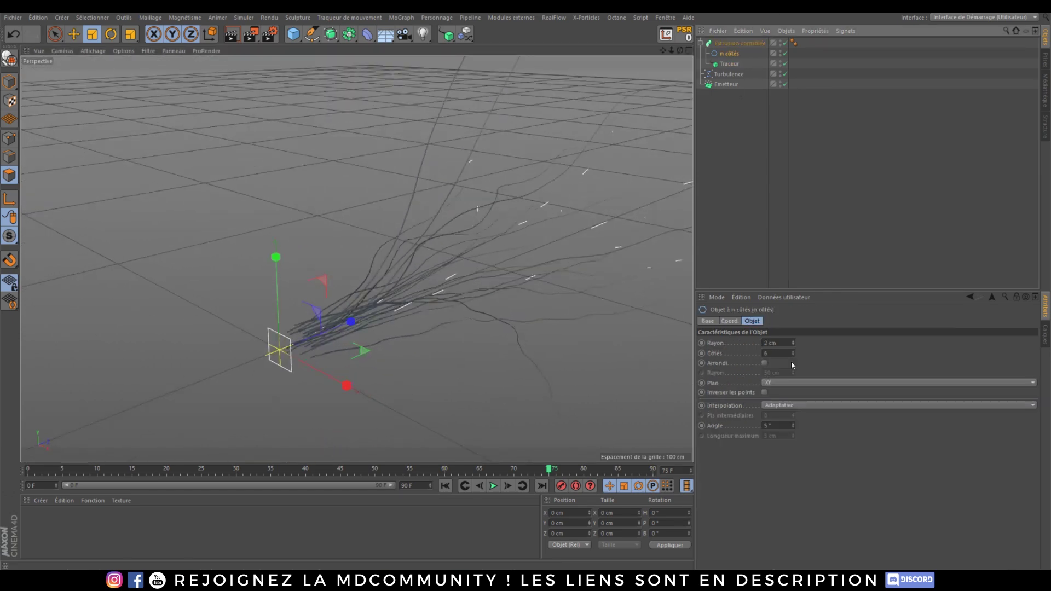
{"action": "left_click", "coordinate": [795, 346]}
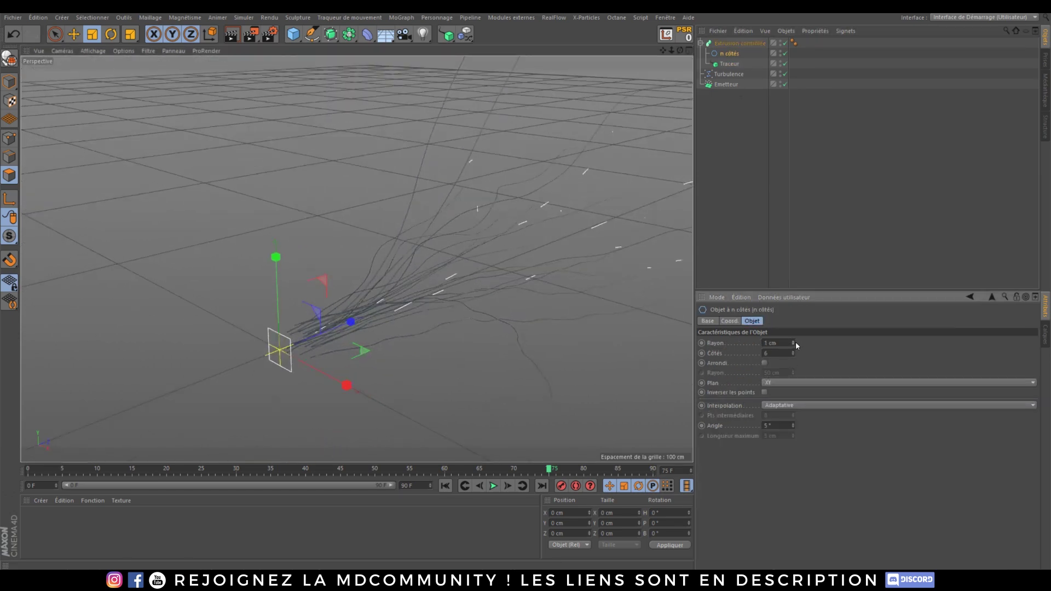
{"action": "left_click", "coordinate": [795, 341]}
{"action": "left_click", "coordinate": [795, 341]}
{"action": "left_click", "coordinate": [715, 230]}
Replay the simulation from the first frame and inspect the tapered strands from several angles and up close.
{"action": "left_click_drag", "start_coordinate": [444, 307], "coordinate": [412, 312], "text": "alt"}
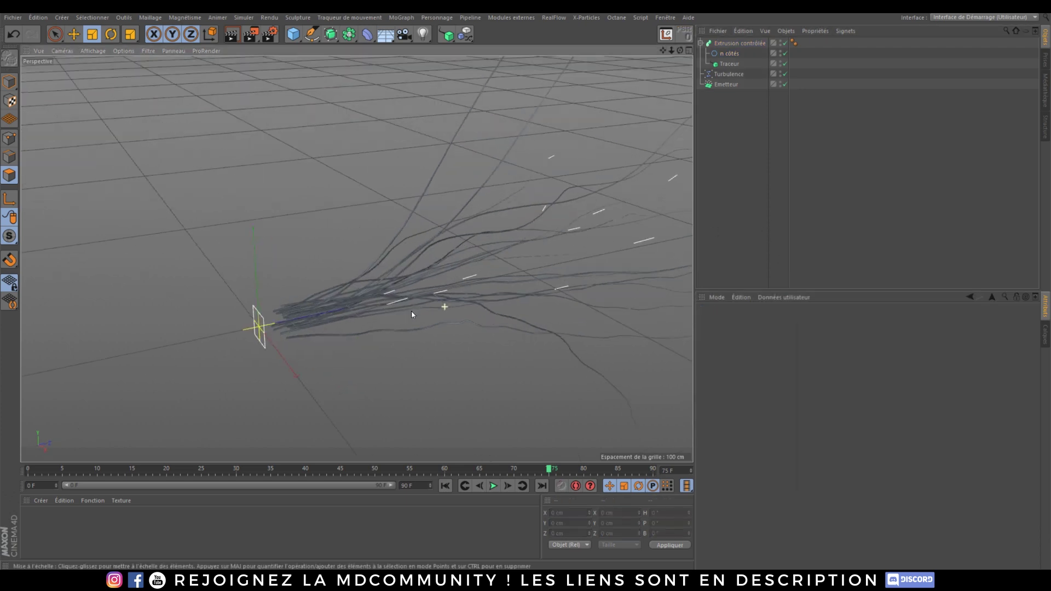
{"action": "middle_click_drag", "start_coordinate": [410, 310], "coordinate": [360, 290], "text": "alt"}
{"action": "scroll", "coordinate": [359, 289], "scroll_direction": "down", "scroll_amount": 4}
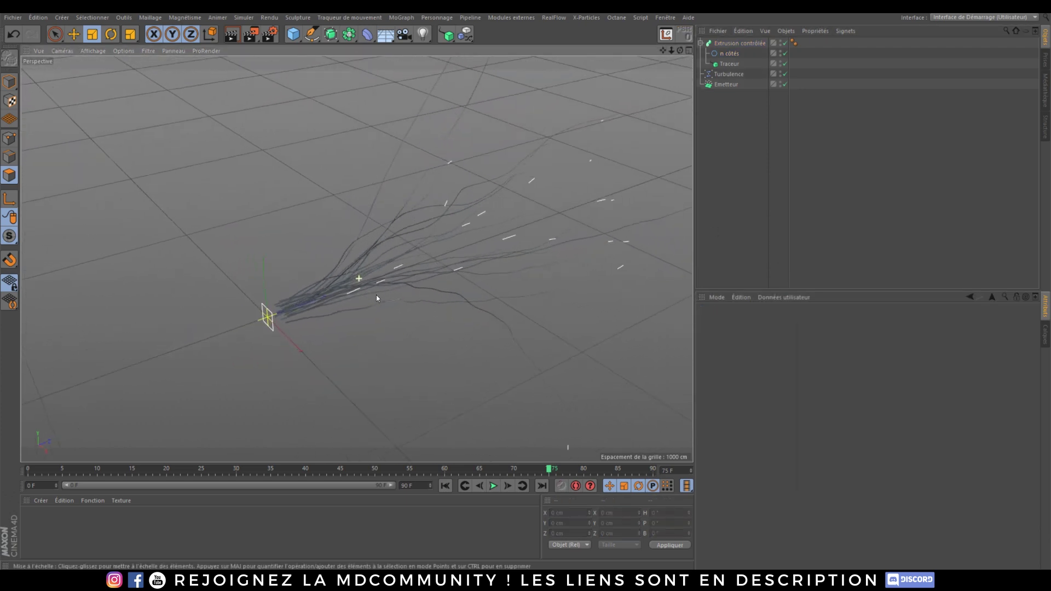
{"action": "scroll", "coordinate": [306, 293], "scroll_direction": "up", "scroll_amount": 5}
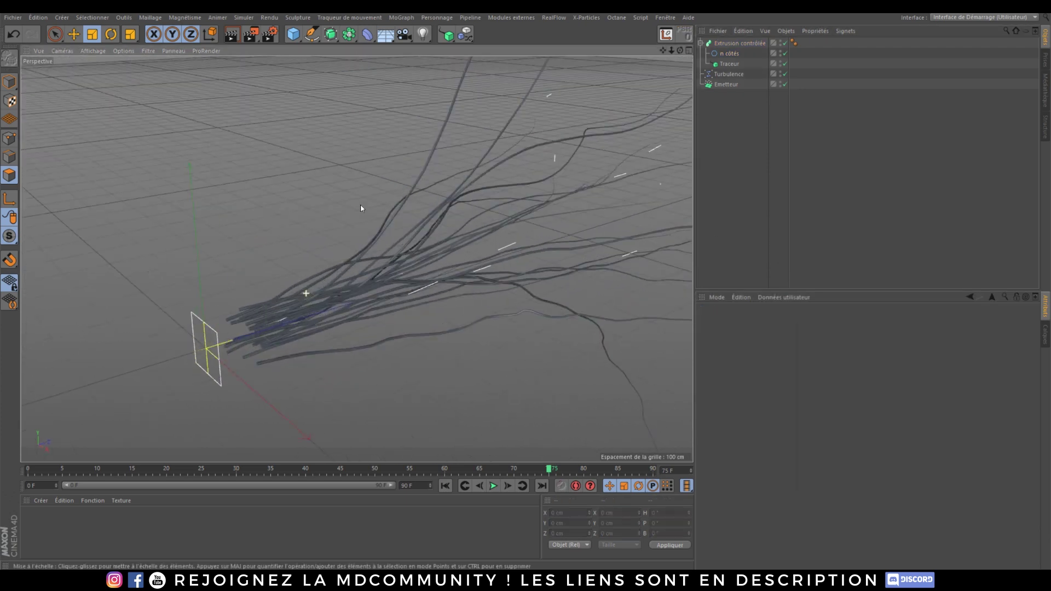
{"action": "left_click", "coordinate": [446, 487]}
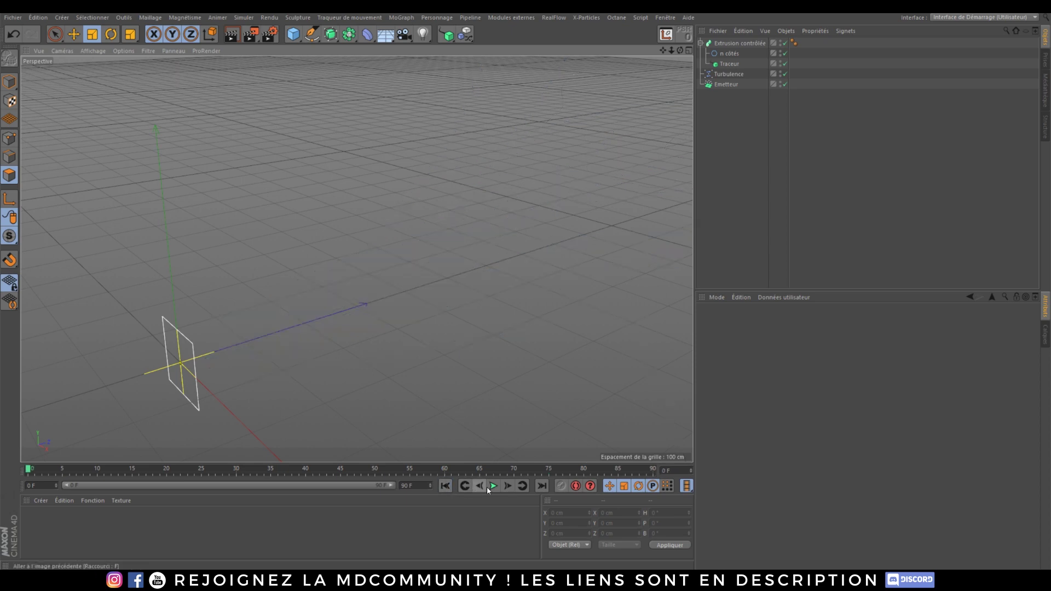
{"action": "left_click", "coordinate": [493, 486]}
{"action": "scroll", "coordinate": [436, 285], "scroll_direction": "down", "scroll_amount": 5}
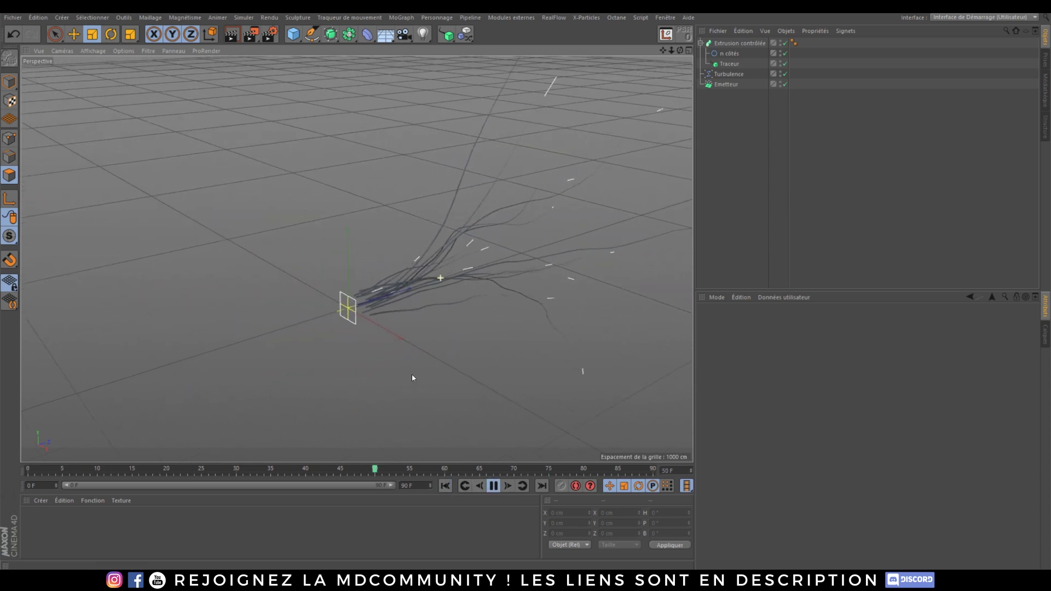
{"action": "left_click_drag", "start_coordinate": [305, 272], "coordinate": [261, 271], "text": "alt"}
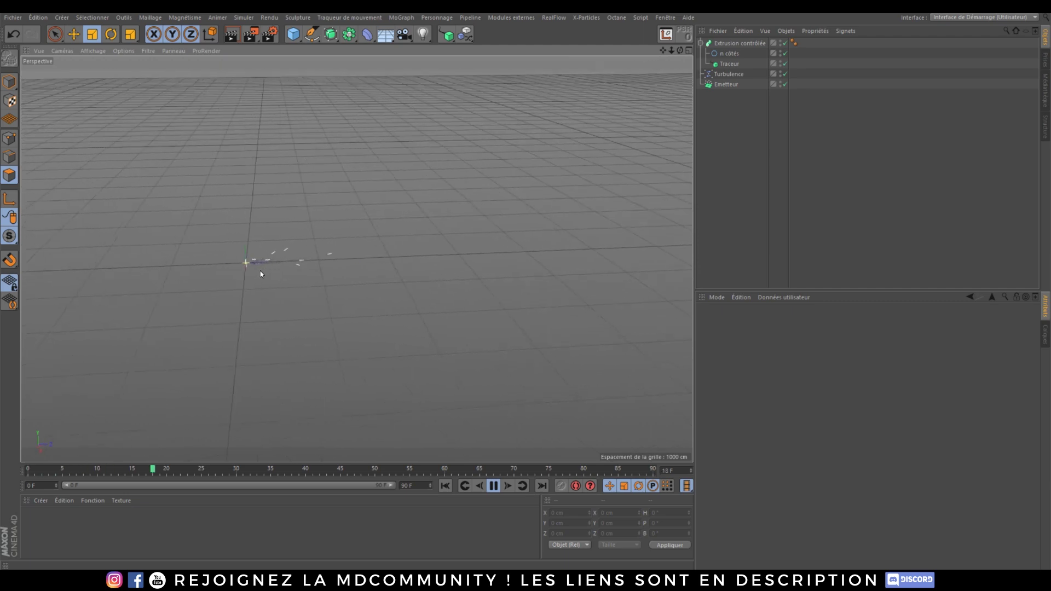
{"action": "right_click_drag", "start_coordinate": [262, 267], "coordinate": [327, 64], "text": "alt"}
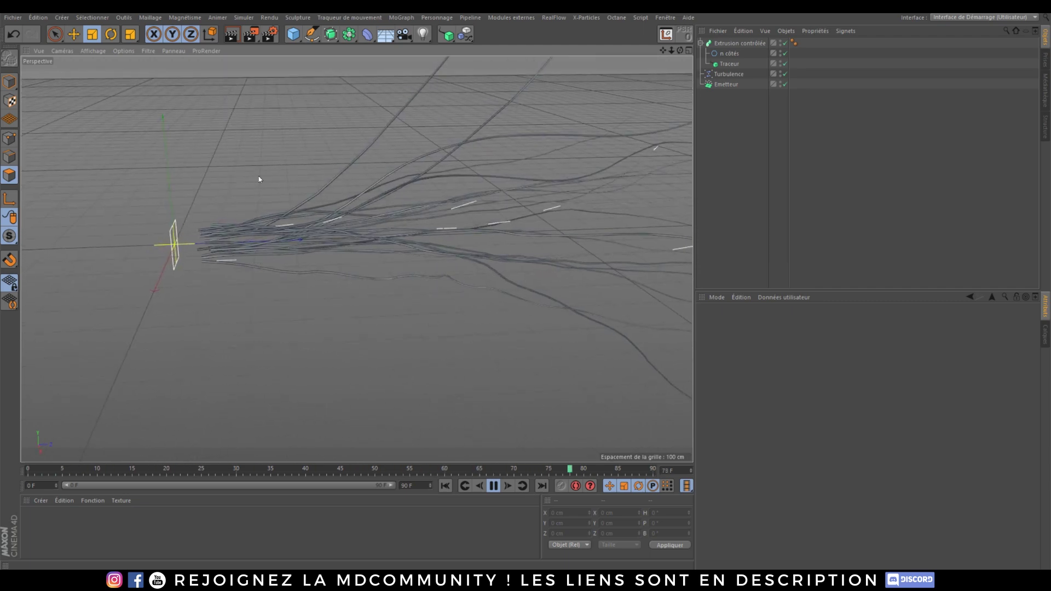
{"action": "left_click_drag", "start_coordinate": [258, 179], "coordinate": [296, 254], "text": "alt"}
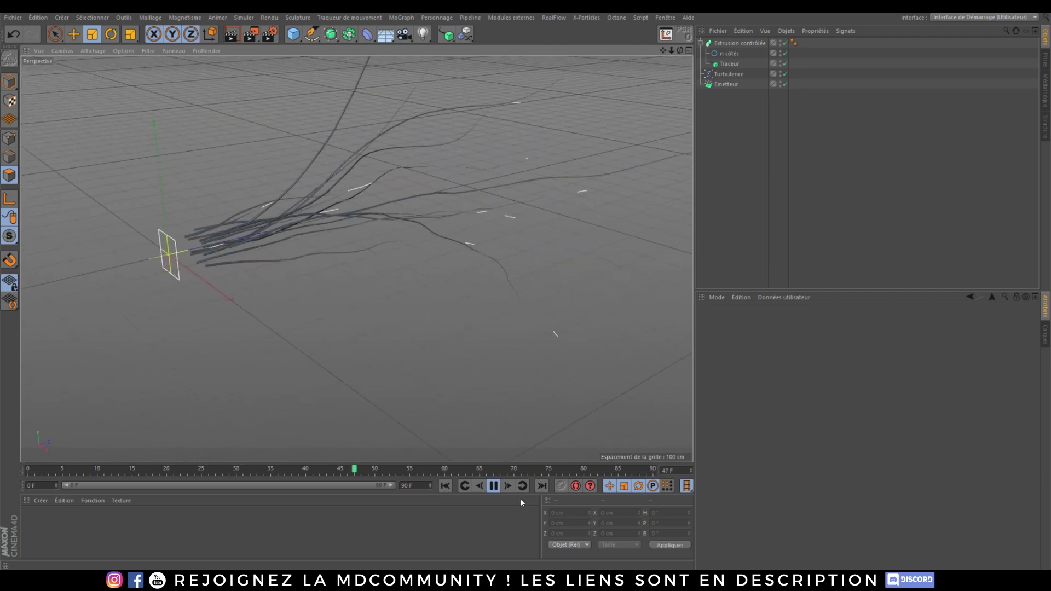
{"action": "left_click", "coordinate": [494, 486]}
{"action": "right_click_drag", "start_coordinate": [340, 221], "coordinate": [335, 85], "text": "alt"}
{"action": "left_click_drag", "start_coordinate": [357, 258], "coordinate": [281, 215], "text": "alt"}
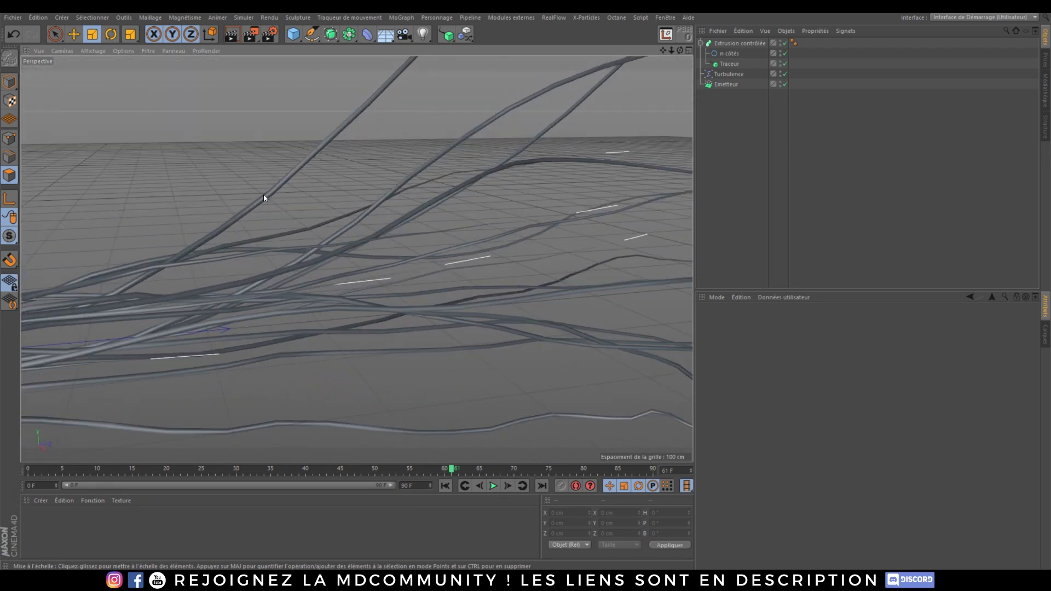
Set the Traceur's spline type to B-Spline.
{"action": "left_click", "coordinate": [728, 64]}
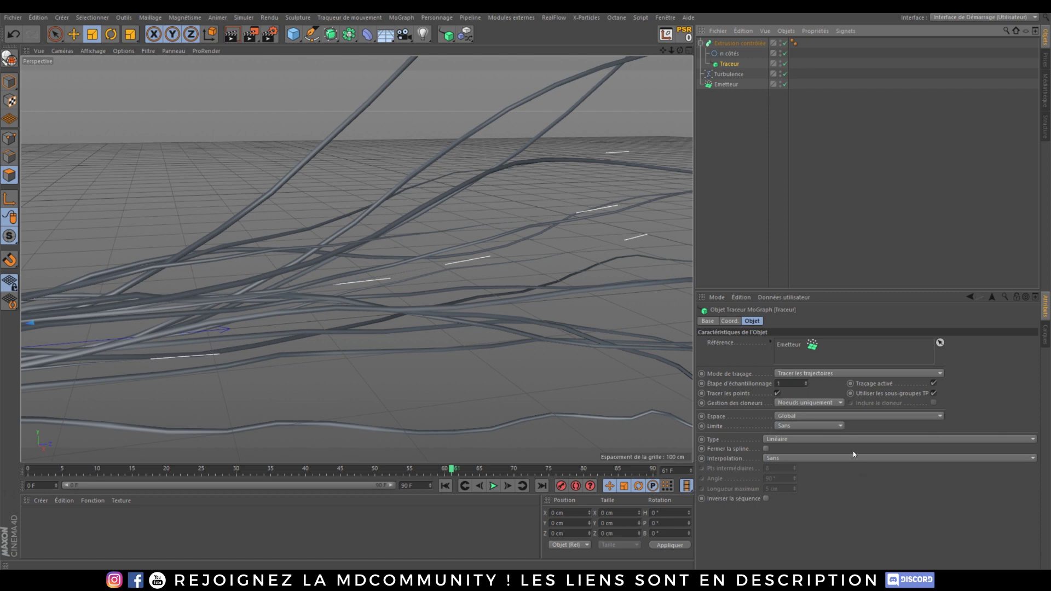
{"action": "left_click", "coordinate": [777, 440]}
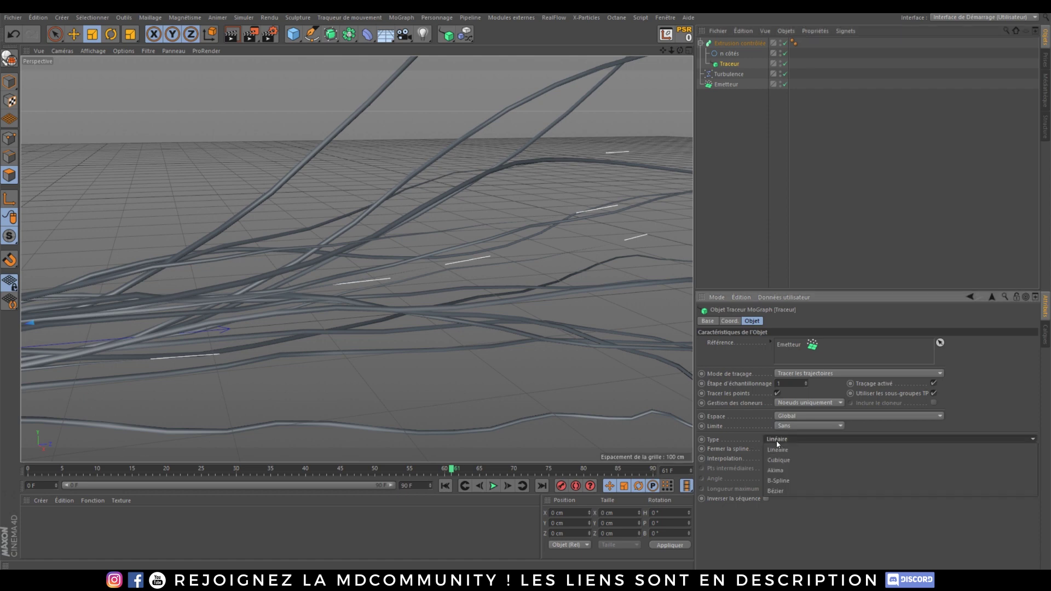
{"action": "left_click", "coordinate": [797, 482]}
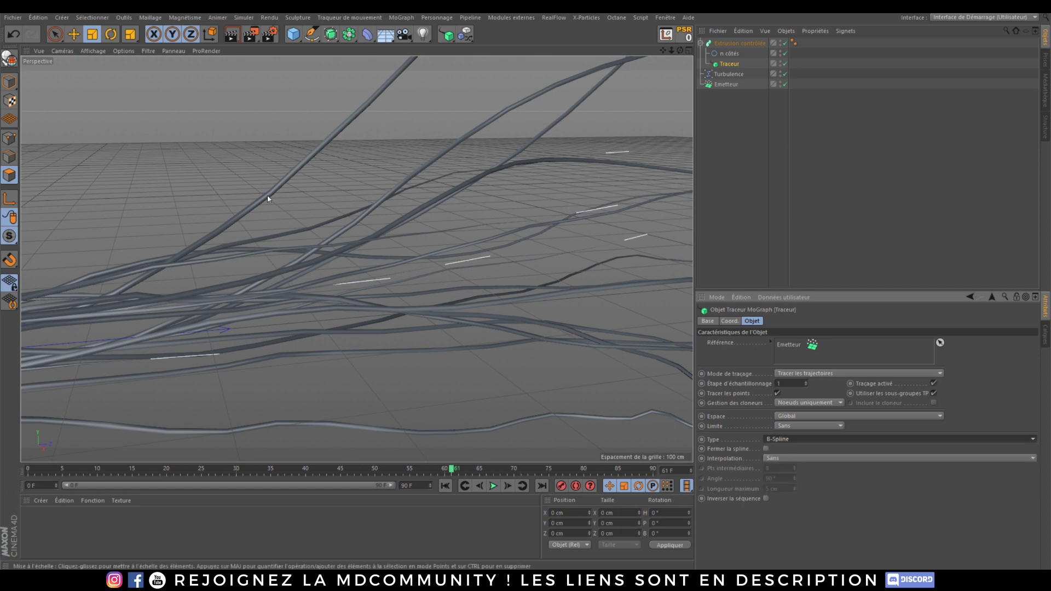
Set the Traceur's interpolation to Adaptative and replay the simulation from the first frame to check the smoothed strands.
{"action": "left_click", "coordinate": [447, 486]}
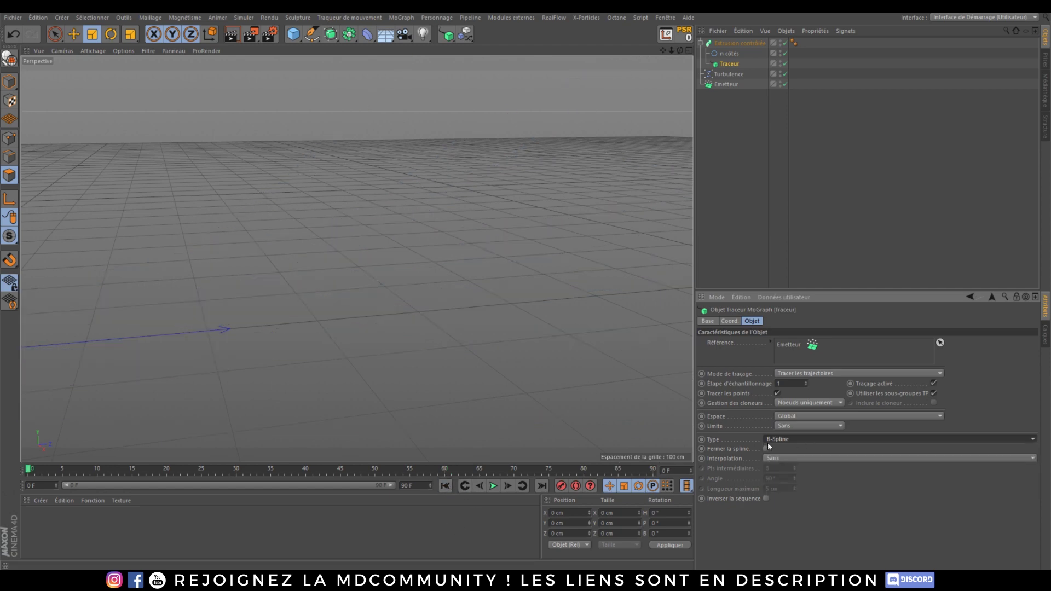
{"action": "left_click", "coordinate": [766, 456]}
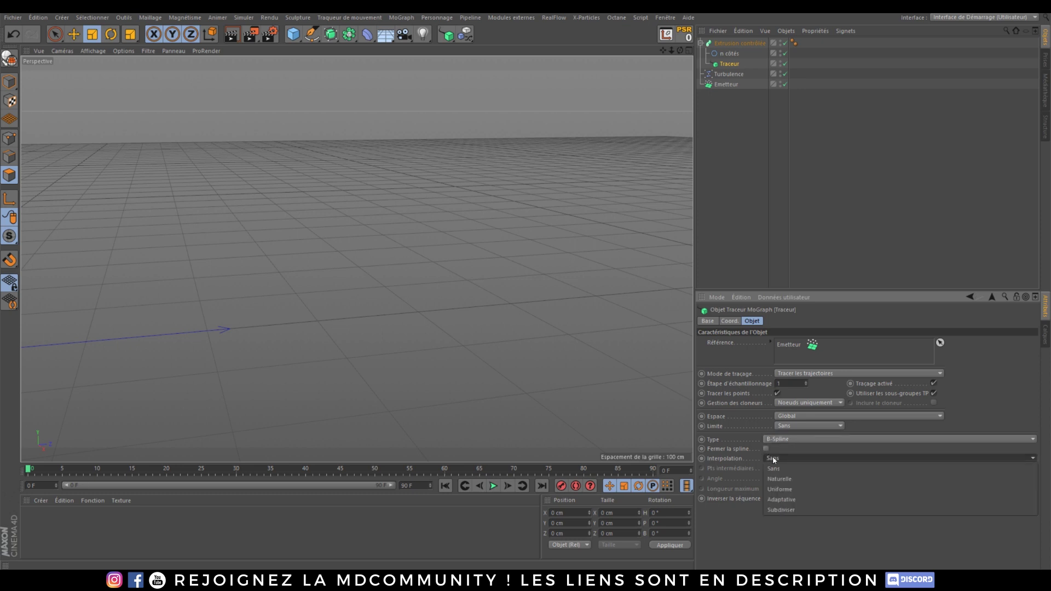
{"action": "left_click", "coordinate": [796, 498]}
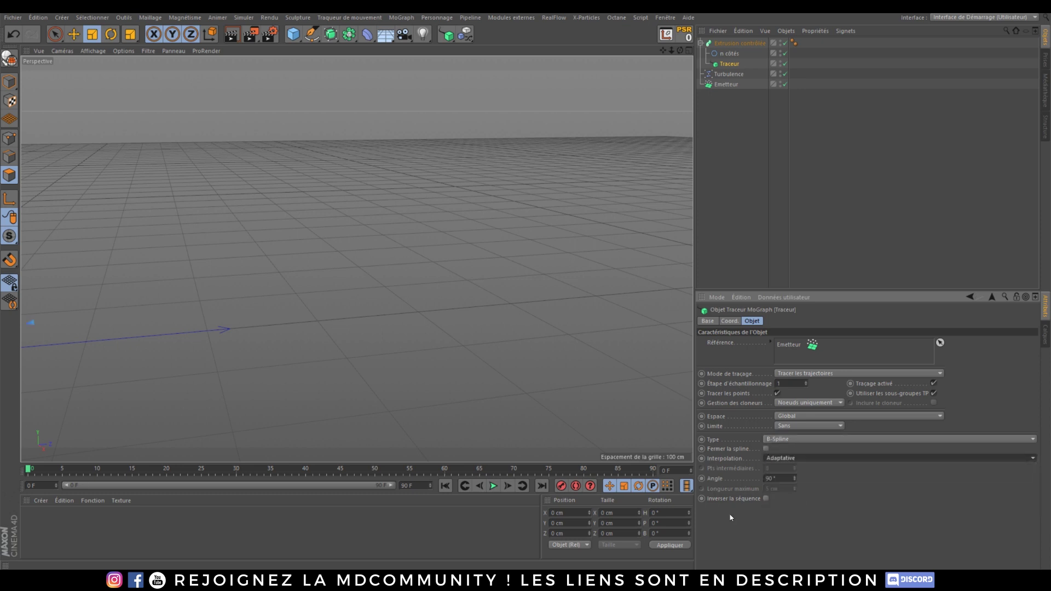
{"action": "left_click", "coordinate": [492, 486]}
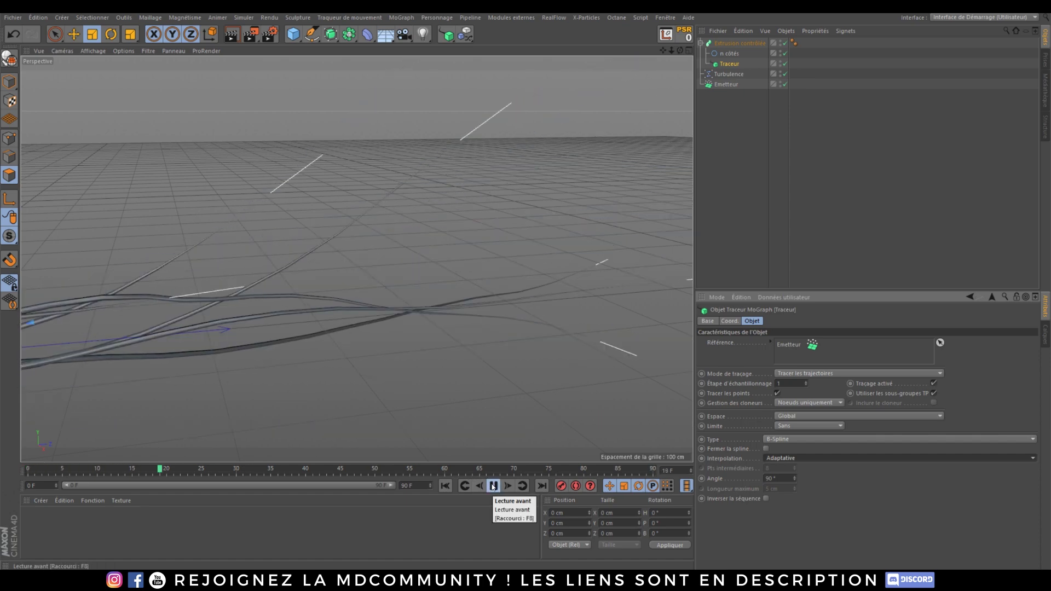
{"action": "left_click", "coordinate": [492, 486]}
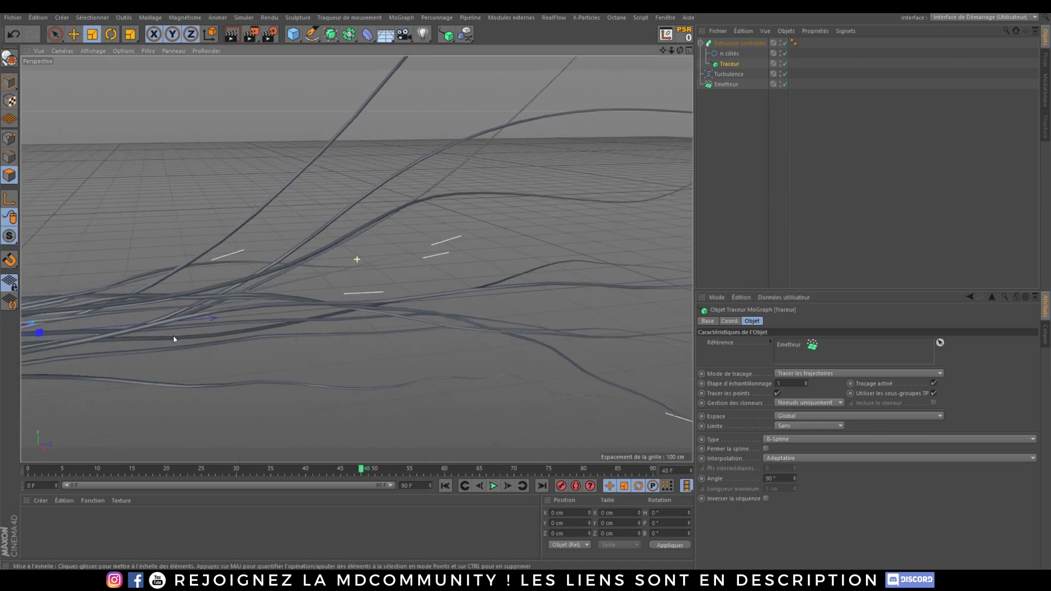
Switch the Traceur's spline type to Linéaire and examine the strands up close.
{"action": "middle_click_drag", "start_coordinate": [173, 336], "coordinate": [318, 338], "text": "alt"}
{"action": "left_click_drag", "start_coordinate": [317, 338], "coordinate": [361, 270], "text": "alt"}
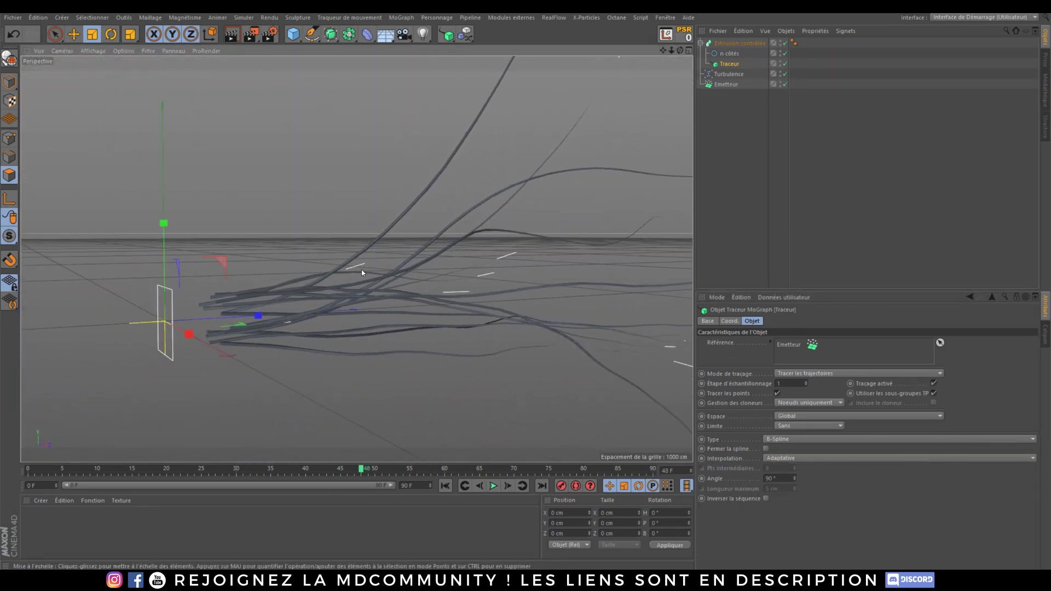
{"action": "middle_click_drag", "start_coordinate": [335, 293], "coordinate": [312, 323], "text": "alt"}
{"action": "left_click_drag", "start_coordinate": [312, 323], "coordinate": [319, 353], "text": "alt"}
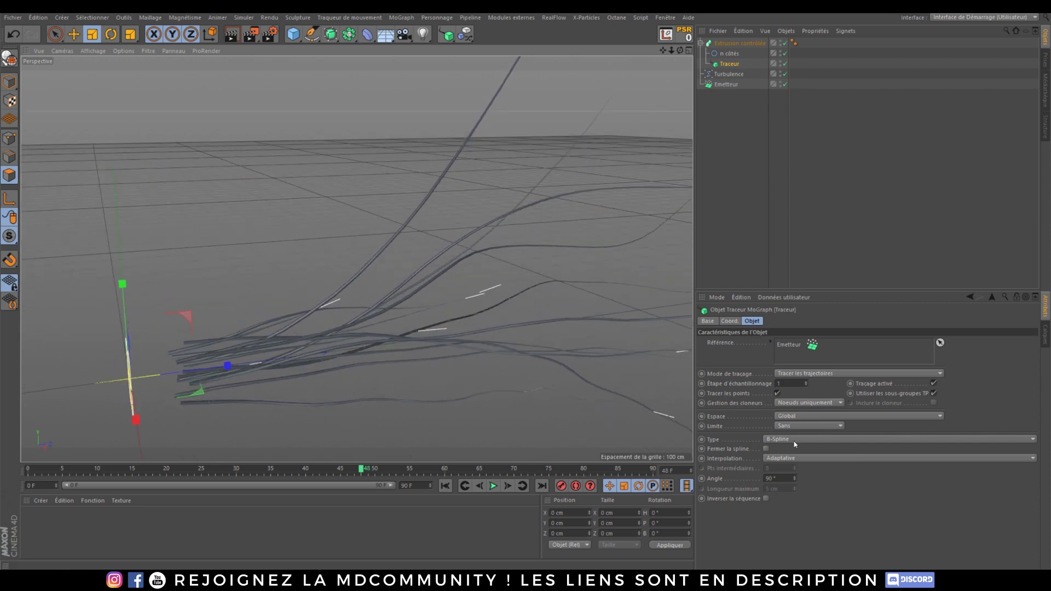
{"action": "left_click", "coordinate": [794, 441]}
{"action": "left_click", "coordinate": [787, 451]}
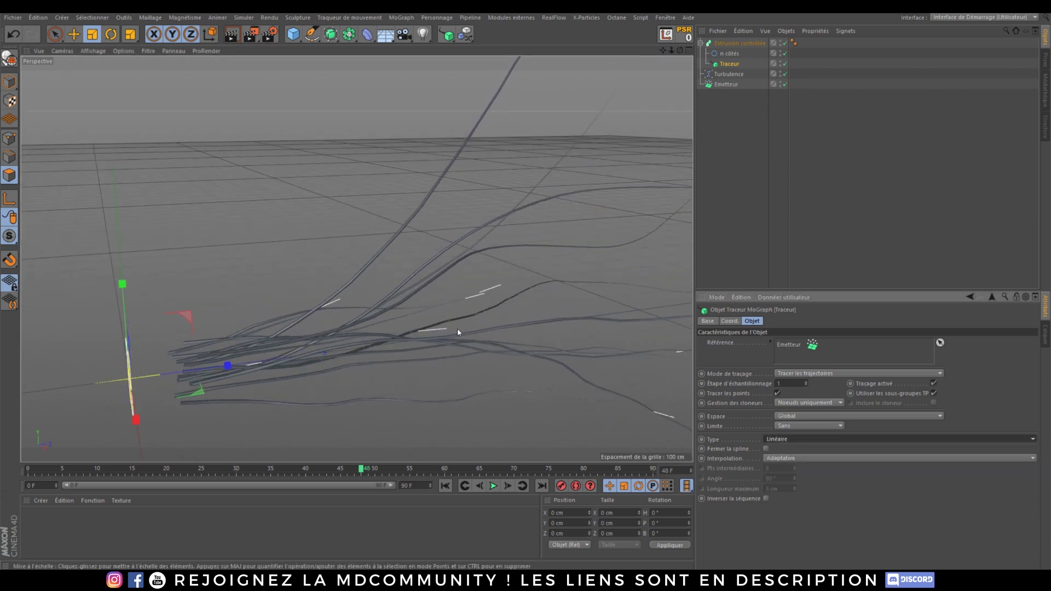
{"action": "right_click_drag", "start_coordinate": [413, 289], "coordinate": [455, 176], "text": "alt"}
{"action": "right_click_drag", "start_coordinate": [357, 257], "coordinate": [178, 235], "text": "alt"}
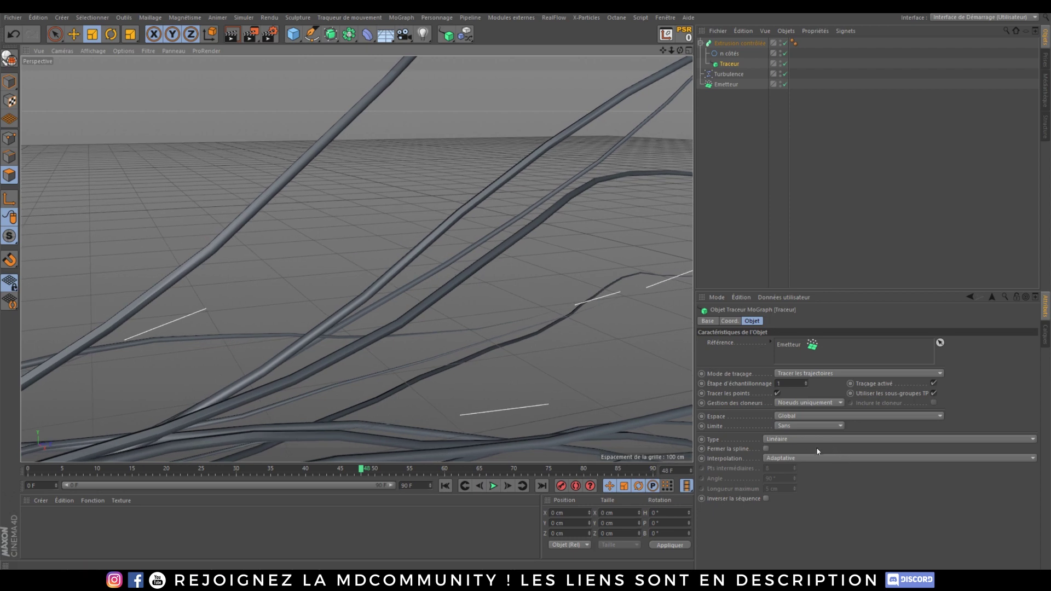
Compare the B-Spline and Akima spline types on the Traceur, finishing on B-Spline.
{"action": "left_click", "coordinate": [816, 440]}
{"action": "left_click", "coordinate": [787, 475]}
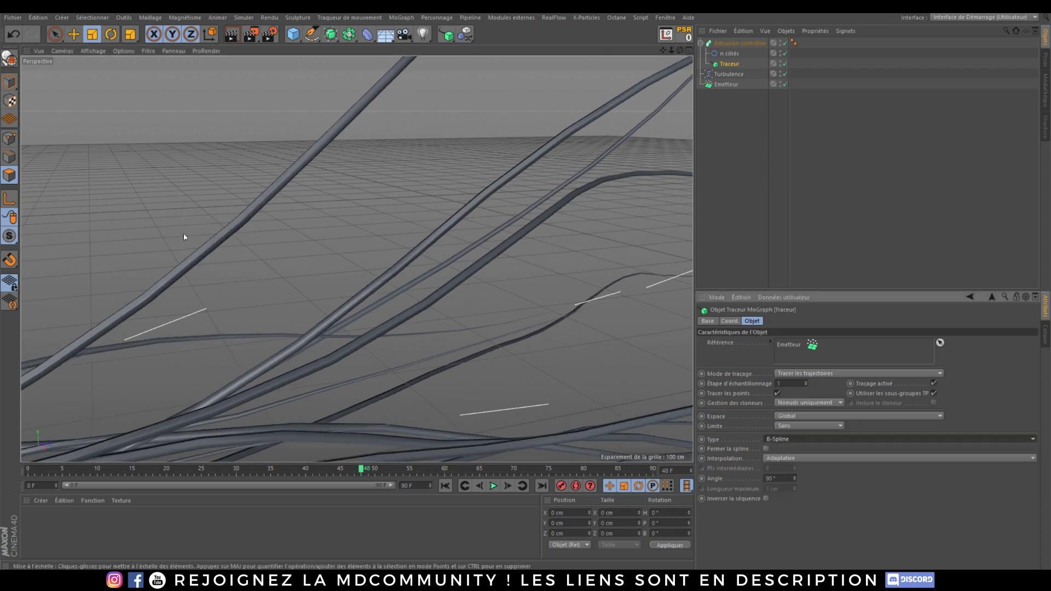
{"action": "left_click", "coordinate": [782, 441]}
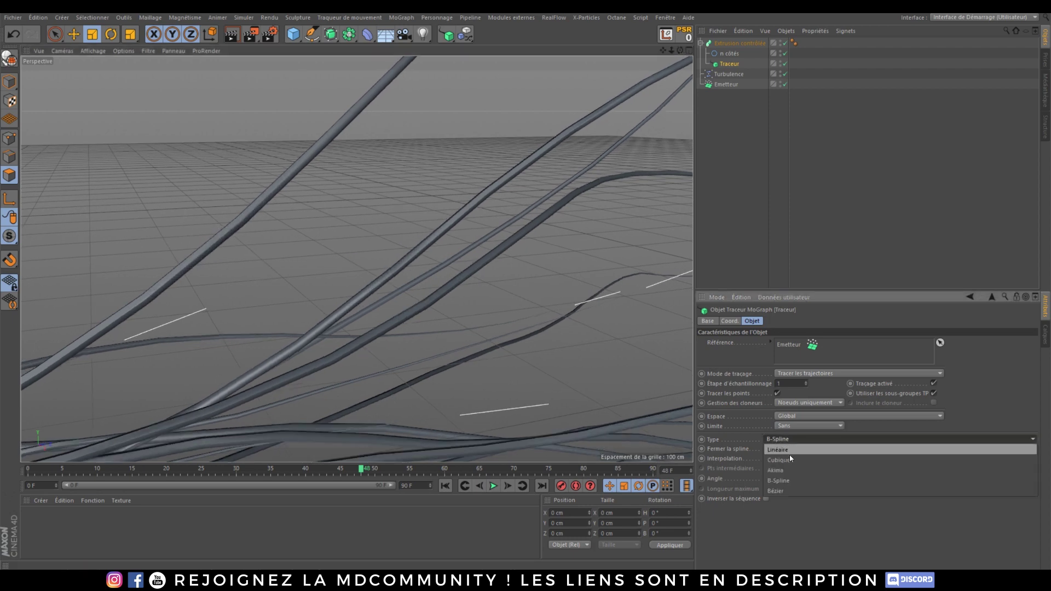
{"action": "left_click", "coordinate": [790, 469]}
{"action": "left_click", "coordinate": [786, 438]}
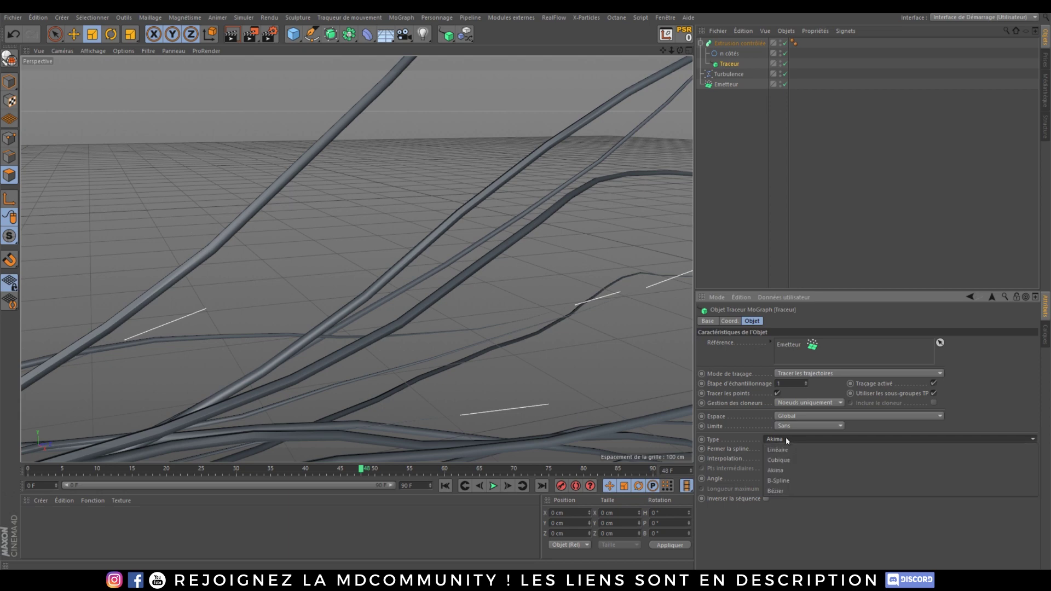
{"action": "left_click", "coordinate": [791, 479]}
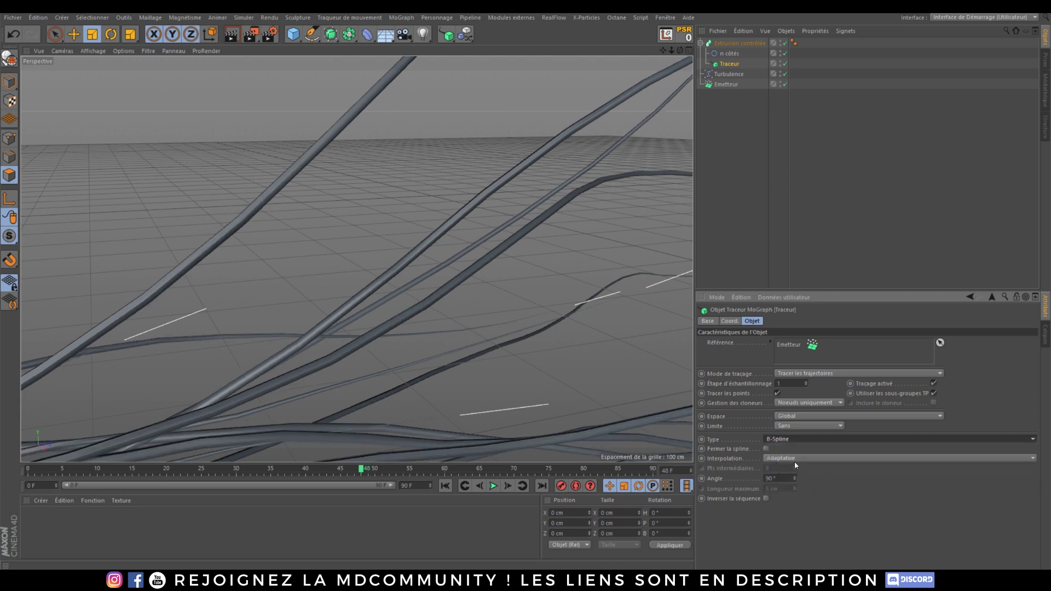
Try the Subdiviser interpolation on the Traceur, replay the simulation from the first frame and inspect the strands.
{"action": "left_click", "coordinate": [794, 460]}
{"action": "left_click", "coordinate": [797, 497]}
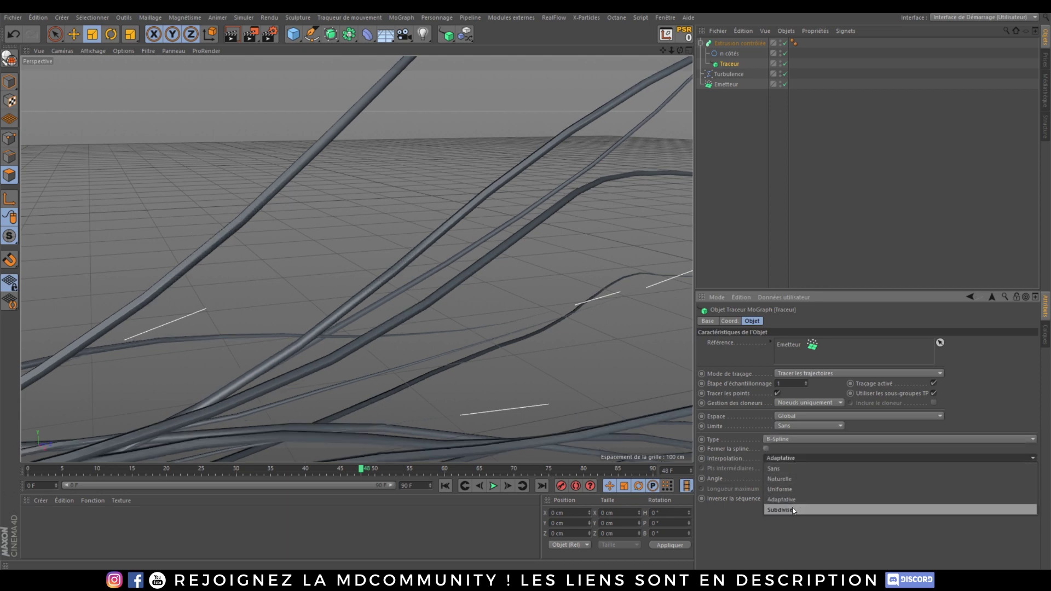
{"action": "right_click_drag", "start_coordinate": [261, 265], "coordinate": [195, 428], "text": "alt"}
{"action": "middle_click_drag", "start_coordinate": [182, 366], "coordinate": [239, 366], "text": "alt"}
{"action": "left_click_drag", "start_coordinate": [238, 368], "coordinate": [291, 378], "text": "alt"}
{"action": "left_click", "coordinate": [446, 487]}
{"action": "left_click", "coordinate": [493, 487]}
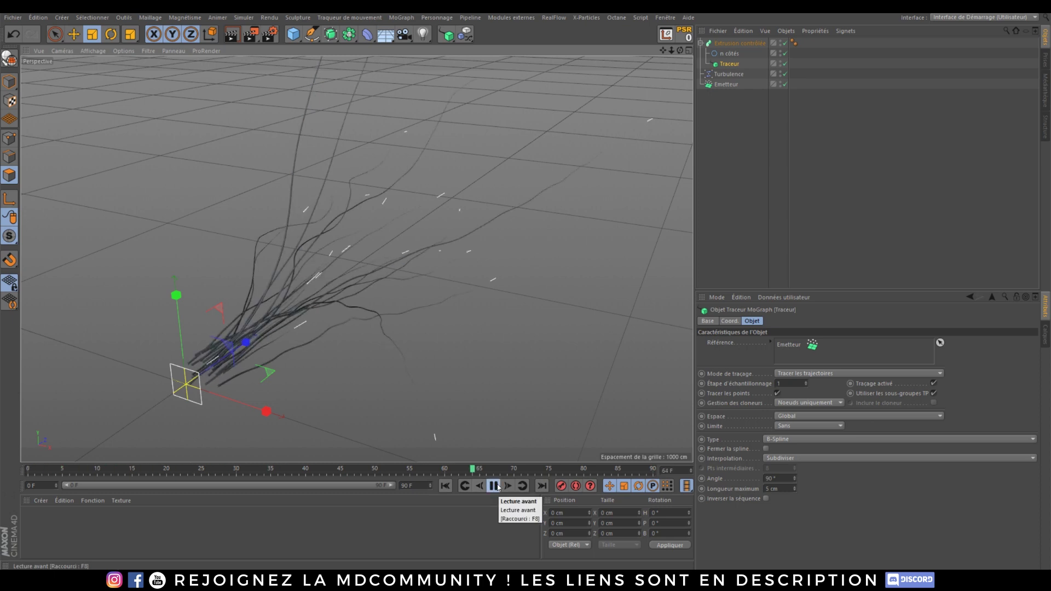
{"action": "left_click", "coordinate": [497, 487]}
{"action": "left_click_drag", "start_coordinate": [290, 304], "coordinate": [264, 307], "text": "alt"}
{"action": "right_click_drag", "start_coordinate": [264, 307], "coordinate": [272, 251], "text": "alt"}
{"action": "left_click_drag", "start_coordinate": [255, 325], "coordinate": [189, 314], "text": "alt"}
{"action": "right_click_drag", "start_coordinate": [189, 313], "coordinate": [209, 288], "text": "alt"}
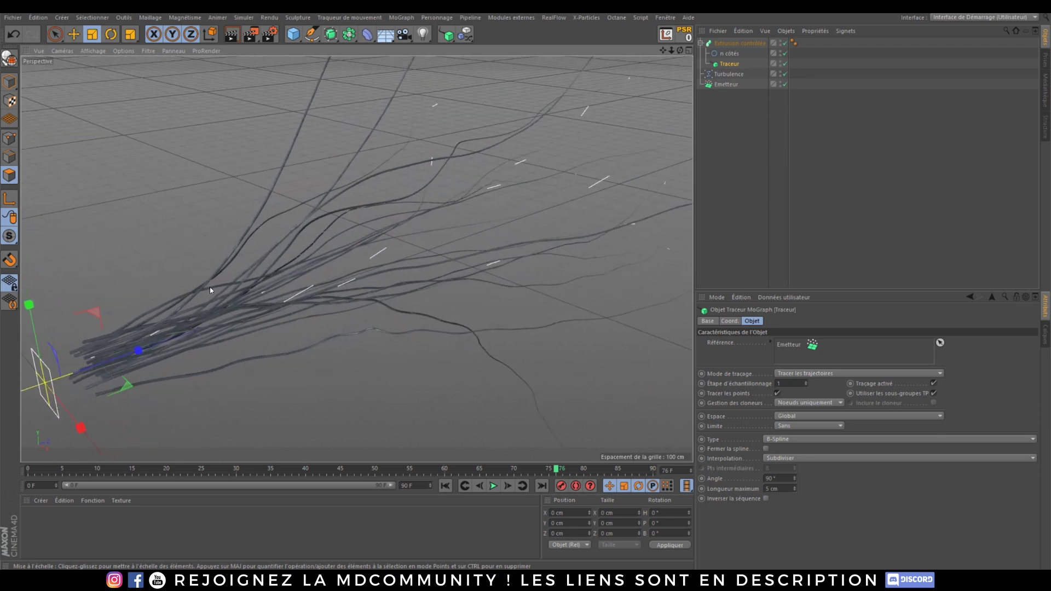
{"action": "left_click_drag", "start_coordinate": [209, 288], "coordinate": [180, 299], "text": "alt"}
Set the Traceur's interpolation back to Adaptative and replay the simulation from the first frame.
{"action": "left_click", "coordinate": [795, 459]}
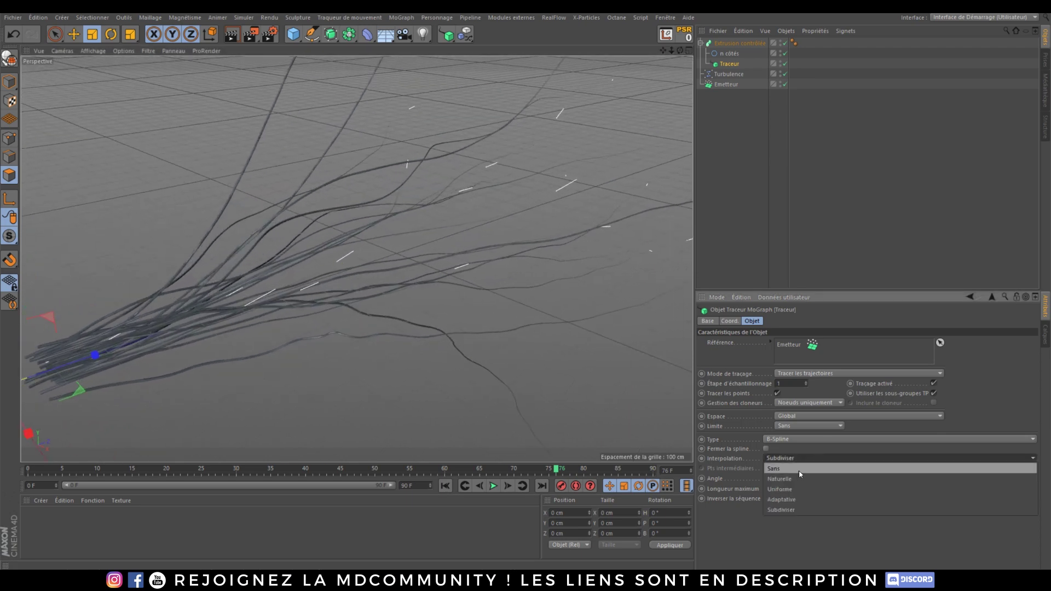
{"action": "left_click", "coordinate": [793, 494]}
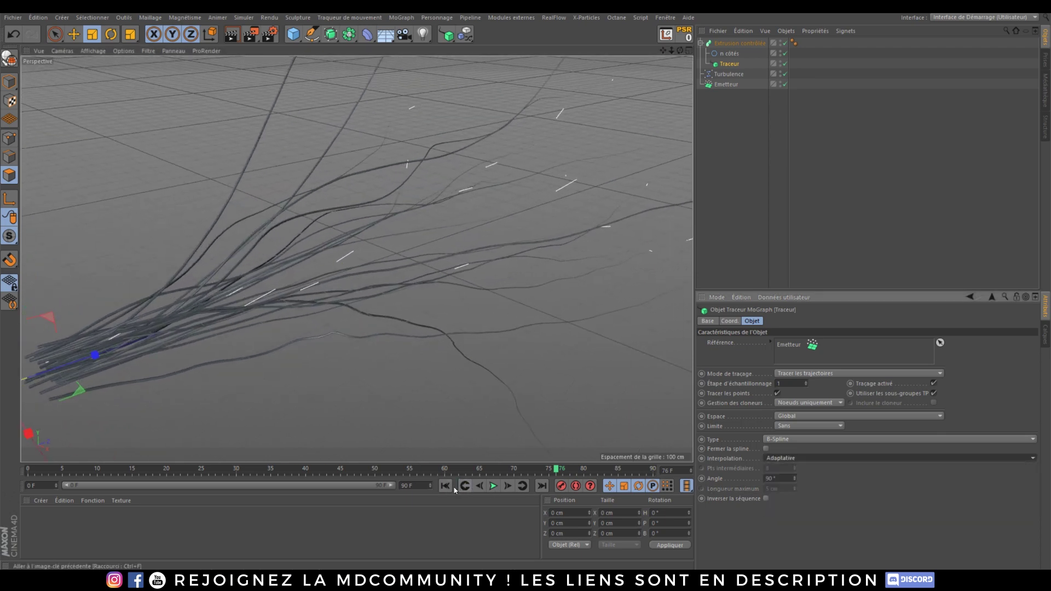
{"action": "left_click", "coordinate": [445, 485]}
{"action": "left_click", "coordinate": [493, 485]}
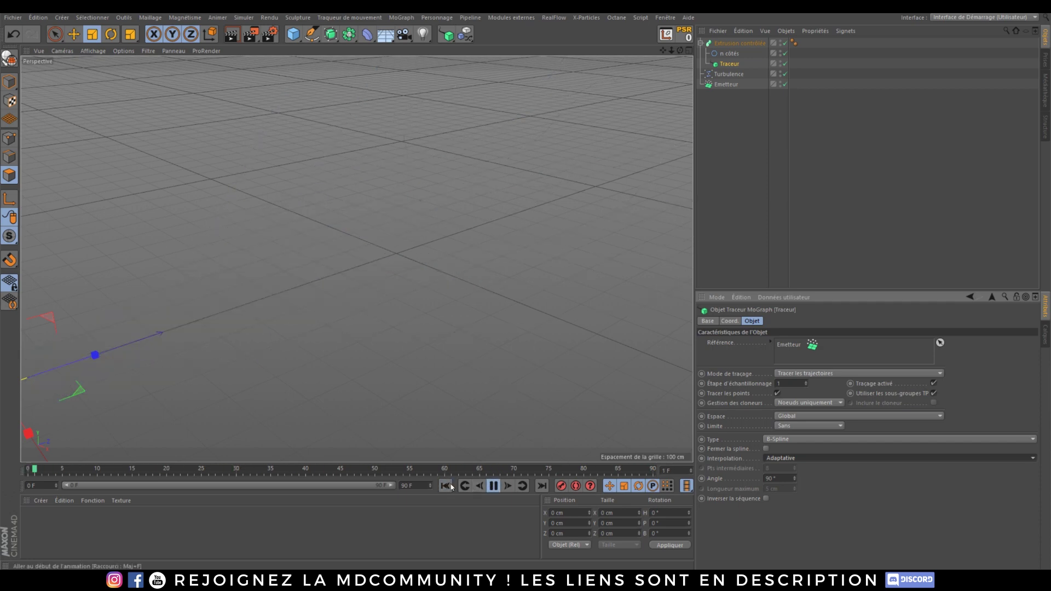
{"action": "left_click", "coordinate": [494, 486]}
Set the n côtés profile to 12 sides and replay the simulation from the first frame.
{"action": "left_click", "coordinate": [729, 53]}
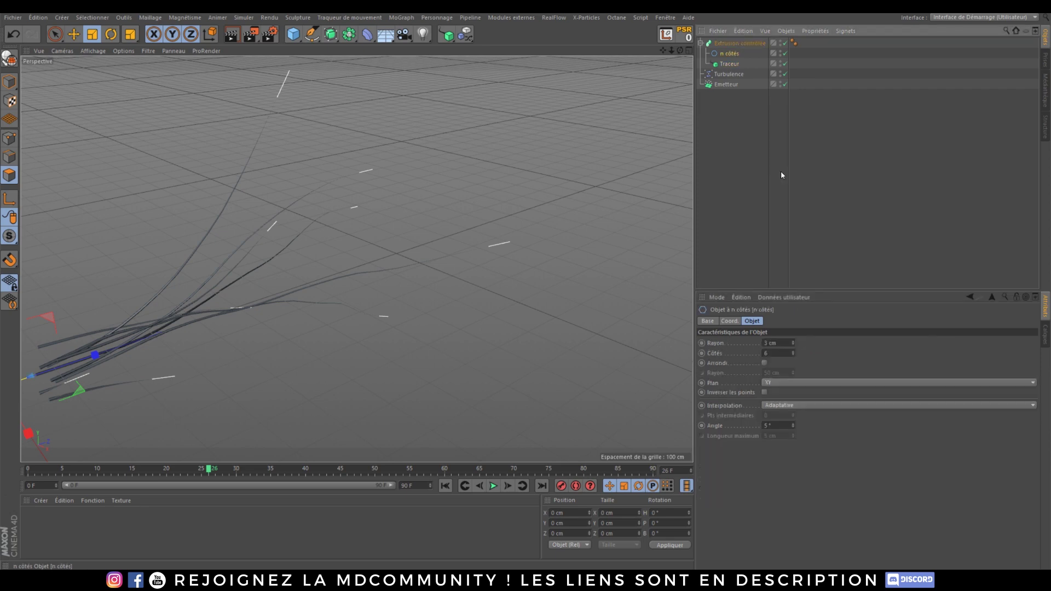
{"action": "left_click_drag", "start_coordinate": [771, 353], "coordinate": [752, 352]}
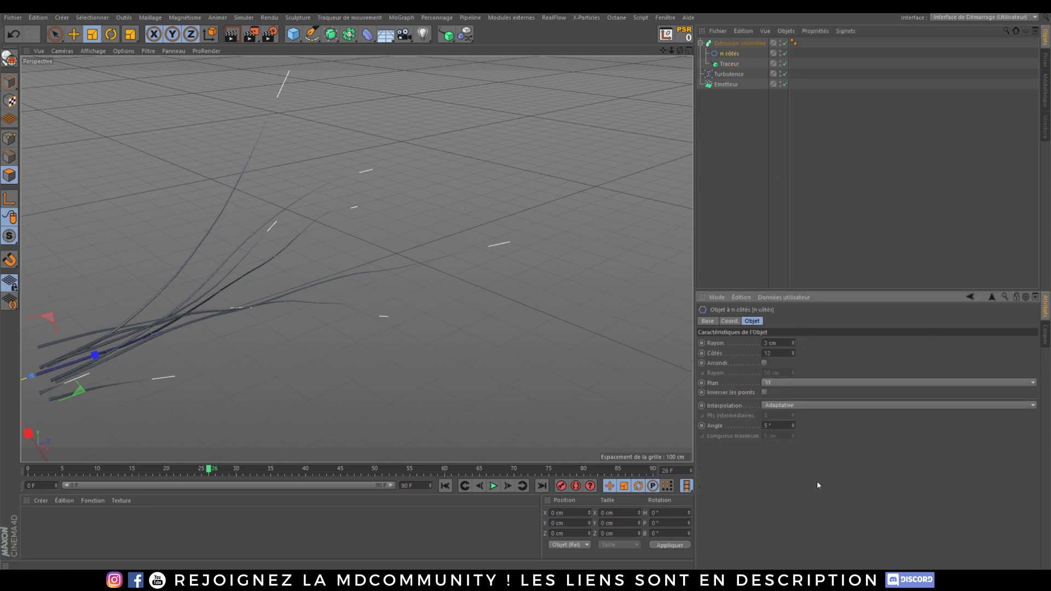
{"action": "left_click", "coordinate": [446, 486]}
{"action": "left_click", "coordinate": [498, 490]}
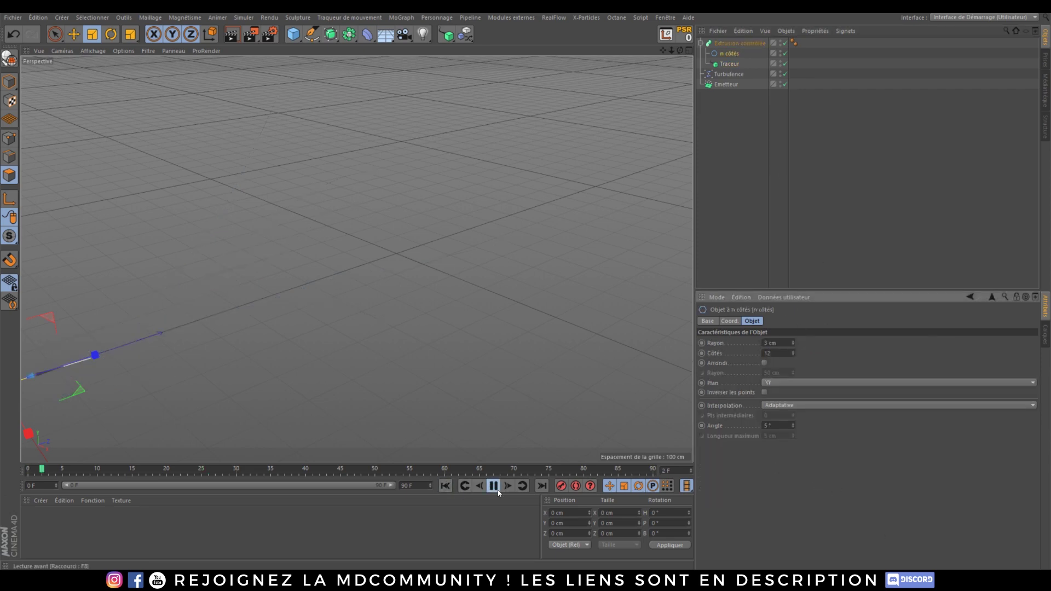
{"action": "left_click", "coordinate": [498, 491]}
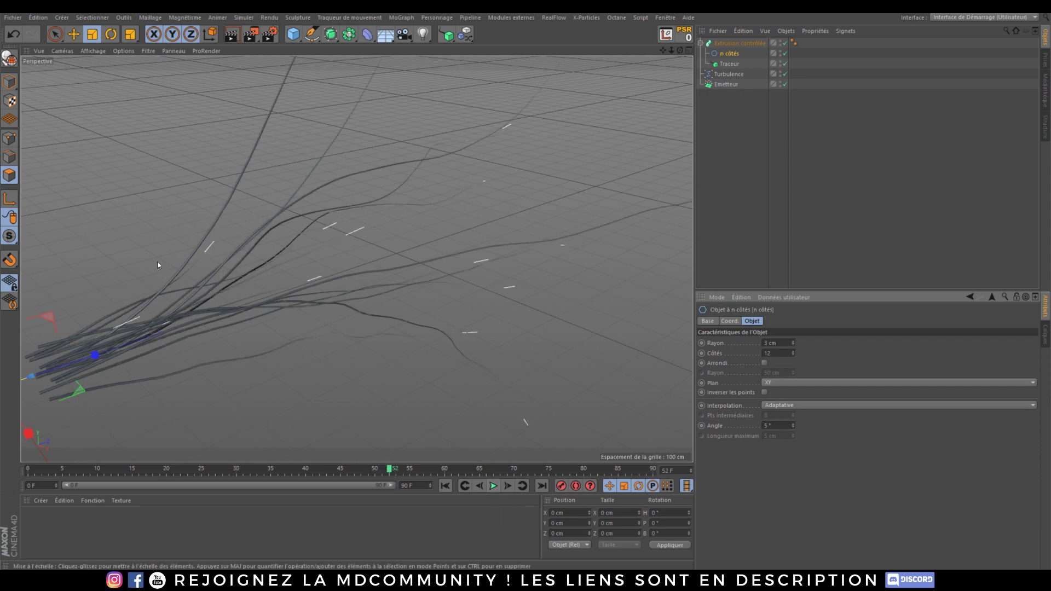
Delete all the objects of the strand setup to empty the scene.
{"action": "left_click", "coordinate": [732, 131]}
{"action": "key", "text": "ctrl+a"}
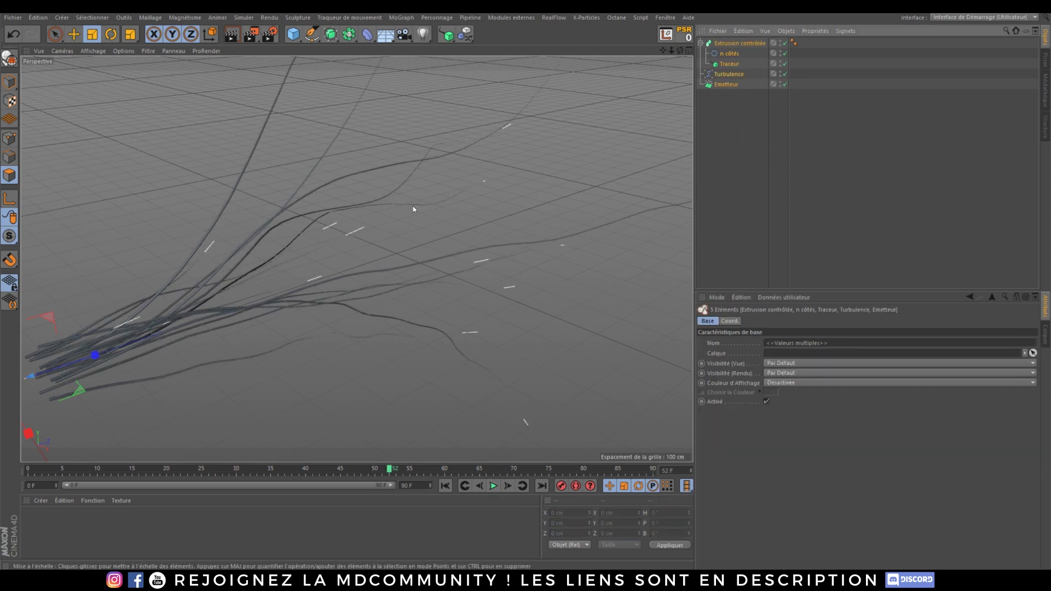
{"action": "middle_click_drag", "start_coordinate": [230, 307], "coordinate": [290, 294], "text": "alt"}
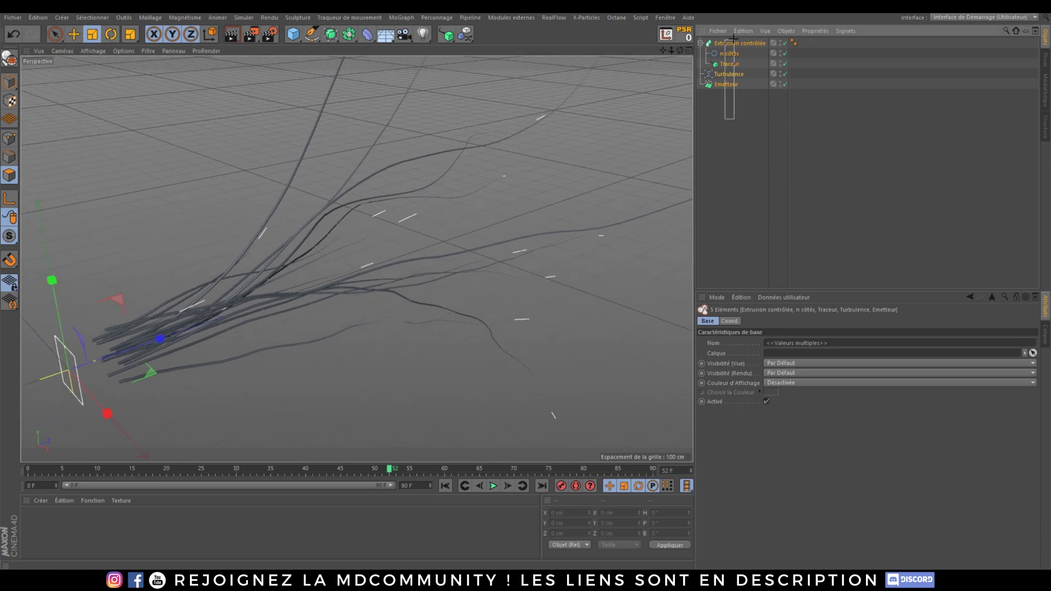
{"action": "key", "text": "Delete"}
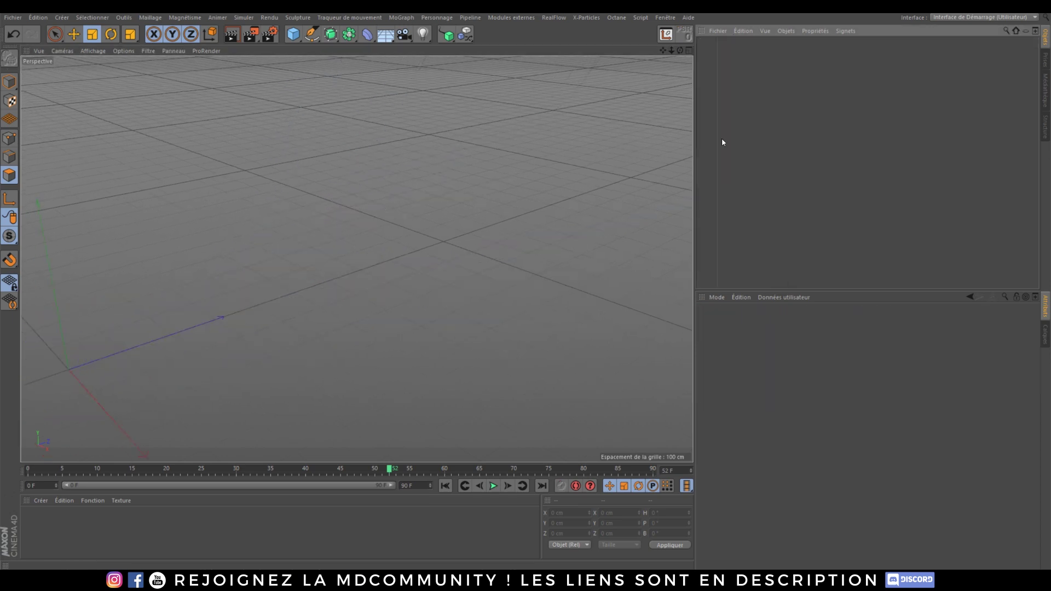
Add a MoGraph Cloneur to the empty scene and set its mode to Objet.
{"action": "left_click", "coordinate": [296, 36]}
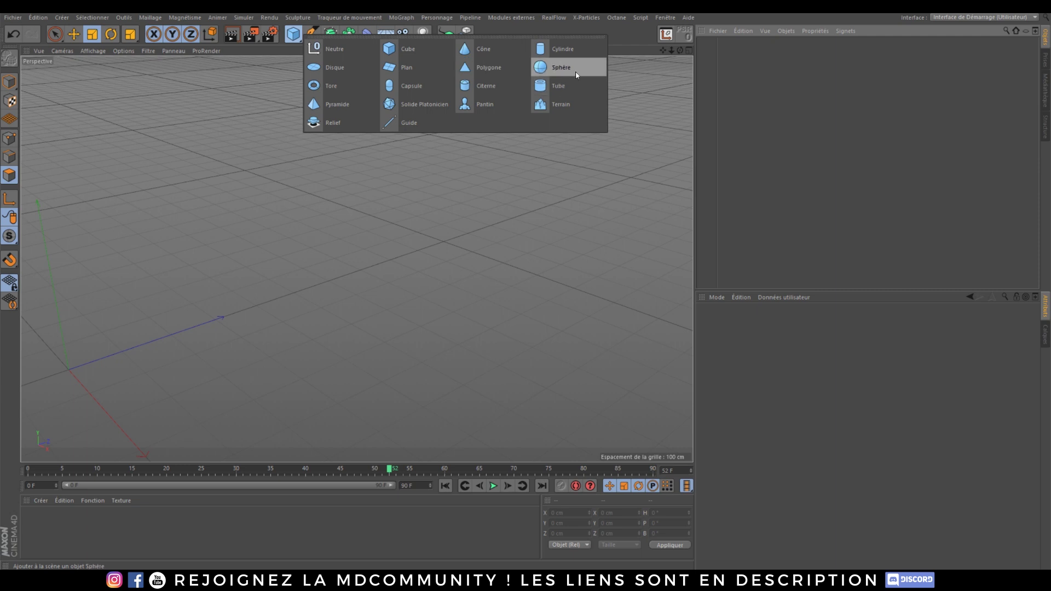
{"action": "left_click", "coordinate": [753, 113]}
{"action": "right_click_drag", "start_coordinate": [224, 311], "coordinate": [131, 327], "text": "alt"}
{"action": "middle_click_drag", "start_coordinate": [132, 327], "coordinate": [390, 281], "text": "alt"}
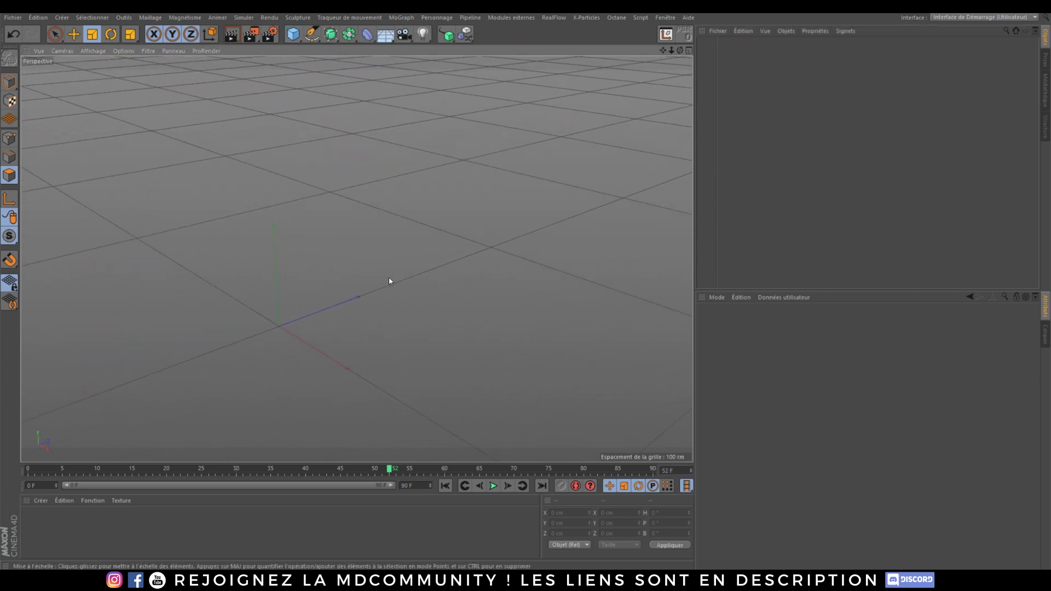
{"action": "left_click", "coordinate": [443, 37]}
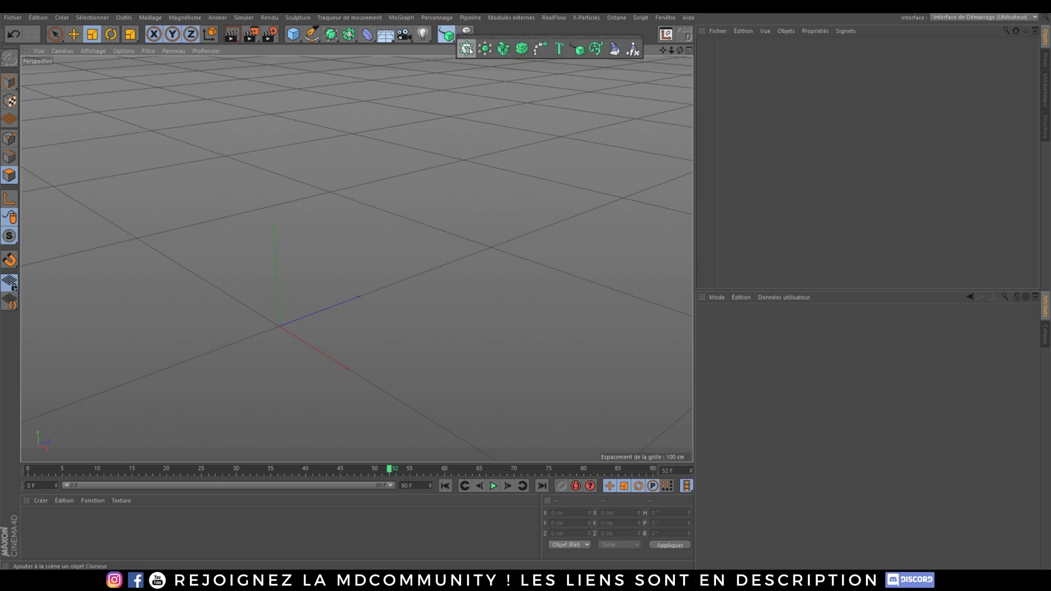
{"action": "left_click", "coordinate": [469, 51]}
{"action": "right_click_drag", "start_coordinate": [484, 262], "coordinate": [288, 339], "text": "alt"}
{"action": "middle_click_drag", "start_coordinate": [323, 336], "coordinate": [357, 303], "text": "alt"}
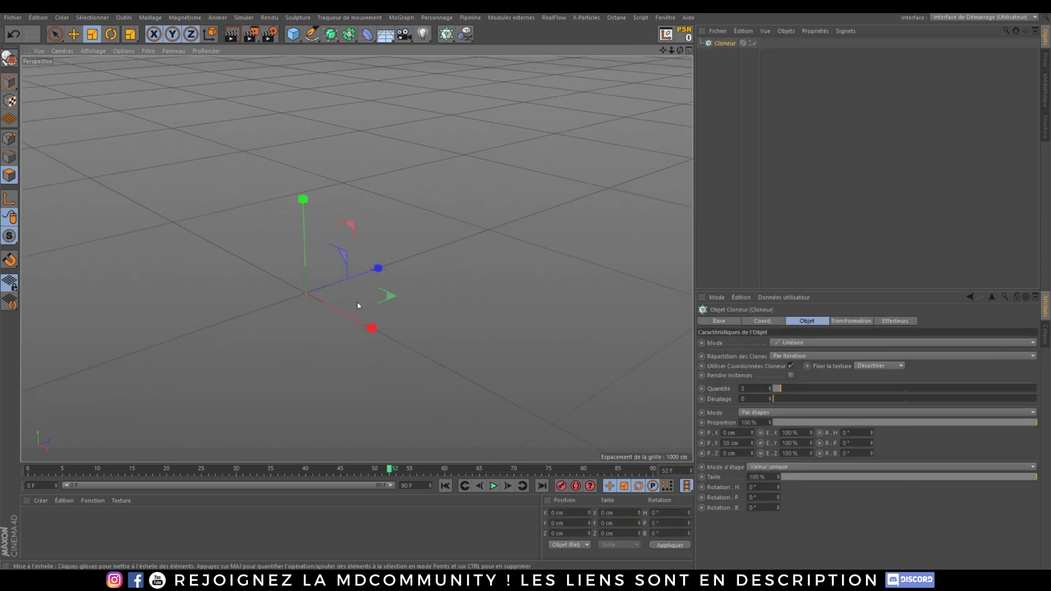
{"action": "left_click", "coordinate": [805, 342]}
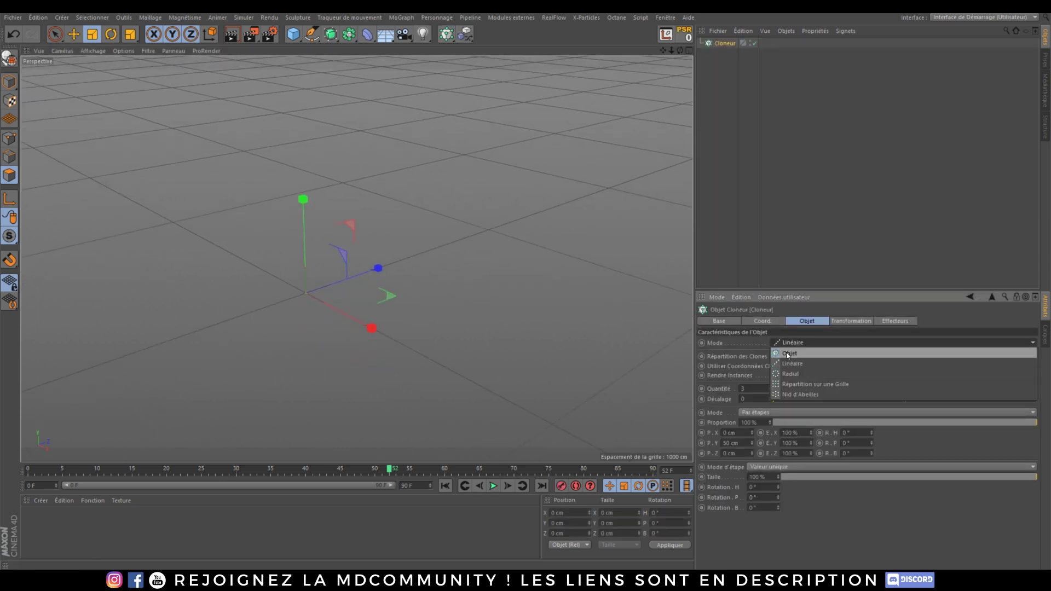
{"action": "left_click", "coordinate": [791, 354]}
Add a sphere and place a copy of it inside the Cloneur, with a much smaller radius.
{"action": "left_click", "coordinate": [296, 36]}
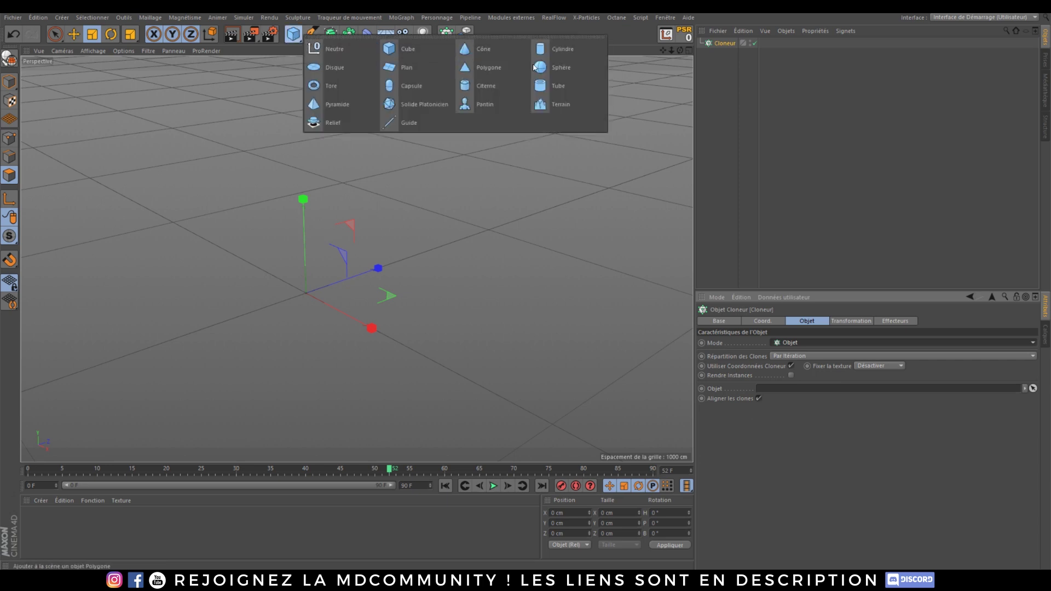
{"action": "left_click", "coordinate": [551, 67]}
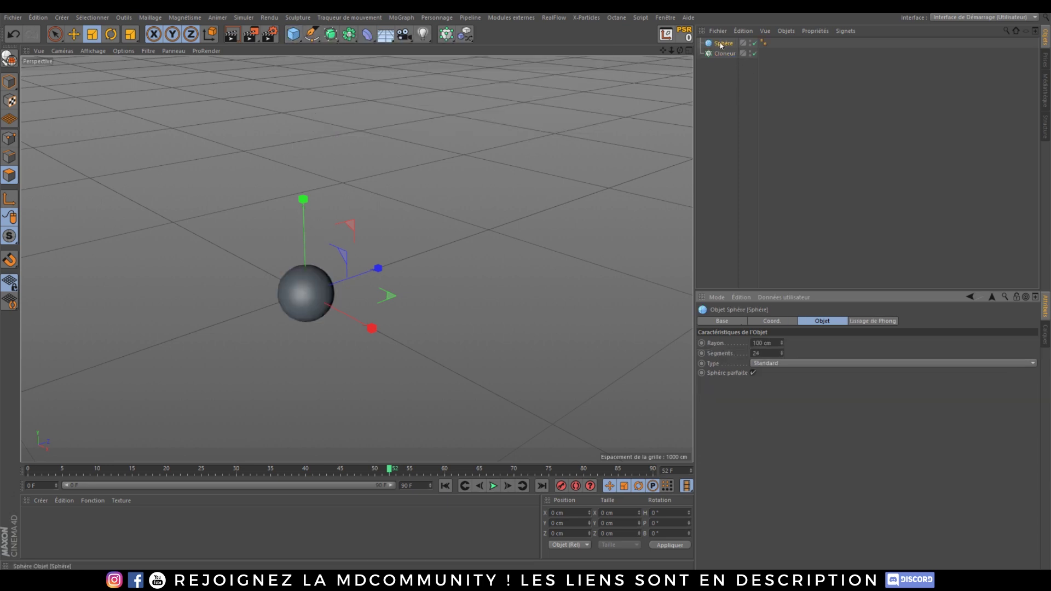
{"action": "left_click_drag", "start_coordinate": [720, 46], "coordinate": [724, 55], "text": "ctrl"}
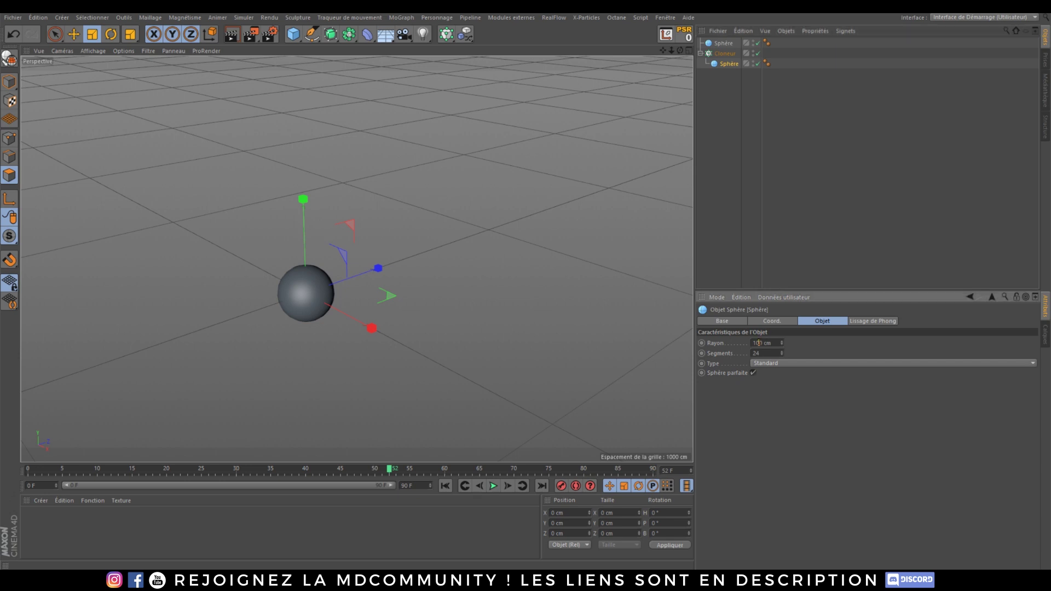
Set the Cloneur to Radial mode with 18 clones on a 210 cm radius around the large sphere.
{"action": "left_click", "coordinate": [725, 53]}
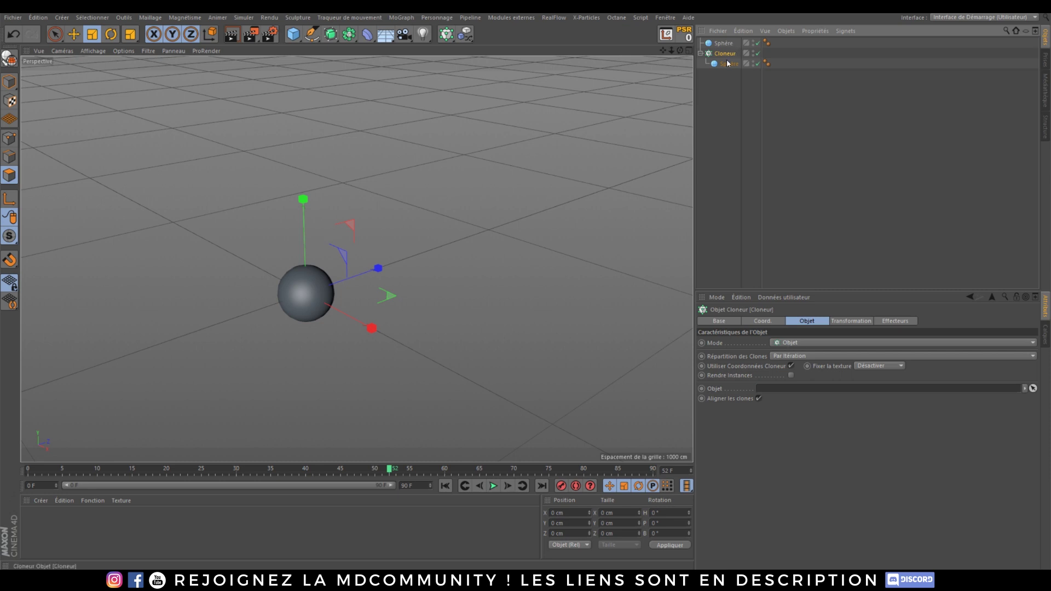
{"action": "left_click", "coordinate": [794, 343]}
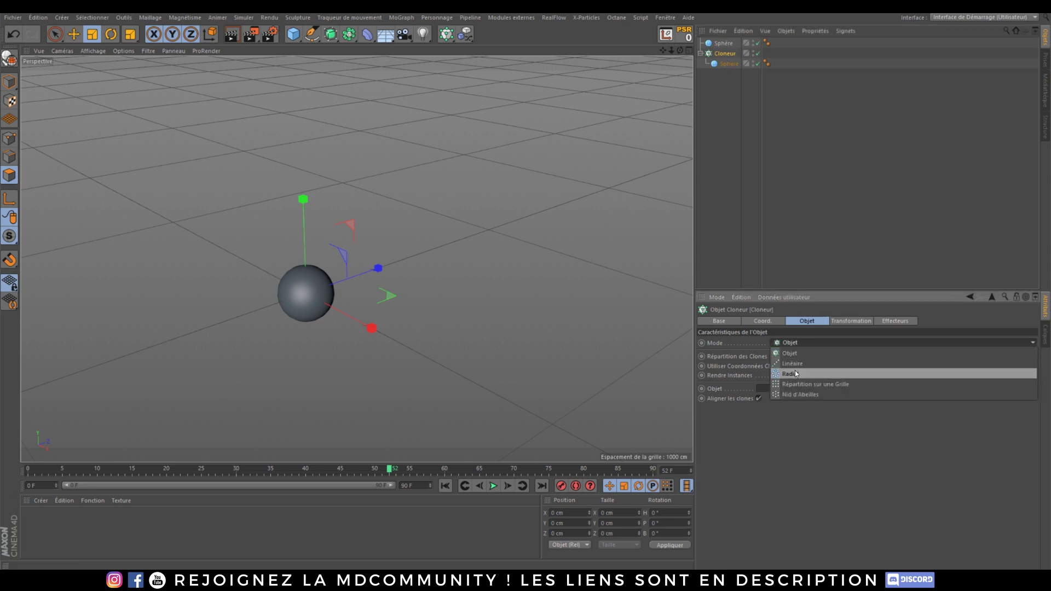
{"action": "left_click", "coordinate": [793, 374]}
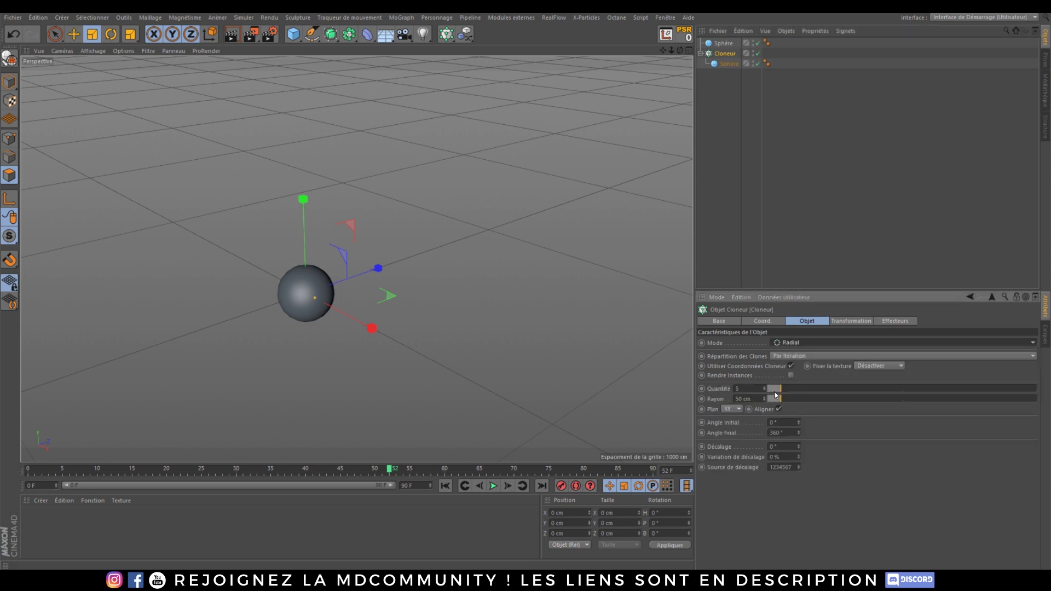
{"action": "left_click_drag", "start_coordinate": [781, 388], "coordinate": [825, 404]}
{"action": "left_click_drag", "start_coordinate": [339, 299], "coordinate": [395, 293], "text": "alt"}
{"action": "scroll", "coordinate": [371, 305], "scroll_direction": "up", "scroll_amount": 2}
{"action": "scroll", "coordinate": [370, 307], "scroll_direction": "up", "scroll_amount": 4}
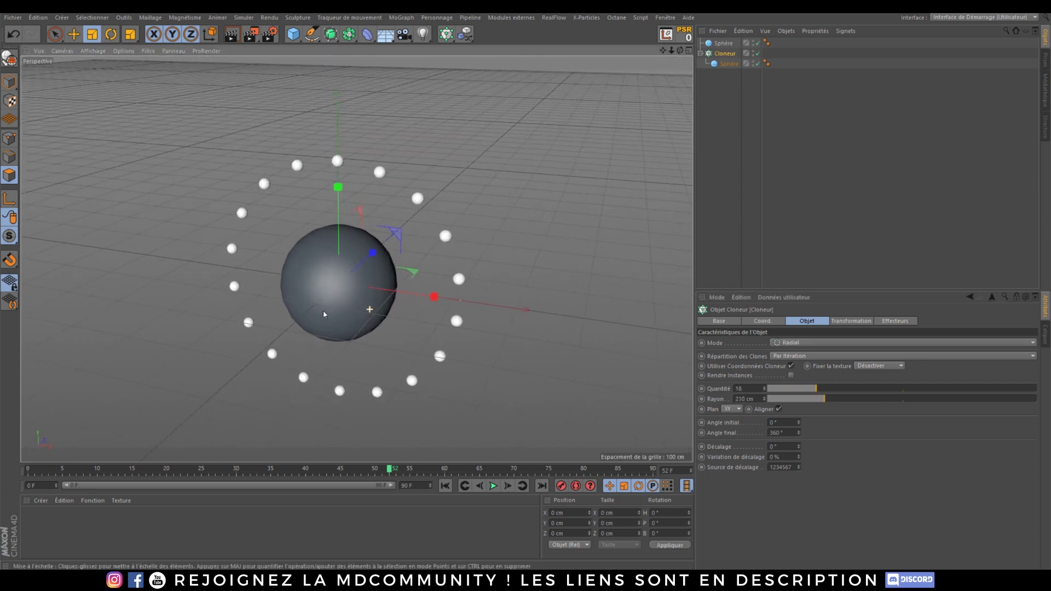
{"action": "left_click_drag", "start_coordinate": [323, 312], "coordinate": [350, 299], "text": "alt"}
Add a rigid body (Corps rigide) dynamics tag to the Cloneur.
{"action": "right_click", "coordinate": [721, 59]}
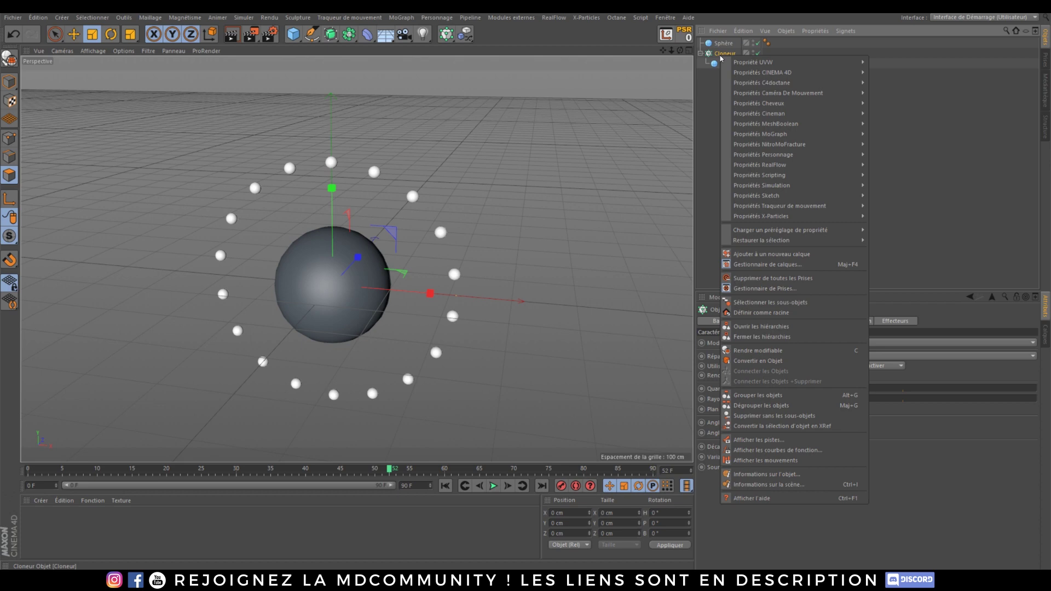
{"action": "mouse_move", "coordinate": [839, 176]}
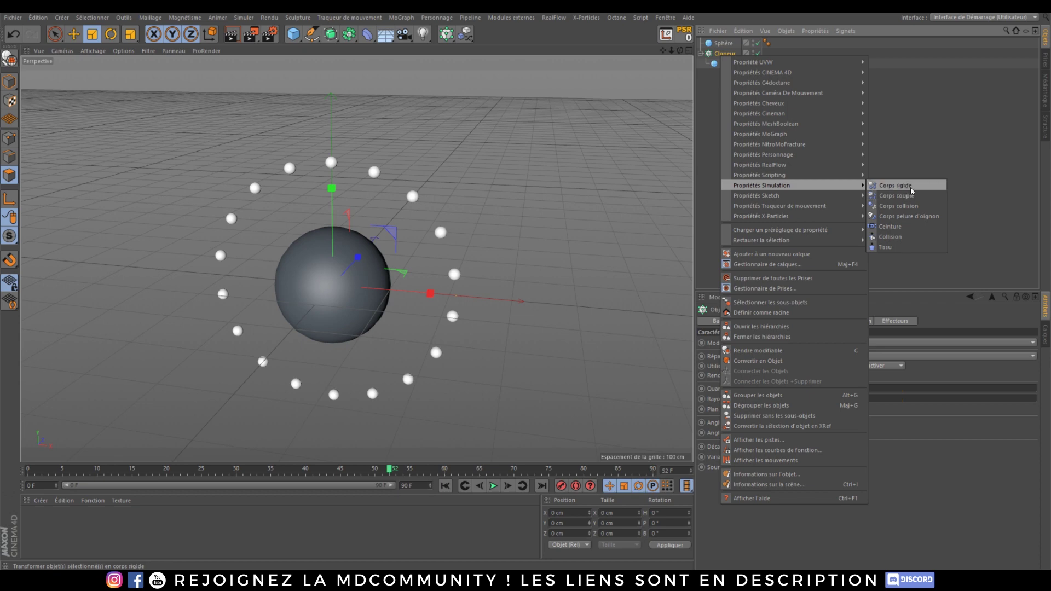
{"action": "left_click", "coordinate": [909, 187]}
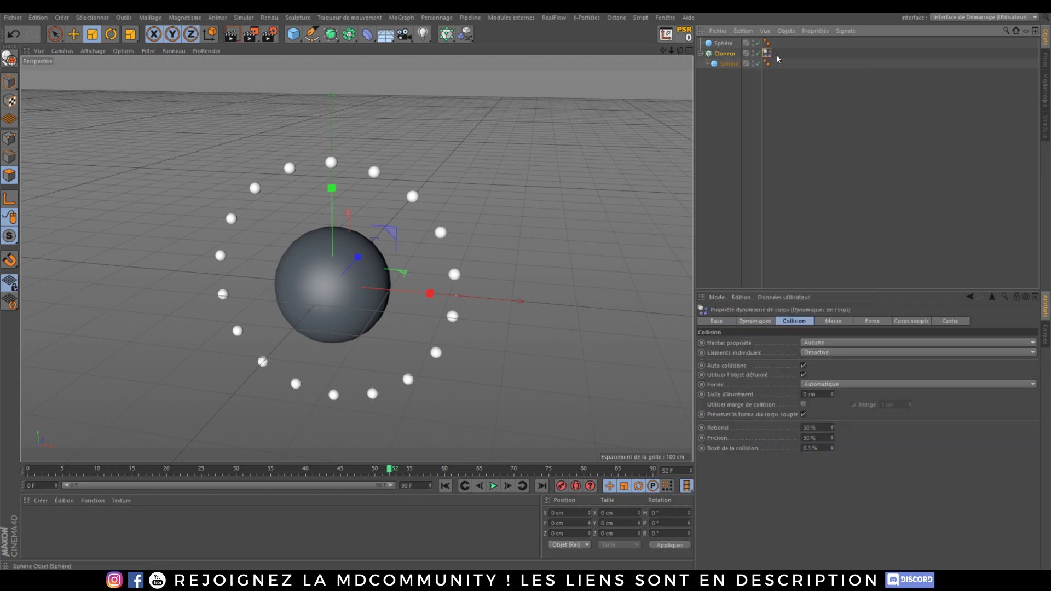
Make the large sphere a collision body (Corps collision).
{"action": "right_click", "coordinate": [723, 44]}
{"action": "mouse_move", "coordinate": [842, 162]}
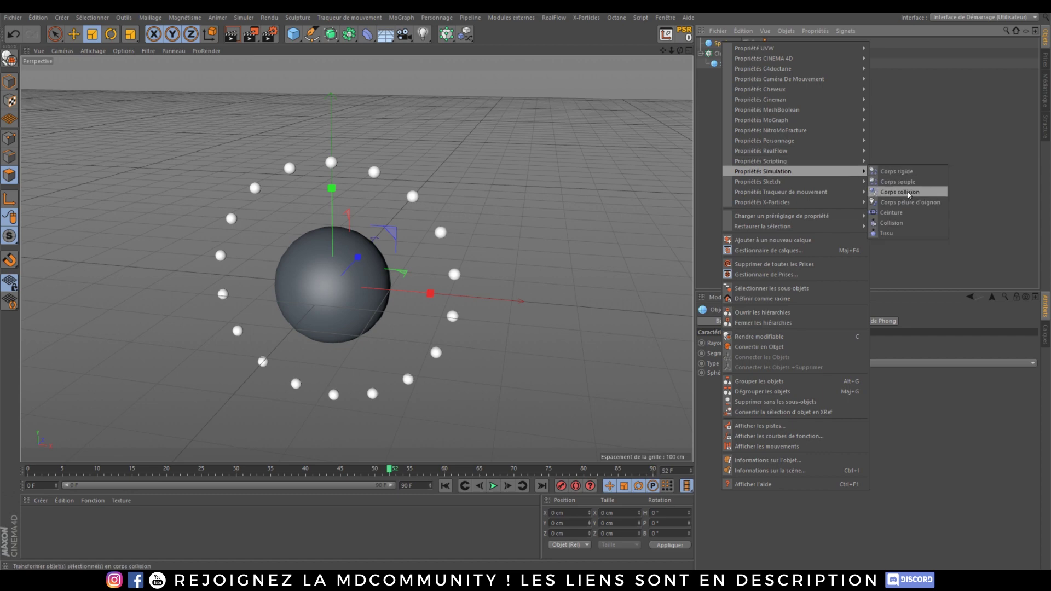
{"action": "left_click", "coordinate": [908, 192]}
Set the gravity to 0 cm in the project's general dynamics settings.
{"action": "left_click", "coordinate": [716, 124]}
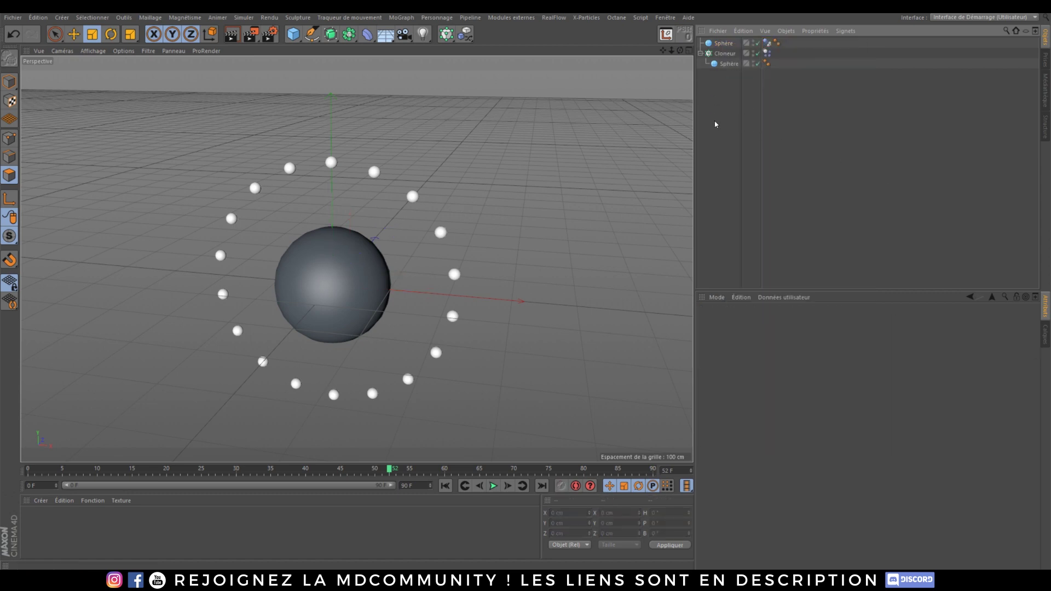
{"action": "key", "text": "ctrl+d"}
{"action": "left_click", "coordinate": [880, 321]}
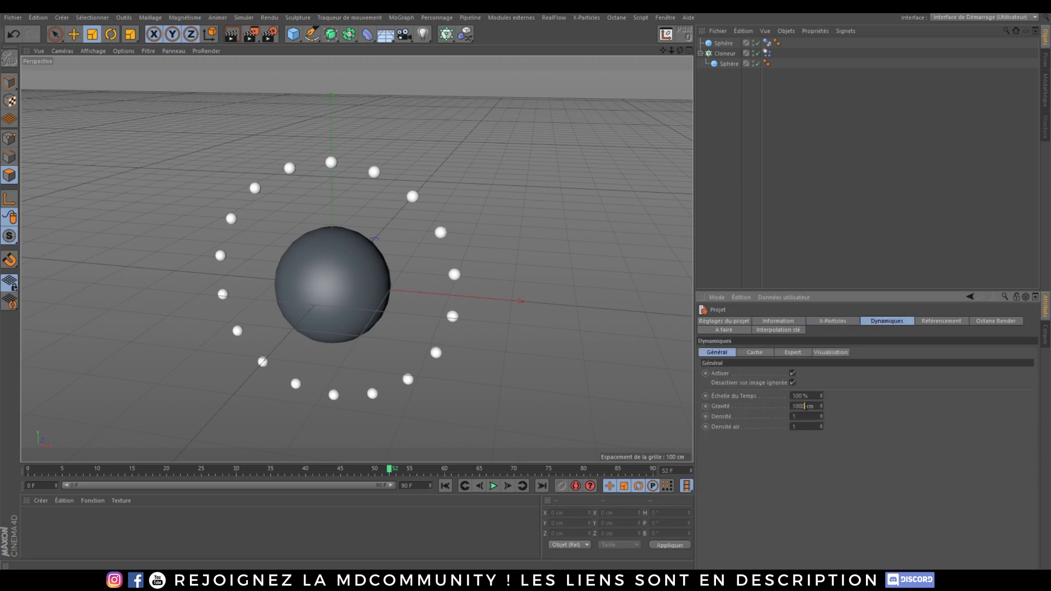
{"action": "left_click", "coordinate": [722, 116]}
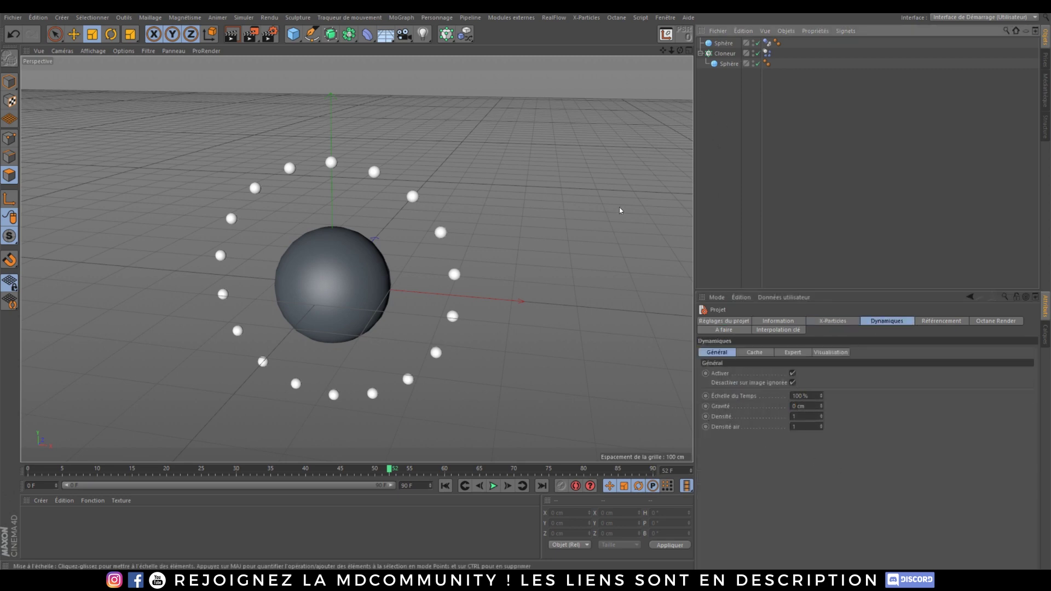
Add an Attraction particle force to the scene.
{"action": "left_click", "coordinate": [244, 17]}
{"action": "mouse_move", "coordinate": [272, 79]}
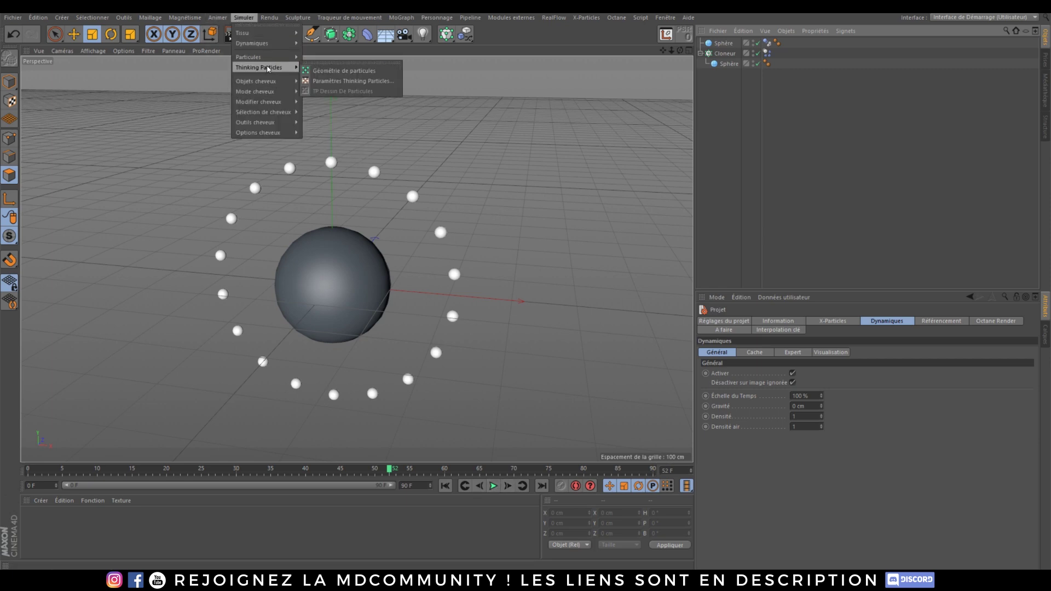
{"action": "mouse_move", "coordinate": [277, 62]}
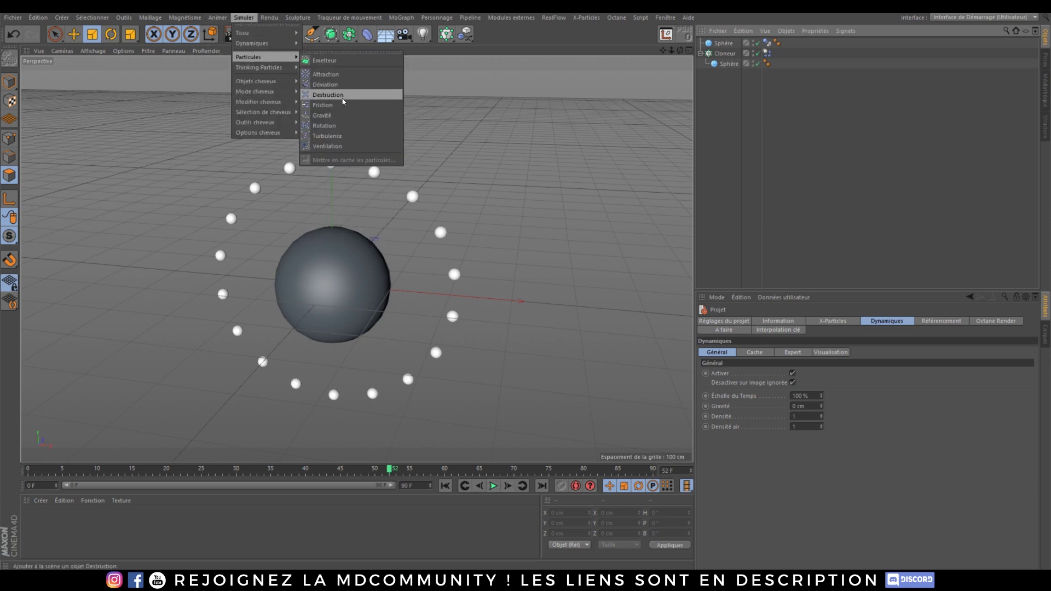
{"action": "left_click", "coordinate": [325, 74]}
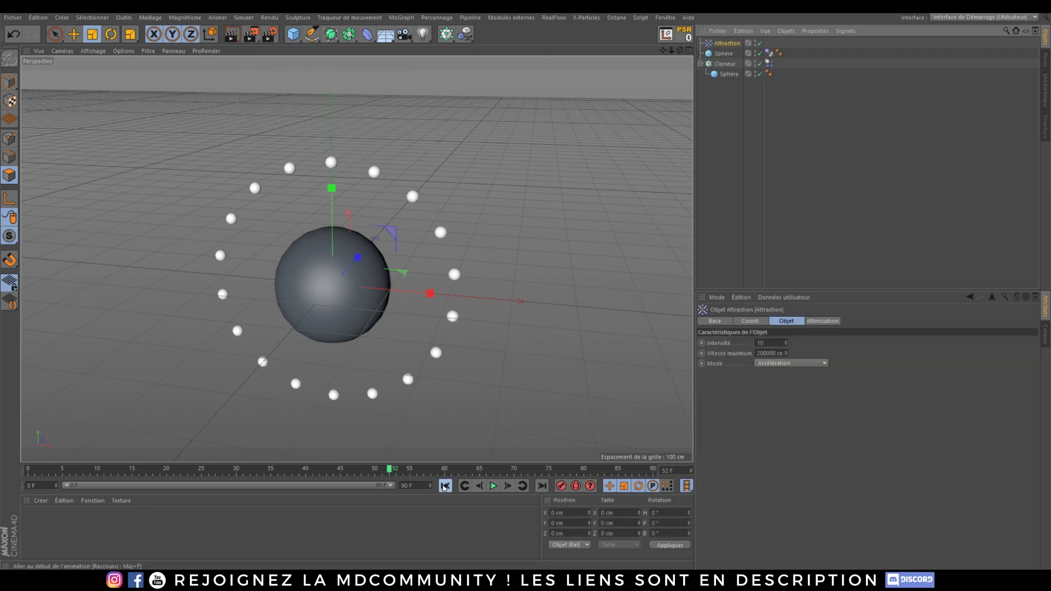
Play the simulation from the first frame to test the attraction force, and return to the start.
{"action": "left_click", "coordinate": [445, 486]}
{"action": "left_click", "coordinate": [497, 487]}
{"action": "left_click", "coordinate": [497, 487]}
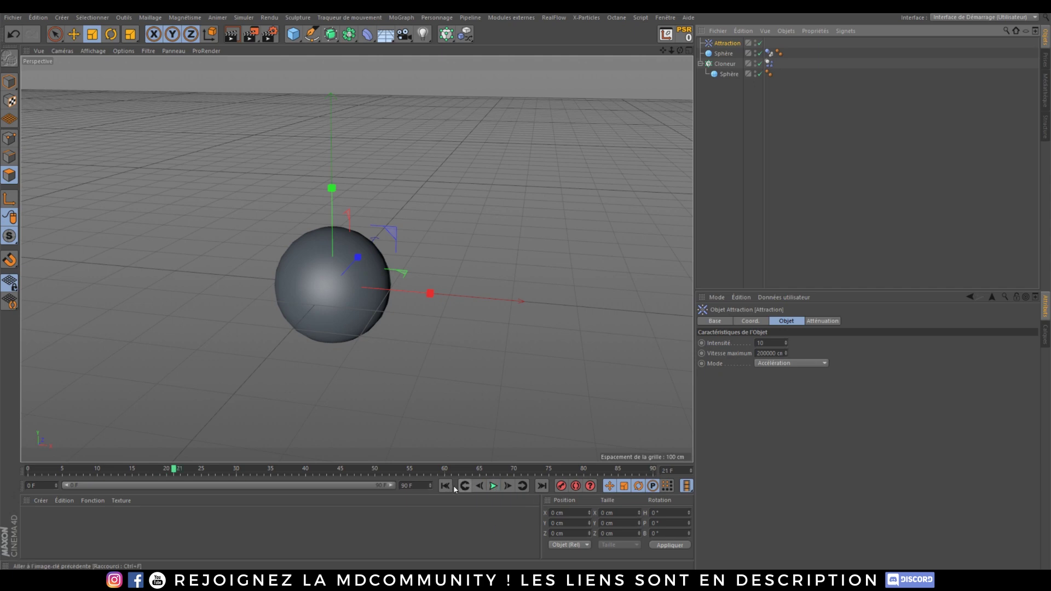
{"action": "left_click", "coordinate": [445, 486]}
{"action": "left_click", "coordinate": [732, 156]}
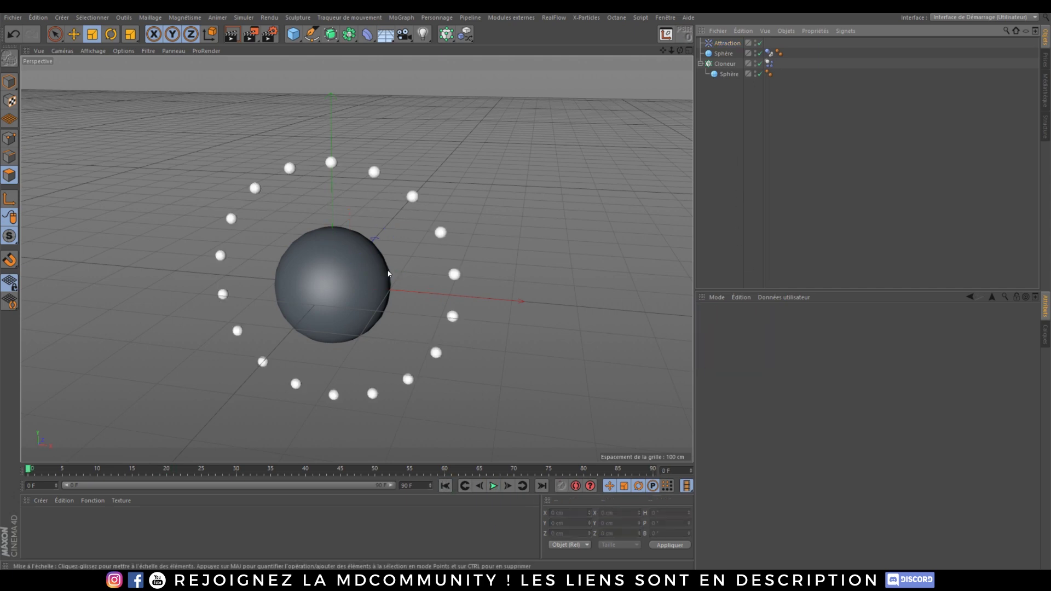
Set the Attraction's intensity to 1, play the simulation and return to the first frame.
{"action": "left_click_drag", "start_coordinate": [390, 274], "coordinate": [310, 284], "text": "alt"}
{"action": "scroll", "coordinate": [310, 284], "scroll_direction": "down", "scroll_amount": 5}
{"action": "left_click", "coordinate": [728, 42]}
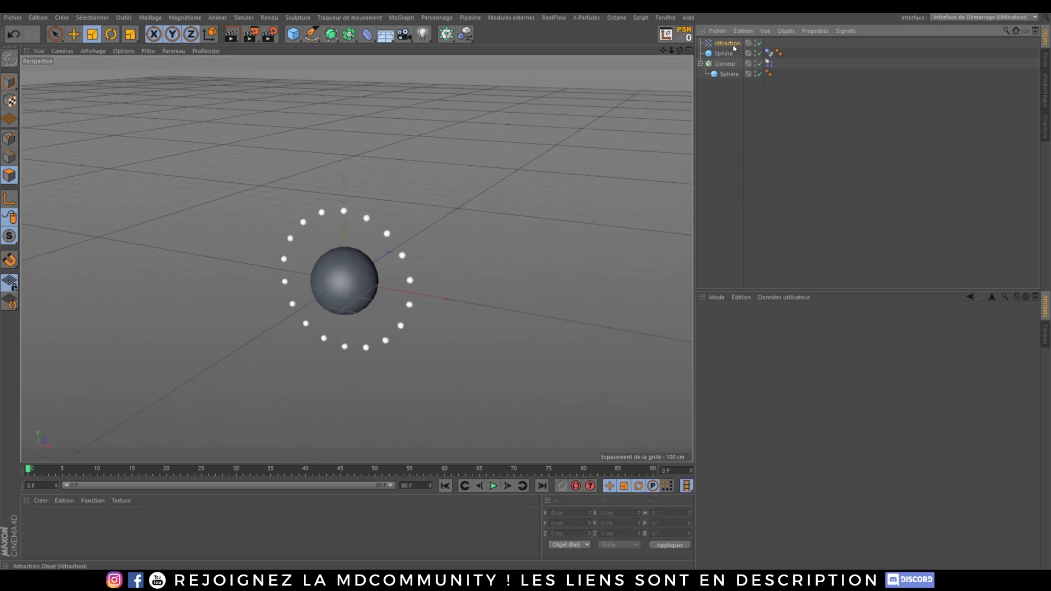
{"action": "left_click", "coordinate": [772, 342]}
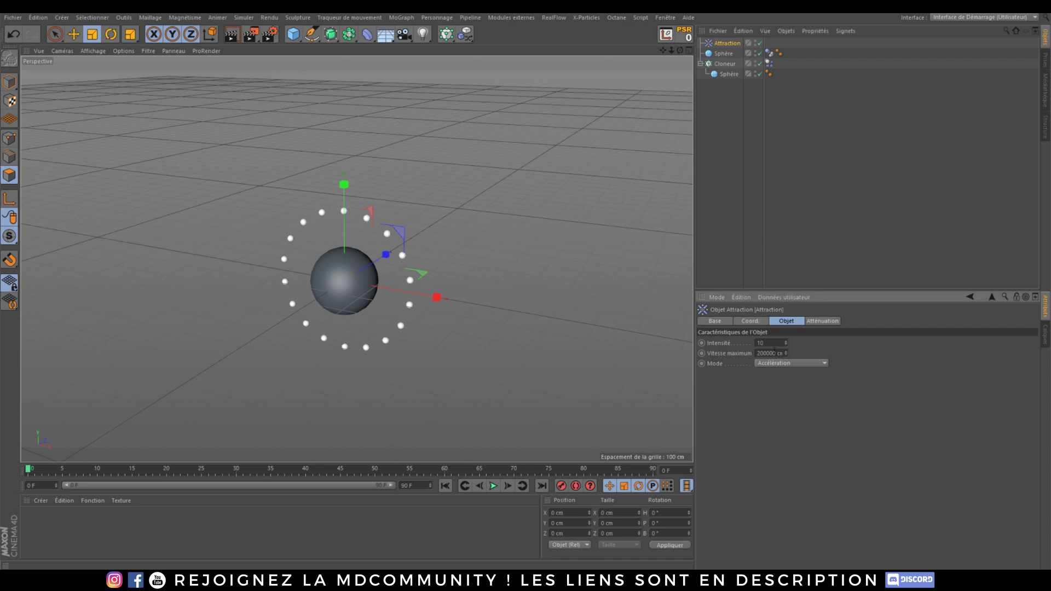
{"action": "left_click", "coordinate": [494, 486]}
{"action": "left_click", "coordinate": [494, 486]}
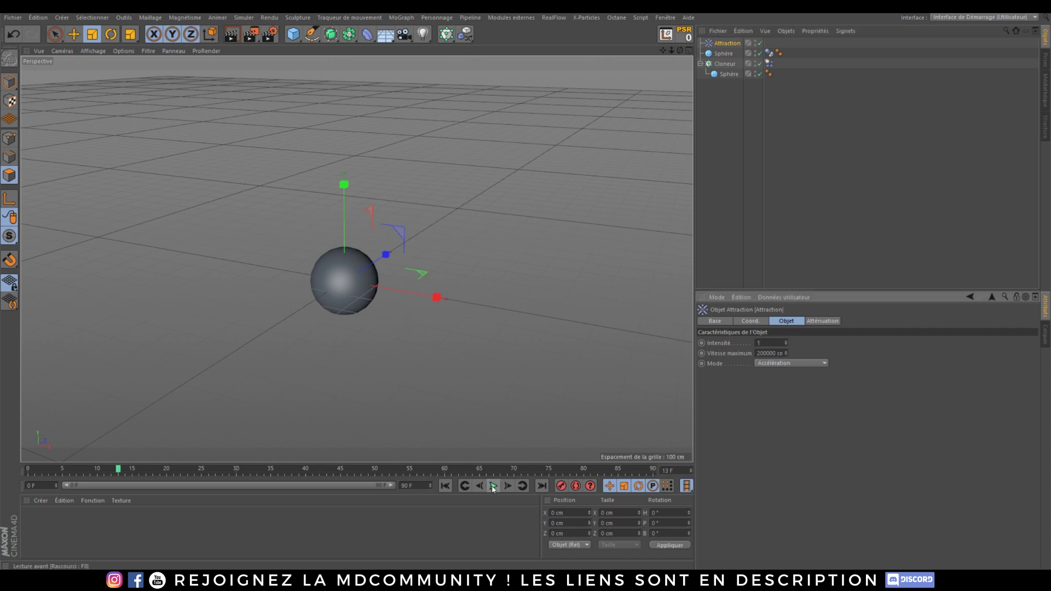
{"action": "left_click", "coordinate": [447, 486]}
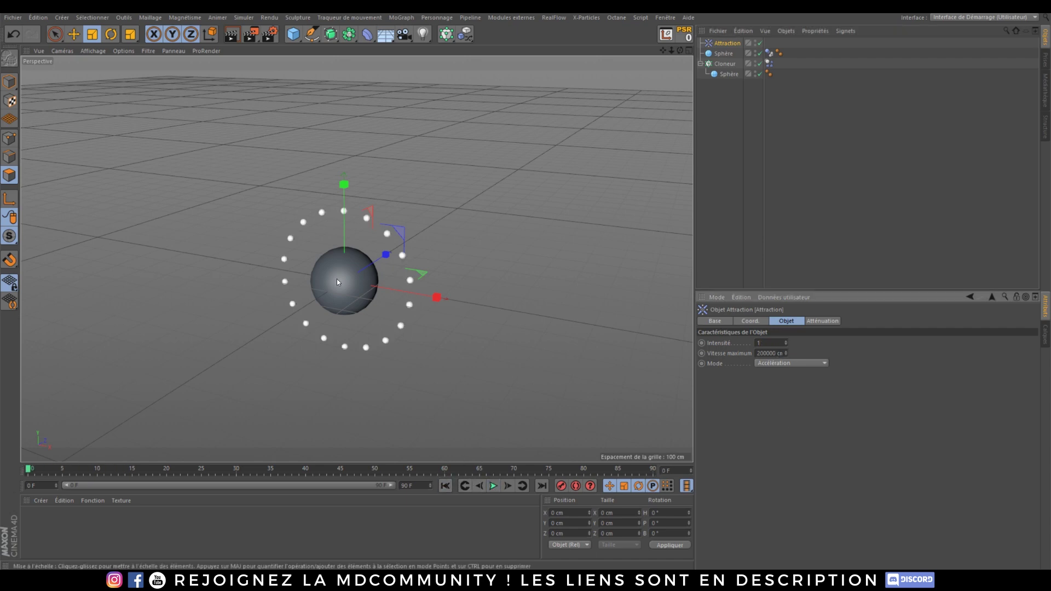
In the Cloneur's dynamics tag, apply the tag to child objects, set individual elements to Tout, and play the simulation.
{"action": "scroll", "coordinate": [337, 278], "scroll_direction": "down", "scroll_amount": 3}
{"action": "left_click", "coordinate": [770, 63]}
{"action": "left_click", "coordinate": [794, 321]}
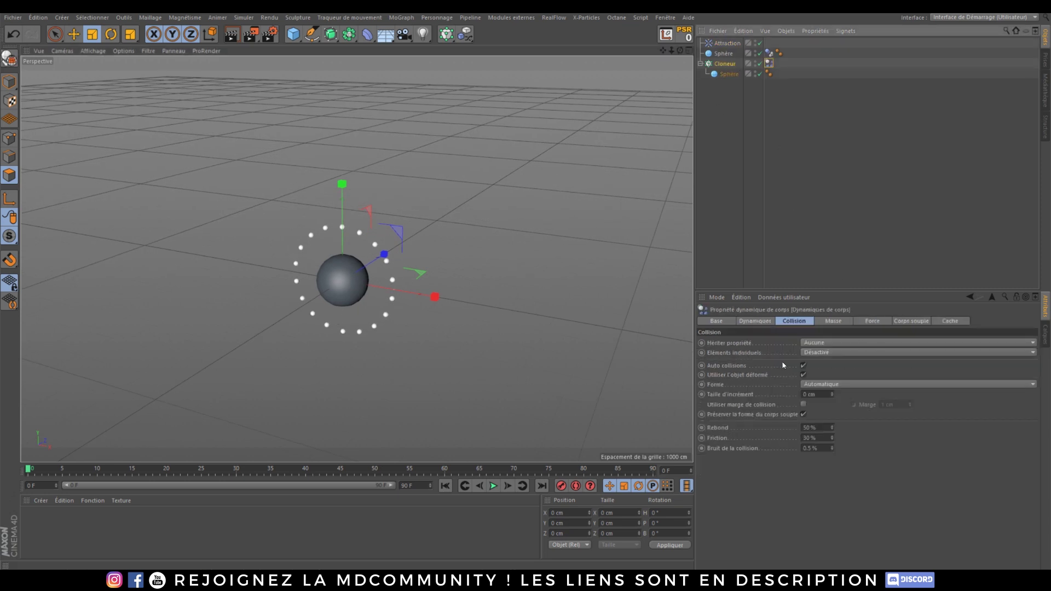
{"action": "left_click", "coordinate": [840, 343]}
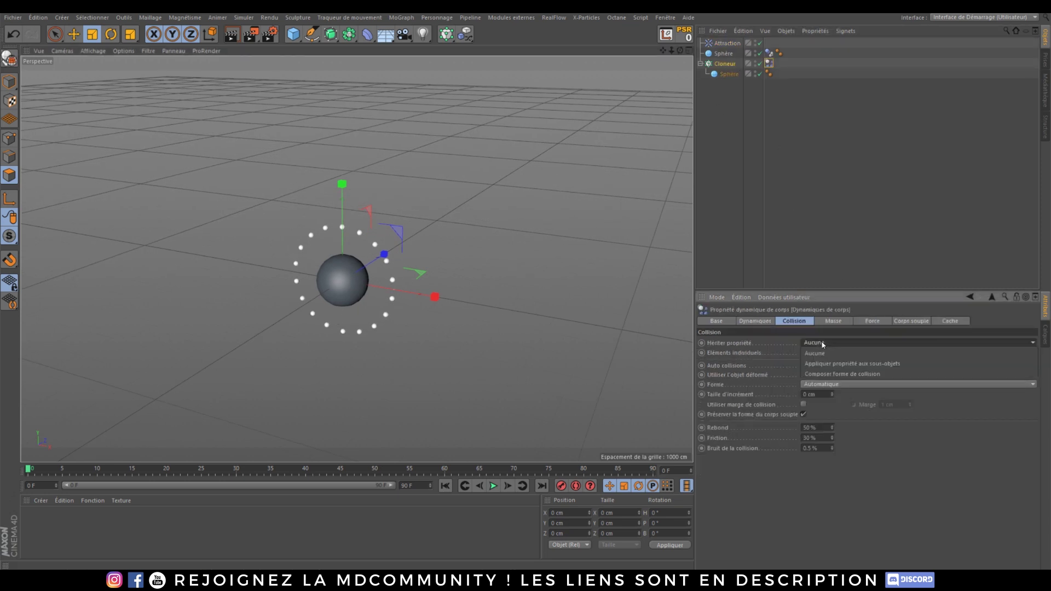
{"action": "left_click", "coordinate": [840, 365]}
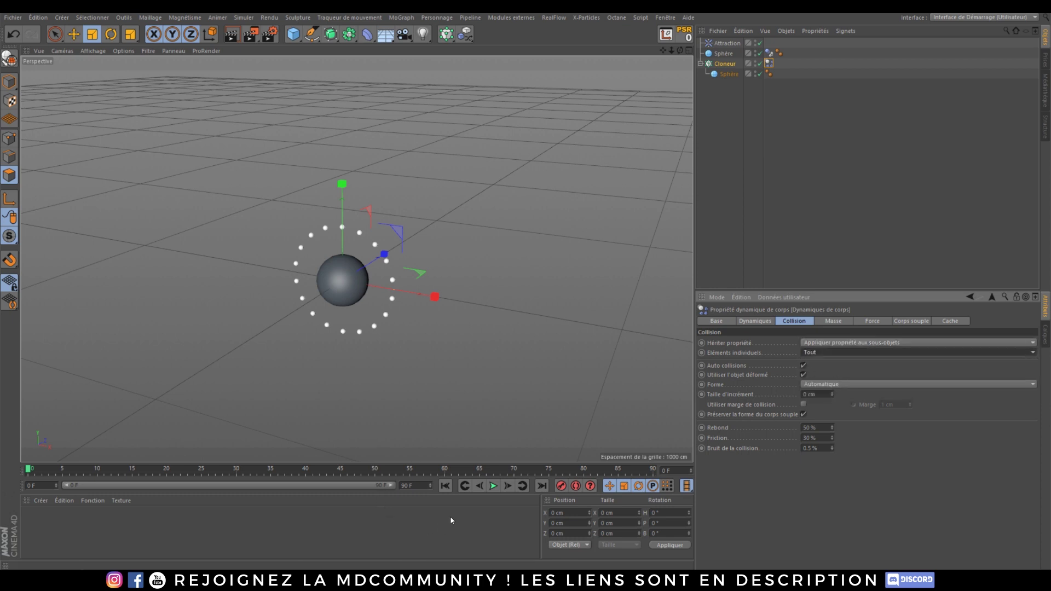
{"action": "left_click", "coordinate": [493, 487]}
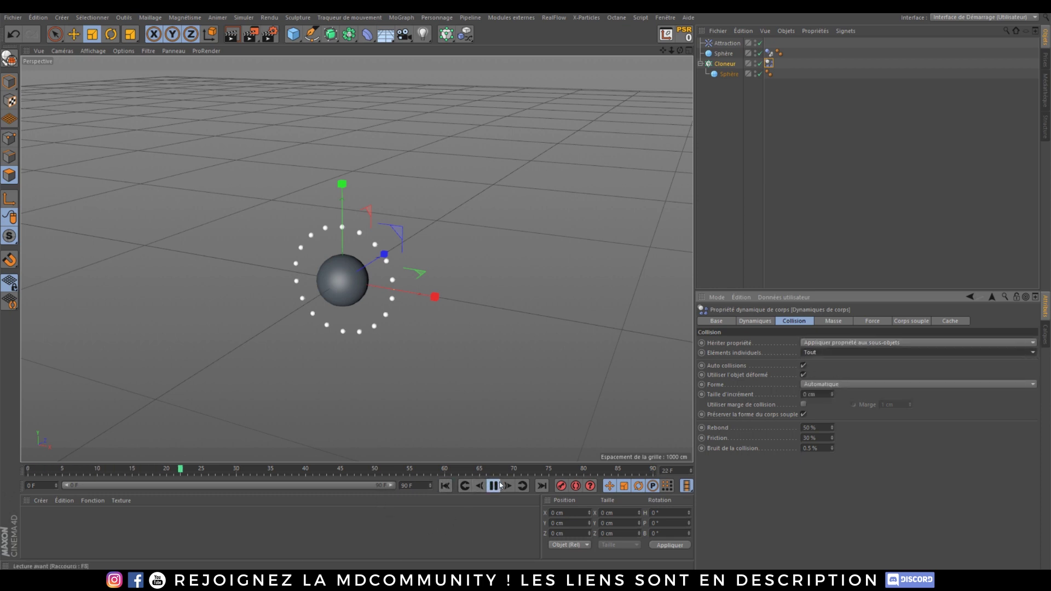
{"action": "left_click", "coordinate": [501, 485]}
Set the Attraction's intensity to 10000 and test the simulation from the first frame.
{"action": "left_click", "coordinate": [732, 43]}
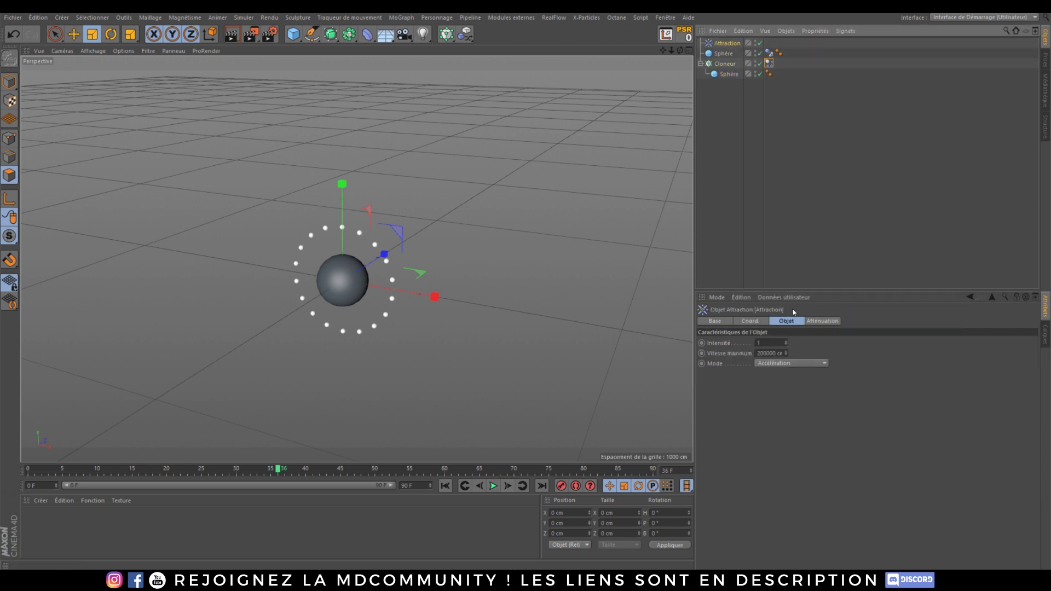
{"action": "left_click", "coordinate": [445, 487]}
{"action": "left_click", "coordinate": [493, 488]}
{"action": "left_click", "coordinate": [494, 487]}
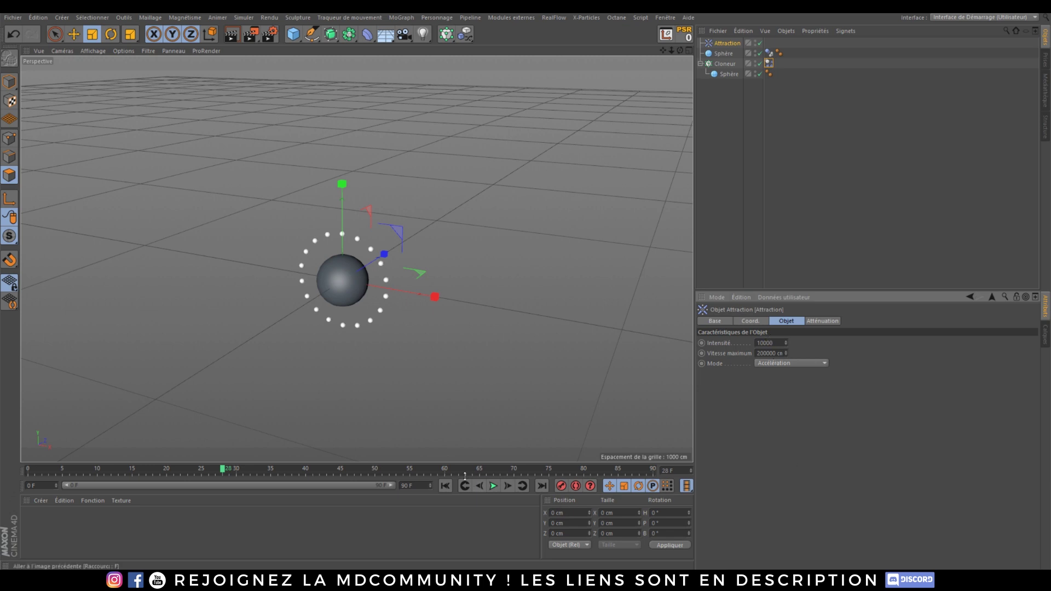
{"action": "left_click", "coordinate": [445, 486]}
{"action": "left_click", "coordinate": [494, 486]}
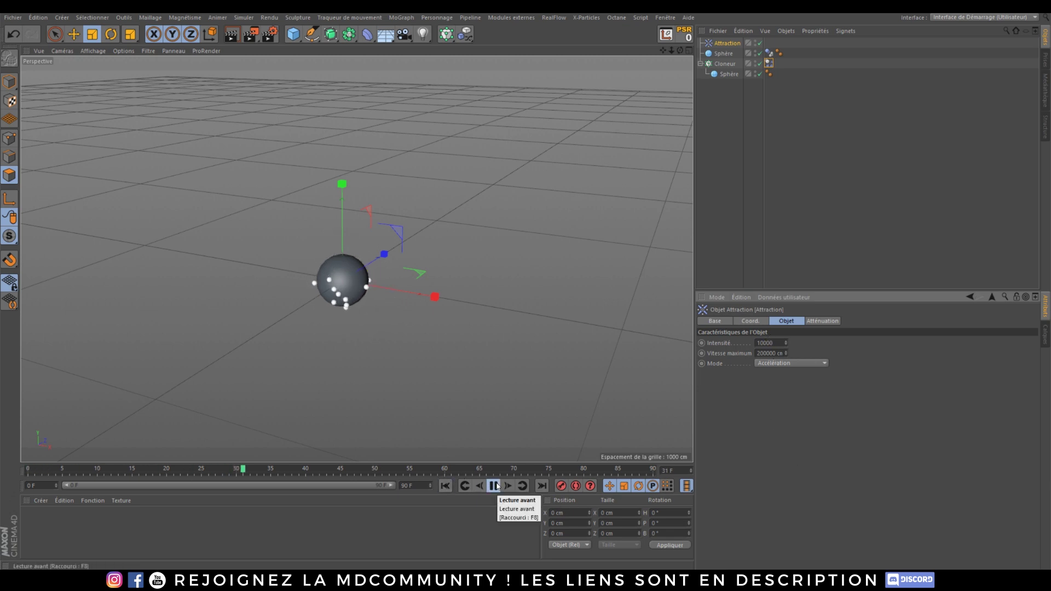
{"action": "left_click", "coordinate": [495, 486]}
{"action": "left_click", "coordinate": [444, 488]}
Review the collision settings of the scene's dynamics tags, replay the simulation and return to the first frame.
{"action": "right_click_drag", "start_coordinate": [342, 280], "coordinate": [360, 185], "text": "alt"}
{"action": "left_click_drag", "start_coordinate": [349, 281], "coordinate": [364, 252], "text": "alt"}
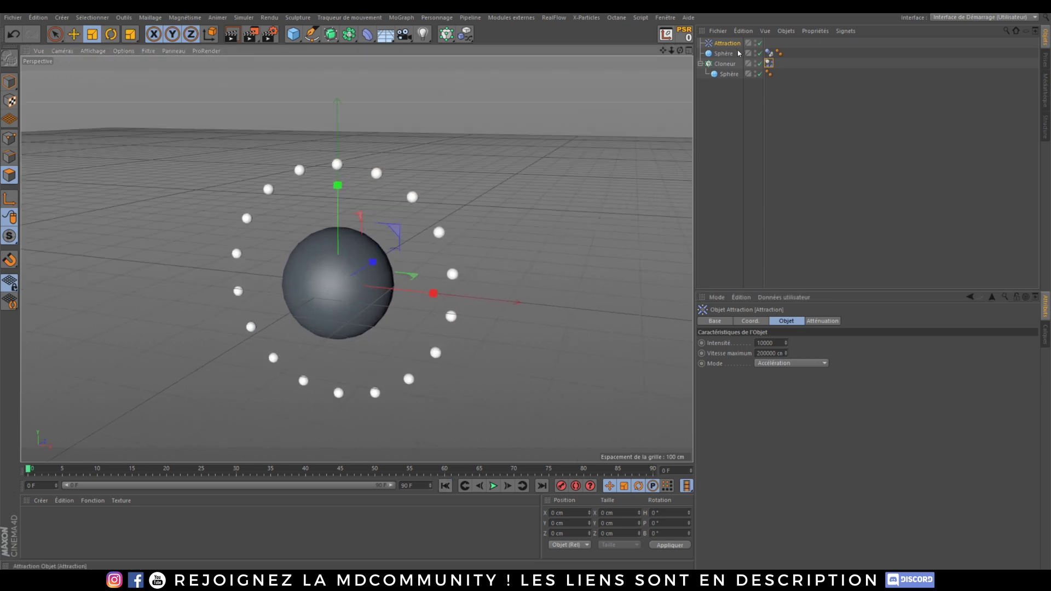
{"action": "left_click", "coordinate": [769, 64]}
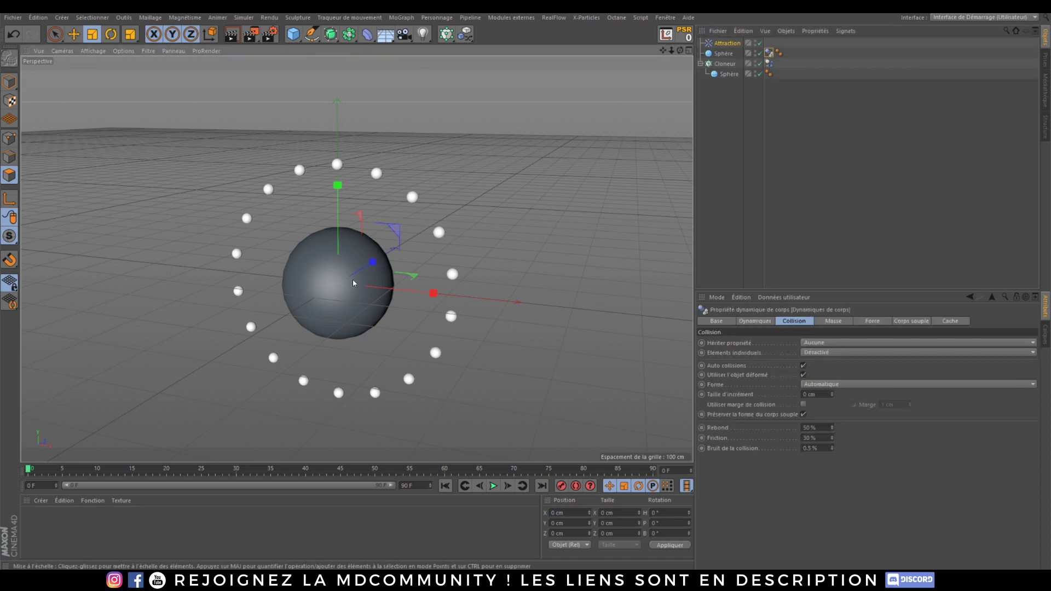
{"action": "left_click", "coordinate": [770, 64]}
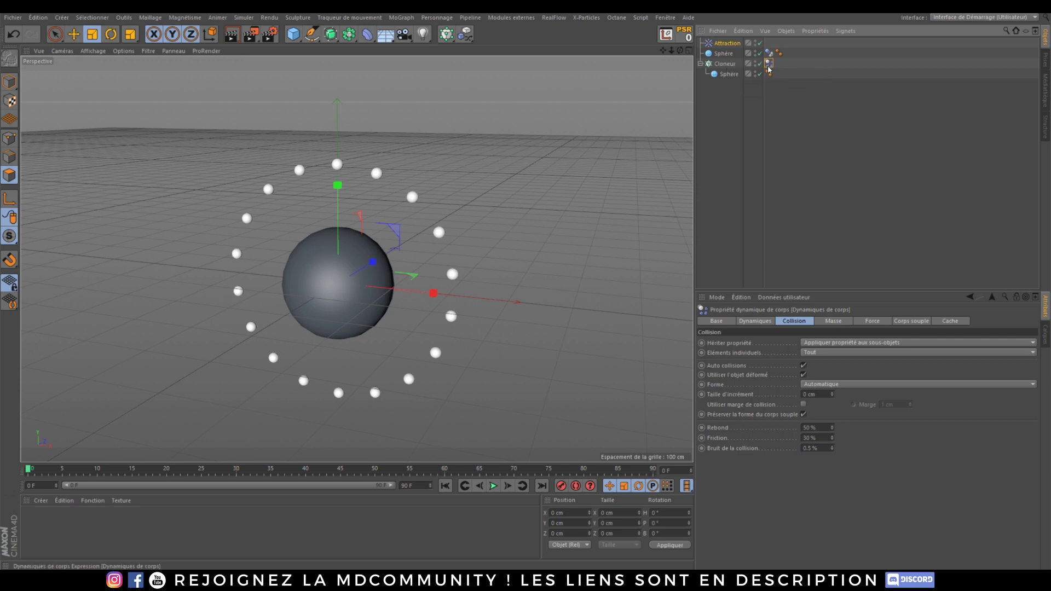
{"action": "left_click", "coordinate": [494, 486]}
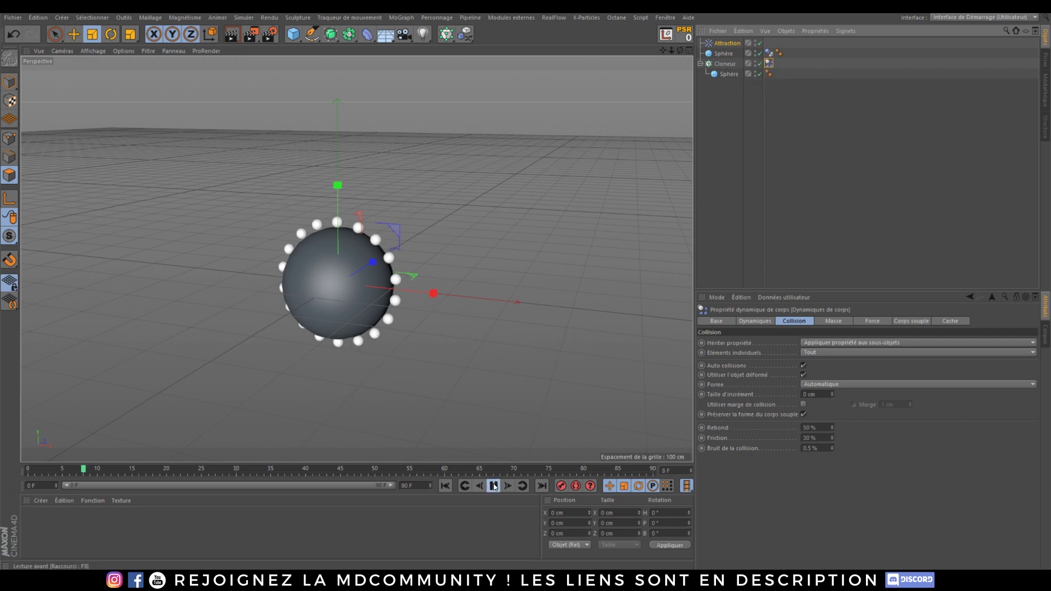
{"action": "left_click", "coordinate": [493, 485]}
{"action": "left_click", "coordinate": [445, 486]}
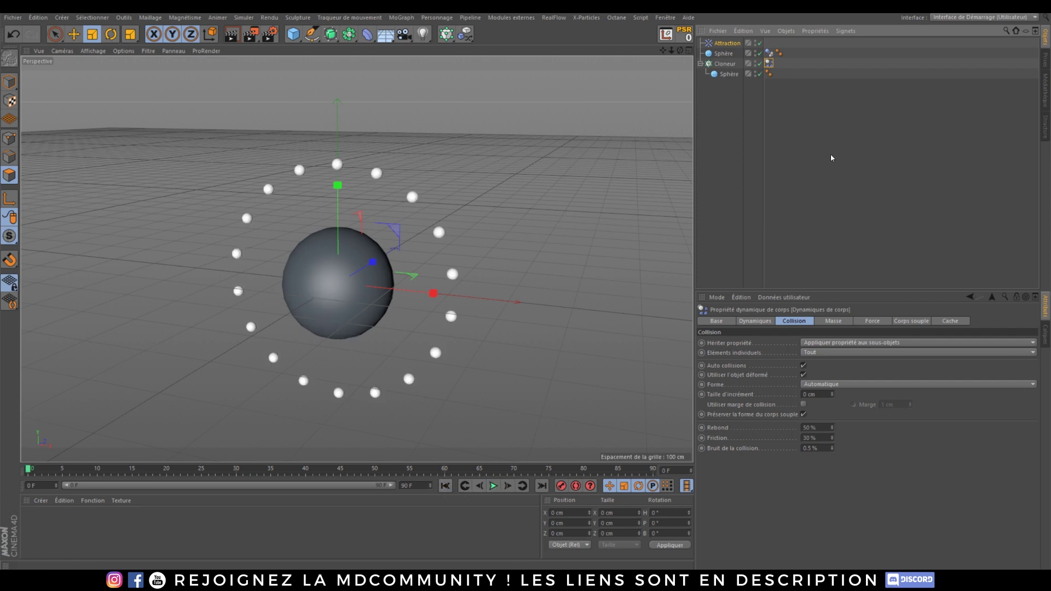
Add a MoGraph Traceur that references the Cloneur, and show its object settings.
{"action": "left_click", "coordinate": [725, 64]}
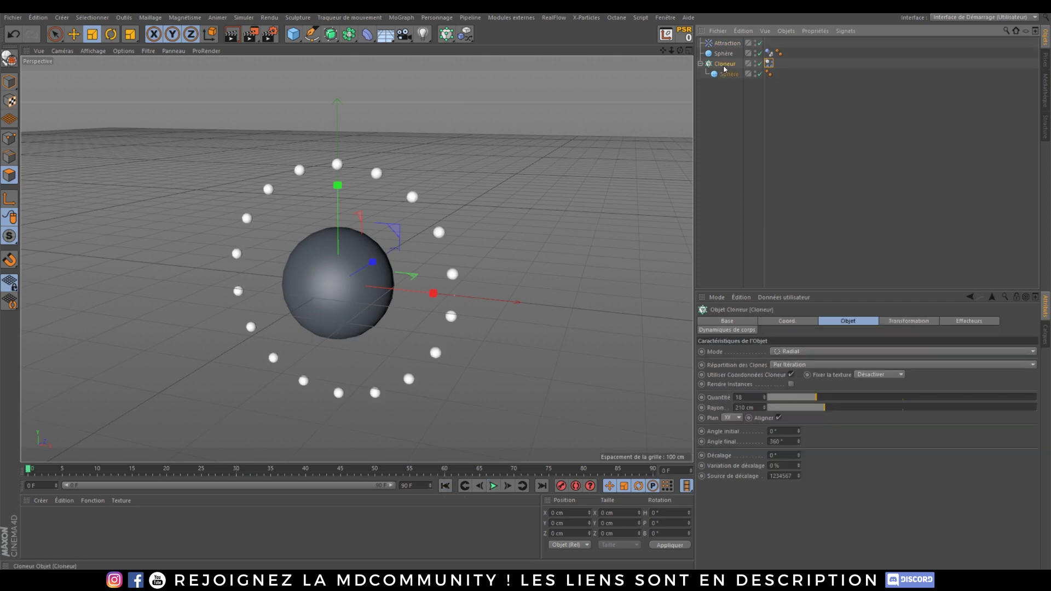
{"action": "left_click", "coordinate": [446, 33]}
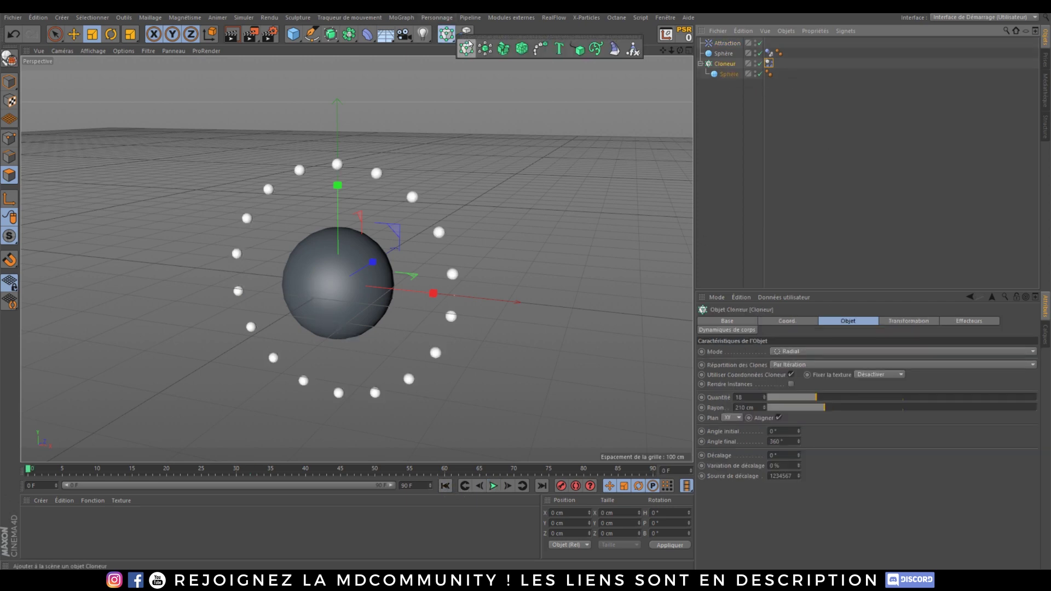
{"action": "left_click", "coordinate": [578, 49]}
{"action": "left_click", "coordinate": [749, 149]}
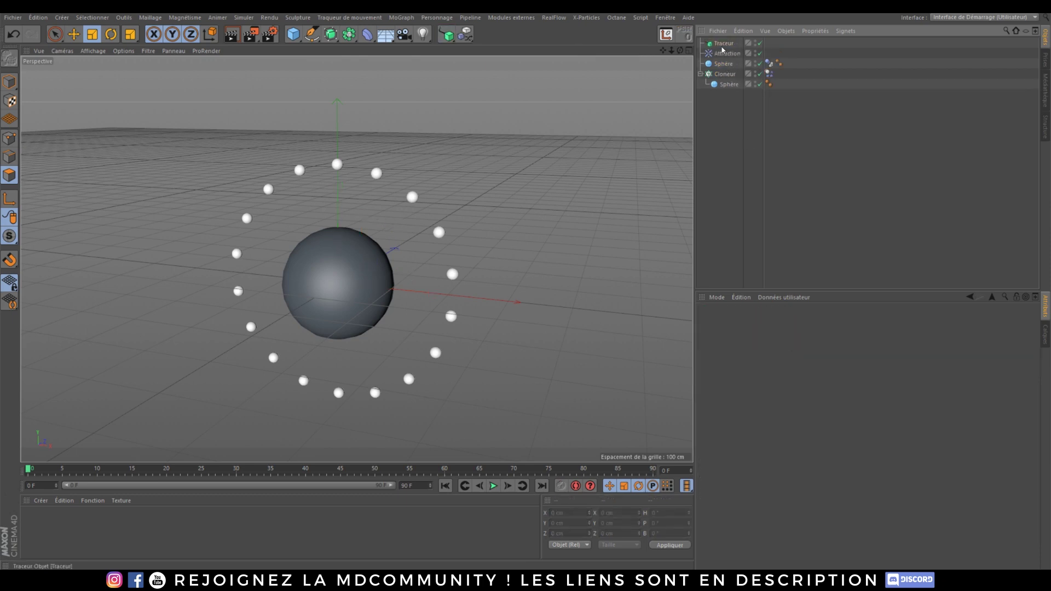
{"action": "left_click", "coordinate": [723, 47]}
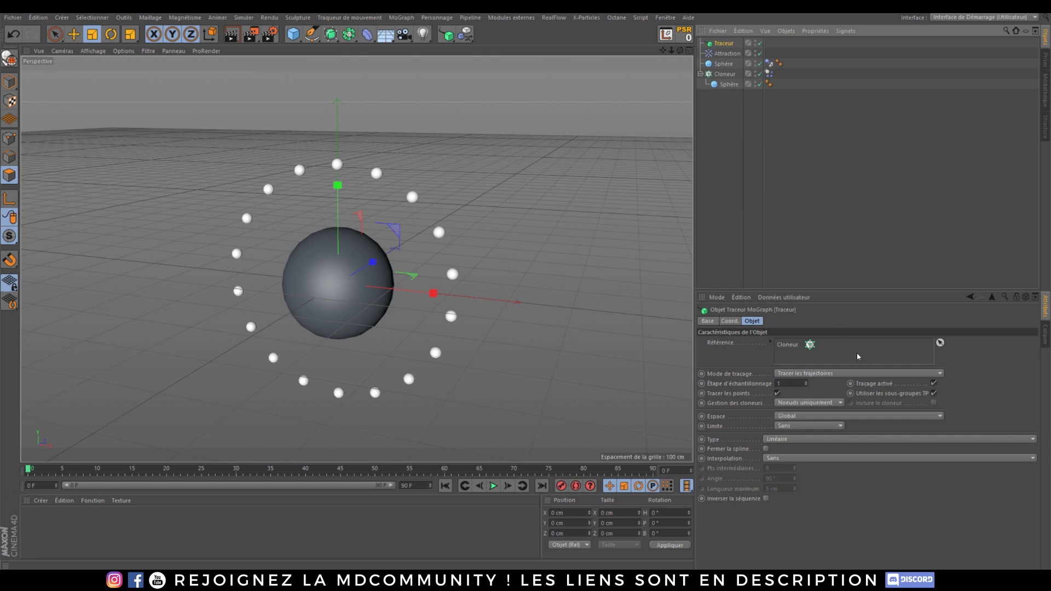
Play the simulation to trace the clones' trajectories around the large sphere, and examine the traced lines up close.
{"action": "left_click", "coordinate": [494, 486]}
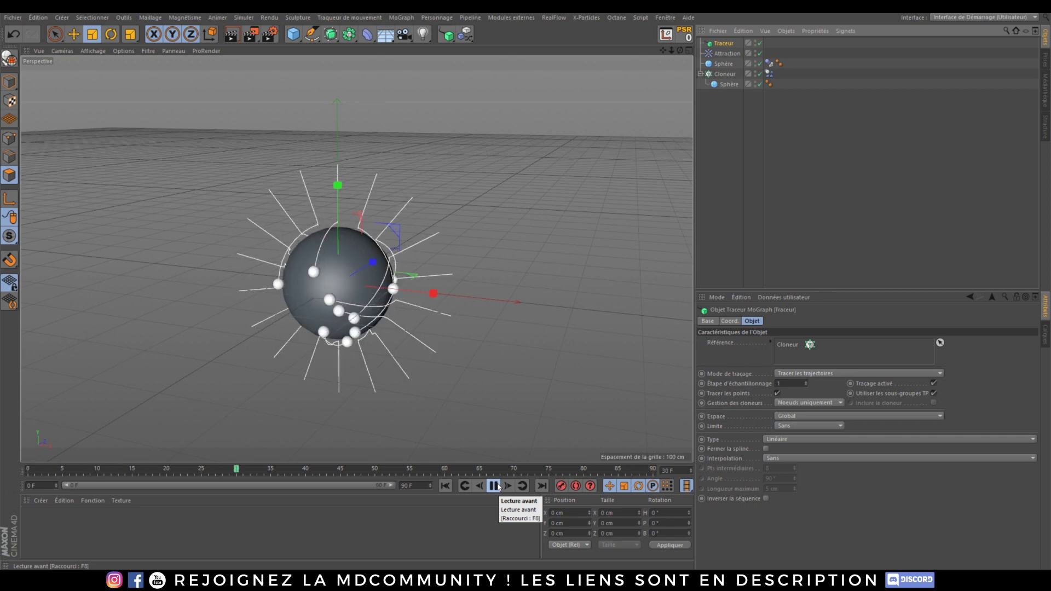
{"action": "left_click", "coordinate": [494, 486]}
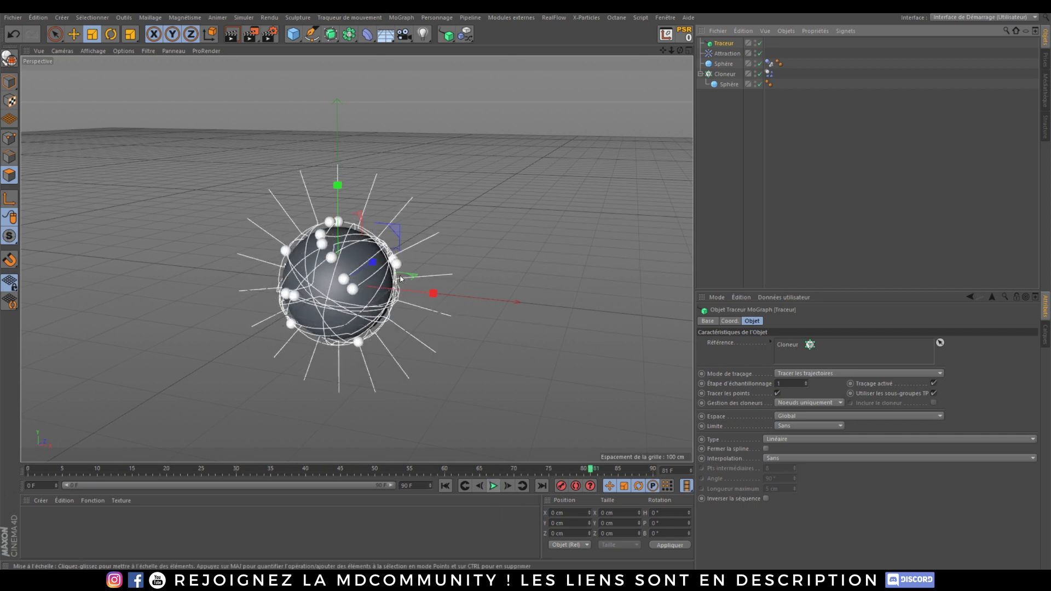
{"action": "right_click_drag", "start_coordinate": [342, 235], "coordinate": [347, 188], "text": "alt"}
{"action": "left_click_drag", "start_coordinate": [323, 295], "coordinate": [351, 319], "text": "alt"}
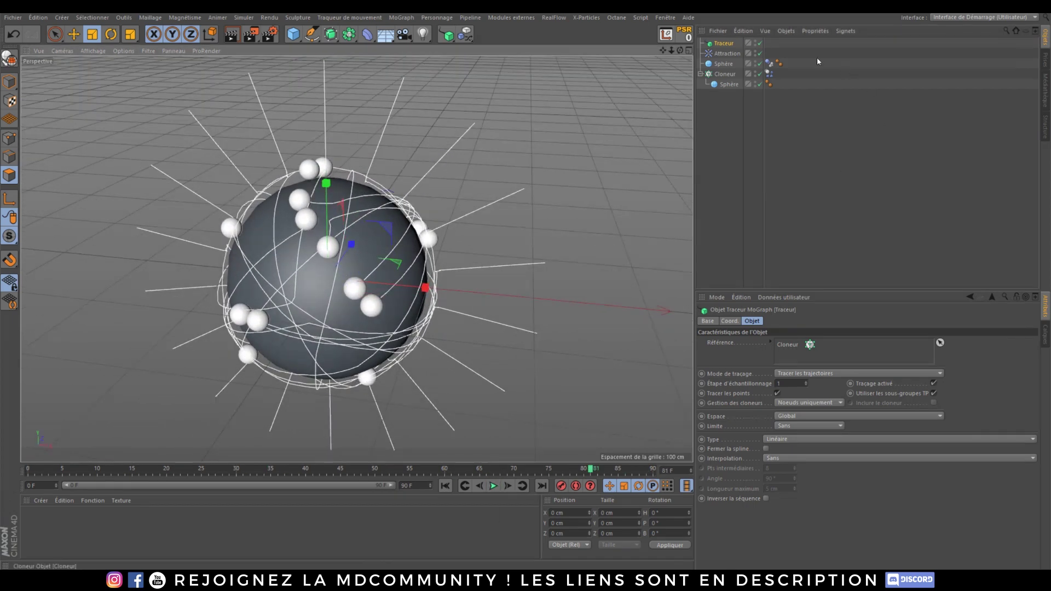
Add an Extrusion contrôlée generator and nest the Traceur inside it.
{"action": "left_click", "coordinate": [721, 46]}
{"action": "left_click", "coordinate": [331, 34]}
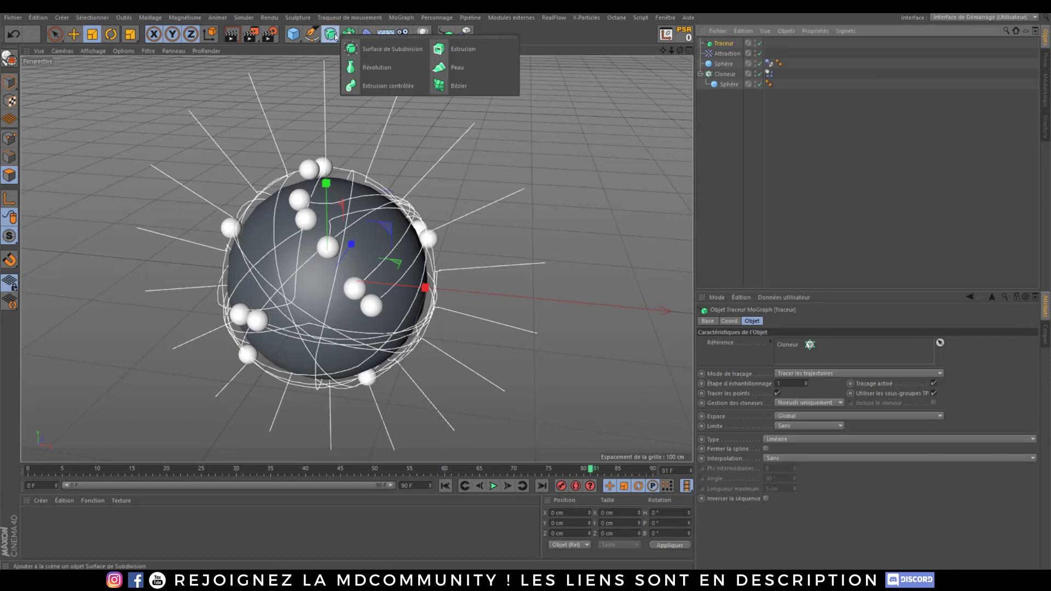
{"action": "left_click", "coordinate": [383, 85]}
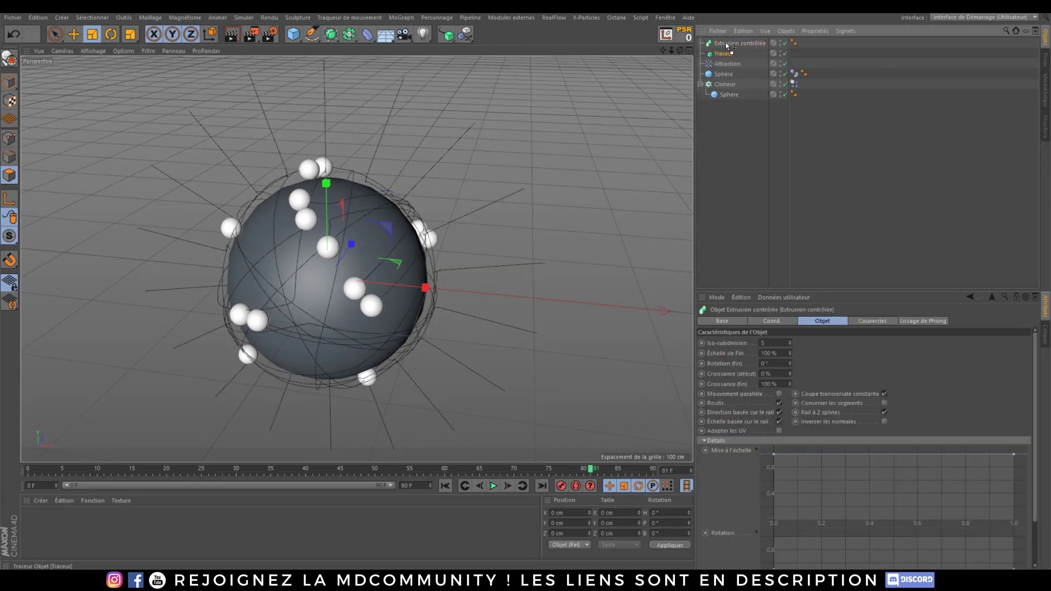
{"action": "left_click", "coordinate": [724, 53]}
Add a Cercle spline, reduce its radius to a thin profile, and place it above the Traceur inside the Extrusion contrôlée.
{"action": "left_click", "coordinate": [312, 34]}
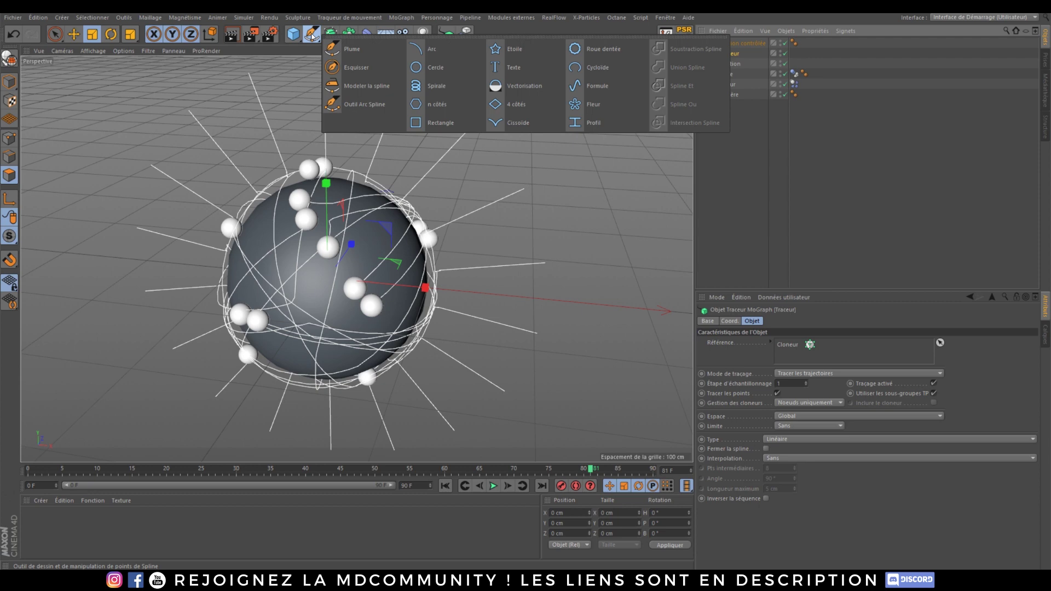
{"action": "left_click", "coordinate": [418, 68]}
{"action": "left_click", "coordinate": [773, 361]}
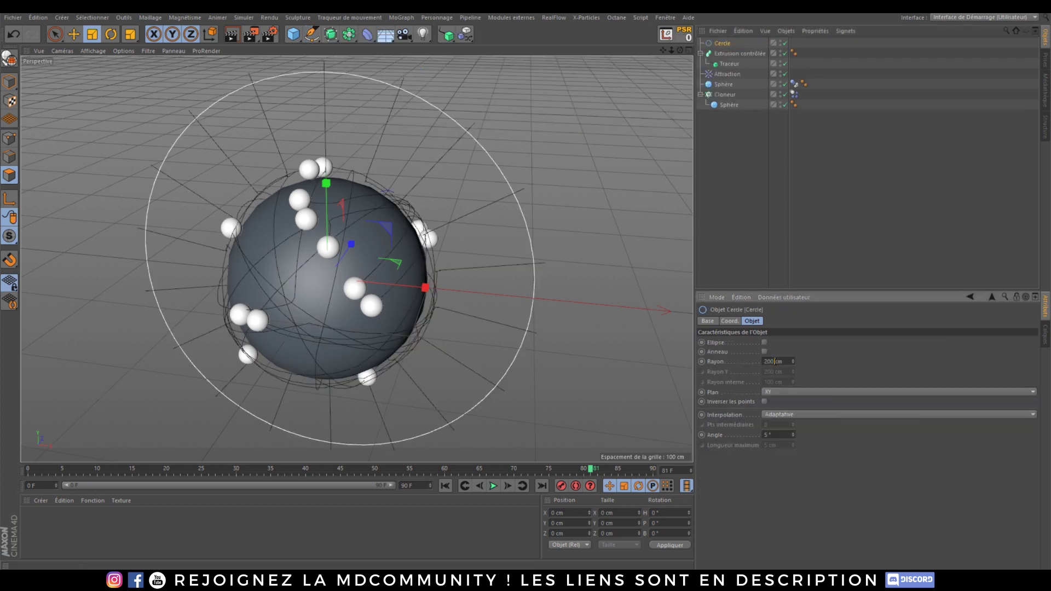
{"action": "left_click", "coordinate": [766, 215]}
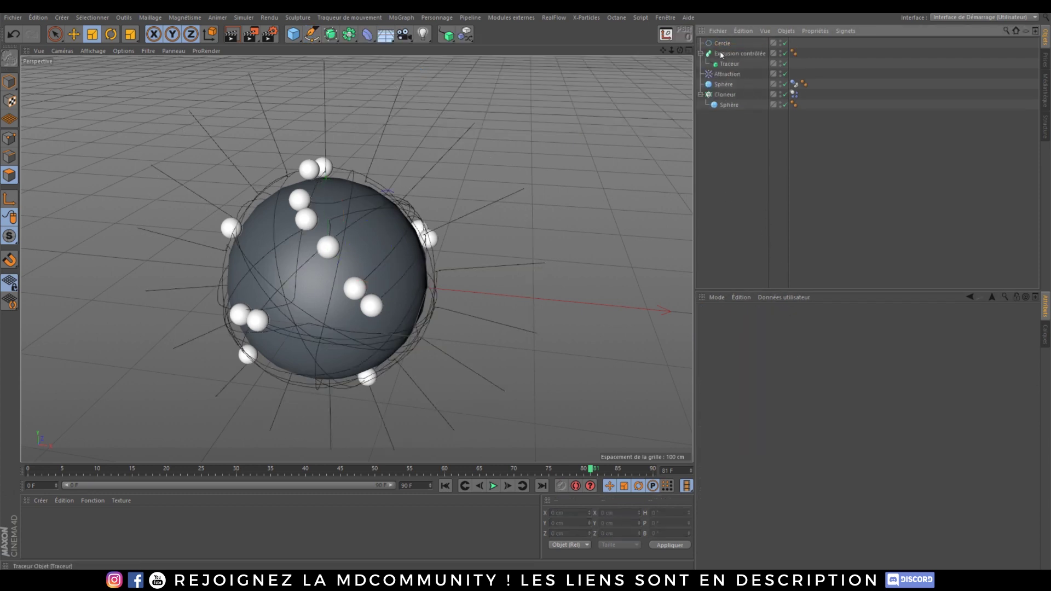
{"action": "left_click_drag", "start_coordinate": [728, 57], "coordinate": [731, 54]}
{"action": "left_click", "coordinate": [752, 178]}
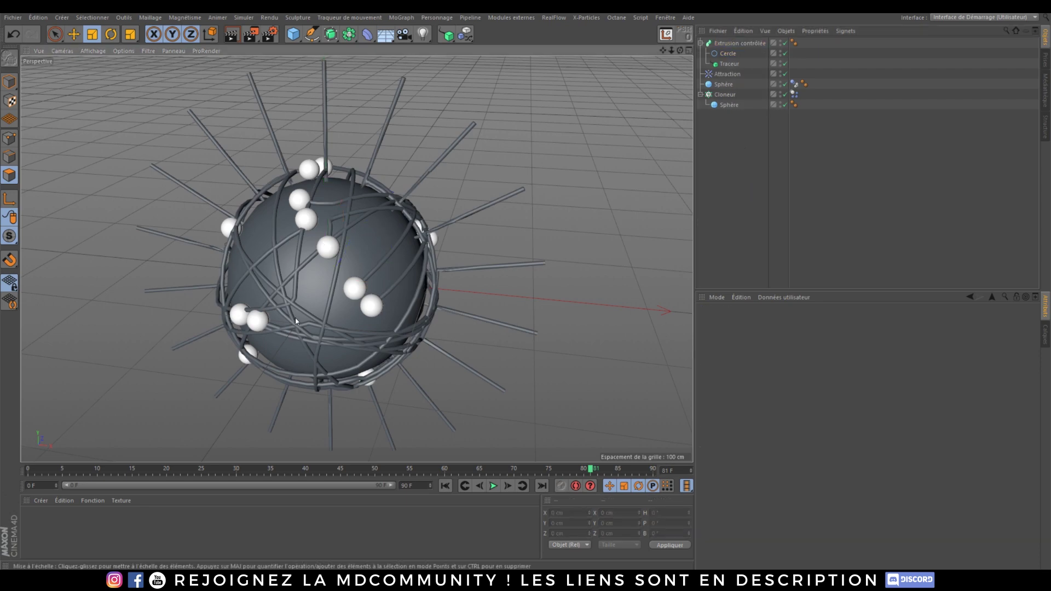
Replay the simulation and examine how the swept tubes follow the clones around the large sphere.
{"action": "left_click_drag", "start_coordinate": [294, 317], "coordinate": [412, 416], "text": "alt"}
{"action": "left_click", "coordinate": [494, 486]}
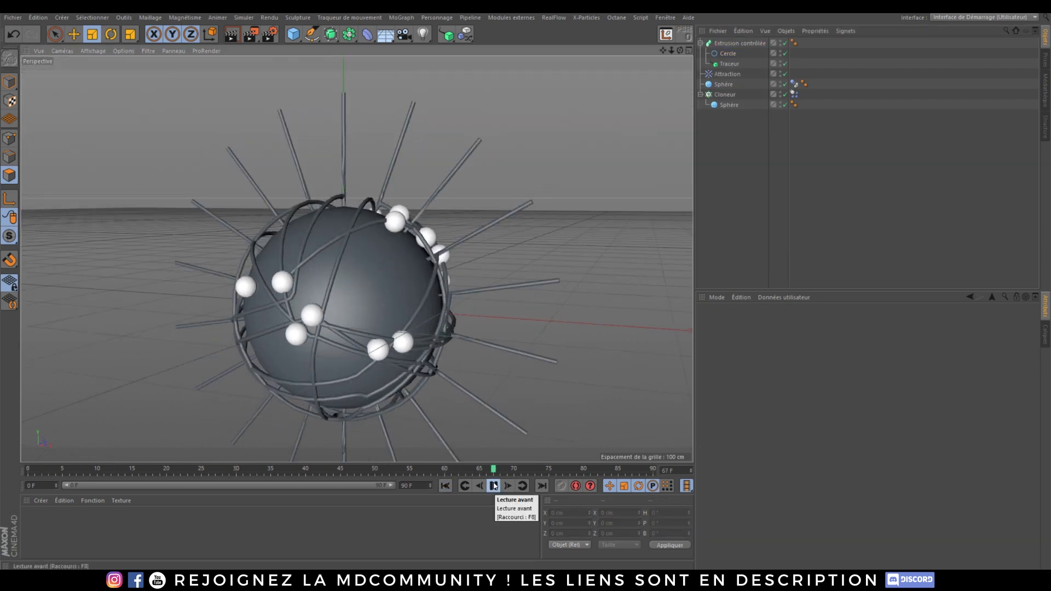
{"action": "left_click", "coordinate": [494, 486]}
{"action": "left_click_drag", "start_coordinate": [350, 281], "coordinate": [352, 315], "text": "alt"}
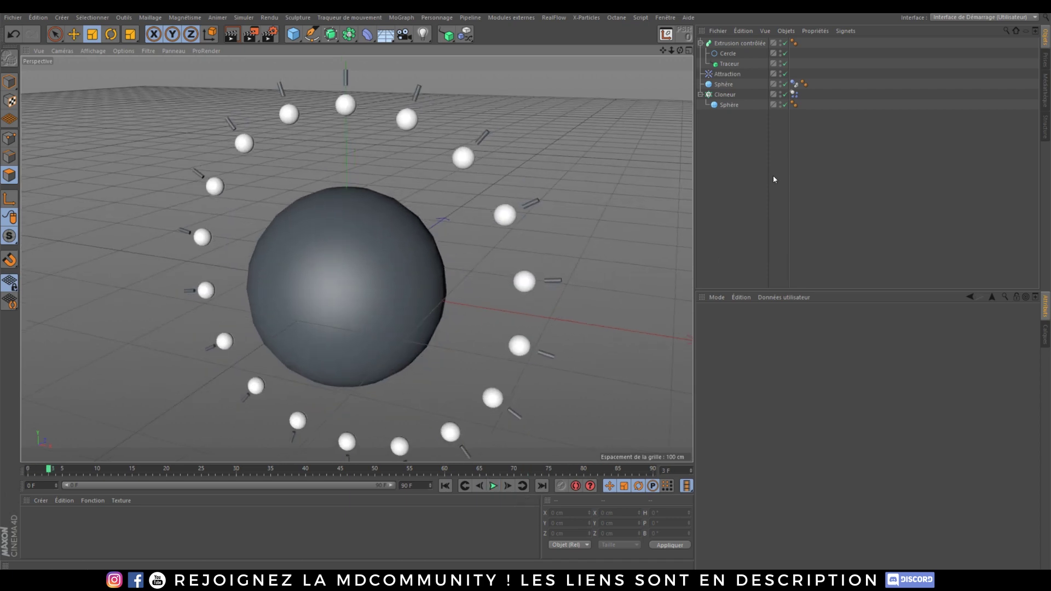
Delete every object of the demo scene and add a MoGraph MoSpline.
{"action": "left_click_drag", "start_coordinate": [752, 143], "coordinate": [731, 43]}
{"action": "key", "text": "Delete"}
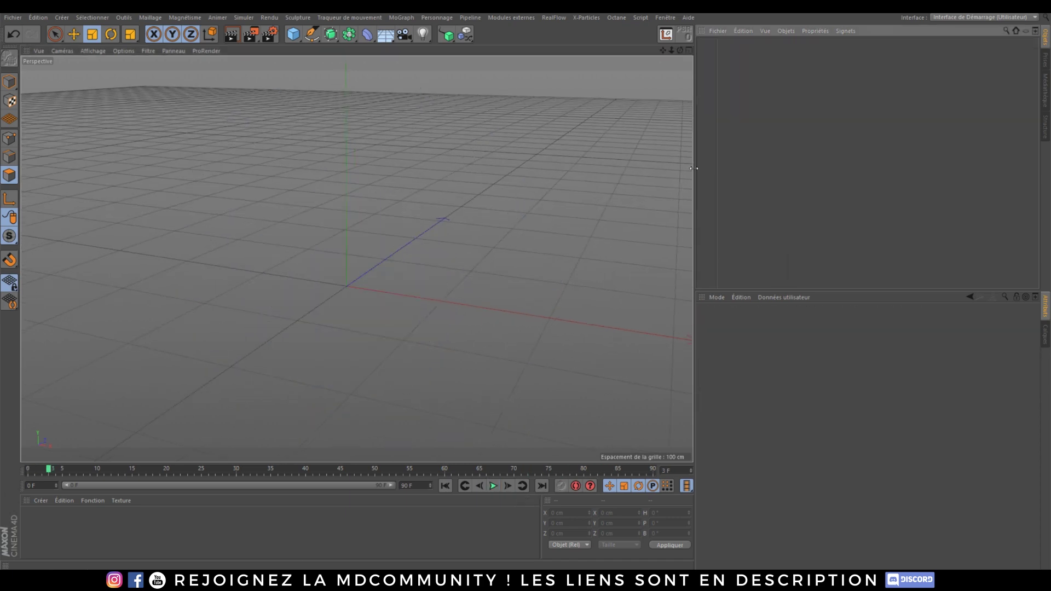
{"action": "left_click", "coordinate": [444, 35]}
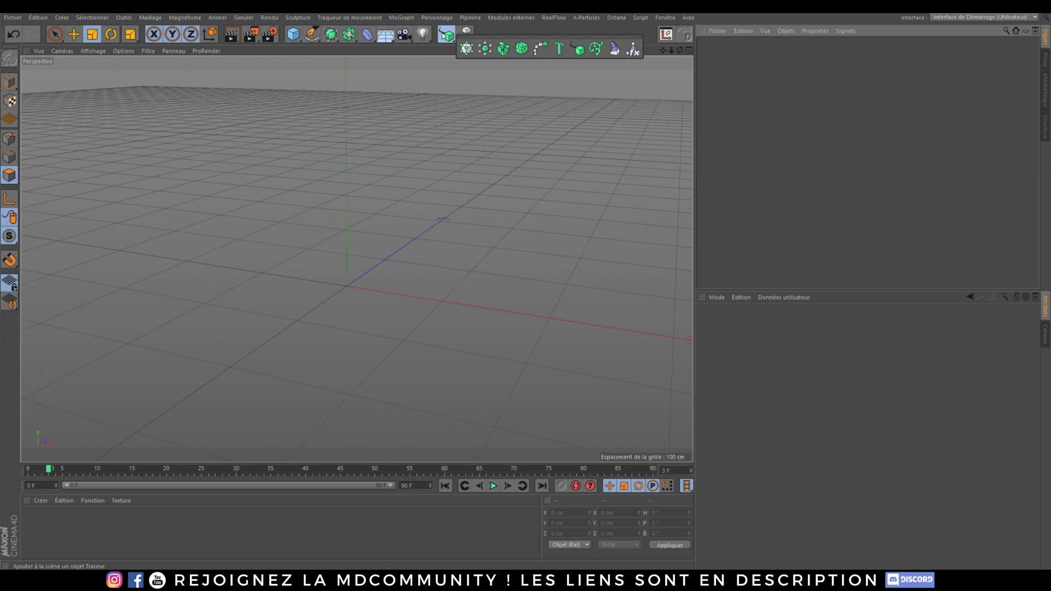
{"action": "left_click", "coordinate": [597, 50]}
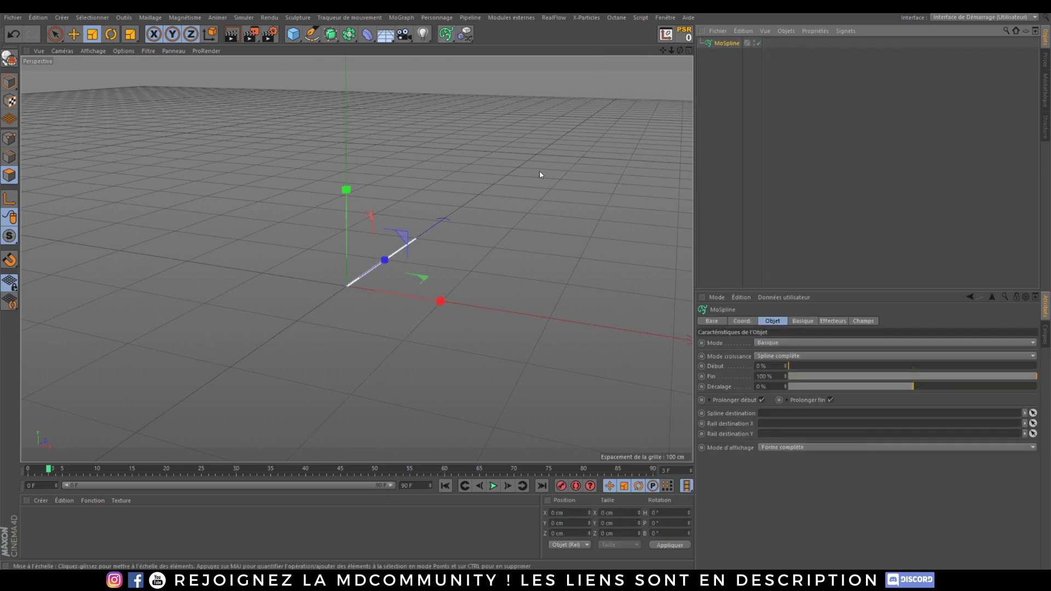
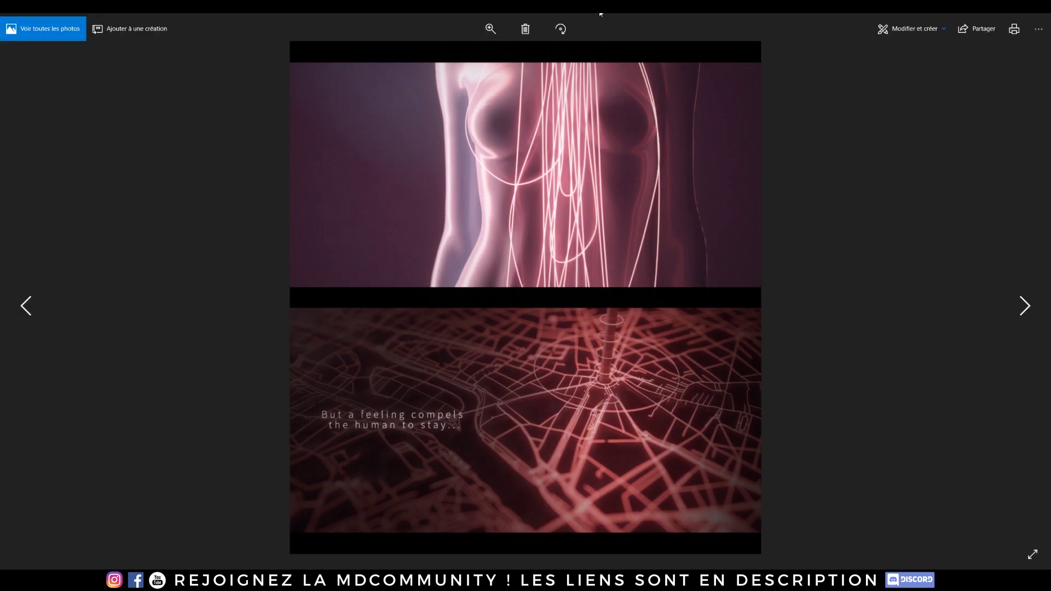
Switch to the reference image and the MHSPROD CATELLOO video, and review the passages showing luminous threads.
{"action": "left_click_drag", "start_coordinate": [600, 12], "coordinate": [575, 82]}
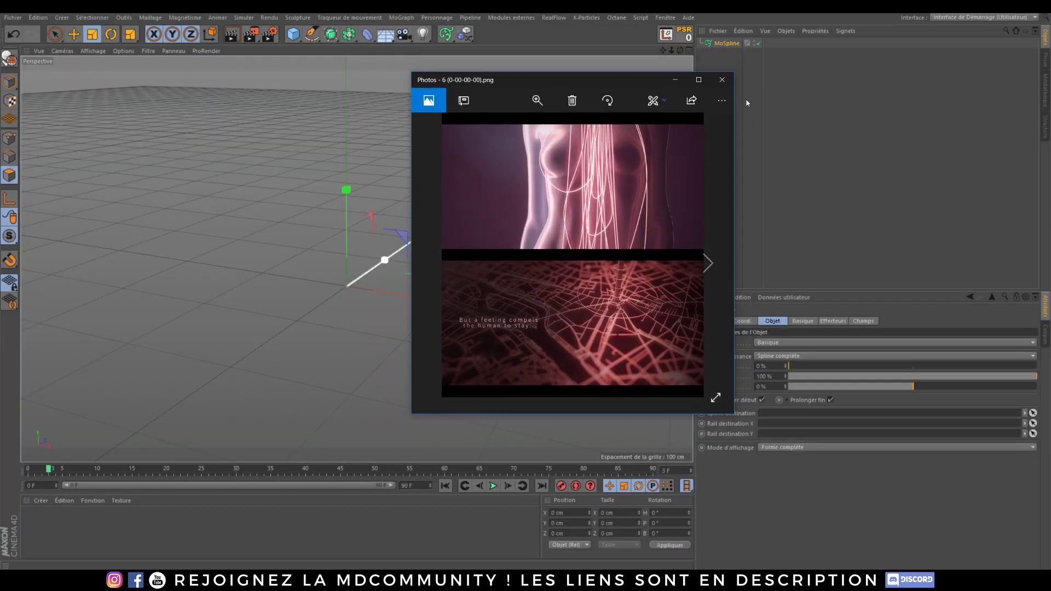
{"action": "left_click", "coordinate": [722, 80]}
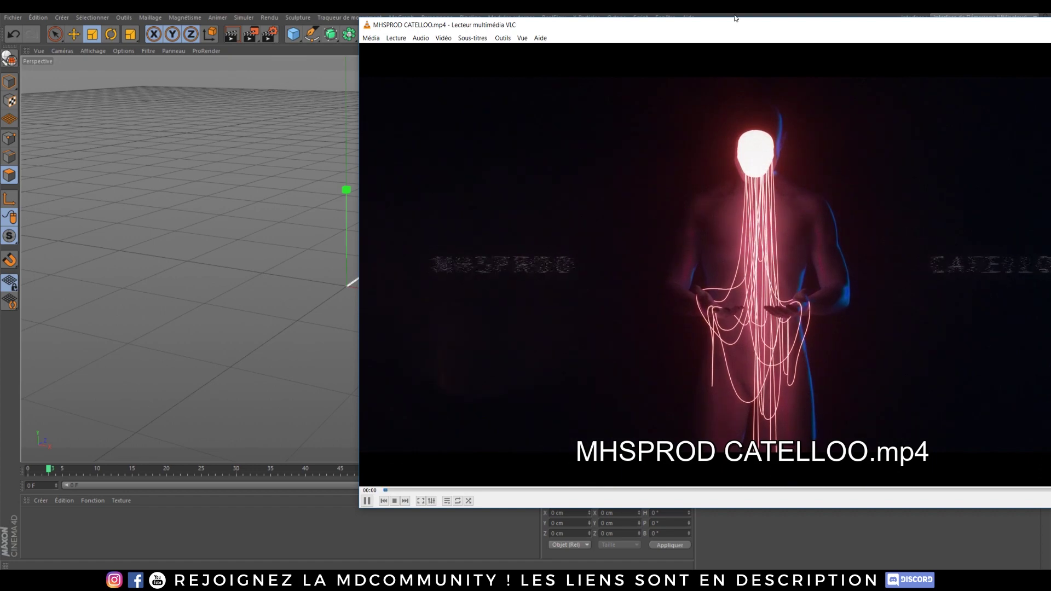
{"action": "left_click_drag", "start_coordinate": [747, 34], "coordinate": [581, 3]}
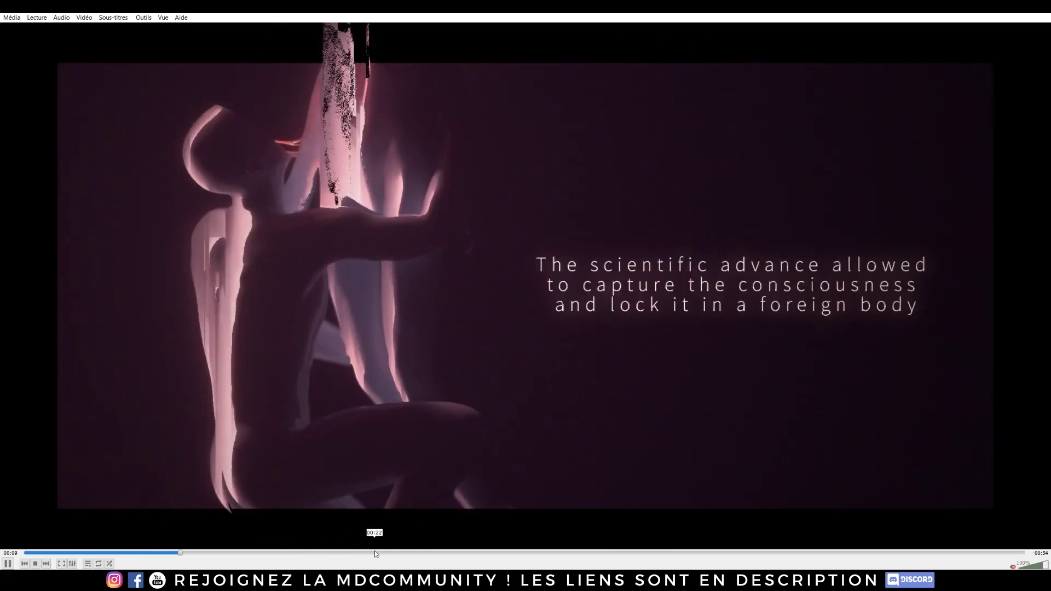
{"action": "left_click", "coordinate": [340, 553]}
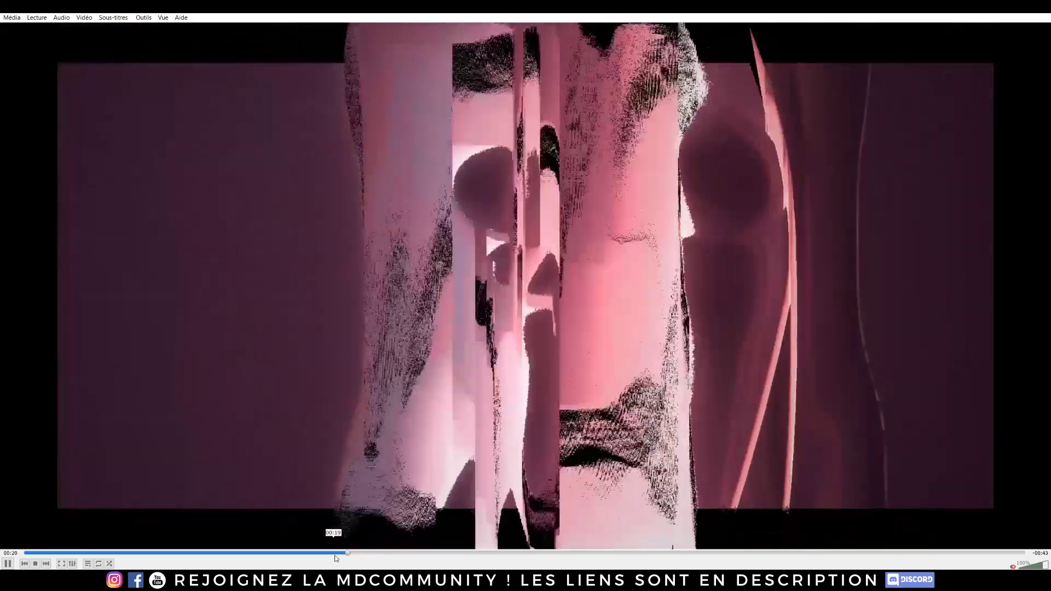
{"action": "left_click", "coordinate": [225, 553]}
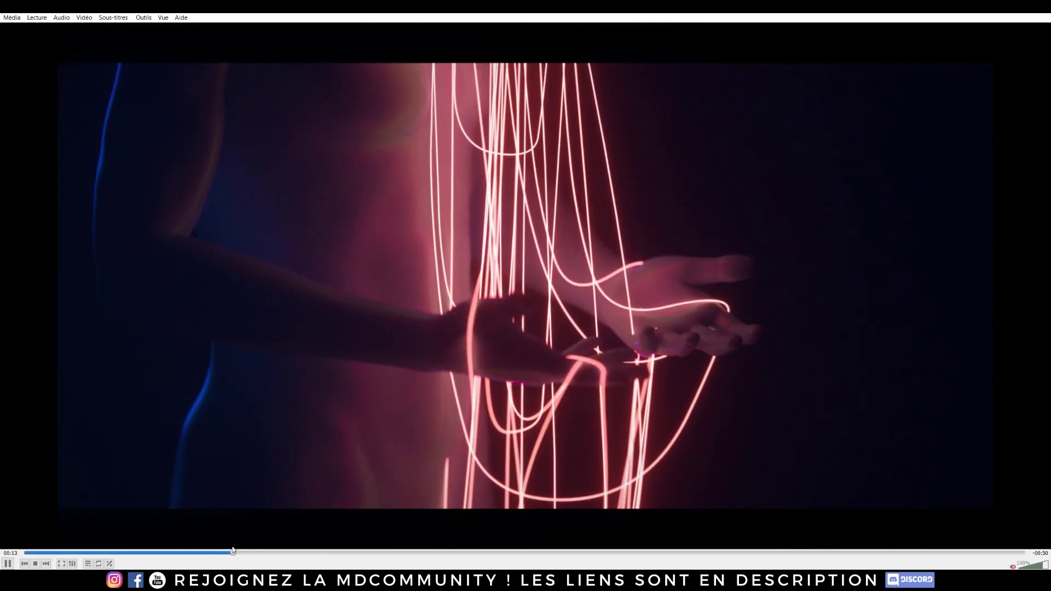
{"action": "left_click", "coordinate": [190, 553]}
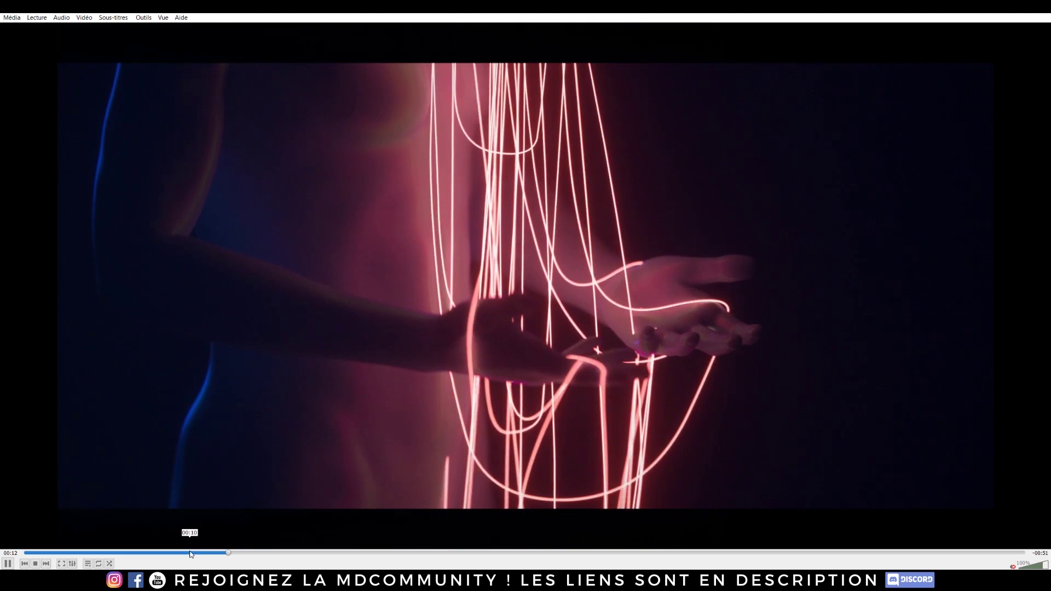
{"action": "key", "text": "space"}
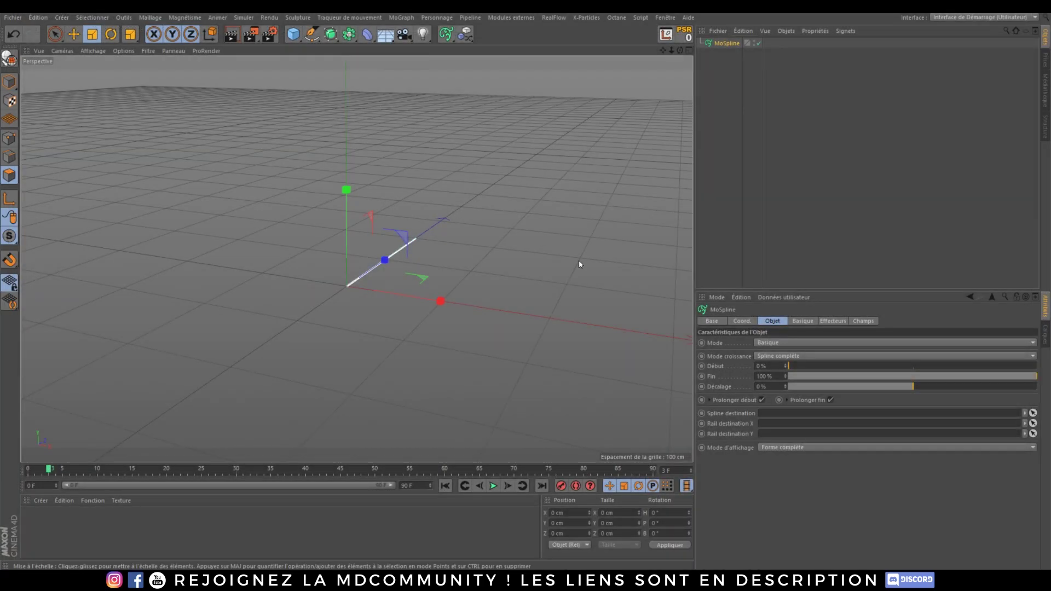
Switch the MoSpline to Tortue mode and examine its branching shape and the Tortue rules.
{"action": "left_click", "coordinate": [740, 102]}
{"action": "left_click_drag", "start_coordinate": [347, 291], "coordinate": [287, 343], "text": "alt"}
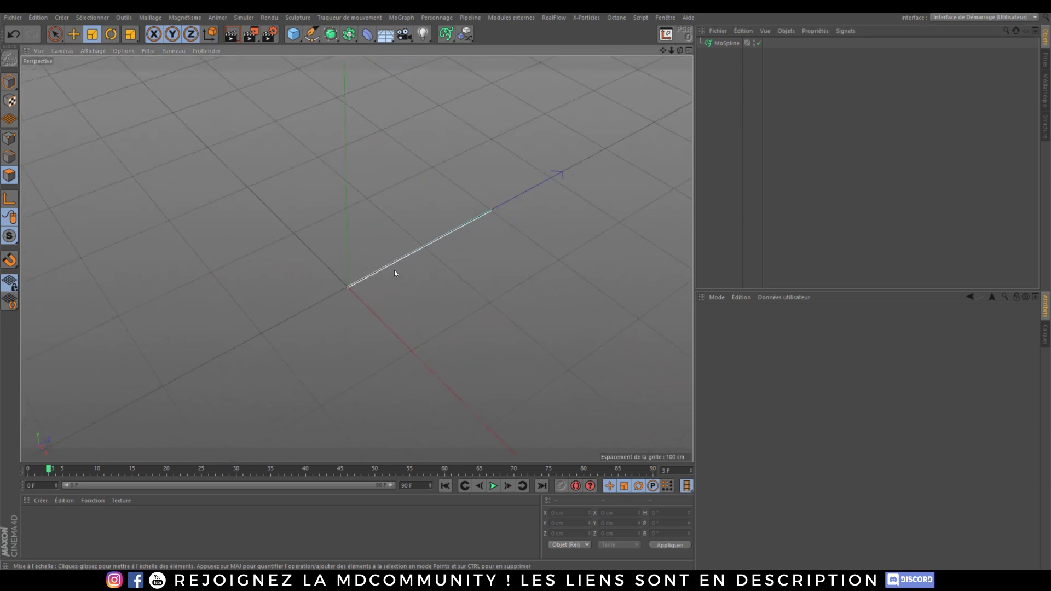
{"action": "left_click", "coordinate": [724, 44]}
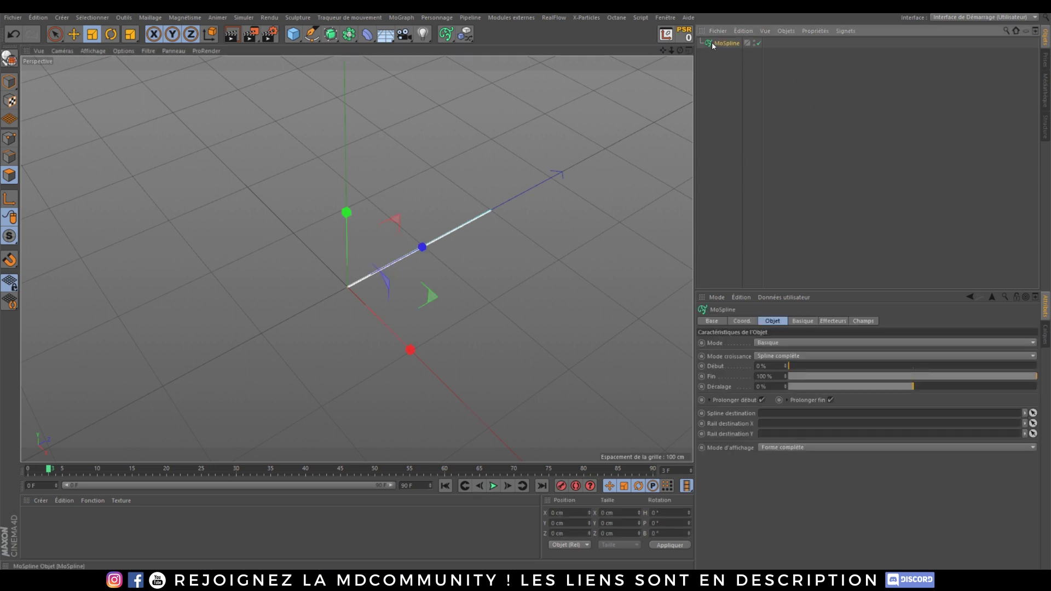
{"action": "left_click", "coordinate": [786, 344]}
{"action": "left_click", "coordinate": [767, 363]}
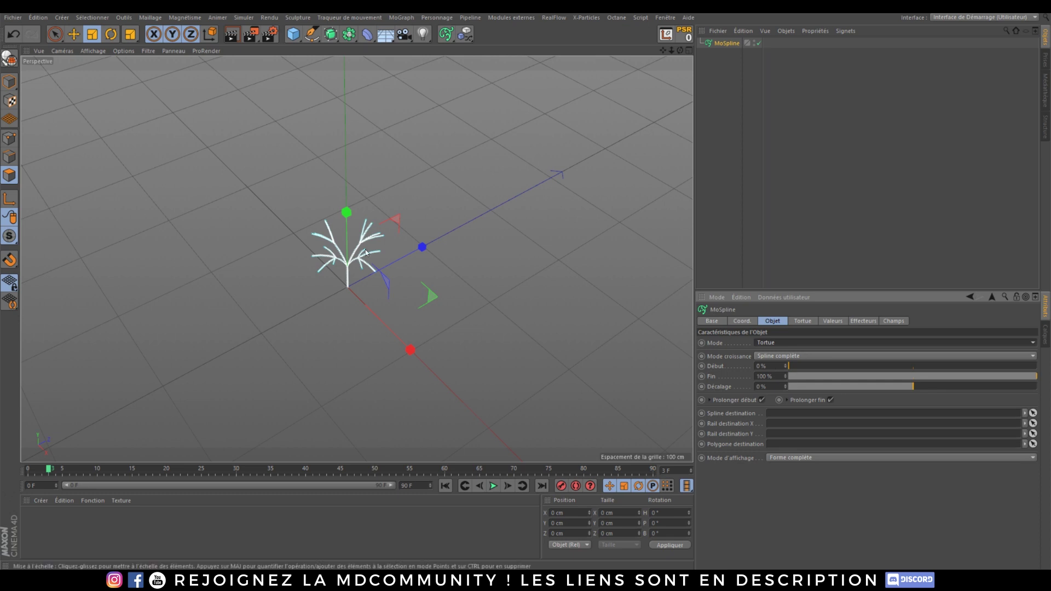
{"action": "scroll", "coordinate": [360, 192], "scroll_direction": "up", "scroll_amount": 4}
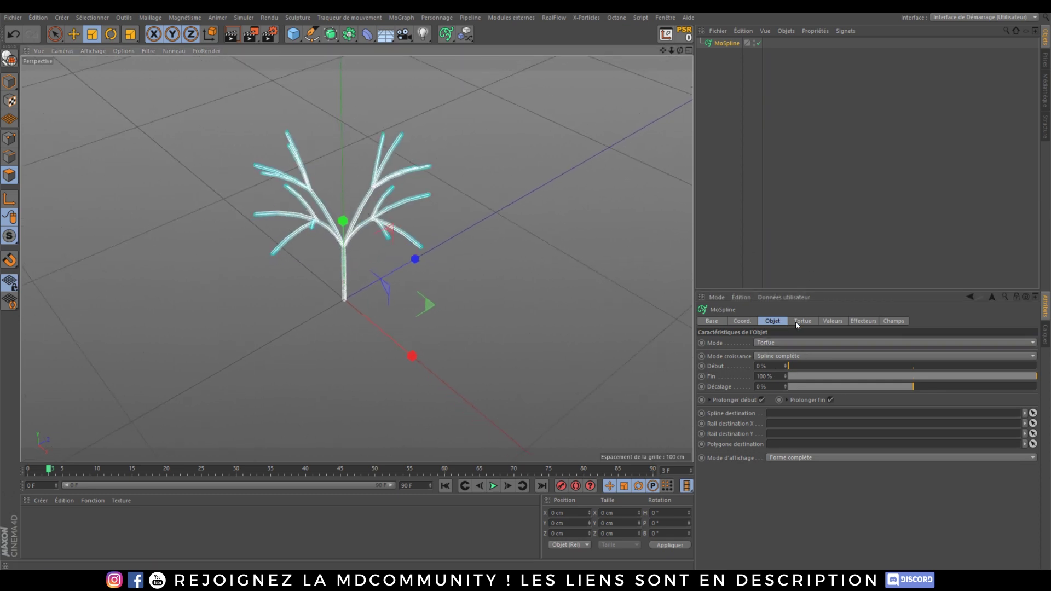
{"action": "left_click", "coordinate": [807, 322]}
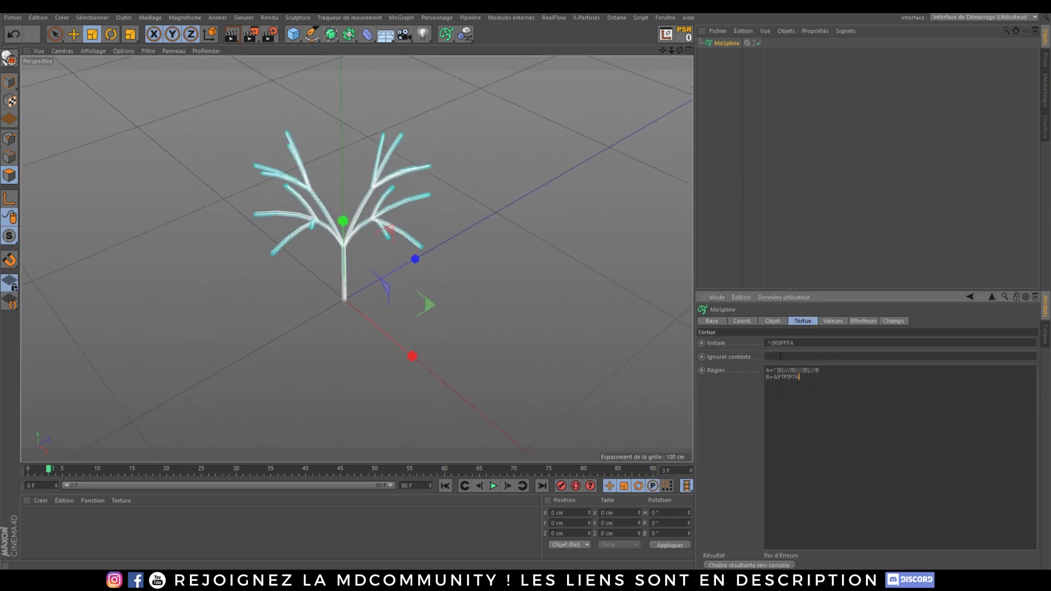
{"action": "scroll", "coordinate": [357, 240], "scroll_direction": "up", "scroll_amount": 4}
{"action": "left_click_drag", "start_coordinate": [357, 241], "coordinate": [379, 316], "text": "alt"}
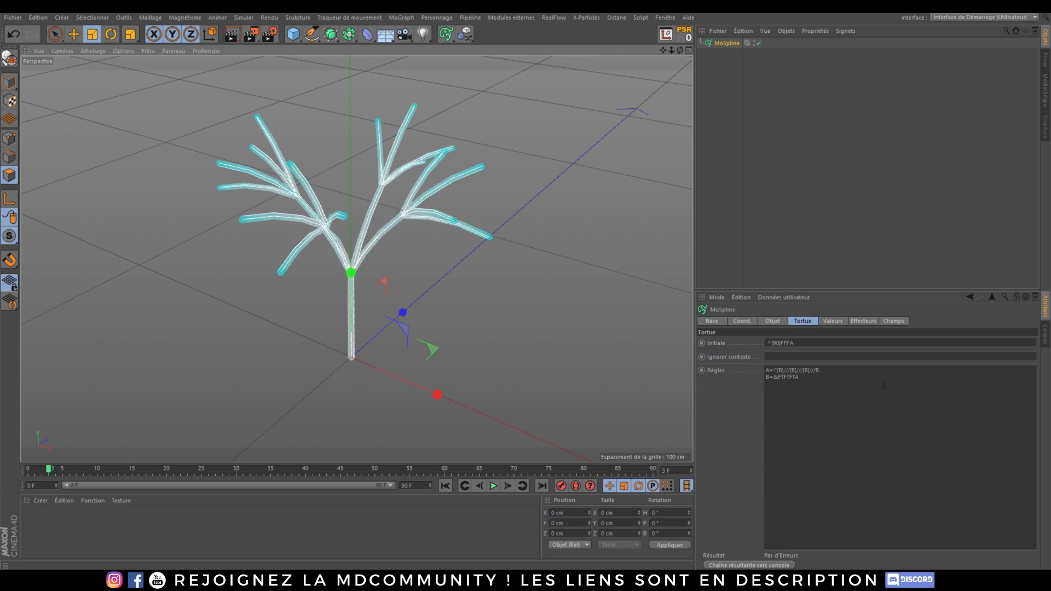
Set the MoSpline's mode to Spline, and delete the MoSpline.
{"action": "left_click", "coordinate": [784, 321]}
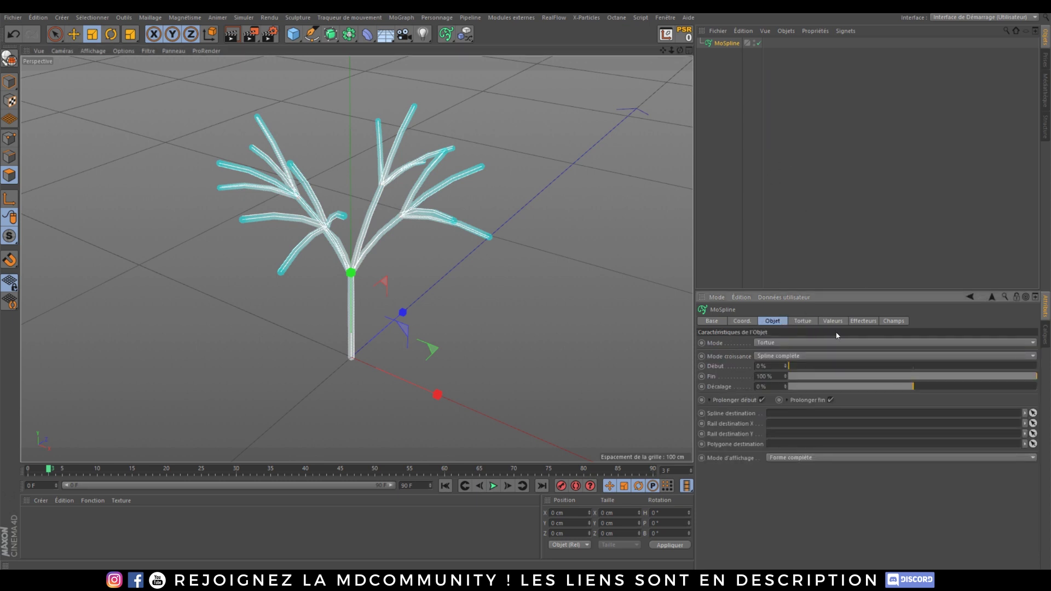
{"action": "left_click", "coordinate": [774, 342]}
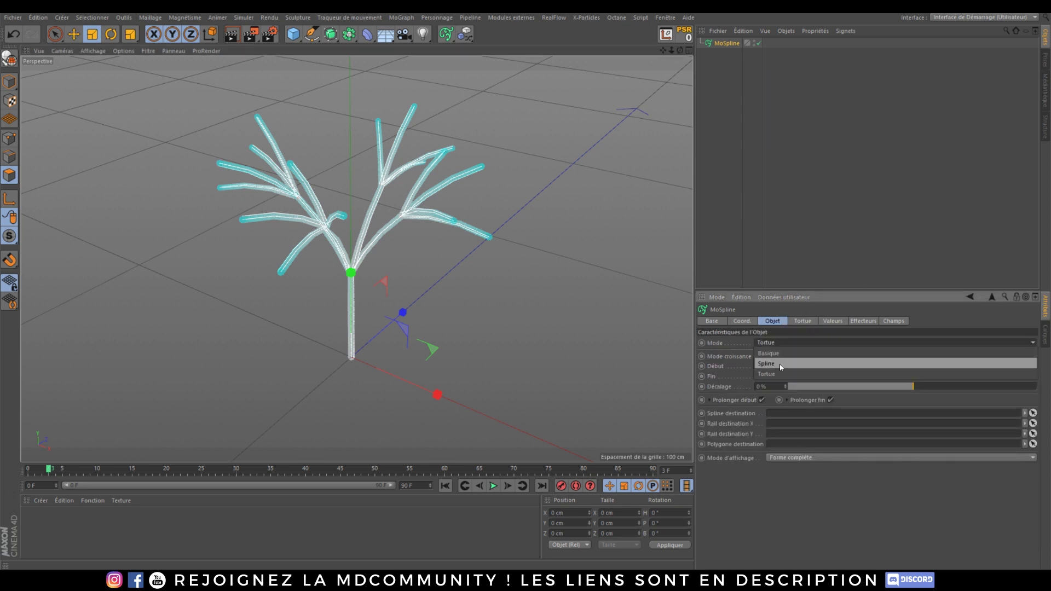
{"action": "left_click", "coordinate": [780, 364]}
{"action": "left_click", "coordinate": [722, 51]}
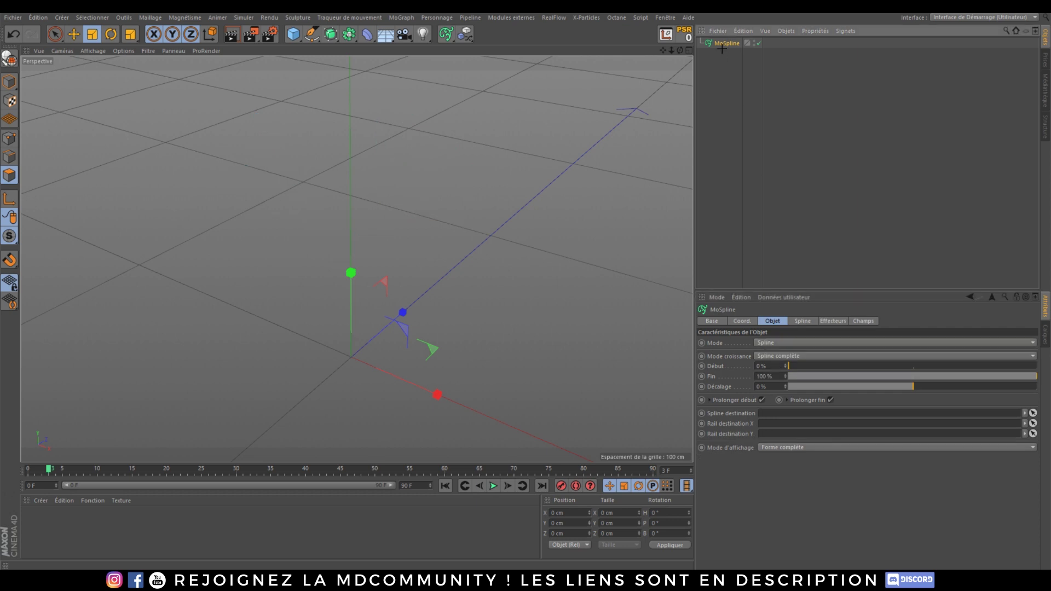
{"action": "left_click", "coordinate": [723, 44]}
{"action": "key", "text": "Delete"}
Add a fresh MoSpline and set its mode to Spline.
{"action": "left_click", "coordinate": [447, 40]}
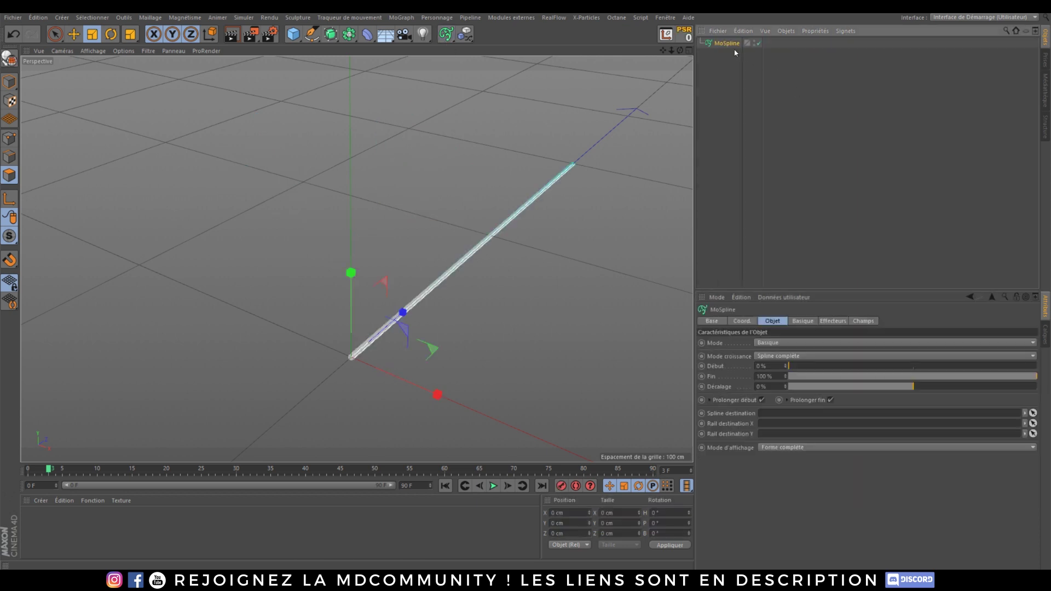
{"action": "left_click_drag", "start_coordinate": [430, 321], "coordinate": [439, 249], "text": "alt"}
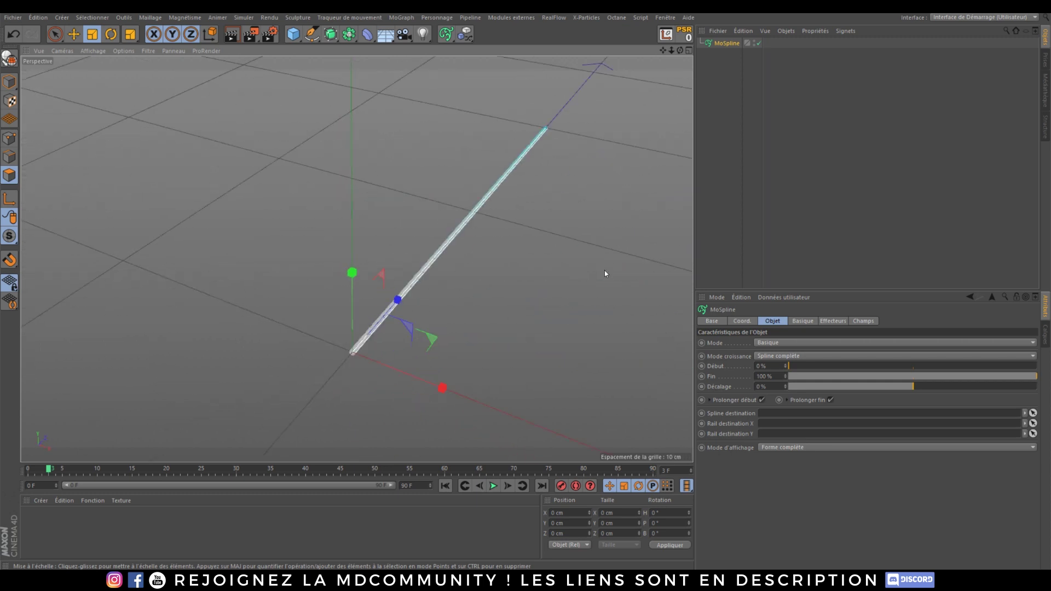
{"action": "left_click", "coordinate": [769, 343]}
{"action": "left_click", "coordinate": [772, 366]}
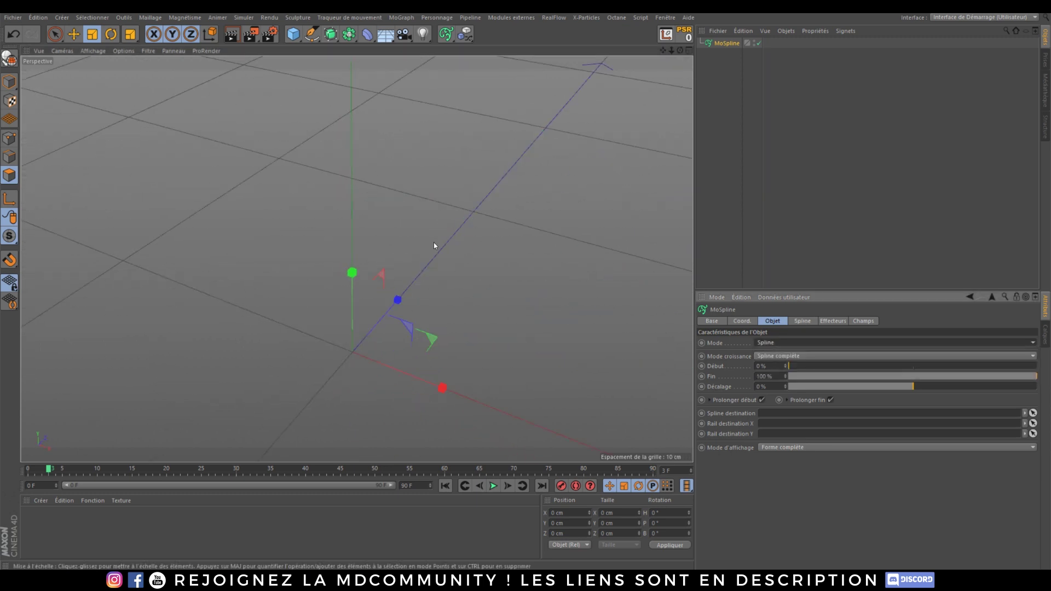
Add a Spirale spline and set its initial angle to about -1027° for more turns.
{"action": "left_click", "coordinate": [310, 35]}
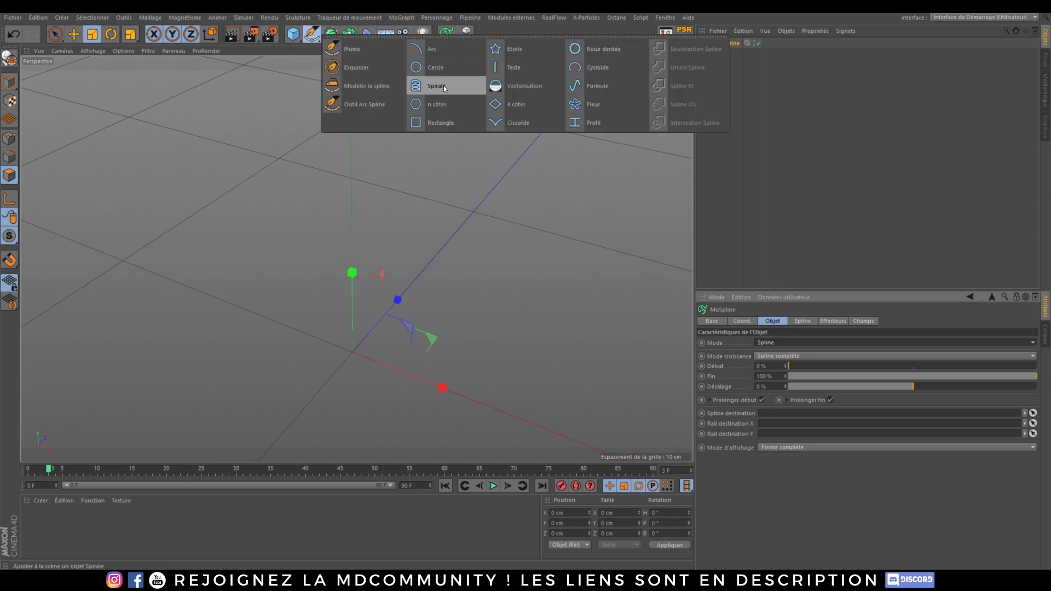
{"action": "left_click", "coordinate": [444, 86]}
{"action": "scroll", "coordinate": [408, 280], "scroll_direction": "down", "scroll_amount": 5}
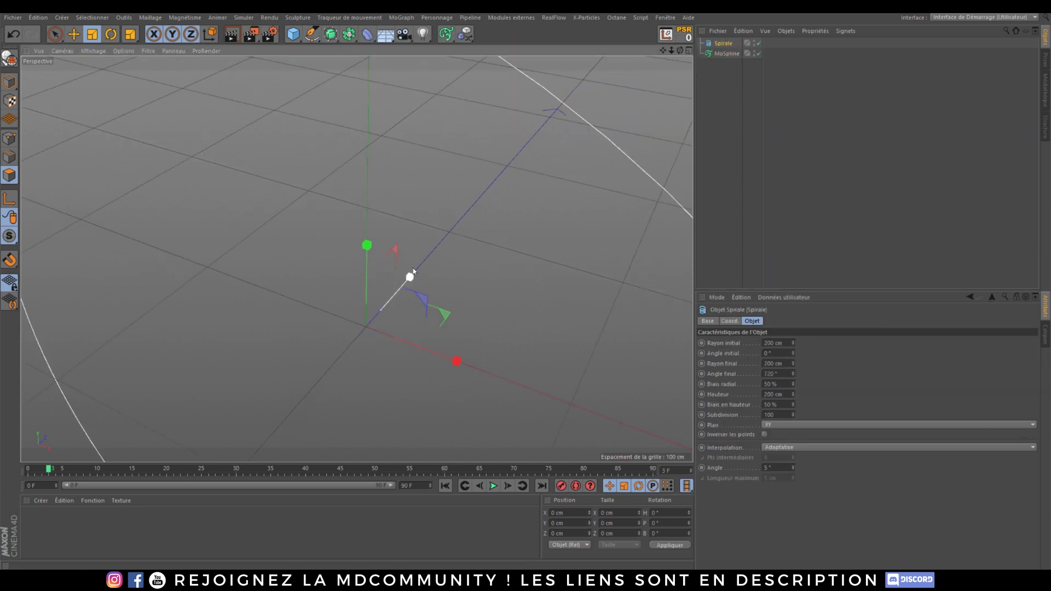
{"action": "scroll", "coordinate": [408, 283], "scroll_direction": "down", "scroll_amount": 3}
{"action": "left_click_drag", "start_coordinate": [408, 284], "coordinate": [328, 286], "text": "alt"}
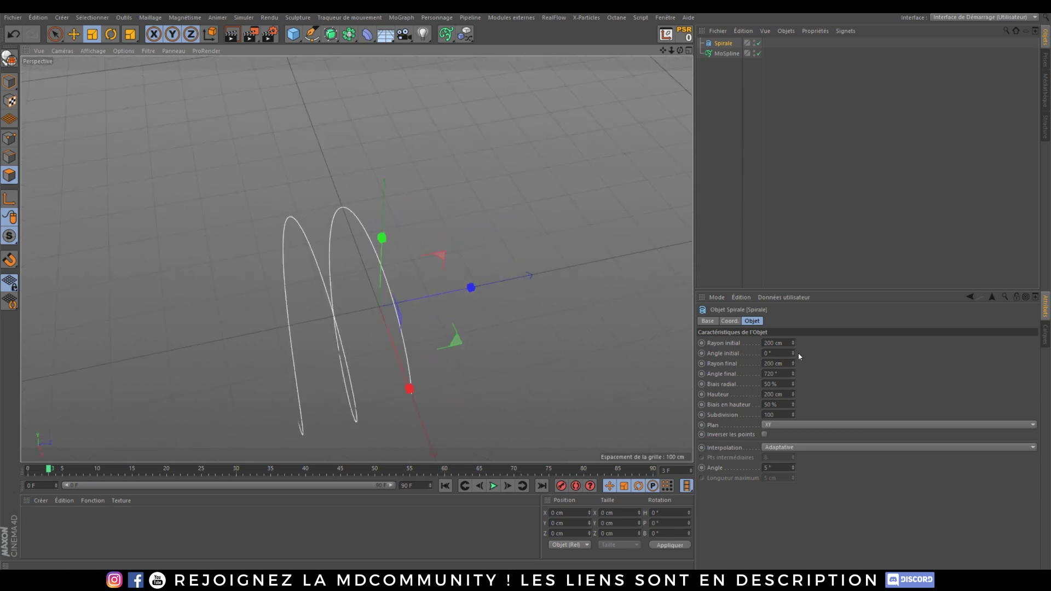
{"action": "left_click_drag", "start_coordinate": [793, 354], "coordinate": [793, 479]}
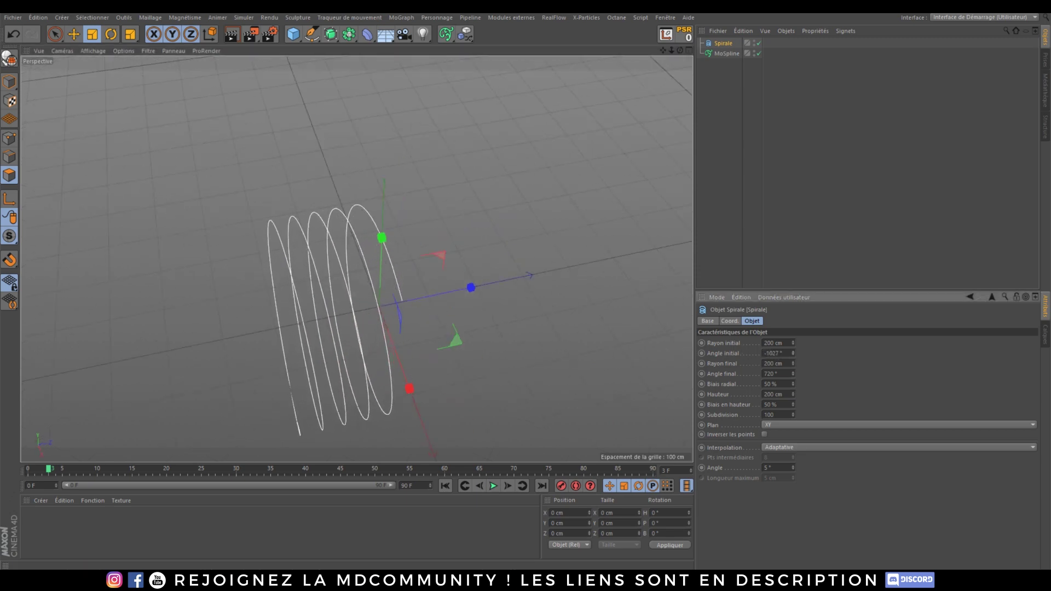
Set the spiral's initial radius to about 41 cm so it tapers toward one end.
{"action": "left_click_drag", "start_coordinate": [794, 343], "coordinate": [793, 431]}
{"action": "middle_click_drag", "start_coordinate": [351, 290], "coordinate": [356, 258], "text": "alt"}
{"action": "left_click_drag", "start_coordinate": [438, 218], "coordinate": [387, 211], "text": "alt"}
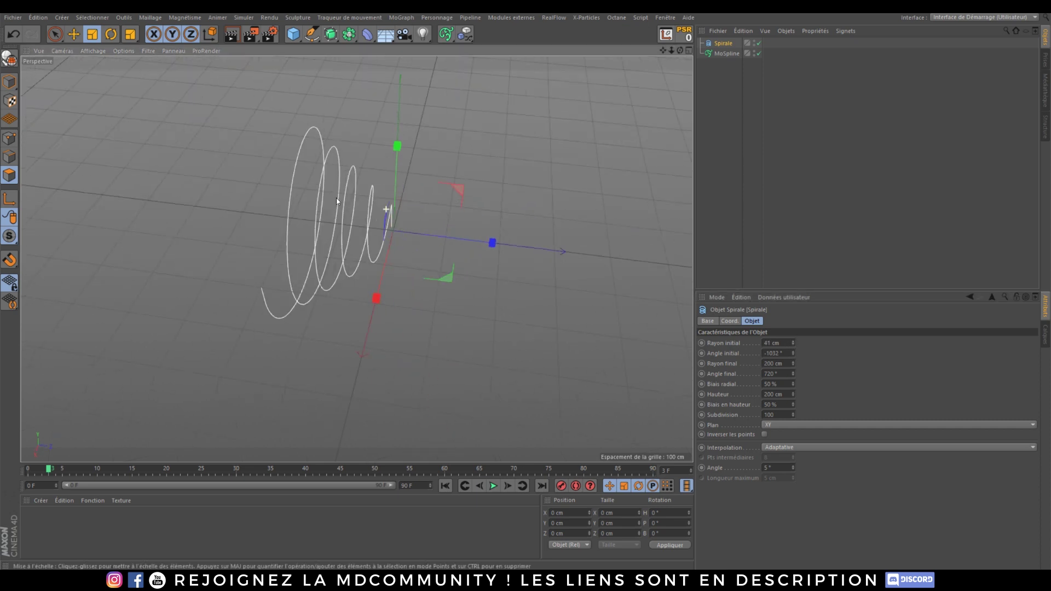
Assign the Spirale as the MoSpline's source spline.
{"action": "left_click", "coordinate": [727, 53]}
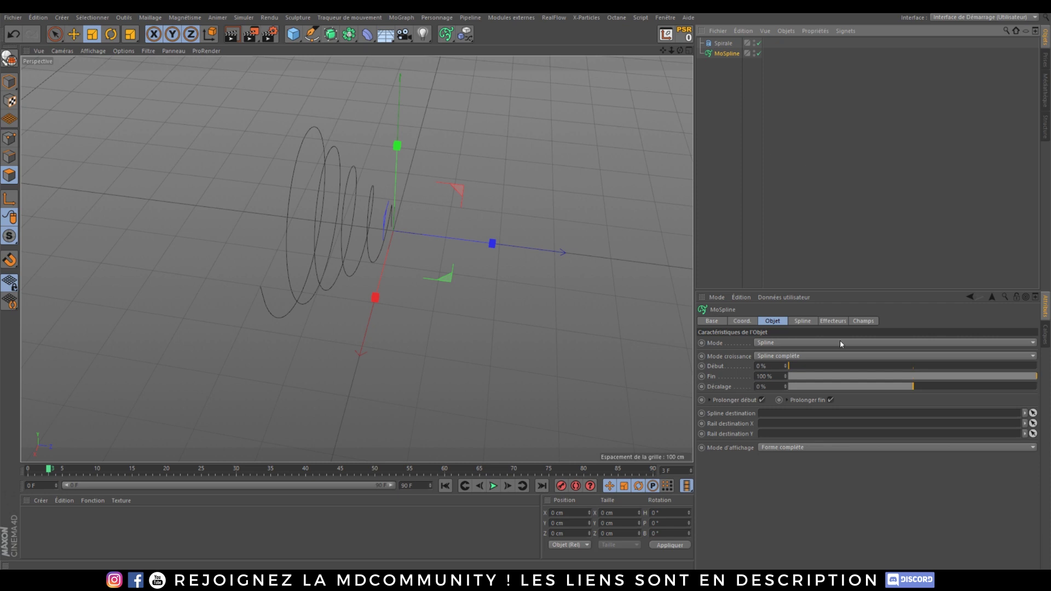
{"action": "left_click", "coordinate": [803, 321]}
{"action": "left_click_drag", "start_coordinate": [723, 44], "coordinate": [758, 80]}
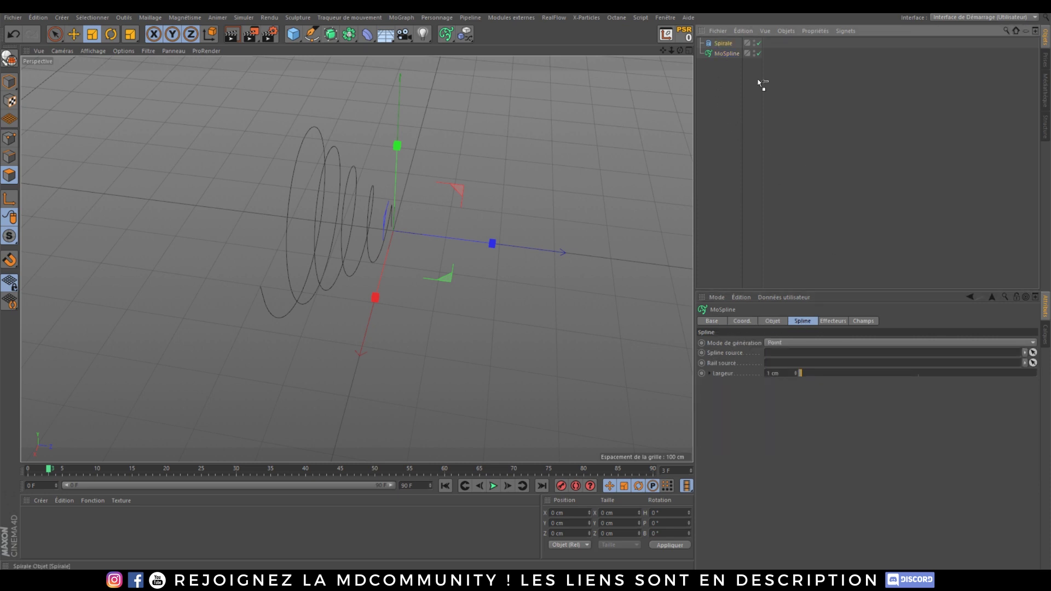
{"action": "left_click_drag", "start_coordinate": [808, 346], "coordinate": [784, 356]}
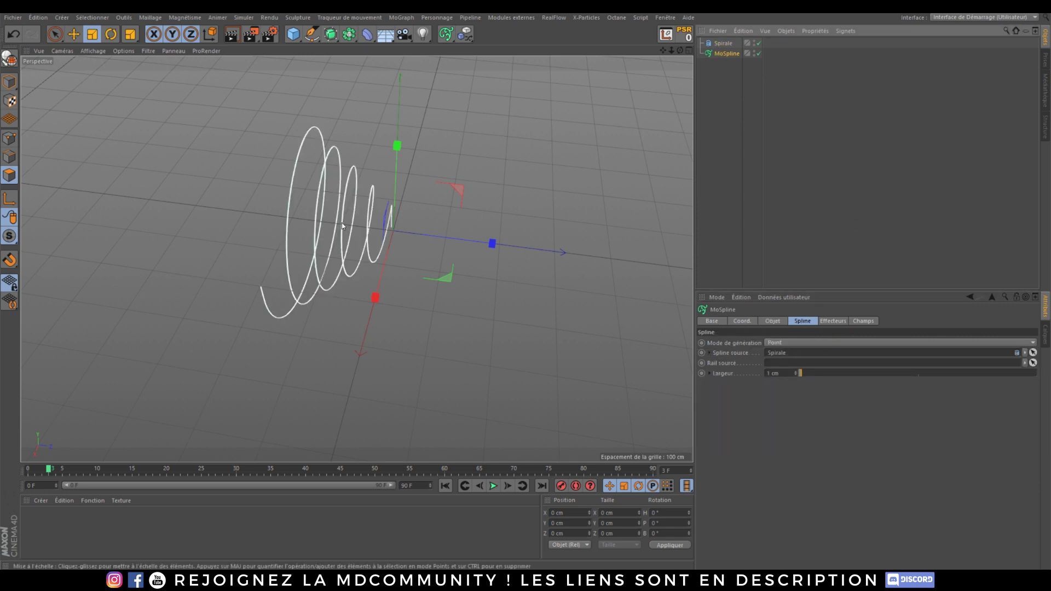
{"action": "scroll", "coordinate": [312, 197], "scroll_direction": "up", "scroll_amount": 5}
{"action": "left_click_drag", "start_coordinate": [311, 196], "coordinate": [301, 170], "text": "alt"}
{"action": "middle_click_drag", "start_coordinate": [301, 170], "coordinate": [365, 232], "text": "alt"}
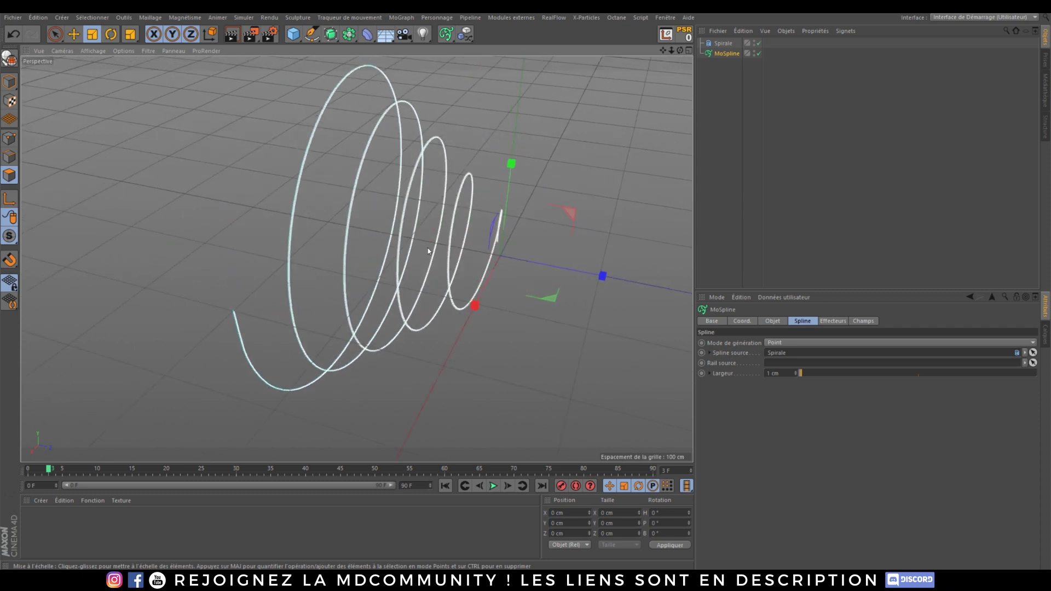
Add a Formule effector to the MoSpline and hide the source spiral in the viewport.
{"action": "left_click", "coordinate": [733, 86]}
{"action": "left_click", "coordinate": [722, 55]}
{"action": "left_click", "coordinate": [721, 43]}
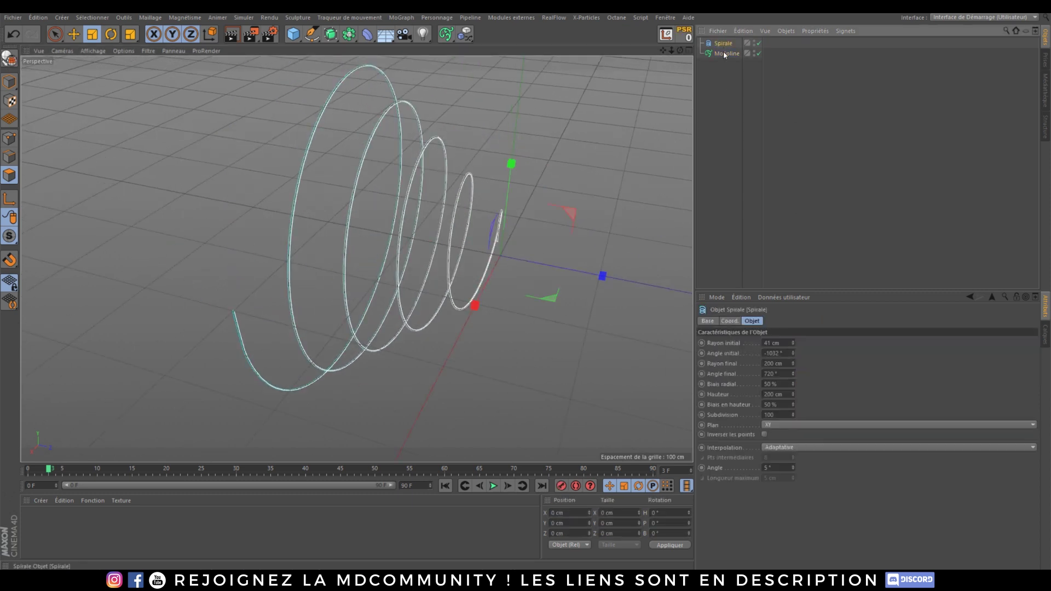
{"action": "left_click", "coordinate": [726, 53]}
{"action": "left_click", "coordinate": [833, 321]}
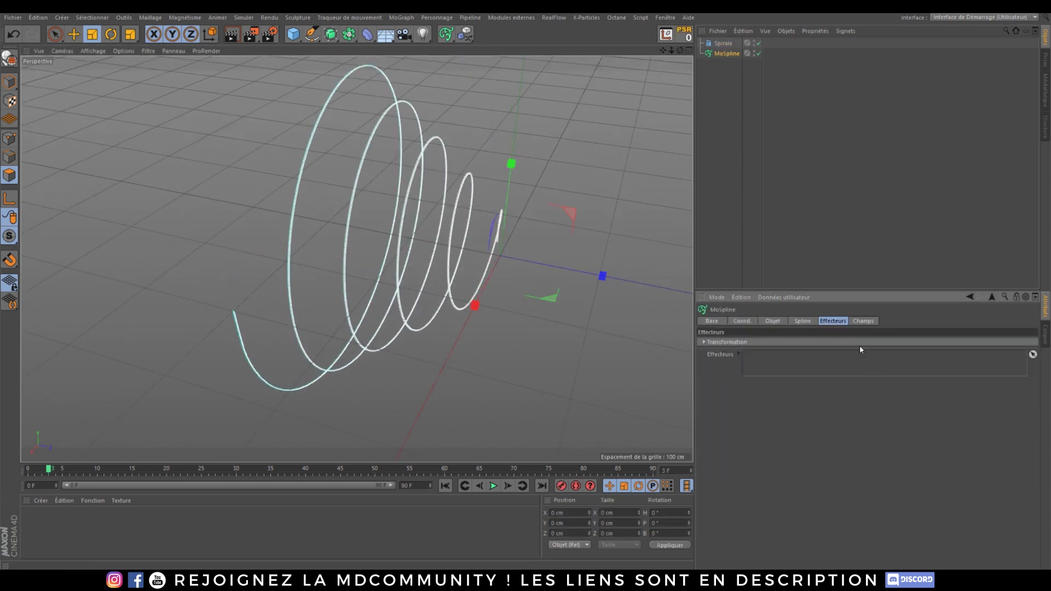
{"action": "left_click", "coordinate": [465, 34]}
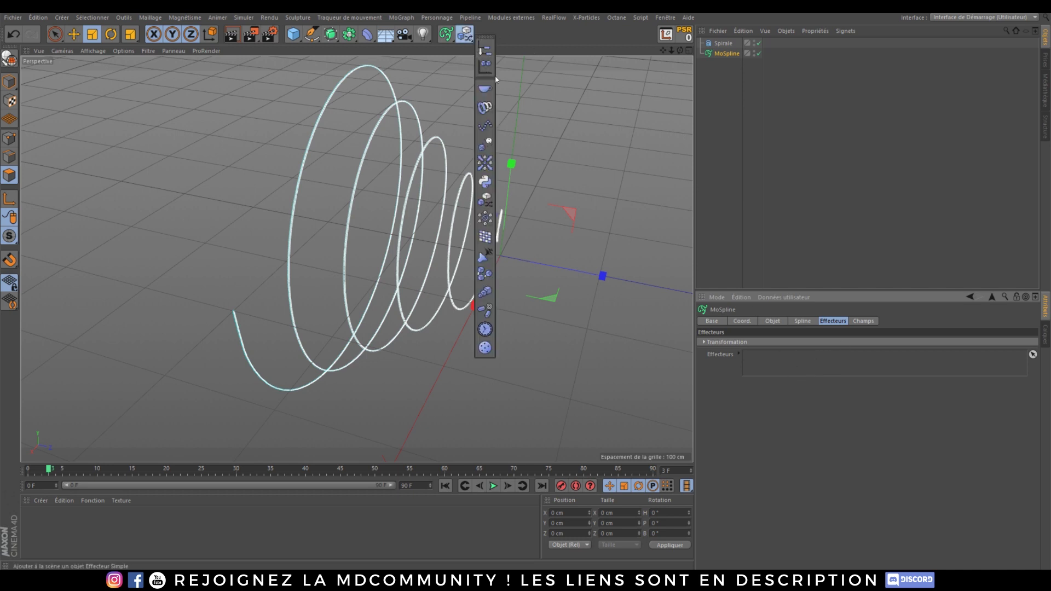
{"action": "left_click", "coordinate": [485, 128]}
{"action": "left_click", "coordinate": [714, 131]}
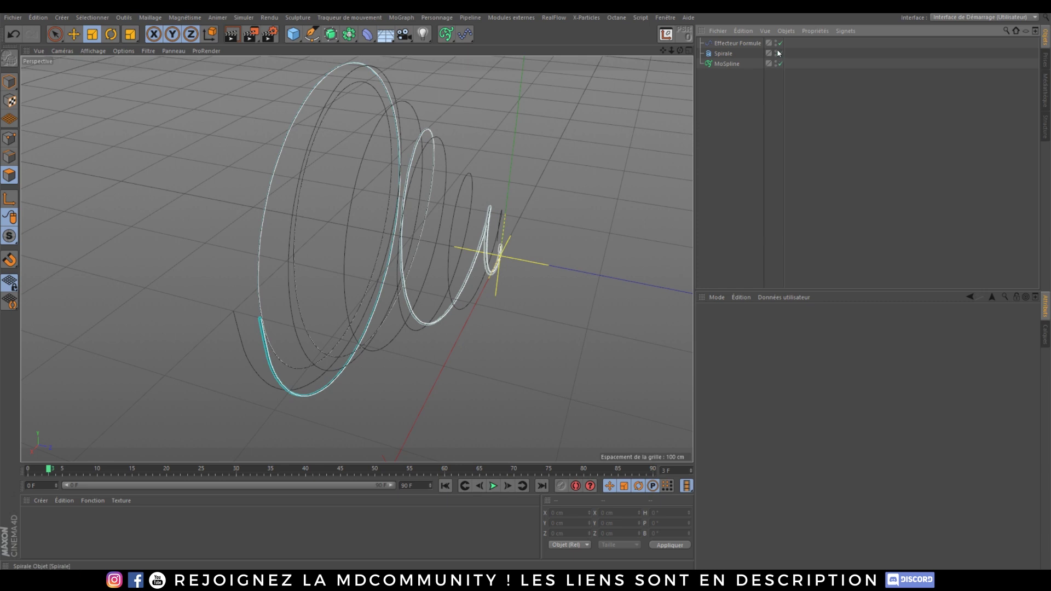
{"action": "left_click", "coordinate": [777, 52]}
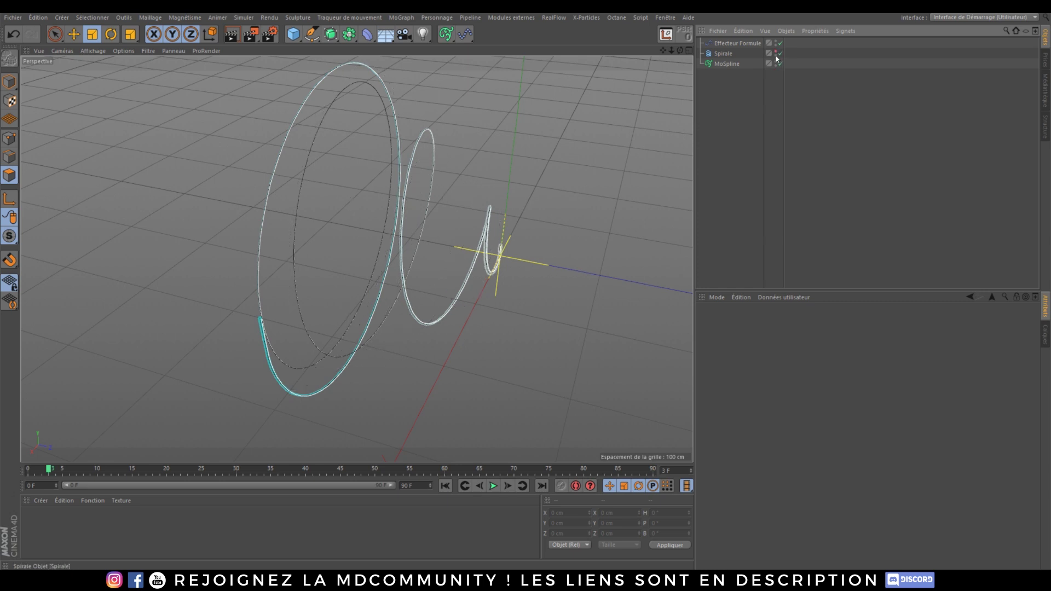
Divide the Formule effector's formula by 5, giving sin(((id/count)+t)*360.0)/5, and set its intensity to 2%.
{"action": "left_click", "coordinate": [738, 43]}
{"action": "left_click", "coordinate": [824, 378]}
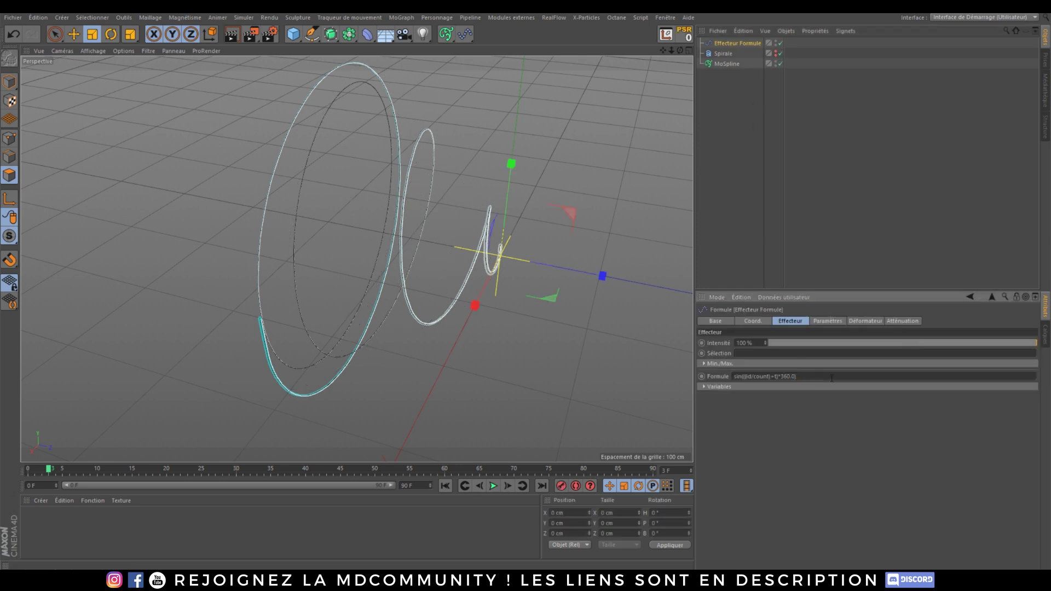
{"action": "left_click", "coordinate": [908, 422]}
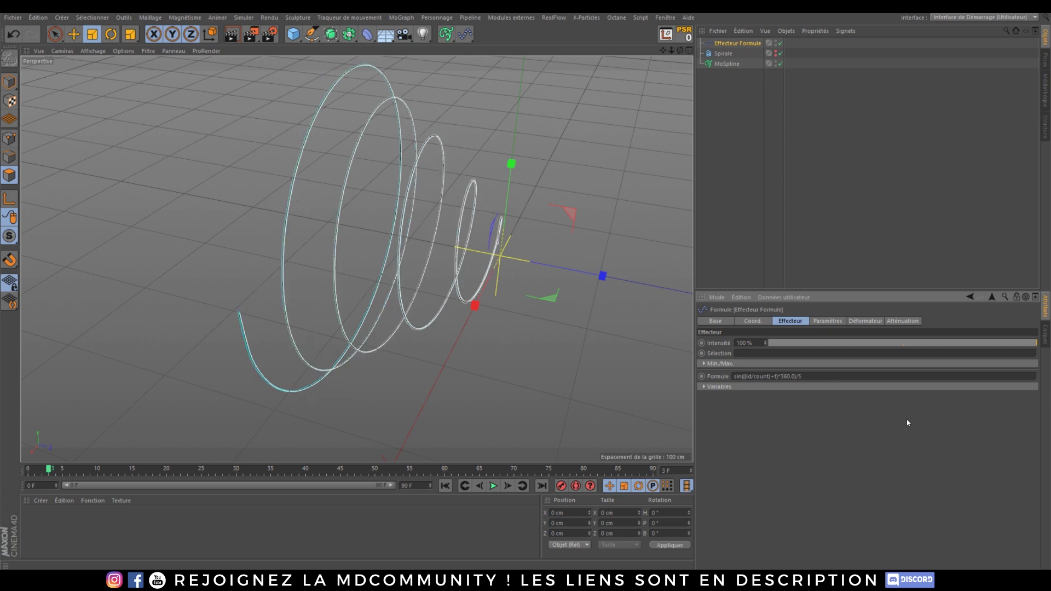
{"action": "left_click_drag", "start_coordinate": [756, 344], "coordinate": [674, 409]}
{"action": "type", "text": "2"}
{"action": "key", "text": "Return"}
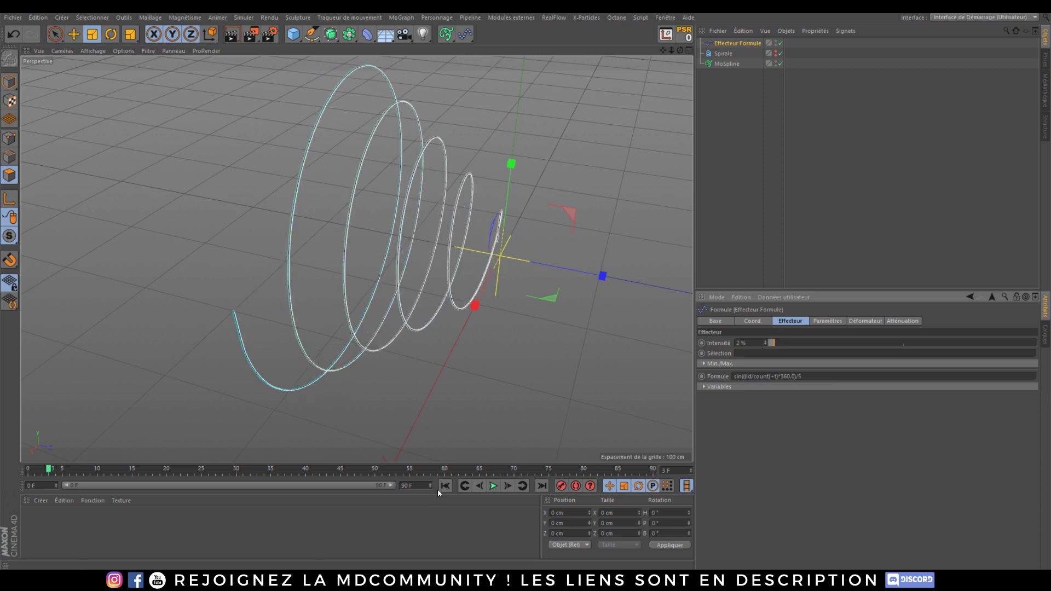
Preview the animation briefly, and set the Formule effector's intensity to about 11%.
{"action": "left_click", "coordinate": [493, 487]}
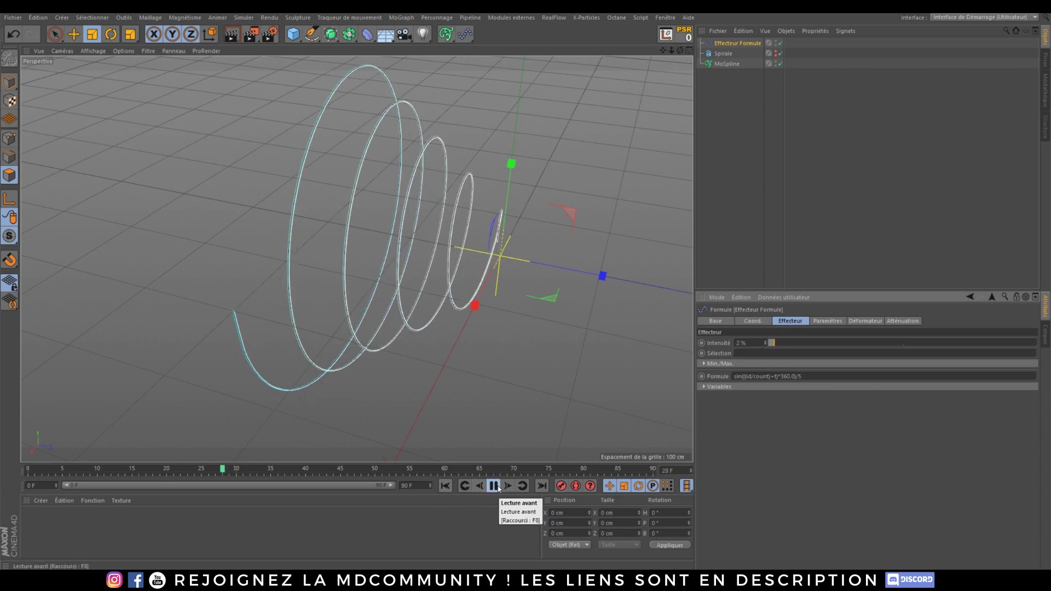
{"action": "left_click", "coordinate": [495, 487]}
{"action": "left_click_drag", "start_coordinate": [765, 344], "coordinate": [800, 349]}
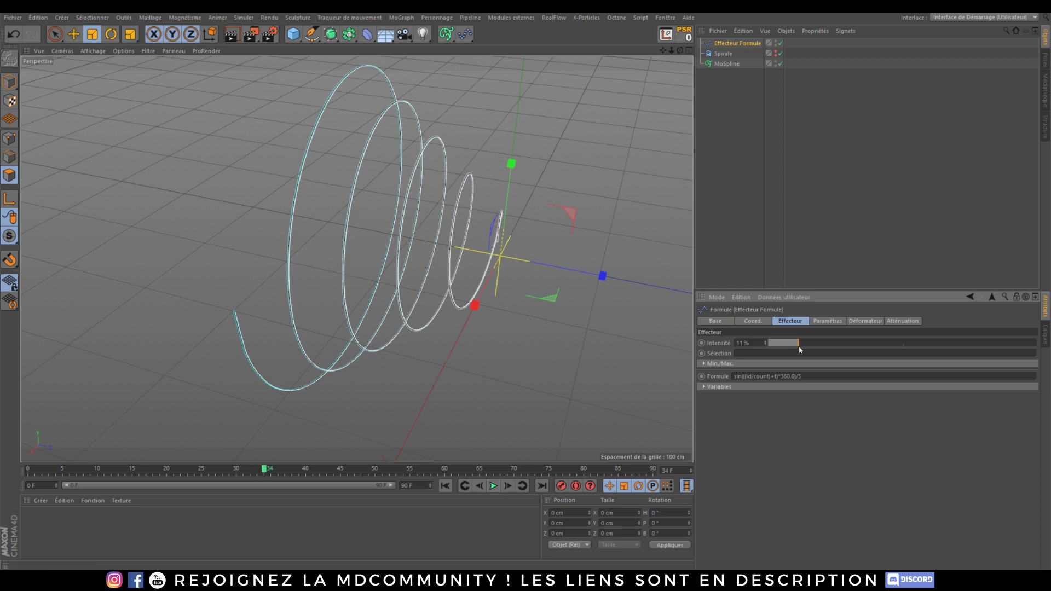
Play the animation to check the effector's motion up close, and check the MoSpline's effector list.
{"action": "left_click", "coordinate": [465, 486]}
{"action": "left_click", "coordinate": [494, 486]}
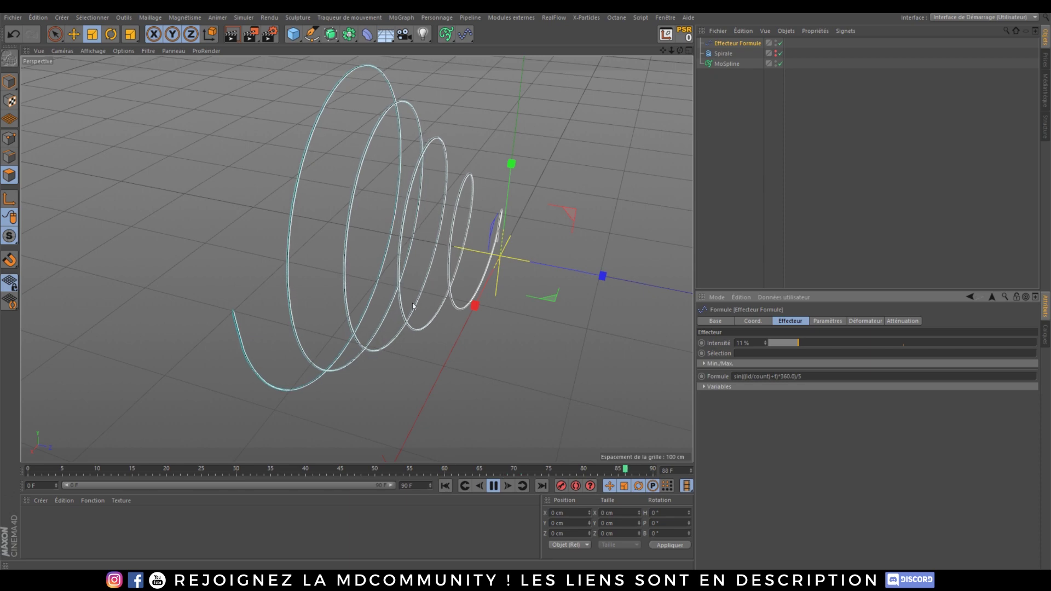
{"action": "left_click_drag", "start_coordinate": [413, 306], "coordinate": [378, 288], "text": "alt"}
{"action": "right_click_drag", "start_coordinate": [375, 288], "coordinate": [372, 239], "text": "alt"}
{"action": "middle_click_drag", "start_coordinate": [372, 240], "coordinate": [392, 272], "text": "alt"}
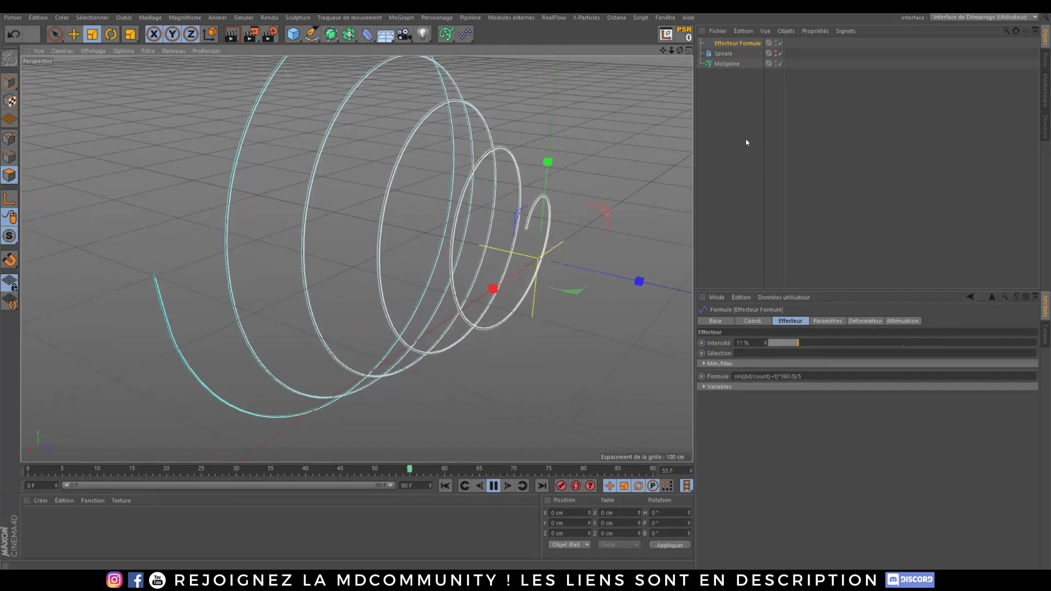
{"action": "left_click", "coordinate": [726, 63]}
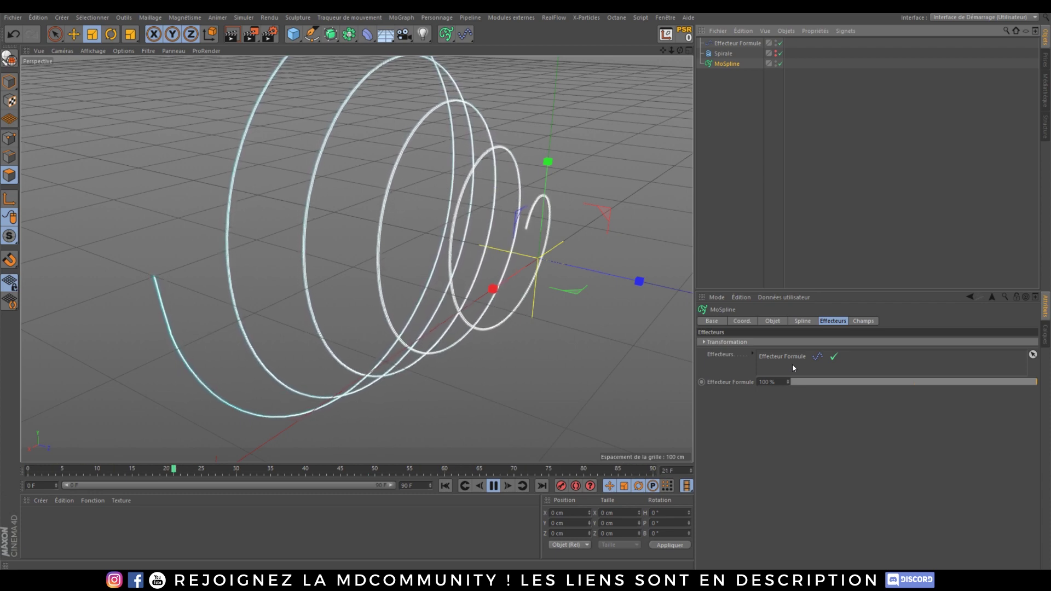
{"action": "left_click", "coordinate": [494, 486]}
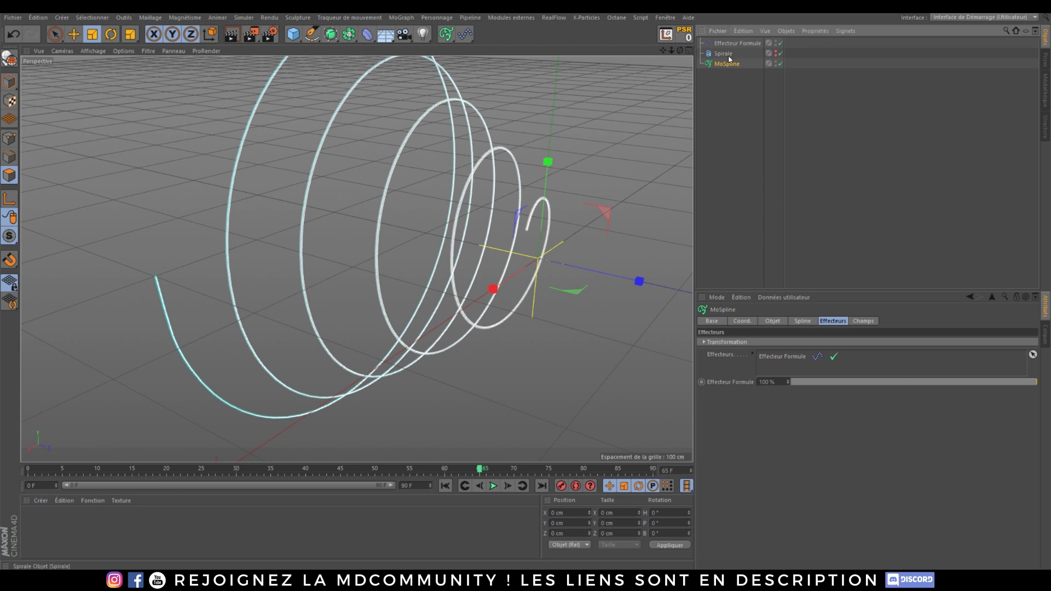
Examine the MoSpline's source spline settings, its end value and the available growth modes.
{"action": "left_click", "coordinate": [804, 321]}
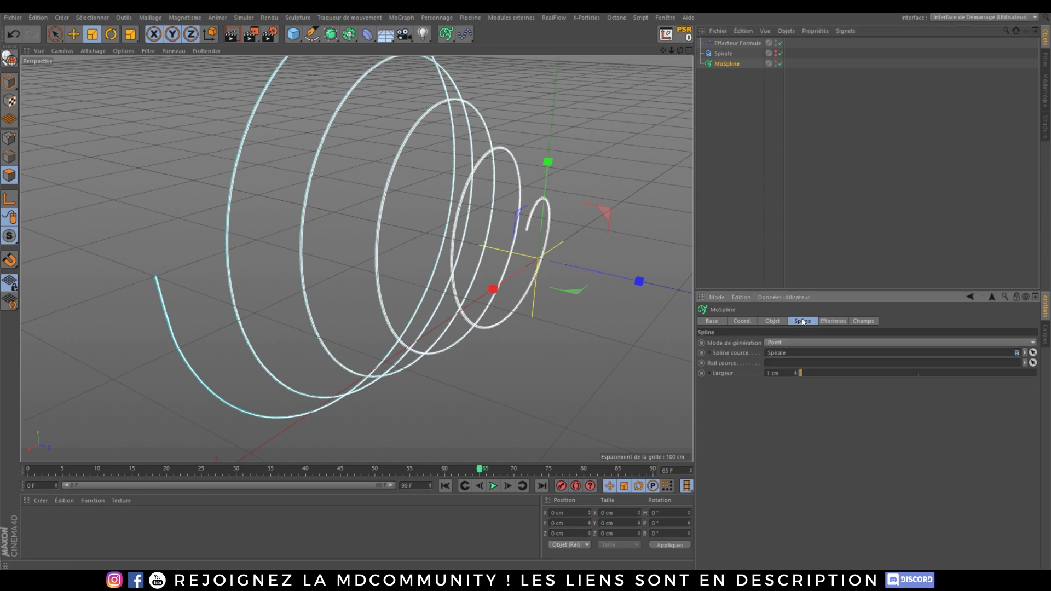
{"action": "left_click", "coordinate": [776, 322]}
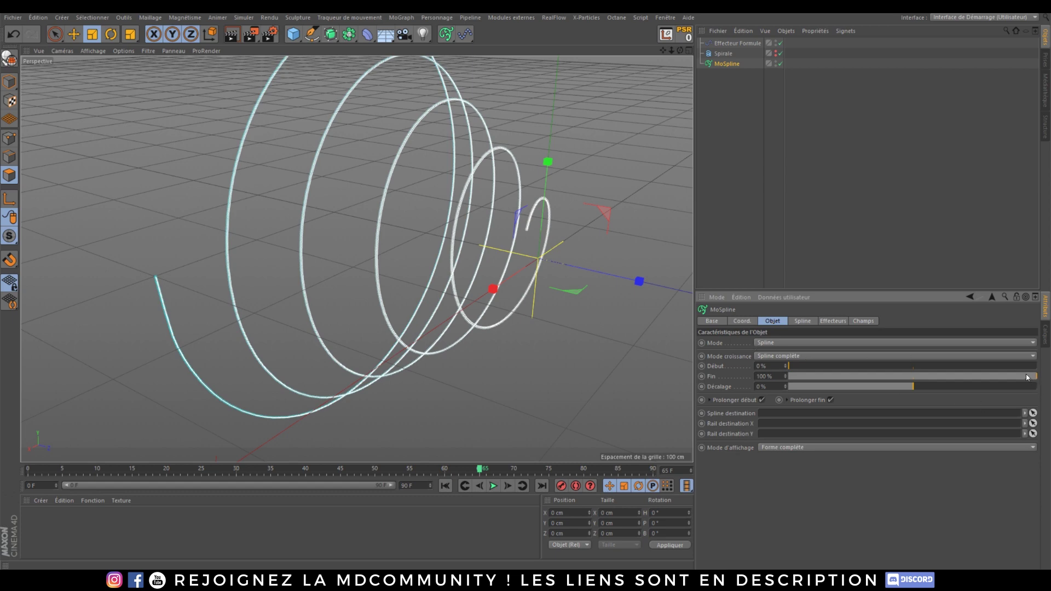
{"action": "mouse_move", "coordinate": [1028, 377]}
{"action": "left_mouse_down"}
{"action": "mouse_move", "coordinate": [794, 377]}
{"action": "mouse_move", "coordinate": [1038, 377]}
{"action": "left_mouse_up"}
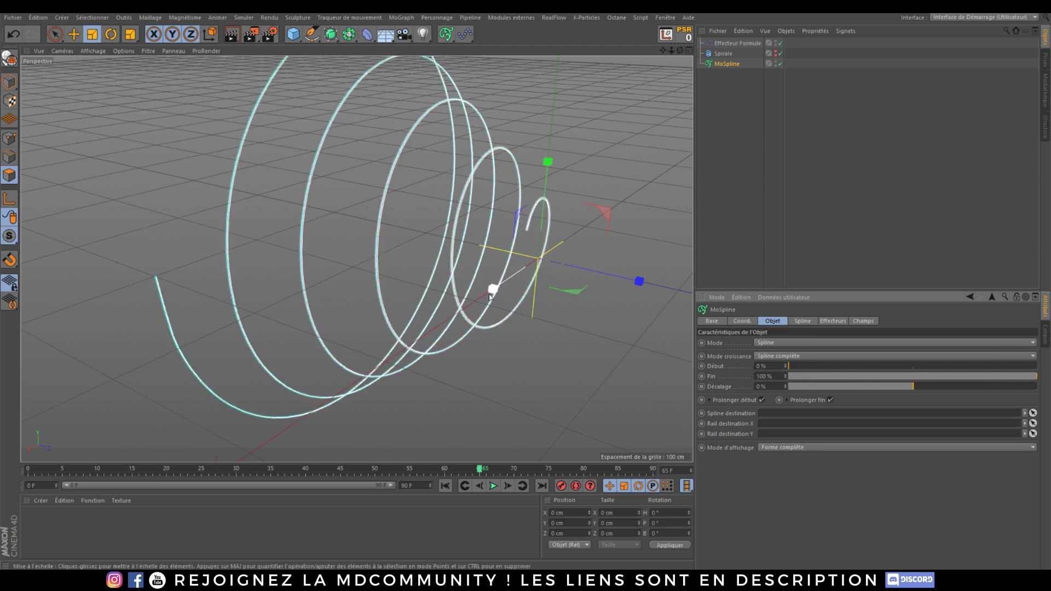
{"action": "left_click", "coordinate": [791, 356]}
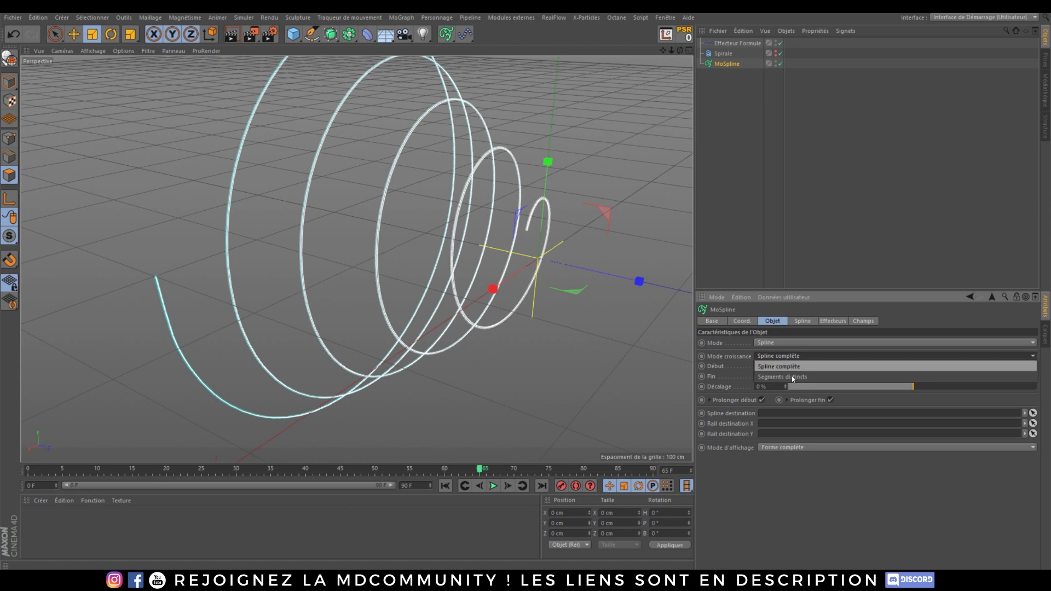
{"action": "left_click", "coordinate": [729, 351]}
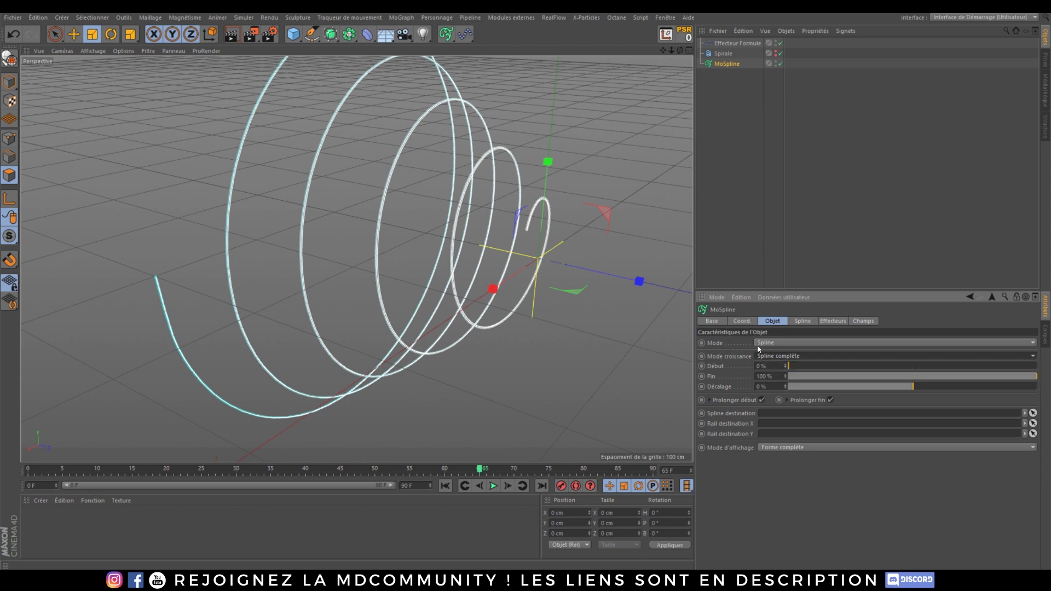
Switch the MoSpline to Basique mode and set its length to about 138 cm.
{"action": "left_click", "coordinate": [778, 344]}
{"action": "left_click", "coordinate": [785, 348]}
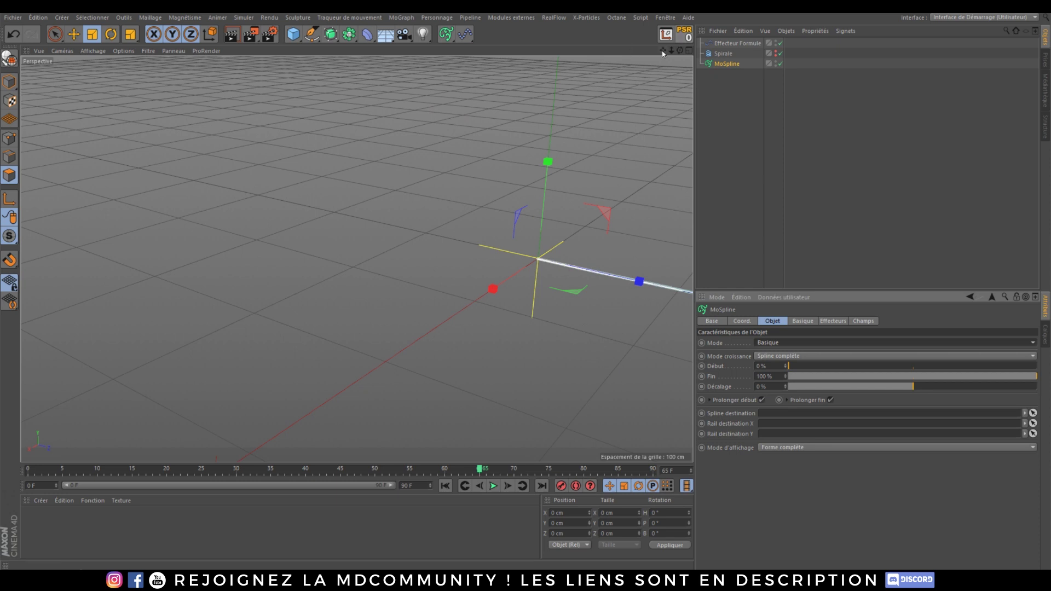
{"action": "left_click_drag", "start_coordinate": [663, 51], "coordinate": [466, 28]}
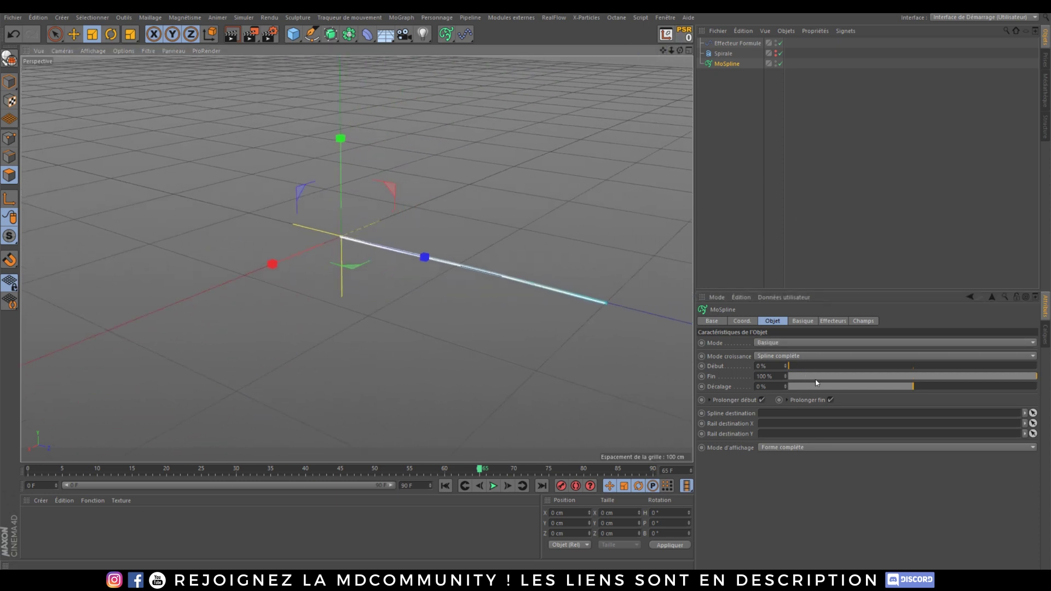
{"action": "left_click", "coordinate": [803, 324]}
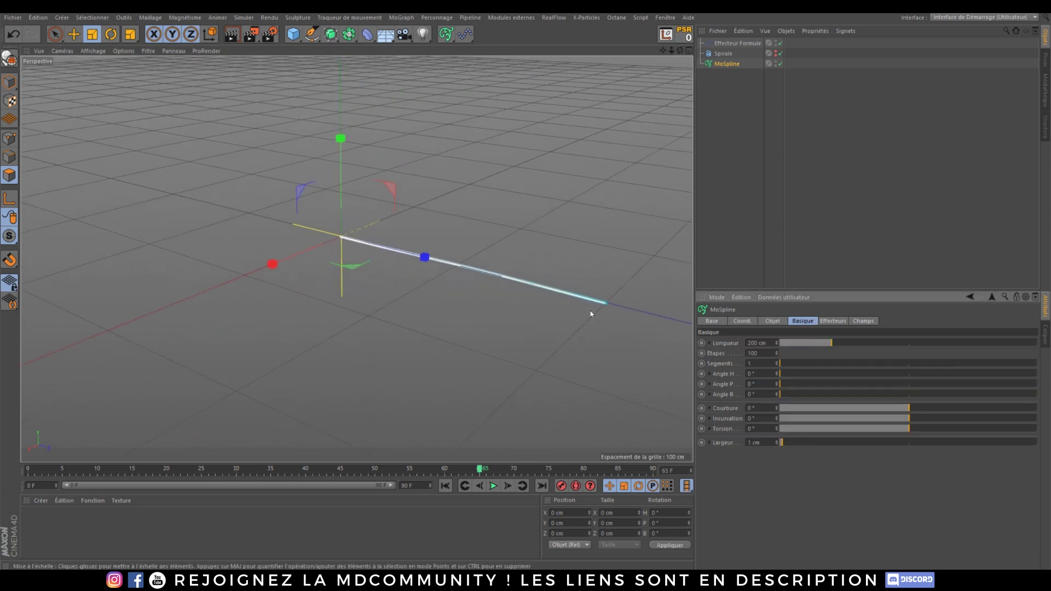
{"action": "left_click_drag", "start_coordinate": [834, 342], "coordinate": [816, 341]}
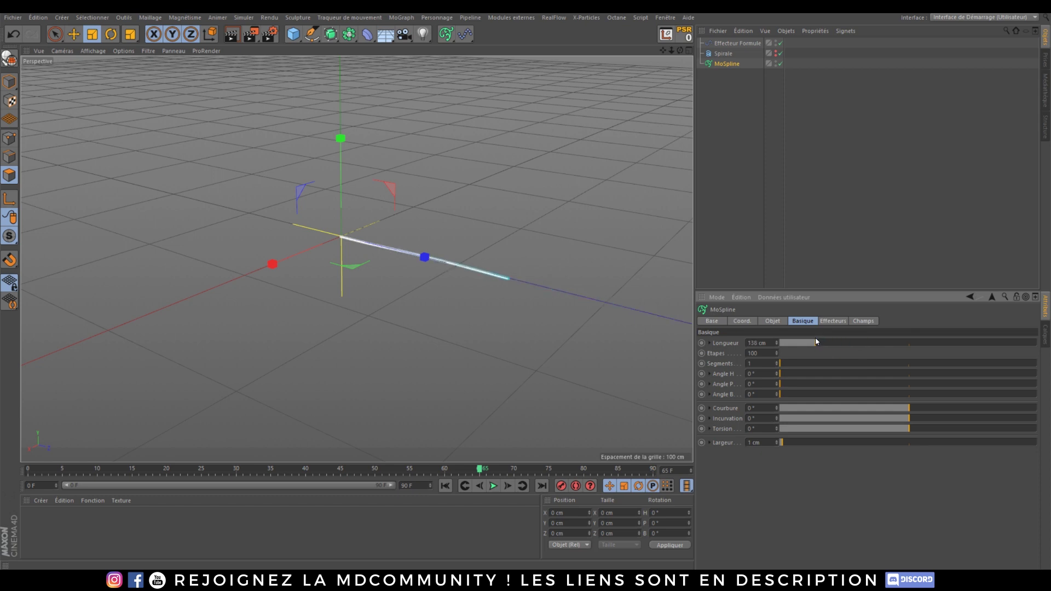
Set the MoSpline's Angle H to about 92°, Angle P 100°, Courbure 296°, Incurvation 17° and Torsion 213°, and preview the animation.
{"action": "left_click_drag", "start_coordinate": [784, 374], "coordinate": [852, 392]}
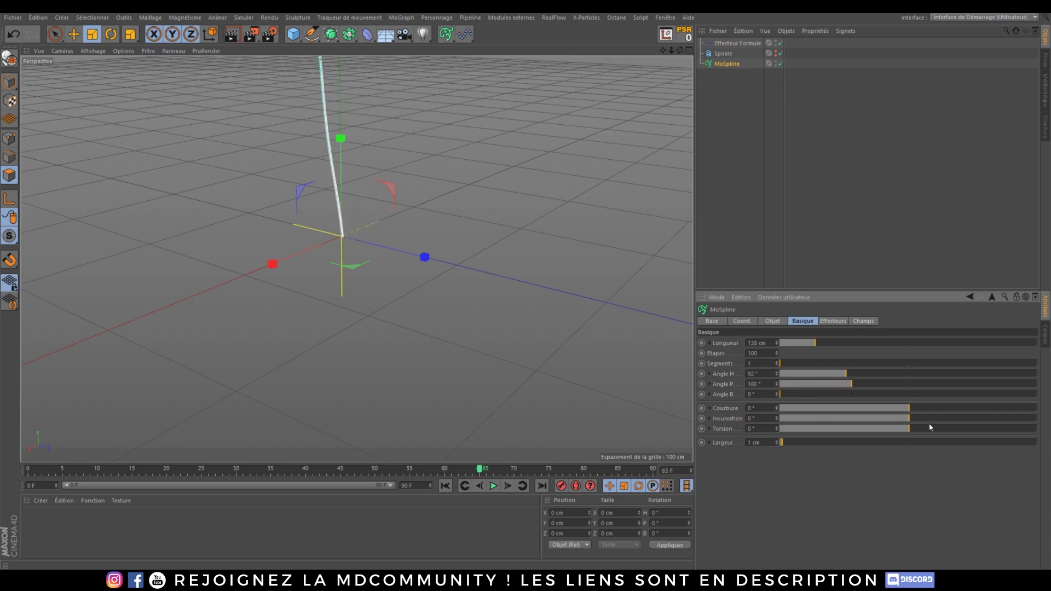
{"action": "left_click_drag", "start_coordinate": [927, 410], "coordinate": [1015, 409]}
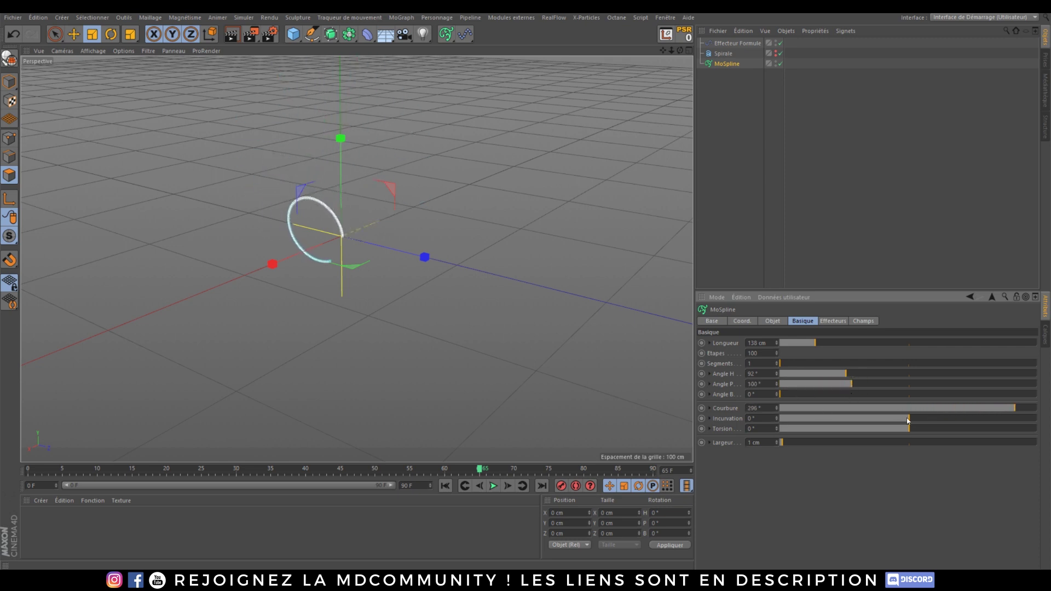
{"action": "left_click_drag", "start_coordinate": [910, 419], "coordinate": [987, 427]}
{"action": "left_click", "coordinate": [493, 486]}
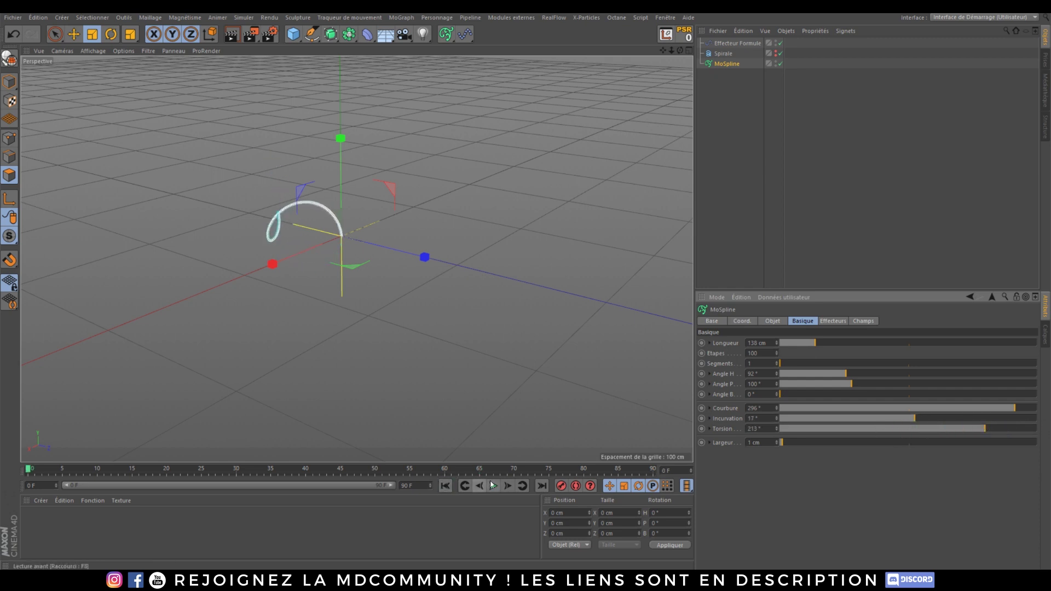
{"action": "left_click", "coordinate": [491, 486]}
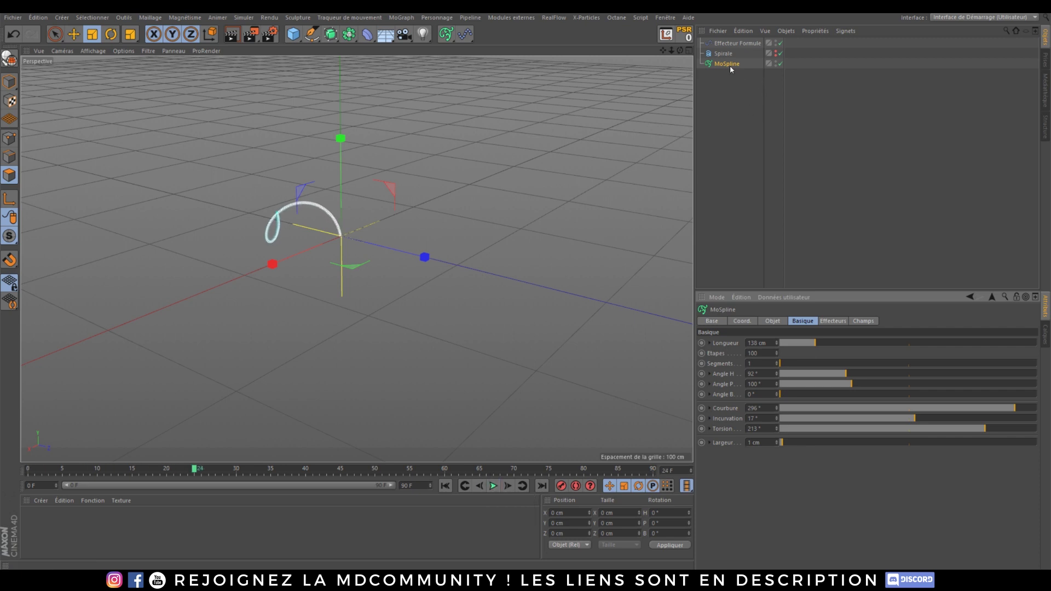
Review the MoSpline's object settings, and delete the effector, spiral and MoSpline to empty the scene.
{"action": "left_click", "coordinate": [772, 322]}
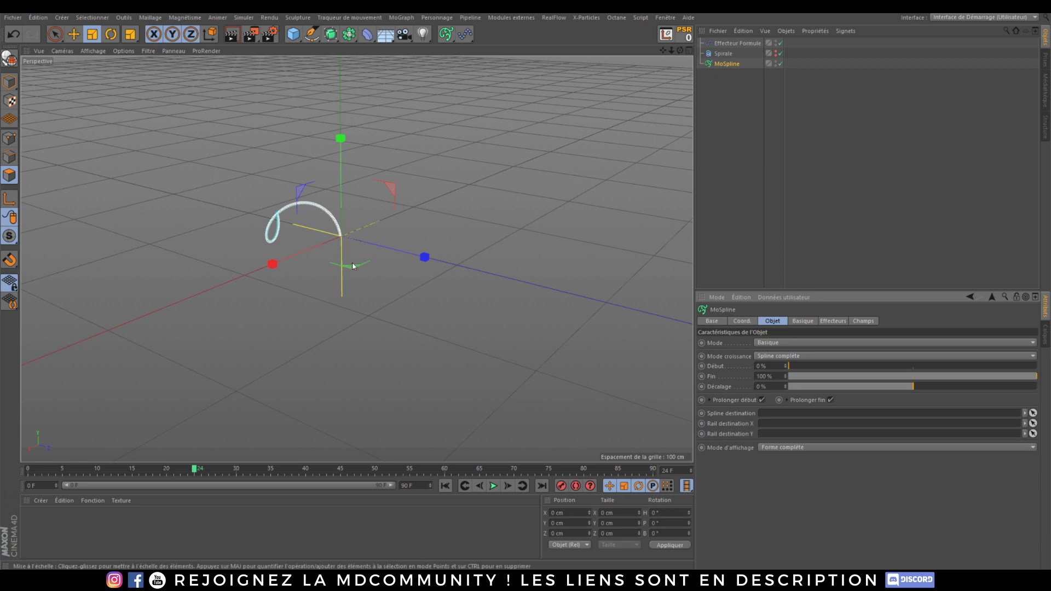
{"action": "middle_click_drag", "start_coordinate": [355, 280], "coordinate": [382, 282], "text": "alt"}
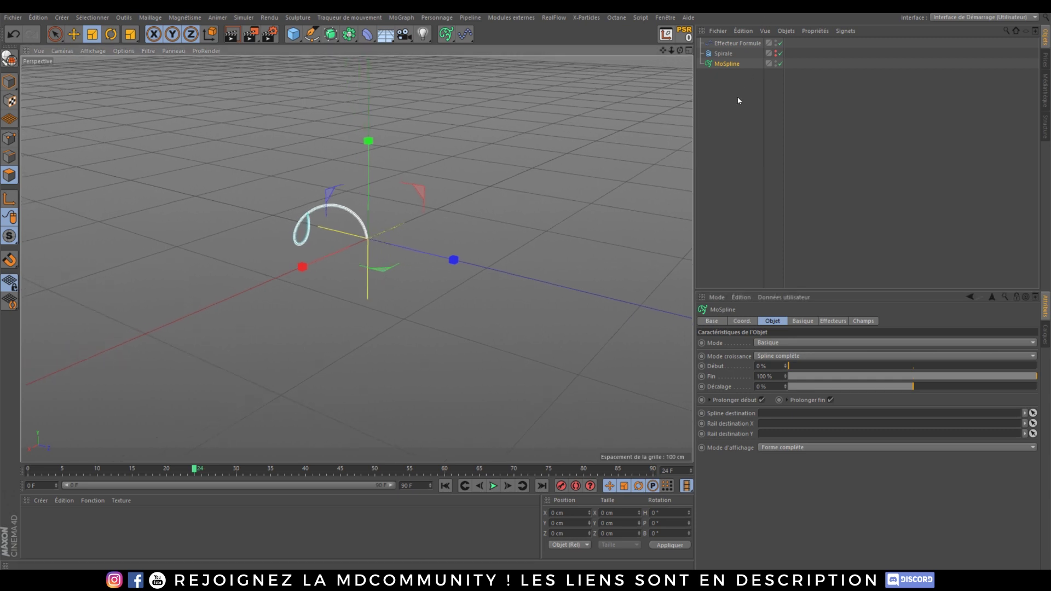
{"action": "left_click_drag", "start_coordinate": [740, 102], "coordinate": [728, 15]}
{"action": "key", "text": "Delete"}
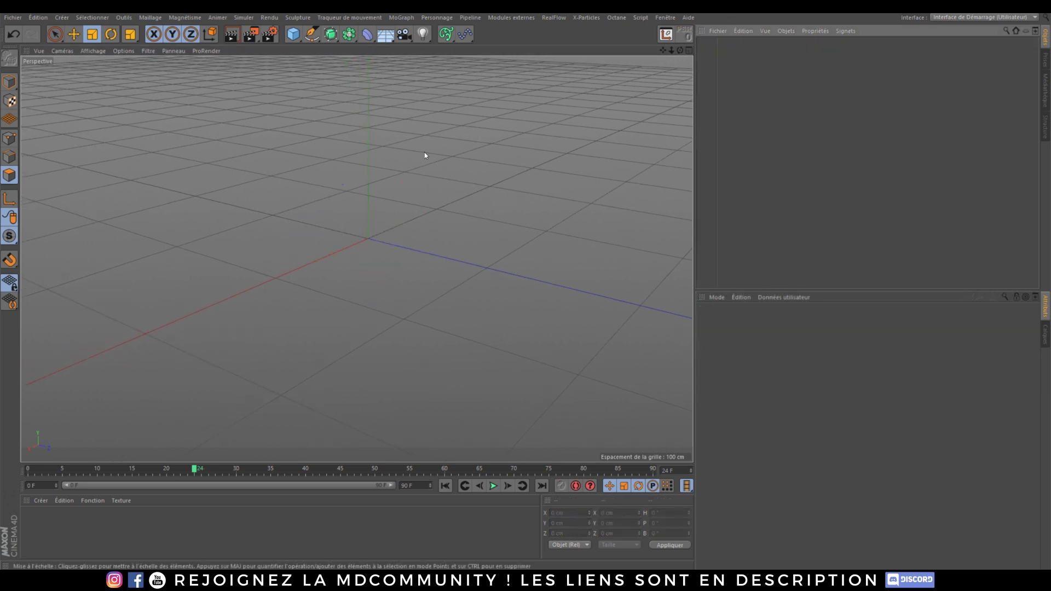
Add a MoExtrude deformer and a cube to the scene, and make the MoExtrude a child of the cube.
{"action": "left_click", "coordinate": [447, 35]}
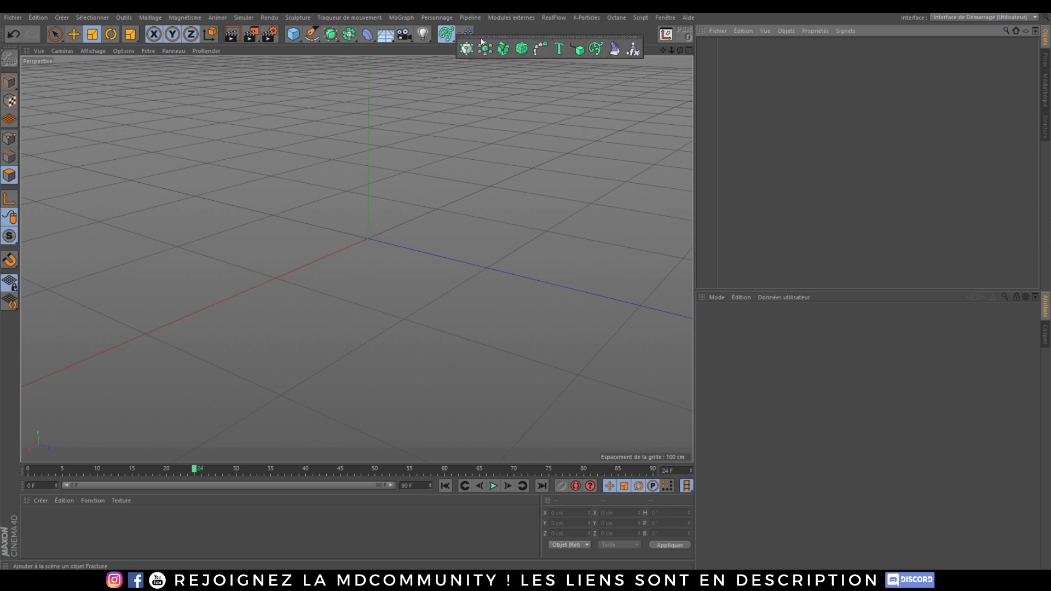
{"action": "left_click", "coordinate": [614, 49]}
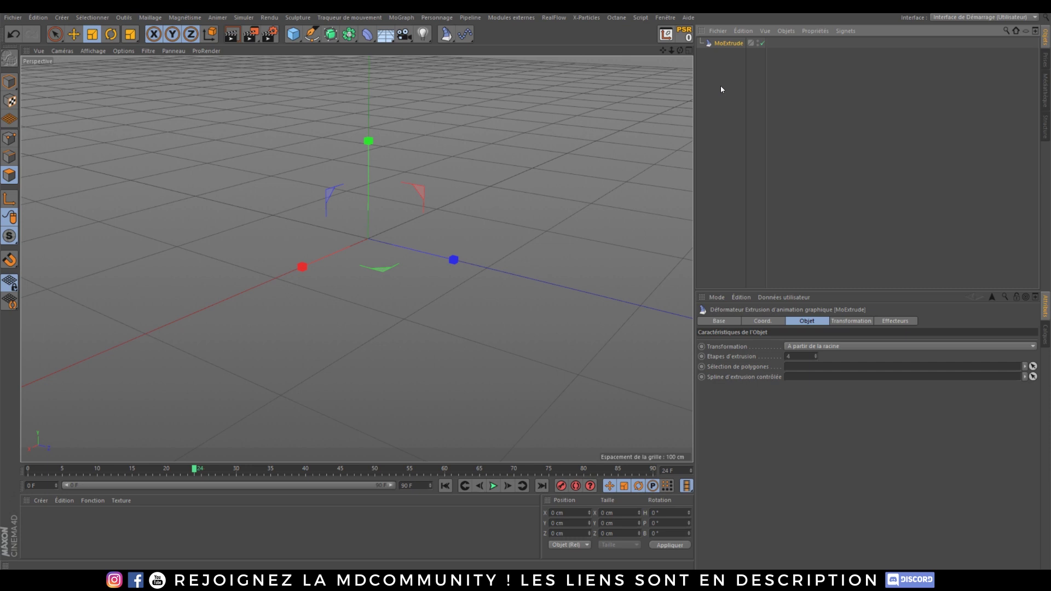
{"action": "left_click", "coordinate": [294, 34]}
{"action": "left_click", "coordinate": [410, 49]}
{"action": "scroll", "coordinate": [507, 214], "scroll_direction": "down", "scroll_amount": 4}
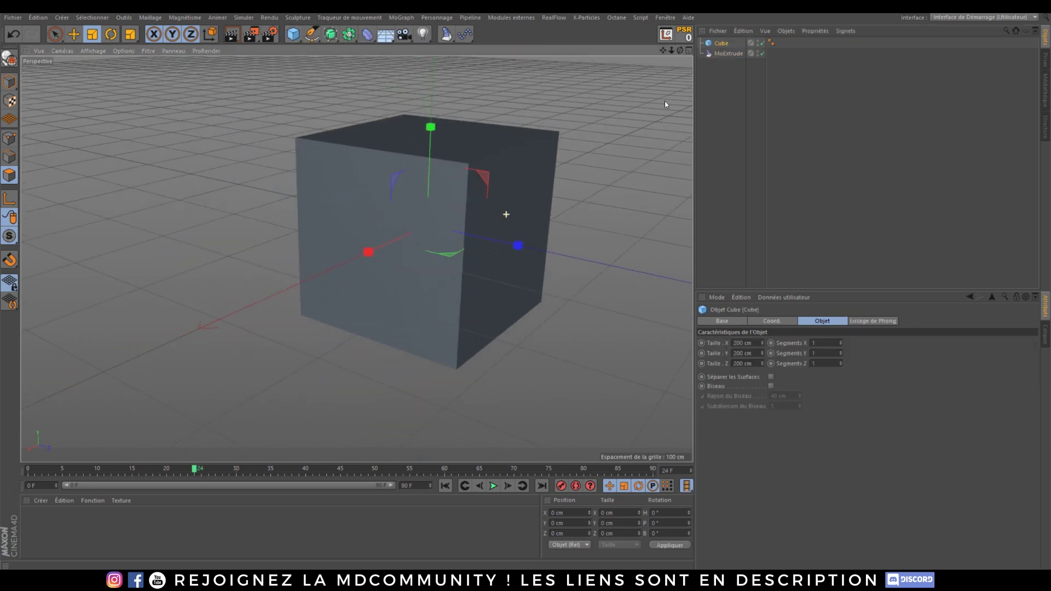
{"action": "left_click_drag", "start_coordinate": [728, 53], "coordinate": [723, 43]}
{"action": "scroll", "coordinate": [419, 236], "scroll_direction": "down", "scroll_amount": 4}
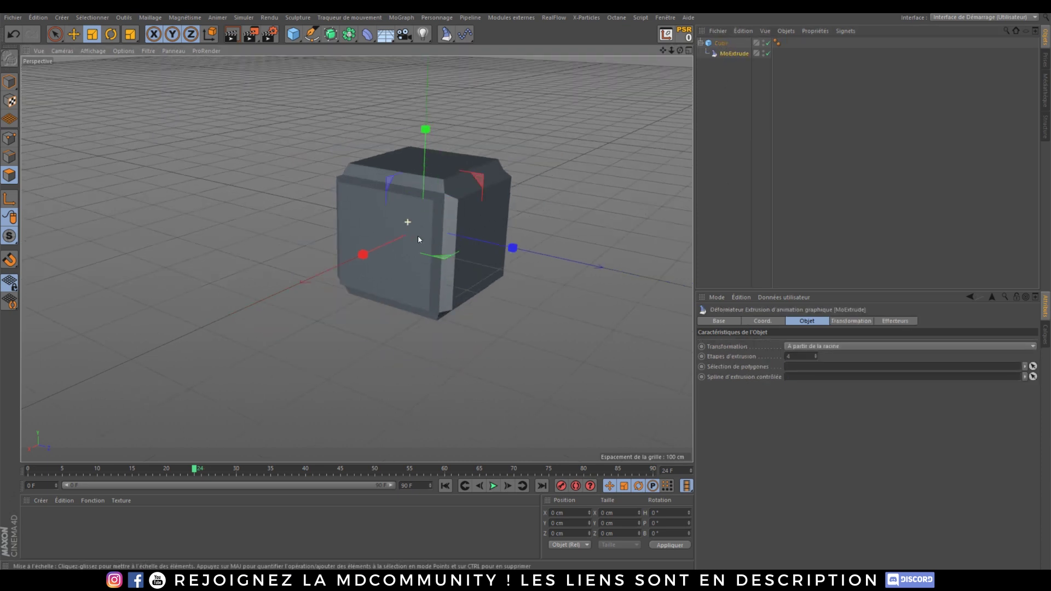
{"action": "middle_click_drag", "start_coordinate": [457, 240], "coordinate": [390, 257], "text": "alt"}
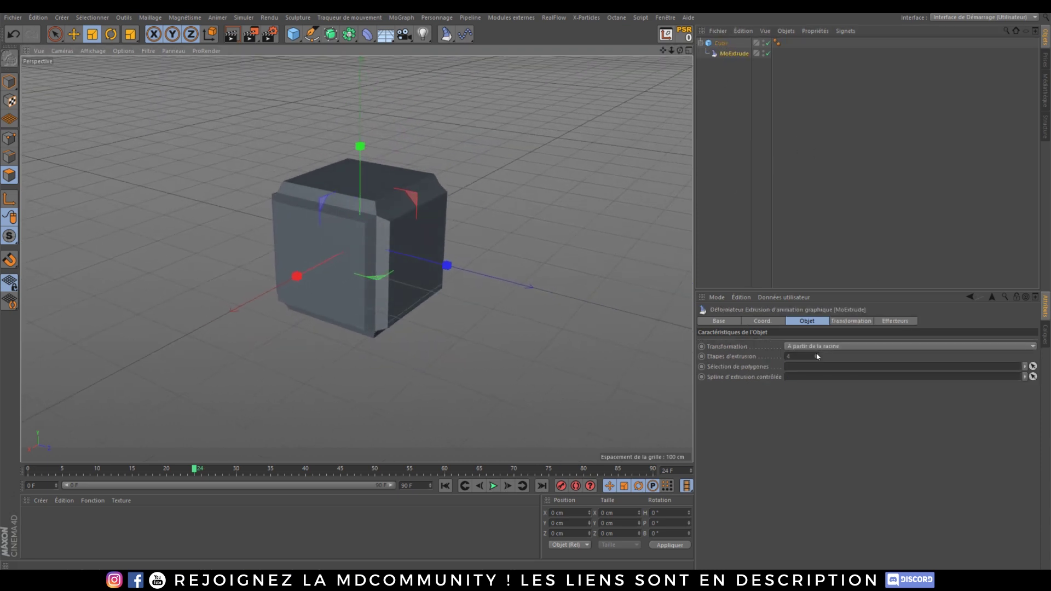
Try a different P.Z value in the MoExtrude's transformation on the cube, and undo the change.
{"action": "left_click", "coordinate": [852, 321]}
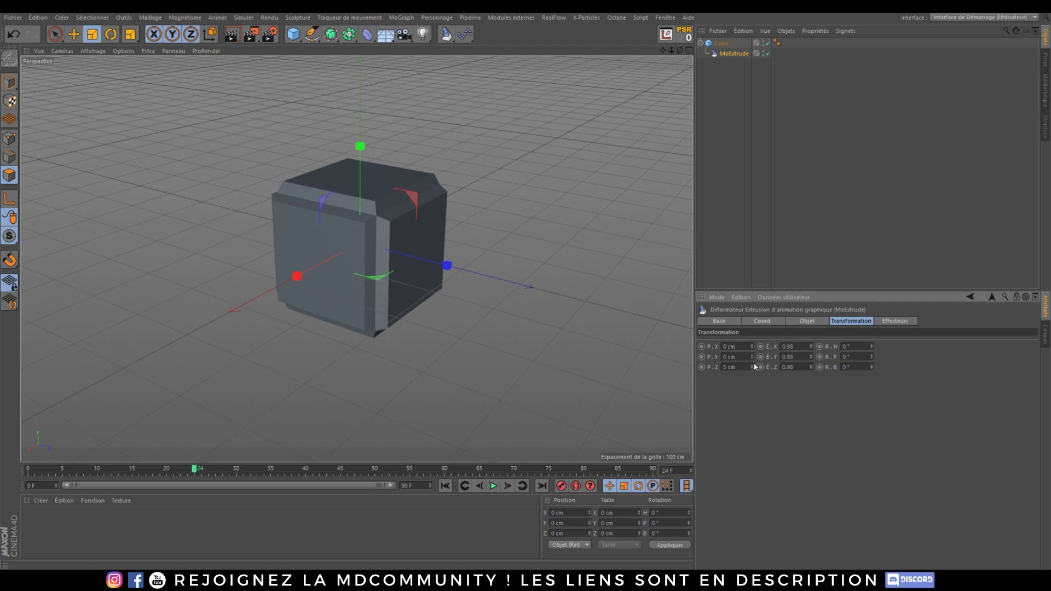
{"action": "mouse_move", "coordinate": [753, 366]}
{"action": "left_mouse_down"}
{"action": "mouse_move", "coordinate": [745, 366]}
{"action": "mouse_move", "coordinate": [753, 353]}
{"action": "mouse_move", "coordinate": [752, 363]}
{"action": "left_mouse_up"}
{"action": "scroll", "coordinate": [419, 241], "scroll_direction": "down", "scroll_amount": 5}
{"action": "key", "text": "ctrl+z"}
{"action": "key", "text": "ctrl+z"}
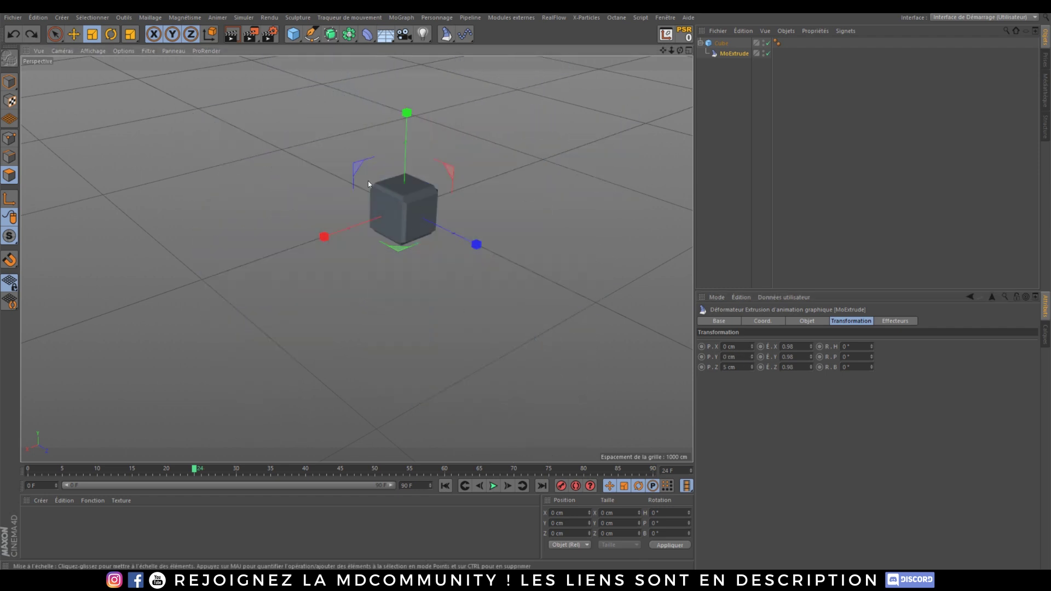
{"action": "scroll", "coordinate": [369, 185], "scroll_direction": "up", "scroll_amount": 6}
{"action": "middle_click_drag", "start_coordinate": [495, 392], "coordinate": [382, 290], "text": "alt"}
{"action": "scroll", "coordinate": [383, 291], "scroll_direction": "down", "scroll_amount": 3}
{"action": "left_click_drag", "start_coordinate": [417, 252], "coordinate": [428, 254], "text": "alt"}
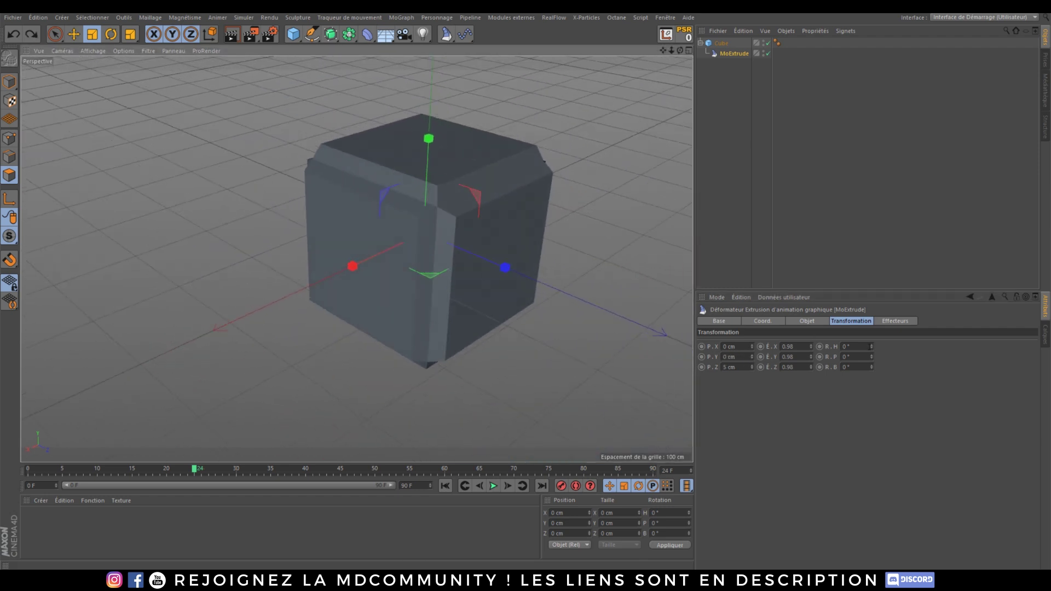
Take the MoExtrude out of the cube's hierarchy and delete the cube.
{"action": "left_click_drag", "start_coordinate": [727, 53], "coordinate": [726, 68]}
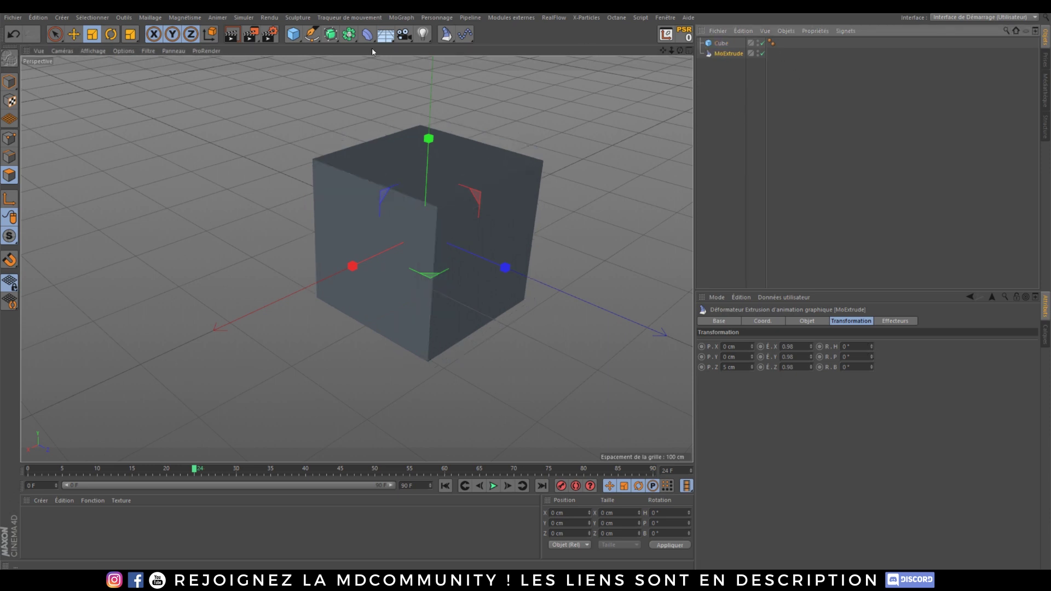
{"action": "left_click", "coordinate": [724, 44]}
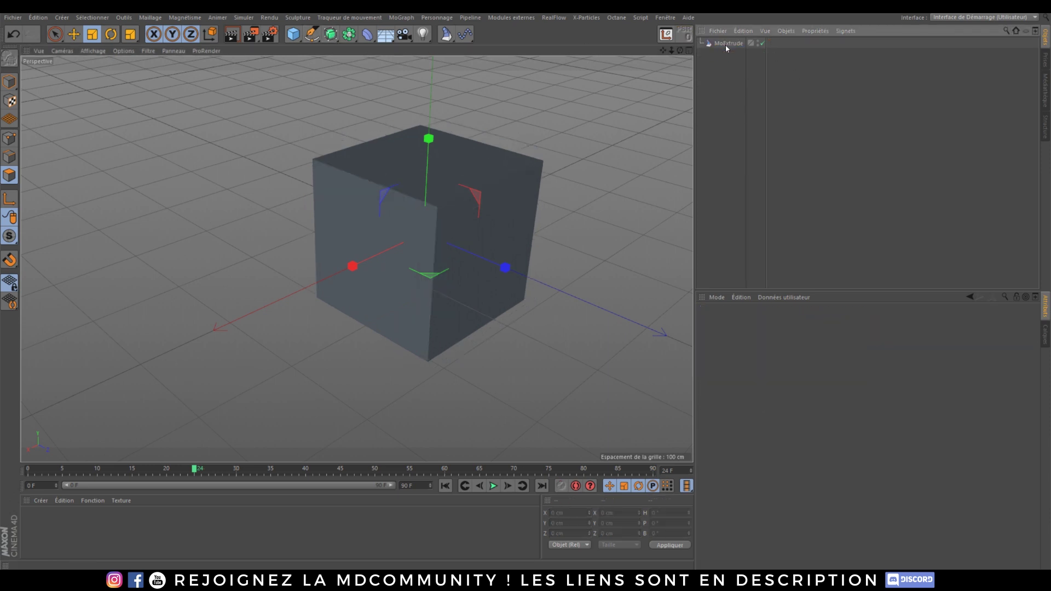
{"action": "key", "text": "Delete"}
Add a Terrain object with 10 width segments and 10 depth segments, and make it editable.
{"action": "left_click_drag", "start_coordinate": [297, 34], "coordinate": [525, 86]}
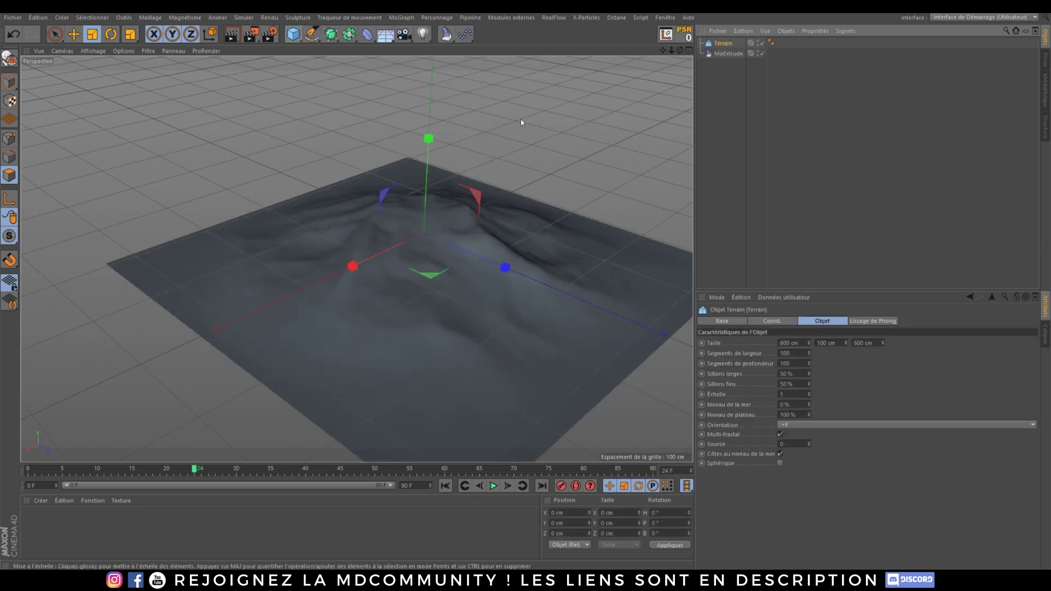
{"action": "left_click", "coordinate": [797, 354]}
{"action": "left_click", "coordinate": [794, 362]}
{"action": "key", "text": "BackSpace"}
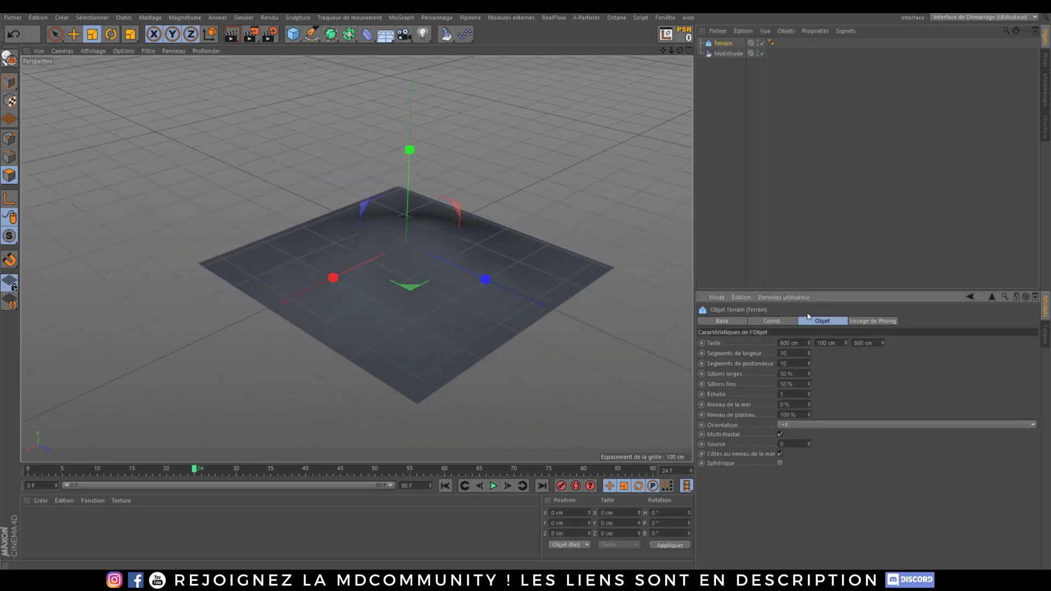
{"action": "key", "text": "c"}
{"action": "left_click_drag", "start_coordinate": [427, 199], "coordinate": [427, 232], "text": "alt"}
Make the MoExtrude a child of the terrain and delete the terrain's Phong tag.
{"action": "left_click_drag", "start_coordinate": [728, 53], "coordinate": [728, 44]}
{"action": "left_click", "coordinate": [734, 103]}
{"action": "left_click_drag", "start_coordinate": [406, 318], "coordinate": [433, 293], "text": "alt"}
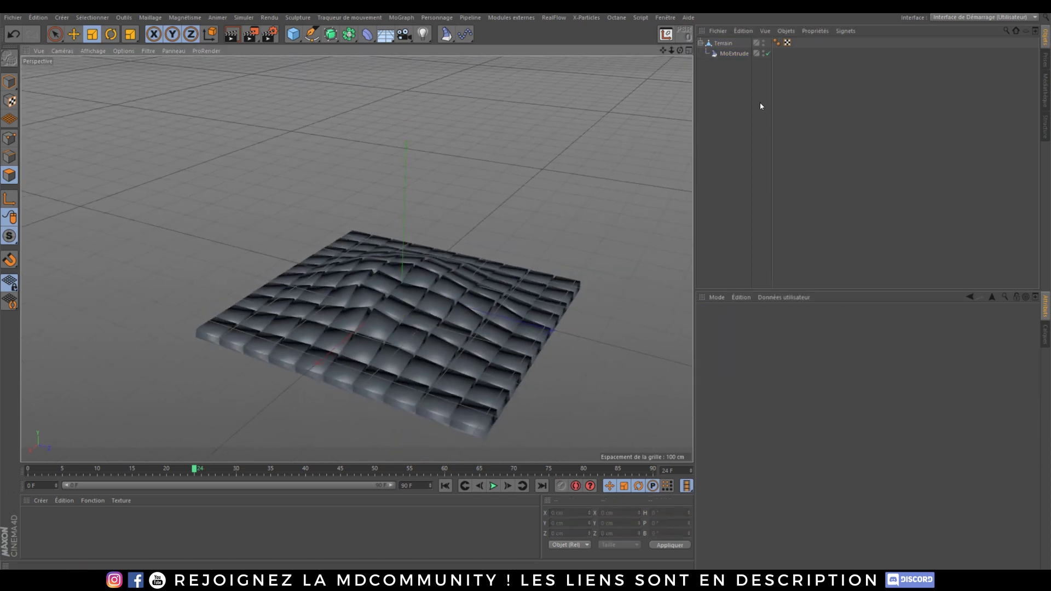
{"action": "left_click", "coordinate": [776, 43]}
{"action": "key", "text": "Delete"}
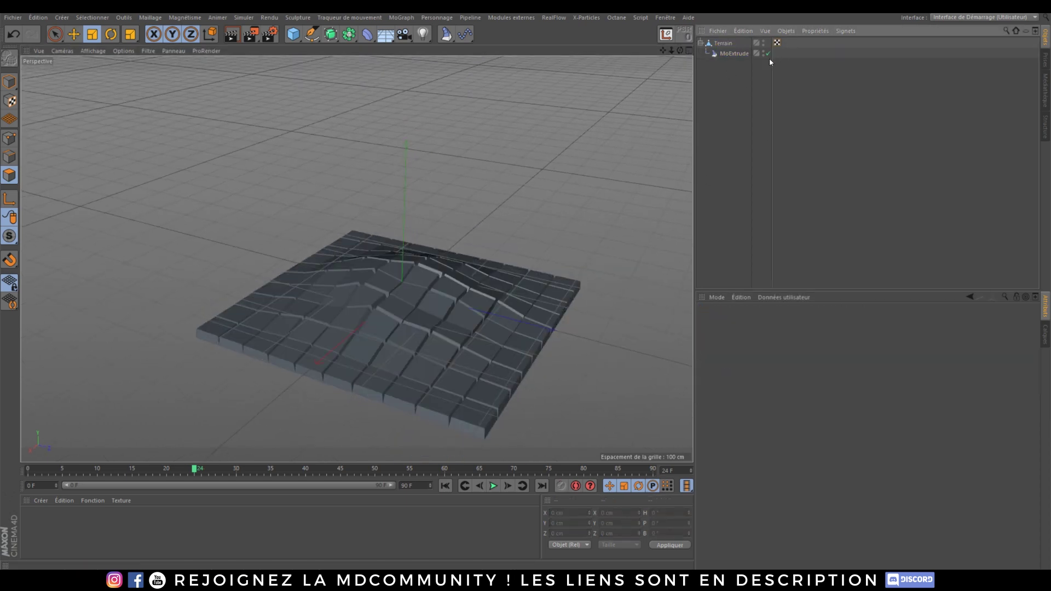
Set the MoExtrude's Z position to 14 cm, its Y scale to 0.75 and its Z scale to 0.075.
{"action": "left_click", "coordinate": [730, 55]}
{"action": "left_click_drag", "start_coordinate": [372, 313], "coordinate": [346, 351], "text": "alt"}
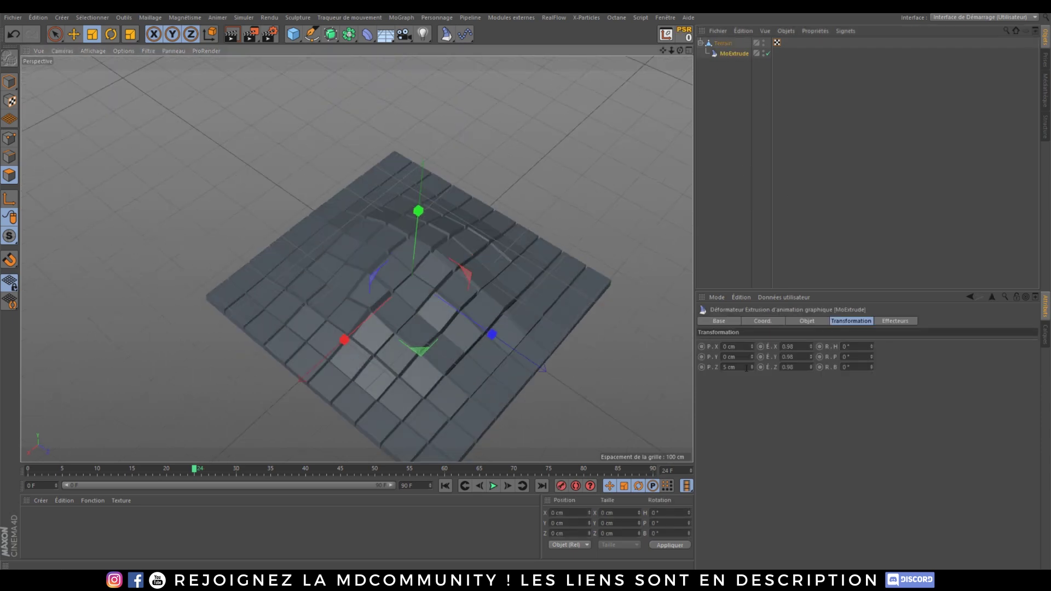
{"action": "left_click_drag", "start_coordinate": [752, 367], "coordinate": [688, 392]}
{"action": "type", "text": "0."}
{"action": "left_click_drag", "start_coordinate": [794, 369], "coordinate": [743, 378]}
{"action": "type", "text": "07"}
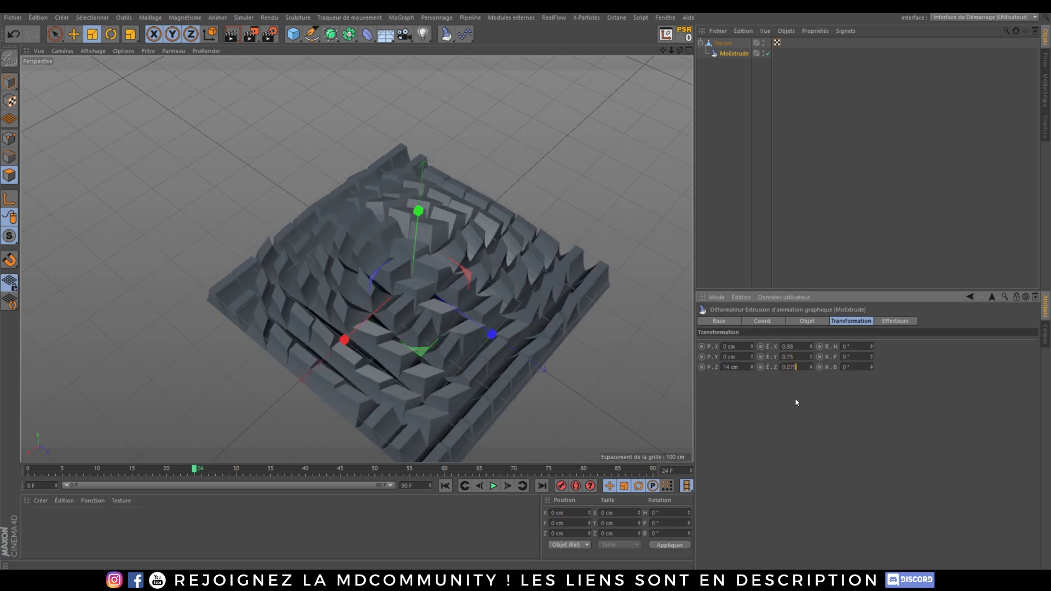
{"action": "key", "text": "Return"}
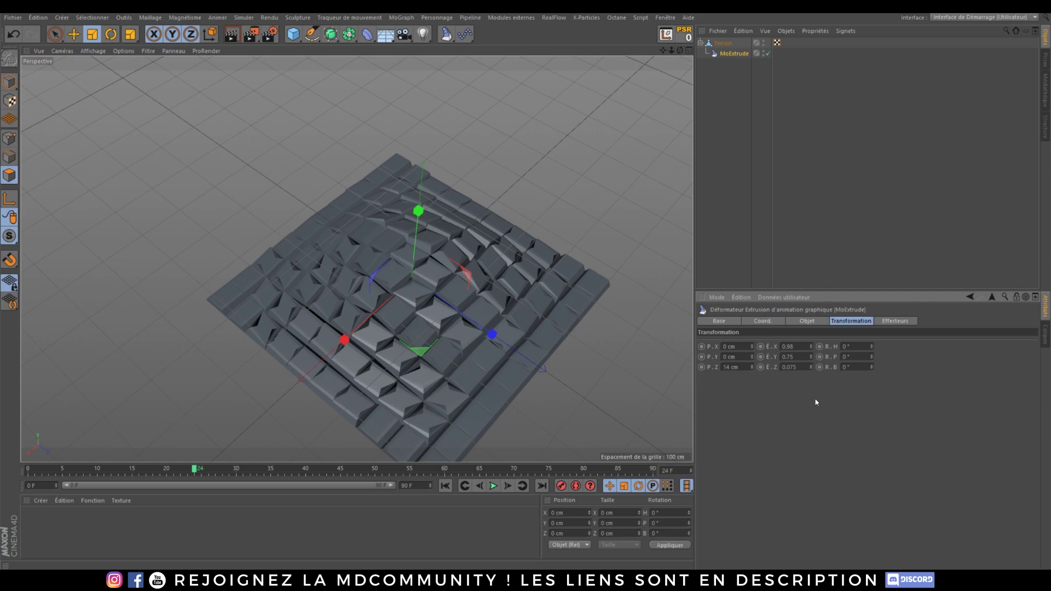
Undo the MoExtrude's last scale change and increase its R.P rotation to twist the extruded terrain faces.
{"action": "key", "text": "ctrl+z"}
{"action": "left_click_drag", "start_coordinate": [345, 331], "coordinate": [352, 291], "text": "alt"}
{"action": "right_click_drag", "start_coordinate": [352, 291], "coordinate": [459, 267], "text": "alt"}
{"action": "left_click_drag", "start_coordinate": [459, 267], "coordinate": [519, 263], "text": "alt"}
{"action": "mouse_move", "coordinate": [871, 358]}
{"action": "left_mouse_down"}
{"action": "mouse_move", "coordinate": [872, 346]}
{"action": "mouse_move", "coordinate": [872, 367]}
{"action": "mouse_move", "coordinate": [871, 337]}
{"action": "left_mouse_up"}
{"action": "left_click_drag", "start_coordinate": [356, 259], "coordinate": [485, 313], "text": "alt"}
Delete the terrain and its MoExtrude to empty the scene.
{"action": "left_click_drag", "start_coordinate": [734, 53], "coordinate": [719, 96]}
{"action": "key", "text": "ctrl+a"}
{"action": "key", "text": "Delete"}
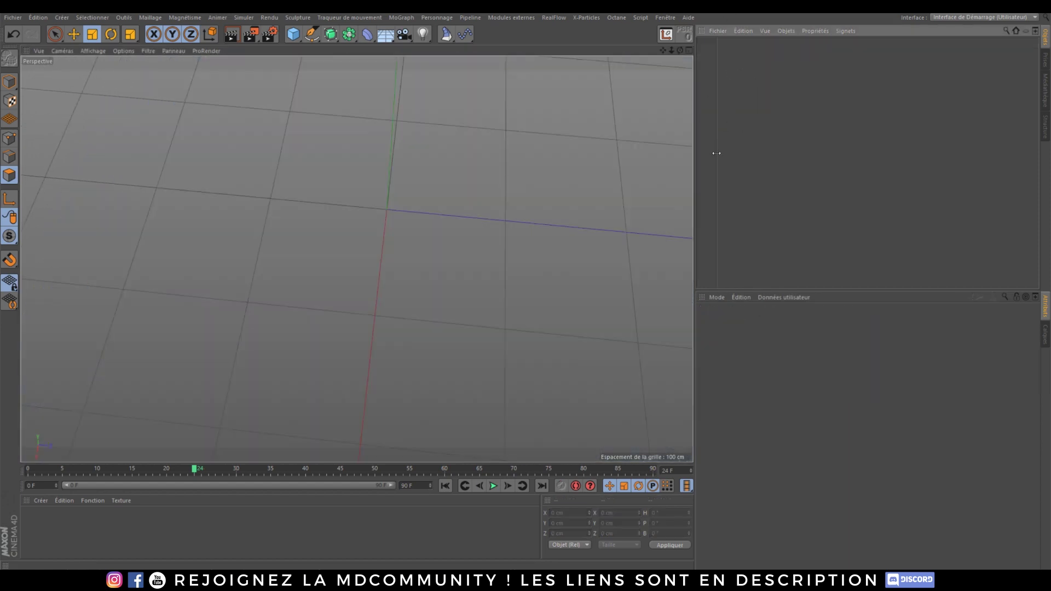
Add a sphere, disable Sphère parfaite and change its type to Icosaèdre.
{"action": "left_click_drag", "start_coordinate": [293, 35], "coordinate": [572, 68]}
{"action": "middle_click_drag", "start_coordinate": [441, 232], "coordinate": [429, 253], "text": "alt"}
{"action": "left_click_drag", "start_coordinate": [402, 290], "coordinate": [388, 265], "text": "alt"}
{"action": "middle_click_drag", "start_coordinate": [386, 216], "coordinate": [390, 189], "text": "alt"}
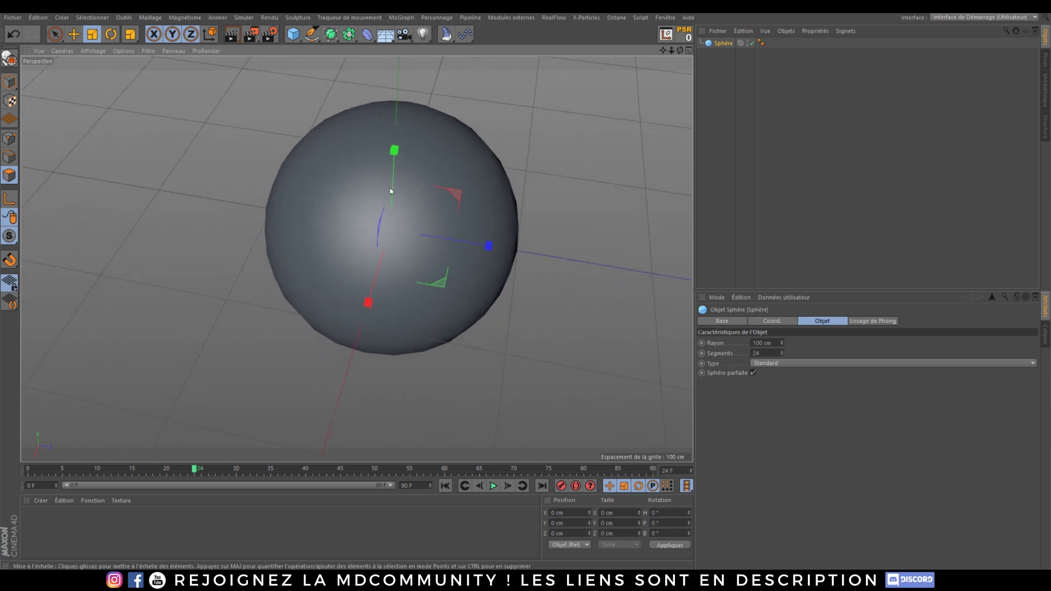
{"action": "left_click_drag", "start_coordinate": [415, 256], "coordinate": [416, 242], "text": "alt"}
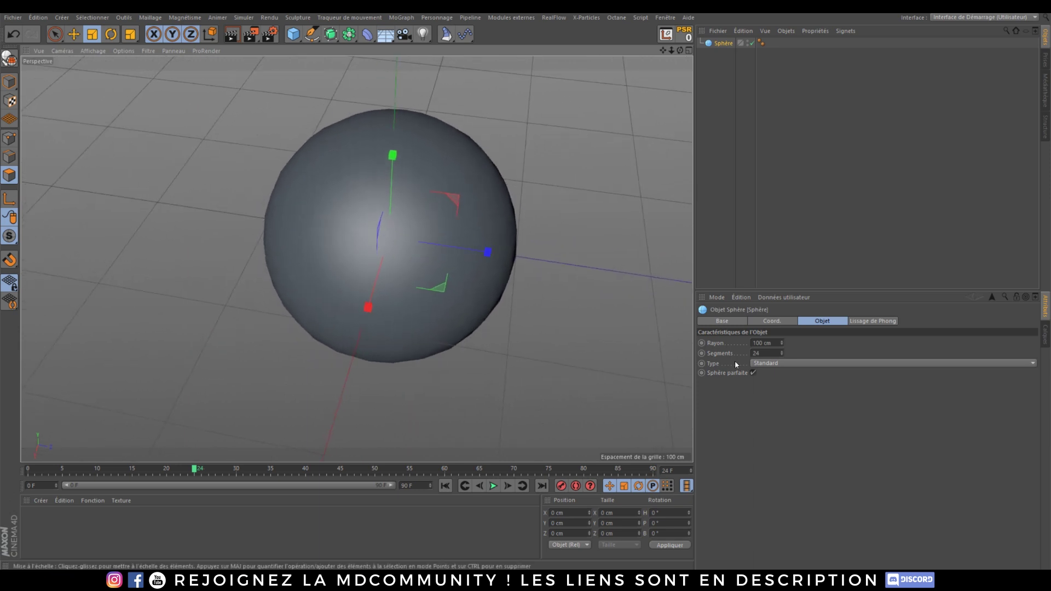
{"action": "left_click", "coordinate": [757, 365]}
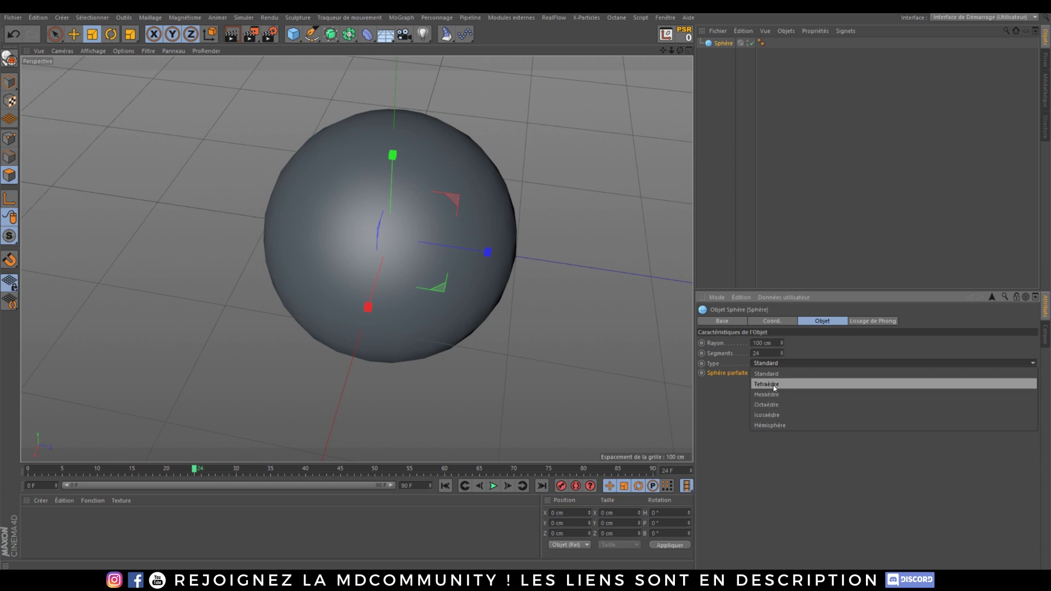
{"action": "left_click", "coordinate": [773, 415]}
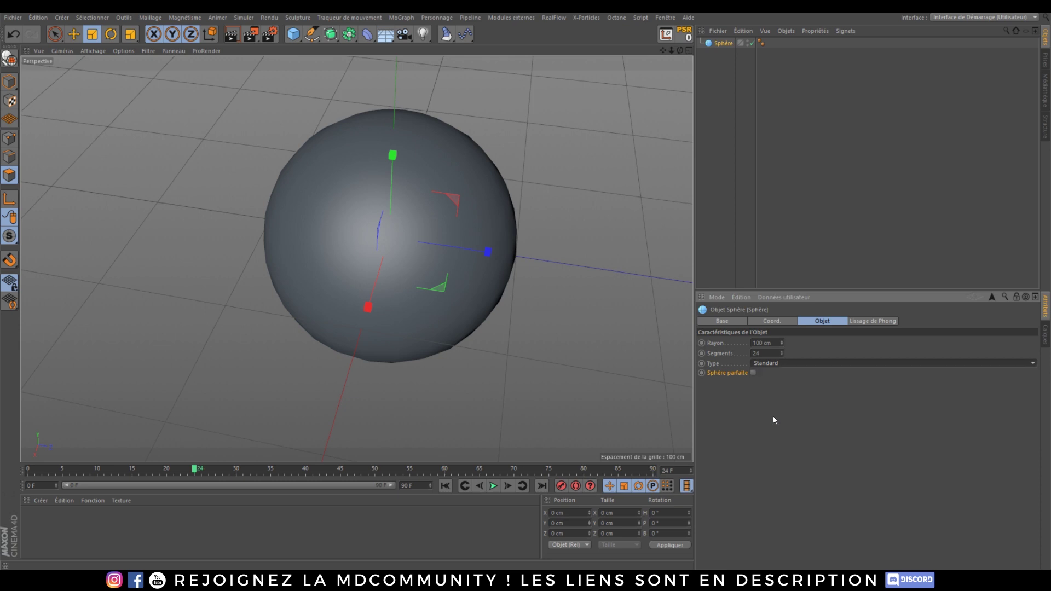
Display the shaded viewport with mesh lines and set the sphere's segments to 12.
{"action": "left_click", "coordinate": [92, 51]}
{"action": "left_click", "coordinate": [104, 77]}
{"action": "left_click_drag", "start_coordinate": [766, 353], "coordinate": [629, 385]}
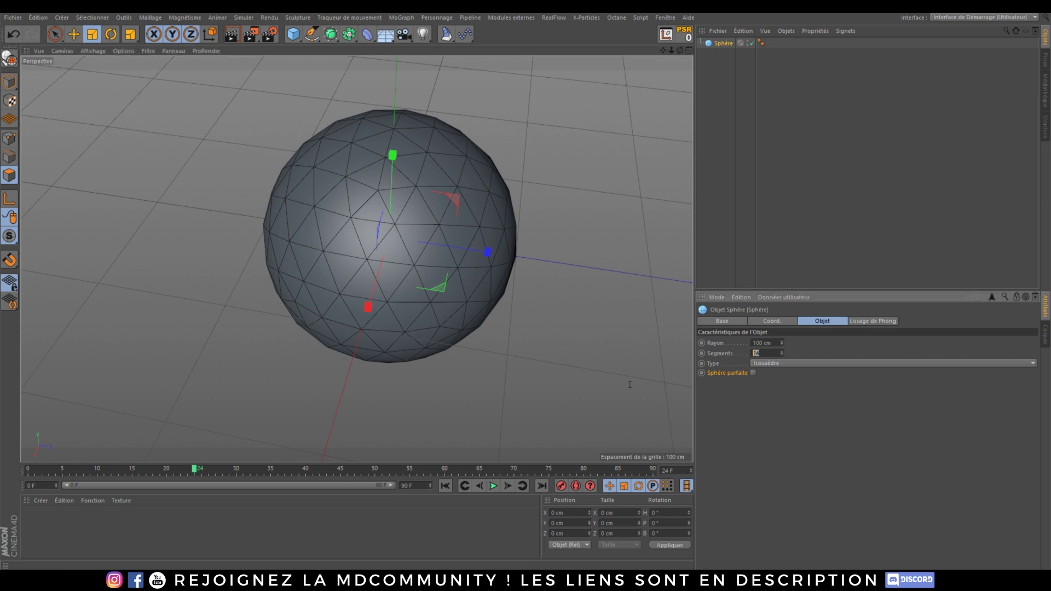
{"action": "type", "text": "12"}
{"action": "key", "text": "Return"}
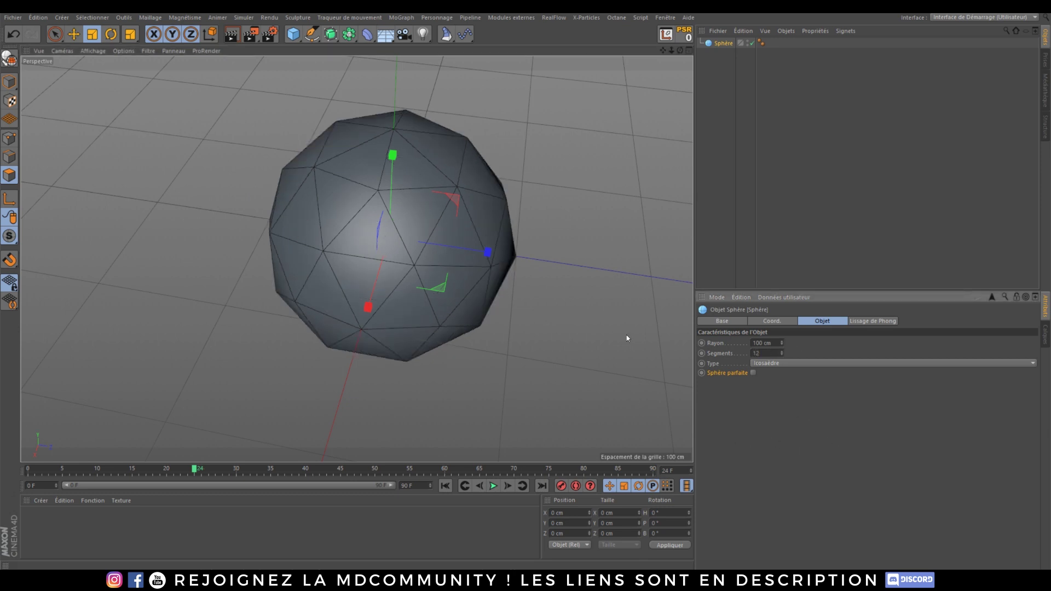
Make the icosahedral sphere editable and add a MoExtrude deformer as its child.
{"action": "left_click", "coordinate": [777, 364]}
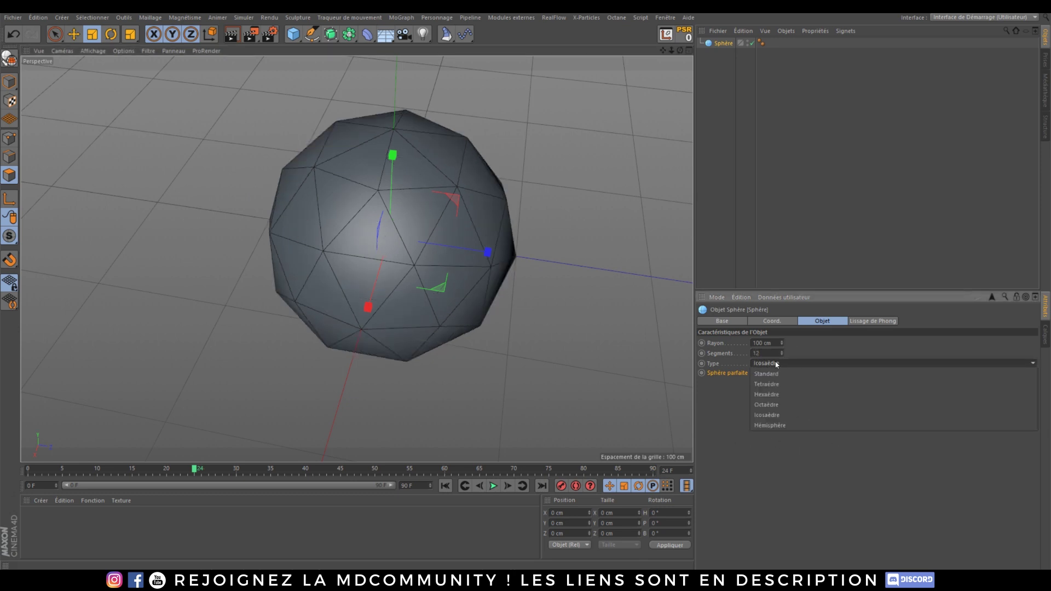
{"action": "left_click", "coordinate": [715, 438]}
{"action": "key", "text": "c"}
{"action": "left_click_drag", "start_coordinate": [414, 268], "coordinate": [425, 242], "text": "alt"}
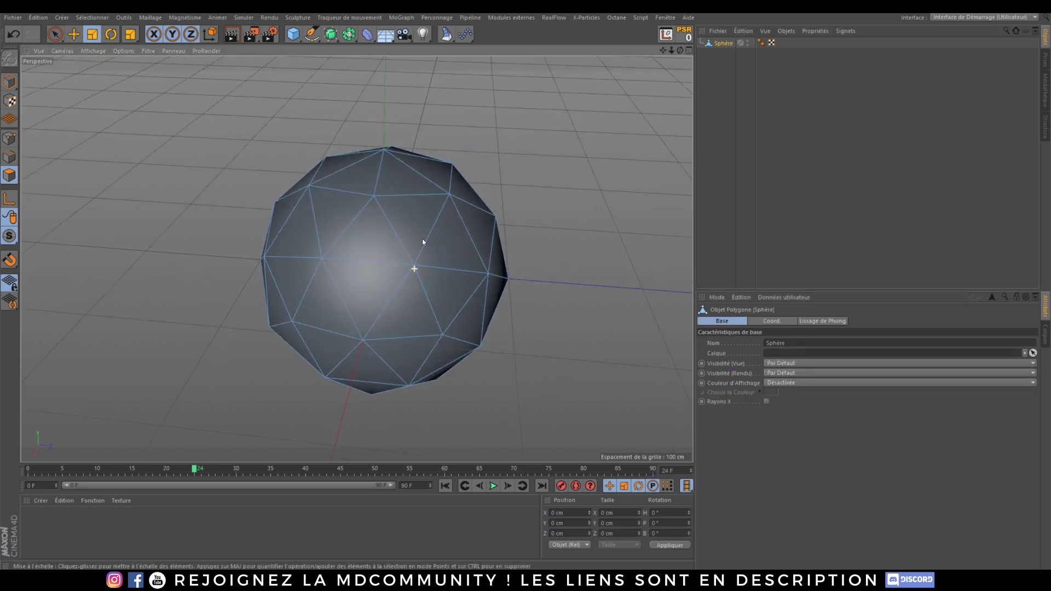
{"action": "left_click", "coordinate": [447, 35]}
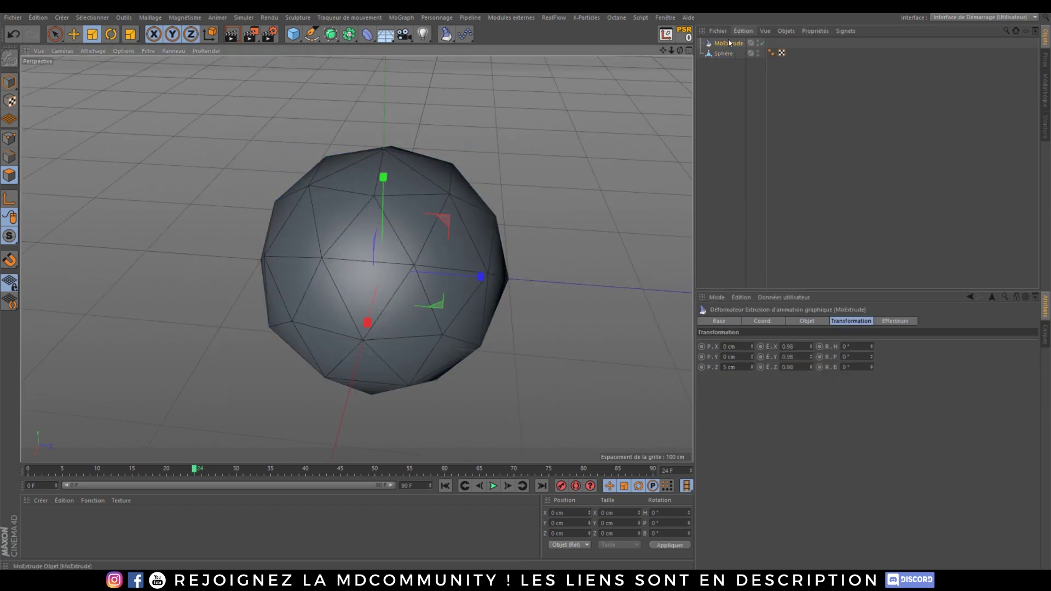
{"action": "left_click_drag", "start_coordinate": [726, 43], "coordinate": [721, 54]}
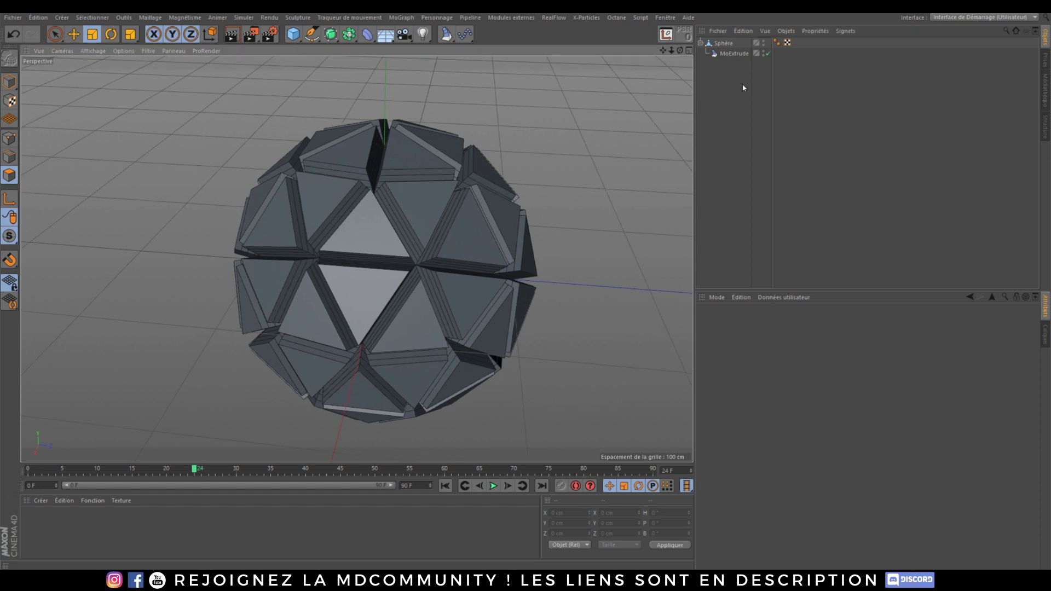
Set the MoExtrude's transformation mode to Par étapes and delete the sphere's Phong tag.
{"action": "left_click", "coordinate": [806, 321]}
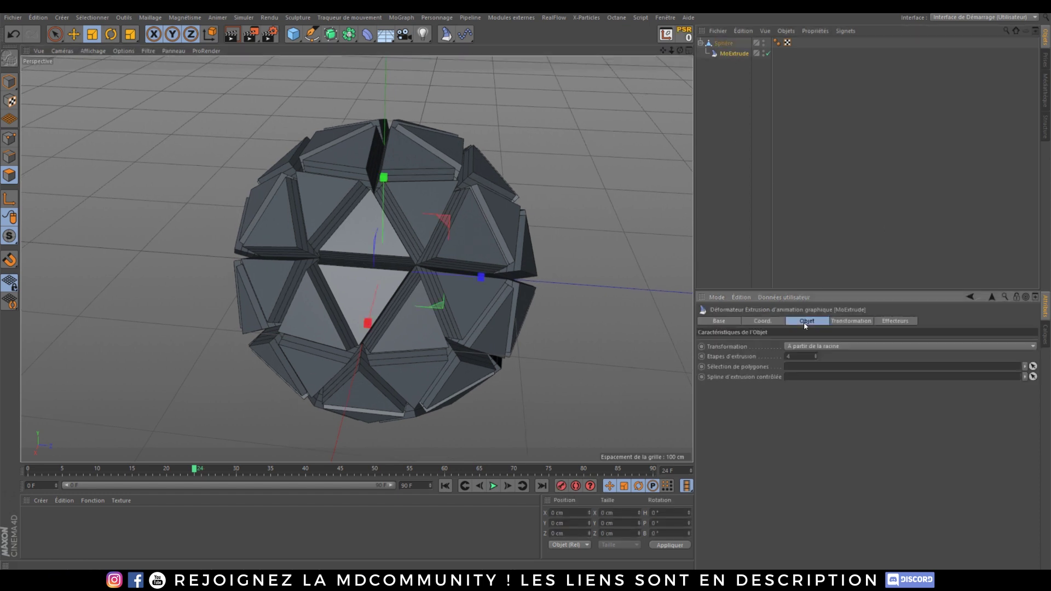
{"action": "left_click", "coordinate": [820, 348]}
{"action": "left_click", "coordinate": [820, 366]}
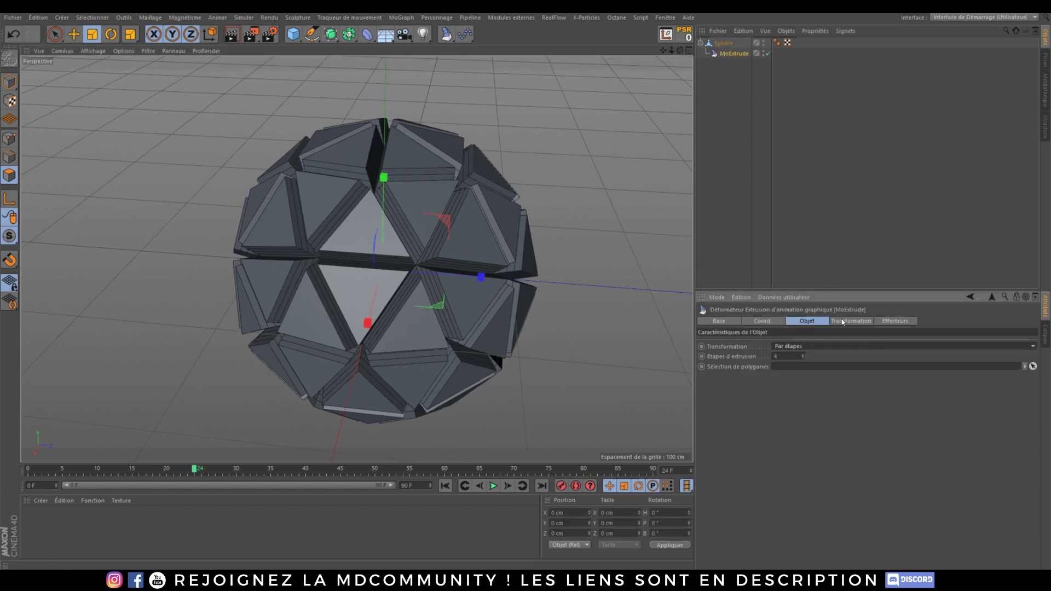
{"action": "left_click", "coordinate": [778, 43]}
{"action": "key", "text": "Delete"}
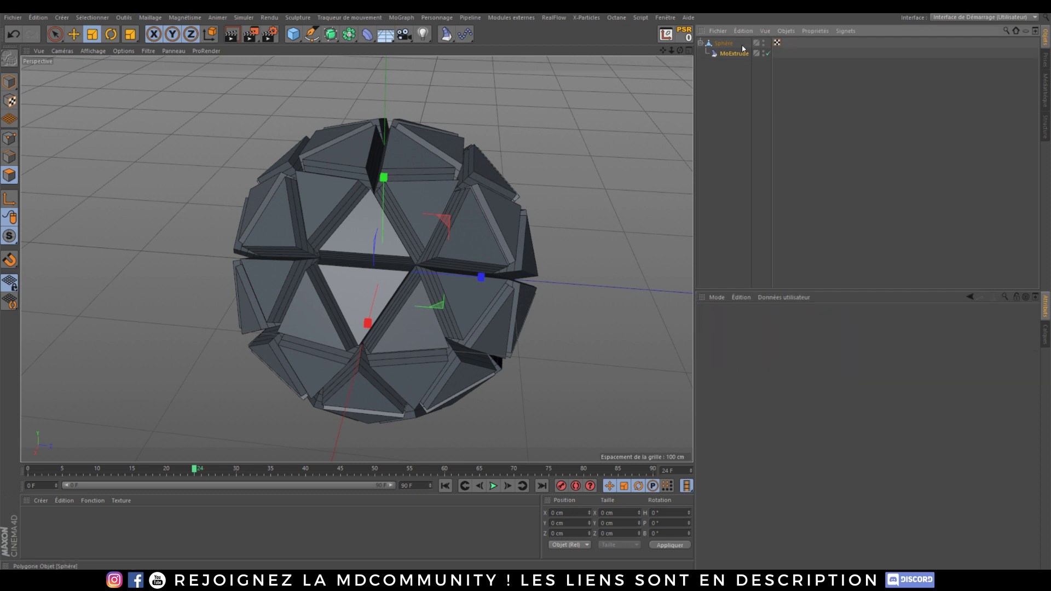
Set the MoExtrude's number of extrusion steps to 1.
{"action": "left_click", "coordinate": [720, 46]}
{"action": "left_click", "coordinate": [734, 54]}
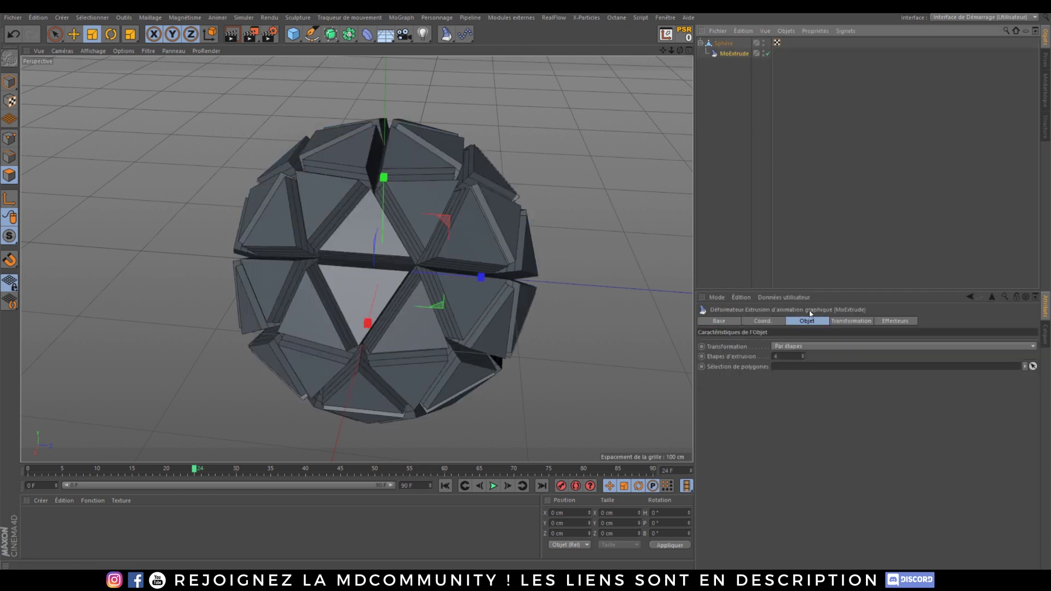
{"action": "left_click", "coordinate": [803, 360]}
{"action": "left_click", "coordinate": [803, 359]}
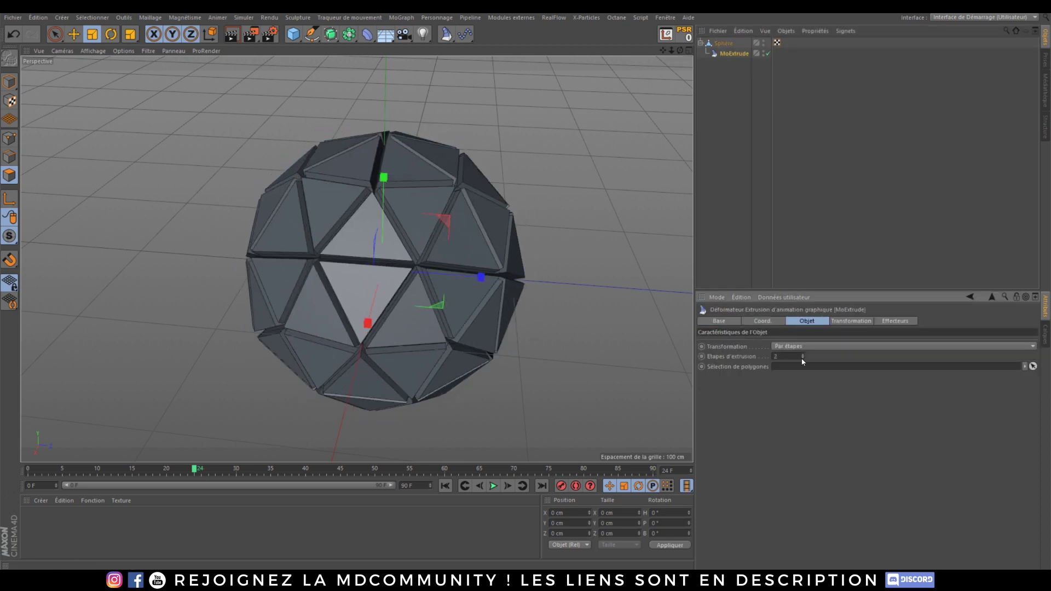
{"action": "left_click", "coordinate": [802, 359]}
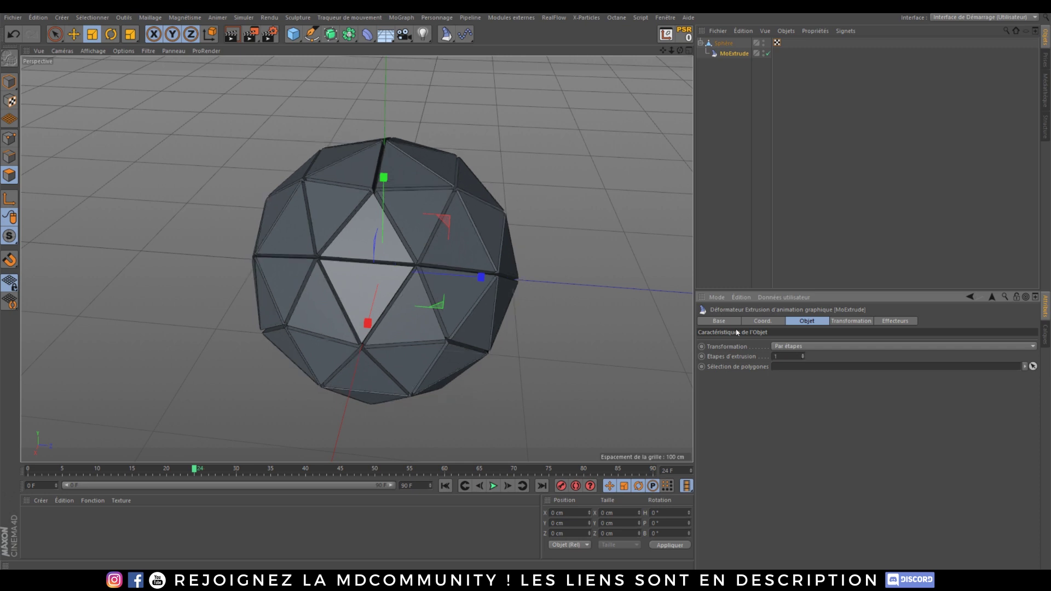
Set the MoExtrude deformer's Z position to 1 cm for thin extruded facets on the sphere.
{"action": "left_click", "coordinate": [849, 323]}
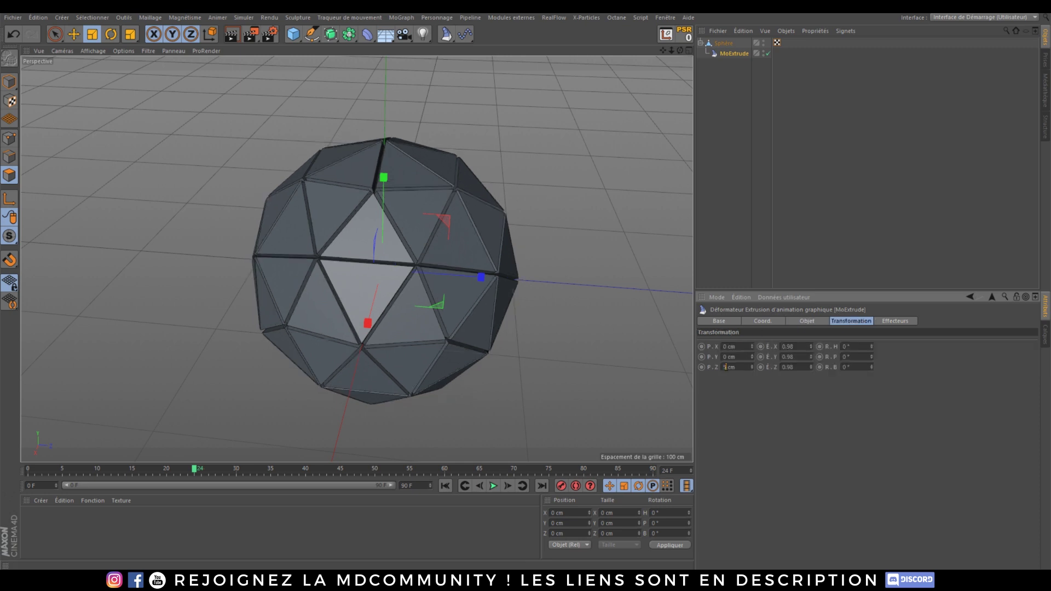
{"action": "type", "text": "1"}
{"action": "key", "text": "Return"}
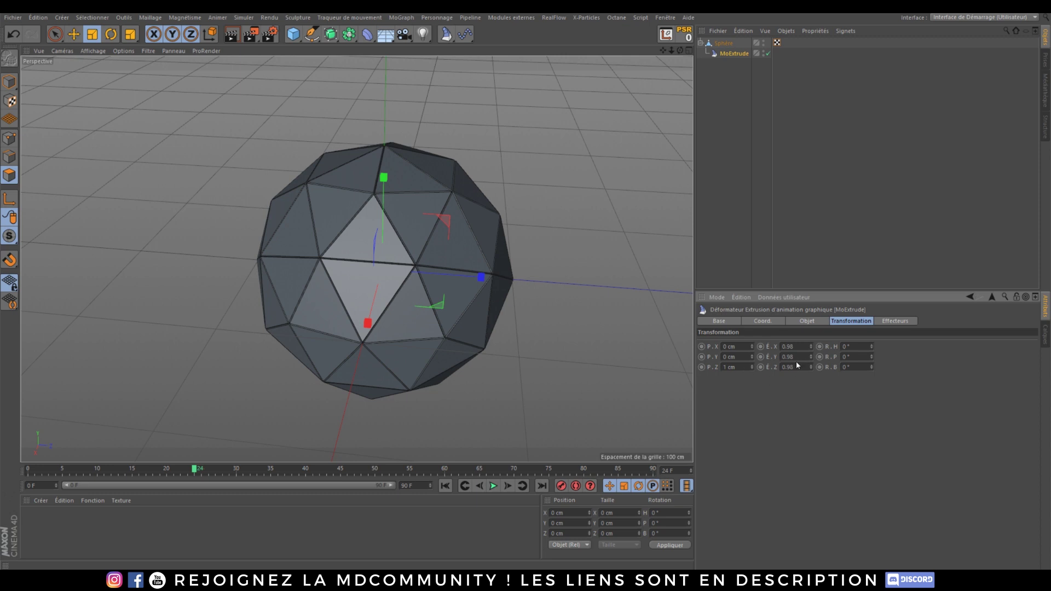
{"action": "scroll", "coordinate": [317, 273], "scroll_direction": "up", "scroll_amount": 3}
{"action": "left_click_drag", "start_coordinate": [316, 272], "coordinate": [346, 274], "text": "alt"}
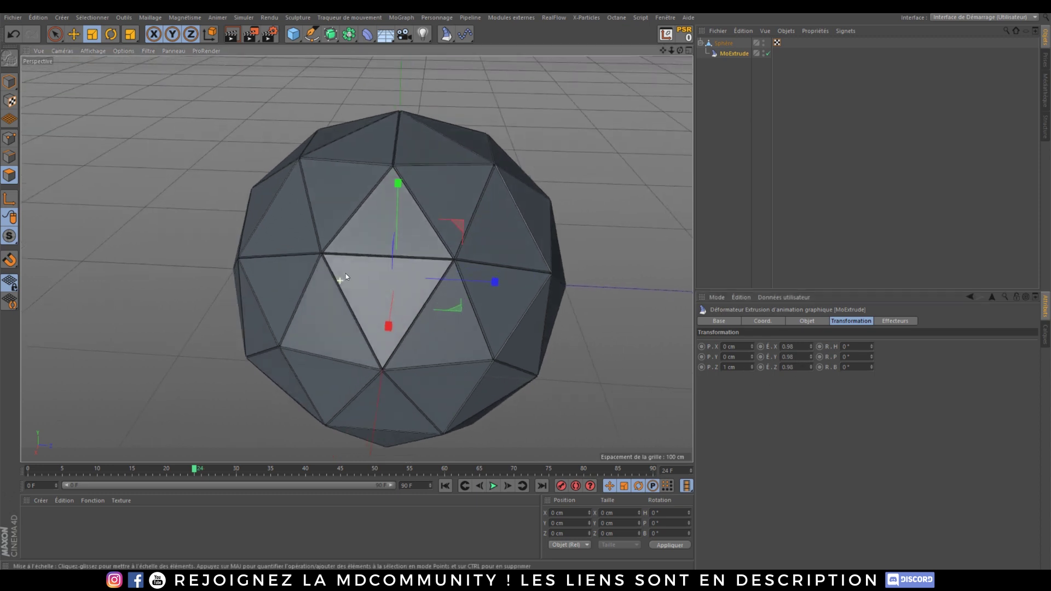
{"action": "left_click", "coordinate": [806, 322]}
{"action": "left_click", "coordinate": [852, 322]}
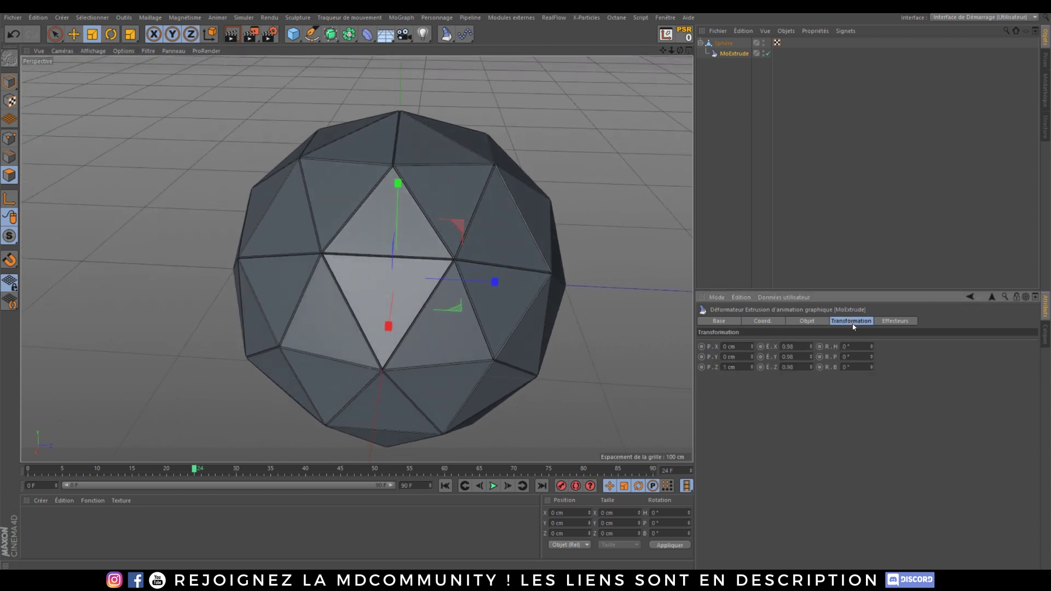
Duplicate the MoExtrude under the sphere and set the copy's X, Y and Z scale to 0.75.
{"action": "left_click_drag", "start_coordinate": [731, 54], "coordinate": [732, 59], "text": "ctrl"}
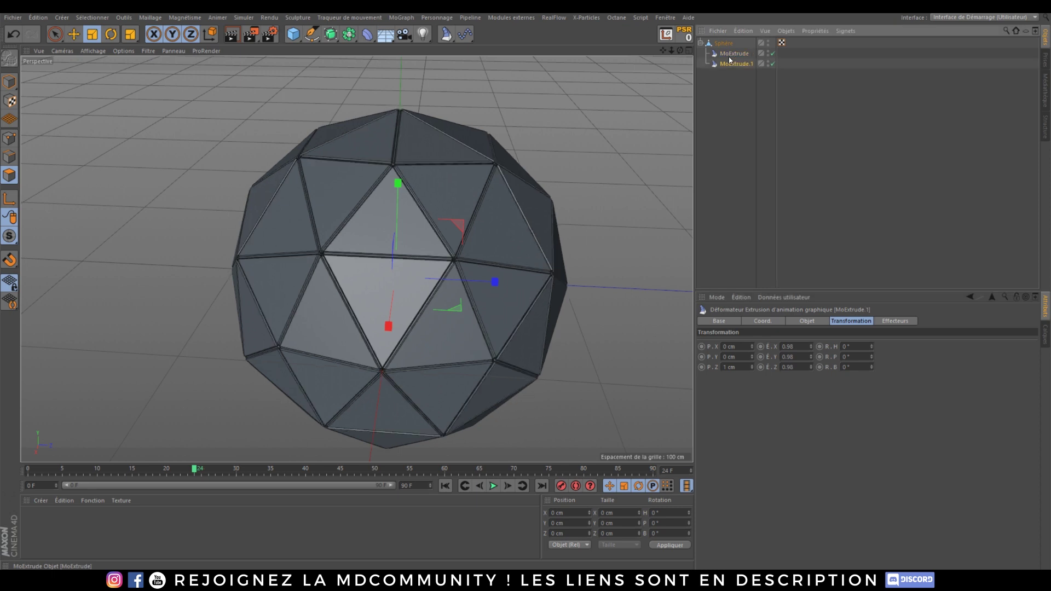
{"action": "left_click", "coordinate": [736, 84]}
{"action": "left_click", "coordinate": [738, 64]}
{"action": "left_click_drag", "start_coordinate": [801, 347], "coordinate": [706, 334]}
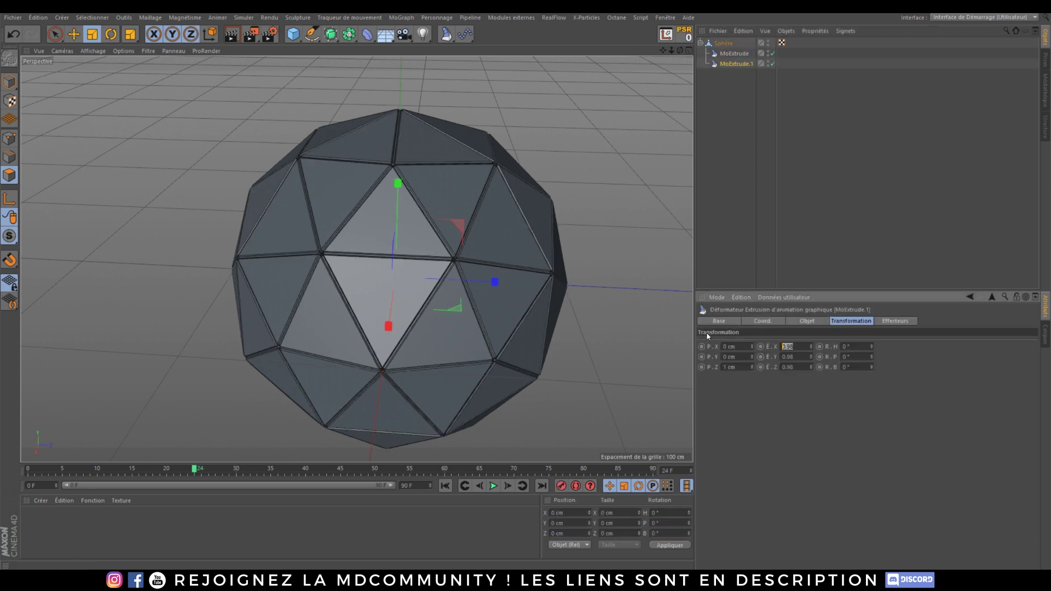
{"action": "left_click_drag", "start_coordinate": [801, 358], "coordinate": [761, 370]}
{"action": "type", "text": "1"}
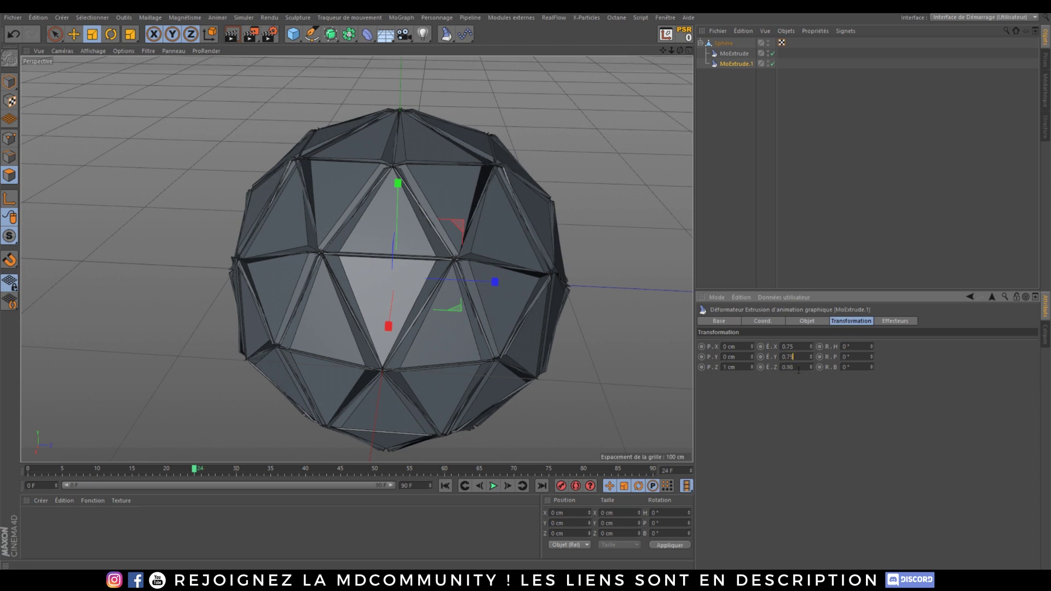
{"action": "left_click_drag", "start_coordinate": [799, 370], "coordinate": [785, 391]}
{"action": "type", "text": "0"}
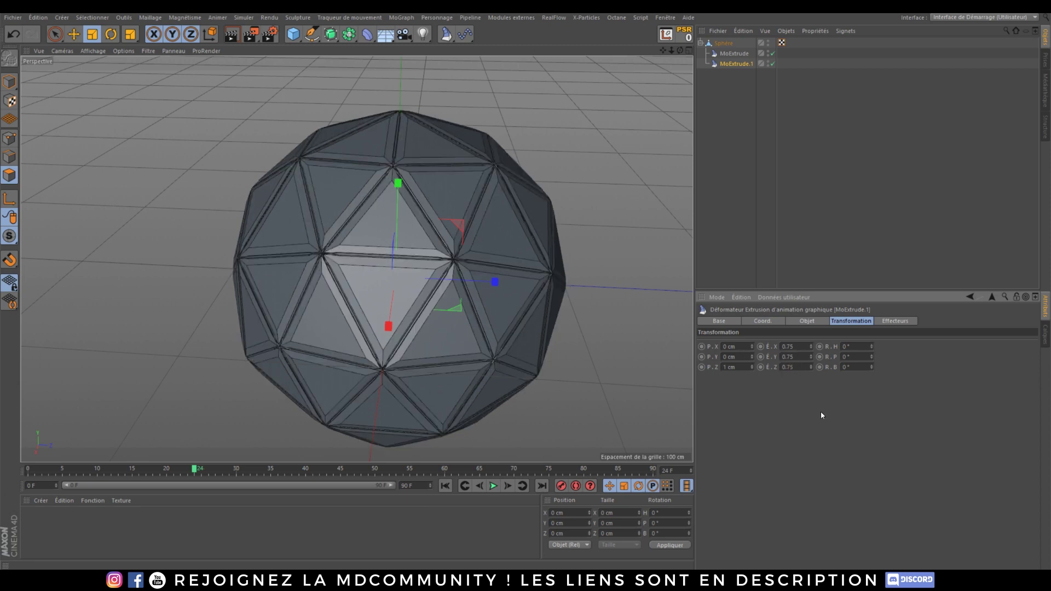
{"action": "scroll", "coordinate": [427, 286], "scroll_direction": "up", "scroll_amount": 2}
{"action": "left_click_drag", "start_coordinate": [427, 287], "coordinate": [410, 273], "text": "alt"}
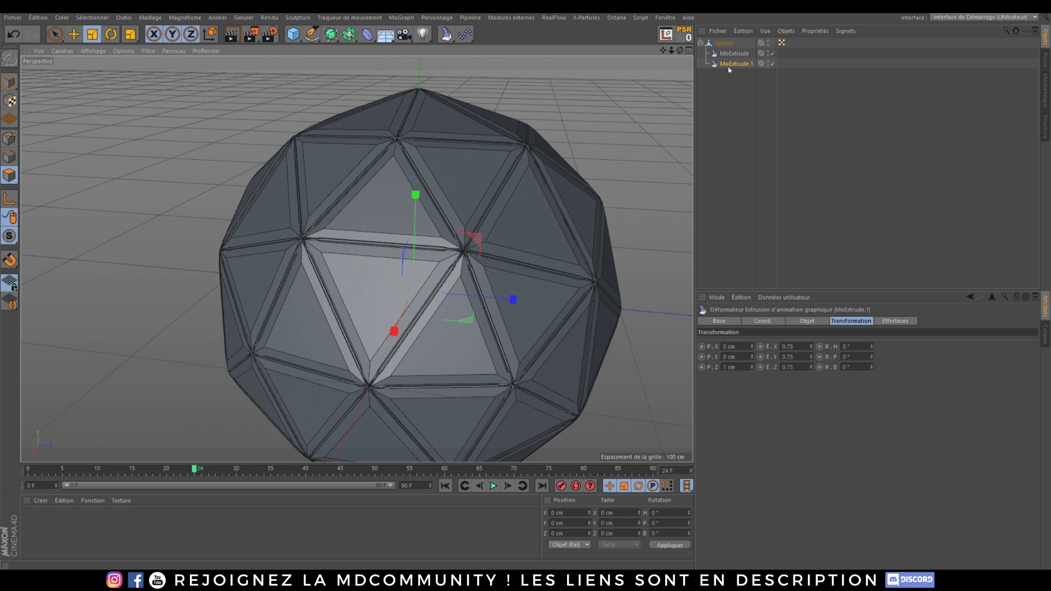
Duplicate MoExtrude.1 under the sphere and set the new copy's X, Y and Z scale to 0.85.
{"action": "left_click_drag", "start_coordinate": [729, 67], "coordinate": [740, 117]}
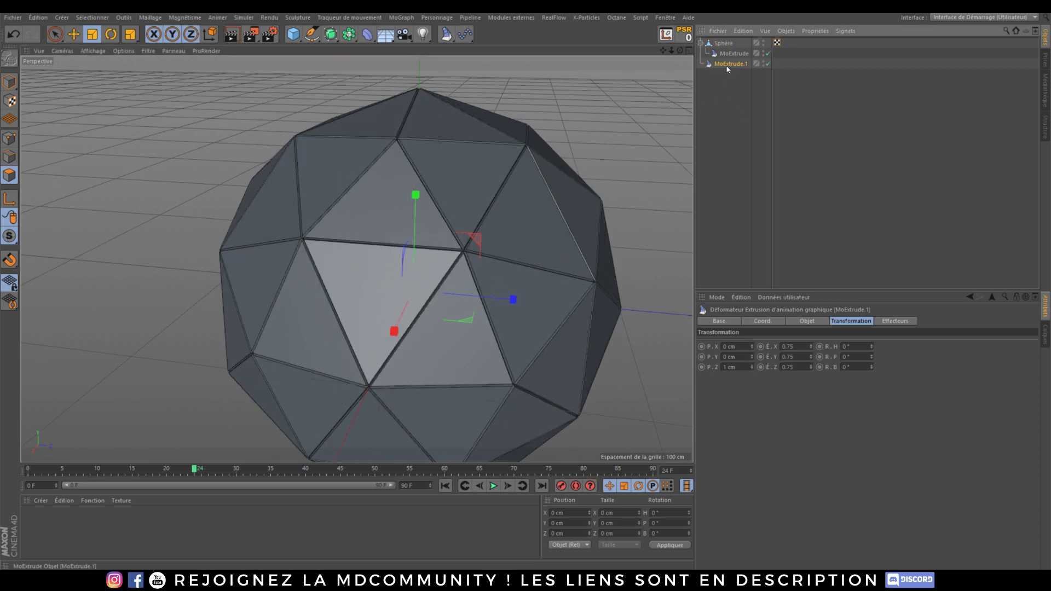
{"action": "left_click_drag", "start_coordinate": [727, 57], "coordinate": [734, 71]}
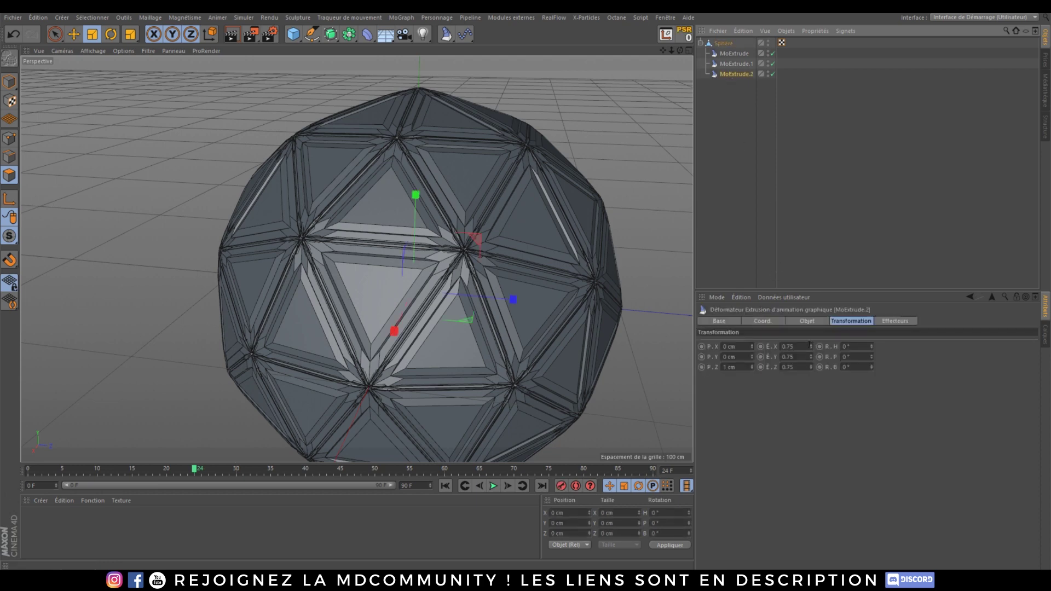
{"action": "left_click_drag", "start_coordinate": [810, 346], "coordinate": [722, 345]}
{"action": "type", "text": "0"}
{"action": "left_click_drag", "start_coordinate": [806, 356], "coordinate": [775, 383]}
{"action": "type", "text": "0"}
{"action": "left_click", "coordinate": [812, 410]}
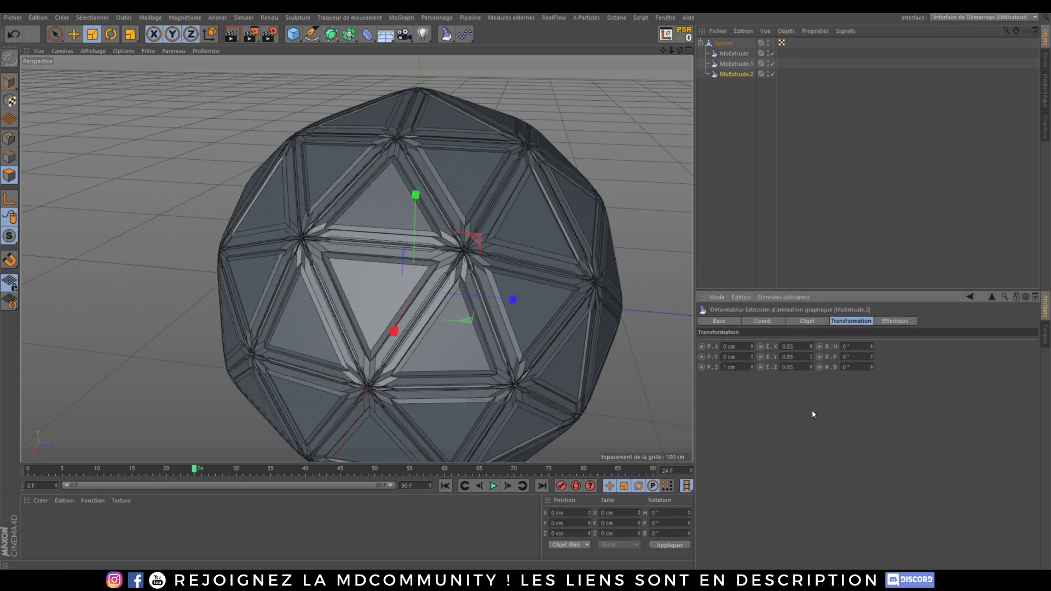
Display the viewport shaded without mesh lines and inspect the layered facets on the sphere.
{"action": "left_click", "coordinate": [103, 50]}
{"action": "left_click", "coordinate": [104, 64]}
{"action": "mouse_move", "coordinate": [334, 250]}
{"action": "left_mouse_down", "text": "alt"}
{"action": "mouse_move", "coordinate": [453, 219]}
{"action": "mouse_move", "coordinate": [386, 296]}
{"action": "left_mouse_up", "text": "alt"}
{"action": "scroll", "coordinate": [381, 297], "scroll_direction": "up", "scroll_amount": 3}
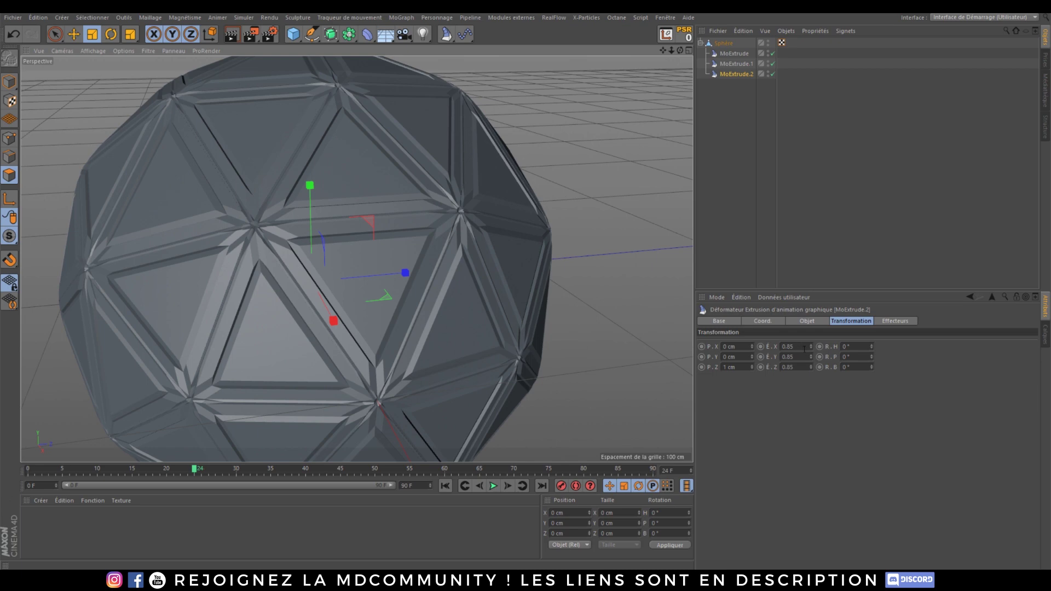
{"action": "left_click_drag", "start_coordinate": [244, 226], "coordinate": [175, 247], "text": "alt"}
{"action": "scroll", "coordinate": [234, 269], "scroll_direction": "down", "scroll_amount": 3}
{"action": "right_click_drag", "start_coordinate": [358, 266], "coordinate": [319, 353], "text": "alt"}
{"action": "left_click_drag", "start_coordinate": [344, 301], "coordinate": [319, 316], "text": "alt"}
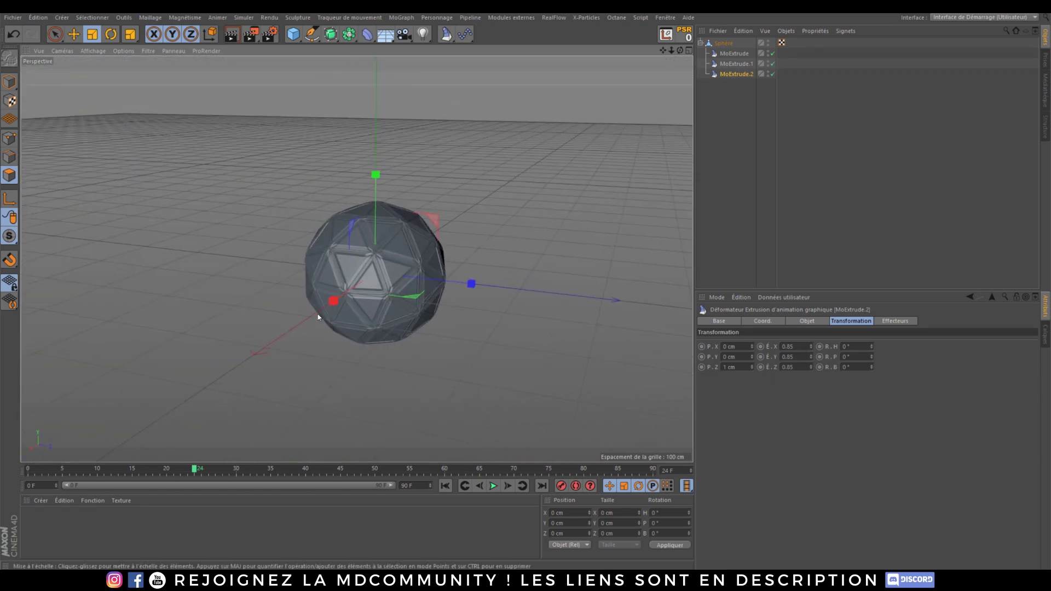
{"action": "right_click_drag", "start_coordinate": [392, 293], "coordinate": [396, 193], "text": "alt"}
Duplicate MoExtrude.2 under the sphere and set the new copy's X, Y and Z scale to 0.98.
{"action": "left_click_drag", "start_coordinate": [726, 75], "coordinate": [731, 78], "text": "ctrl"}
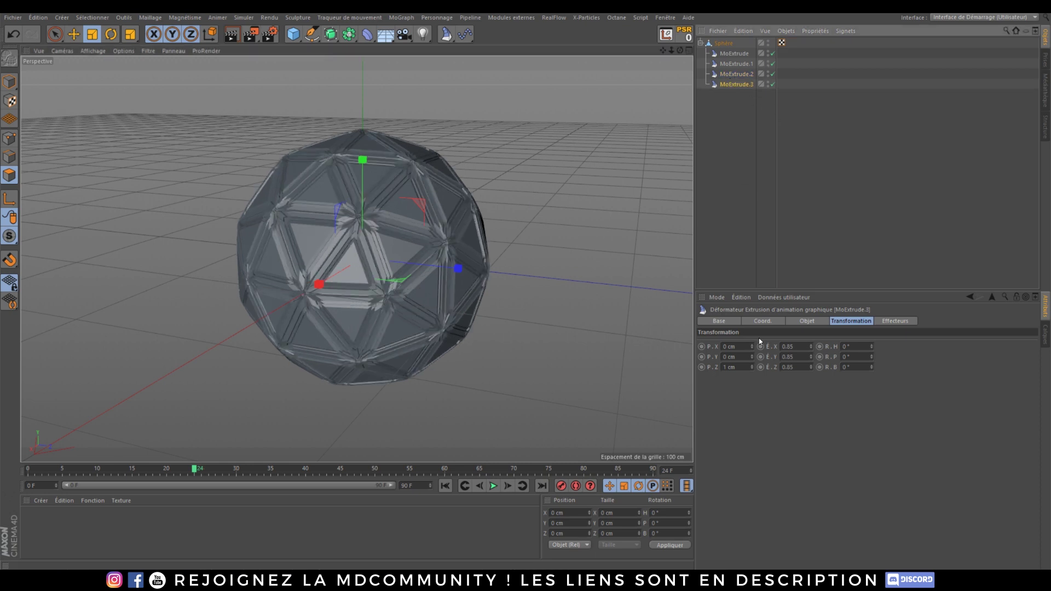
{"action": "left_click_drag", "start_coordinate": [802, 344], "coordinate": [698, 350]}
{"action": "type", "text": "0"}
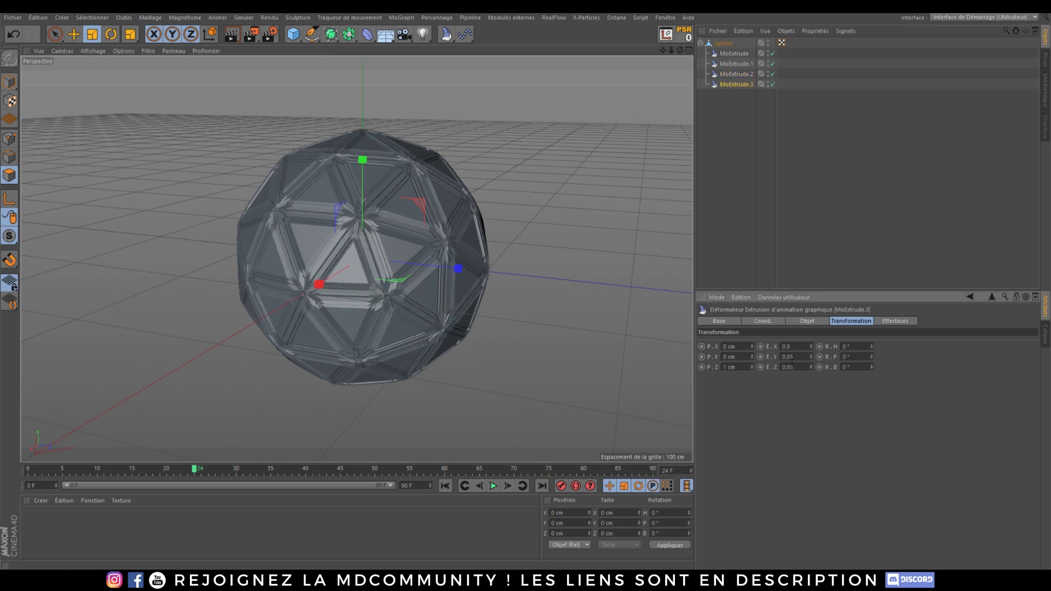
{"action": "type", "text": "0."}
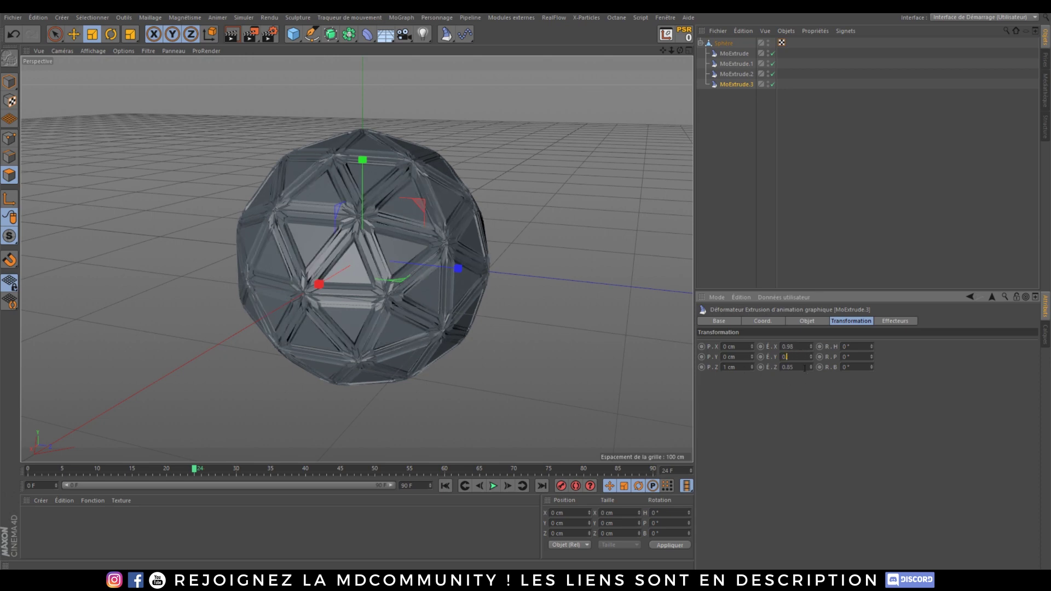
{"action": "left_click_drag", "start_coordinate": [805, 368], "coordinate": [773, 376]}
{"action": "type", "text": "0.9"}
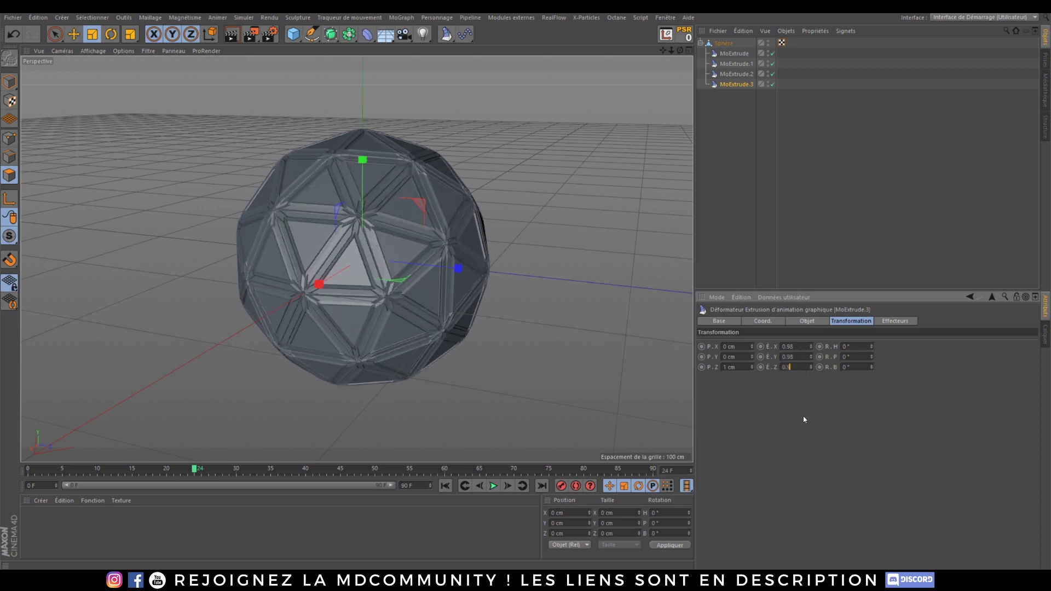
{"action": "type", "text": "8"}
{"action": "key", "text": "Return"}
{"action": "scroll", "coordinate": [313, 296], "scroll_direction": "up", "scroll_amount": 5}
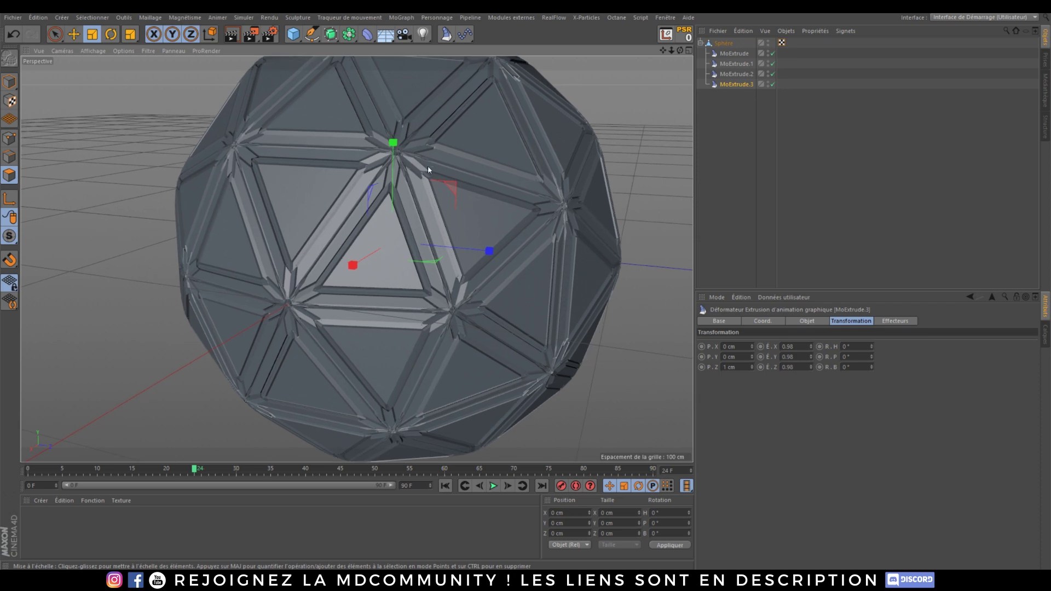
{"action": "left_click_drag", "start_coordinate": [428, 165], "coordinate": [425, 187], "text": "alt"}
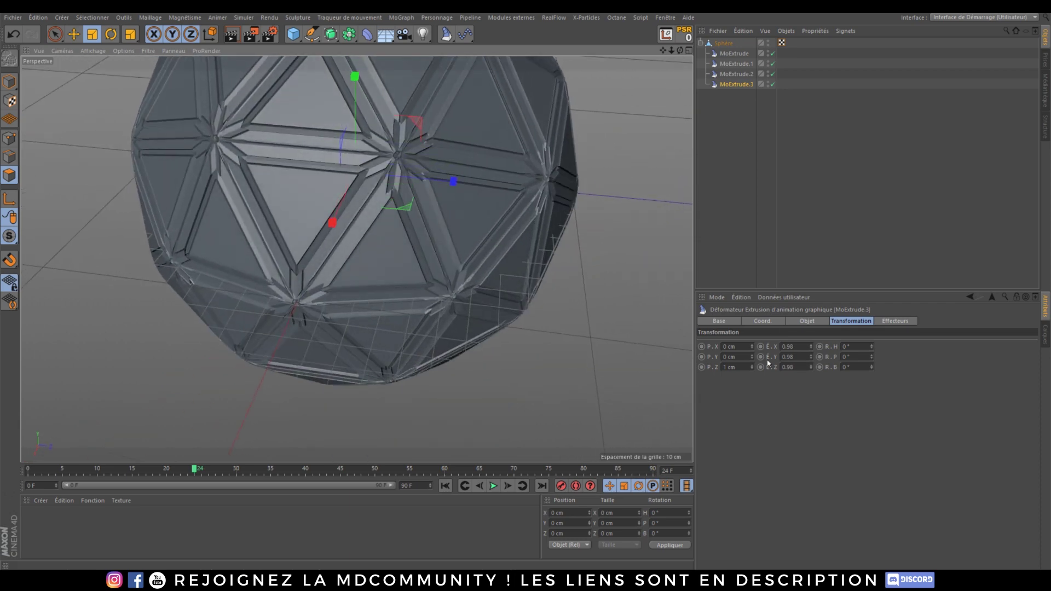
Raise the Z position of MoExtrude.3 to 4 cm.
{"action": "left_click", "coordinate": [752, 366]}
{"action": "left_click", "coordinate": [752, 365]}
{"action": "left_click", "coordinate": [751, 366]}
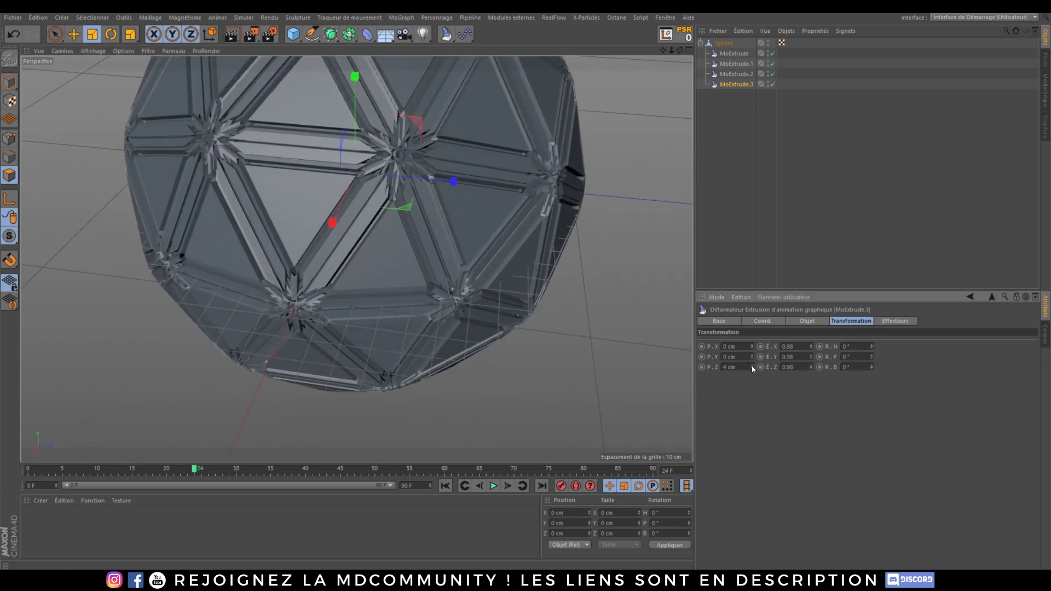
{"action": "left_click_drag", "start_coordinate": [329, 191], "coordinate": [353, 156], "text": "alt"}
Increase the Z position of MoExtrude.2 and MoExtrude.1 to deepen their extrusions.
{"action": "left_click", "coordinate": [734, 78]}
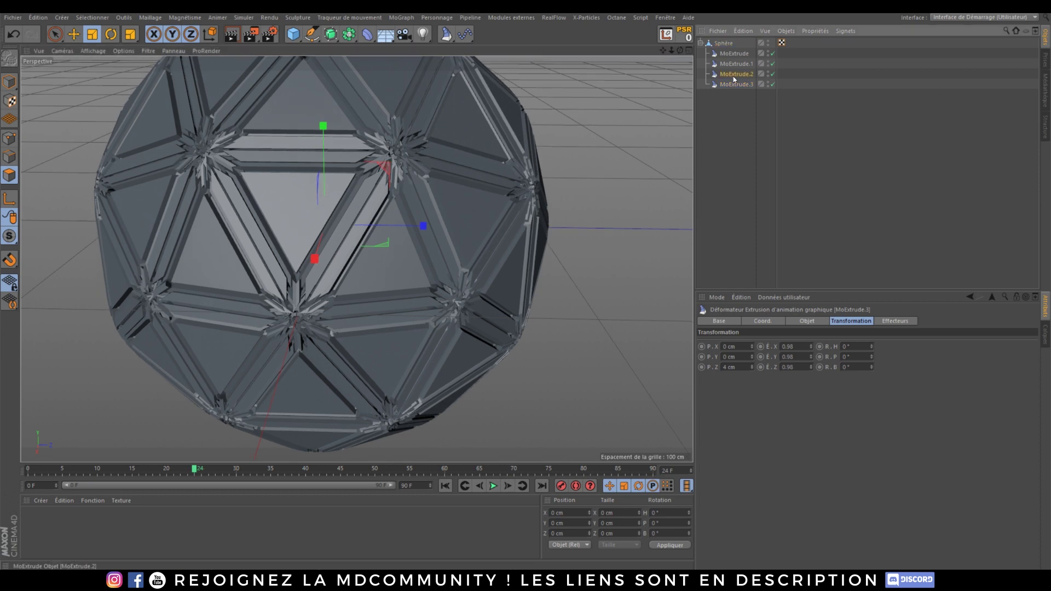
{"action": "left_click", "coordinate": [753, 365]}
{"action": "left_click", "coordinate": [753, 365]}
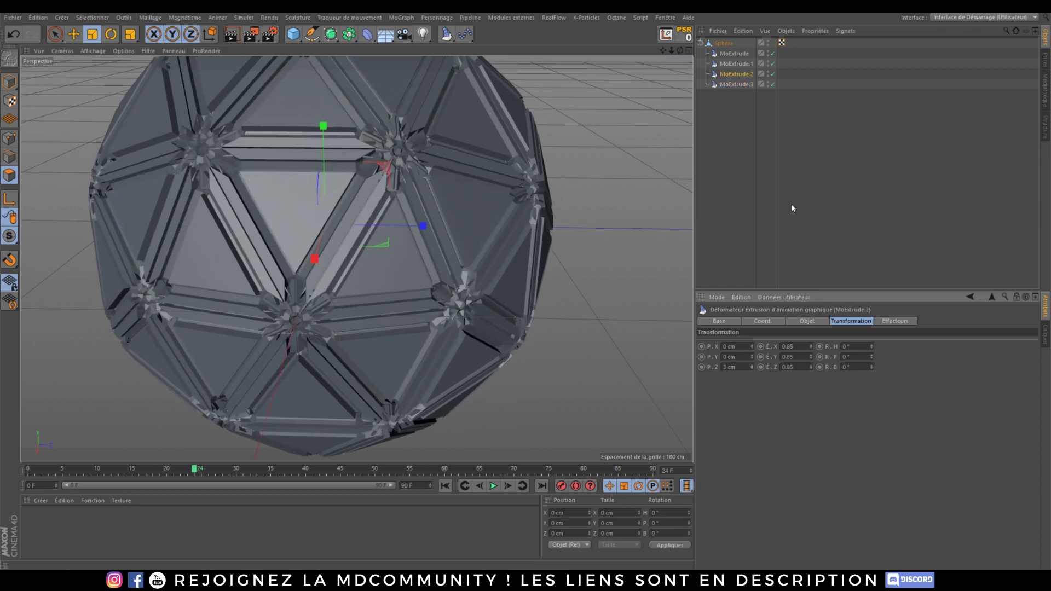
{"action": "left_click", "coordinate": [735, 64]}
{"action": "left_click", "coordinate": [751, 365]}
{"action": "left_click", "coordinate": [665, 212]}
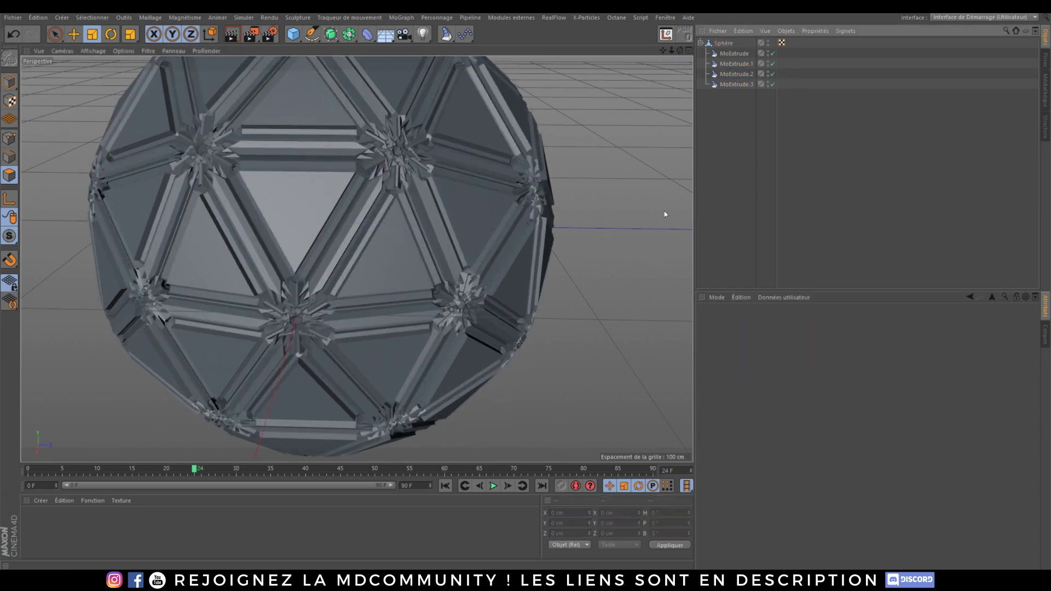
Examine the sphere's extruded panels and vertex details from several angles and distances.
{"action": "scroll", "coordinate": [270, 242], "scroll_direction": "down", "scroll_amount": 3}
{"action": "left_click_drag", "start_coordinate": [269, 242], "coordinate": [293, 217], "text": "alt"}
{"action": "middle_click_drag", "start_coordinate": [293, 216], "coordinate": [393, 232], "text": "alt"}
{"action": "left_click_drag", "start_coordinate": [319, 230], "coordinate": [314, 258], "text": "alt"}
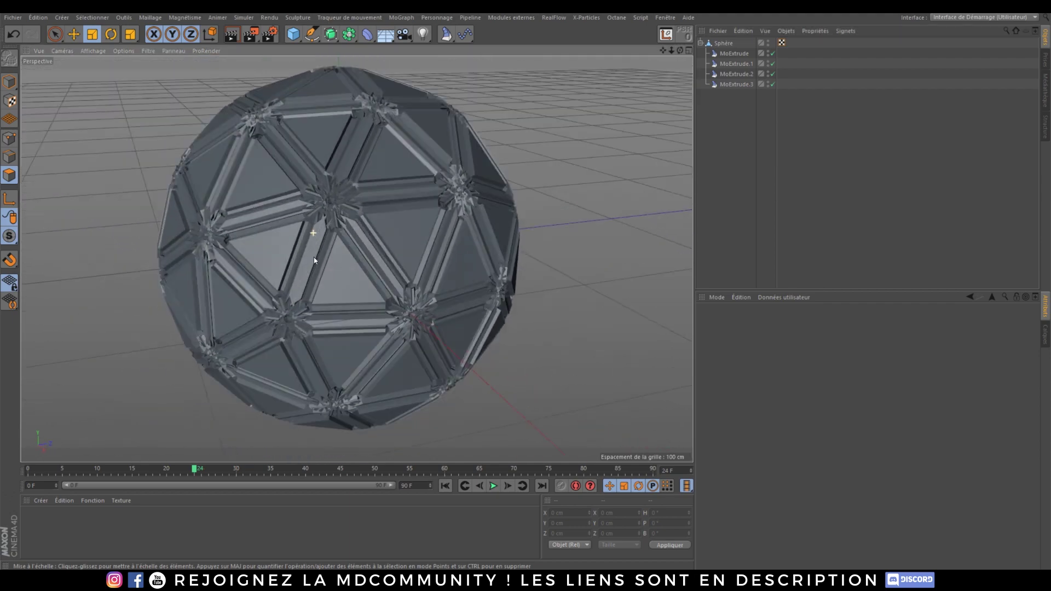
{"action": "middle_click_drag", "start_coordinate": [314, 258], "coordinate": [420, 246], "text": "alt"}
{"action": "left_click_drag", "start_coordinate": [457, 205], "coordinate": [514, 254], "text": "alt"}
{"action": "scroll", "coordinate": [471, 213], "scroll_direction": "up", "scroll_amount": 5}
{"action": "middle_click_drag", "start_coordinate": [467, 139], "coordinate": [499, 250], "text": "alt"}
{"action": "scroll", "coordinate": [489, 206], "scroll_direction": "down", "scroll_amount": 8}
{"action": "left_click_drag", "start_coordinate": [364, 264], "coordinate": [465, 246], "text": "alt"}
Move the MoExtrudes out of the sphere, add an editable cube and delete the sphere.
{"action": "mouse_move", "coordinate": [738, 101]}
{"action": "left_mouse_down"}
{"action": "mouse_move", "coordinate": [723, 44]}
{"action": "mouse_move", "coordinate": [726, 115]}
{"action": "left_mouse_up"}
{"action": "left_click_drag", "start_coordinate": [299, 39], "coordinate": [413, 49]}
{"action": "key", "text": "c"}
{"action": "left_click", "coordinate": [726, 55]}
{"action": "key", "text": "Delete"}
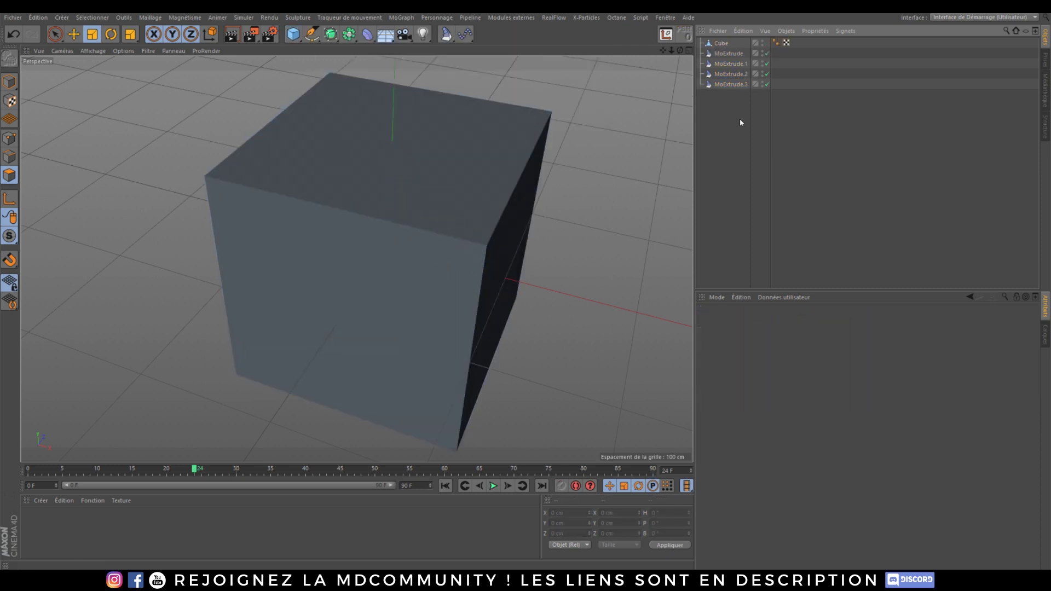
Make the four MoExtrudes children of the cube and delete the cube's Phong tag.
{"action": "mouse_move", "coordinate": [719, 47]}
{"action": "left_mouse_down"}
{"action": "mouse_move", "coordinate": [724, 54]}
{"action": "mouse_move", "coordinate": [722, 45]}
{"action": "left_mouse_up"}
{"action": "left_click", "coordinate": [720, 54]}
{"action": "left_click", "coordinate": [737, 128]}
{"action": "left_click", "coordinate": [744, 132]}
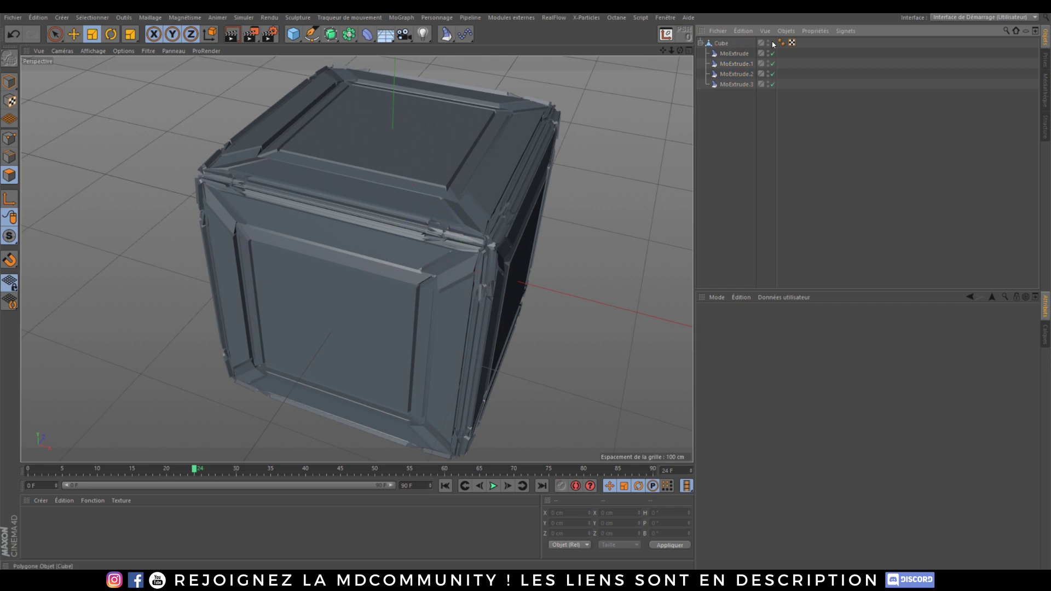
{"action": "left_click", "coordinate": [781, 43]}
{"action": "key", "text": "Delete"}
Examine the cube's extruded panels from several angles and review the first MoExtrude's object and effector settings.
{"action": "left_click_drag", "start_coordinate": [474, 216], "coordinate": [429, 212], "text": "alt"}
{"action": "right_click_drag", "start_coordinate": [451, 256], "coordinate": [488, 217], "text": "alt"}
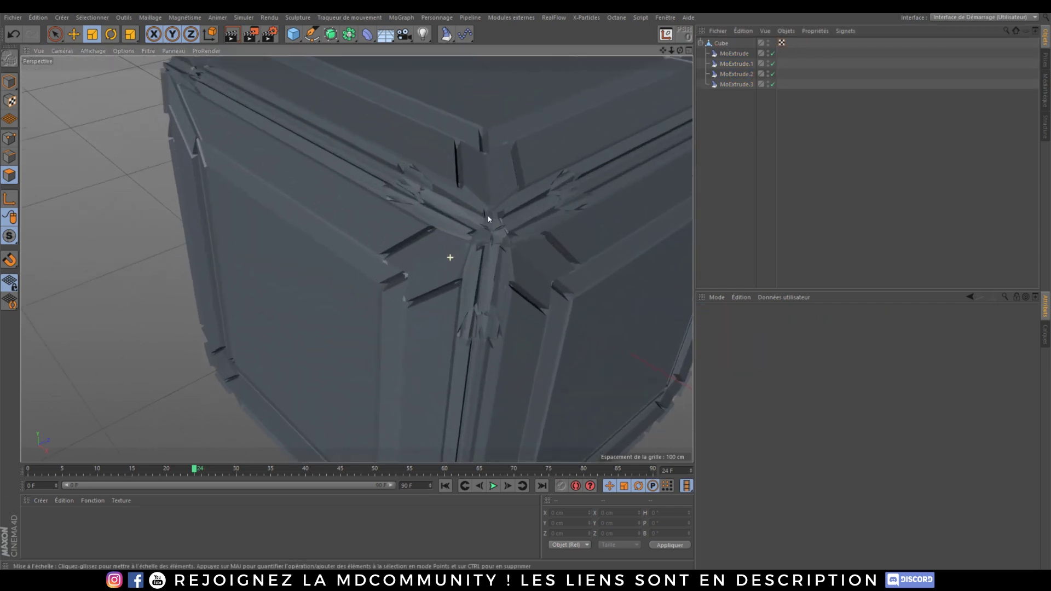
{"action": "middle_click_drag", "start_coordinate": [550, 211], "coordinate": [456, 194], "text": "alt"}
{"action": "left_click_drag", "start_coordinate": [410, 206], "coordinate": [489, 187], "text": "alt"}
{"action": "right_click_drag", "start_coordinate": [488, 186], "coordinate": [324, 284], "text": "alt"}
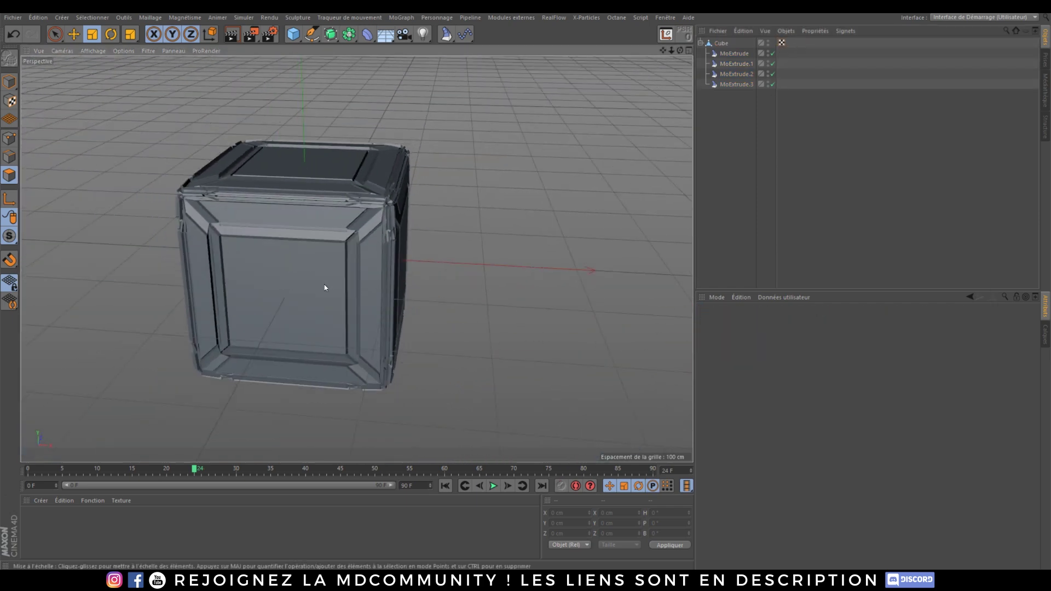
{"action": "left_click_drag", "start_coordinate": [314, 272], "coordinate": [417, 270], "text": "alt"}
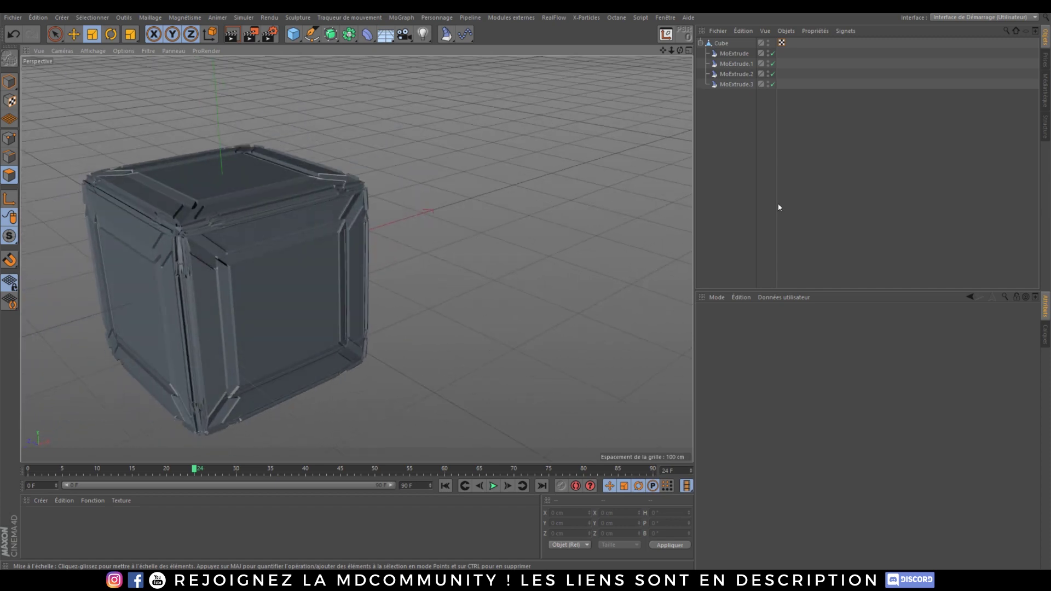
{"action": "left_click", "coordinate": [728, 54]}
{"action": "left_click", "coordinate": [808, 322]}
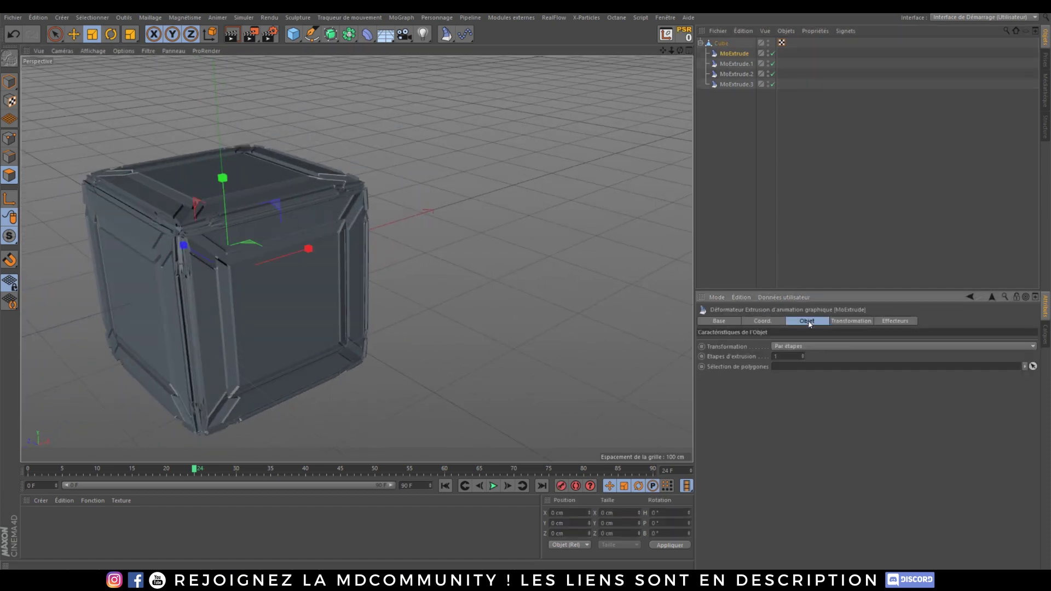
{"action": "left_click", "coordinate": [870, 323]}
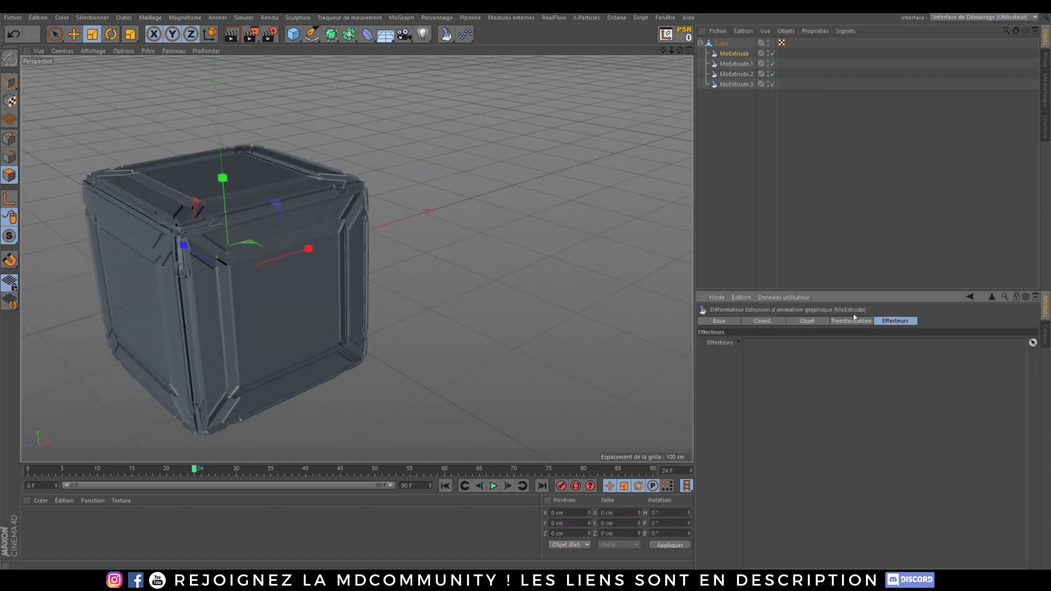
{"action": "left_click", "coordinate": [812, 322]}
Delete the cube together with its four MoExtrude deformers.
{"action": "left_click_drag", "start_coordinate": [735, 170], "coordinate": [712, 42]}
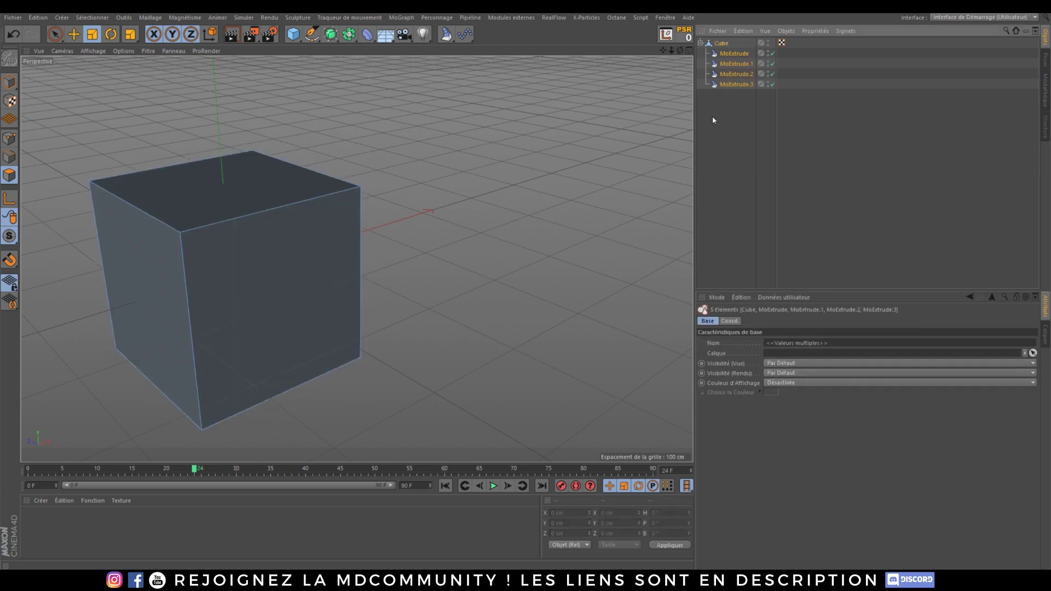
{"action": "key", "text": "Delete"}
{"action": "middle_click_drag", "start_coordinate": [363, 195], "coordinate": [507, 190], "text": "alt"}
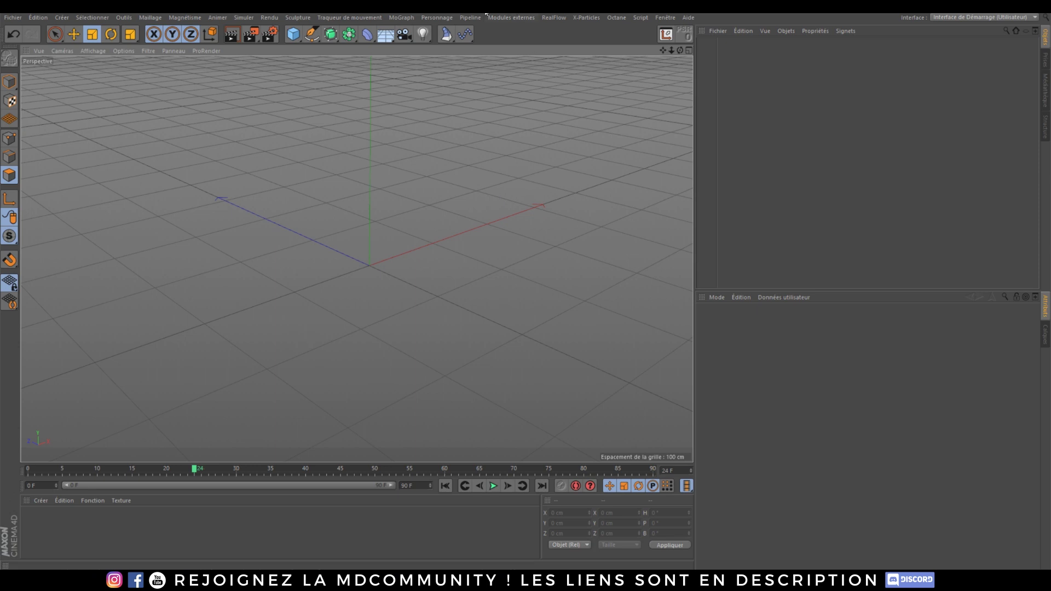
Add a Platonic solid (Solide Platonicien) to the empty scene and set its segments to 5.
{"action": "left_click", "coordinate": [445, 34]}
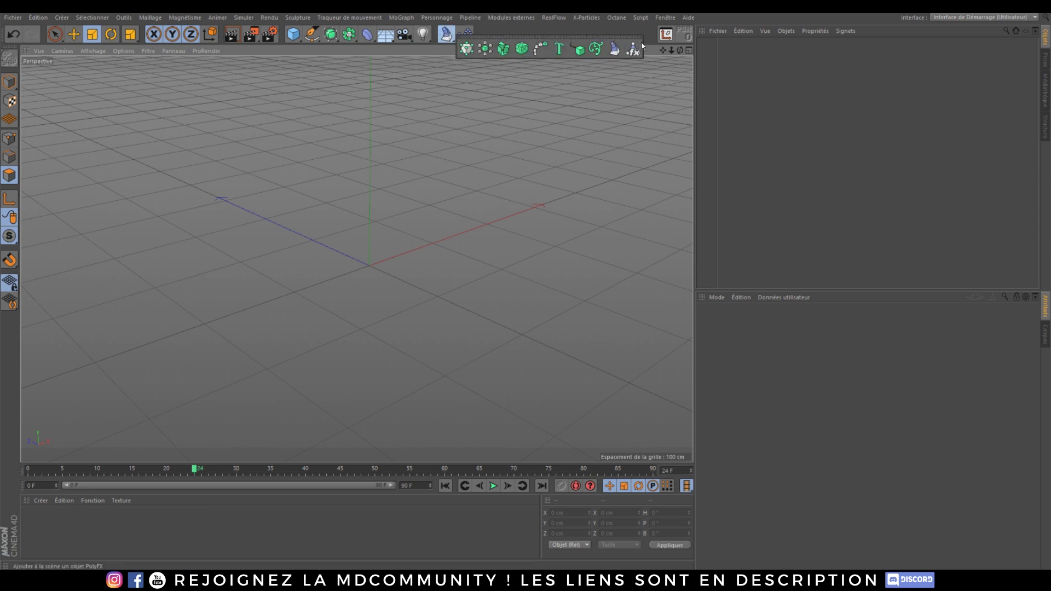
{"action": "left_click", "coordinate": [717, 94]}
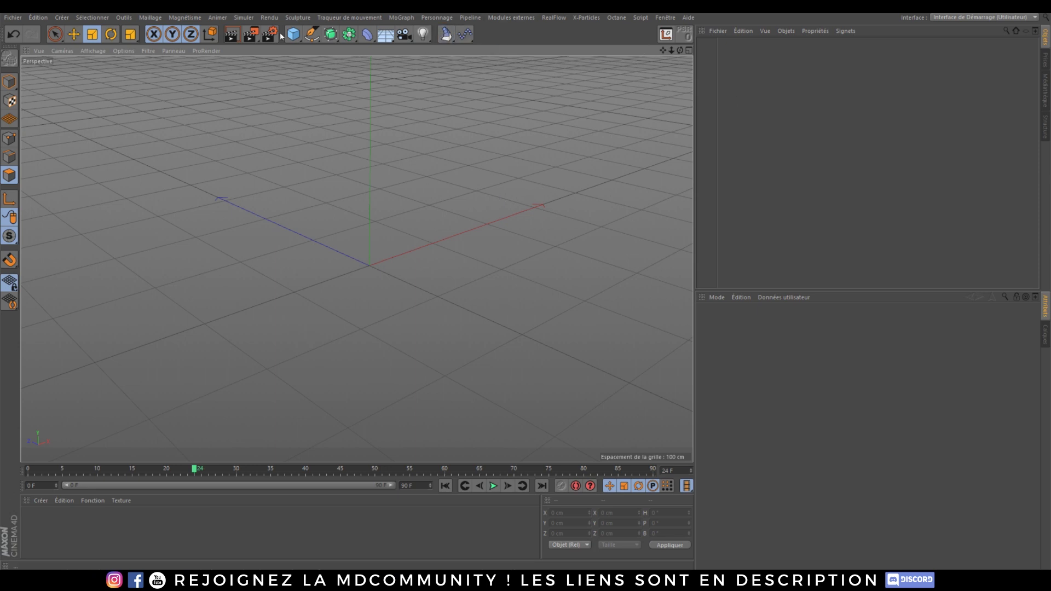
{"action": "left_click", "coordinate": [294, 34]}
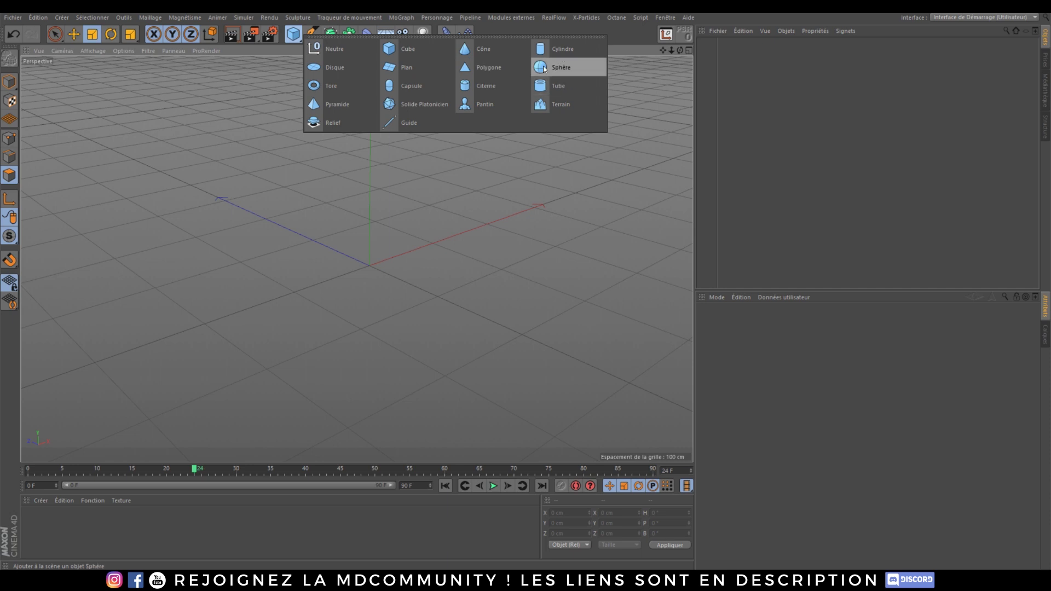
{"action": "left_click", "coordinate": [405, 107]}
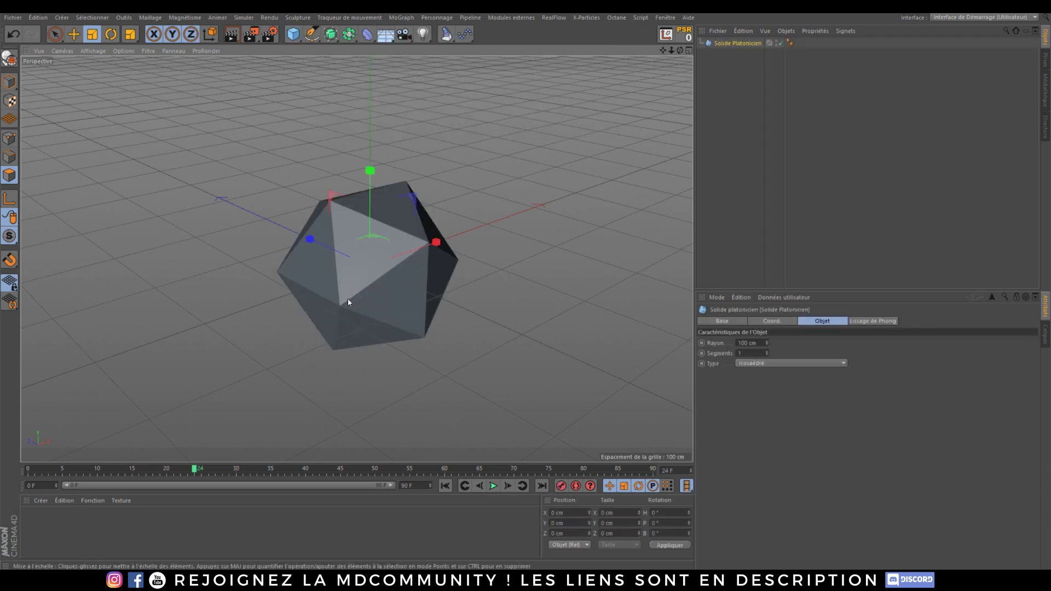
{"action": "left_click_drag", "start_coordinate": [348, 302], "coordinate": [419, 321], "text": "alt"}
{"action": "left_click_drag", "start_coordinate": [750, 354], "coordinate": [656, 382]}
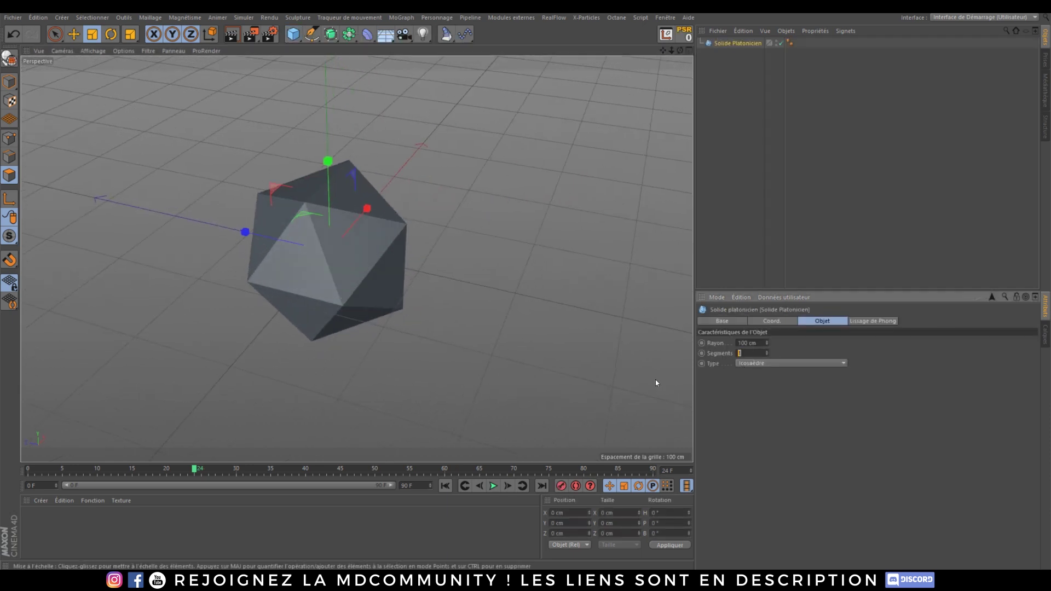
{"action": "type", "text": "5"}
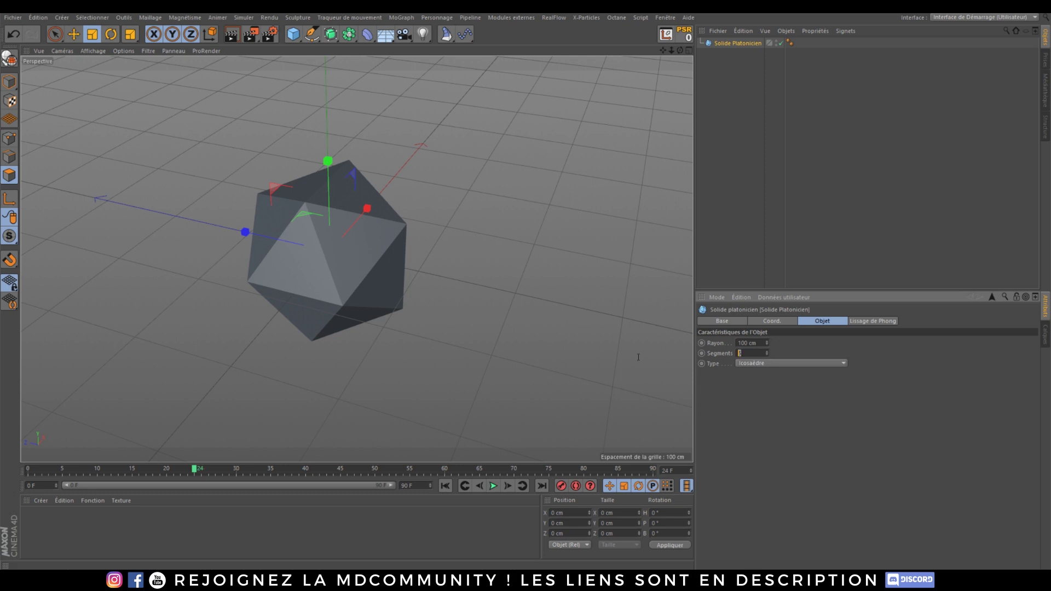
{"action": "left_click", "coordinate": [746, 413]}
{"action": "scroll", "coordinate": [326, 251], "scroll_direction": "up", "scroll_amount": 4}
{"action": "left_click_drag", "start_coordinate": [317, 251], "coordinate": [311, 253], "text": "alt"}
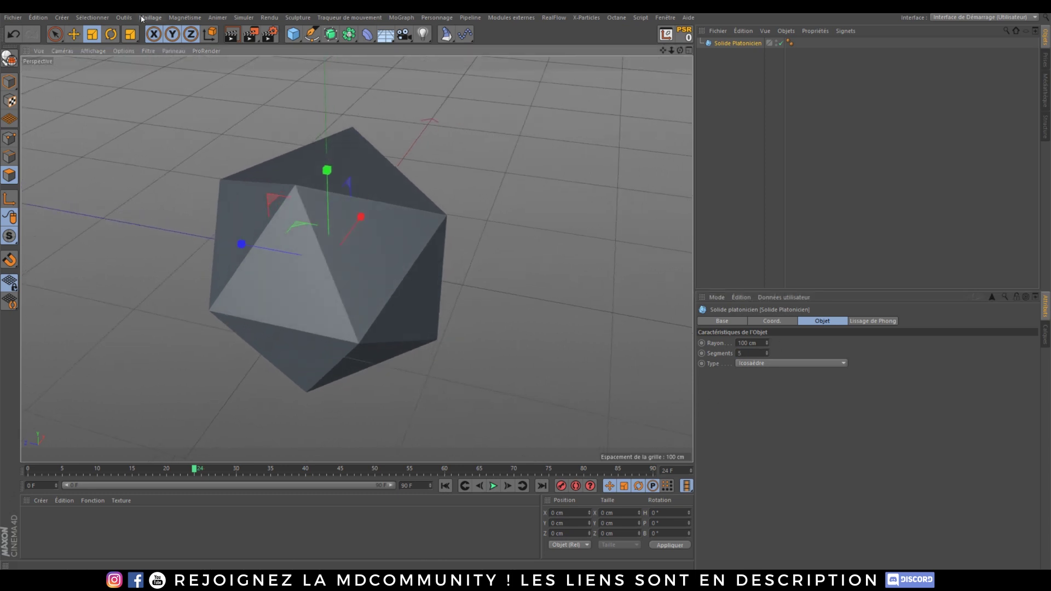
Display the scene with Gouraud shading with lines to show the solid's triangular subdivisions.
{"action": "left_click", "coordinate": [100, 51]}
{"action": "left_click", "coordinate": [109, 71]}
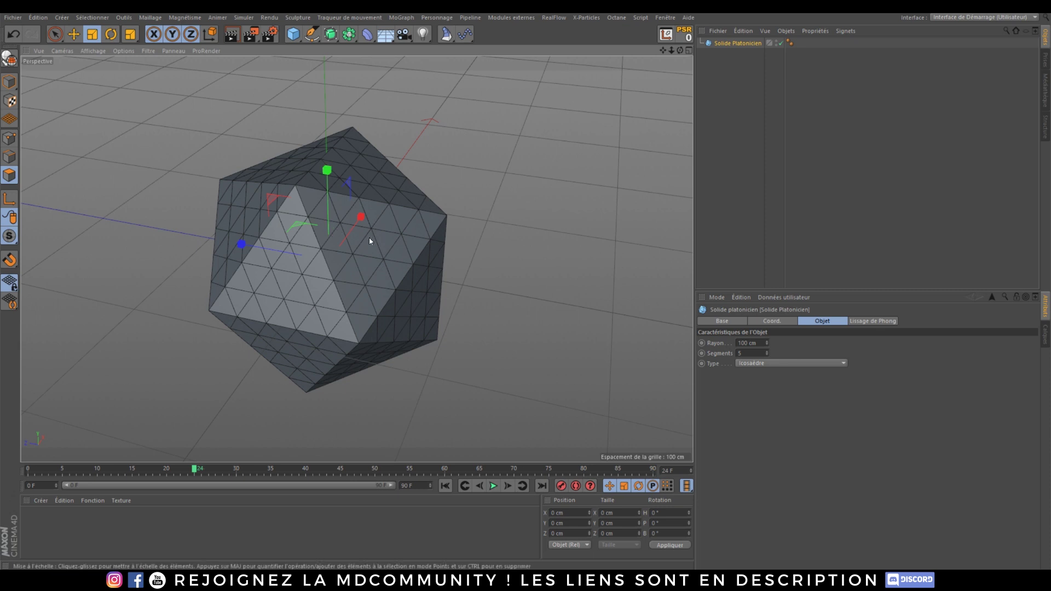
{"action": "left_click_drag", "start_coordinate": [316, 273], "coordinate": [364, 258], "text": "alt"}
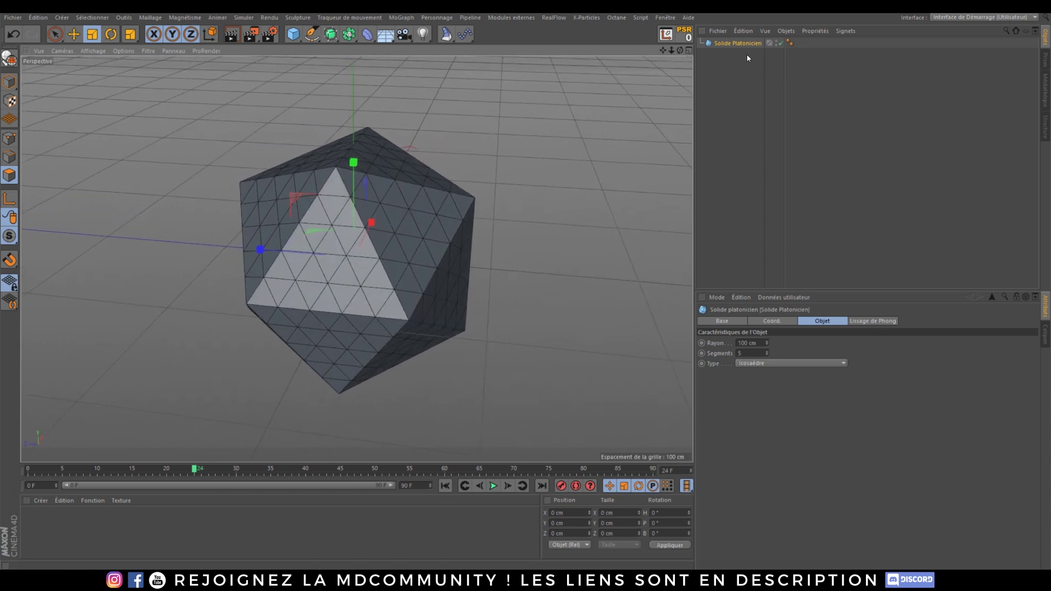
Add a PolyFX object and make it a child of the Platonic solid.
{"action": "left_click", "coordinate": [447, 35]}
{"action": "left_click", "coordinate": [633, 49]}
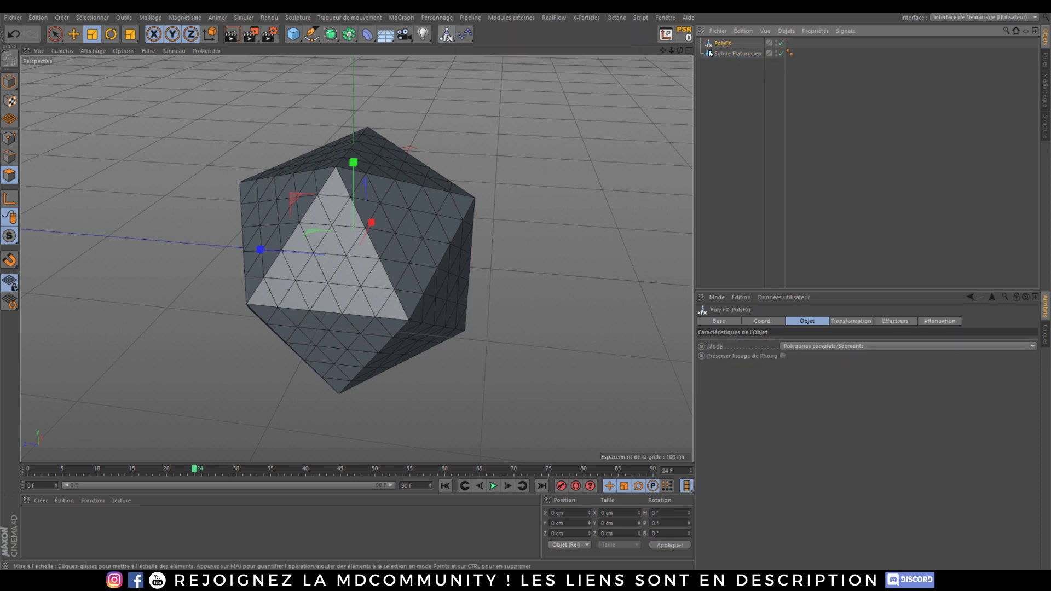
{"action": "left_click_drag", "start_coordinate": [724, 53], "coordinate": [726, 53]}
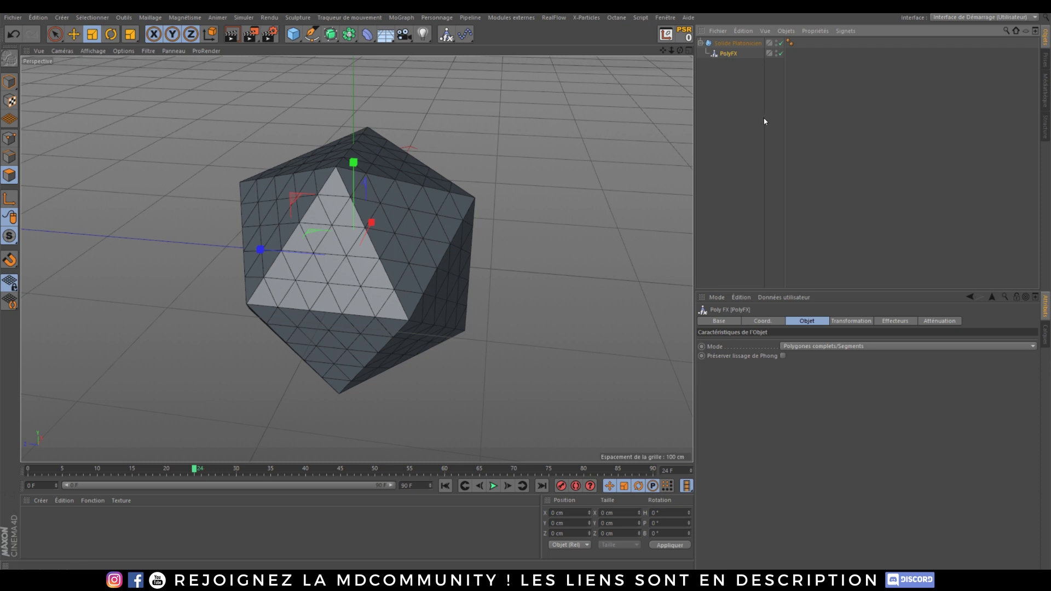
Add a Random effector (Effecteur Randomisation) and set its falloff shape to Sphère.
{"action": "left_click", "coordinate": [468, 33]}
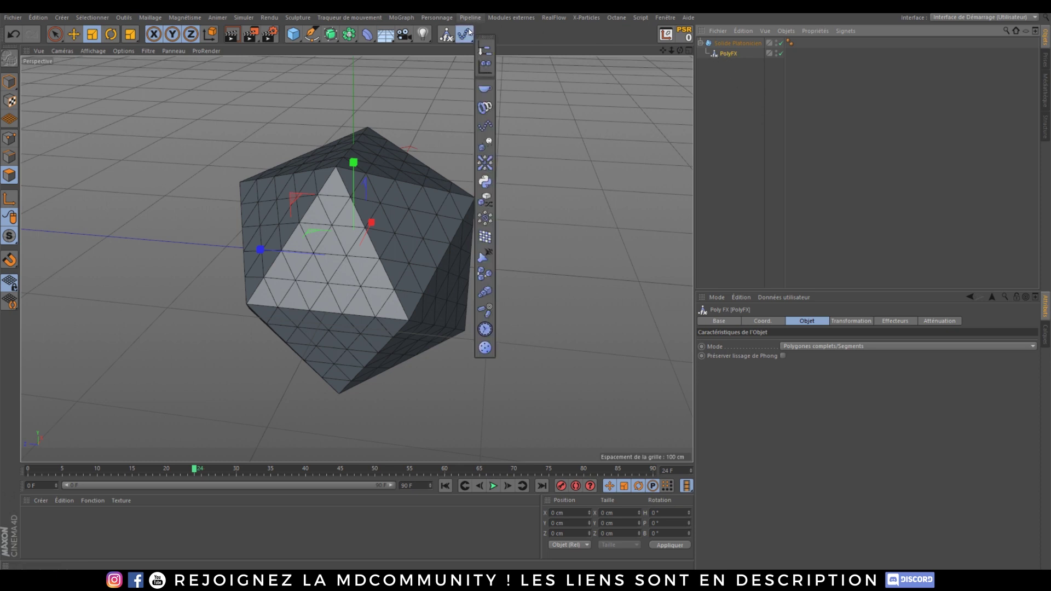
{"action": "left_click", "coordinate": [486, 199]}
{"action": "mouse_move", "coordinate": [340, 277]}
{"action": "left_mouse_down", "text": "alt"}
{"action": "mouse_move", "coordinate": [248, 209]}
{"action": "mouse_move", "coordinate": [383, 198]}
{"action": "mouse_move", "coordinate": [339, 257]}
{"action": "left_mouse_up", "text": "alt"}
{"action": "left_click", "coordinate": [903, 322]}
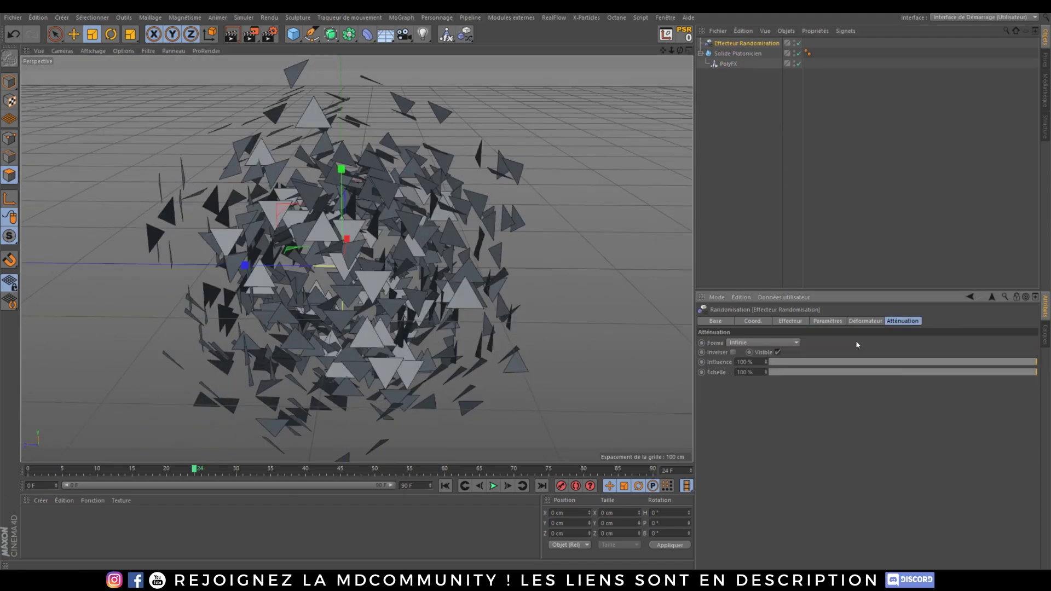
{"action": "left_click", "coordinate": [772, 343]}
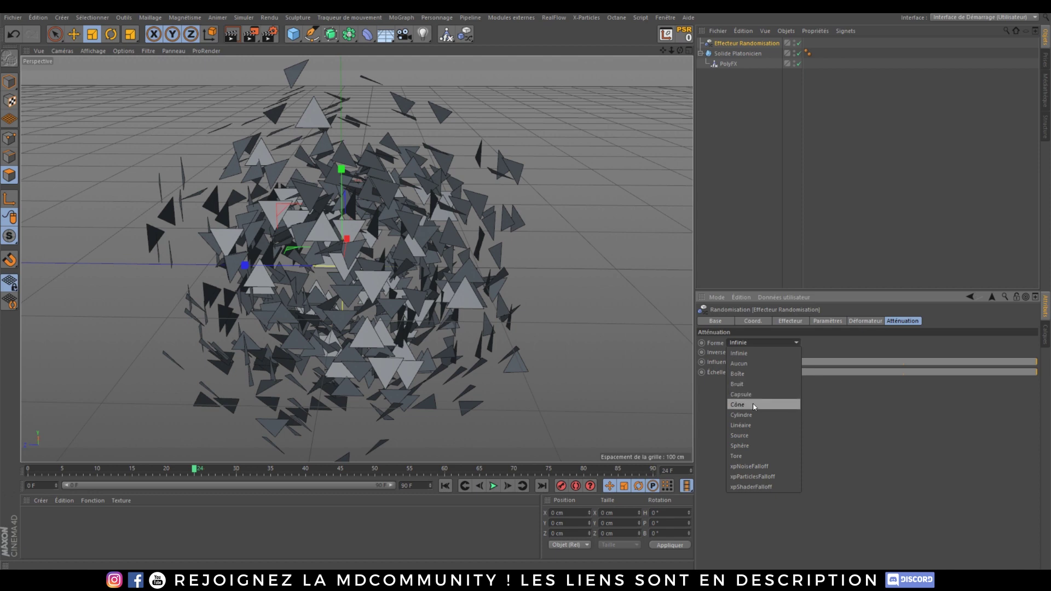
{"action": "left_click", "coordinate": [747, 444]}
Move the Random effector along its Z axis so its falloff covers only one side of the solid.
{"action": "key", "text": "e"}
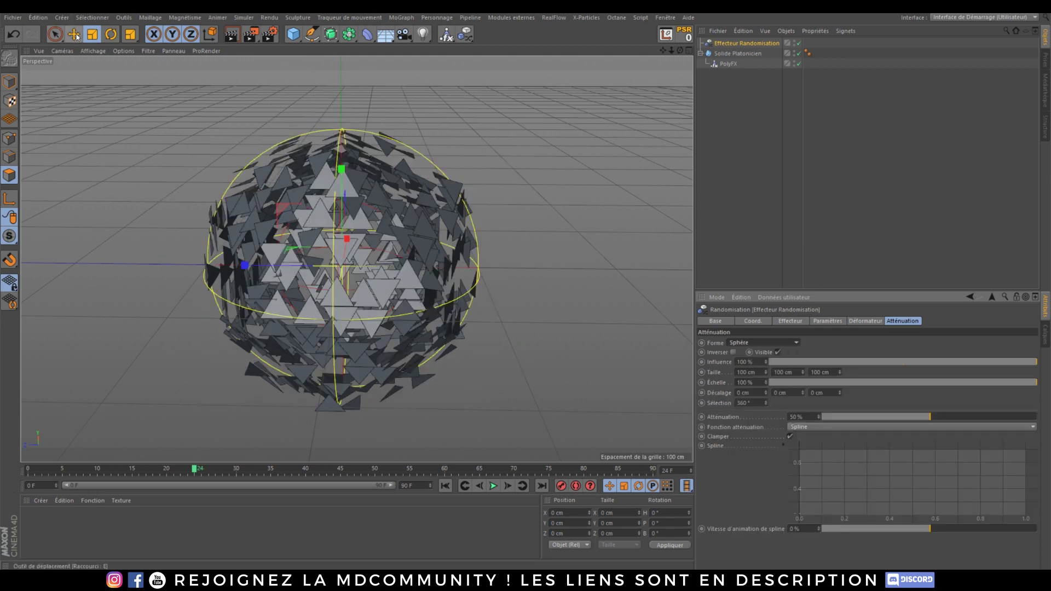
{"action": "left_click_drag", "start_coordinate": [246, 267], "coordinate": [361, 297]}
{"action": "left_click_drag", "start_coordinate": [270, 342], "coordinate": [254, 302], "text": "alt"}
Switch the viewport display to Gouraud shading without lines.
{"action": "left_click", "coordinate": [102, 52]}
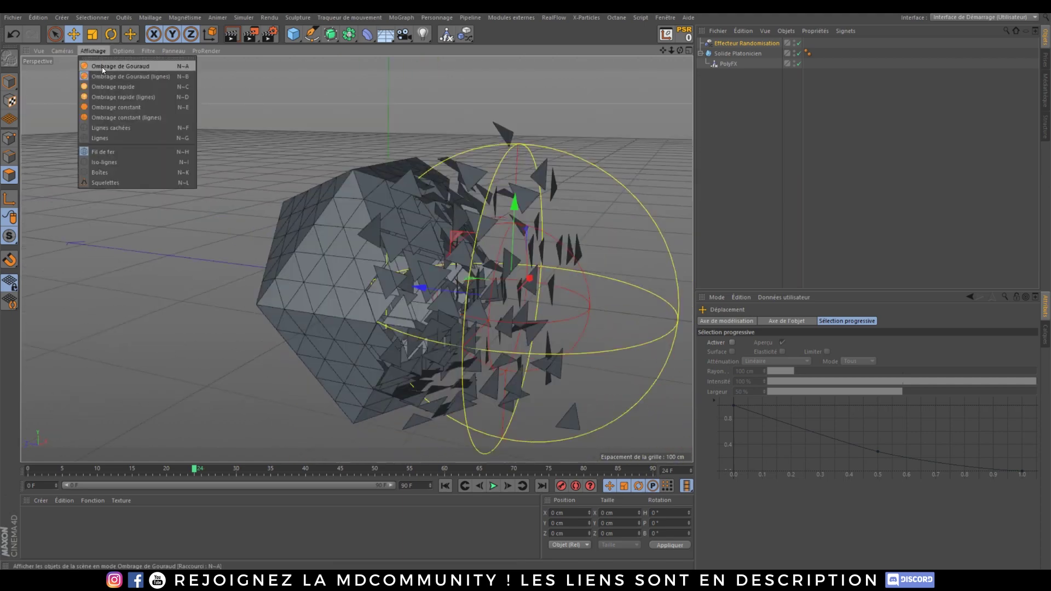
{"action": "left_click", "coordinate": [102, 66]}
{"action": "left_click_drag", "start_coordinate": [344, 251], "coordinate": [404, 273], "text": "alt"}
Reduce the Platonic solid's segments to 2 and examine the larger fragments.
{"action": "left_click", "coordinate": [726, 54]}
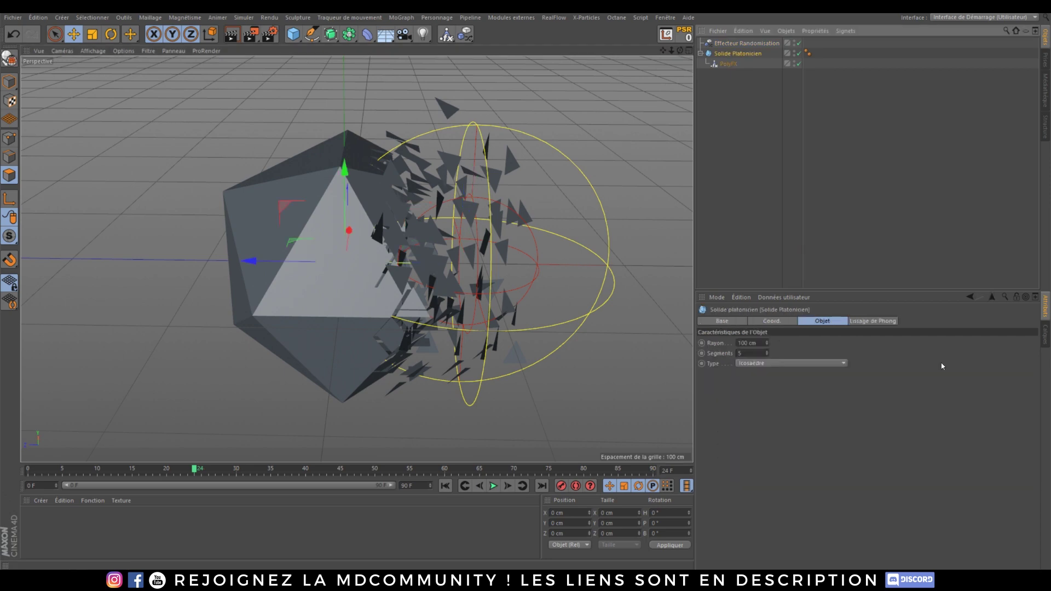
{"action": "left_click", "coordinate": [767, 355]}
{"action": "left_click", "coordinate": [767, 354]}
{"action": "left_click", "coordinate": [767, 354]}
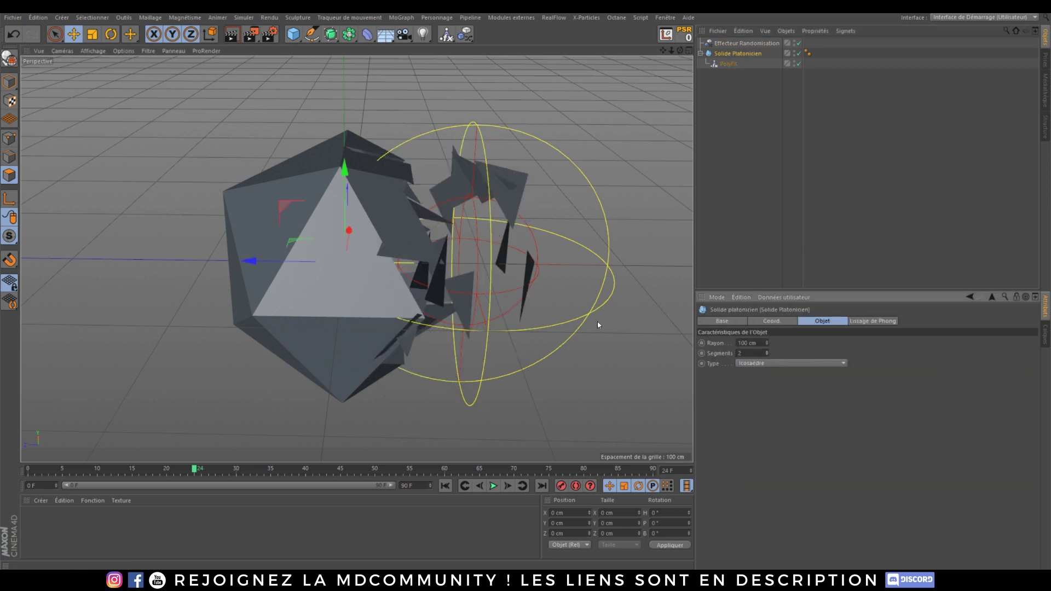
{"action": "left_click_drag", "start_coordinate": [428, 286], "coordinate": [502, 250], "text": "alt"}
{"action": "scroll", "coordinate": [398, 215], "scroll_direction": "up", "scroll_amount": 2}
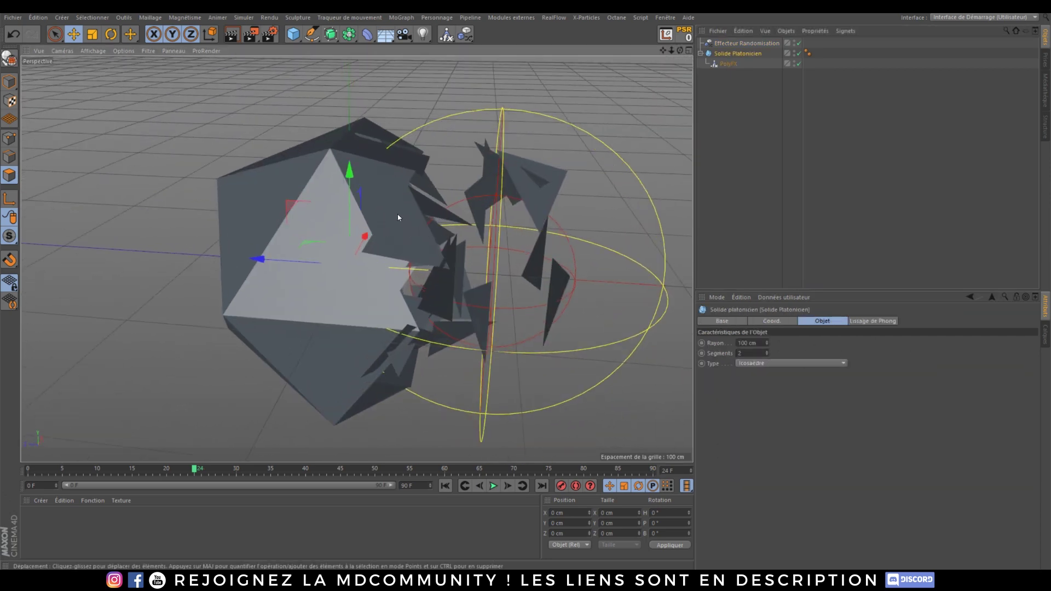
{"action": "left_click_drag", "start_coordinate": [352, 250], "coordinate": [431, 164], "text": "alt"}
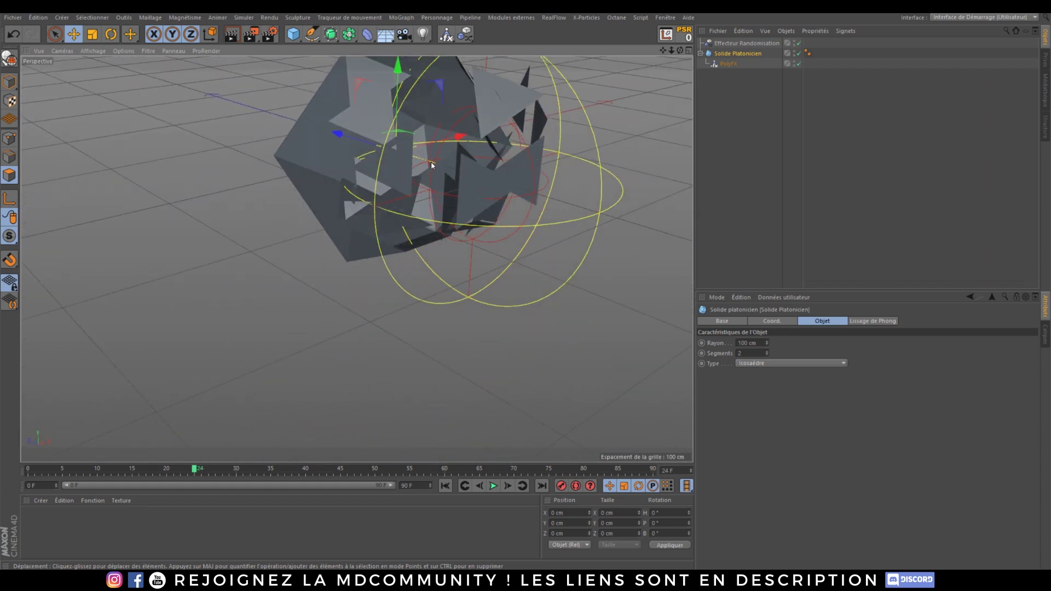
Add a Cloth Surface (Surface Tissu) and make the Platonic solid its child.
{"action": "left_click", "coordinate": [243, 19]}
{"action": "mouse_move", "coordinate": [261, 34]}
{"action": "left_click", "coordinate": [329, 38]}
{"action": "middle_click_drag", "start_coordinate": [436, 137], "coordinate": [387, 209], "text": "alt"}
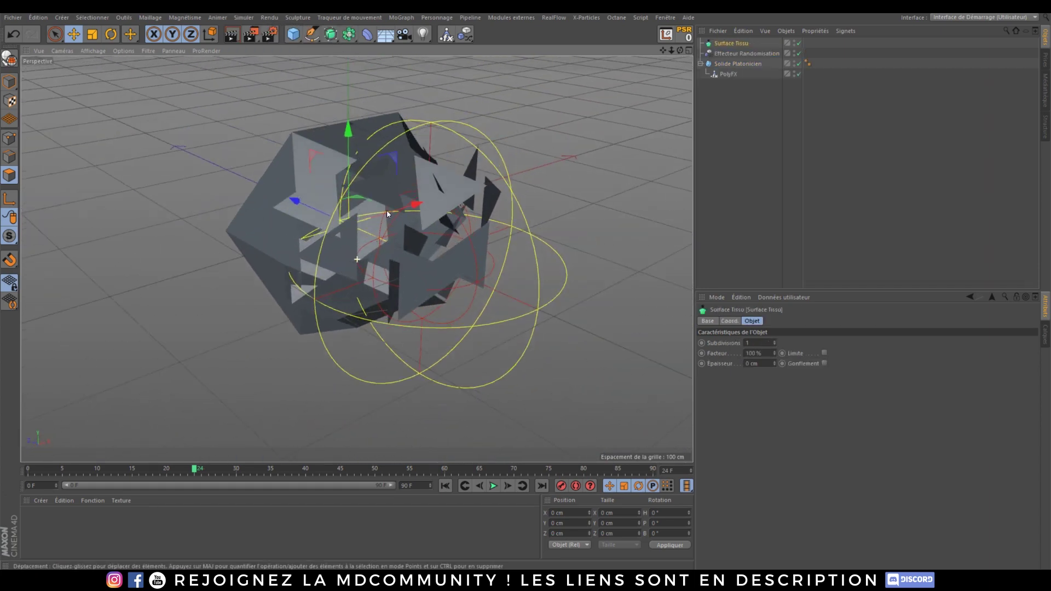
{"action": "left_click_drag", "start_coordinate": [742, 65], "coordinate": [733, 45]}
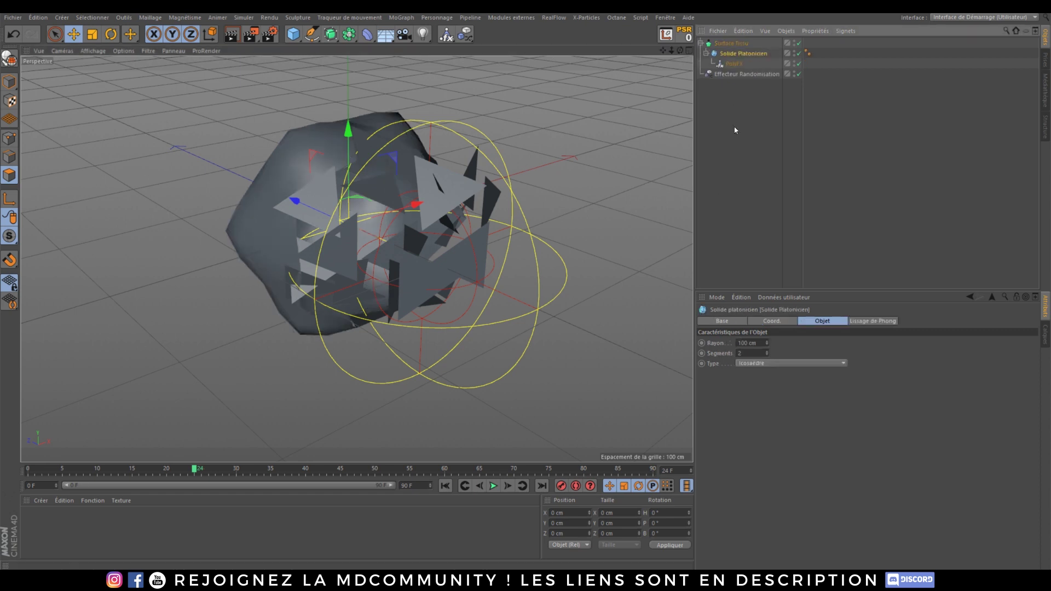
Set the Cloth Surface's subdivisions to 0 and its thickness to 4 cm.
{"action": "left_click", "coordinate": [732, 44]}
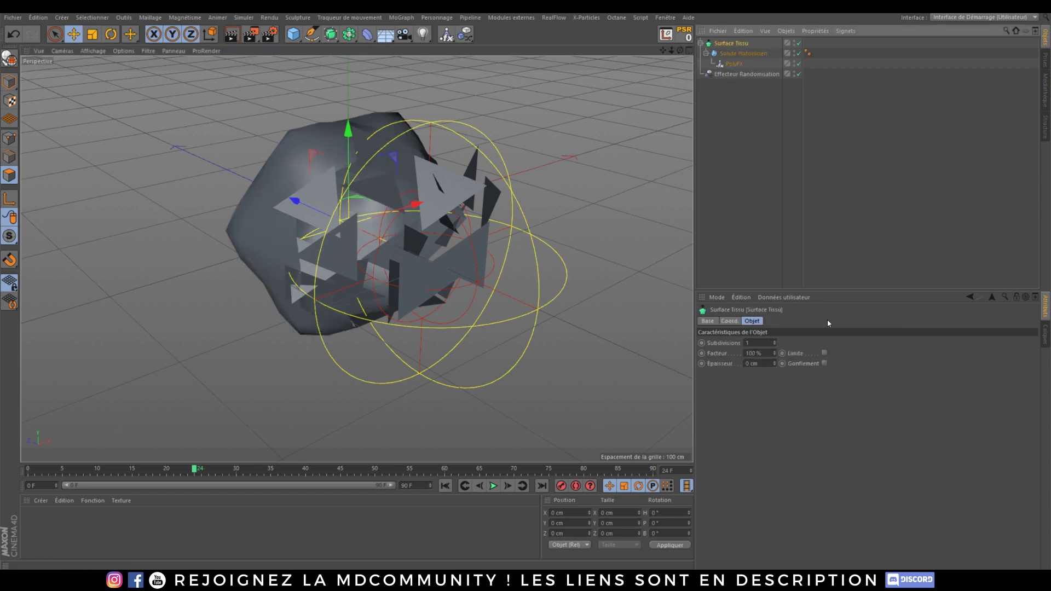
{"action": "left_click", "coordinate": [776, 345]}
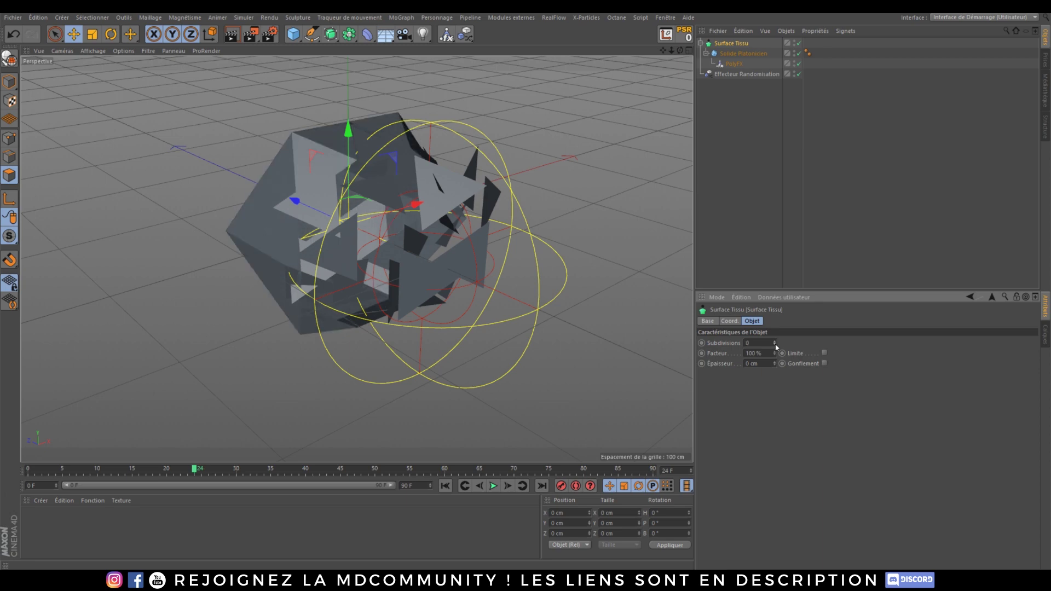
{"action": "left_click_drag", "start_coordinate": [277, 225], "coordinate": [396, 231], "text": "alt"}
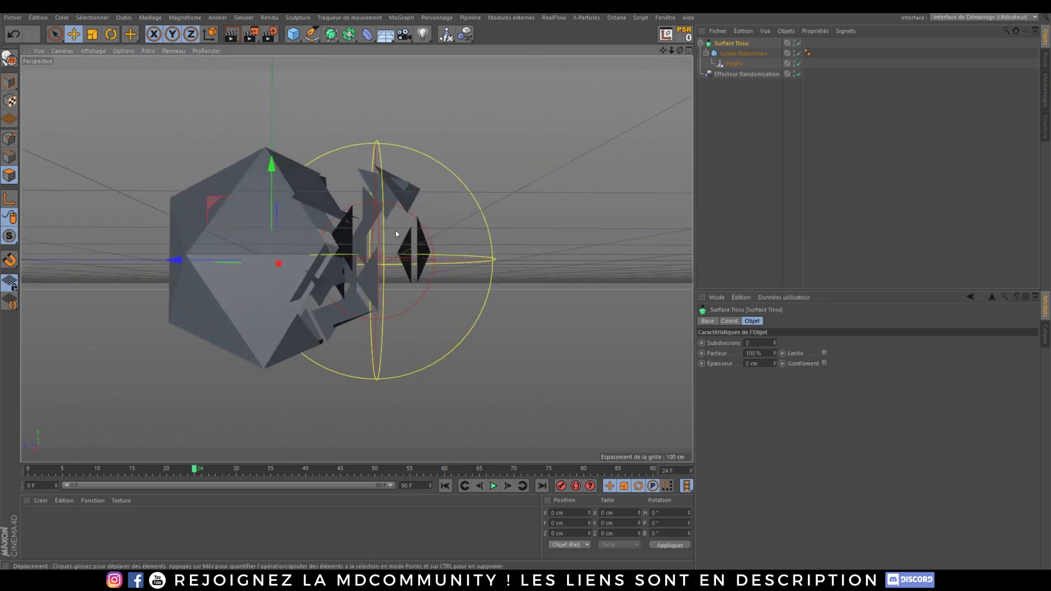
{"action": "left_click", "coordinate": [775, 362]}
{"action": "left_click", "coordinate": [775, 362]}
{"action": "left_click", "coordinate": [775, 362]}
{"action": "left_click", "coordinate": [775, 363]}
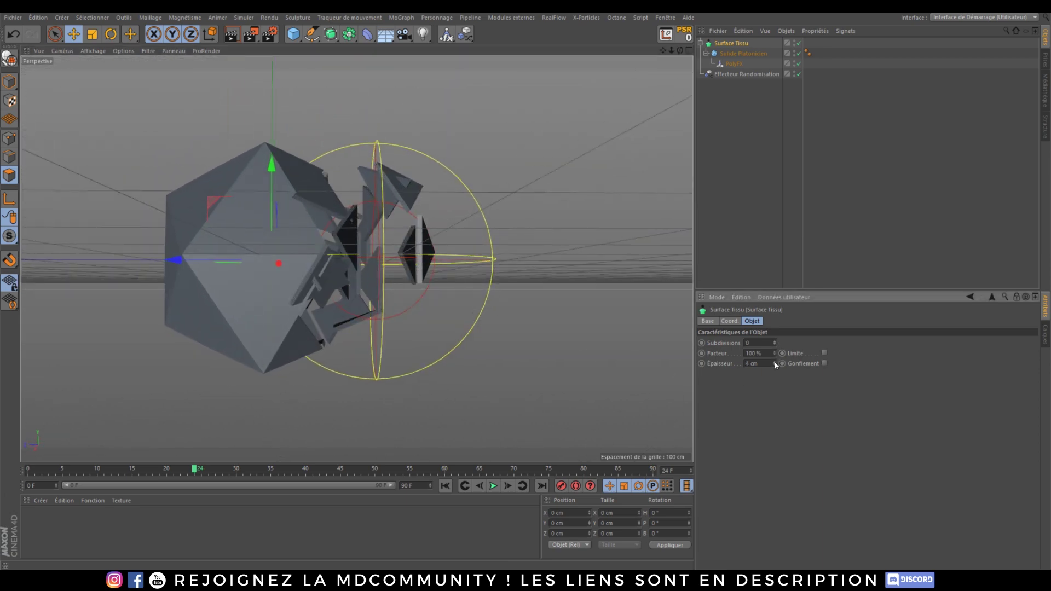
{"action": "left_click_drag", "start_coordinate": [357, 223], "coordinate": [225, 277], "text": "alt"}
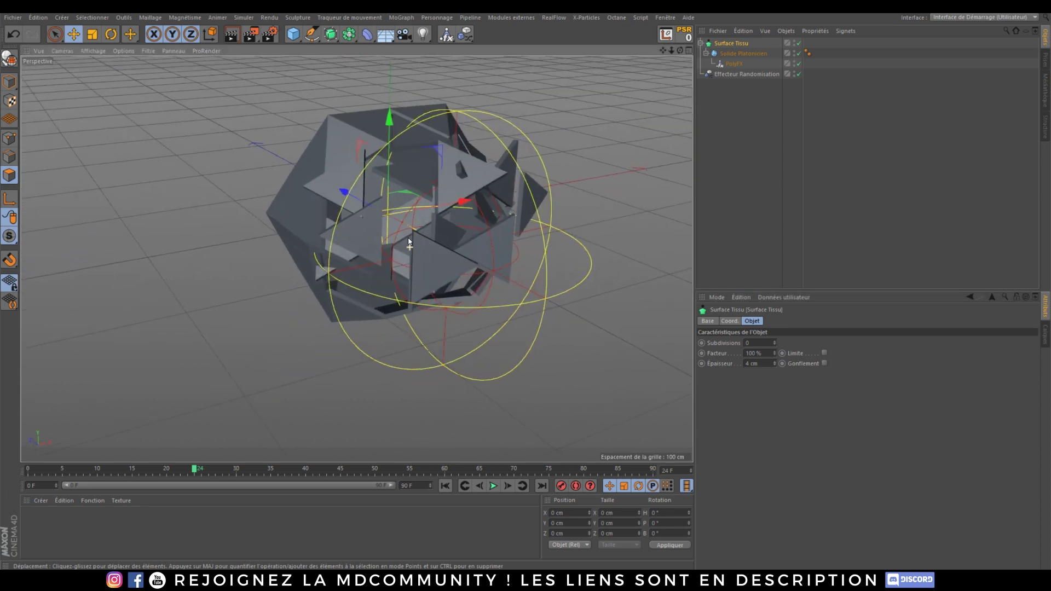
{"action": "left_click_drag", "start_coordinate": [396, 201], "coordinate": [476, 196], "text": "alt"}
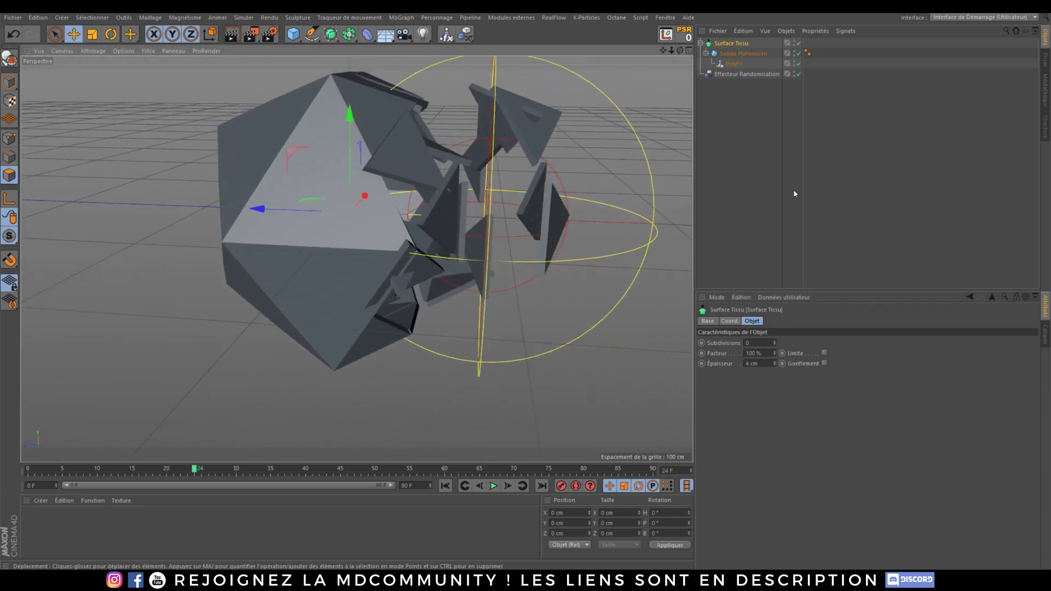
Set the Platonic solid's segments to 7.
{"action": "left_click", "coordinate": [741, 55]}
{"action": "left_click", "coordinate": [733, 65]}
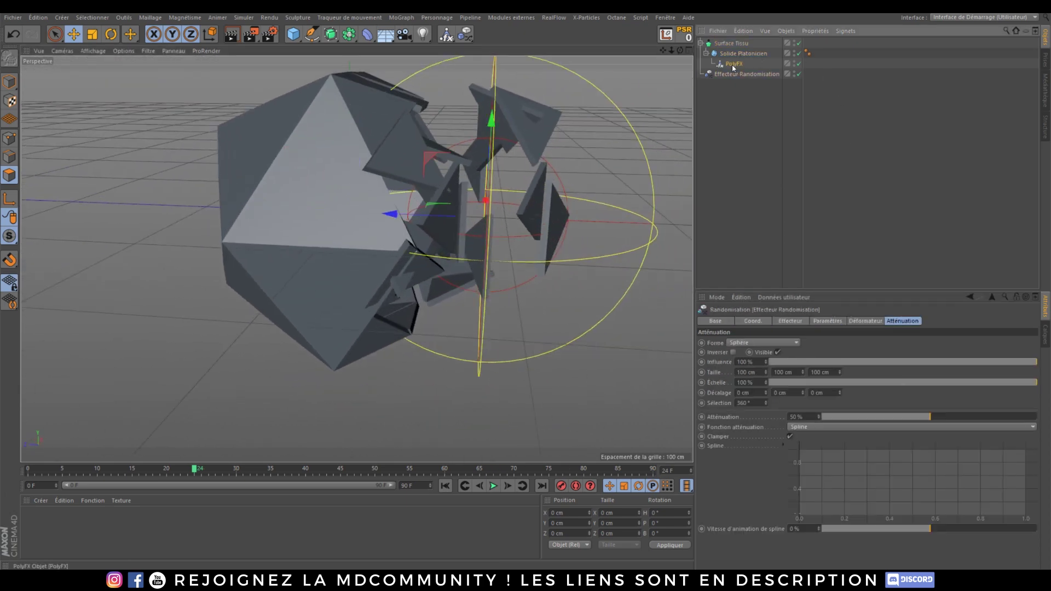
{"action": "left_click", "coordinate": [737, 54]}
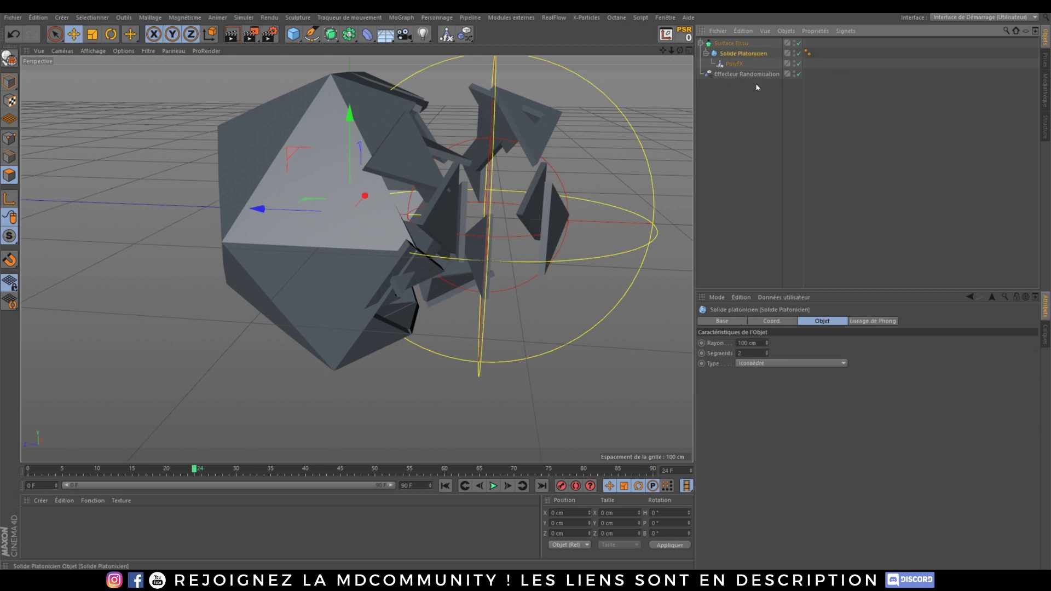
{"action": "left_click", "coordinate": [767, 353]}
{"action": "left_click_drag", "start_coordinate": [767, 354], "coordinate": [767, 352]}
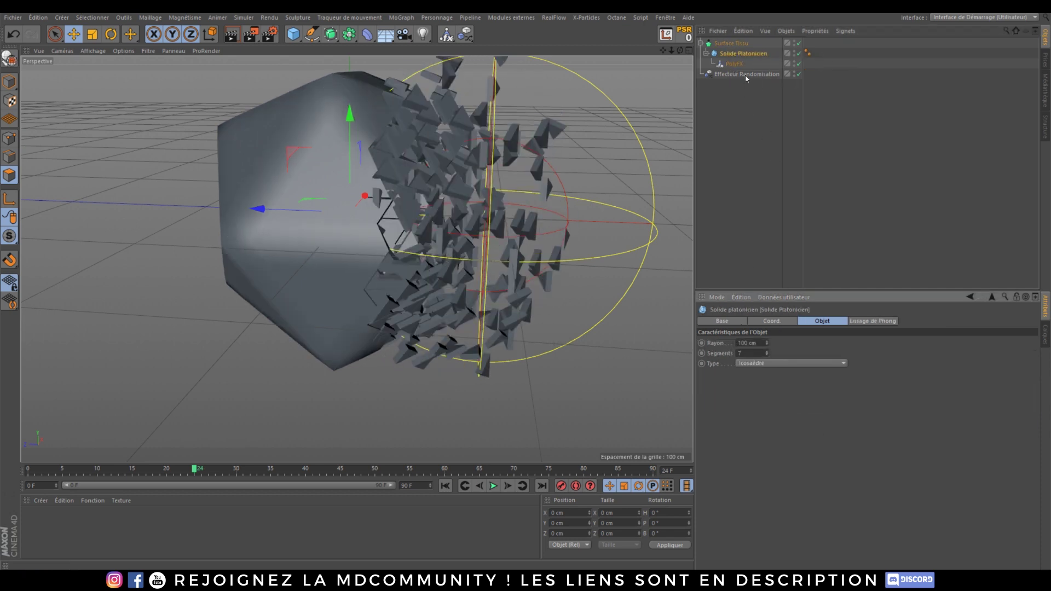
Delete the Platonic solid's Phong tag and inspect the thickened fragments from several angles.
{"action": "left_click", "coordinate": [724, 43]}
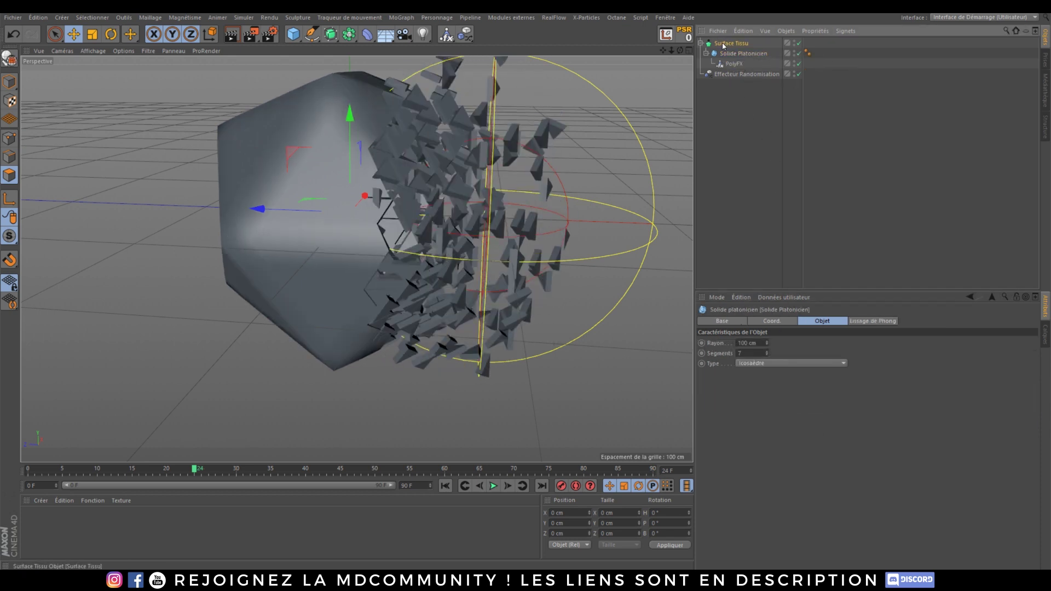
{"action": "left_click", "coordinate": [808, 54]}
{"action": "key", "text": "Delete"}
{"action": "left_click_drag", "start_coordinate": [472, 206], "coordinate": [323, 203], "text": "alt"}
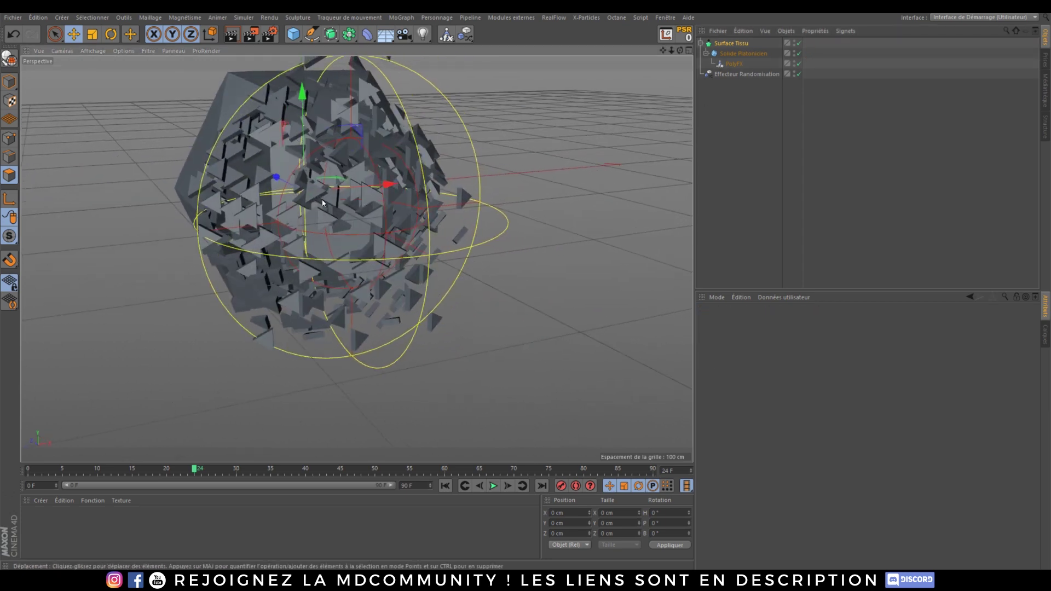
{"action": "right_click_drag", "start_coordinate": [316, 201], "coordinate": [332, 183], "text": "alt"}
{"action": "left_click_drag", "start_coordinate": [332, 182], "coordinate": [258, 185], "text": "alt"}
{"action": "middle_click_drag", "start_coordinate": [257, 185], "coordinate": [322, 197], "text": "alt"}
{"action": "left_click_drag", "start_coordinate": [322, 197], "coordinate": [468, 207], "text": "alt"}
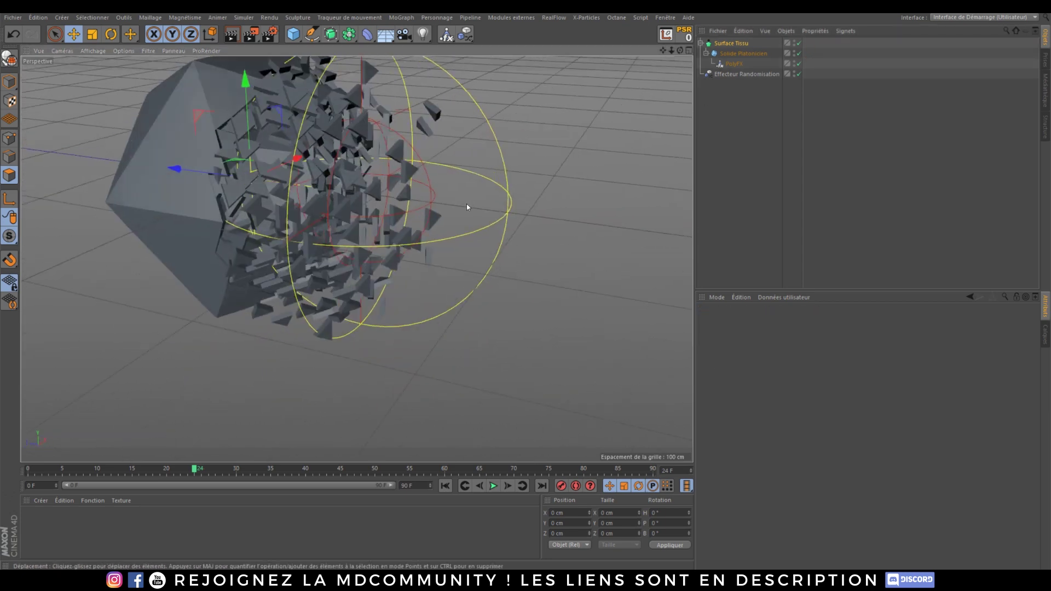
Enable uniform, absolute scale on the Random effector and set the scale to 1.04.
{"action": "left_click", "coordinate": [439, 158]}
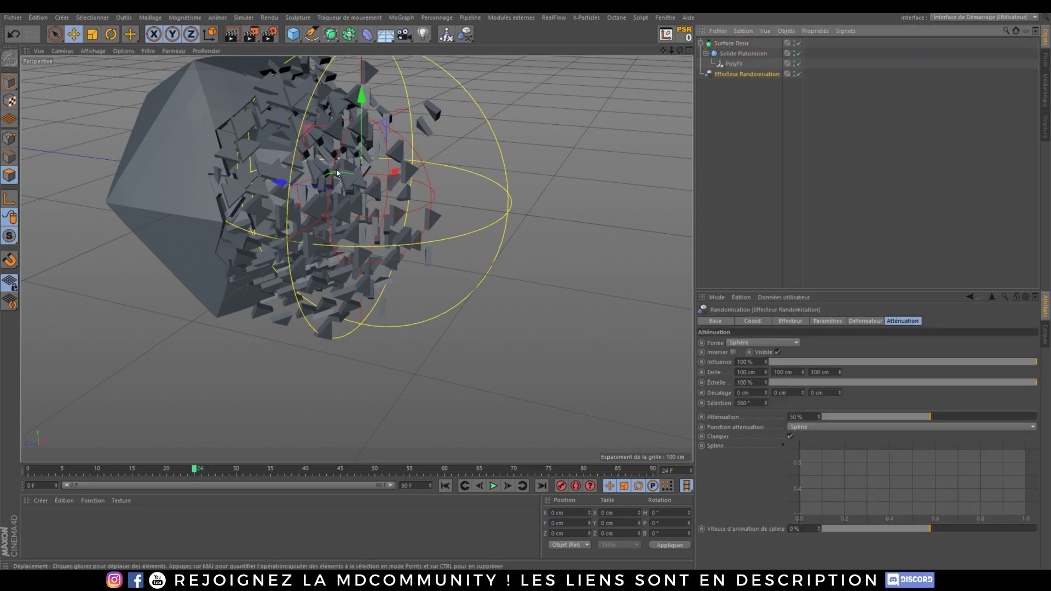
{"action": "left_click_drag", "start_coordinate": [280, 182], "coordinate": [293, 204]}
{"action": "left_click", "coordinate": [830, 323]}
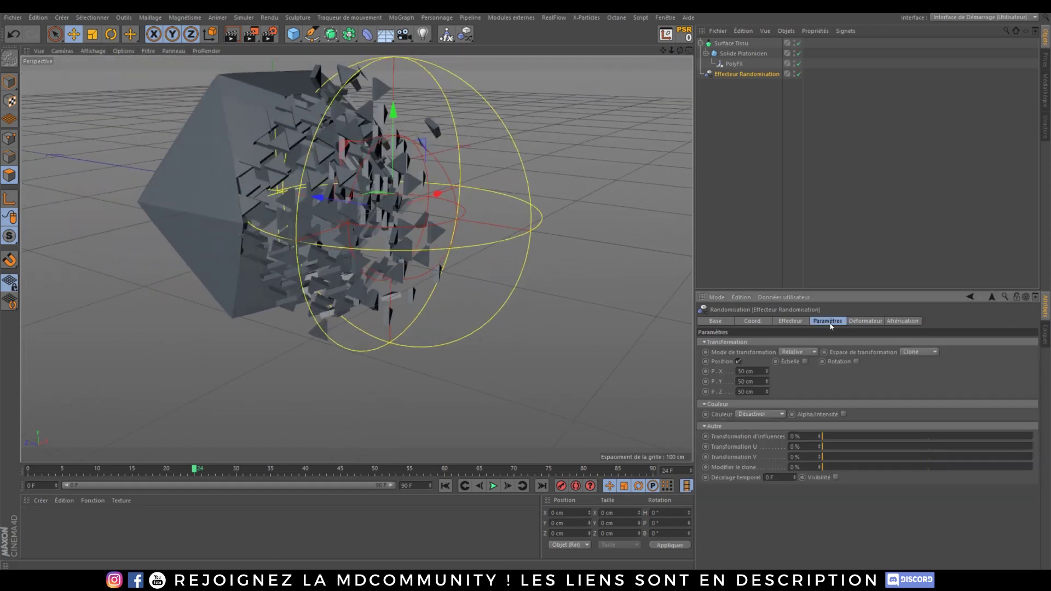
{"action": "left_click", "coordinate": [803, 361]}
{"action": "left_click", "coordinate": [832, 402]}
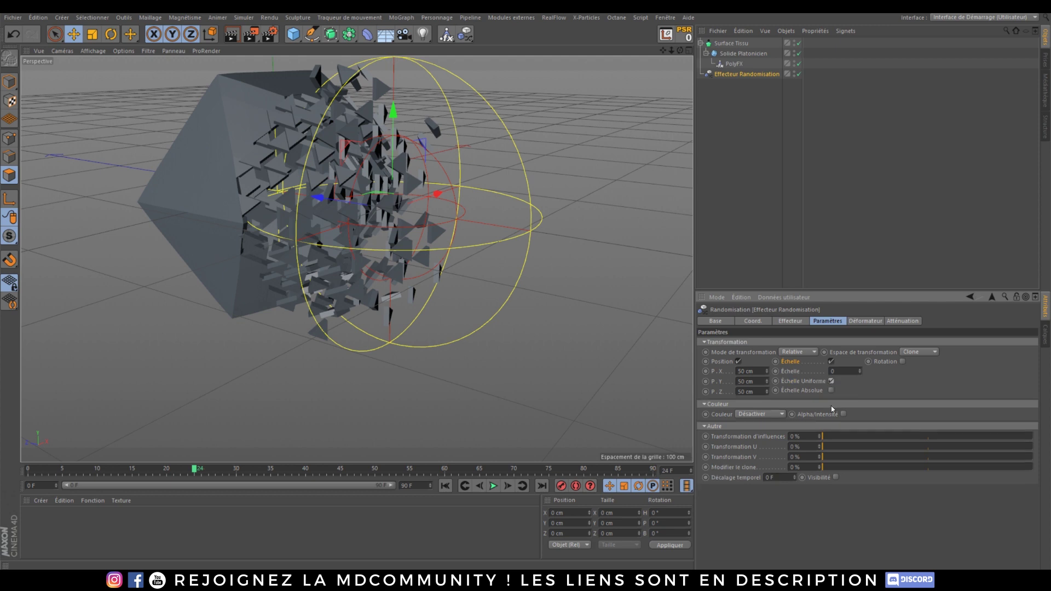
{"action": "left_click_drag", "start_coordinate": [859, 373], "coordinate": [899, 377]}
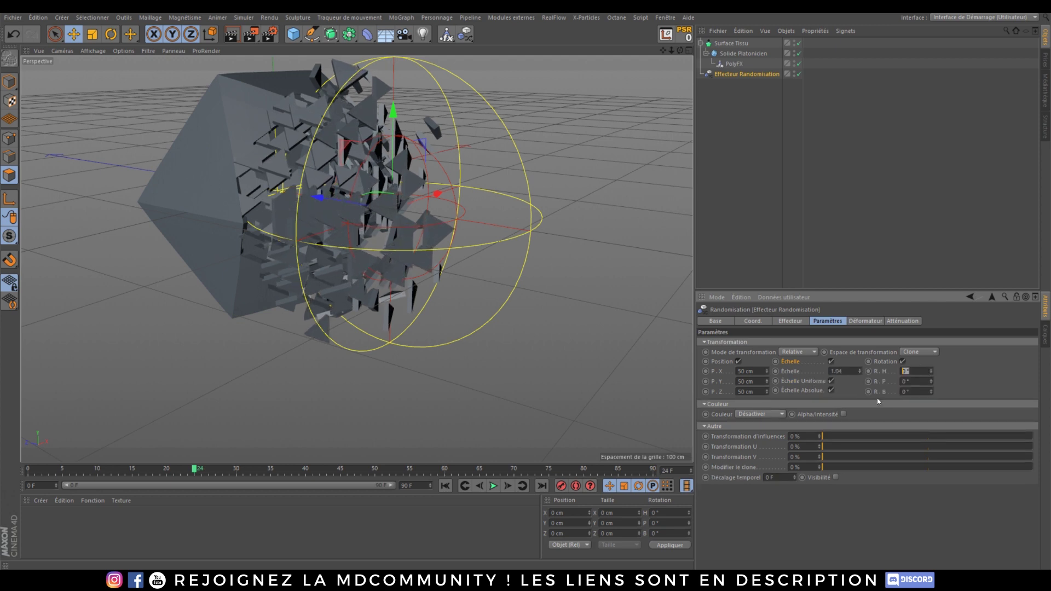
Set the Random effector's H, P and B rotation to 50° each.
{"action": "type", "text": "50"}
{"action": "key", "text": "Tab"}
{"action": "type", "text": "50"}
{"action": "key", "text": "Return"}
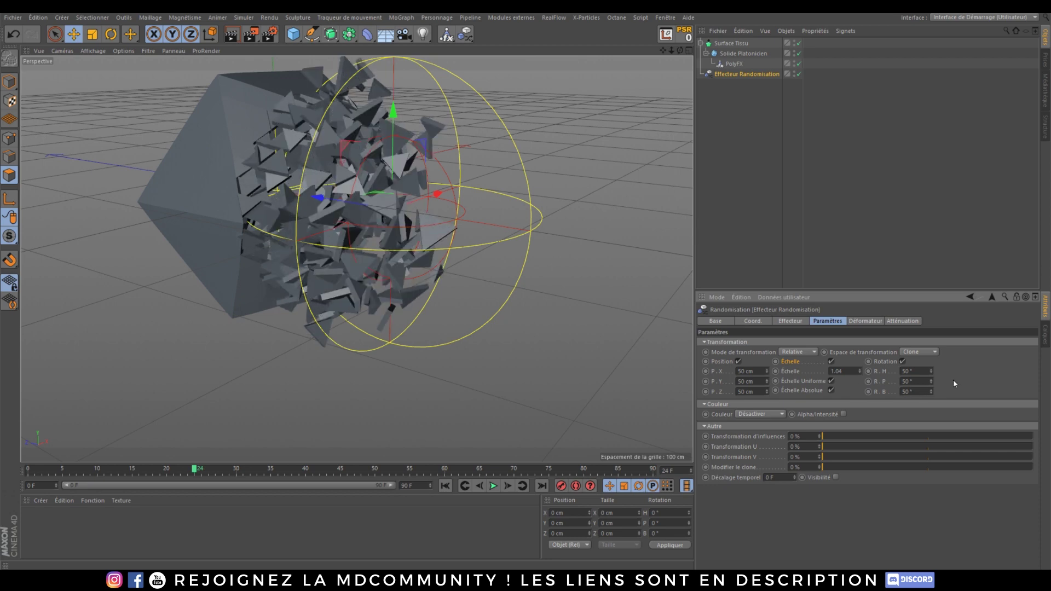
Move the Random effector along its Z axis until its falloff only touches the edge of the Platonic solid.
{"action": "left_click_drag", "start_coordinate": [325, 195], "coordinate": [398, 297]}
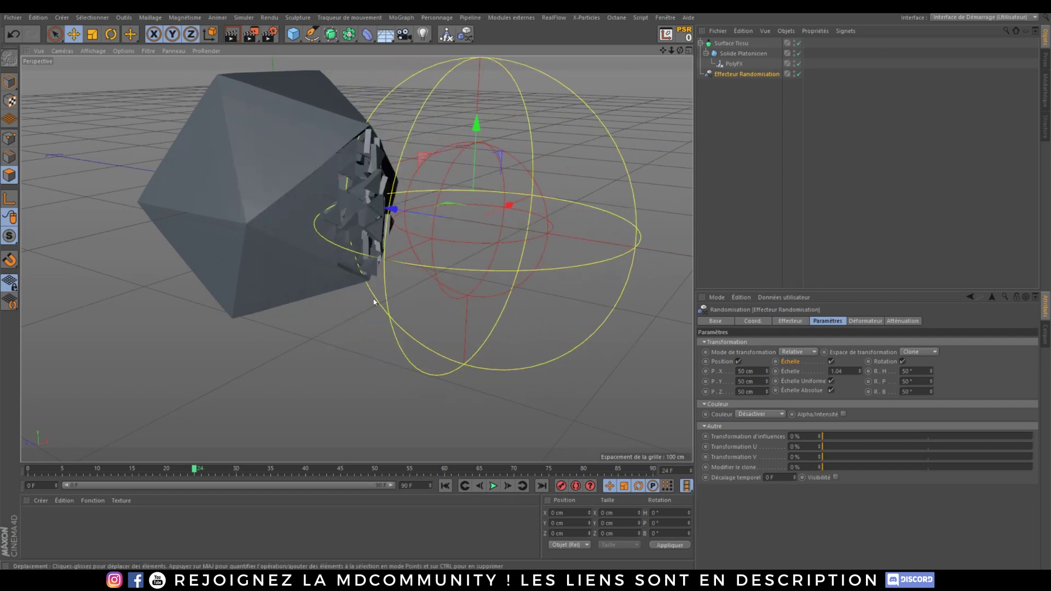
{"action": "left_click_drag", "start_coordinate": [333, 225], "coordinate": [326, 270], "text": "alt"}
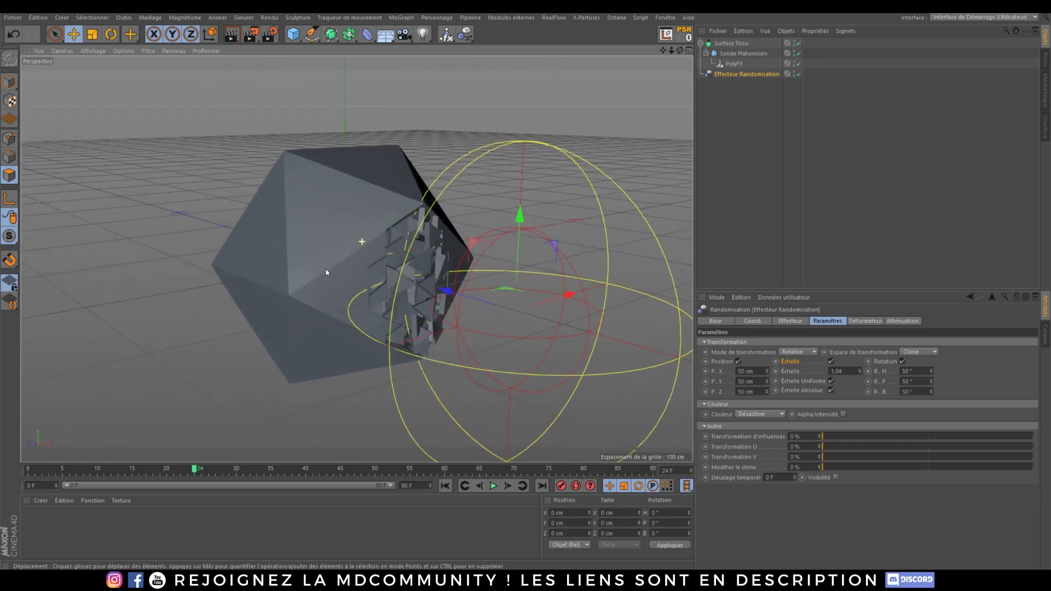
{"action": "middle_click_drag", "start_coordinate": [378, 264], "coordinate": [321, 238], "text": "alt"}
Delete the Cloth Surface, Platonic solid, PolyFX and Random effector to empty the scene.
{"action": "left_click_drag", "start_coordinate": [785, 110], "coordinate": [727, 39]}
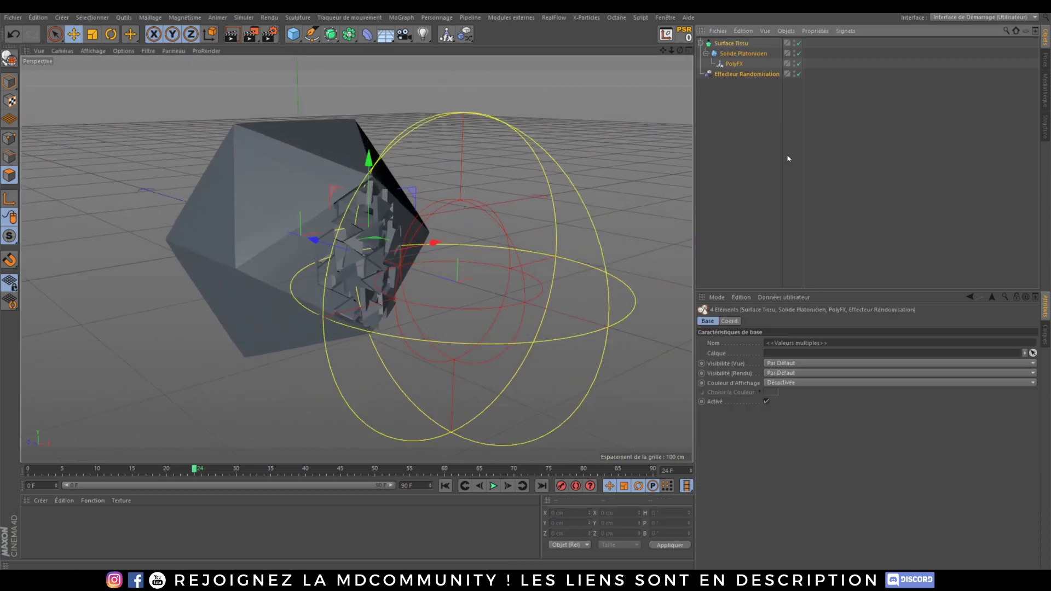
{"action": "key", "text": "Delete"}
{"action": "left_click", "coordinate": [446, 35]}
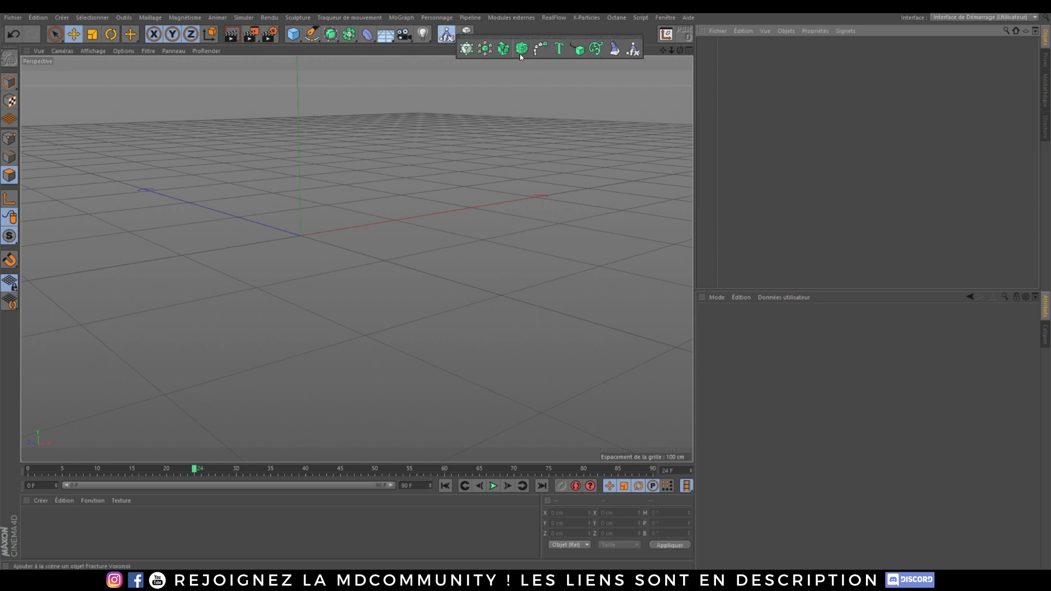
{"action": "left_click", "coordinate": [734, 93]}
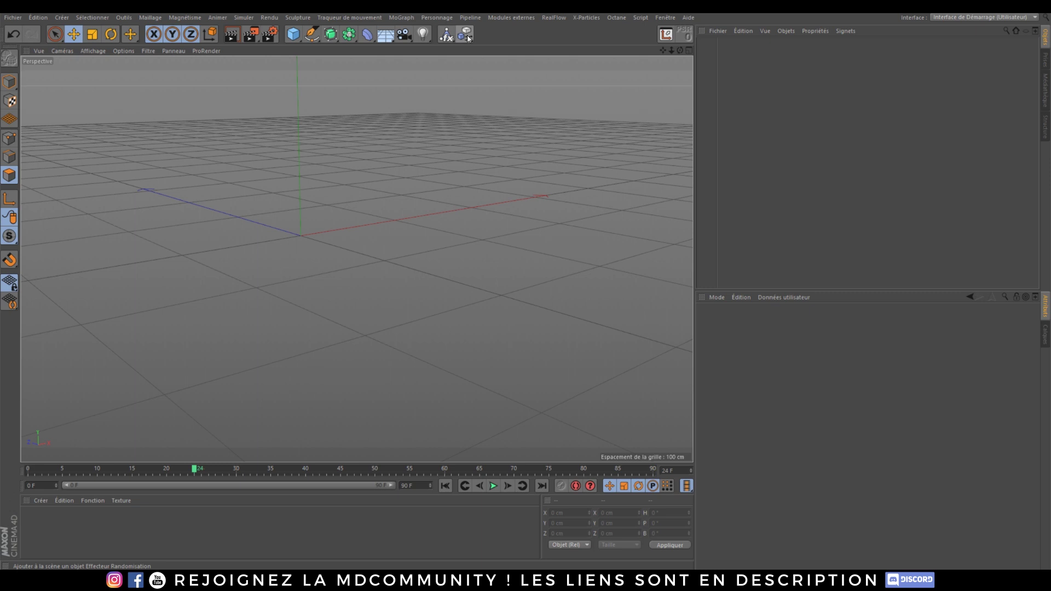
Add a new Random effector to the empty scene.
{"action": "left_click", "coordinate": [401, 17]}
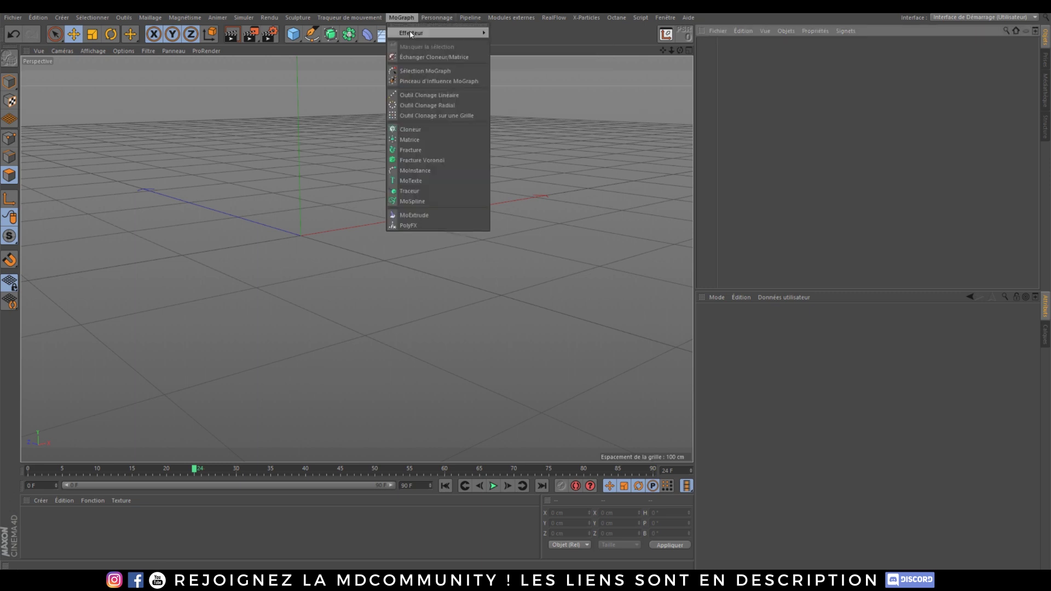
{"action": "mouse_move", "coordinate": [411, 34]}
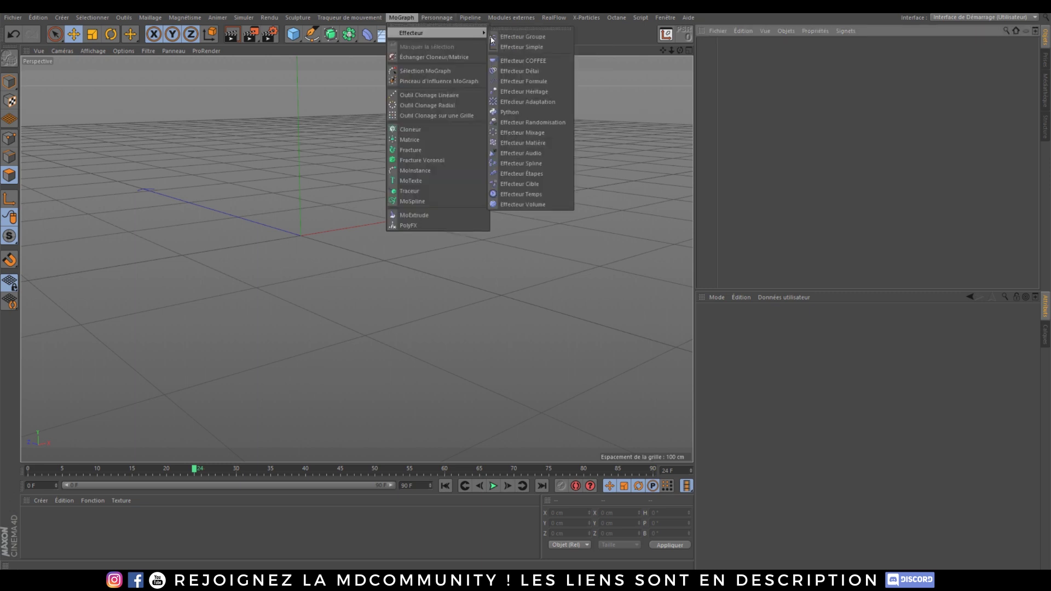
{"action": "left_click", "coordinate": [495, 123]}
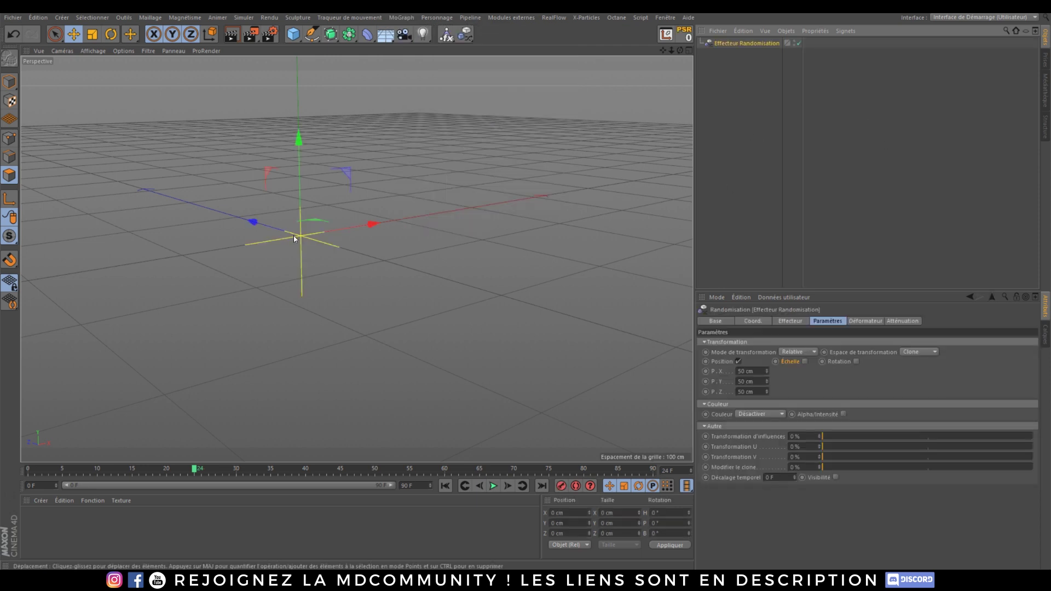
Add a sphere, turn off its perfect sphere option and set its type to Icosaèdre.
{"action": "middle_click_drag", "start_coordinate": [294, 236], "coordinate": [330, 252], "text": "alt"}
{"action": "left_click_drag", "start_coordinate": [330, 252], "coordinate": [347, 288], "text": "alt"}
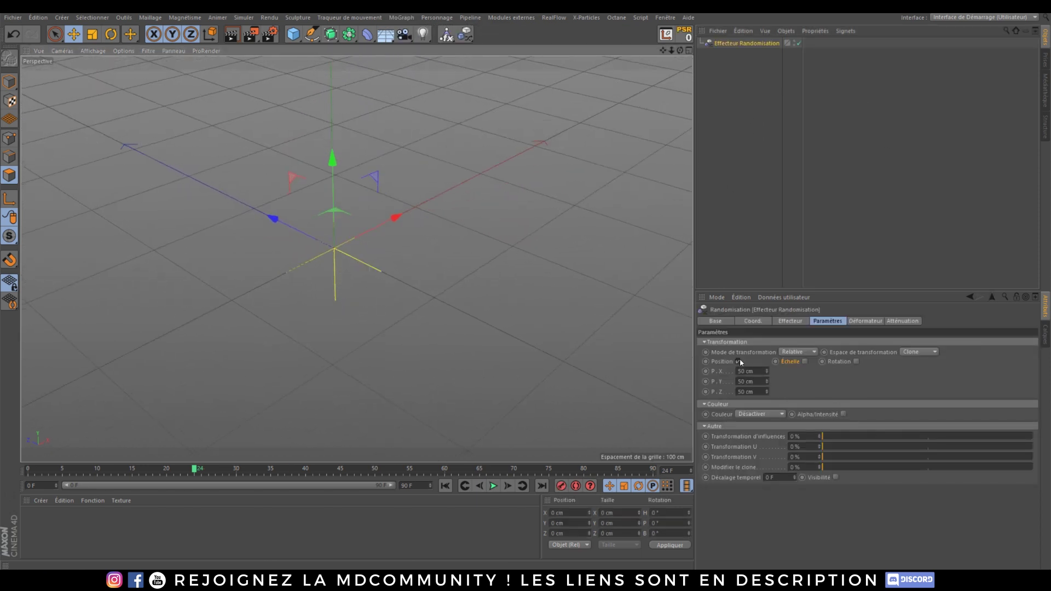
{"action": "left_click", "coordinate": [296, 38]}
{"action": "left_click", "coordinate": [564, 68]}
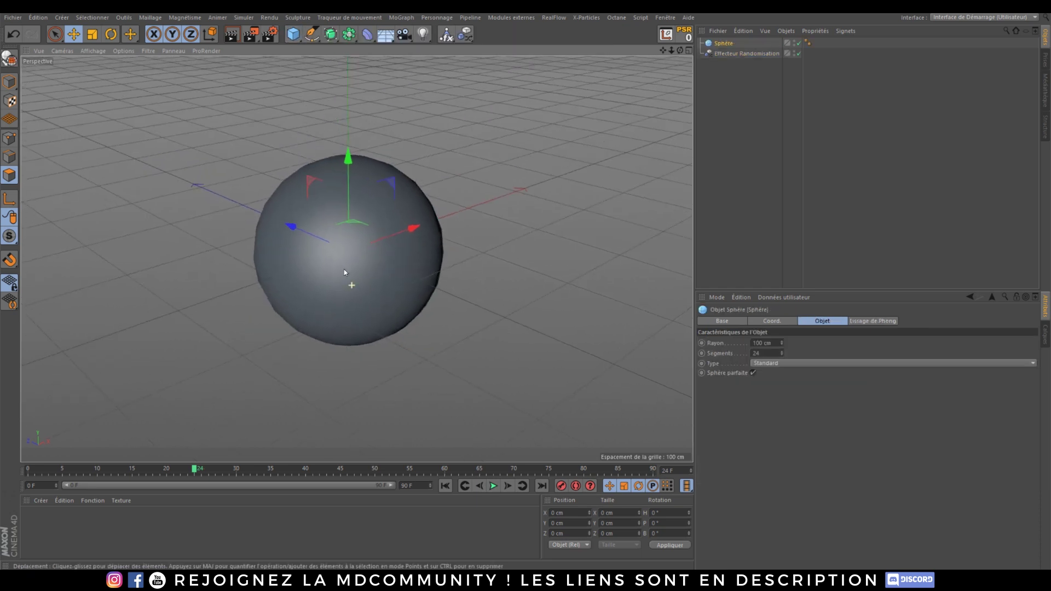
{"action": "left_click", "coordinate": [754, 373]}
{"action": "left_click", "coordinate": [790, 363]}
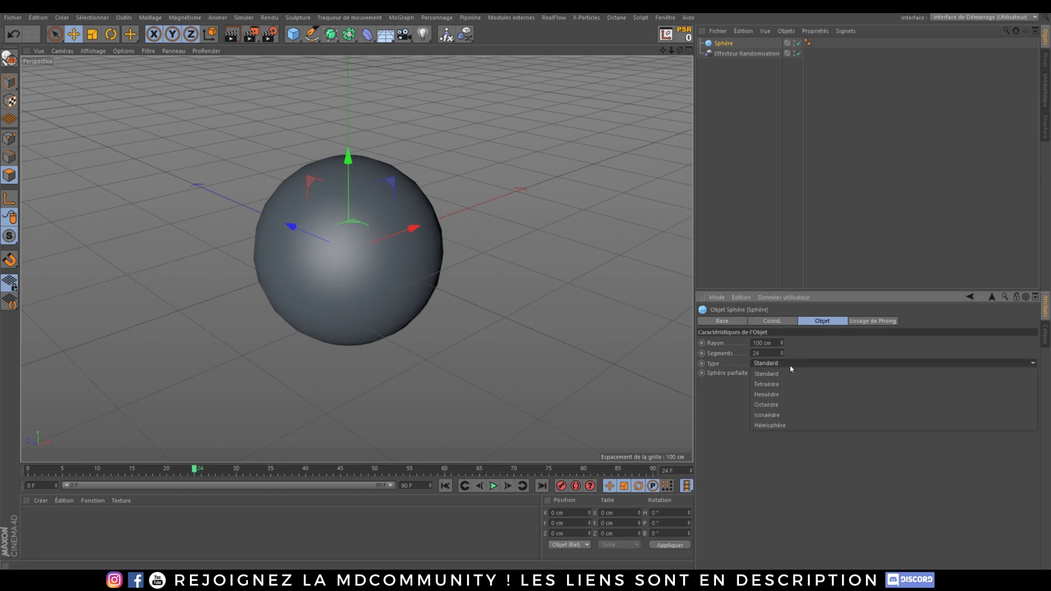
{"action": "left_click", "coordinate": [774, 415]}
Convert the sphere to an editable polygon object and display its mesh lines in Model mode.
{"action": "left_click", "coordinate": [730, 45]}
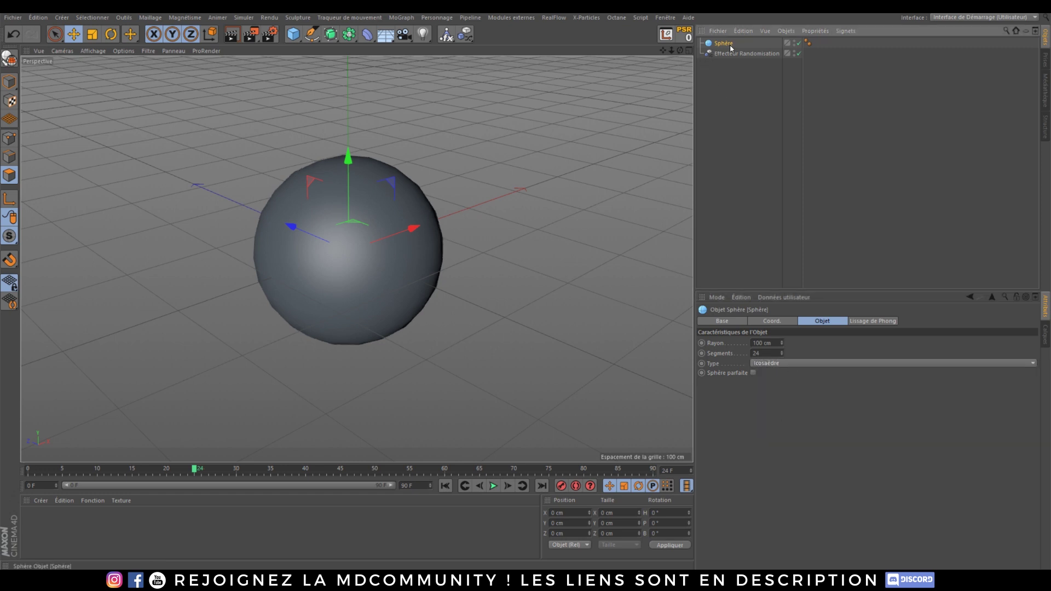
{"action": "key", "text": "c"}
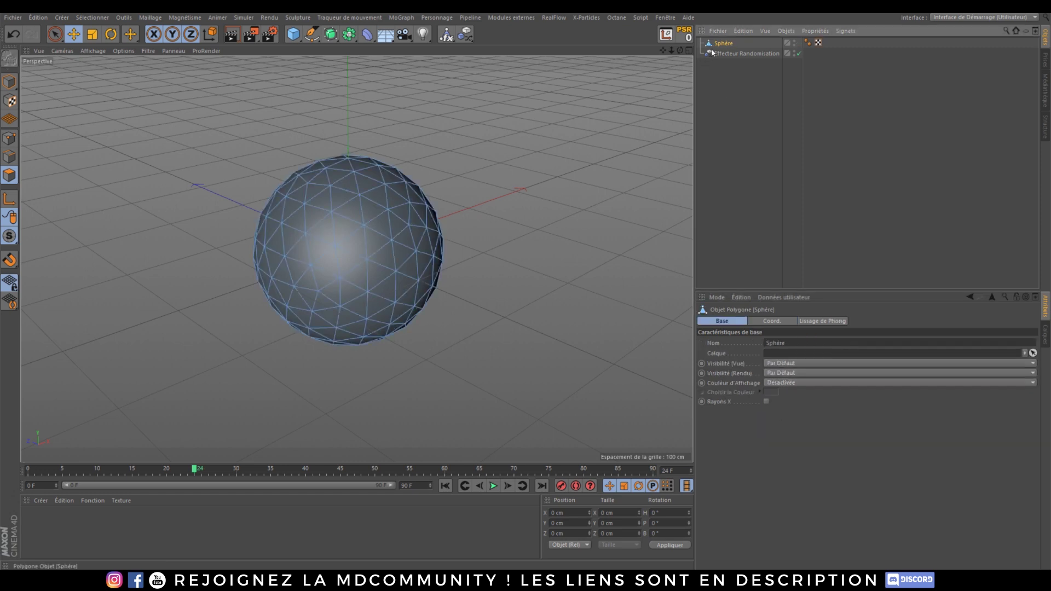
{"action": "left_click", "coordinate": [98, 52]}
{"action": "left_click", "coordinate": [103, 76]}
{"action": "left_click", "coordinate": [13, 79]}
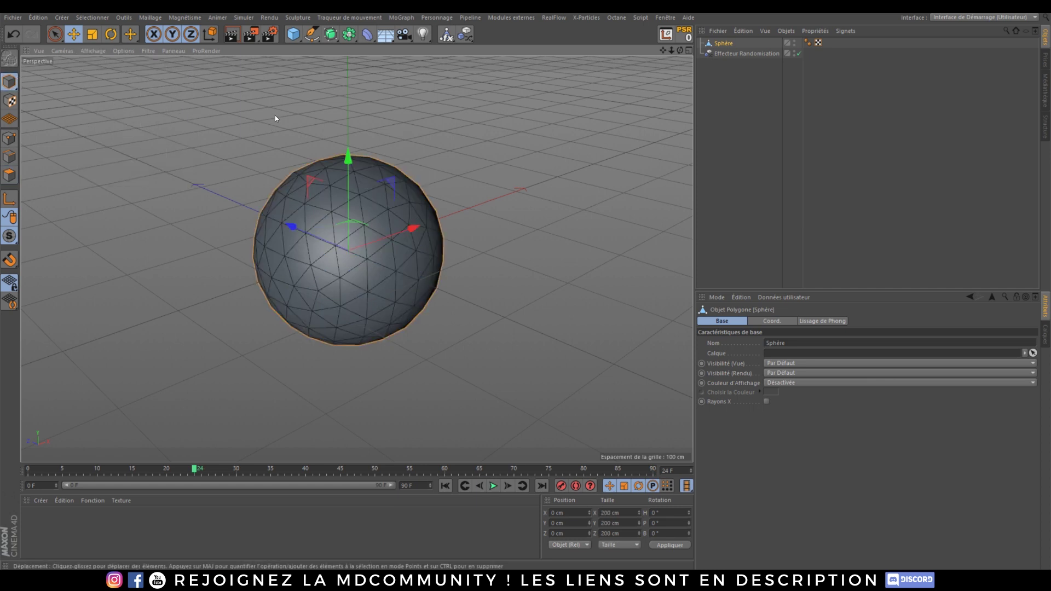
{"action": "left_click", "coordinate": [92, 51]}
{"action": "left_click", "coordinate": [338, 288]}
{"action": "middle_click_drag", "start_coordinate": [338, 288], "coordinate": [345, 272], "text": "alt"}
{"action": "left_click_drag", "start_coordinate": [345, 273], "coordinate": [351, 270], "text": "alt"}
Make the Random effector a child of the sphere, set its deformation to Point and inspect the deformed mesh.
{"action": "left_click_drag", "start_coordinate": [734, 54], "coordinate": [723, 43]}
{"action": "left_click", "coordinate": [733, 55]}
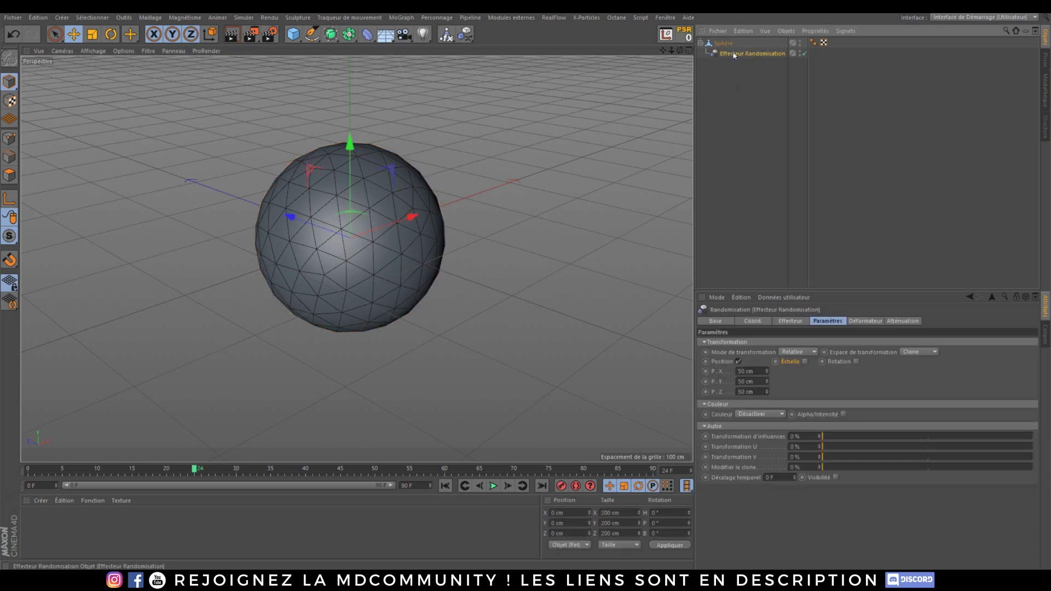
{"action": "left_click", "coordinate": [866, 322]}
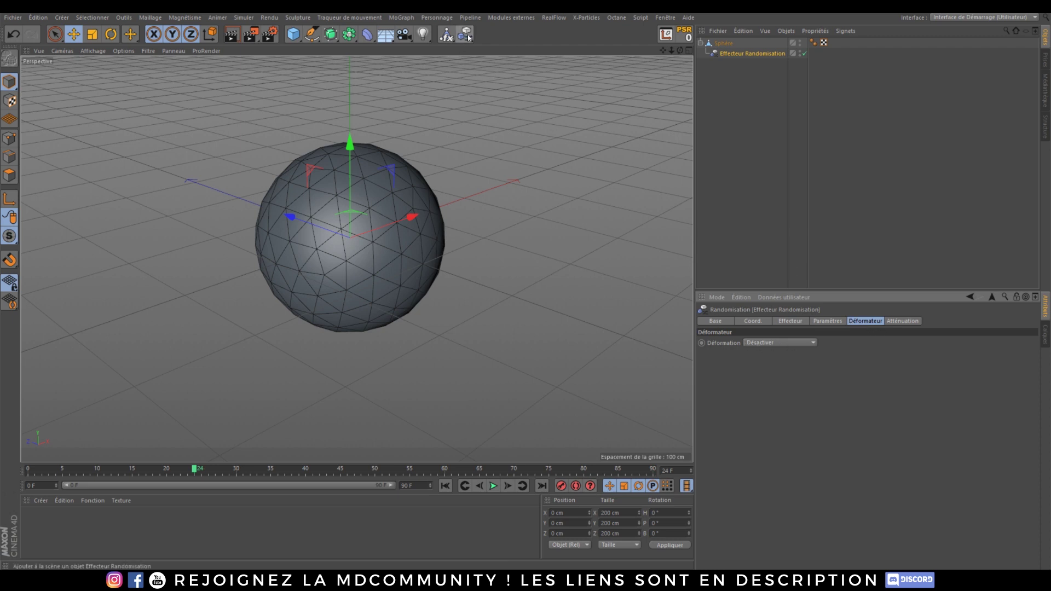
{"action": "left_click", "coordinate": [786, 344]}
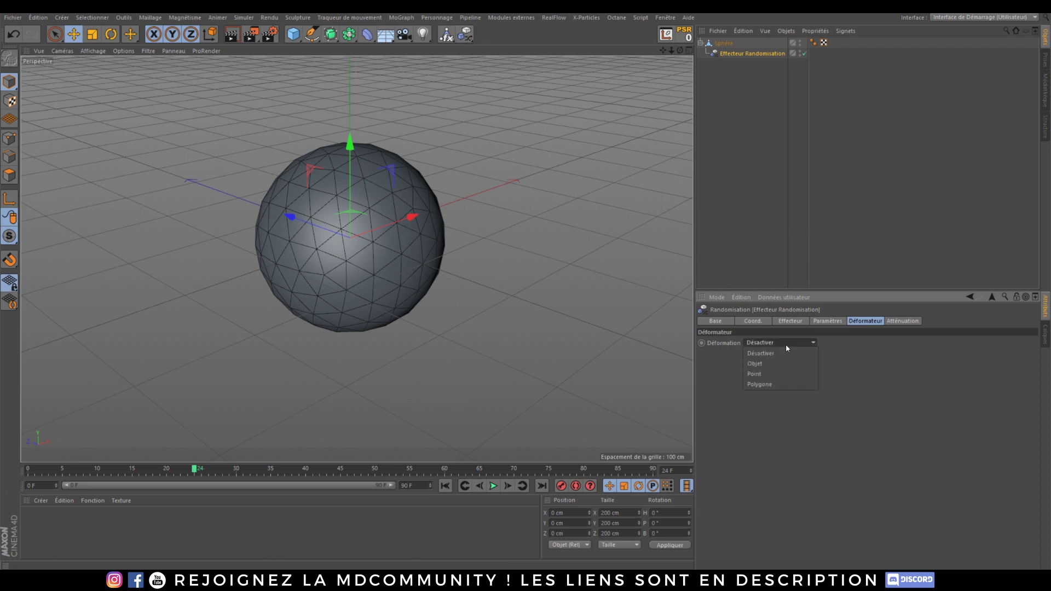
{"action": "left_click", "coordinate": [770, 373]}
{"action": "left_click", "coordinate": [741, 124]}
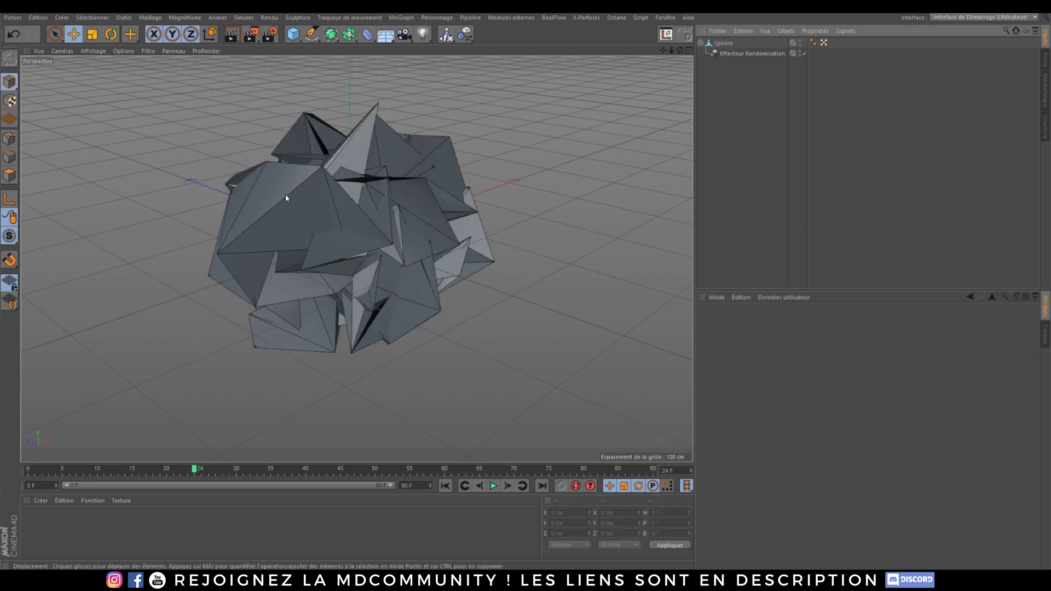
{"action": "scroll", "coordinate": [316, 218], "scroll_direction": "up", "scroll_amount": 3}
{"action": "left_click_drag", "start_coordinate": [253, 217], "coordinate": [306, 247], "text": "alt"}
{"action": "scroll", "coordinate": [296, 162], "scroll_direction": "down", "scroll_amount": 2}
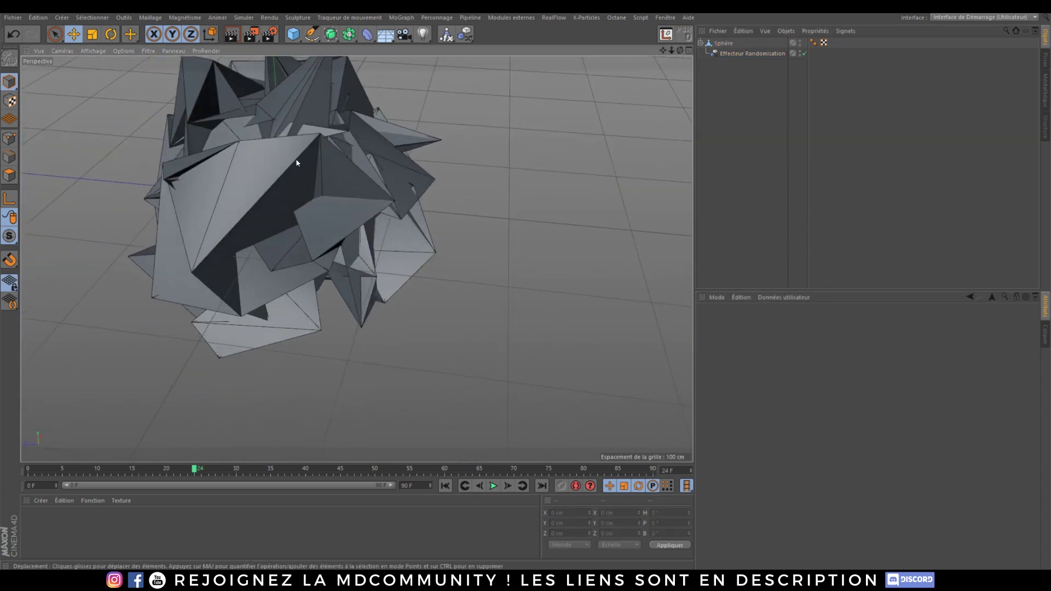
{"action": "left_click_drag", "start_coordinate": [318, 196], "coordinate": [291, 167], "text": "alt"}
{"action": "middle_click_drag", "start_coordinate": [290, 168], "coordinate": [322, 207], "text": "alt"}
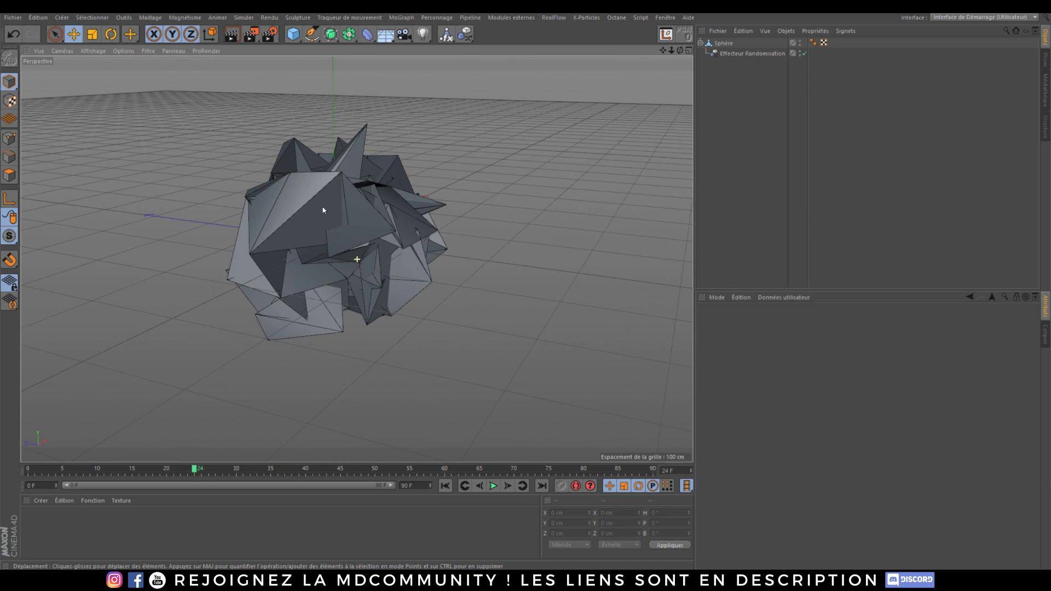
Set the Random effector's deformation to Polygone and inspect the sphere.
{"action": "left_click", "coordinate": [742, 56]}
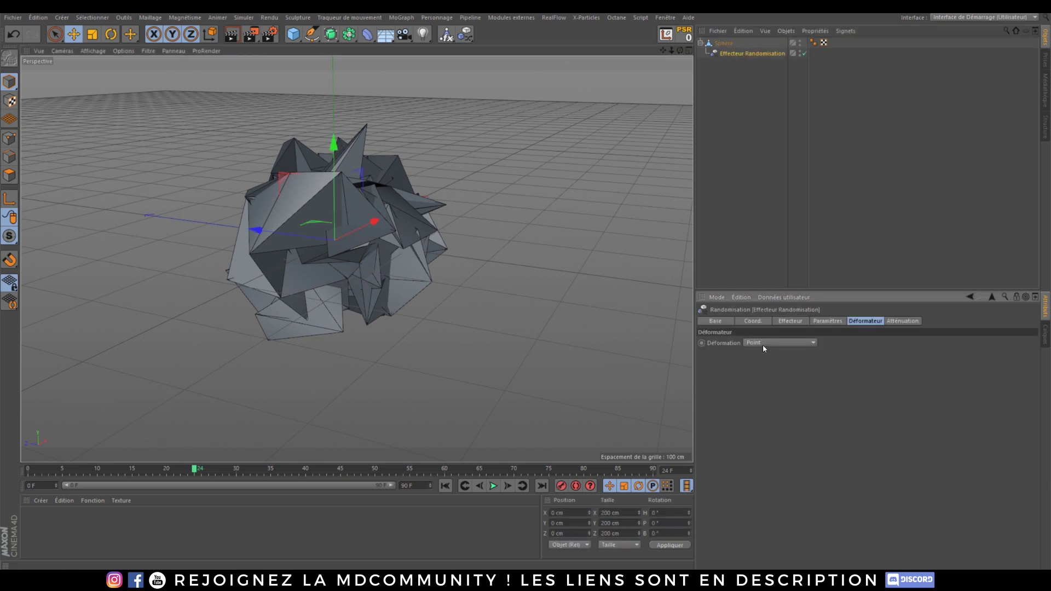
{"action": "left_click", "coordinate": [763, 343]}
{"action": "left_click", "coordinate": [767, 381]}
{"action": "scroll", "coordinate": [332, 244], "scroll_direction": "up", "scroll_amount": 1}
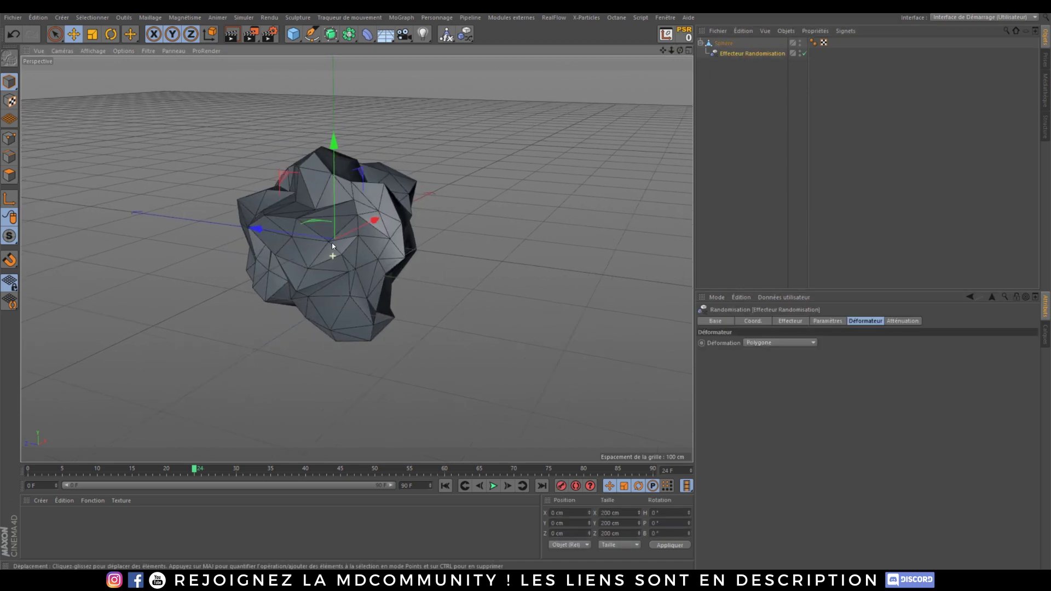
{"action": "left_click_drag", "start_coordinate": [332, 244], "coordinate": [363, 254], "text": "alt"}
{"action": "left_click", "coordinate": [780, 343]}
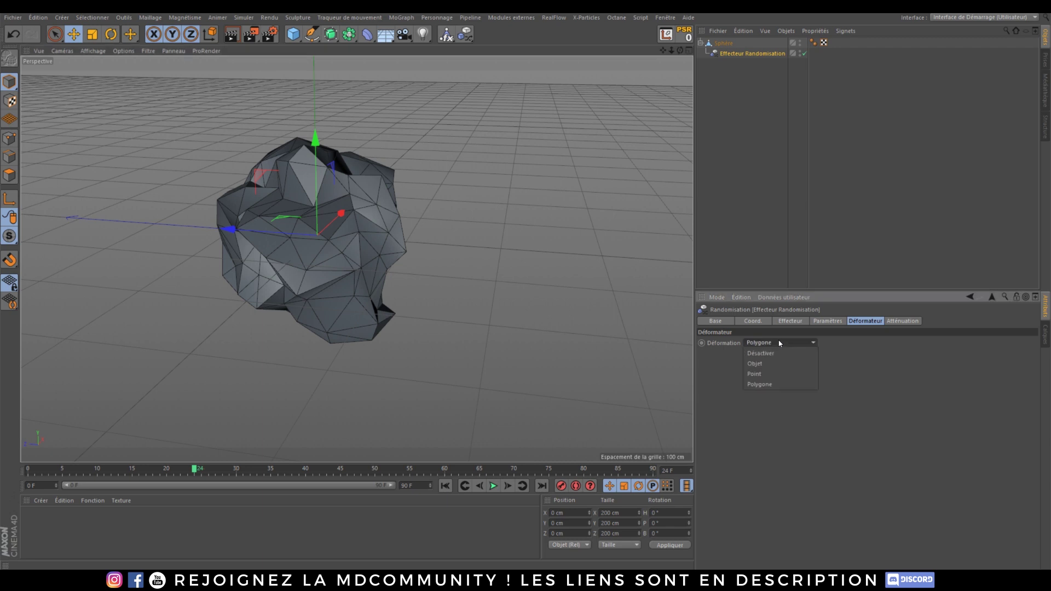
Enable uniform, absolute scale on the sphere's Random effector, set it to -0.16 and inspect the mesh.
{"action": "left_click", "coordinate": [824, 322]}
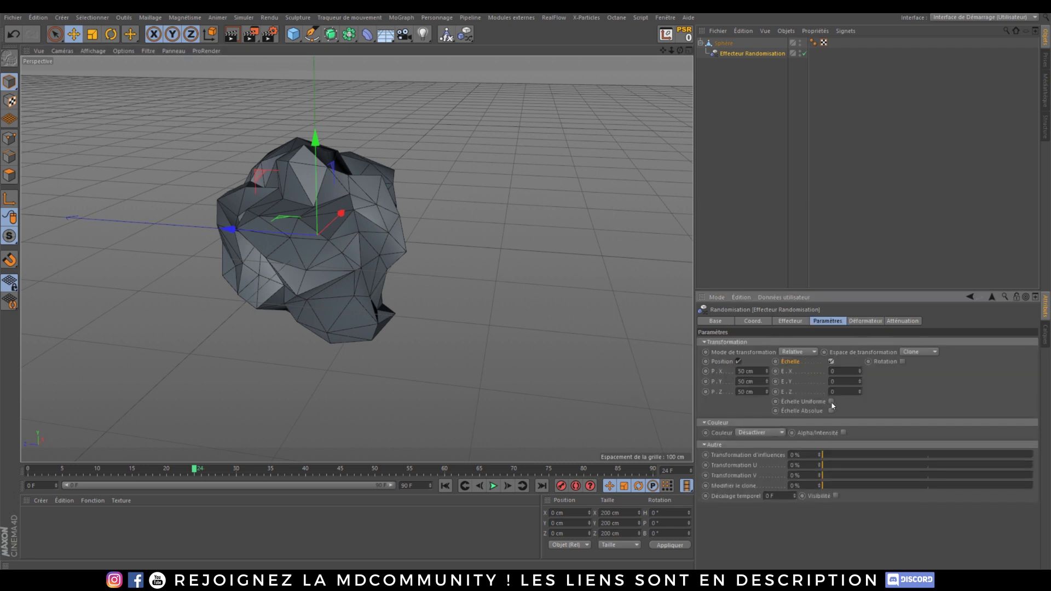
{"action": "left_click", "coordinate": [832, 403]}
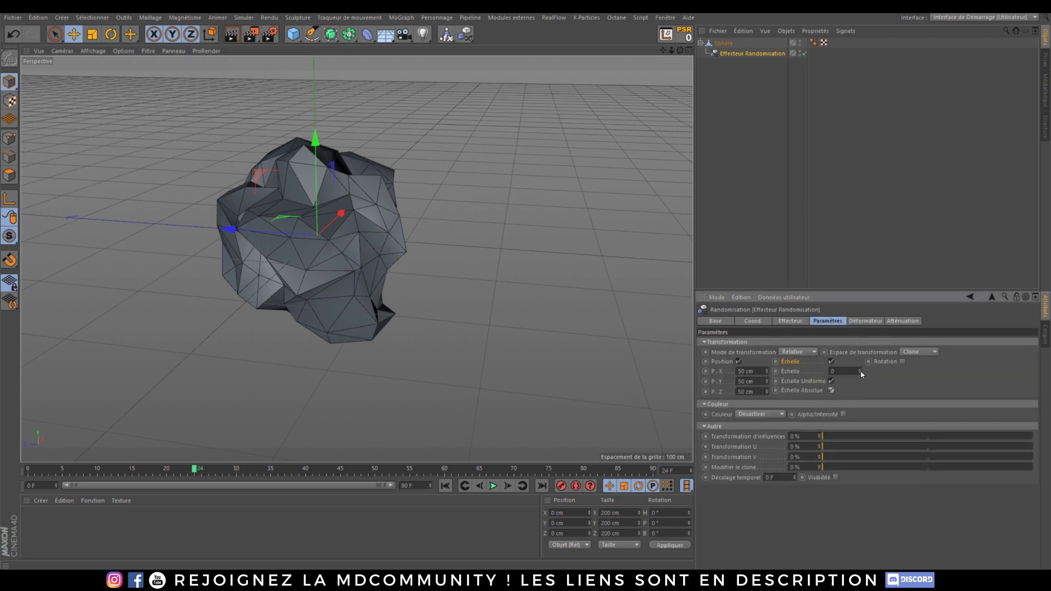
{"action": "mouse_move", "coordinate": [861, 372]}
{"action": "left_mouse_down"}
{"action": "mouse_move", "coordinate": [861, 312]}
{"action": "mouse_move", "coordinate": [861, 381]}
{"action": "left_mouse_up"}
{"action": "scroll", "coordinate": [176, 287], "scroll_direction": "up", "scroll_amount": 6}
{"action": "left_click_drag", "start_coordinate": [474, 226], "coordinate": [485, 269], "text": "alt"}
{"action": "scroll", "coordinate": [380, 275], "scroll_direction": "down", "scroll_amount": 4}
{"action": "left_click_drag", "start_coordinate": [380, 275], "coordinate": [398, 238], "text": "alt"}
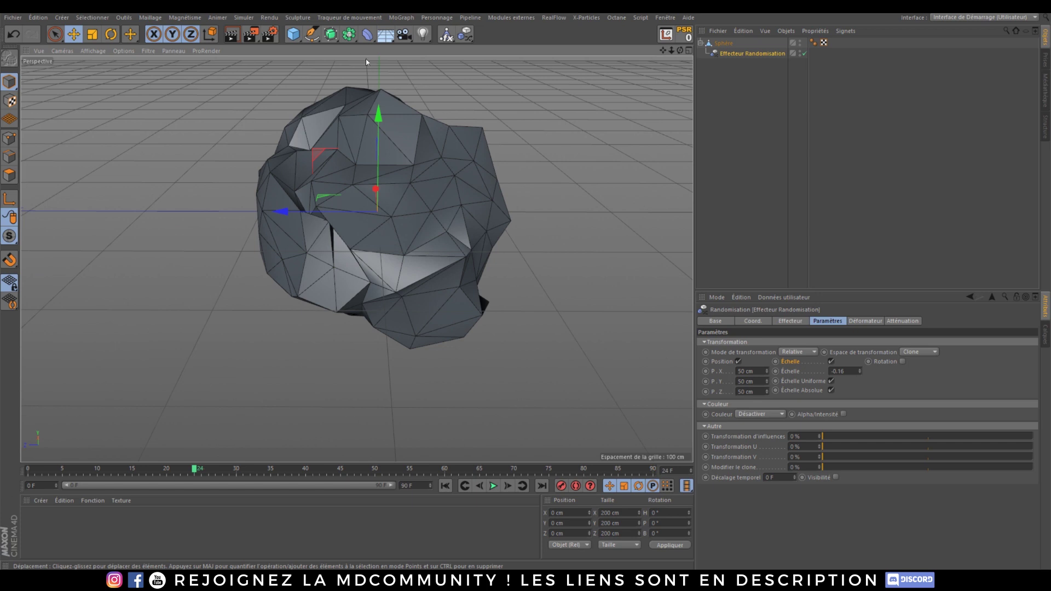
Delete the sphere's Random effector and add a Formula effector to the scene.
{"action": "left_click", "coordinate": [367, 34]}
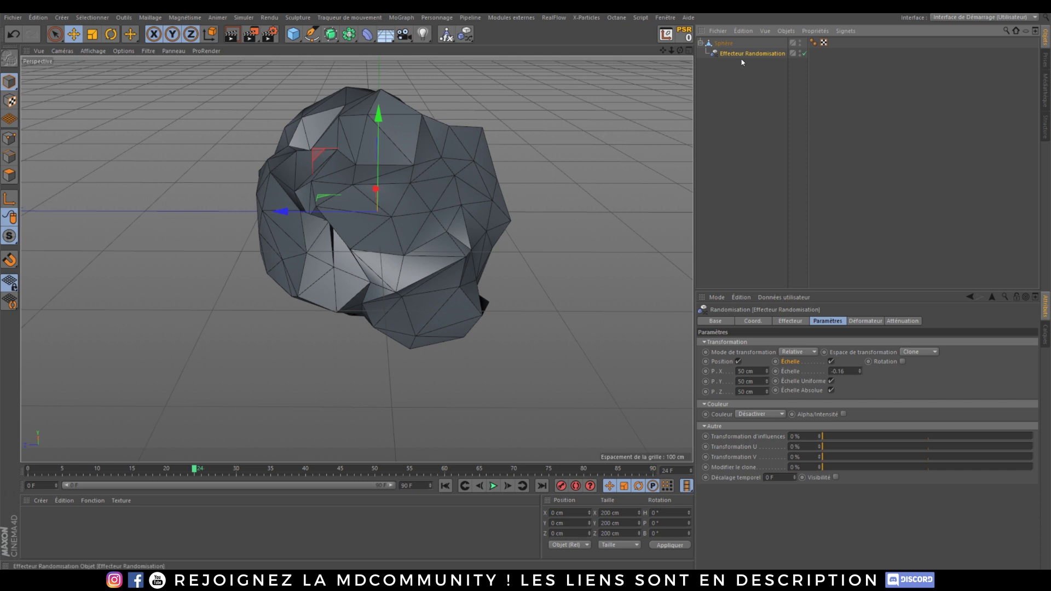
{"action": "key", "text": "Delete"}
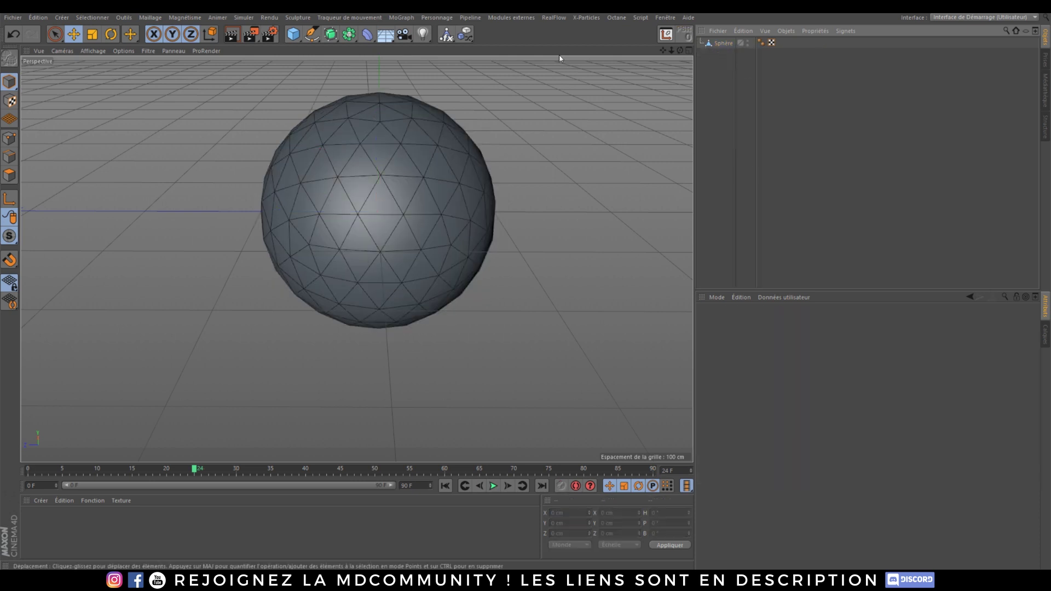
{"action": "left_click", "coordinate": [471, 34]}
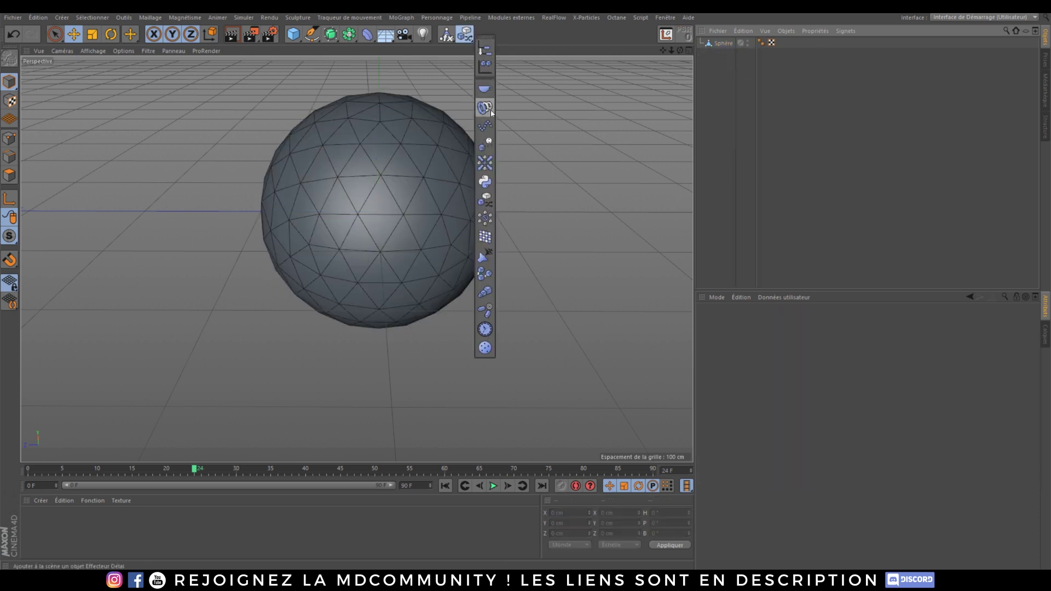
{"action": "left_click", "coordinate": [485, 126]}
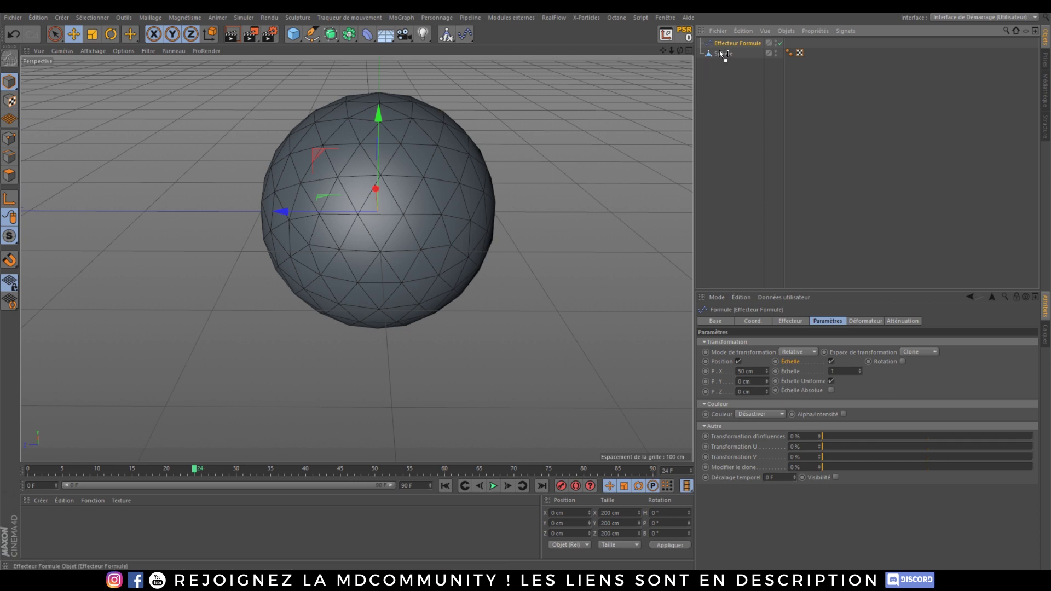
Make the Formula effector a child of the sphere, set its deformation to Polygone and inspect the deformed mesh.
{"action": "left_click_drag", "start_coordinate": [720, 51], "coordinate": [719, 52]}
{"action": "left_click", "coordinate": [865, 321]}
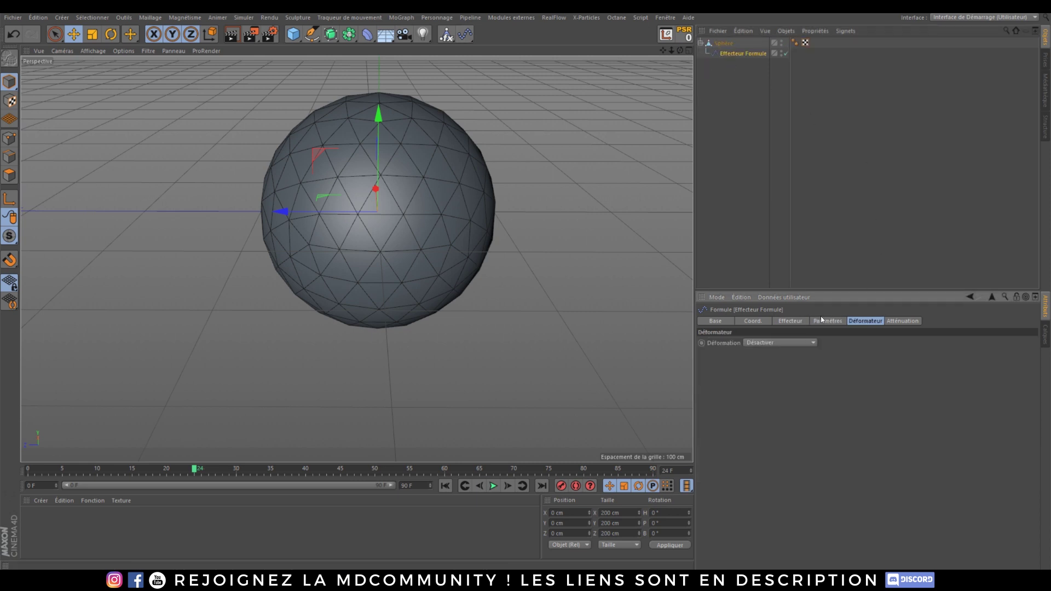
{"action": "left_click", "coordinate": [768, 343]}
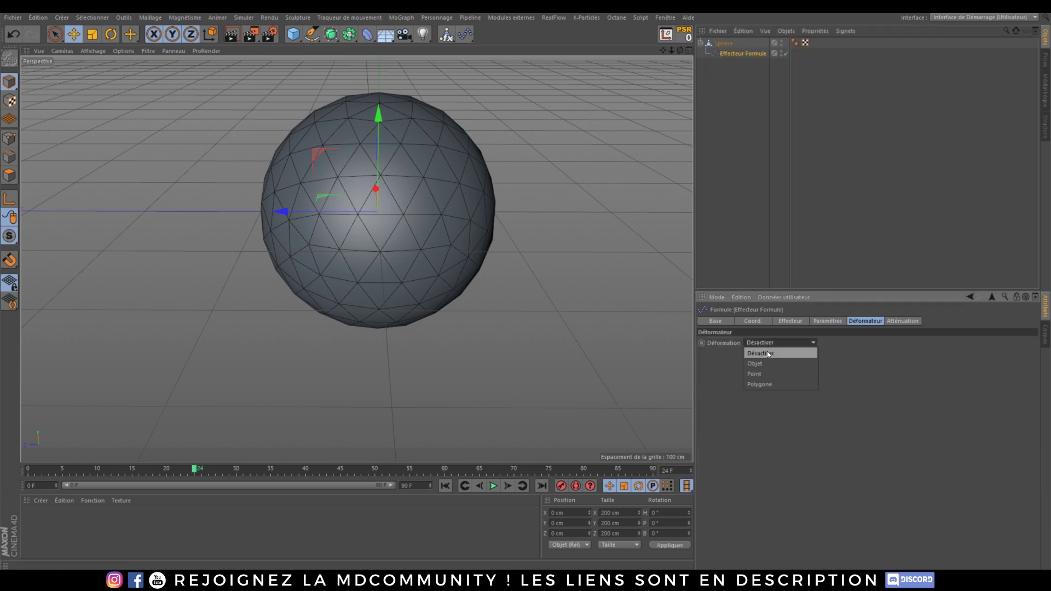
{"action": "left_click", "coordinate": [764, 384]}
{"action": "scroll", "coordinate": [405, 236], "scroll_direction": "down", "scroll_amount": 8}
{"action": "left_click_drag", "start_coordinate": [416, 240], "coordinate": [404, 266], "text": "alt"}
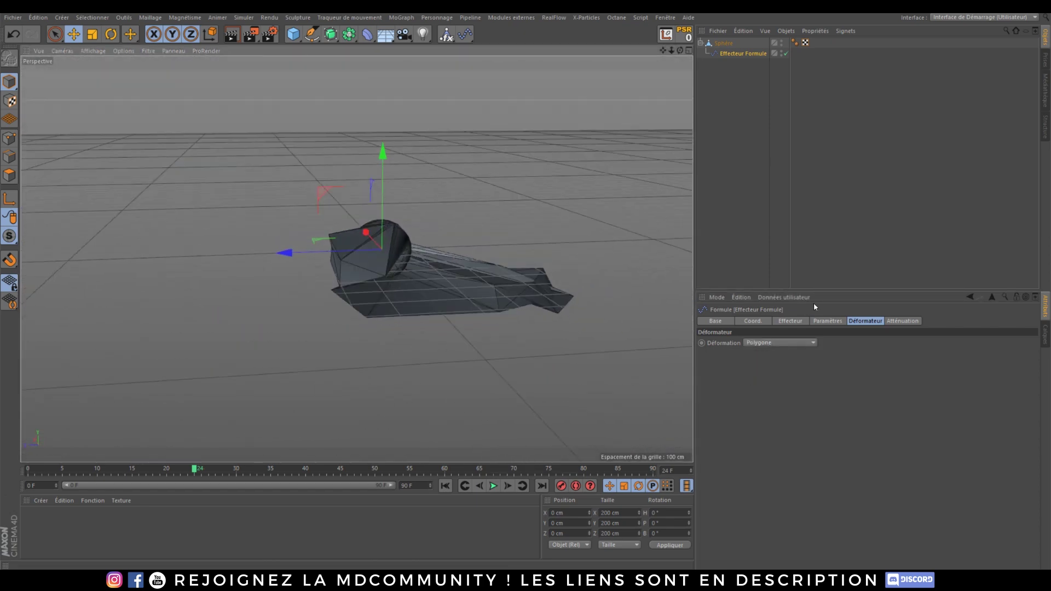
Set the Formula effector's intensity to 50 % and play the animation from frame 0 to inspect the moving deformation.
{"action": "left_click", "coordinate": [790, 321]}
{"action": "left_click_drag", "start_coordinate": [840, 341], "coordinate": [906, 352]}
{"action": "scroll", "coordinate": [388, 255], "scroll_direction": "up", "scroll_amount": 8}
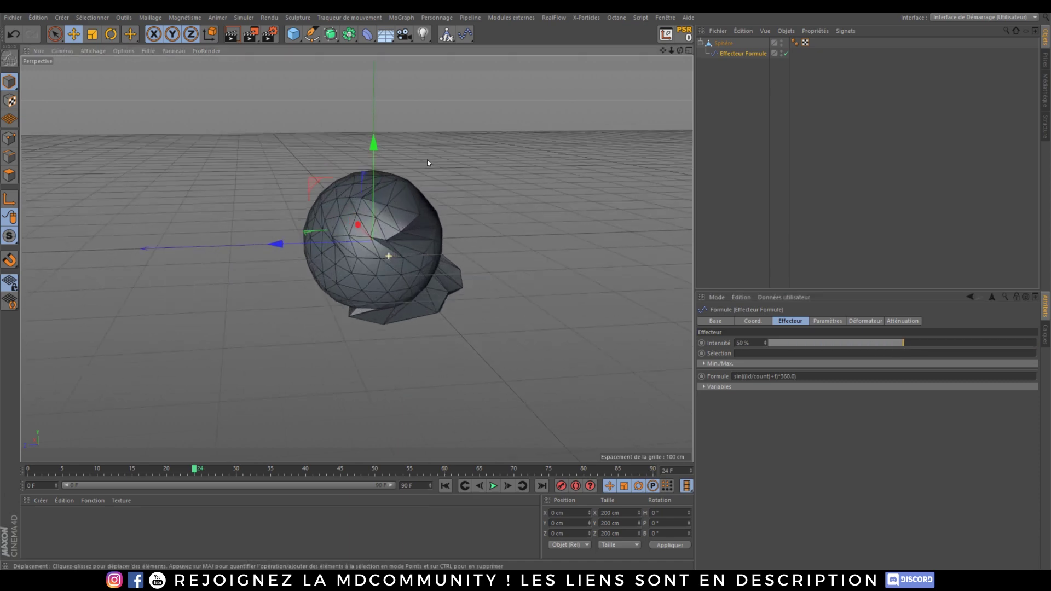
{"action": "left_click", "coordinate": [446, 486]}
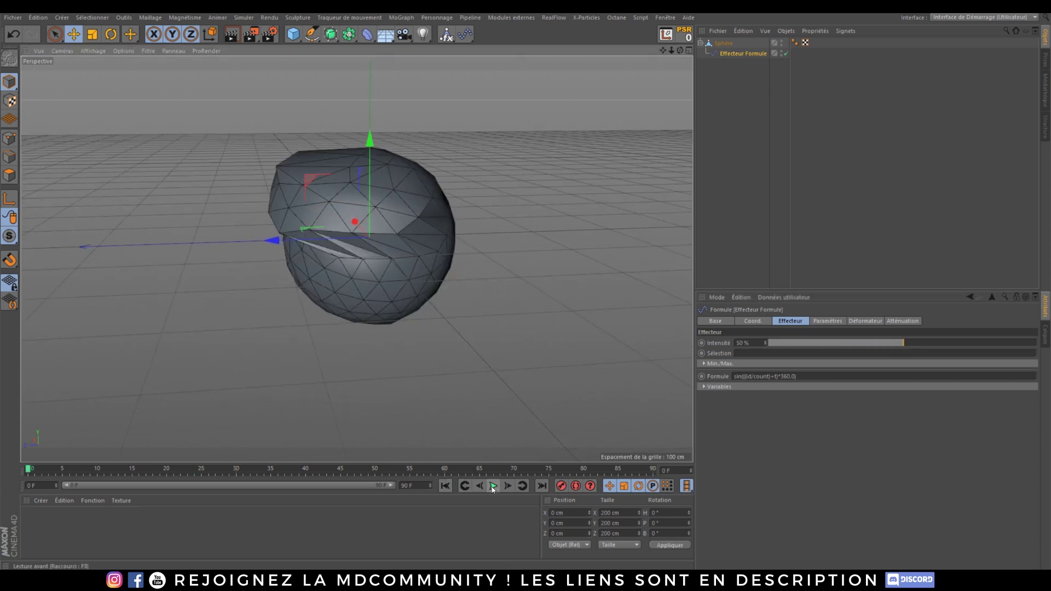
{"action": "left_click", "coordinate": [493, 485]}
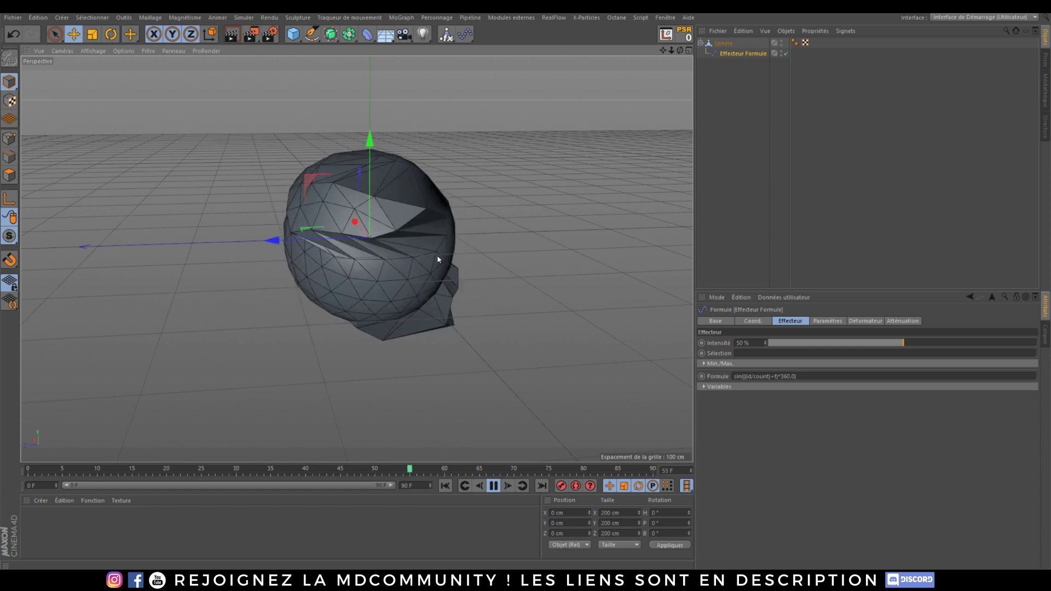
{"action": "left_click_drag", "start_coordinate": [368, 255], "coordinate": [368, 276], "text": "alt"}
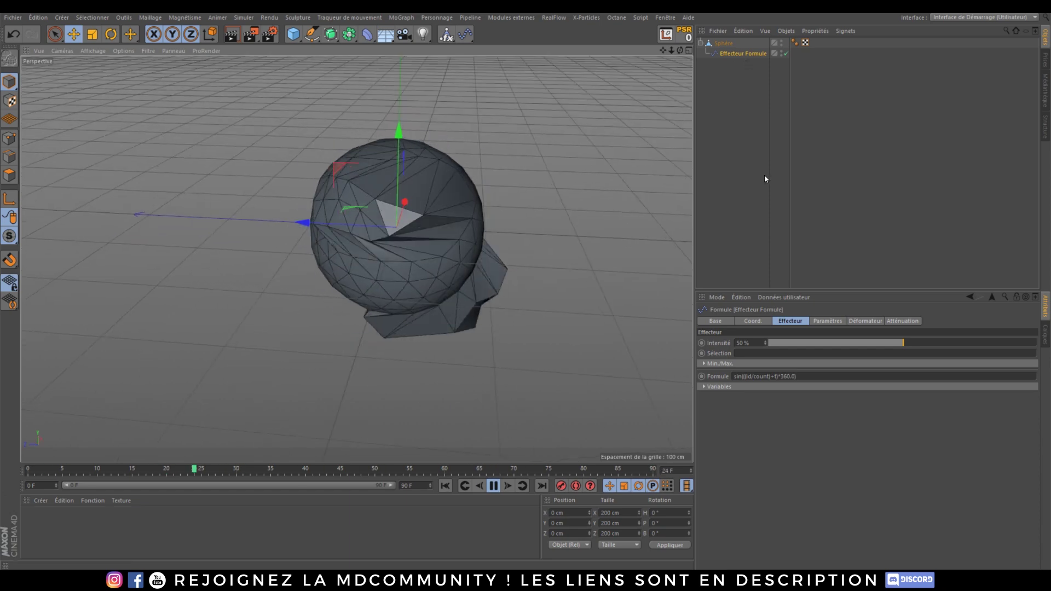
Examine the Formula effector's list of variables and its formula while the sphere's animation plays.
{"action": "left_click", "coordinate": [703, 387]}
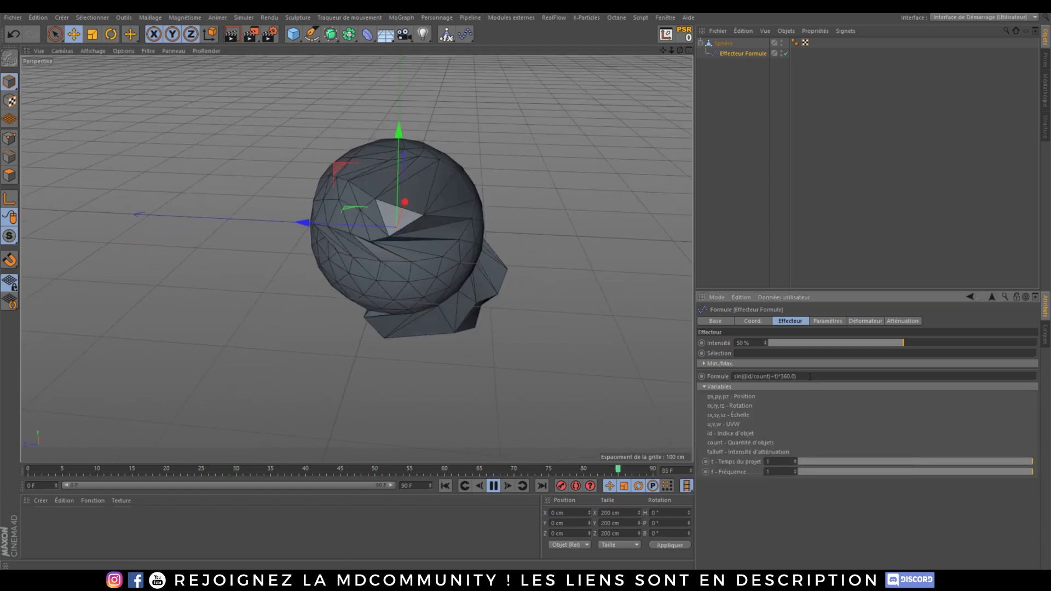
{"action": "left_click_drag", "start_coordinate": [805, 377], "coordinate": [615, 458]}
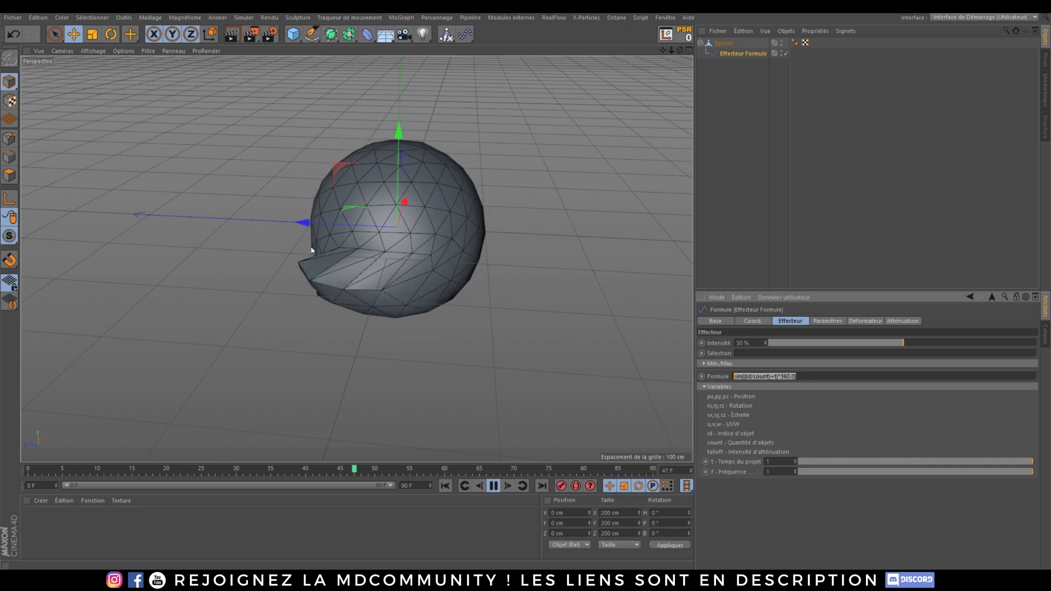
{"action": "left_click_drag", "start_coordinate": [393, 250], "coordinate": [424, 236], "text": "alt"}
Take the Formula effector out of the sphere's hierarchy, stop the playback and delete the effector.
{"action": "left_click_drag", "start_coordinate": [730, 54], "coordinate": [749, 95]}
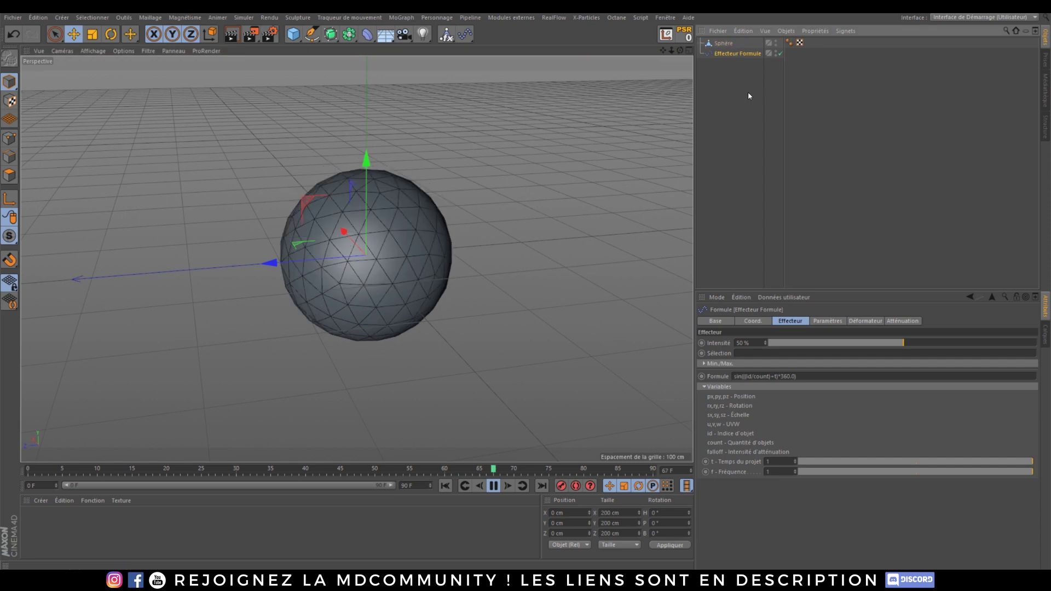
{"action": "left_click", "coordinate": [494, 486]}
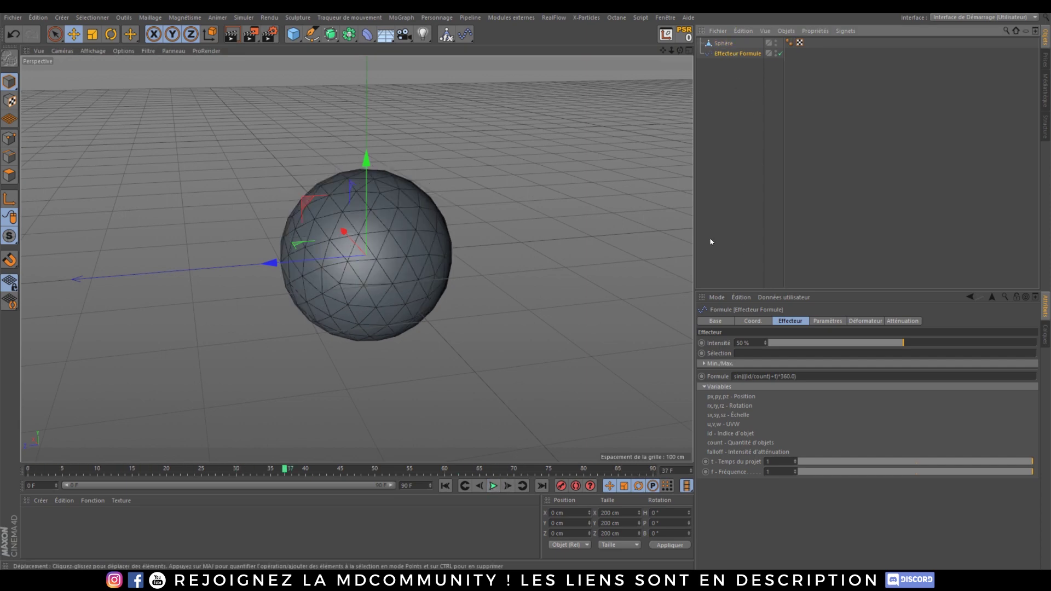
{"action": "key", "text": "Delete"}
{"action": "left_click", "coordinate": [464, 32]}
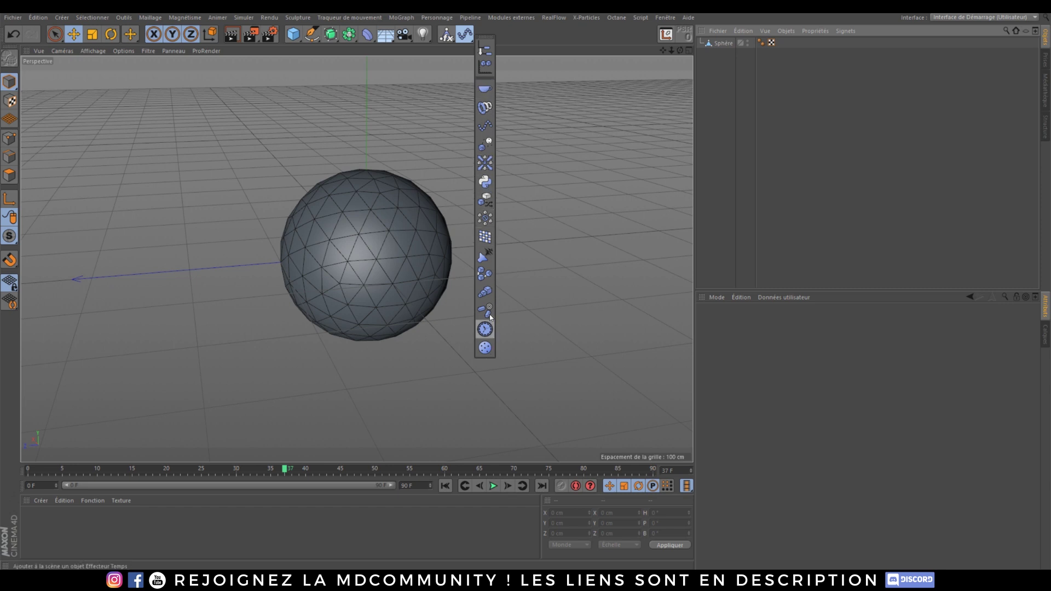
{"action": "left_click", "coordinate": [367, 34]}
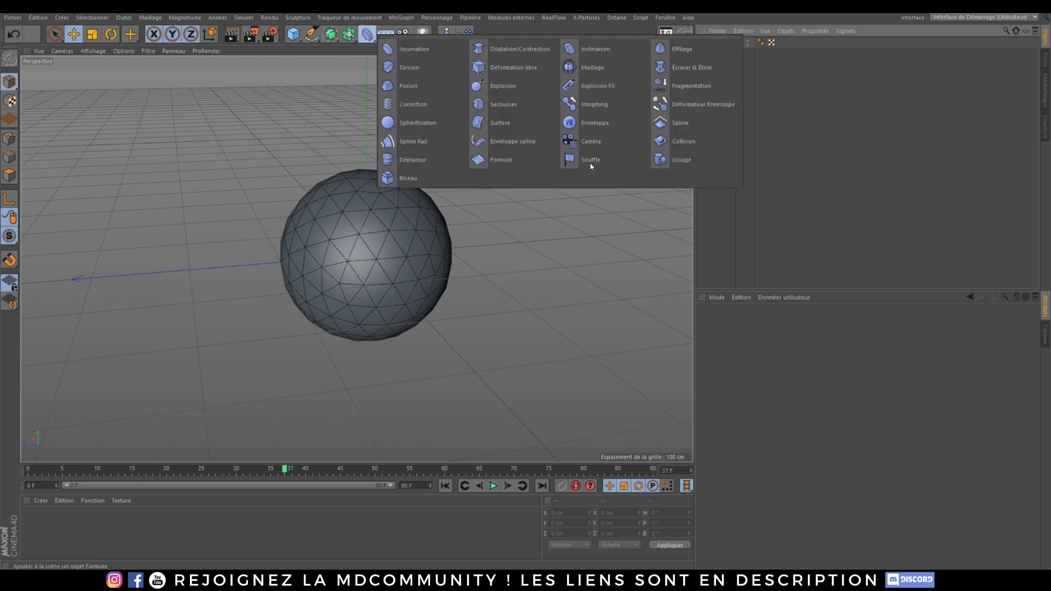
{"action": "left_click", "coordinate": [811, 121]}
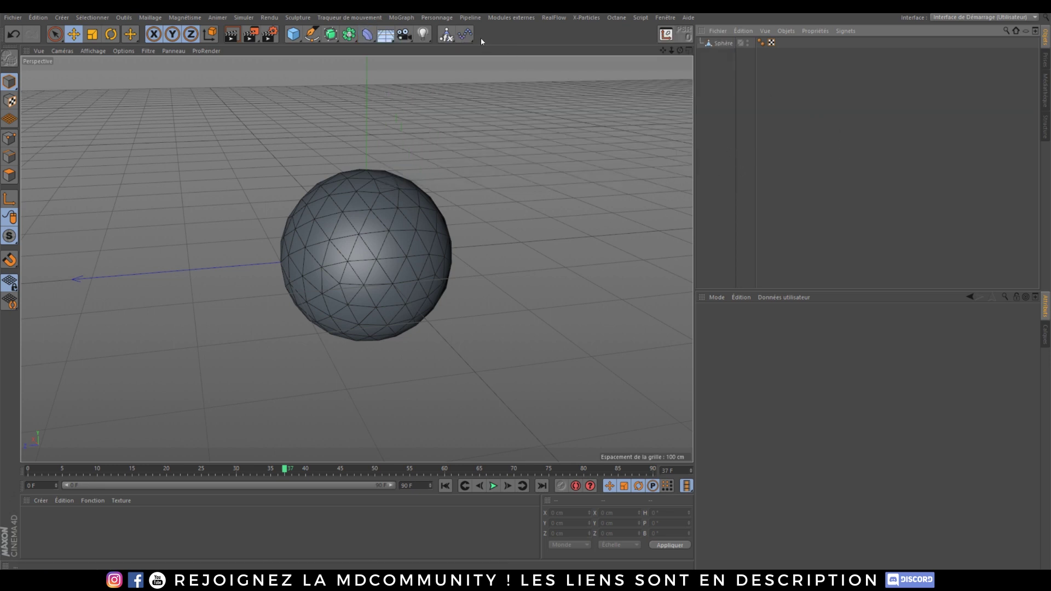
{"action": "left_click", "coordinate": [446, 35]}
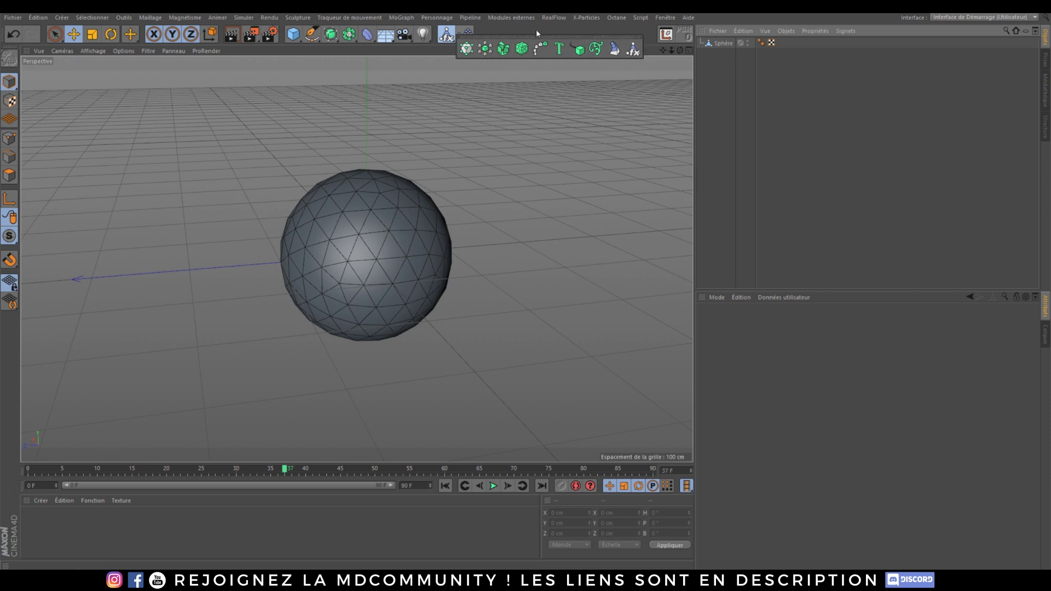
{"action": "left_click", "coordinate": [706, 99]}
{"action": "left_click", "coordinate": [402, 18]}
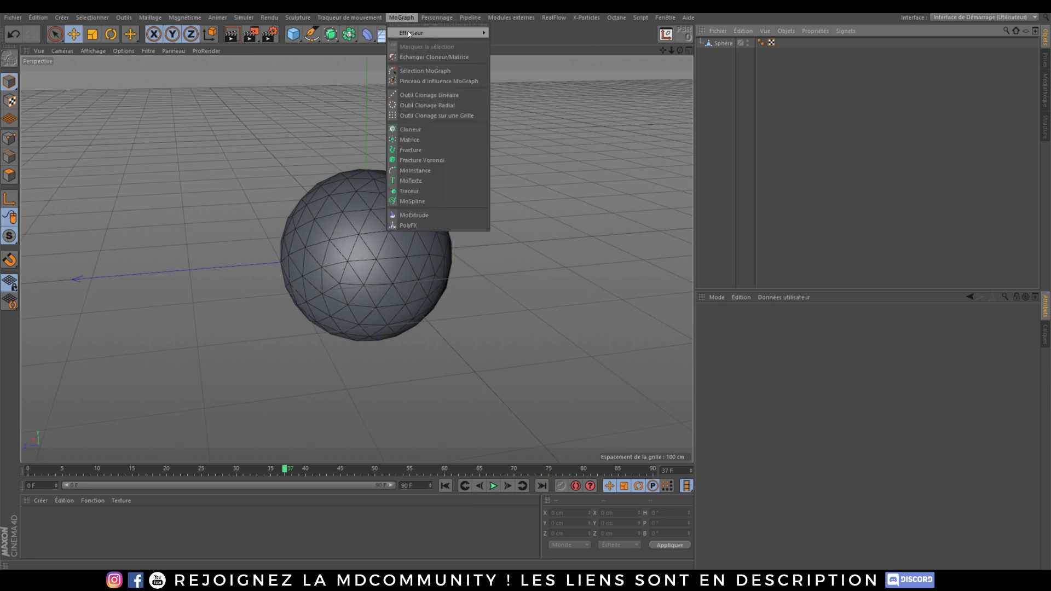
{"action": "mouse_move", "coordinate": [438, 33]}
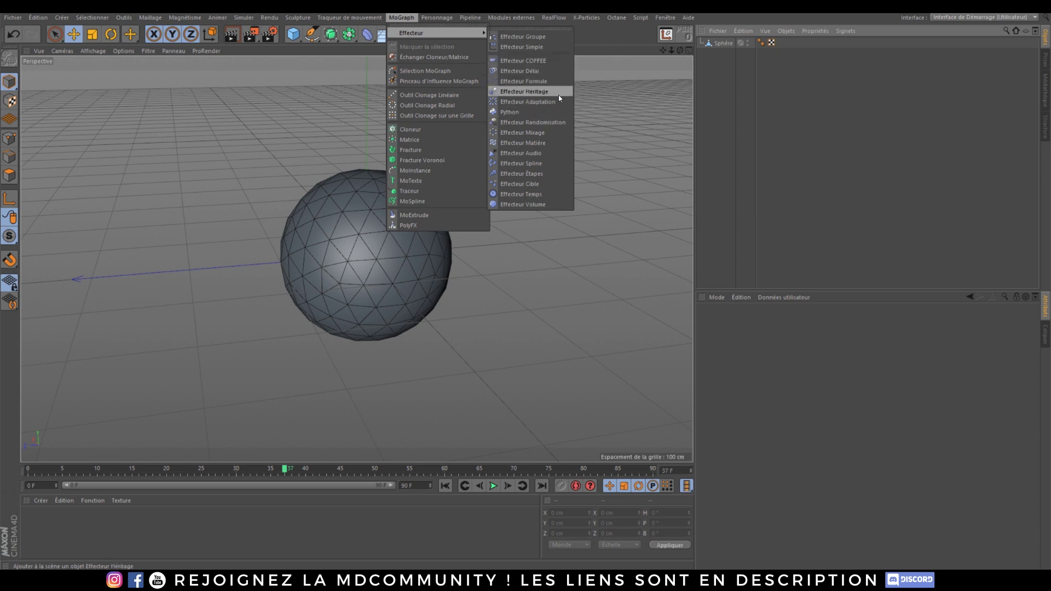
{"action": "left_click", "coordinate": [747, 72]}
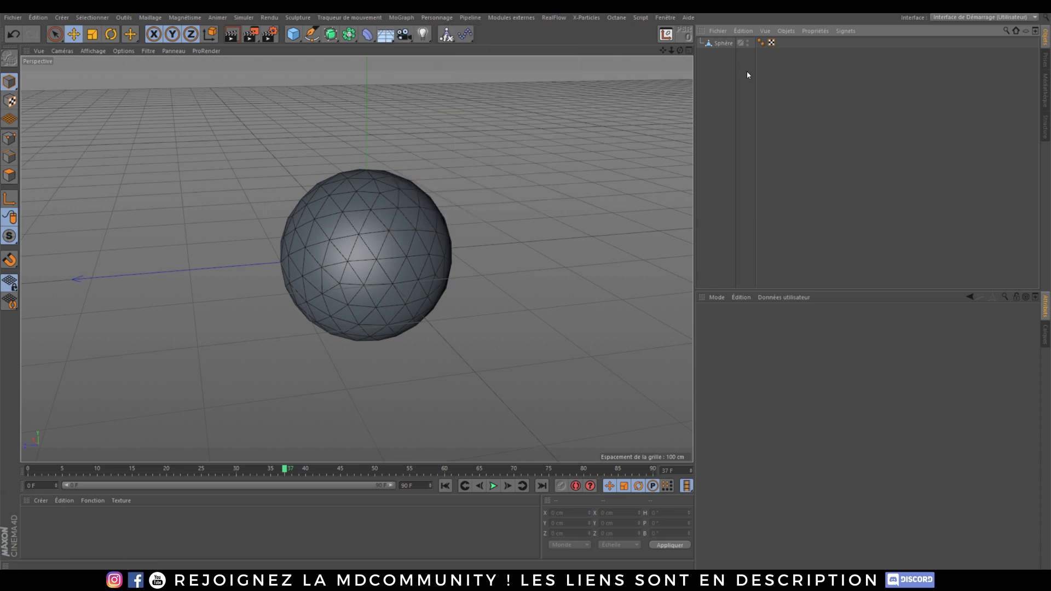
Delete the editable sphere and add a Cloner object to the empty scene.
{"action": "left_click", "coordinate": [724, 43]}
{"action": "key", "text": "Delete"}
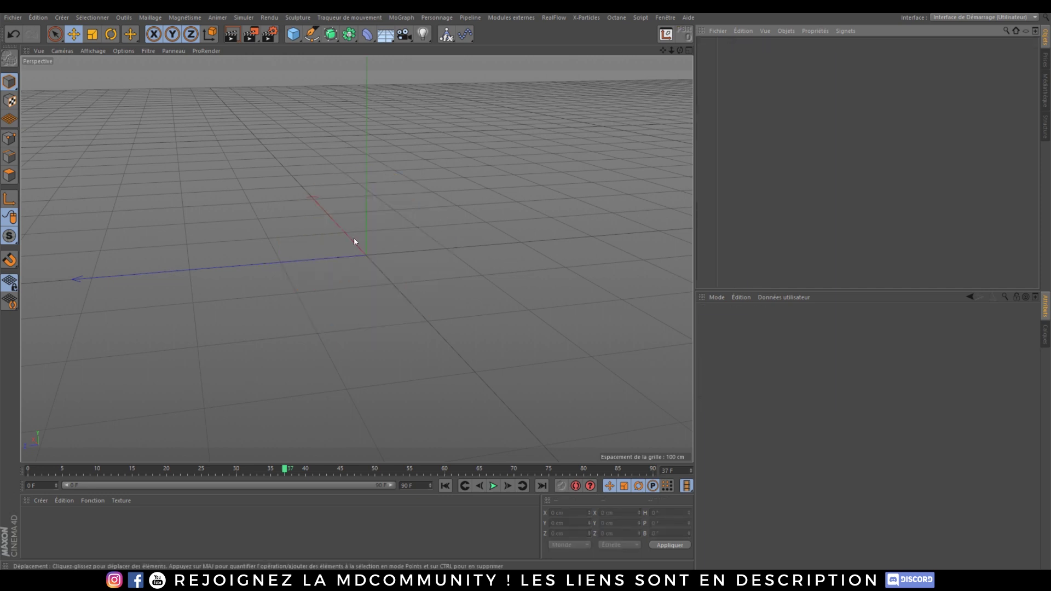
{"action": "left_click", "coordinate": [446, 36]}
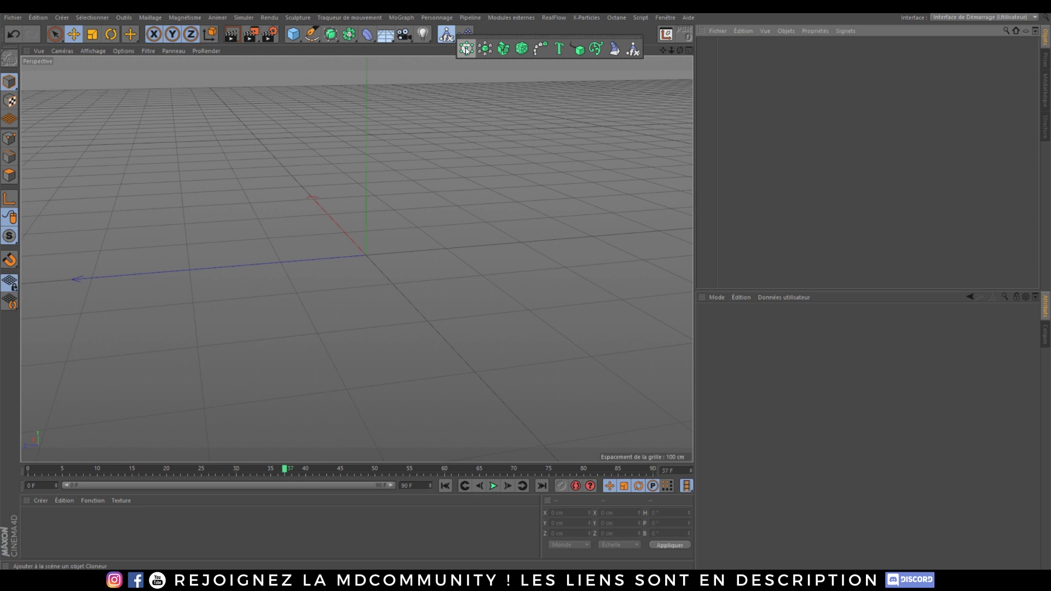
{"action": "left_click", "coordinate": [466, 49]}
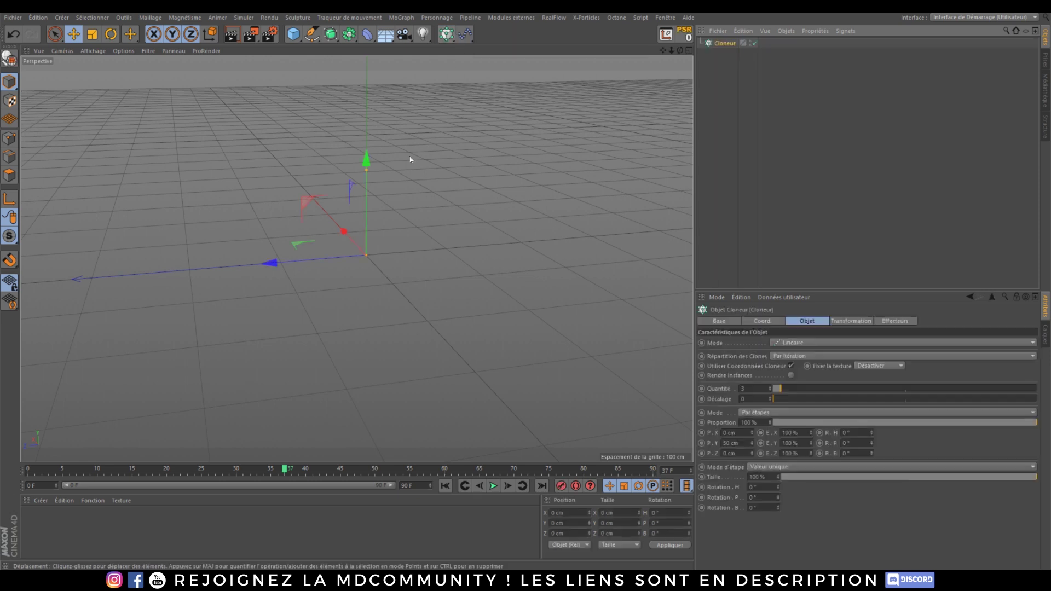
Add a sphere primitive and set its radius to 10 cm.
{"action": "left_click", "coordinate": [293, 35]}
{"action": "left_click", "coordinate": [541, 67]}
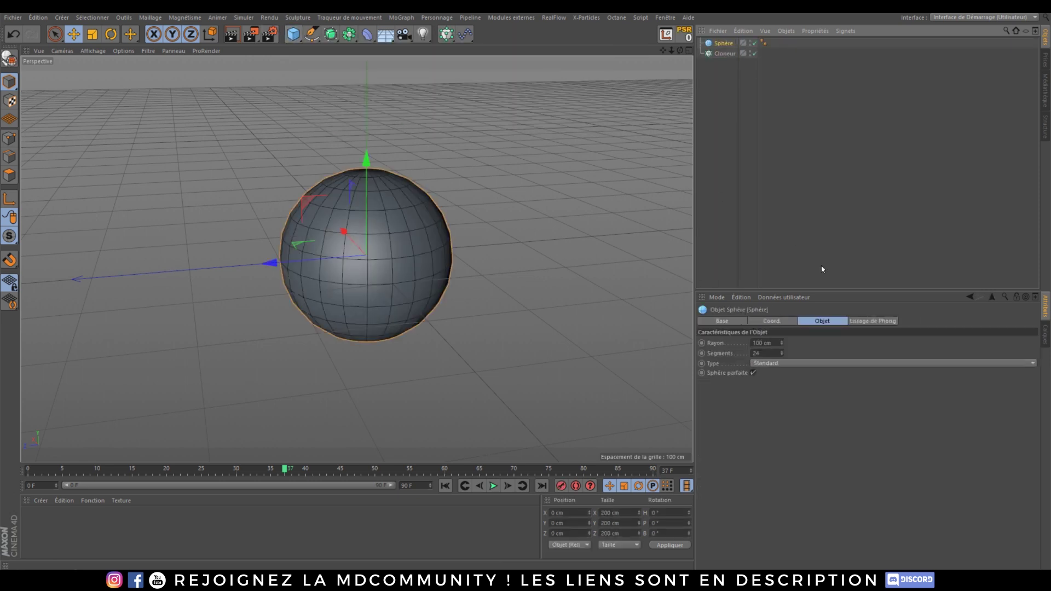
{"action": "left_click", "coordinate": [764, 343]}
{"action": "key", "text": "Return"}
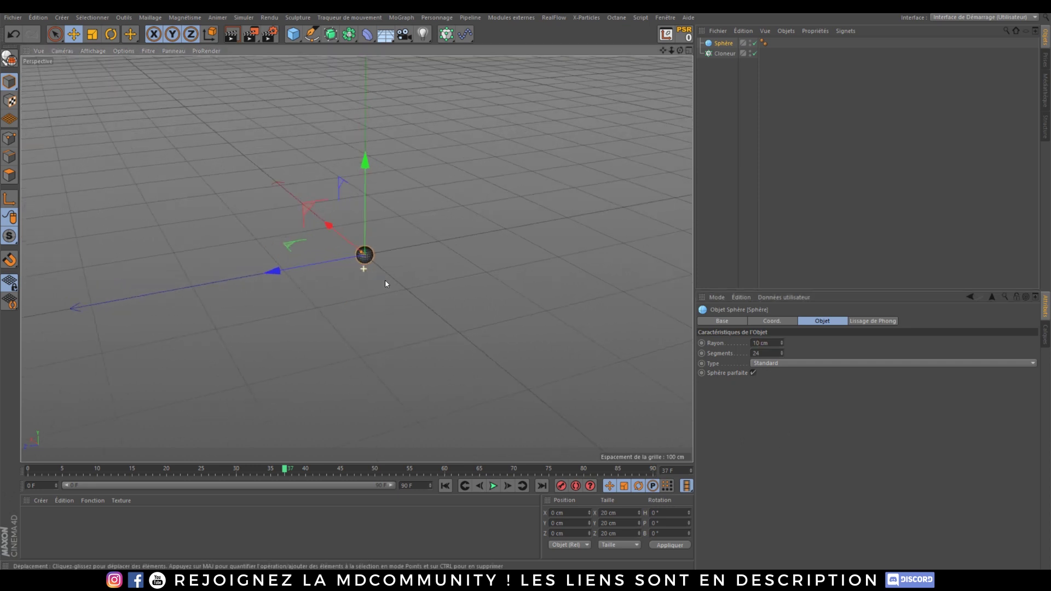
Open the viewport's display shading options.
{"action": "left_click", "coordinate": [90, 48]}
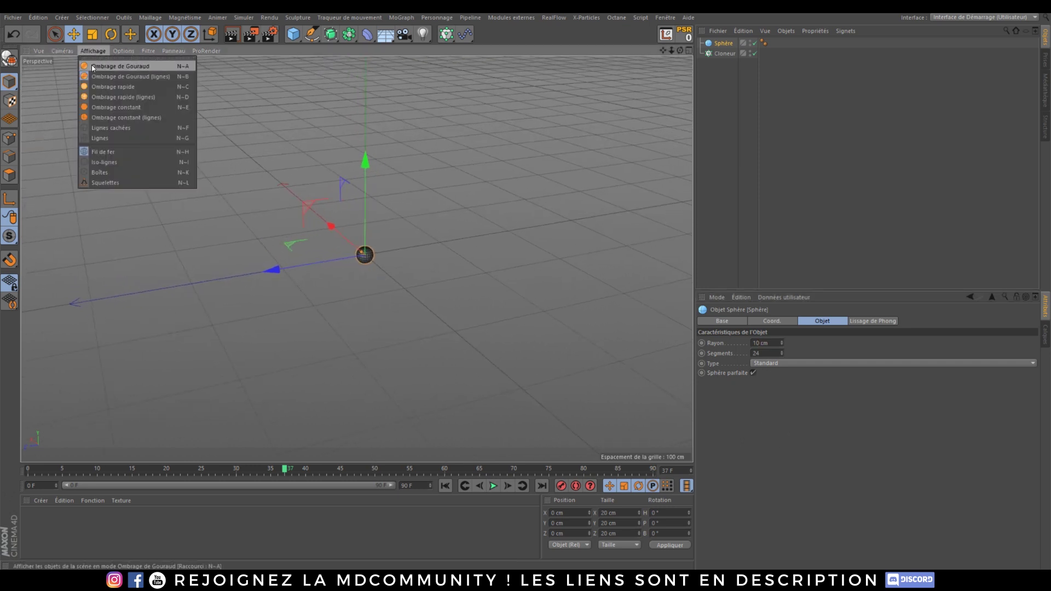
Switch the viewport display to Gouraud shading (Ombrage de Gouraud) and frame the sphere at the origin.
{"action": "left_click", "coordinate": [91, 65]}
{"action": "right_click_drag", "start_coordinate": [378, 259], "coordinate": [383, 164], "text": "alt"}
{"action": "scroll", "coordinate": [338, 238], "scroll_direction": "down", "scroll_amount": 3}
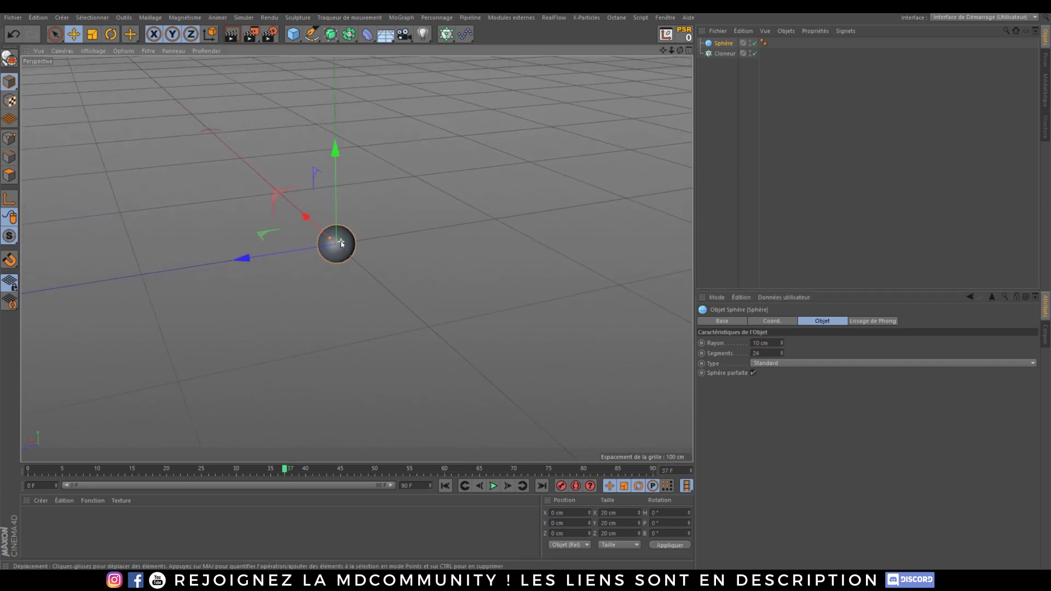
{"action": "middle_click_drag", "start_coordinate": [340, 243], "coordinate": [364, 264], "text": "alt"}
{"action": "right_click_drag", "start_coordinate": [364, 264], "coordinate": [351, 270], "text": "alt"}
{"action": "left_click_drag", "start_coordinate": [351, 270], "coordinate": [335, 270], "text": "alt"}
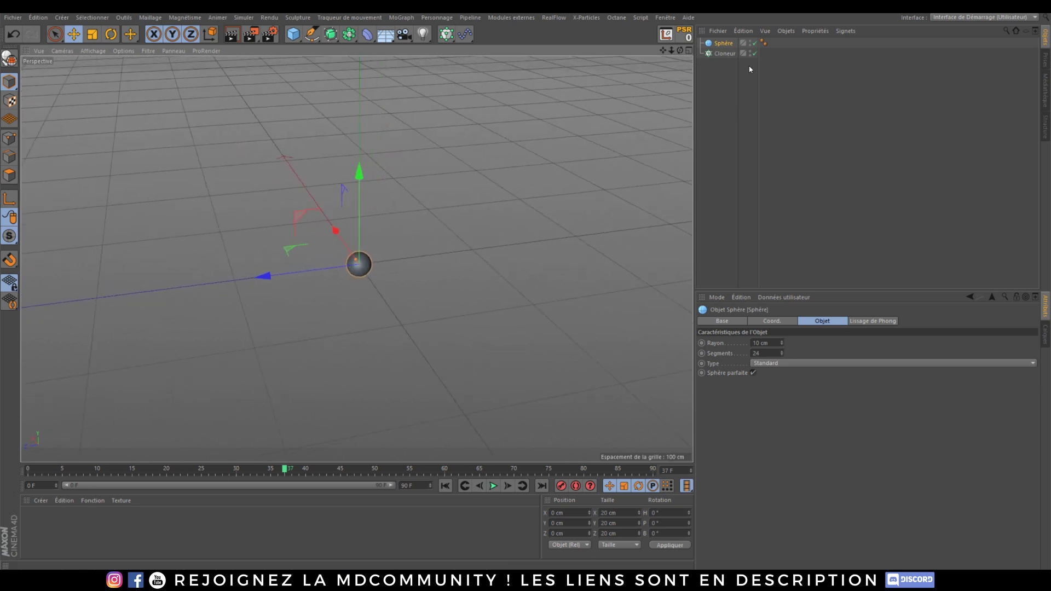
Make the Sphère a child of the Cloneur in the object hierarchy.
{"action": "left_click", "coordinate": [722, 44]}
{"action": "left_click_drag", "start_coordinate": [723, 54], "coordinate": [723, 54]}
{"action": "scroll", "coordinate": [340, 255], "scroll_direction": "down", "scroll_amount": 4}
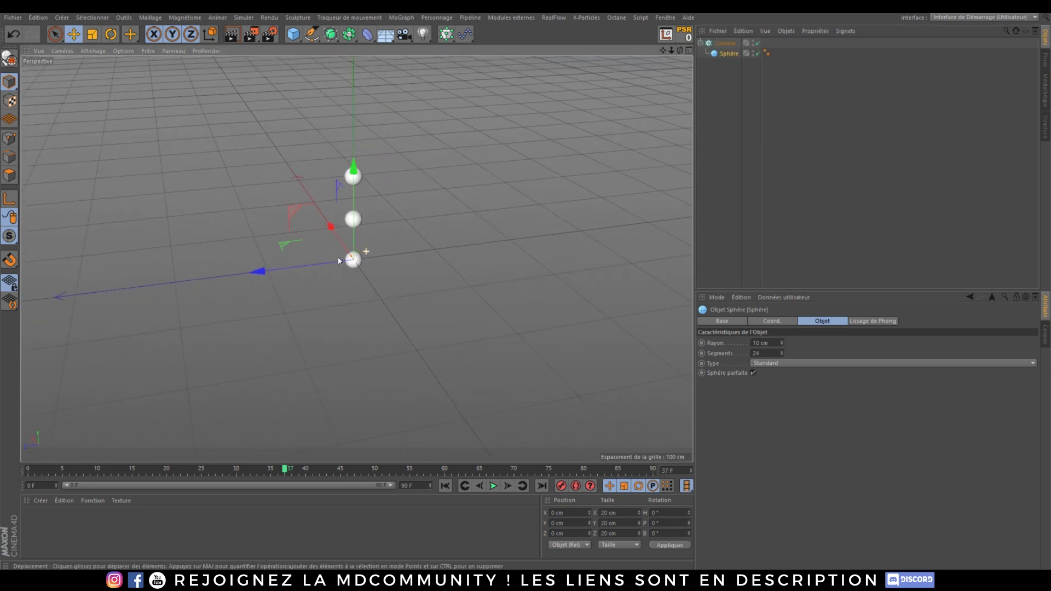
{"action": "left_click_drag", "start_coordinate": [364, 251], "coordinate": [459, 249], "text": "alt"}
Set the Cloneur's per-step position offset to 0 cm in Y and 100 cm in X.
{"action": "left_click", "coordinate": [726, 44]}
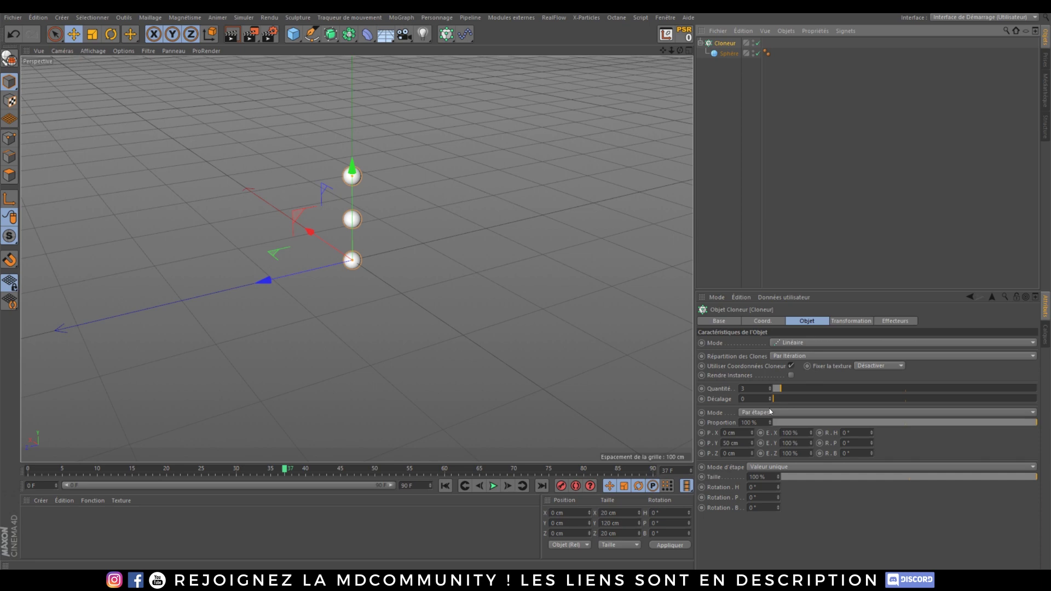
{"action": "double_click", "coordinate": [730, 443]}
{"action": "type", "text": "0"}
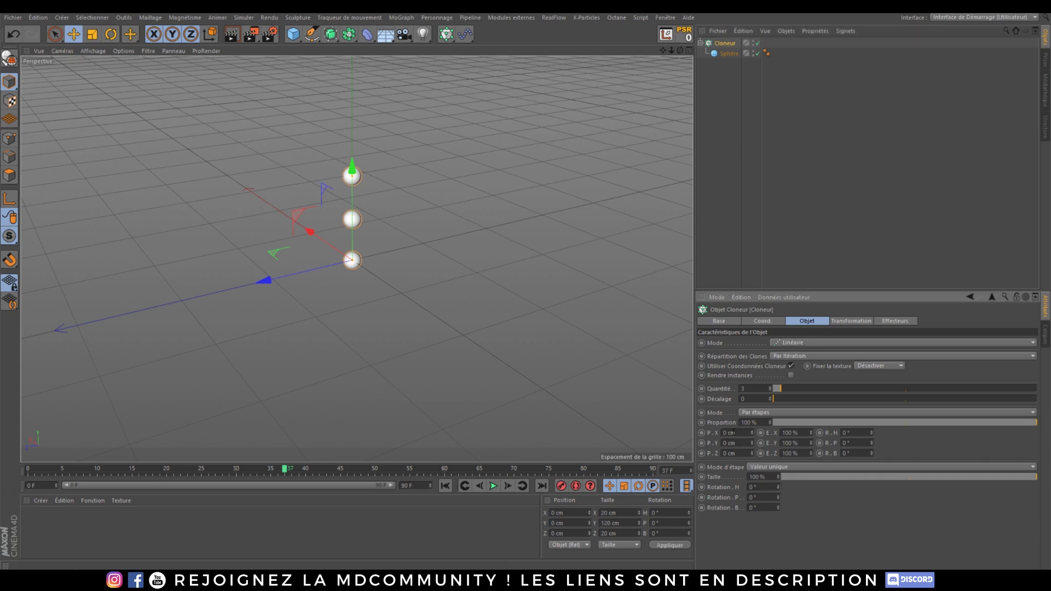
{"action": "left_click", "coordinate": [723, 433]}
{"action": "type", "text": "10"}
{"action": "left_click", "coordinate": [809, 505]}
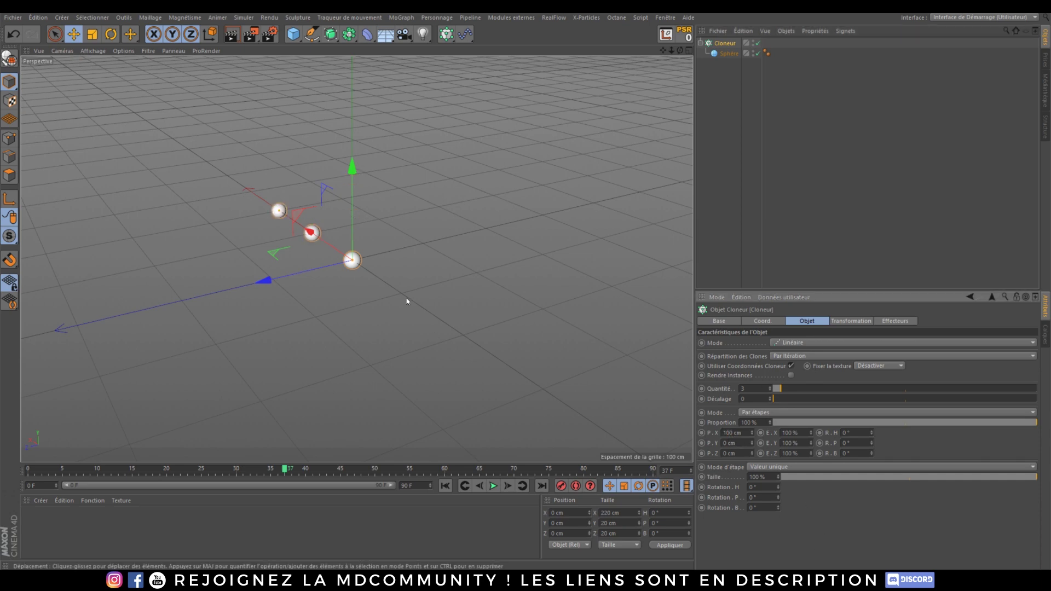
{"action": "middle_click_drag", "start_coordinate": [290, 255], "coordinate": [380, 283], "text": "alt"}
{"action": "left_click_drag", "start_coordinate": [380, 283], "coordinate": [472, 281], "text": "alt"}
{"action": "middle_click_drag", "start_coordinate": [363, 262], "coordinate": [438, 255], "text": "alt"}
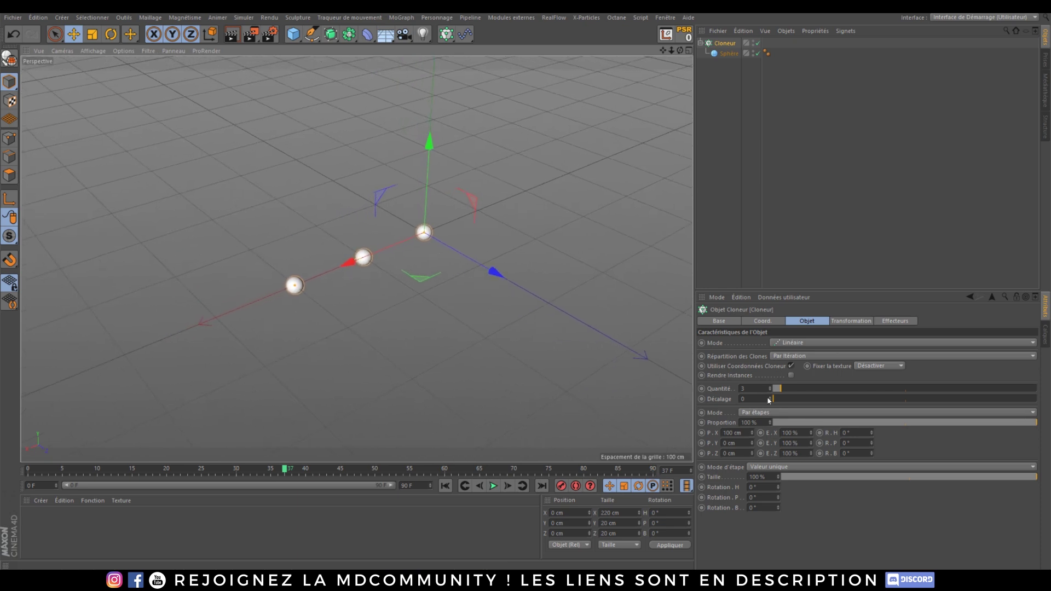
Increase the Cloneur's quantity to 6 clones.
{"action": "left_click_drag", "start_coordinate": [783, 391], "coordinate": [791, 392]}
{"action": "middle_click_drag", "start_coordinate": [309, 300], "coordinate": [444, 266], "text": "alt"}
{"action": "right_click_drag", "start_coordinate": [444, 266], "coordinate": [434, 284], "text": "alt"}
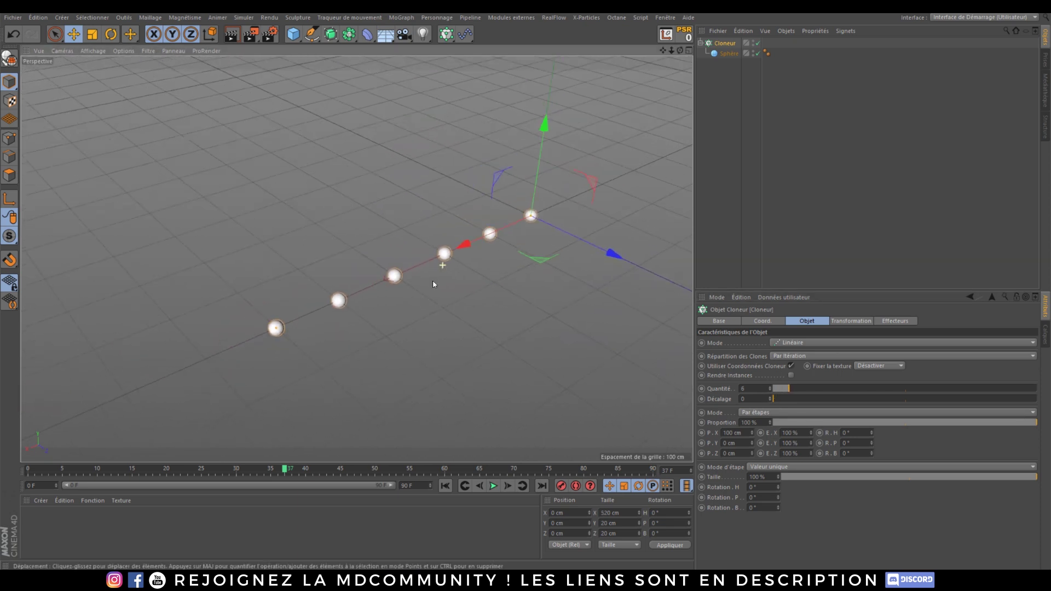
{"action": "middle_click_drag", "start_coordinate": [363, 291], "coordinate": [334, 311], "text": "alt"}
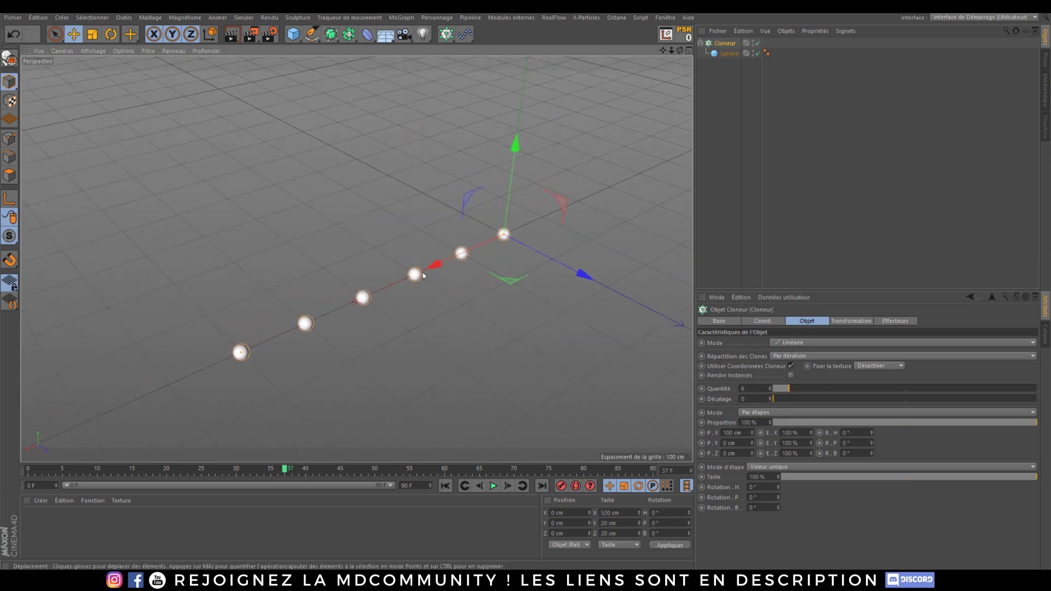
{"action": "left_click_drag", "start_coordinate": [421, 277], "coordinate": [300, 317], "text": "alt"}
{"action": "middle_click_drag", "start_coordinate": [449, 281], "coordinate": [420, 282], "text": "alt"}
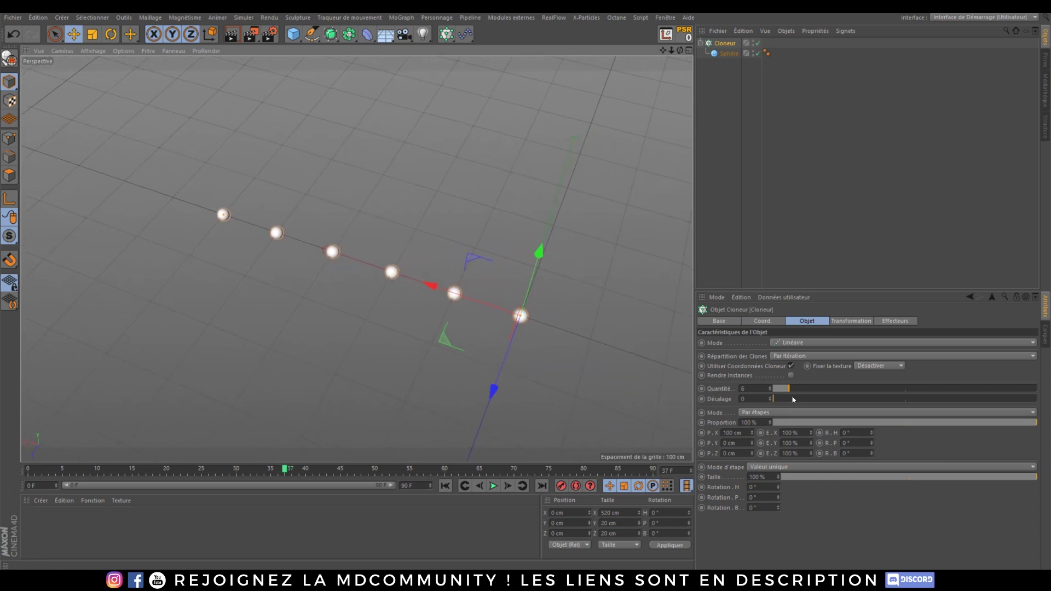
Set the Cloneur's quantity to 15 and its X spacing to 29 cm.
{"action": "left_click_drag", "start_coordinate": [791, 390], "coordinate": [816, 399]}
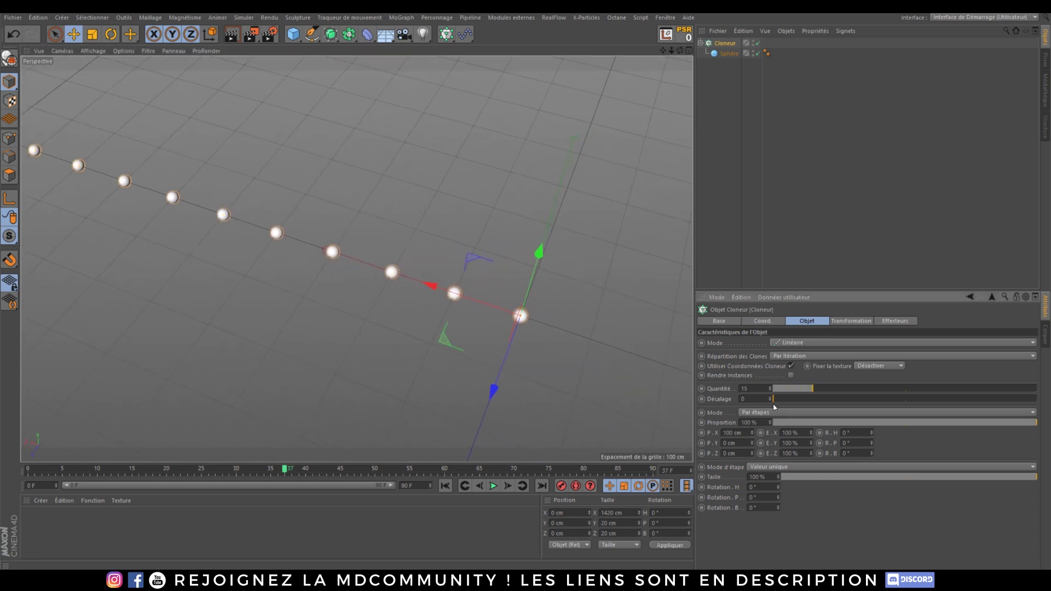
{"action": "left_click_drag", "start_coordinate": [752, 433], "coordinate": [752, 472]}
{"action": "left_click_drag", "start_coordinate": [466, 290], "coordinate": [386, 289], "text": "alt"}
{"action": "middle_click_drag", "start_coordinate": [386, 289], "coordinate": [326, 297], "text": "alt"}
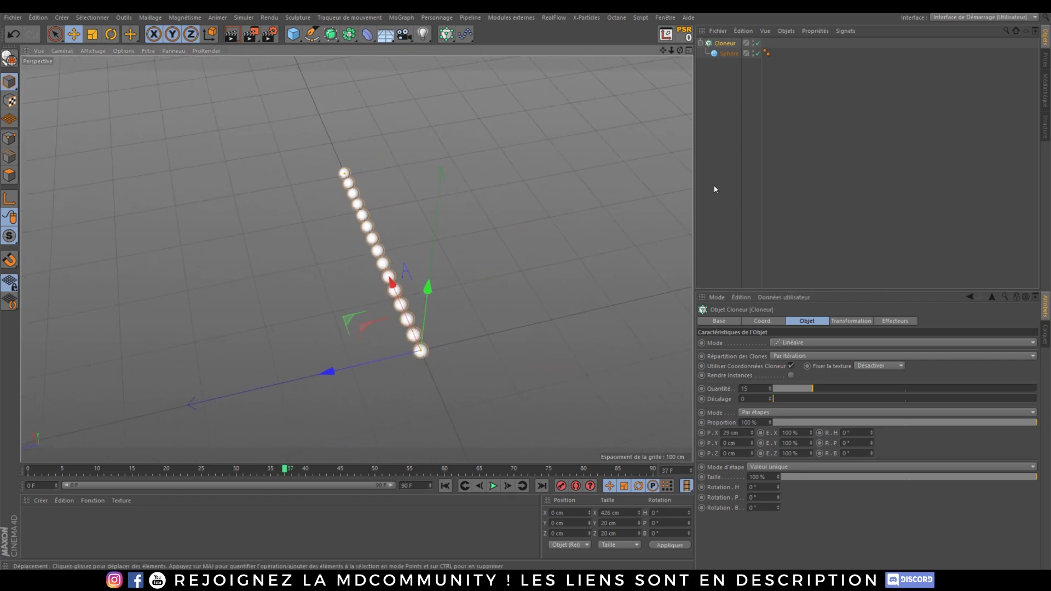
Add a MoGraph Effecteur Groupe with the Cloneur selected.
{"action": "left_click", "coordinate": [715, 189]}
{"action": "left_click", "coordinate": [721, 44]}
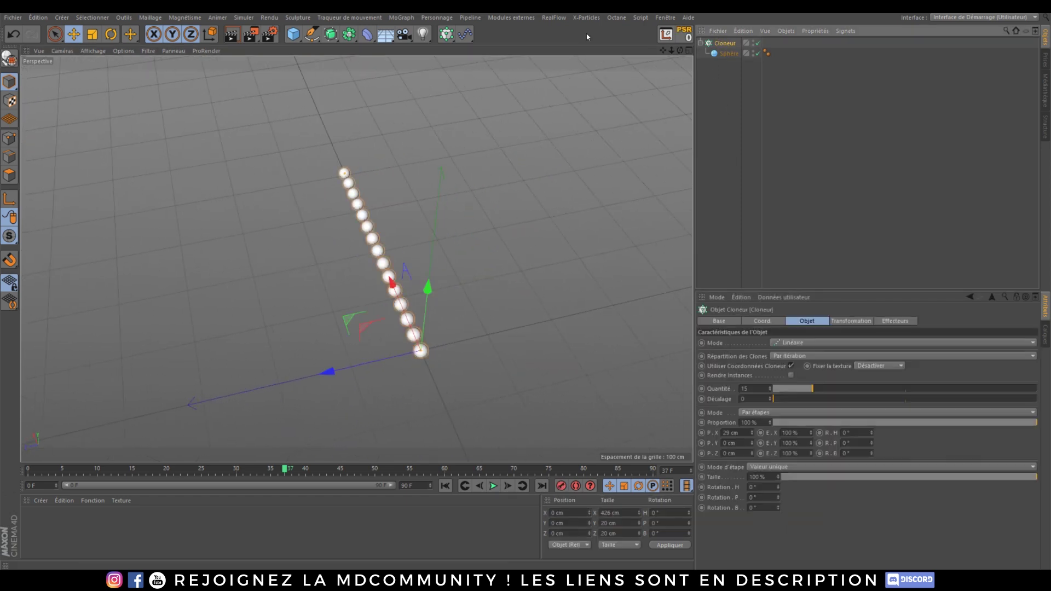
{"action": "left_click", "coordinate": [466, 35]}
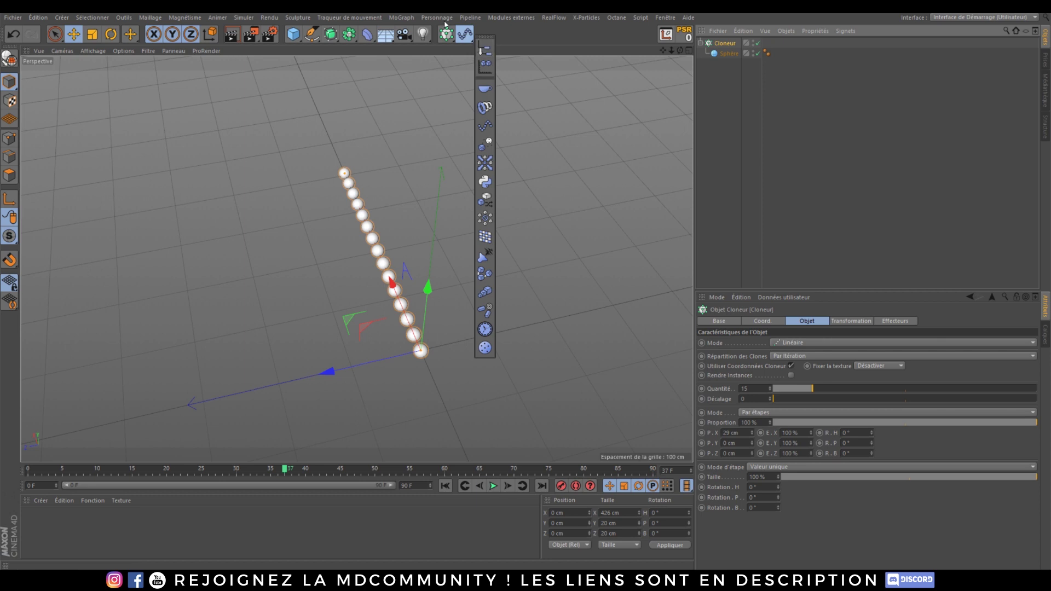
{"action": "left_click", "coordinate": [401, 18]}
{"action": "mouse_move", "coordinate": [432, 33]}
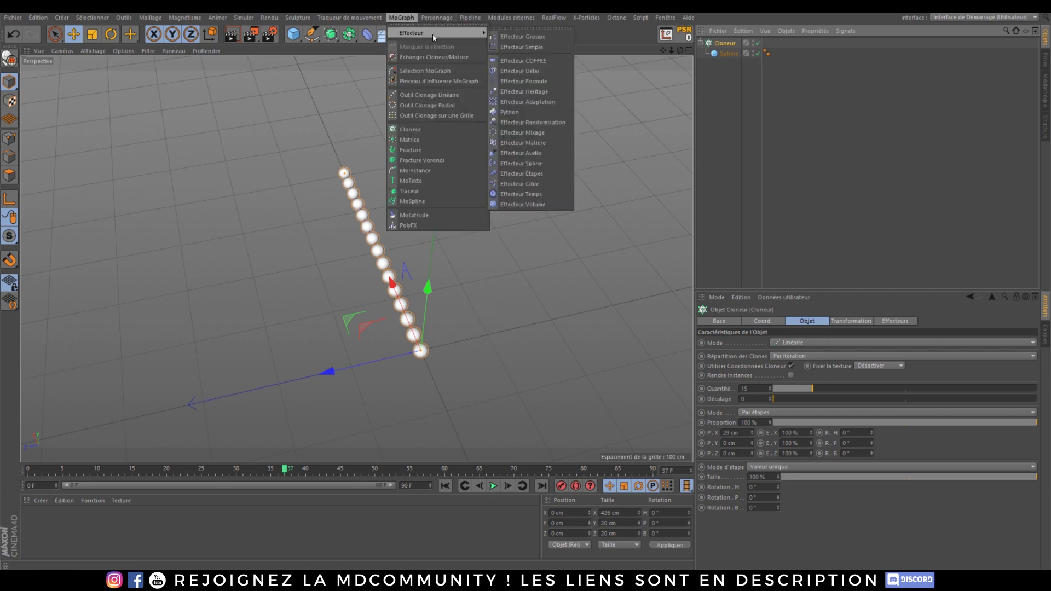
{"action": "left_click", "coordinate": [523, 36]}
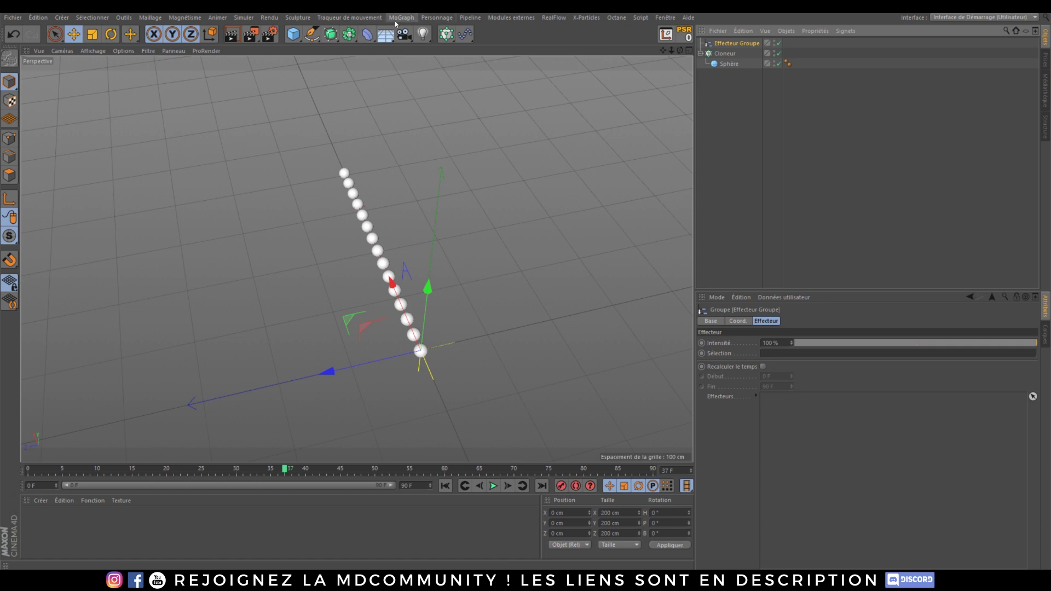
Add a MoGraph Effecteur Simple to the scene.
{"action": "left_click", "coordinate": [412, 18]}
{"action": "mouse_move", "coordinate": [438, 33]}
{"action": "left_click", "coordinate": [522, 47]}
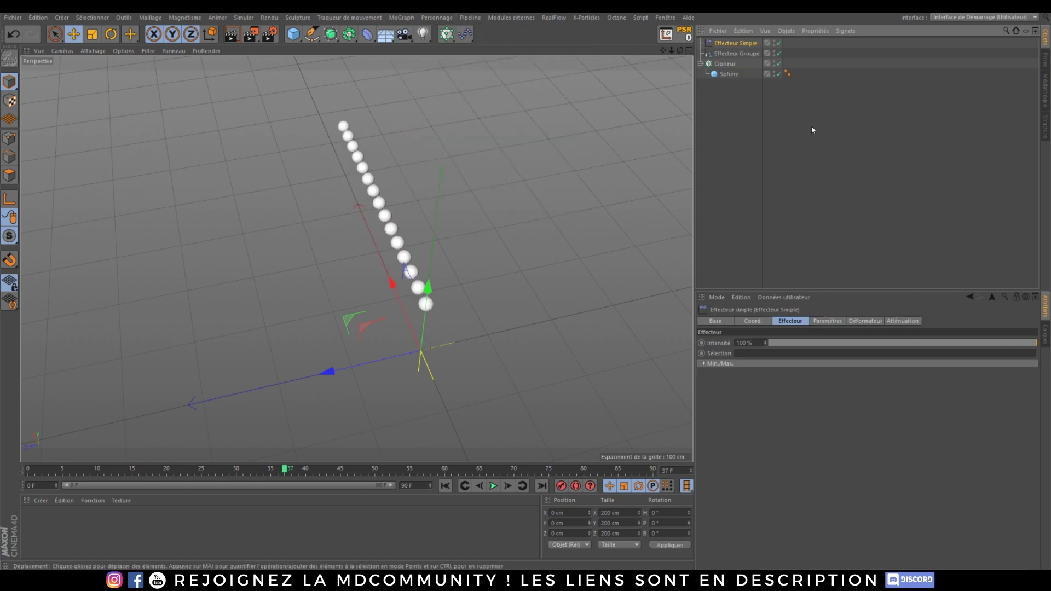
{"action": "left_click_drag", "start_coordinate": [382, 285], "coordinate": [416, 260], "text": "alt"}
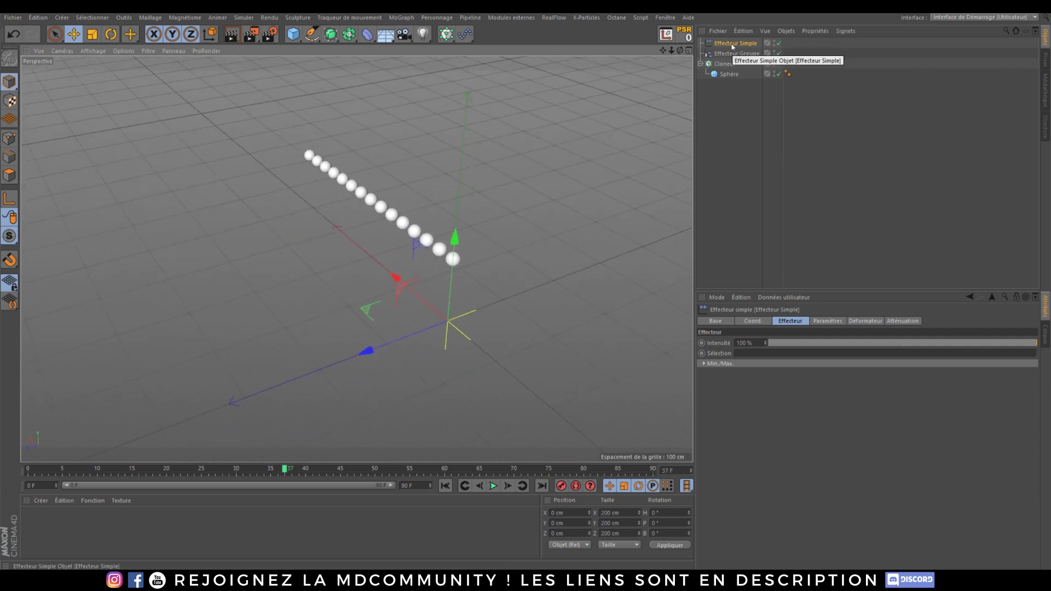
Replace the Effecteur Groupe with the Effecteur Simple in the Cloneur's list of effectors.
{"action": "left_click", "coordinate": [724, 64]}
{"action": "left_click", "coordinate": [893, 321]}
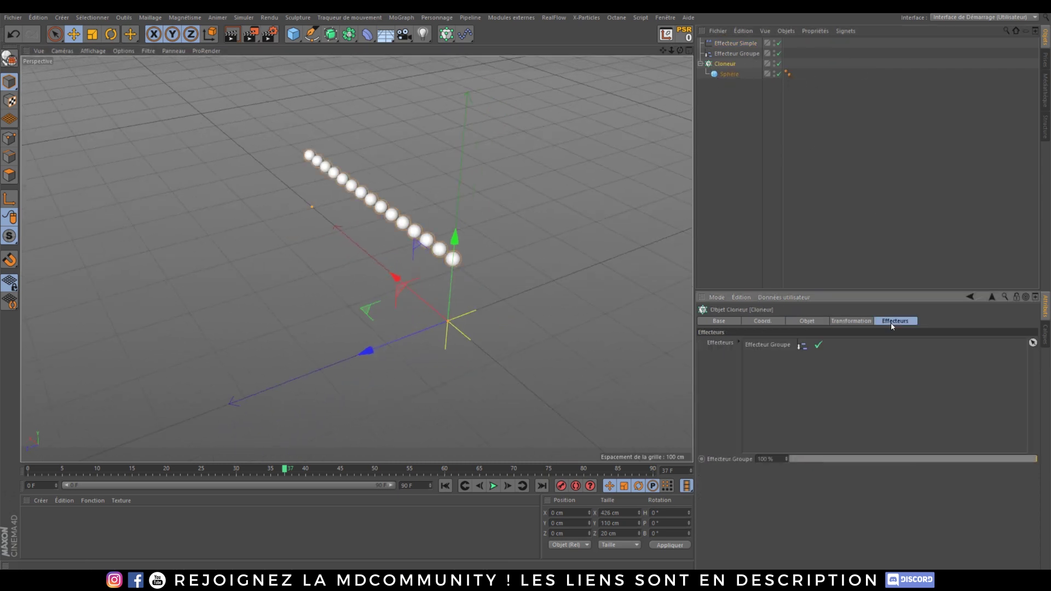
{"action": "left_click", "coordinate": [775, 345]}
{"action": "key", "text": "Delete"}
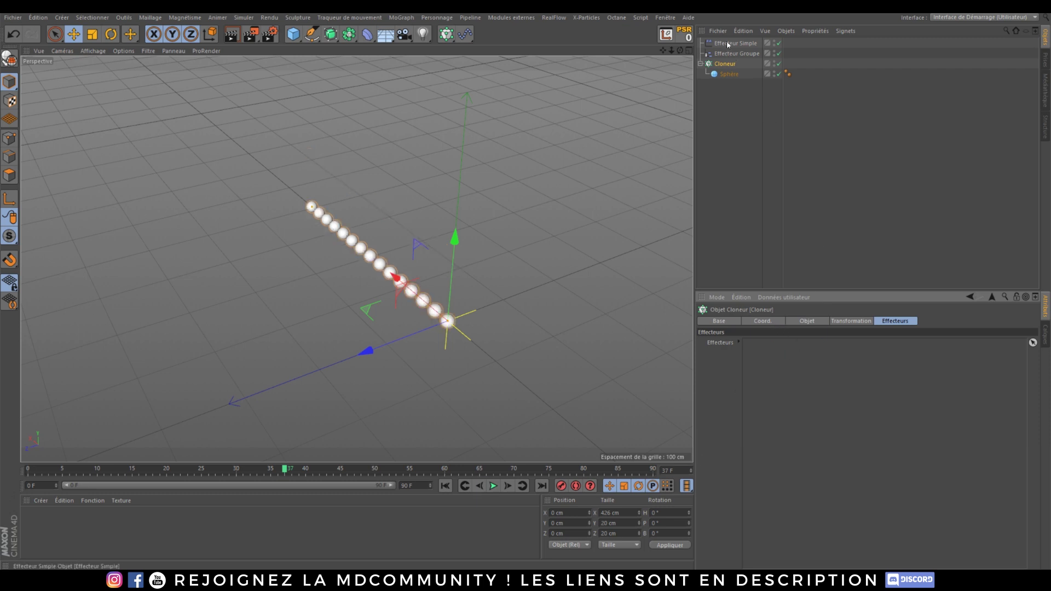
{"action": "left_click_drag", "start_coordinate": [727, 43], "coordinate": [791, 407]}
{"action": "left_click_drag", "start_coordinate": [448, 266], "coordinate": [359, 296], "text": "alt"}
{"action": "left_click", "coordinate": [797, 323]}
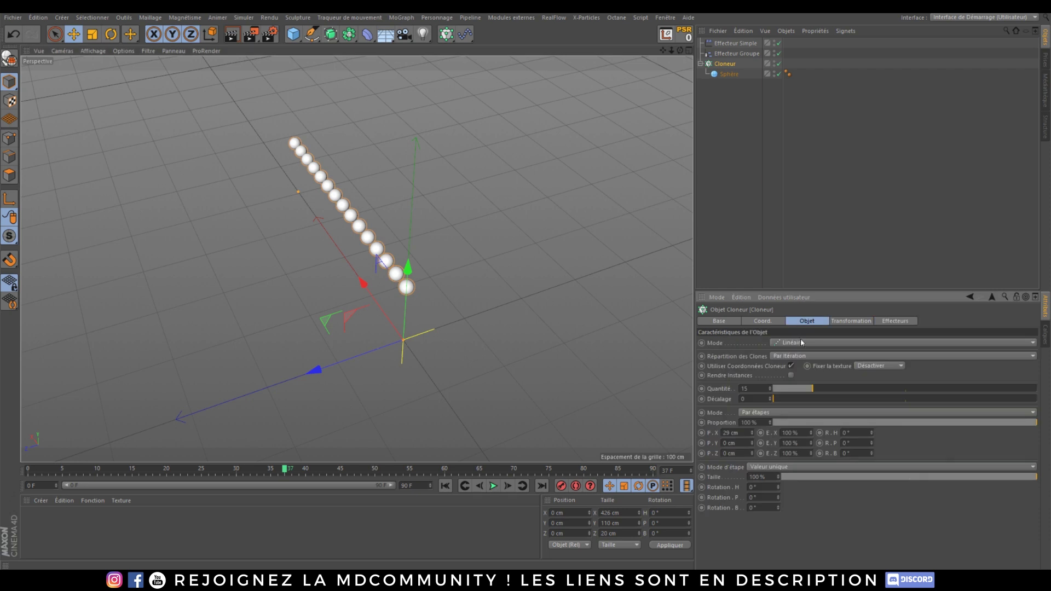
Set the Effecteur Simple's Y position parameter to 0 cm.
{"action": "left_click", "coordinate": [728, 43]}
{"action": "left_click", "coordinate": [827, 322]}
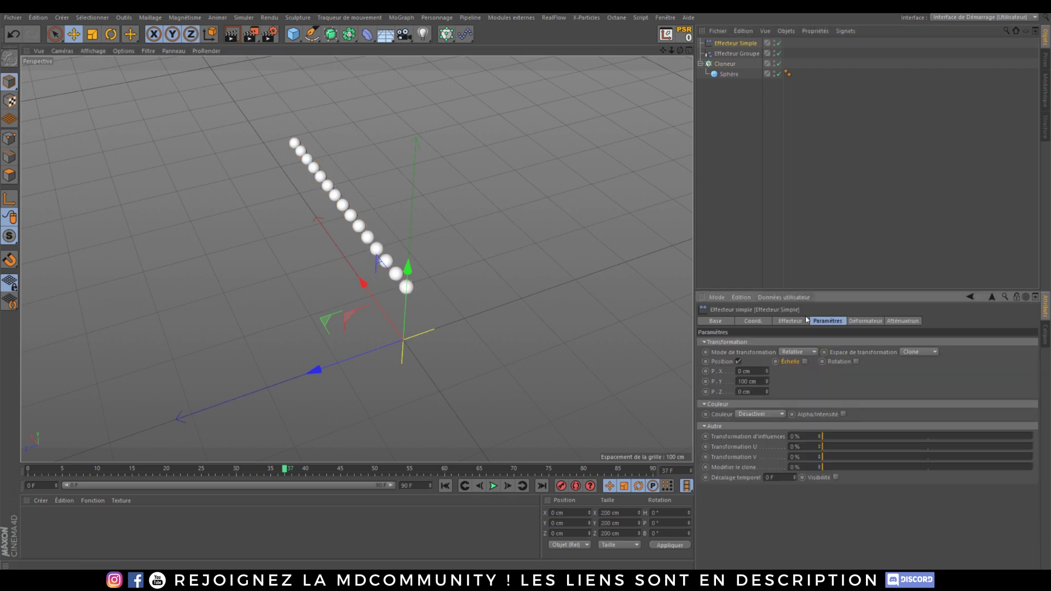
{"action": "type", "text": "0m"}
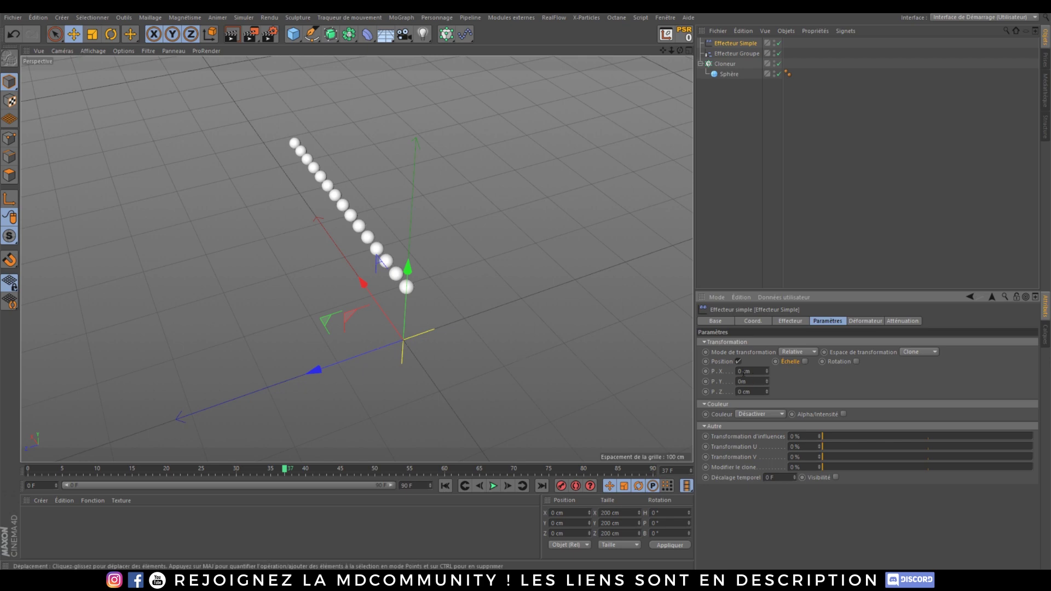
{"action": "key", "text": "Return"}
{"action": "left_click_drag", "start_coordinate": [396, 291], "coordinate": [461, 274], "text": "alt"}
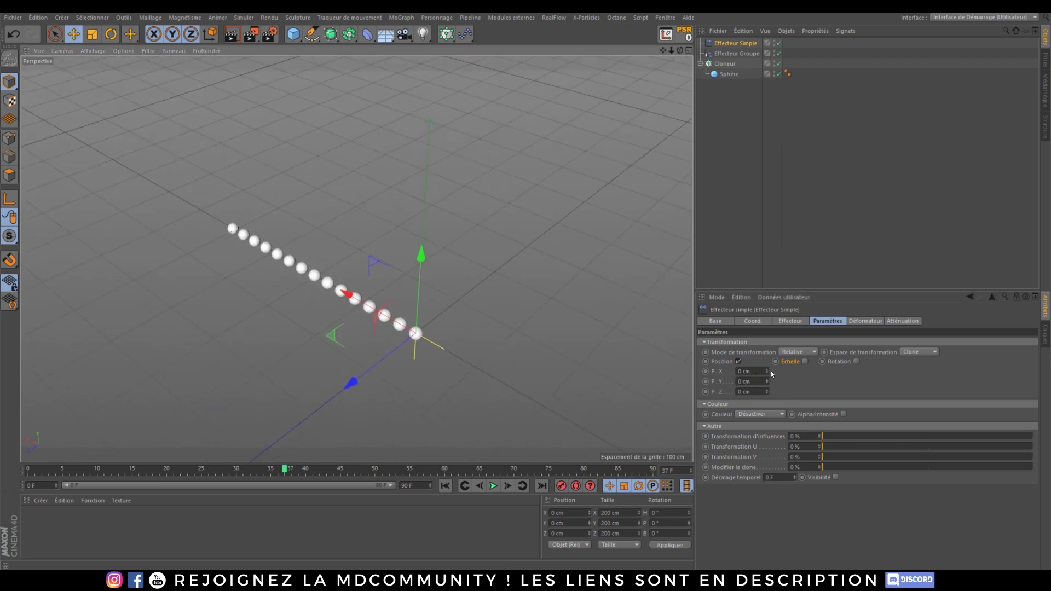
Try an X offset on the Effecteur Simple, undo it, and set its Z position parameter to about -146 cm.
{"action": "left_click_drag", "start_coordinate": [768, 372], "coordinate": [768, 350]}
{"action": "key", "text": "ctrl+z"}
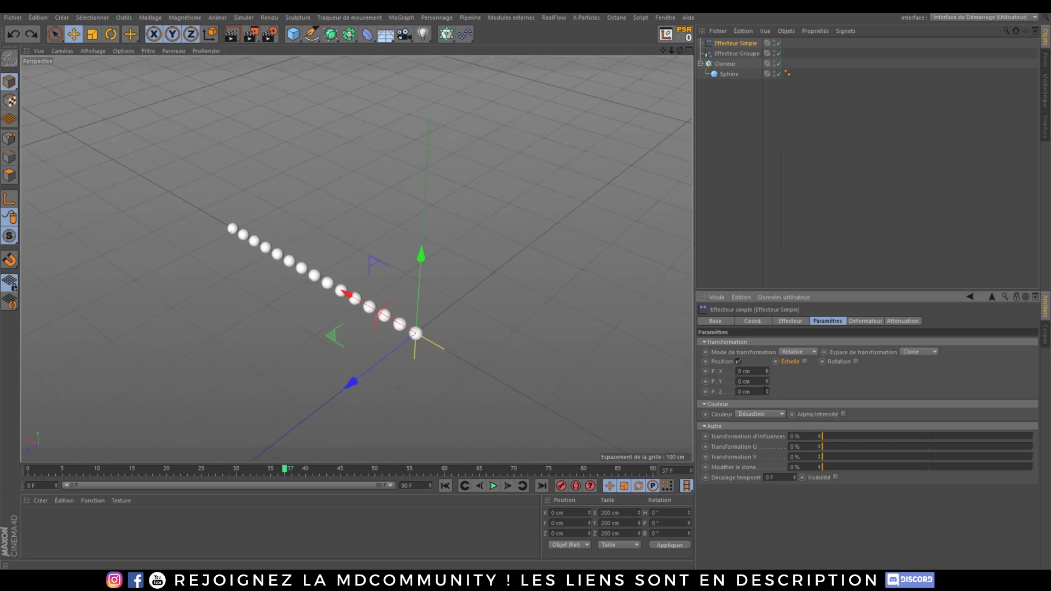
{"action": "left_click_drag", "start_coordinate": [767, 393], "coordinate": [767, 474]}
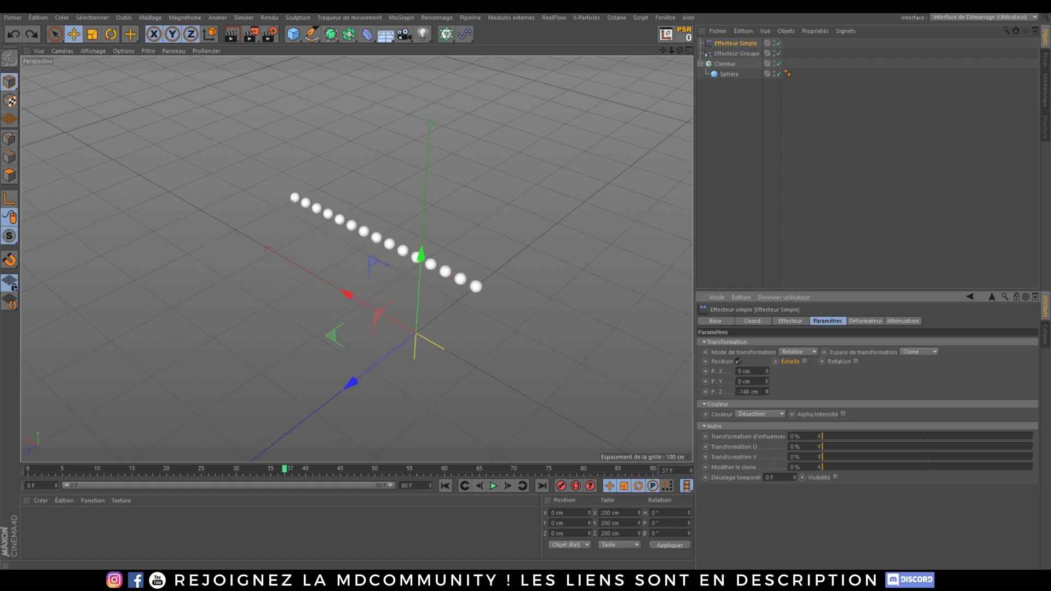
{"action": "left_click_drag", "start_coordinate": [380, 266], "coordinate": [439, 281], "text": "alt"}
{"action": "middle_click_drag", "start_coordinate": [396, 335], "coordinate": [364, 349], "text": "alt"}
{"action": "left_click_drag", "start_coordinate": [363, 350], "coordinate": [357, 302], "text": "alt"}
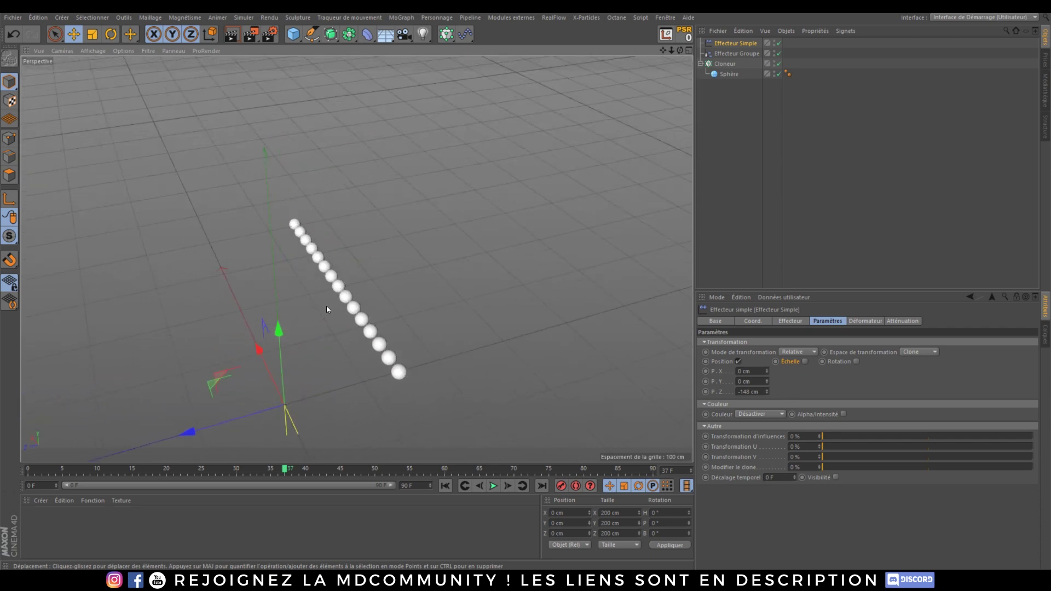
{"action": "middle_click_drag", "start_coordinate": [327, 309], "coordinate": [340, 312], "text": "alt"}
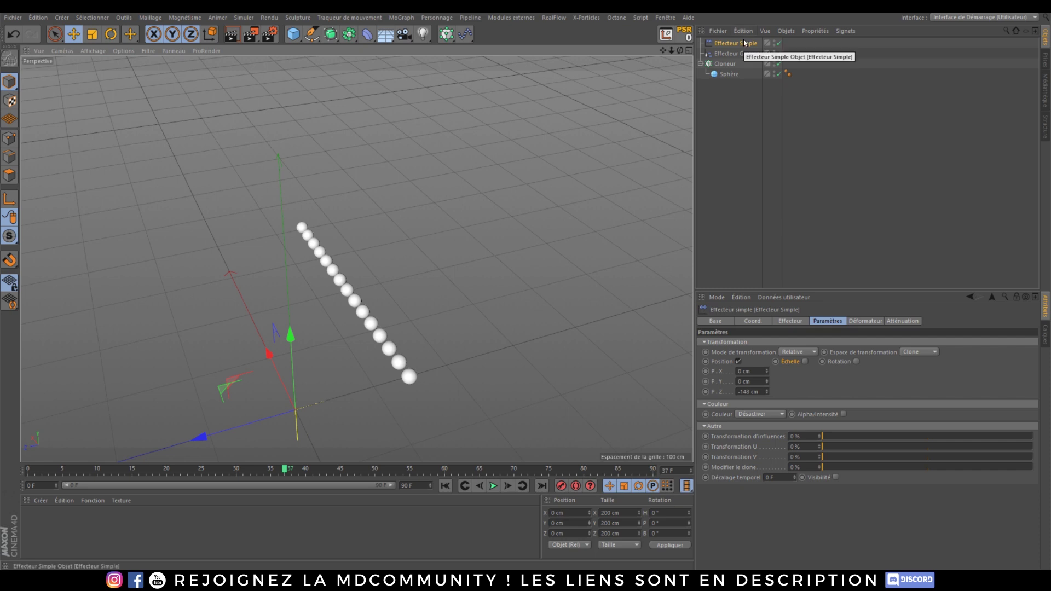
Try the Boîte falloff shape on the Effecteur Simple, and settle on the Sphère shape.
{"action": "left_click", "coordinate": [901, 321]}
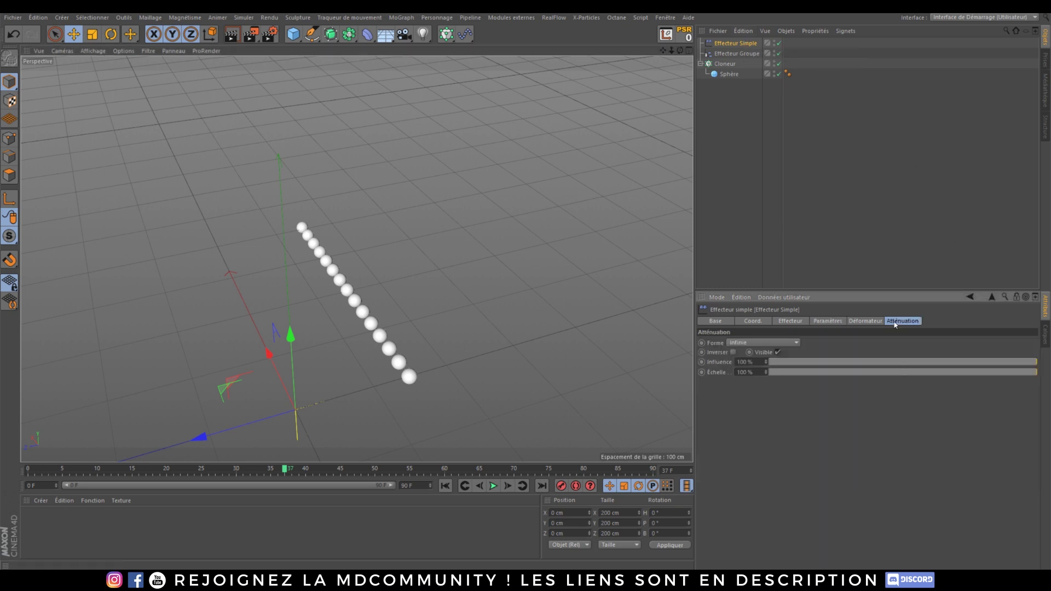
{"action": "left_click", "coordinate": [775, 341]}
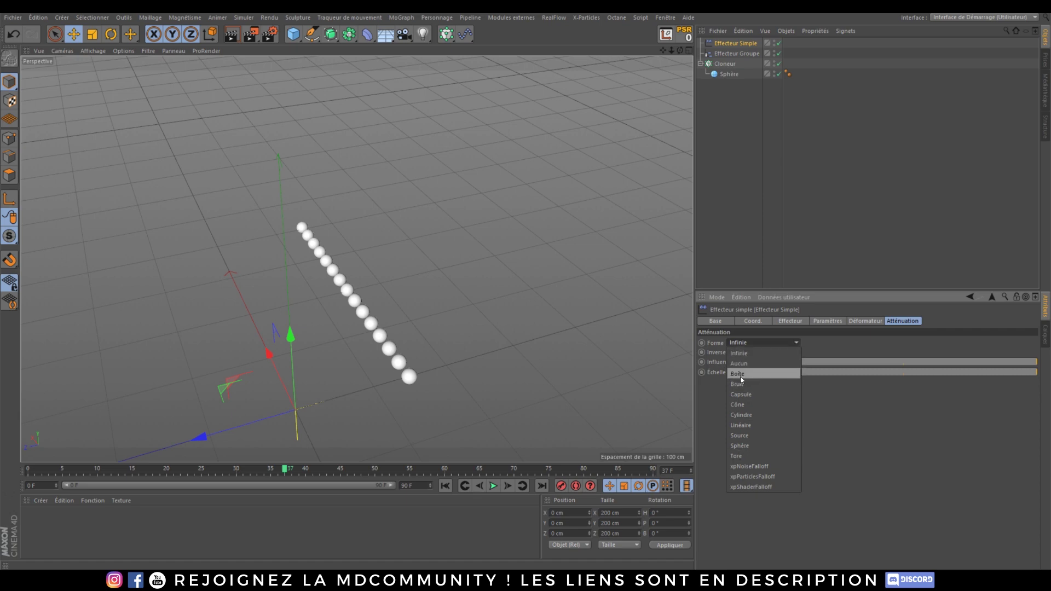
{"action": "left_click", "coordinate": [739, 374]}
{"action": "left_click", "coordinate": [747, 344]}
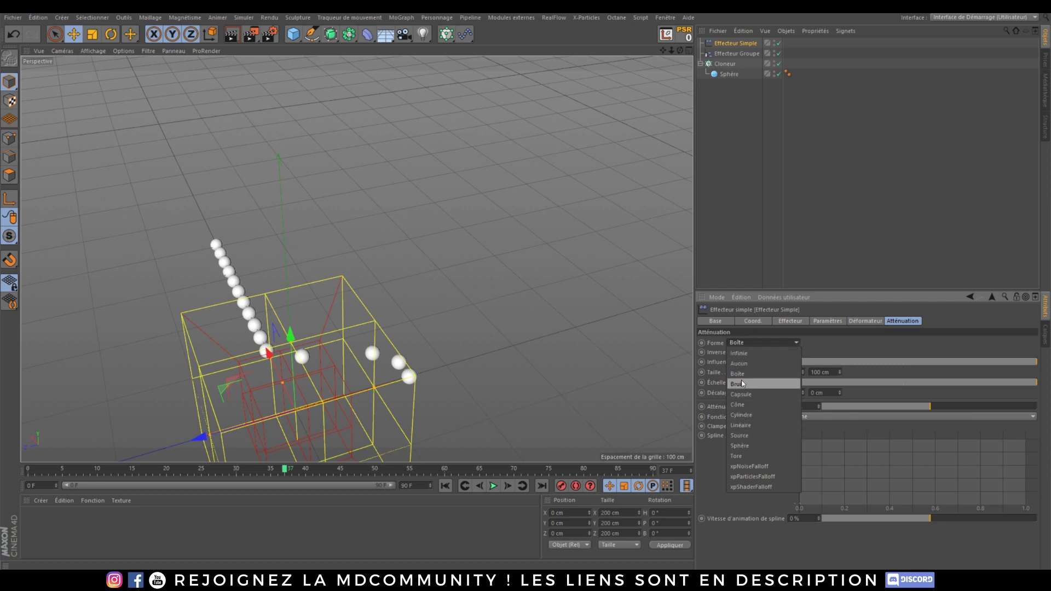
{"action": "left_click", "coordinate": [743, 446]}
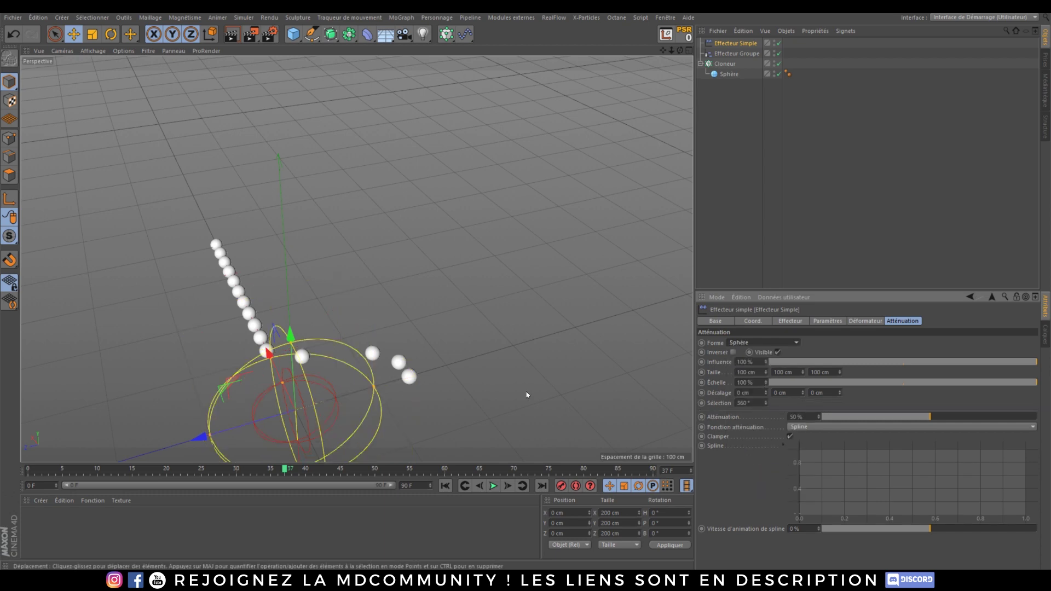
{"action": "left_click_drag", "start_coordinate": [224, 318], "coordinate": [340, 328], "text": "alt"}
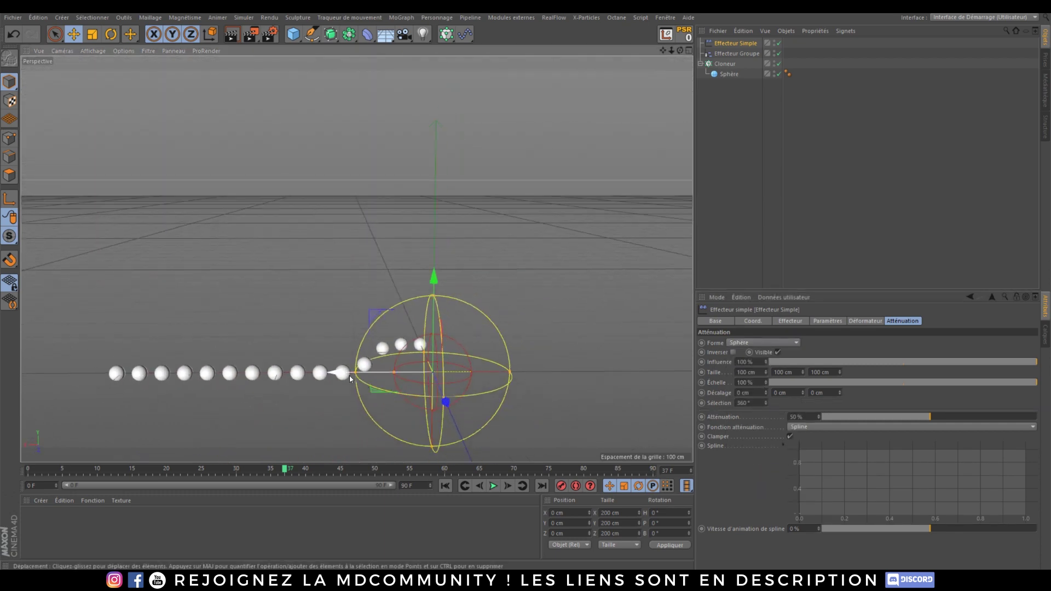
Move the Effecteur Simple along the X axis to about -138 cm, beyond the first clone of the row.
{"action": "left_click_drag", "start_coordinate": [356, 378], "coordinate": [451, 379]}
{"action": "left_click_drag", "start_coordinate": [589, 371], "coordinate": [538, 379], "text": "alt"}
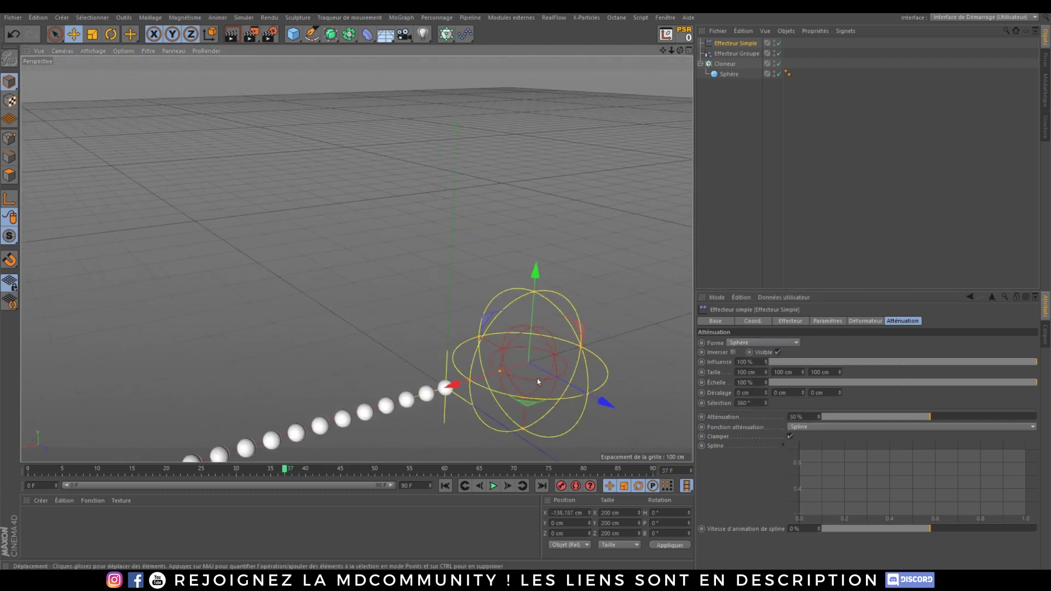
{"action": "left_click_drag", "start_coordinate": [635, 354], "coordinate": [530, 366], "text": "alt"}
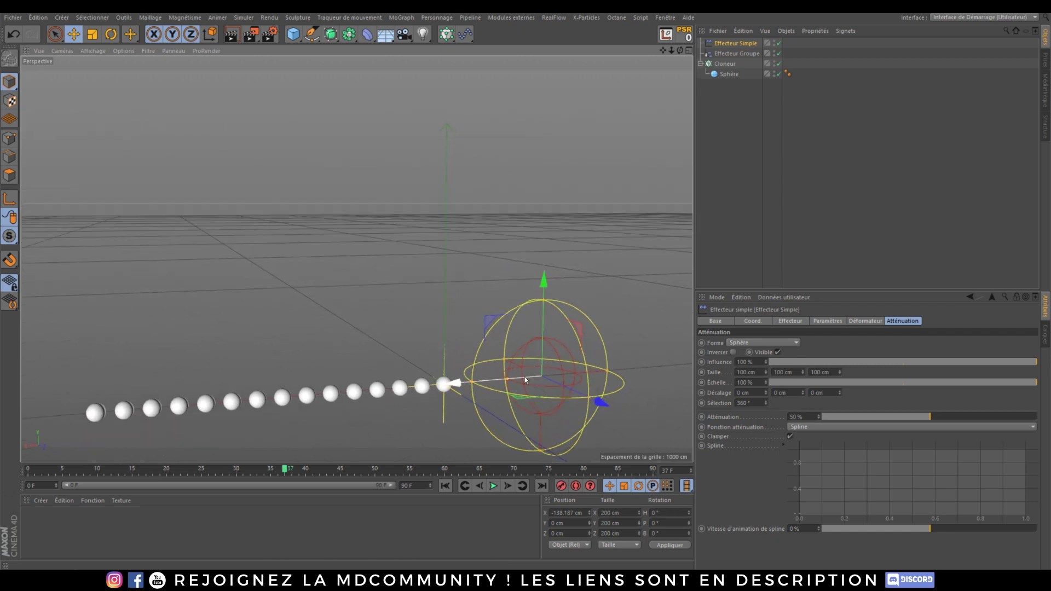
Widen the Effecteur Simple's falloff sphere to about 108 cm in X and set its Atténuation to 75 %.
{"action": "left_click_drag", "start_coordinate": [509, 393], "coordinate": [505, 385], "text": "alt"}
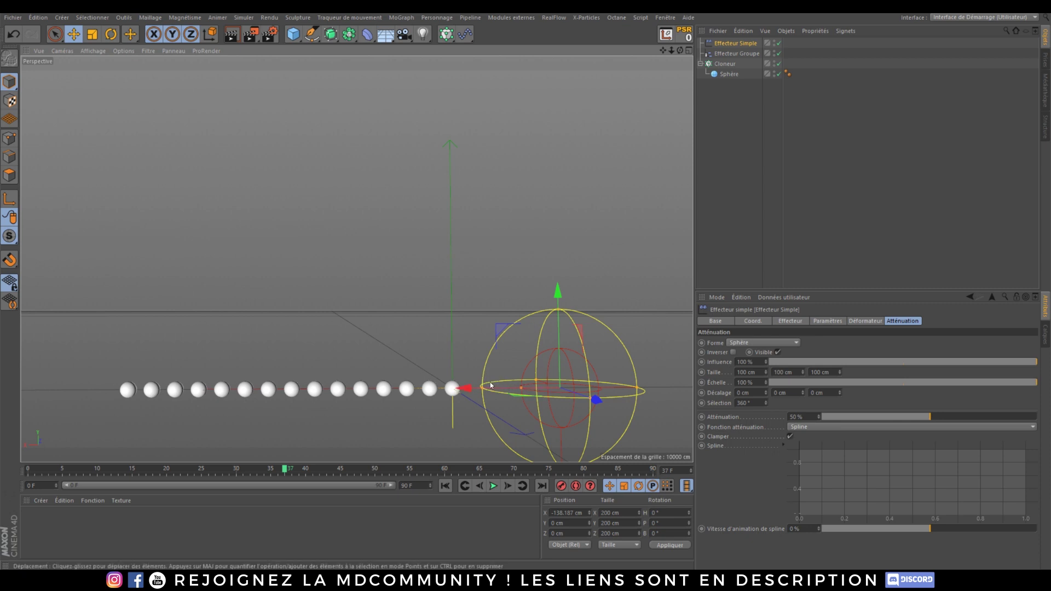
{"action": "left_click_drag", "start_coordinate": [481, 388], "coordinate": [460, 384]}
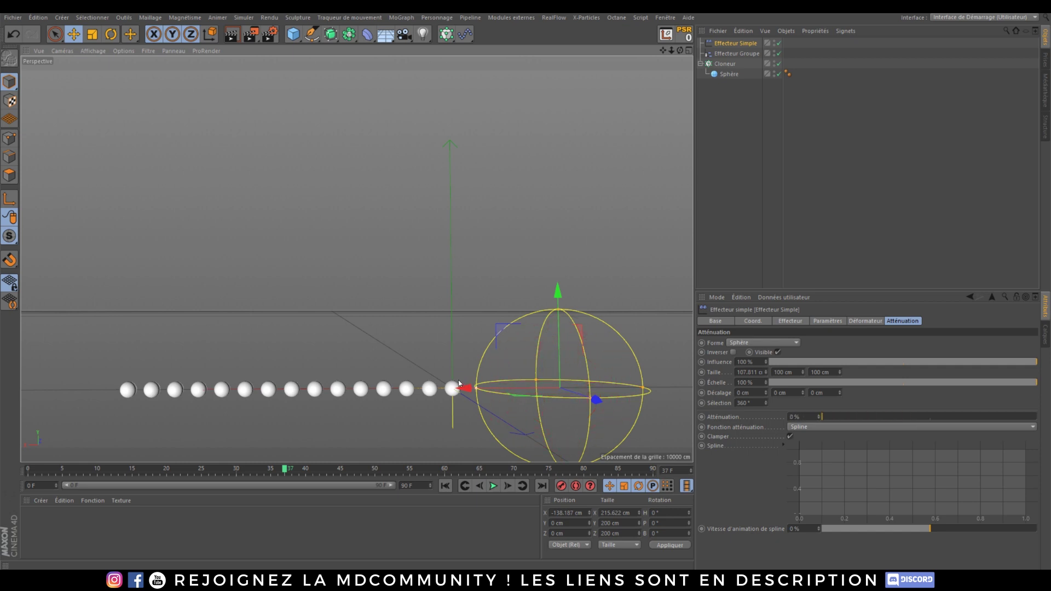
{"action": "key", "text": "ctrl+z"}
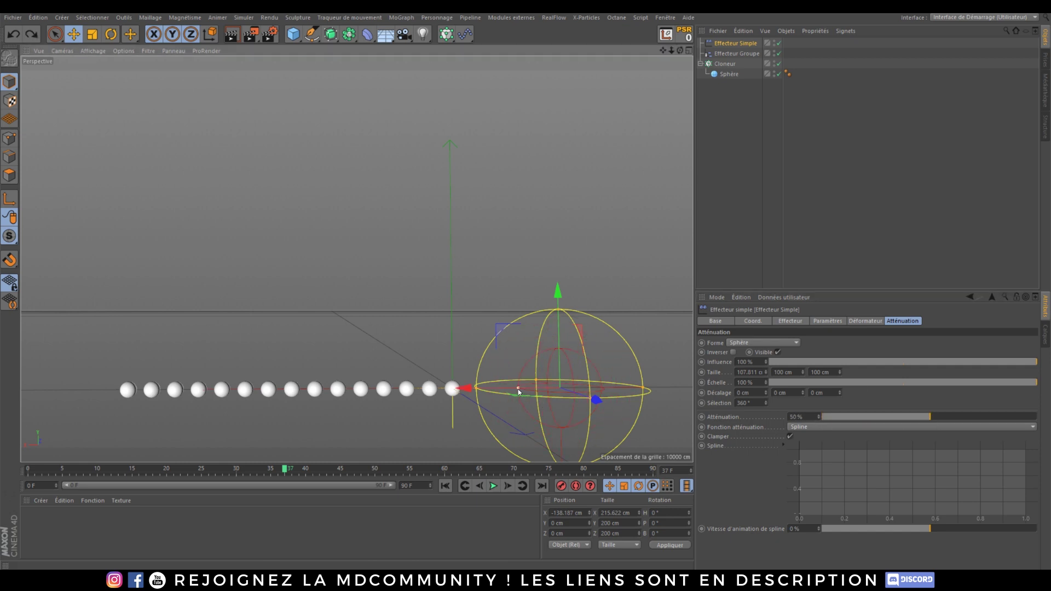
{"action": "left_click_drag", "start_coordinate": [518, 389], "coordinate": [540, 389]}
{"action": "left_click_drag", "start_coordinate": [789, 418], "coordinate": [873, 424]}
{"action": "type", "text": "75"}
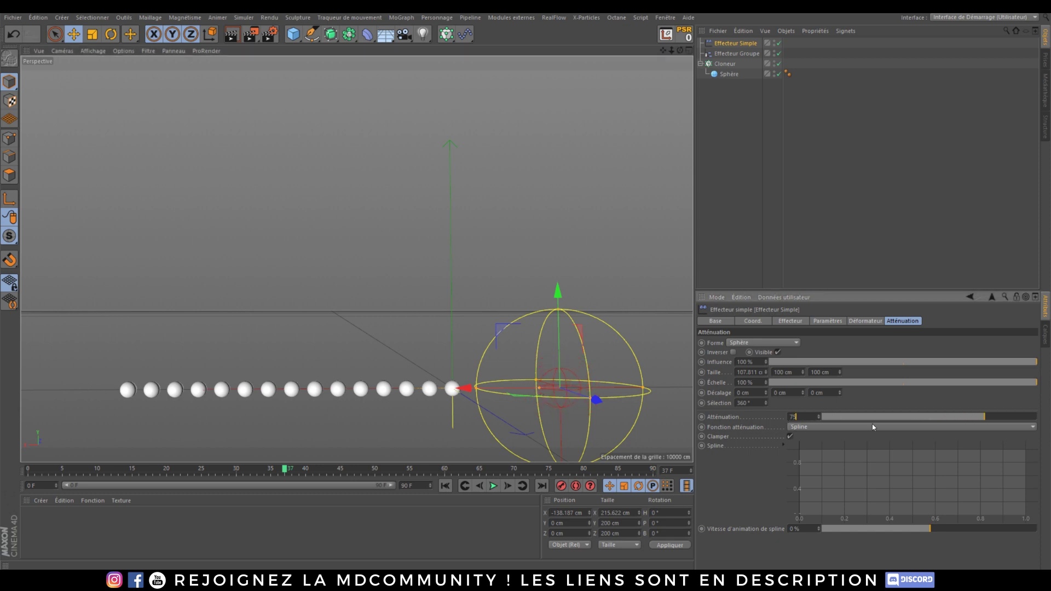
{"action": "key", "text": "Return"}
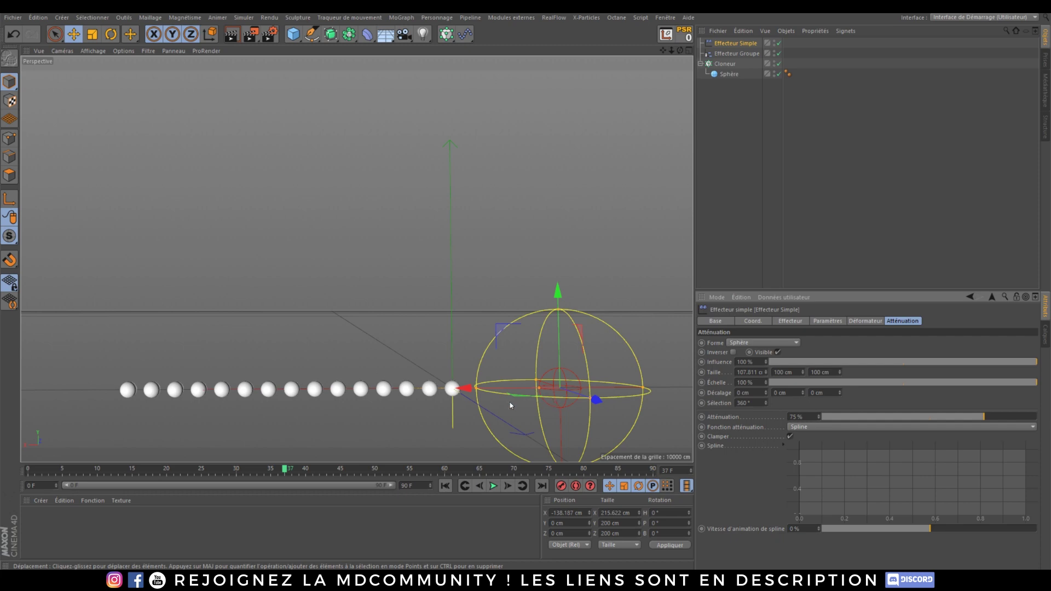
Move the Effecteur Simple along the X axis to about 595 cm, past the far end of the clone row.
{"action": "left_click_drag", "start_coordinate": [526, 355], "coordinate": [332, 411], "text": "alt"}
{"action": "scroll", "coordinate": [441, 383], "scroll_direction": "down", "scroll_amount": 3}
{"action": "left_click_drag", "start_coordinate": [443, 385], "coordinate": [467, 364], "text": "alt"}
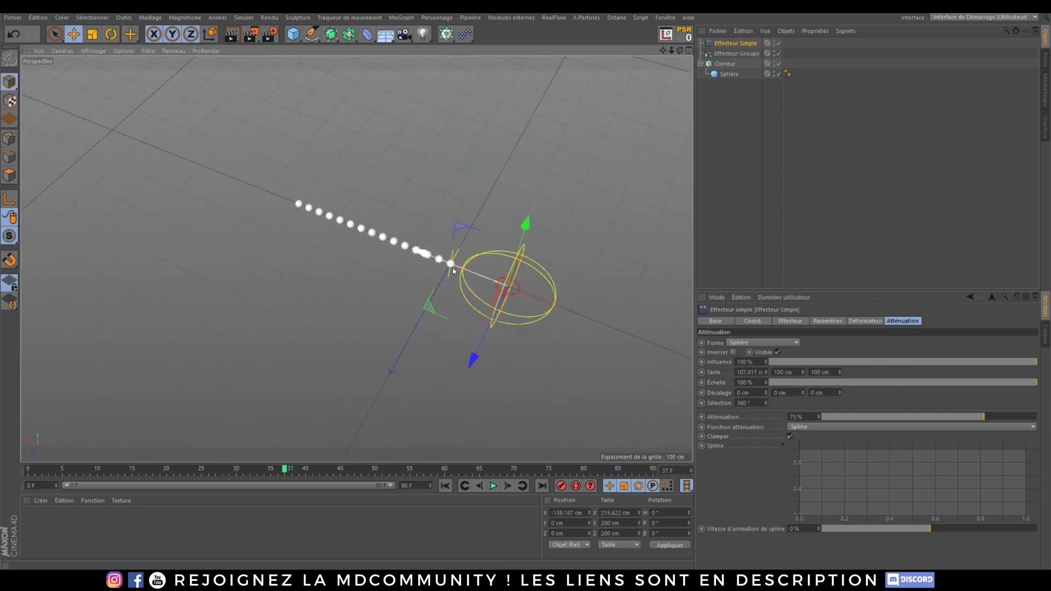
{"action": "mouse_move", "coordinate": [424, 256]}
{"action": "left_mouse_down"}
{"action": "mouse_move", "coordinate": [333, 223]}
{"action": "mouse_move", "coordinate": [175, 198]}
{"action": "left_mouse_up"}
{"action": "left_click_drag", "start_coordinate": [323, 246], "coordinate": [359, 248], "text": "alt"}
{"action": "mouse_move", "coordinate": [145, 211]}
{"action": "left_mouse_down"}
{"action": "mouse_move", "coordinate": [159, 228]}
{"action": "mouse_move", "coordinate": [139, 227]}
{"action": "left_mouse_up"}
{"action": "key", "text": "ctrl+z"}
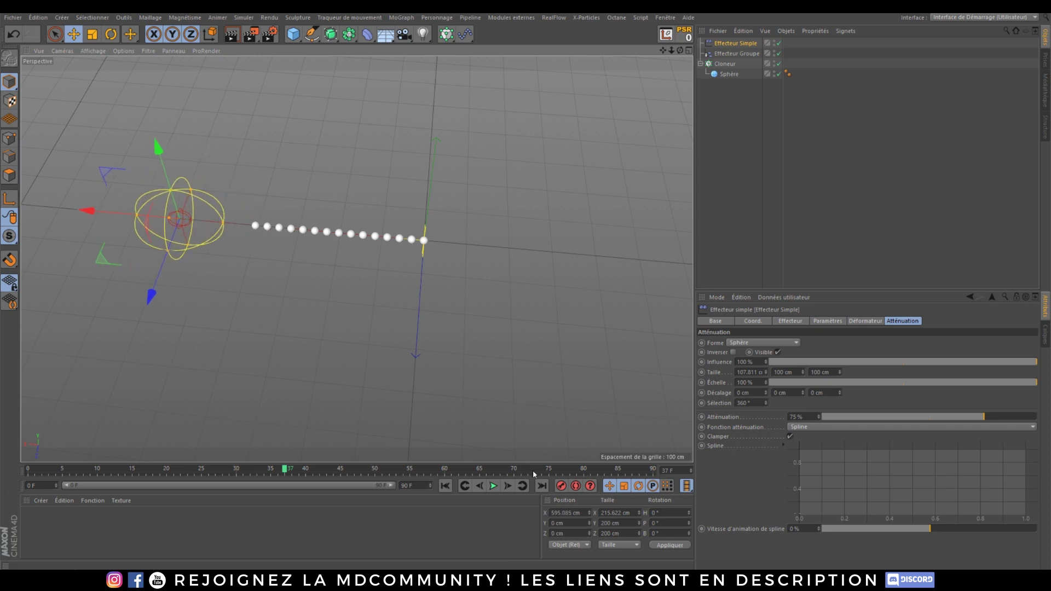
Keyframe the Effecteur Simple at frame 0, and at frame 20 with its X position at about -171 cm.
{"action": "left_click_drag", "start_coordinate": [282, 470], "coordinate": [27, 470]}
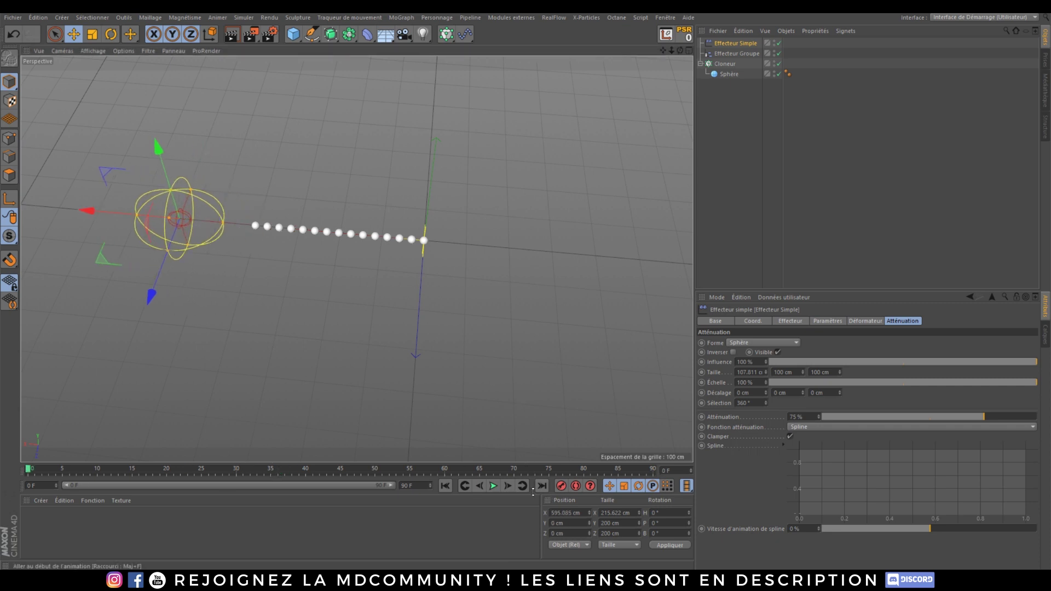
{"action": "left_click", "coordinate": [558, 487]}
{"action": "left_click_drag", "start_coordinate": [136, 470], "coordinate": [168, 470]}
{"action": "left_click_drag", "start_coordinate": [92, 212], "coordinate": [403, 240]}
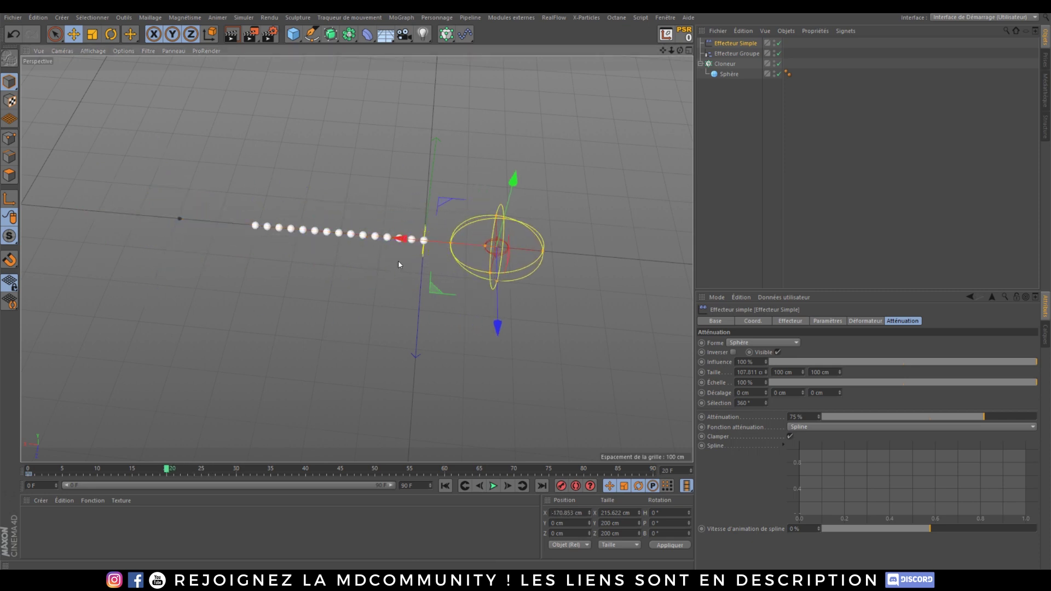
Preview the animation and move the Effecteur Simple's second keyframe to frame 55.
{"action": "left_click", "coordinate": [445, 486]}
{"action": "left_click", "coordinate": [493, 486]}
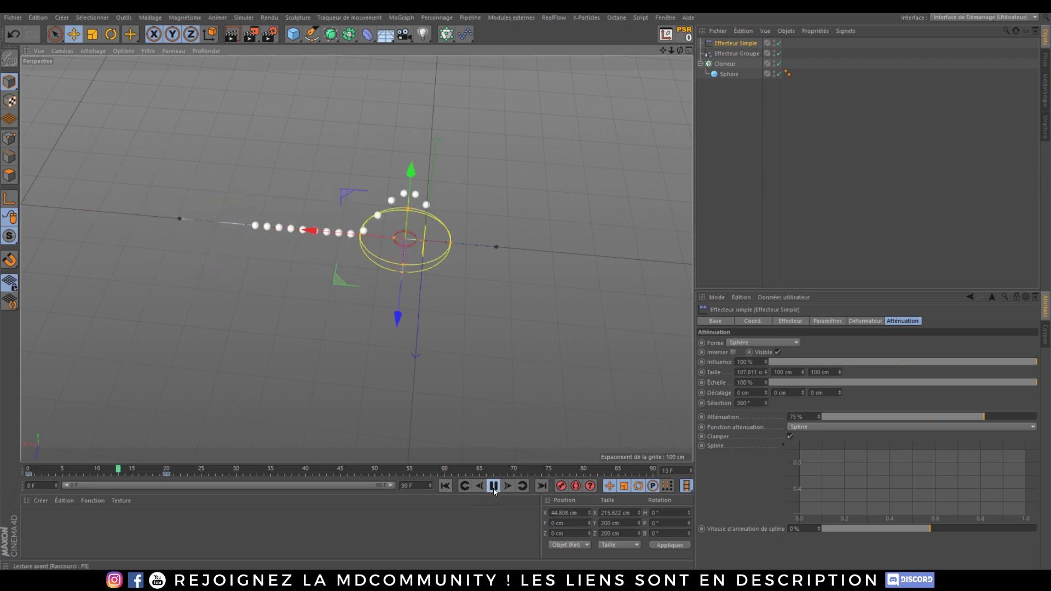
{"action": "left_click", "coordinate": [493, 489]}
{"action": "left_click_drag", "start_coordinate": [166, 475], "coordinate": [415, 485]}
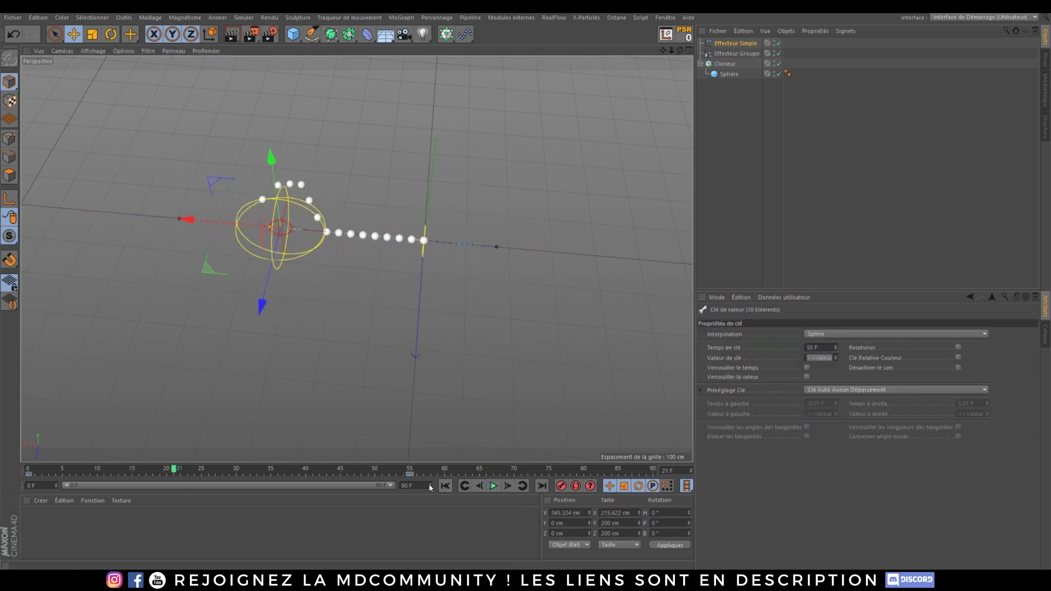
Hide the Effecteur Simple in the viewport and render, and deselect it.
{"action": "double_click", "coordinate": [774, 44], "text": "alt"}
{"action": "left_click", "coordinate": [751, 189]}
{"action": "left_click_drag", "start_coordinate": [352, 240], "coordinate": [355, 249], "text": "alt"}
{"action": "middle_click_drag", "start_coordinate": [355, 251], "coordinate": [395, 281], "text": "alt"}
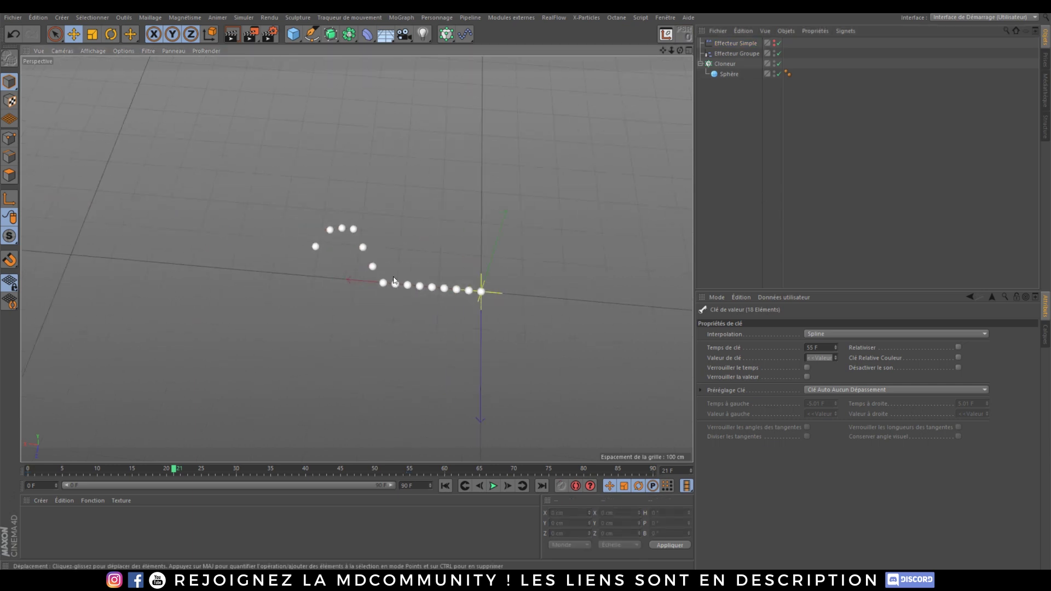
{"action": "right_click_drag", "start_coordinate": [395, 282], "coordinate": [432, 288], "text": "alt"}
{"action": "middle_click_drag", "start_coordinate": [432, 288], "coordinate": [418, 279], "text": "alt"}
Play the animation from the first frame at different viewing angles to examine how the clones move as the effector passes.
{"action": "left_click", "coordinate": [445, 486]}
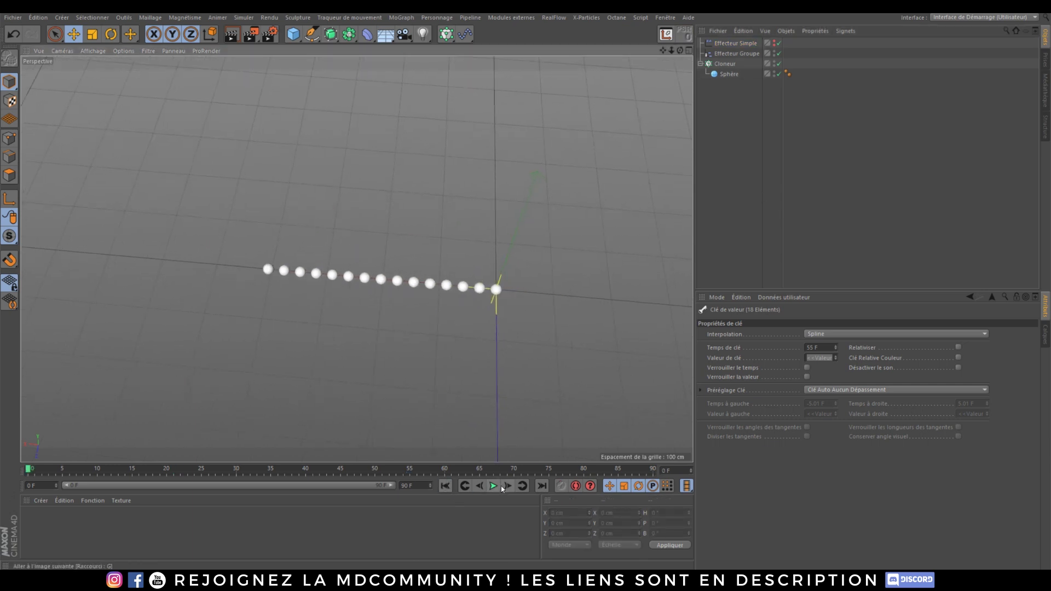
{"action": "left_click", "coordinate": [493, 486]}
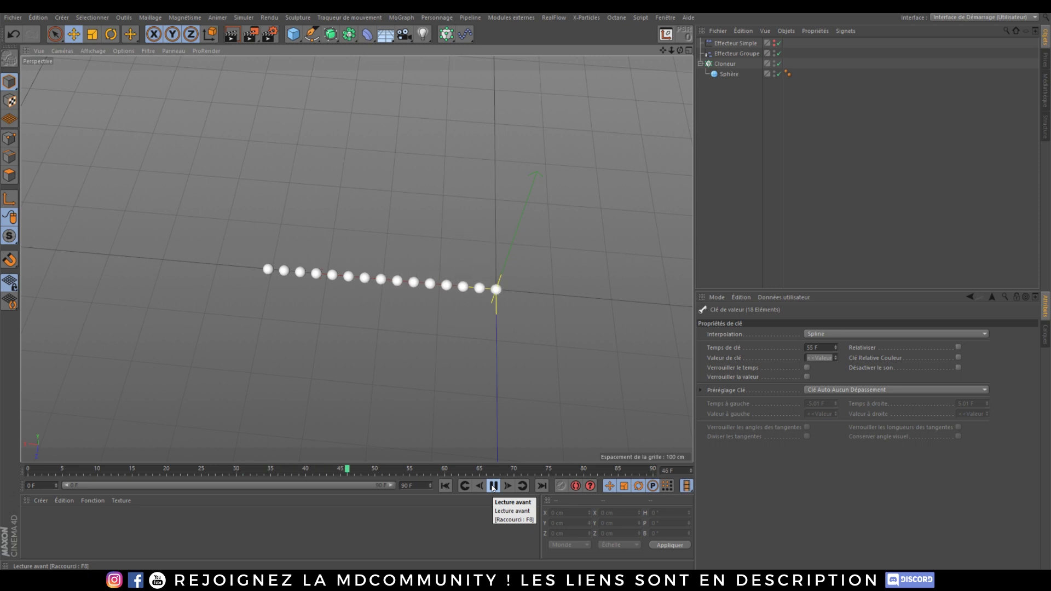
{"action": "left_click", "coordinate": [493, 487]}
{"action": "left_click_drag", "start_coordinate": [448, 334], "coordinate": [266, 217], "text": "alt"}
{"action": "left_click", "coordinate": [445, 486]}
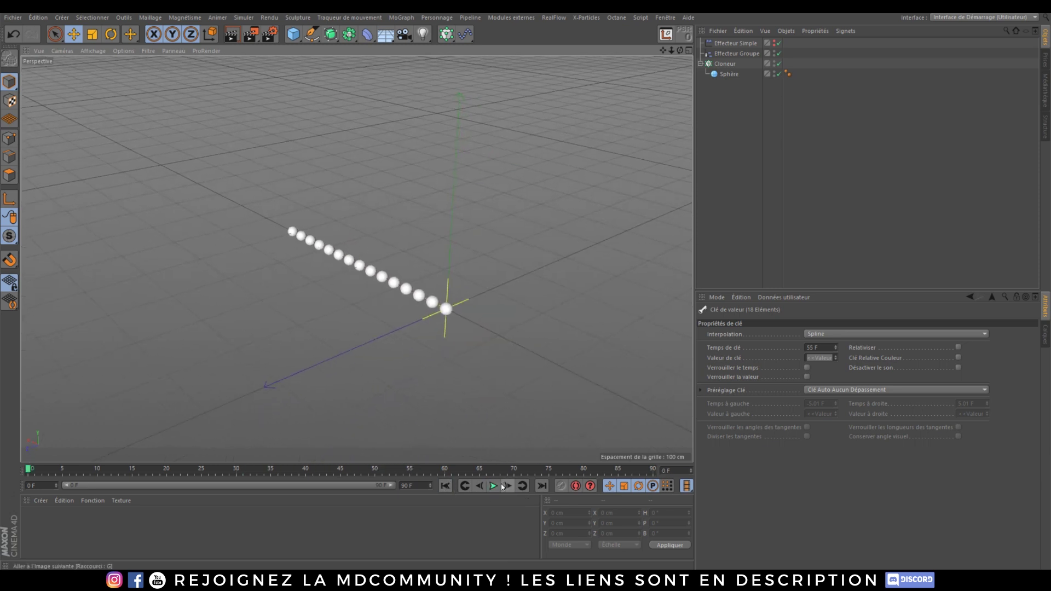
{"action": "left_click", "coordinate": [493, 486]}
{"action": "left_click", "coordinate": [494, 485]}
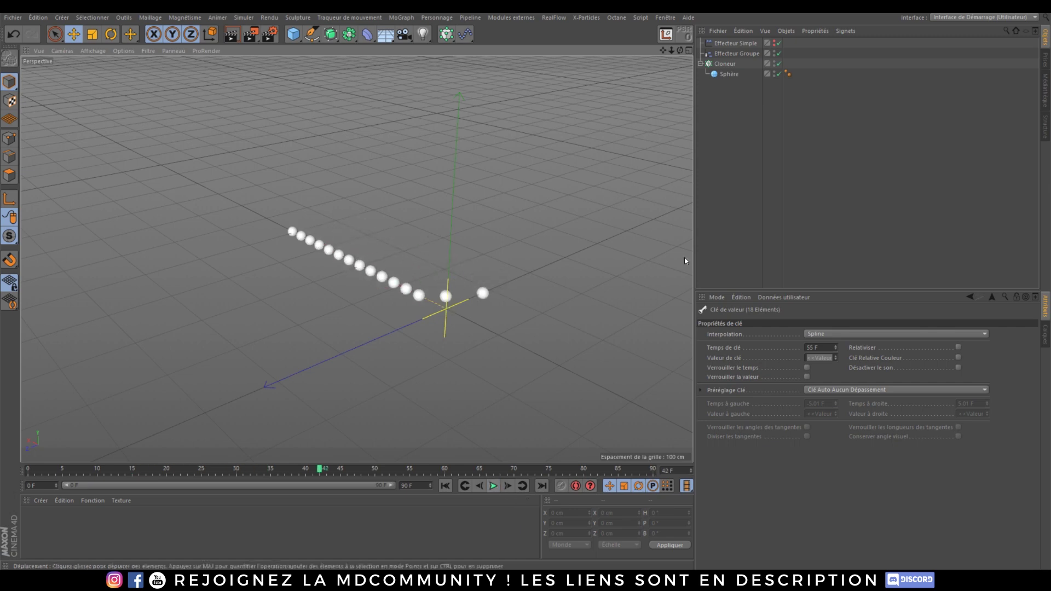
{"action": "left_click", "coordinate": [735, 43]}
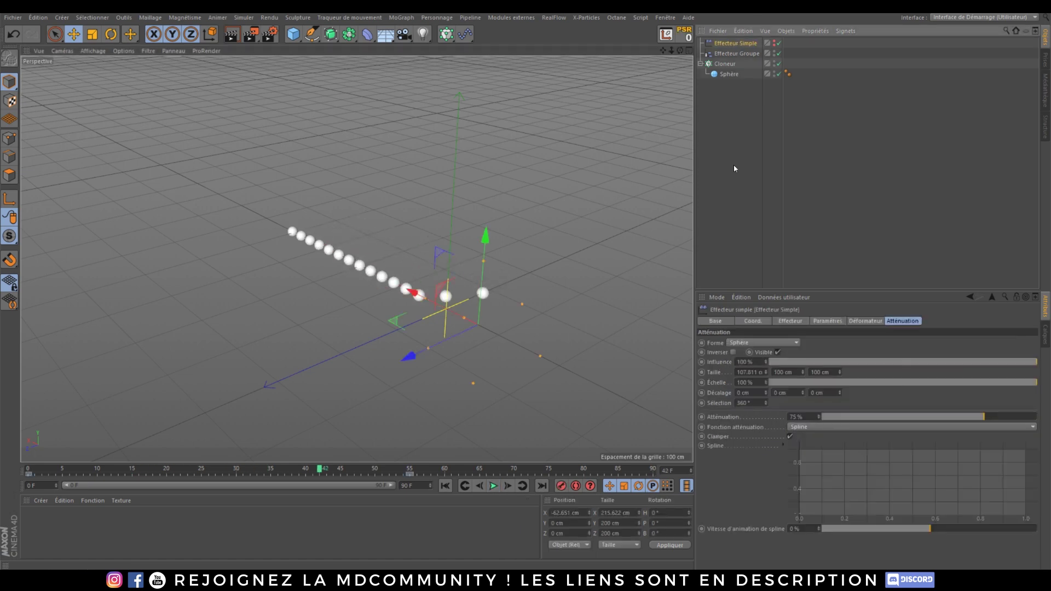
{"action": "left_click", "coordinate": [494, 486]}
{"action": "left_click", "coordinate": [494, 486]}
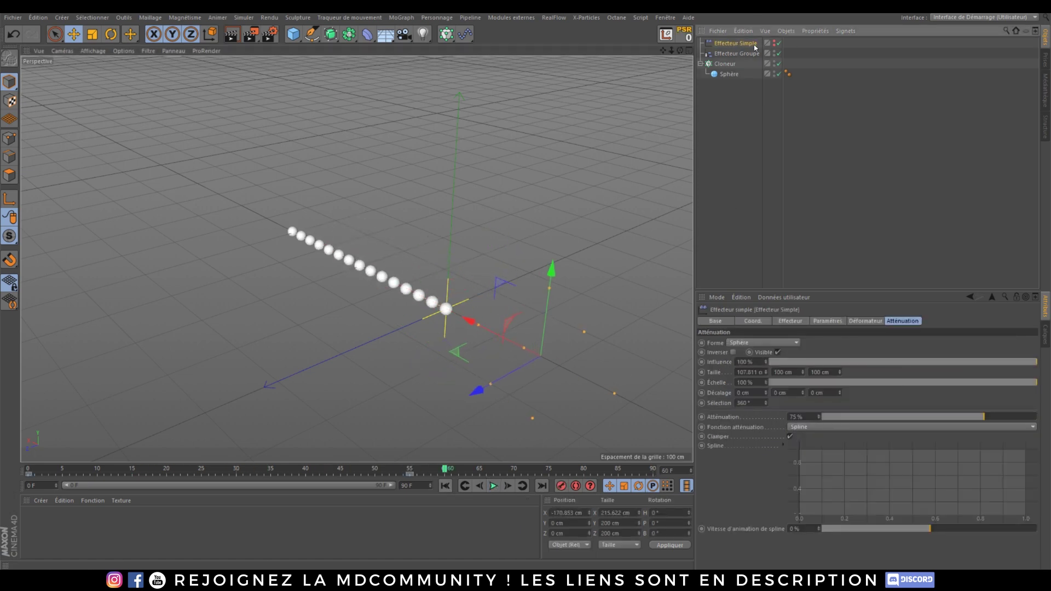
{"action": "left_click", "coordinate": [737, 53]}
{"action": "left_click_drag", "start_coordinate": [380, 263], "coordinate": [376, 295], "text": "alt"}
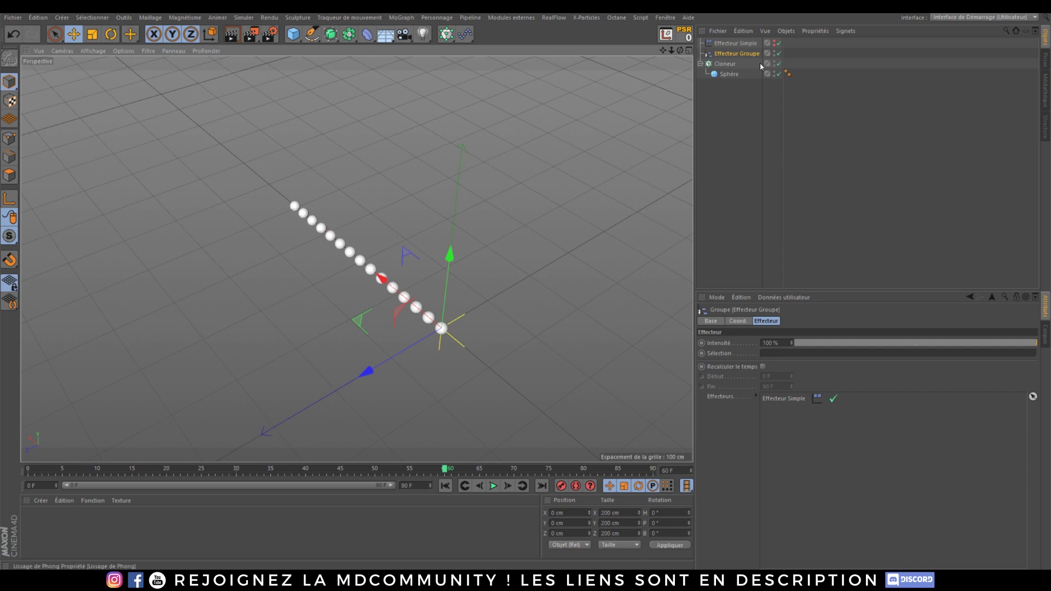
{"action": "left_click", "coordinate": [468, 33]}
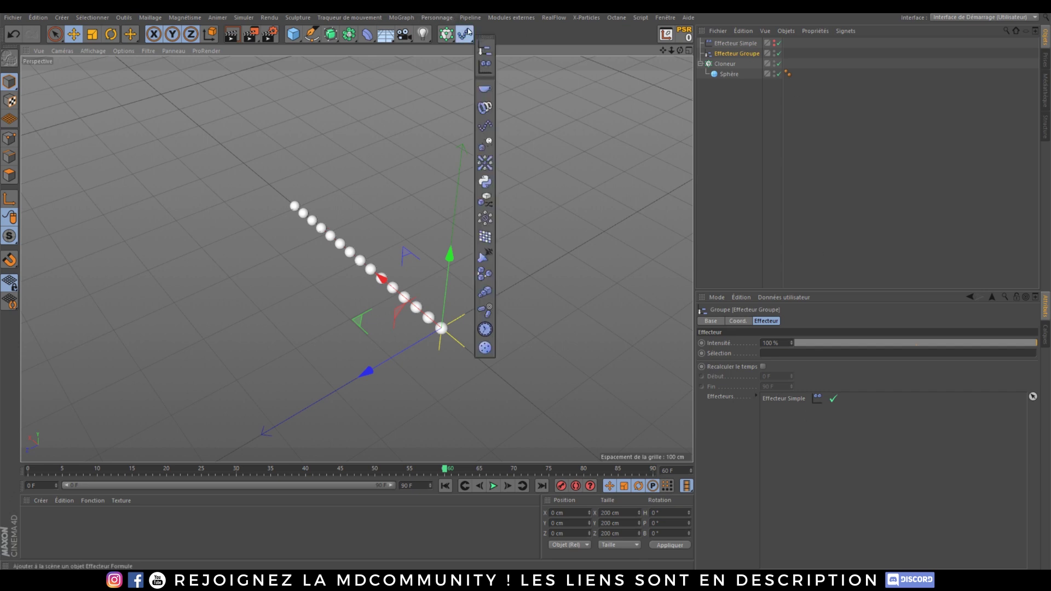
{"action": "left_click", "coordinate": [485, 50]}
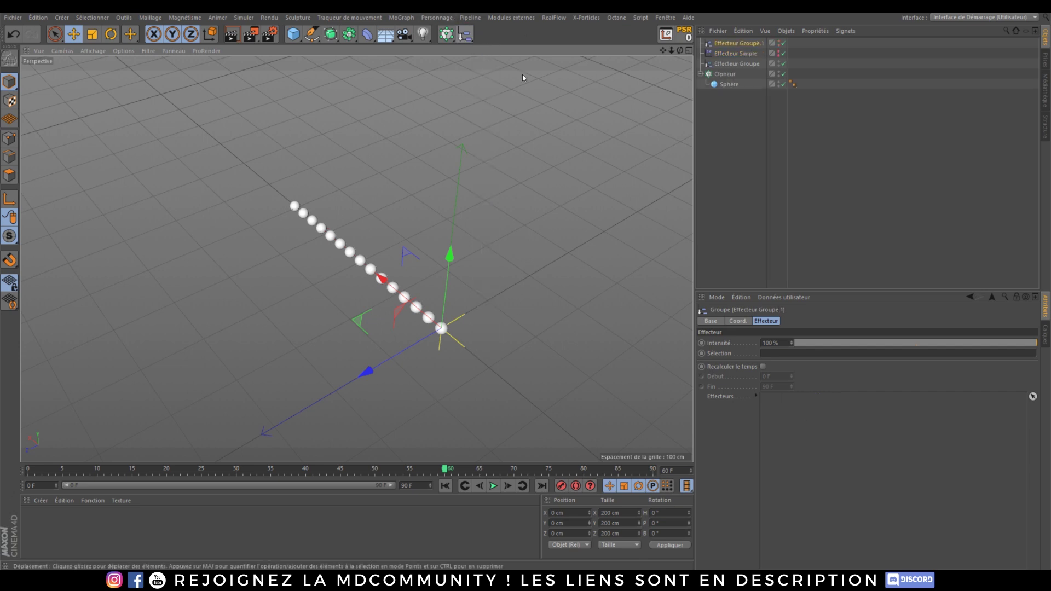
{"action": "key", "text": "Delete"}
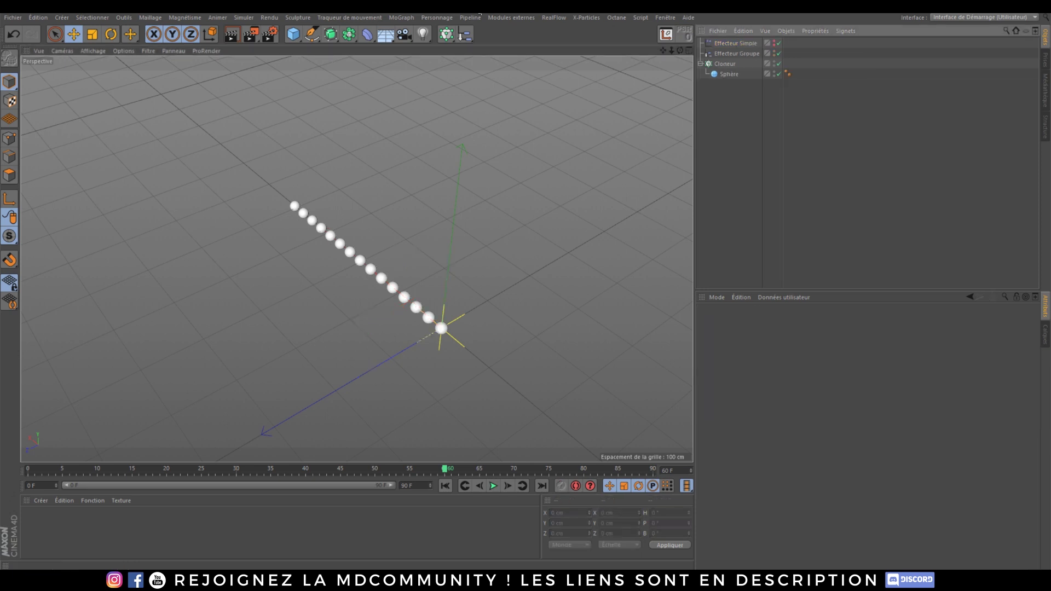
Add a second Effecteur Simple with Position disabled and Échelle enabled, uniform and absolute, at a value of 2.
{"action": "left_click", "coordinate": [467, 35]}
{"action": "left_click", "coordinate": [485, 65]}
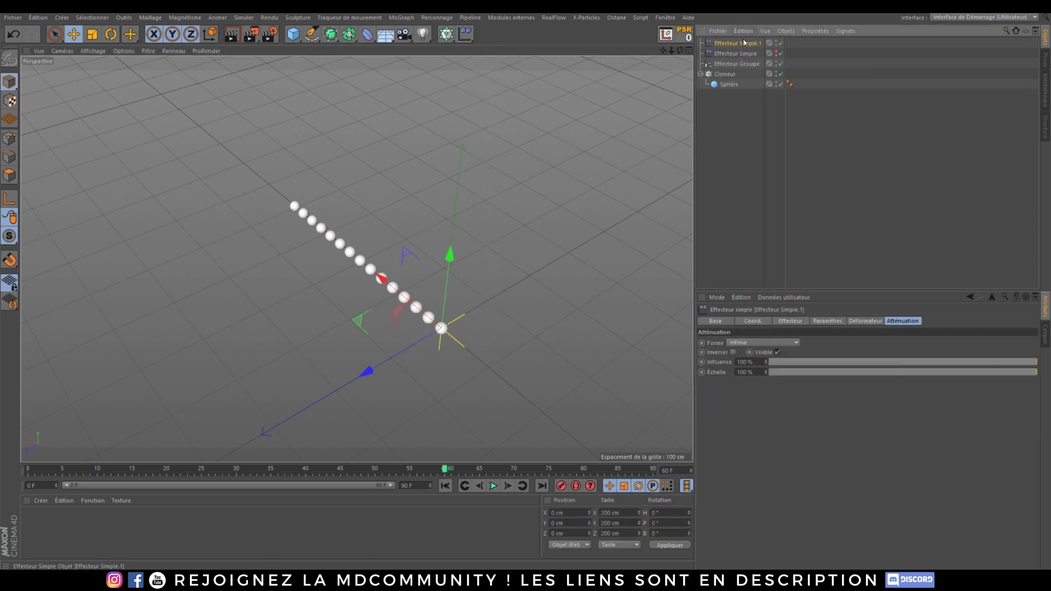
{"action": "left_click", "coordinate": [792, 322]}
{"action": "left_click", "coordinate": [828, 322]}
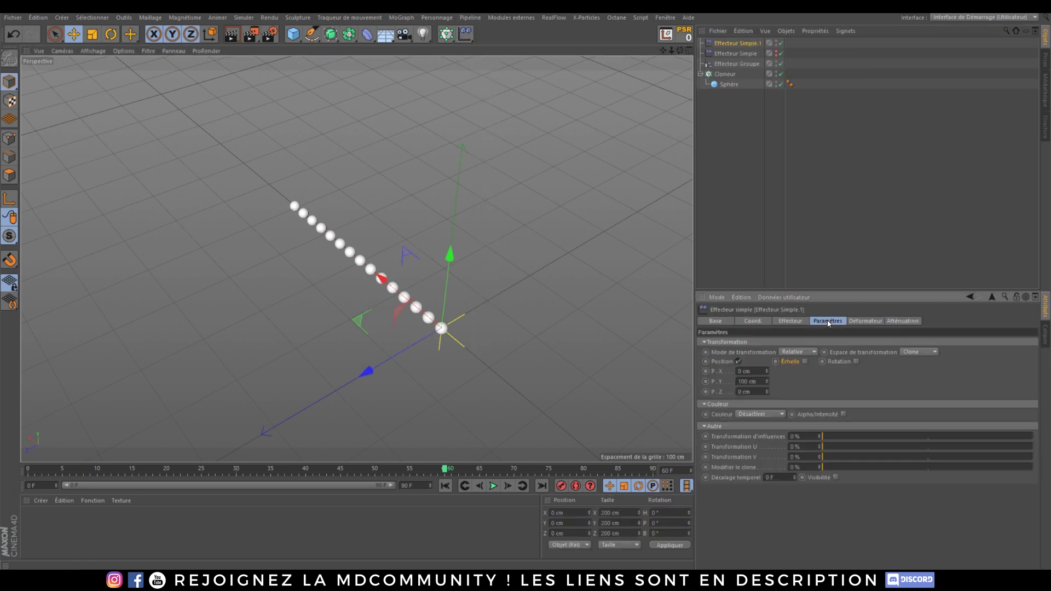
{"action": "left_click", "coordinate": [739, 362]}
{"action": "left_click", "coordinate": [787, 362]}
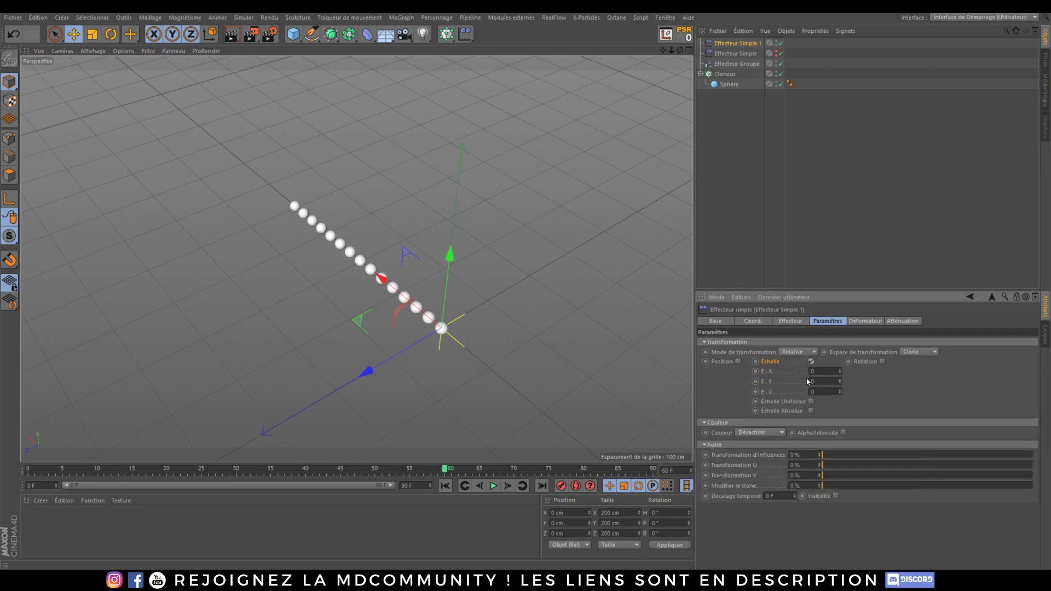
{"action": "left_click", "coordinate": [811, 403]}
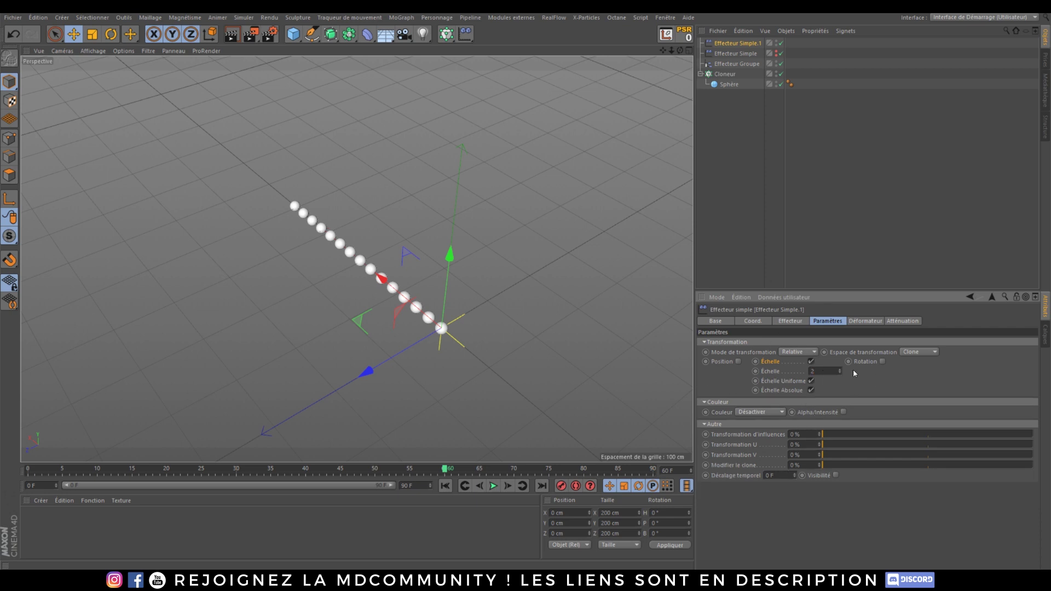
Add the Effecteur Simple.1 to the effectors controlled by the Effecteur Groupe.
{"action": "left_click", "coordinate": [733, 64]}
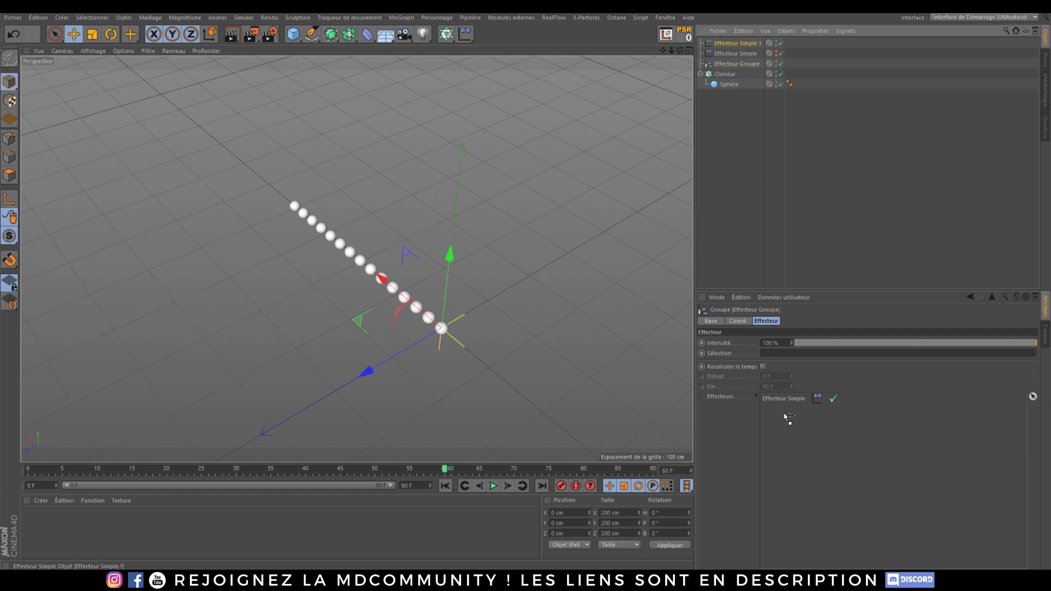
{"action": "left_click_drag", "start_coordinate": [788, 419], "coordinate": [808, 400]}
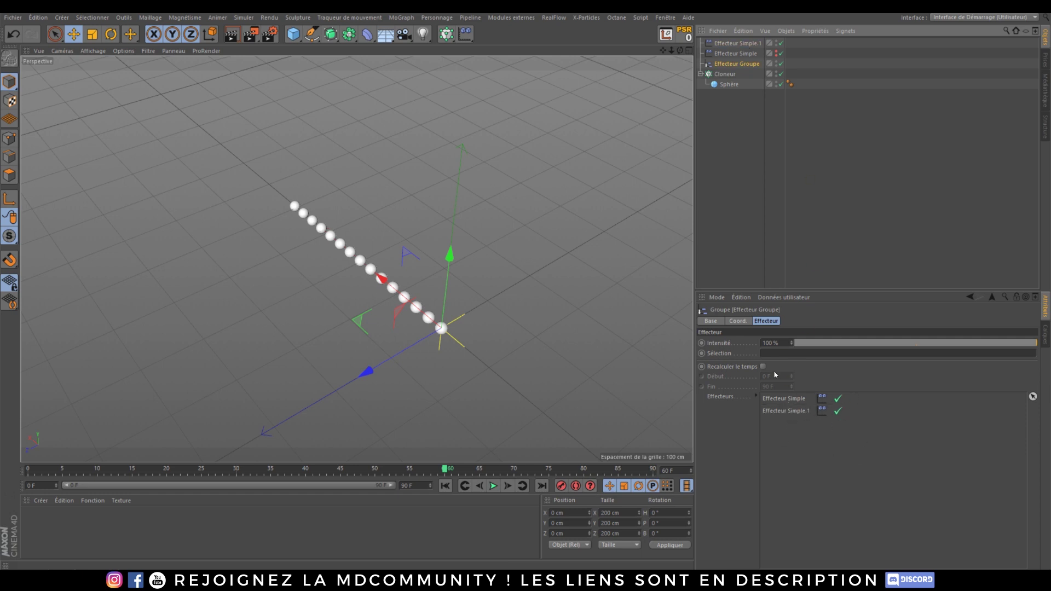
{"action": "left_click_drag", "start_coordinate": [377, 298], "coordinate": [439, 298], "text": "alt"}
{"action": "middle_click_drag", "start_coordinate": [438, 298], "coordinate": [451, 305], "text": "alt"}
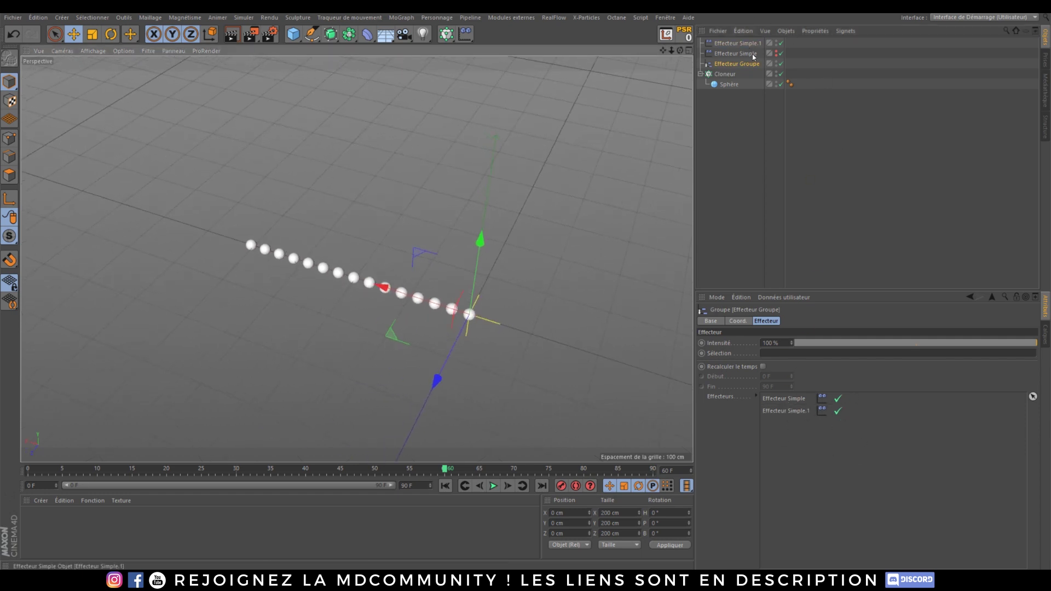
Replace the Effecteur Simple with the Effecteur Groupe in the Cloneur's list of effectors.
{"action": "left_click", "coordinate": [725, 73]}
{"action": "left_click", "coordinate": [888, 321]}
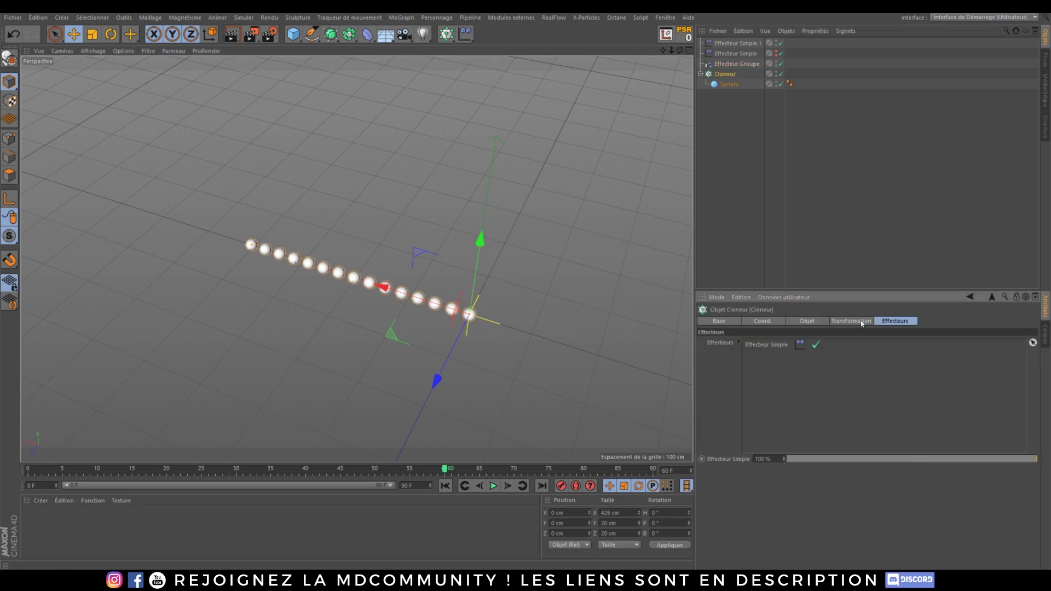
{"action": "key", "text": "Delete"}
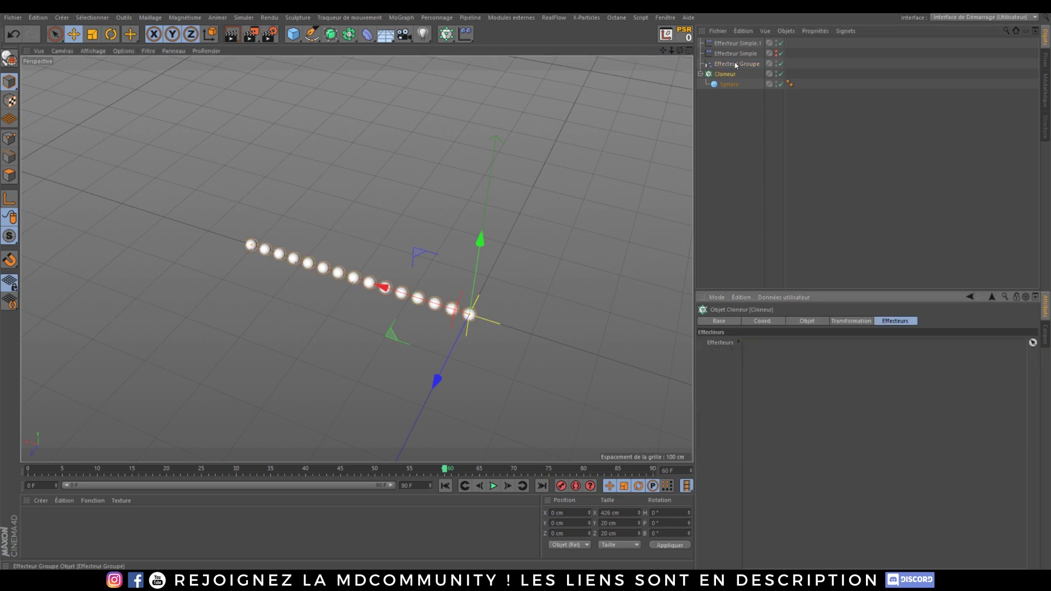
{"action": "left_click_drag", "start_coordinate": [735, 63], "coordinate": [810, 394]}
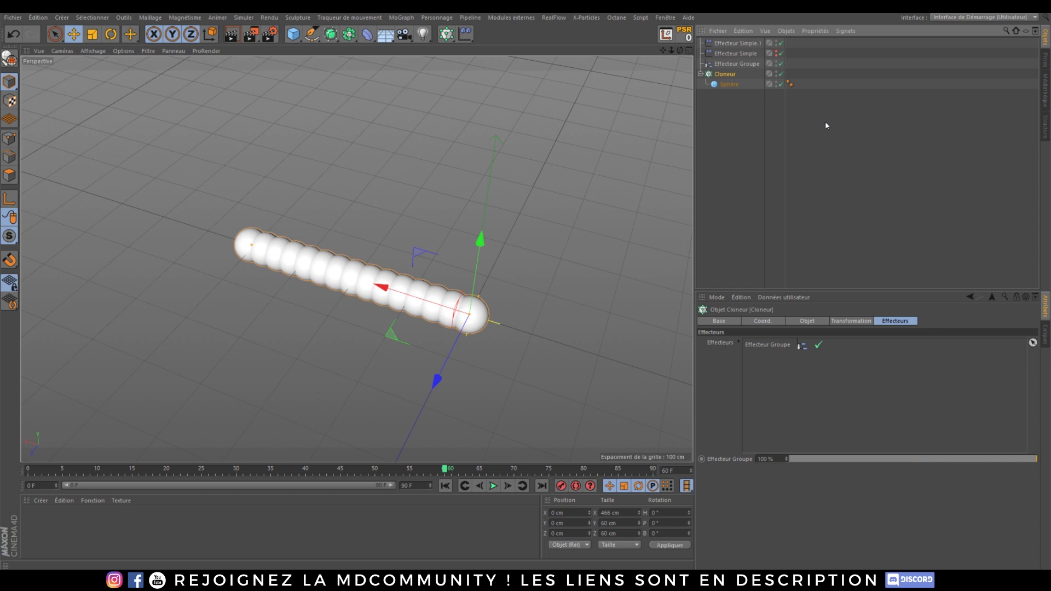
Set the falloff shape of the Effecteur Simple.1 to Sphère.
{"action": "left_click", "coordinate": [736, 64]}
{"action": "left_click", "coordinate": [741, 322]}
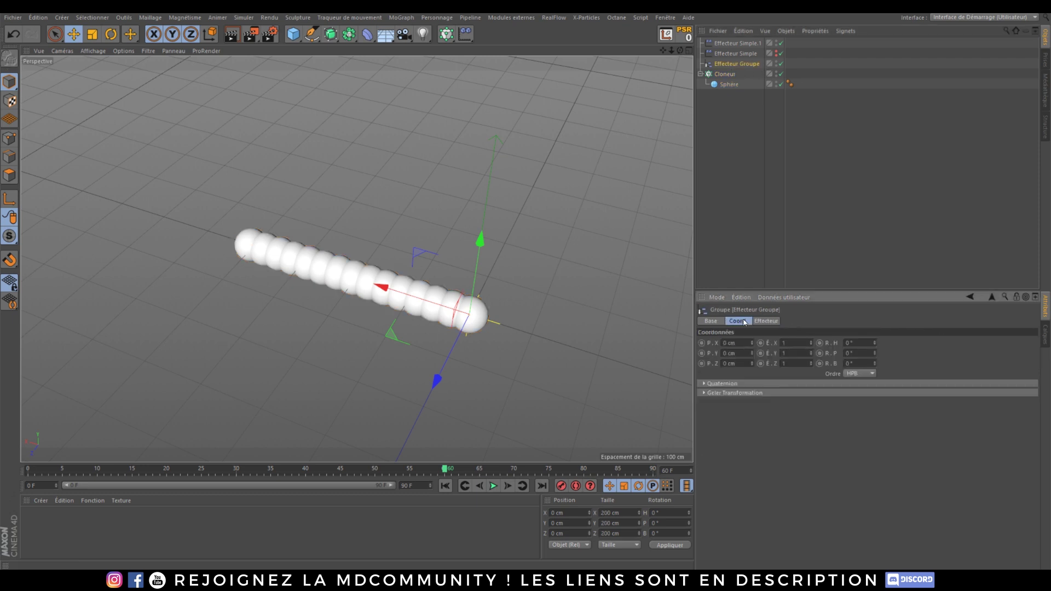
{"action": "left_click", "coordinate": [768, 322]}
{"action": "left_click", "coordinate": [752, 53]}
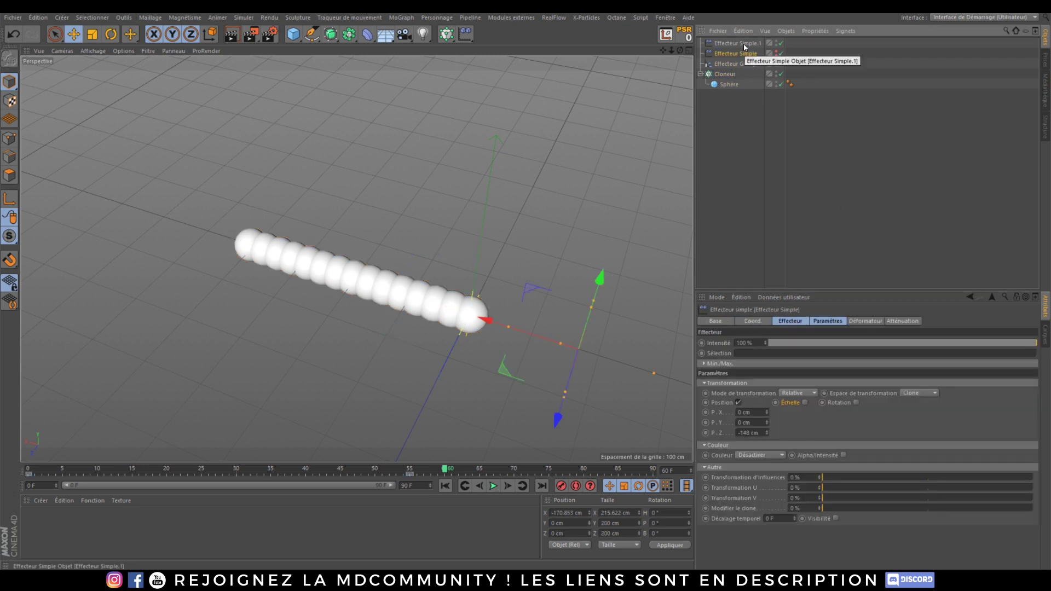
{"action": "left_click", "coordinate": [744, 43]}
{"action": "left_click", "coordinate": [913, 321]}
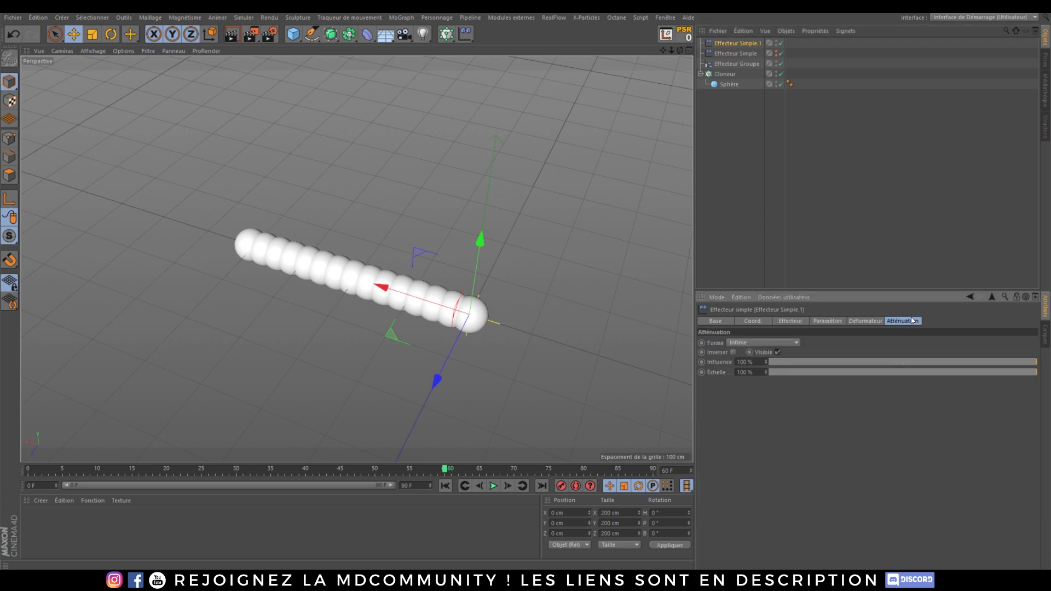
{"action": "left_click", "coordinate": [742, 344]}
{"action": "left_click", "coordinate": [755, 443]}
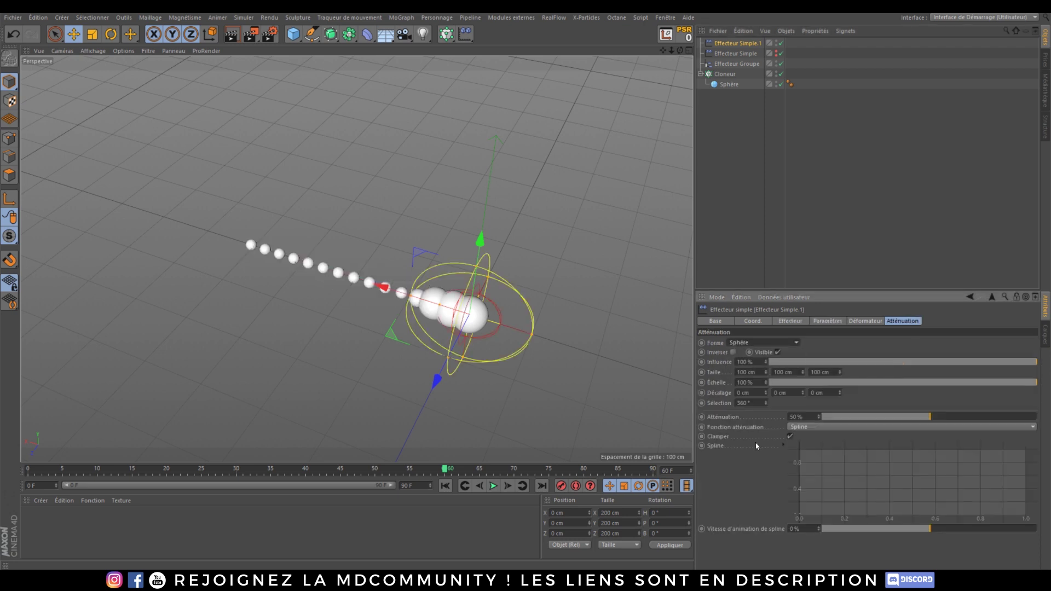
Play the animation from the first frame and compare the falloff settings of the Effecteur Simple and Effecteur Simple.1.
{"action": "left_click", "coordinate": [446, 486]}
{"action": "left_click", "coordinate": [493, 485]}
{"action": "left_click", "coordinate": [492, 486]}
{"action": "left_click", "coordinate": [739, 54]}
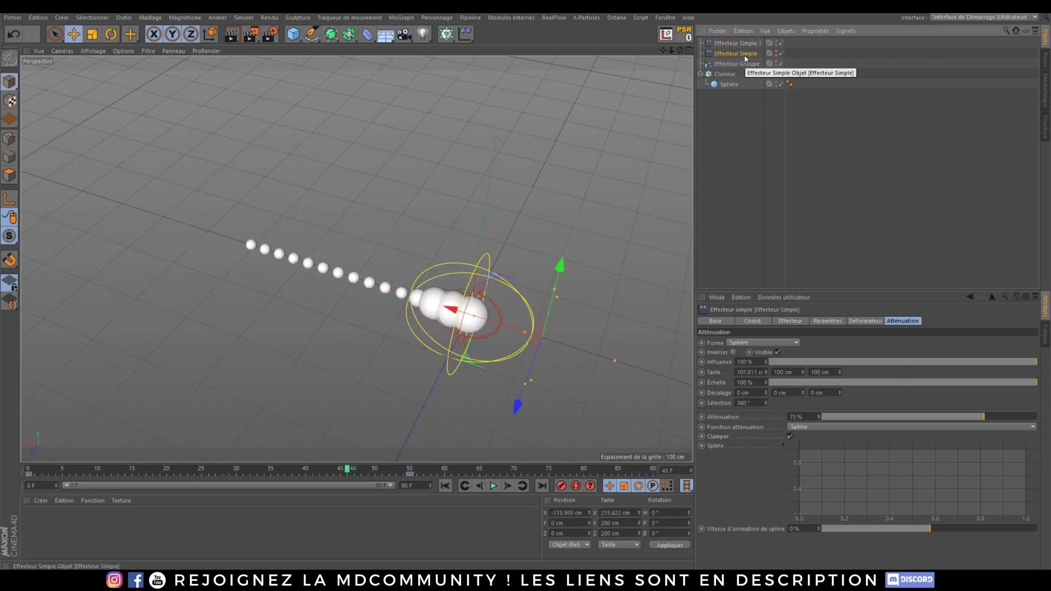
{"action": "left_click", "coordinate": [738, 43]}
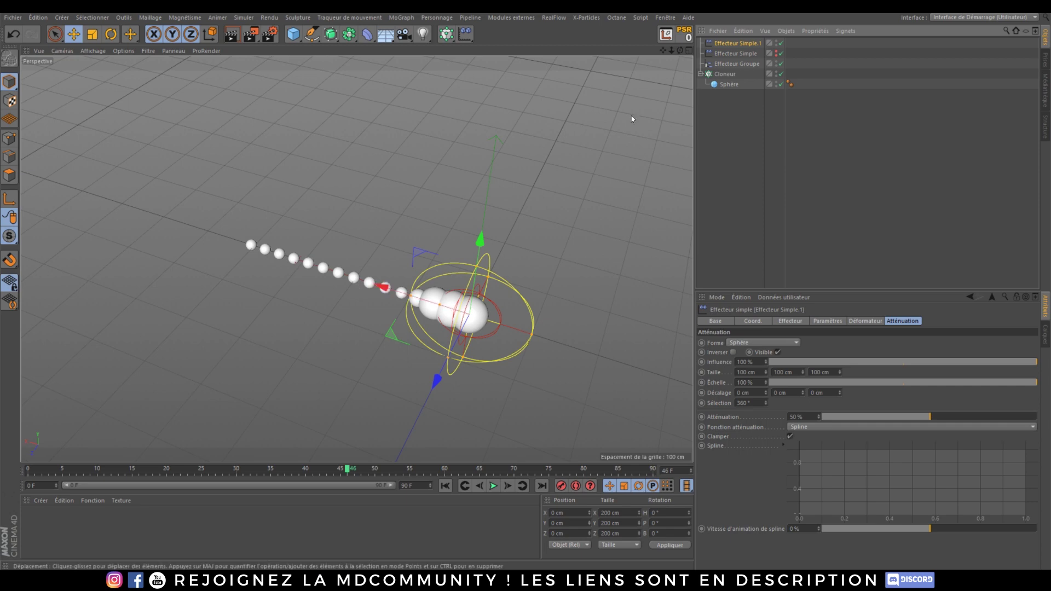
{"action": "left_click", "coordinate": [741, 63]}
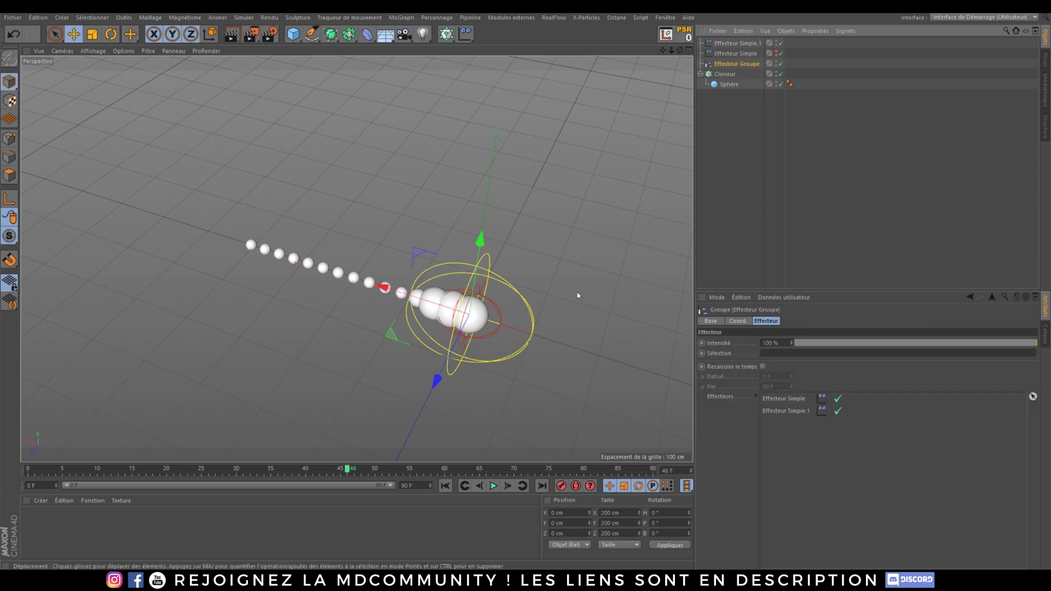
{"action": "left_click", "coordinate": [727, 47]}
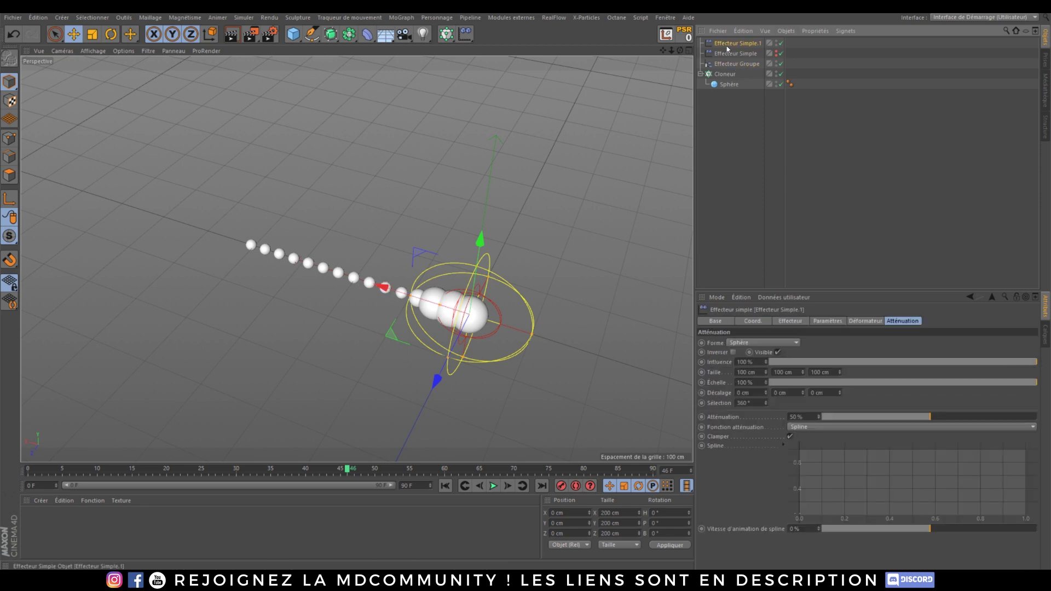
{"action": "left_click_drag", "start_coordinate": [395, 264], "coordinate": [441, 279], "text": "alt"}
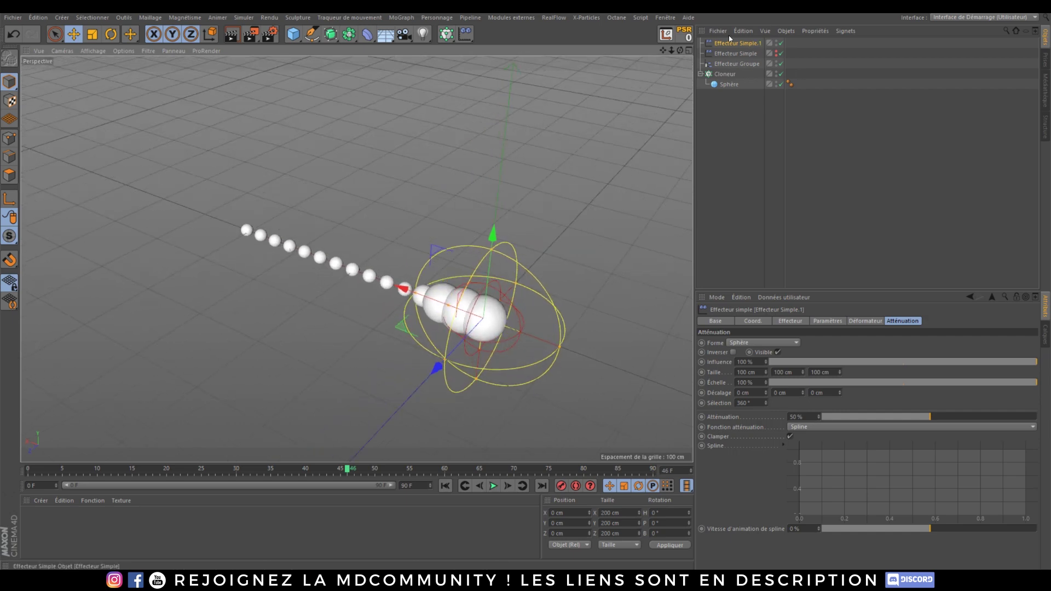
Add an Effecteur Mixage to the scene and show its list of effectors.
{"action": "left_click", "coordinate": [465, 34]}
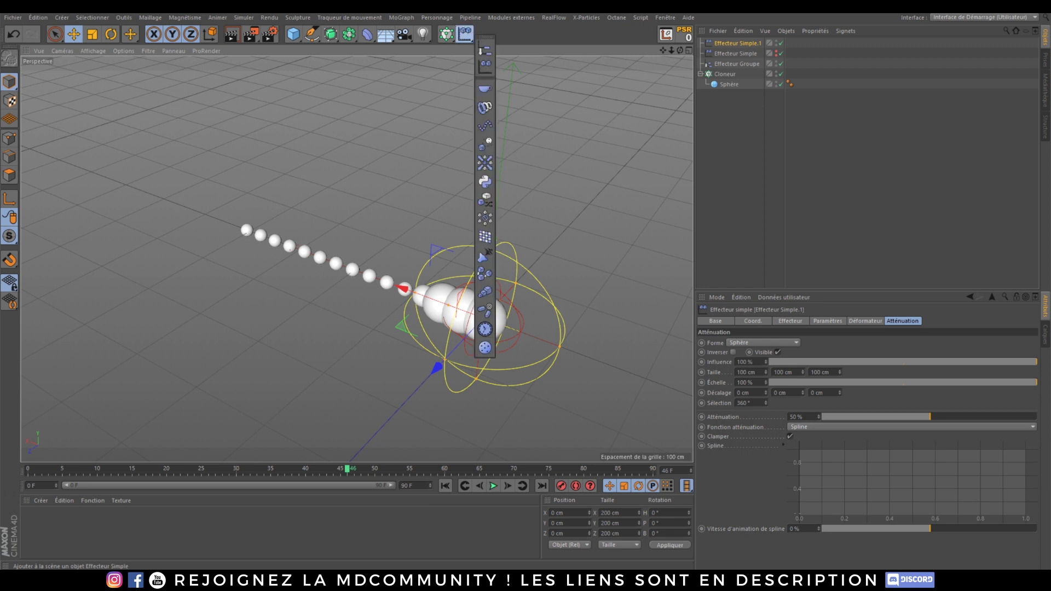
{"action": "left_click", "coordinate": [401, 18]}
{"action": "mouse_move", "coordinate": [438, 33]}
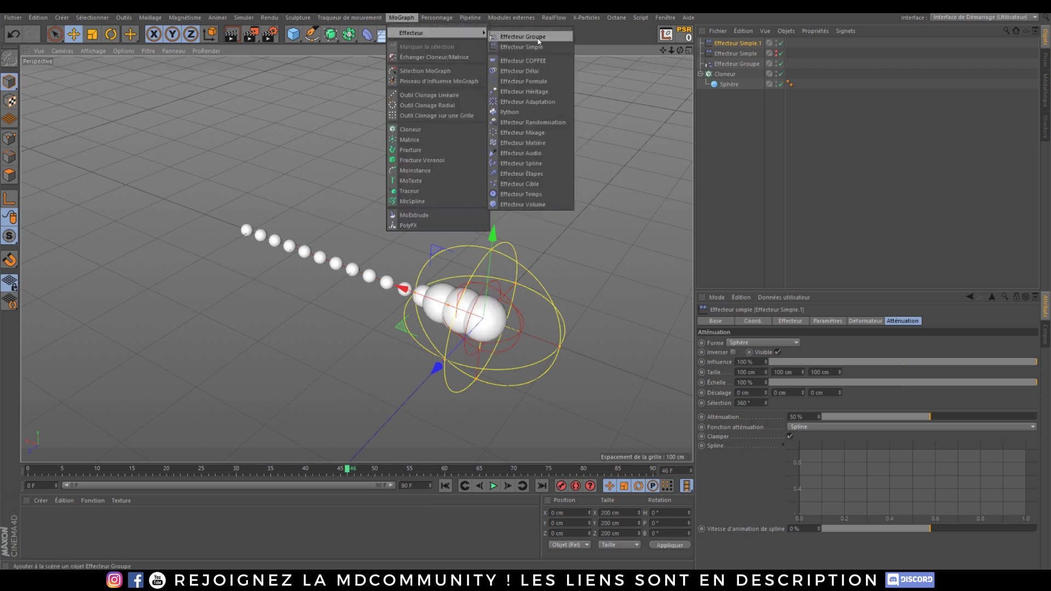
{"action": "left_click", "coordinate": [524, 135]}
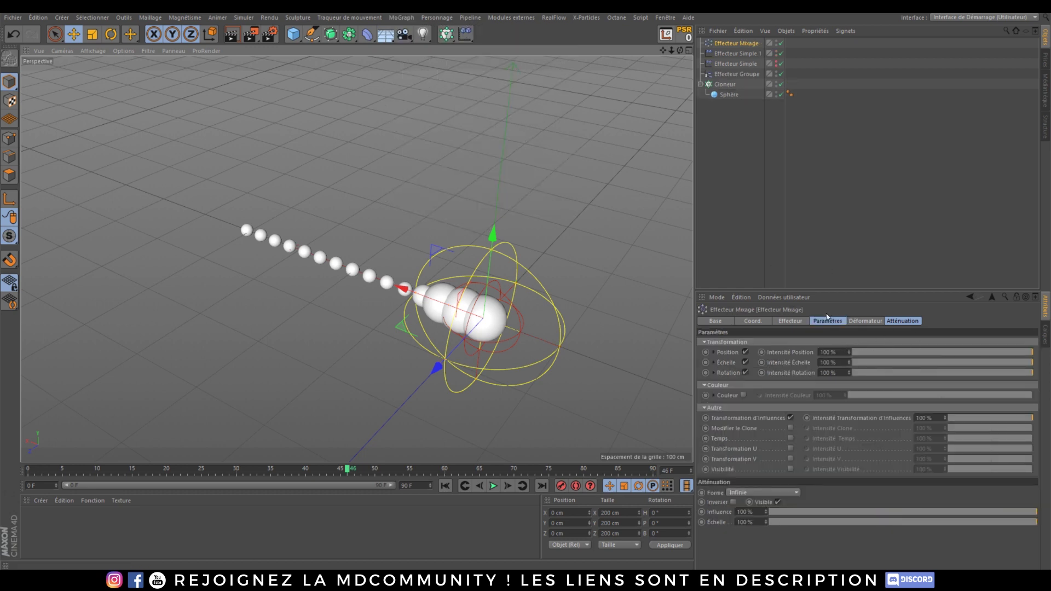
{"action": "left_click", "coordinate": [791, 321]}
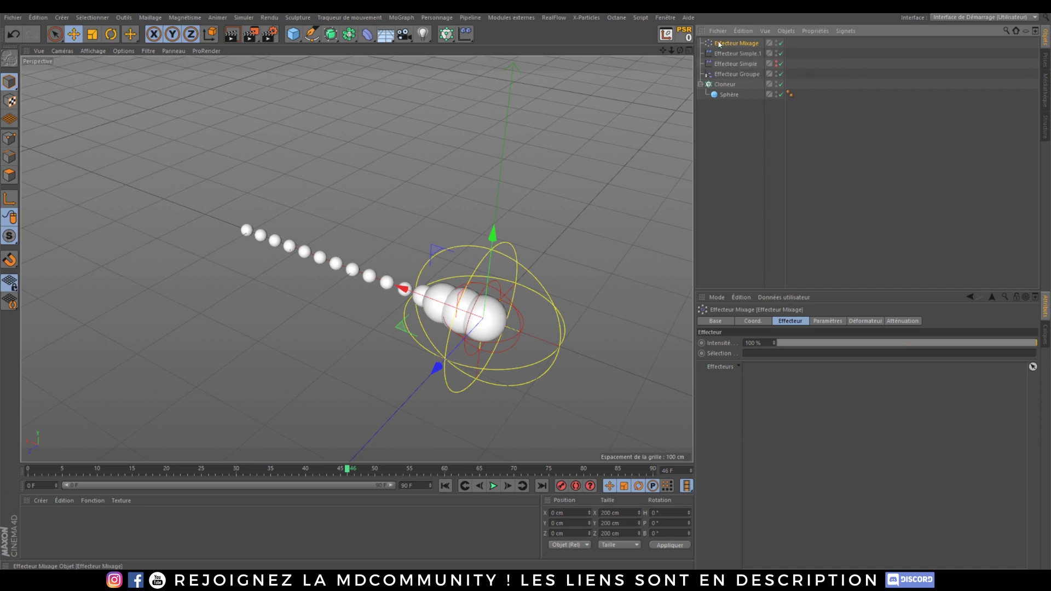
Compare the effector lists and falloff settings of the Effecteur Groupe and the Effecteur Mixage.
{"action": "left_click", "coordinate": [746, 75]}
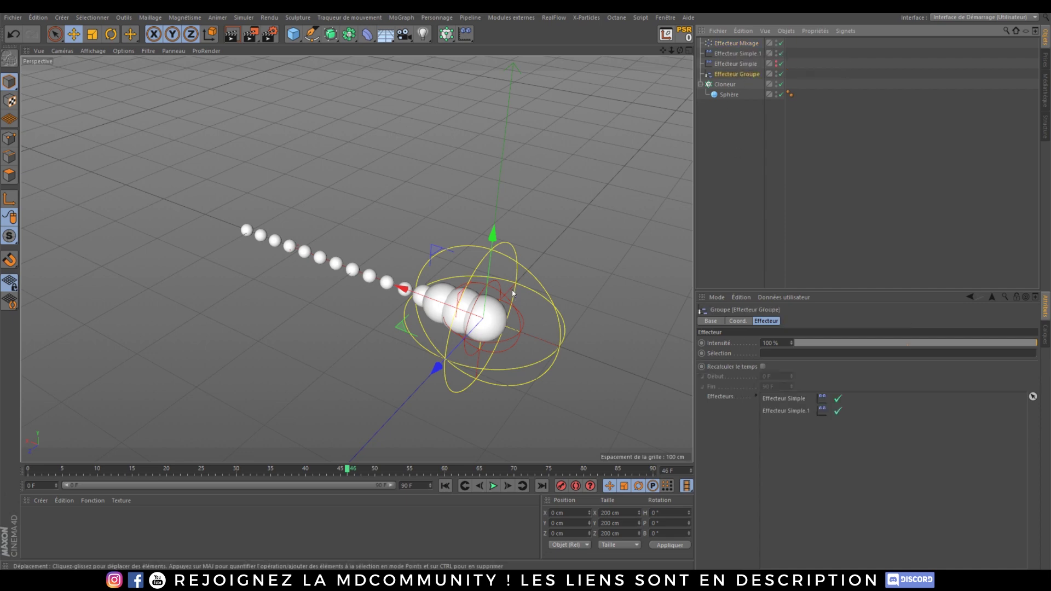
{"action": "left_click", "coordinate": [401, 17]}
{"action": "mouse_move", "coordinate": [438, 33]}
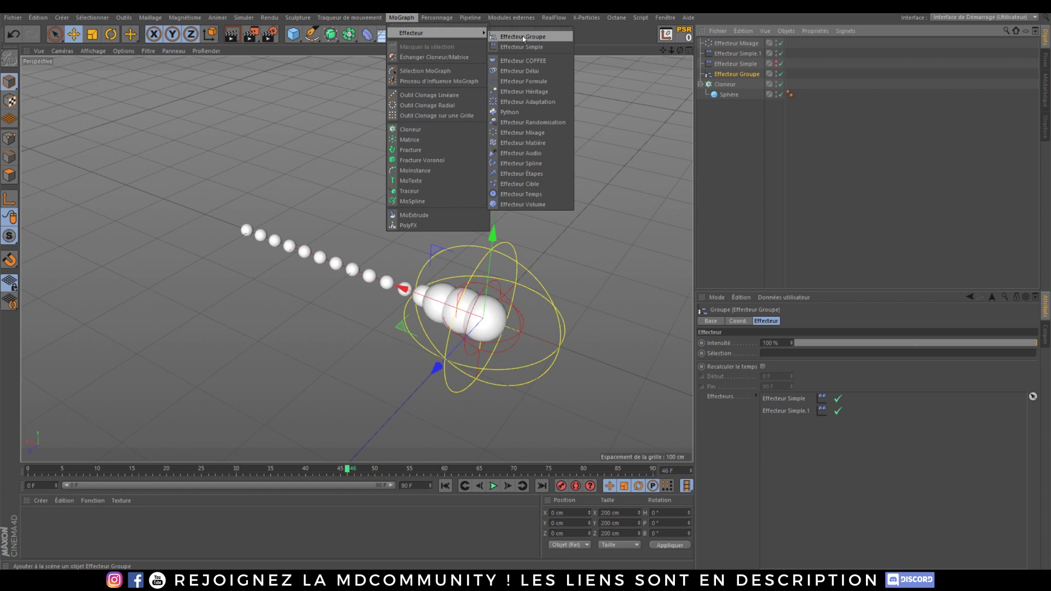
{"action": "left_click", "coordinate": [741, 110]}
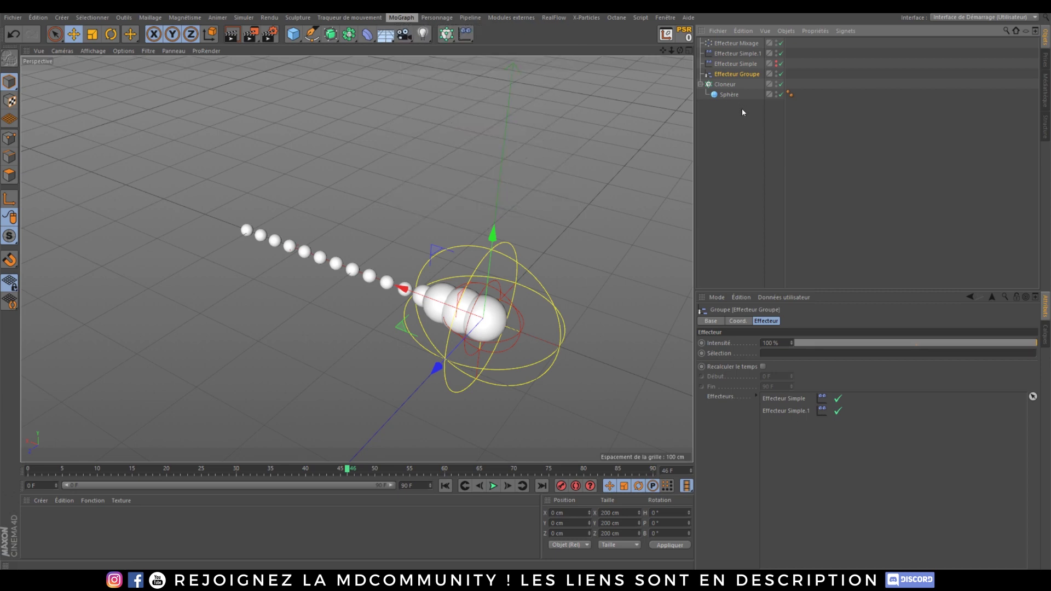
{"action": "left_click", "coordinate": [730, 64]}
{"action": "left_click", "coordinate": [729, 54]}
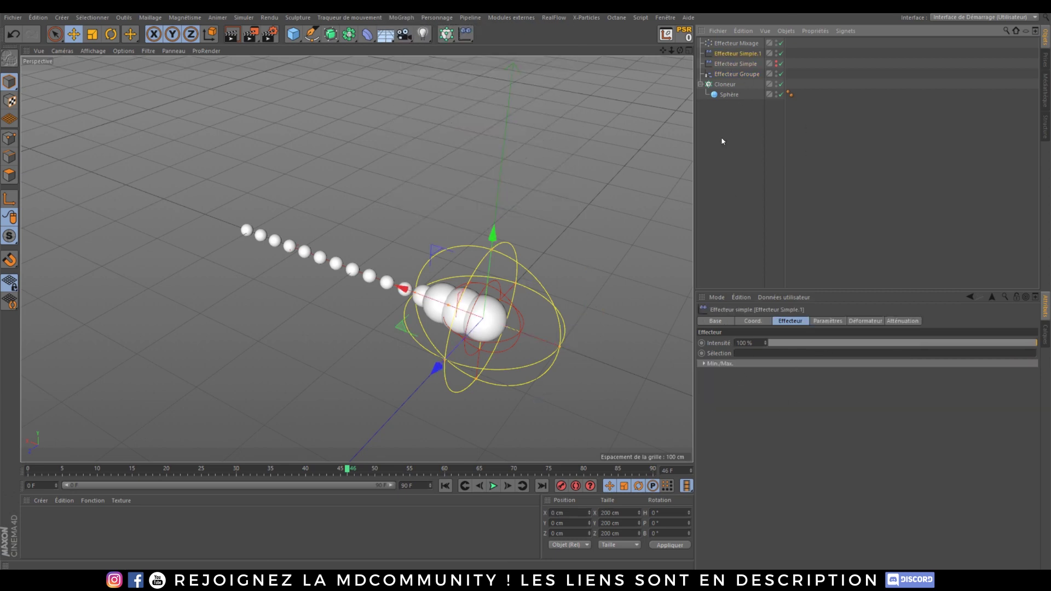
{"action": "left_click", "coordinate": [735, 42]}
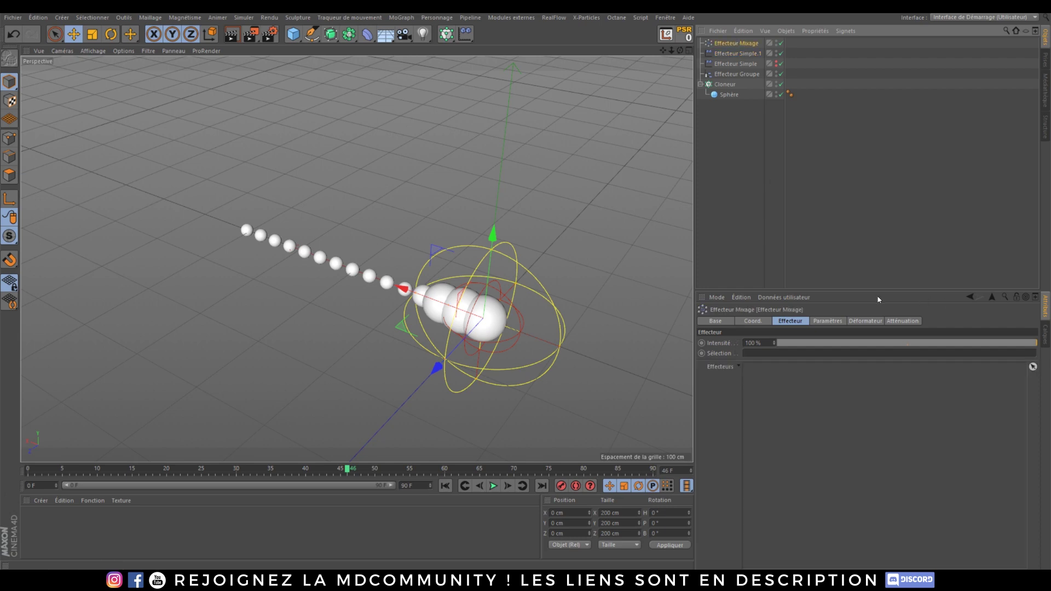
{"action": "left_click", "coordinate": [903, 322]}
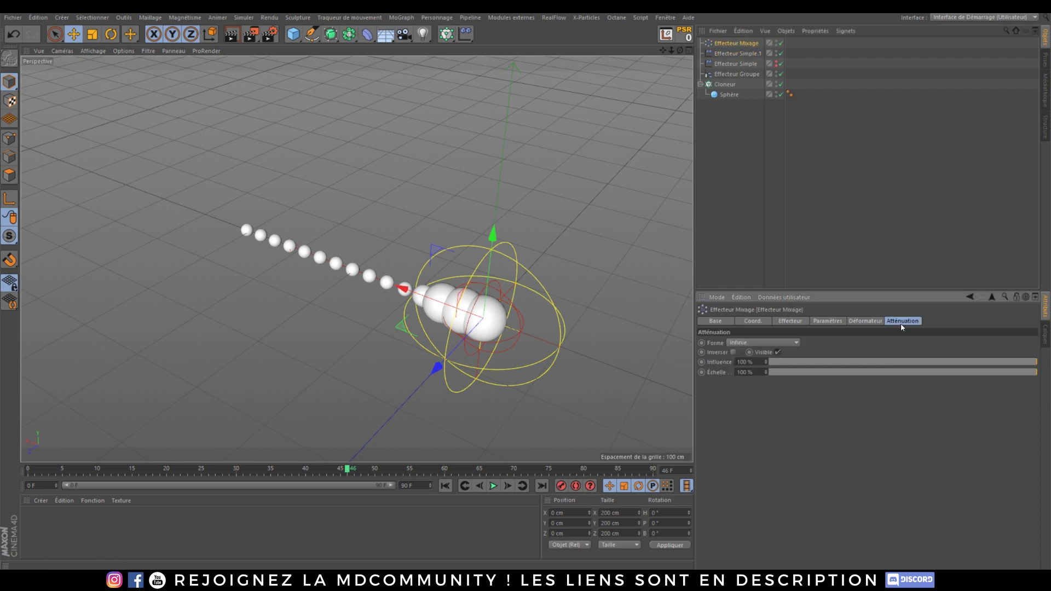
{"action": "left_click", "coordinate": [733, 75]}
{"action": "left_click", "coordinate": [753, 43]}
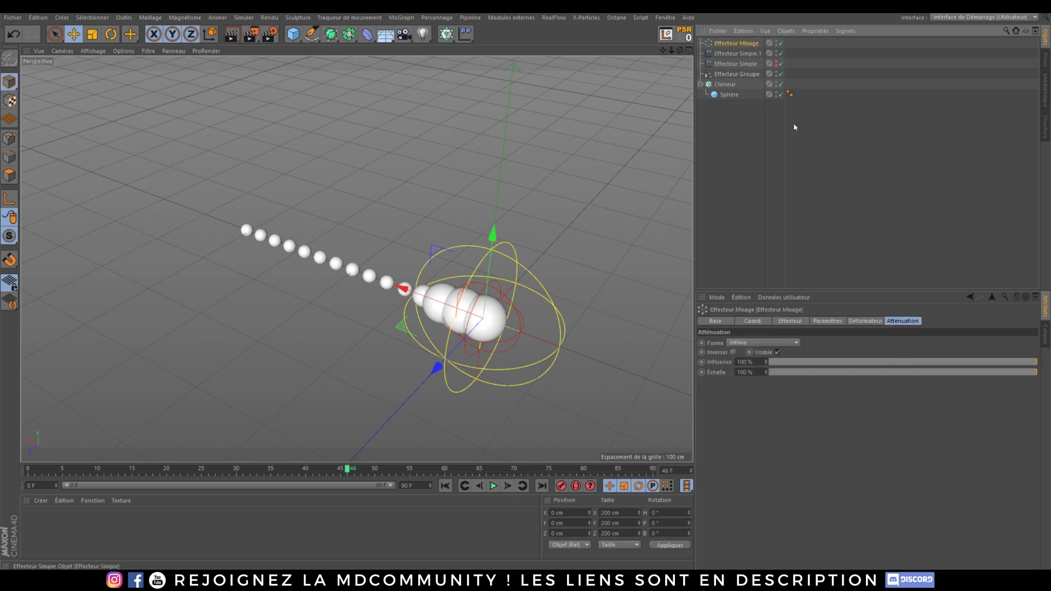
{"action": "left_click", "coordinate": [904, 321]}
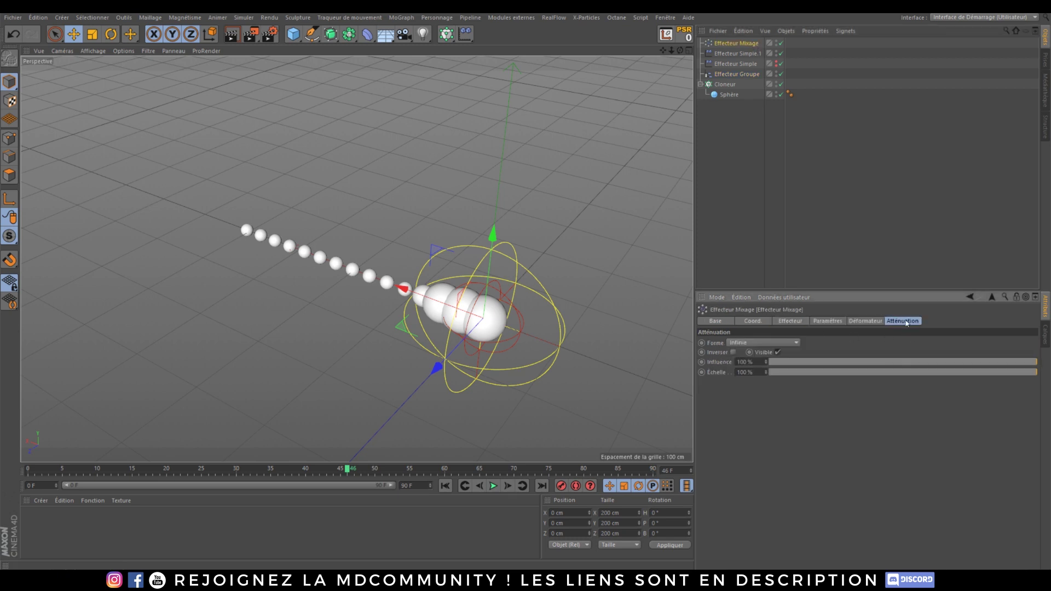
{"action": "left_click", "coordinate": [737, 73]}
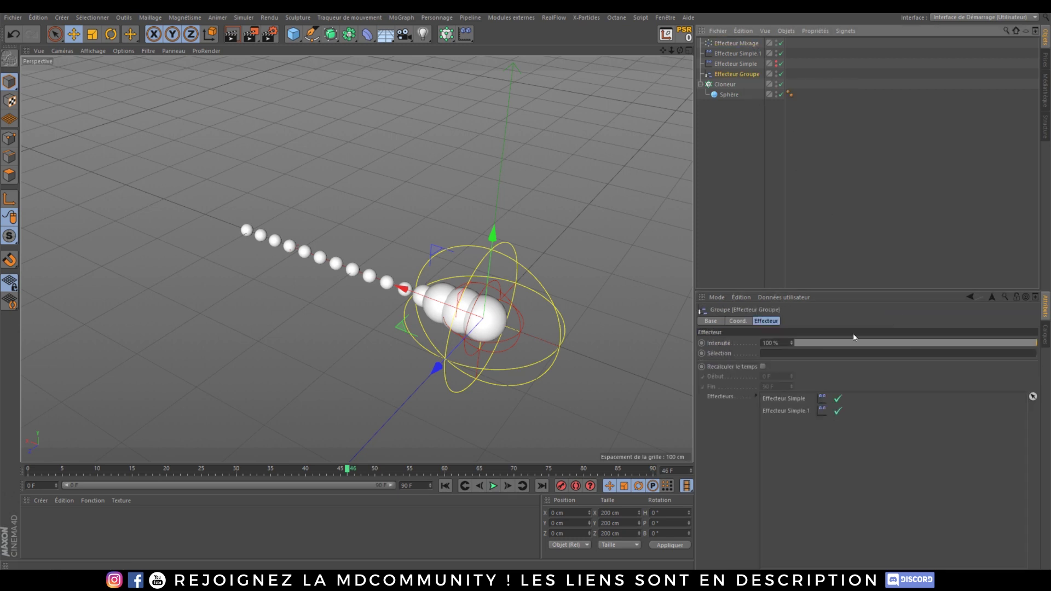
{"action": "left_click", "coordinate": [728, 43], "text": "shift"}
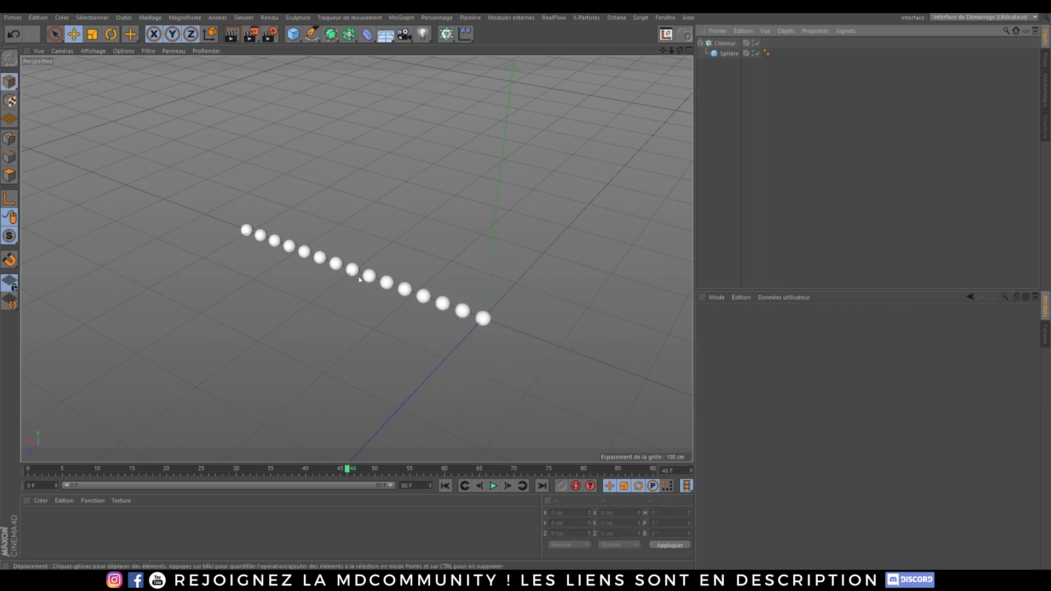
{"action": "left_click_drag", "start_coordinate": [359, 277], "coordinate": [364, 296], "text": "alt"}
{"action": "key", "text": "ctrl+z"}
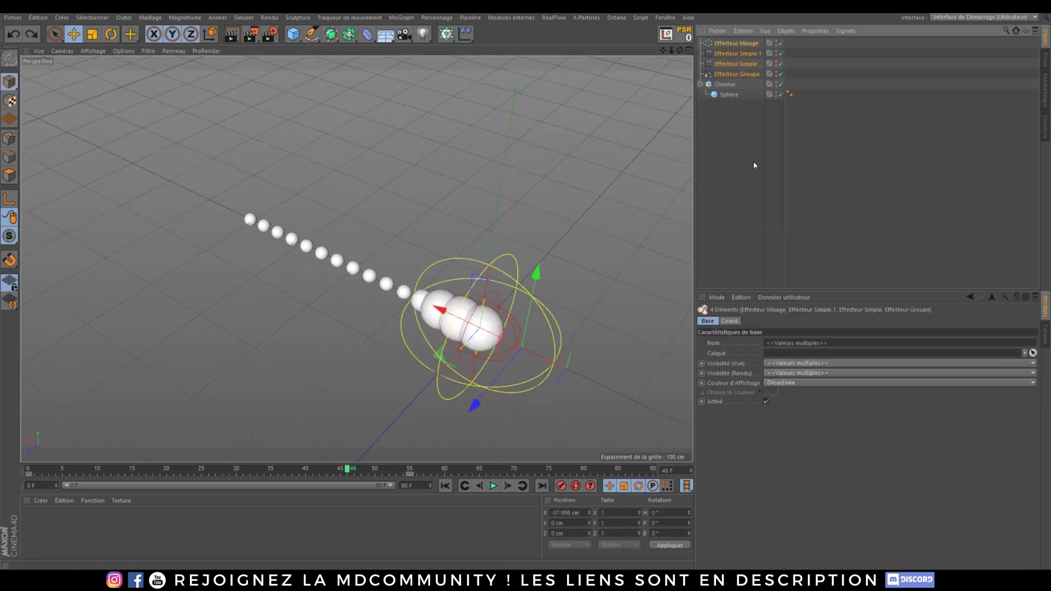
Delete the Effecteur Groupe, Effecteur Simple.1 and Effecteur Mixage, keeping only the Effecteur Simple.
{"action": "left_click", "coordinate": [735, 76]}
{"action": "key", "text": "Delete"}
{"action": "left_click", "coordinate": [744, 51]}
{"action": "key", "text": "Delete"}
{"action": "left_click", "coordinate": [736, 43]}
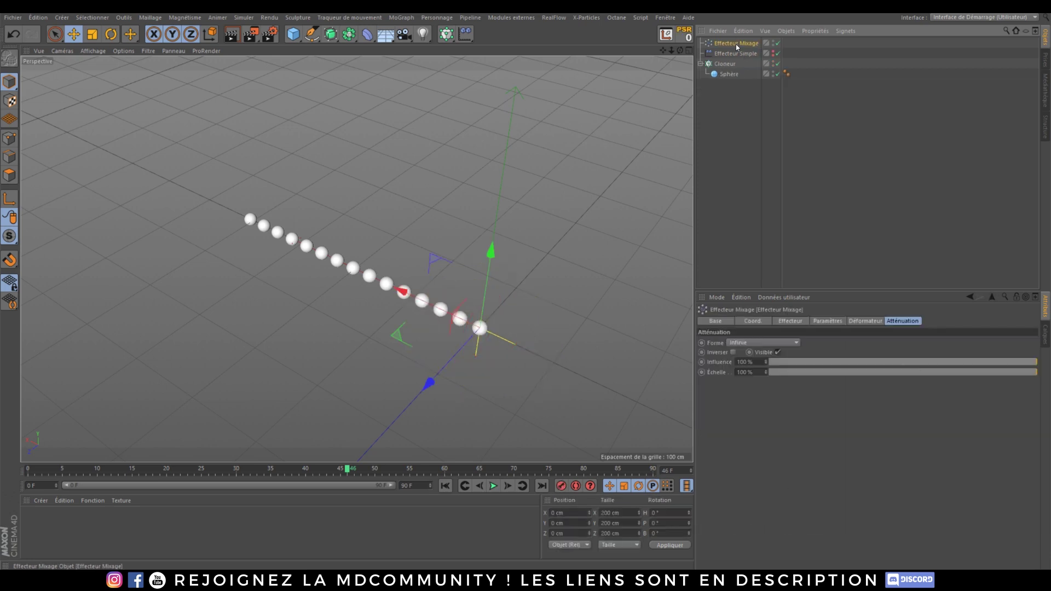
{"action": "key", "text": "Delete"}
Add the Effecteur Simple back to the Cloneur's list of effectors and play the animation from the first frame.
{"action": "left_click", "coordinate": [726, 53]}
{"action": "left_click", "coordinate": [895, 322]}
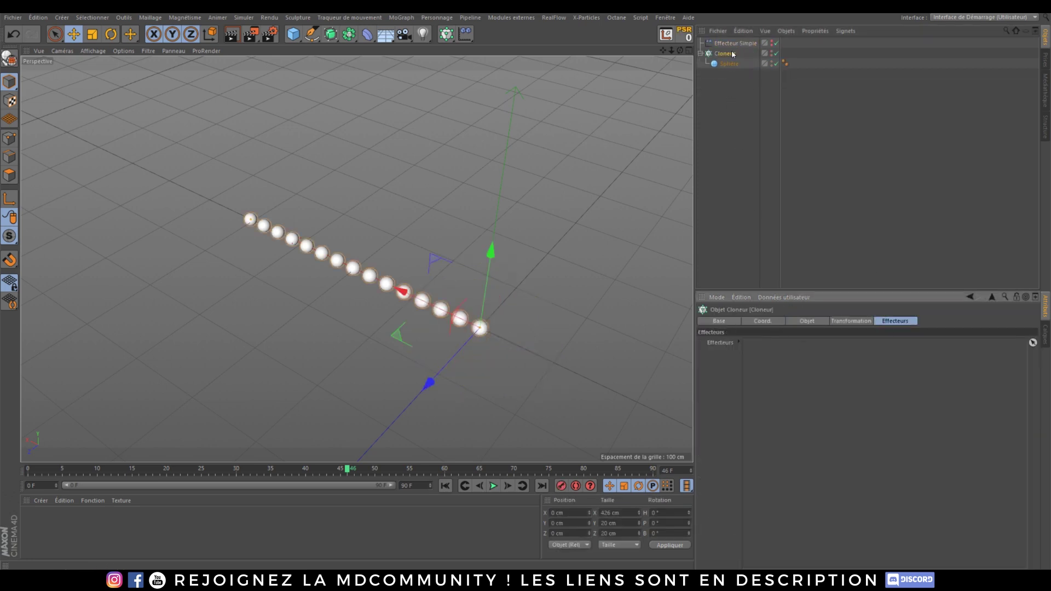
{"action": "left_click_drag", "start_coordinate": [736, 43], "coordinate": [800, 348]}
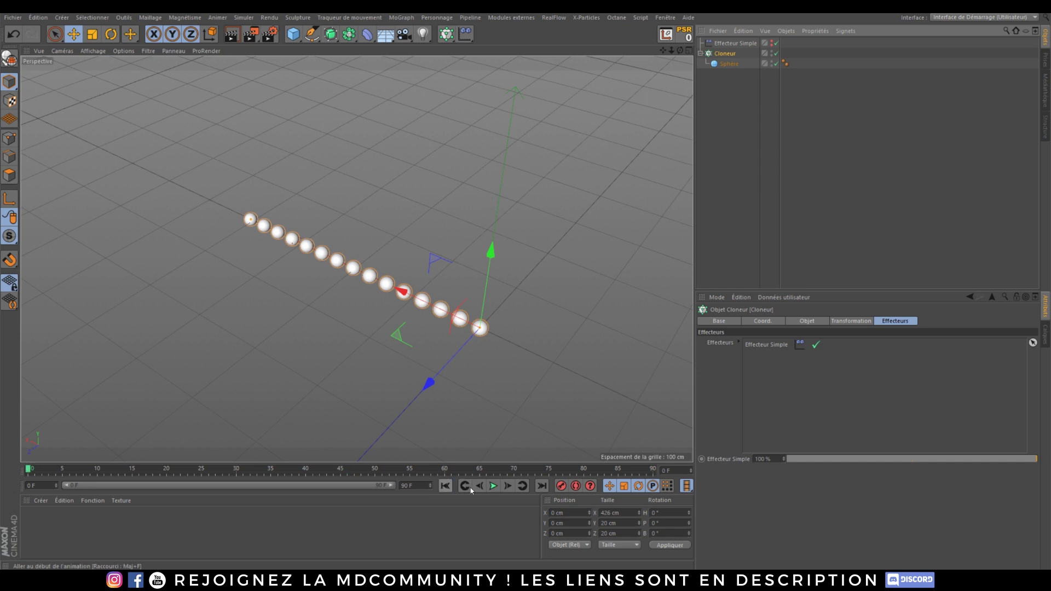
{"action": "left_click", "coordinate": [494, 486]}
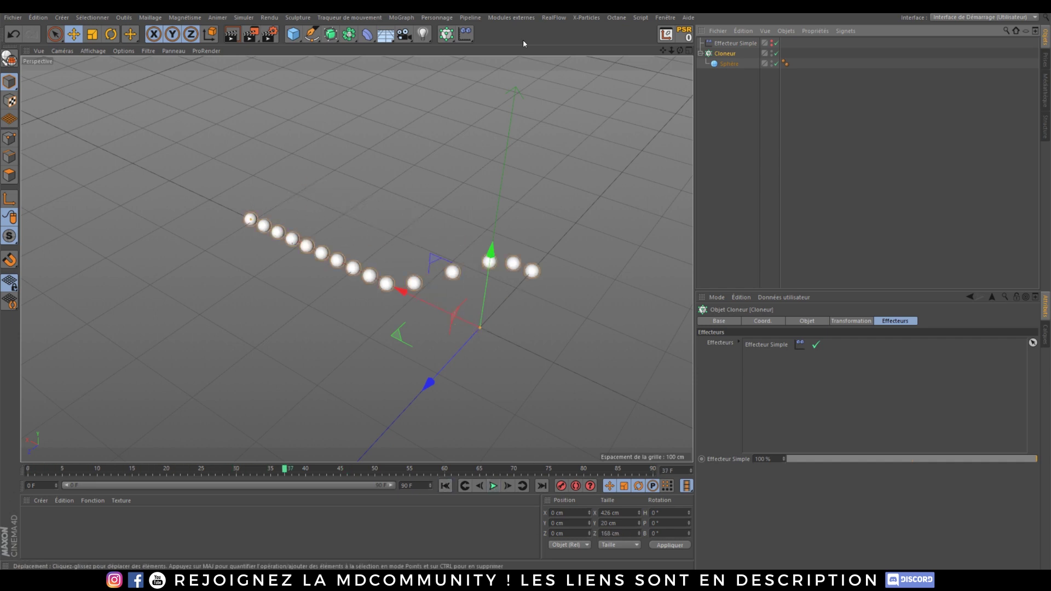
Add an Effecteur COFFEE to the Cloneur and examine its script code.
{"action": "left_click", "coordinate": [403, 20]}
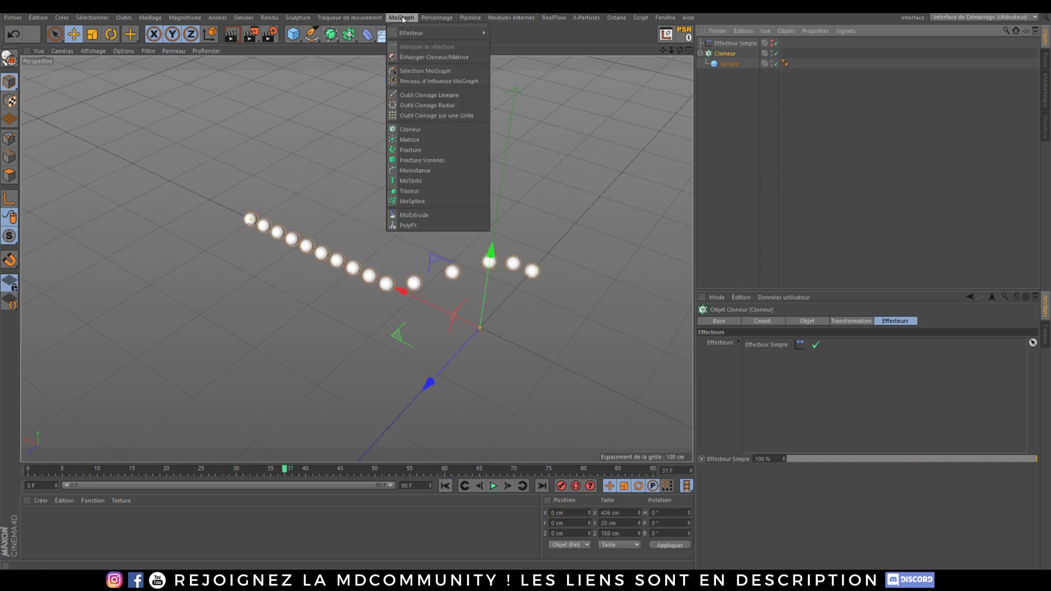
{"action": "mouse_move", "coordinate": [441, 34]}
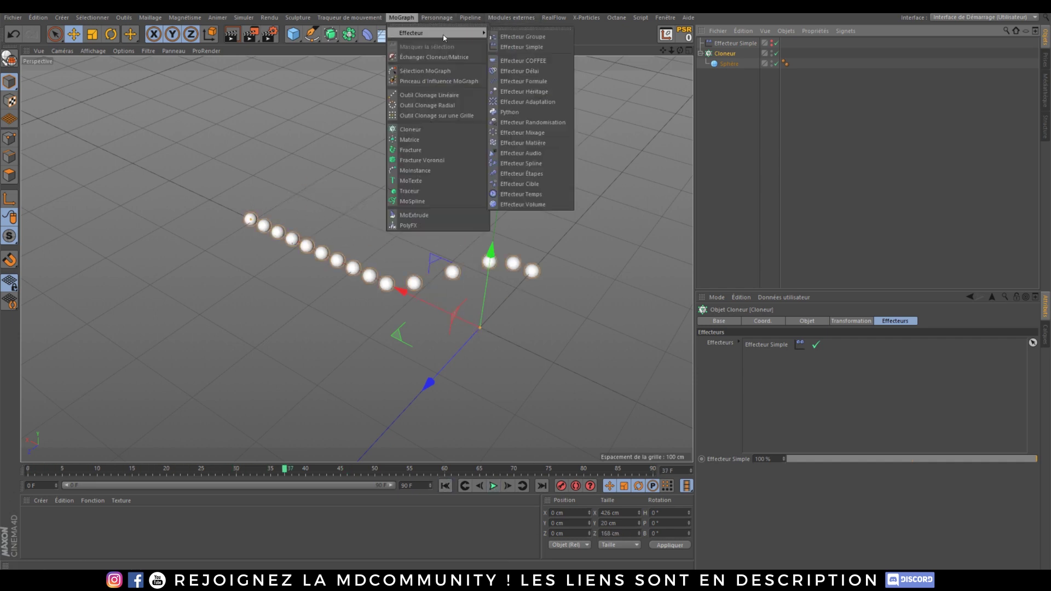
{"action": "left_click", "coordinate": [524, 60]}
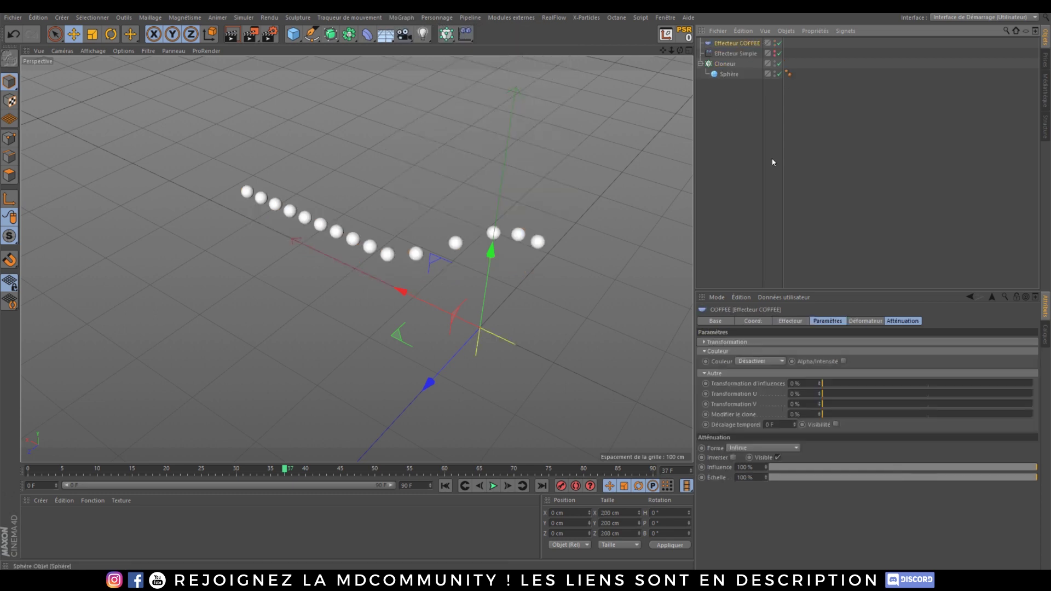
{"action": "left_click", "coordinate": [791, 321]}
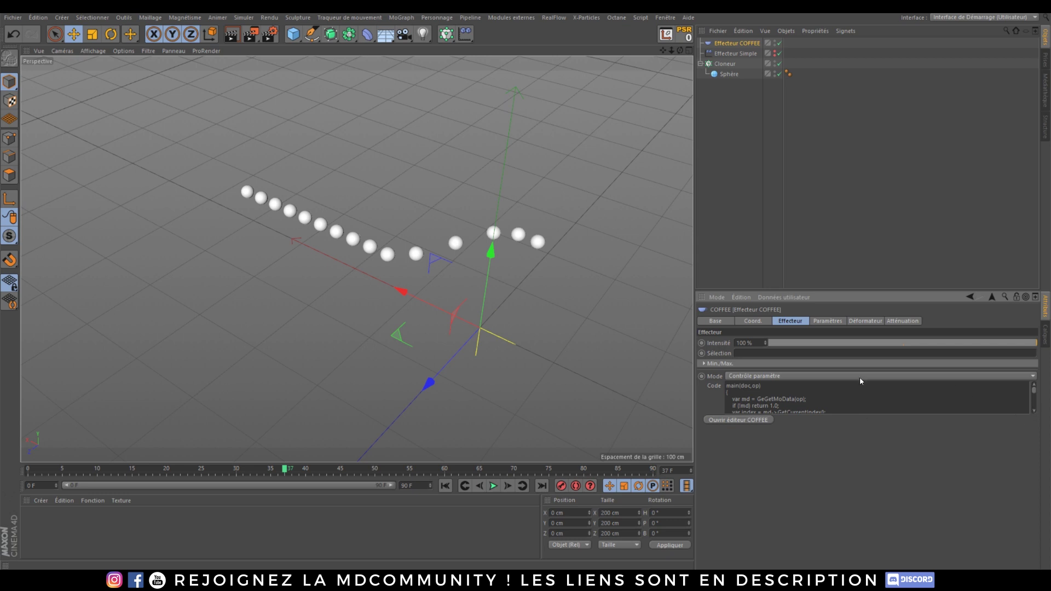
{"action": "scroll", "coordinate": [862, 392], "scroll_direction": "down", "scroll_amount": 5}
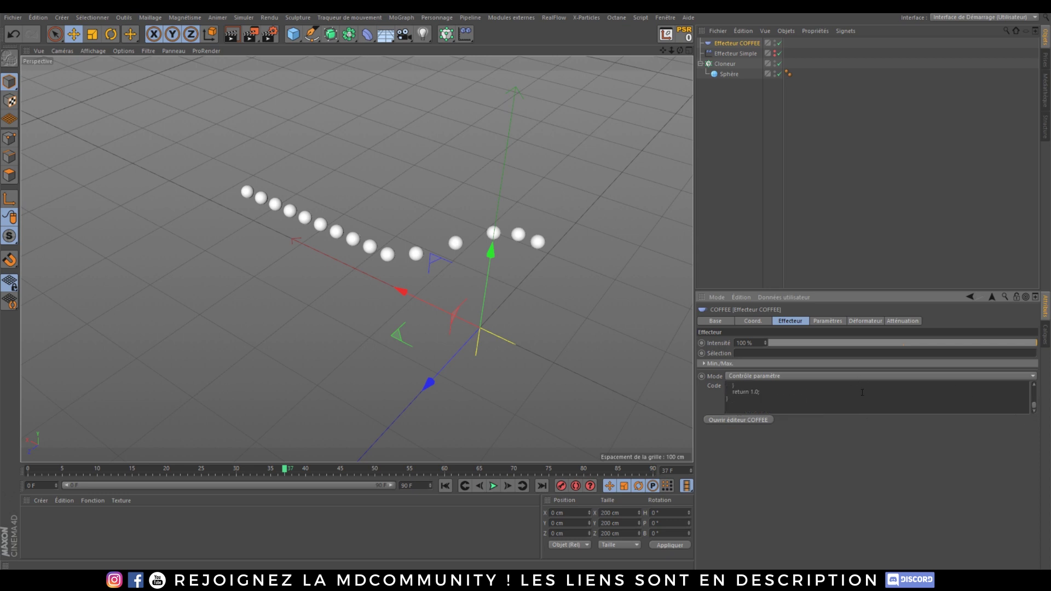
Recheck the Effecteur COFFEE's effector settings and delete it from the scene.
{"action": "left_click", "coordinate": [827, 322]}
{"action": "left_click", "coordinate": [791, 322]}
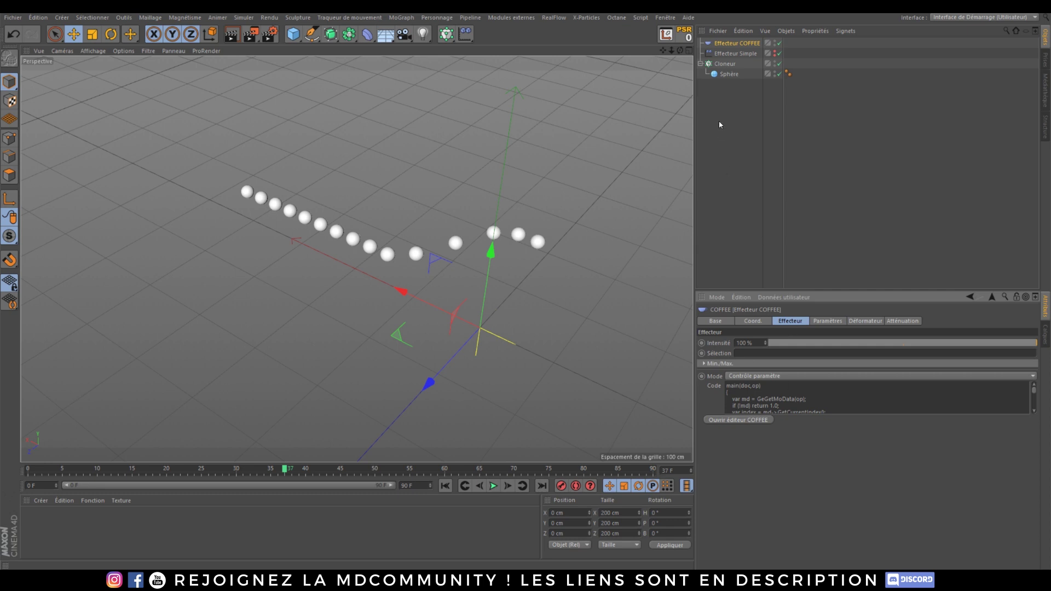
{"action": "key", "text": "Delete"}
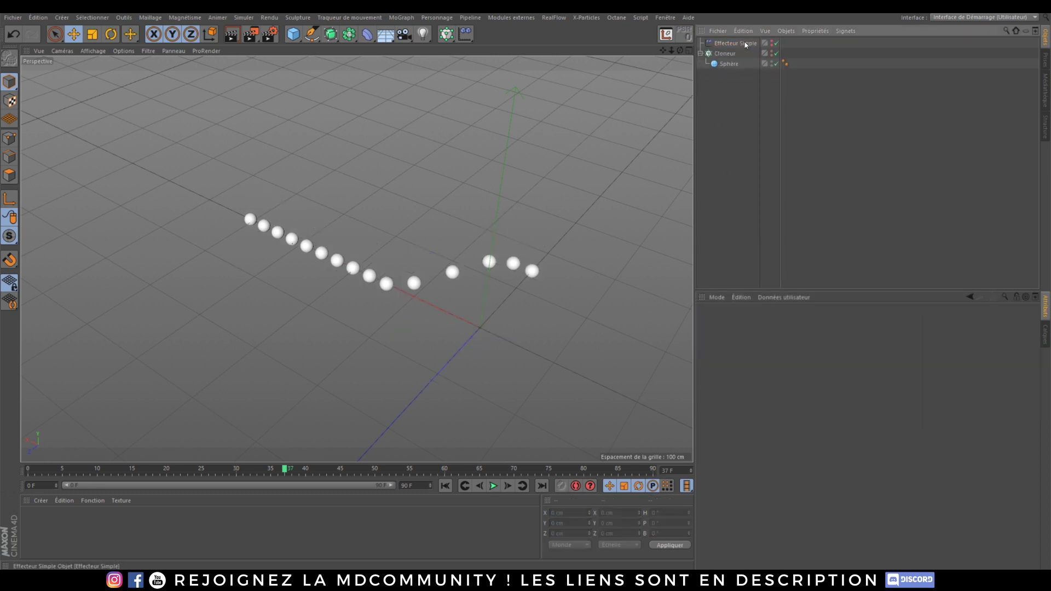
Create an Effecteur Délai and add it to the Cloneur's list of effectors below the Effecteur Simple.
{"action": "left_click", "coordinate": [398, 21]}
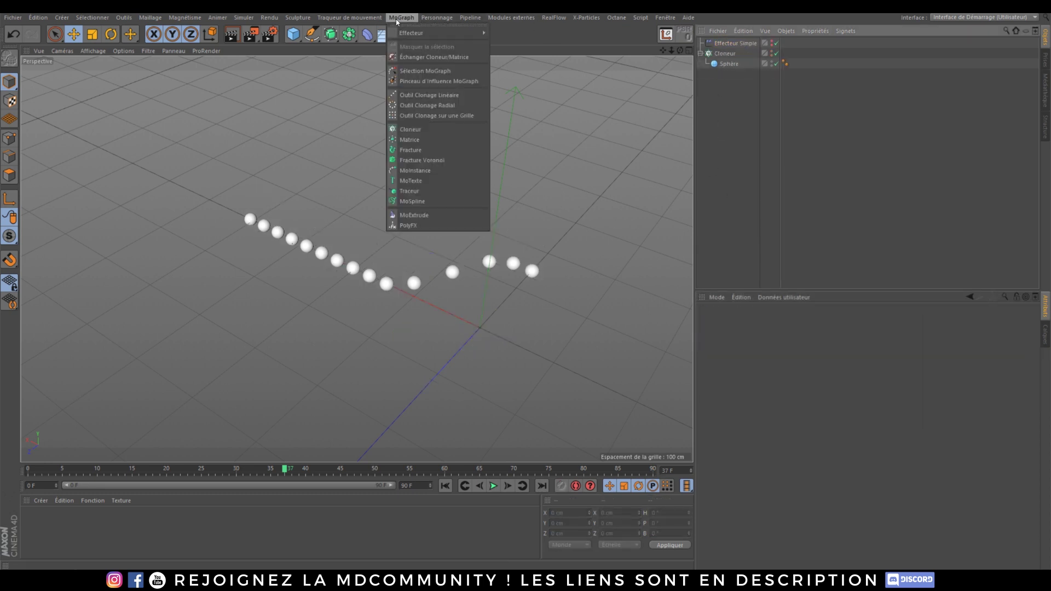
{"action": "mouse_move", "coordinate": [438, 33]}
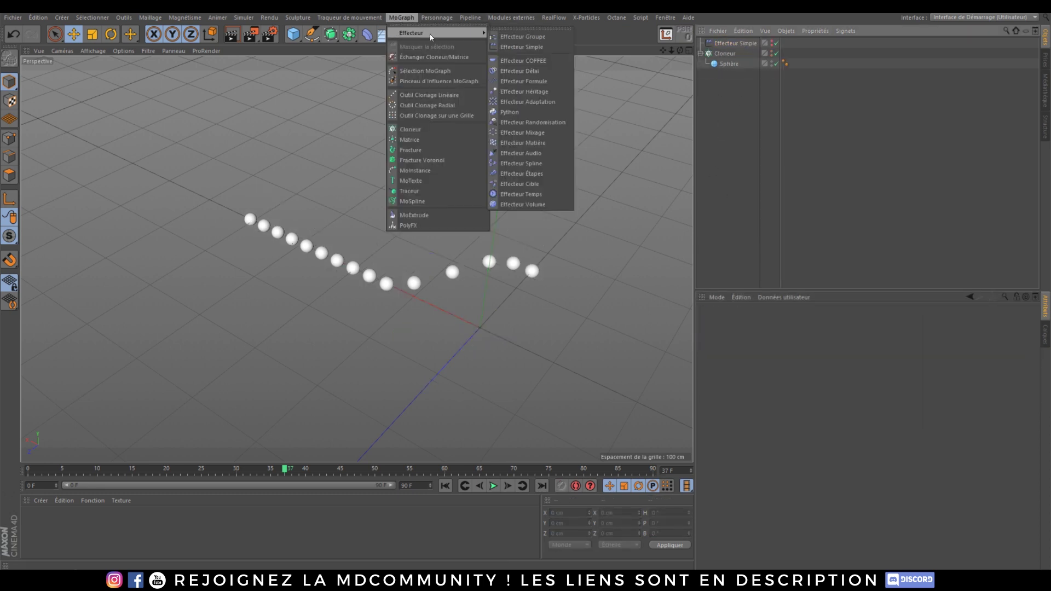
{"action": "left_click", "coordinate": [513, 72]}
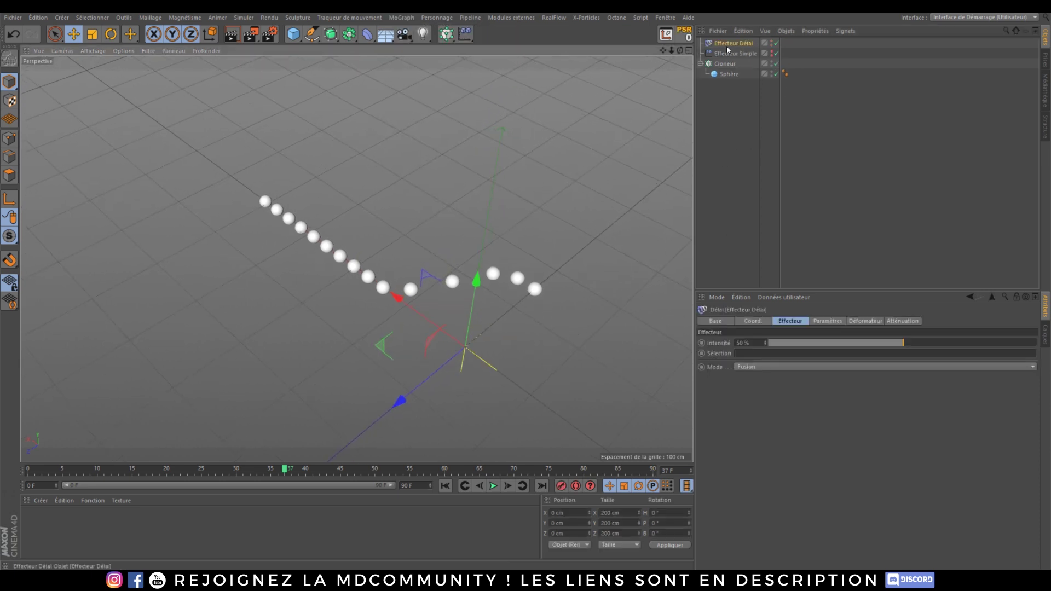
{"action": "left_click", "coordinate": [725, 63]}
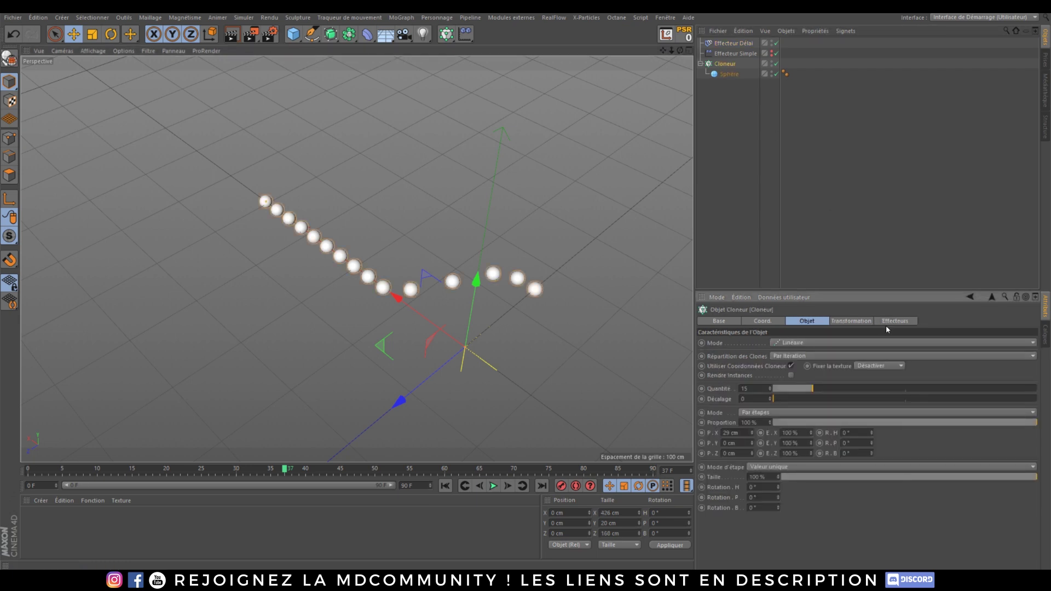
{"action": "left_click", "coordinate": [895, 321]}
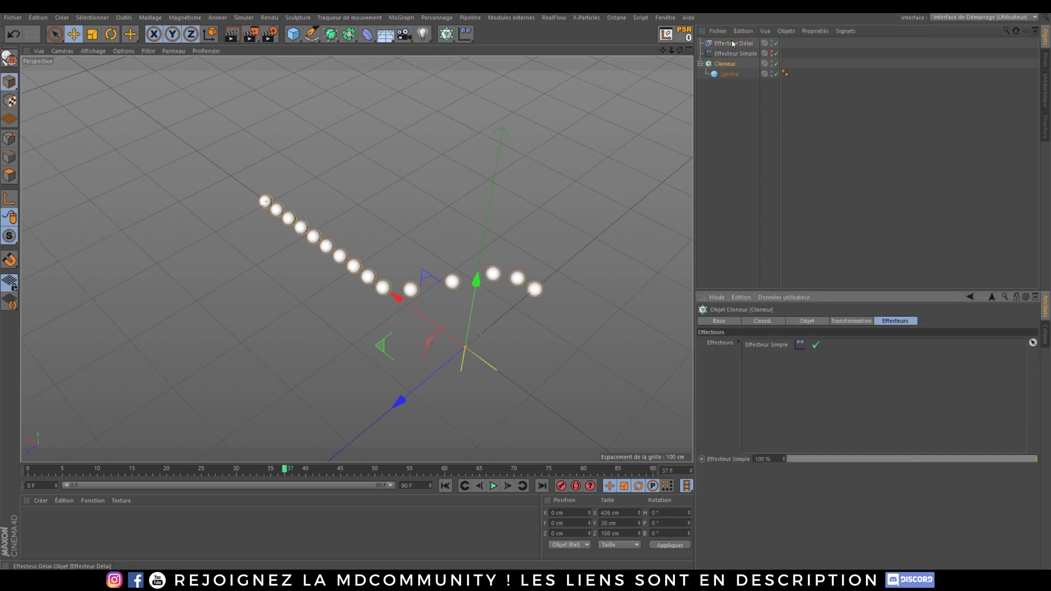
{"action": "left_click_drag", "start_coordinate": [734, 42], "coordinate": [783, 362]}
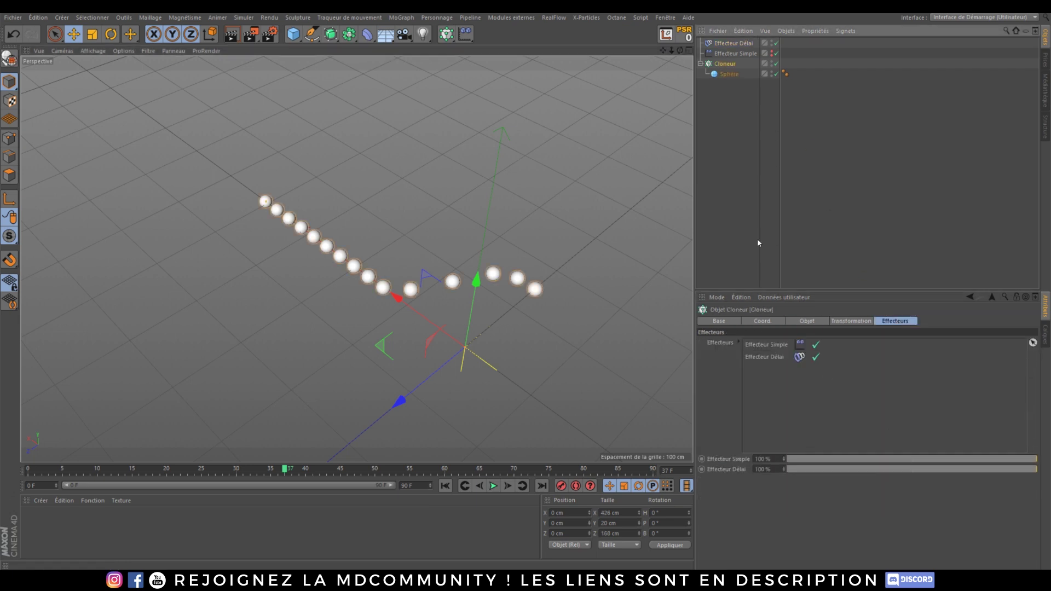
Play the animation from the first frame to see the Effecteur Délai acting on the cloned spheres.
{"action": "left_click", "coordinate": [729, 46]}
{"action": "left_click_drag", "start_coordinate": [424, 247], "coordinate": [430, 273], "text": "alt"}
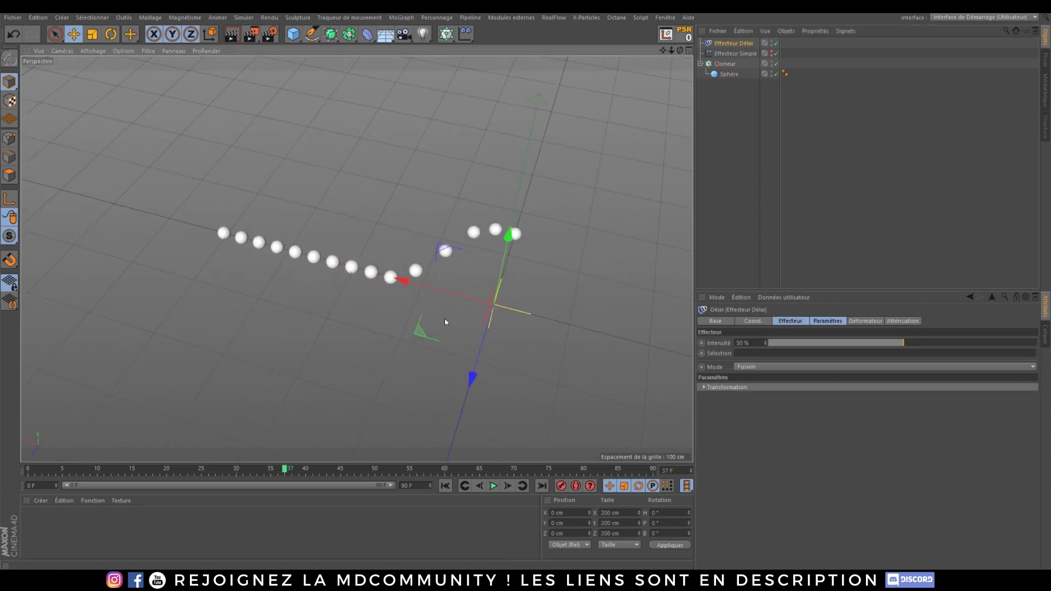
{"action": "left_click", "coordinate": [445, 486]}
{"action": "left_click", "coordinate": [493, 486]}
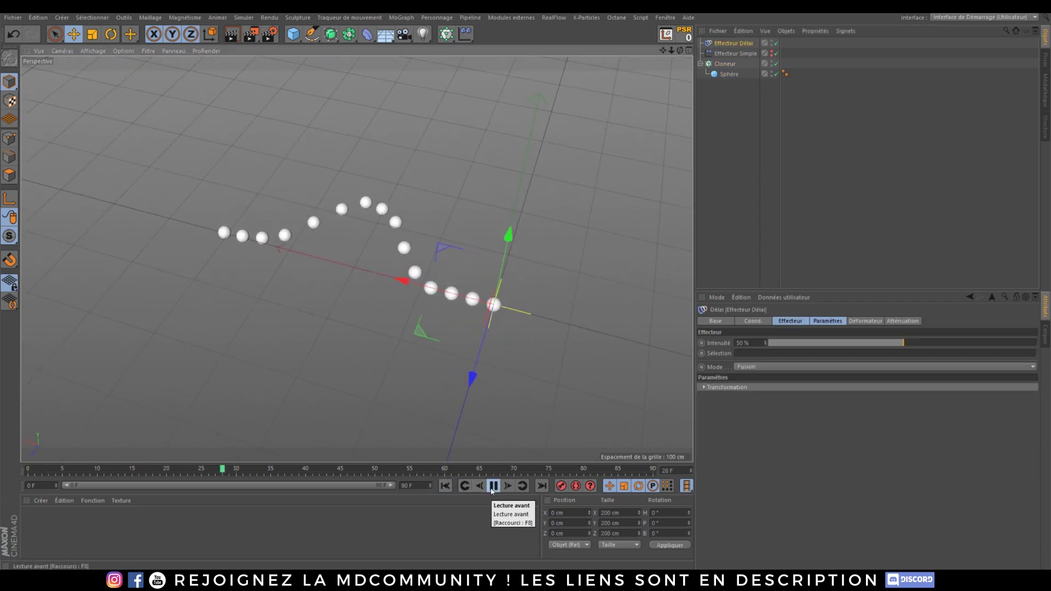
{"action": "left_click", "coordinate": [493, 486]}
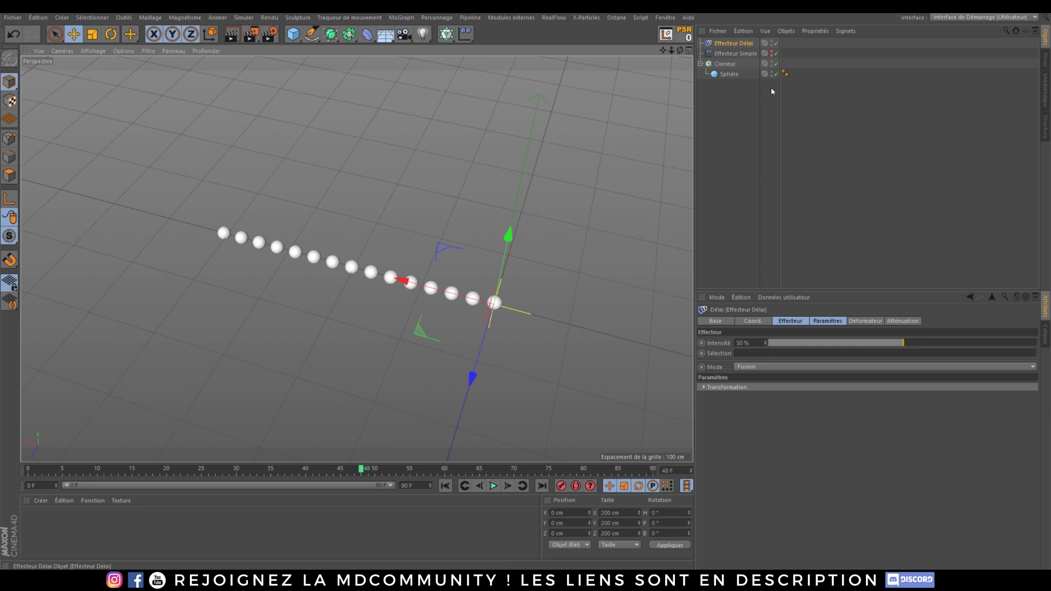
Examine the Effecteur Délai's available modes and keep Fusion selected.
{"action": "left_click", "coordinate": [761, 367]}
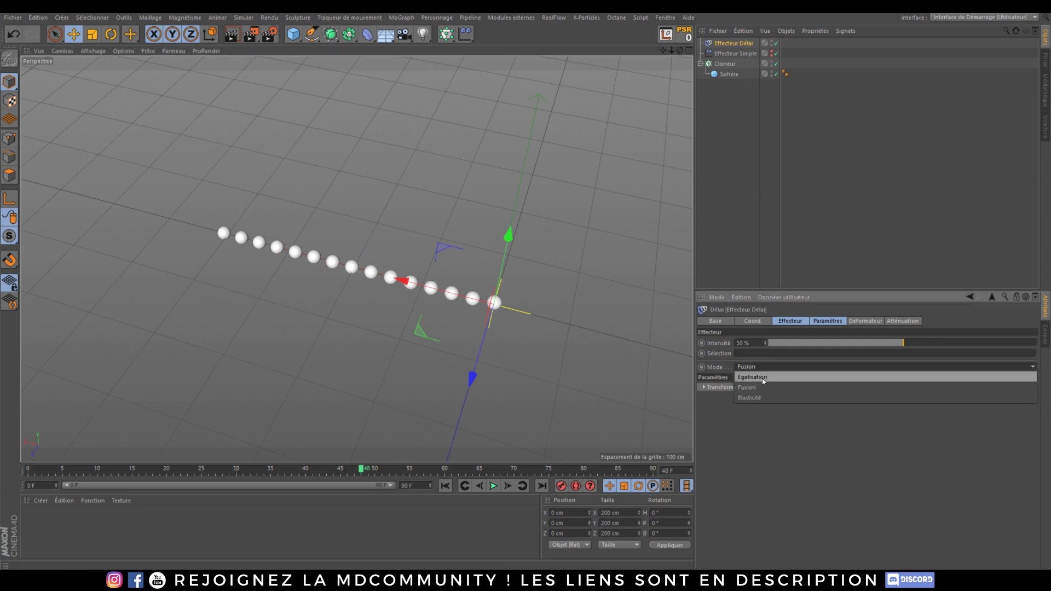
{"action": "left_click", "coordinate": [778, 444]}
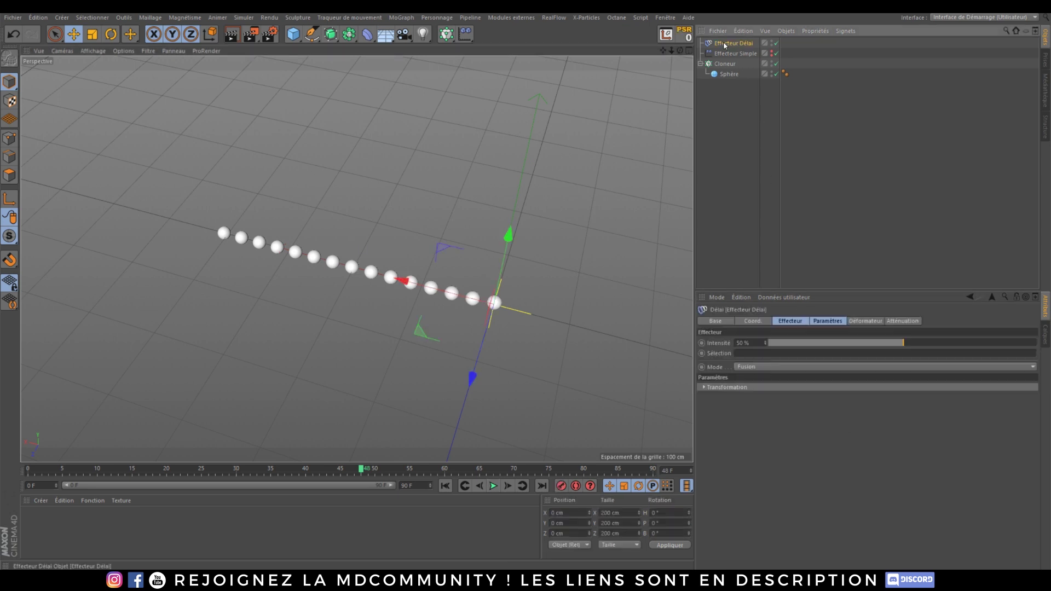
{"action": "left_click", "coordinate": [790, 323]}
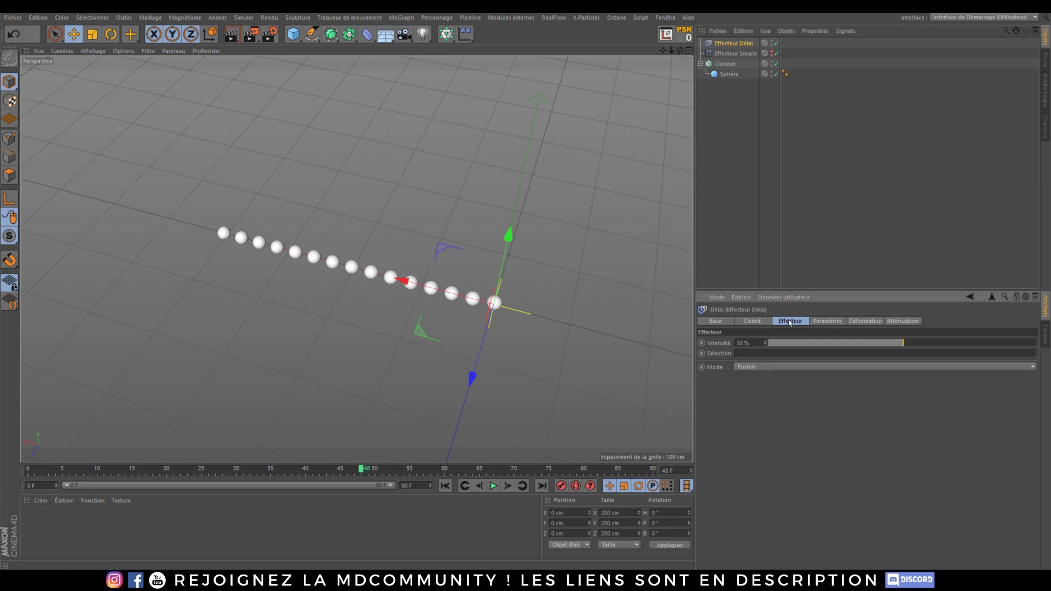
{"action": "left_click", "coordinate": [740, 368]}
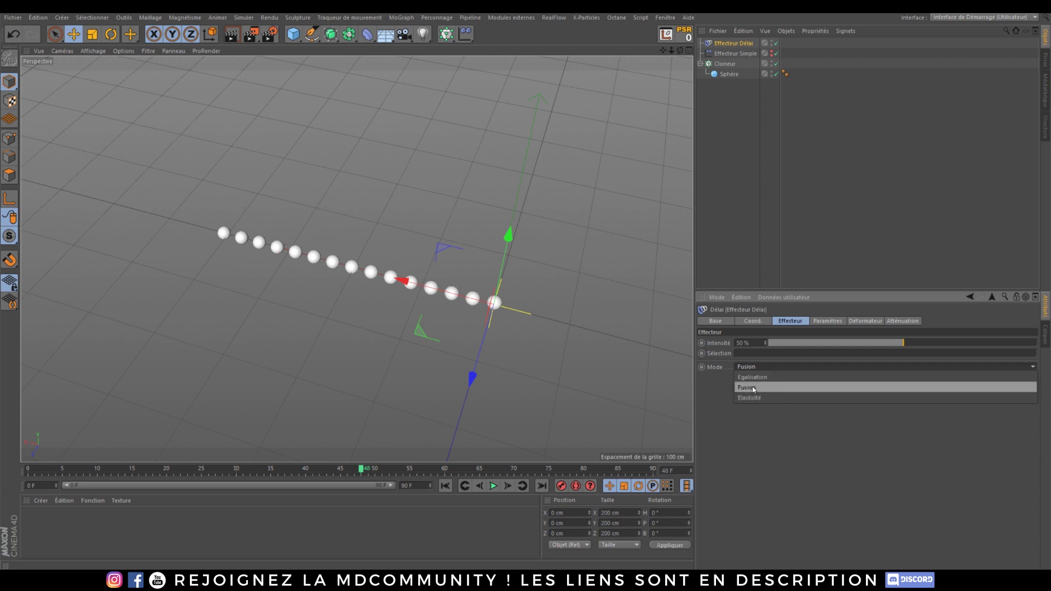
{"action": "left_click", "coordinate": [749, 388]}
Try the Effecteur Délai's intensity at 36%, raise it to 77% and play the animation from the first frame.
{"action": "left_click_drag", "start_coordinate": [903, 343], "coordinate": [905, 354]}
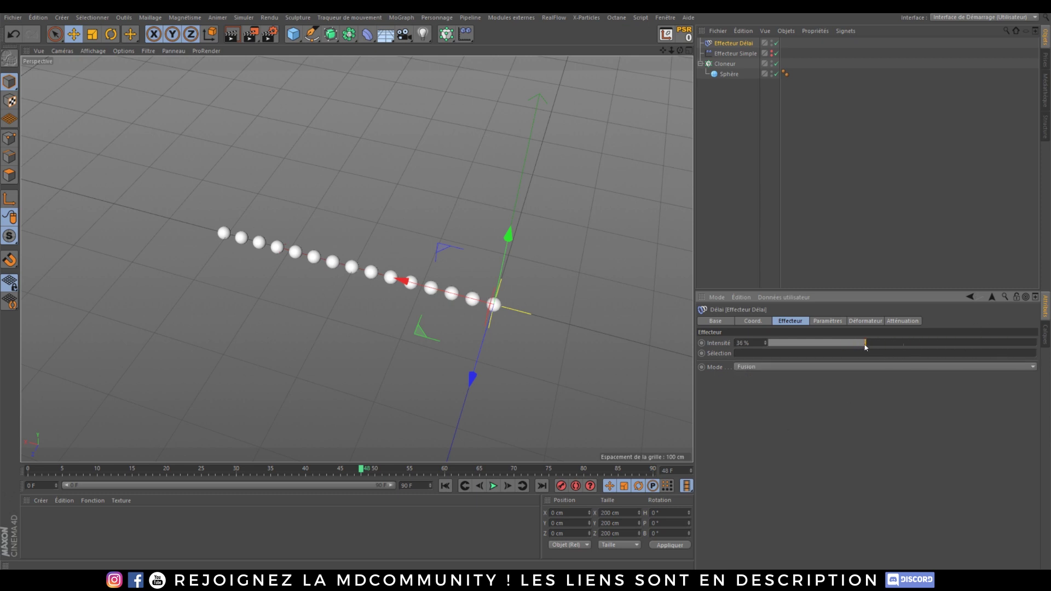
{"action": "left_click", "coordinate": [808, 368]}
{"action": "left_click", "coordinate": [774, 389]}
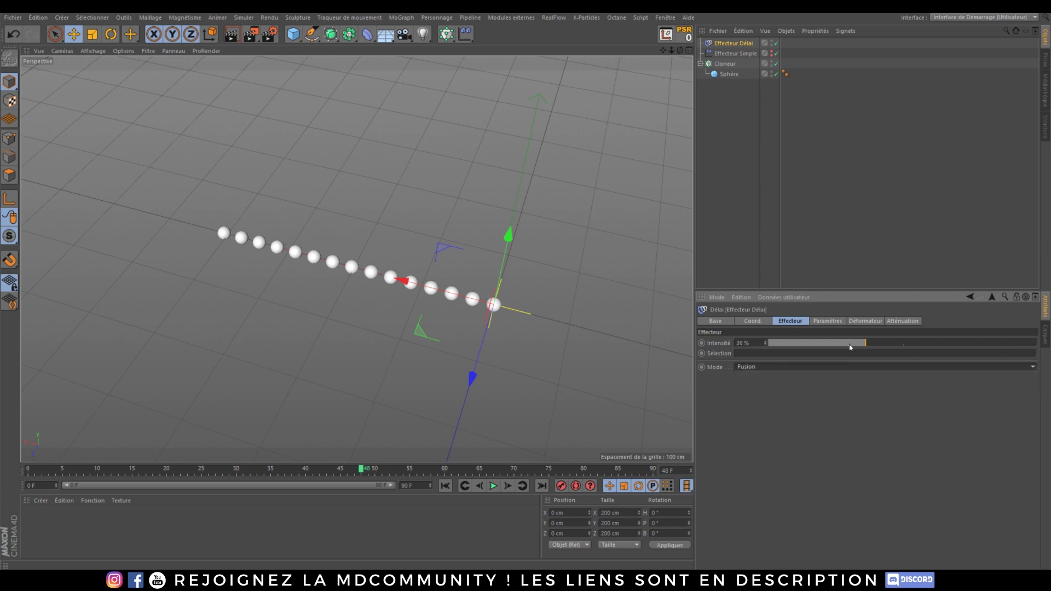
{"action": "left_click_drag", "start_coordinate": [850, 347], "coordinate": [960, 351]}
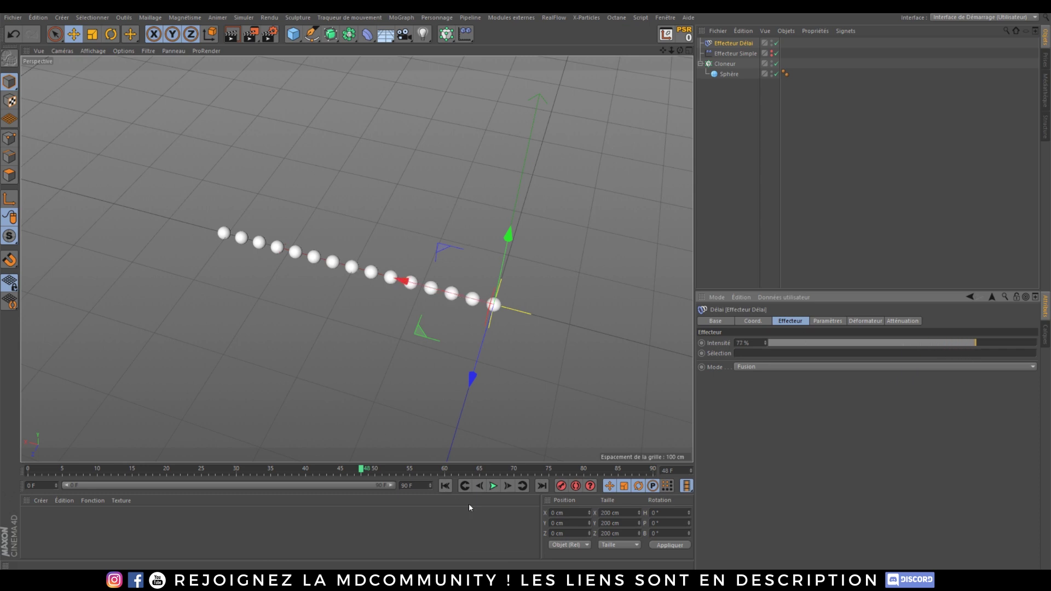
{"action": "left_click", "coordinate": [446, 487]}
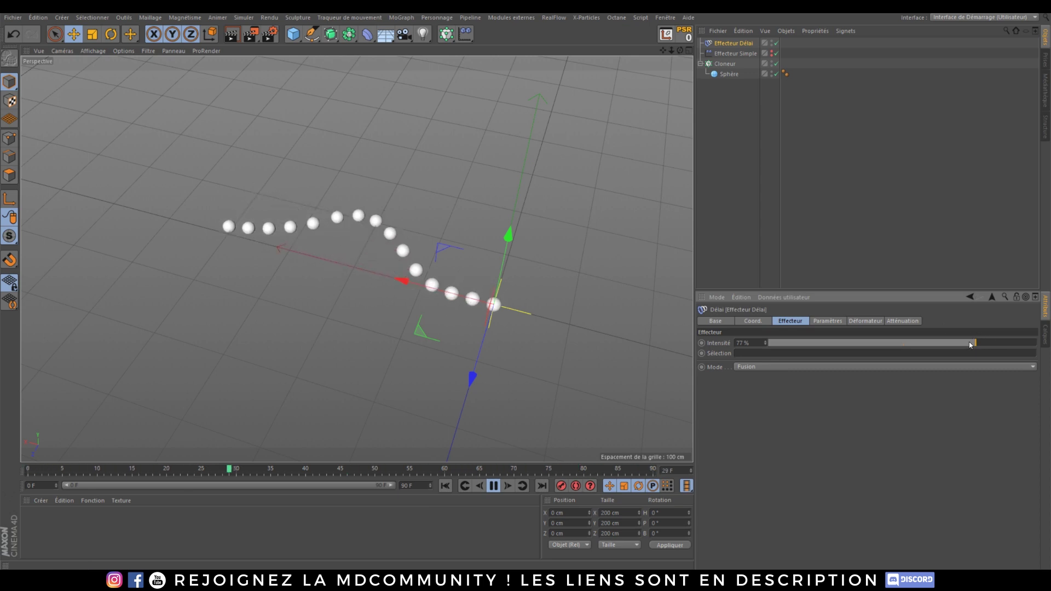
Lower the Effecteur Délai's intensity to 37% during playback, raise it to 58% and return to the first frame.
{"action": "left_click_drag", "start_coordinate": [970, 343], "coordinate": [868, 343]}
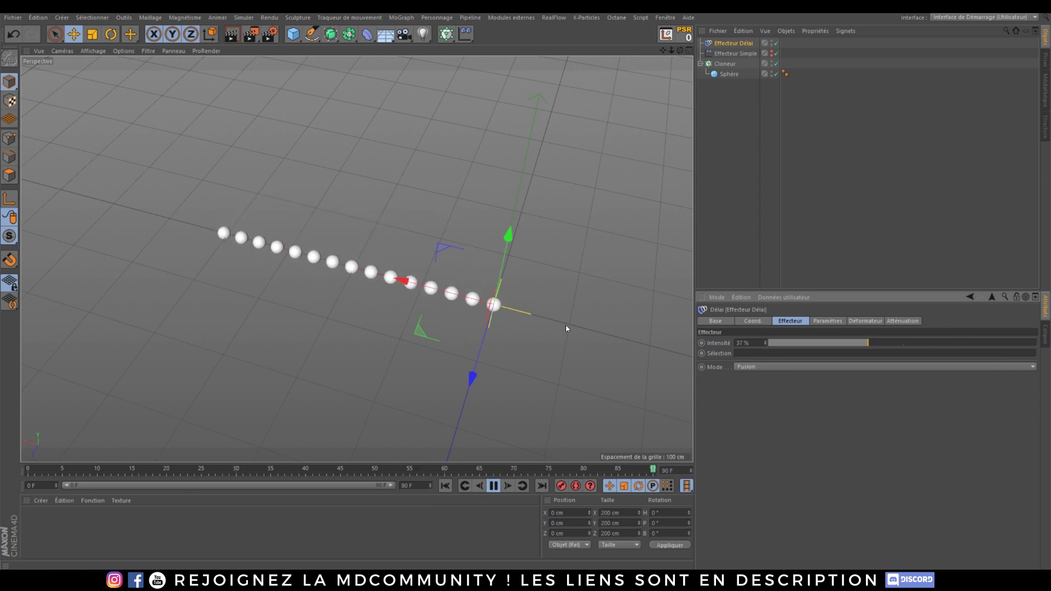
{"action": "left_click_drag", "start_coordinate": [869, 344], "coordinate": [911, 346]}
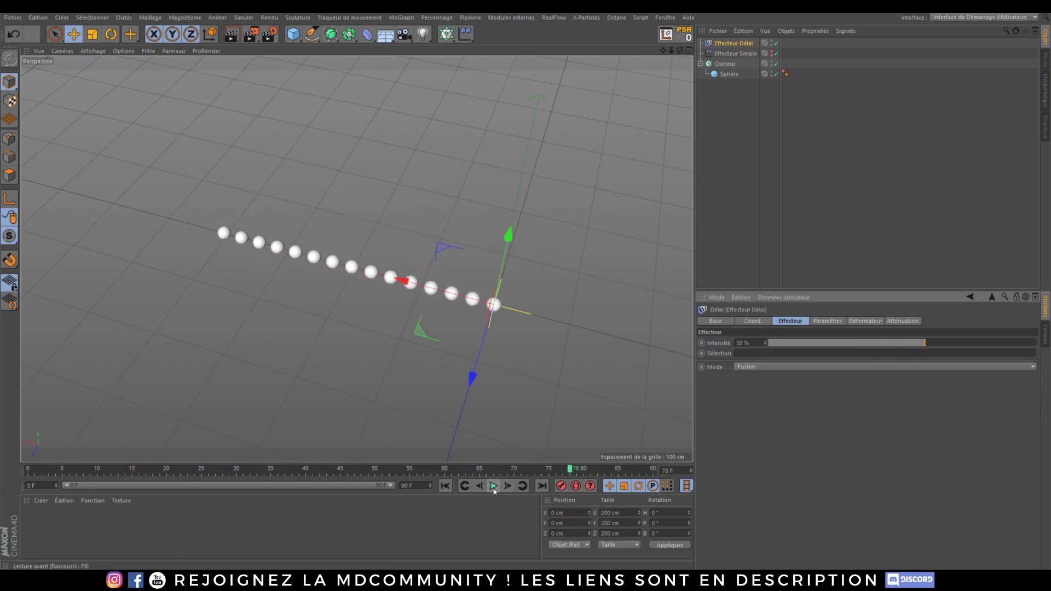
{"action": "left_click", "coordinate": [447, 487]}
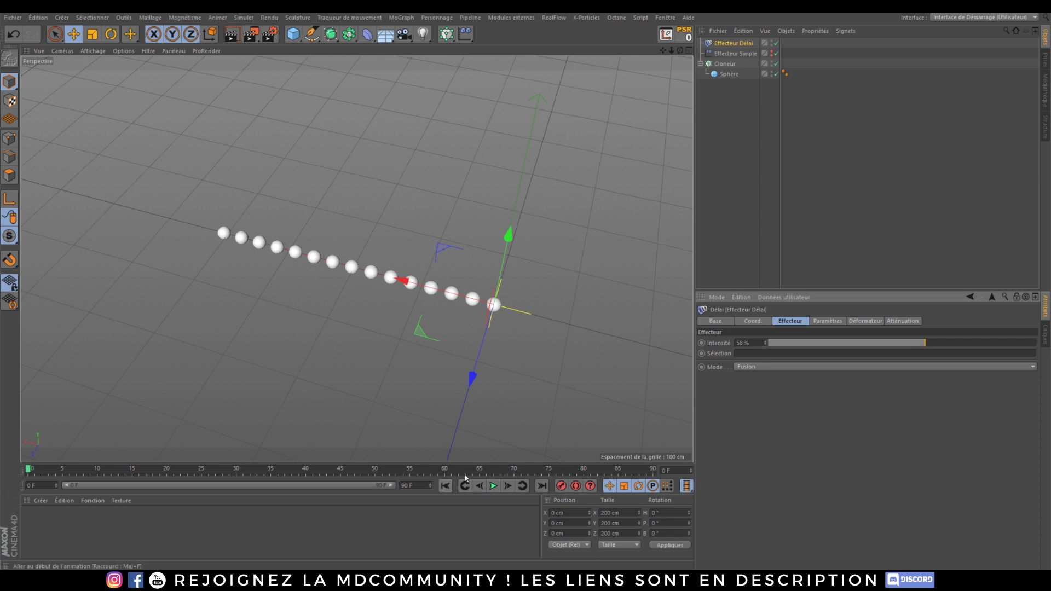
Switch the Effecteur Délai to Elasticité mode and compare intensities of 14% and 77% while the animation plays.
{"action": "left_click", "coordinate": [751, 367]}
{"action": "left_click", "coordinate": [753, 394]}
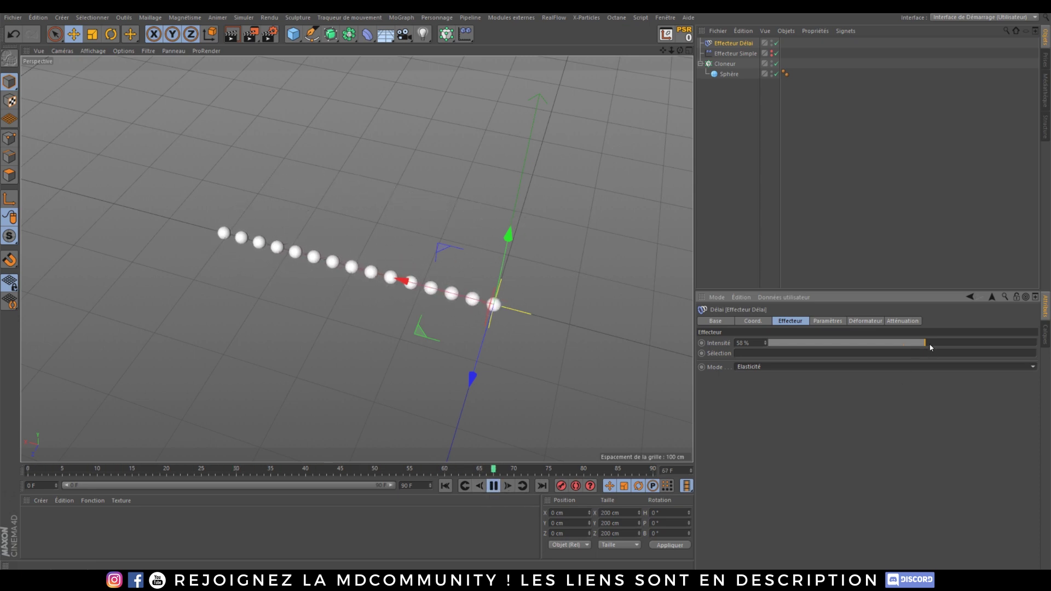
{"action": "left_click_drag", "start_coordinate": [930, 347], "coordinate": [818, 341]}
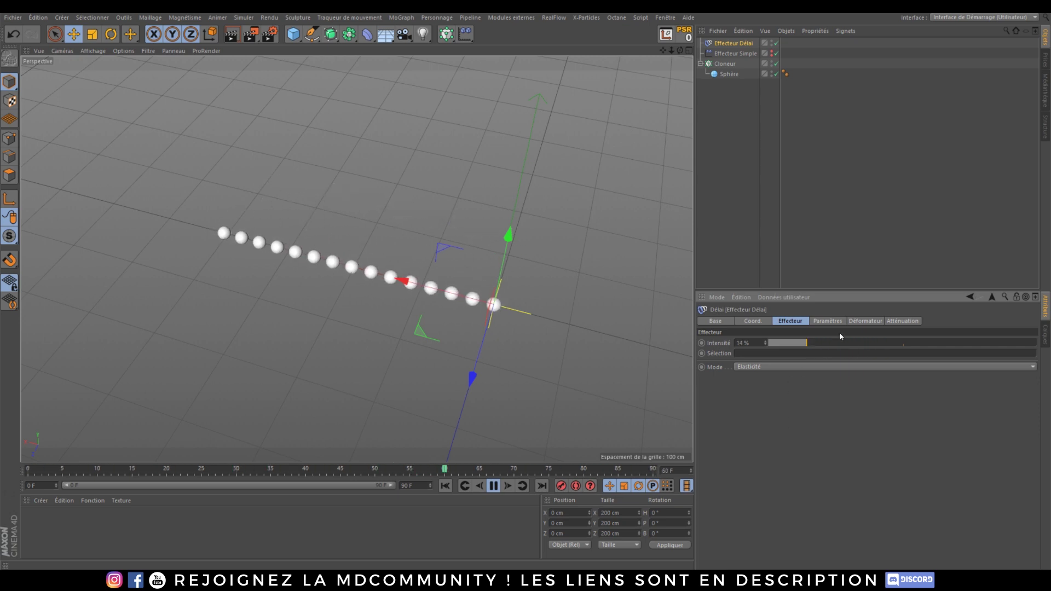
{"action": "left_click_drag", "start_coordinate": [842, 343], "coordinate": [977, 346]}
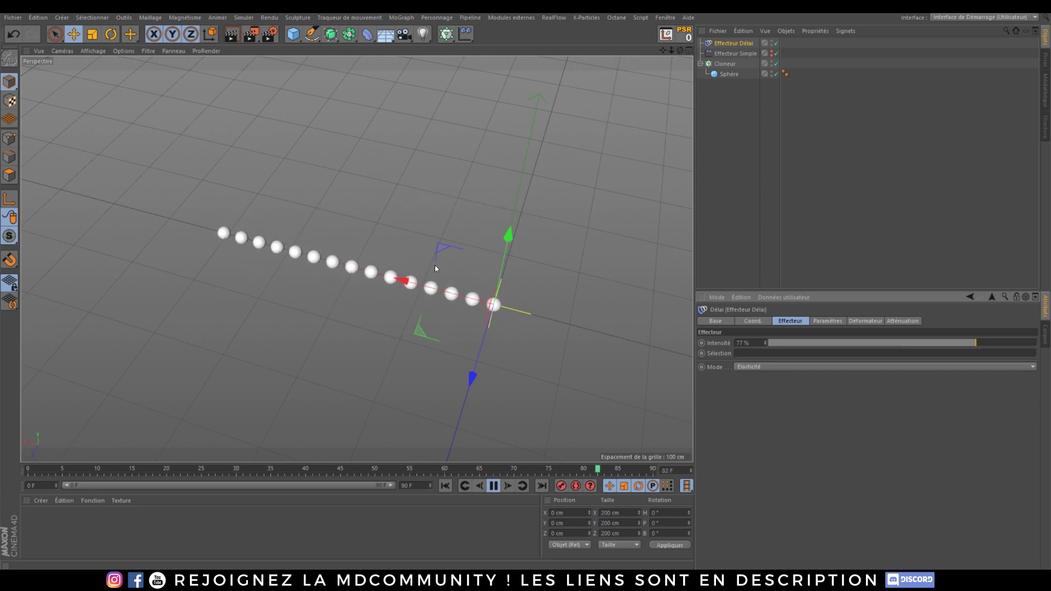
{"action": "left_click_drag", "start_coordinate": [402, 283], "coordinate": [378, 278], "text": "alt"}
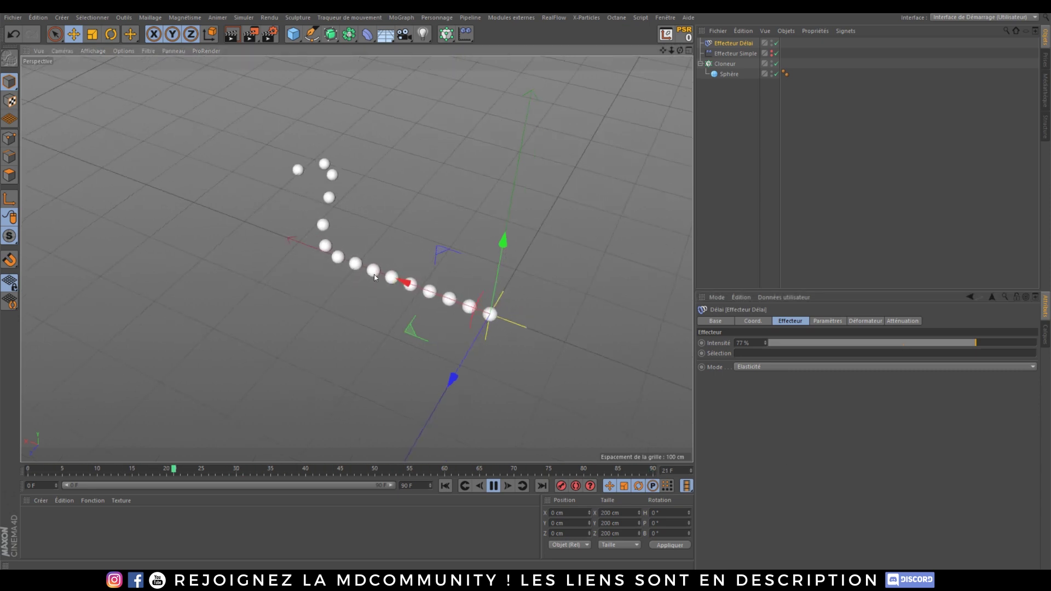
{"action": "left_click", "coordinate": [497, 490]}
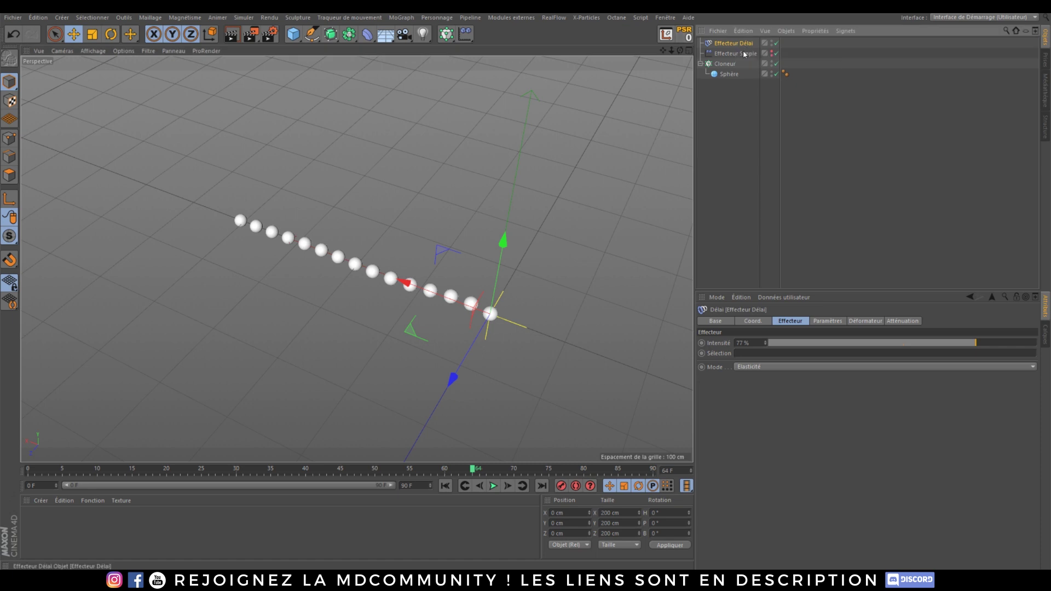
Check the Effecteur Simple's settings and examine the Effecteur Délai's modes, parameters, deformer and falloff settings.
{"action": "left_click", "coordinate": [728, 52]}
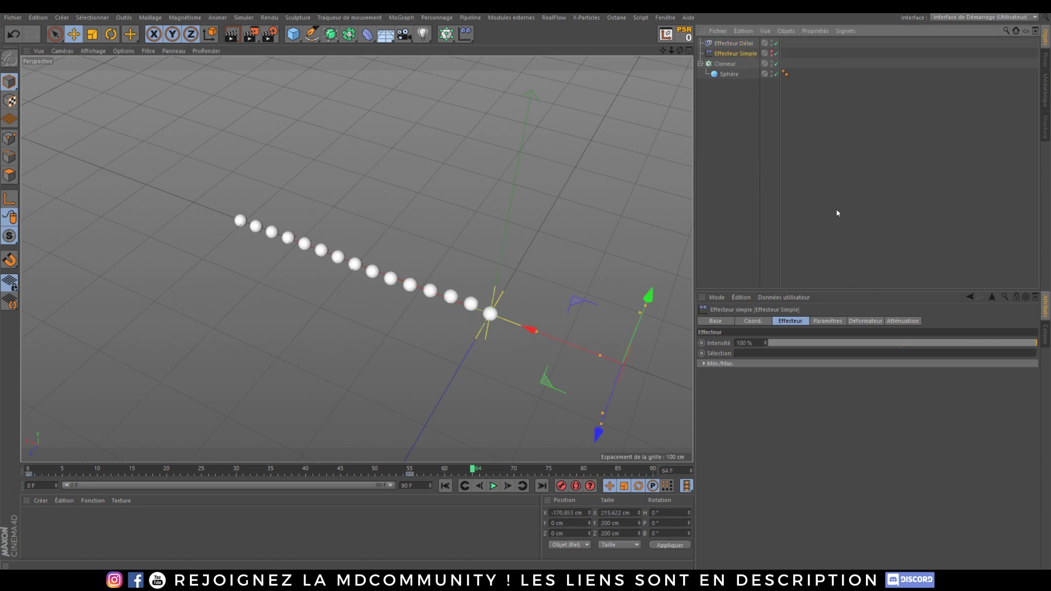
{"action": "left_click", "coordinate": [729, 45]}
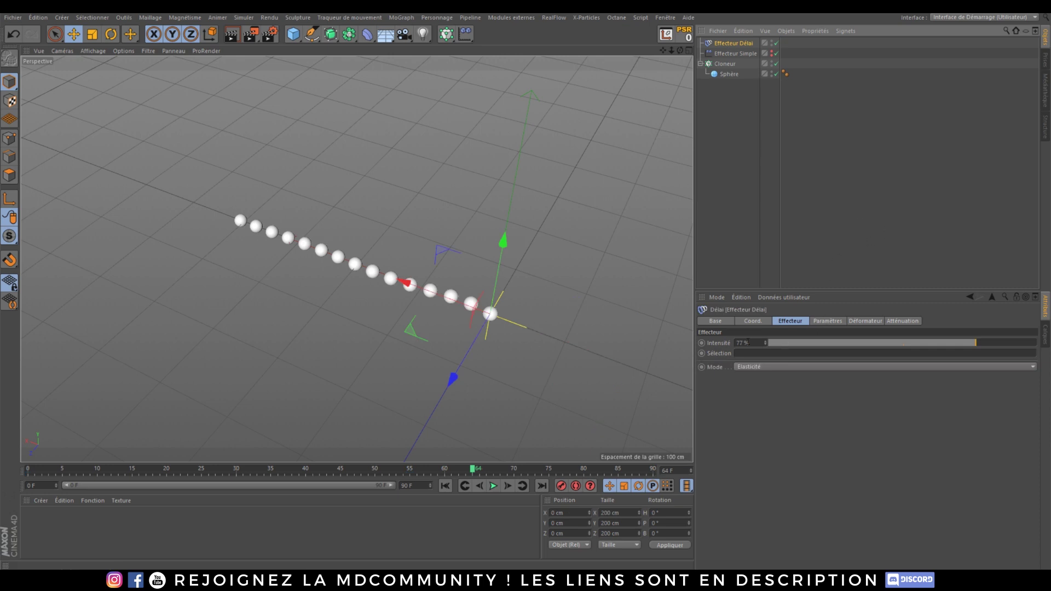
{"action": "left_click", "coordinate": [756, 368]}
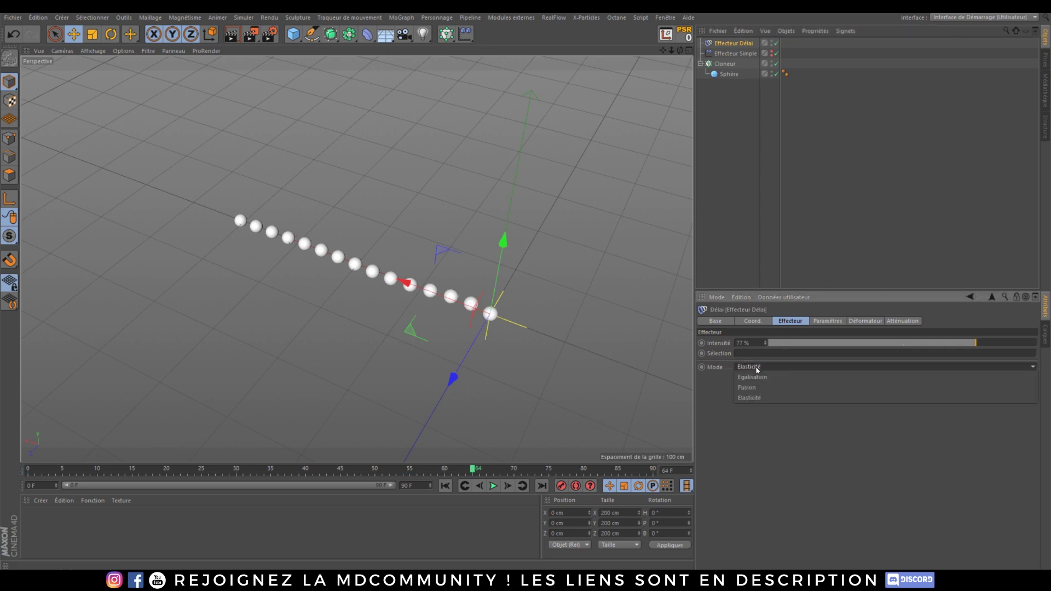
{"action": "left_click", "coordinate": [760, 421]}
{"action": "left_click", "coordinate": [840, 322]}
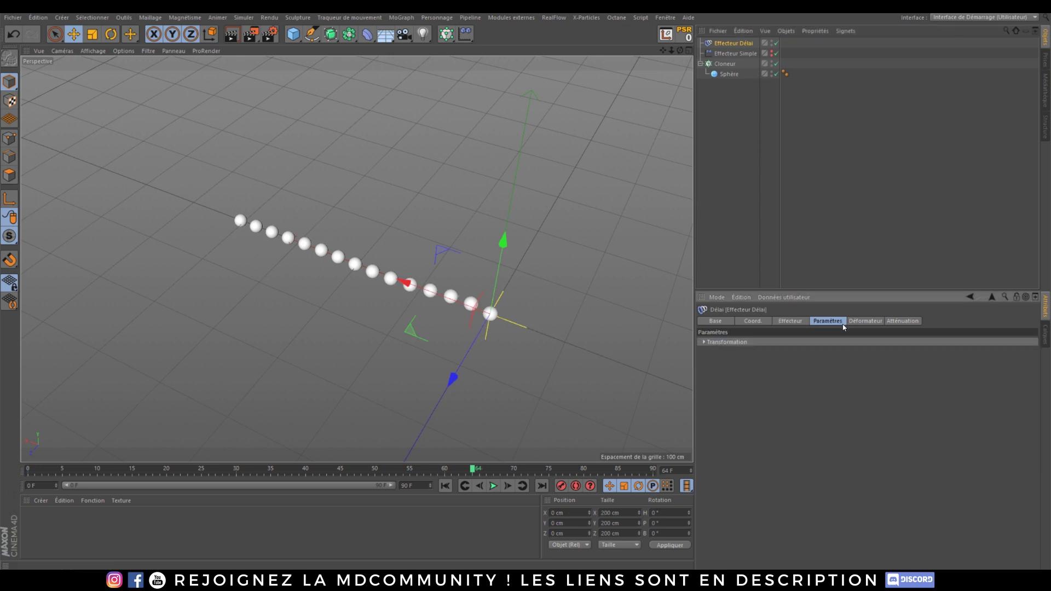
{"action": "left_click", "coordinate": [875, 322]}
{"action": "left_click", "coordinate": [898, 322]}
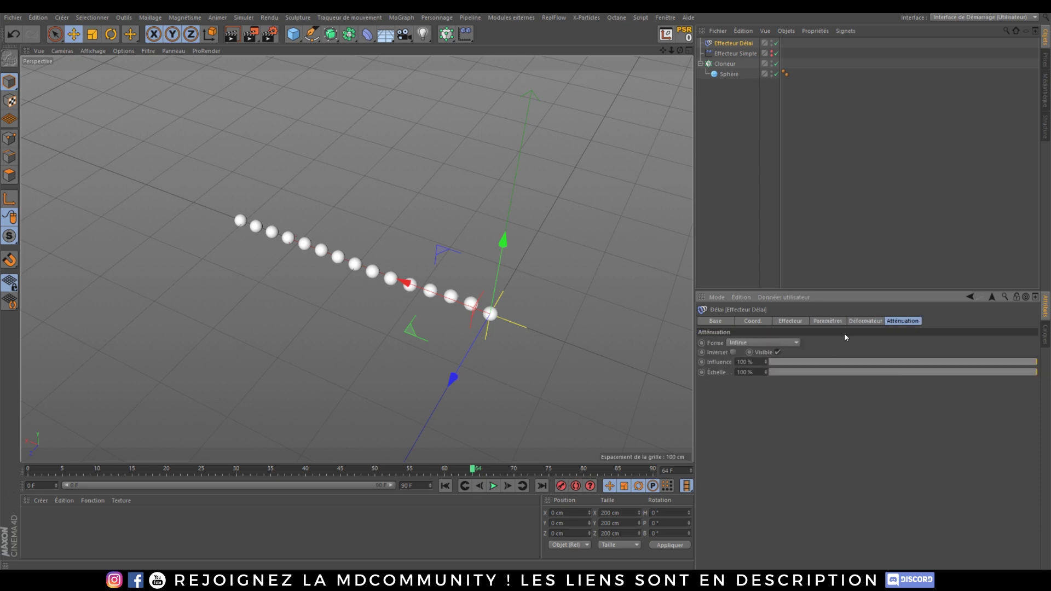
{"action": "left_click", "coordinate": [766, 99]}
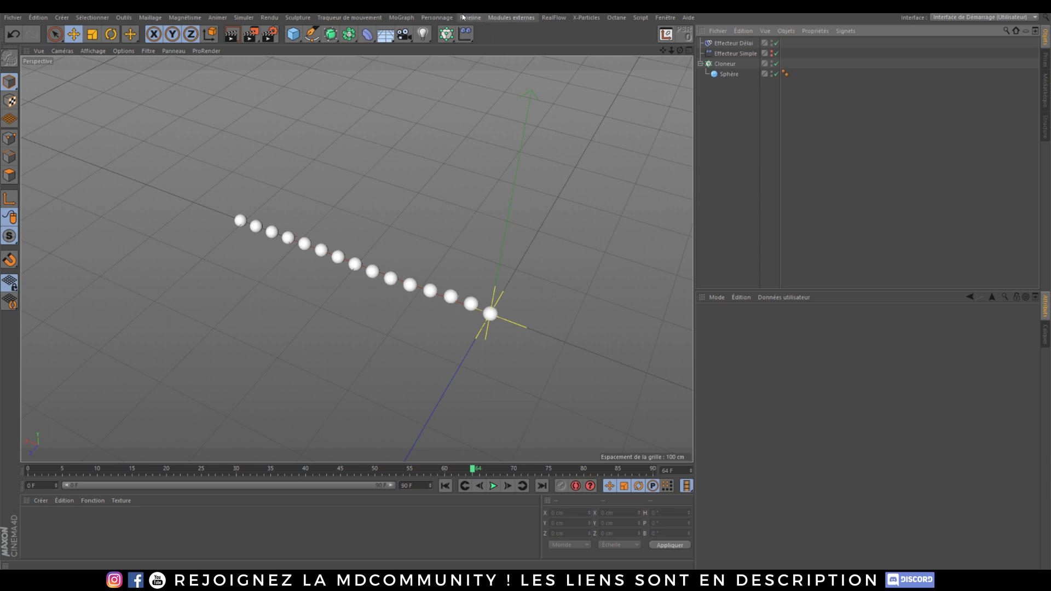
Add an Effecteur Formule to the scene.
{"action": "left_click", "coordinate": [402, 17]}
{"action": "mouse_move", "coordinate": [427, 32]}
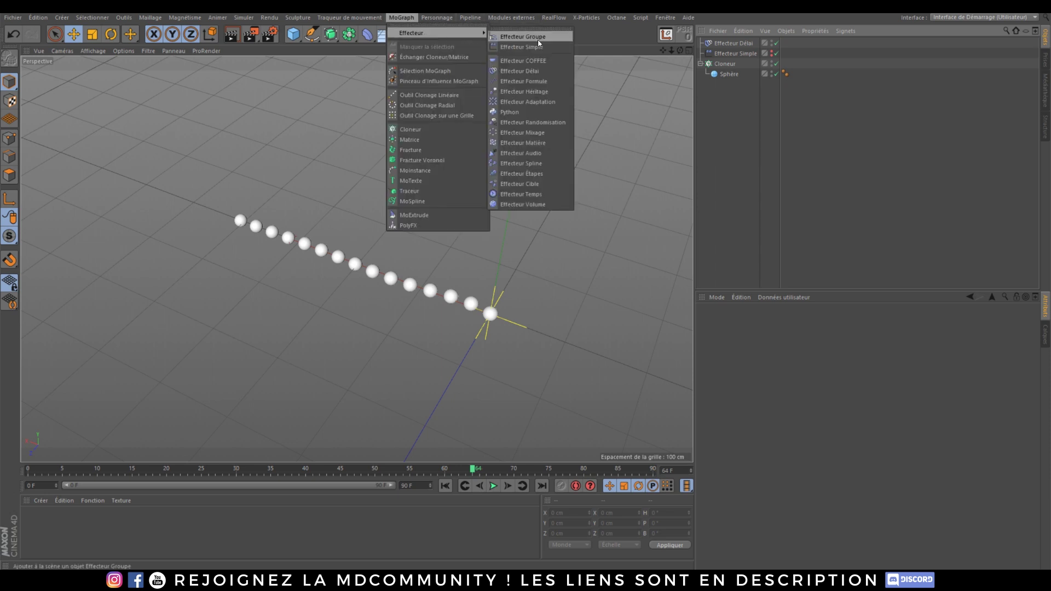
{"action": "left_click", "coordinate": [524, 81]}
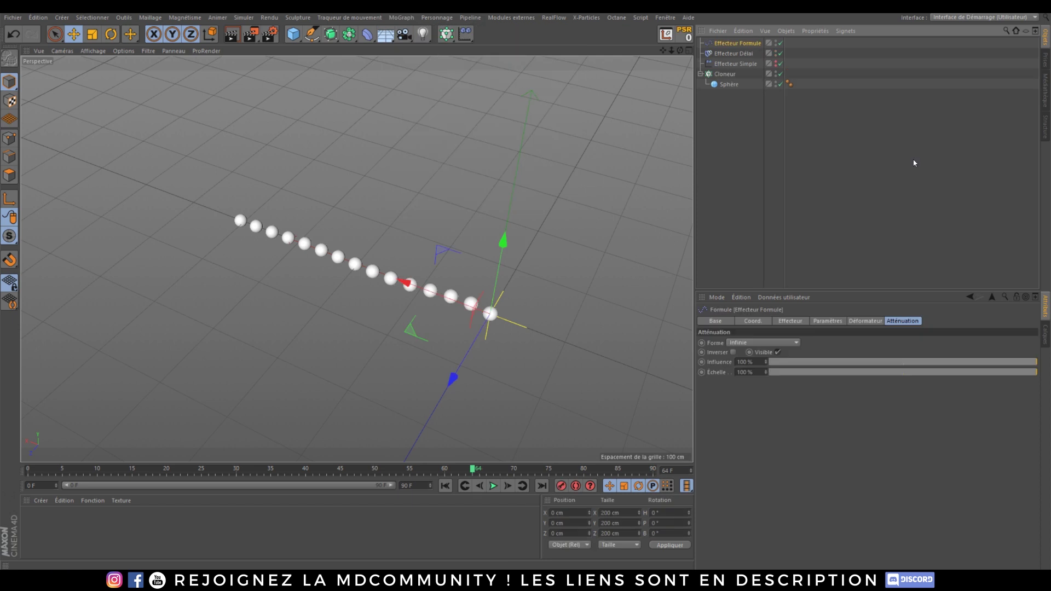
Delete the Effecteur Simple and the Effecteur Délai, keeping the Effecteur Formule and the Cloneur.
{"action": "left_click", "coordinate": [731, 63]}
{"action": "key", "text": "Delete"}
{"action": "left_click", "coordinate": [727, 54]}
{"action": "key", "text": "Delete"}
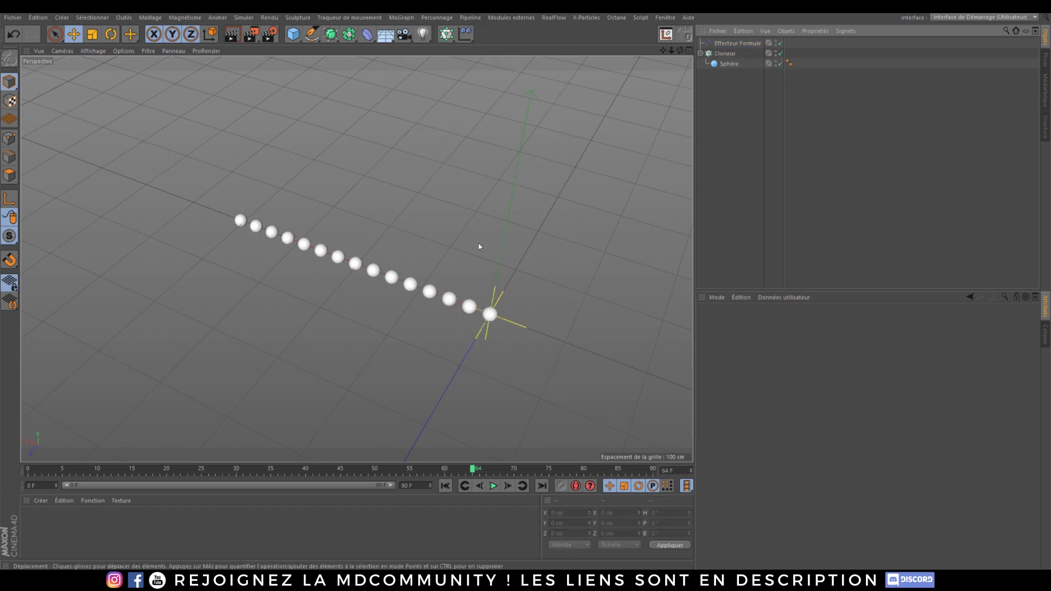
{"action": "left_click_drag", "start_coordinate": [433, 318], "coordinate": [395, 300], "text": "alt"}
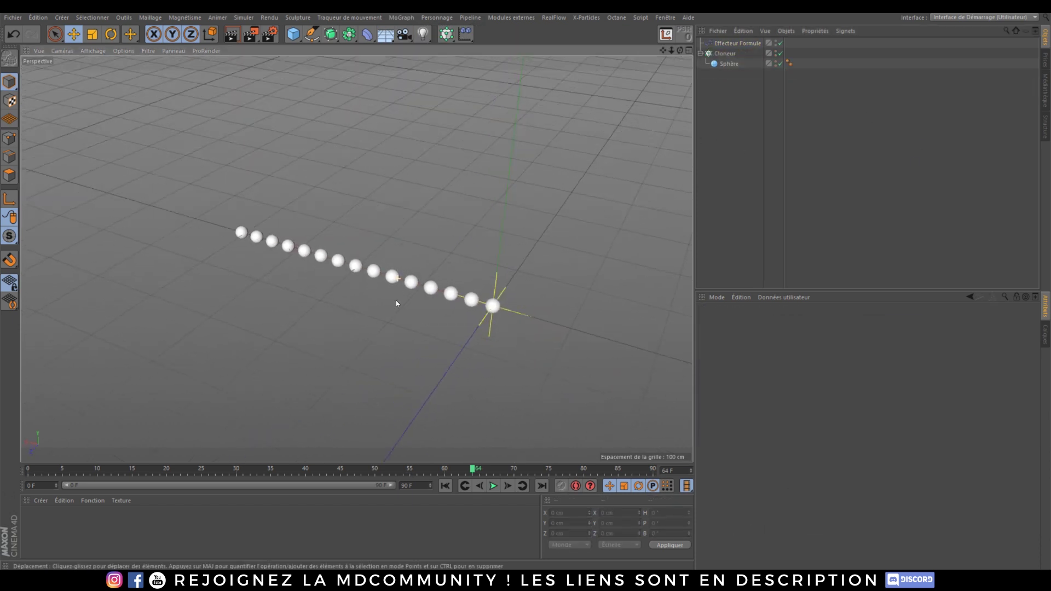
Assign the Effecteur Formule to the Cloneur's effectors and play the animation from the first frame.
{"action": "left_click", "coordinate": [738, 43]}
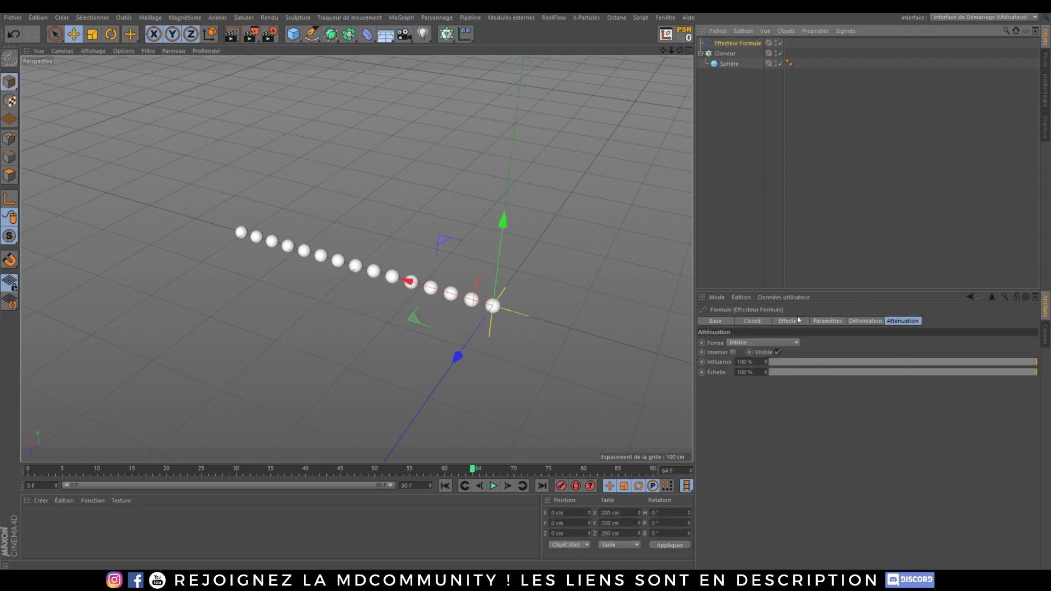
{"action": "left_click", "coordinate": [799, 322]}
{"action": "left_click_drag", "start_coordinate": [799, 376], "coordinate": [619, 430]}
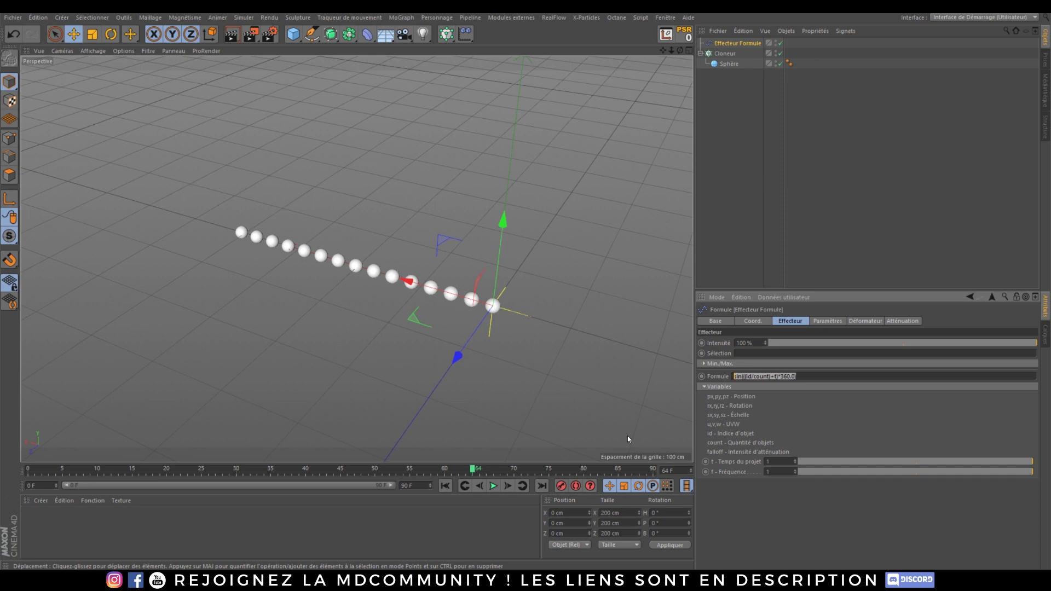
{"action": "left_click", "coordinate": [724, 54]}
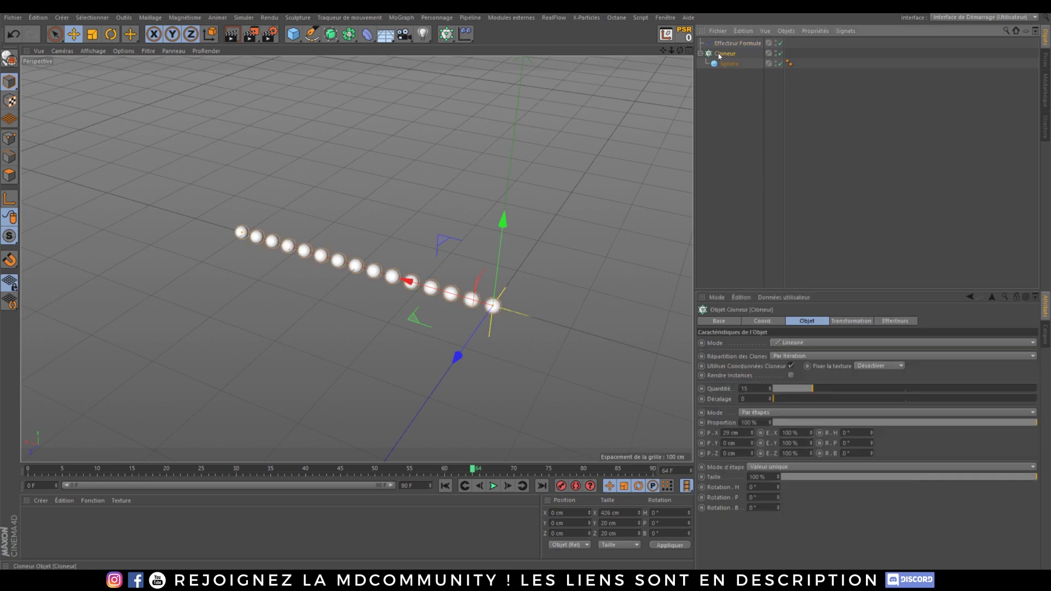
{"action": "left_click", "coordinate": [896, 324]}
{"action": "left_click_drag", "start_coordinate": [720, 44], "coordinate": [783, 386]}
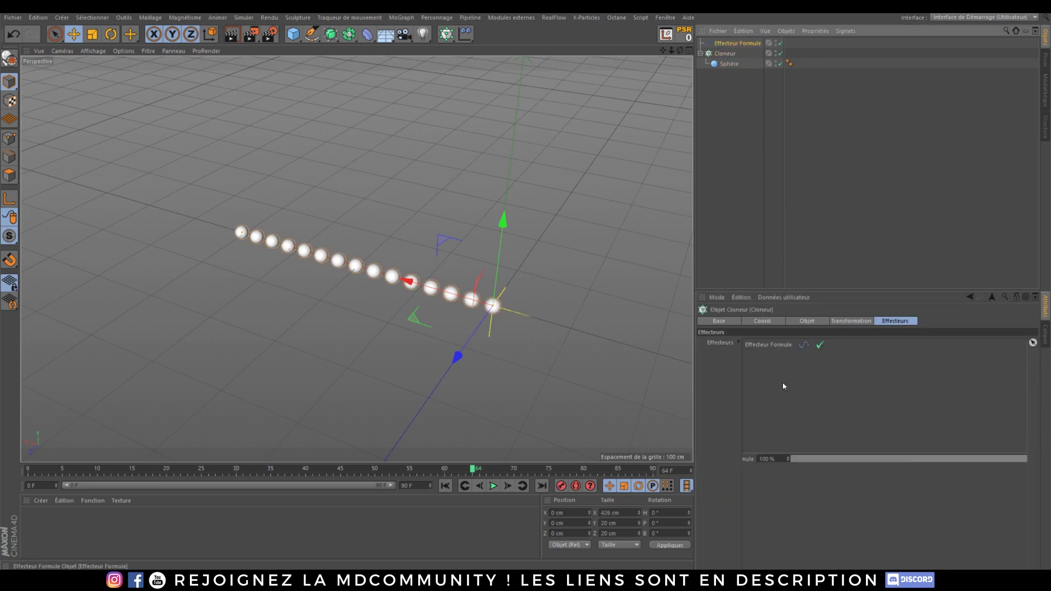
{"action": "left_click", "coordinate": [446, 487]}
{"action": "left_click", "coordinate": [494, 489]}
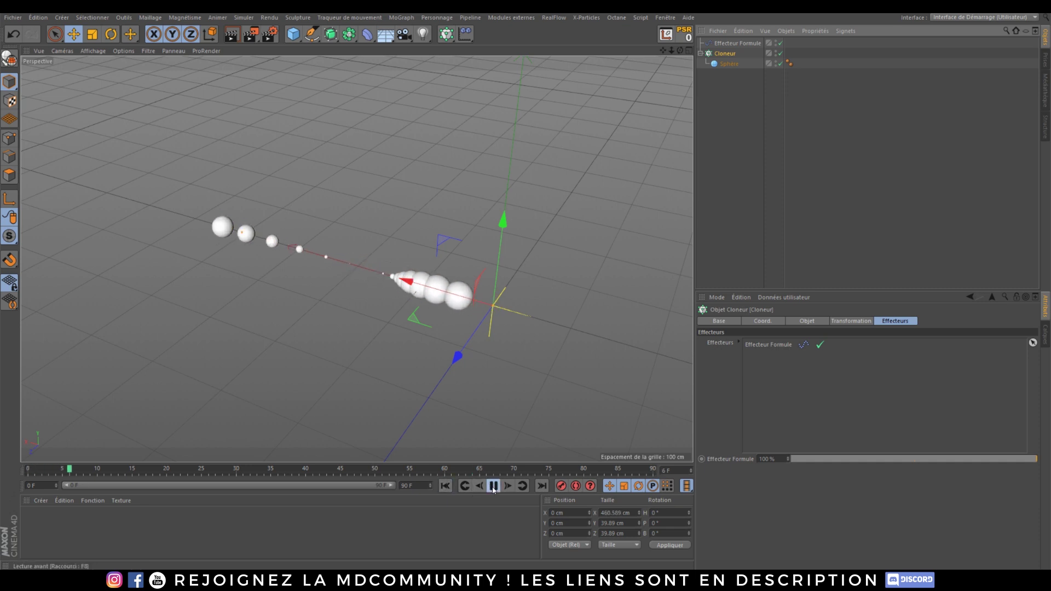
Disable the scale transformation in the Effecteur Formule's parameters.
{"action": "left_click", "coordinate": [736, 44]}
{"action": "left_click", "coordinate": [790, 321]}
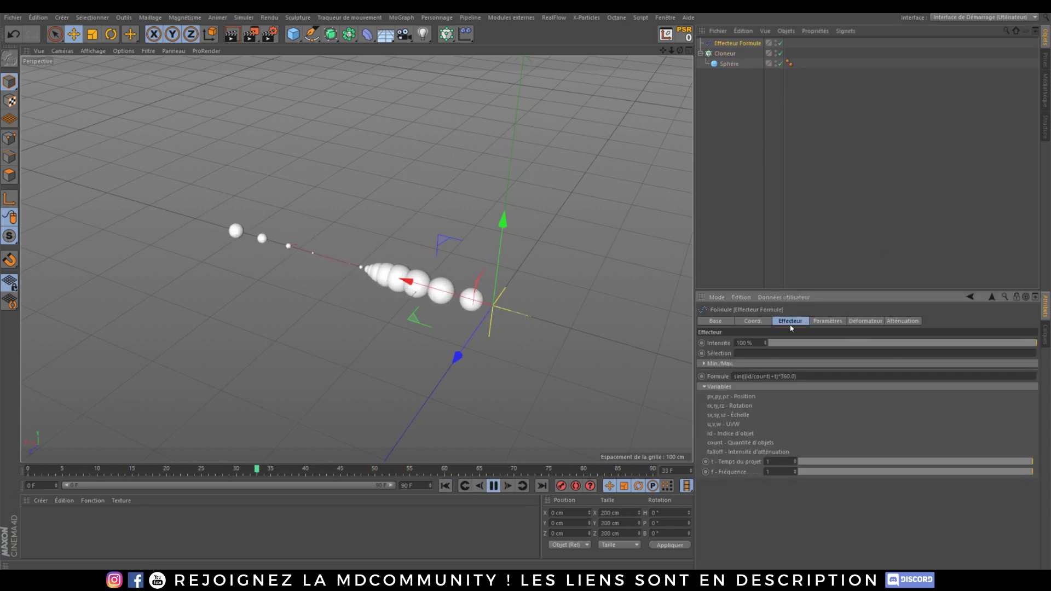
{"action": "left_click", "coordinate": [827, 321]}
{"action": "left_click", "coordinate": [831, 362]}
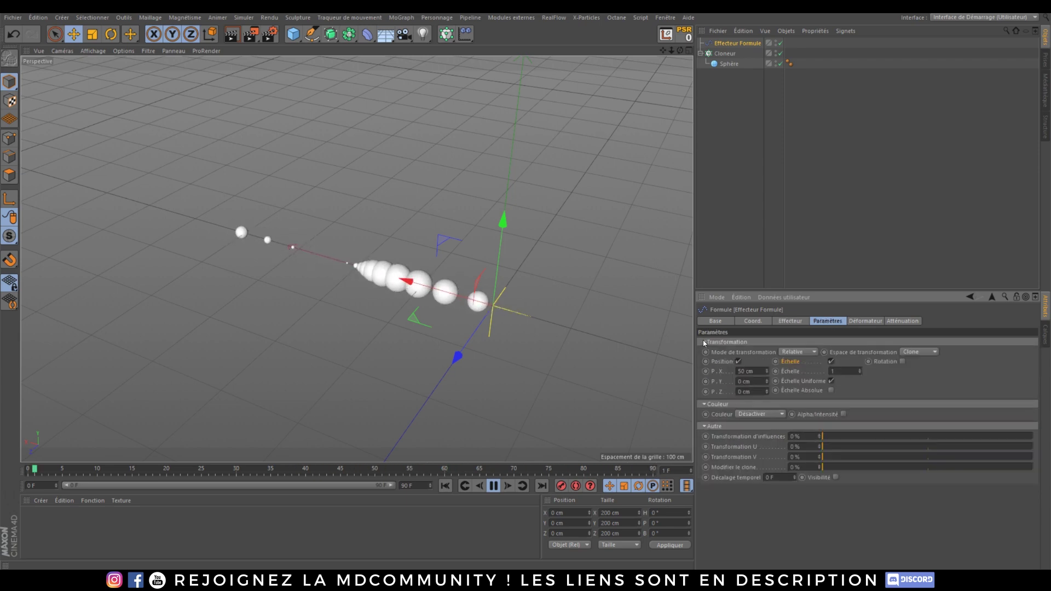
{"action": "left_click", "coordinate": [831, 362]}
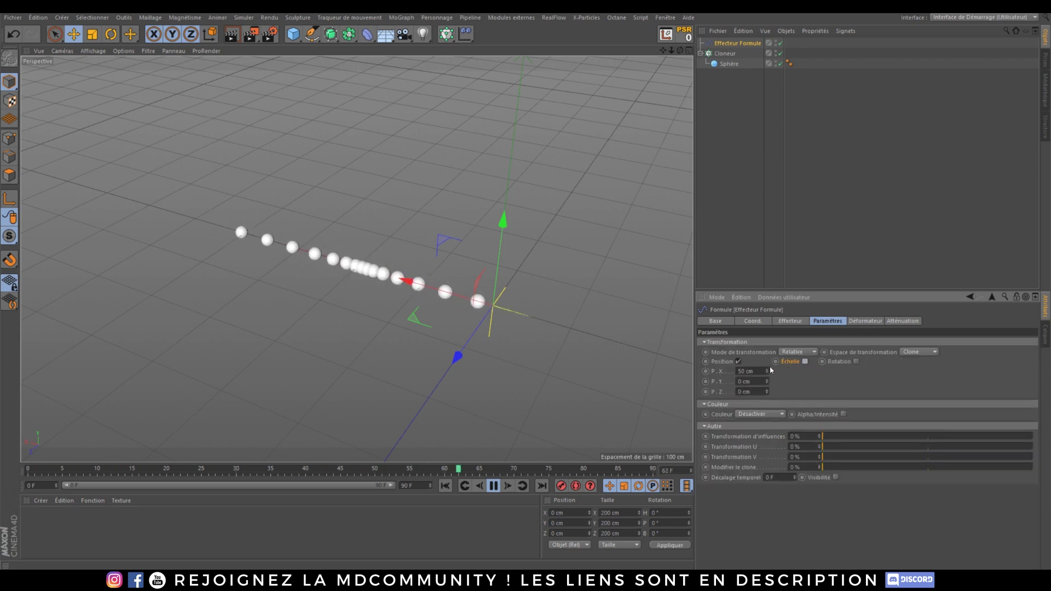
Set the Effecteur Formule's position offsets to 5 cm in X, 69 cm in Y and 2 cm in Z.
{"action": "double_click", "coordinate": [745, 372]}
{"action": "type", "text": "5"}
{"action": "key", "text": "Return"}
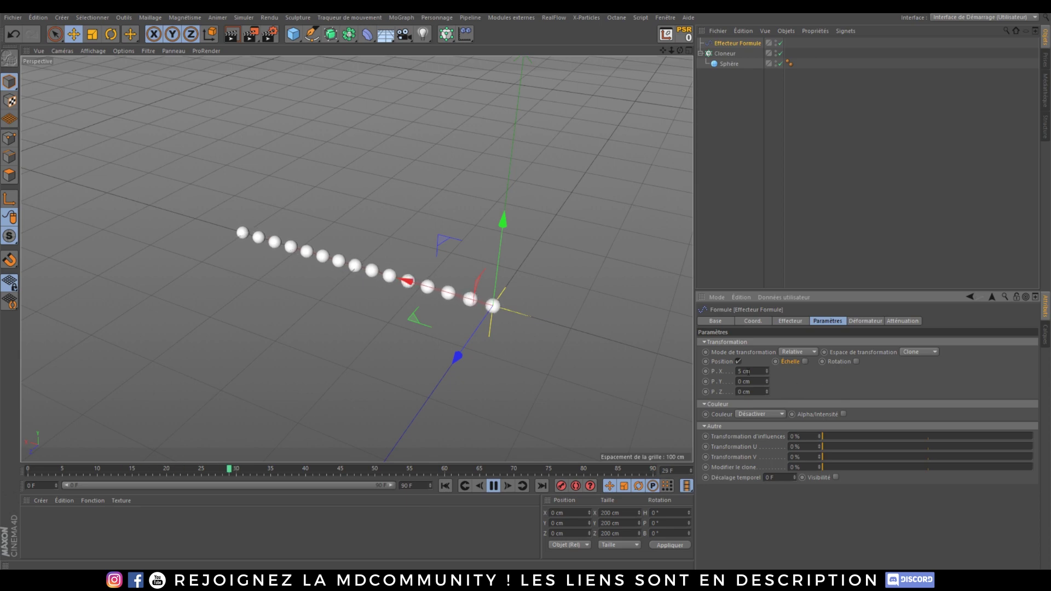
{"action": "left_click_drag", "start_coordinate": [767, 384], "coordinate": [768, 388]}
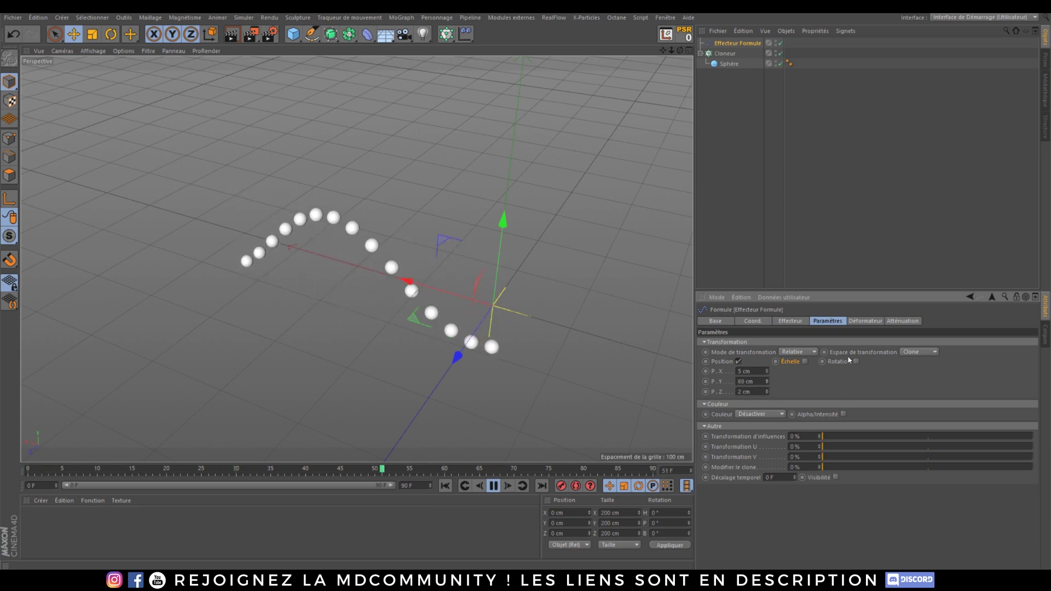
Append /15 to the effector's sine formula to divide its result by 15.
{"action": "left_click", "coordinate": [790, 321]}
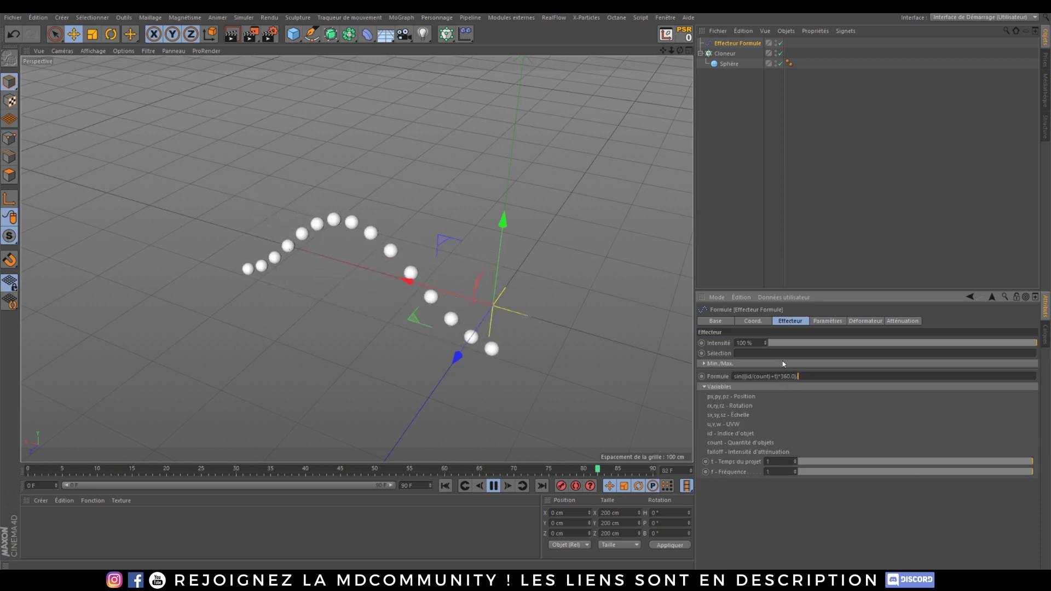
{"action": "type", "text": "/15"}
{"action": "left_click", "coordinate": [902, 430]}
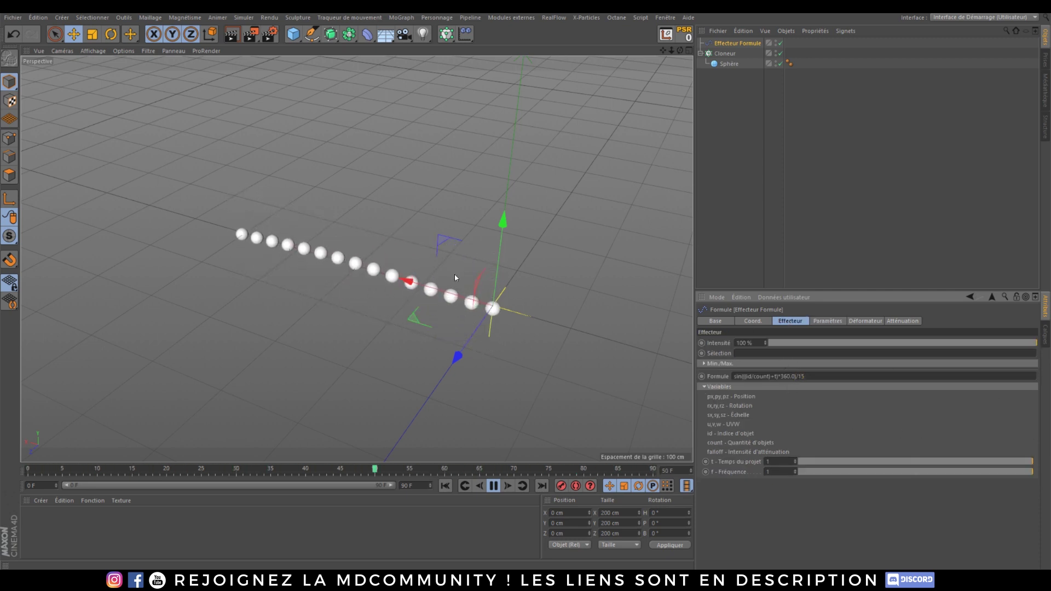
{"action": "left_click_drag", "start_coordinate": [356, 260], "coordinate": [321, 274], "text": "alt"}
{"action": "scroll", "coordinate": [360, 276], "scroll_direction": "up", "scroll_amount": 5}
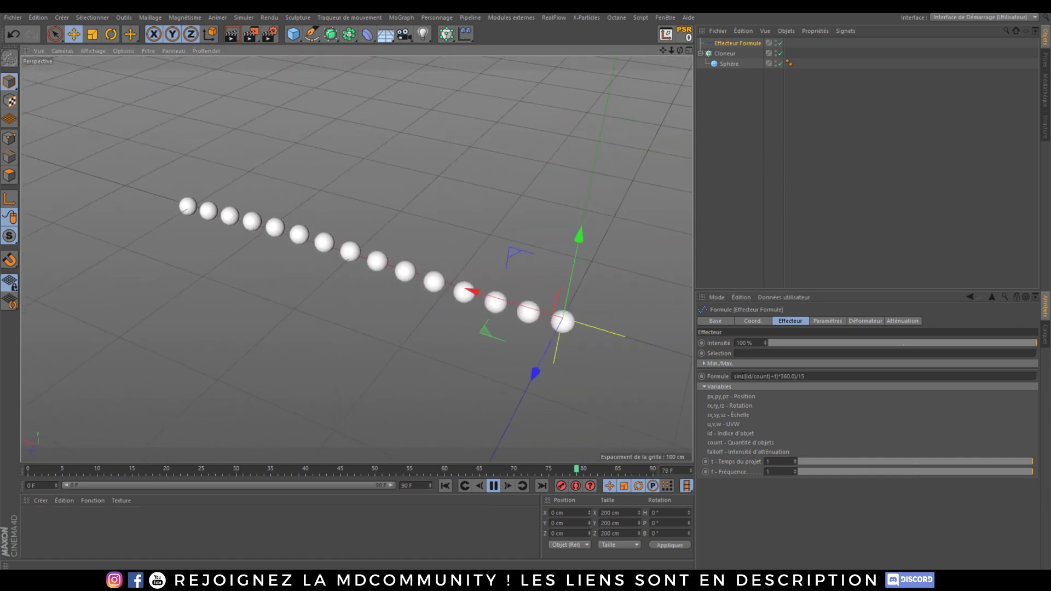
Replace sin with cos in the effector's formula, restoring the sine version once to compare the wave.
{"action": "left_click_drag", "start_coordinate": [743, 377], "coordinate": [623, 378]}
{"action": "type", "text": "cos"}
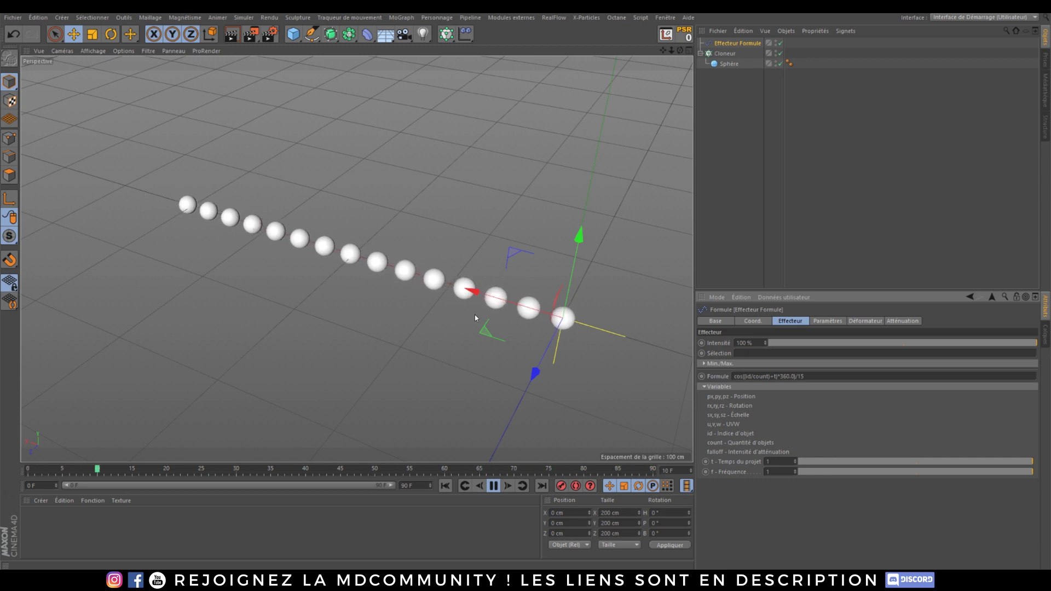
{"action": "key", "text": "ctrl+z"}
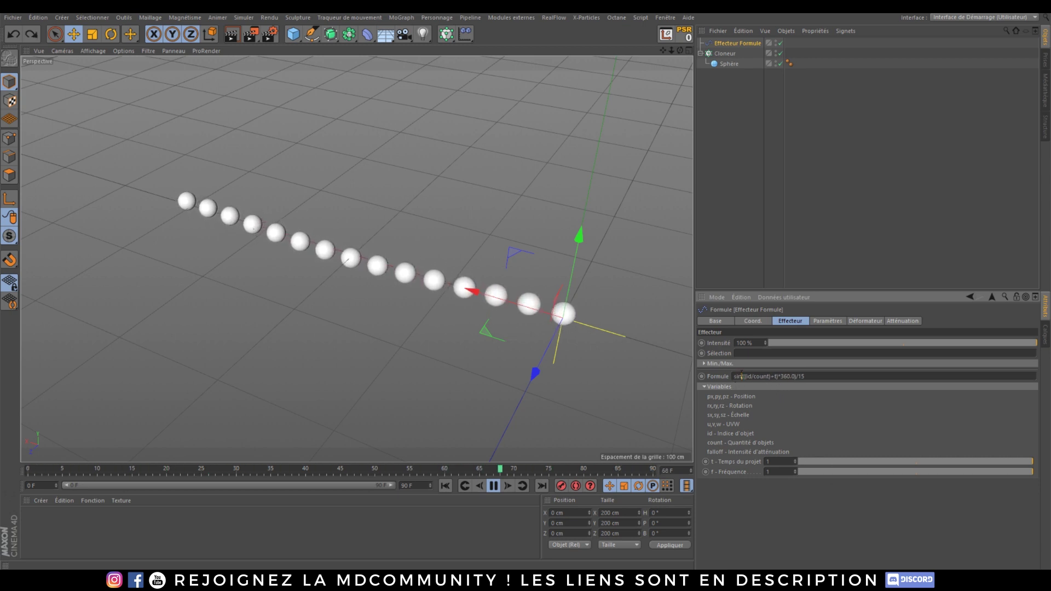
{"action": "left_click_drag", "start_coordinate": [743, 377], "coordinate": [708, 392]}
{"action": "type", "text": "cos"}
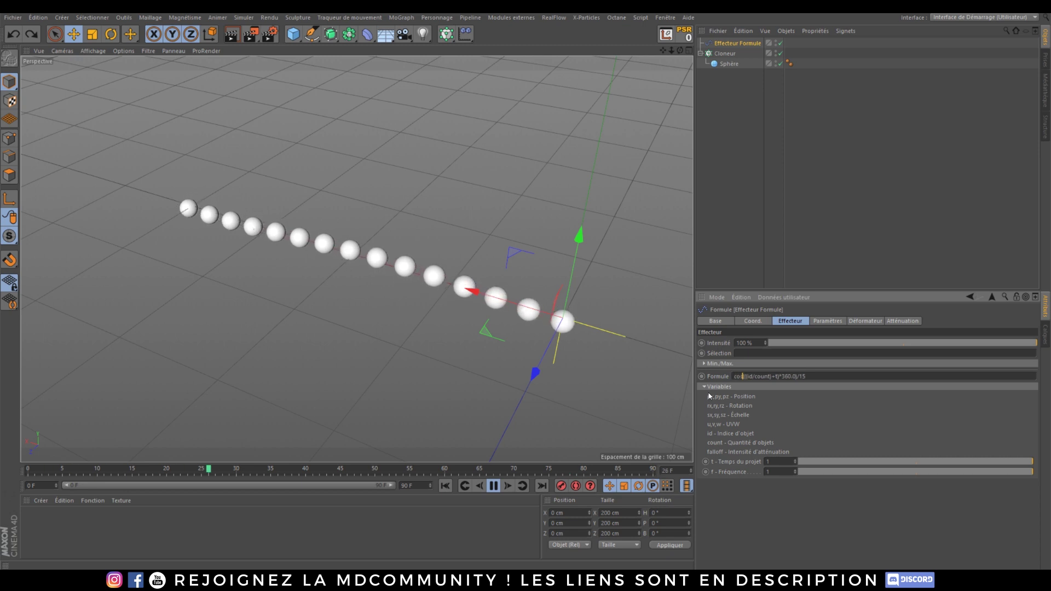
{"action": "key", "text": "Return"}
{"action": "left_click_drag", "start_coordinate": [373, 271], "coordinate": [331, 227], "text": "alt"}
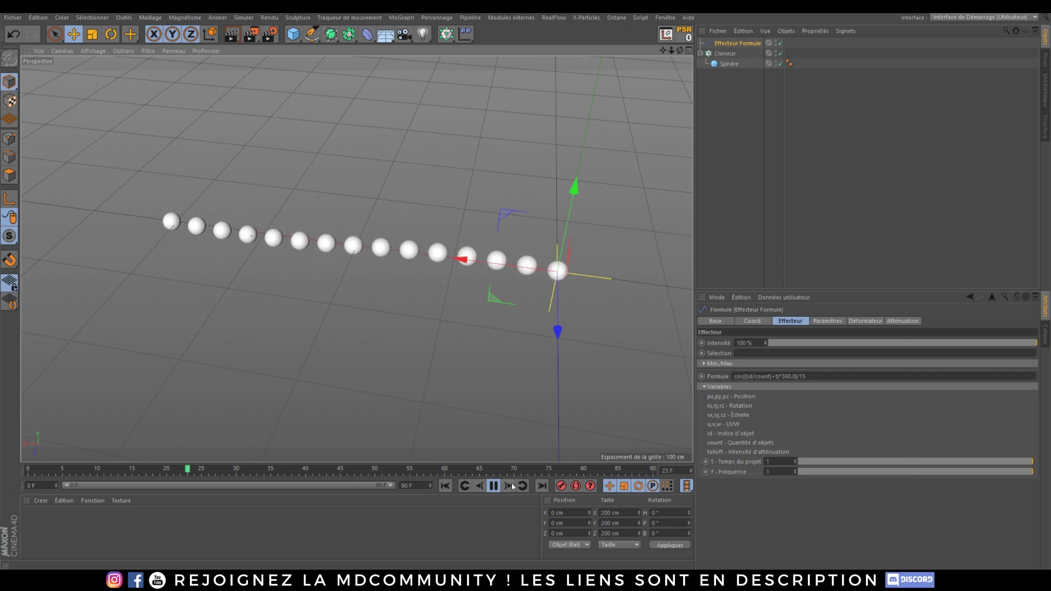
Pause the animation and replace the whole formula with id =1.
{"action": "left_click", "coordinate": [493, 486]}
{"action": "left_click_drag", "start_coordinate": [827, 379], "coordinate": [468, 408]}
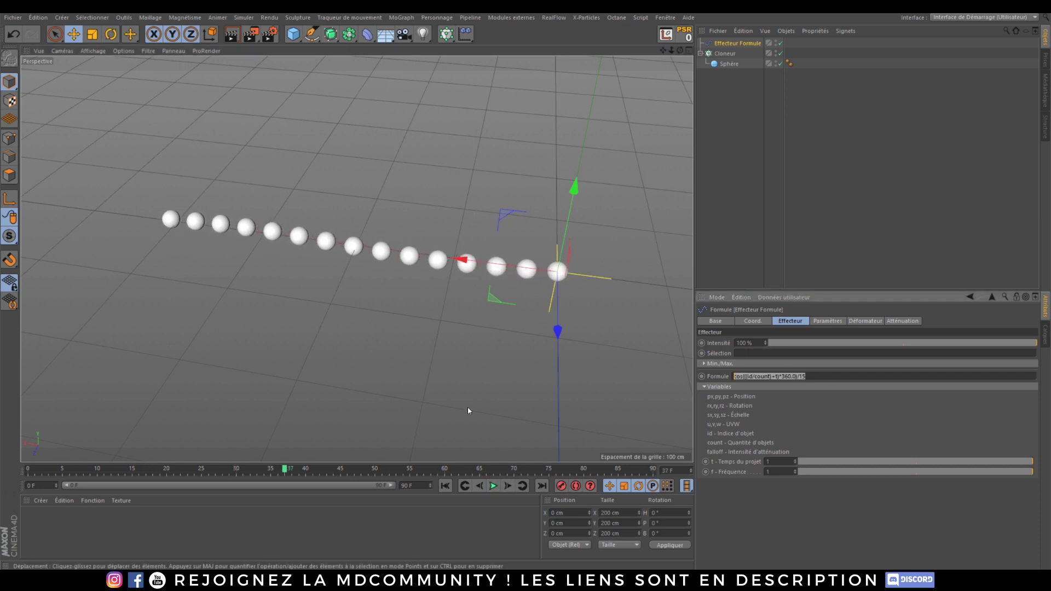
{"action": "key", "text": "BackSpace"}
{"action": "left_click", "coordinate": [854, 426]}
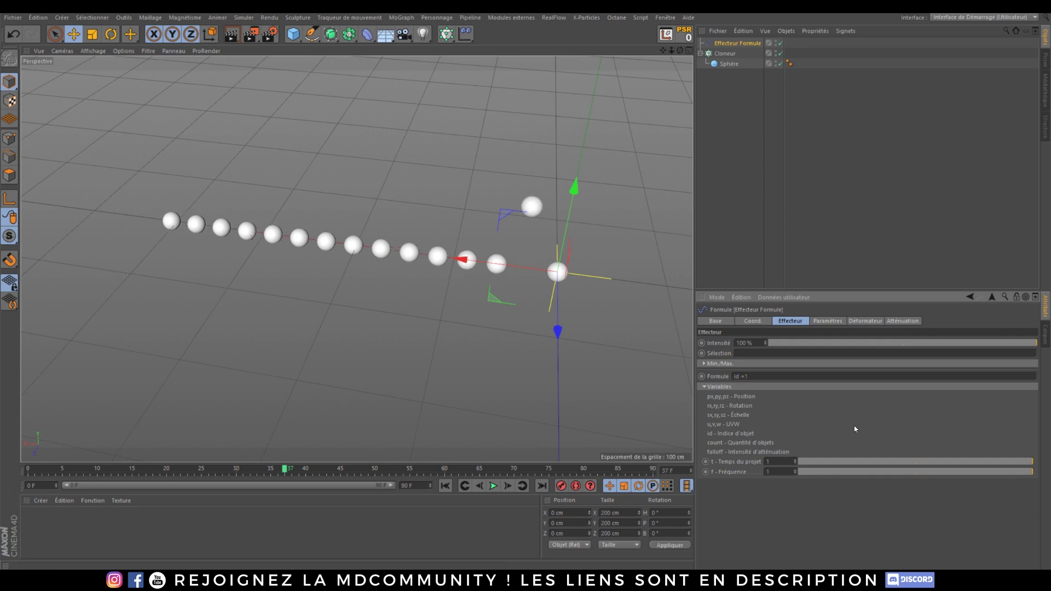
{"action": "left_click_drag", "start_coordinate": [475, 223], "coordinate": [455, 194], "text": "alt"}
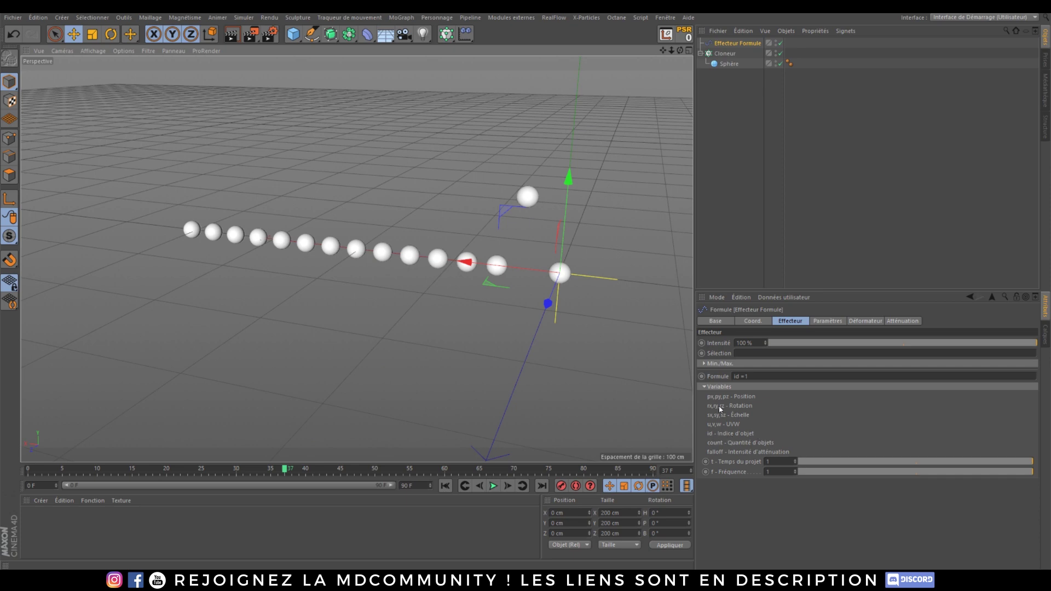
{"action": "left_click_drag", "start_coordinate": [428, 235], "coordinate": [536, 240], "text": "alt"}
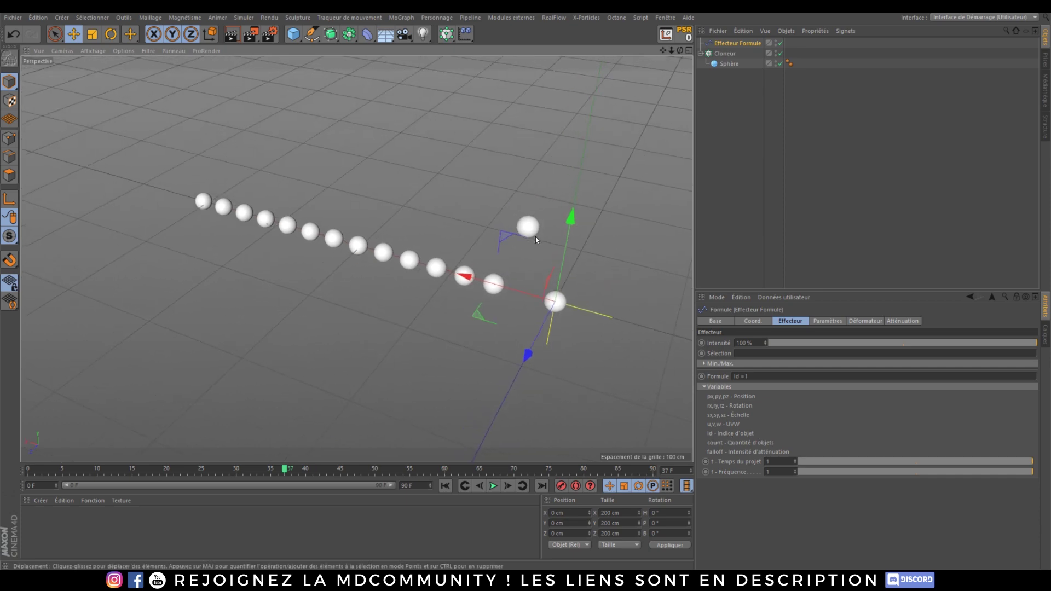
Change the effector's formula to id =0 to target the first clone.
{"action": "left_click", "coordinate": [750, 377]}
{"action": "key", "text": "BackSpace"}
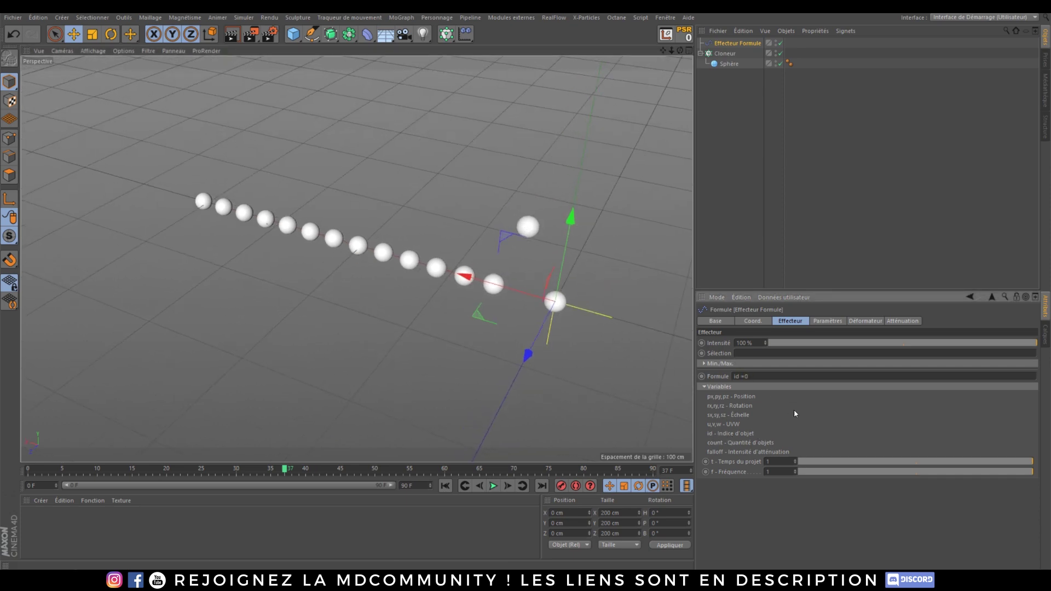
{"action": "left_click", "coordinate": [794, 409]}
{"action": "left_click_drag", "start_coordinate": [536, 263], "coordinate": [542, 234], "text": "alt"}
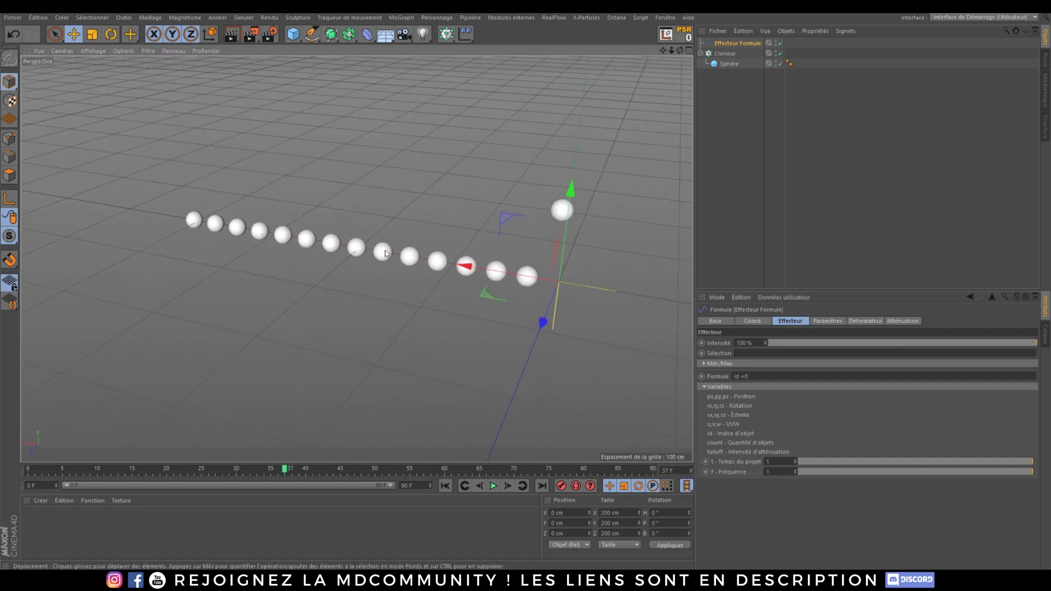
Change the effector's formula to id =10.
{"action": "left_click", "coordinate": [777, 377]}
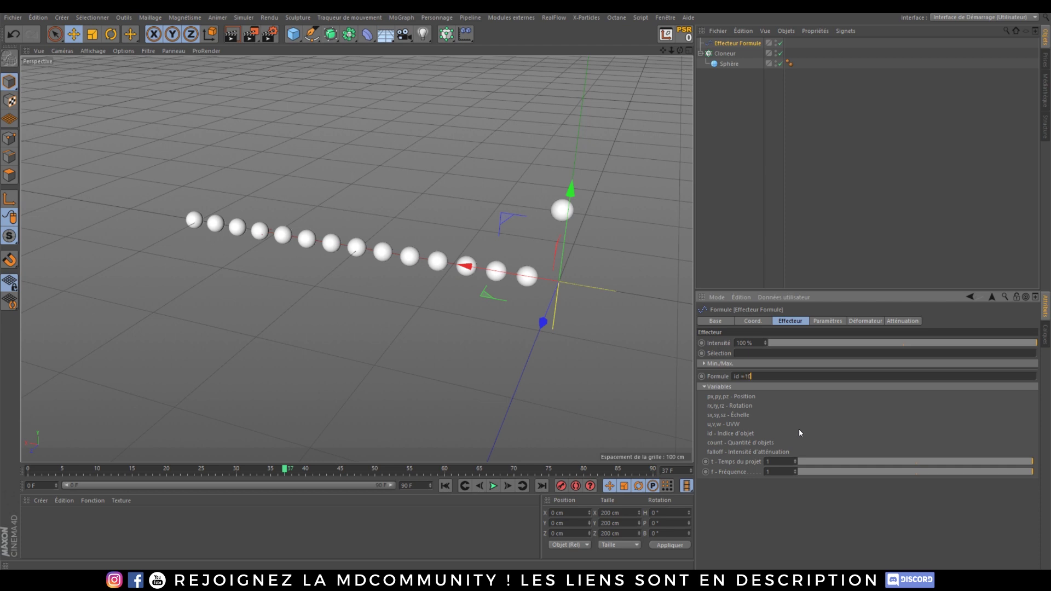
{"action": "key", "text": "Return"}
{"action": "left_click_drag", "start_coordinate": [294, 258], "coordinate": [322, 249], "text": "alt"}
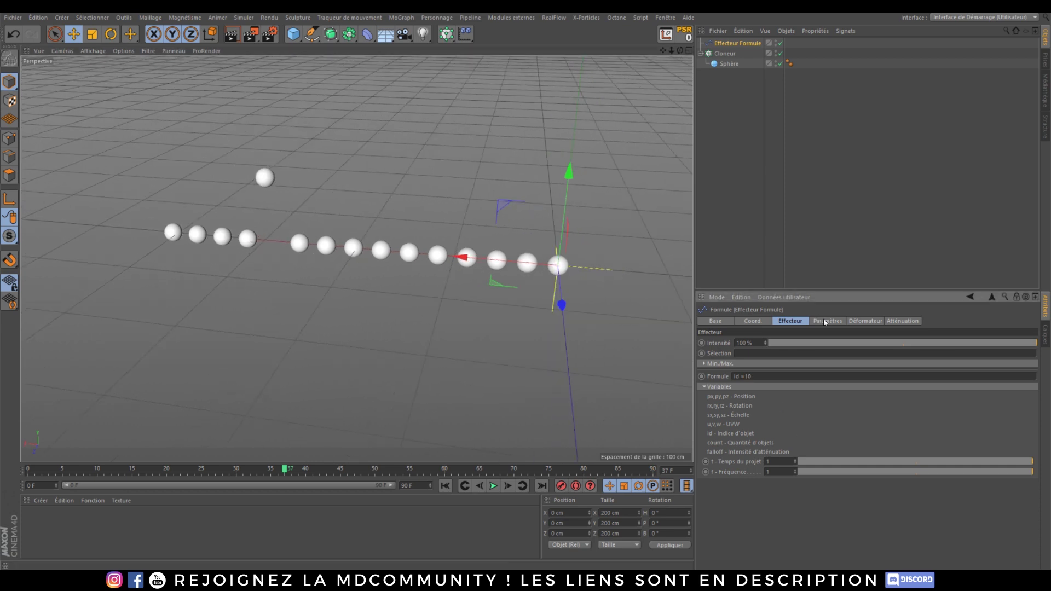
Set the Effecteur Formule's position offset to 0 cm in X and 320 cm in Z.
{"action": "left_click", "coordinate": [825, 322]}
{"action": "left_click_drag", "start_coordinate": [767, 373], "coordinate": [767, 222]}
{"action": "left_click_drag", "start_coordinate": [268, 304], "coordinate": [250, 343], "text": "alt"}
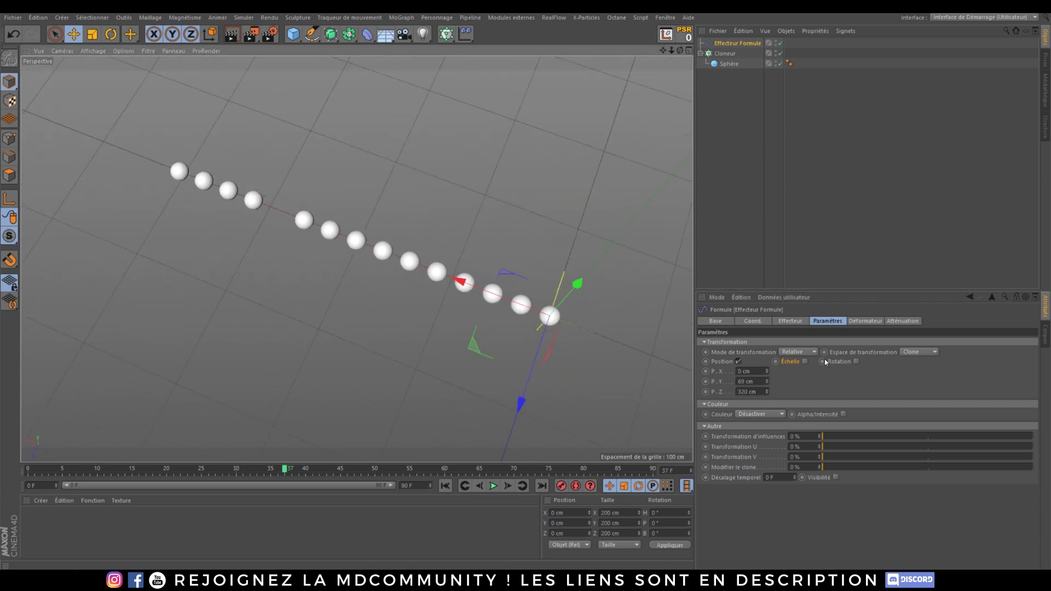
Review the Effecteur Formule's variables and delete the effector from the scene.
{"action": "left_click", "coordinate": [791, 320]}
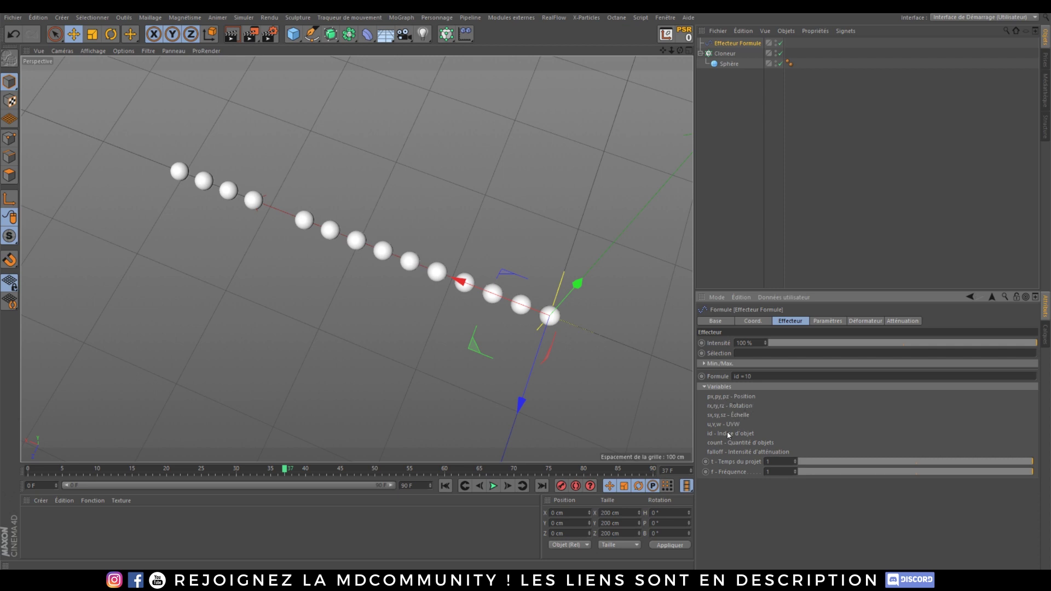
{"action": "right_click", "coordinate": [720, 528]}
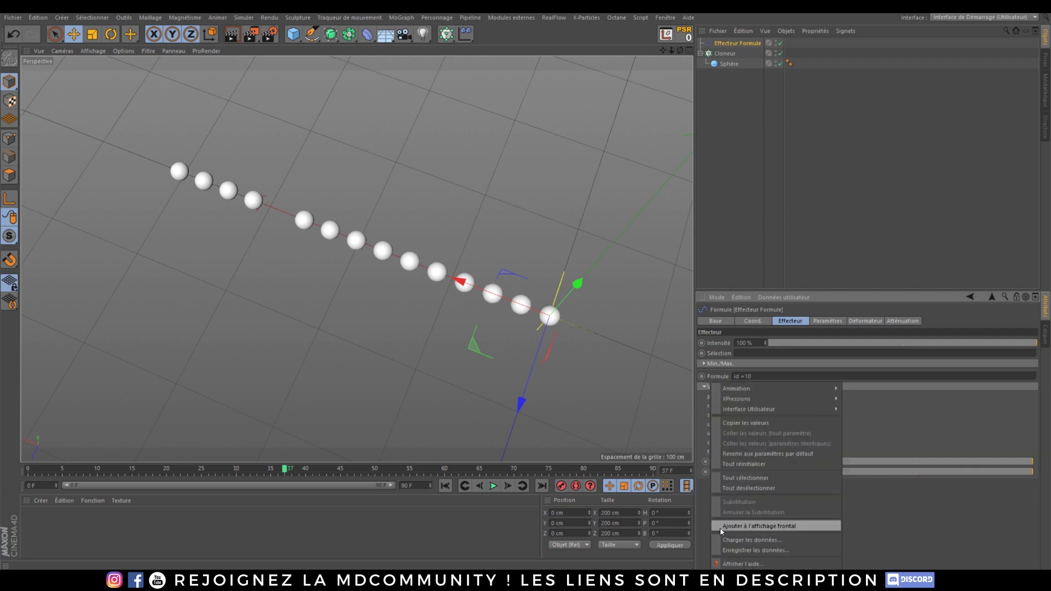
{"action": "left_click", "coordinate": [720, 528]}
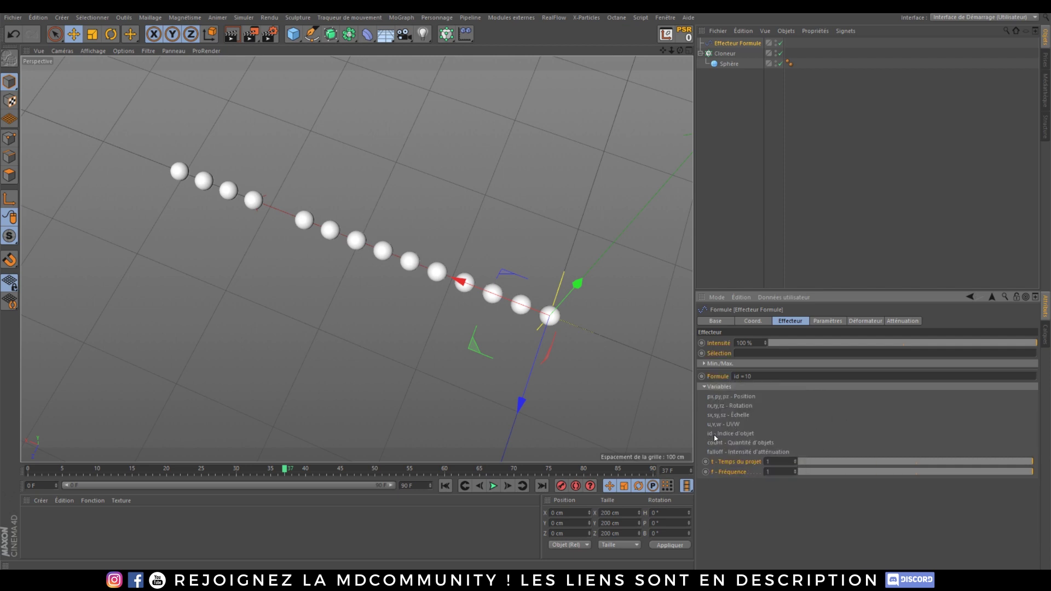
{"action": "left_click", "coordinate": [736, 43]}
{"action": "key", "text": "Delete"}
{"action": "left_click_drag", "start_coordinate": [357, 259], "coordinate": [381, 180], "text": "alt"}
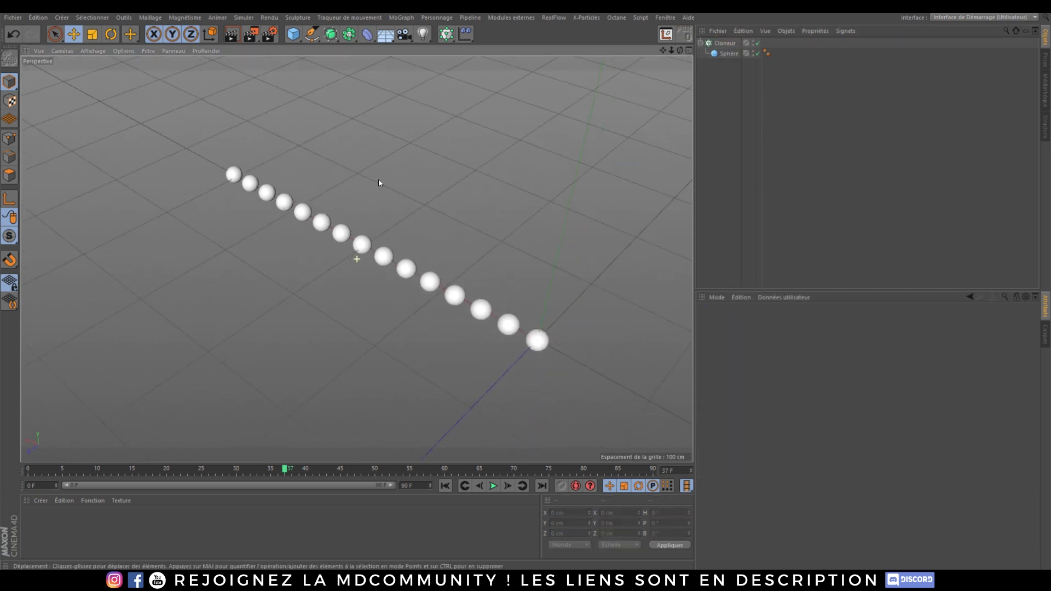
{"action": "left_click", "coordinate": [403, 18]}
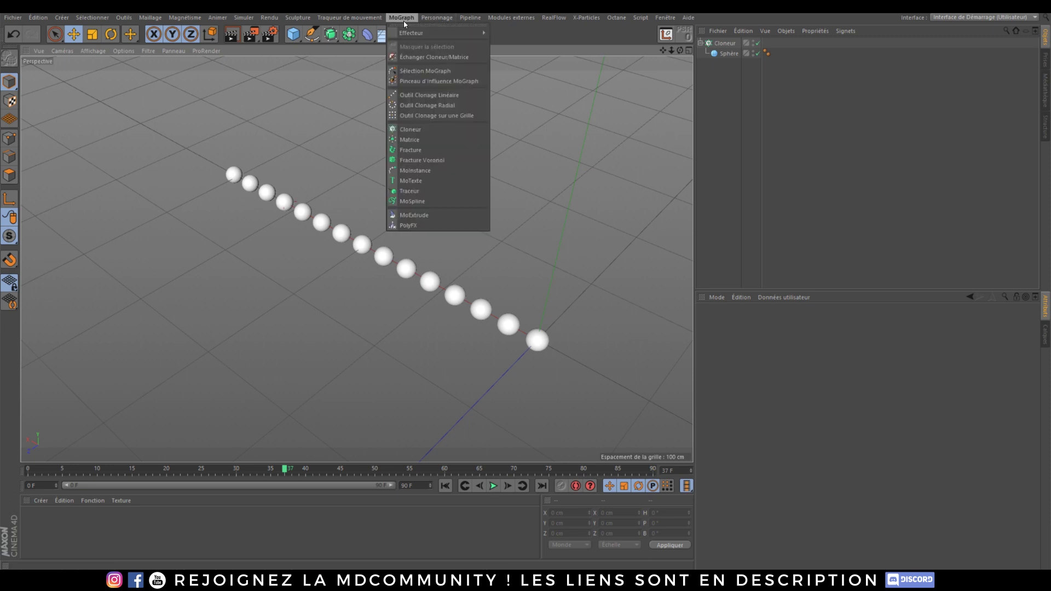
{"action": "mouse_move", "coordinate": [448, 38]}
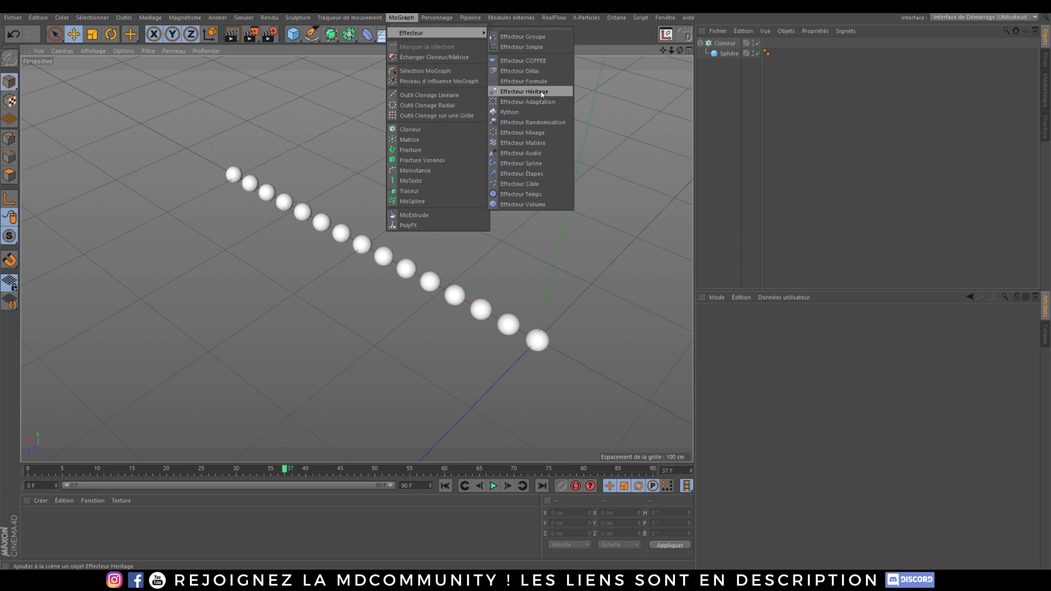
{"action": "left_click", "coordinate": [814, 168]}
{"action": "scroll", "coordinate": [485, 262], "scroll_direction": "down", "scroll_amount": 3}
{"action": "left_click_drag", "start_coordinate": [425, 270], "coordinate": [398, 209], "text": "alt"}
{"action": "middle_click_drag", "start_coordinate": [398, 209], "coordinate": [337, 275], "text": "alt"}
Take the sphere out of the Cloneur and nest it under the Cloneur again.
{"action": "mouse_move", "coordinate": [727, 54]}
{"action": "left_mouse_down"}
{"action": "mouse_move", "coordinate": [722, 86]}
{"action": "mouse_move", "coordinate": [726, 72]}
{"action": "left_mouse_up"}
{"action": "left_click_drag", "start_coordinate": [423, 244], "coordinate": [400, 355], "text": "alt"}
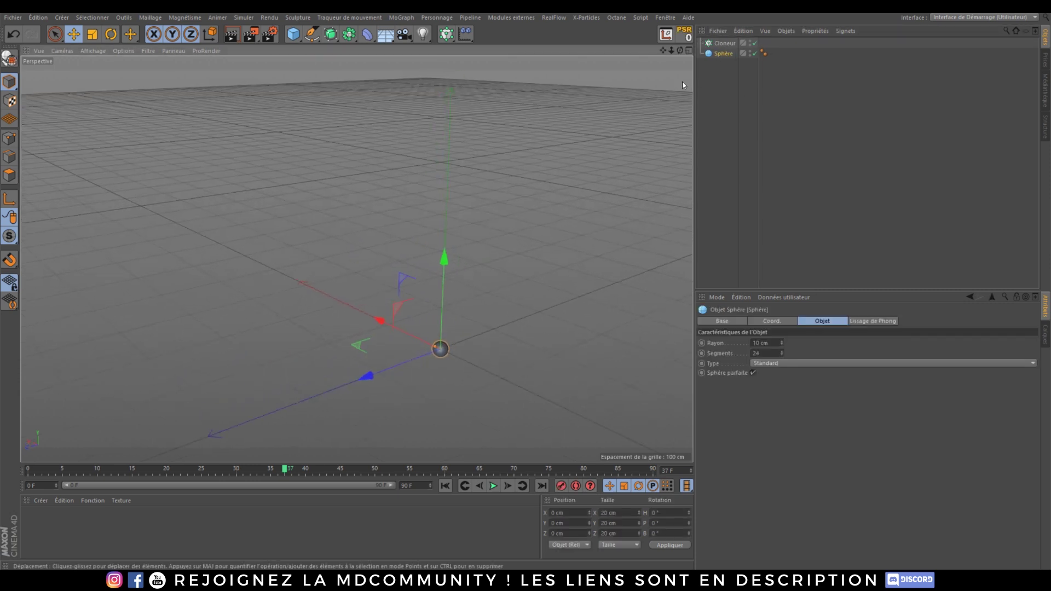
{"action": "left_click_drag", "start_coordinate": [724, 54], "coordinate": [724, 43]}
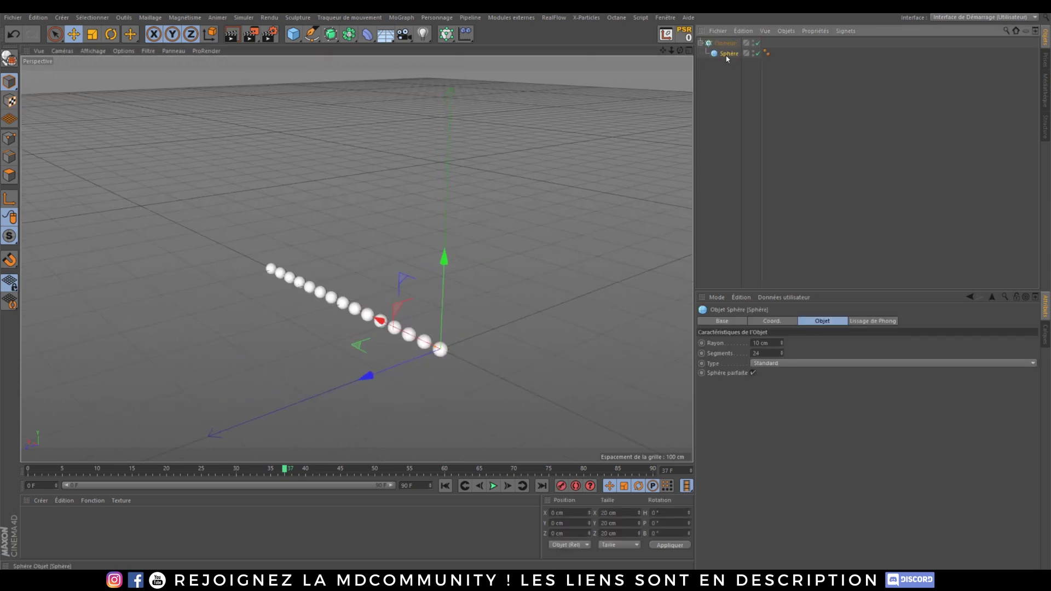
Set the Cloneur's mode to Répartition sur une Grille.
{"action": "left_click", "coordinate": [725, 44]}
{"action": "left_click", "coordinate": [803, 344]}
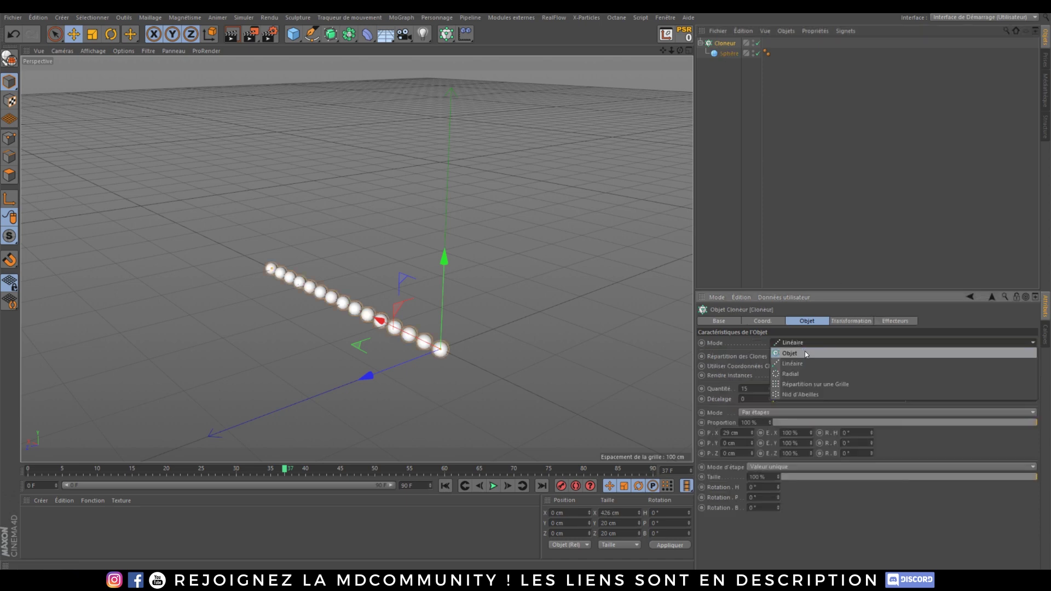
{"action": "left_click", "coordinate": [805, 384]}
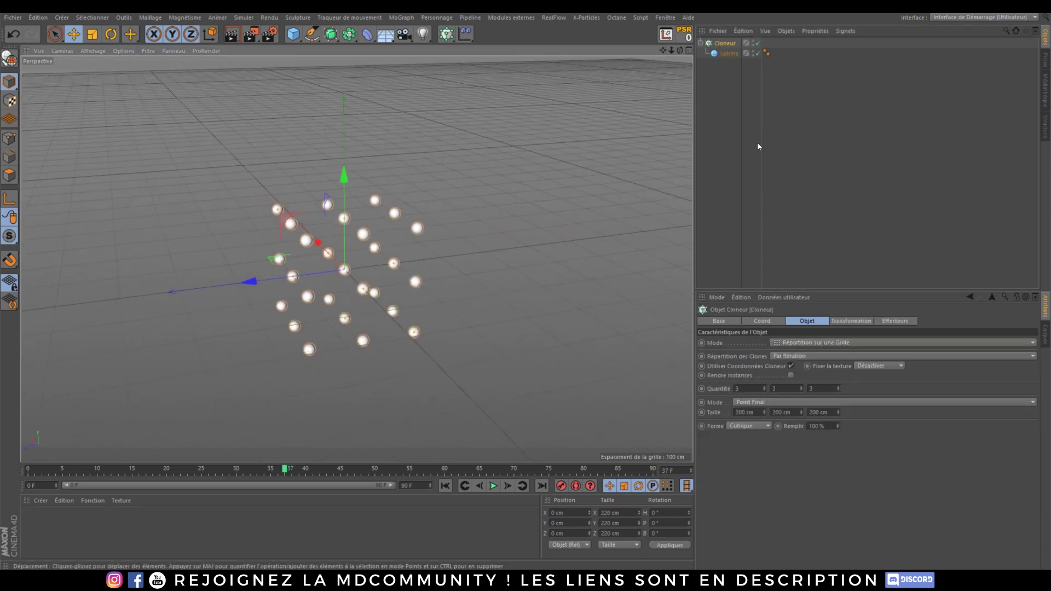
Move the Cloneur's grid of spheres to about 151 cm in Y and 259 cm in Z.
{"action": "left_click_drag", "start_coordinate": [264, 281], "coordinate": [118, 300]}
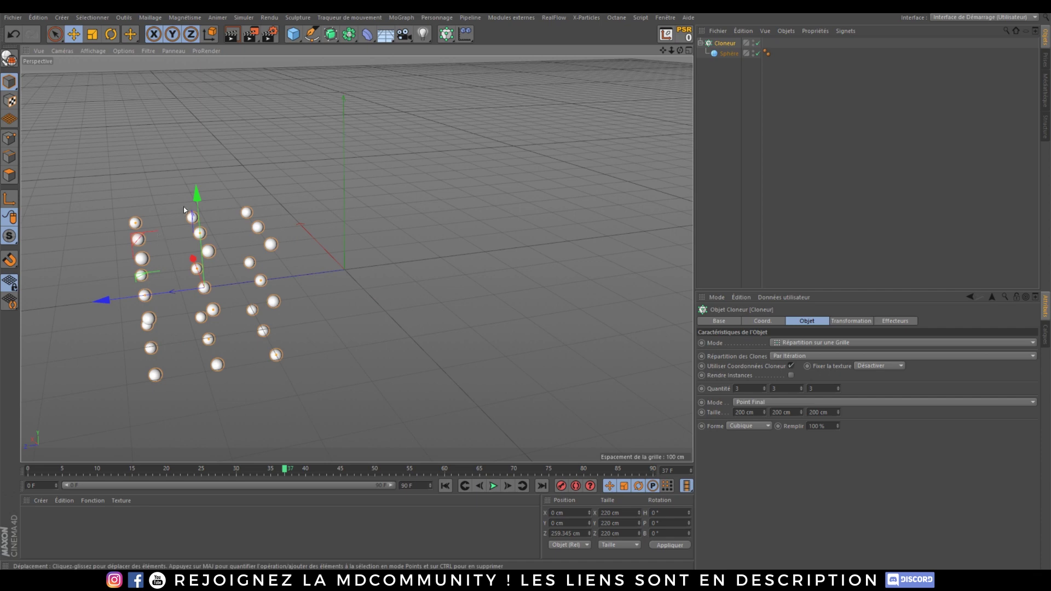
{"action": "left_click_drag", "start_coordinate": [197, 193], "coordinate": [191, 109]}
{"action": "scroll", "coordinate": [249, 186], "scroll_direction": "down", "scroll_amount": 1}
{"action": "left_click_drag", "start_coordinate": [188, 213], "coordinate": [214, 244], "text": "alt"}
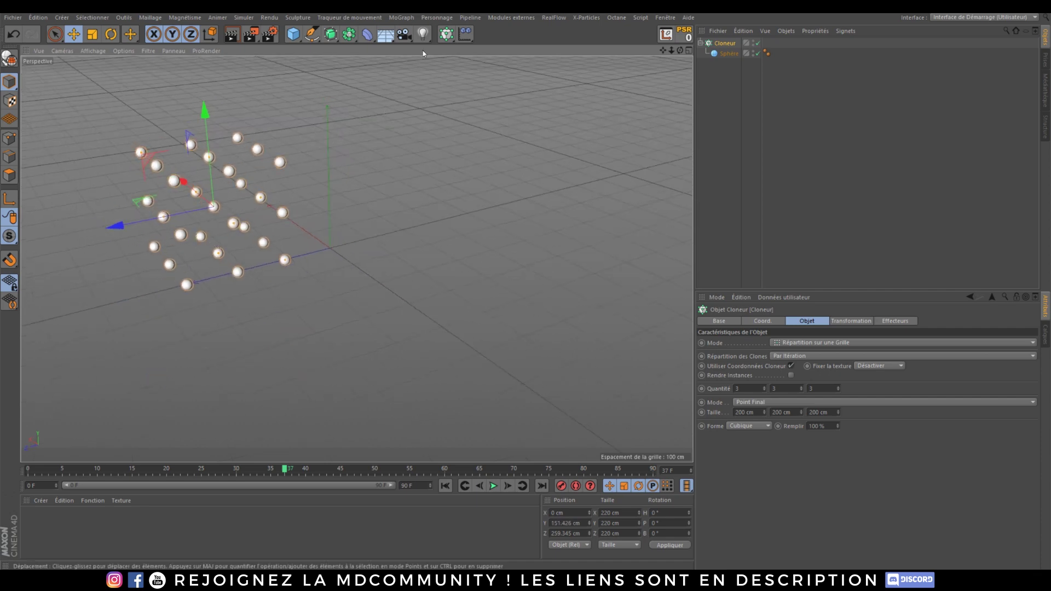
{"action": "left_click", "coordinate": [446, 34]}
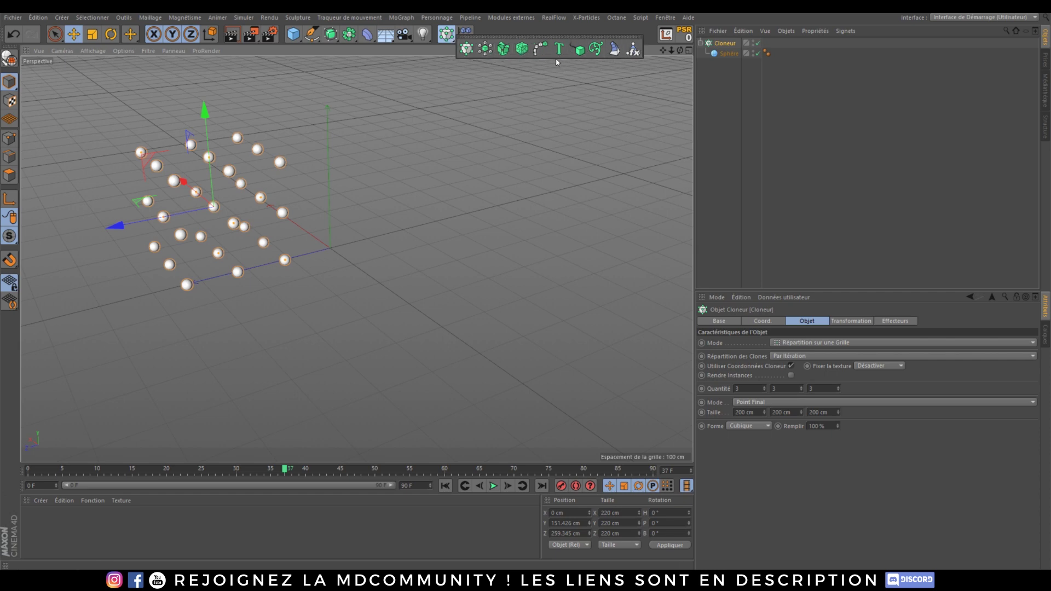
{"action": "left_click", "coordinate": [478, 139]}
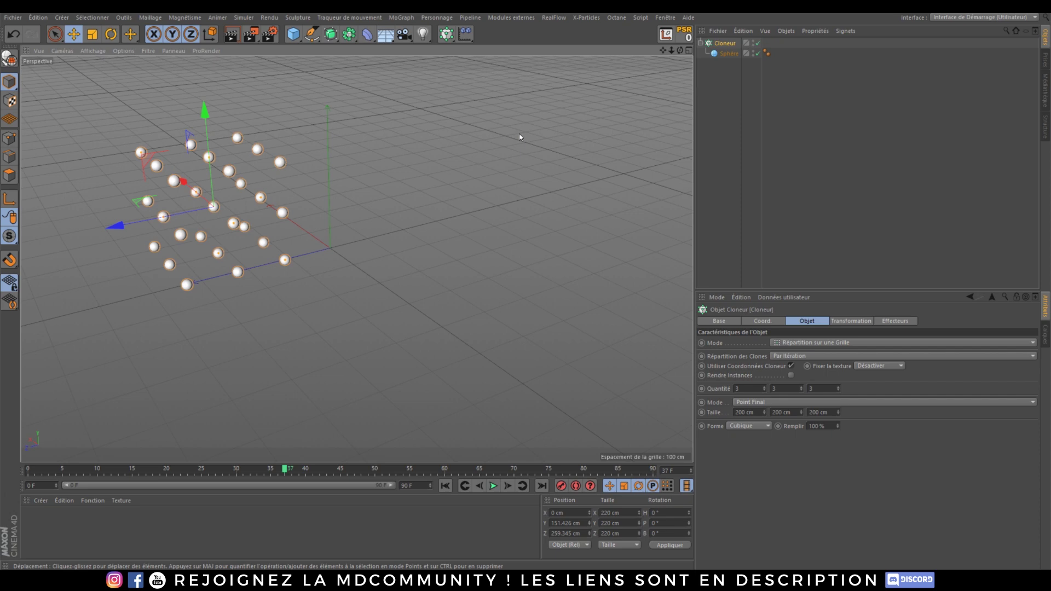
{"action": "left_click_drag", "start_coordinate": [334, 181], "coordinate": [261, 233], "text": "alt"}
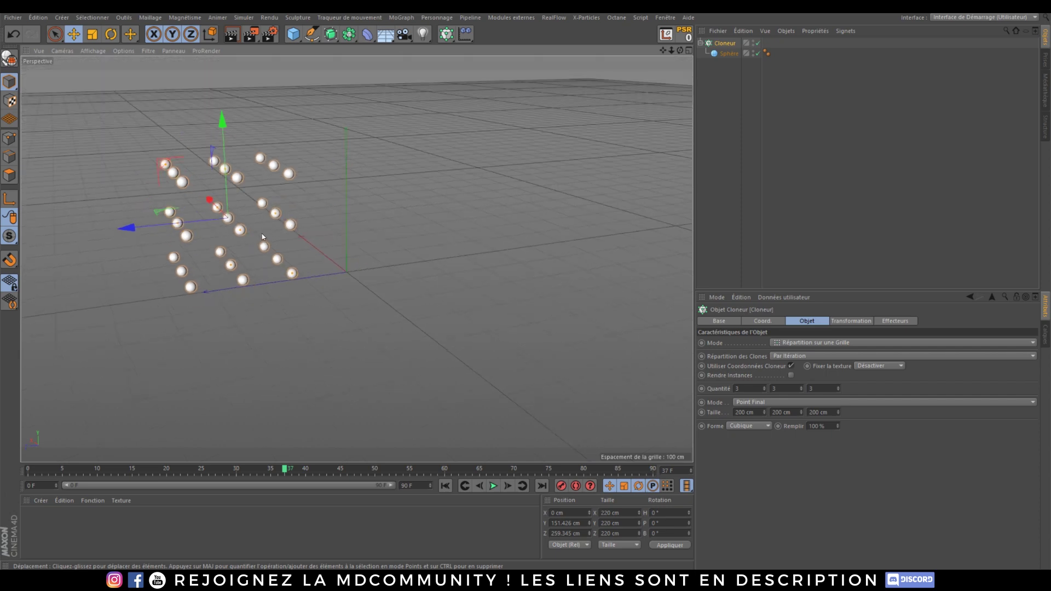
{"action": "middle_click_drag", "start_coordinate": [340, 243], "coordinate": [318, 262], "text": "alt"}
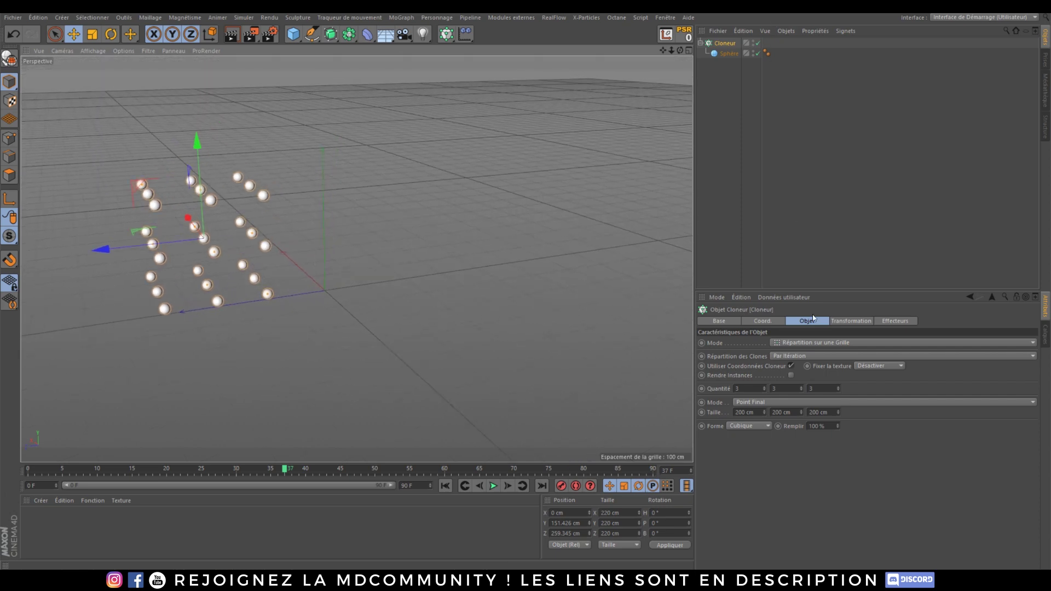
Set the grid's clone quantity to 10 on all three axes.
{"action": "left_click_drag", "start_coordinate": [761, 389], "coordinate": [509, 522]}
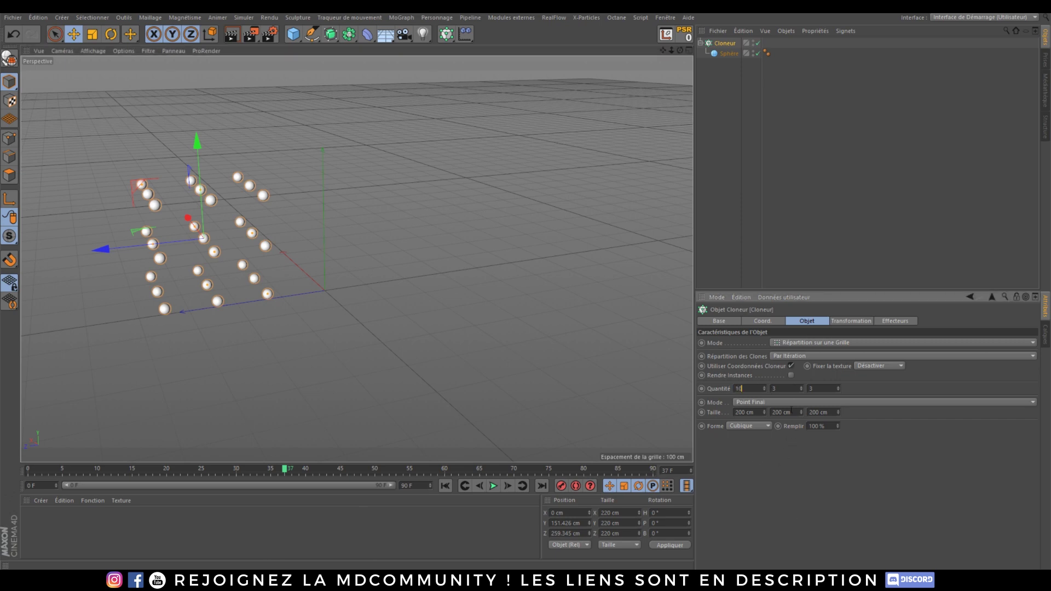
{"action": "type", "text": "10"}
{"action": "left_click_drag", "start_coordinate": [830, 388], "coordinate": [783, 459]}
{"action": "type", "text": "10"}
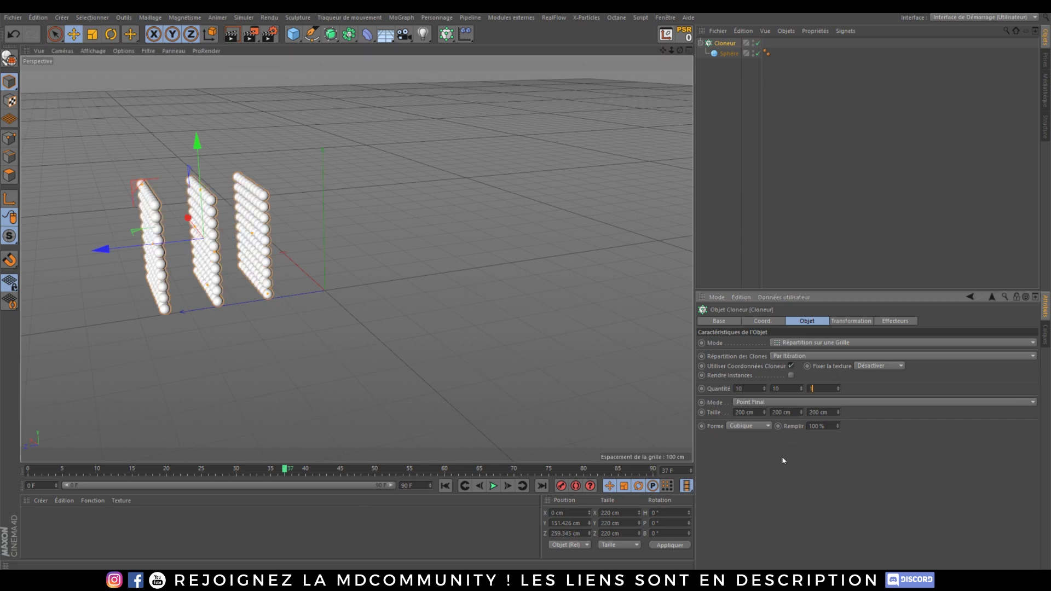
{"action": "key", "text": "Return"}
Add a sphere with a 157 cm radius and place it at about 170 cm in Y and -418 cm in Z.
{"action": "mouse_move", "coordinate": [186, 228]}
{"action": "left_mouse_down", "text": "alt"}
{"action": "mouse_move", "coordinate": [307, 222]}
{"action": "mouse_move", "coordinate": [260, 258]}
{"action": "left_mouse_up", "text": "alt"}
{"action": "left_click", "coordinate": [293, 36]}
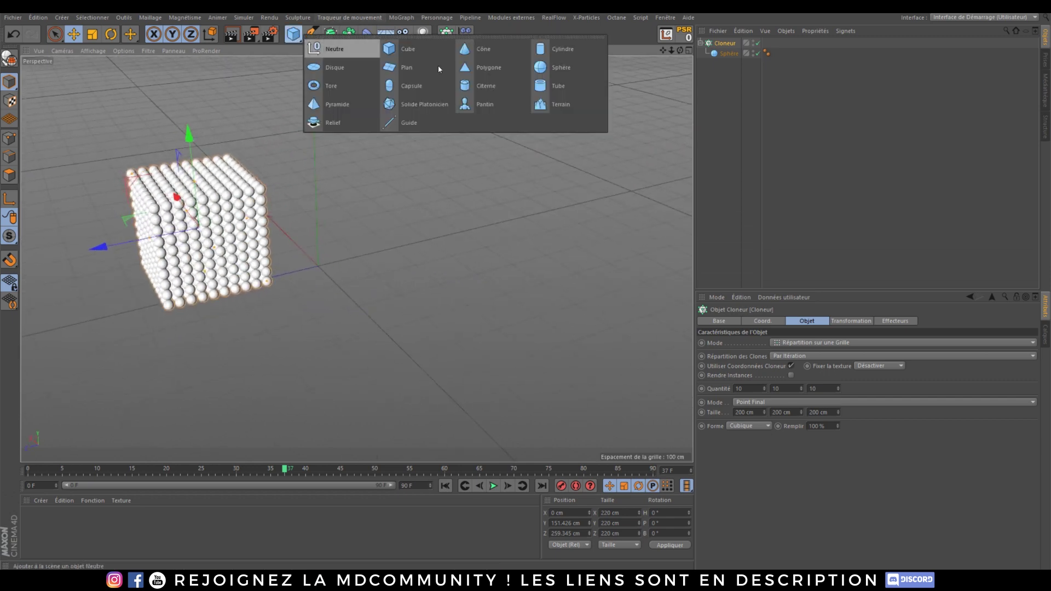
{"action": "left_click", "coordinate": [579, 68]}
{"action": "left_click_drag", "start_coordinate": [228, 291], "coordinate": [375, 252]}
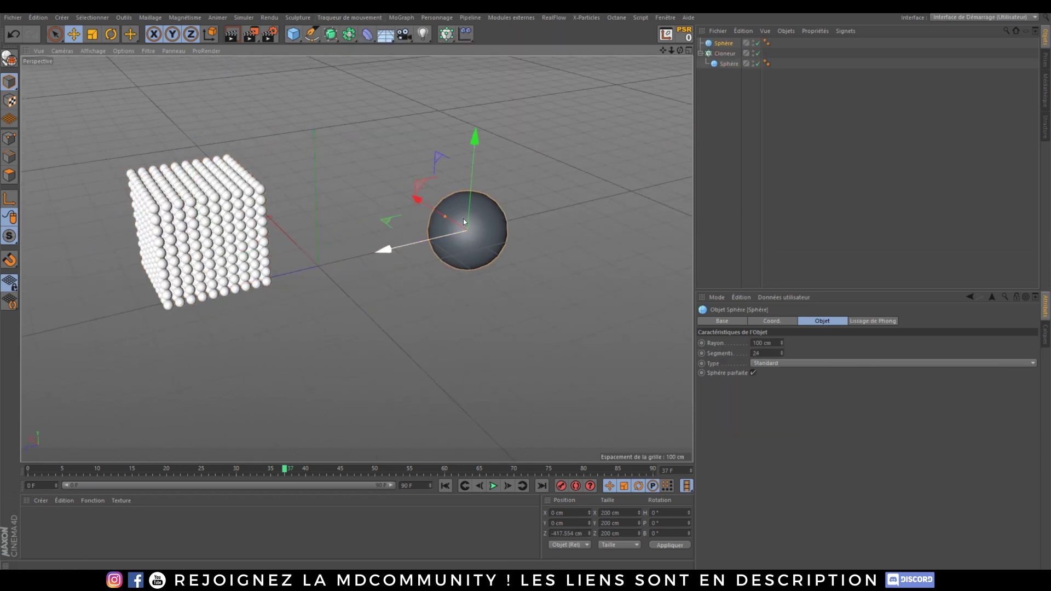
{"action": "left_click_drag", "start_coordinate": [472, 141], "coordinate": [463, 77]}
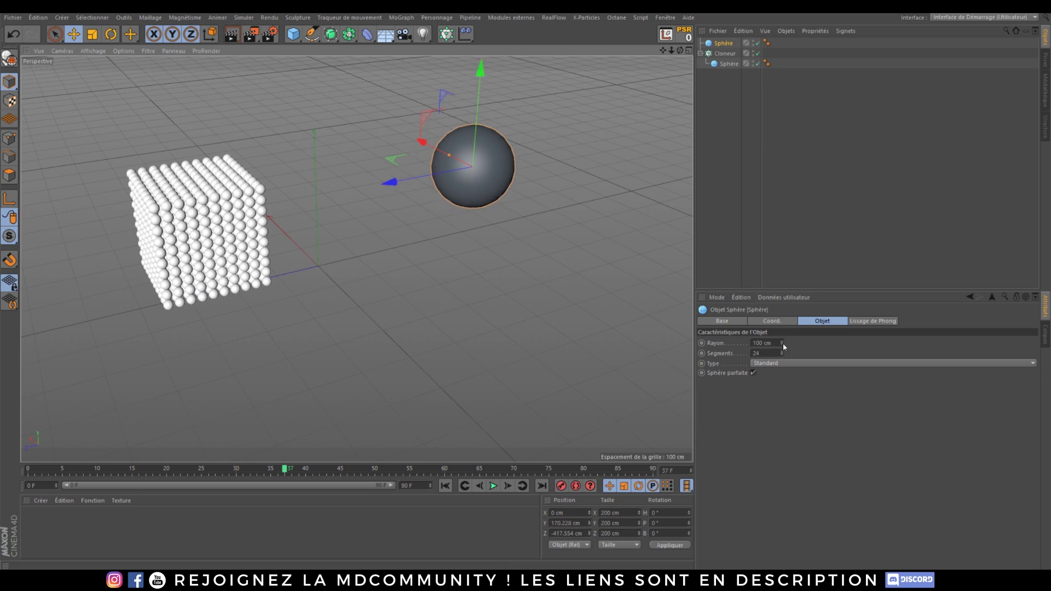
{"action": "left_click_drag", "start_coordinate": [783, 344], "coordinate": [783, 313]}
{"action": "mouse_move", "coordinate": [456, 177]}
{"action": "left_mouse_down", "text": "alt"}
{"action": "mouse_move", "coordinate": [397, 138]}
{"action": "mouse_move", "coordinate": [440, 162]}
{"action": "left_mouse_up", "text": "alt"}
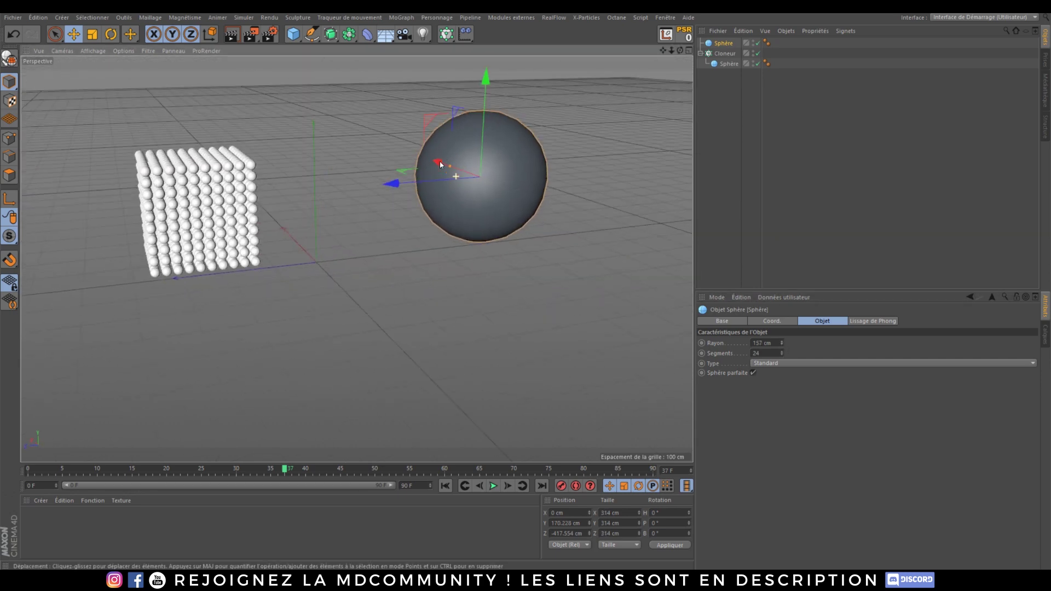
Duplicate the Cloneur with its child sphere and delete the unwanted copy of the large sphere.
{"action": "left_click_drag", "start_coordinate": [723, 54], "coordinate": [740, 137], "text": "ctrl"}
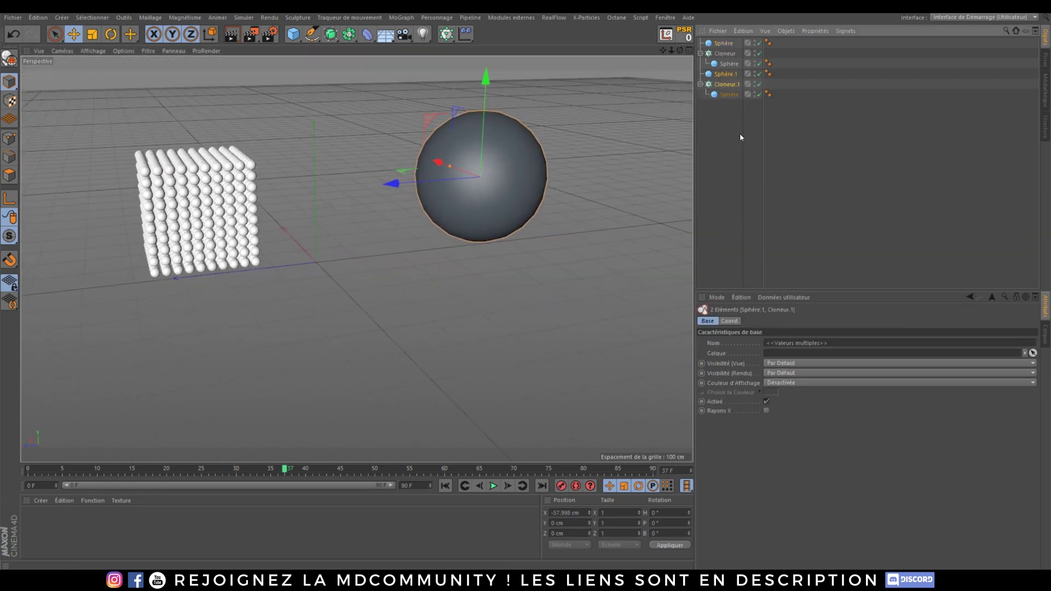
{"action": "left_click", "coordinate": [742, 137]}
{"action": "left_click", "coordinate": [725, 75]}
{"action": "key", "text": "Delete"}
{"action": "left_click", "coordinate": [728, 75]}
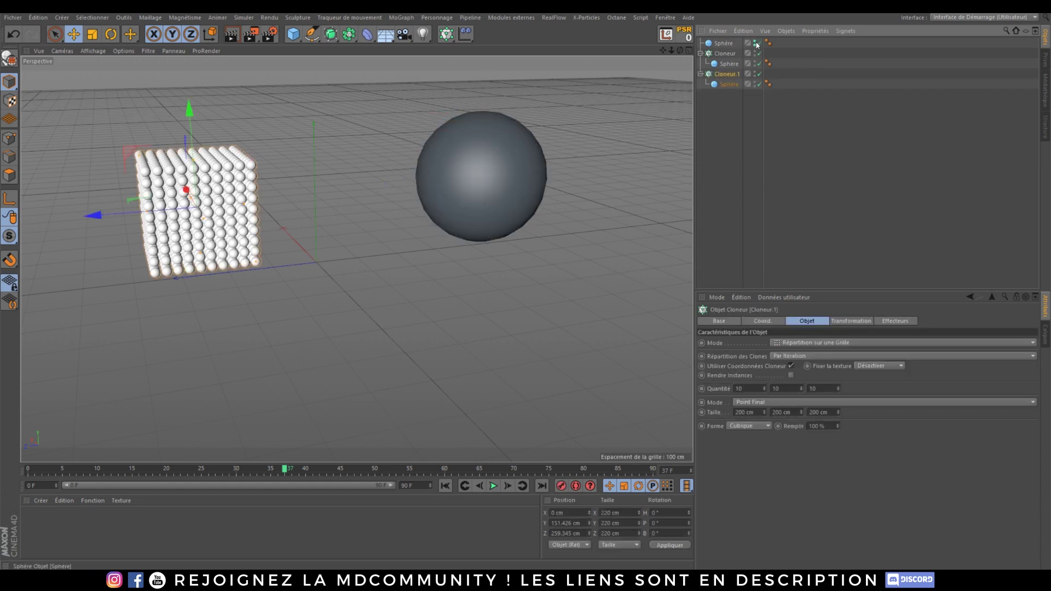
Hide the large sphere in the viewport and set Cloneur.1 to Objet mode with that sphere as its object.
{"action": "left_click", "coordinate": [756, 43]}
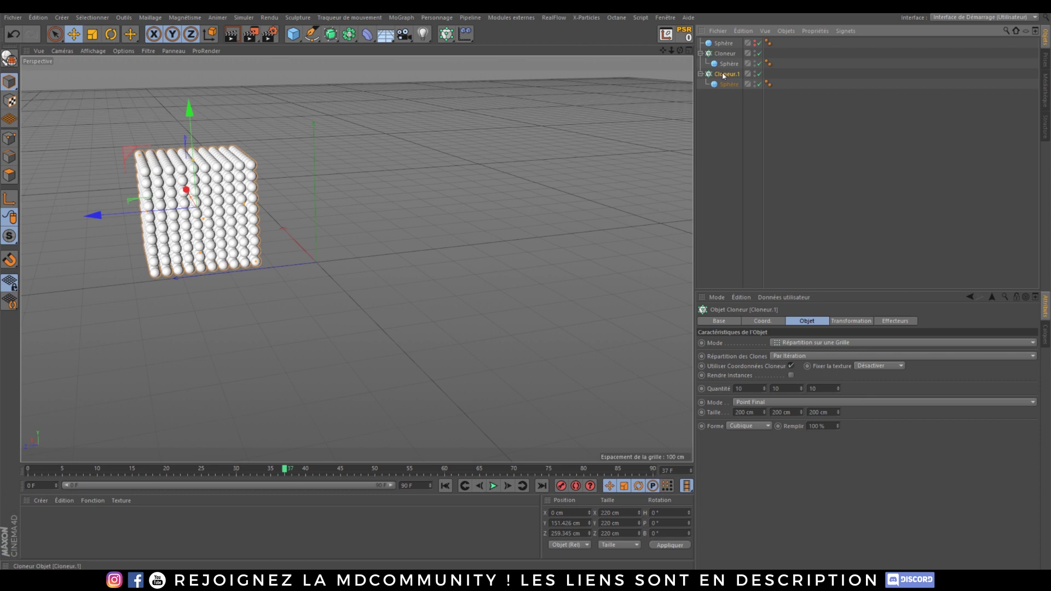
{"action": "left_click", "coordinate": [808, 343]}
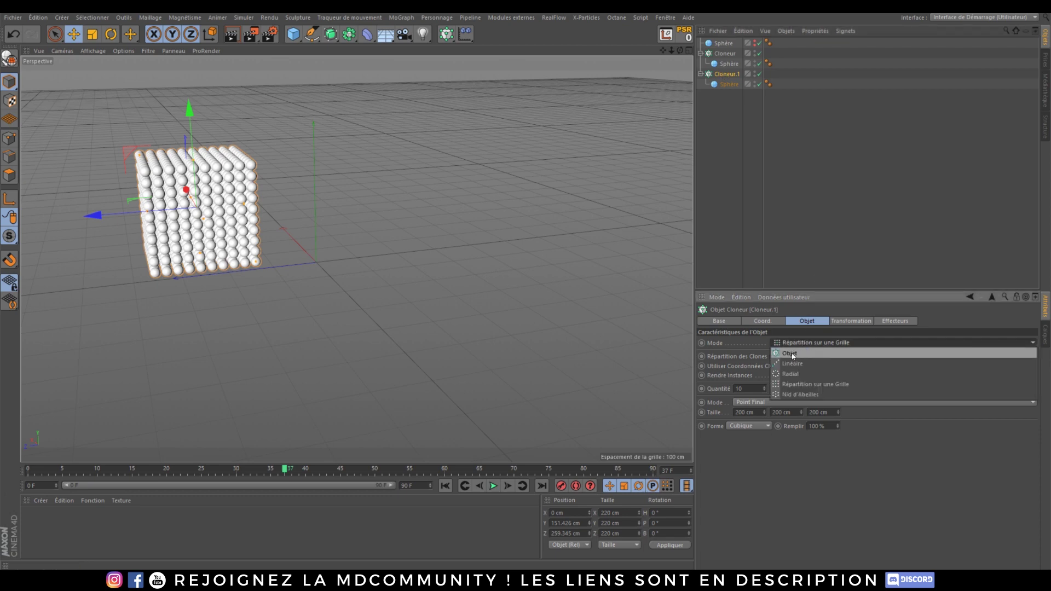
{"action": "left_click", "coordinate": [790, 353]}
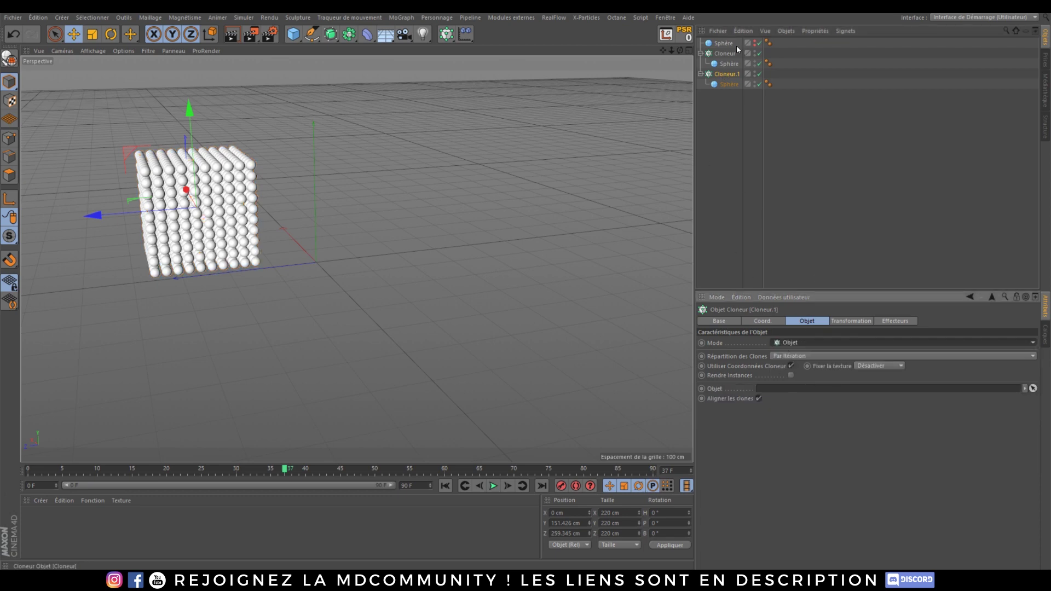
{"action": "left_click_drag", "start_coordinate": [723, 44], "coordinate": [811, 390]}
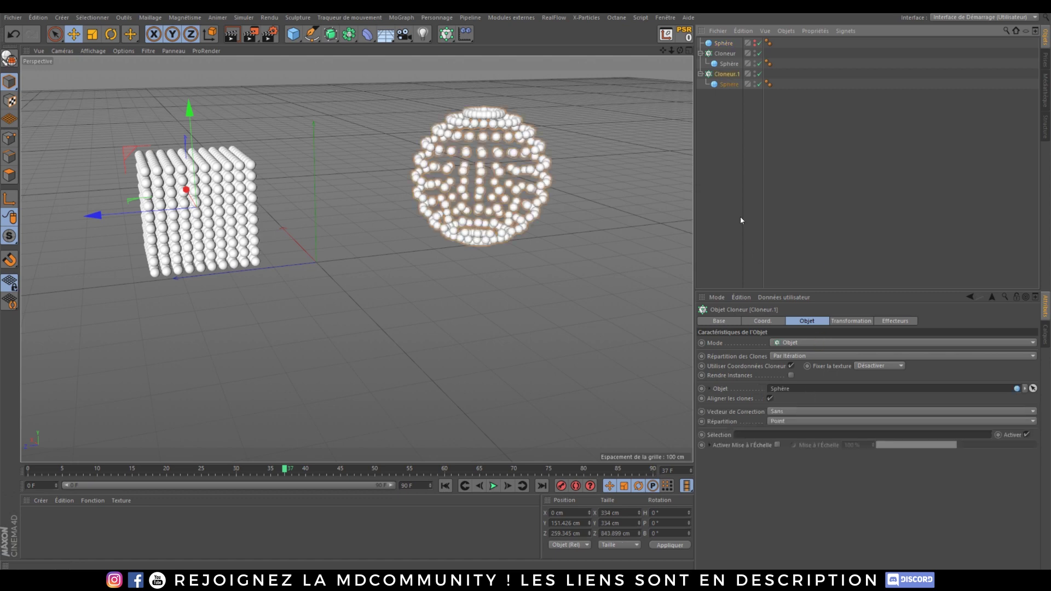
{"action": "left_click_drag", "start_coordinate": [482, 175], "coordinate": [438, 165], "text": "alt"}
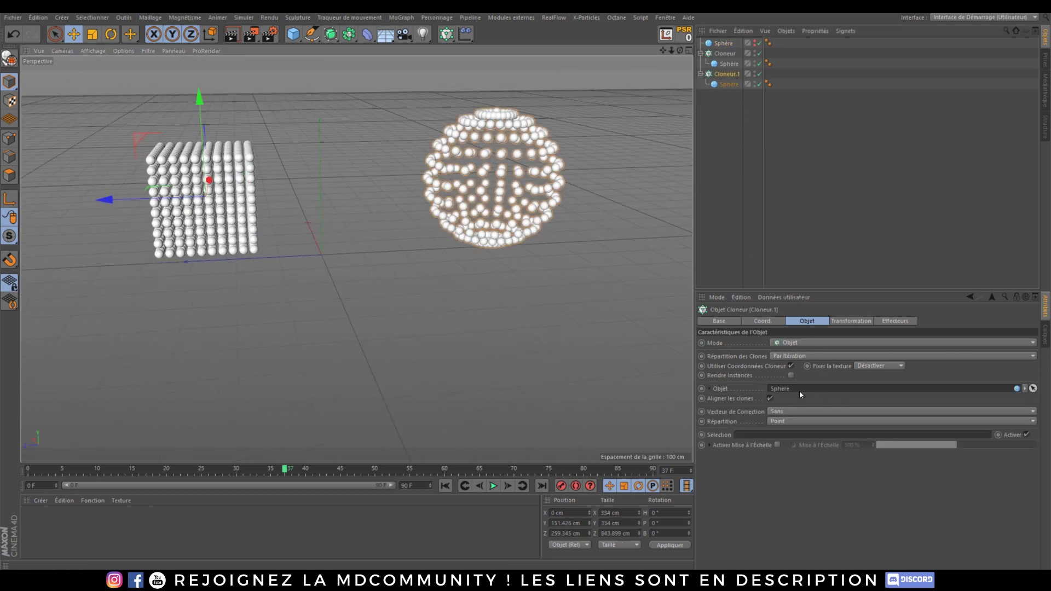
Distribute Cloneur.1's clones in the sphere's Volume with a quantity of 1000.
{"action": "left_click", "coordinate": [783, 420]}
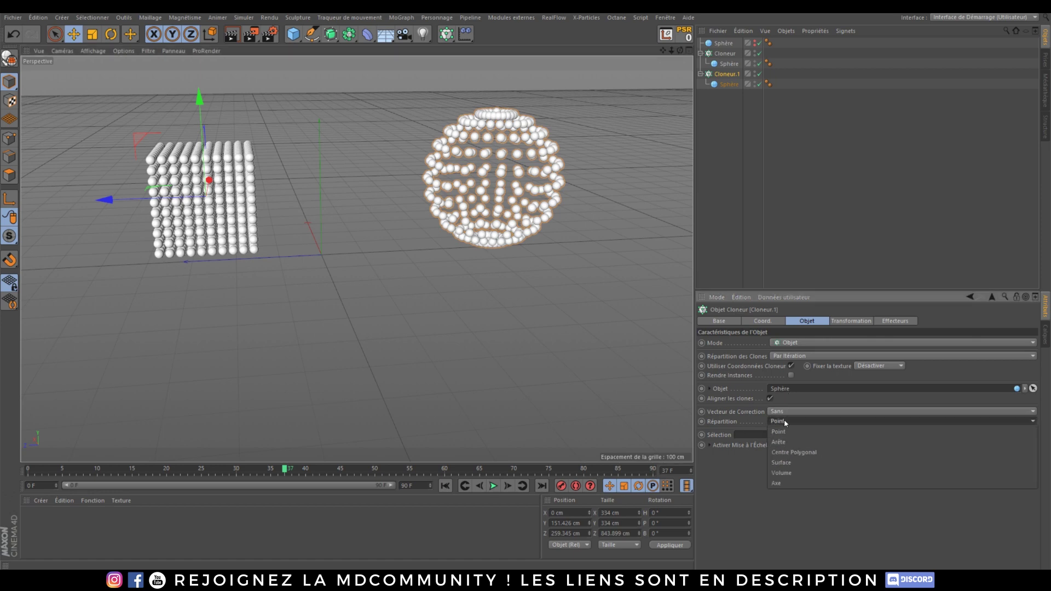
{"action": "left_click", "coordinate": [793, 472]}
{"action": "left_click_drag", "start_coordinate": [921, 454], "coordinate": [996, 465]}
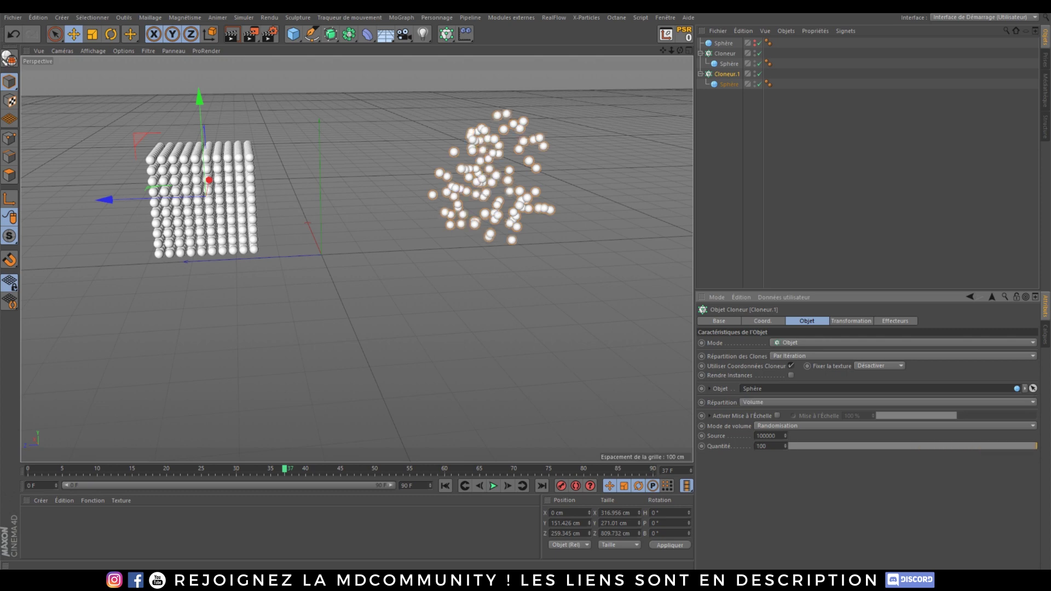
{"action": "key", "text": "Return"}
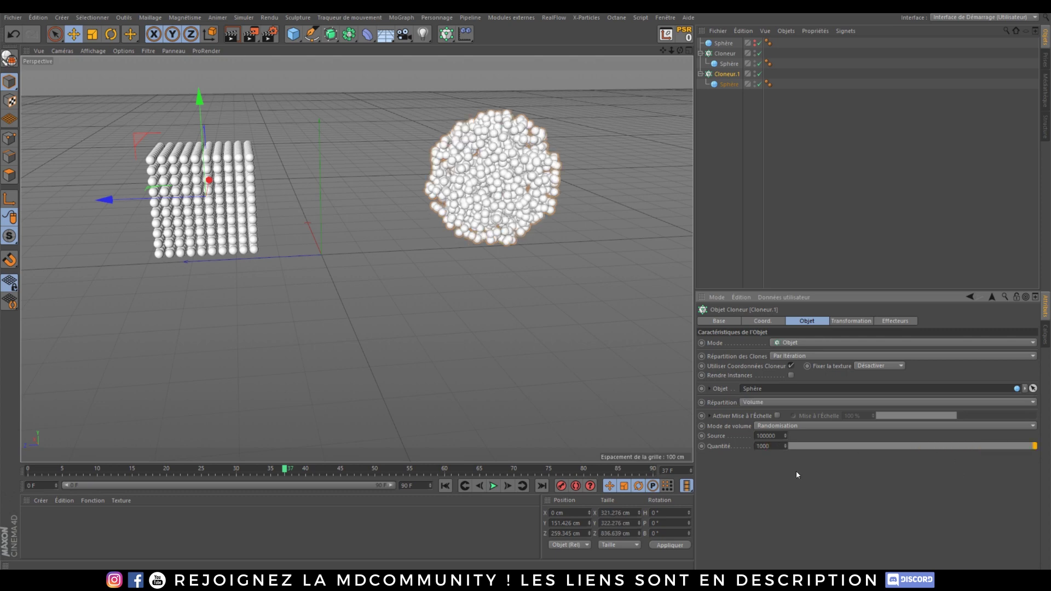
{"action": "mouse_move", "coordinate": [471, 149]}
{"action": "left_mouse_down", "text": "alt"}
{"action": "mouse_move", "coordinate": [497, 152]}
{"action": "mouse_move", "coordinate": [487, 150]}
{"action": "left_mouse_up", "text": "alt"}
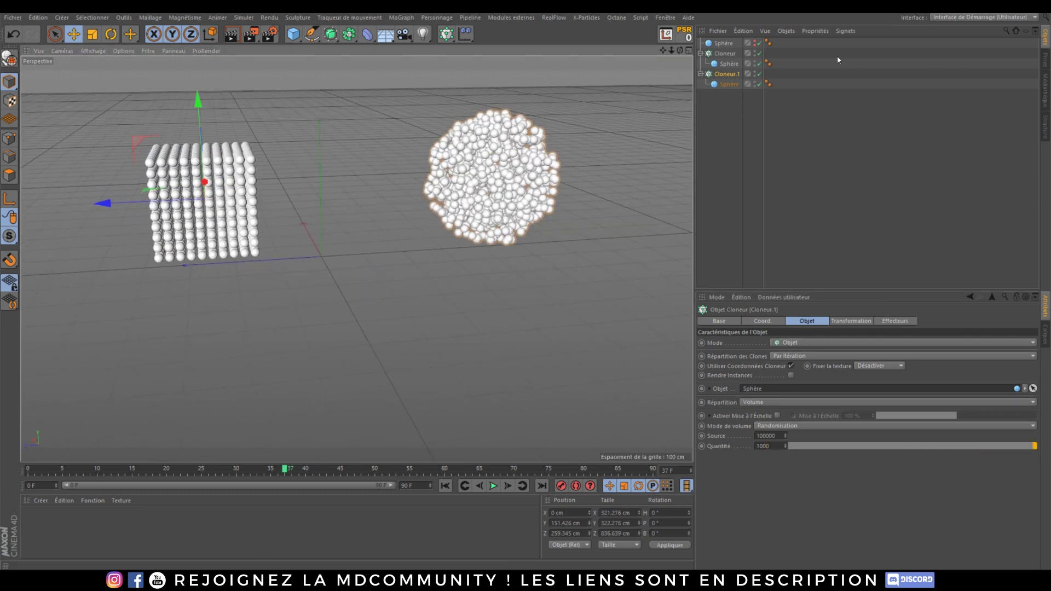
Hide Cloneur.1 and its clones in the viewport.
{"action": "left_click", "coordinate": [754, 74], "text": "alt"}
{"action": "left_click", "coordinate": [754, 75], "text": "alt"}
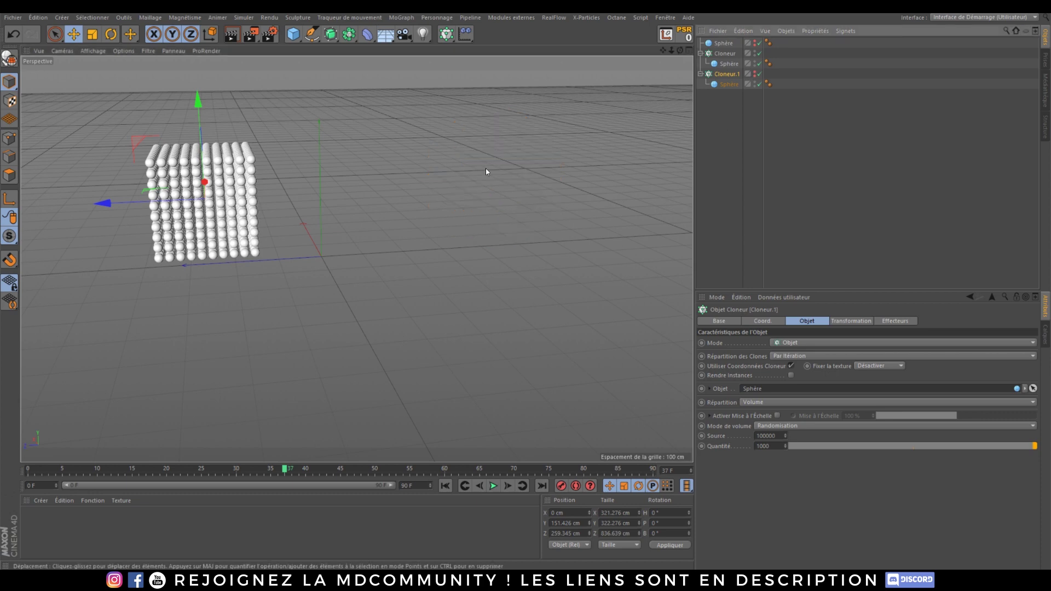
{"action": "middle_click_drag", "start_coordinate": [206, 221], "coordinate": [229, 223], "text": "alt"}
Add an Effecteur Héritage to the grid Cloneur.
{"action": "left_click", "coordinate": [725, 53]}
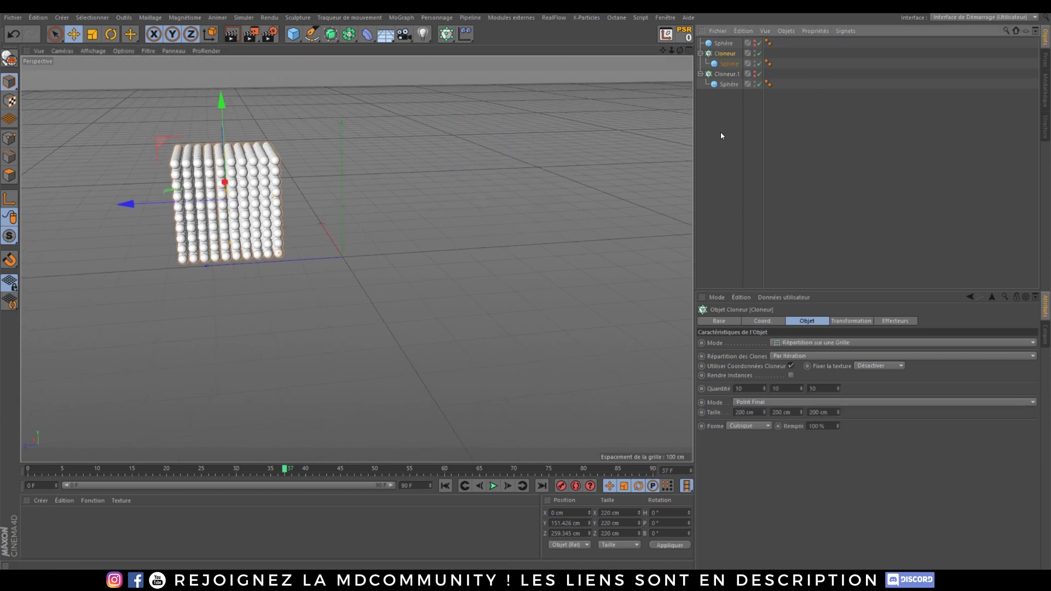
{"action": "left_click", "coordinate": [466, 36]}
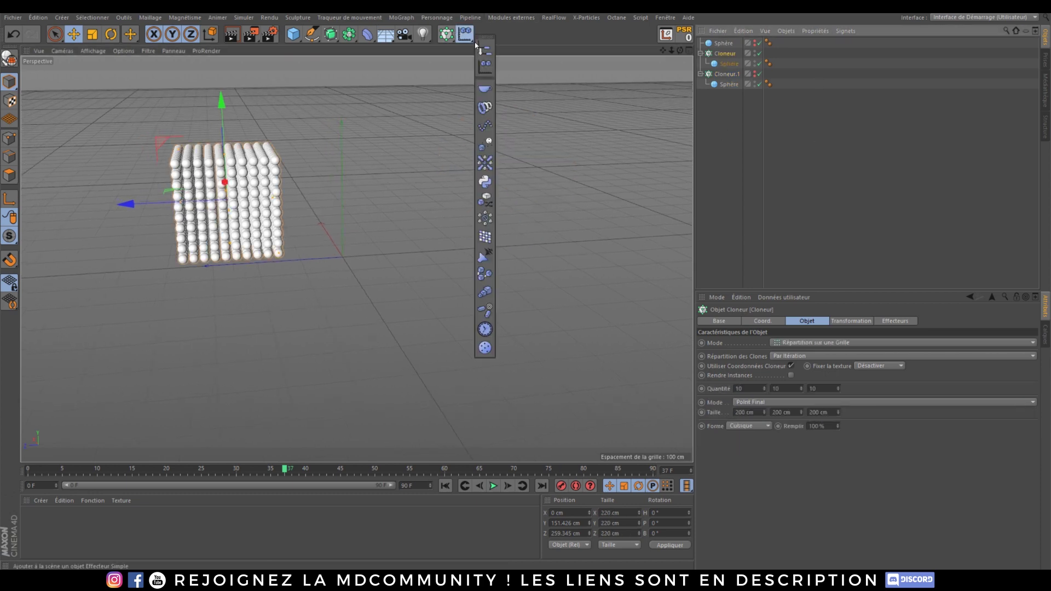
{"action": "left_click", "coordinate": [486, 148]}
{"action": "left_click", "coordinate": [770, 174]}
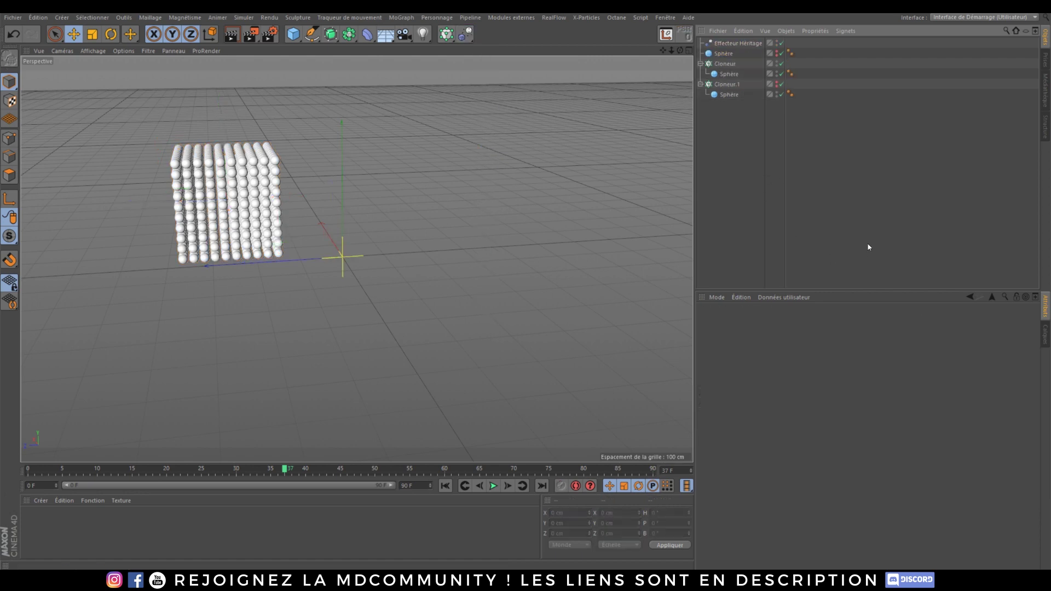
Link Cloneur.1 as the Effecteur Héritage's object and enable Morphing de l'objet d'animation.
{"action": "left_click", "coordinate": [730, 74]}
{"action": "left_click", "coordinate": [727, 84]}
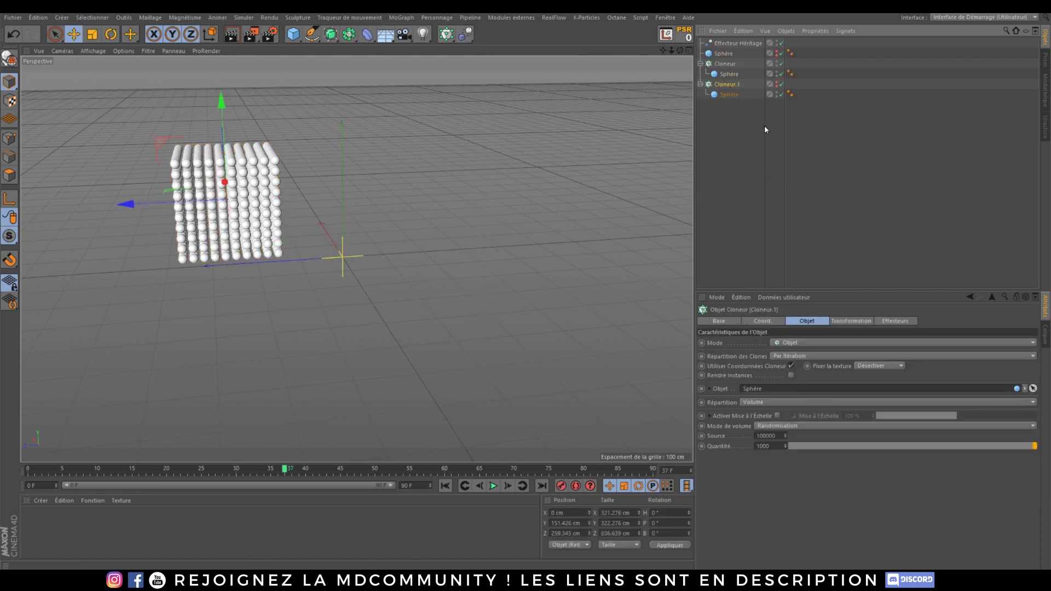
{"action": "left_click", "coordinate": [723, 43]}
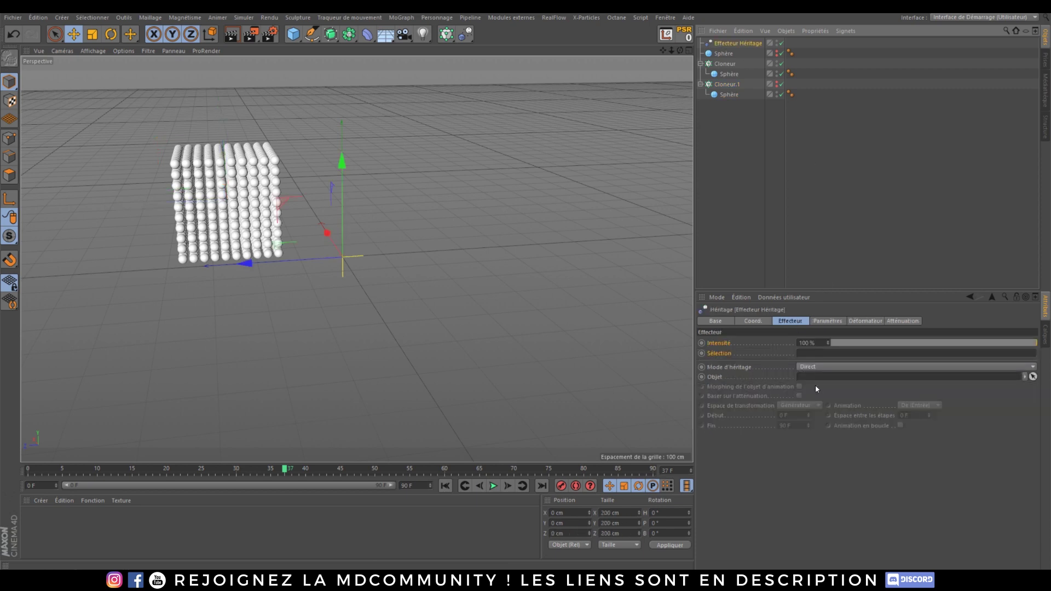
{"action": "left_click", "coordinate": [727, 84]}
{"action": "left_click", "coordinate": [730, 45]}
{"action": "left_click_drag", "start_coordinate": [726, 87], "coordinate": [809, 378]}
{"action": "left_click", "coordinate": [799, 386]}
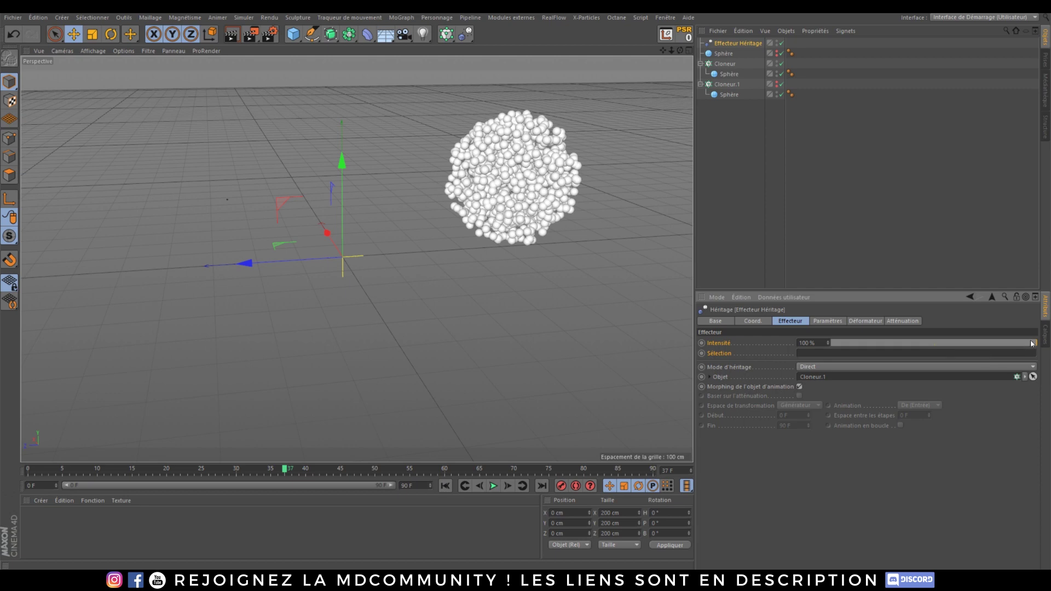
Sweep the Effecteur Héritage's intensity down and back up to 100 % to preview the cube-to-sphere morph.
{"action": "left_click_drag", "start_coordinate": [1031, 343], "coordinate": [830, 343]}
{"action": "left_click_drag", "start_coordinate": [219, 191], "coordinate": [257, 236], "text": "alt"}
{"action": "left_click_drag", "start_coordinate": [831, 343], "coordinate": [1043, 338]}
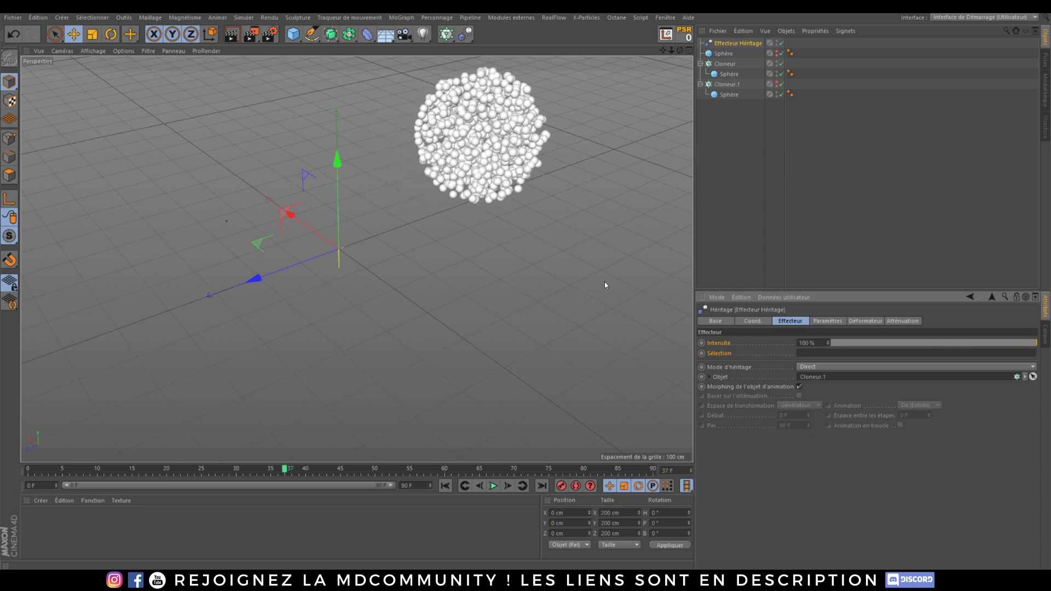
{"action": "left_click_drag", "start_coordinate": [372, 170], "coordinate": [374, 209], "text": "alt"}
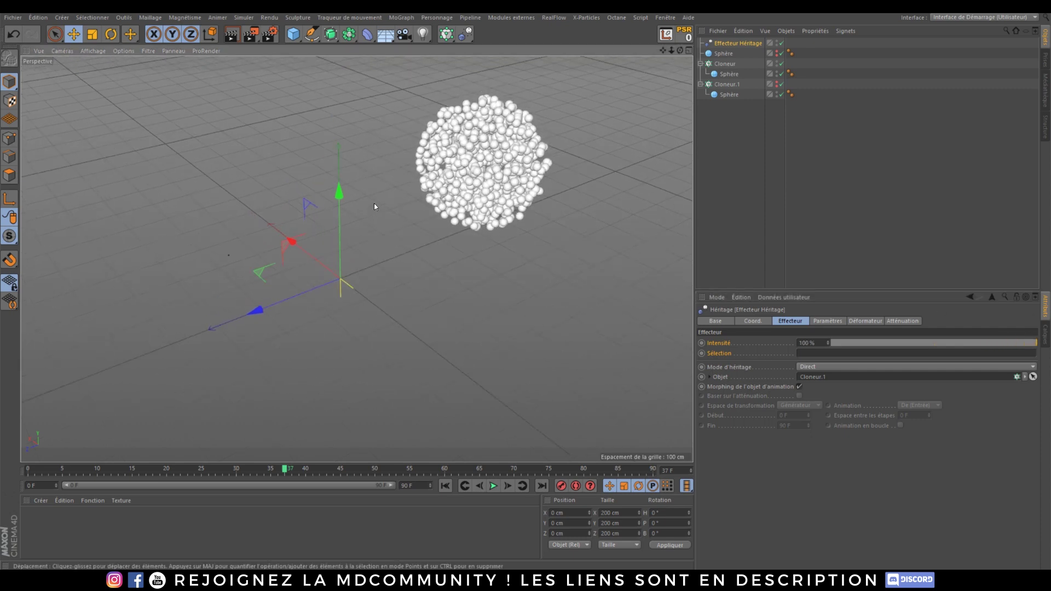
{"action": "left_click_drag", "start_coordinate": [497, 163], "coordinate": [466, 146], "text": "alt"}
{"action": "left_click_drag", "start_coordinate": [1000, 344], "coordinate": [1038, 341]}
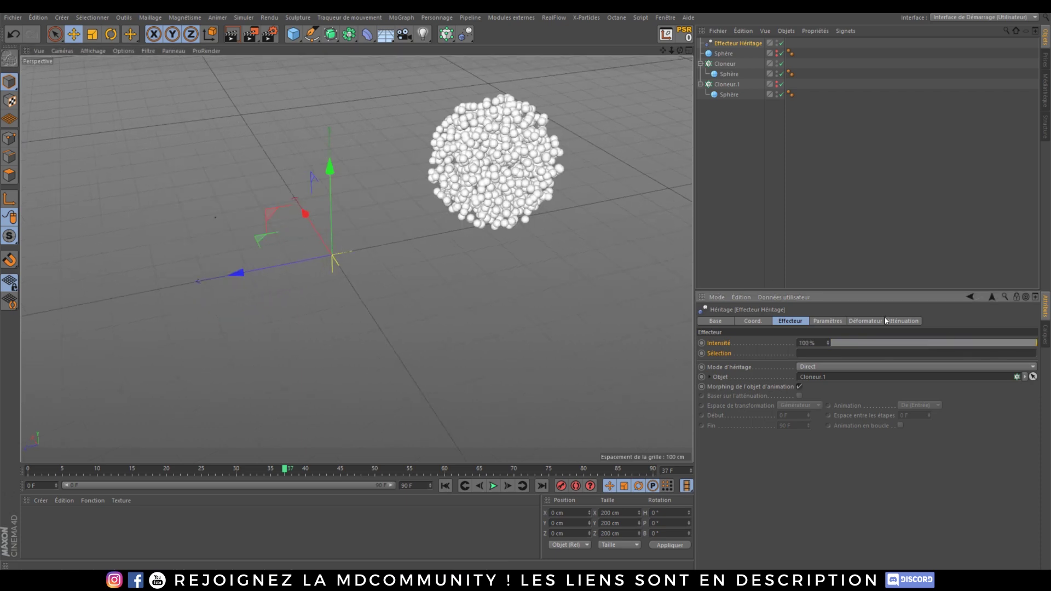
Set the Effecteur Héritage's Atténuation shape to Sphère.
{"action": "left_click", "coordinate": [893, 322]}
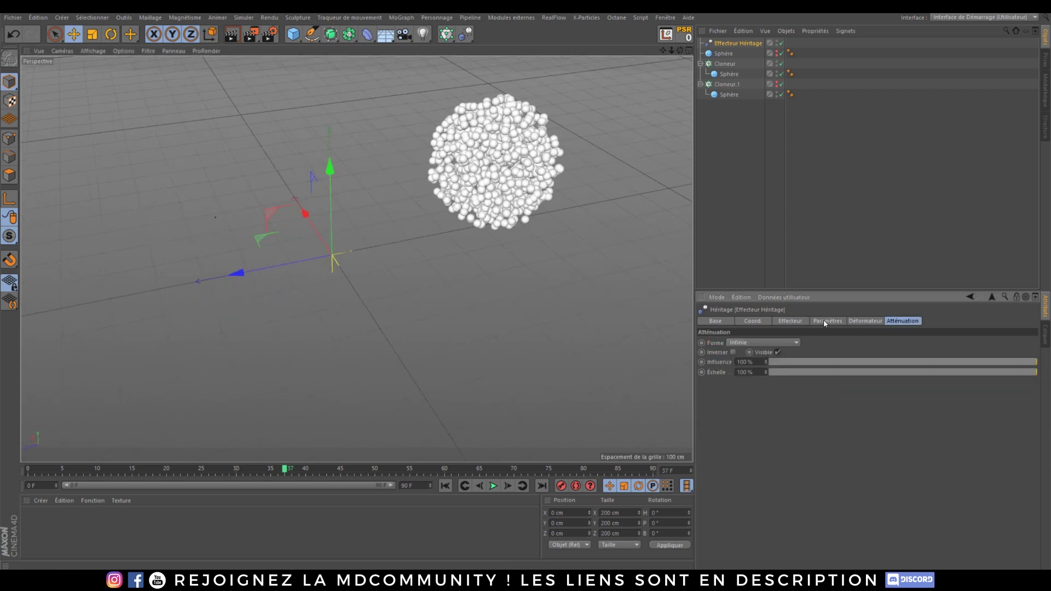
{"action": "left_click_drag", "start_coordinate": [824, 321], "coordinate": [916, 324]}
{"action": "left_click", "coordinate": [907, 321]}
{"action": "left_click", "coordinate": [763, 340]}
{"action": "left_click", "coordinate": [764, 442]}
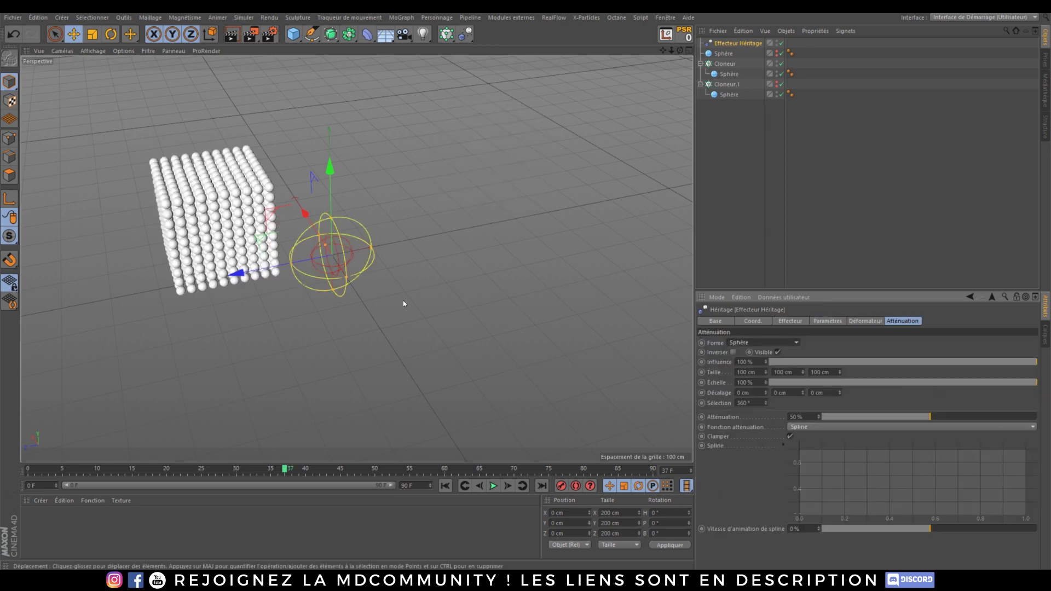
Nudge the Effecteur Héritage along Z to about -26 cm and scale it up to about 560 cm so its falloff reaches the clones.
{"action": "mouse_move", "coordinate": [268, 263]}
{"action": "left_mouse_down"}
{"action": "mouse_move", "coordinate": [122, 280]}
{"action": "mouse_move", "coordinate": [137, 276]}
{"action": "mouse_move", "coordinate": [119, 255]}
{"action": "mouse_move", "coordinate": [301, 255]}
{"action": "mouse_move", "coordinate": [276, 256]}
{"action": "left_mouse_up"}
{"action": "key", "text": "t"}
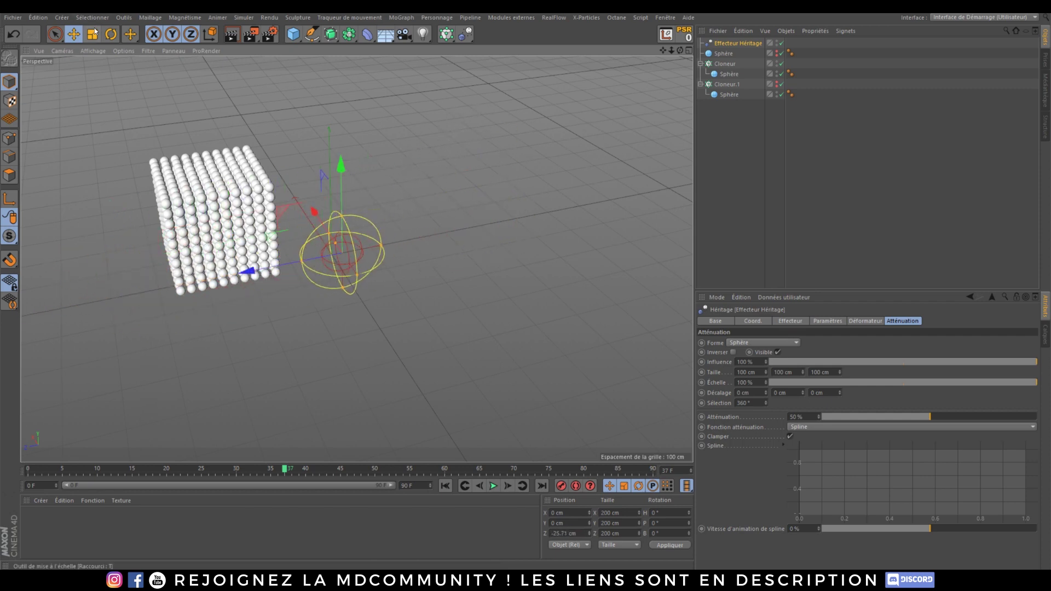
{"action": "left_click_drag", "start_coordinate": [478, 165], "coordinate": [591, 160]}
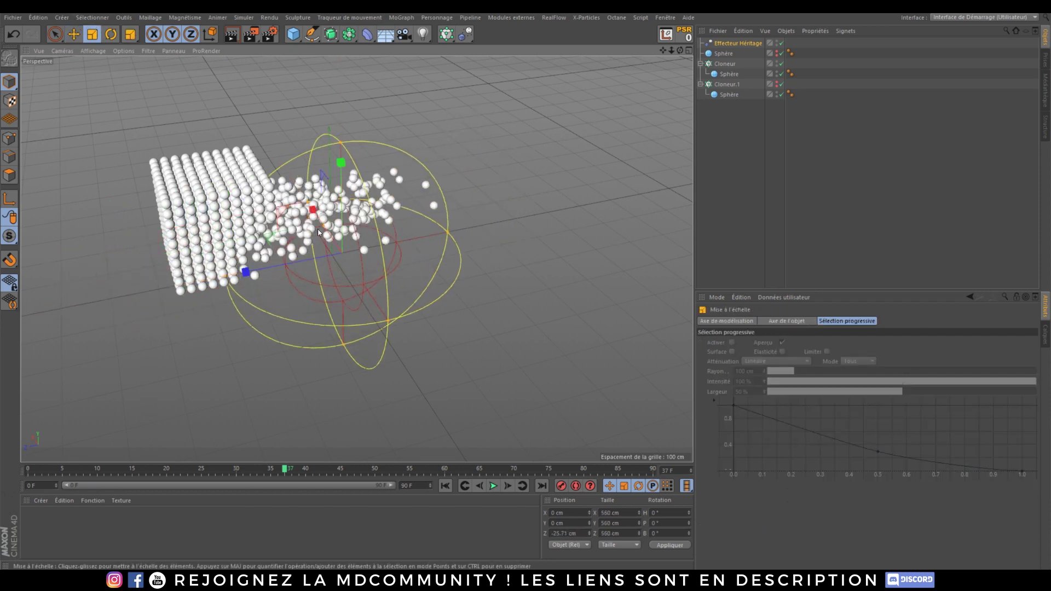
Move the Effecteur Héritage along Z to about -591 cm, drawing its falloff away from the clone cube.
{"action": "left_click", "coordinate": [74, 36]}
{"action": "left_click_drag", "start_coordinate": [260, 269], "coordinate": [484, 193]}
{"action": "left_click_drag", "start_coordinate": [331, 203], "coordinate": [282, 164], "text": "alt"}
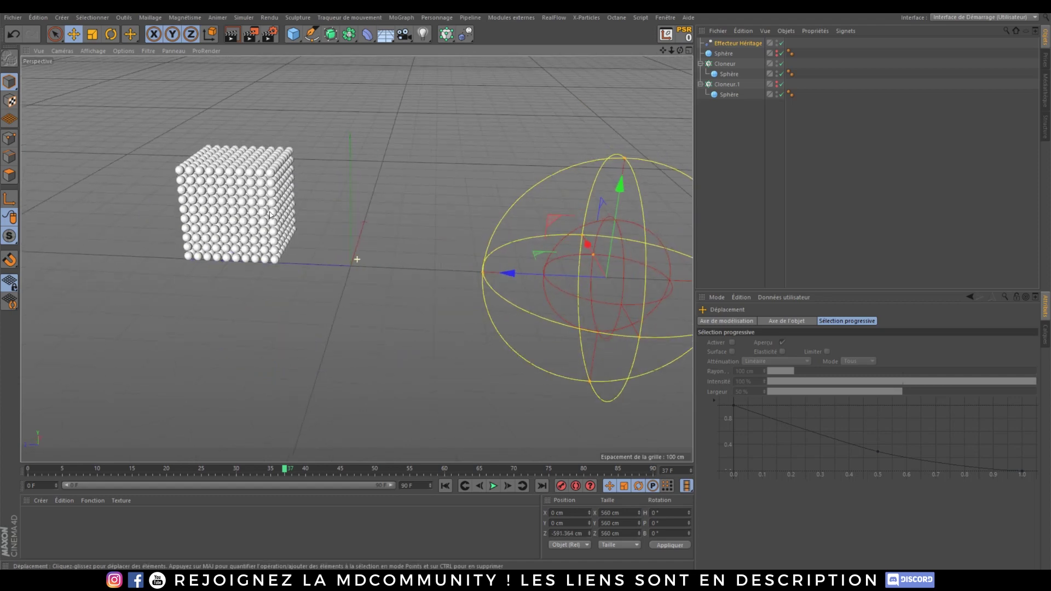
{"action": "middle_click_drag", "start_coordinate": [290, 238], "coordinate": [273, 301], "text": "alt"}
{"action": "left_click_drag", "start_coordinate": [274, 301], "coordinate": [296, 306], "text": "alt"}
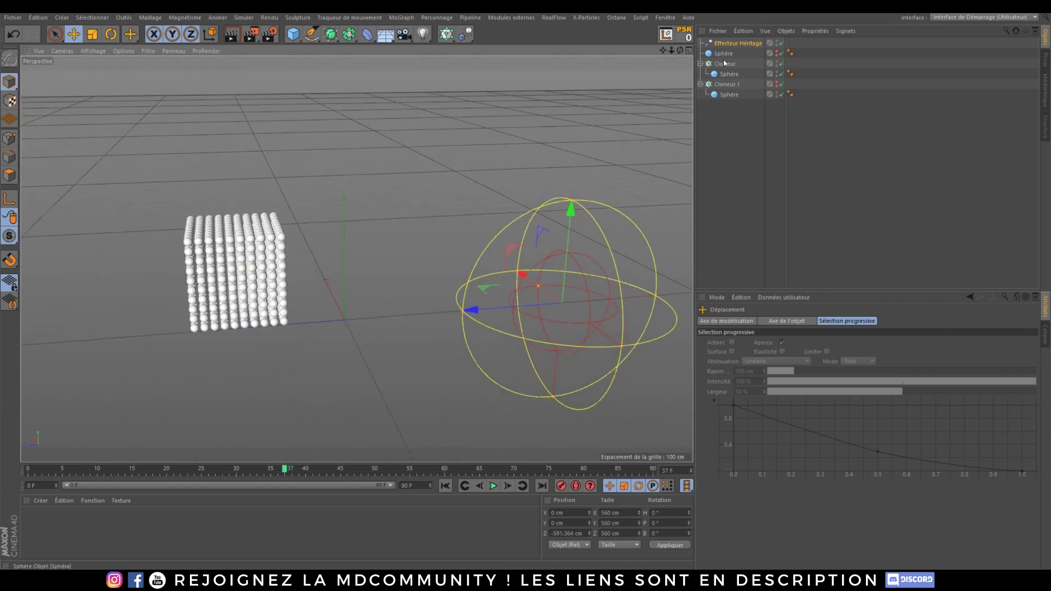
Set the Effecteur Héritage's Atténuation shape back to Infinie.
{"action": "left_click", "coordinate": [719, 44]}
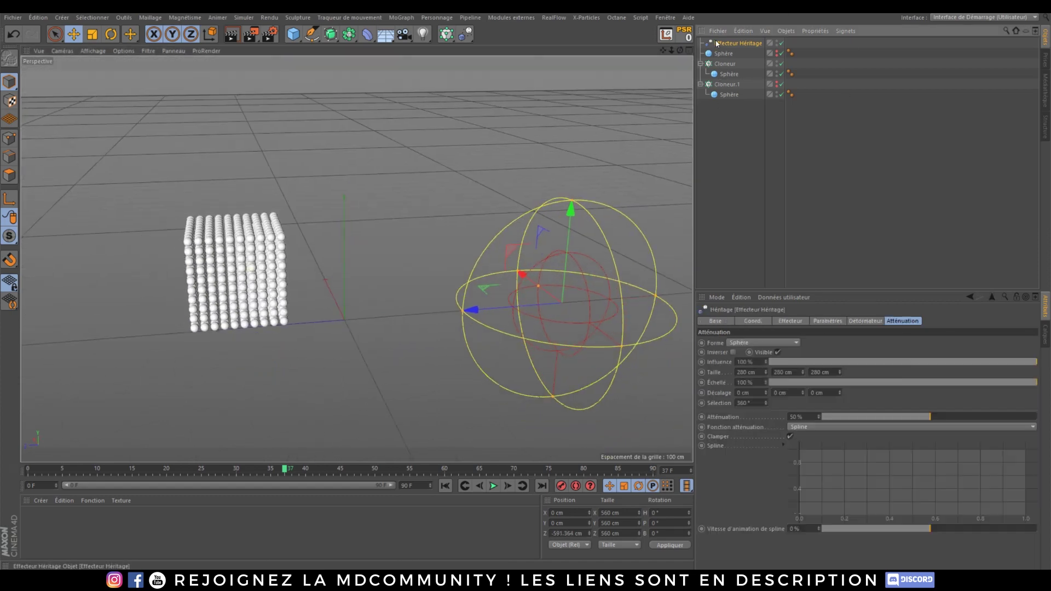
{"action": "left_click", "coordinate": [757, 343]}
{"action": "left_click", "coordinate": [751, 354]}
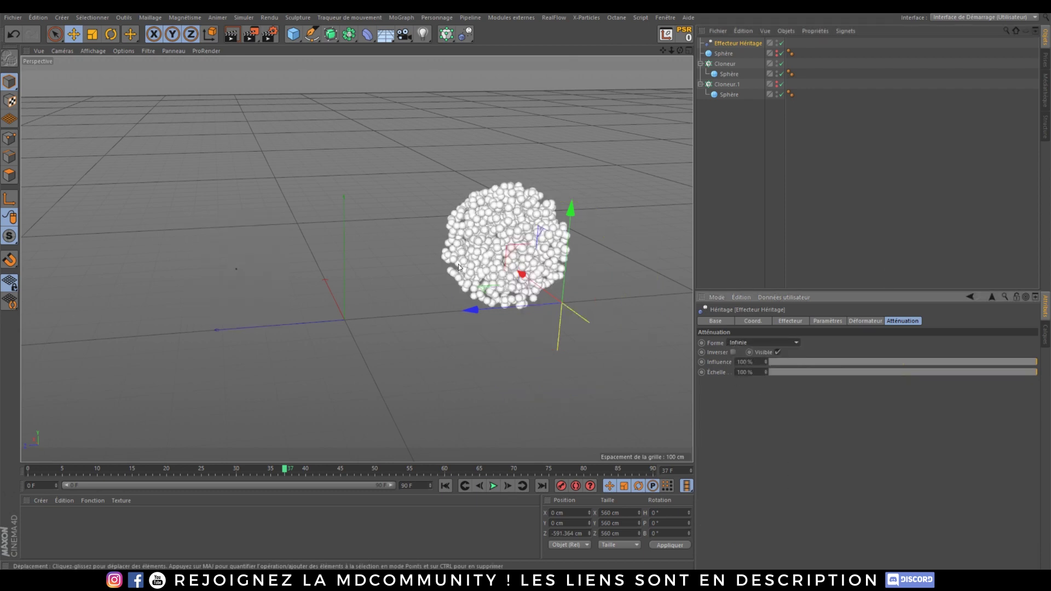
Lower the Effecteur Héritage's intensity to 0 % to return the clones to the cube.
{"action": "left_click", "coordinate": [815, 322]}
{"action": "left_click", "coordinate": [792, 323]}
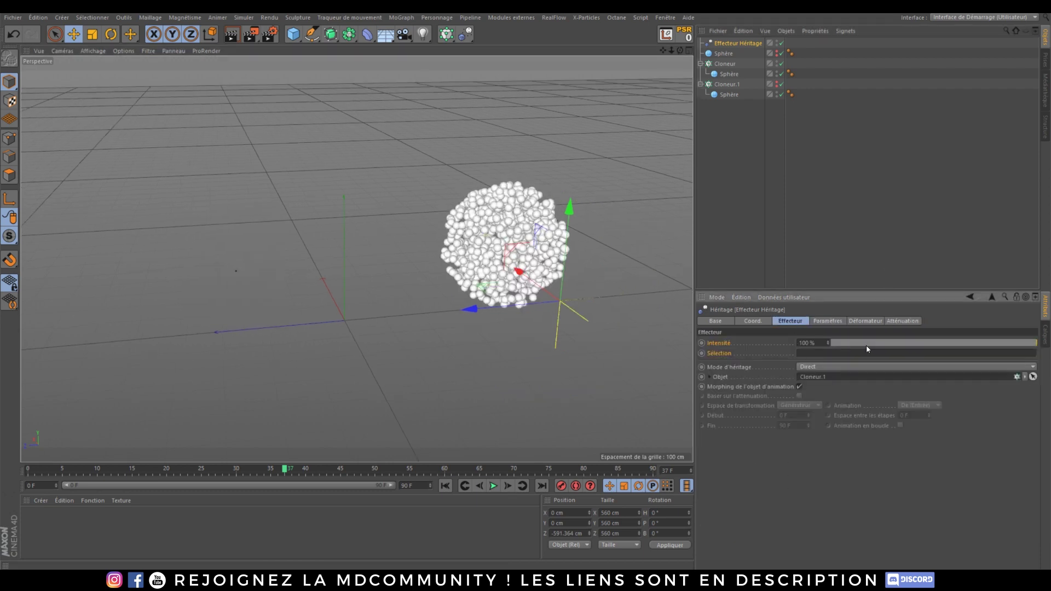
{"action": "left_click_drag", "start_coordinate": [868, 344], "coordinate": [620, 303]}
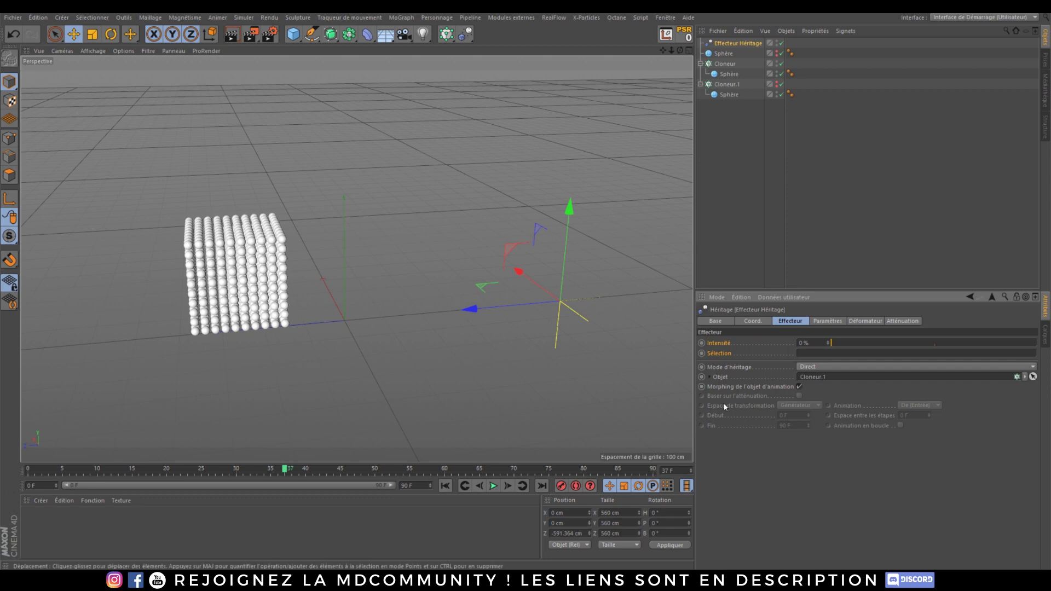
{"action": "left_click", "coordinate": [811, 368]}
{"action": "left_click", "coordinate": [761, 431]}
{"action": "middle_click_drag", "start_coordinate": [337, 248], "coordinate": [356, 259], "text": "alt"}
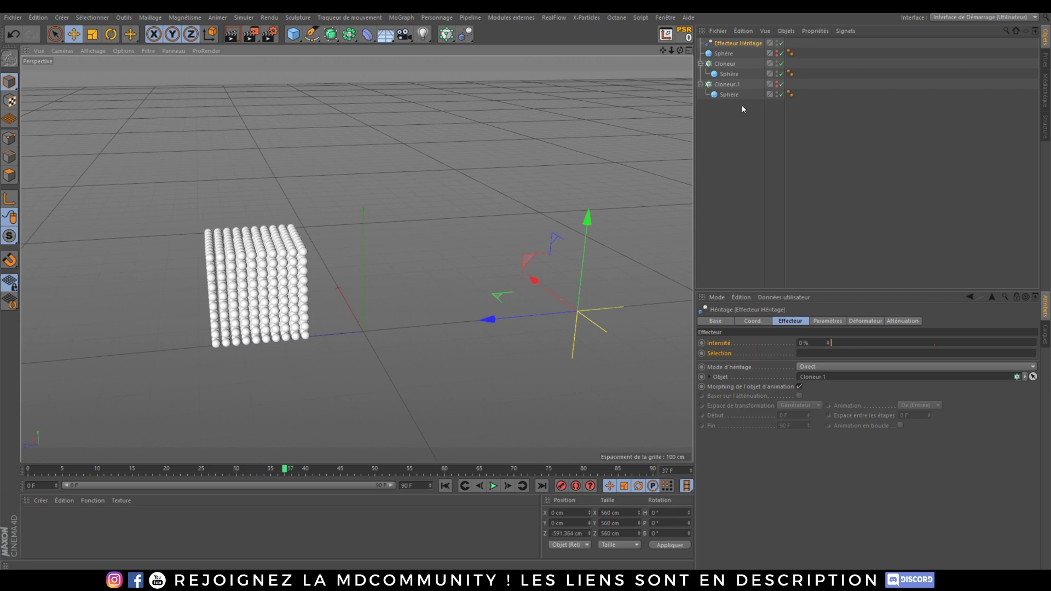
{"action": "left_click", "coordinate": [727, 85]}
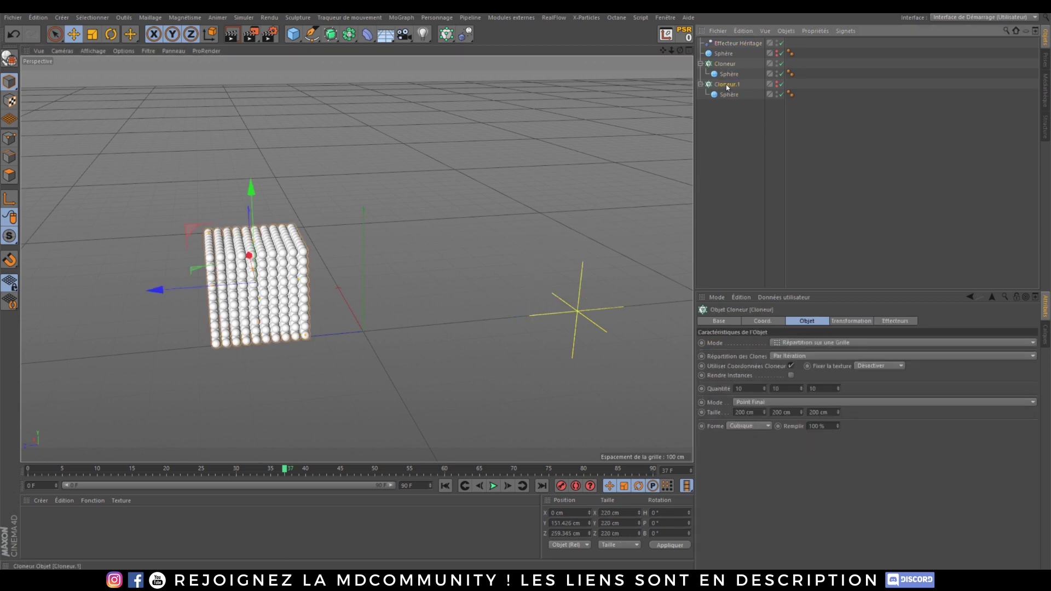
{"action": "left_click", "coordinate": [726, 64]}
{"action": "left_click", "coordinate": [722, 54]}
{"action": "left_click", "coordinate": [731, 46]}
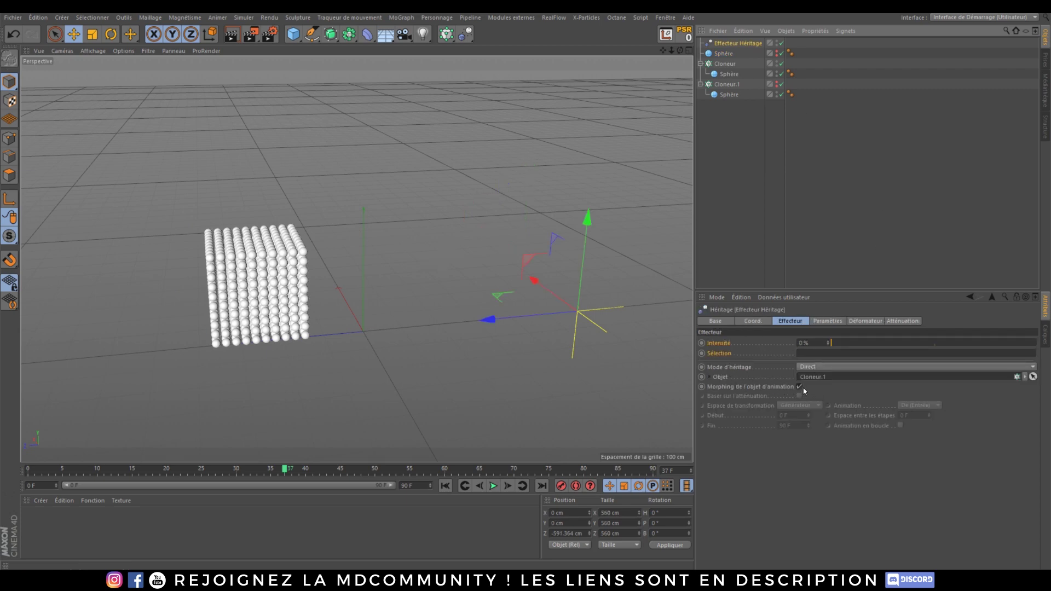
{"action": "left_click_drag", "start_coordinate": [832, 343], "coordinate": [748, 234]}
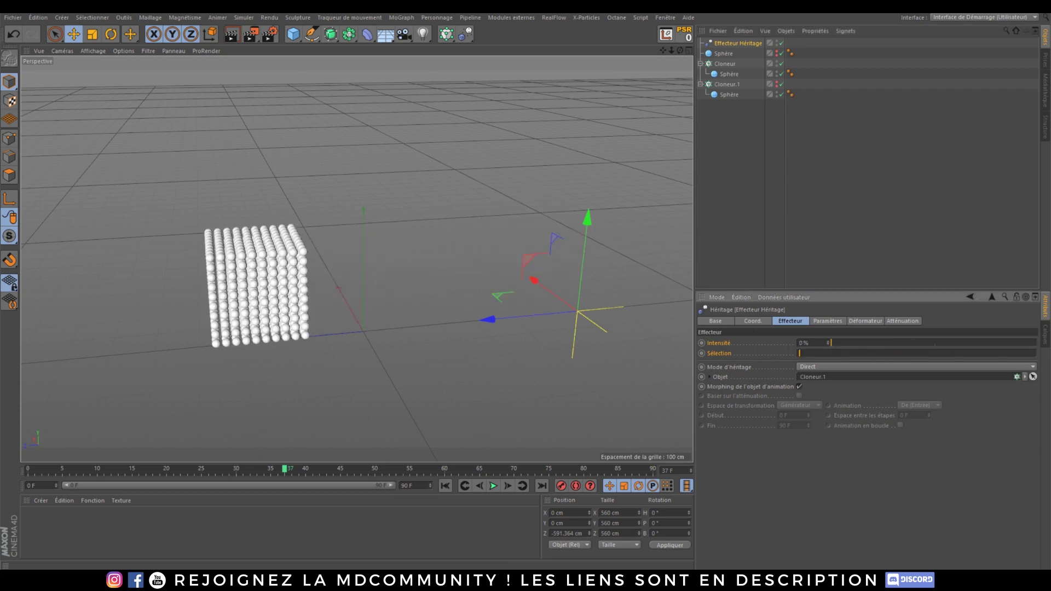
{"action": "left_click", "coordinate": [901, 321]}
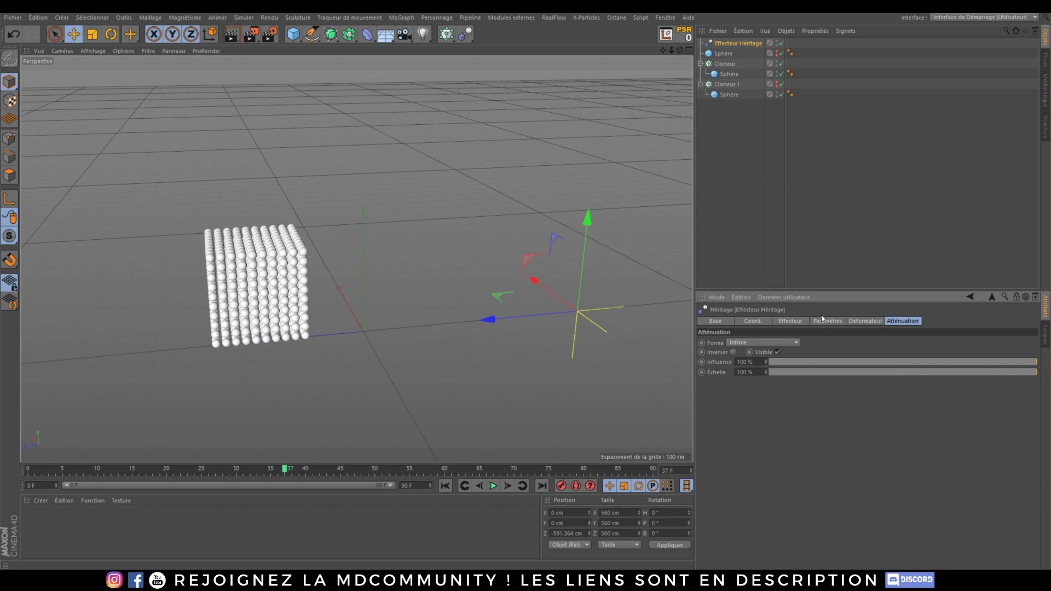
{"action": "left_click", "coordinate": [791, 323]}
{"action": "left_click", "coordinate": [898, 322]}
Delete the Effecteur Héritage, Cloneur.1 and the standalone Sphère, keeping only the grid Cloneur.
{"action": "key", "text": "Delete"}
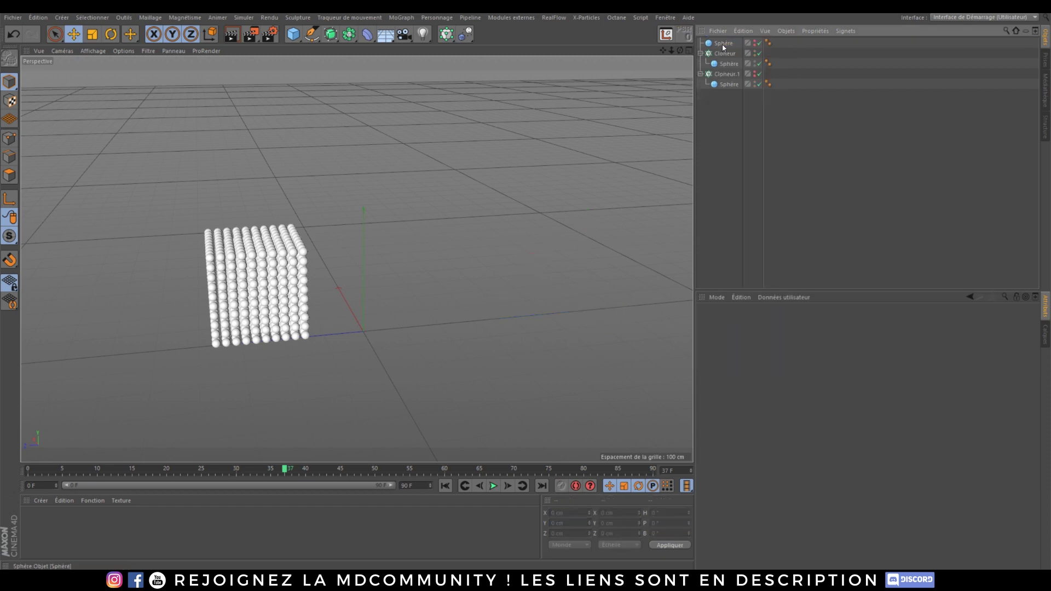
{"action": "left_click", "coordinate": [719, 76]}
{"action": "key", "text": "Delete"}
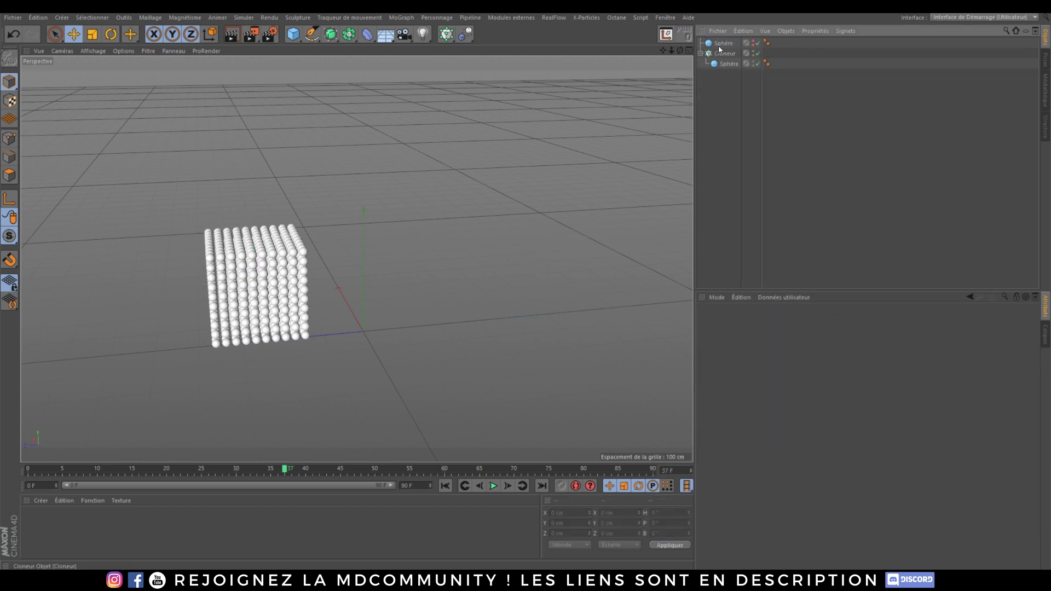
{"action": "left_click", "coordinate": [720, 46]}
{"action": "key", "text": "Delete"}
Add an Effecteur Adaptation to the scene.
{"action": "left_click", "coordinate": [457, 34]}
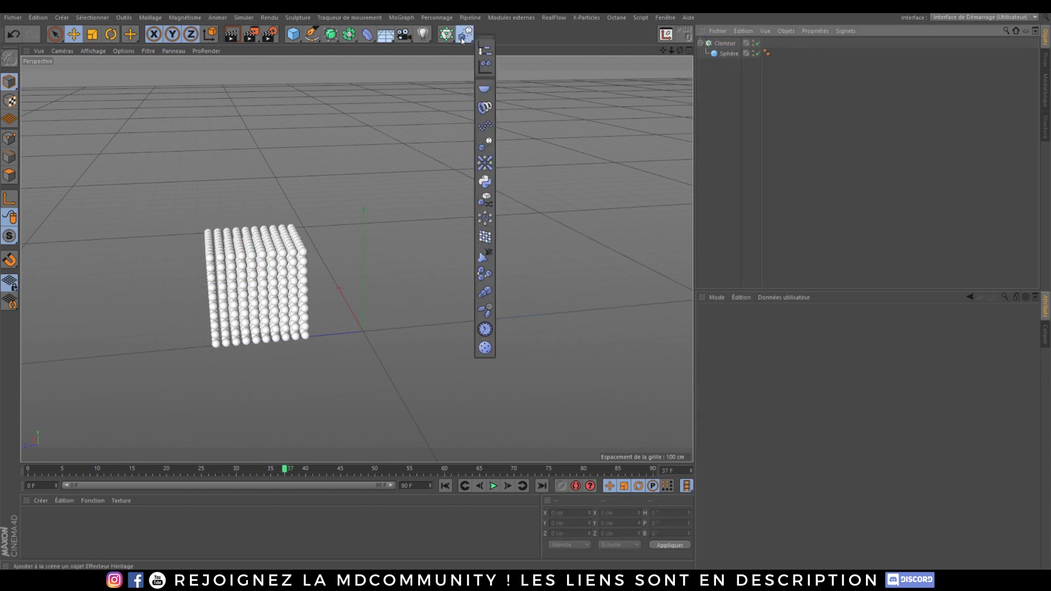
{"action": "left_click", "coordinate": [401, 17]}
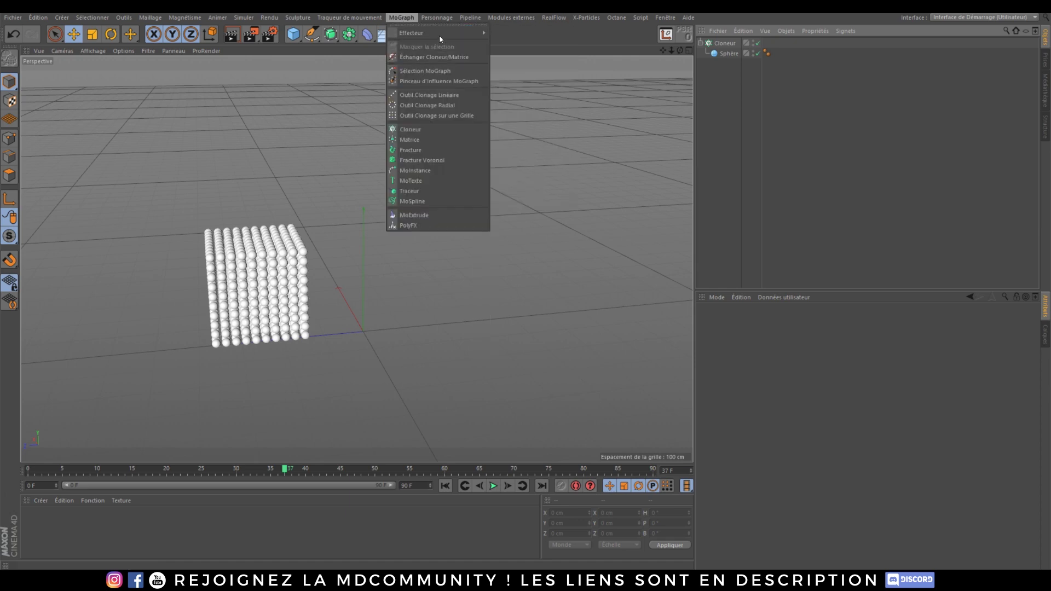
{"action": "mouse_move", "coordinate": [439, 33]}
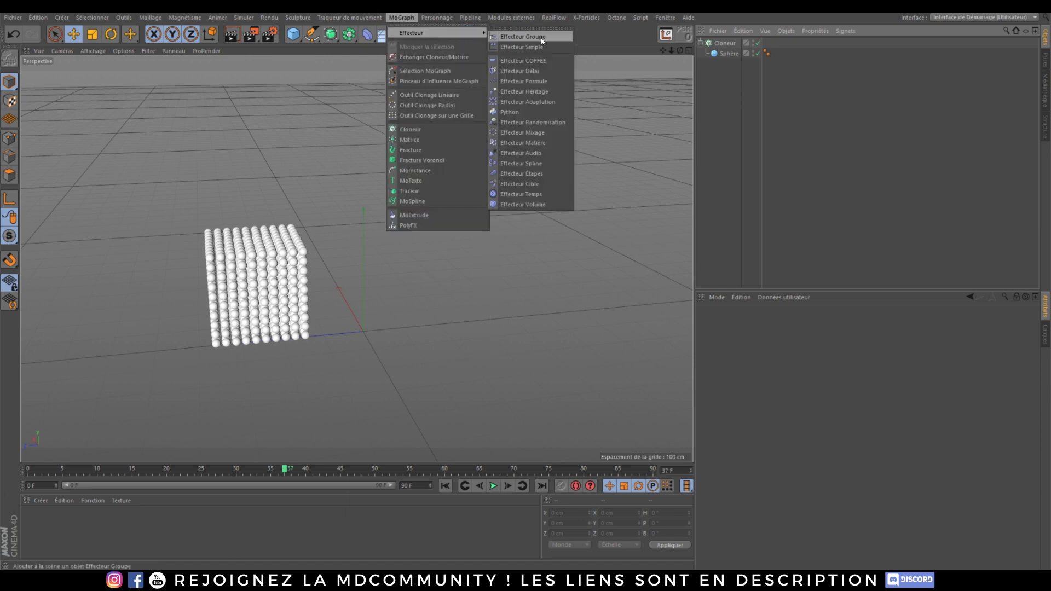
{"action": "left_click", "coordinate": [526, 103]}
Set the radius of the Cloneur's child Sphère to 20 cm so neighbouring clones overlap.
{"action": "left_click_drag", "start_coordinate": [334, 260], "coordinate": [221, 294], "text": "alt"}
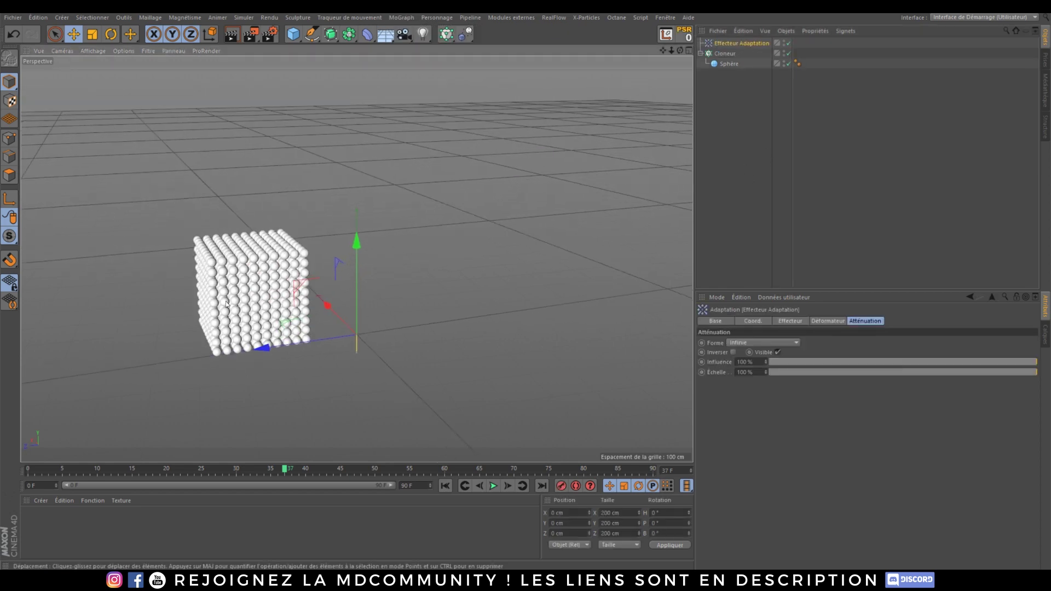
{"action": "middle_click_drag", "start_coordinate": [221, 294], "coordinate": [250, 294], "text": "alt"}
{"action": "scroll", "coordinate": [263, 297], "scroll_direction": "up", "scroll_amount": 4}
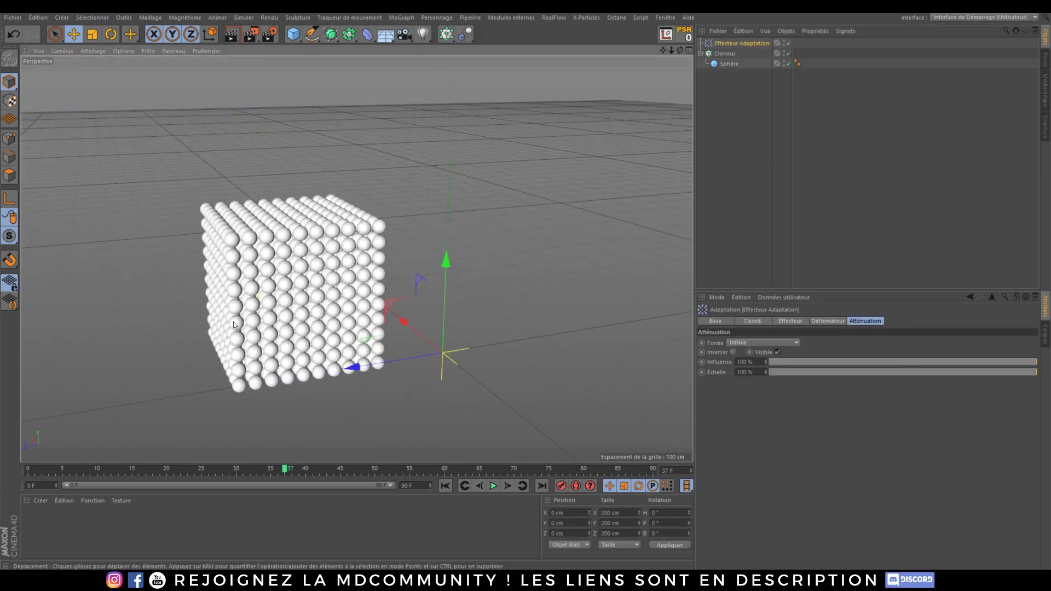
{"action": "left_click_drag", "start_coordinate": [234, 321], "coordinate": [281, 342], "text": "alt"}
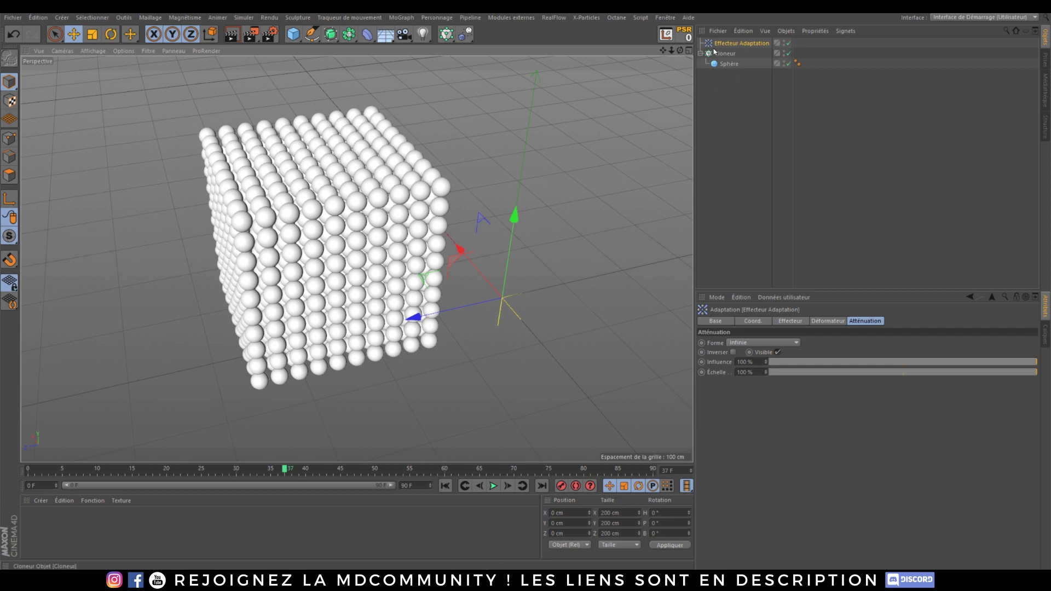
{"action": "left_click", "coordinate": [730, 65]}
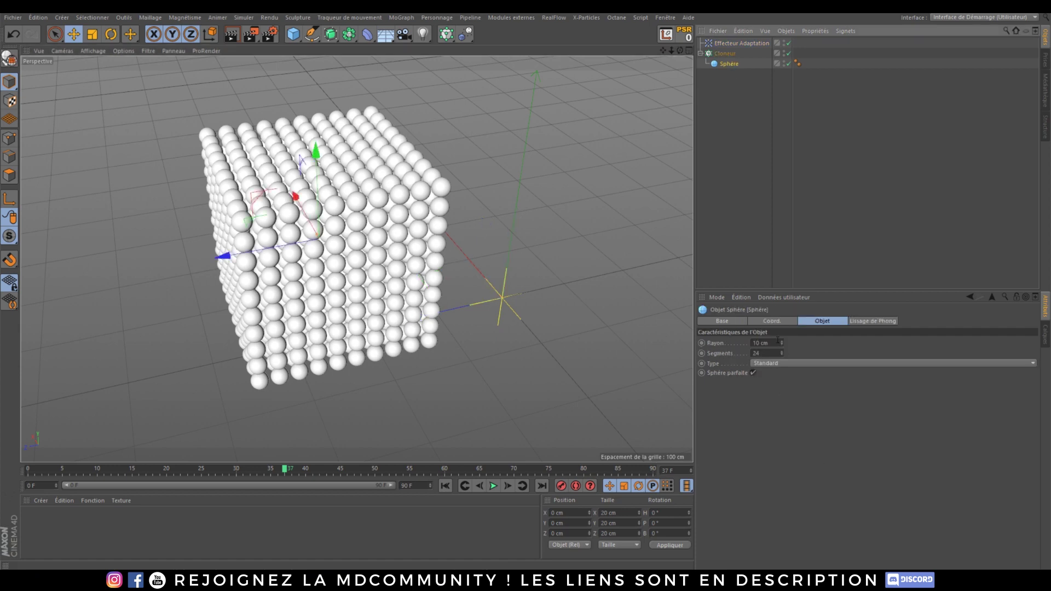
{"action": "left_click_drag", "start_coordinate": [783, 343], "coordinate": [783, 337]}
{"action": "left_click_drag", "start_coordinate": [325, 174], "coordinate": [336, 197], "text": "alt"}
{"action": "middle_click_drag", "start_coordinate": [296, 243], "coordinate": [325, 265], "text": "alt"}
{"action": "left_click_drag", "start_coordinate": [325, 265], "coordinate": [316, 230], "text": "alt"}
{"action": "scroll", "coordinate": [315, 230], "scroll_direction": "up", "scroll_amount": 2}
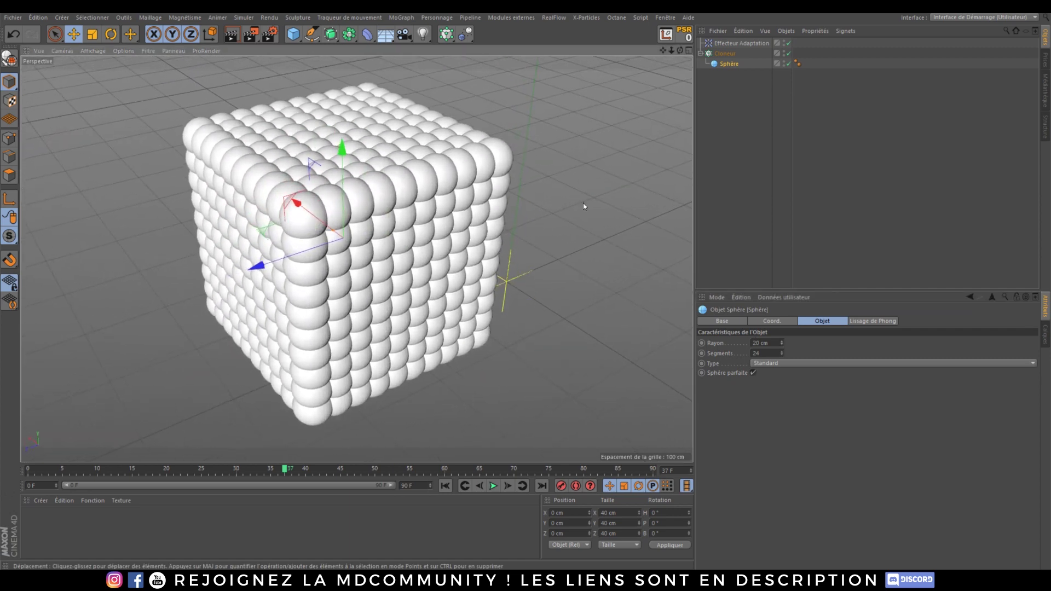
Assign the Effecteur Adaptation to the Cloneur's list of effectors.
{"action": "left_click", "coordinate": [729, 54]}
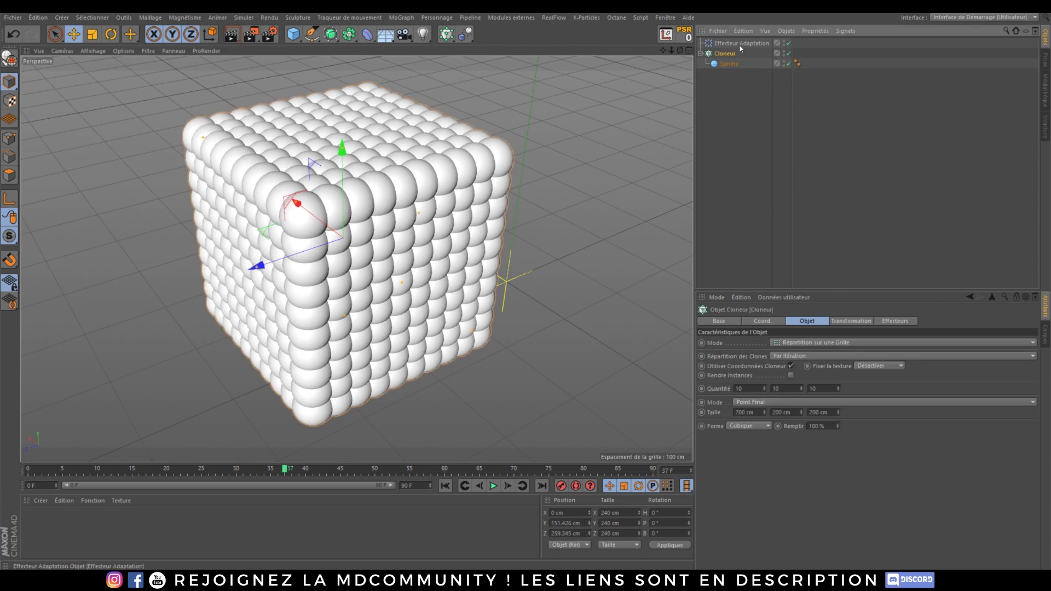
{"action": "left_click", "coordinate": [898, 322]}
{"action": "left_click_drag", "start_coordinate": [741, 45], "coordinate": [741, 46]}
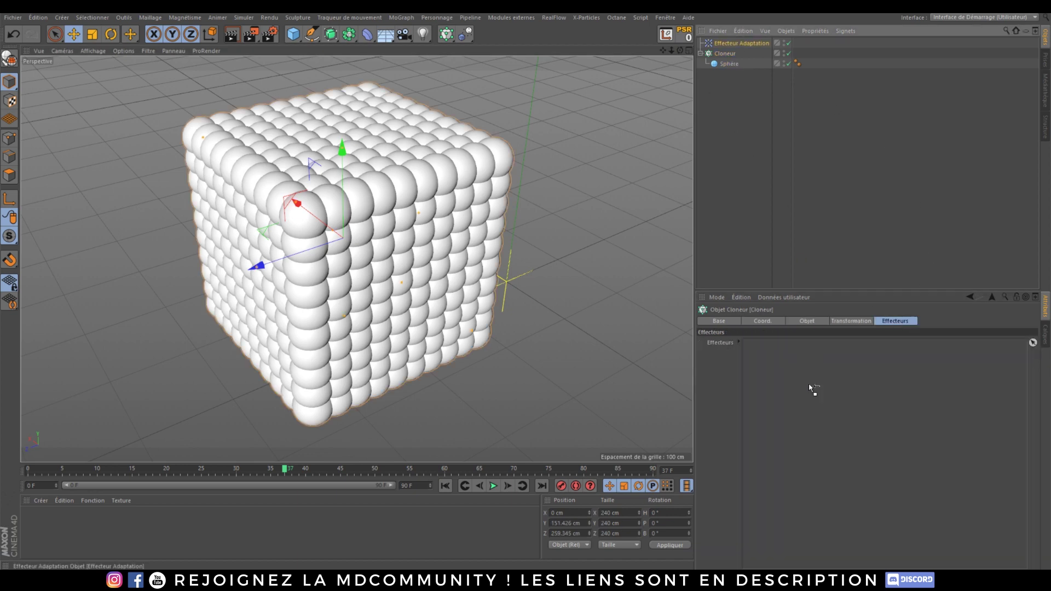
{"action": "left_click_drag", "start_coordinate": [814, 390], "coordinate": [814, 390]}
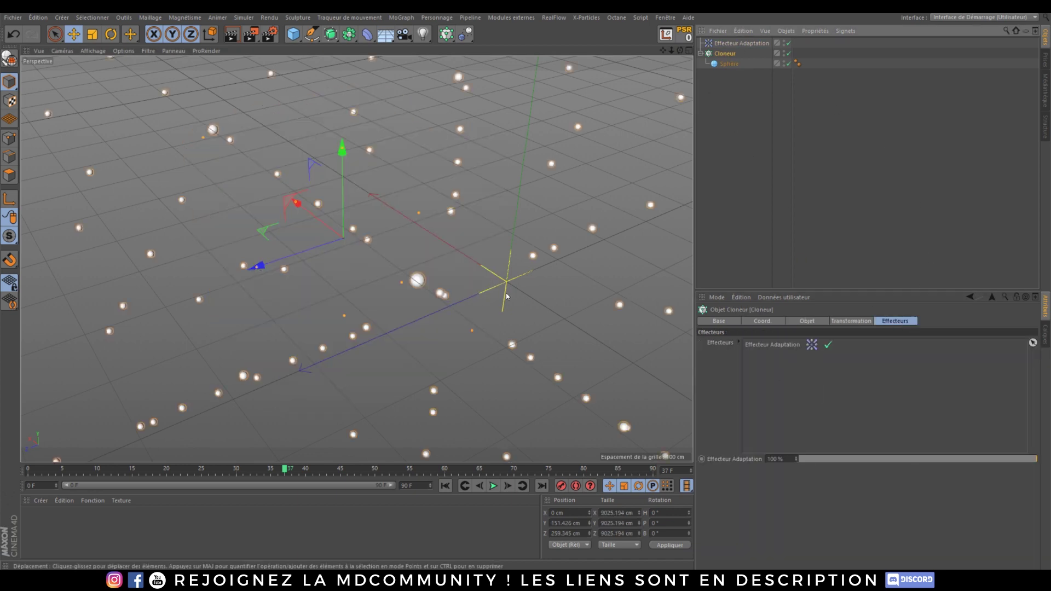
Reduce the Effecteur Adaptation's Rayon to 25 cm, keeping the mode at Déplacement.
{"action": "left_click", "coordinate": [805, 322]}
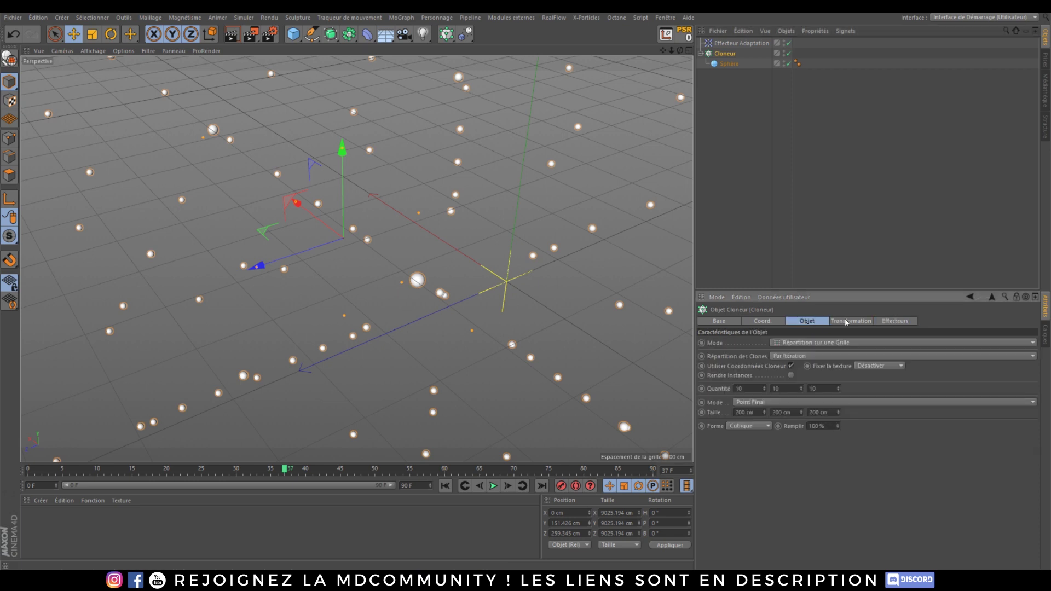
{"action": "left_click", "coordinate": [847, 322]}
{"action": "left_click", "coordinate": [738, 43]}
{"action": "left_click", "coordinate": [836, 322]}
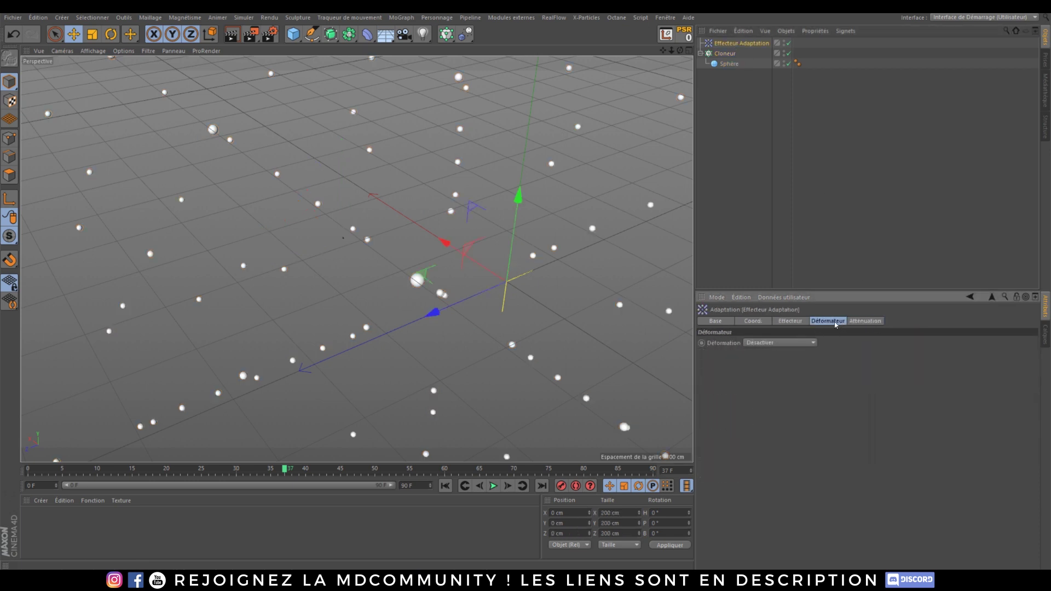
{"action": "left_click", "coordinate": [806, 321]}
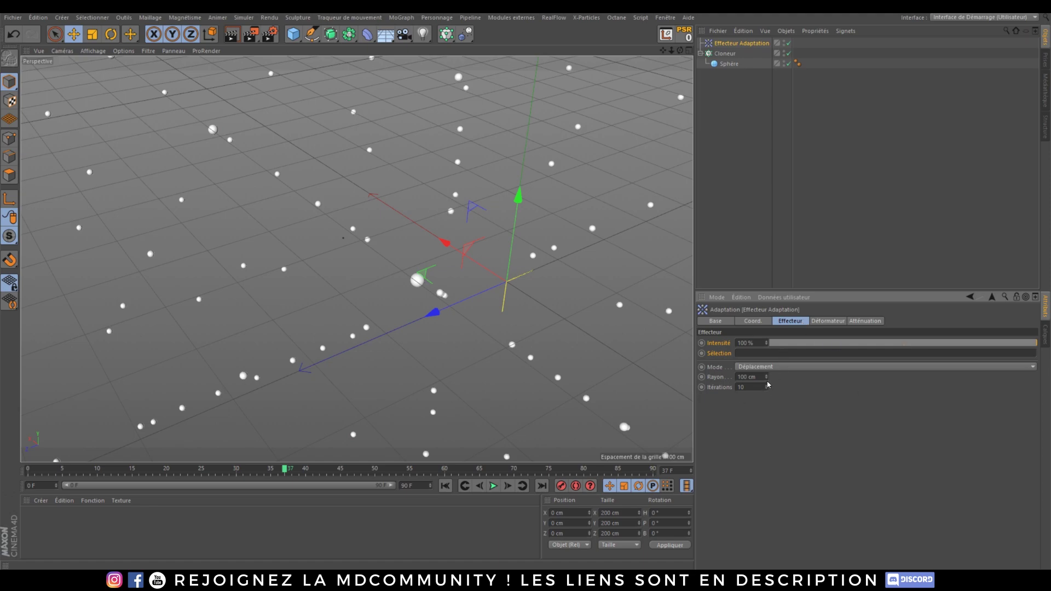
{"action": "left_click_drag", "start_coordinate": [767, 377], "coordinate": [767, 417]}
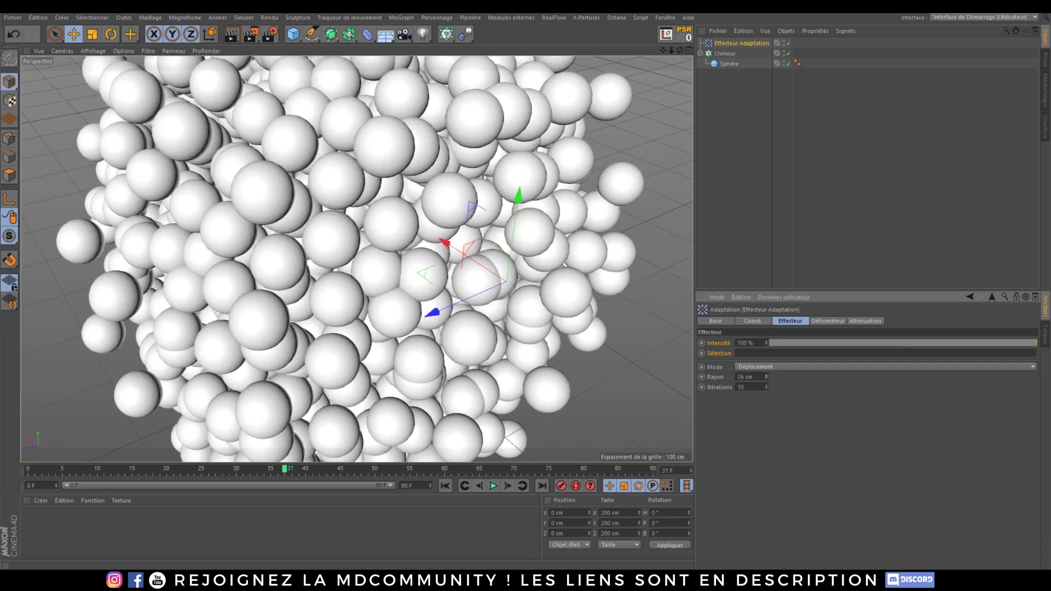
{"action": "left_click", "coordinate": [767, 378]}
Examine the displaced clones up close from several angles to check whether the spheres still intersect.
{"action": "scroll", "coordinate": [308, 190], "scroll_direction": "down", "scroll_amount": 1}
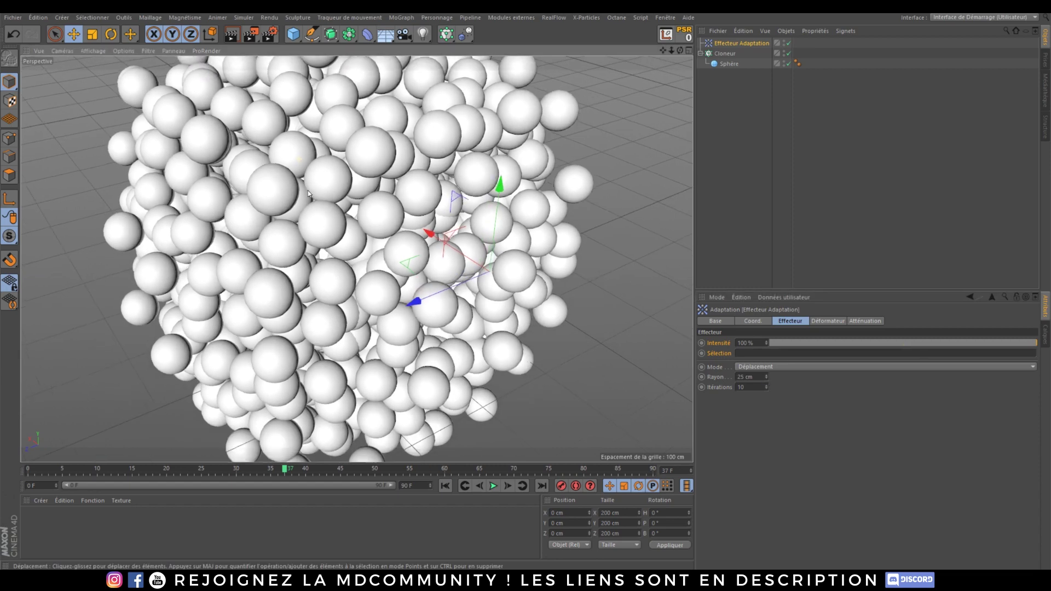
{"action": "left_click_drag", "start_coordinate": [284, 237], "coordinate": [376, 232], "text": "alt"}
{"action": "scroll", "coordinate": [132, 246], "scroll_direction": "down", "scroll_amount": 5}
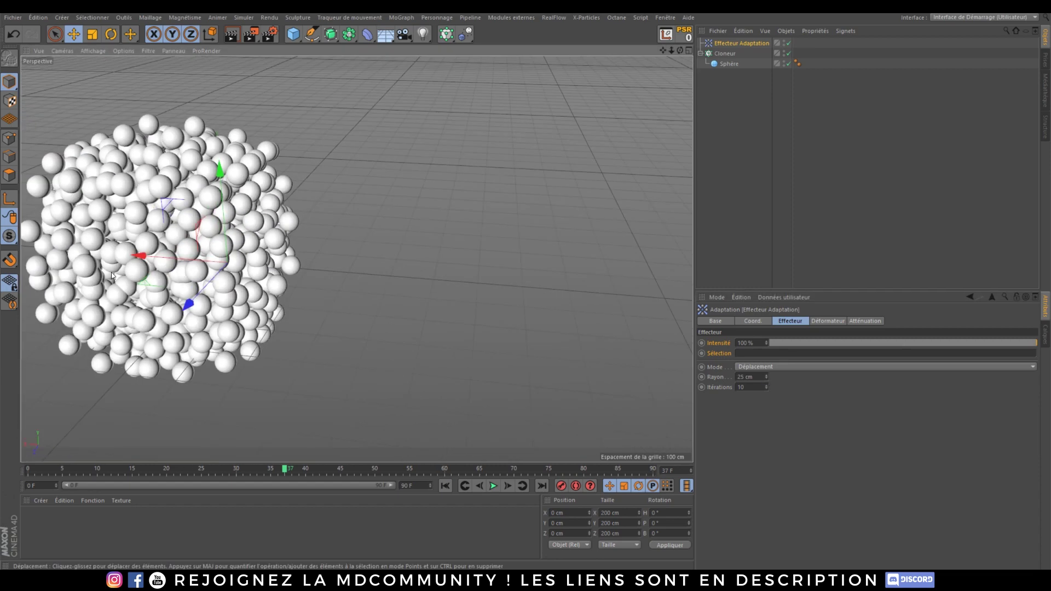
{"action": "left_click_drag", "start_coordinate": [110, 272], "coordinate": [159, 256], "text": "alt"}
{"action": "middle_click_drag", "start_coordinate": [159, 256], "coordinate": [502, 219], "text": "alt"}
{"action": "left_click_drag", "start_coordinate": [503, 219], "coordinate": [553, 140], "text": "alt"}
{"action": "scroll", "coordinate": [433, 248], "scroll_direction": "up", "scroll_amount": 7}
{"action": "left_click_drag", "start_coordinate": [535, 213], "coordinate": [584, 235], "text": "alt"}
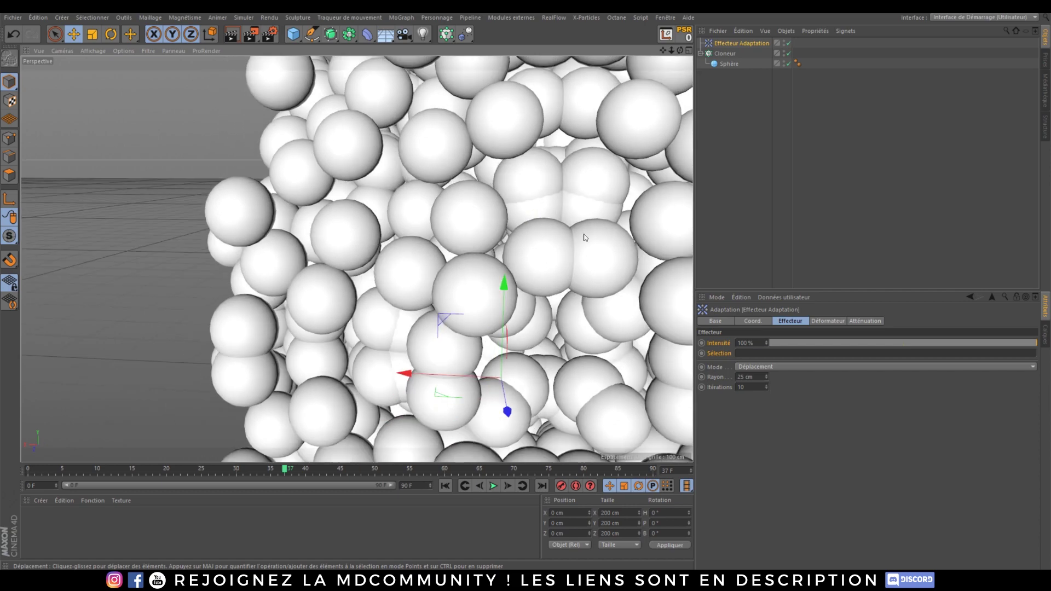
Raise the Effecteur Adaptation's Rayon to 26 cm and inspect the displaced clones as a whole.
{"action": "left_click", "coordinate": [766, 376]}
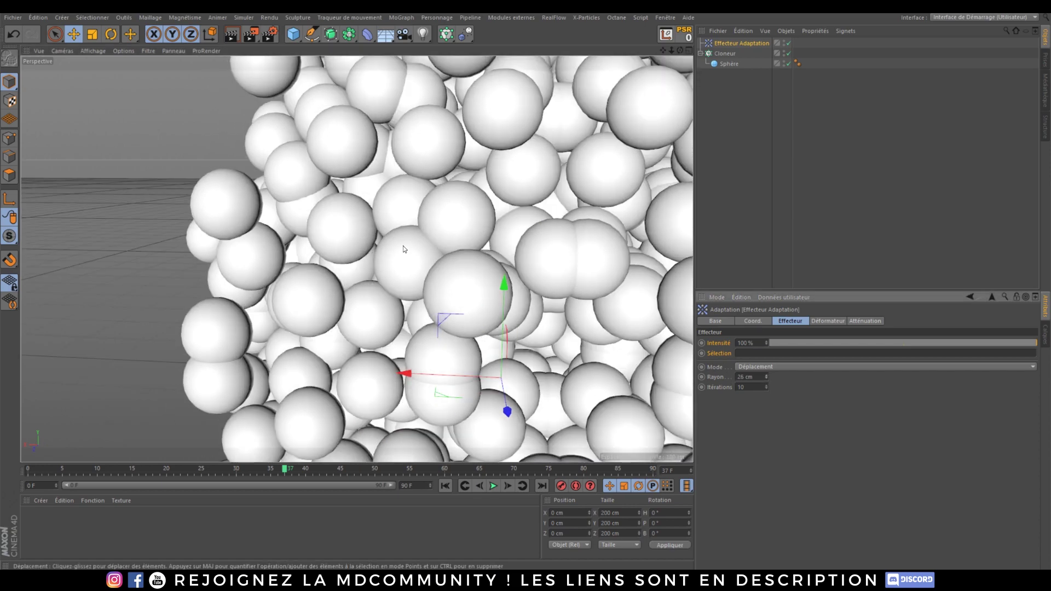
{"action": "left_click_drag", "start_coordinate": [329, 246], "coordinate": [516, 263], "text": "alt"}
{"action": "right_click_drag", "start_coordinate": [515, 264], "coordinate": [236, 232], "text": "alt"}
{"action": "middle_click_drag", "start_coordinate": [235, 232], "coordinate": [350, 245], "text": "alt"}
{"action": "left_click_drag", "start_coordinate": [349, 245], "coordinate": [346, 273], "text": "alt"}
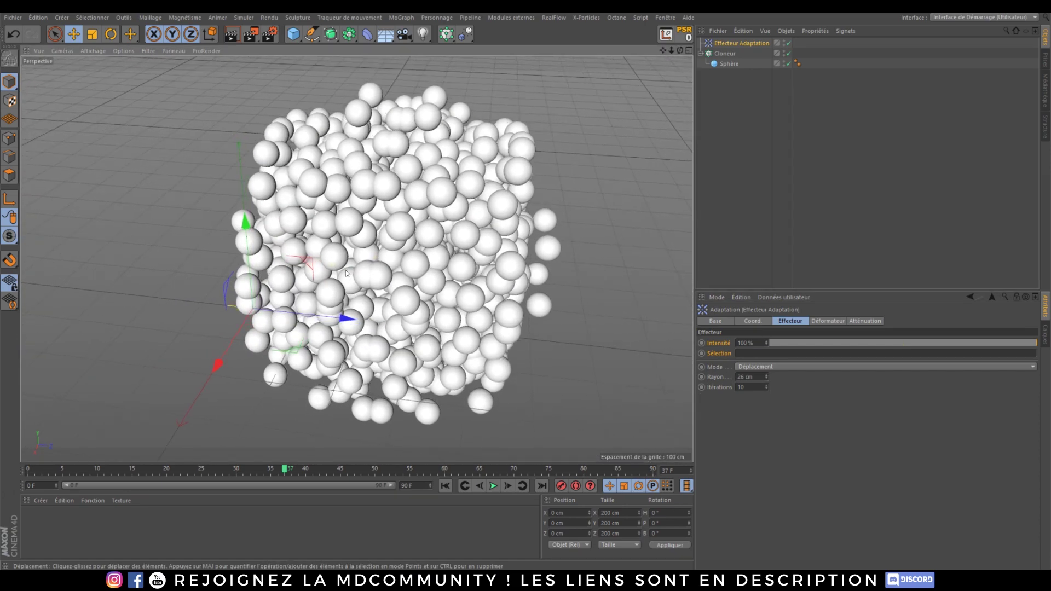
Set the Effecteur Adaptation's Rayon to 29 cm and its Itérations to 2.
{"action": "mouse_move", "coordinate": [766, 377]}
{"action": "left_mouse_down"}
{"action": "mouse_move", "coordinate": [776, 402]}
{"action": "mouse_move", "coordinate": [767, 385]}
{"action": "left_mouse_up"}
{"action": "key", "text": "BackSpace"}
{"action": "key", "text": "BackSpace"}
{"action": "type", "text": "2"}
{"action": "right_click", "coordinate": [760, 409]}
{"action": "left_click", "coordinate": [768, 436]}
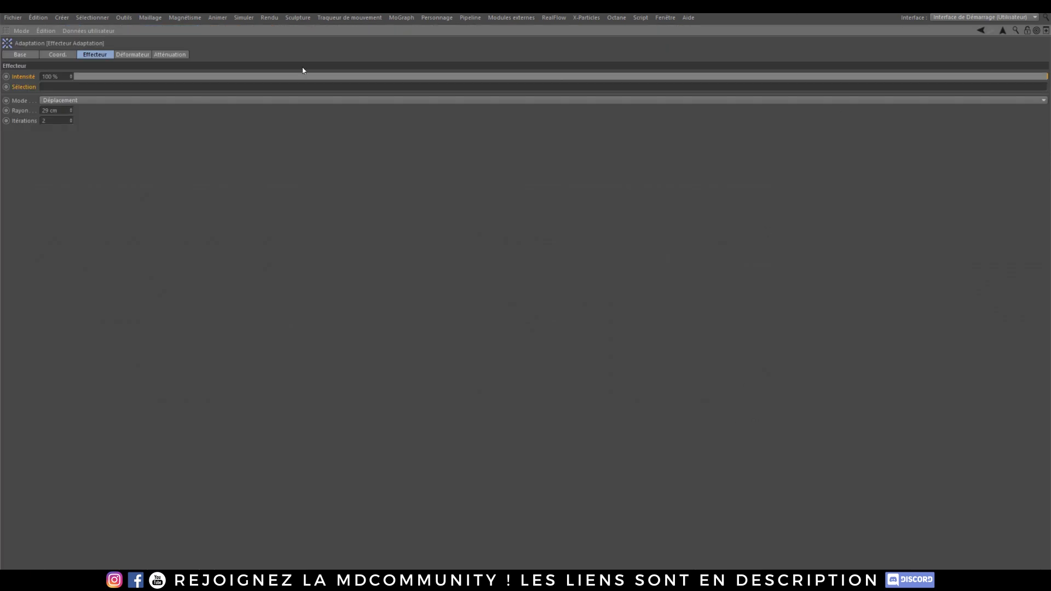
{"action": "left_click", "coordinate": [11, 18]}
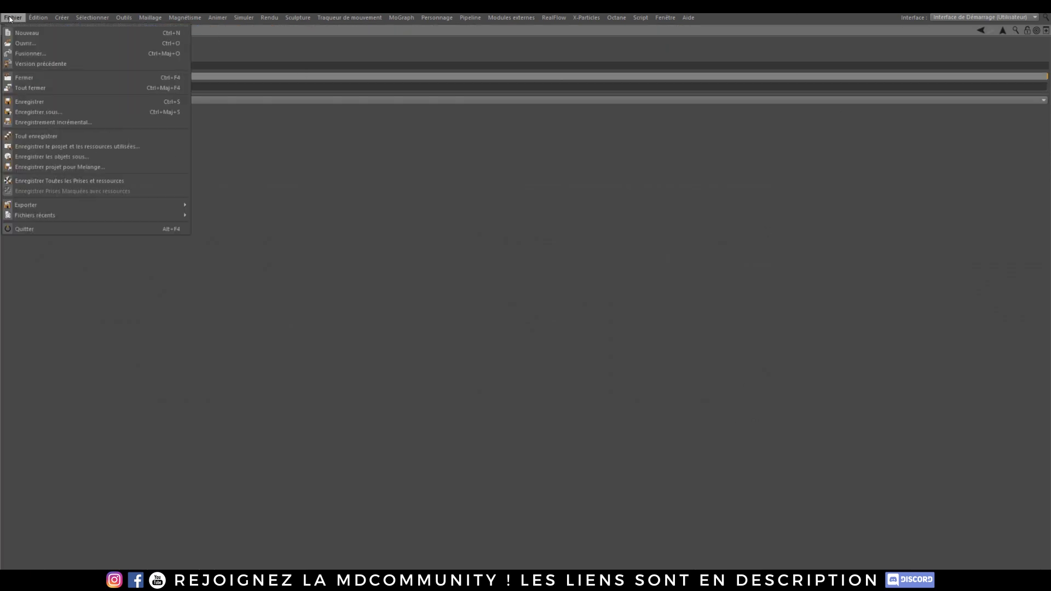
{"action": "left_click", "coordinate": [727, 114]}
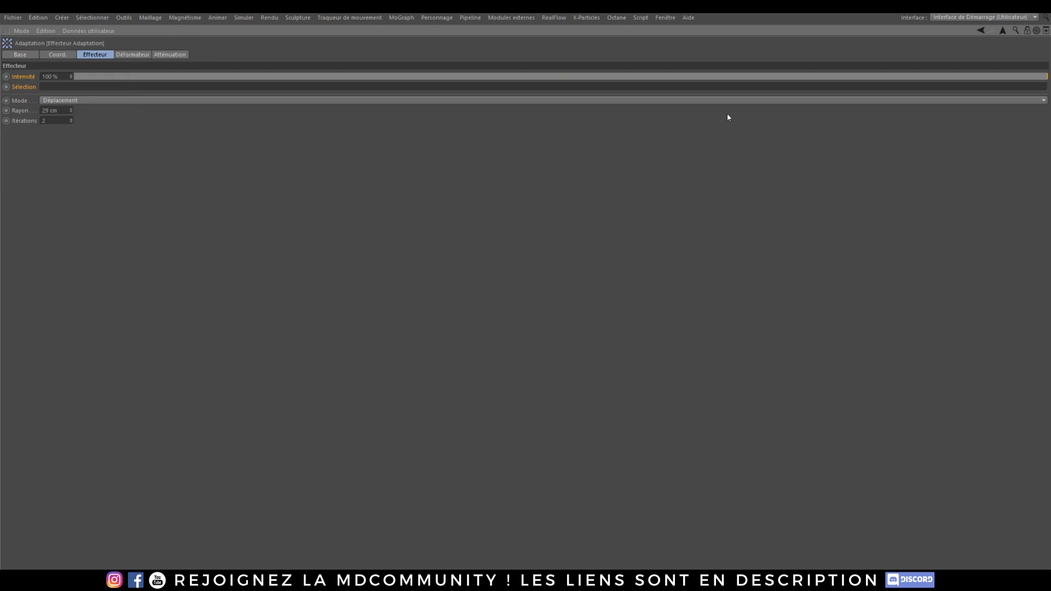
{"action": "left_click", "coordinate": [983, 18]}
{"action": "left_click", "coordinate": [970, 68]}
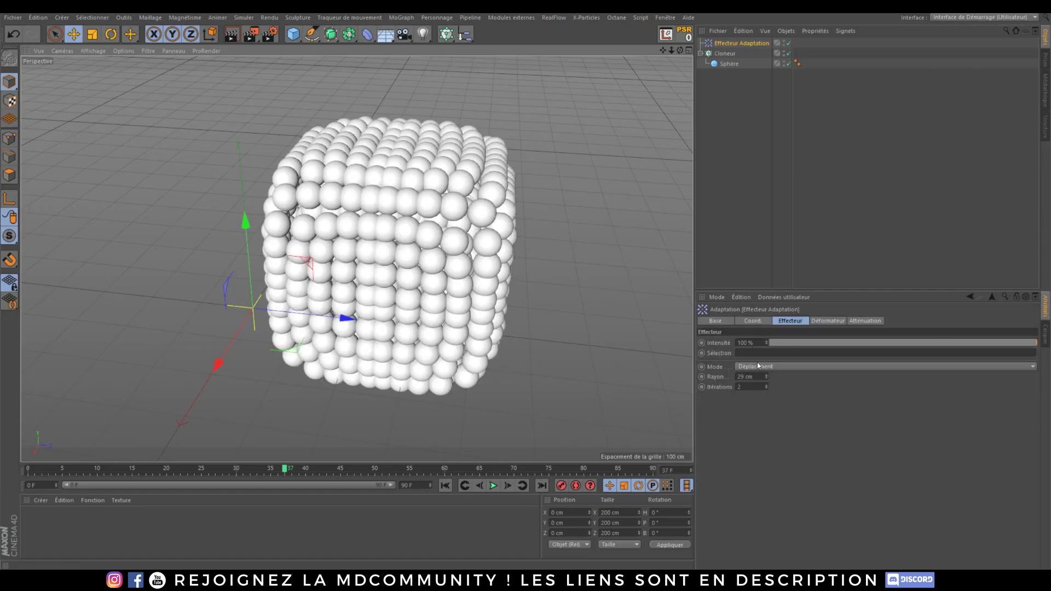
Set the Effecteur Adaptation's Itérations to 50 and inspect the spacing between the clones up close and from afar.
{"action": "left_click_drag", "start_coordinate": [768, 388], "coordinate": [768, 385]}
{"action": "type", "text": "50"}
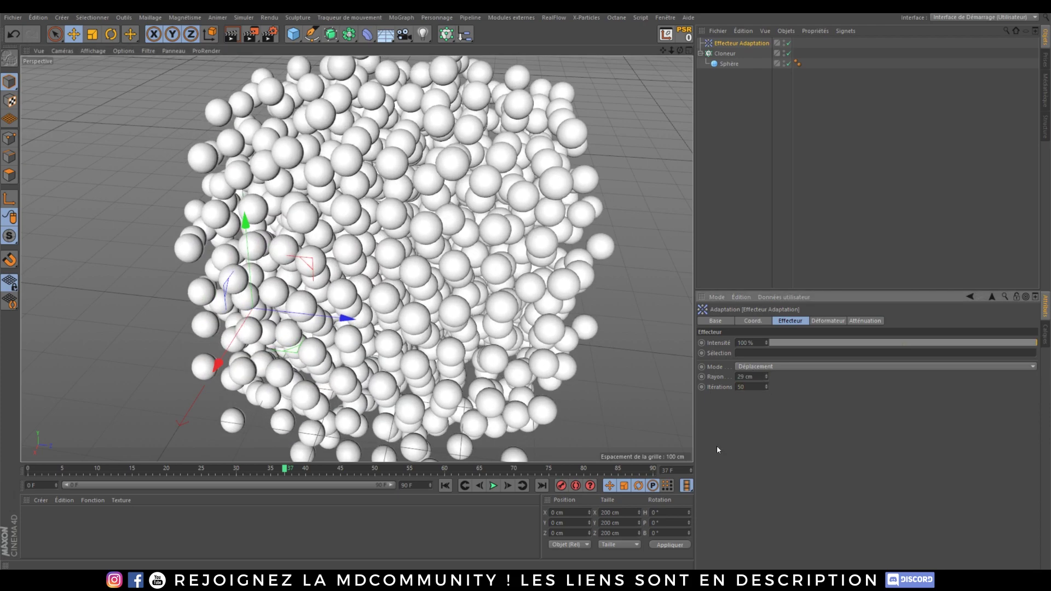
{"action": "key", "text": "Return"}
{"action": "scroll", "coordinate": [350, 335], "scroll_direction": "up", "scroll_amount": 4}
{"action": "scroll", "coordinate": [400, 301], "scroll_direction": "down", "scroll_amount": 8}
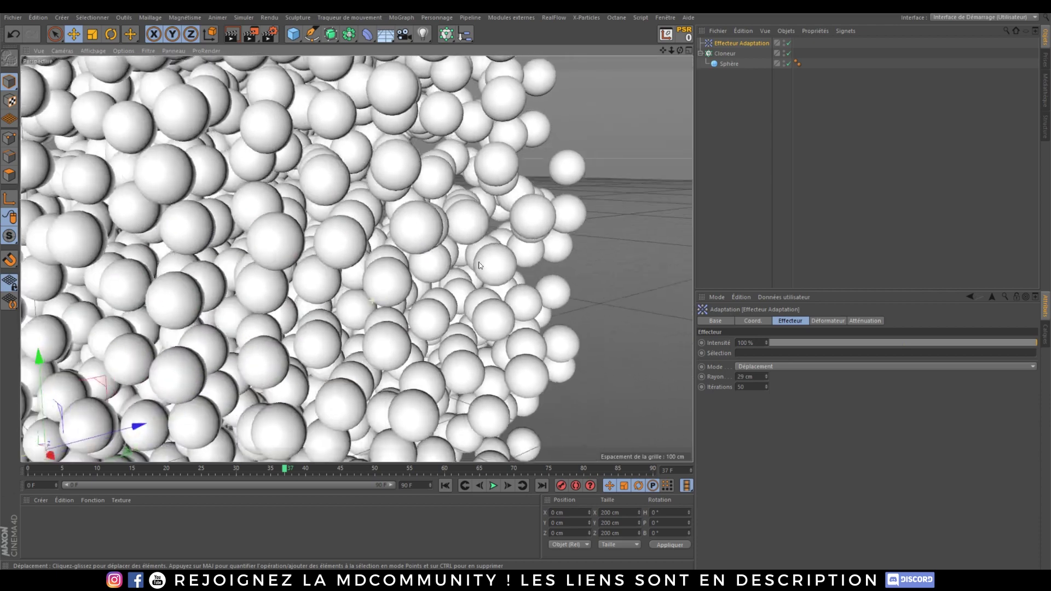
{"action": "left_click_drag", "start_coordinate": [320, 344], "coordinate": [209, 346], "text": "alt"}
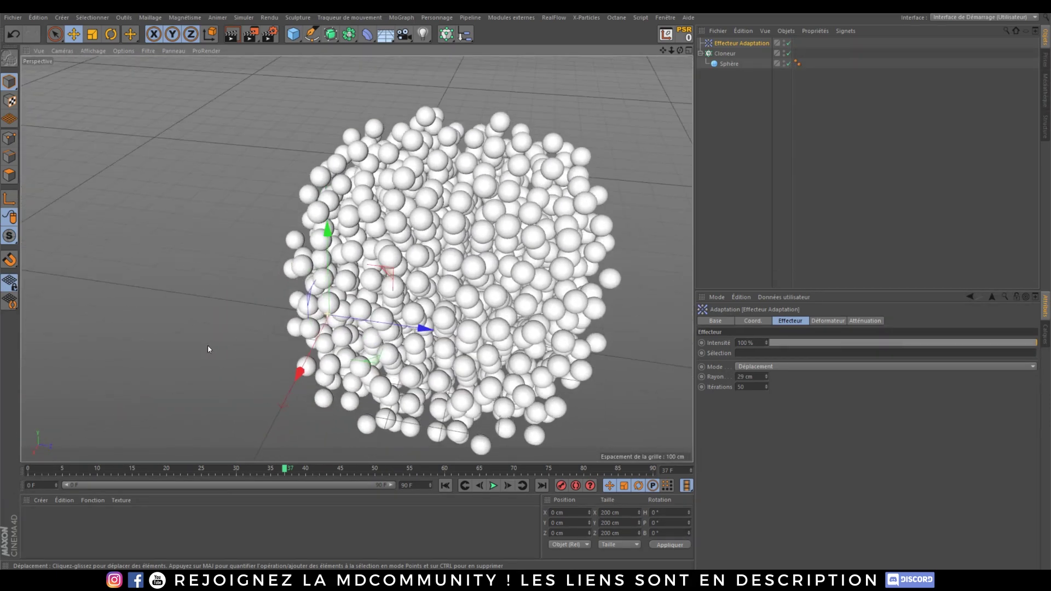
{"action": "middle_click_drag", "start_coordinate": [457, 317], "coordinate": [351, 261], "text": "alt"}
{"action": "left_click_drag", "start_coordinate": [381, 304], "coordinate": [375, 239], "text": "alt"}
{"action": "mouse_move", "coordinate": [376, 239]}
{"action": "middle_mouse_down", "text": "alt"}
{"action": "mouse_move", "coordinate": [357, 258]}
{"action": "mouse_move", "coordinate": [366, 250]}
{"action": "middle_mouse_up", "text": "alt"}
Switch the Effecteur Adaptation off and back on to compare the overlapping clones with the separated ones.
{"action": "left_click", "coordinate": [789, 42]}
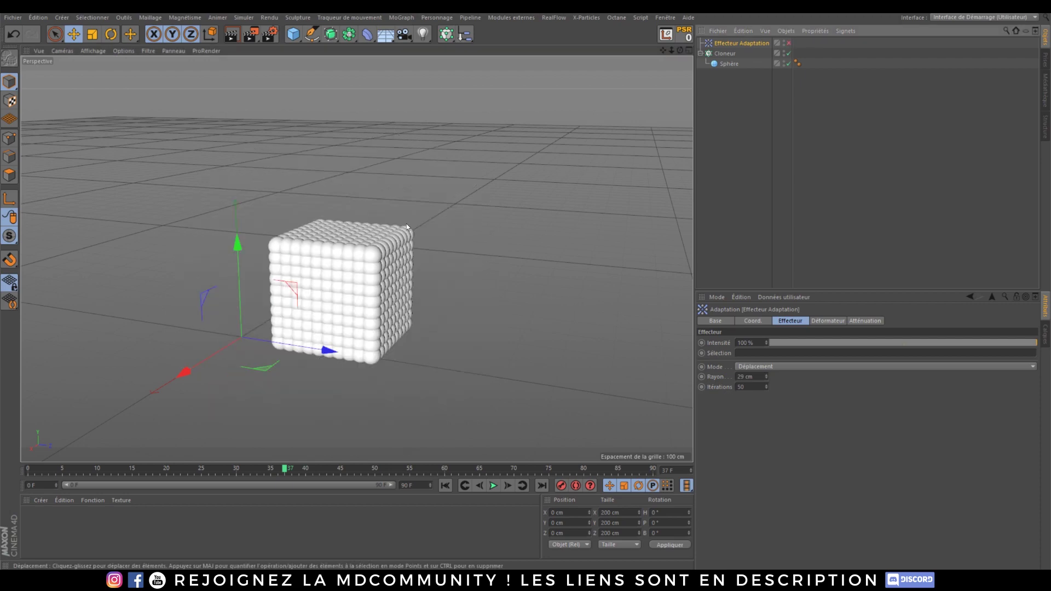
{"action": "right_click_drag", "start_coordinate": [322, 260], "coordinate": [418, 233], "text": "alt"}
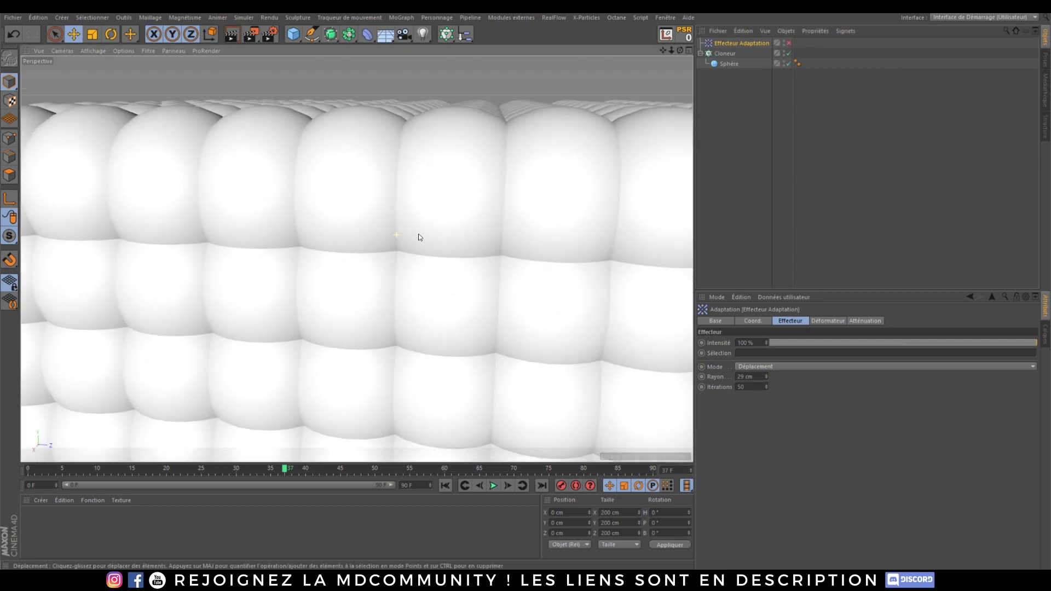
{"action": "left_click", "coordinate": [789, 43]}
{"action": "right_click_drag", "start_coordinate": [433, 164], "coordinate": [449, 189], "text": "alt"}
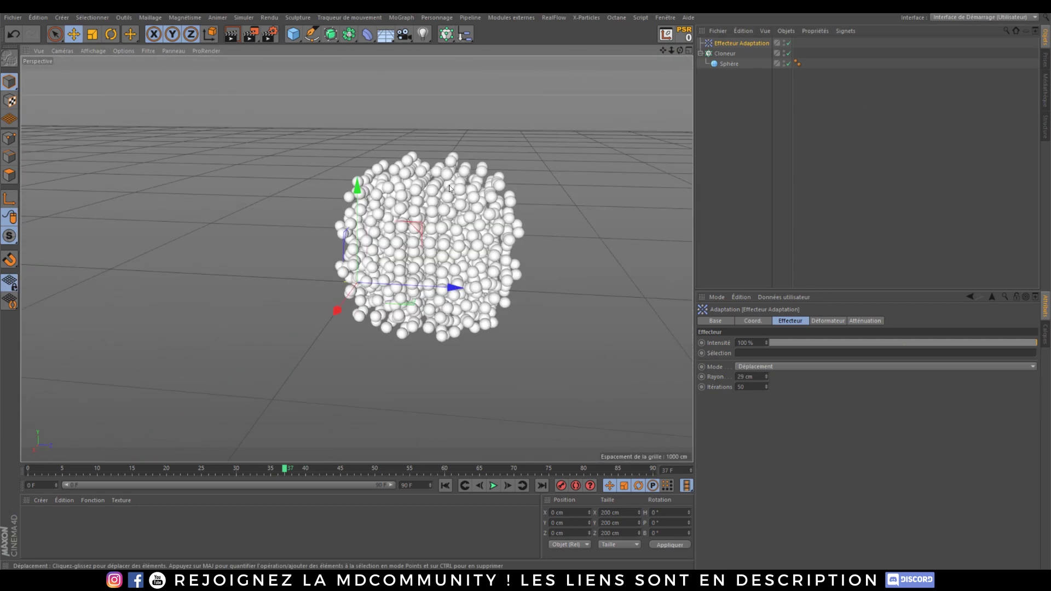
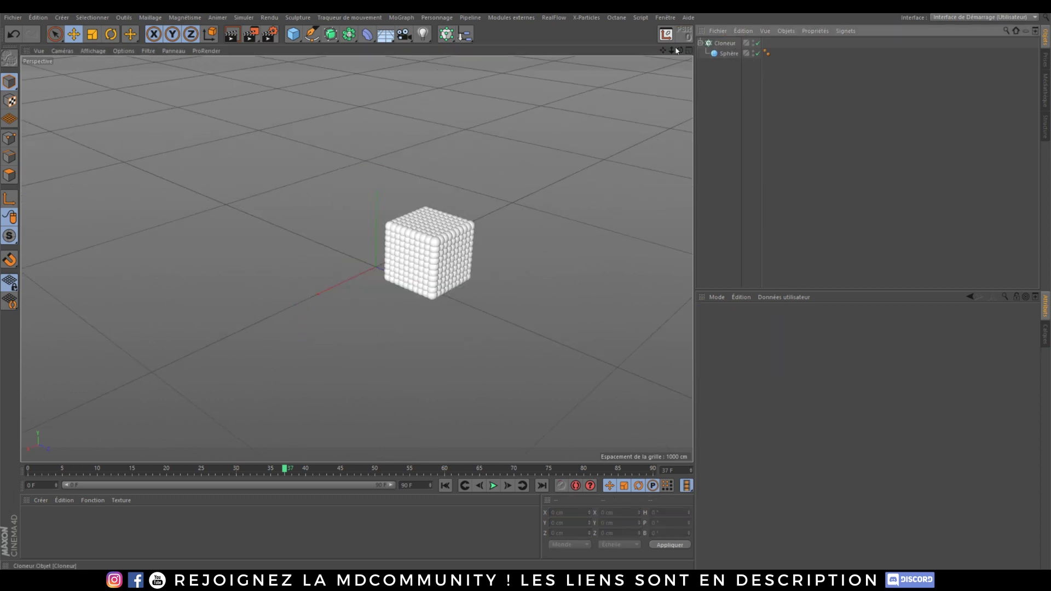
Add a Python effector to look over its code settings, and delete it again.
{"action": "left_click", "coordinate": [416, 21]}
{"action": "mouse_move", "coordinate": [422, 33]}
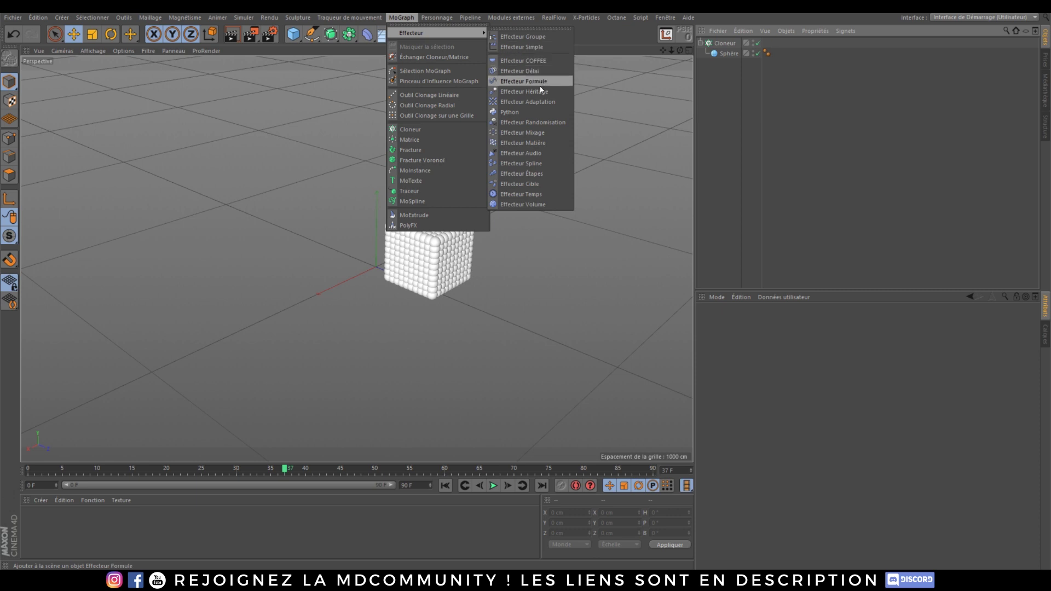
{"action": "left_click", "coordinate": [524, 112]}
{"action": "middle_click_drag", "start_coordinate": [438, 290], "coordinate": [349, 275], "text": "alt"}
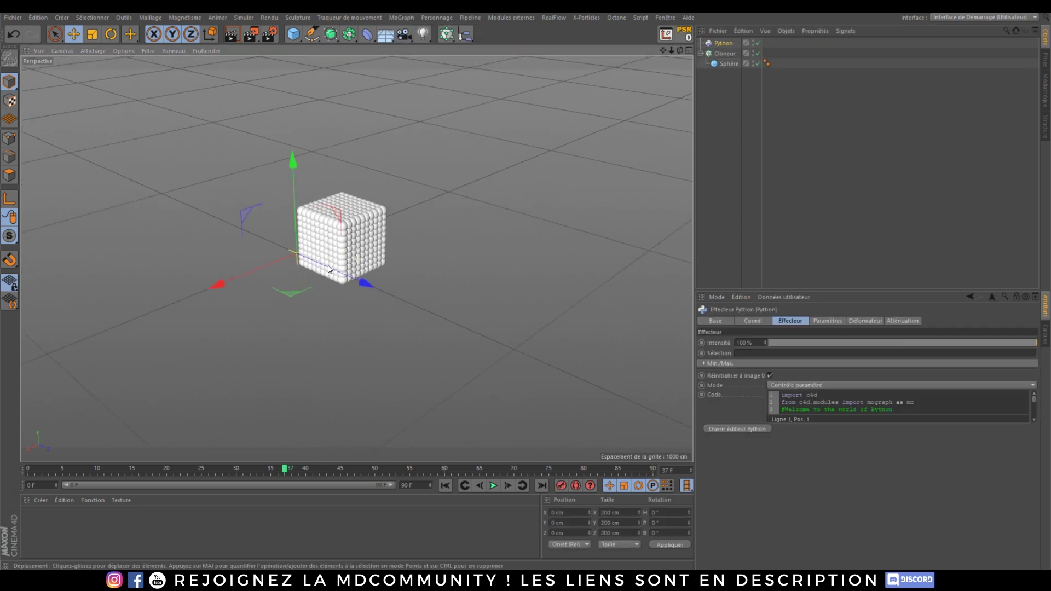
{"action": "mouse_move", "coordinate": [1034, 398]}
{"action": "left_mouse_down"}
{"action": "mouse_move", "coordinate": [1035, 420]}
{"action": "mouse_move", "coordinate": [1037, 380]}
{"action": "left_mouse_up"}
{"action": "scroll", "coordinate": [403, 266], "scroll_direction": "up", "scroll_amount": 6}
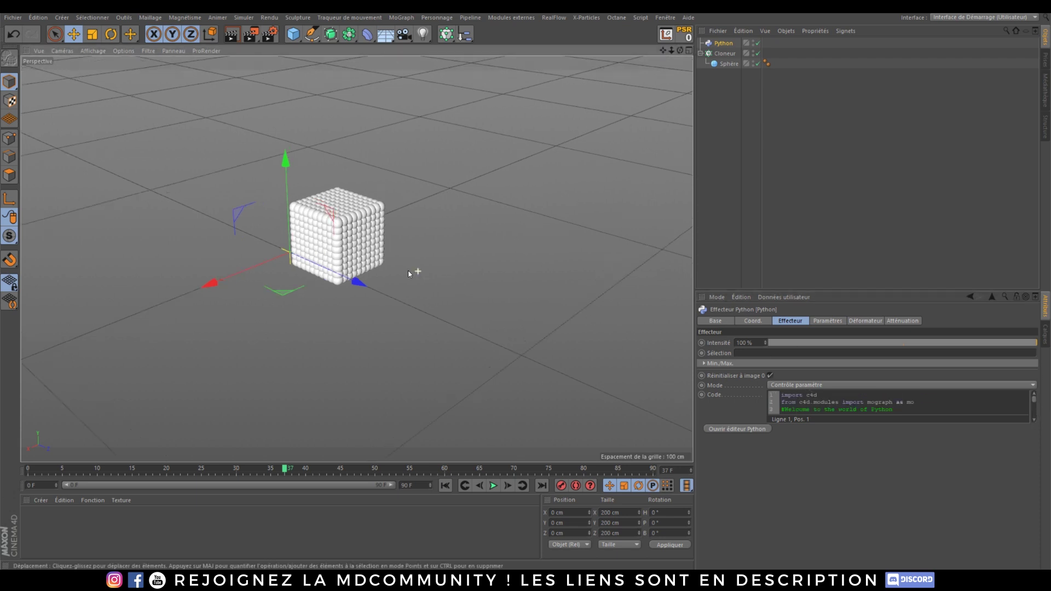
{"action": "scroll", "coordinate": [332, 203], "scroll_direction": "up", "scroll_amount": 3}
{"action": "middle_click_drag", "start_coordinate": [327, 218], "coordinate": [352, 243], "text": "alt"}
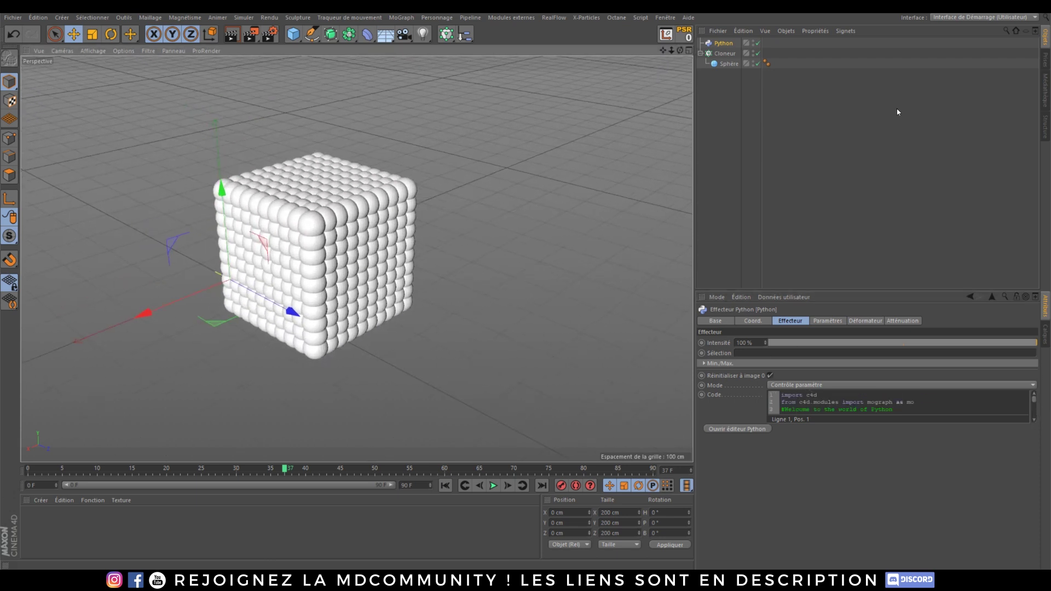
{"action": "key", "text": "Delete"}
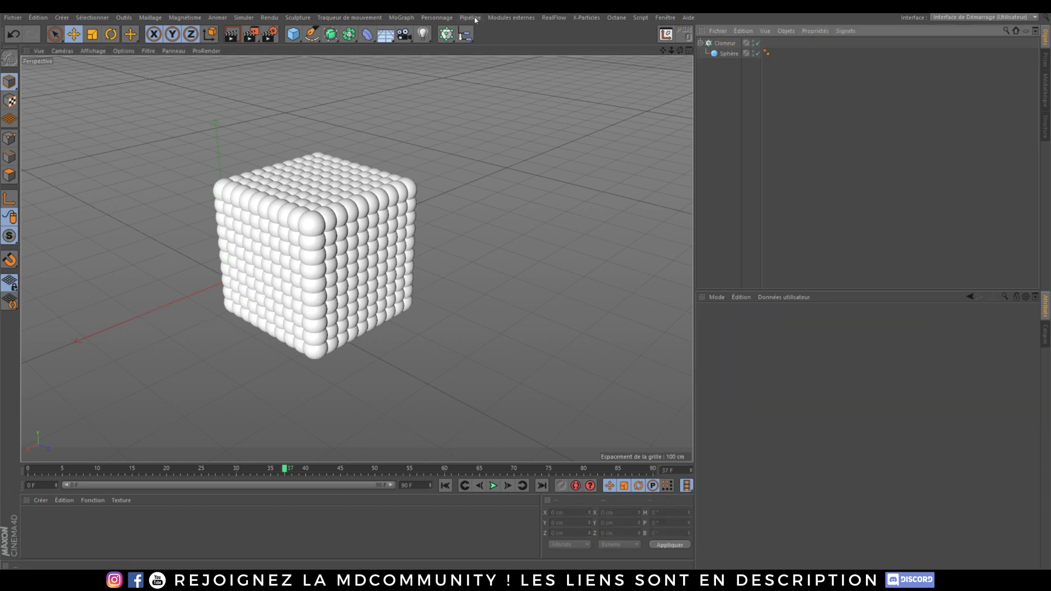
Add an Effecteur Mixage to the scene and show its settings.
{"action": "left_click", "coordinate": [402, 18]}
{"action": "mouse_move", "coordinate": [423, 35]}
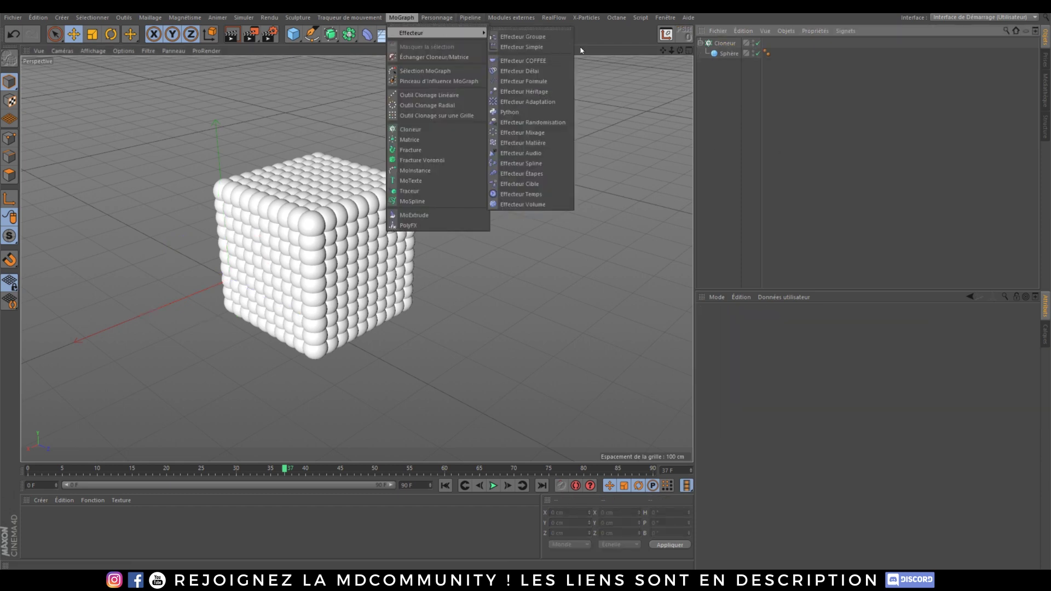
{"action": "left_click", "coordinate": [522, 132]}
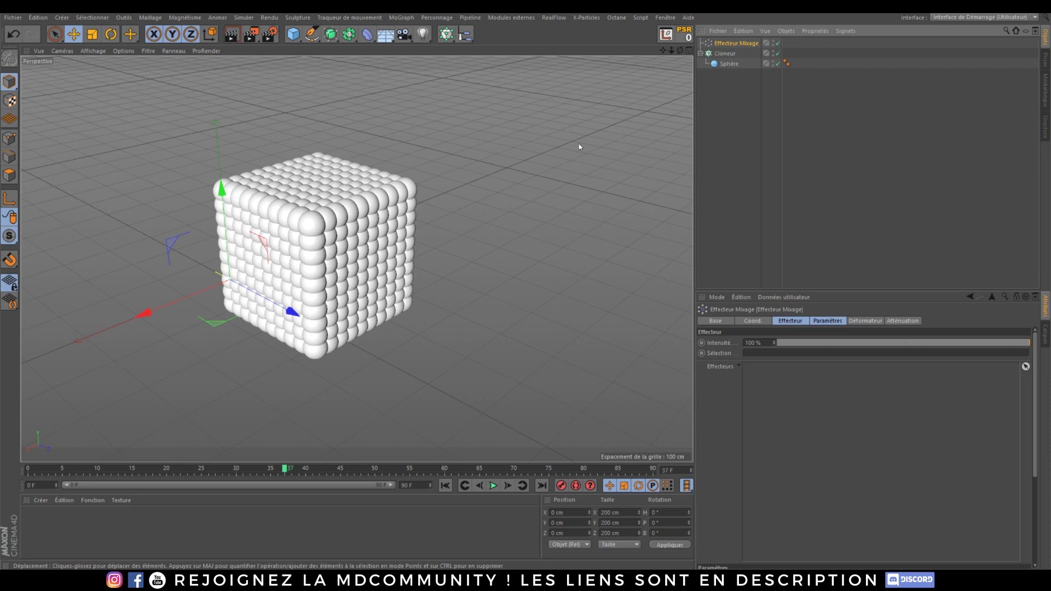
{"action": "left_click", "coordinate": [740, 117]}
{"action": "left_click", "coordinate": [731, 43]}
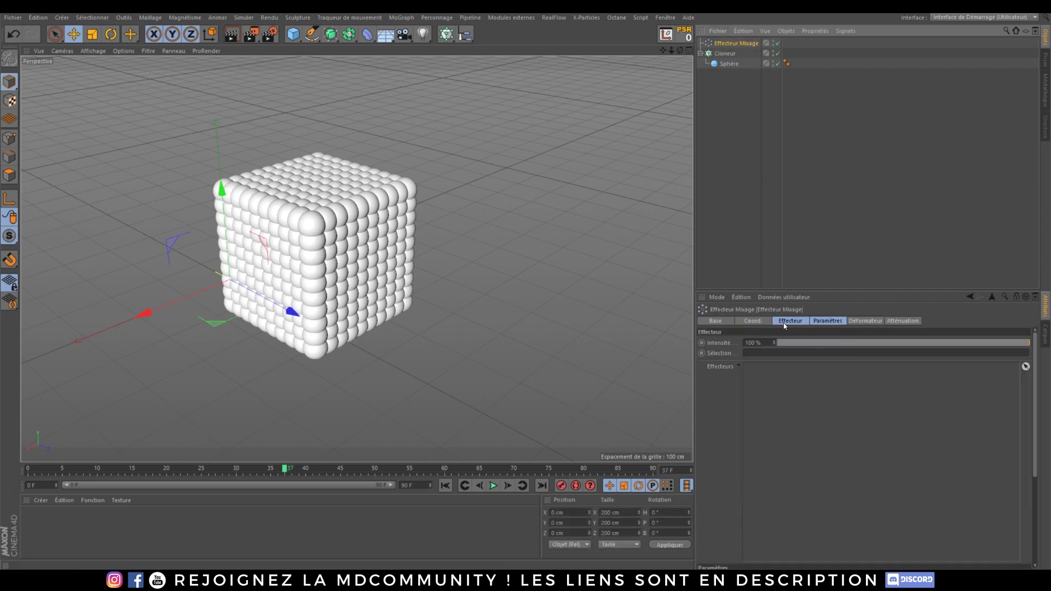
Add two Effecteur Randomisation objects without linking them to the Cloneur.
{"action": "left_click", "coordinate": [401, 17]}
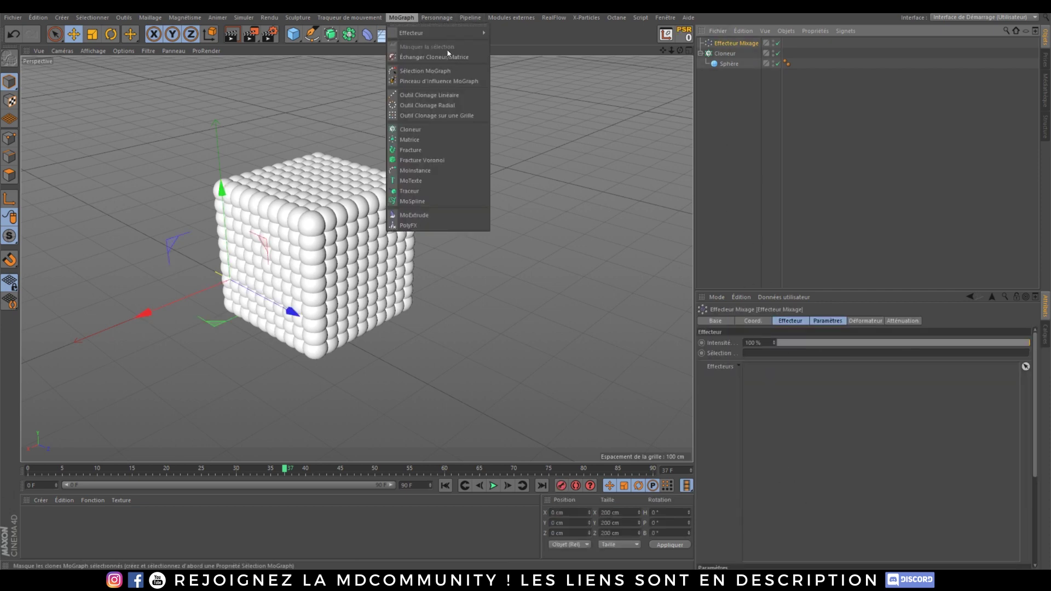
{"action": "mouse_move", "coordinate": [480, 34]}
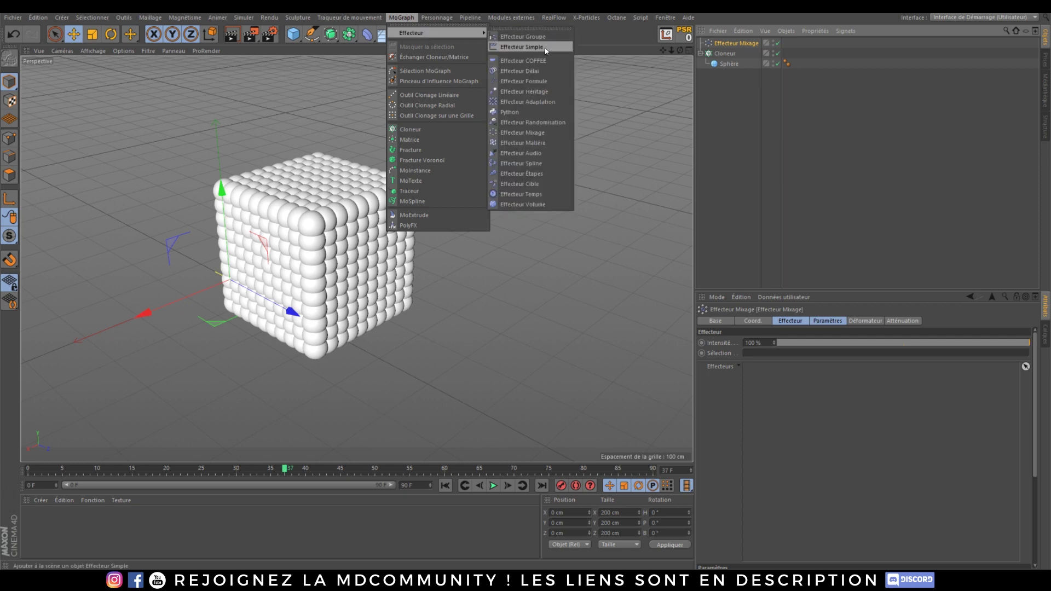
{"action": "left_click", "coordinate": [531, 123]}
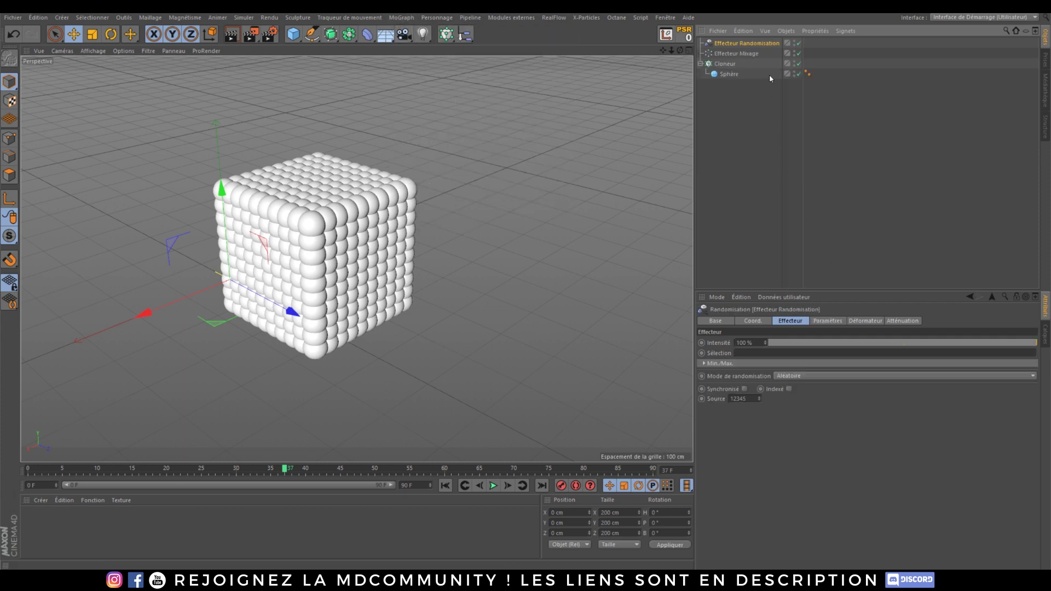
{"action": "left_click", "coordinate": [402, 17]}
{"action": "mouse_move", "coordinate": [465, 33]}
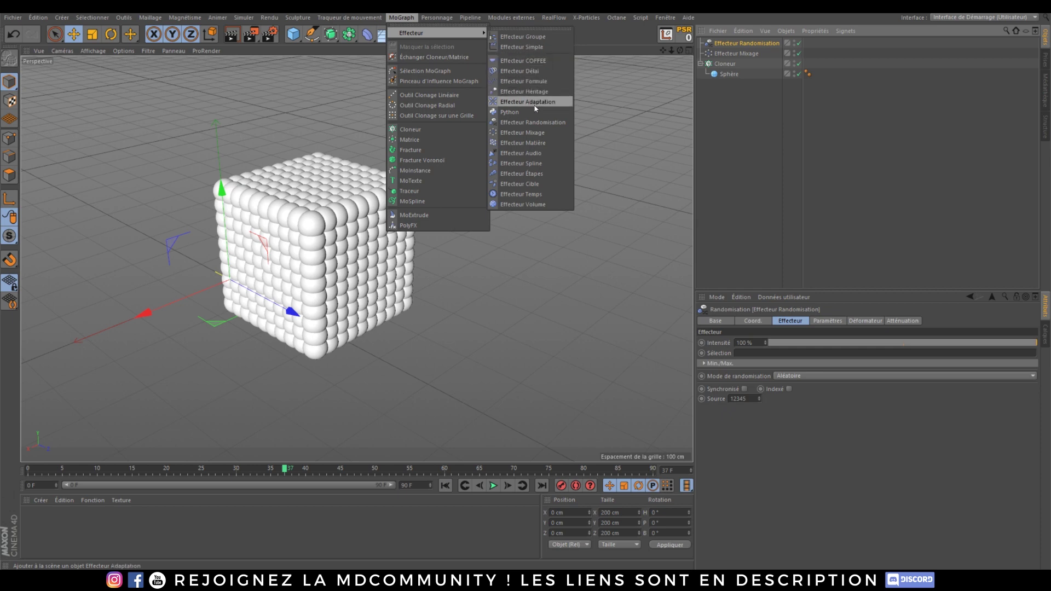
{"action": "left_click", "coordinate": [536, 122]}
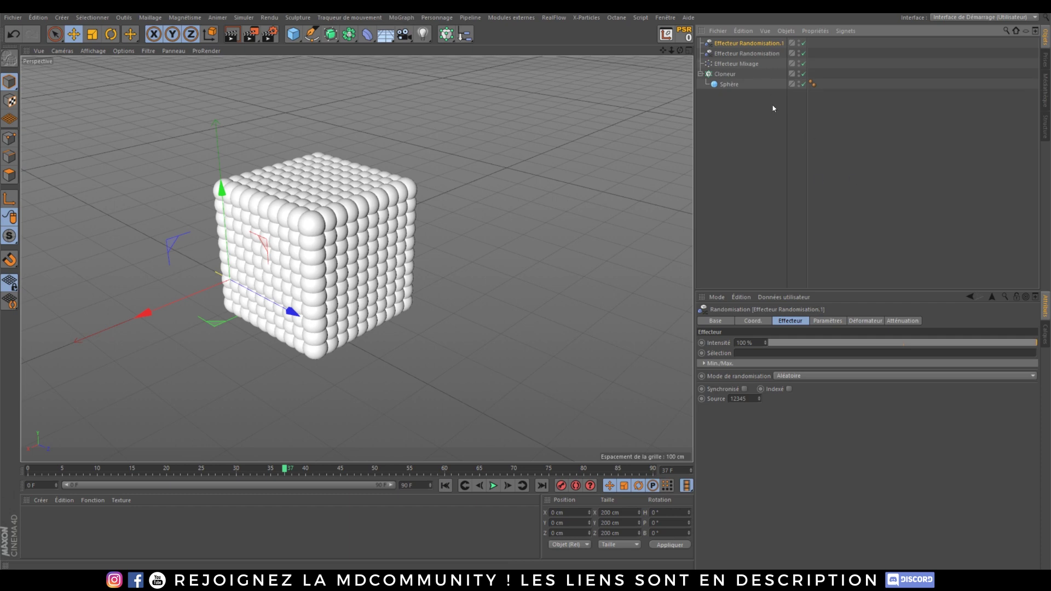
Make the first Effecteur Randomisation affect rotation instead of position, with R.H, R.P and R.B at 50°.
{"action": "left_click", "coordinate": [827, 322]}
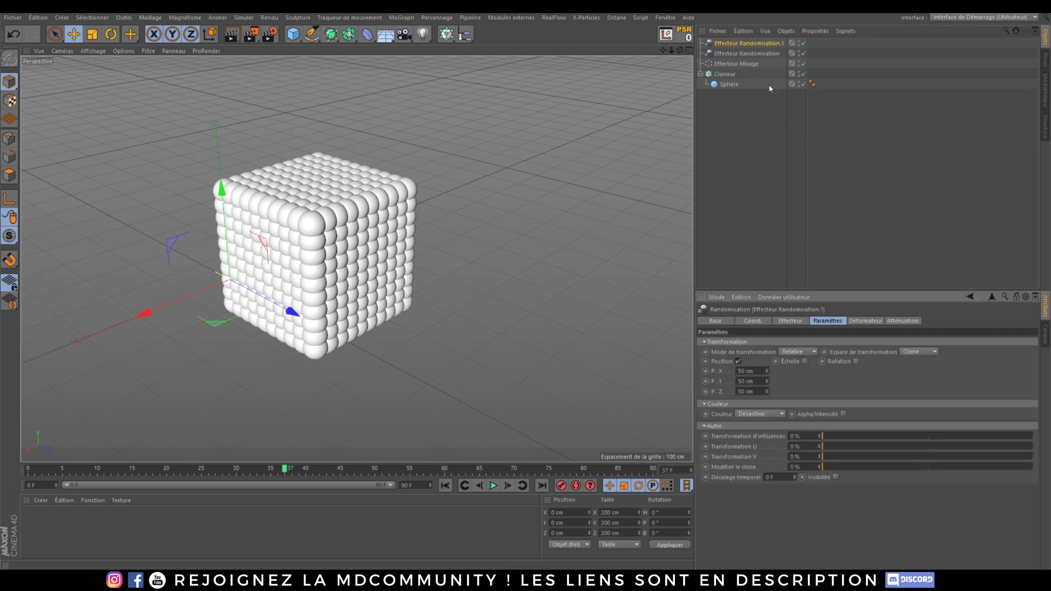
{"action": "left_click", "coordinate": [758, 54]}
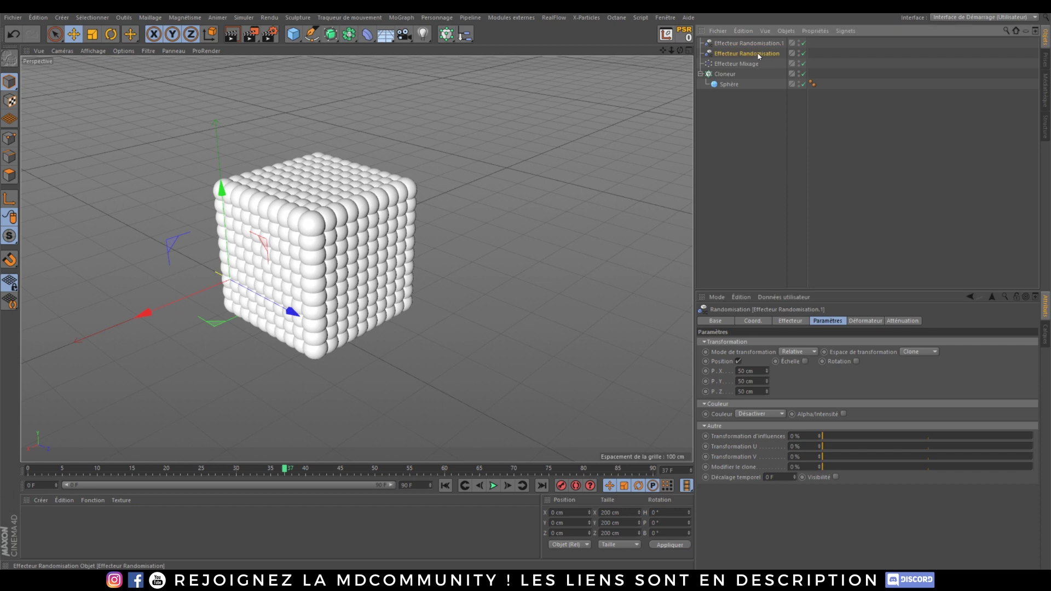
{"action": "left_click", "coordinate": [739, 361]}
{"action": "left_click", "coordinate": [837, 361]}
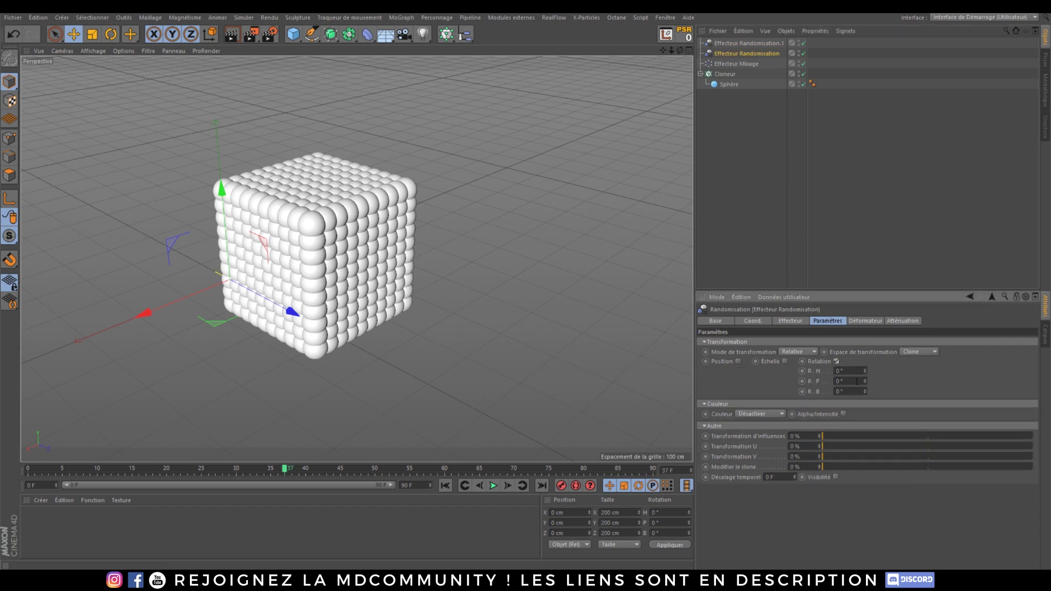
{"action": "type", "text": "50"}
{"action": "key", "text": "Tab"}
{"action": "type", "text": "5"}
Put both Randomisation effectors into the Effecteur Mixage's list of effectors.
{"action": "left_click", "coordinate": [741, 64]}
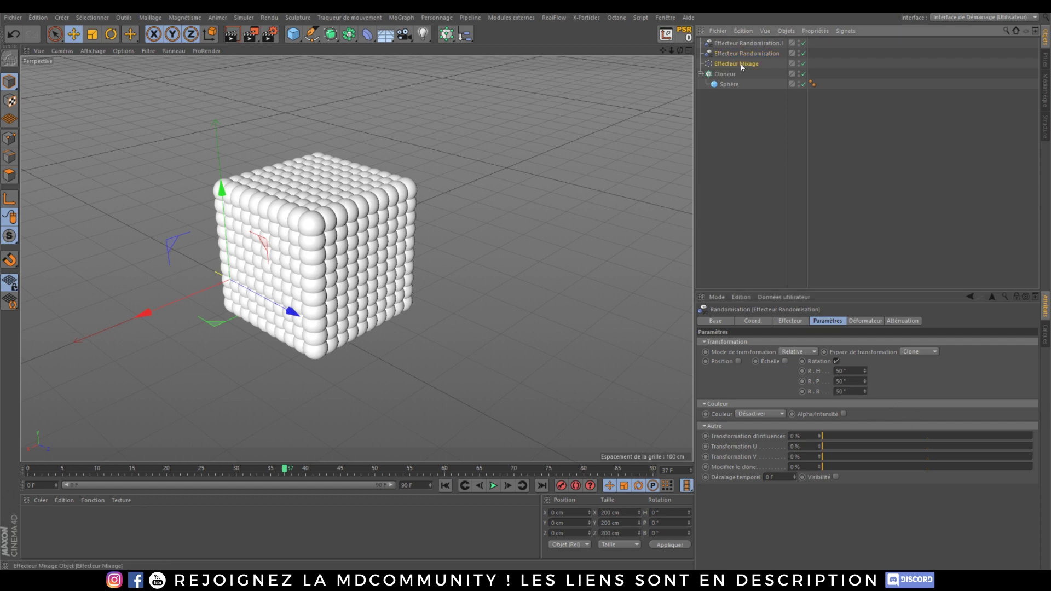
{"action": "left_click", "coordinate": [794, 322]}
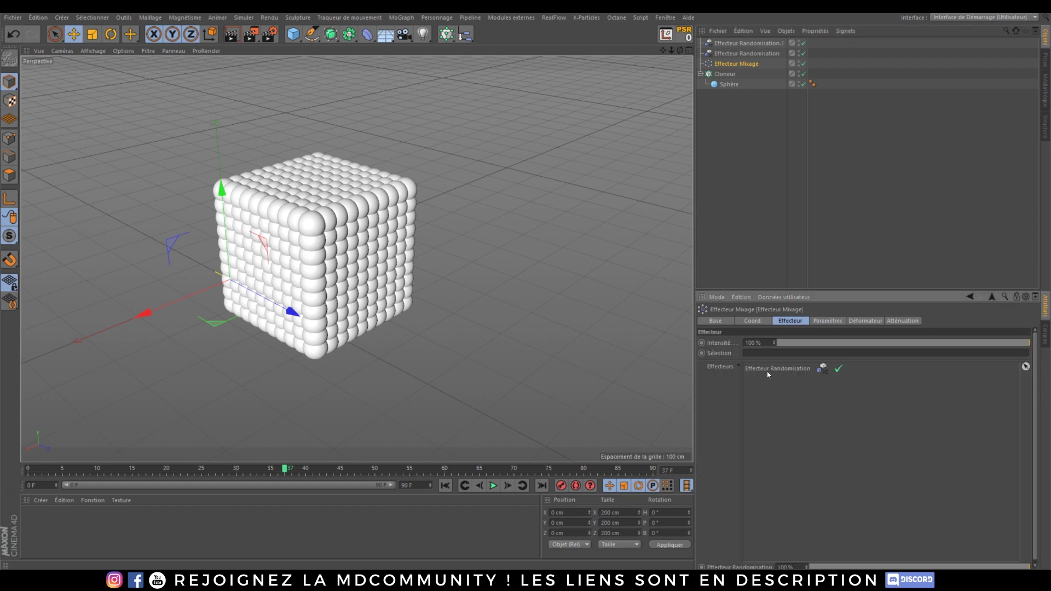
{"action": "left_click_drag", "start_coordinate": [750, 44], "coordinate": [794, 428]}
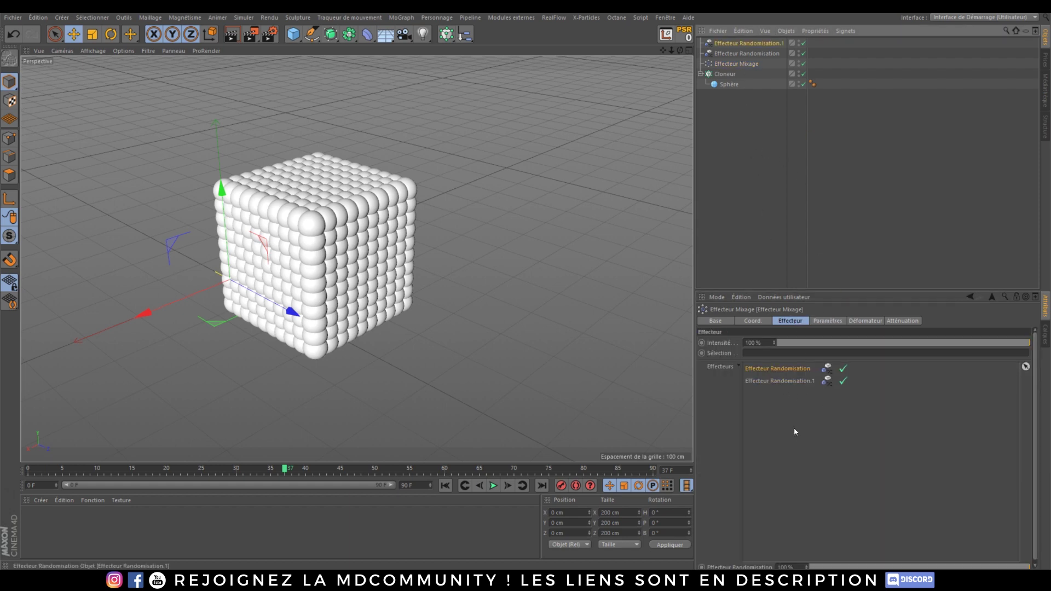
Assign the Effecteur Mixage to the Cloneur's list of effectors and bring up the Mixage settings again.
{"action": "left_click", "coordinate": [728, 75]}
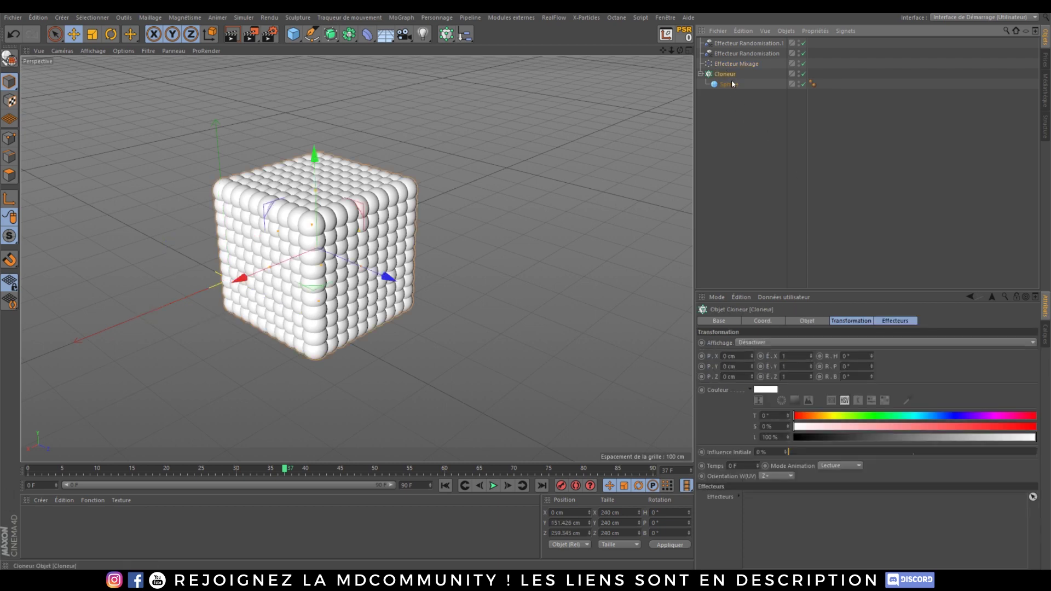
{"action": "left_click", "coordinate": [896, 321]}
{"action": "left_click_drag", "start_coordinate": [737, 64], "coordinate": [777, 403]}
{"action": "left_click_drag", "start_coordinate": [328, 264], "coordinate": [344, 265], "text": "alt"}
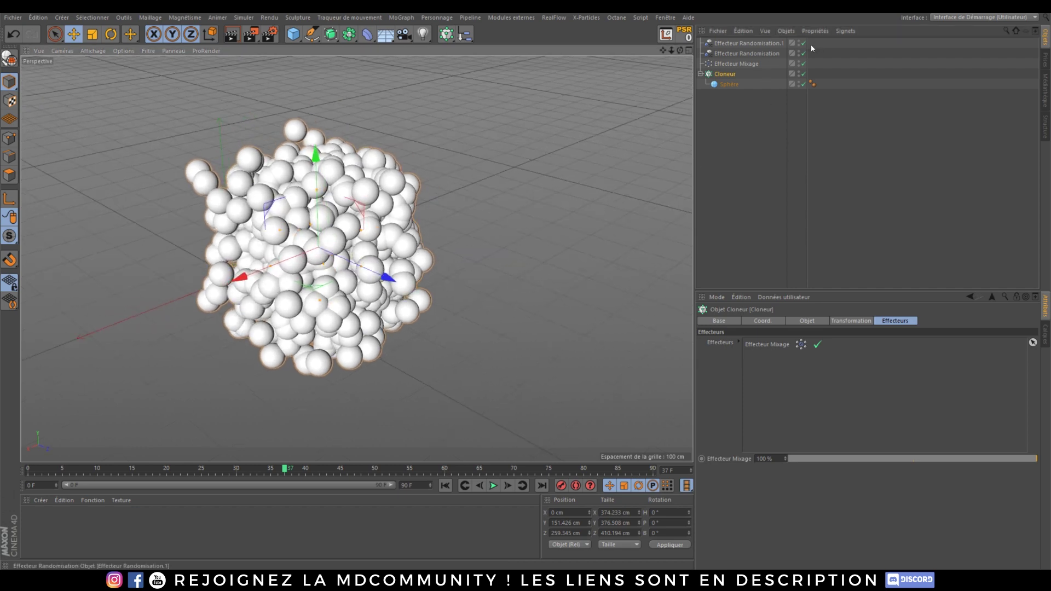
{"action": "left_click", "coordinate": [738, 64]}
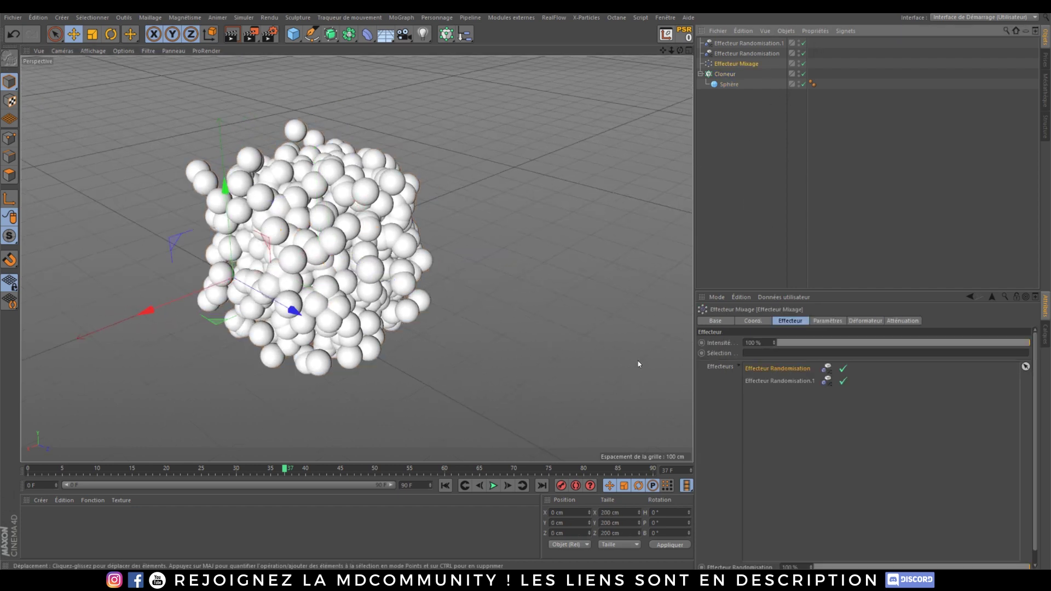
Remove the second Randomisation effector from the Effecteur Mixage's list of effectors.
{"action": "left_click", "coordinate": [828, 321]}
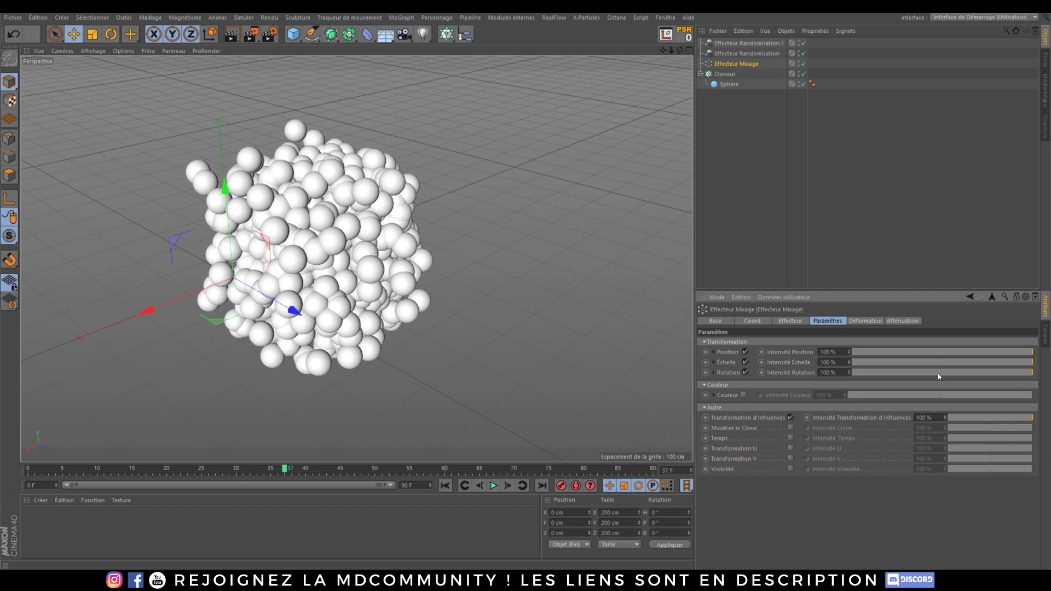
{"action": "left_click_drag", "start_coordinate": [1005, 353], "coordinate": [1044, 352]}
{"action": "left_click", "coordinate": [792, 322]}
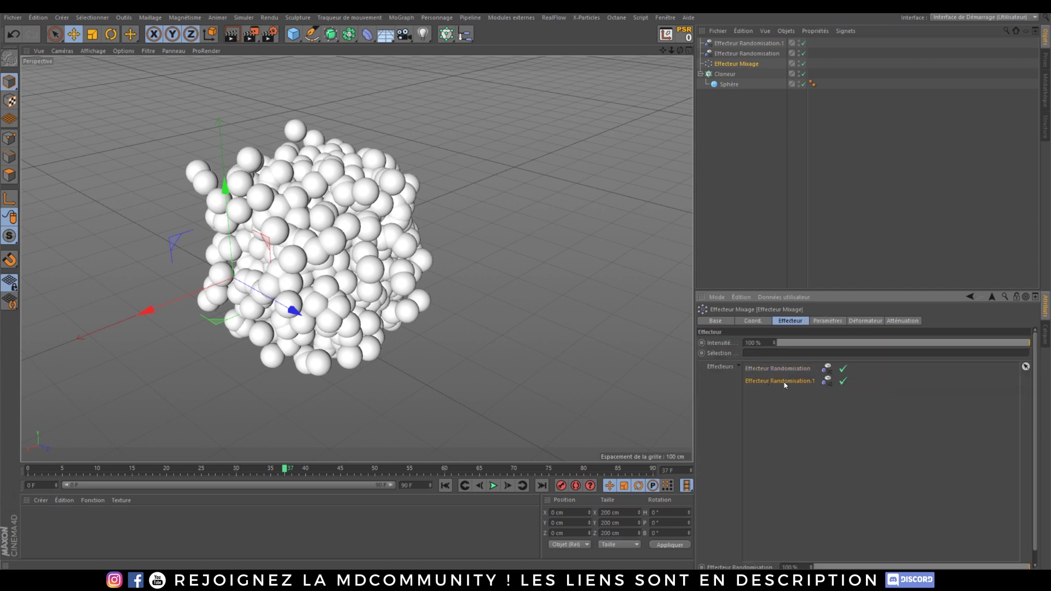
{"action": "key", "text": "Delete"}
{"action": "left_click", "coordinate": [771, 370]}
Display the transformation parameters of the first Effecteur Randomisation.
{"action": "left_click", "coordinate": [758, 60]}
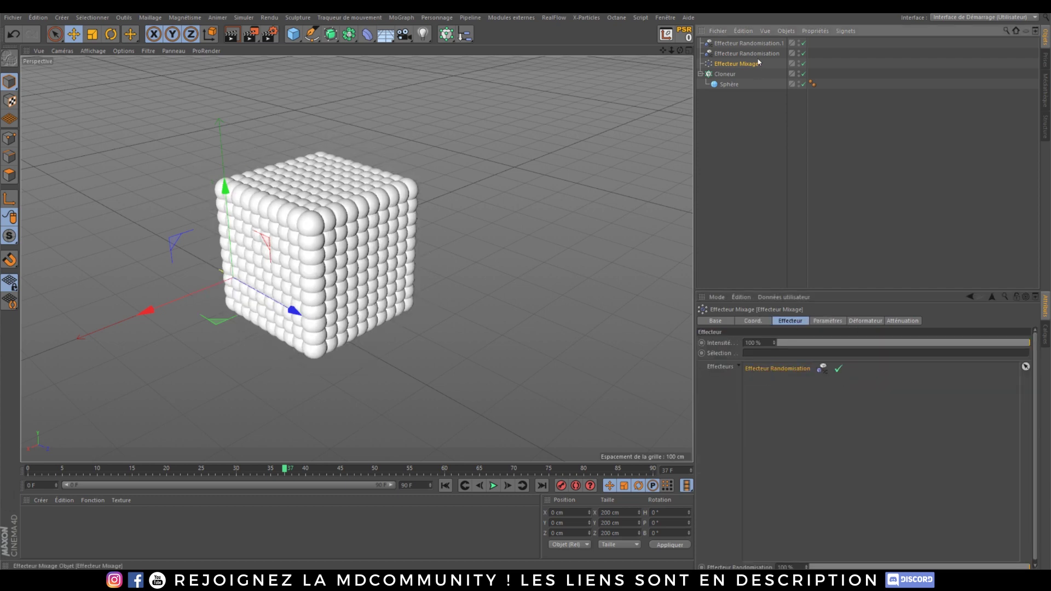
{"action": "left_click", "coordinate": [766, 53]}
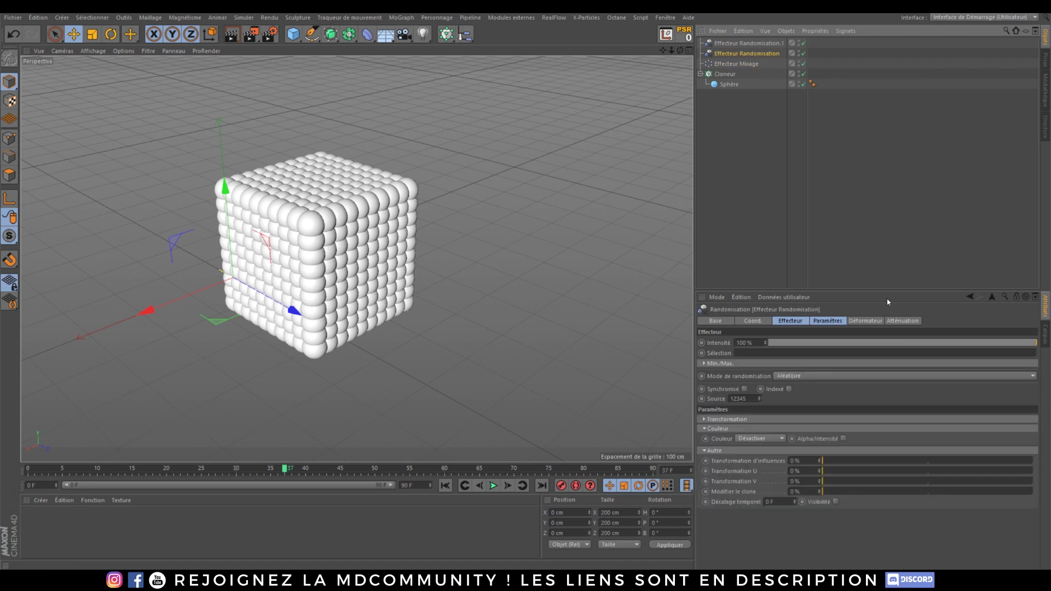
{"action": "left_click", "coordinate": [838, 321]}
{"action": "left_click", "coordinate": [796, 322]}
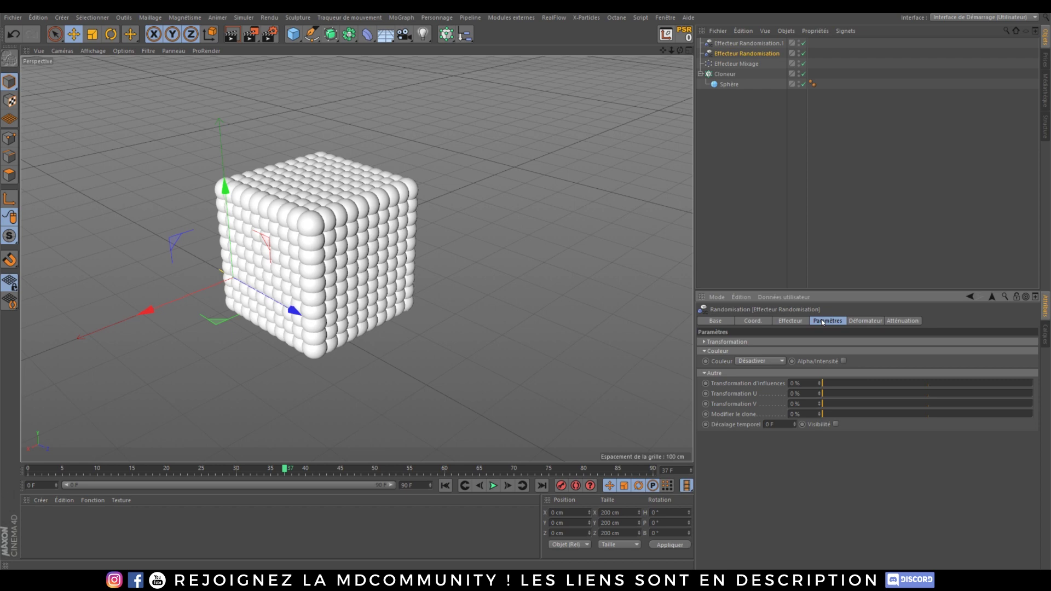
{"action": "left_click", "coordinate": [704, 342]}
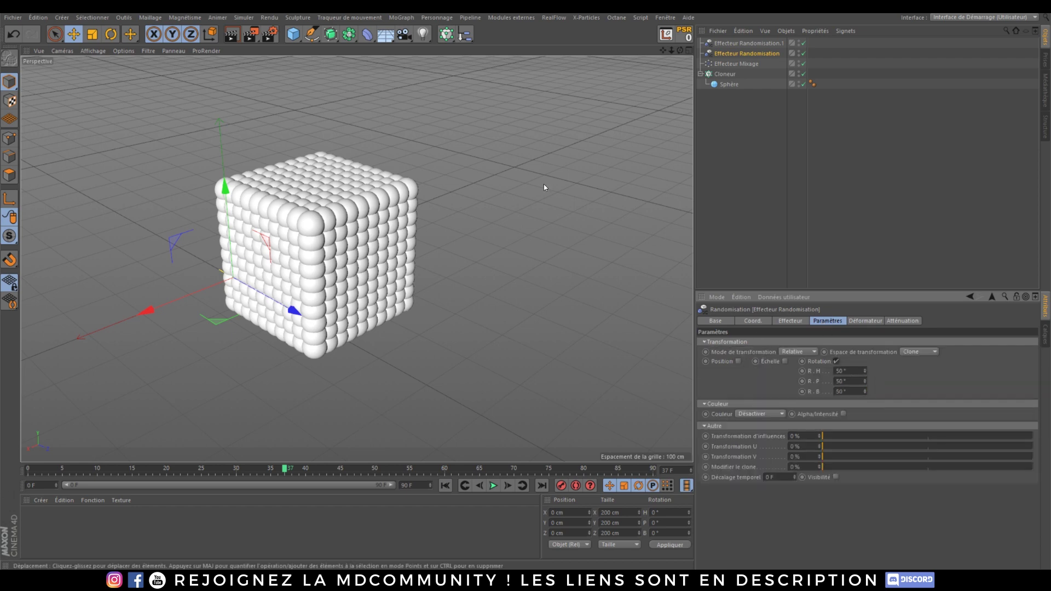
Make the Sphère low-poly by trying 6 segments and settling on 4, and delete its Phong tag.
{"action": "left_click", "coordinate": [729, 85]}
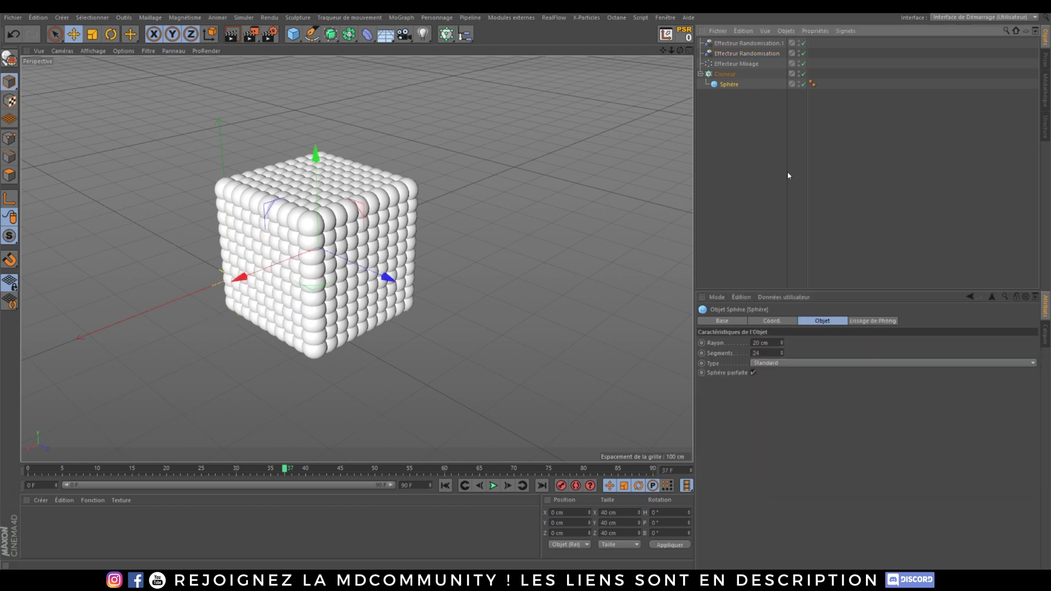
{"action": "left_click_drag", "start_coordinate": [765, 353], "coordinate": [711, 364]}
{"action": "type", "text": "6"}
{"action": "key", "text": "Return"}
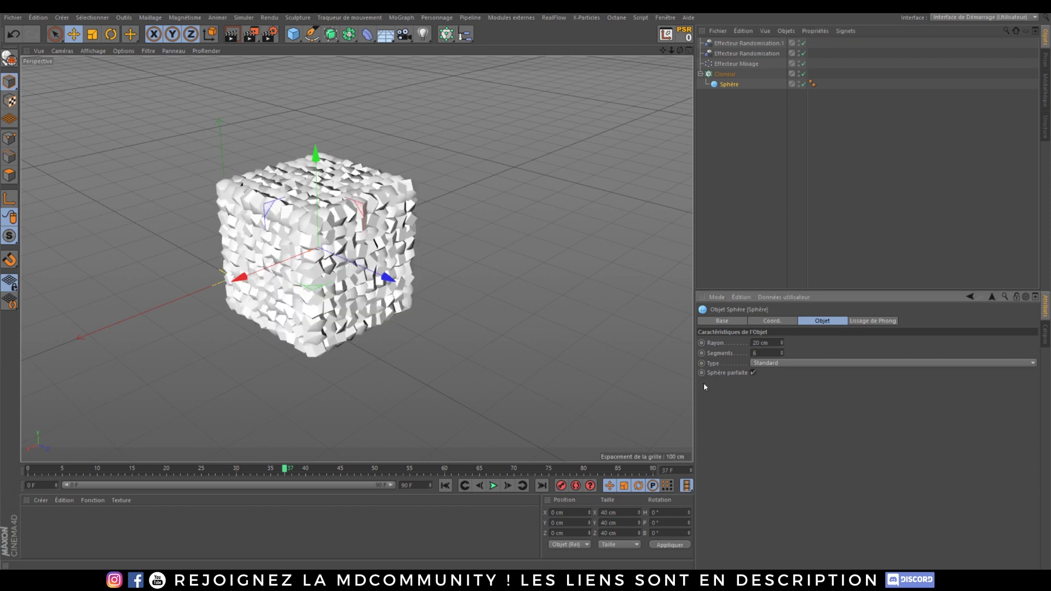
{"action": "scroll", "coordinate": [288, 275], "scroll_direction": "up", "scroll_amount": 3}
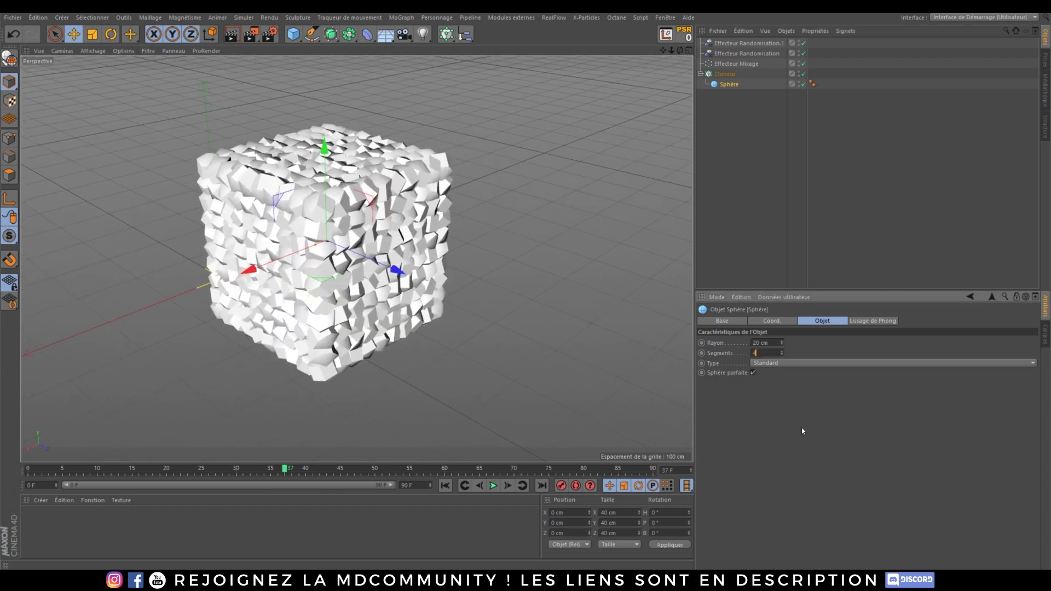
{"action": "left_click", "coordinate": [812, 84]}
{"action": "key", "text": "Delete"}
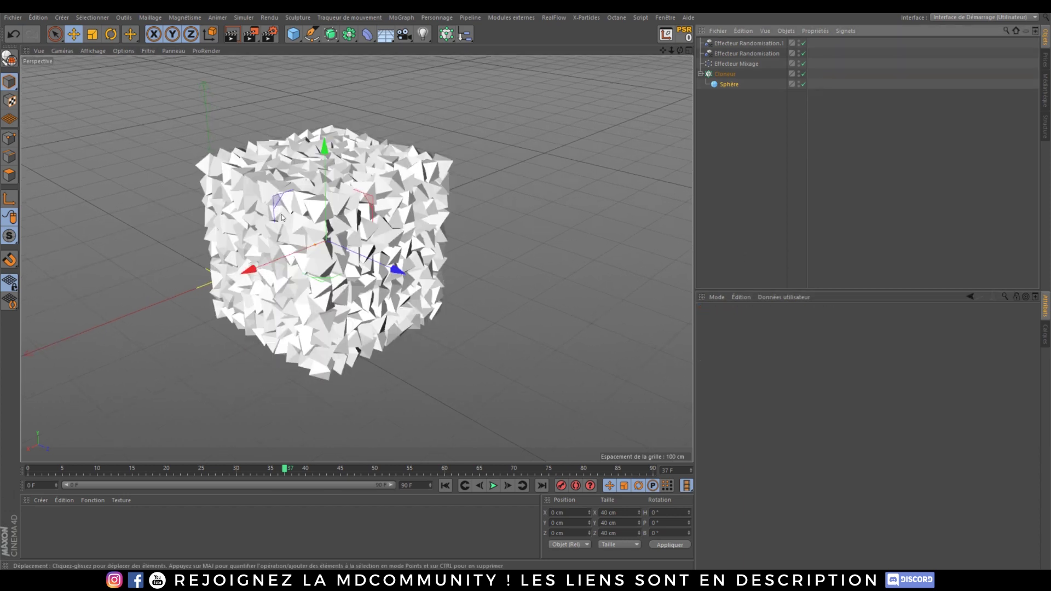
{"action": "scroll", "coordinate": [260, 197], "scroll_direction": "down", "scroll_amount": 2}
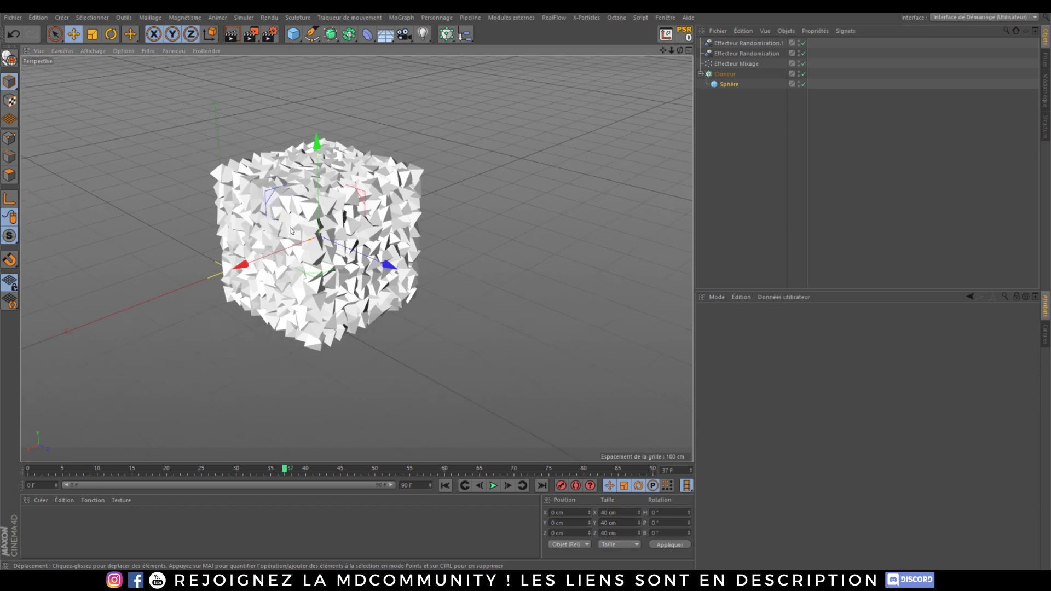
Compare the settings of the Cloneur, the Effecteur Mixage and both Randomisation effectors.
{"action": "left_click", "coordinate": [745, 53]}
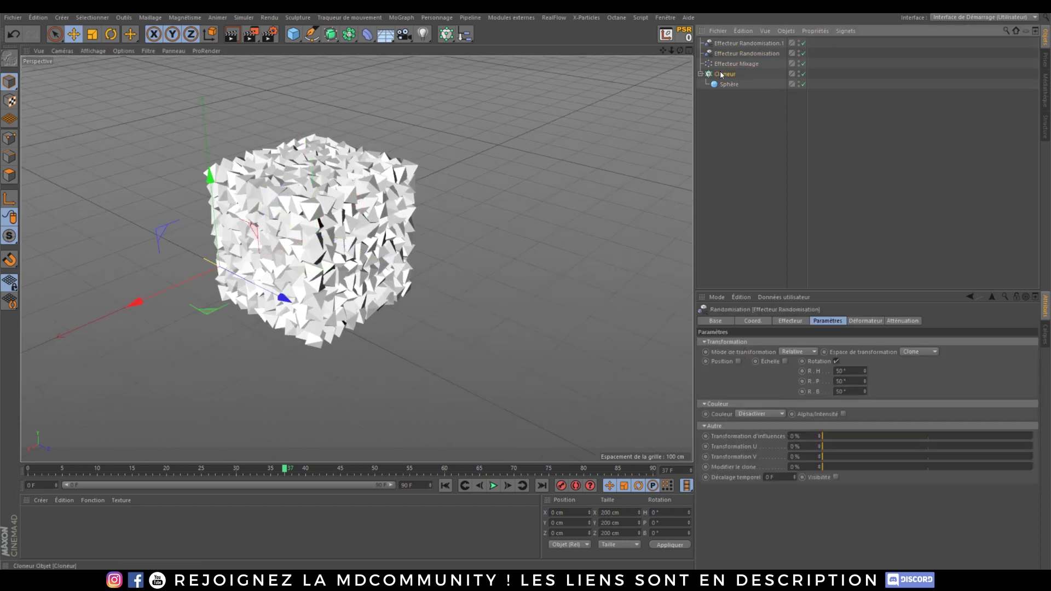
{"action": "left_click", "coordinate": [725, 74]}
{"action": "left_click", "coordinate": [885, 321]}
{"action": "left_click", "coordinate": [746, 62]}
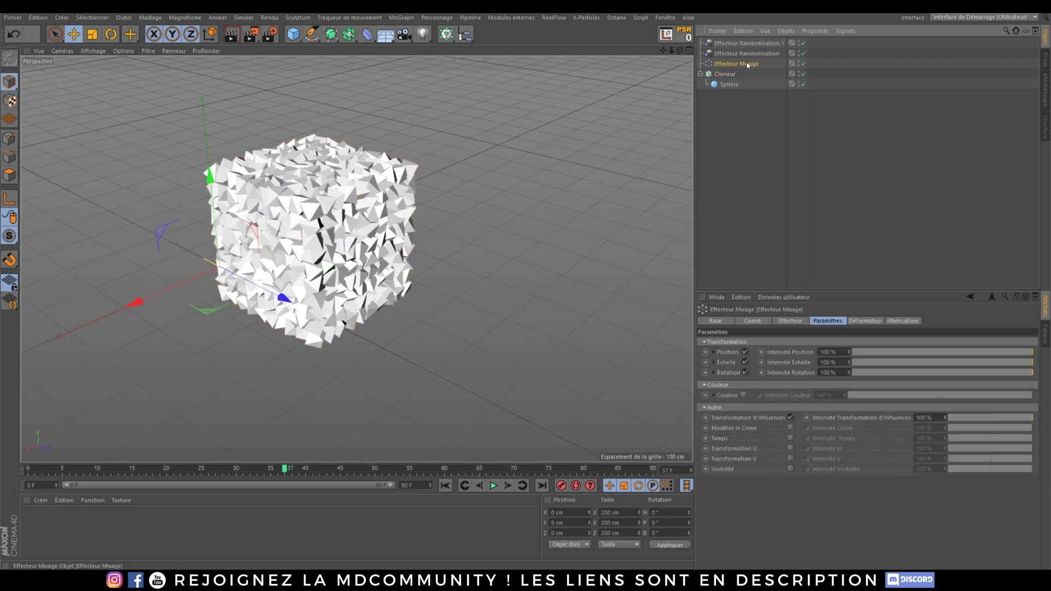
{"action": "left_click", "coordinate": [744, 52]}
{"action": "left_click", "coordinate": [741, 42]}
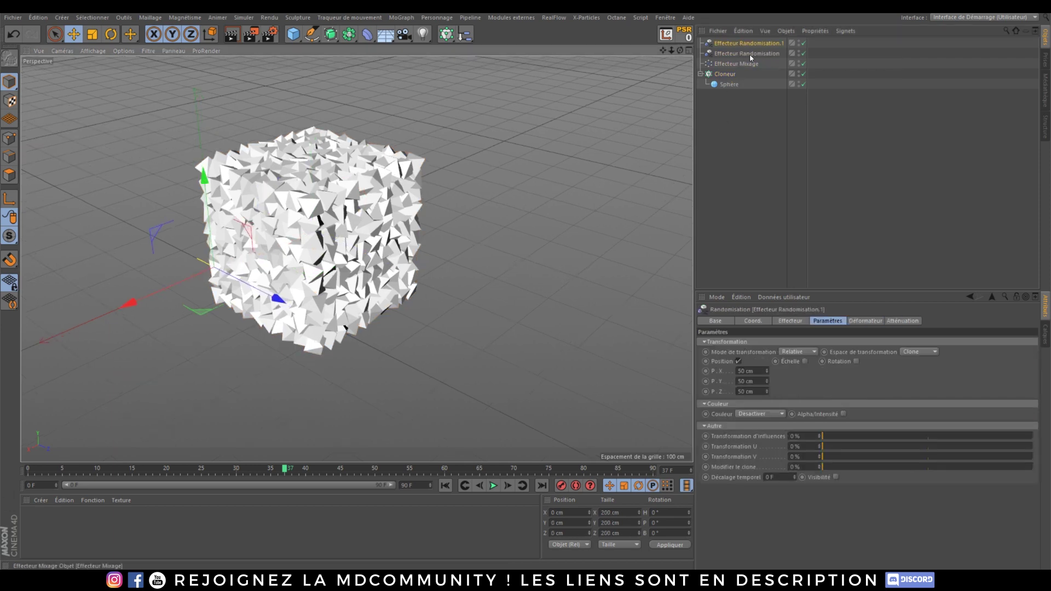
{"action": "left_click", "coordinate": [754, 64]}
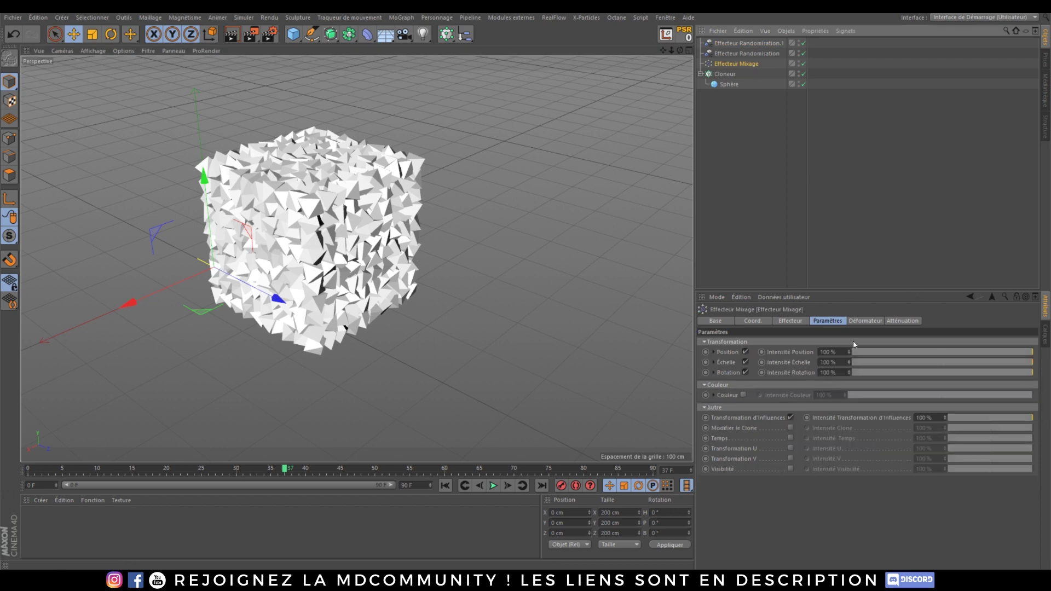
Vary the Effecteur Mixage's overall intensity and review the first Effecteur Randomisation's rotation parameters.
{"action": "left_click", "coordinate": [791, 321]}
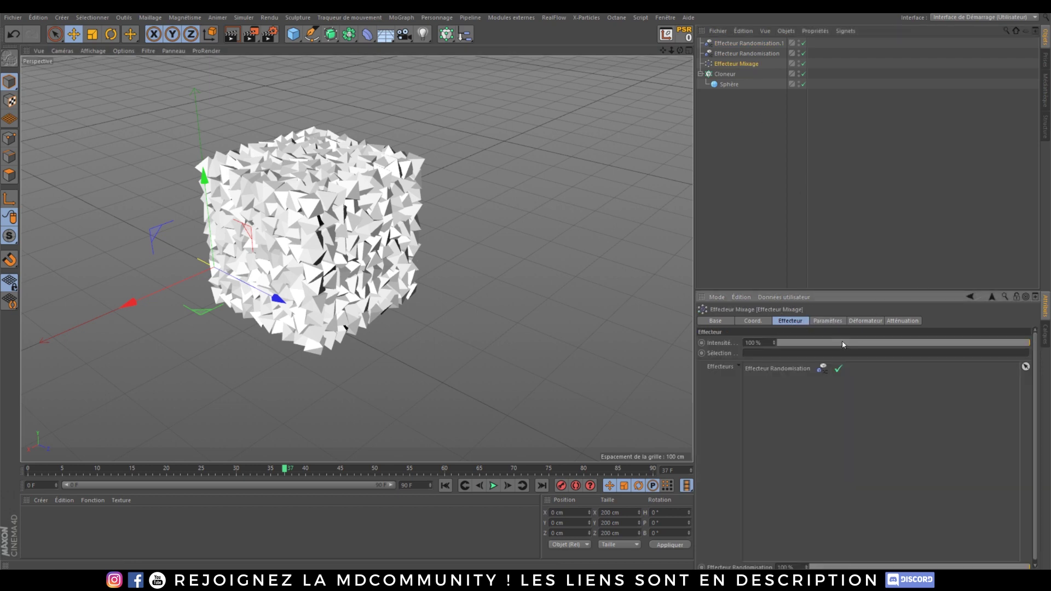
{"action": "left_click_drag", "start_coordinate": [843, 343], "coordinate": [1009, 342]}
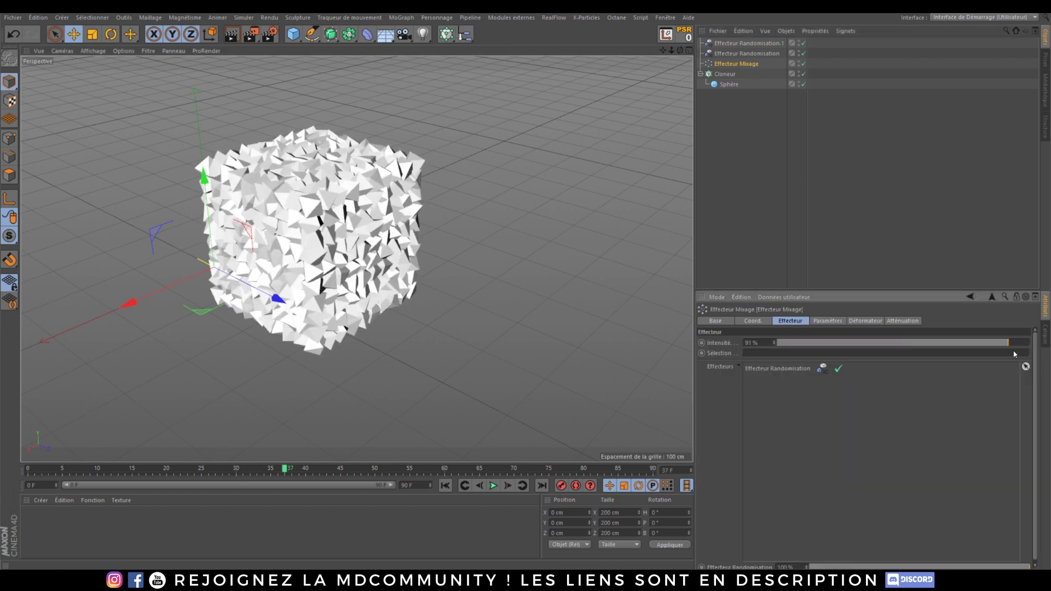
{"action": "left_click", "coordinate": [756, 53]}
{"action": "left_click", "coordinate": [840, 322]}
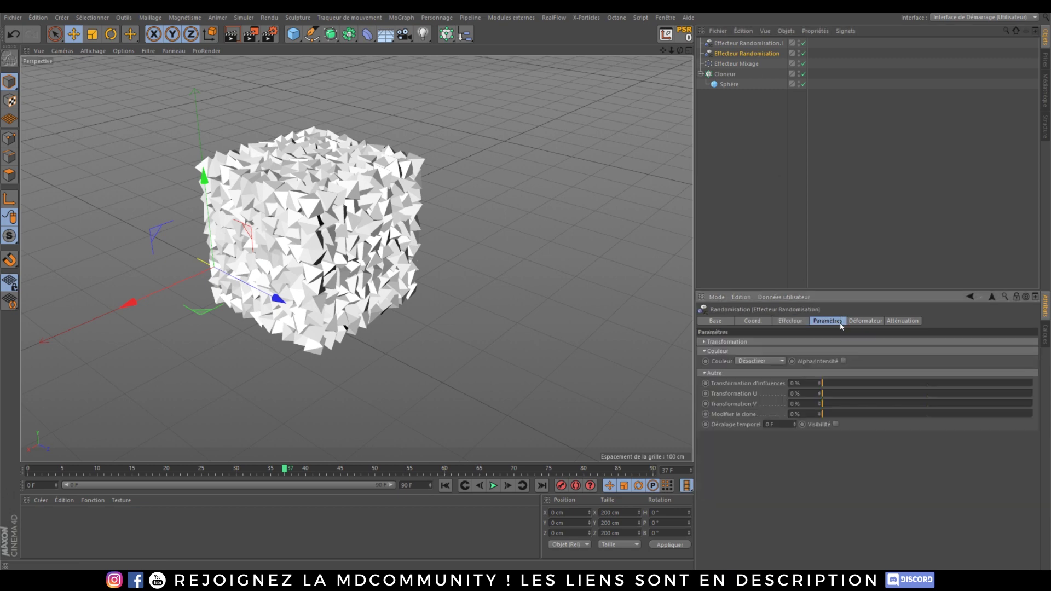
{"action": "left_click", "coordinate": [861, 320]}
{"action": "left_click", "coordinate": [826, 321]}
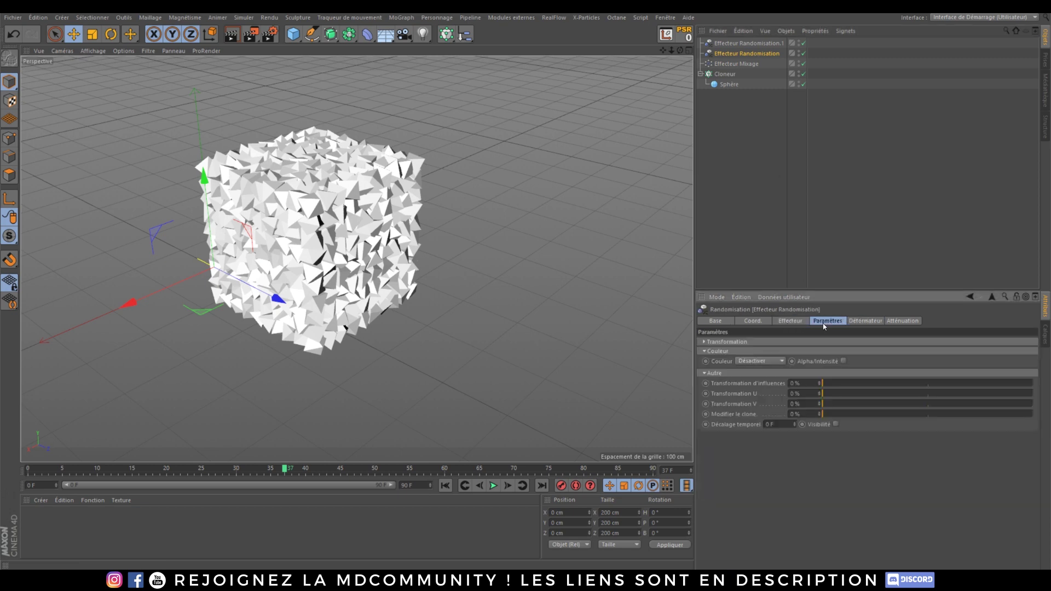
{"action": "left_click", "coordinate": [705, 341]}
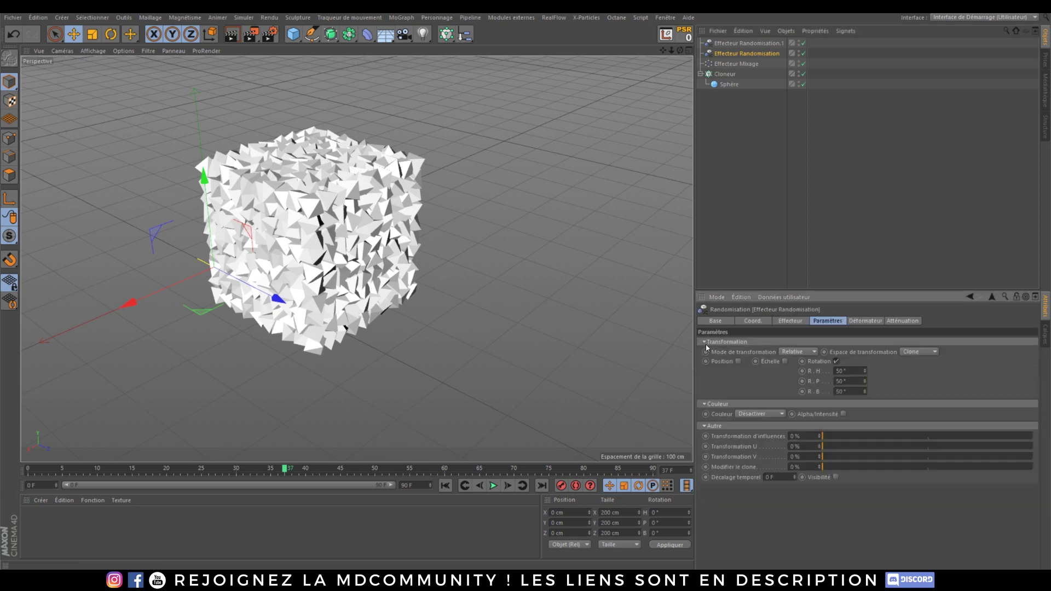
Delete the second Randomisation effector and add a new Effecteur Randomisation with the Effecteur Mixage selected.
{"action": "left_click", "coordinate": [756, 42]}
{"action": "key", "text": "Delete"}
{"action": "left_click", "coordinate": [739, 54]}
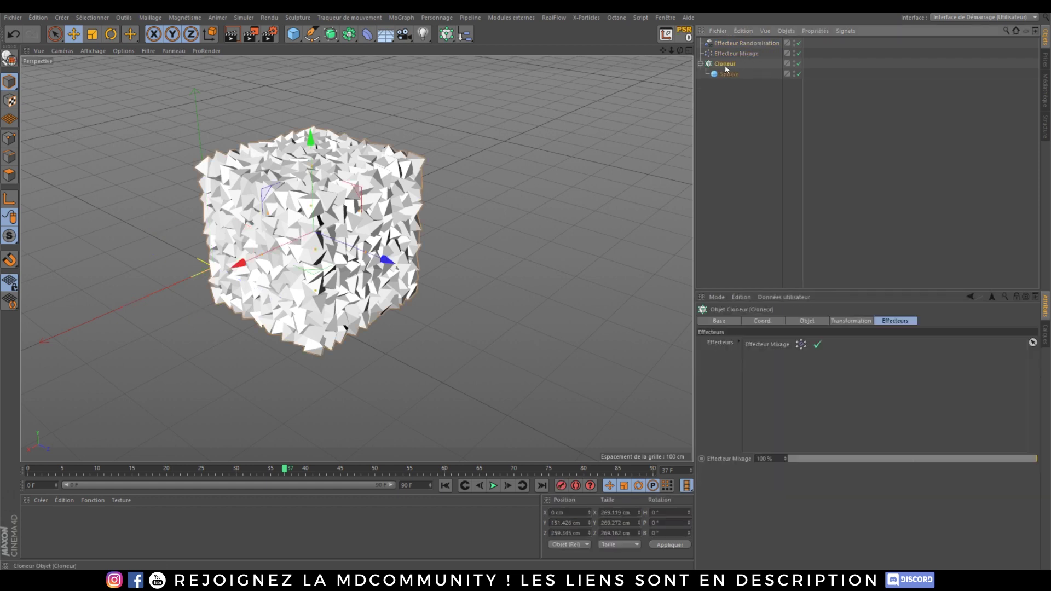
{"action": "left_click", "coordinate": [465, 35]}
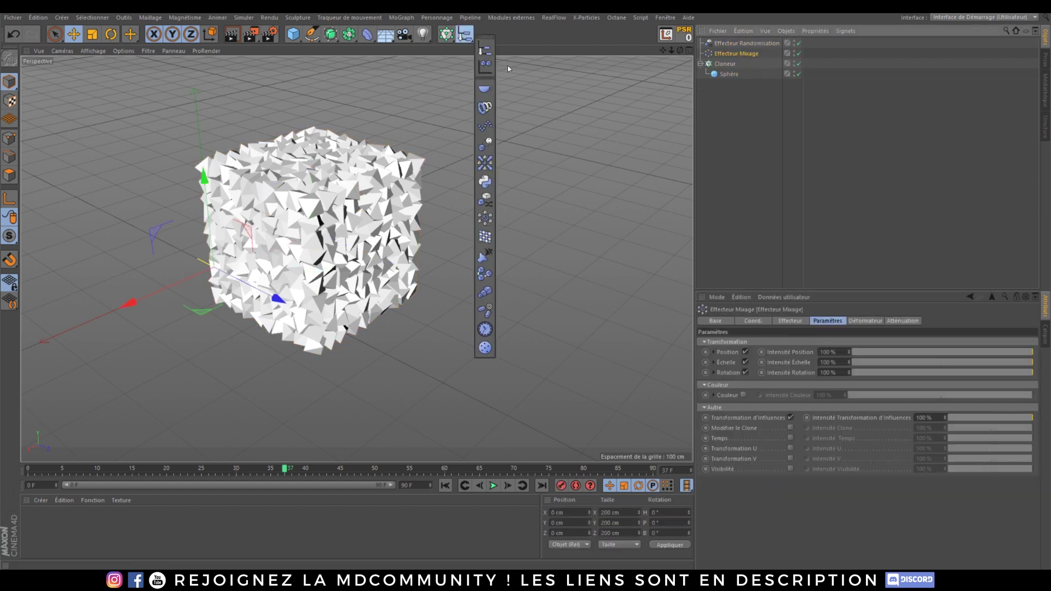
{"action": "left_click", "coordinate": [486, 200]}
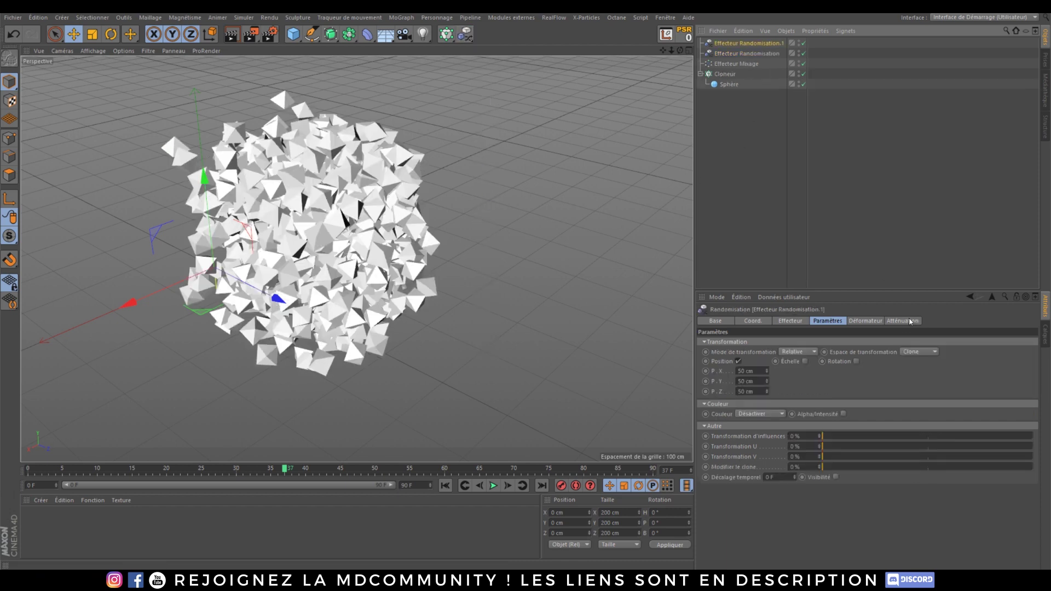
Check which effectors are listed in the Effecteur Mixage and in the Cloneur, and inspect the second Randomisation effector.
{"action": "left_click", "coordinate": [750, 65]}
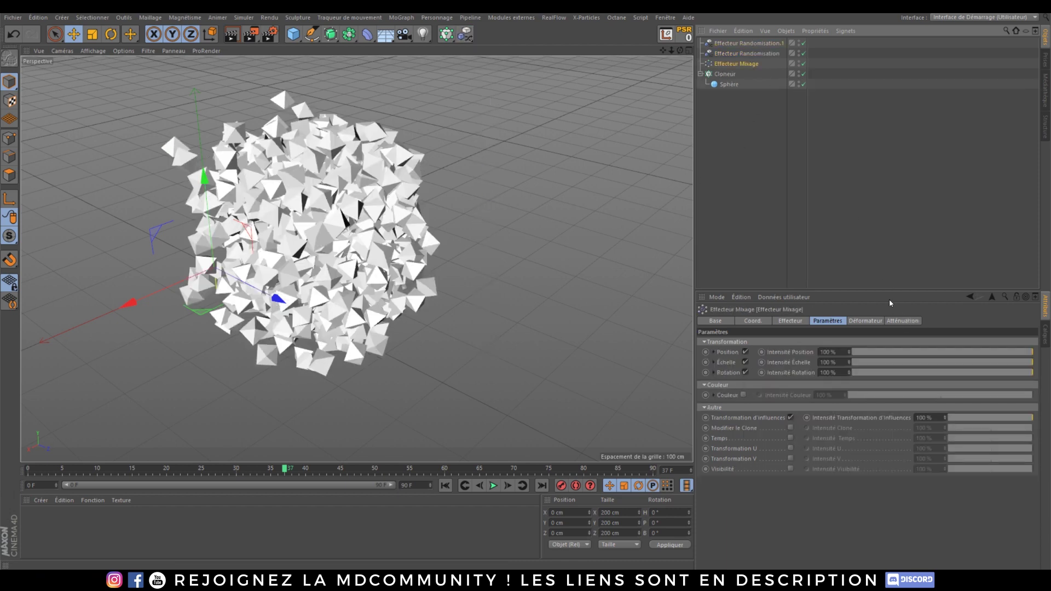
{"action": "left_click", "coordinate": [760, 322]}
{"action": "left_click", "coordinate": [791, 322]}
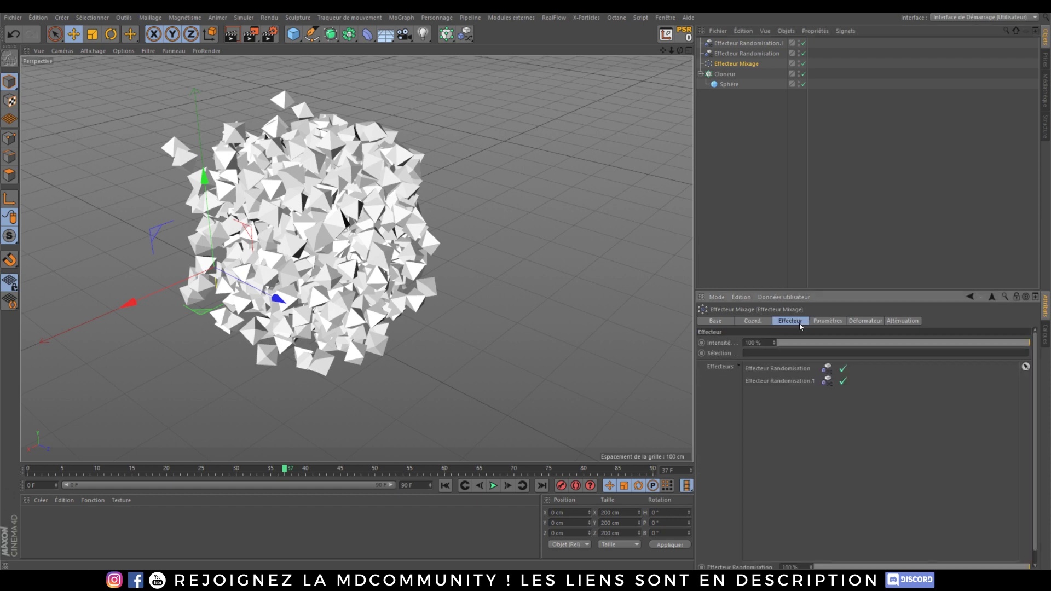
{"action": "left_click", "coordinate": [762, 54]}
{"action": "left_click", "coordinate": [777, 44]}
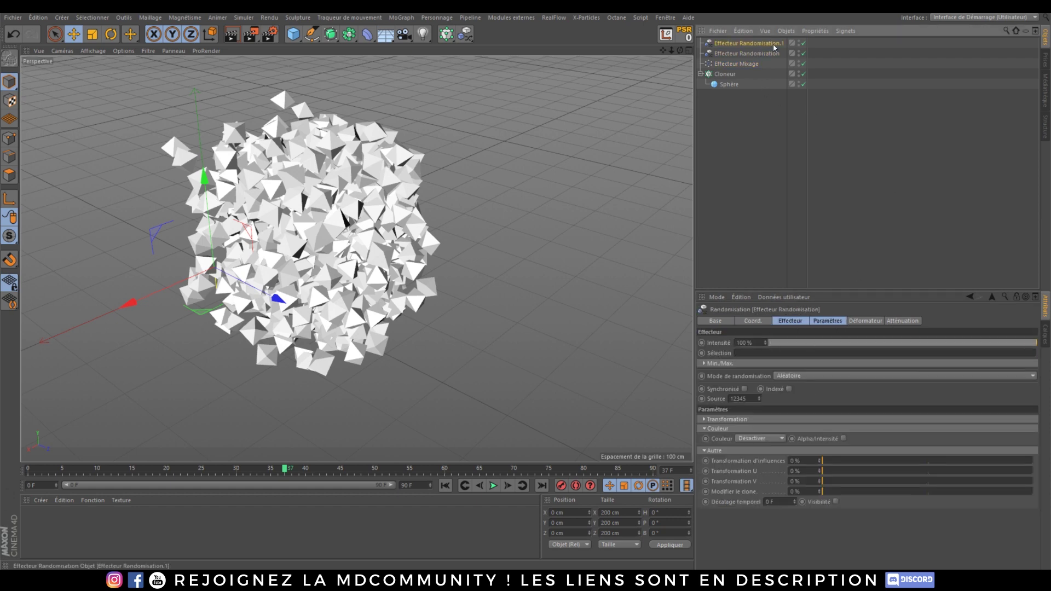
{"action": "left_click", "coordinate": [737, 66]}
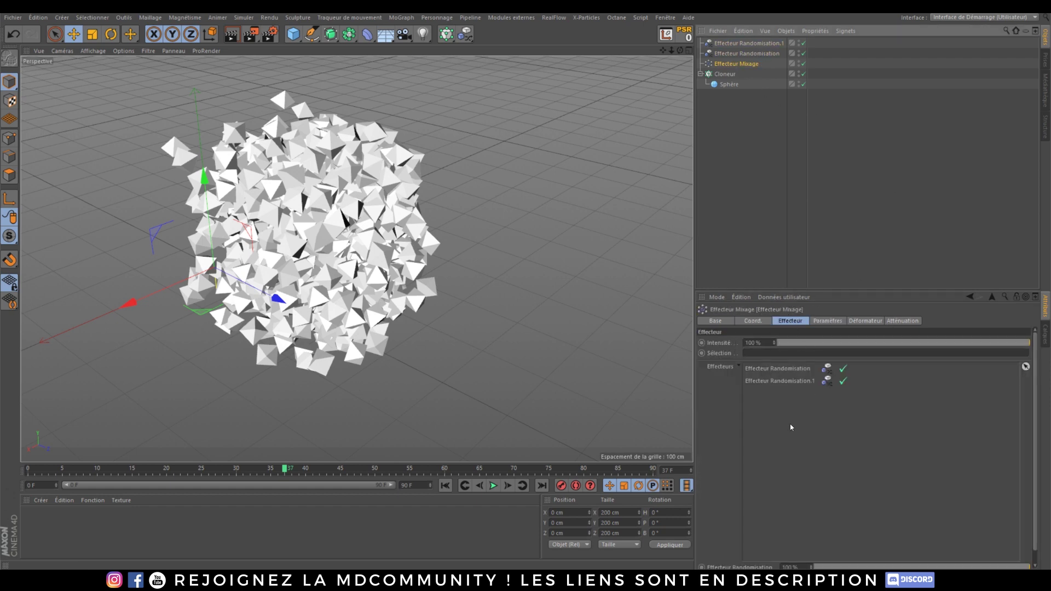
{"action": "left_click", "coordinate": [735, 76]}
{"action": "left_click", "coordinate": [767, 346]}
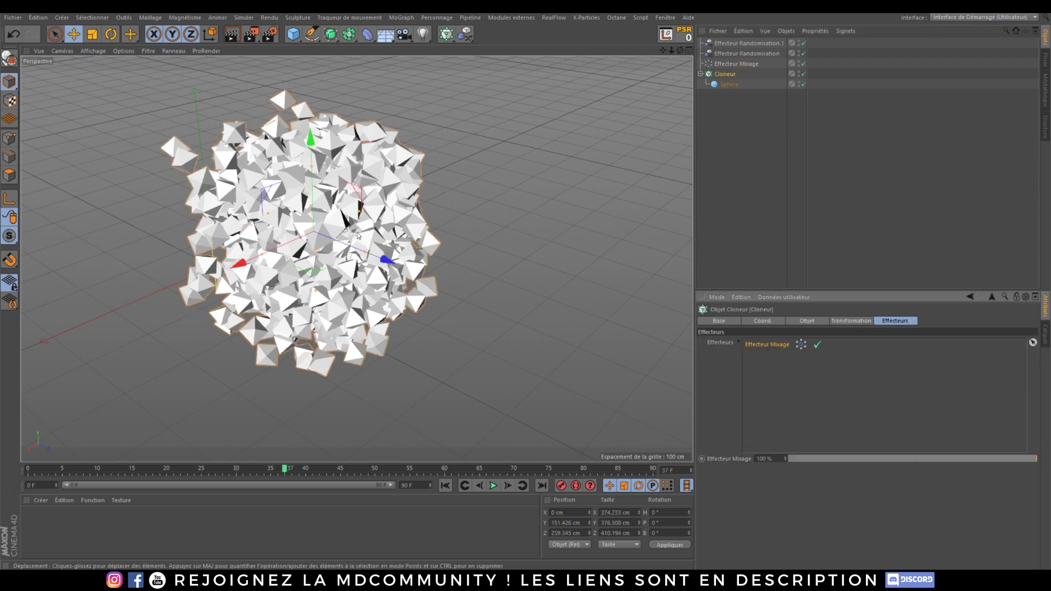
{"action": "left_click_drag", "start_coordinate": [416, 241], "coordinate": [406, 249], "text": "alt"}
{"action": "left_click", "coordinate": [774, 43]}
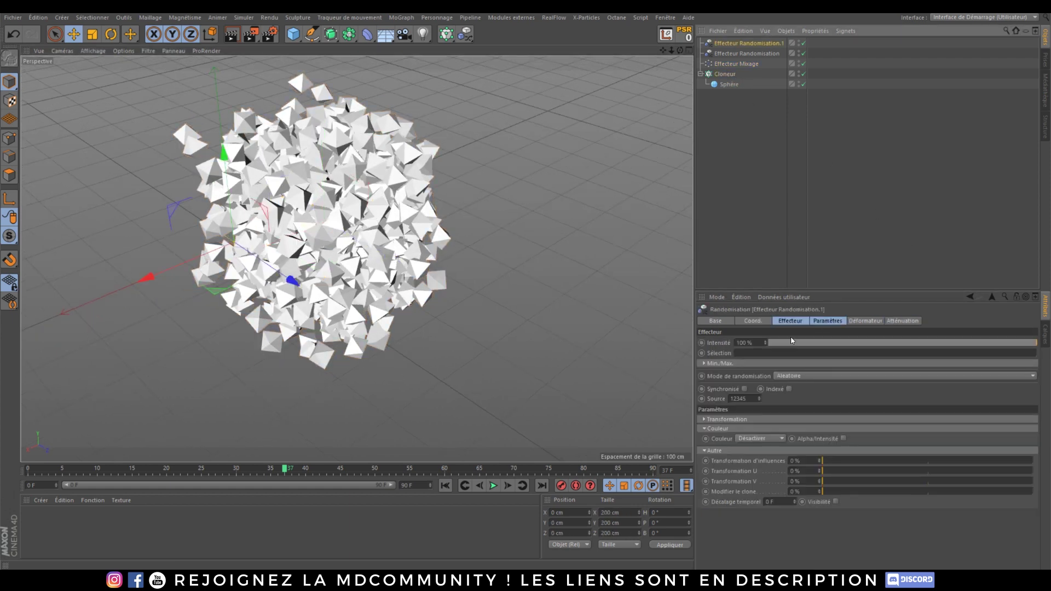
{"action": "left_click", "coordinate": [799, 342]}
{"action": "left_click", "coordinate": [793, 321]}
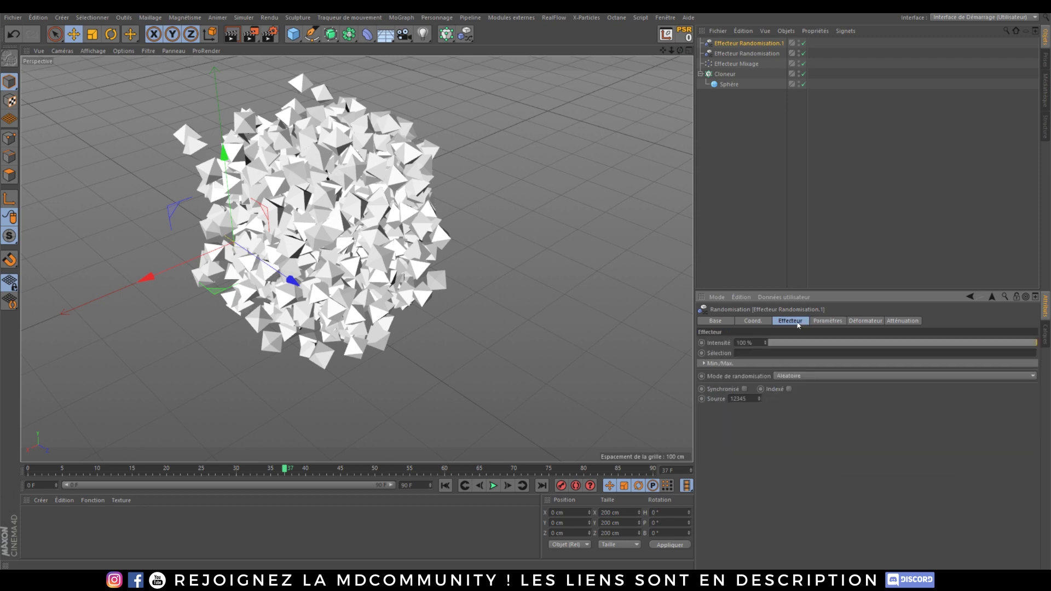
{"action": "left_click", "coordinate": [734, 64]}
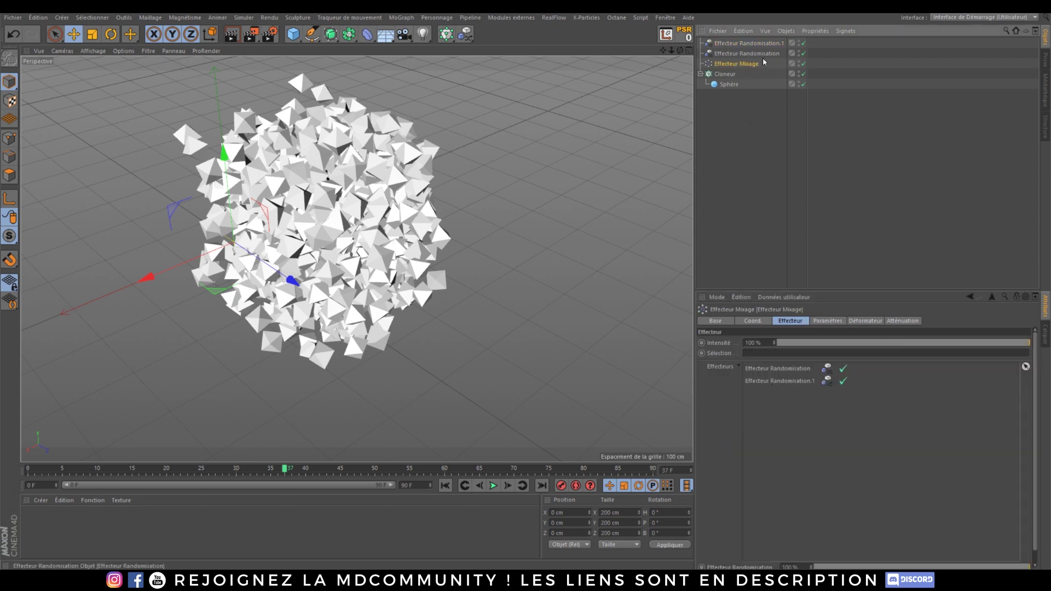
Set the second Effecteur Randomisation's position values P.X, P.Y and P.Z to 100 cm.
{"action": "left_click", "coordinate": [760, 43]}
{"action": "left_click", "coordinate": [821, 320]}
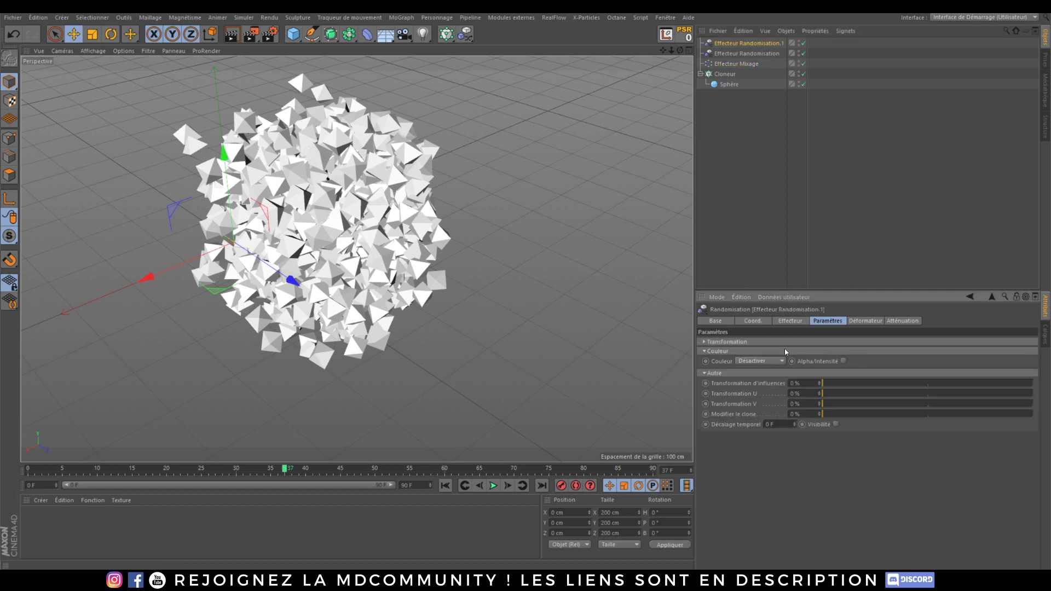
{"action": "left_click", "coordinate": [794, 322]}
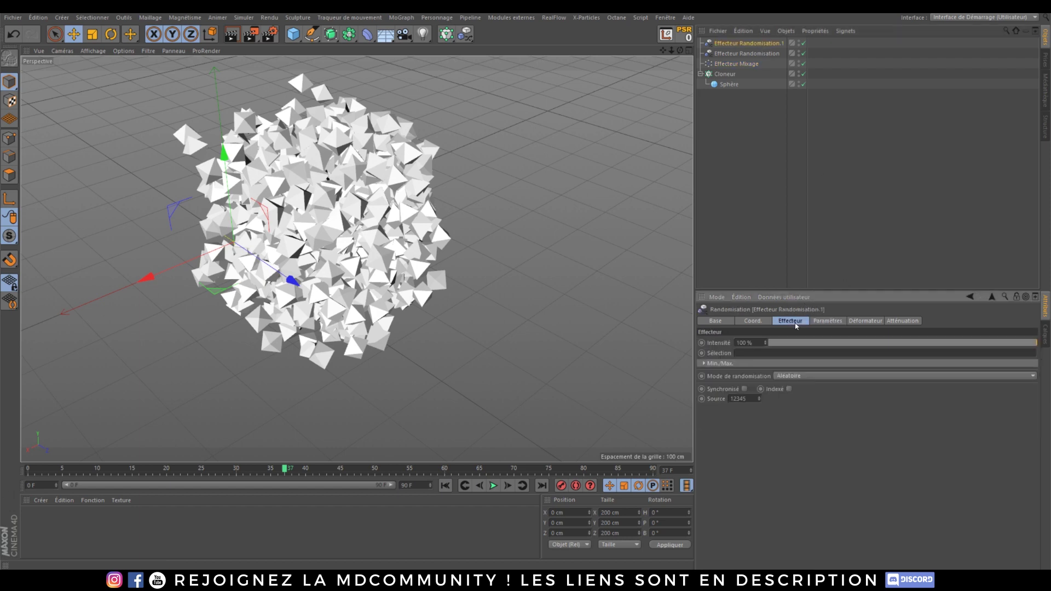
{"action": "left_click", "coordinate": [829, 322]}
{"action": "left_click", "coordinate": [713, 341]}
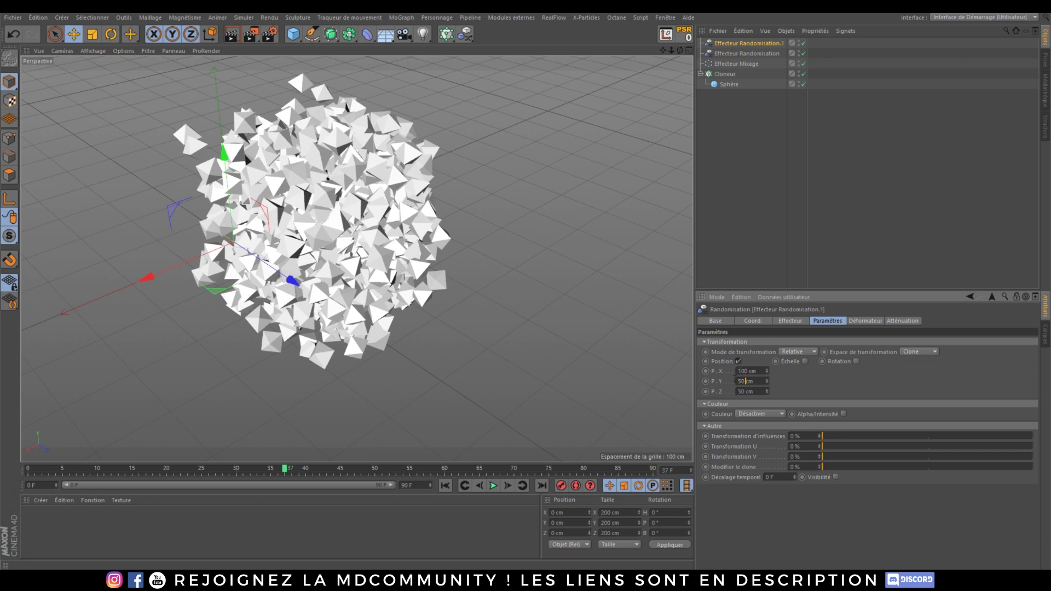
{"action": "type", "text": "100"}
{"action": "left_click_drag", "start_coordinate": [745, 381], "coordinate": [697, 390]}
{"action": "type", "text": "100"}
{"action": "left_click", "coordinate": [810, 384]}
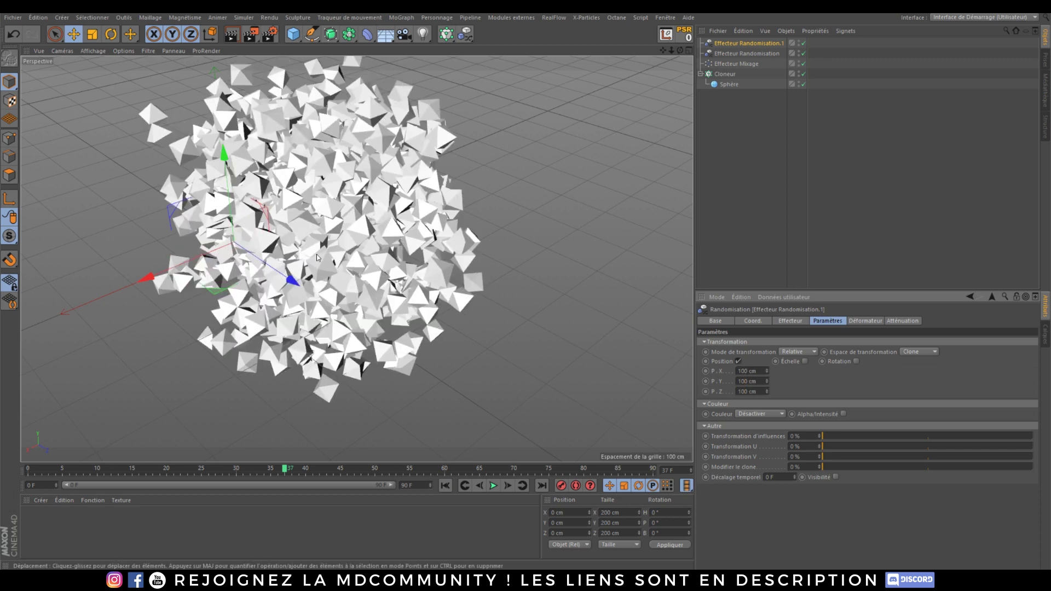
Set the Effecteur Mixage's falloff shape (Atténuation) to Sphère.
{"action": "left_click", "coordinate": [736, 63]}
{"action": "left_click", "coordinate": [902, 321]}
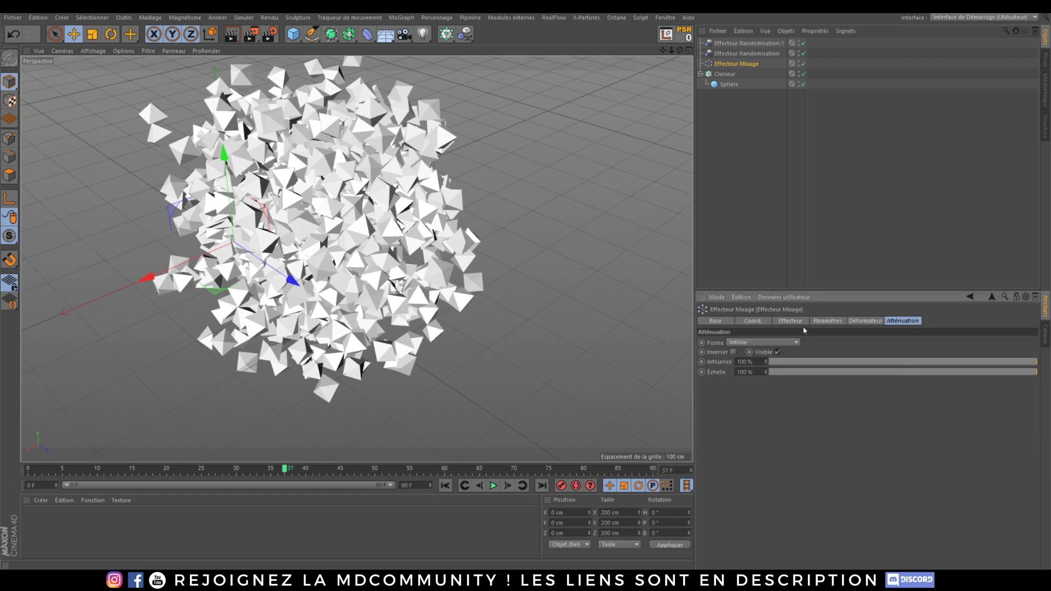
{"action": "left_click", "coordinate": [761, 343]}
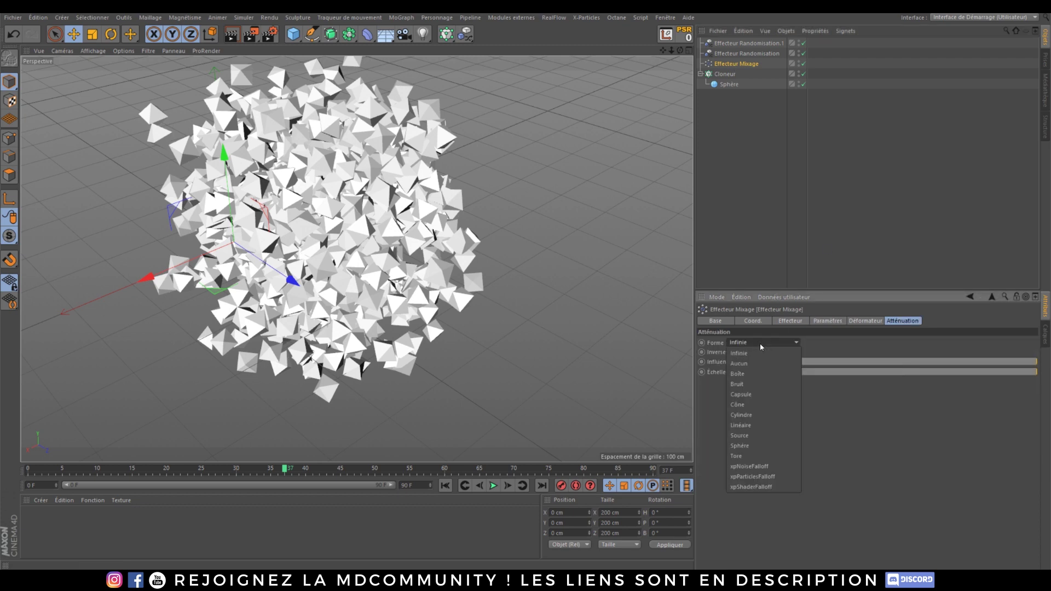
{"action": "left_click", "coordinate": [743, 445]}
Move the Effecteur Mixage's spherical falloff into the side of the clone cube, to about Y 132 cm and Z 376 cm.
{"action": "left_click_drag", "start_coordinate": [347, 181], "coordinate": [427, 213], "text": "alt"}
{"action": "middle_click_drag", "start_coordinate": [346, 181], "coordinate": [475, 130], "text": "alt"}
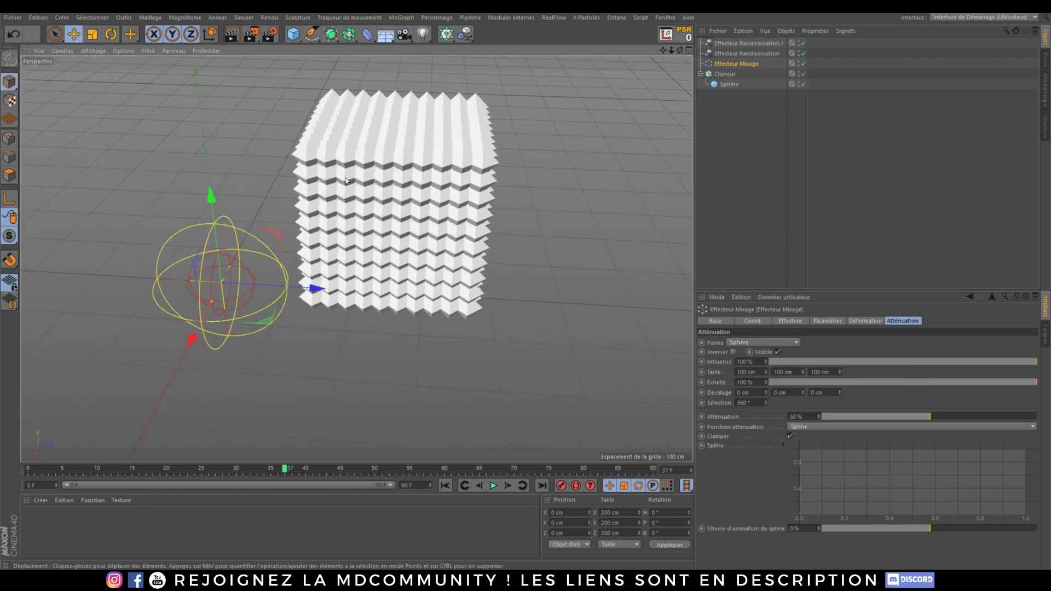
{"action": "left_click_drag", "start_coordinate": [211, 197], "coordinate": [203, 114]}
{"action": "left_click_drag", "start_coordinate": [309, 210], "coordinate": [587, 255]}
{"action": "left_click_drag", "start_coordinate": [447, 217], "coordinate": [359, 201], "text": "alt"}
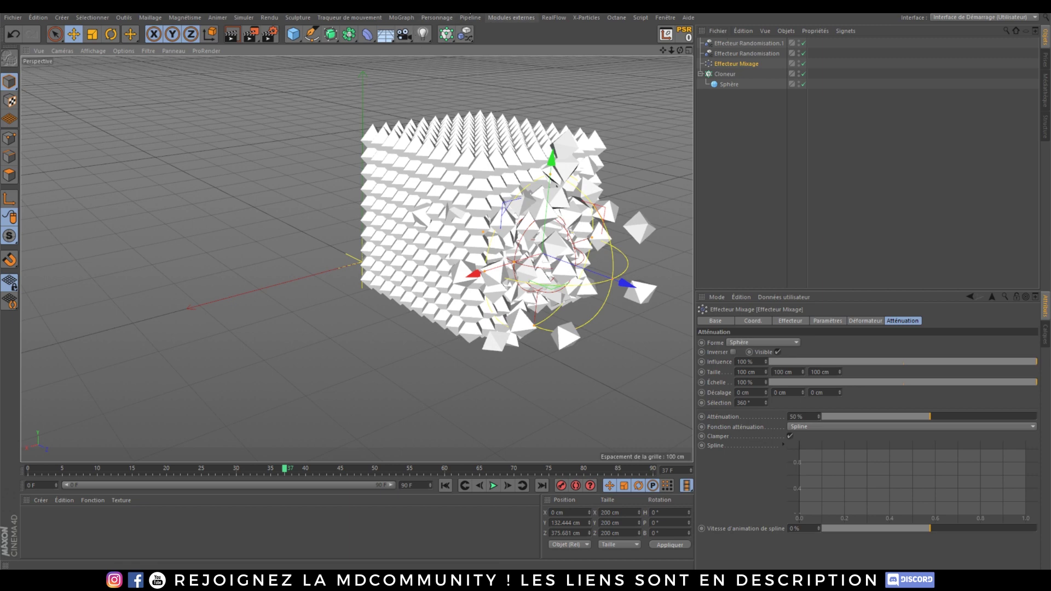
{"action": "left_click", "coordinate": [467, 36]}
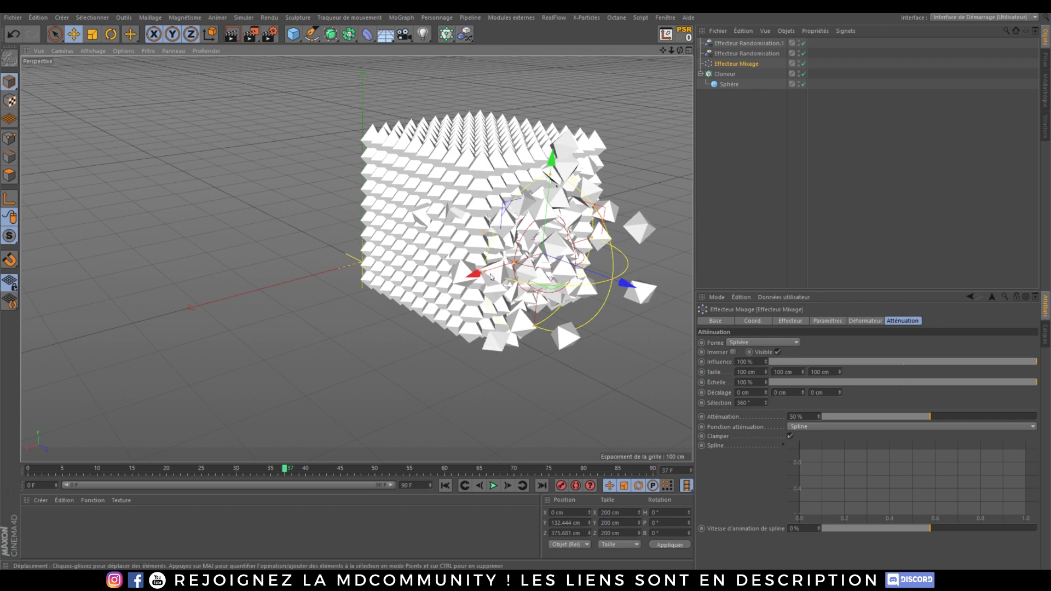
{"action": "middle_click_drag", "start_coordinate": [489, 209], "coordinate": [449, 238], "text": "alt"}
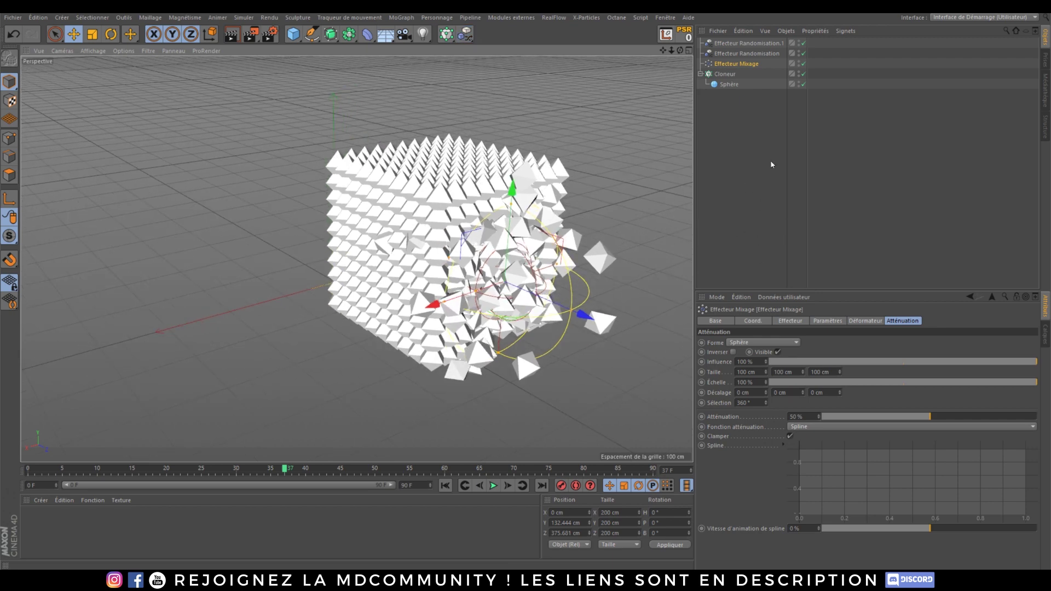
Delete the Effecteur Mixage and both Randomisation effectors, keeping only the Cloneur with its Sphère.
{"action": "left_click", "coordinate": [722, 67]}
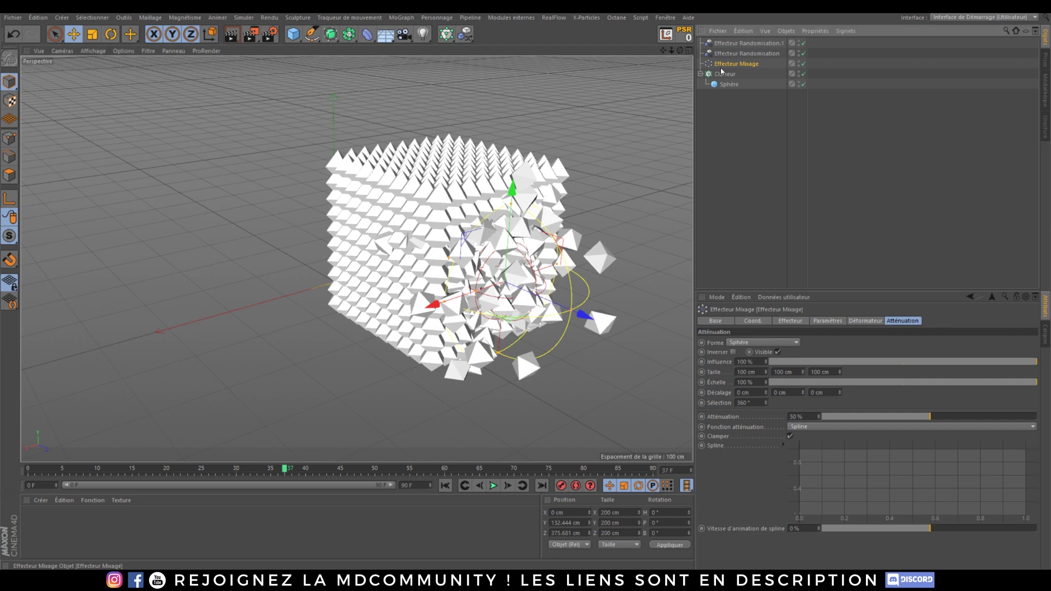
{"action": "left_click", "coordinate": [465, 34]}
{"action": "key", "text": "Delete"}
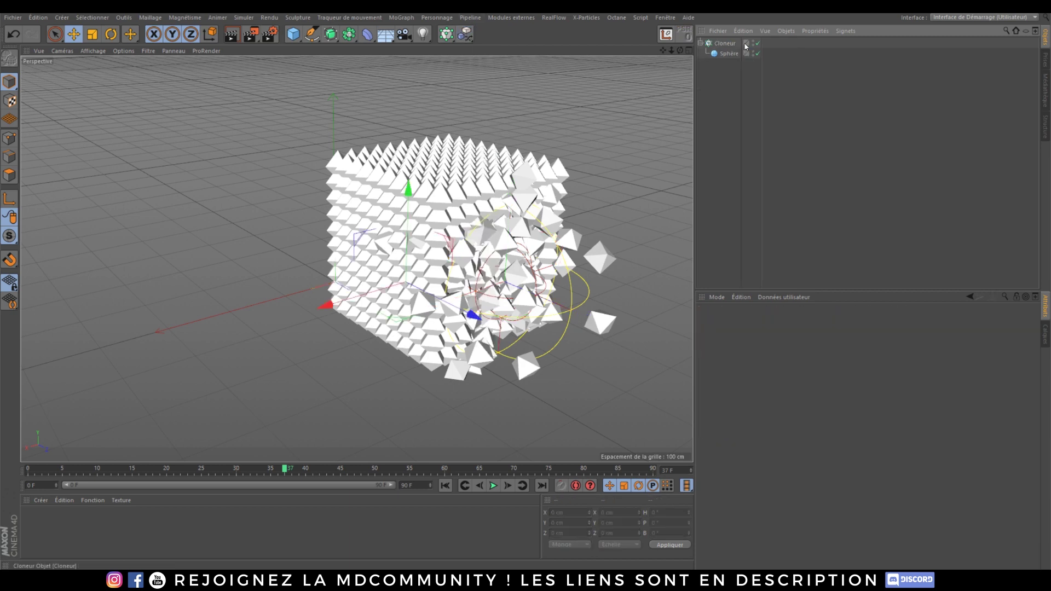
{"action": "middle_click_drag", "start_coordinate": [459, 273], "coordinate": [377, 270], "text": "alt"}
{"action": "left_click_drag", "start_coordinate": [370, 266], "coordinate": [410, 272], "text": "alt"}
{"action": "middle_click_drag", "start_coordinate": [410, 272], "coordinate": [422, 263], "text": "alt"}
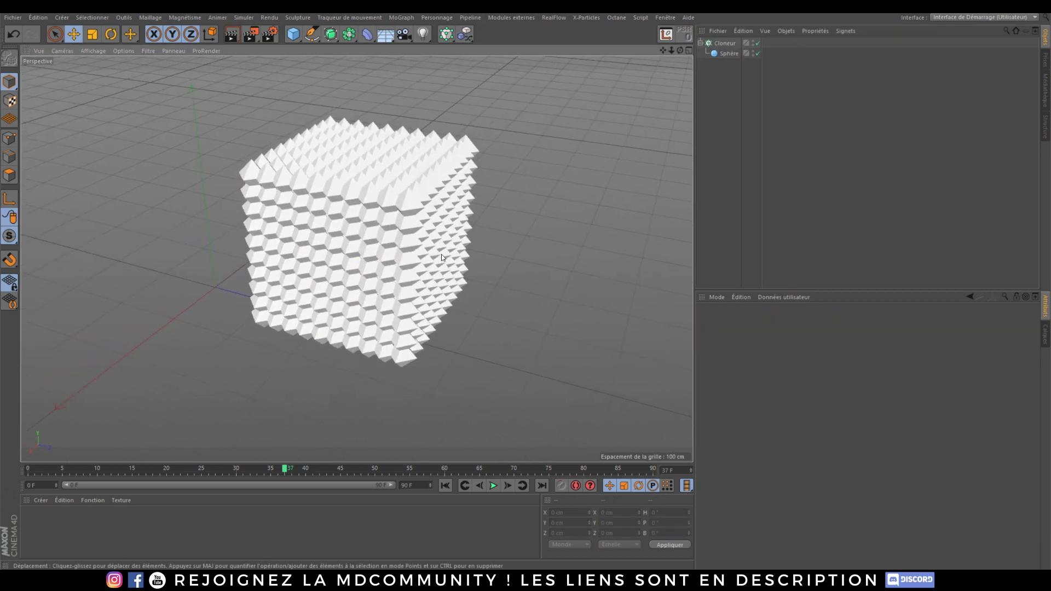
Add an Effecteur Matière to the scene and assign it to the Cloneur's list of effectors.
{"action": "left_click", "coordinate": [403, 17]}
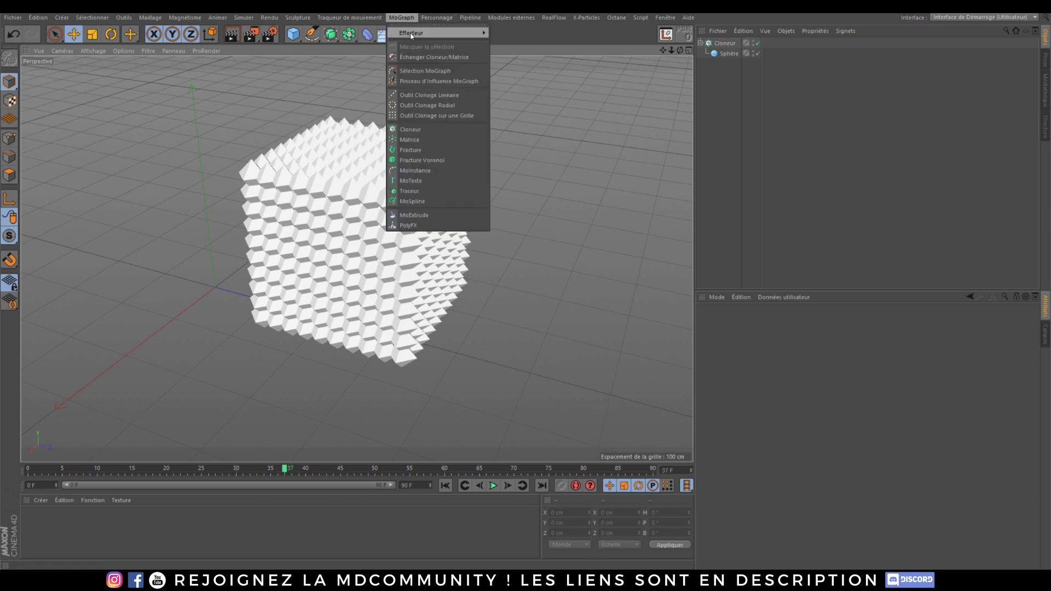
{"action": "mouse_move", "coordinate": [438, 33]}
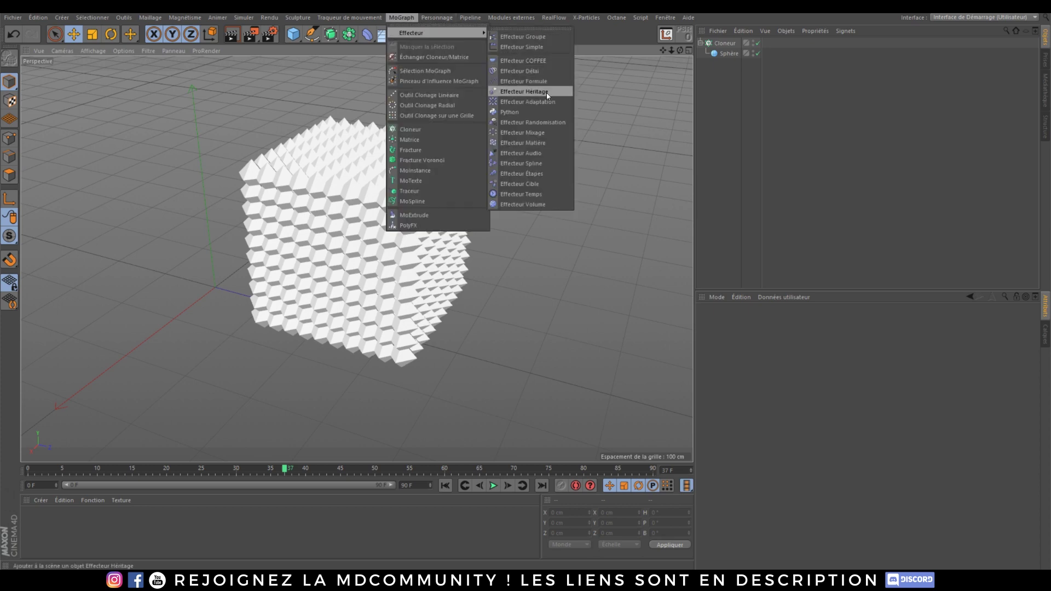
{"action": "left_click", "coordinate": [526, 143]}
{"action": "left_click", "coordinate": [730, 116]}
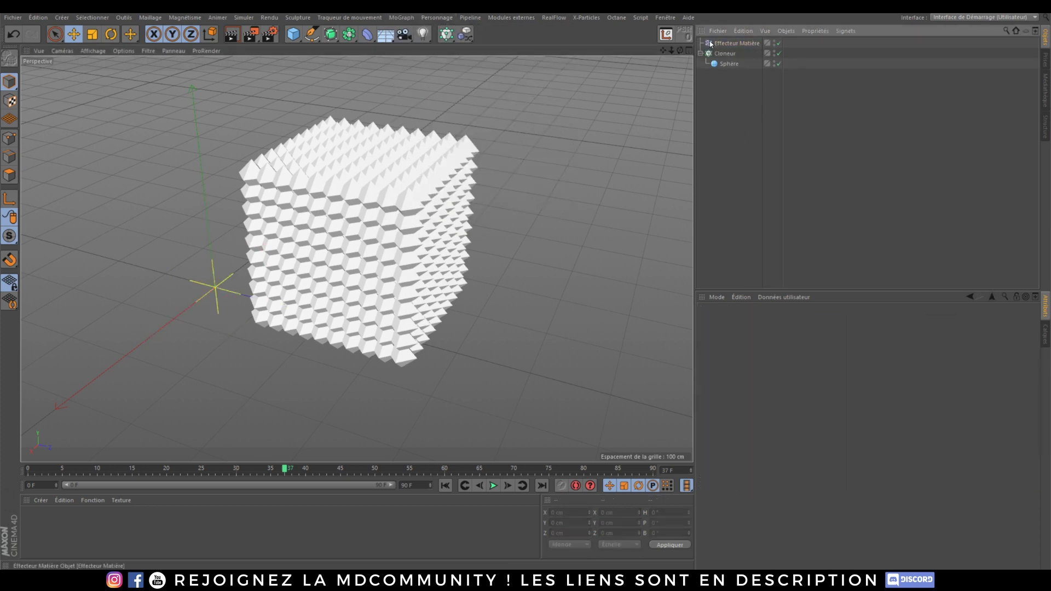
{"action": "left_click", "coordinate": [725, 53]}
{"action": "left_click_drag", "start_coordinate": [736, 43], "coordinate": [831, 363]}
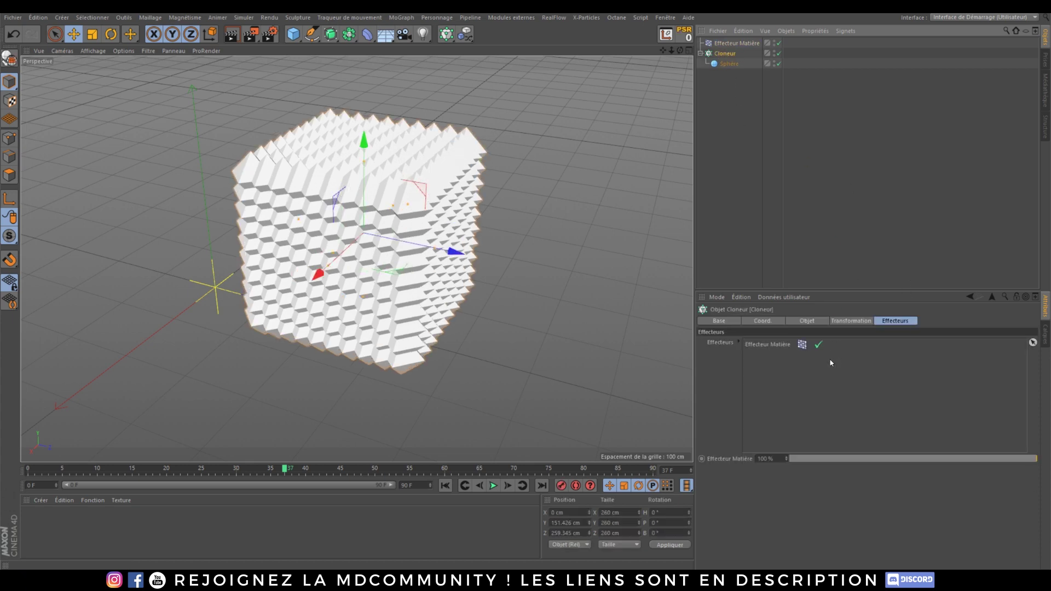
Load a Bruit shader as the Matière in the Effecteur Matière's Ombrage settings.
{"action": "left_click", "coordinate": [737, 43]}
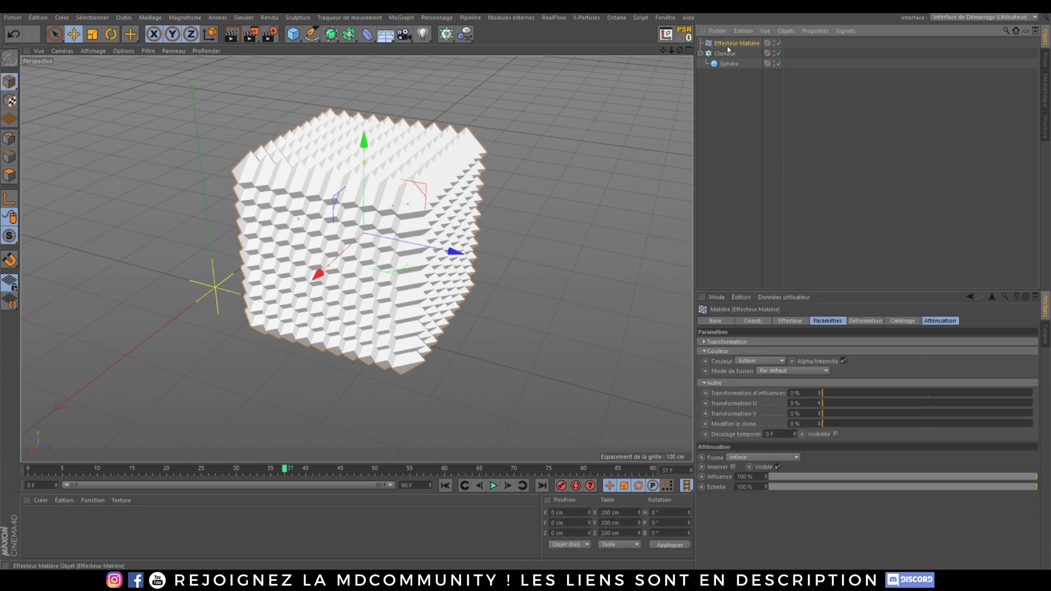
{"action": "left_click", "coordinate": [859, 322]}
{"action": "left_click", "coordinate": [910, 321]}
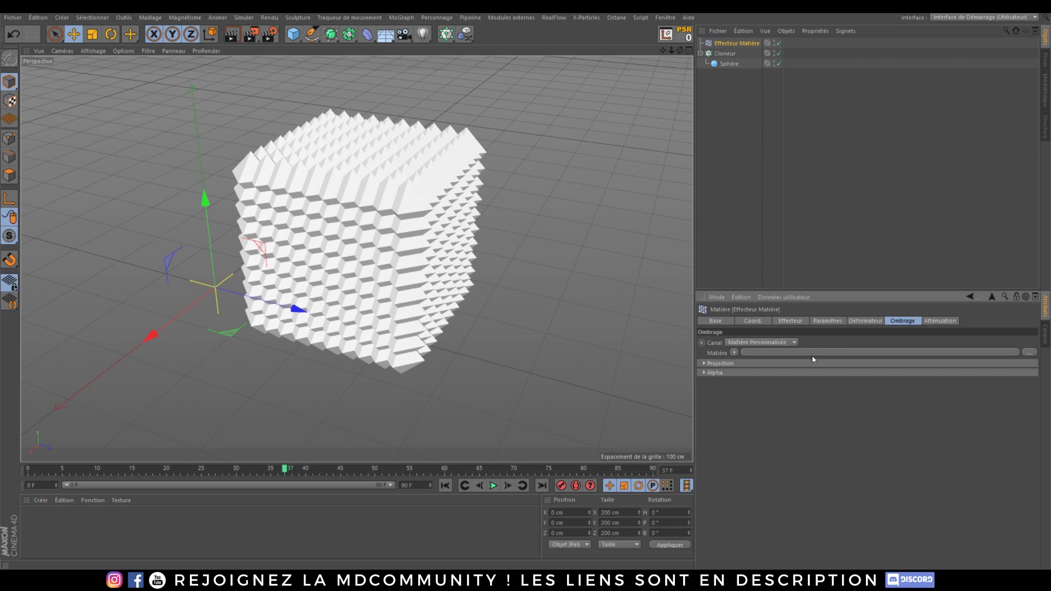
{"action": "left_click", "coordinate": [735, 353]}
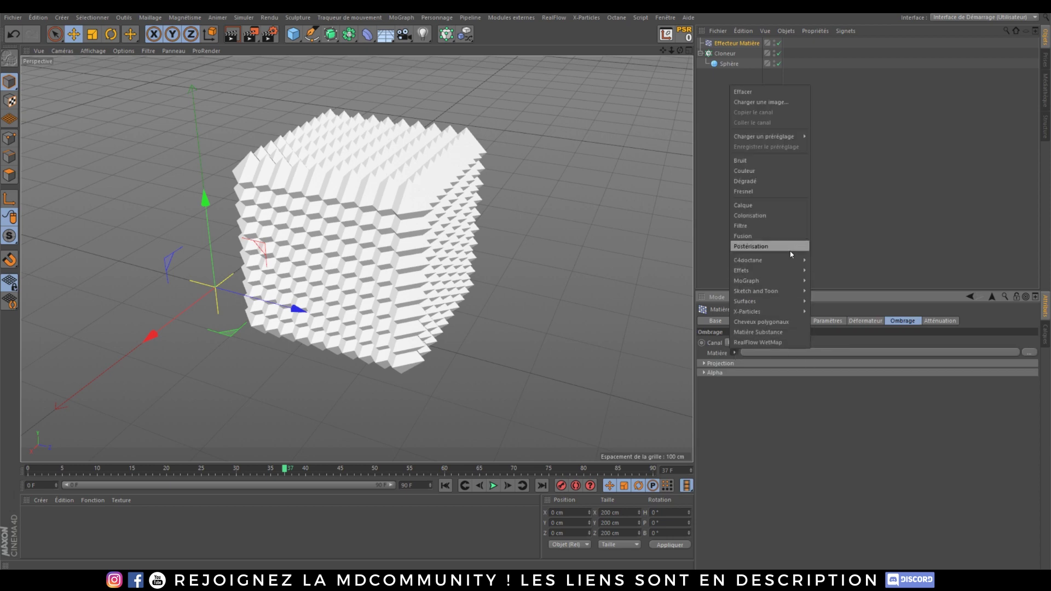
{"action": "left_click", "coordinate": [751, 160]}
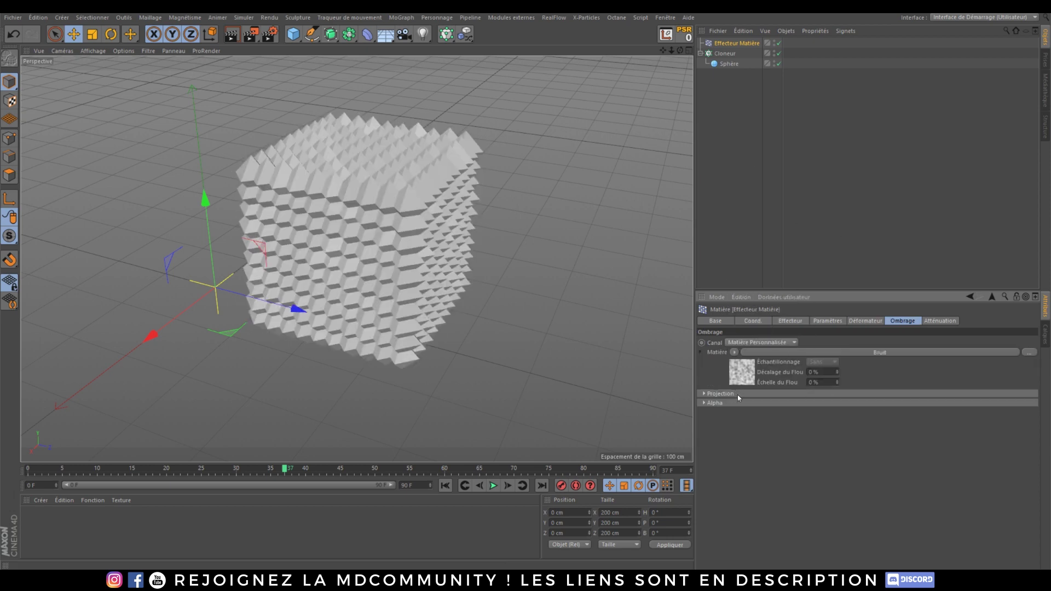
Set the Bruit shader's Contraste to 100 % and return to the Effecteur Matière's Ombrage settings.
{"action": "left_click", "coordinate": [895, 355]}
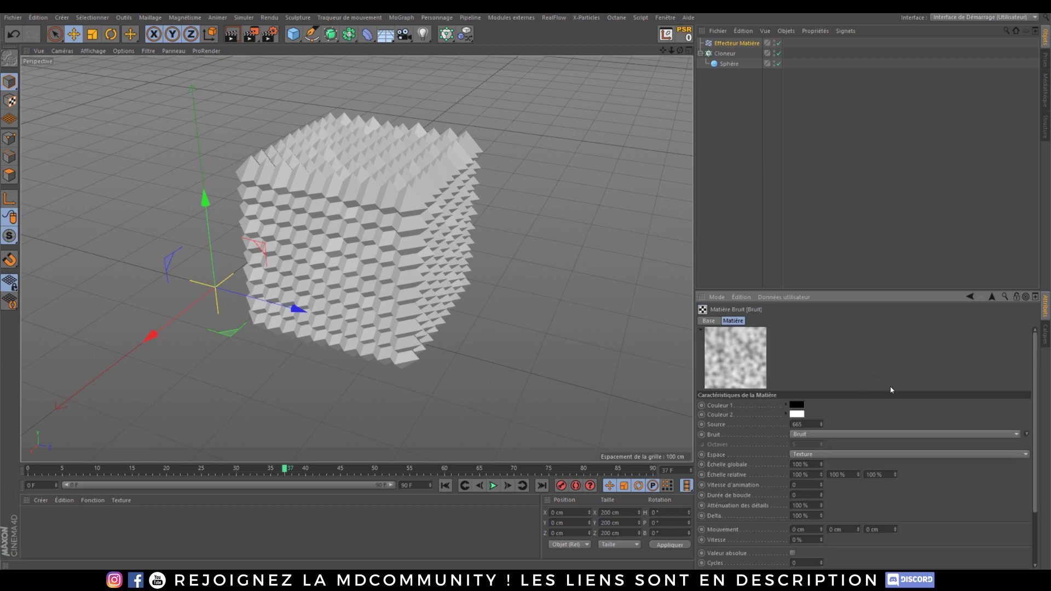
{"action": "scroll", "coordinate": [1034, 382], "scroll_direction": "down", "scroll_amount": 3}
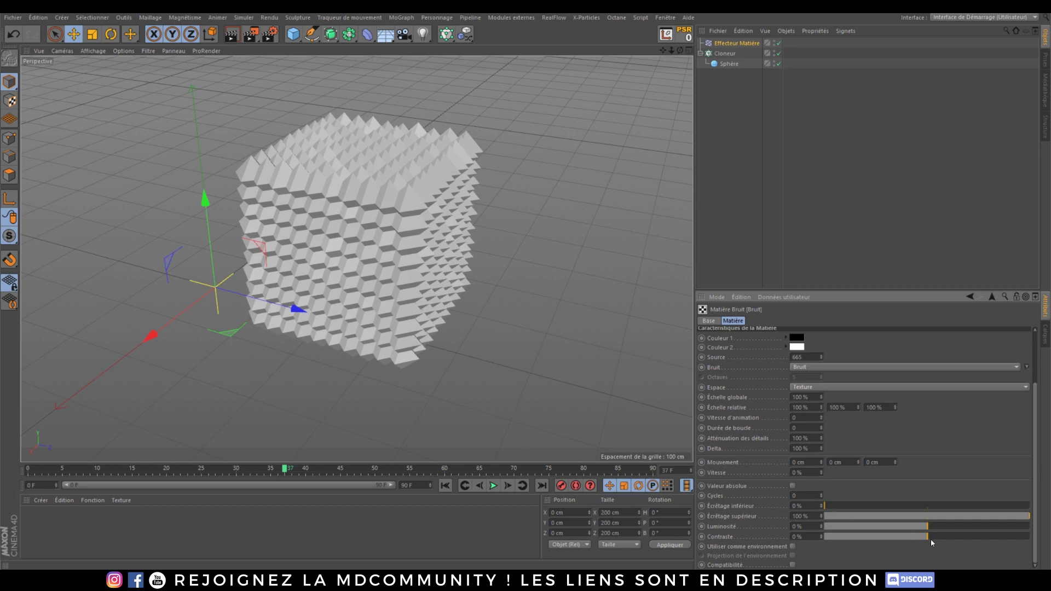
{"action": "left_click_drag", "start_coordinate": [928, 538], "coordinate": [1030, 537]}
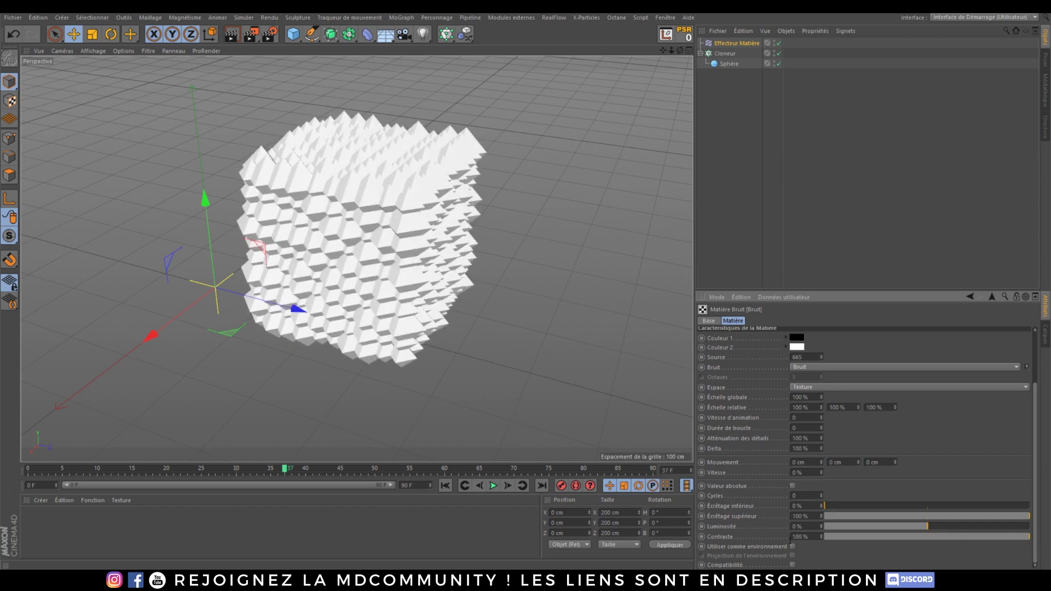
{"action": "mouse_move", "coordinate": [307, 218]}
{"action": "left_mouse_down", "text": "alt"}
{"action": "mouse_move", "coordinate": [296, 245]}
{"action": "mouse_move", "coordinate": [303, 234]}
{"action": "left_mouse_up", "text": "alt"}
{"action": "left_click", "coordinate": [725, 53]}
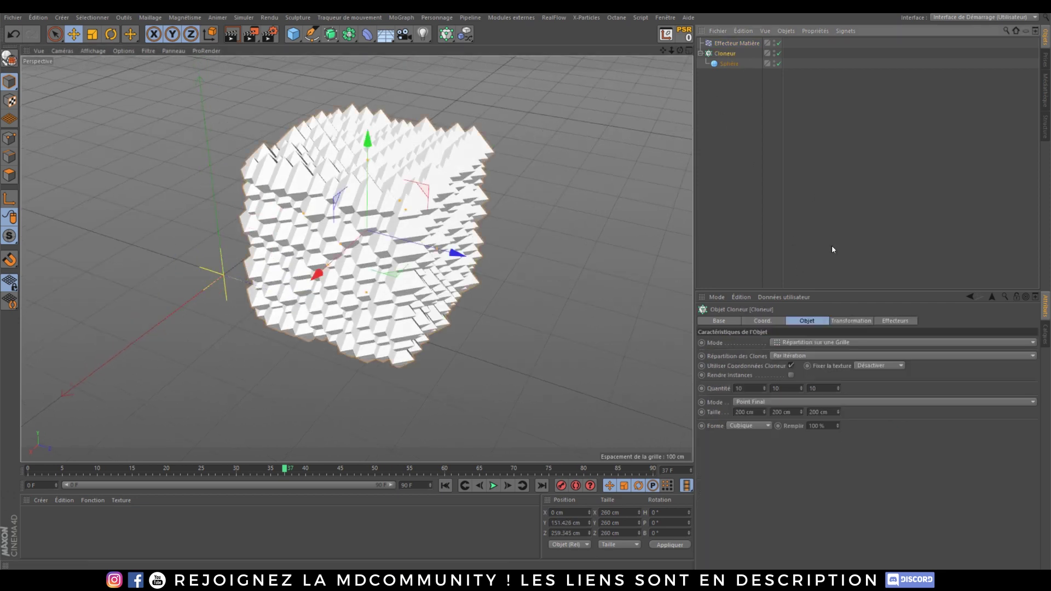
{"action": "left_click", "coordinate": [737, 43]}
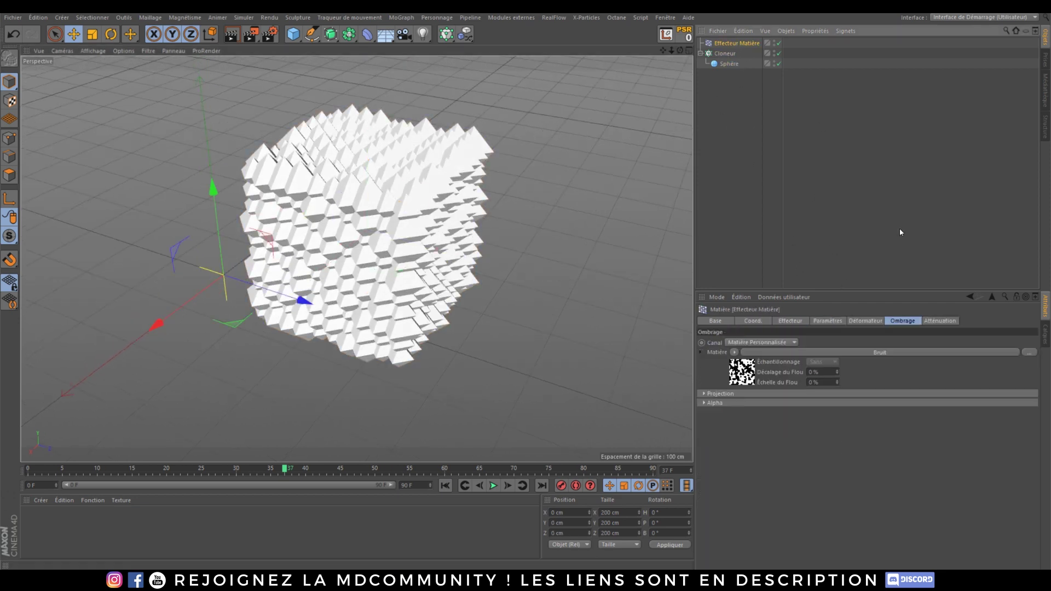
Enable the position transformation of the Effecteur Matière and set P.X and P.Y to 50 cm.
{"action": "left_click", "coordinate": [827, 321]}
{"action": "left_click", "coordinate": [705, 342]}
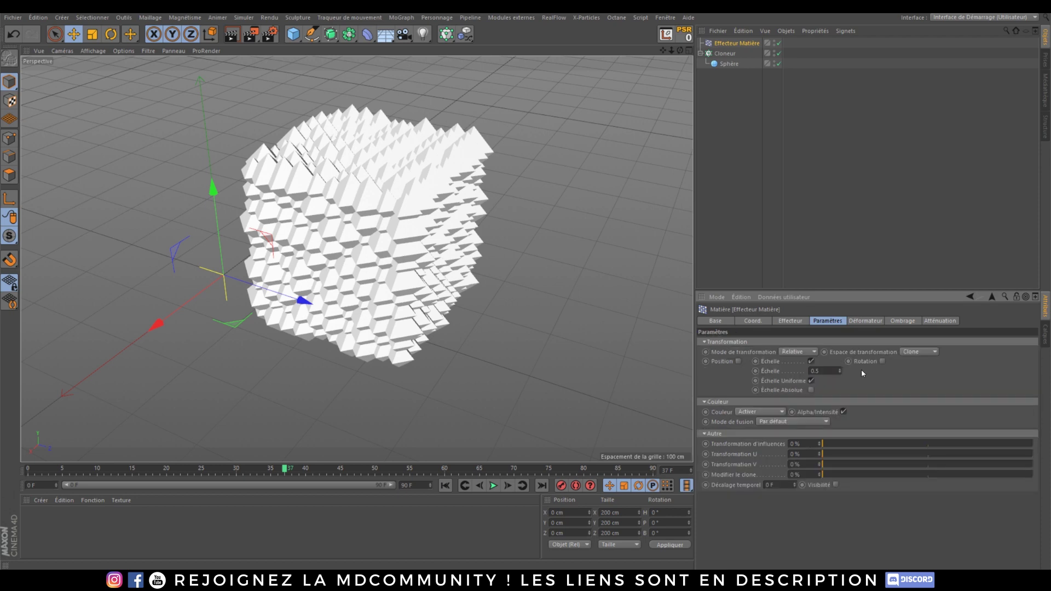
{"action": "left_click", "coordinate": [739, 361]}
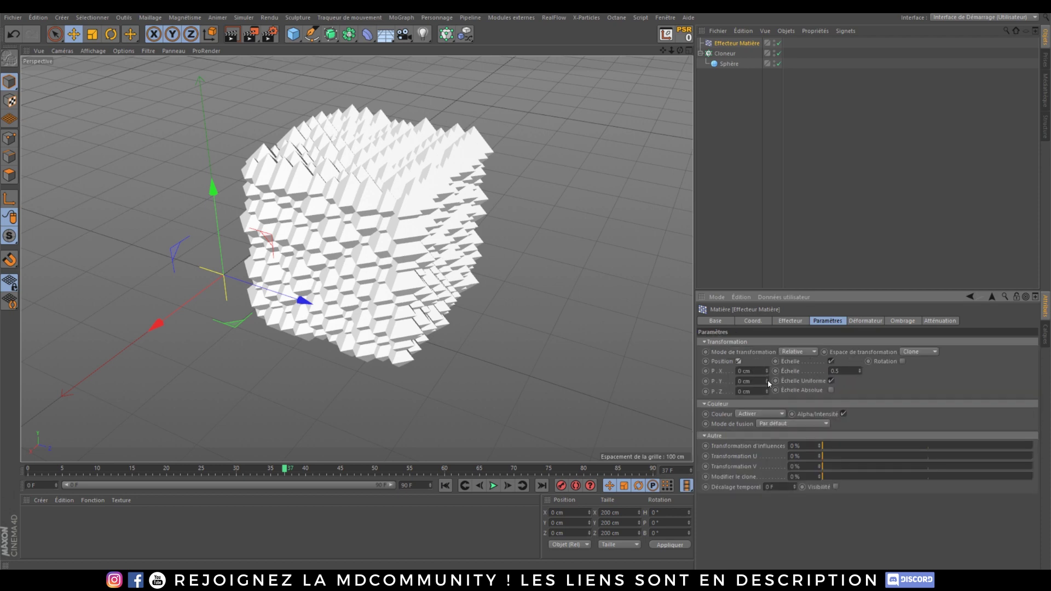
{"action": "left_click_drag", "start_coordinate": [768, 380], "coordinate": [646, 389]}
{"action": "type", "text": "50"}
{"action": "left_click_drag", "start_coordinate": [755, 372], "coordinate": [731, 373]}
{"action": "type", "text": "50"}
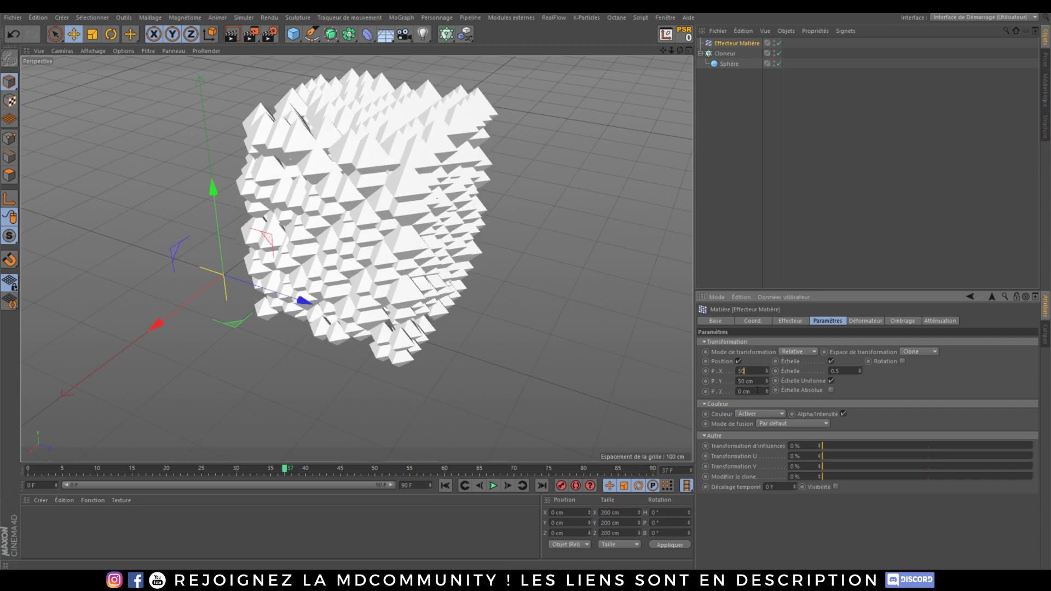
{"action": "key", "text": "Return"}
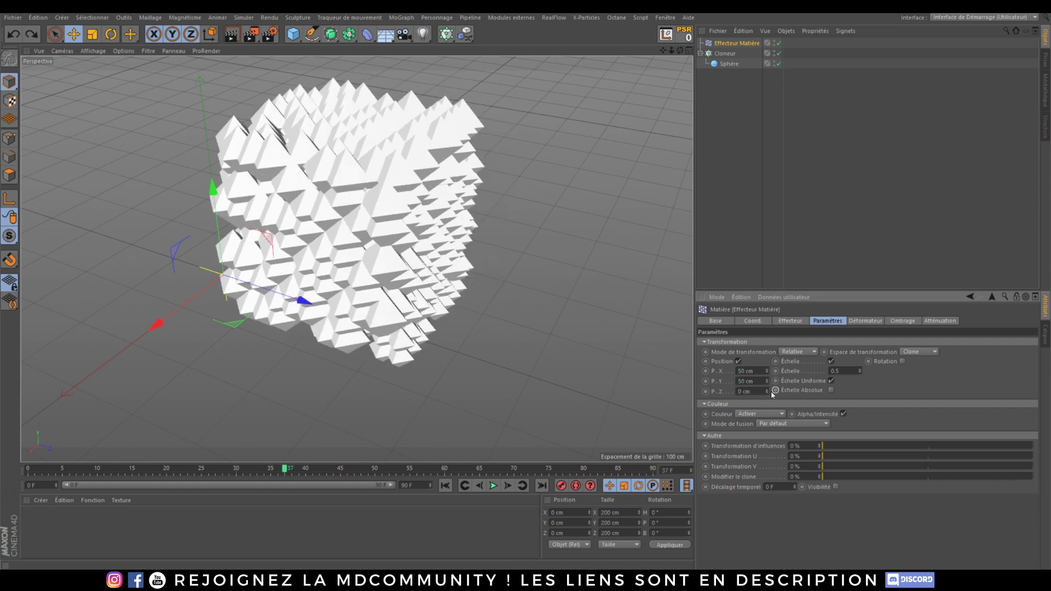
Undo the X offset and raise the effector's P.Y to 289 cm.
{"action": "key", "text": "ctrl+z"}
{"action": "left_click_drag", "start_coordinate": [767, 382], "coordinate": [767, 251]}
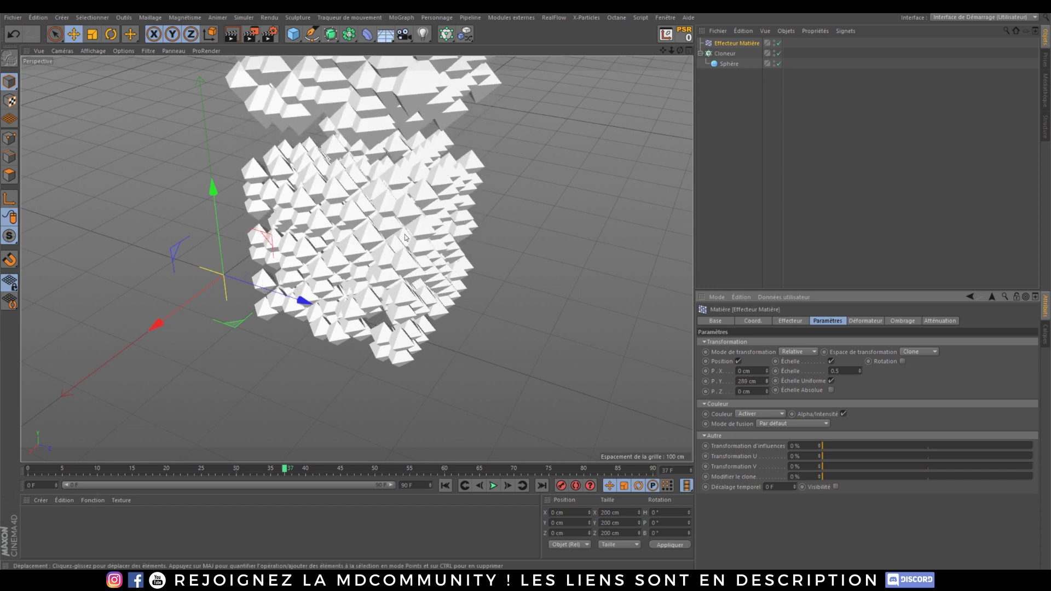
{"action": "left_click_drag", "start_coordinate": [302, 138], "coordinate": [275, 272], "text": "alt"}
{"action": "scroll", "coordinate": [301, 138], "scroll_direction": "down", "scroll_amount": 5}
{"action": "middle_click_drag", "start_coordinate": [341, 140], "coordinate": [367, 313], "text": "alt"}
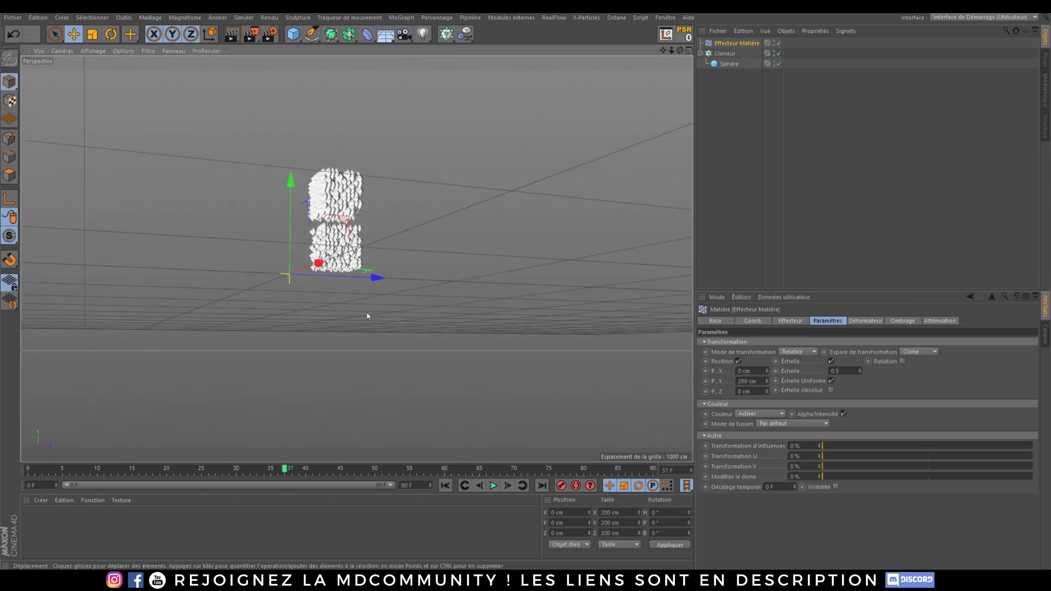
{"action": "scroll", "coordinate": [359, 290], "scroll_direction": "up", "scroll_amount": 5}
{"action": "left_click_drag", "start_coordinate": [354, 168], "coordinate": [296, 207], "text": "alt"}
{"action": "middle_click_drag", "start_coordinate": [296, 207], "coordinate": [319, 324], "text": "alt"}
{"action": "left_click_drag", "start_coordinate": [319, 324], "coordinate": [265, 384], "text": "alt"}
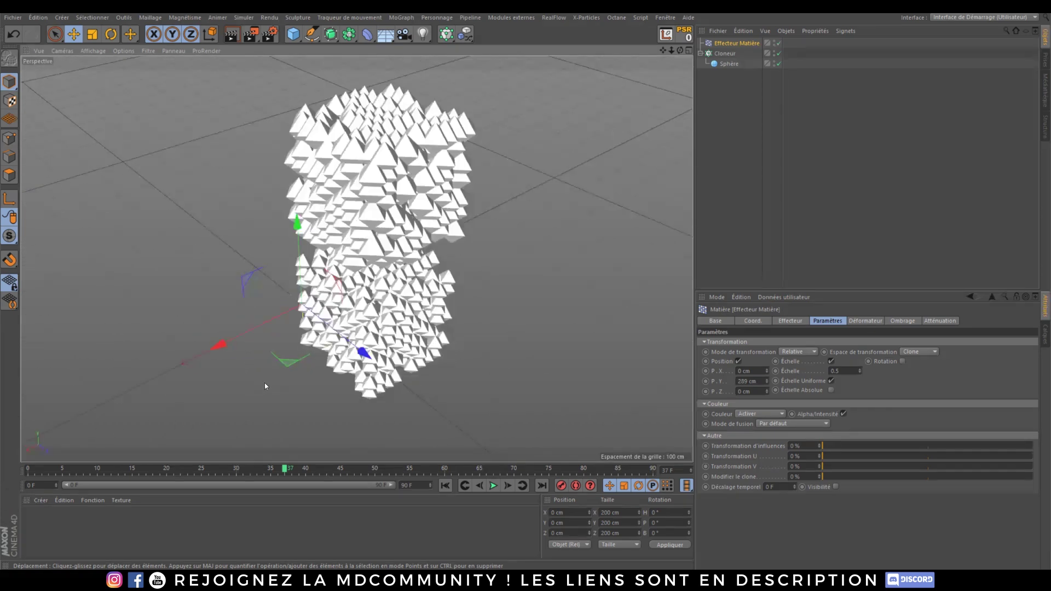
Disable the effector's position transformation and increase its uniform scale.
{"action": "left_click", "coordinate": [904, 321]}
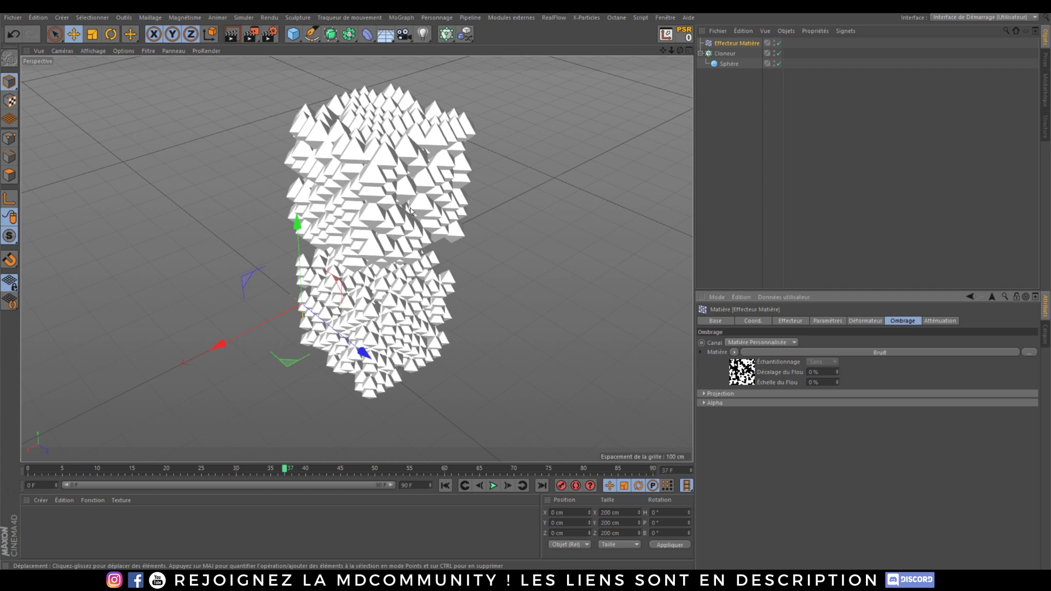
{"action": "left_click", "coordinate": [813, 322]}
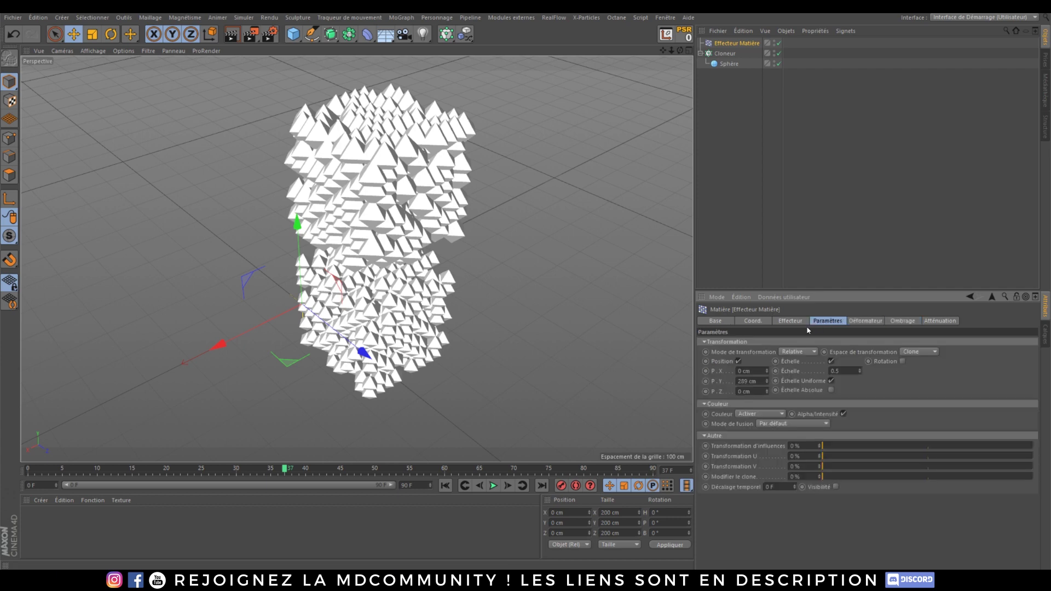
{"action": "left_click", "coordinate": [738, 362]}
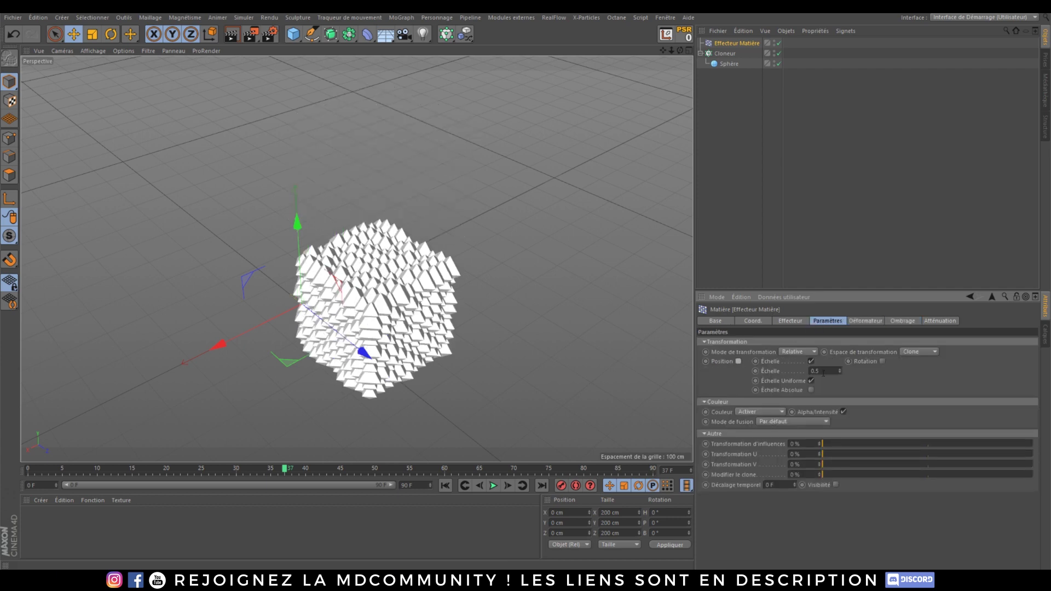
{"action": "left_click_drag", "start_coordinate": [841, 372], "coordinate": [841, 305]}
{"action": "left_click_drag", "start_coordinate": [405, 342], "coordinate": [437, 327], "text": "alt"}
Open the effector's Bruit shader and set its Vitesse to 1 % and its Mouvement to 50 cm on all three axes.
{"action": "left_click", "coordinate": [903, 321]}
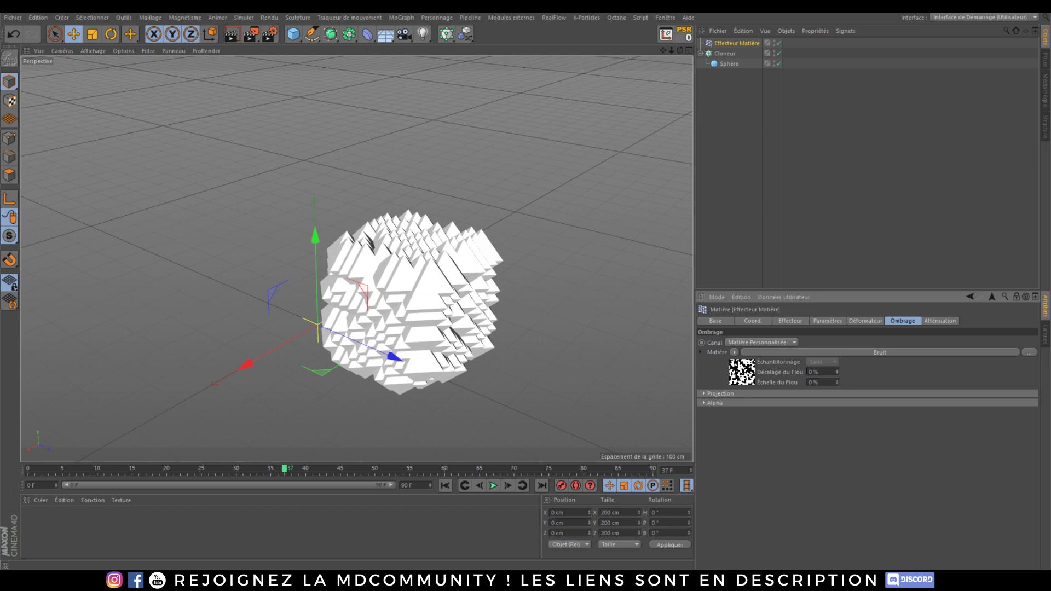
{"action": "left_click", "coordinate": [779, 343]}
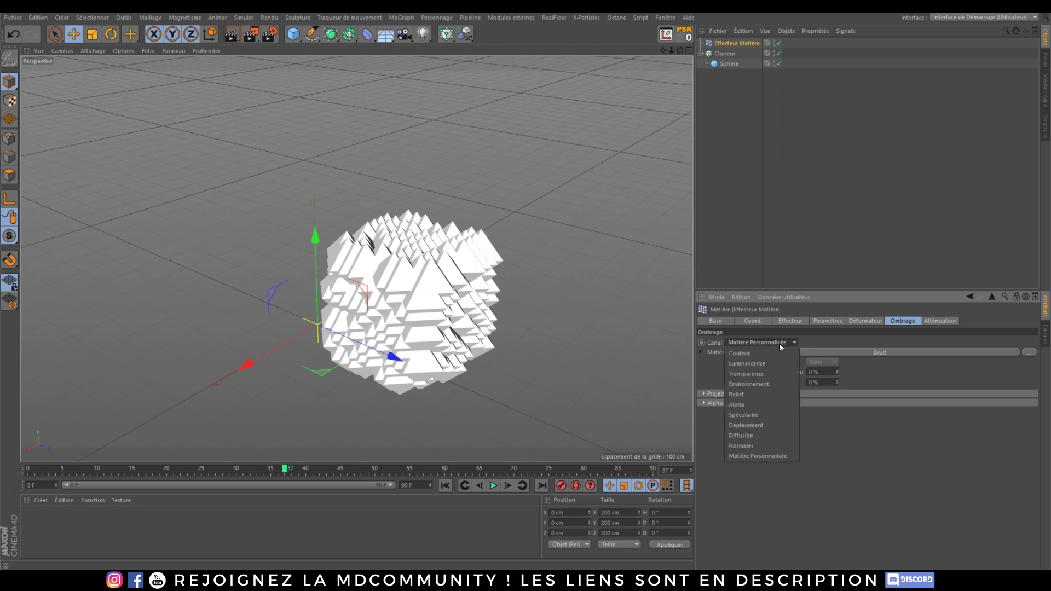
{"action": "left_click", "coordinate": [754, 509]}
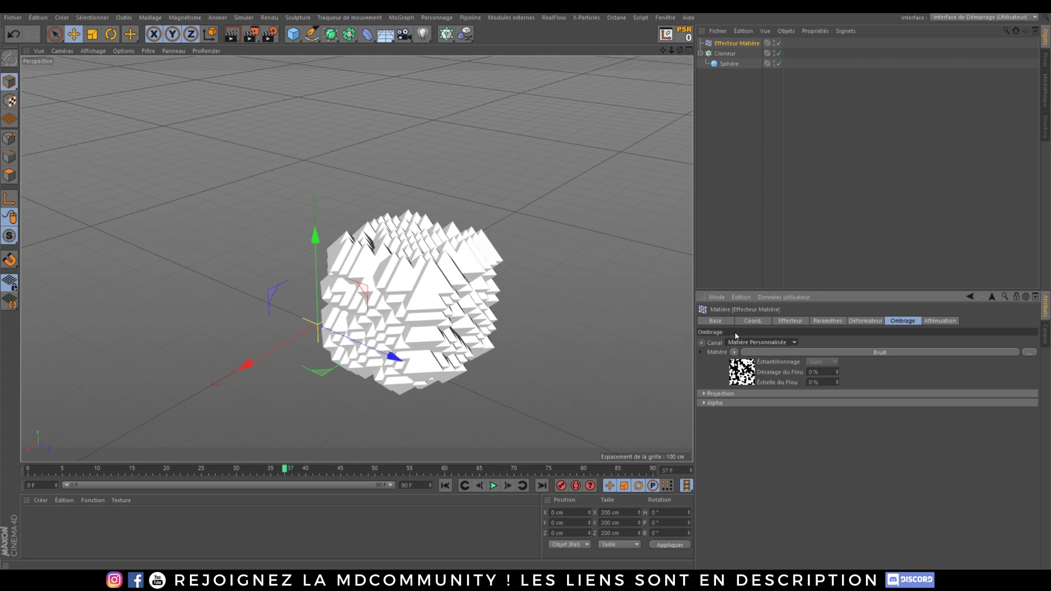
{"action": "left_click", "coordinate": [880, 352]}
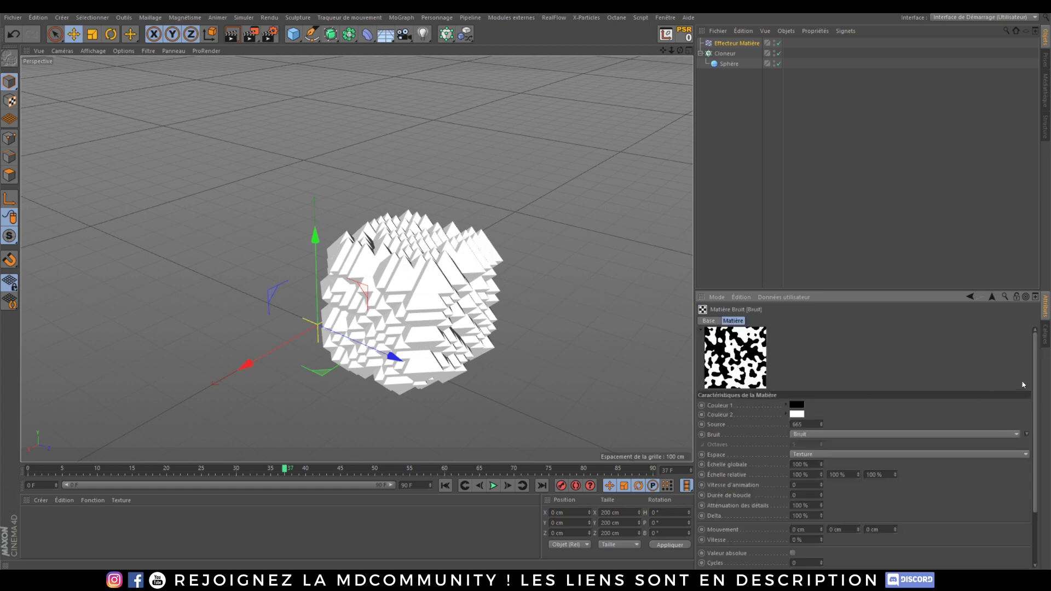
{"action": "scroll", "coordinate": [776, 464], "scroll_direction": "down", "scroll_amount": 3}
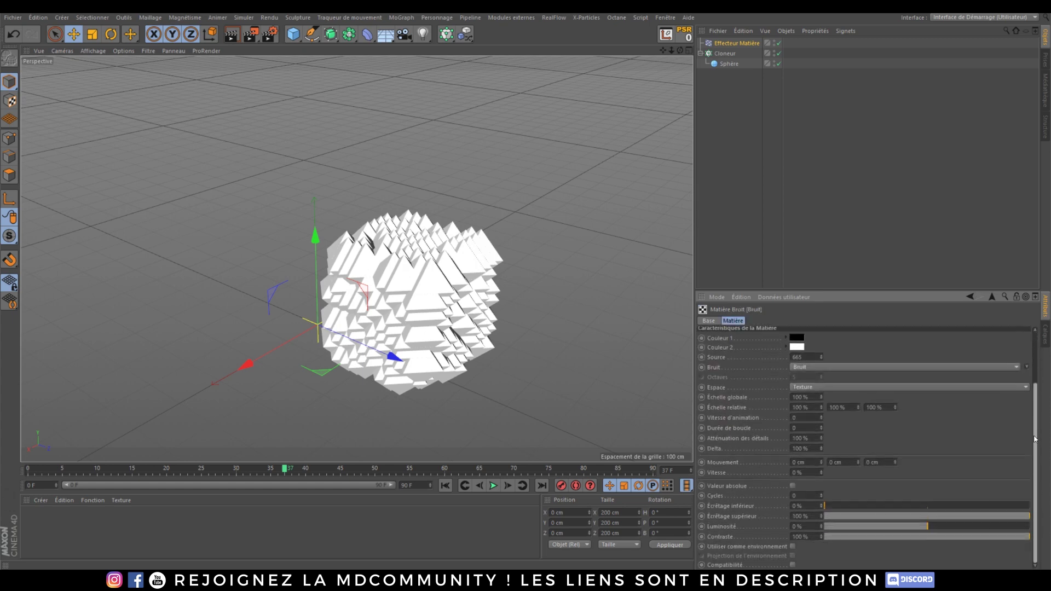
{"action": "left_click", "coordinate": [803, 473]}
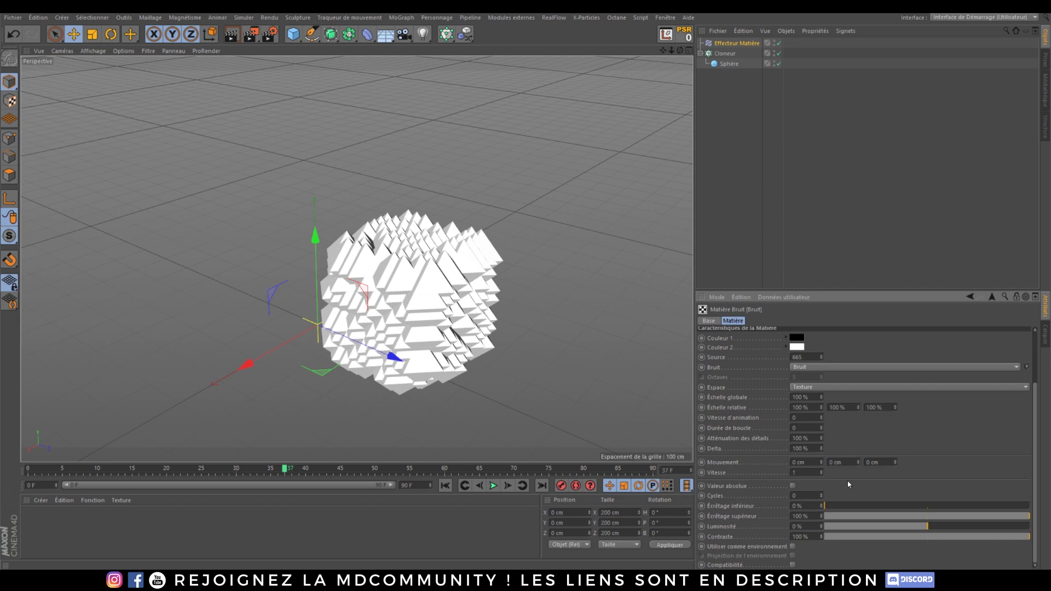
{"action": "type", "text": "50"}
{"action": "key", "text": "Tab"}
{"action": "type", "text": "50"}
{"action": "key", "text": "Return"}
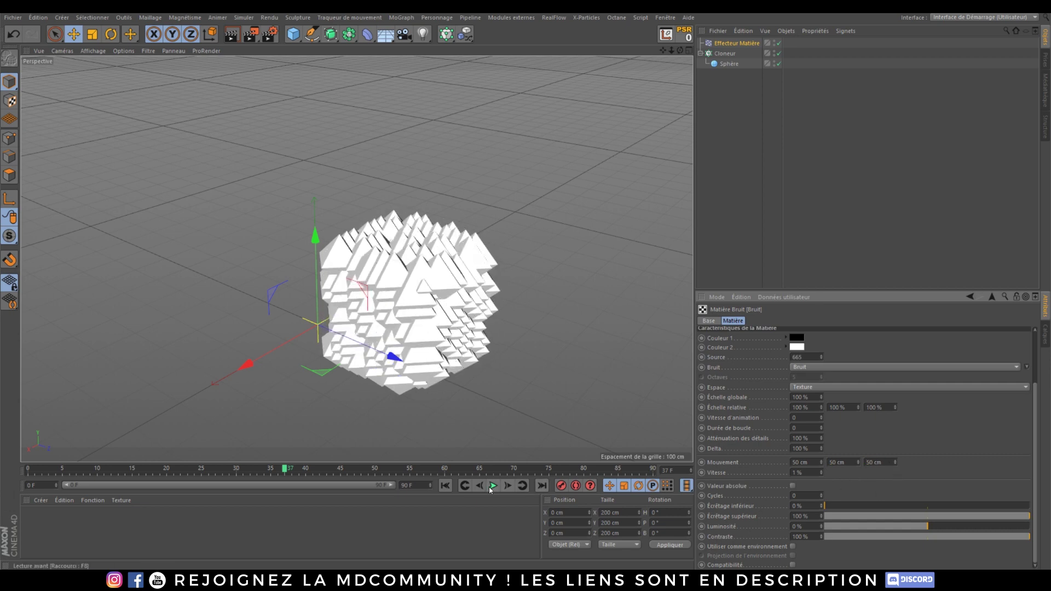
Play the animation from the first frame to preview the moving noise on the clones.
{"action": "left_click", "coordinate": [447, 486]}
{"action": "left_click", "coordinate": [493, 486]}
{"action": "left_click", "coordinate": [494, 486]}
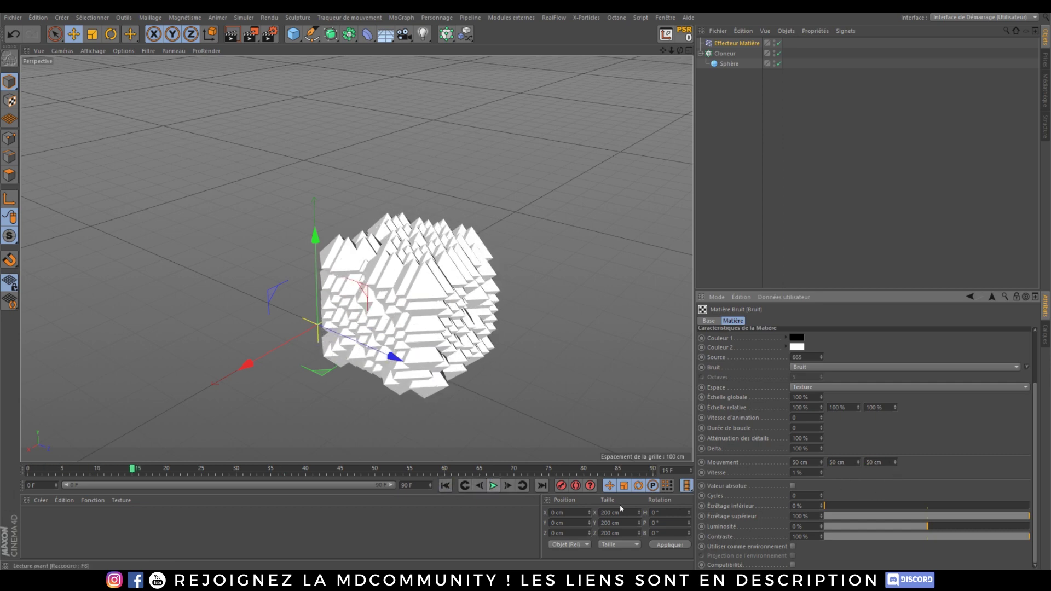
Slow the Bruit shader by setting its Mouvement to 1 cm on all three axes and its Vitesse to 0.1 %.
{"action": "left_click_drag", "start_coordinate": [810, 463], "coordinate": [712, 458]}
{"action": "type", "text": "1"}
{"action": "left_click_drag", "start_coordinate": [858, 463], "coordinate": [860, 464]}
{"action": "type", "text": "1"}
{"action": "key", "text": "Return"}
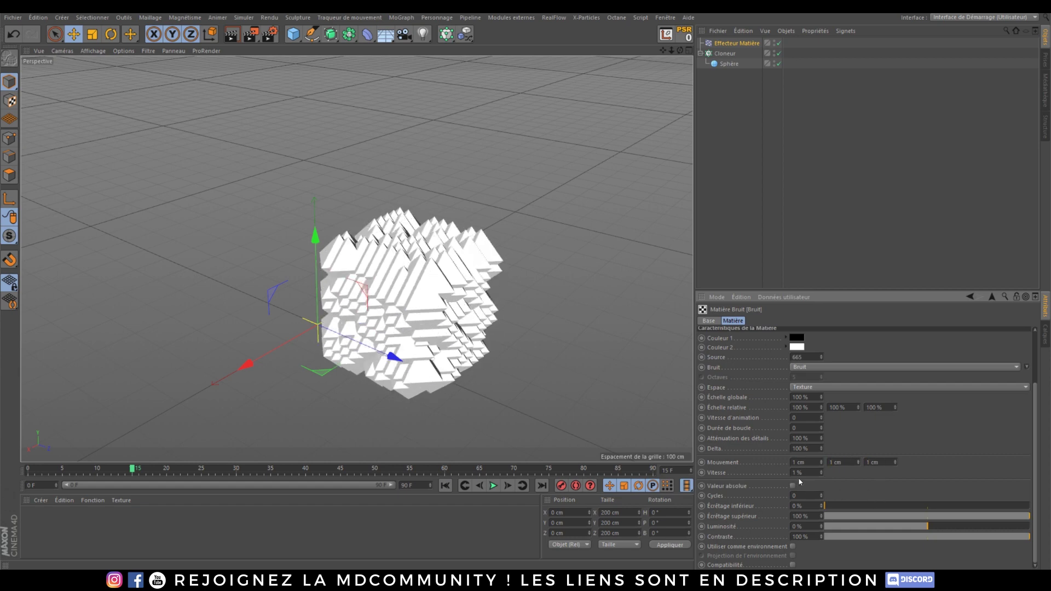
{"action": "key", "text": "Return"}
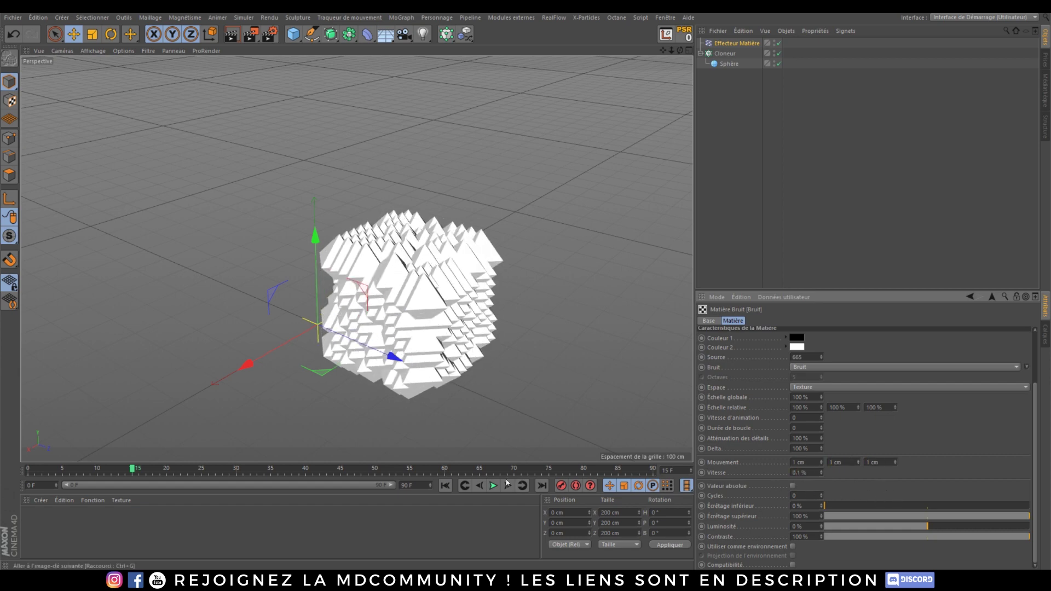
Replay the animation from the start to check the slower noise movement.
{"action": "left_click", "coordinate": [448, 487]}
{"action": "left_click", "coordinate": [498, 489]}
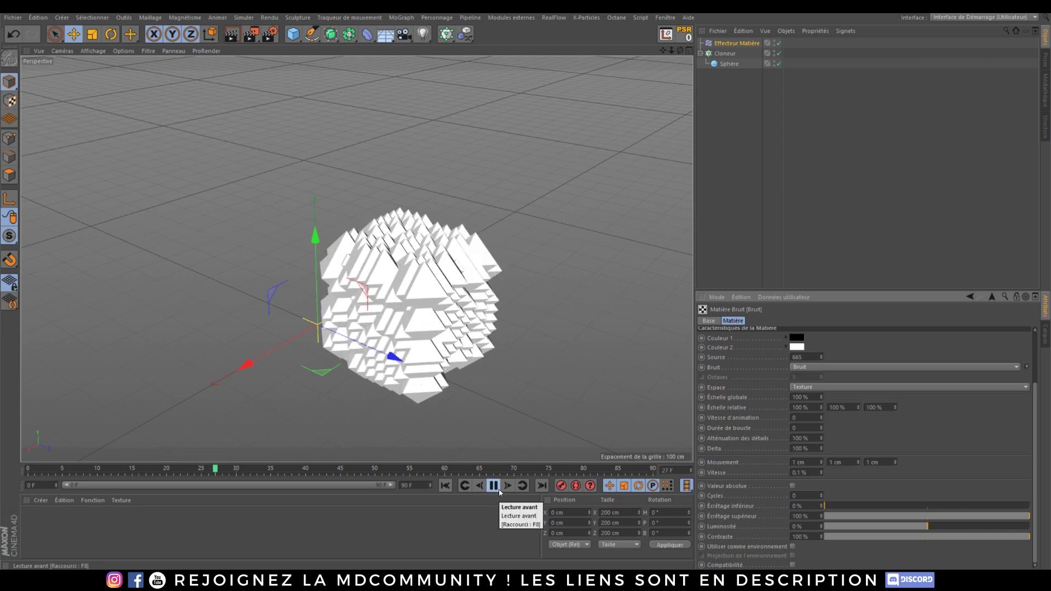
{"action": "left_click", "coordinate": [496, 488]}
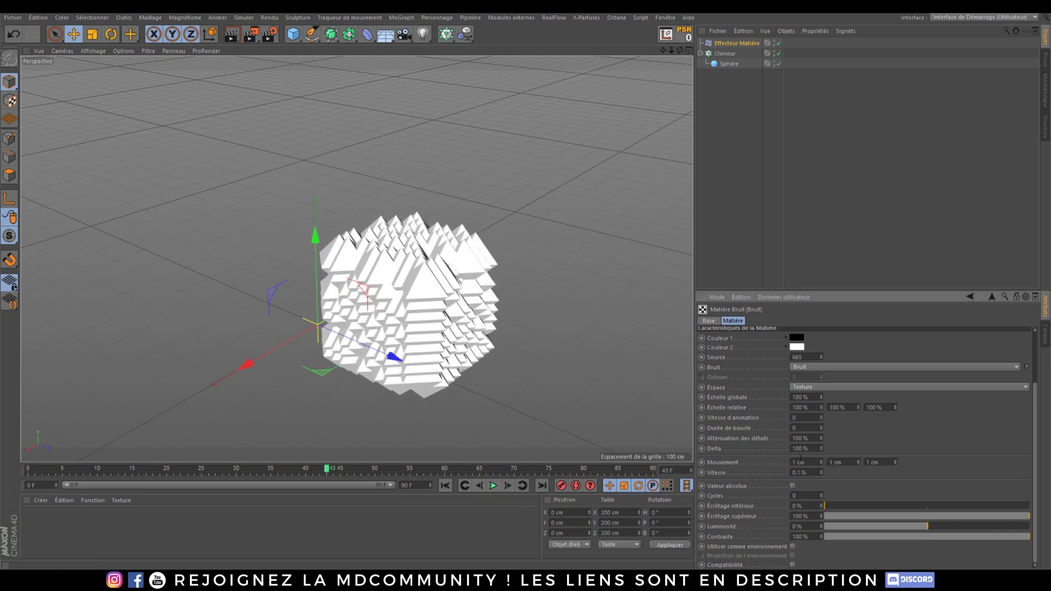
Set the Bruit shader's Mouvement to 0.1 cm on all three axes.
{"action": "left_click_drag", "start_coordinate": [856, 465], "coordinate": [828, 465]}
{"action": "type", "text": "0."}
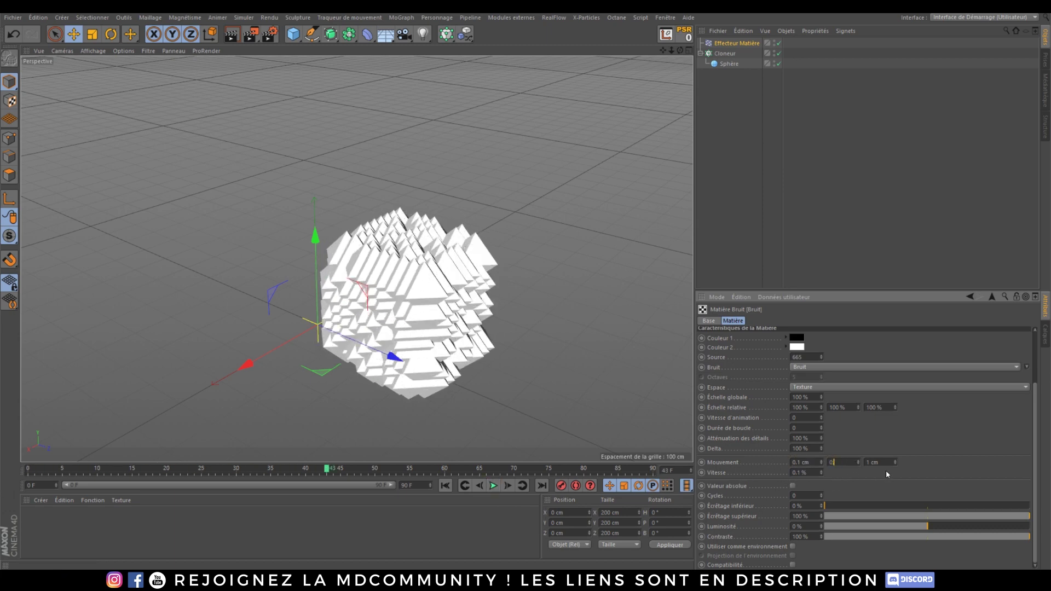
{"action": "type", "text": "0.1"}
{"action": "key", "text": "Return"}
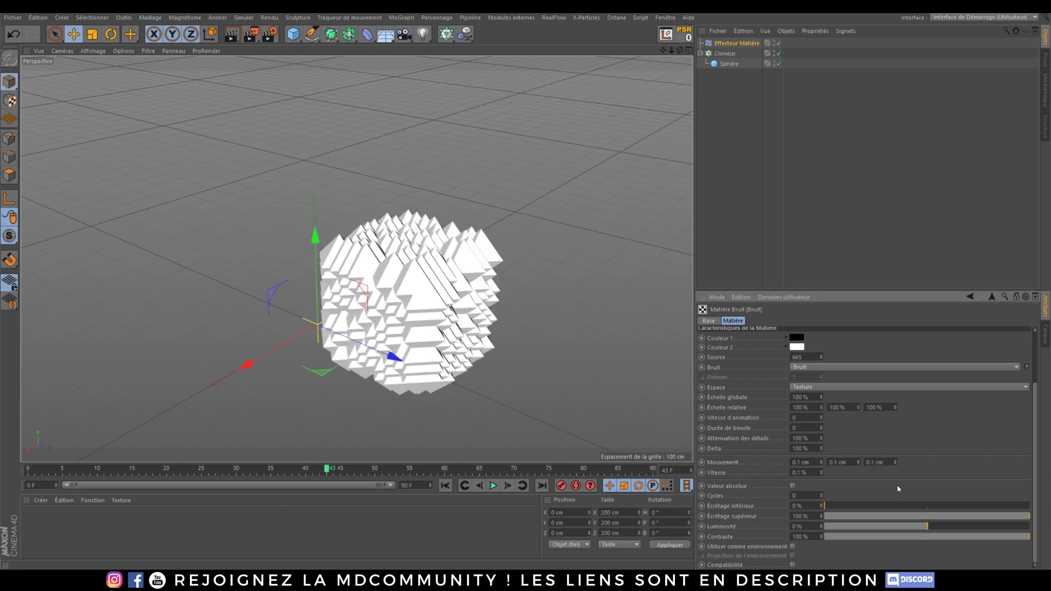
Preview the animation from frame 0 and inspect the deformed clone cube up close.
{"action": "left_click", "coordinate": [509, 525]}
{"action": "left_click", "coordinate": [446, 487]}
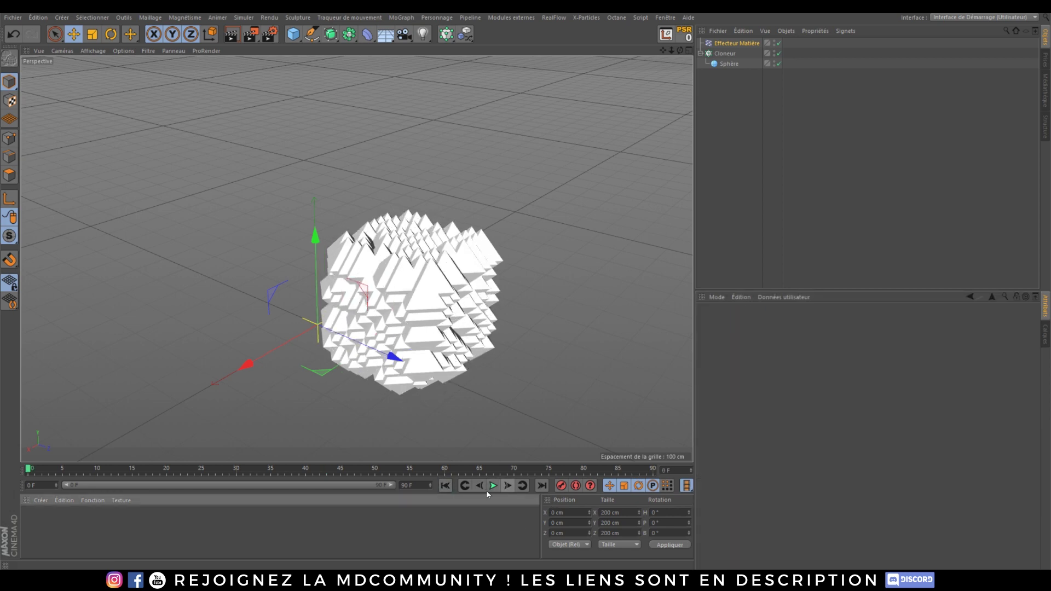
{"action": "left_click", "coordinate": [492, 489]}
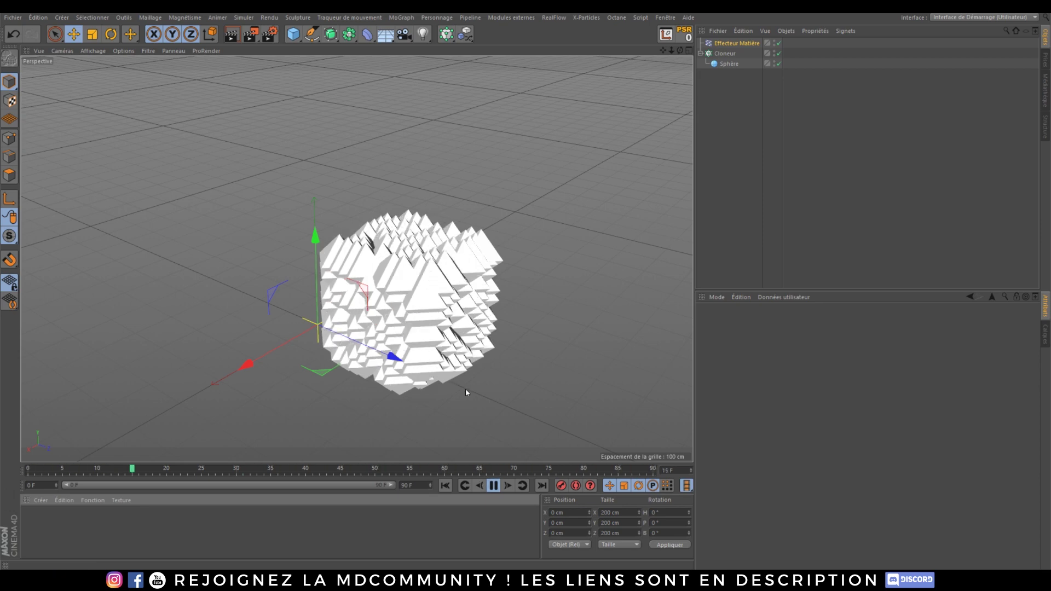
{"action": "left_click", "coordinate": [495, 484]}
{"action": "scroll", "coordinate": [366, 290], "scroll_direction": "up", "scroll_amount": 3}
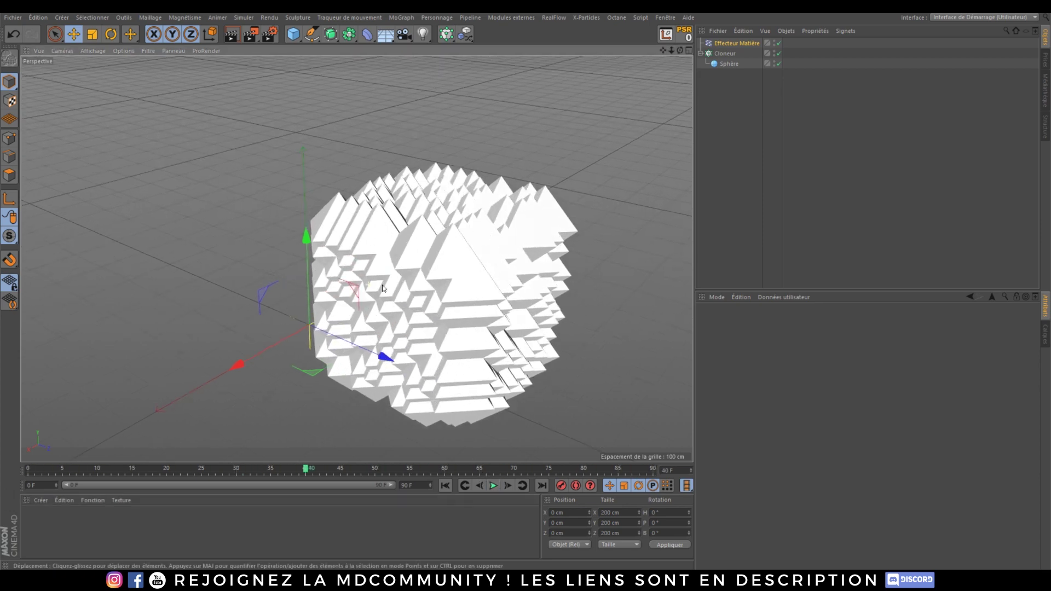
{"action": "left_click_drag", "start_coordinate": [368, 284], "coordinate": [525, 247], "text": "alt"}
Delete the Effecteur Matière from the scene.
{"action": "left_click", "coordinate": [729, 44]}
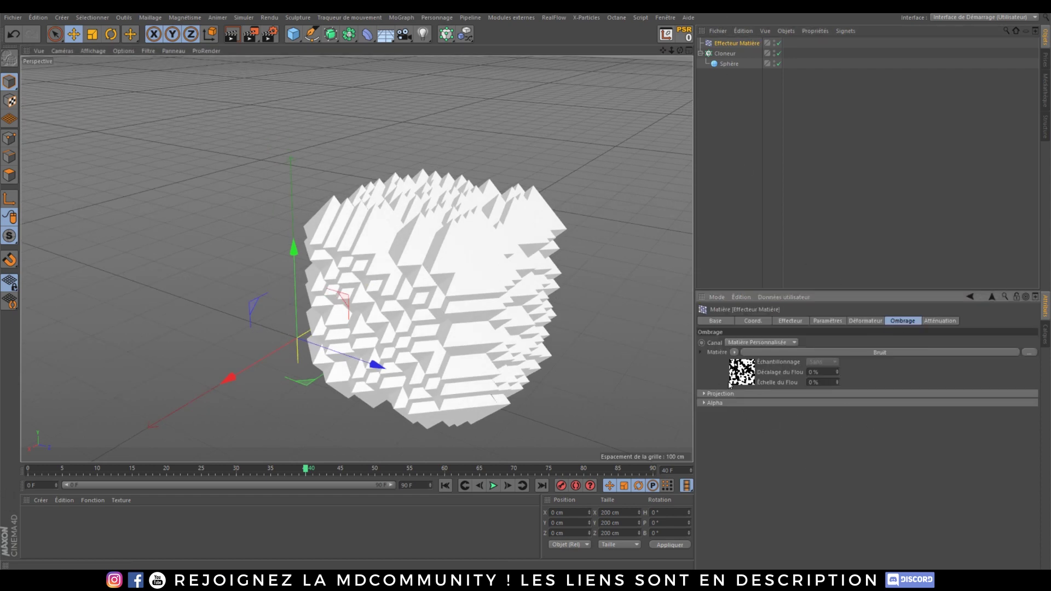
{"action": "left_click", "coordinate": [735, 44]}
{"action": "key", "text": "Delete"}
Set the Cloneur's grid quantity to 5 clones on each of the three axes.
{"action": "left_click_drag", "start_coordinate": [515, 295], "coordinate": [515, 324], "text": "alt"}
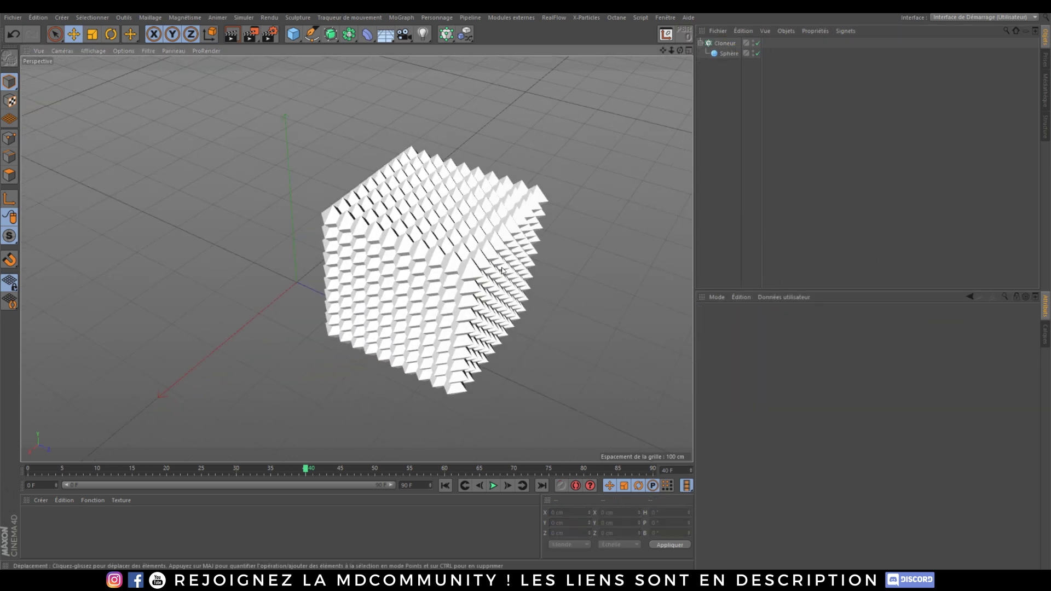
{"action": "middle_click_drag", "start_coordinate": [515, 324], "coordinate": [457, 339], "text": "alt"}
{"action": "left_click_drag", "start_coordinate": [457, 339], "coordinate": [458, 326], "text": "alt"}
{"action": "left_click", "coordinate": [725, 43]}
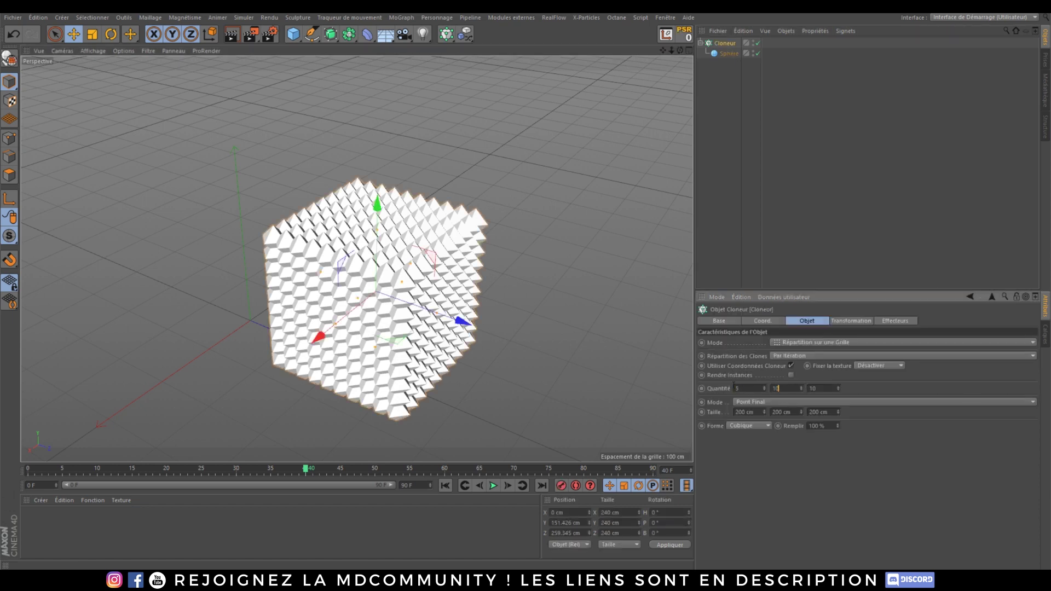
{"action": "type", "text": "5"}
{"action": "key", "text": "Tab"}
{"action": "type", "text": "5"}
{"action": "left_click", "coordinate": [883, 436]}
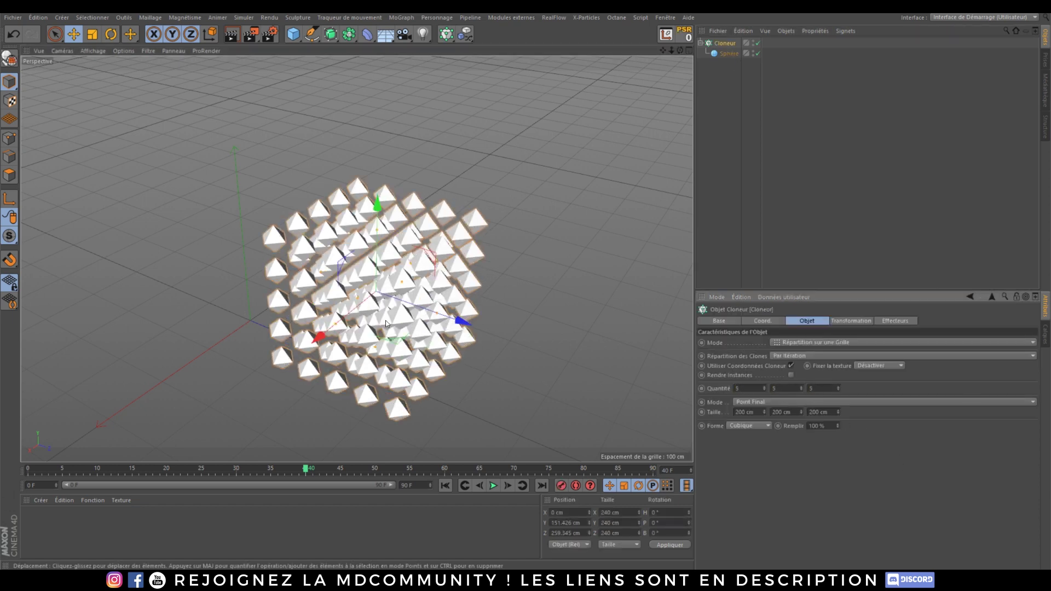
Deselect the Cloneur and add an Effecteur Audio to the scene.
{"action": "left_click_drag", "start_coordinate": [386, 321], "coordinate": [387, 315], "text": "alt"}
{"action": "left_click", "coordinate": [747, 134]}
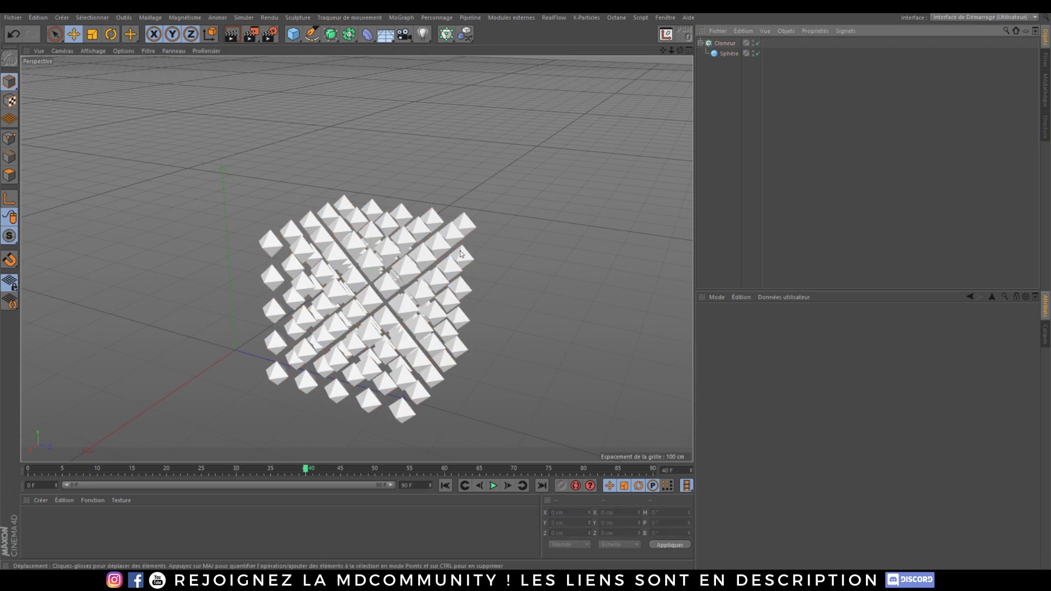
{"action": "left_click", "coordinate": [403, 18]}
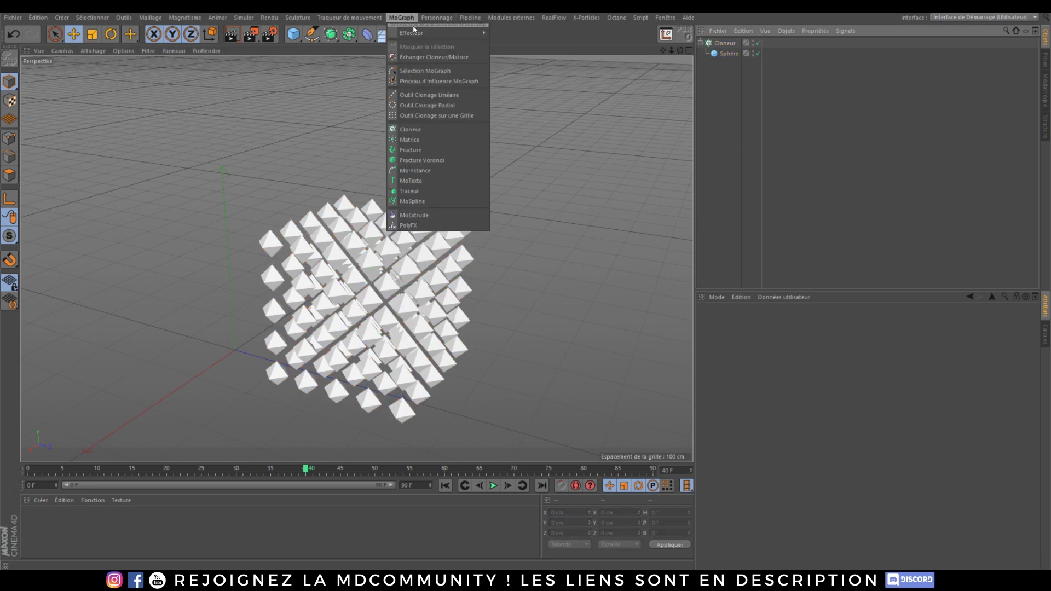
{"action": "mouse_move", "coordinate": [437, 34]}
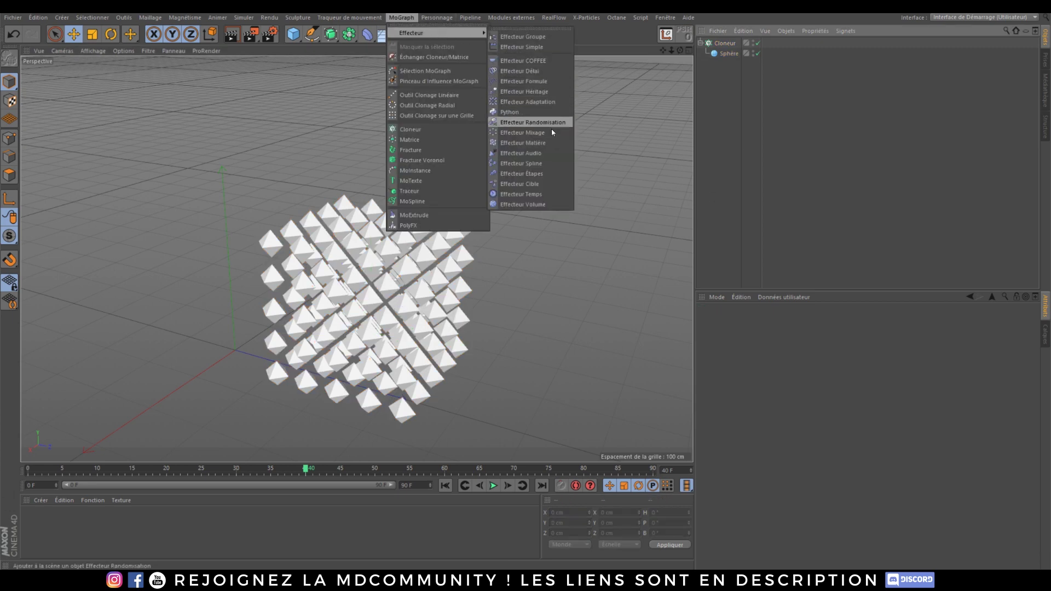
{"action": "left_click", "coordinate": [534, 154]}
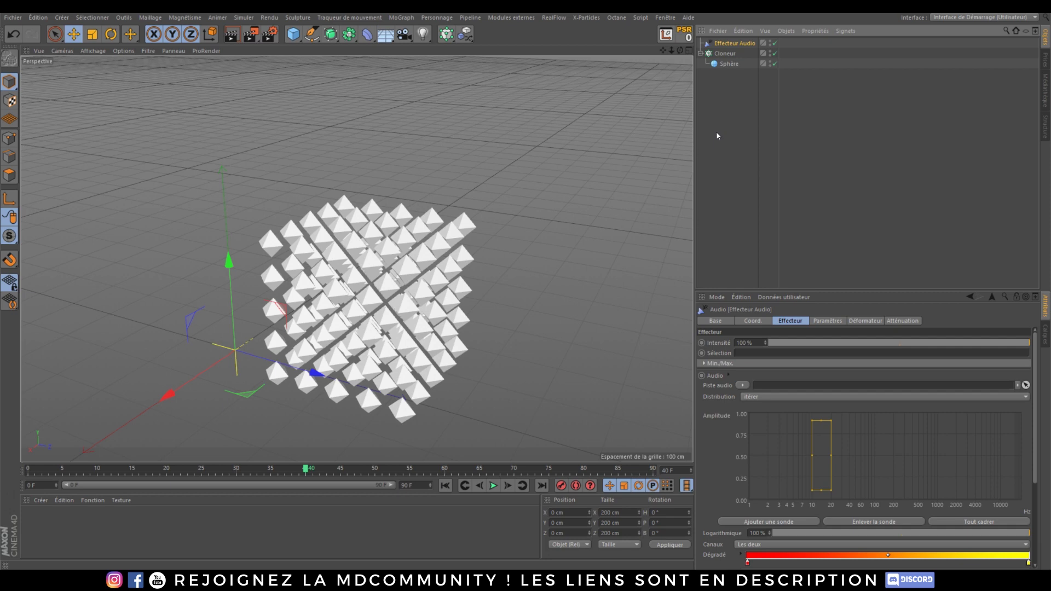
Assign the Effecteur Audio to the Cloneur's list of effectors.
{"action": "left_click", "coordinate": [730, 64]}
{"action": "left_click", "coordinate": [725, 53]}
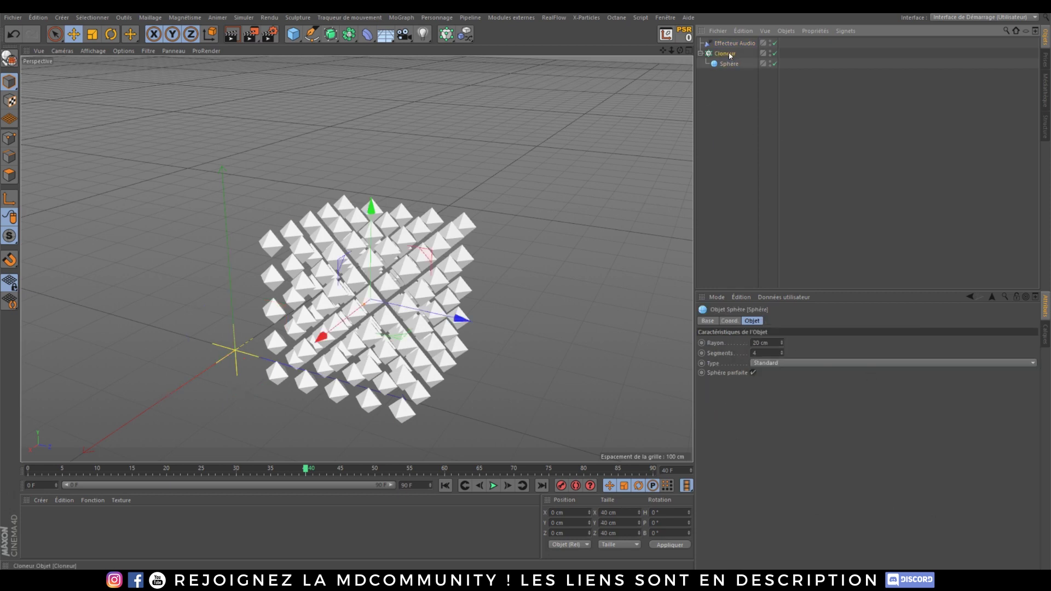
{"action": "left_click", "coordinate": [733, 43]}
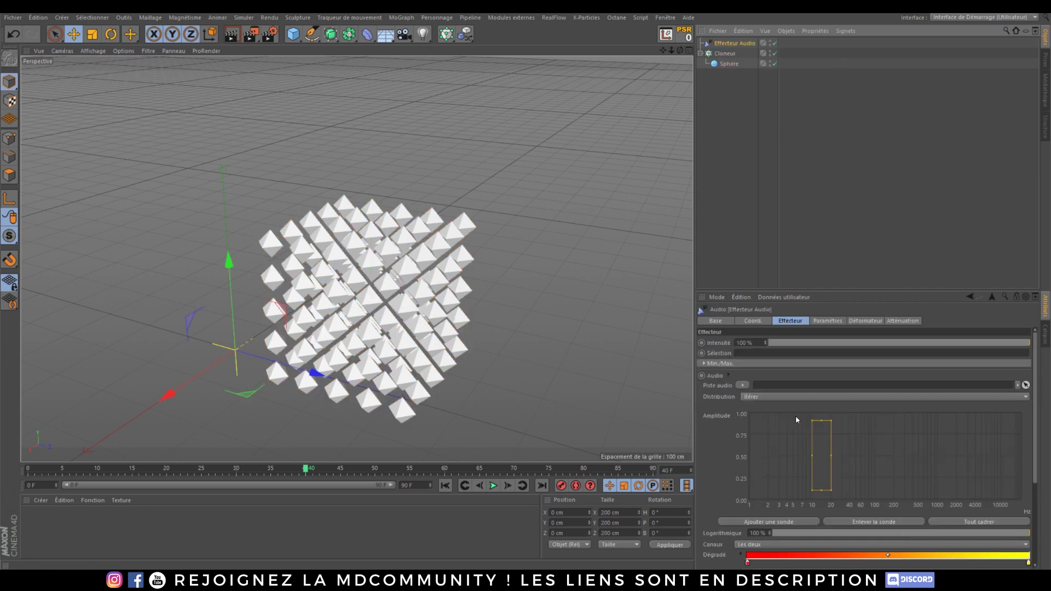
{"action": "left_click", "coordinate": [726, 53]}
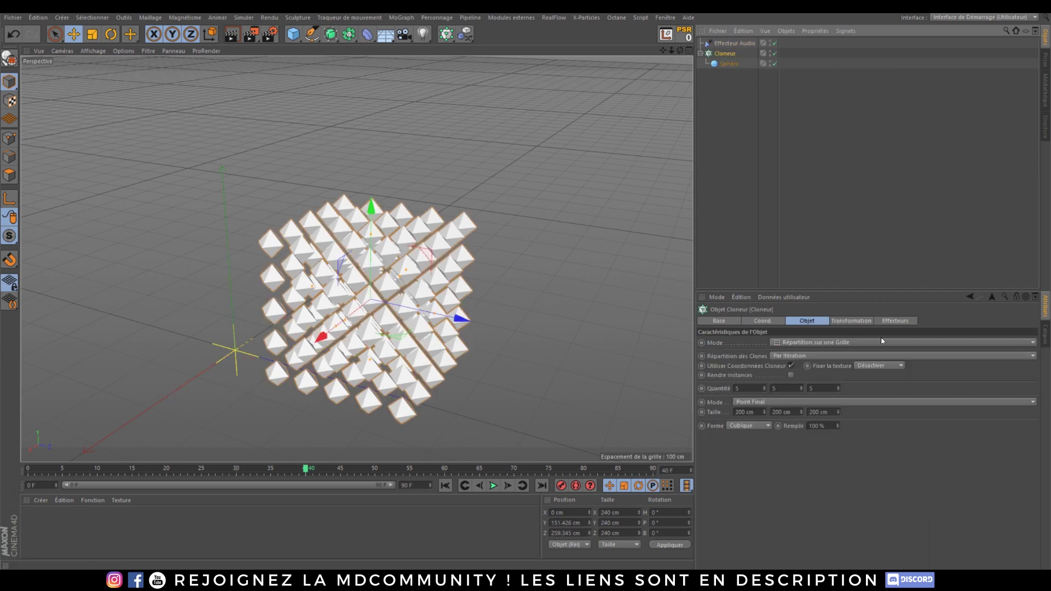
{"action": "left_click", "coordinate": [895, 321]}
{"action": "left_click_drag", "start_coordinate": [729, 45], "coordinate": [808, 365]}
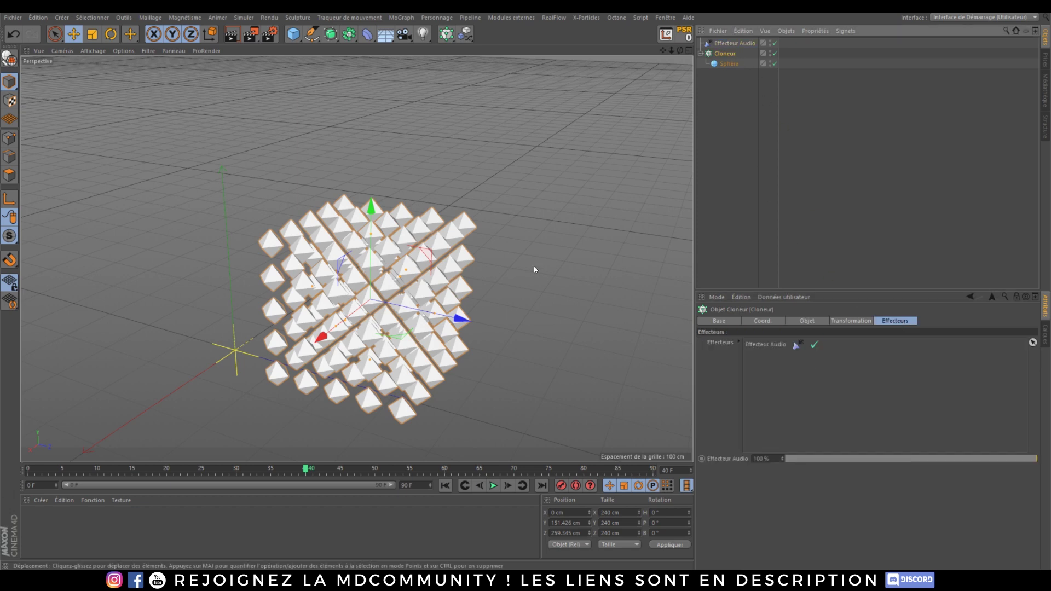
Select the Effecteur Audio and display its audio track and frequency graph settings.
{"action": "scroll", "coordinate": [351, 313], "scroll_direction": "up", "scroll_amount": 1}
{"action": "middle_click_drag", "start_coordinate": [378, 316], "coordinate": [375, 301], "text": "alt"}
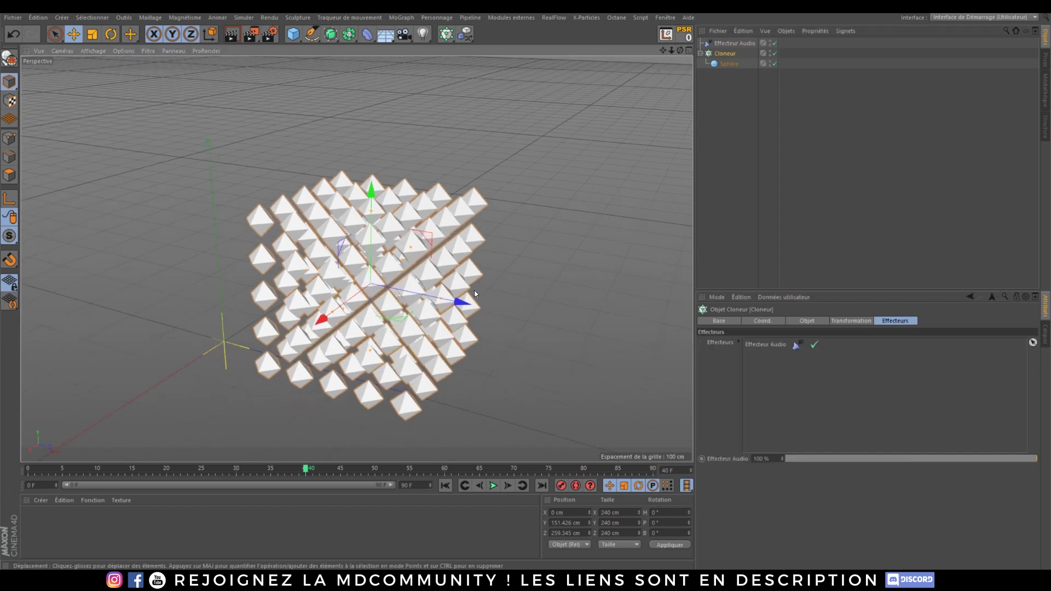
{"action": "left_click", "coordinate": [744, 44]}
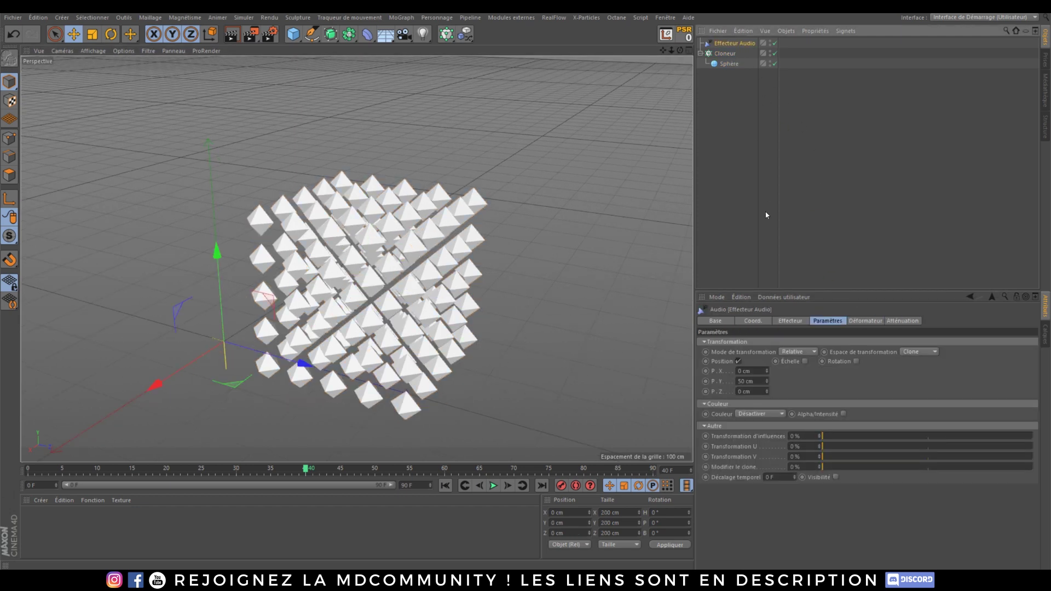
{"action": "left_click", "coordinate": [789, 322]}
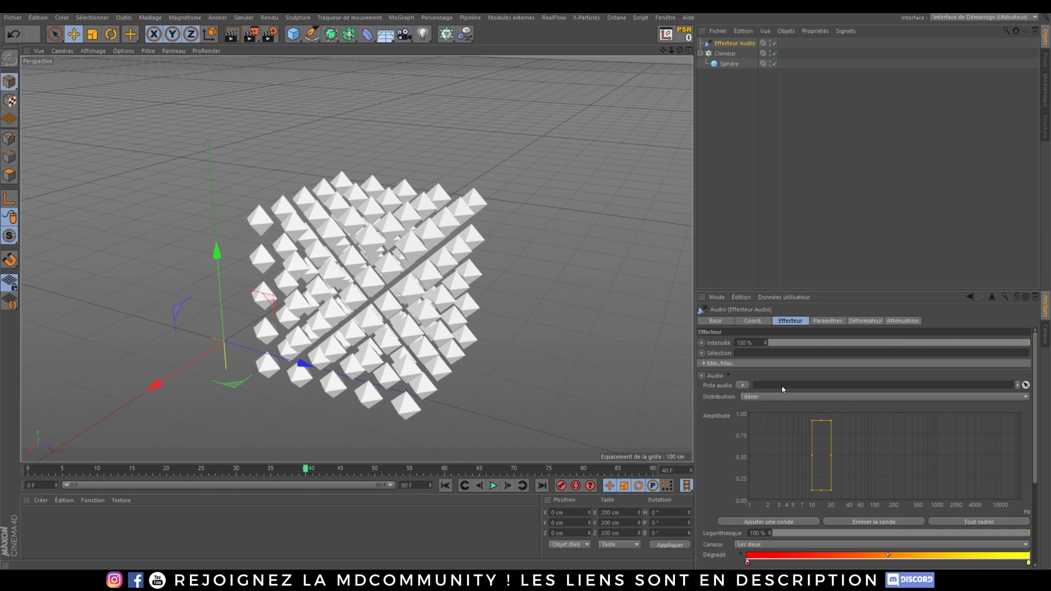
{"action": "left_click", "coordinate": [566, 328]}
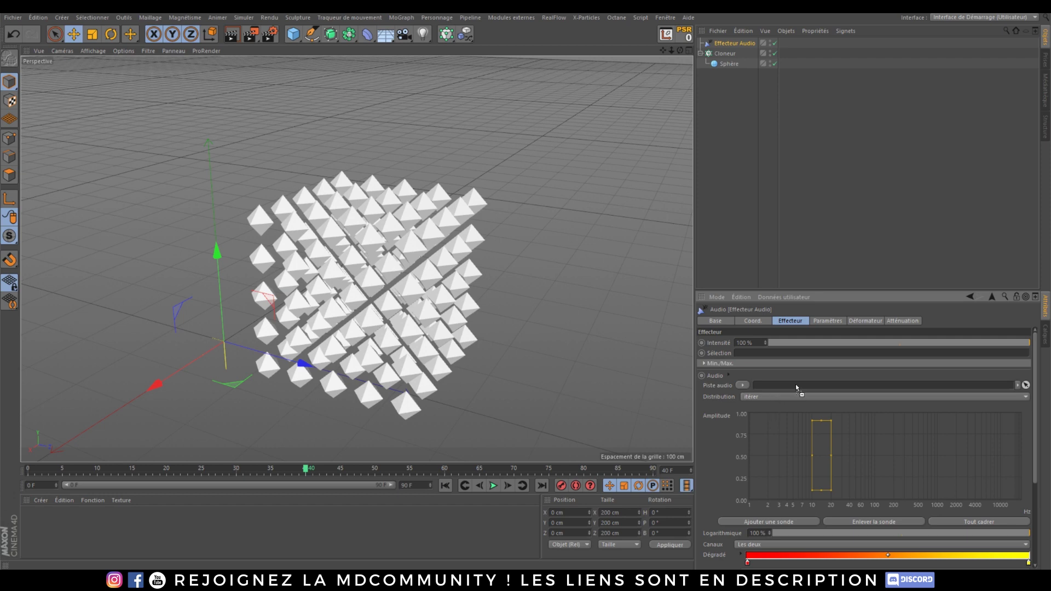
{"action": "left_click_drag", "start_coordinate": [797, 385], "coordinate": [796, 385]}
{"action": "left_click", "coordinate": [558, 327]}
{"action": "left_click", "coordinate": [1026, 385]}
{"action": "left_click", "coordinate": [1020, 396]}
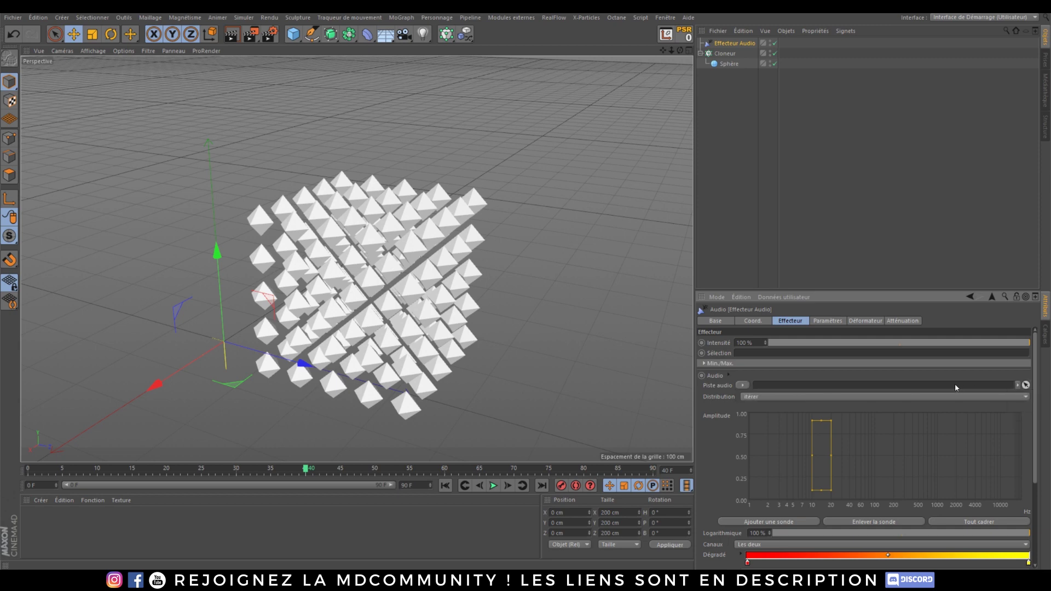
Load roeyksopp-feat-robyn-monument-the-inevitable-end-version.mp3 from the sons folder on Stockage (E:) as the effector's audio track.
{"action": "left_click", "coordinate": [740, 385]}
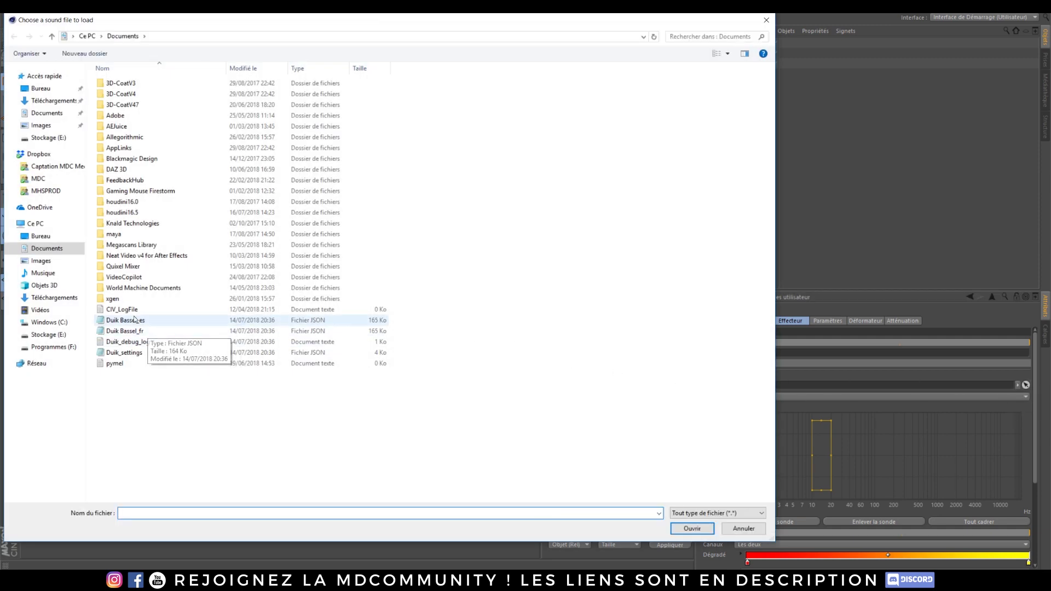
{"action": "left_click", "coordinate": [48, 335]}
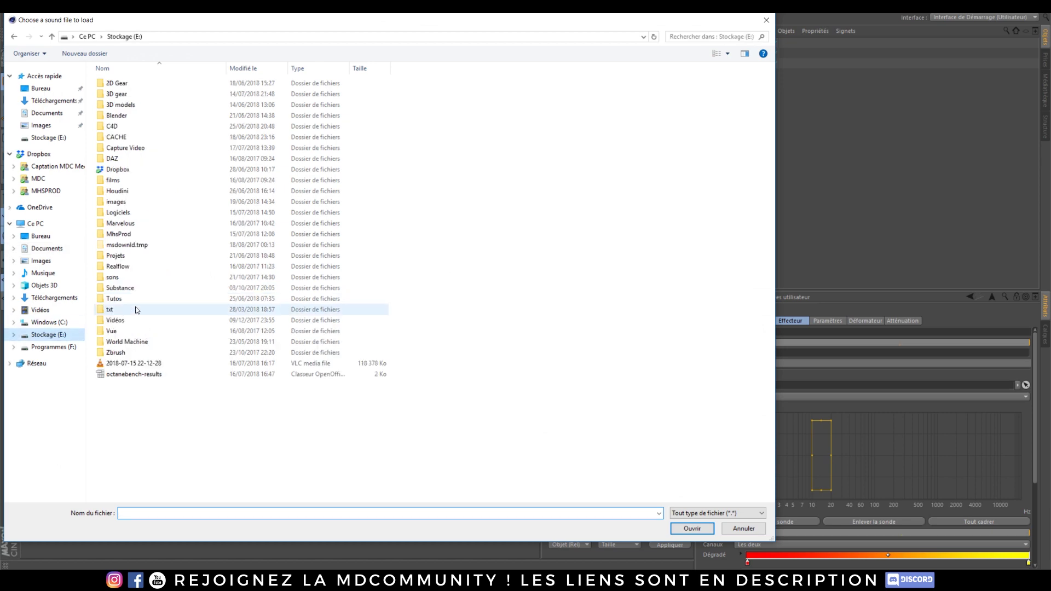
{"action": "double_click", "coordinate": [112, 277]}
{"action": "left_click", "coordinate": [135, 245]}
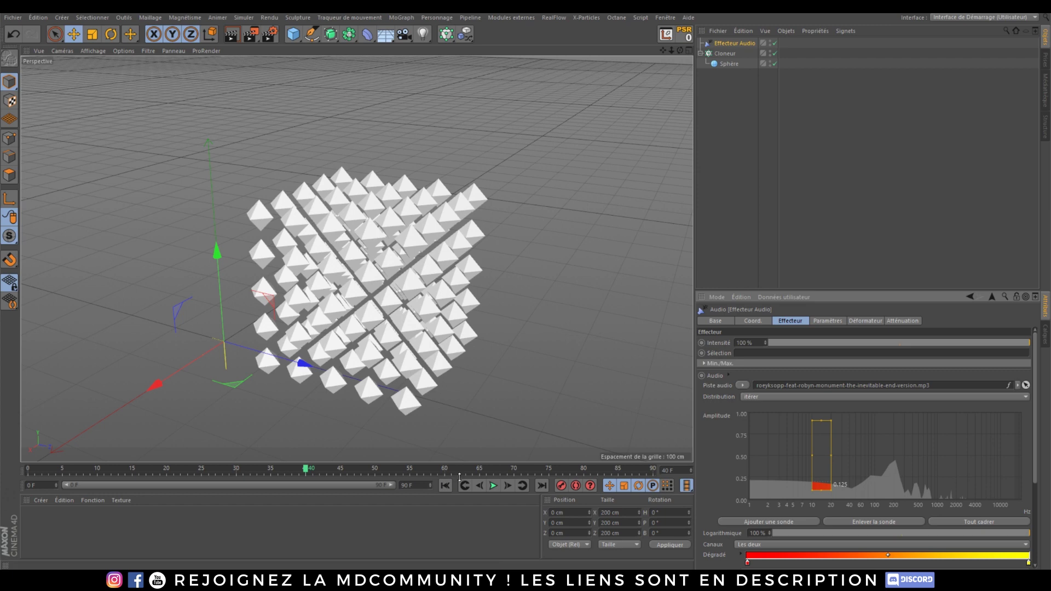
Play the animation from the start and move the audio probe down to about 3.6 to 7.2 Hz.
{"action": "left_click", "coordinate": [446, 486]}
{"action": "left_click", "coordinate": [492, 487]}
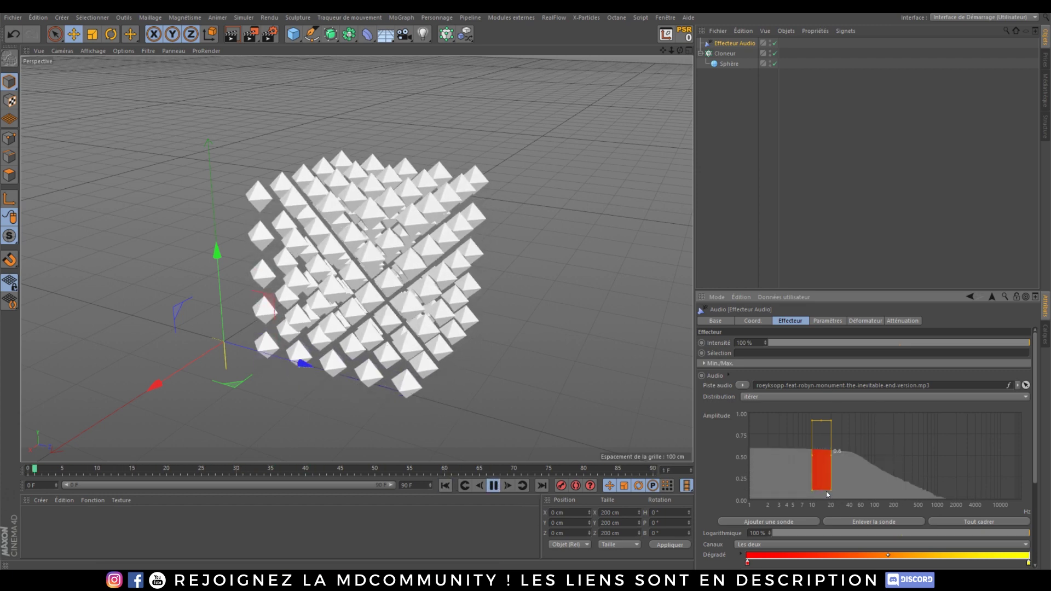
{"action": "left_click_drag", "start_coordinate": [828, 469], "coordinate": [793, 457]}
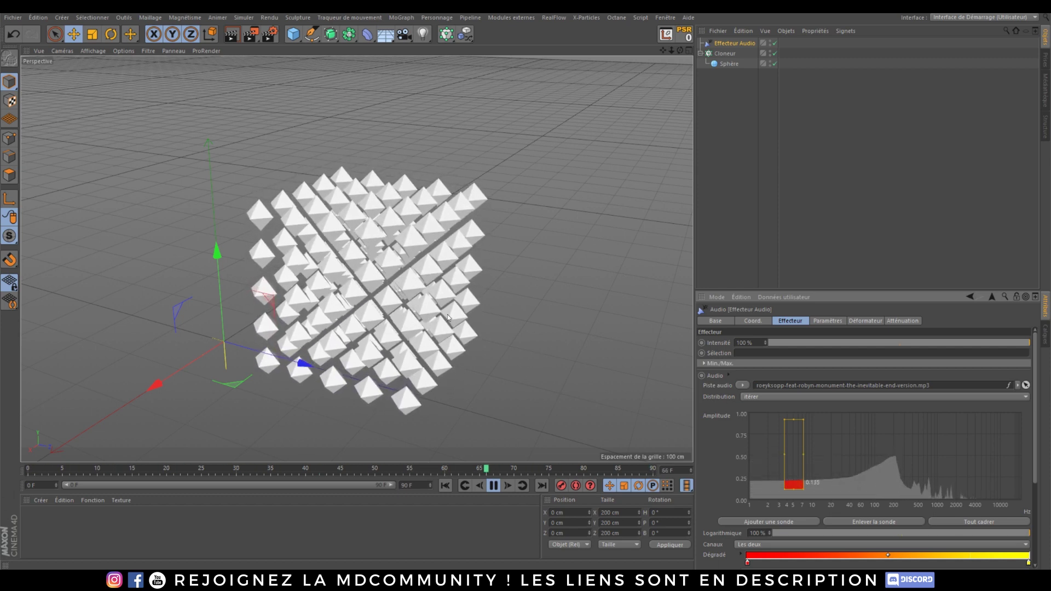
Try Effecteur Audio position offsets of about 236 cm in X and 27 cm in Z during playback.
{"action": "left_click", "coordinate": [828, 321]}
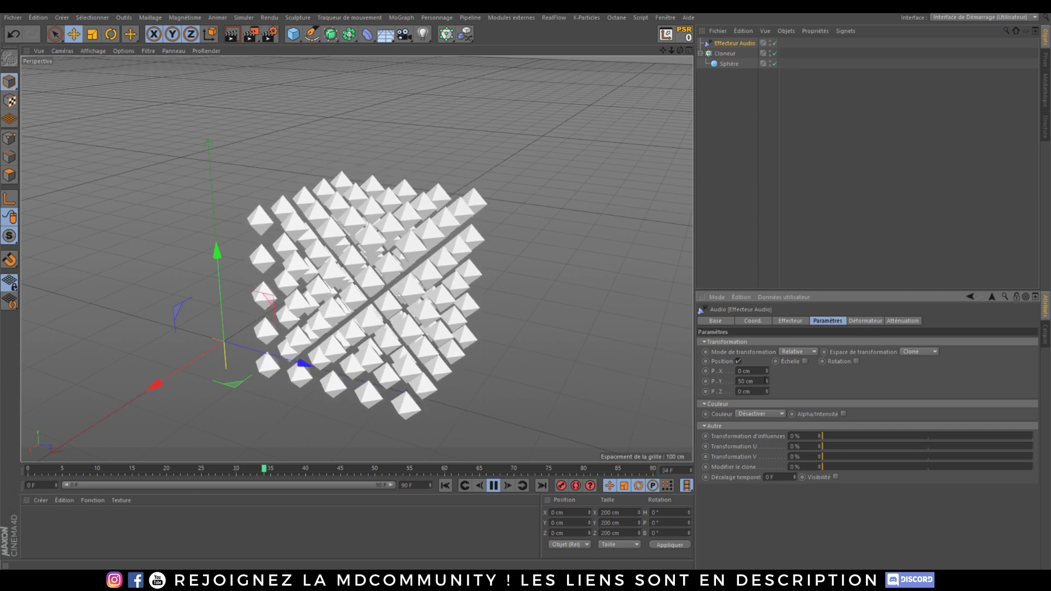
{"action": "left_click_drag", "start_coordinate": [768, 372], "coordinate": [767, 242]}
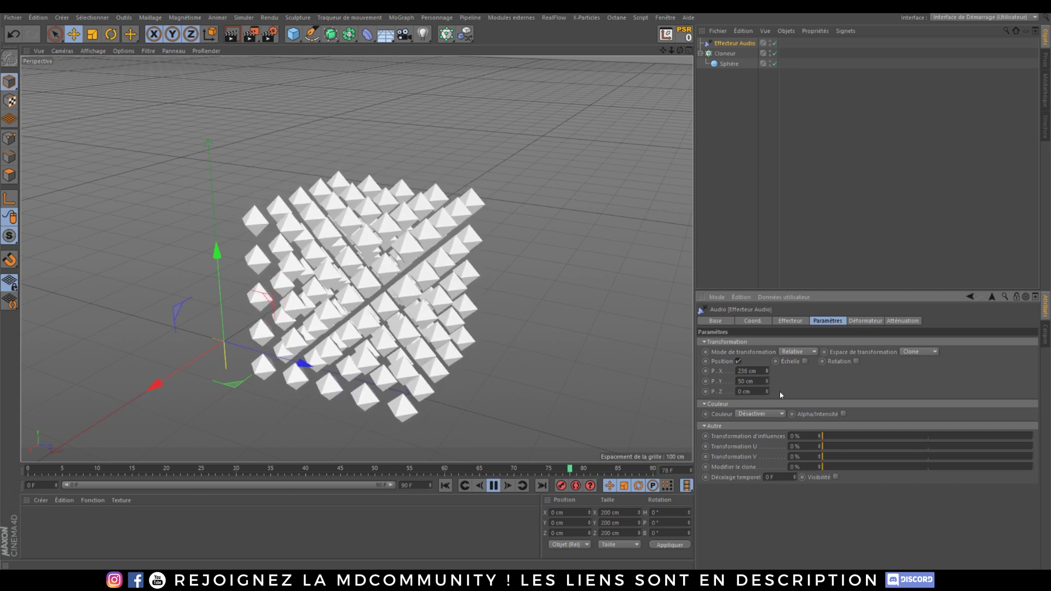
{"action": "left_click_drag", "start_coordinate": [767, 392], "coordinate": [767, 381]}
{"action": "double_click", "coordinate": [747, 372]}
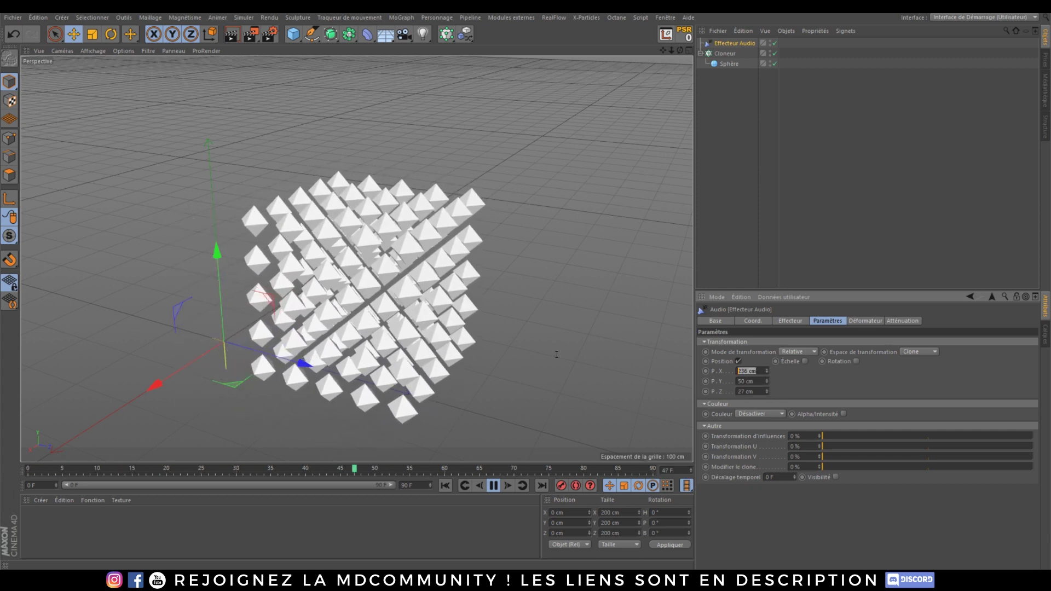
Disable the effector's Position influence and enable uniform Échelle with a scale of 1.
{"action": "left_click", "coordinate": [739, 361]}
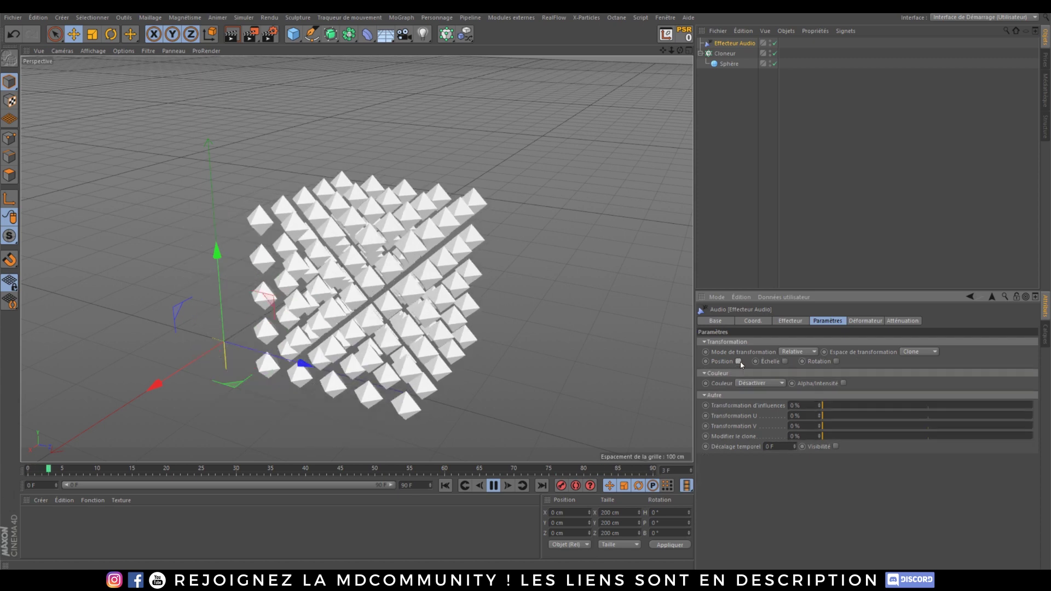
{"action": "left_click", "coordinate": [787, 362]}
{"action": "left_click", "coordinate": [811, 401]}
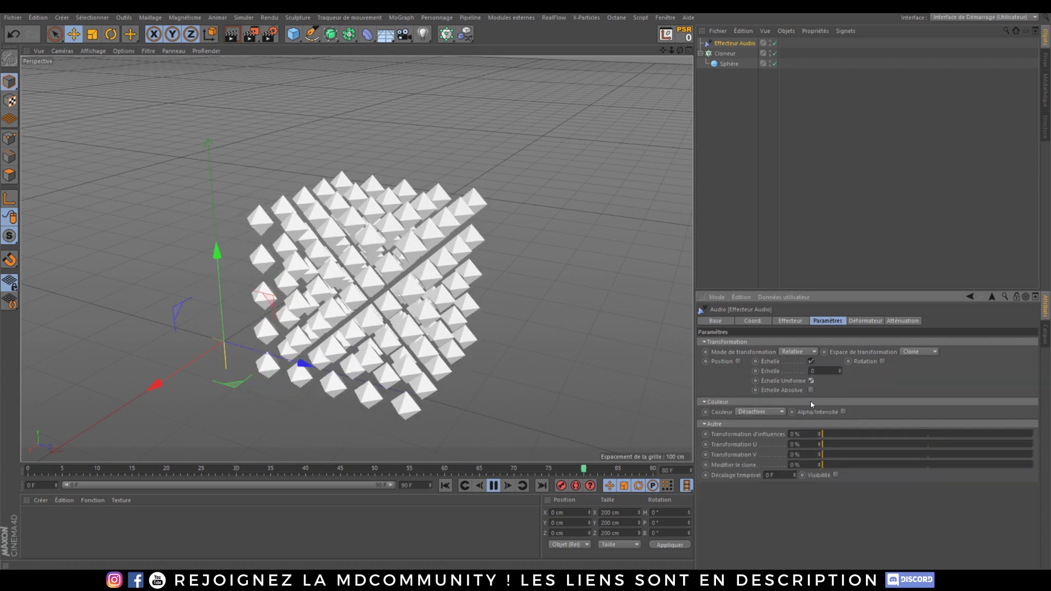
{"action": "left_click", "coordinate": [811, 390]}
{"action": "type", "text": "1"}
{"action": "key", "text": "Return"}
Set the audio probe's Intensité to 136 % and its Déclin to 47 % during playback, and stop the animation.
{"action": "left_click", "coordinate": [791, 320]}
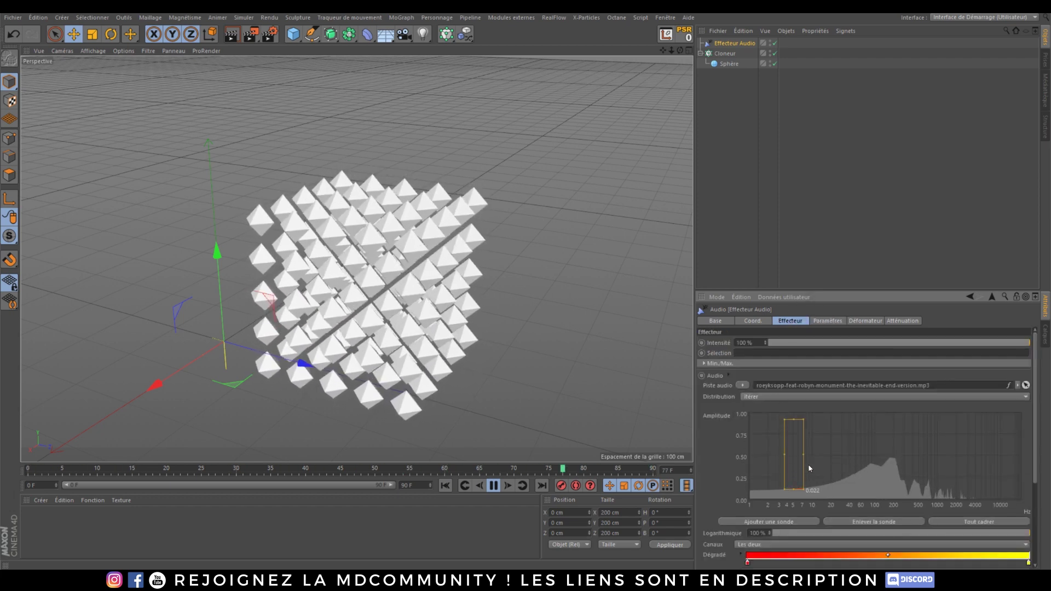
{"action": "scroll", "coordinate": [1038, 392], "scroll_direction": "down", "scroll_amount": 5}
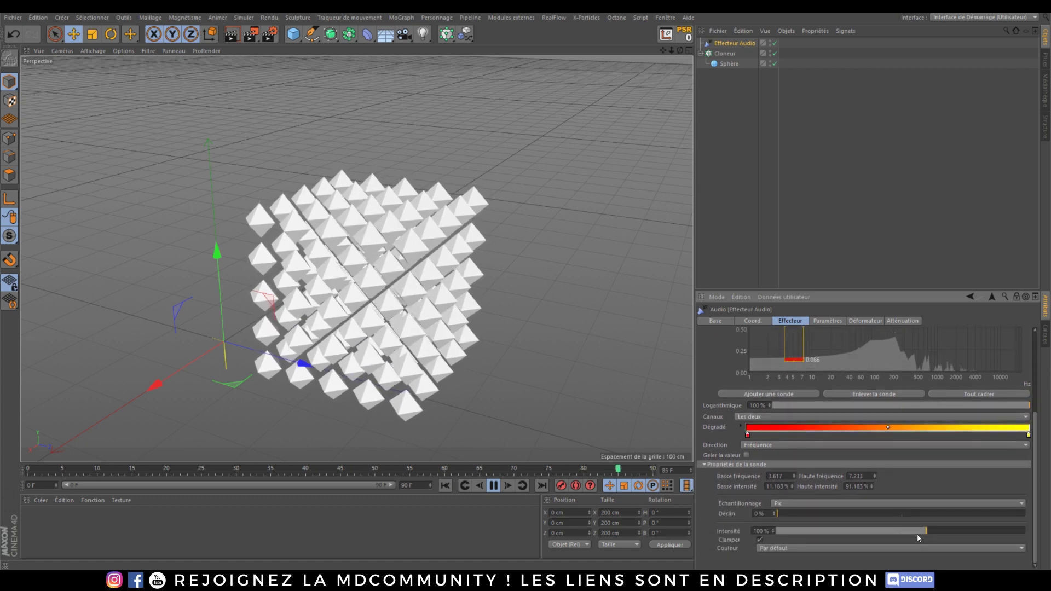
{"action": "mouse_move", "coordinate": [918, 531]}
{"action": "left_mouse_down"}
{"action": "mouse_move", "coordinate": [889, 530]}
{"action": "mouse_move", "coordinate": [935, 533]}
{"action": "left_mouse_up"}
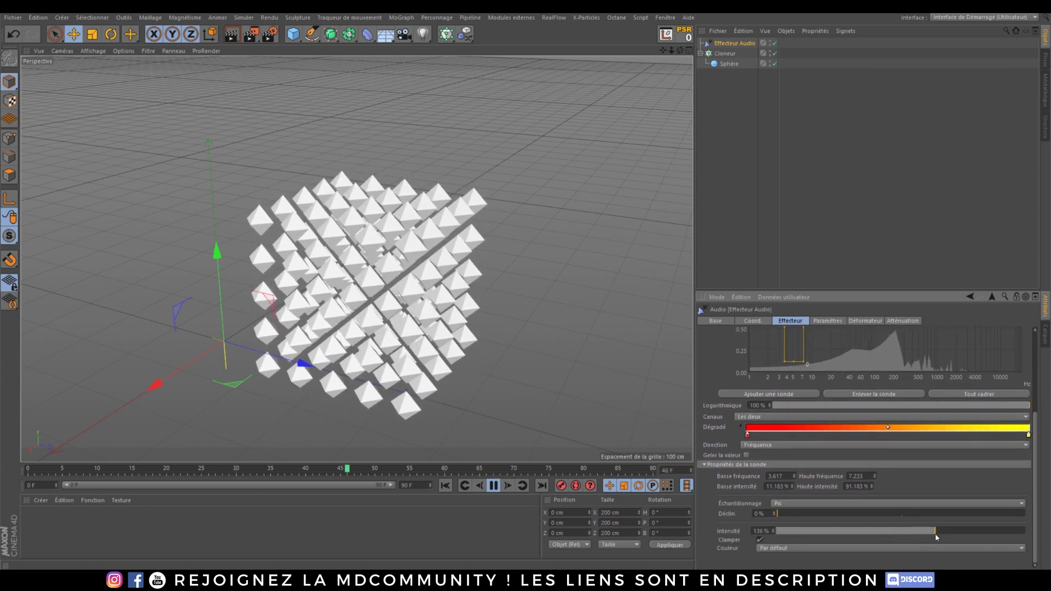
{"action": "left_click_drag", "start_coordinate": [779, 514], "coordinate": [840, 515]}
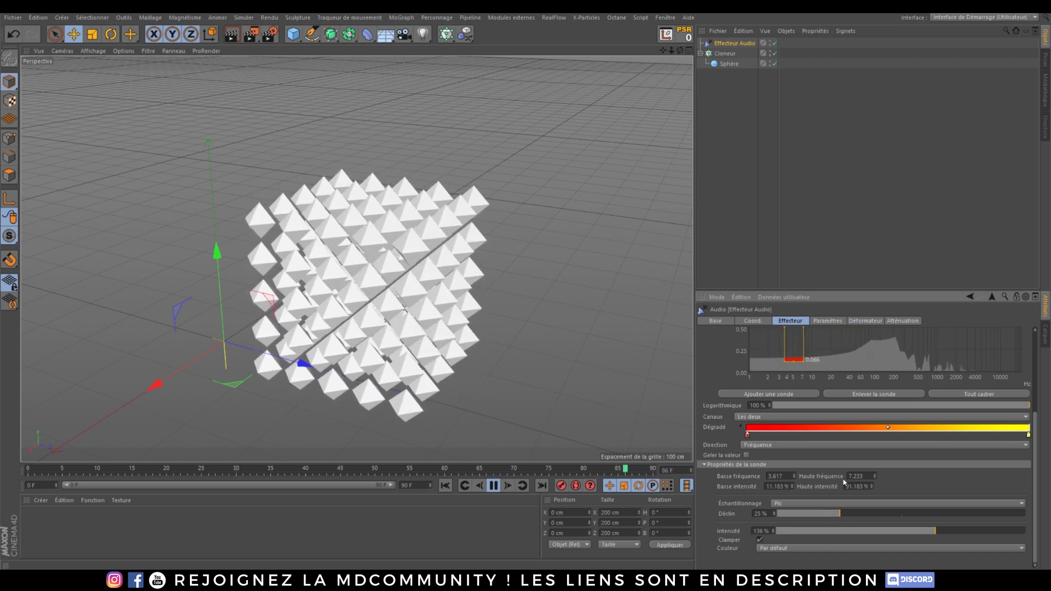
{"action": "left_click", "coordinate": [809, 516]}
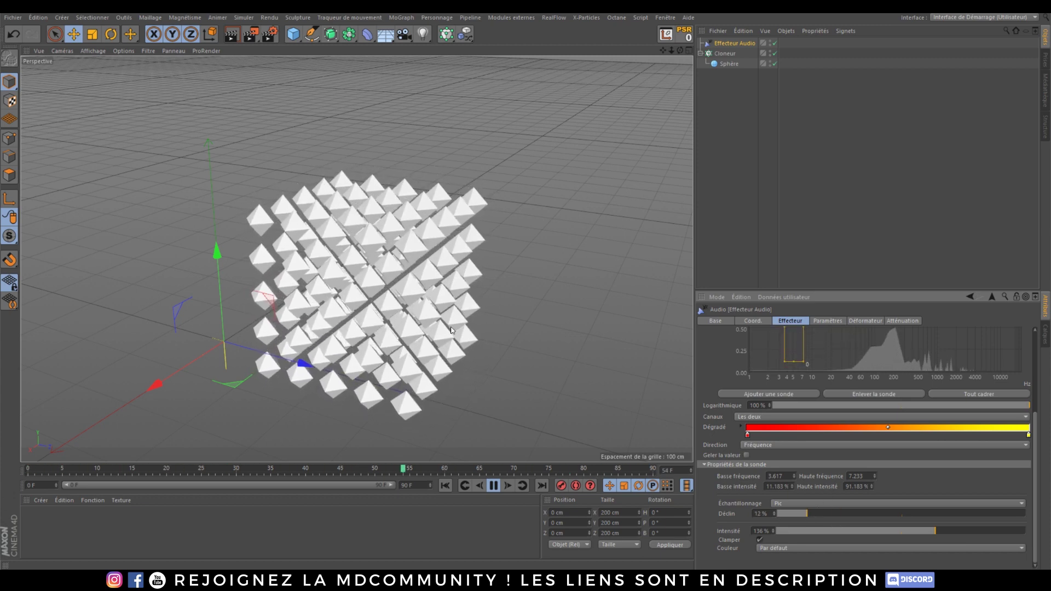
{"action": "mouse_move", "coordinate": [901, 518]}
{"action": "left_mouse_down"}
{"action": "mouse_move", "coordinate": [952, 519]}
{"action": "mouse_move", "coordinate": [895, 512]}
{"action": "left_mouse_up"}
{"action": "left_click", "coordinate": [914, 512]}
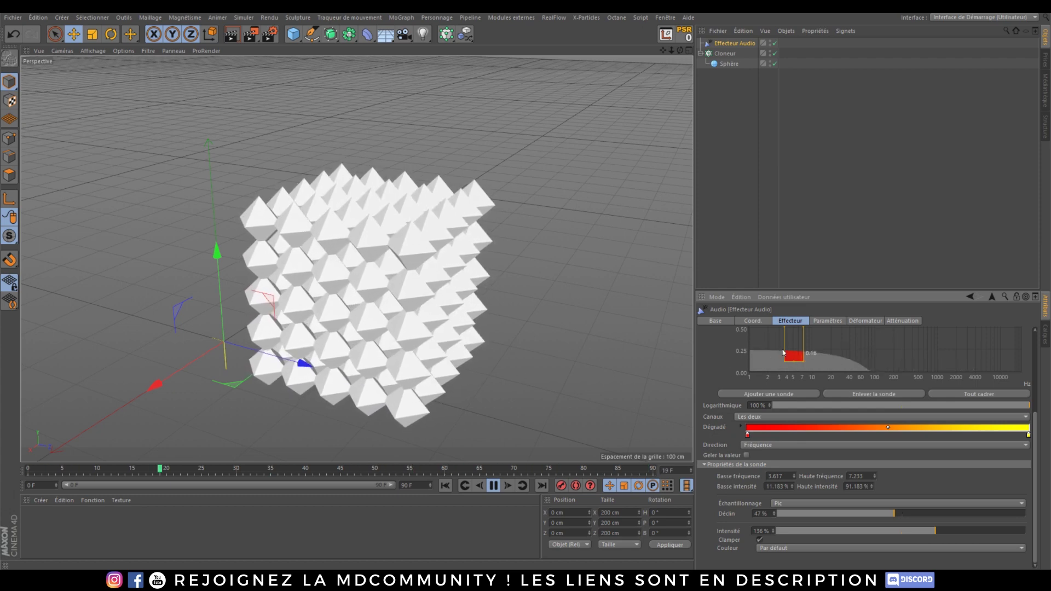
{"action": "left_click", "coordinate": [492, 487]}
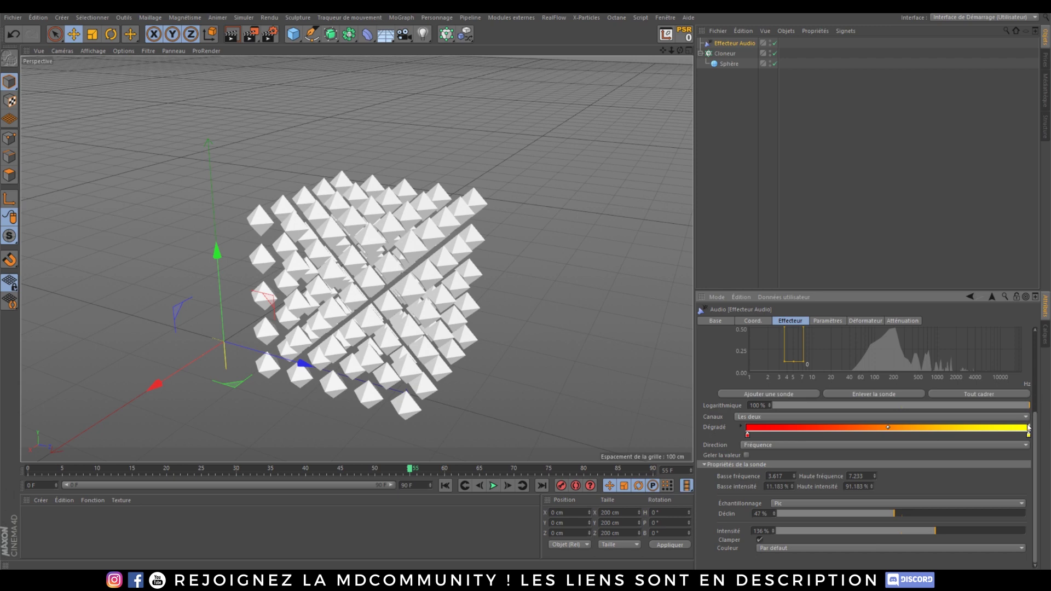
Replay the animation from frame 0 to review how the clones scale with the audio, and pause it.
{"action": "left_click_drag", "start_coordinate": [1035, 435], "coordinate": [1035, 351]}
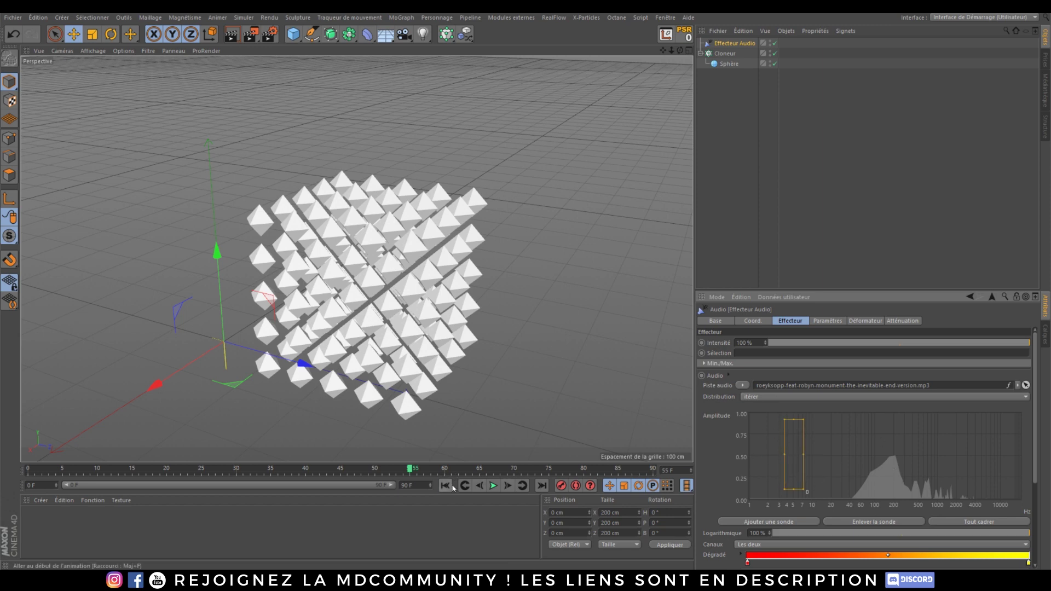
{"action": "left_click", "coordinate": [445, 485]}
{"action": "left_click", "coordinate": [494, 485]}
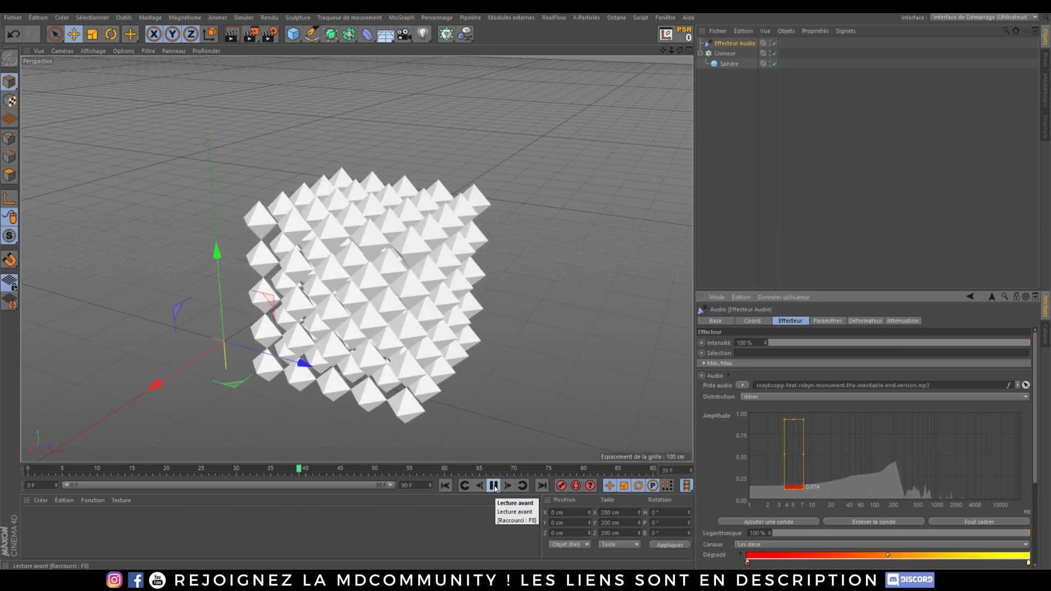
{"action": "left_click", "coordinate": [495, 486]}
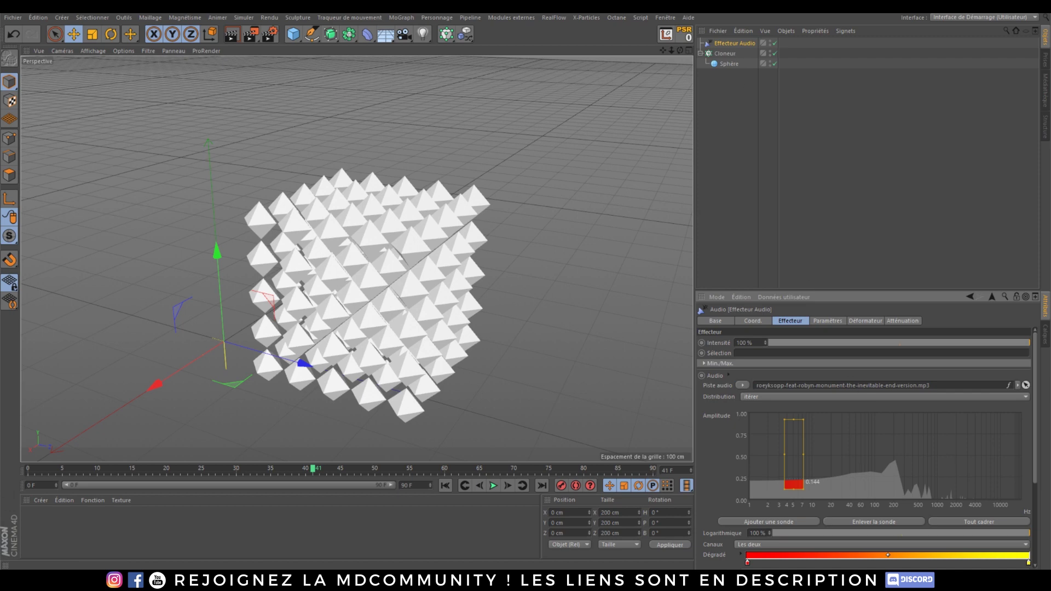
Delete the Effecteur Audio from the scene.
{"action": "left_click_drag", "start_coordinate": [1037, 356], "coordinate": [1039, 418]}
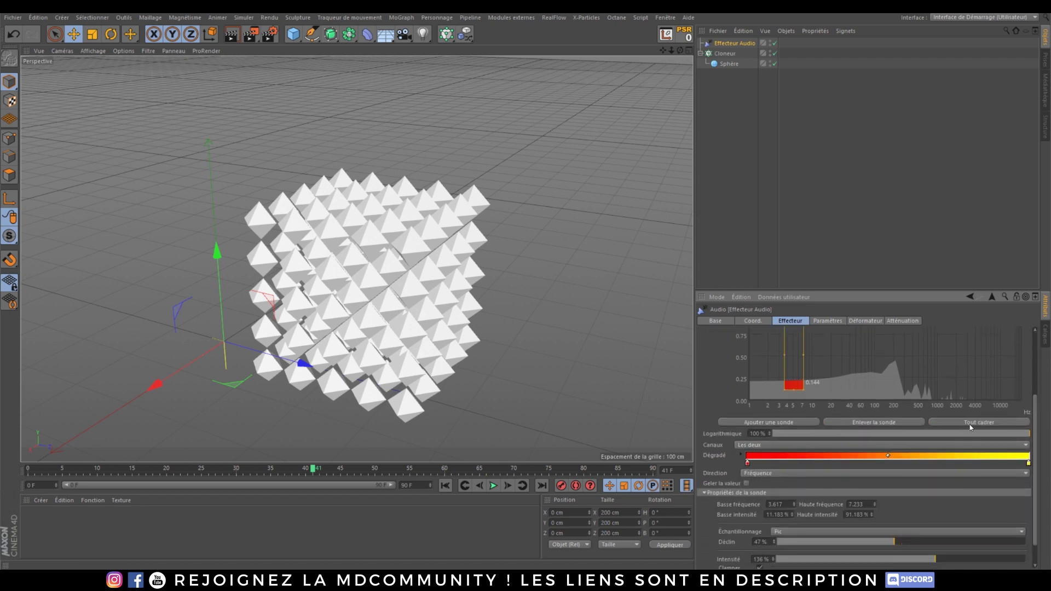
{"action": "left_click", "coordinate": [734, 43]}
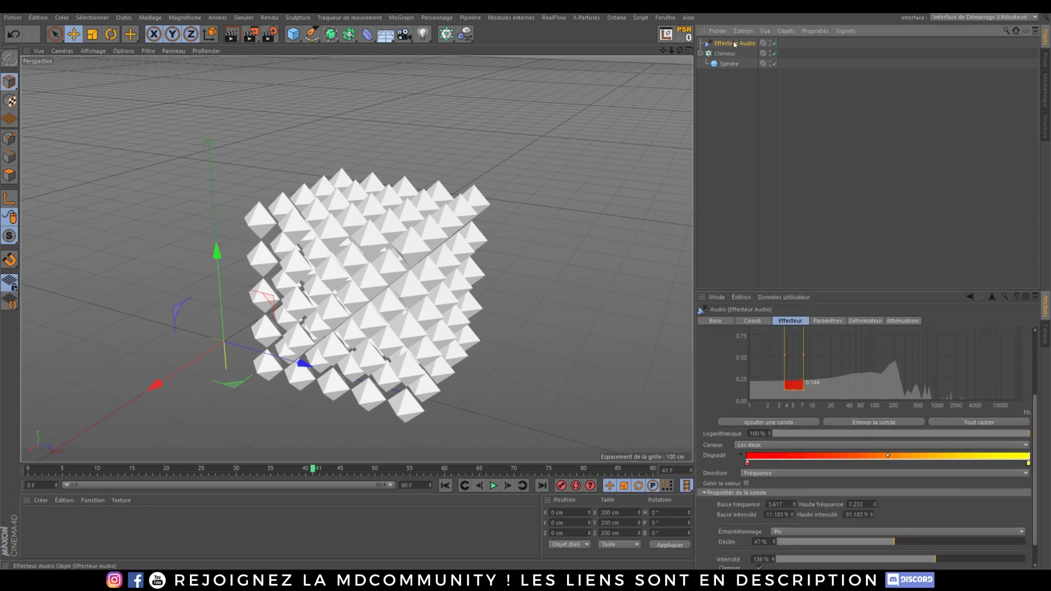
{"action": "key", "text": "Delete"}
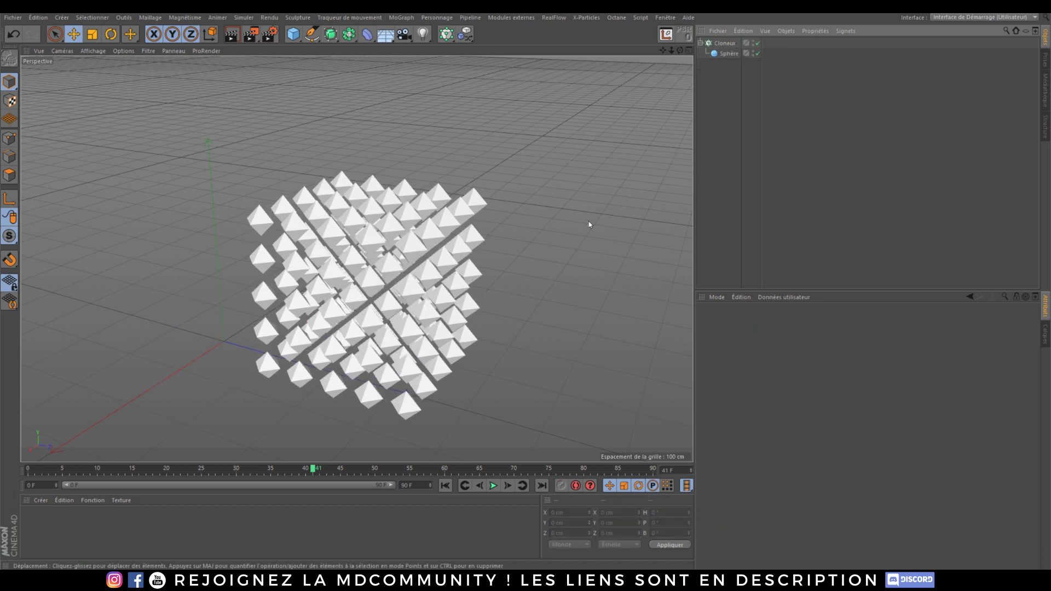
Add an Effecteur Spline to the Cloneur and move the effector to about -162 cm on Z, away from the clones.
{"action": "left_click", "coordinate": [727, 44]}
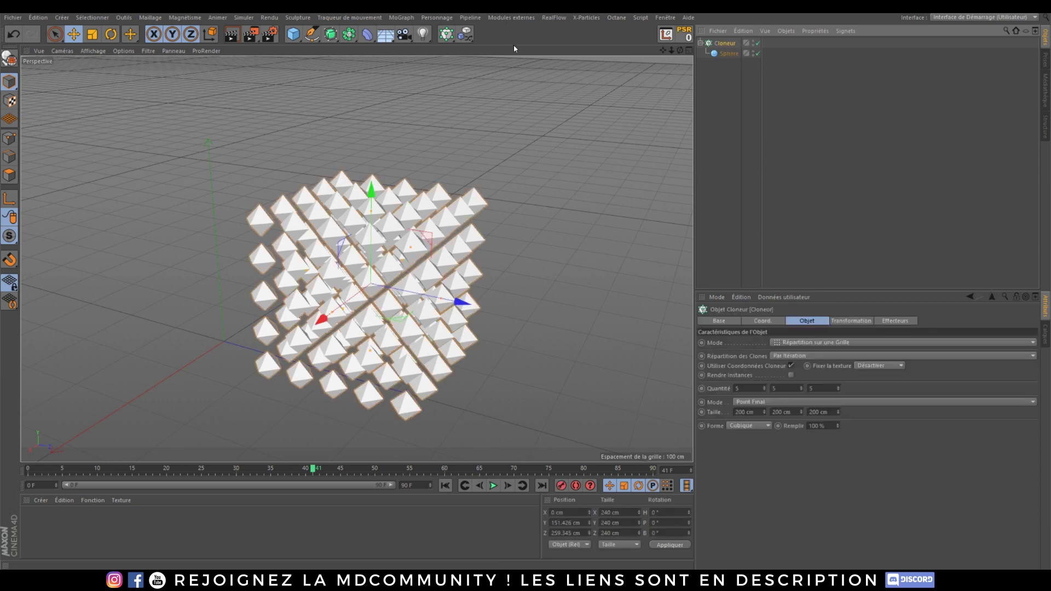
{"action": "left_click", "coordinate": [403, 18]}
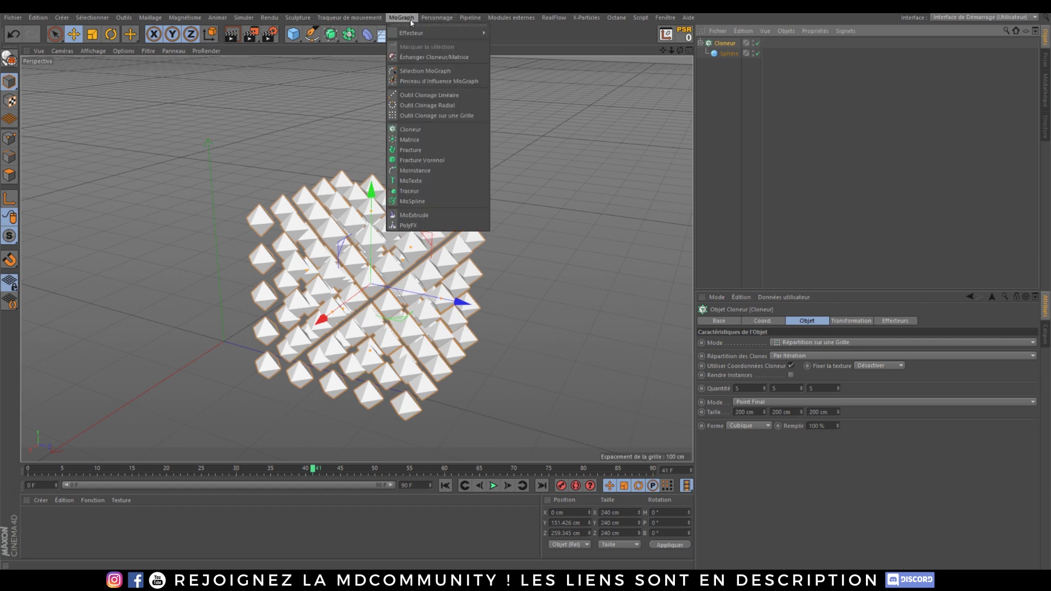
{"action": "mouse_move", "coordinate": [420, 32]}
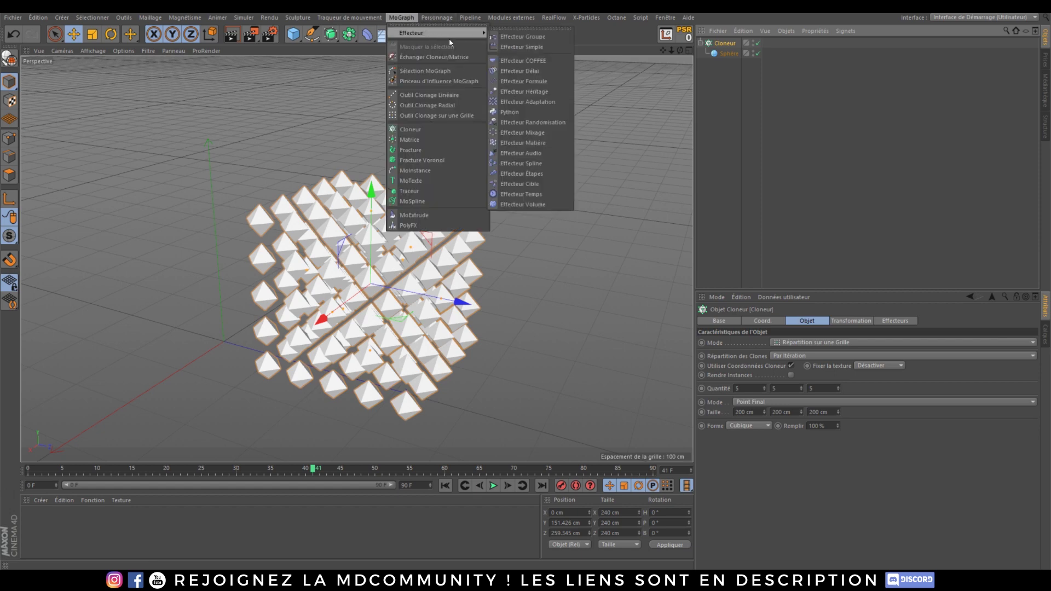
{"action": "left_click", "coordinate": [550, 165]}
{"action": "scroll", "coordinate": [391, 251], "scroll_direction": "down", "scroll_amount": 2}
{"action": "left_click_drag", "start_coordinate": [411, 292], "coordinate": [377, 304], "text": "alt"}
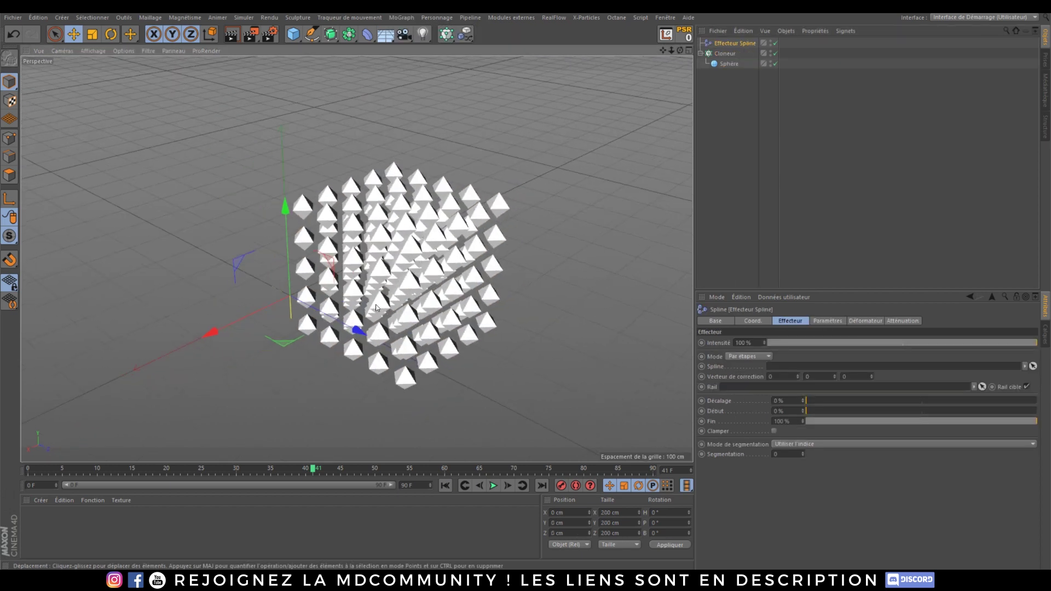
{"action": "middle_click_drag", "start_coordinate": [378, 305], "coordinate": [450, 256], "text": "alt"}
{"action": "left_click_drag", "start_coordinate": [422, 293], "coordinate": [462, 272]}
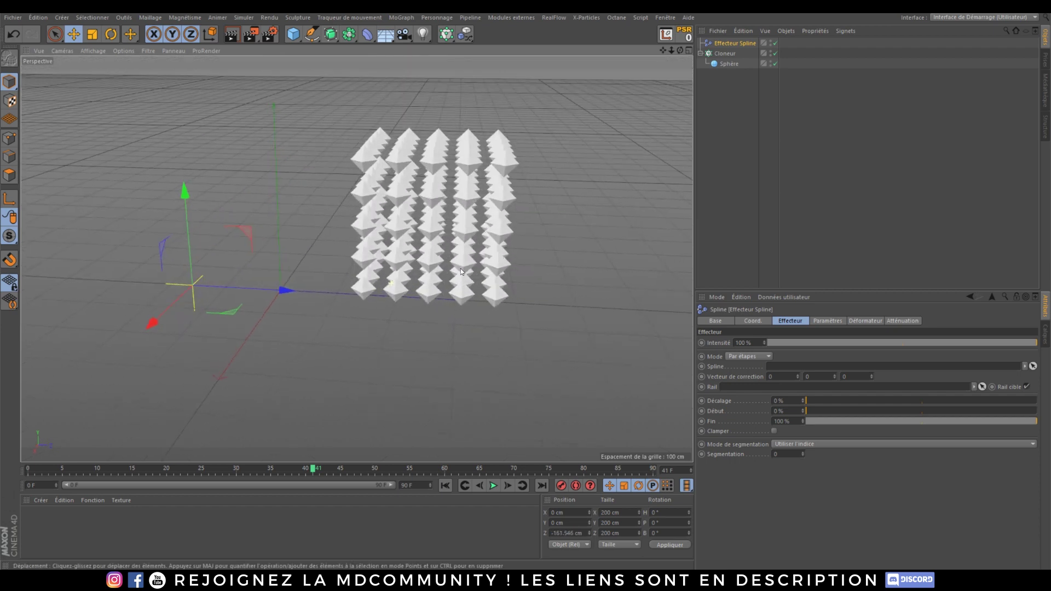
{"action": "left_click", "coordinate": [731, 55]}
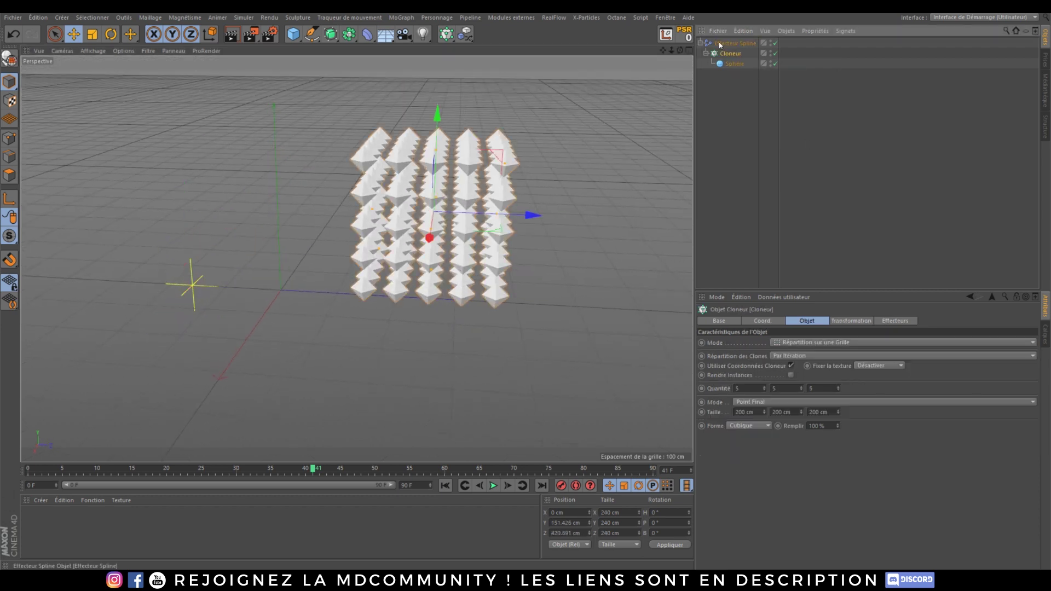
{"action": "left_click", "coordinate": [720, 45]}
{"action": "left_click_drag", "start_coordinate": [730, 54], "coordinate": [730, 109]}
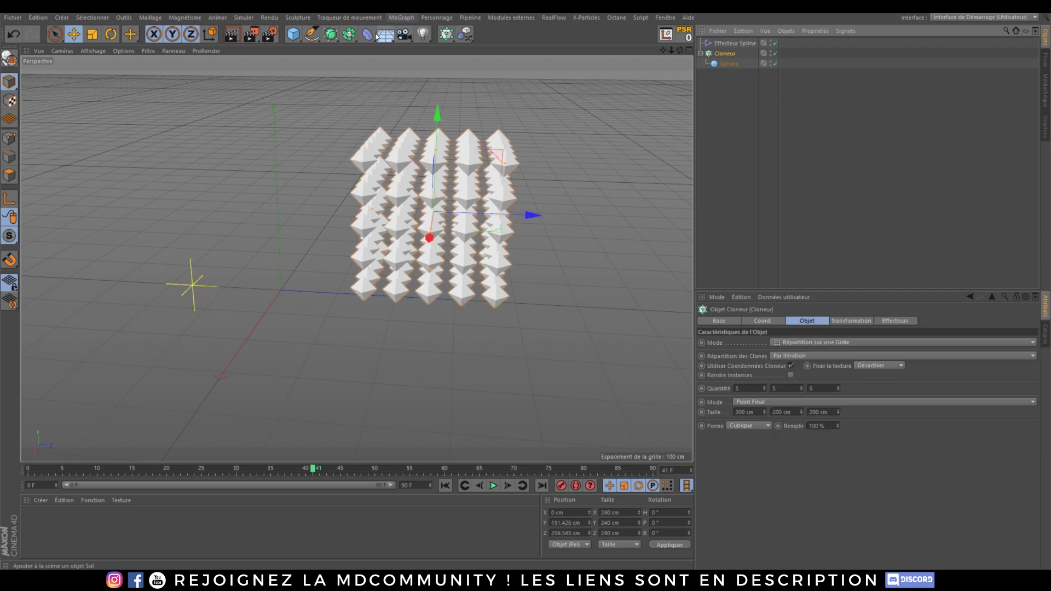
Create a Cercle spline and move it backward along Z and upward, clear of the clone grid.
{"action": "left_click", "coordinate": [313, 35]}
{"action": "left_click", "coordinate": [436, 68]}
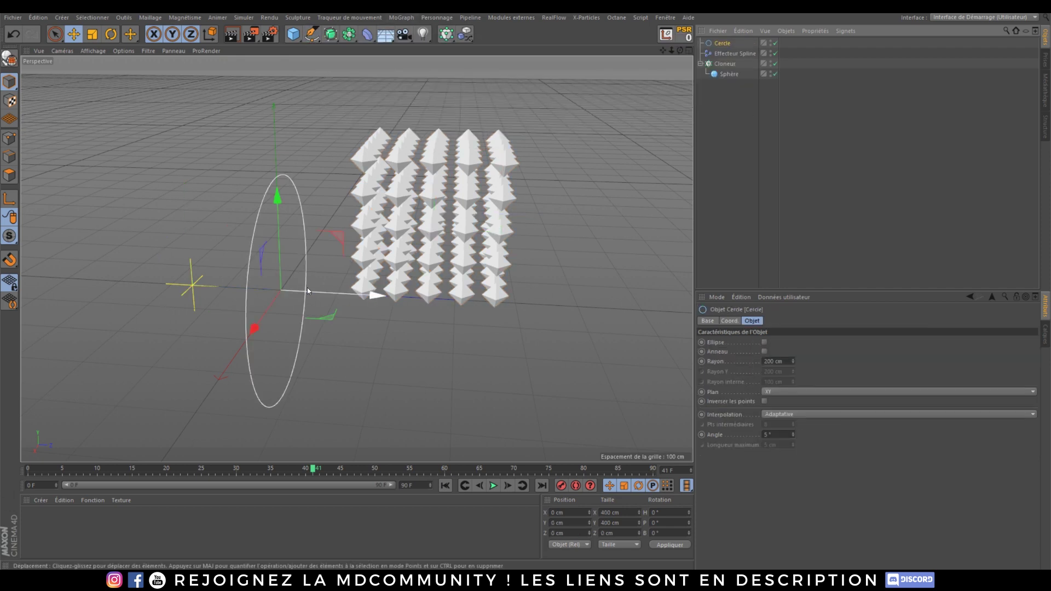
{"action": "left_click_drag", "start_coordinate": [304, 307], "coordinate": [291, 266], "text": "alt"}
{"action": "left_click_drag", "start_coordinate": [387, 303], "coordinate": [236, 284]}
{"action": "left_click_drag", "start_coordinate": [156, 180], "coordinate": [153, 130]}
{"action": "left_click_drag", "start_coordinate": [314, 231], "coordinate": [466, 241], "text": "alt"}
Try using the Cercle as the Effecteur Spline's Rail, and clear the Rail again.
{"action": "left_click", "coordinate": [728, 63]}
{"action": "left_click", "coordinate": [720, 53]}
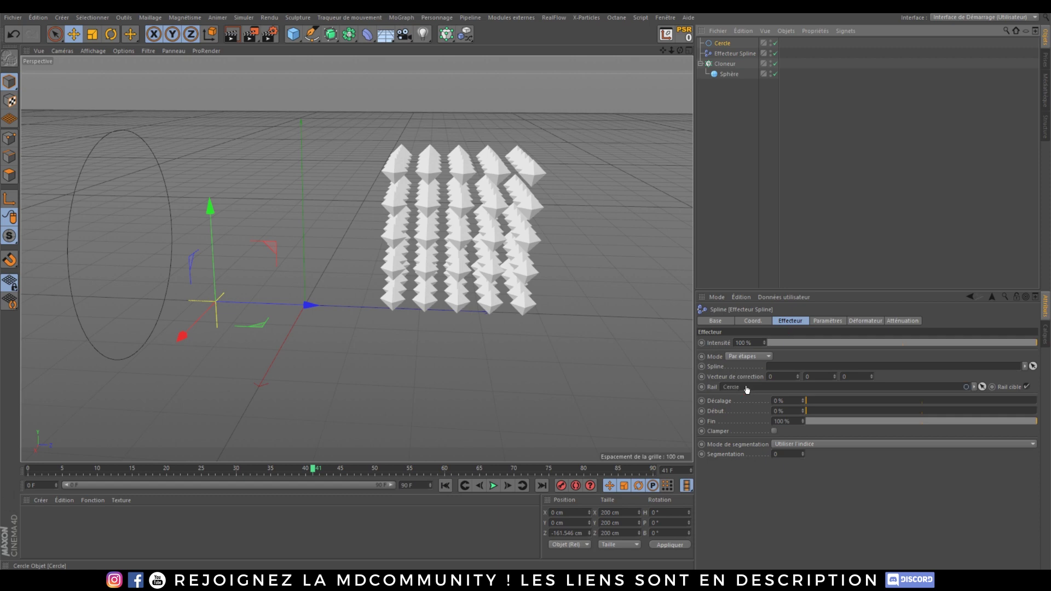
{"action": "left_click_drag", "start_coordinate": [748, 390], "coordinate": [747, 389]}
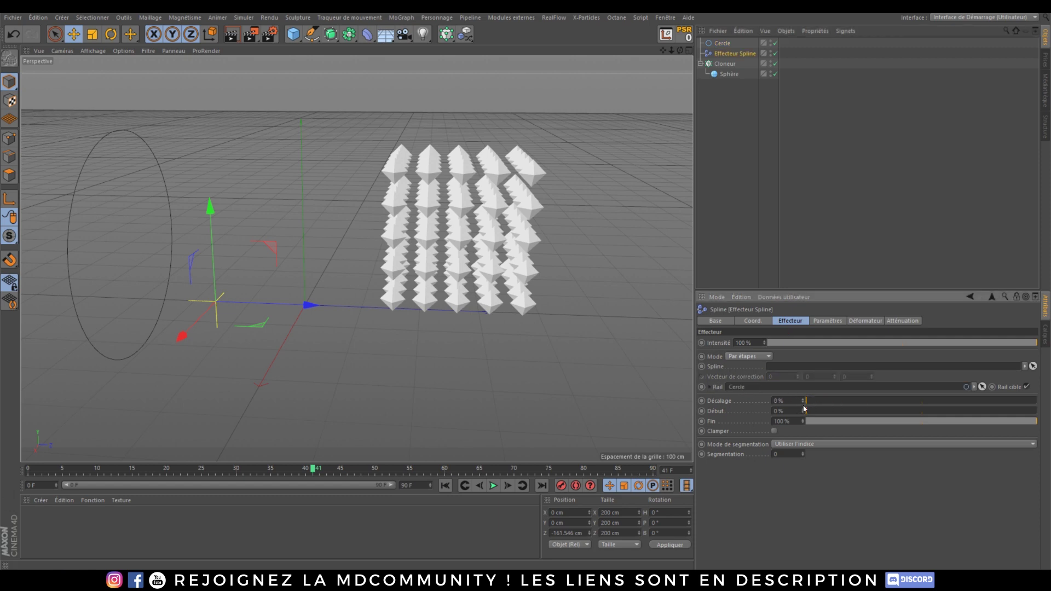
{"action": "left_click", "coordinate": [724, 64]}
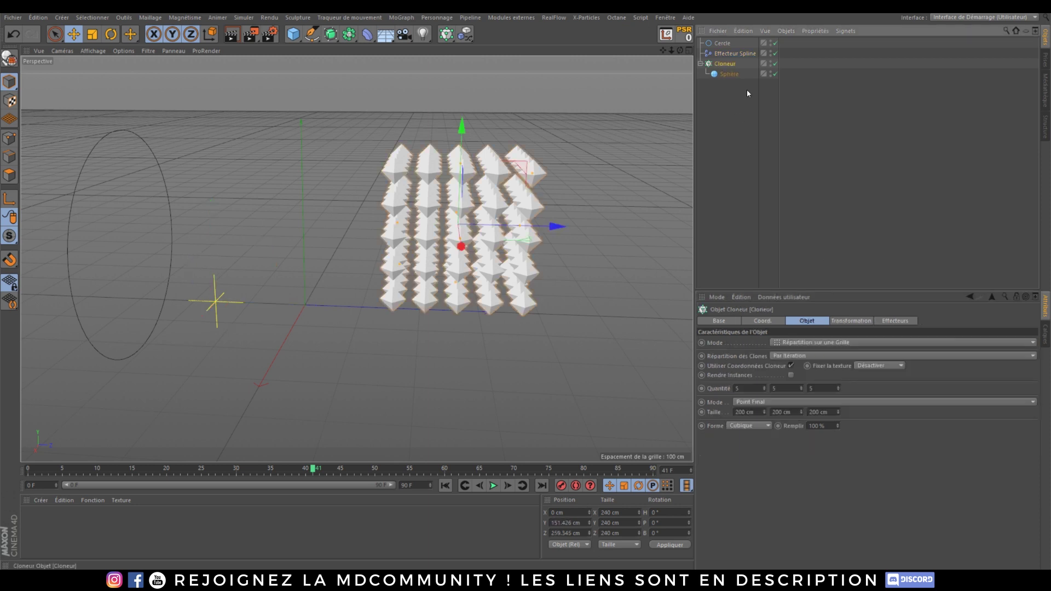
{"action": "left_click", "coordinate": [898, 321]}
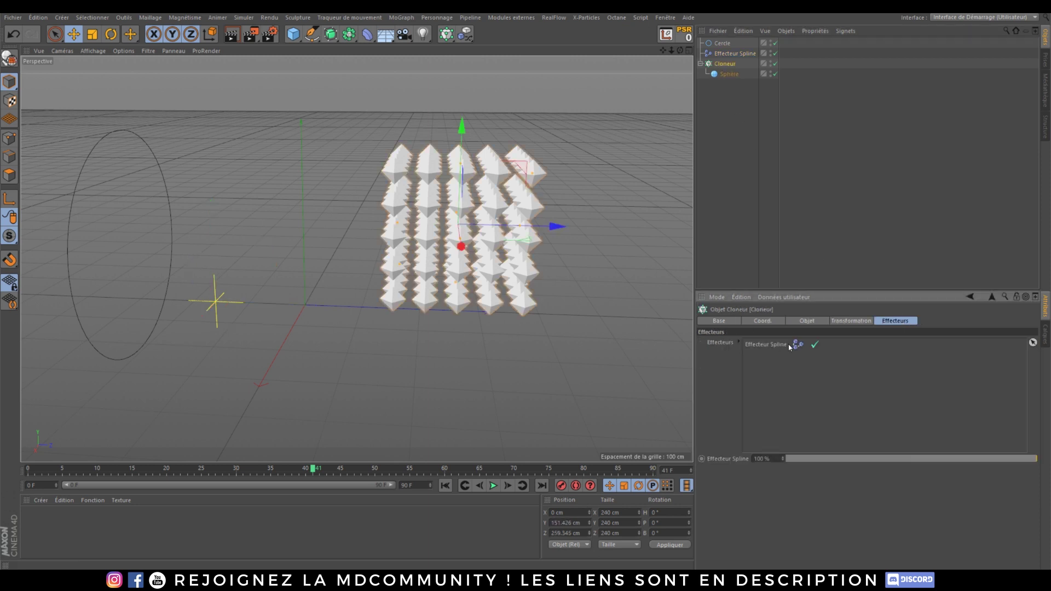
{"action": "left_click", "coordinate": [735, 54]}
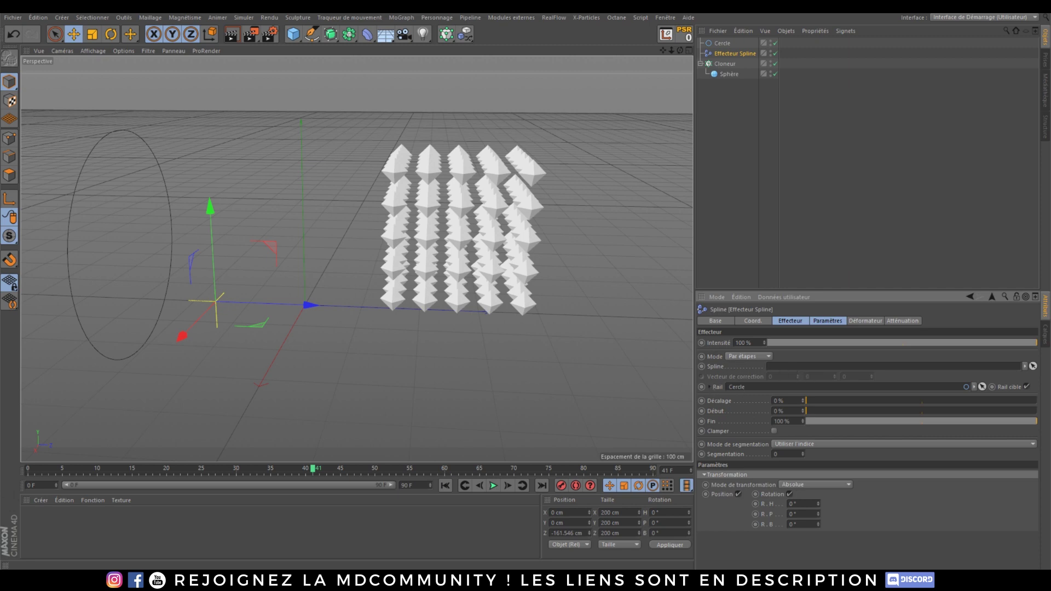
{"action": "left_click", "coordinate": [975, 387]}
{"action": "left_click", "coordinate": [977, 393]}
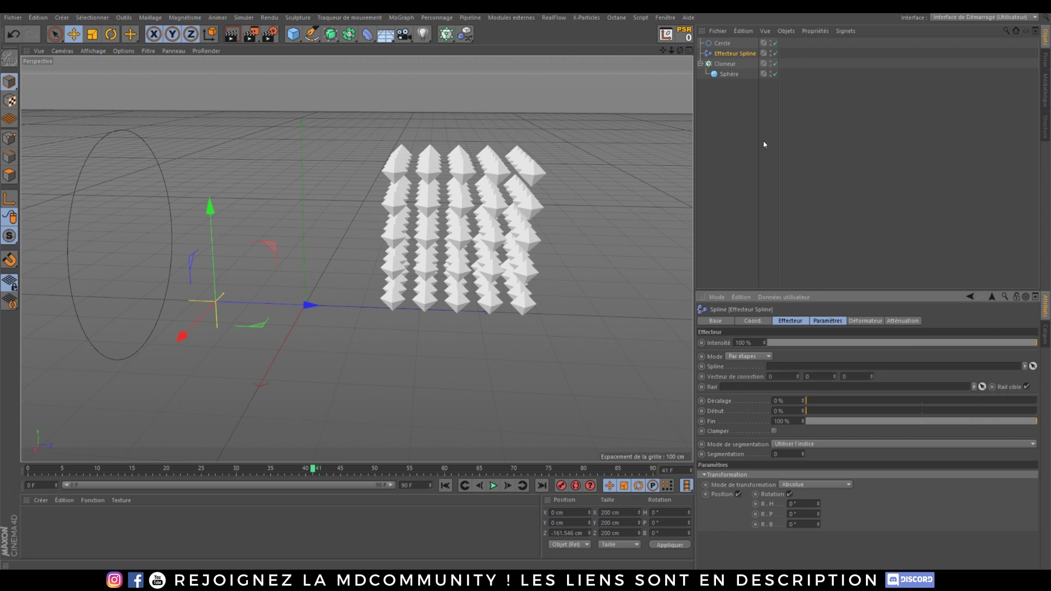
Assign the Cercle as the Effecteur Spline's Spline so the clones are distributed along it.
{"action": "left_click", "coordinate": [724, 43]}
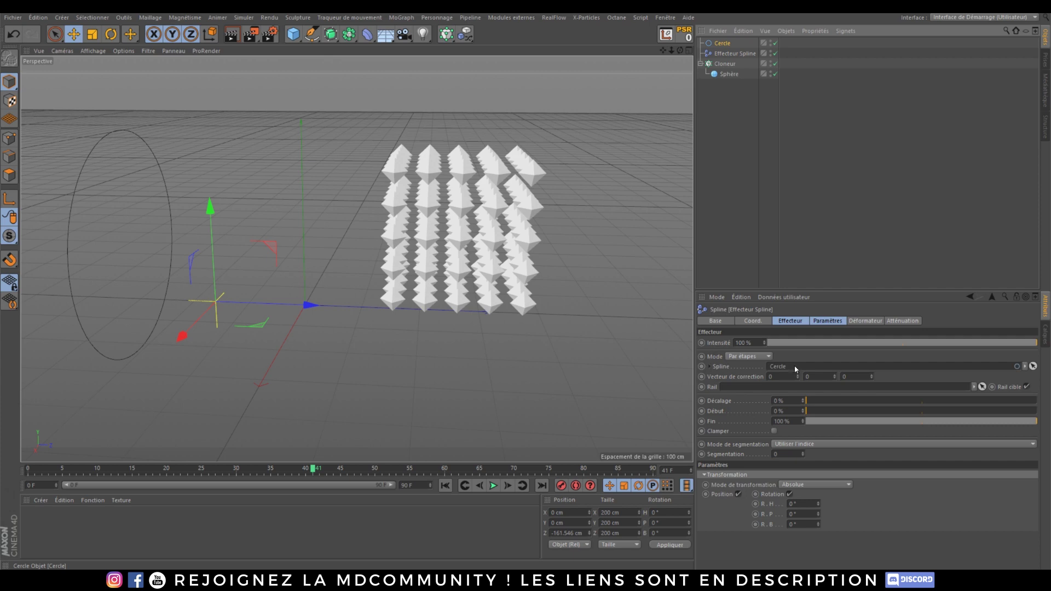
{"action": "middle_click_drag", "start_coordinate": [247, 243], "coordinate": [482, 277], "text": "alt"}
{"action": "left_click_drag", "start_coordinate": [481, 277], "coordinate": [505, 279], "text": "alt"}
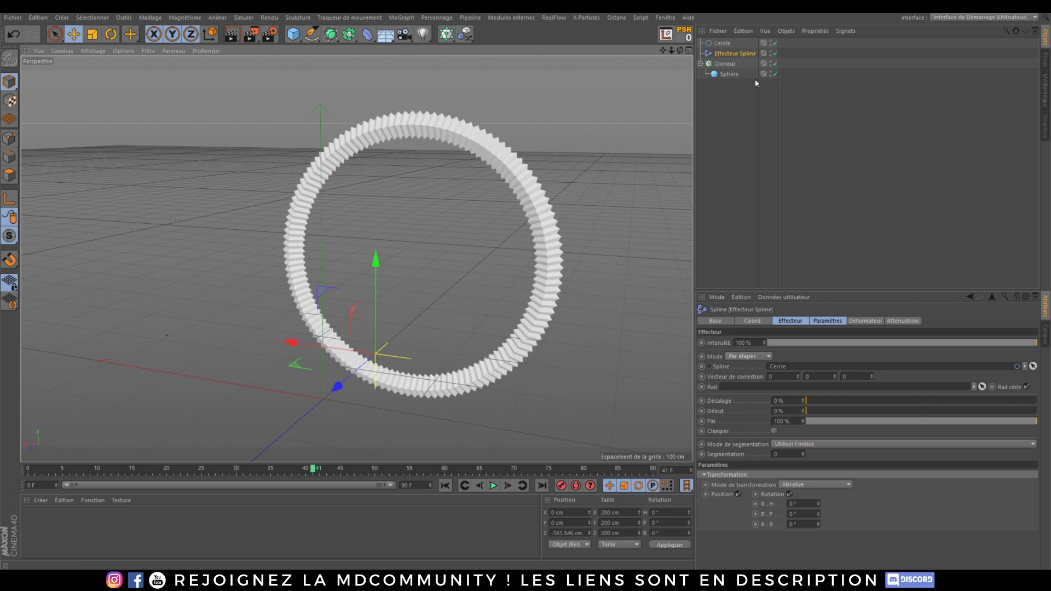
Set the effector's Atténuation form to Sphère and scale the falloff up to about 436 cm.
{"action": "left_click", "coordinate": [901, 323]}
{"action": "left_click", "coordinate": [778, 339]}
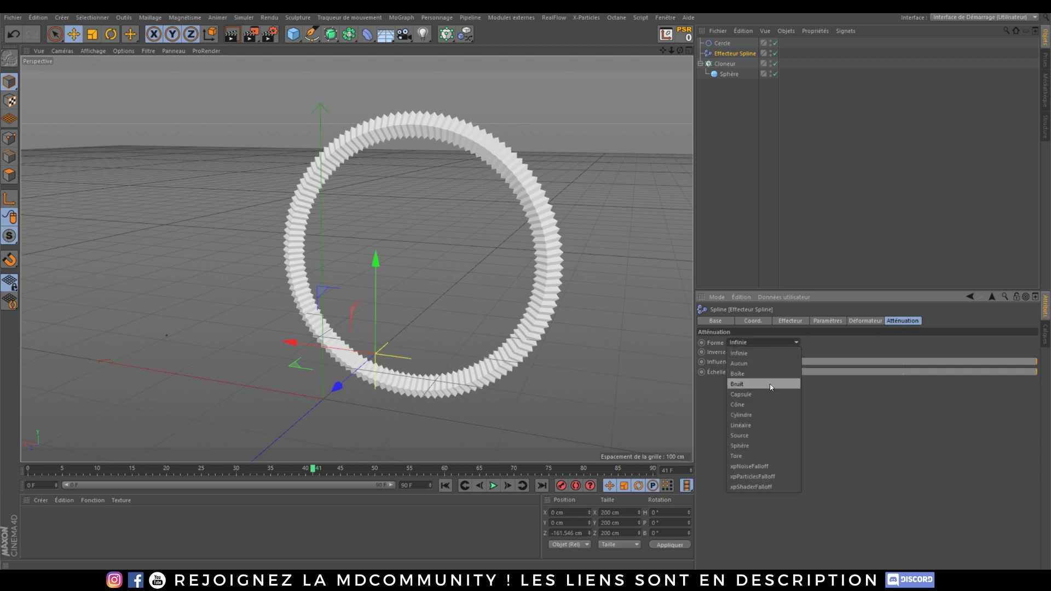
{"action": "left_click", "coordinate": [755, 446]}
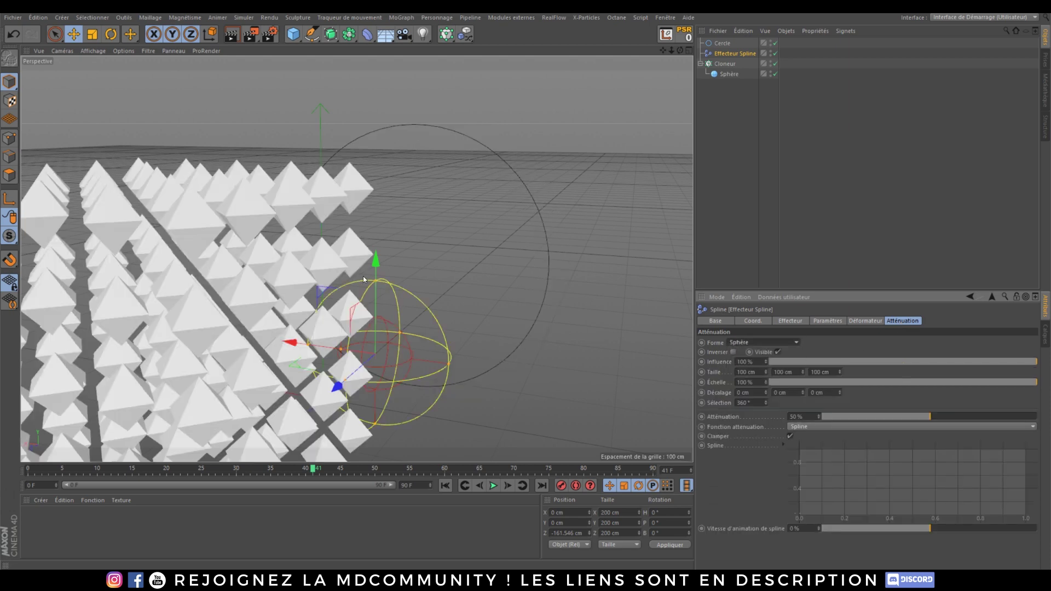
{"action": "mouse_move", "coordinate": [363, 276]}
{"action": "left_mouse_down", "text": "alt"}
{"action": "mouse_move", "coordinate": [426, 291]}
{"action": "mouse_move", "coordinate": [58, 221]}
{"action": "left_mouse_up", "text": "alt"}
{"action": "right_click_drag", "start_coordinate": [58, 220], "coordinate": [77, 261], "text": "alt"}
{"action": "middle_click_drag", "start_coordinate": [77, 261], "coordinate": [388, 269], "text": "alt"}
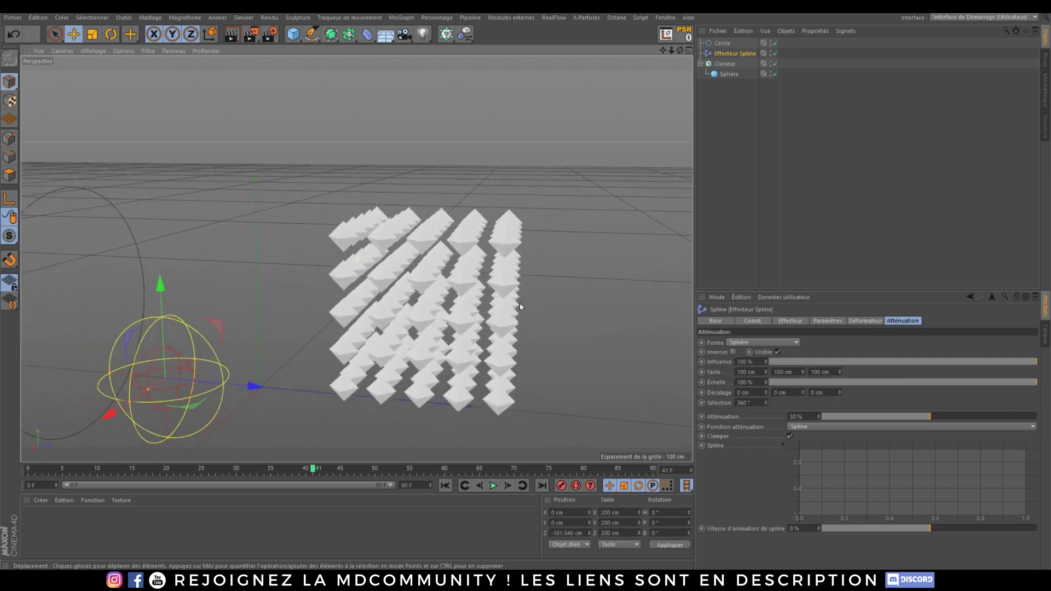
{"action": "left_click", "coordinate": [96, 42]}
{"action": "left_click_drag", "start_coordinate": [322, 263], "coordinate": [112, 353]}
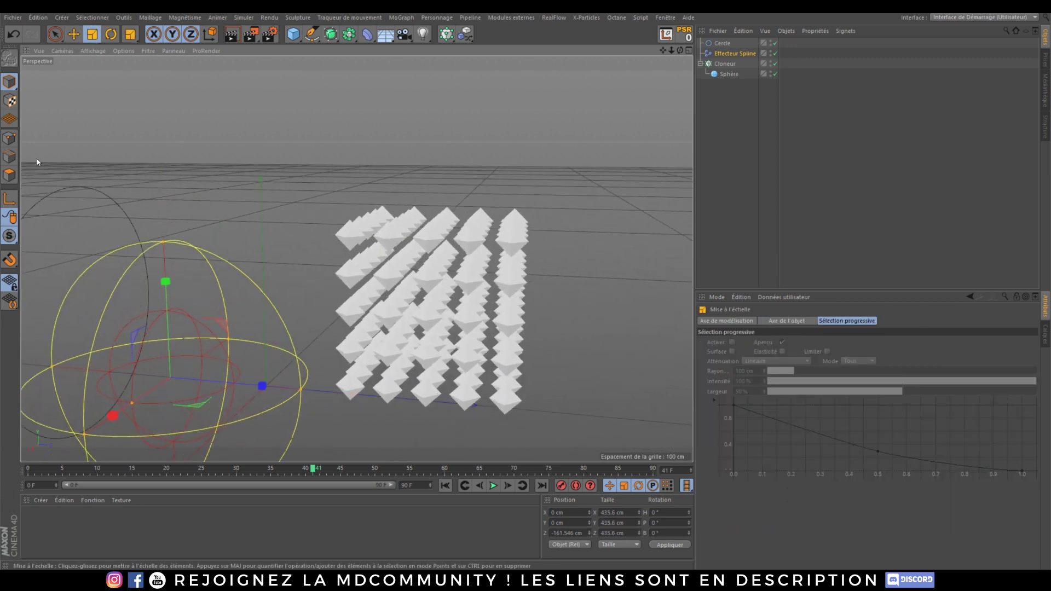
Move the spherical falloff up to about 182 cm on Y and through the clones to about 171 cm on Z.
{"action": "left_click", "coordinate": [74, 37]}
{"action": "left_click_drag", "start_coordinate": [166, 284], "coordinate": [154, 166]}
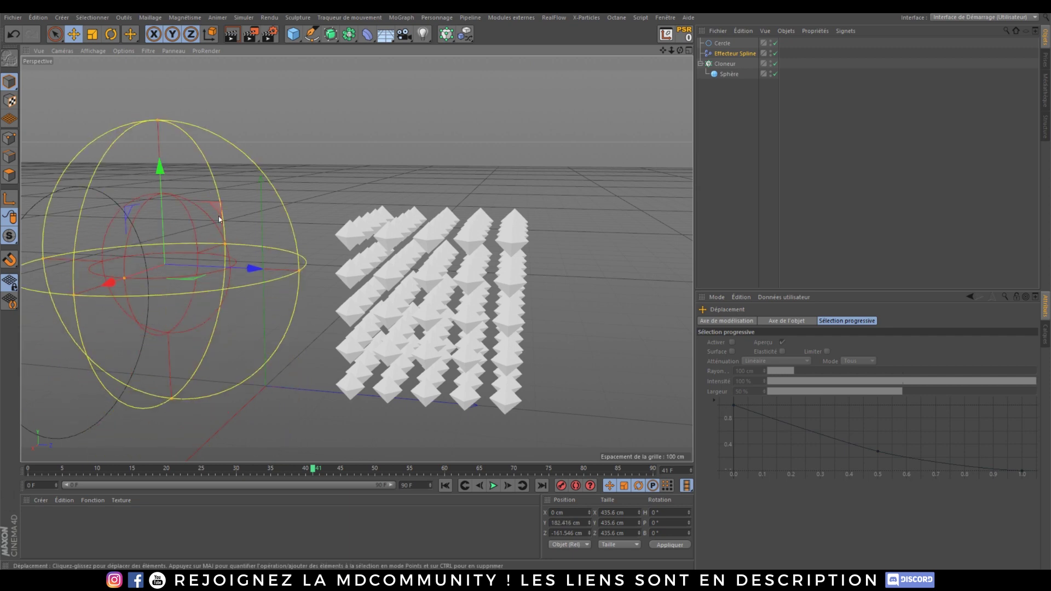
{"action": "left_click_drag", "start_coordinate": [251, 267], "coordinate": [461, 333]}
{"action": "left_click_drag", "start_coordinate": [112, 277], "coordinate": [231, 184], "text": "alt"}
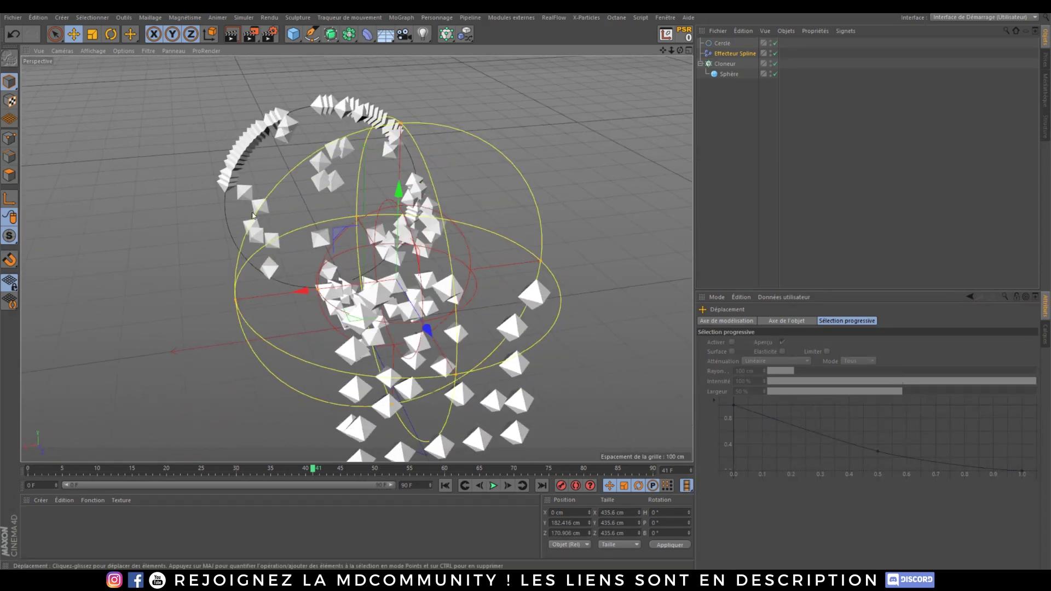
{"action": "middle_click_drag", "start_coordinate": [231, 183], "coordinate": [272, 219], "text": "alt"}
{"action": "left_click_drag", "start_coordinate": [271, 219], "coordinate": [347, 234], "text": "alt"}
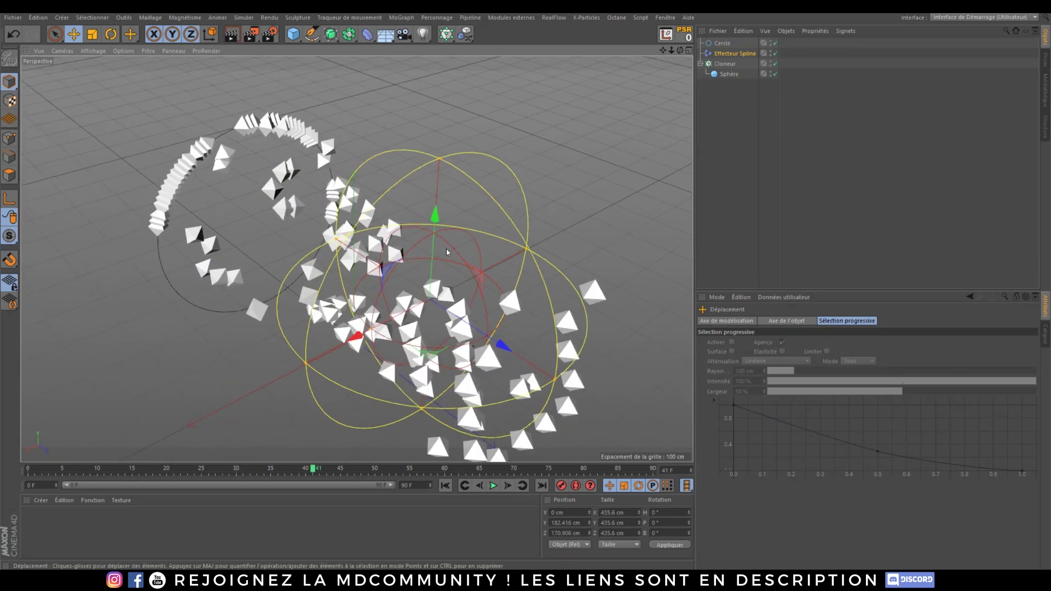
Change the effector's Atténuation form to Boîte and move it back to about -172 cm on Z.
{"action": "left_click", "coordinate": [735, 54]}
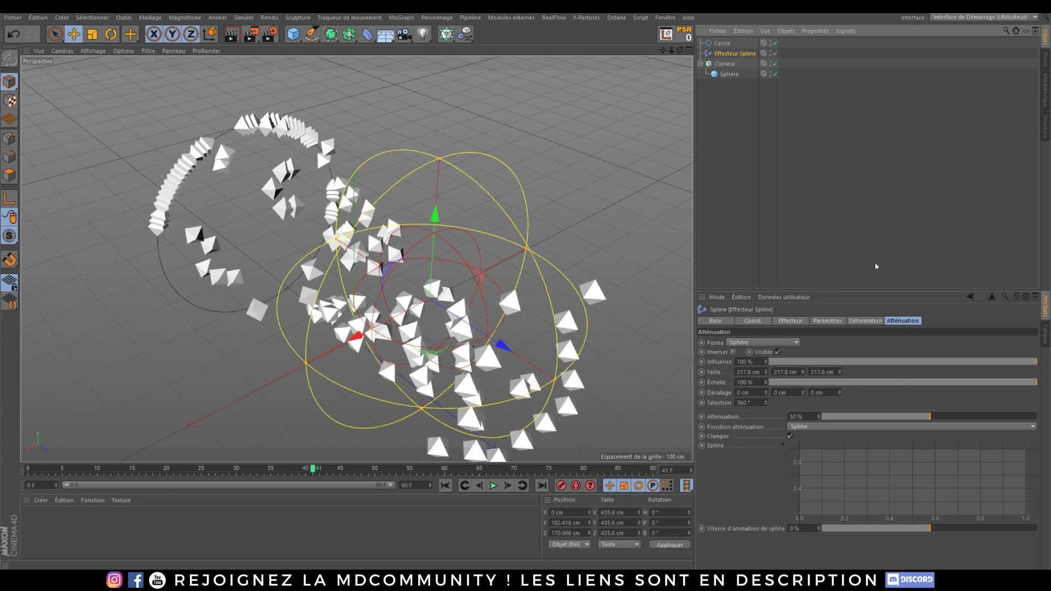
{"action": "left_click", "coordinate": [792, 343]}
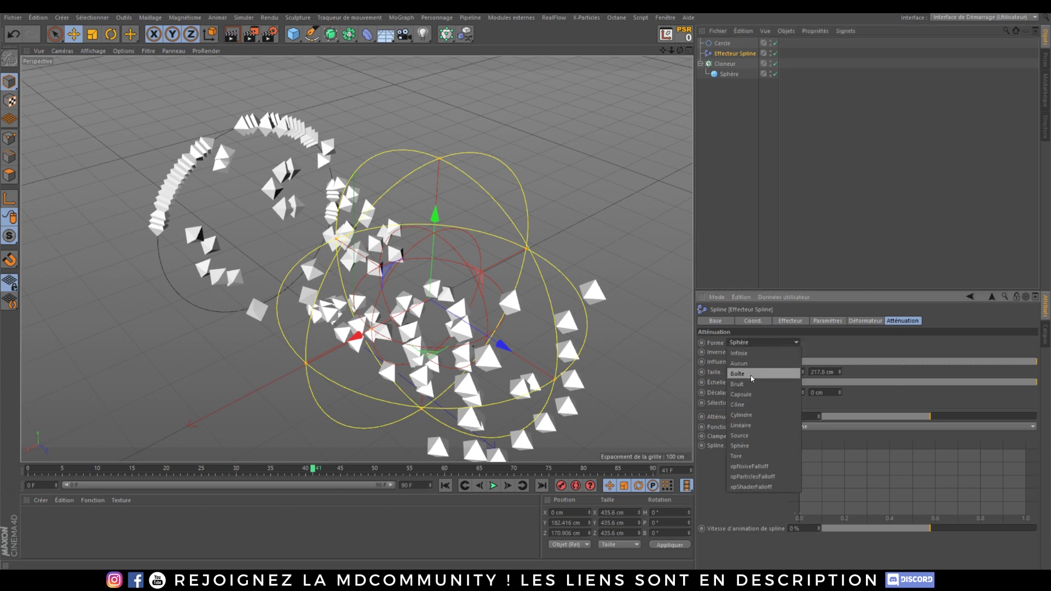
{"action": "left_click", "coordinate": [751, 375]}
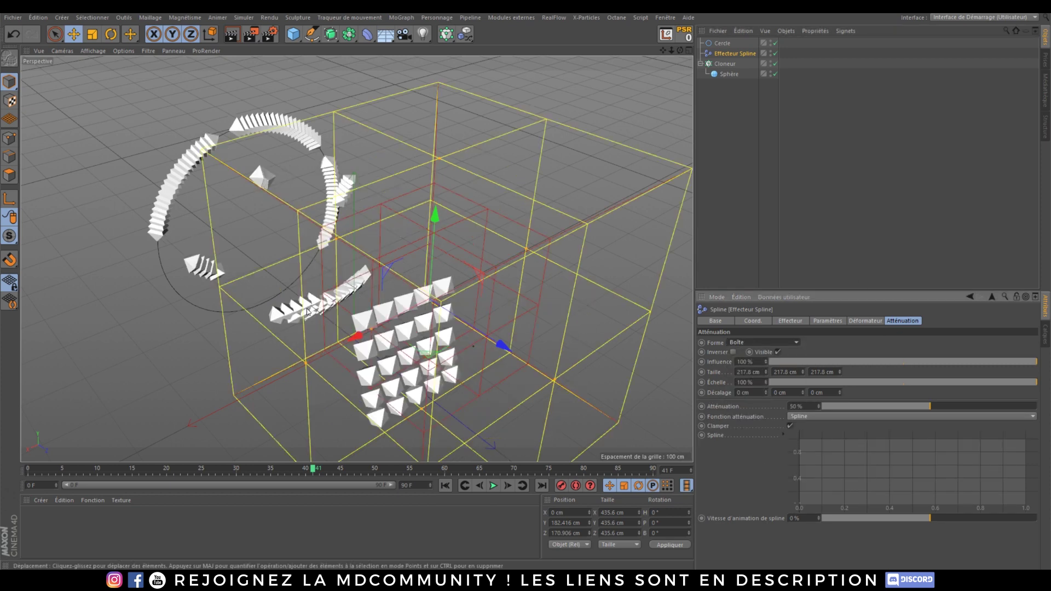
{"action": "left_click_drag", "start_coordinate": [269, 300], "coordinate": [392, 281], "text": "alt"}
{"action": "left_click_drag", "start_coordinate": [561, 208], "coordinate": [376, 236]}
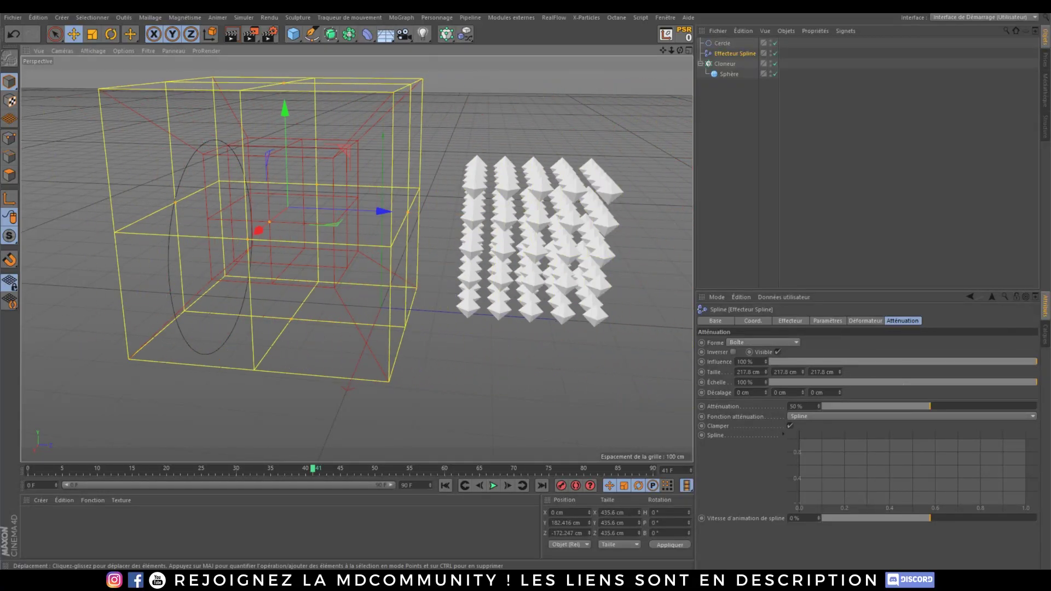
Scale the box falloff up to about 905 cm and move it off the clones to about -468 cm on Z.
{"action": "left_click", "coordinate": [92, 34]}
{"action": "left_click_drag", "start_coordinate": [564, 107], "coordinate": [846, 107]}
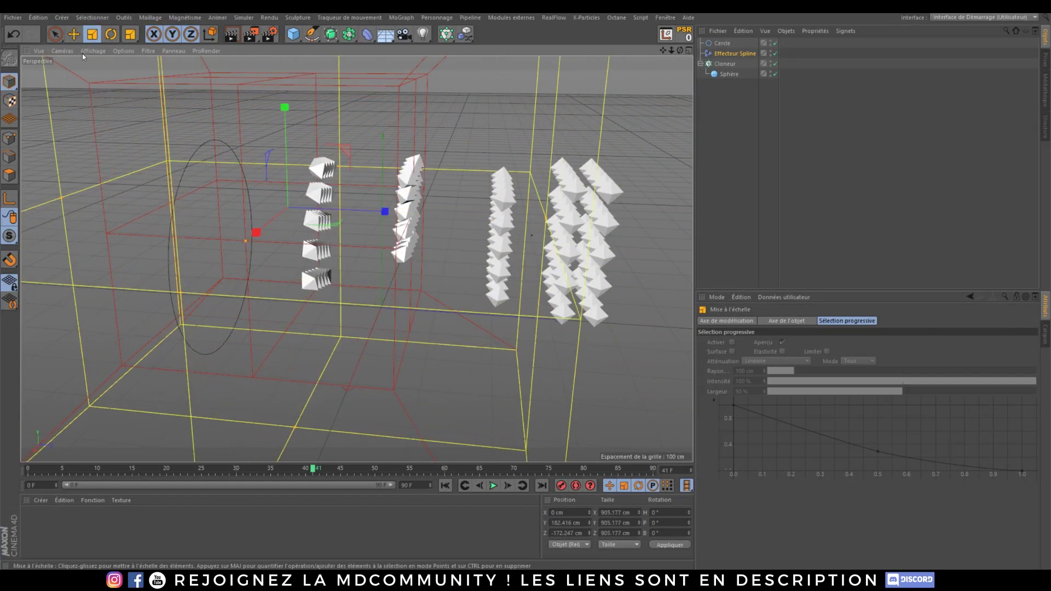
{"action": "left_click", "coordinate": [74, 35]}
{"action": "left_click_drag", "start_coordinate": [384, 212], "coordinate": [222, 237]}
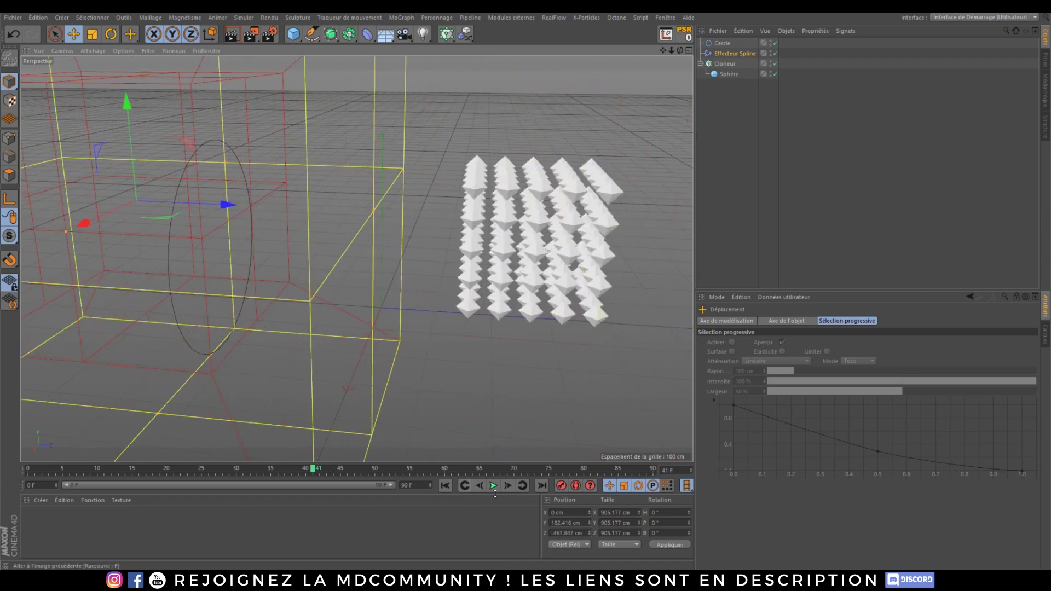
Keyframe the effector at frame 41 and again at frame 87, moved to about 232 cm on Z over the clones.
{"action": "left_click", "coordinate": [561, 486]}
{"action": "left_click_drag", "start_coordinate": [429, 471], "coordinate": [632, 498]}
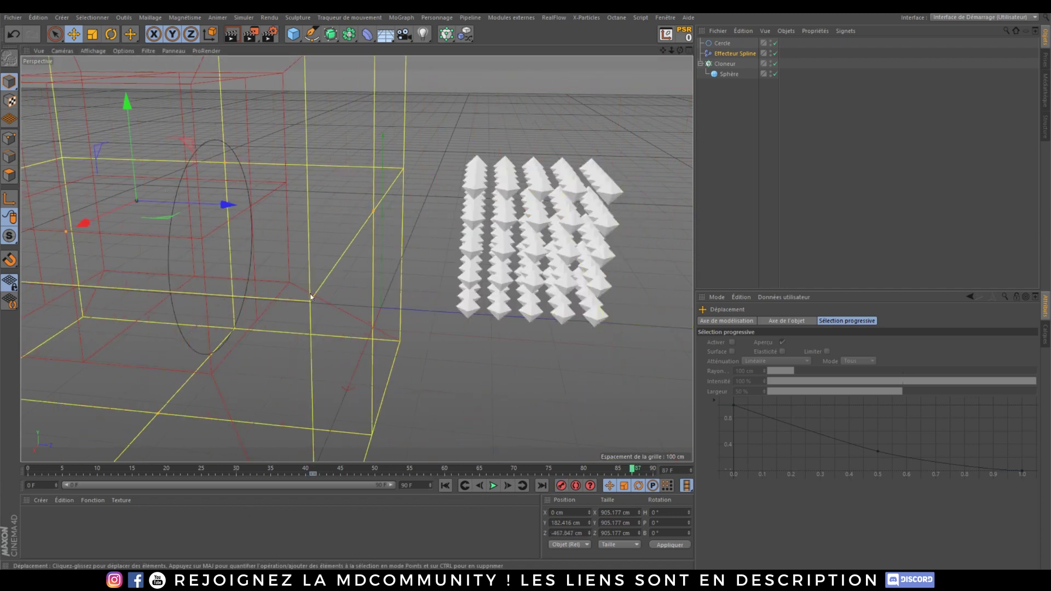
{"action": "left_click_drag", "start_coordinate": [223, 204], "coordinate": [616, 261]}
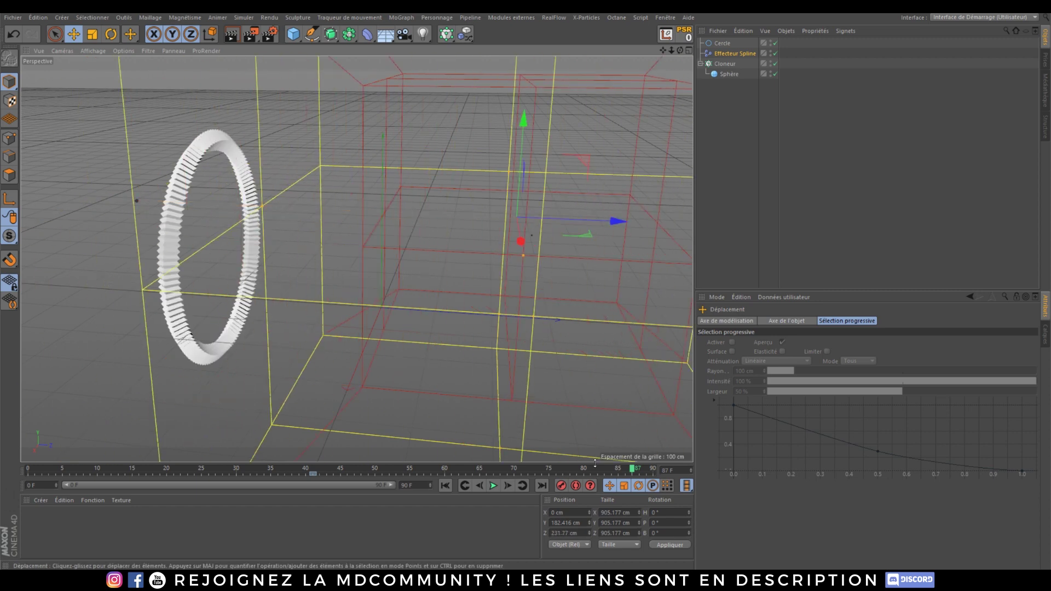
{"action": "left_click", "coordinate": [560, 487]}
Hide the Effecteur Spline in the viewport and play its animation, returning to frame 0.
{"action": "left_click", "coordinate": [306, 470]}
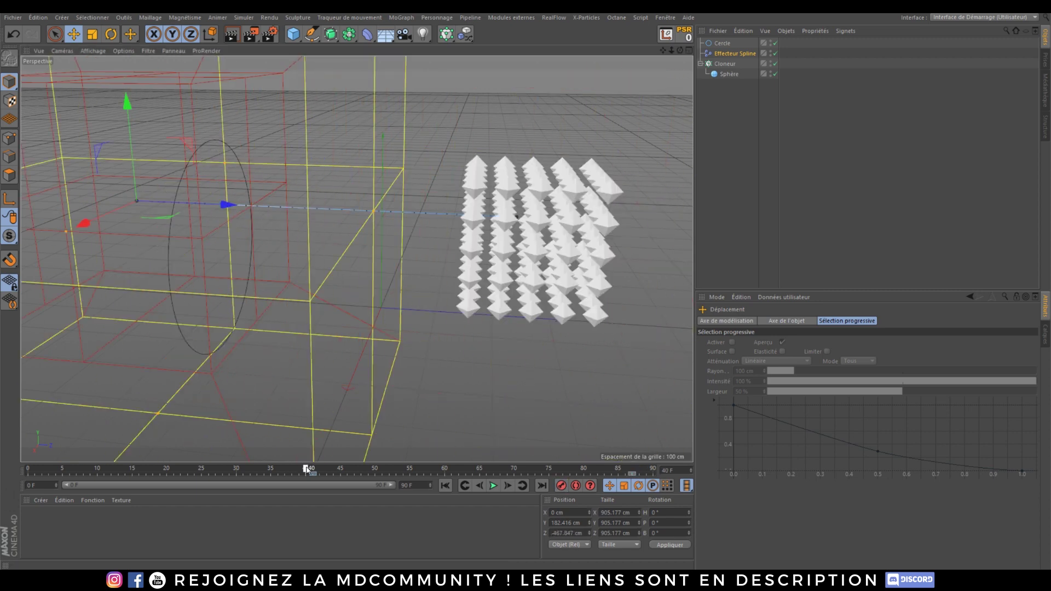
{"action": "left_click", "coordinate": [771, 54]}
{"action": "left_click", "coordinate": [494, 487]}
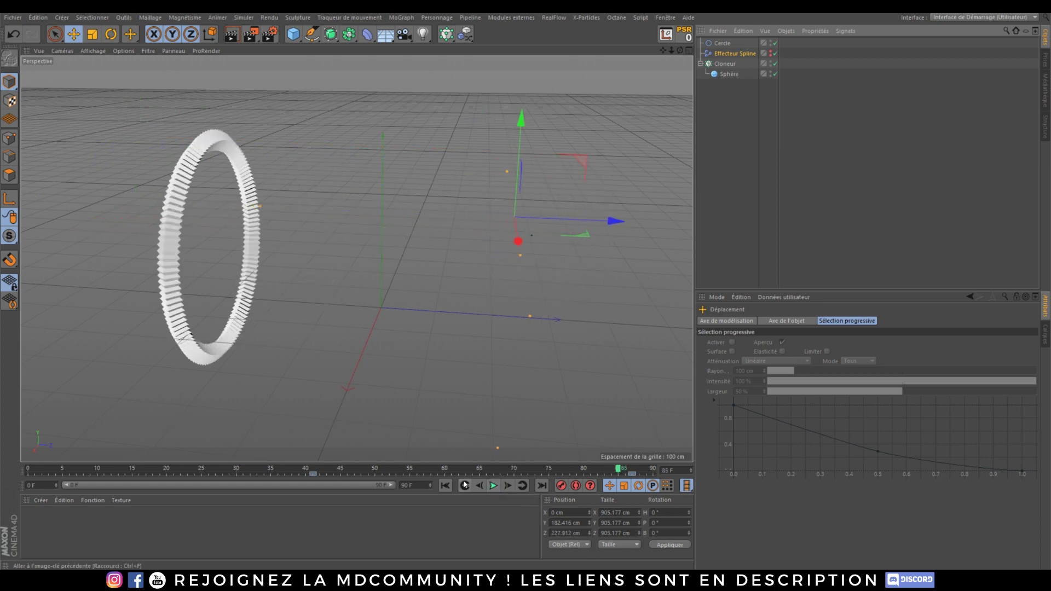
{"action": "left_click", "coordinate": [446, 486]}
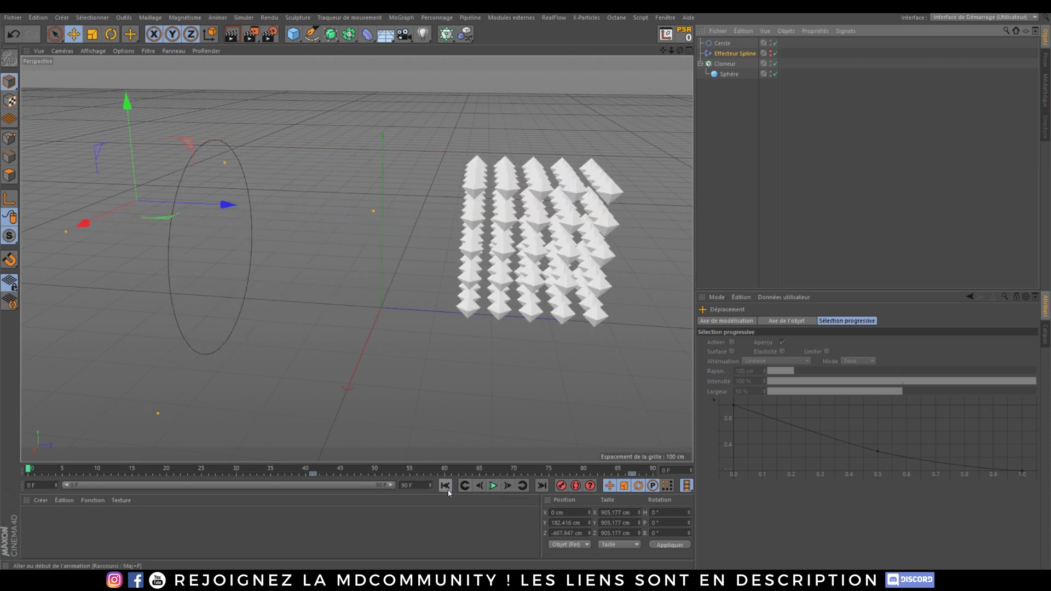
Add an Effecteur Délai to the cloner and play the animation with its default Fusion mode.
{"action": "left_click", "coordinate": [728, 64]}
{"action": "left_click", "coordinate": [899, 324]}
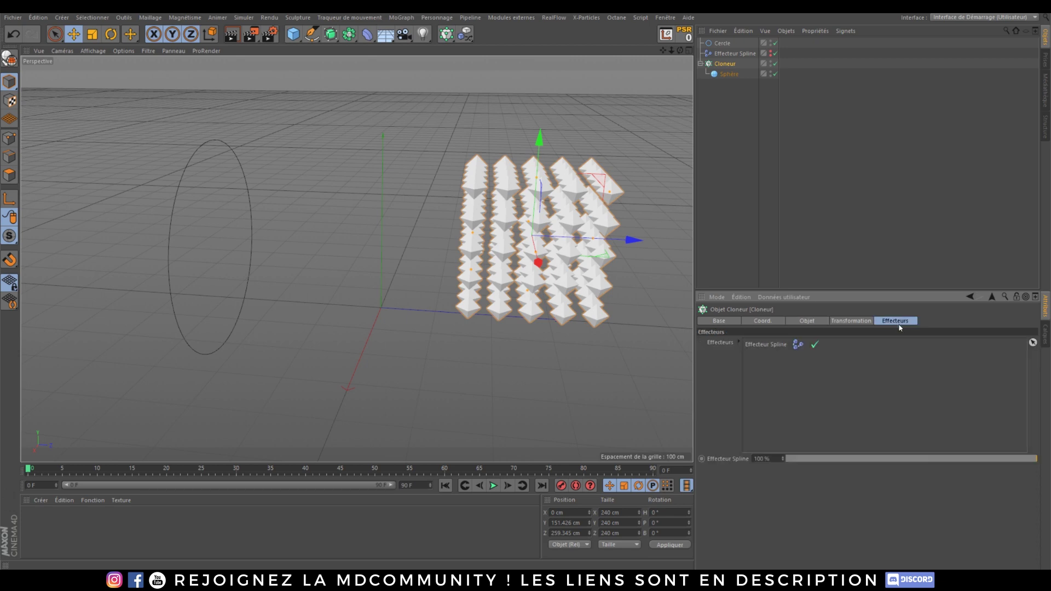
{"action": "left_click", "coordinate": [464, 34]}
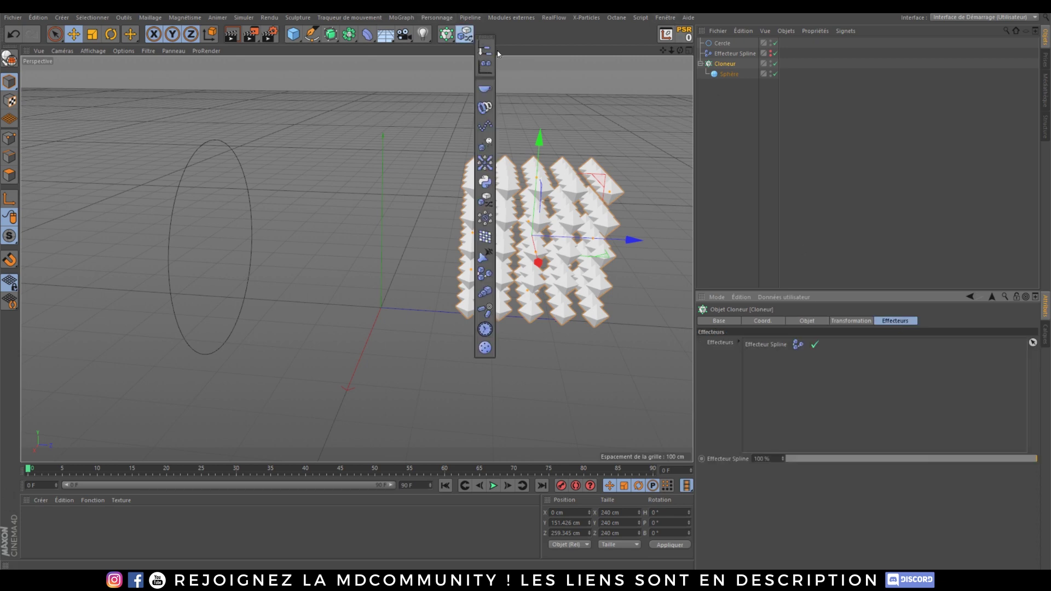
{"action": "left_click", "coordinate": [485, 107]}
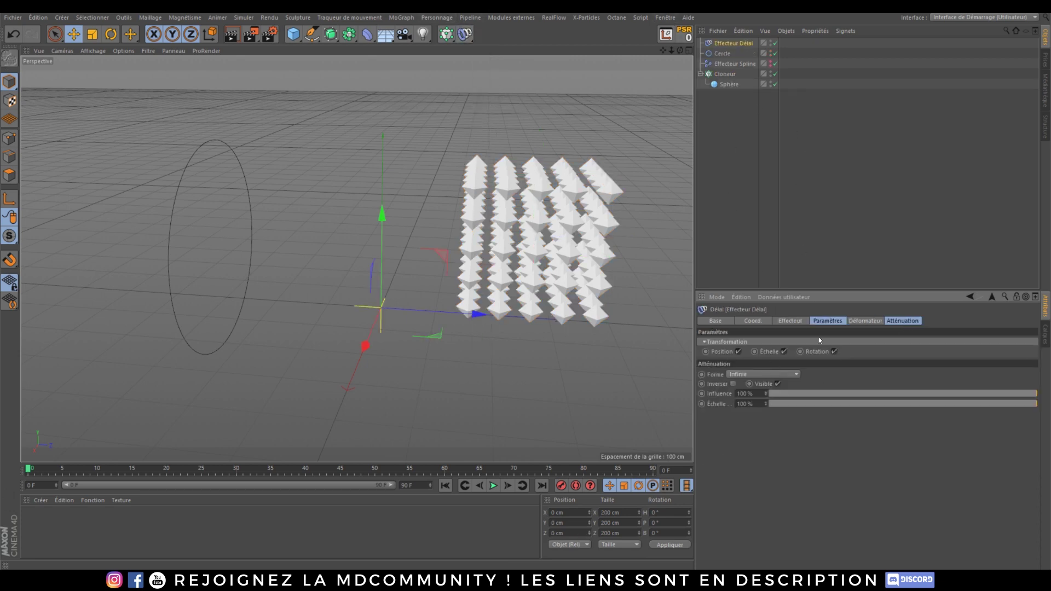
{"action": "left_click", "coordinate": [801, 321]}
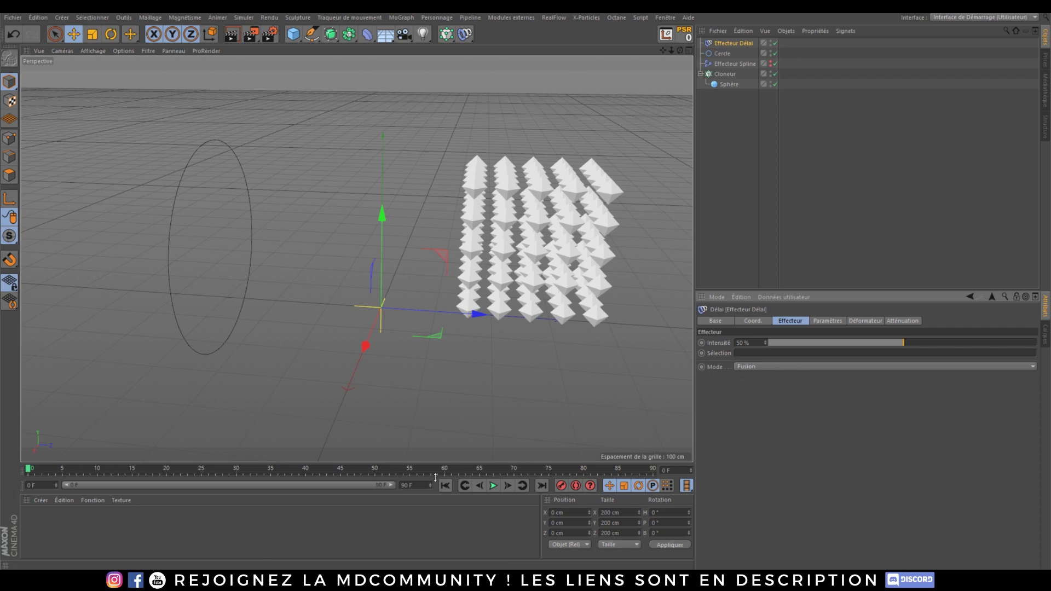
{"action": "left_click", "coordinate": [493, 485]}
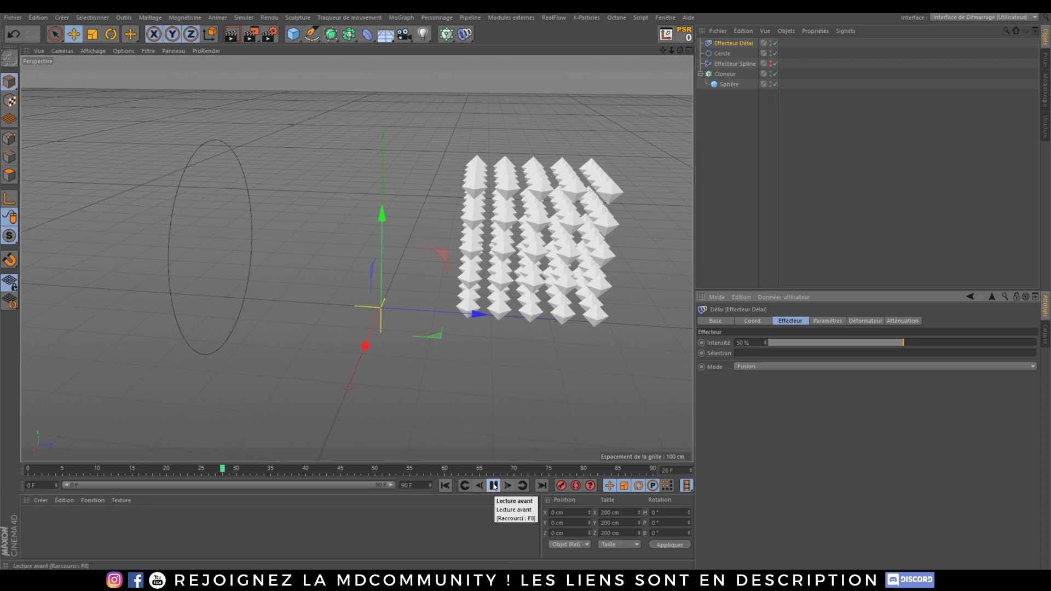
{"action": "left_click", "coordinate": [494, 486]}
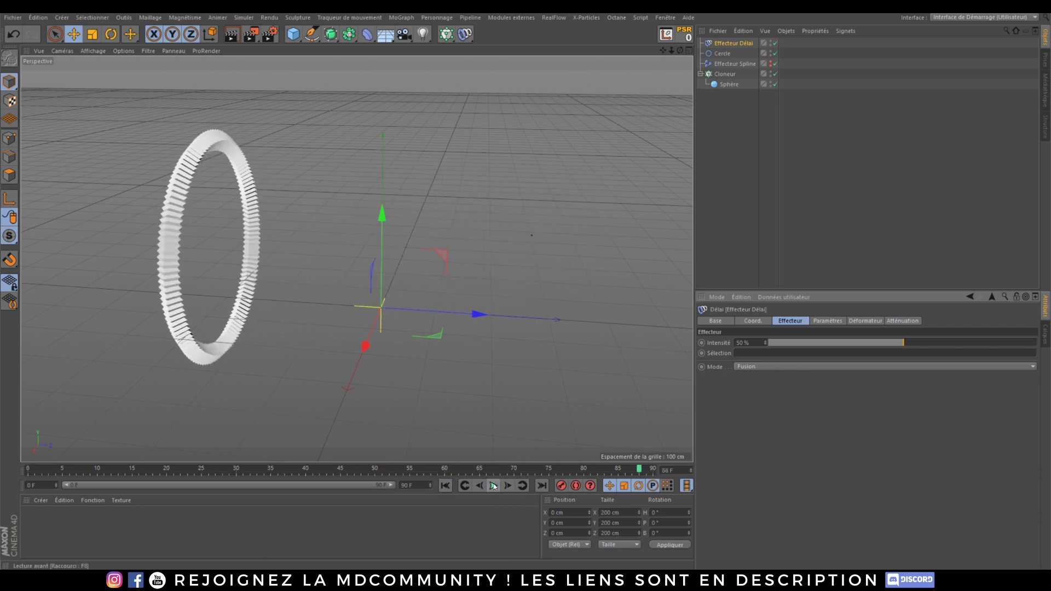
Set the Effecteur Délai to 71 % intensity in Elasticité mode and replay the animation from frame 0.
{"action": "left_click_drag", "start_coordinate": [964, 341], "coordinate": [961, 345]}
{"action": "left_click", "coordinate": [832, 368]}
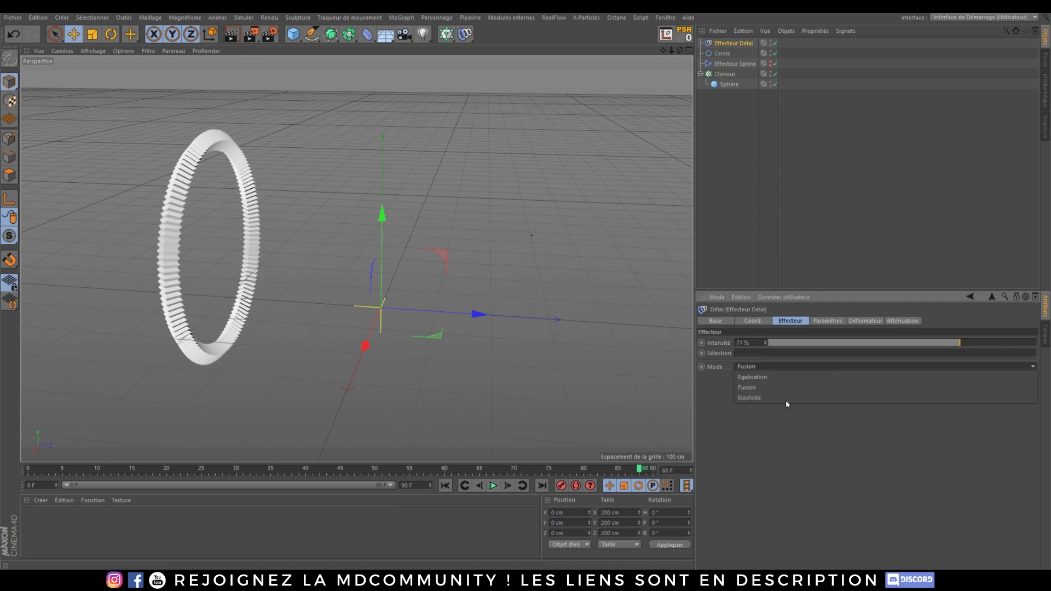
{"action": "left_click", "coordinate": [786, 398]}
{"action": "left_click", "coordinate": [742, 76]}
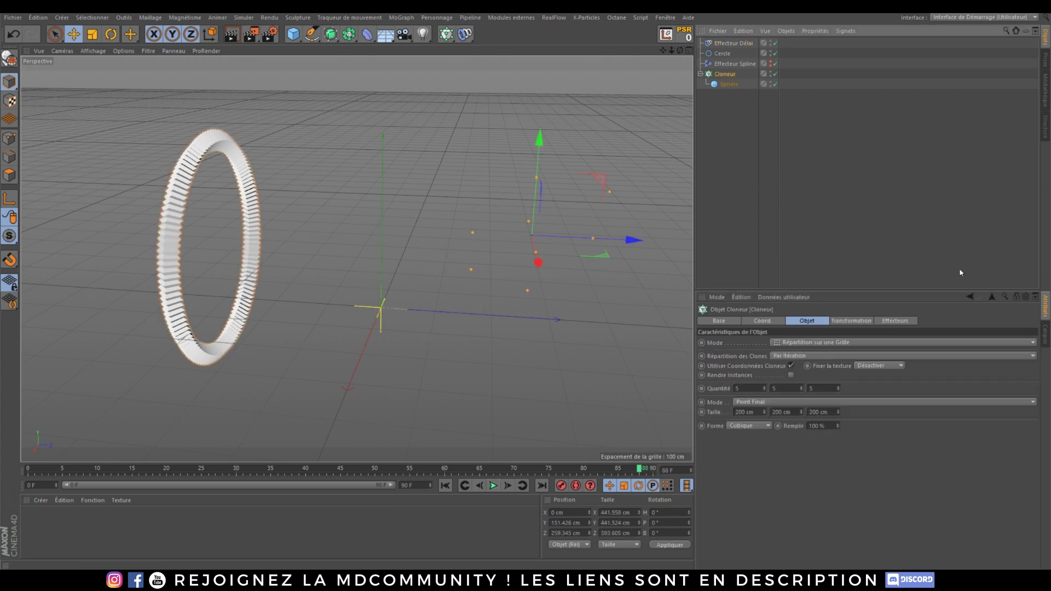
{"action": "left_click", "coordinate": [902, 320]}
{"action": "left_click", "coordinate": [447, 485]}
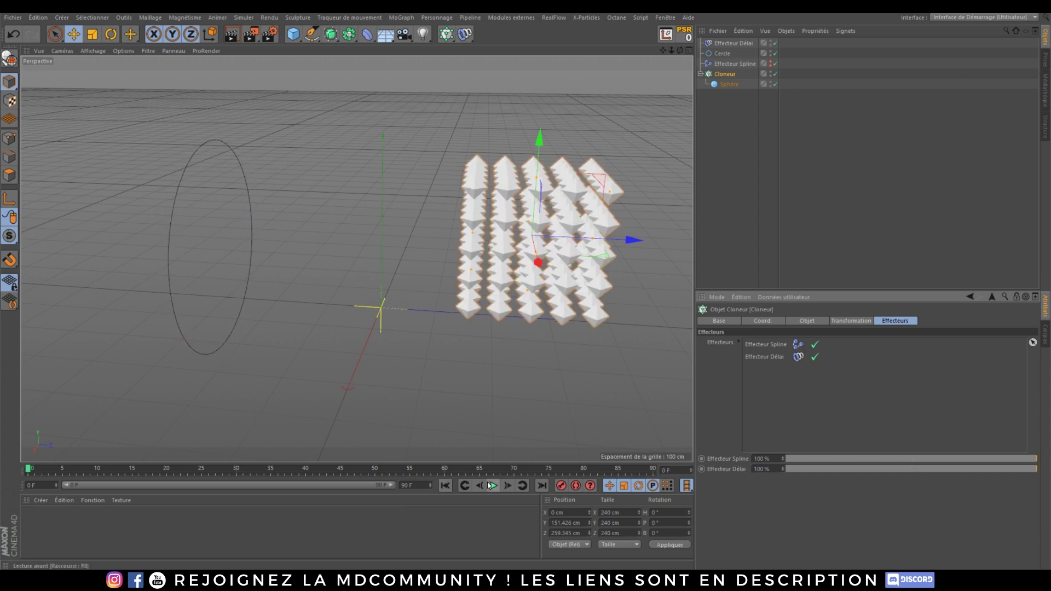
{"action": "left_click", "coordinate": [489, 486]}
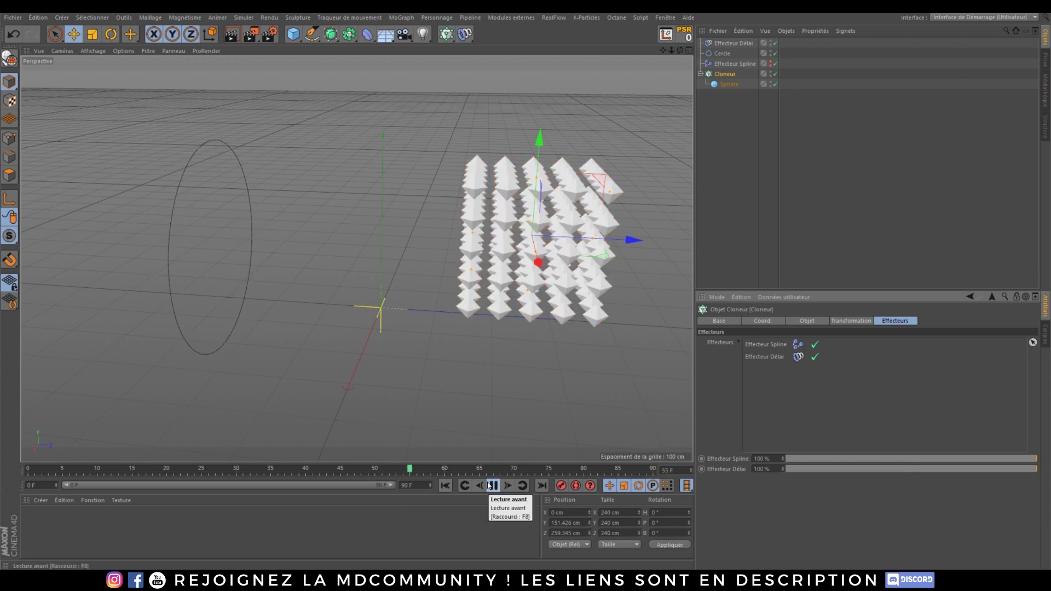
{"action": "left_click", "coordinate": [491, 485]}
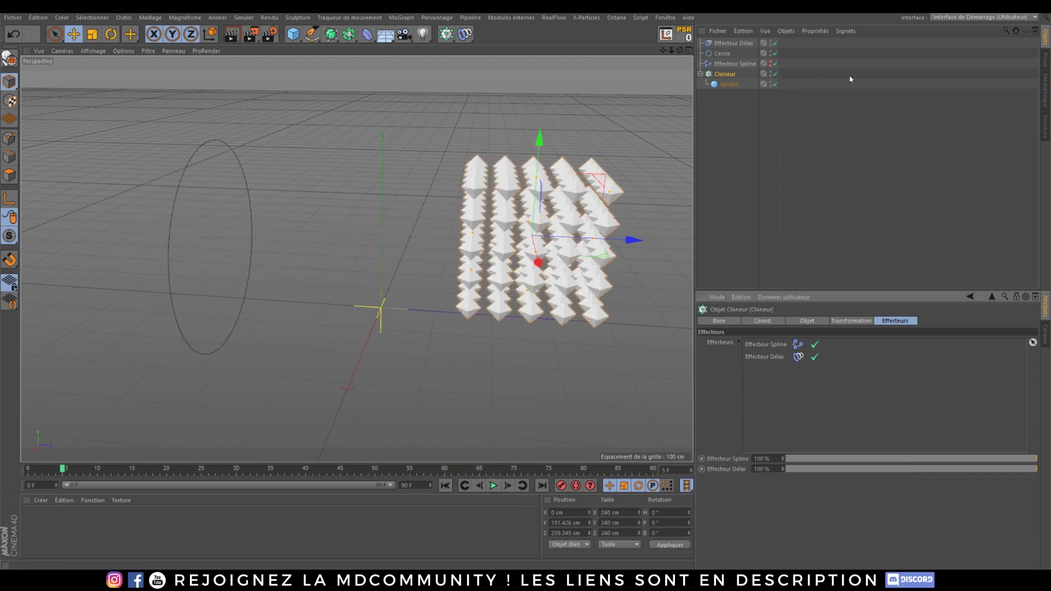
Delete the circle, the Effecteur Délai and the Effecteur Spline, keeping only the cloner with its sphere.
{"action": "left_click", "coordinate": [741, 54]}
{"action": "key", "text": "Delete"}
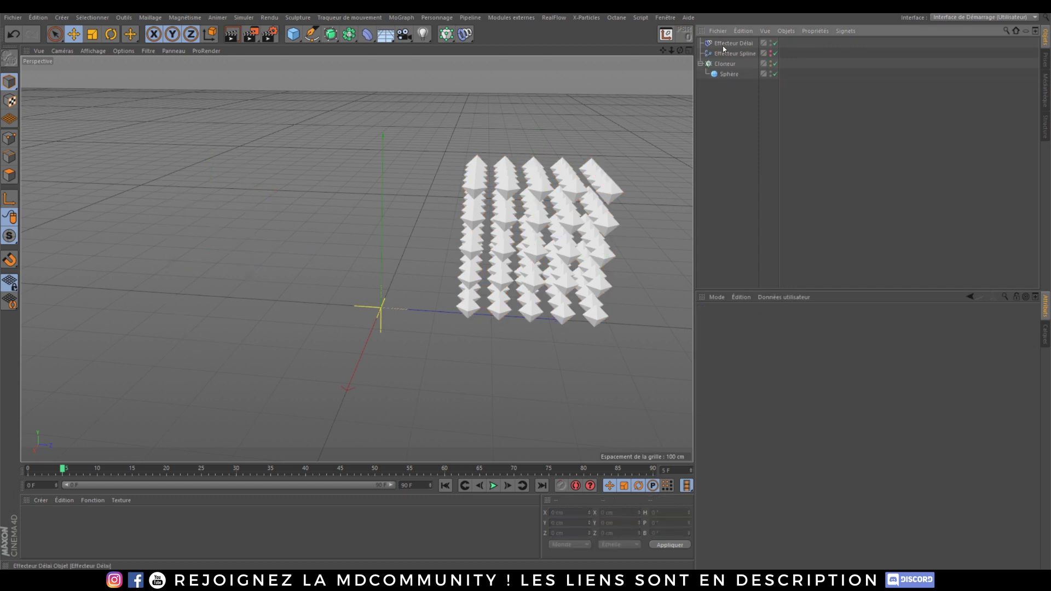
{"action": "left_click", "coordinate": [724, 46]}
{"action": "key", "text": "Delete"}
{"action": "left_click", "coordinate": [723, 46]}
{"action": "key", "text": "Delete"}
Add an Effecteur Étapes to the cloner and try lowering the first point of its spline curve.
{"action": "left_click", "coordinate": [723, 44]}
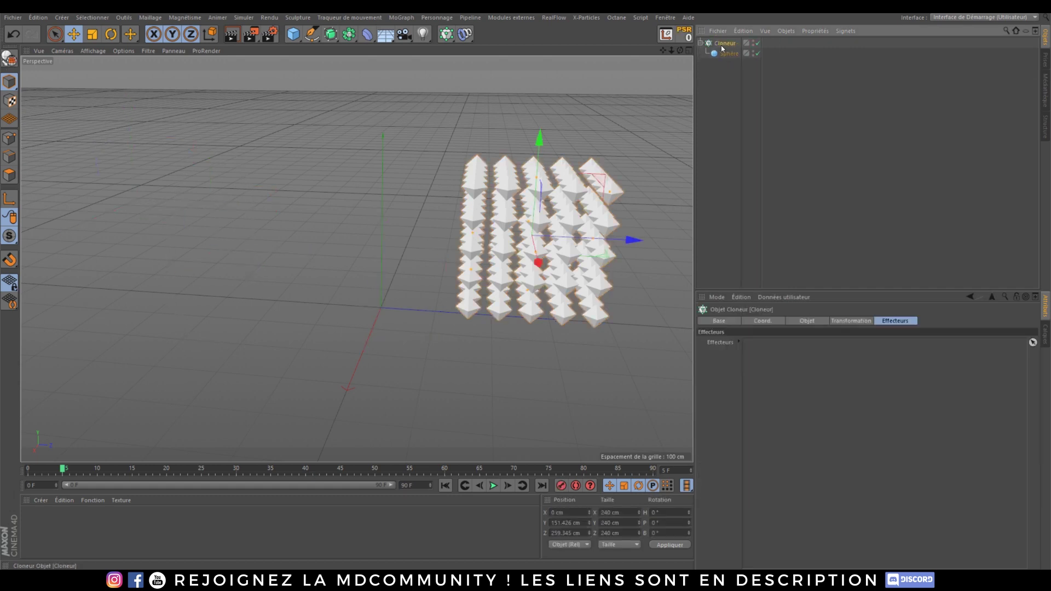
{"action": "left_click", "coordinate": [469, 34]}
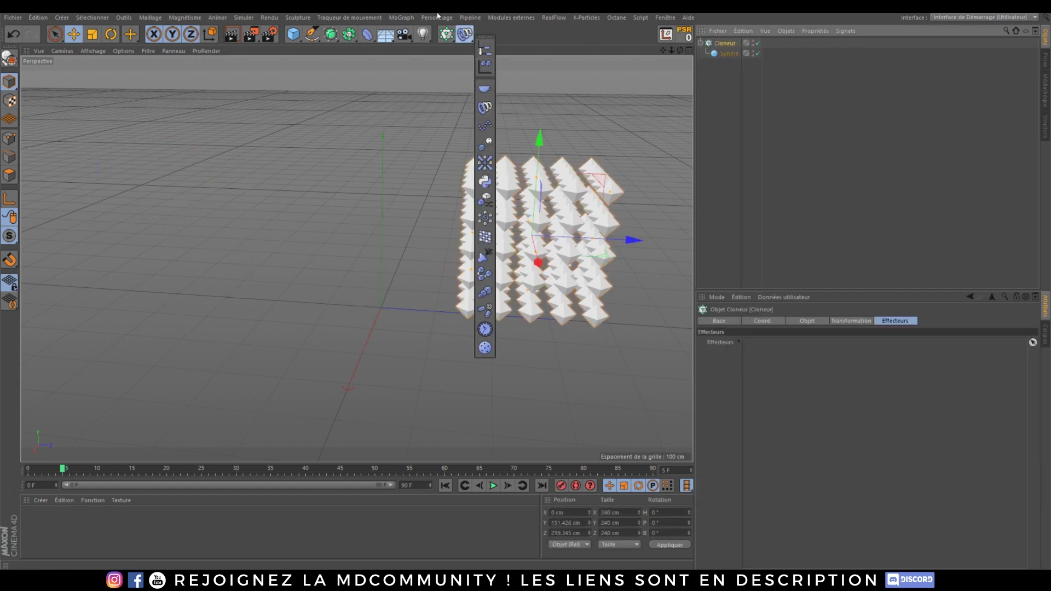
{"action": "left_click", "coordinate": [401, 17]}
{"action": "mouse_move", "coordinate": [471, 33]}
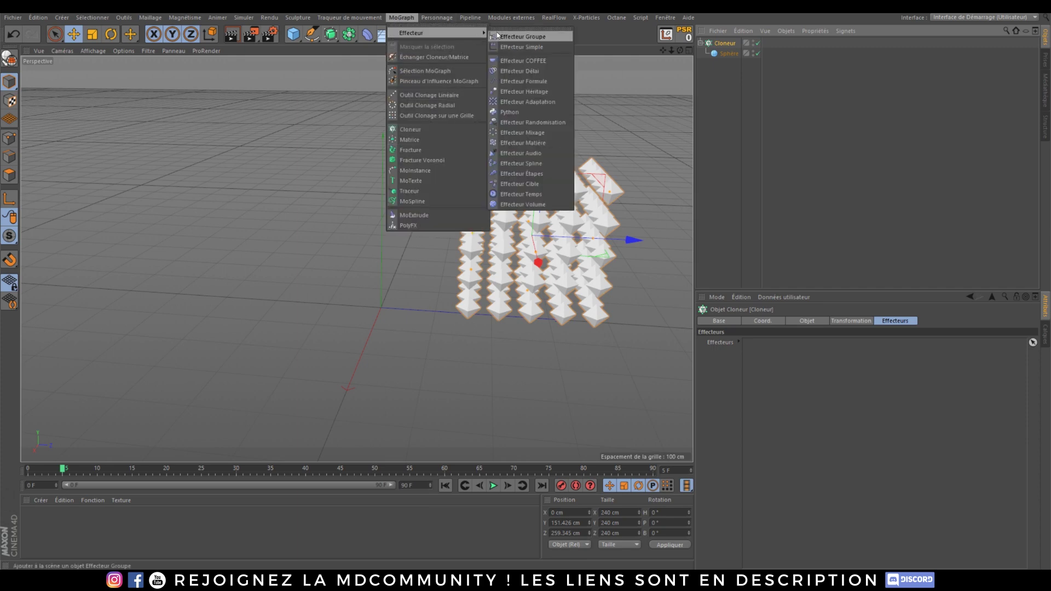
{"action": "left_click", "coordinate": [518, 174]}
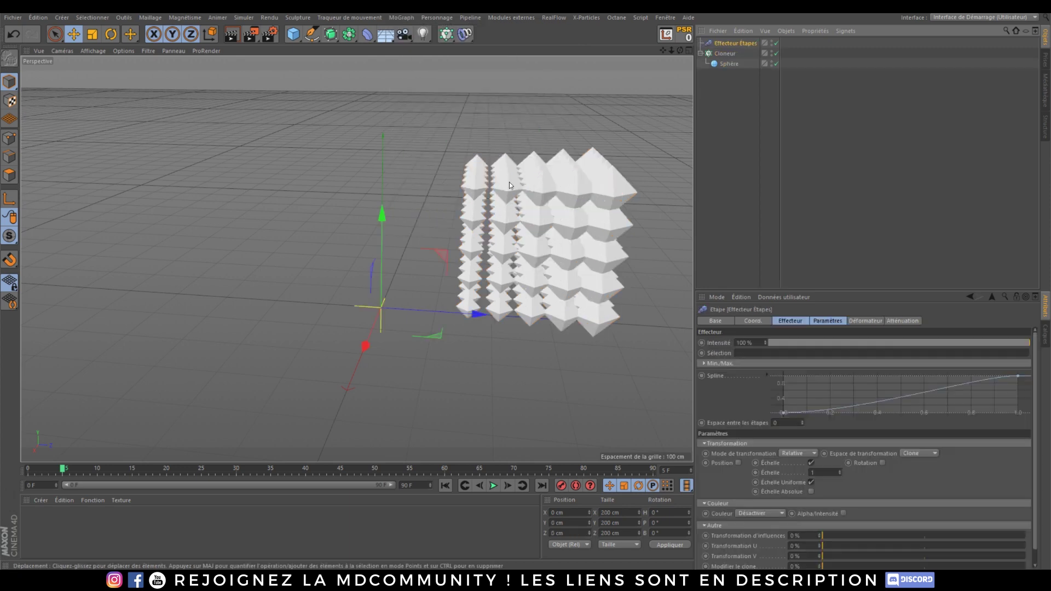
{"action": "left_click_drag", "start_coordinate": [475, 236], "coordinate": [548, 244], "text": "alt"}
{"action": "middle_click_drag", "start_coordinate": [548, 245], "coordinate": [412, 289], "text": "alt"}
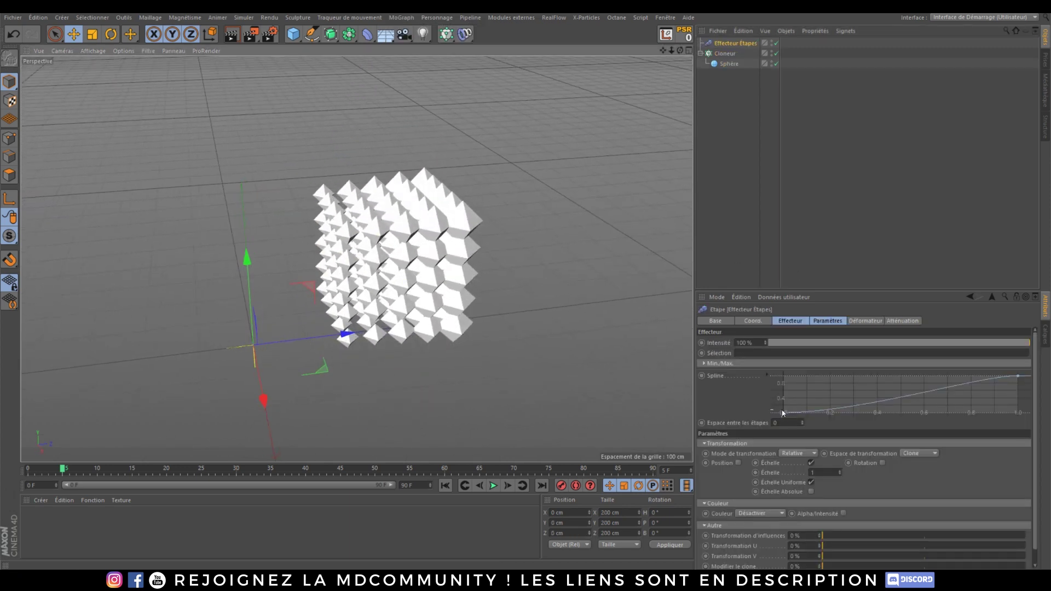
{"action": "mouse_move", "coordinate": [783, 413]}
{"action": "left_mouse_down"}
{"action": "mouse_move", "coordinate": [781, 353]}
{"action": "mouse_move", "coordinate": [780, 444]}
{"action": "left_mouse_up"}
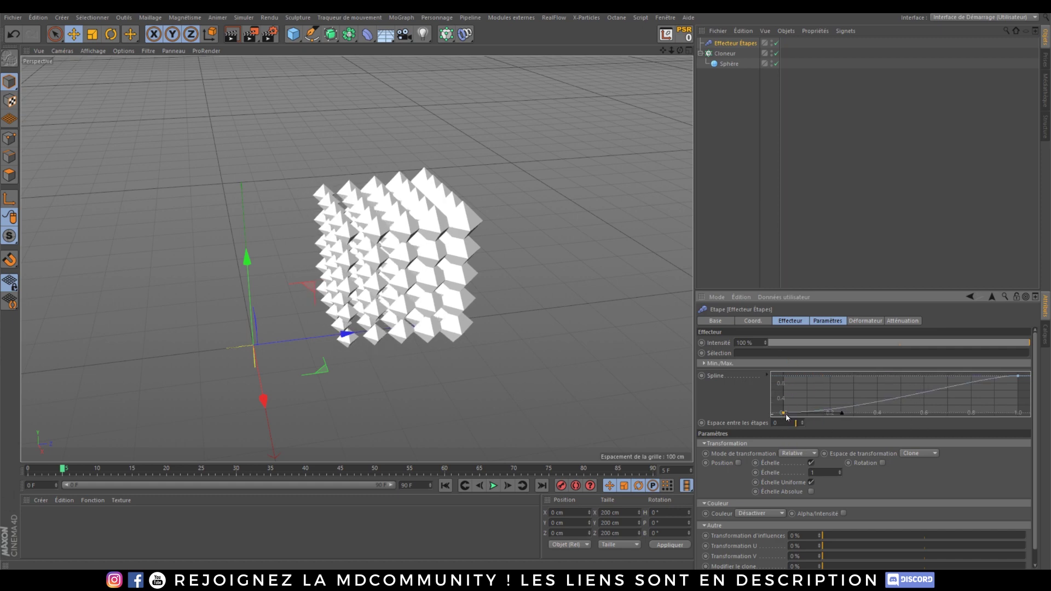
Raise the cloner's third grid count to 20 and stretch the grid to about 979 cm along Z.
{"action": "left_click", "coordinate": [725, 53]}
{"action": "middle_click_drag", "start_coordinate": [493, 230], "coordinate": [427, 232], "text": "alt"}
{"action": "scroll", "coordinate": [427, 232], "scroll_direction": "down", "scroll_amount": 1}
{"action": "left_click", "coordinate": [802, 322]}
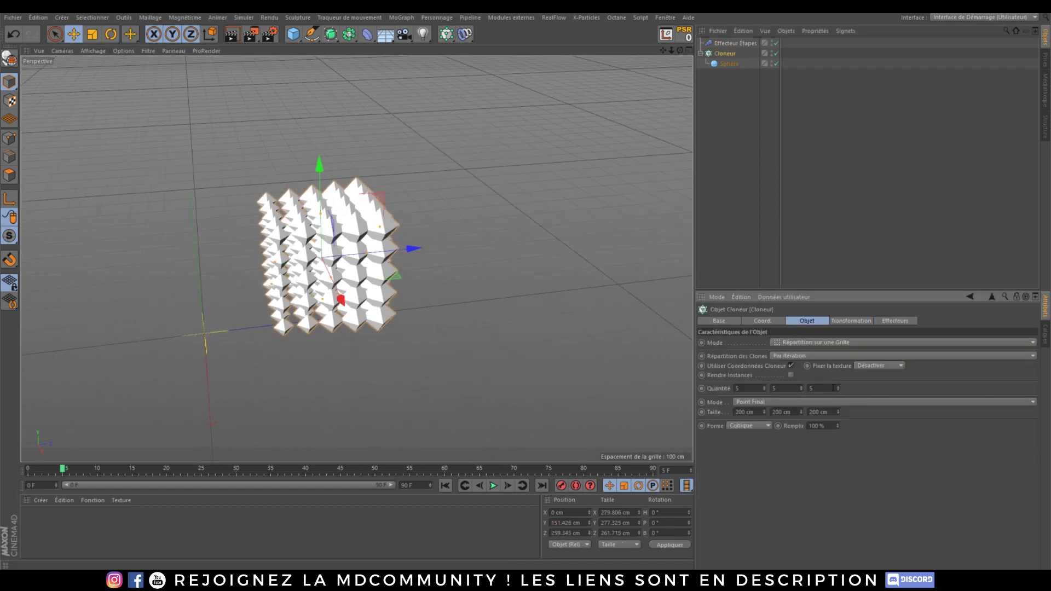
{"action": "left_click_drag", "start_coordinate": [838, 388], "coordinate": [838, 383]}
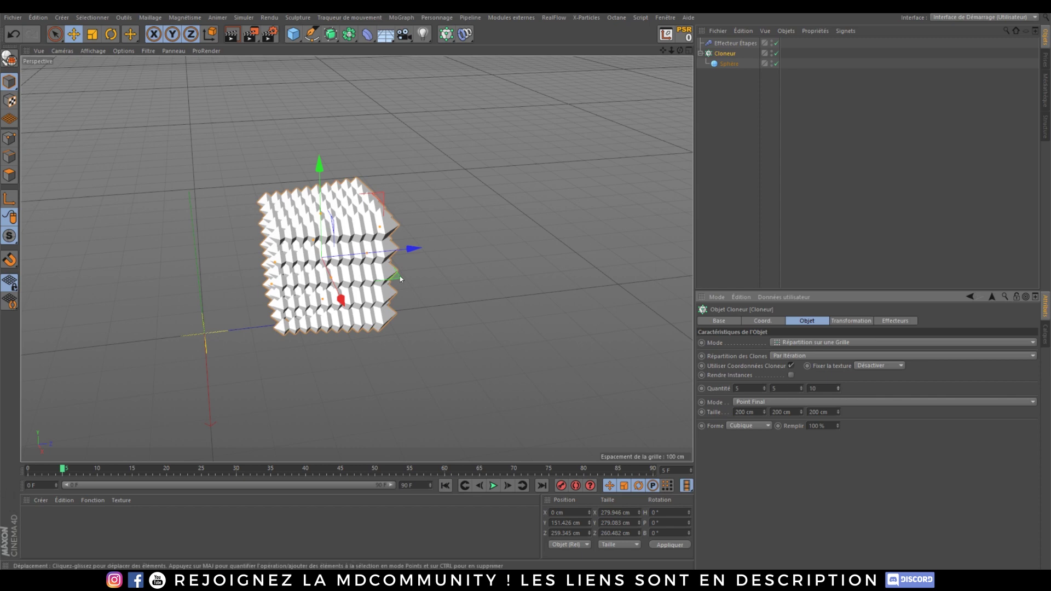
{"action": "left_click_drag", "start_coordinate": [368, 254], "coordinate": [533, 257]}
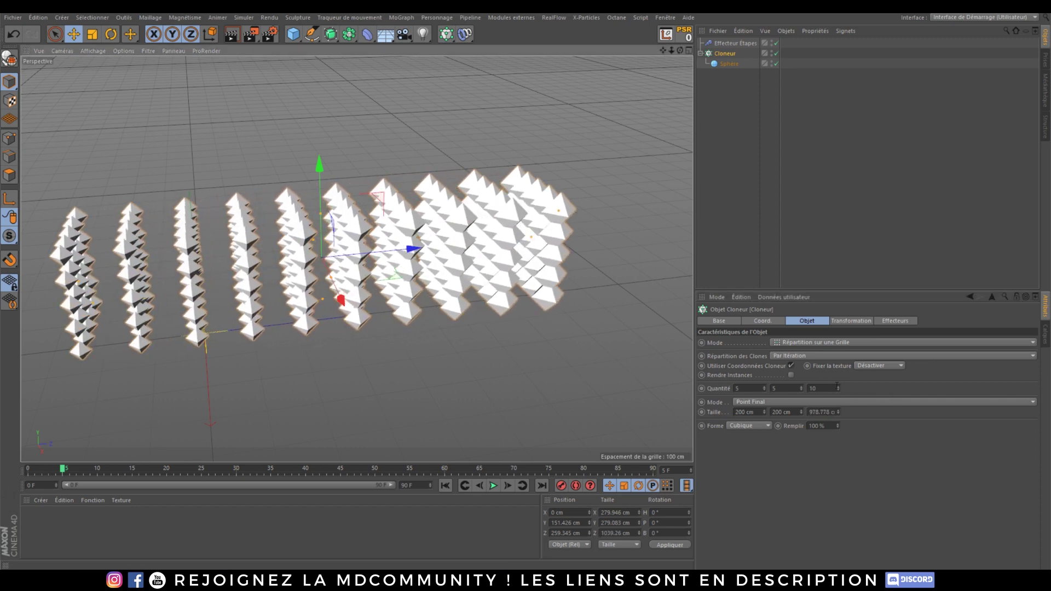
{"action": "left_click_drag", "start_coordinate": [837, 388], "coordinate": [838, 383]}
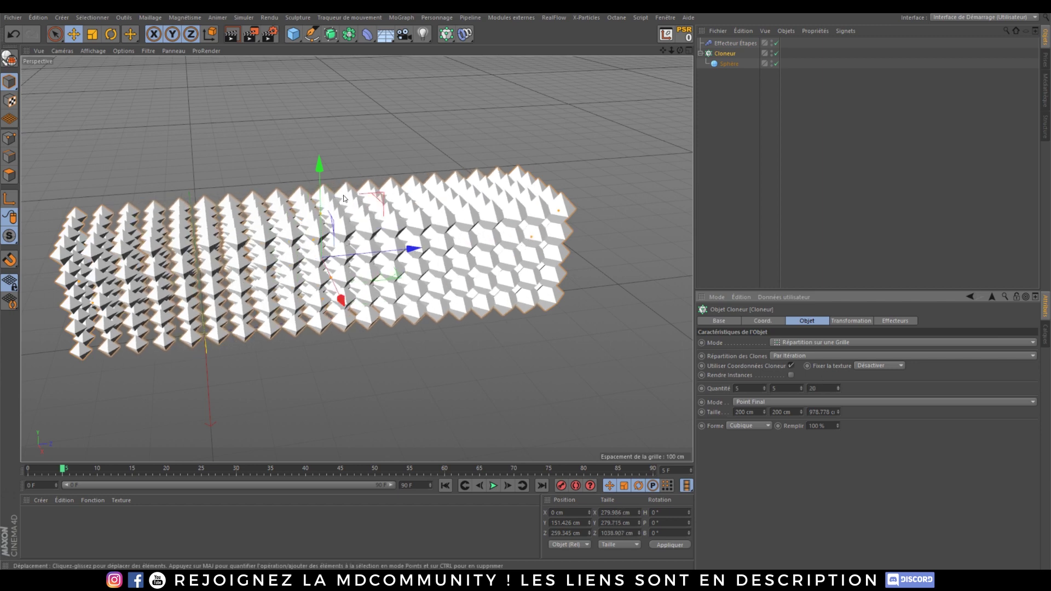
{"action": "left_click_drag", "start_coordinate": [344, 197], "coordinate": [422, 219], "text": "alt"}
Increase the Effecteur Étapes uniform scale to 6.56.
{"action": "left_click", "coordinate": [716, 44]}
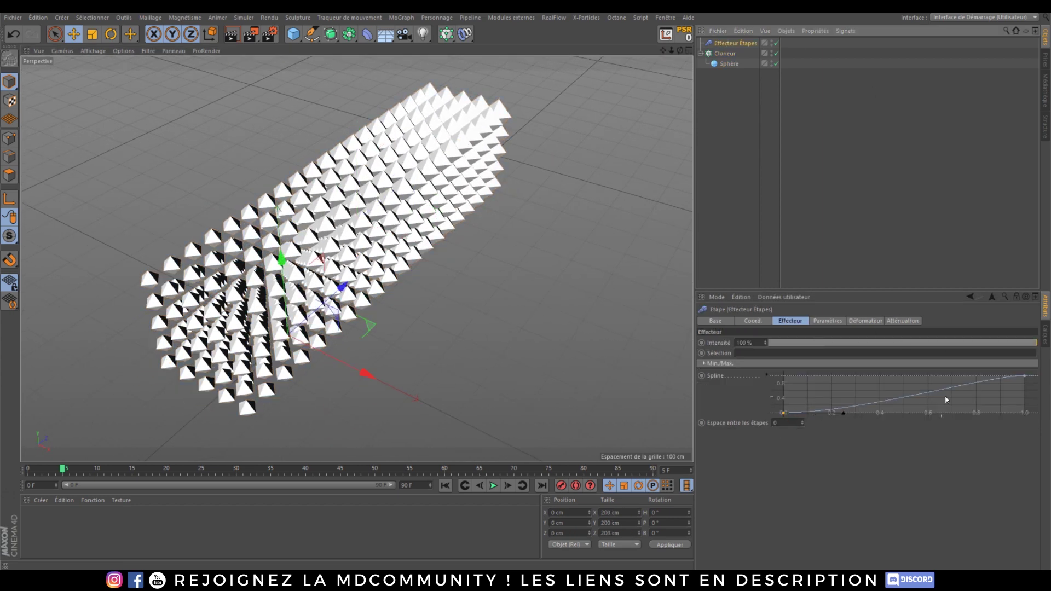
{"action": "left_click", "coordinate": [828, 322]}
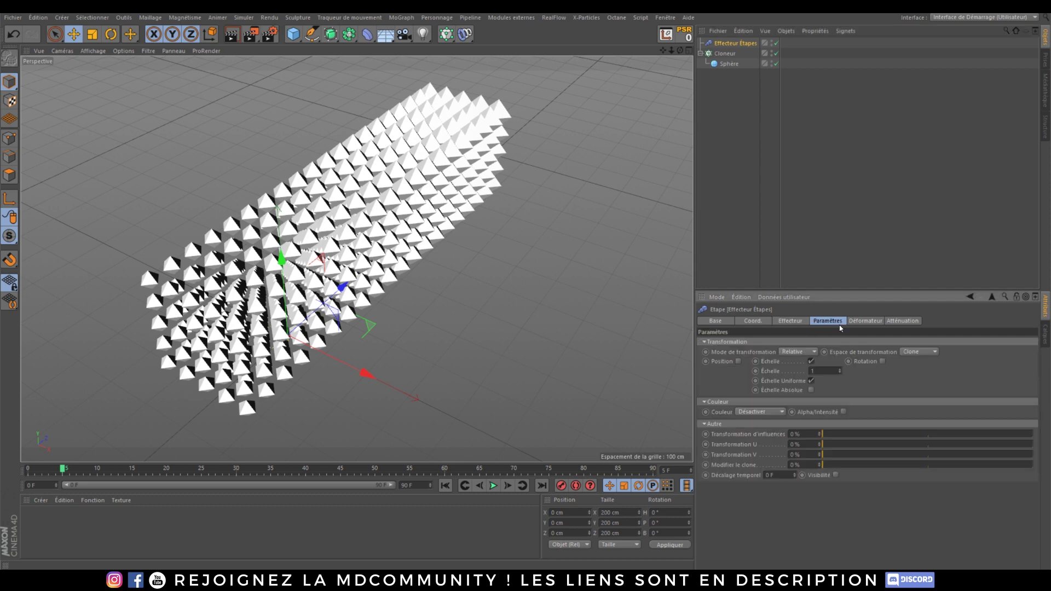
{"action": "left_click_drag", "start_coordinate": [840, 371], "coordinate": [840, 67]}
{"action": "scroll", "coordinate": [360, 219], "scroll_direction": "down", "scroll_amount": 3}
{"action": "left_click_drag", "start_coordinate": [360, 219], "coordinate": [333, 180], "text": "alt"}
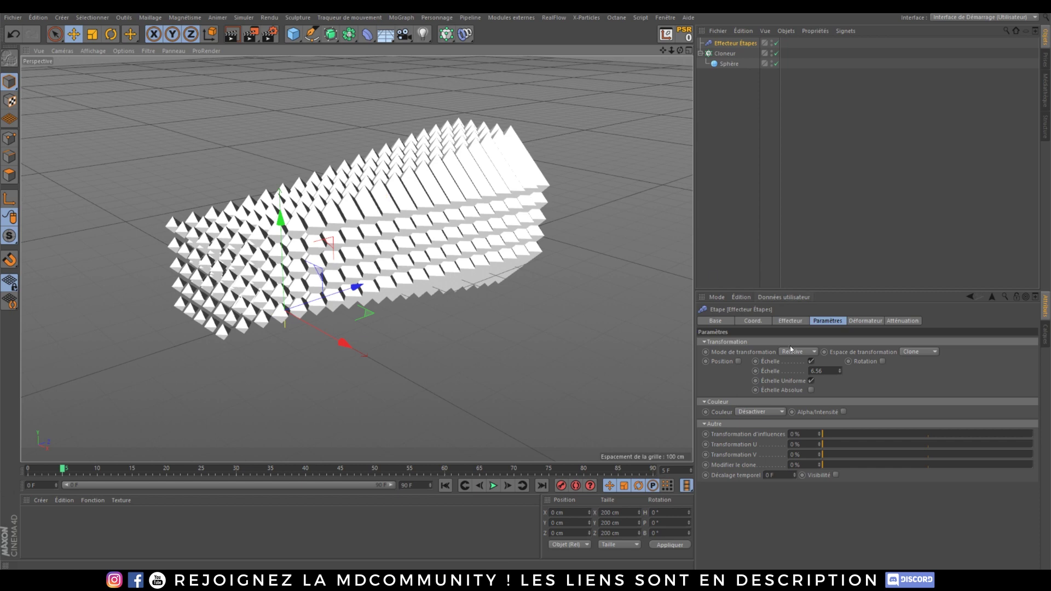
Reshape the Effecteur Étapes curve into a bell with both ends at 0 and an added middle point at full height.
{"action": "left_click", "coordinate": [791, 322]}
{"action": "left_click_drag", "start_coordinate": [791, 406], "coordinate": [787, 336]}
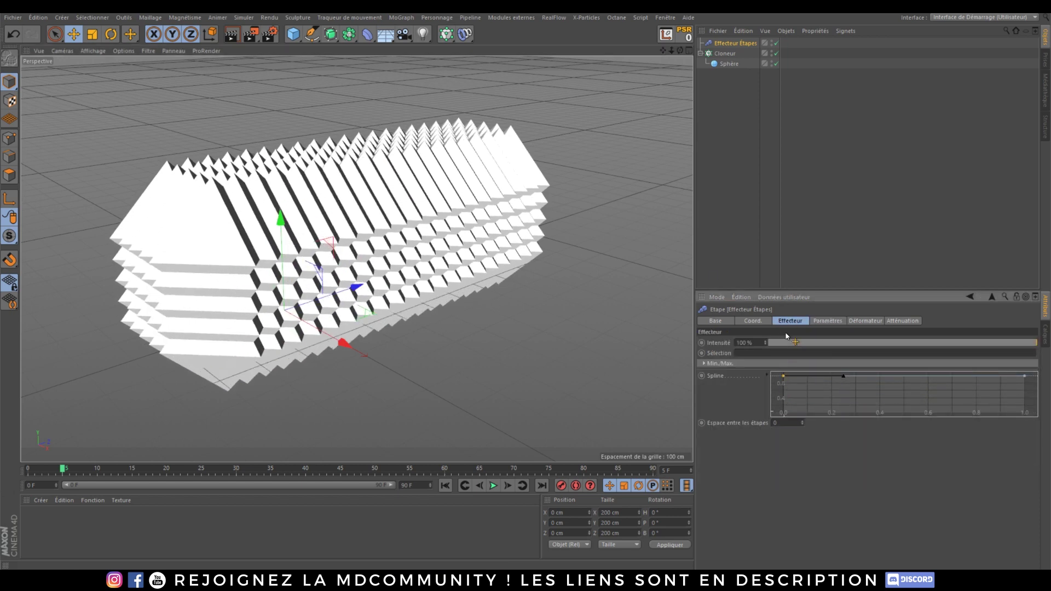
{"action": "left_click_drag", "start_coordinate": [1020, 374], "coordinate": [1037, 433]}
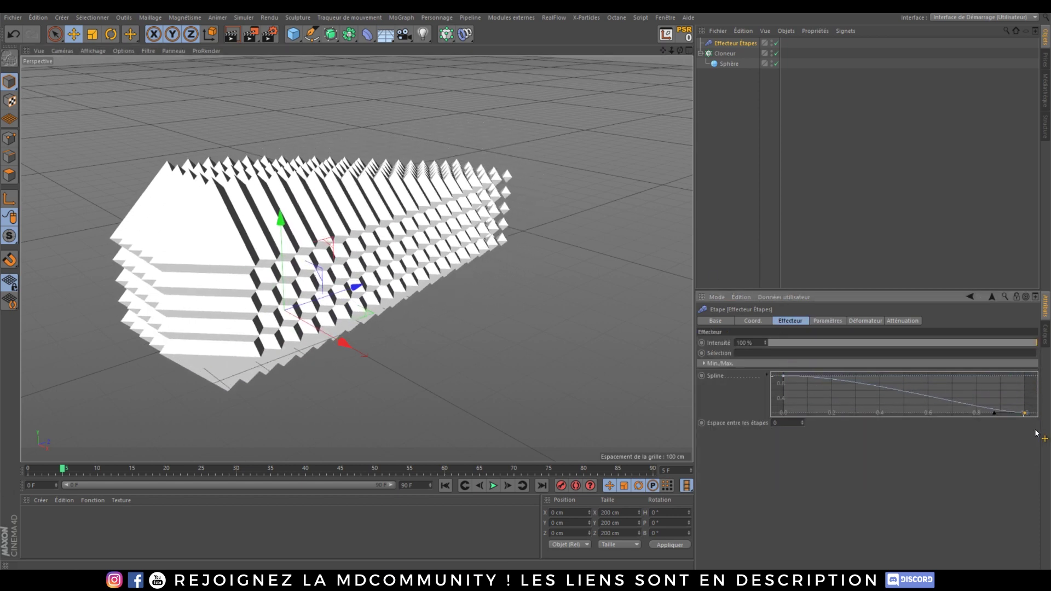
{"action": "left_click", "coordinate": [897, 391], "text": "ctrl"}
{"action": "left_click_drag", "start_coordinate": [898, 392], "coordinate": [940, 377]}
{"action": "left_click_drag", "start_coordinate": [784, 376], "coordinate": [779, 427]}
{"action": "left_click_drag", "start_coordinate": [376, 256], "coordinate": [322, 273], "text": "alt"}
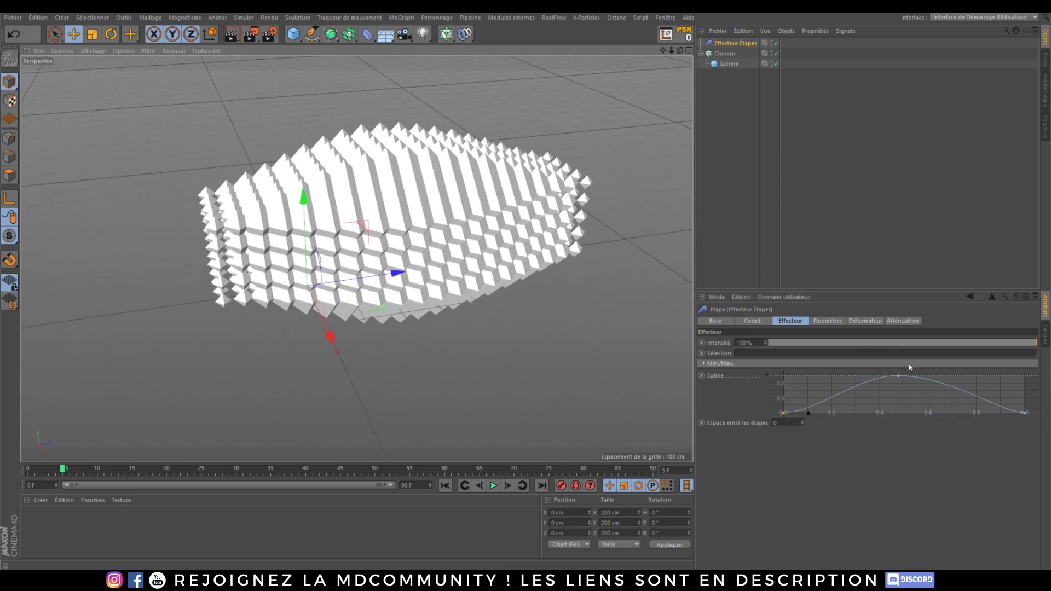
Keyframe the effector's curve with its peak near the start at frame 5 and near the end at frame 49, and scrub the animation.
{"action": "mouse_move", "coordinate": [898, 378]}
{"action": "left_mouse_down"}
{"action": "mouse_move", "coordinate": [901, 396]}
{"action": "mouse_move", "coordinate": [898, 377]}
{"action": "mouse_move", "coordinate": [956, 373]}
{"action": "mouse_move", "coordinate": [838, 352]}
{"action": "mouse_move", "coordinate": [972, 356]}
{"action": "mouse_move", "coordinate": [871, 339]}
{"action": "mouse_move", "coordinate": [789, 344]}
{"action": "mouse_move", "coordinate": [804, 342]}
{"action": "left_mouse_up"}
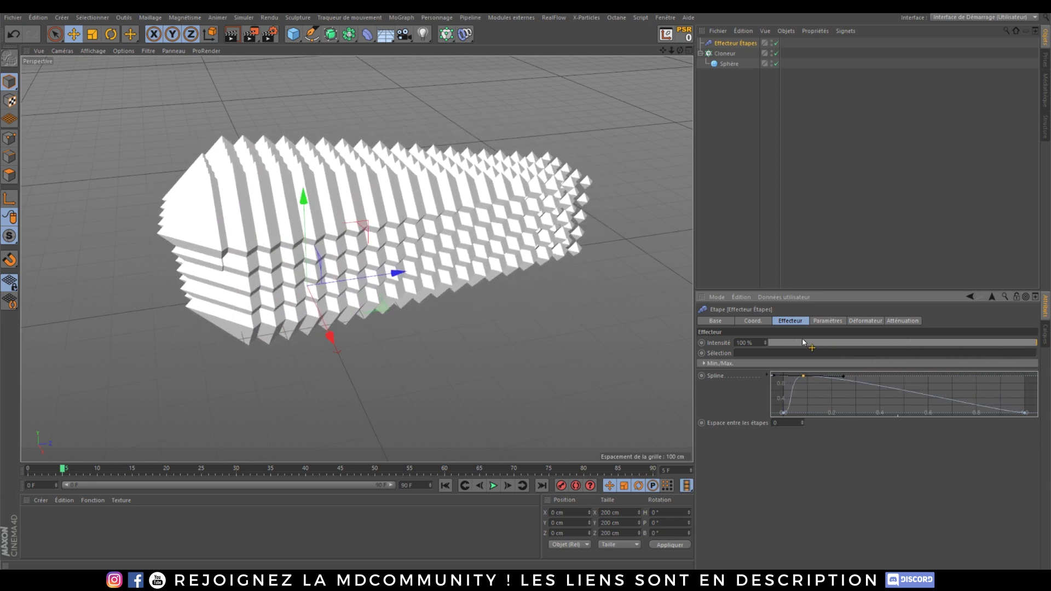
{"action": "left_click", "coordinate": [702, 376]}
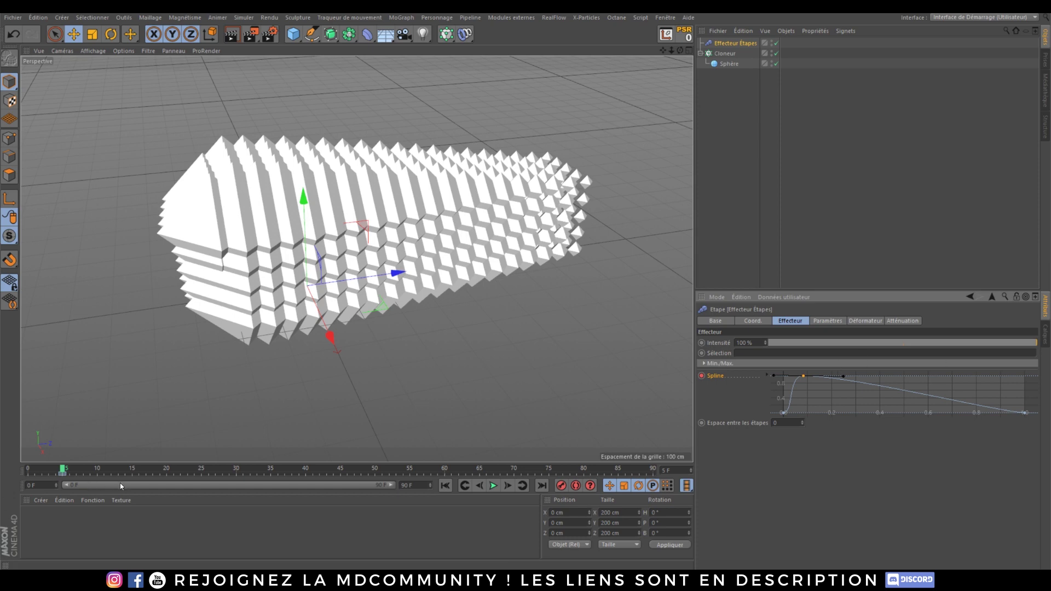
{"action": "left_click_drag", "start_coordinate": [165, 472], "coordinate": [370, 488]}
{"action": "left_click_drag", "start_coordinate": [806, 381], "coordinate": [1006, 355]}
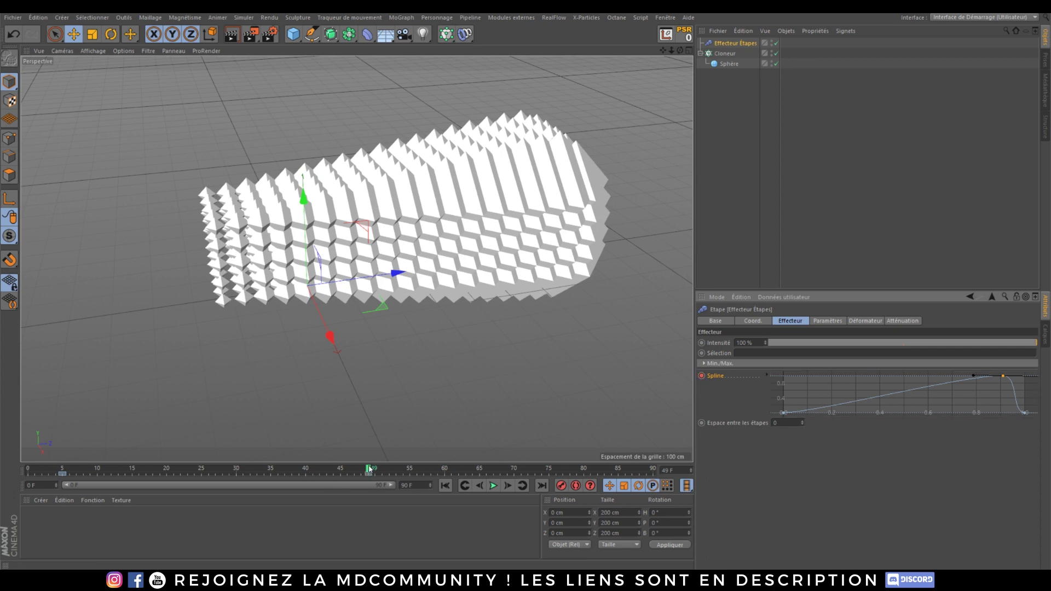
{"action": "left_click_drag", "start_coordinate": [369, 470], "coordinate": [55, 469]}
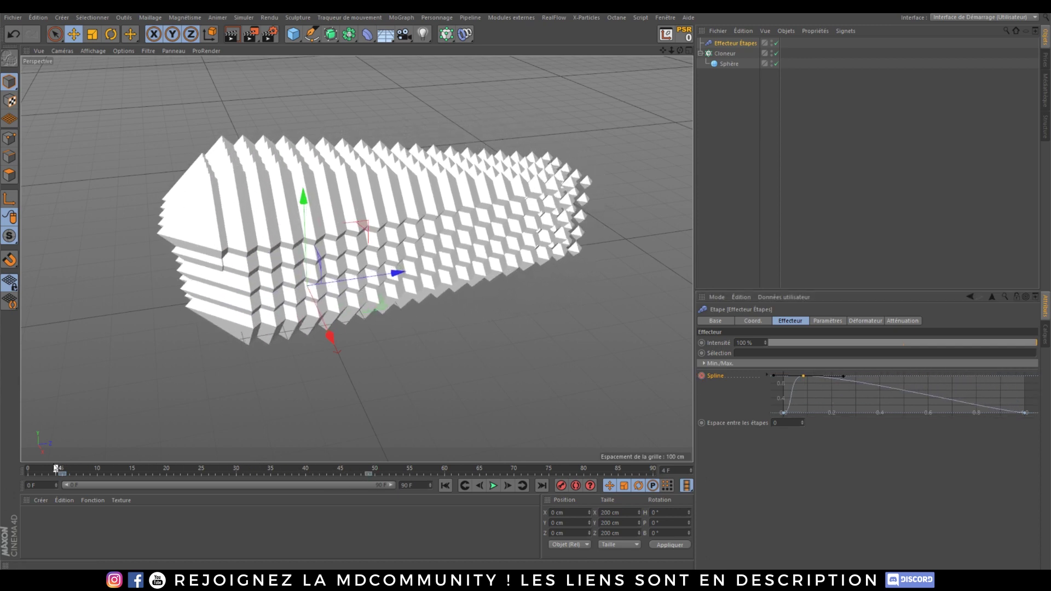
Add an Effecteur Délai to the cloner at 65 % intensity and play the animation.
{"action": "left_click", "coordinate": [725, 52]}
{"action": "left_click", "coordinate": [465, 34]}
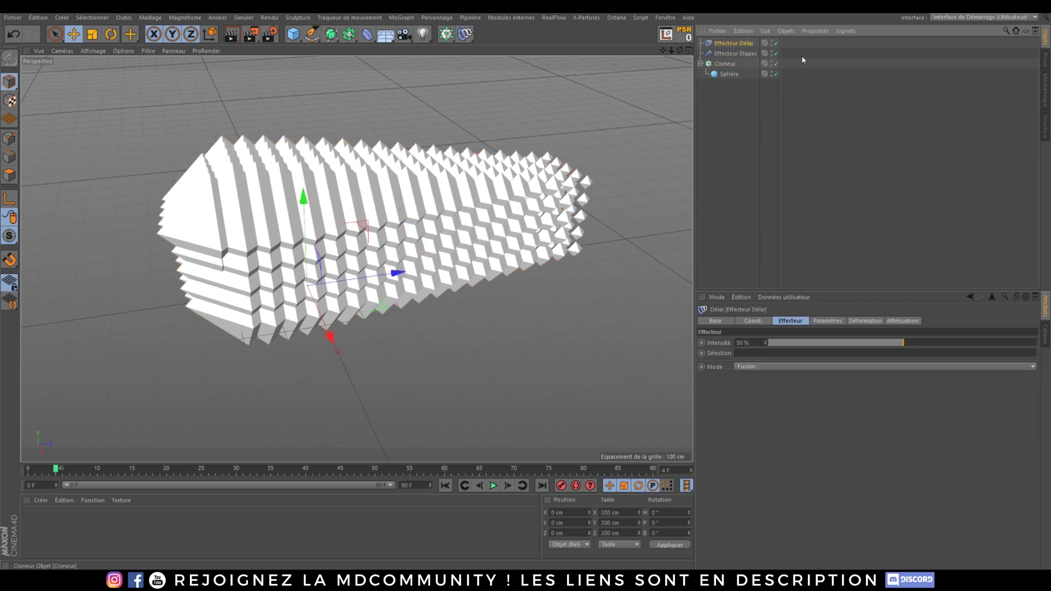
{"action": "left_click_drag", "start_coordinate": [904, 343], "coordinate": [944, 345]}
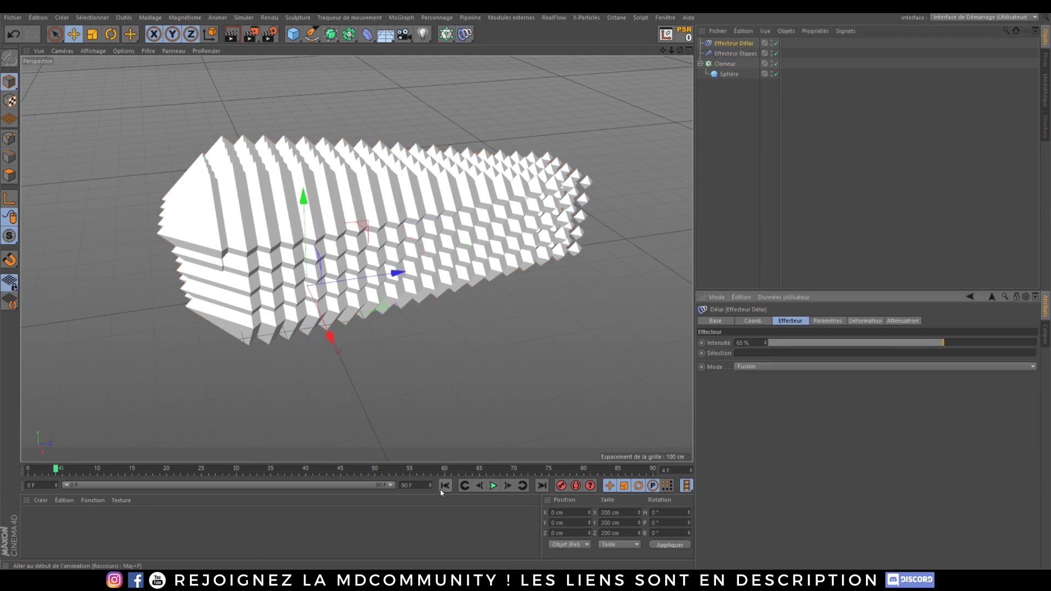
{"action": "left_click", "coordinate": [493, 486]}
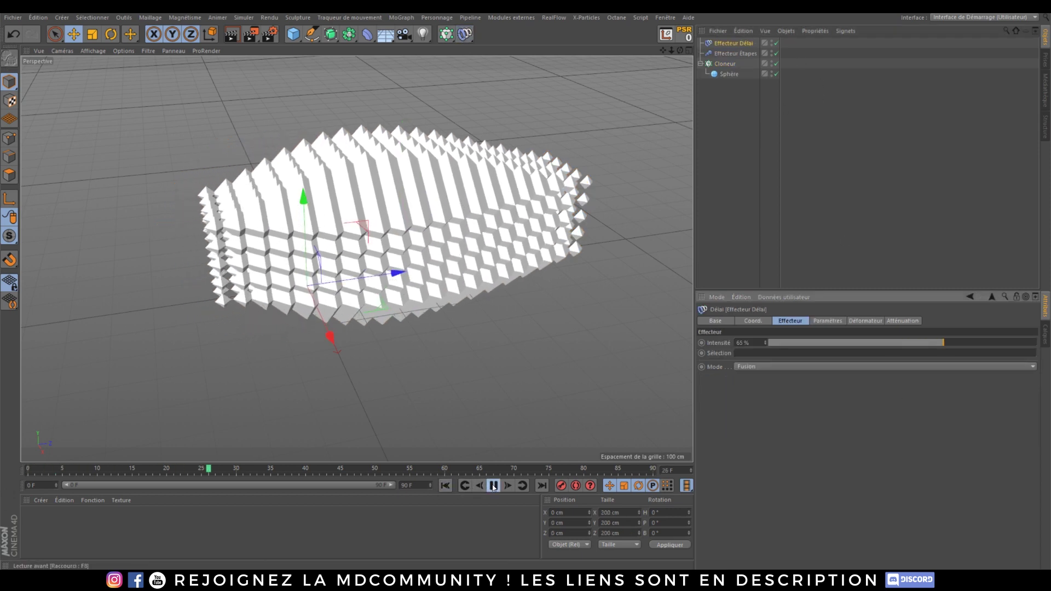
Set the Effecteur Délai to Elasticité mode with 94 % intensity and replay the animation from the start.
{"action": "left_click", "coordinate": [494, 487]}
{"action": "left_click", "coordinate": [766, 367]}
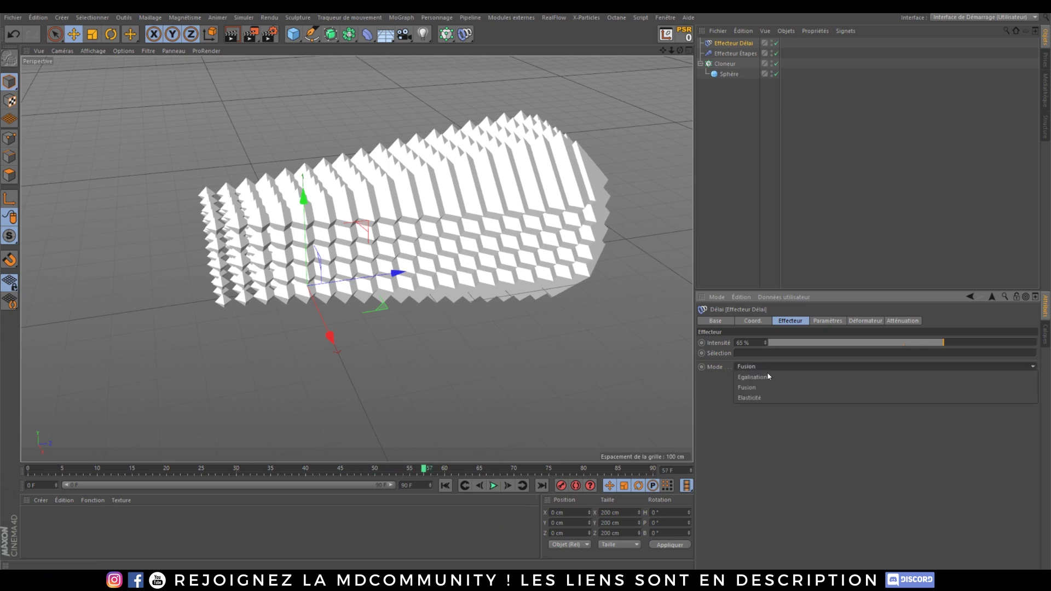
{"action": "left_click", "coordinate": [764, 397]}
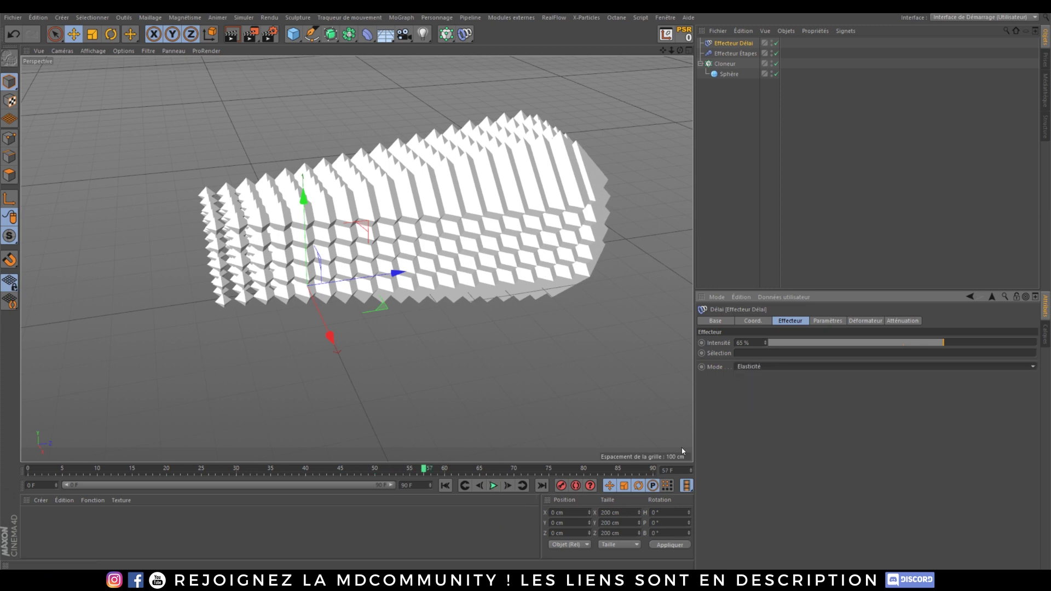
{"action": "left_click", "coordinate": [494, 486]}
{"action": "left_click_drag", "start_coordinate": [943, 342], "coordinate": [1021, 343]}
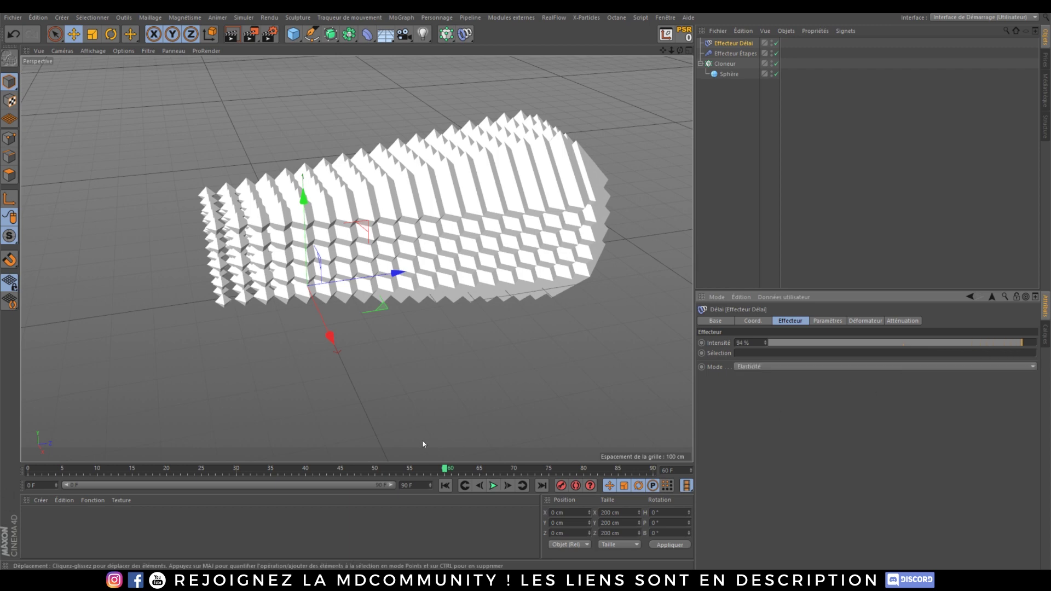
{"action": "left_click", "coordinate": [444, 488]}
{"action": "left_click", "coordinate": [495, 485]}
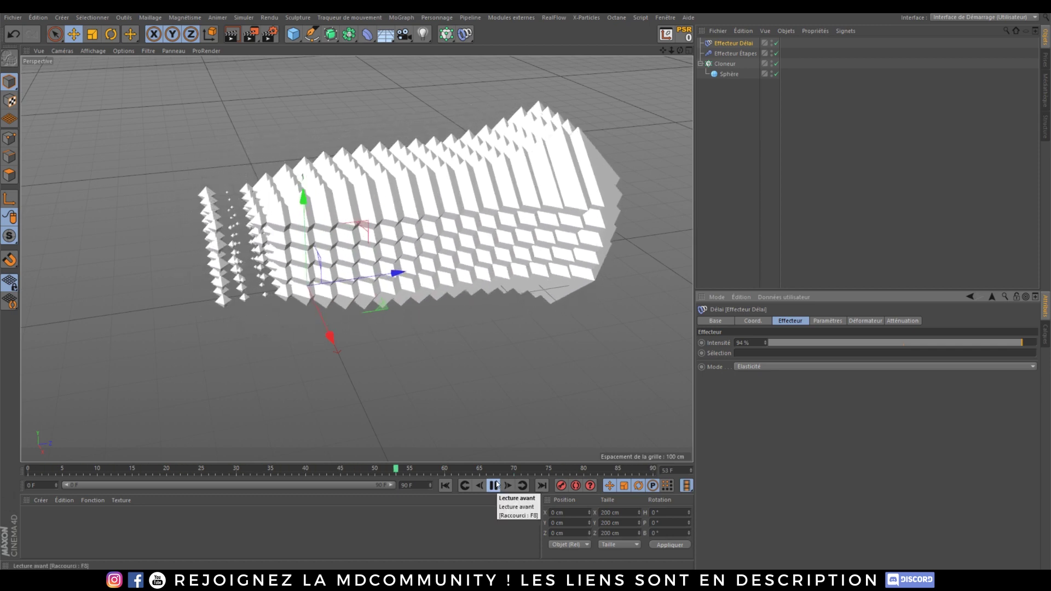
{"action": "left_click", "coordinate": [494, 486]}
Delete the Effecteur Délai and return the animation to frame 0.
{"action": "key", "text": "Delete"}
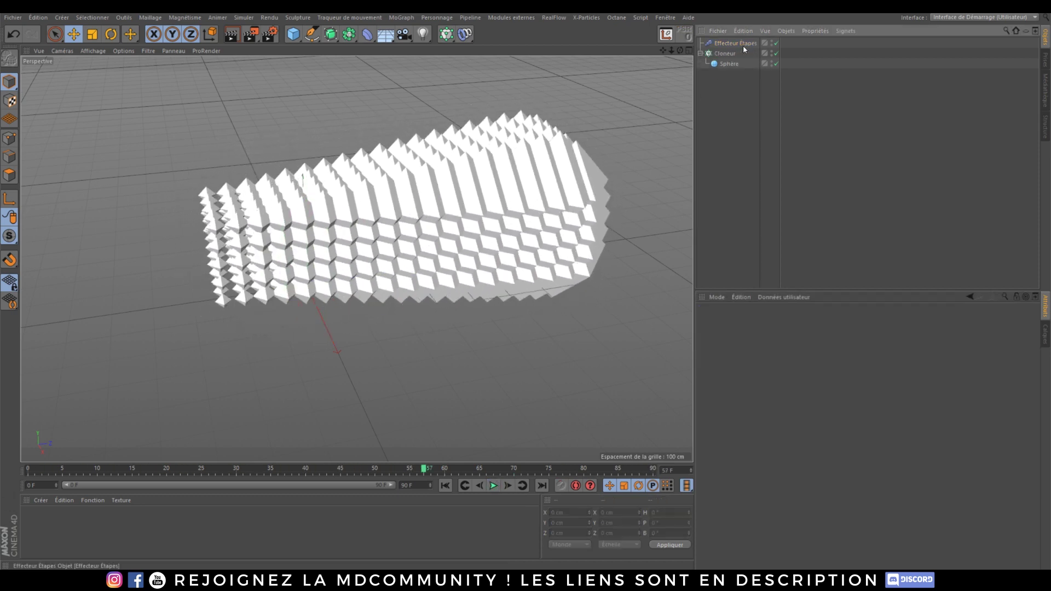
{"action": "left_click_drag", "start_coordinate": [214, 470], "coordinate": [28, 435]}
Enable the Position parameter of the Effecteur Étapes and try adjusting its Y offset.
{"action": "left_click", "coordinate": [735, 43]}
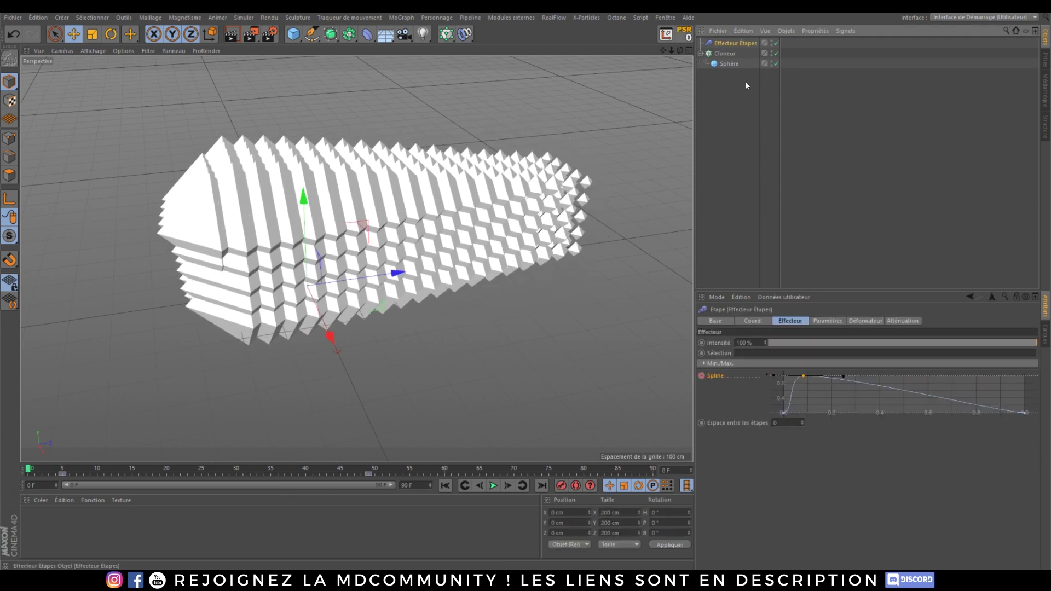
{"action": "left_click", "coordinate": [828, 321]}
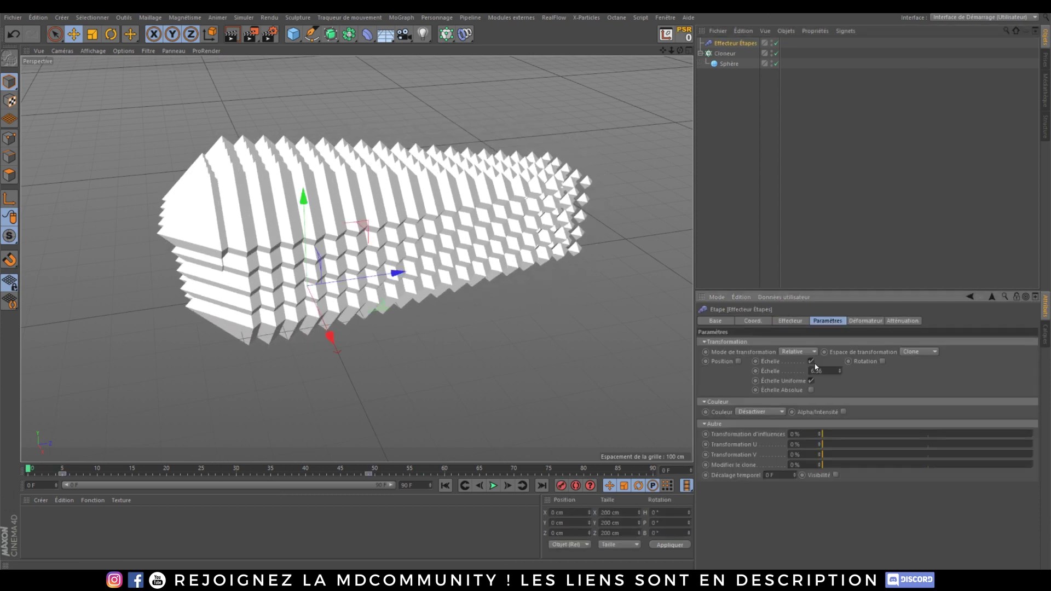
{"action": "left_click", "coordinate": [737, 361]}
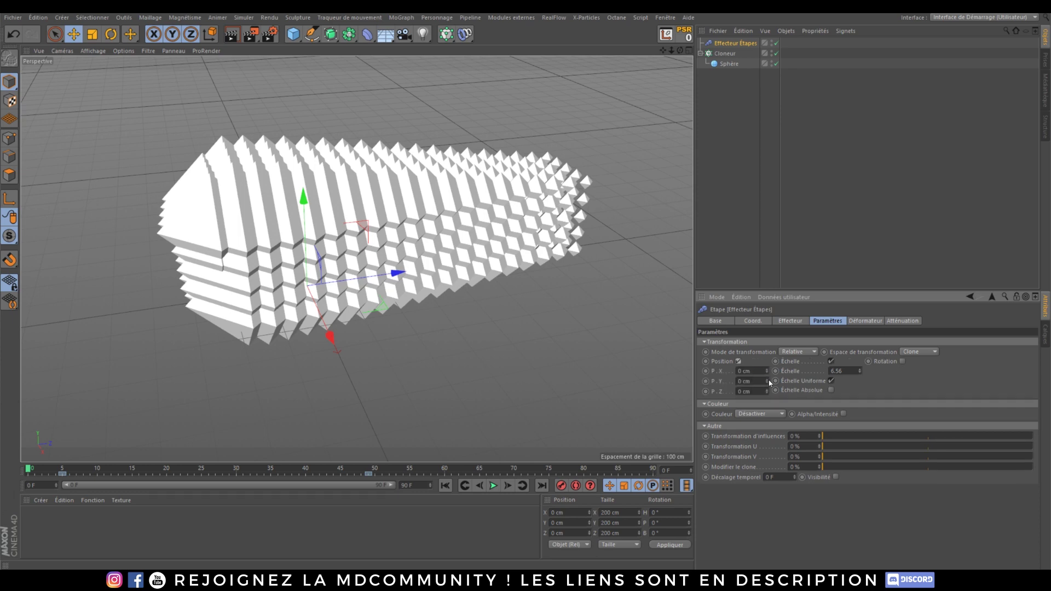
{"action": "mouse_move", "coordinate": [768, 382]}
{"action": "left_mouse_down"}
{"action": "mouse_move", "coordinate": [768, 263]}
{"action": "mouse_move", "coordinate": [768, 465]}
{"action": "mouse_move", "coordinate": [768, 375]}
{"action": "left_mouse_up"}
Delete the Effecteur Étapes and add an Effecteur Cible to the cloner.
{"action": "left_click", "coordinate": [741, 45]}
{"action": "key", "text": "Delete"}
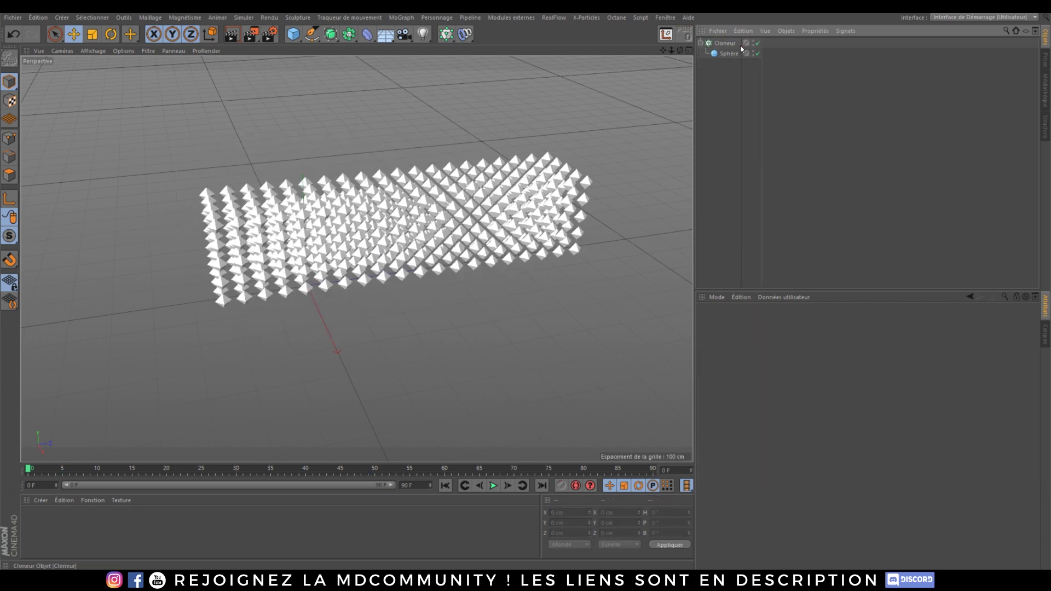
{"action": "left_click", "coordinate": [722, 42]}
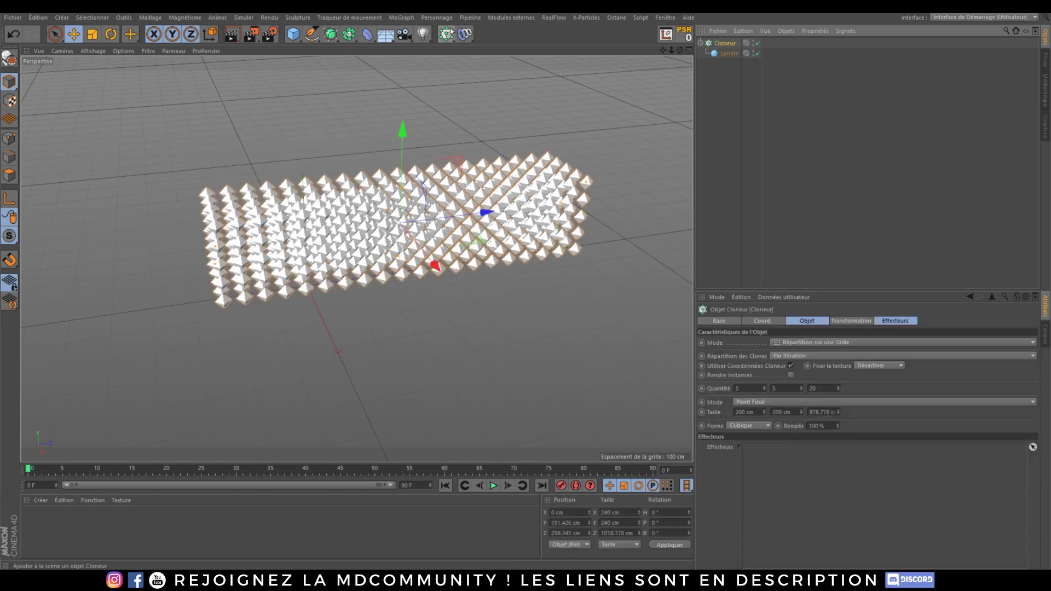
{"action": "left_click", "coordinate": [400, 20]}
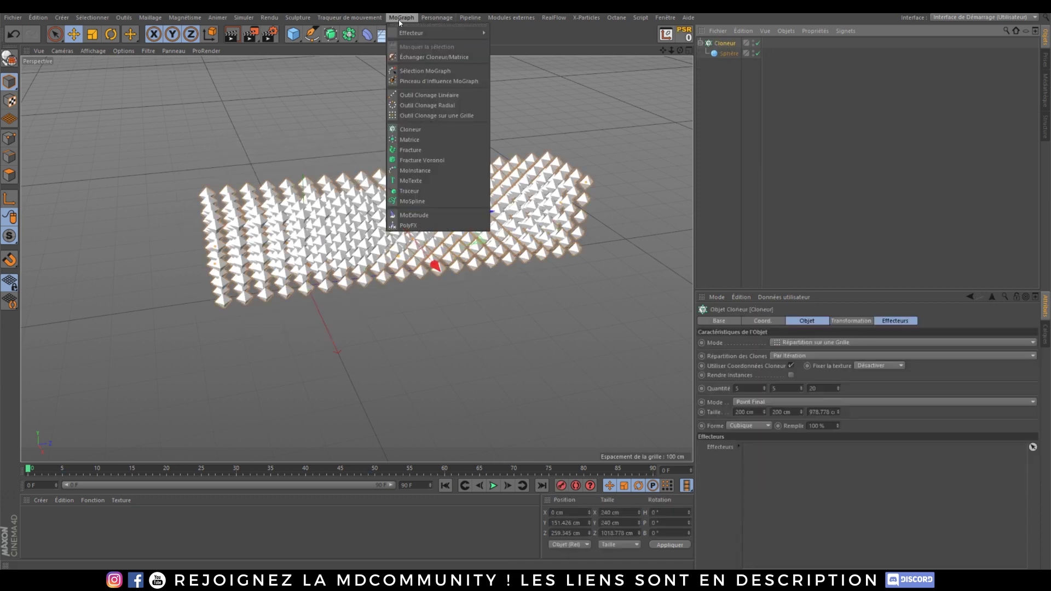
{"action": "mouse_move", "coordinate": [438, 33]}
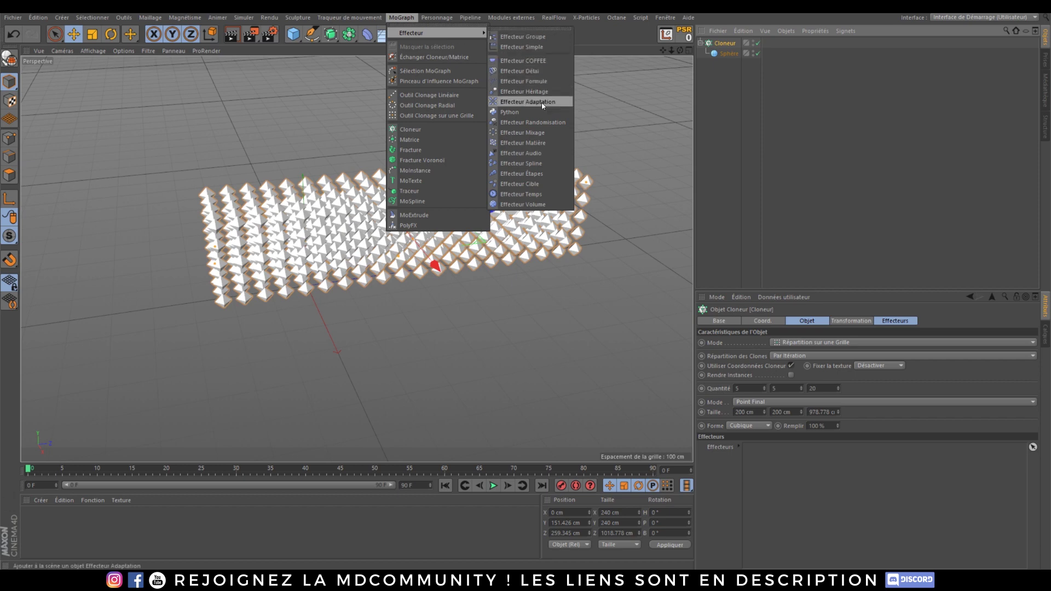
{"action": "left_click", "coordinate": [524, 183]}
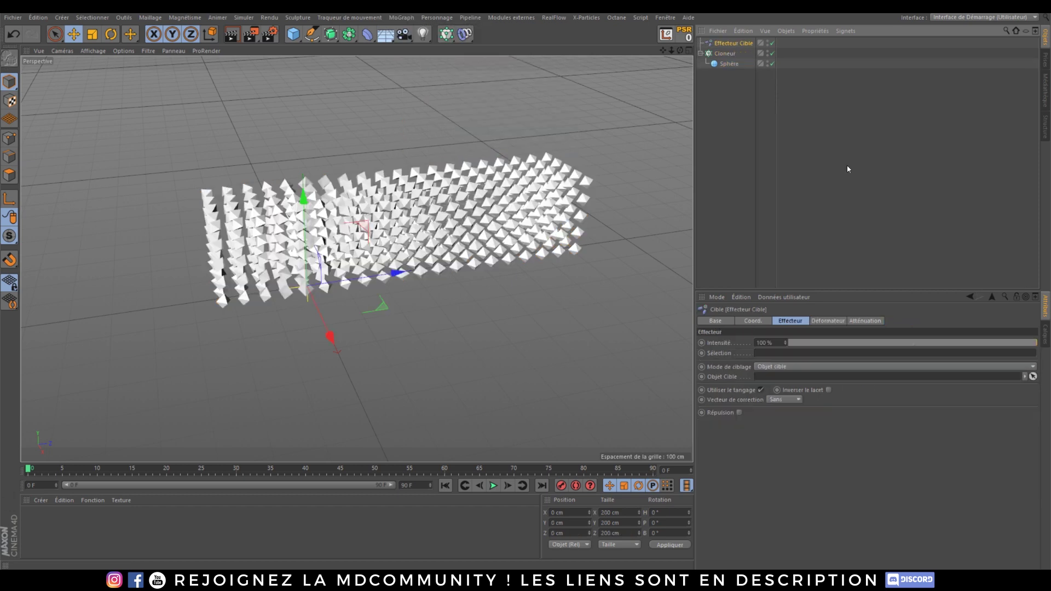
Set the cloned sphere's segments to 24.
{"action": "left_click", "coordinate": [738, 155]}
{"action": "scroll", "coordinate": [362, 219], "scroll_direction": "down", "scroll_amount": 2}
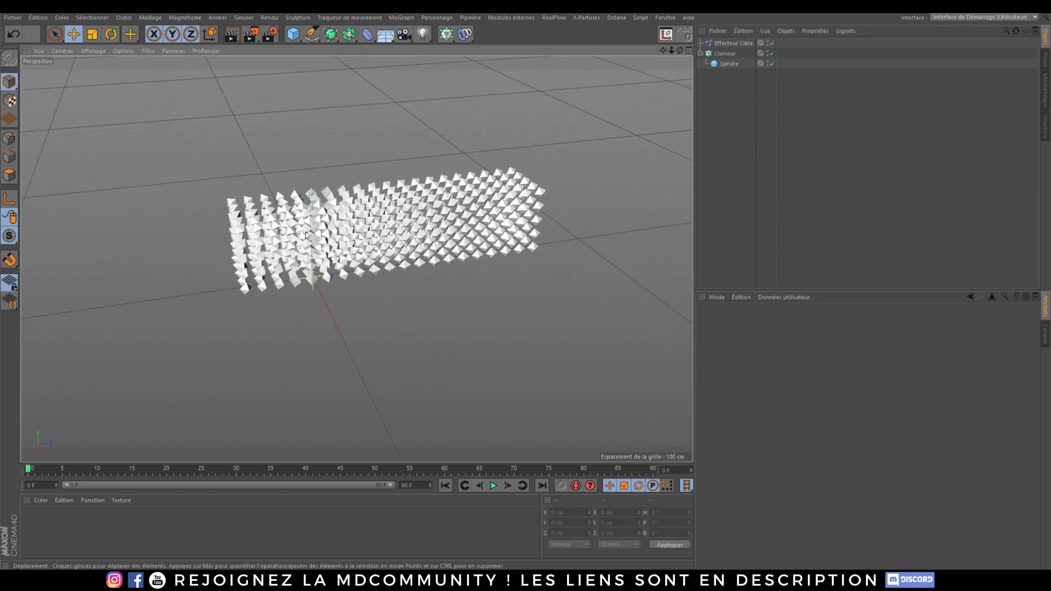
{"action": "left_click_drag", "start_coordinate": [361, 219], "coordinate": [408, 191], "text": "alt"}
{"action": "left_click", "coordinate": [728, 64]}
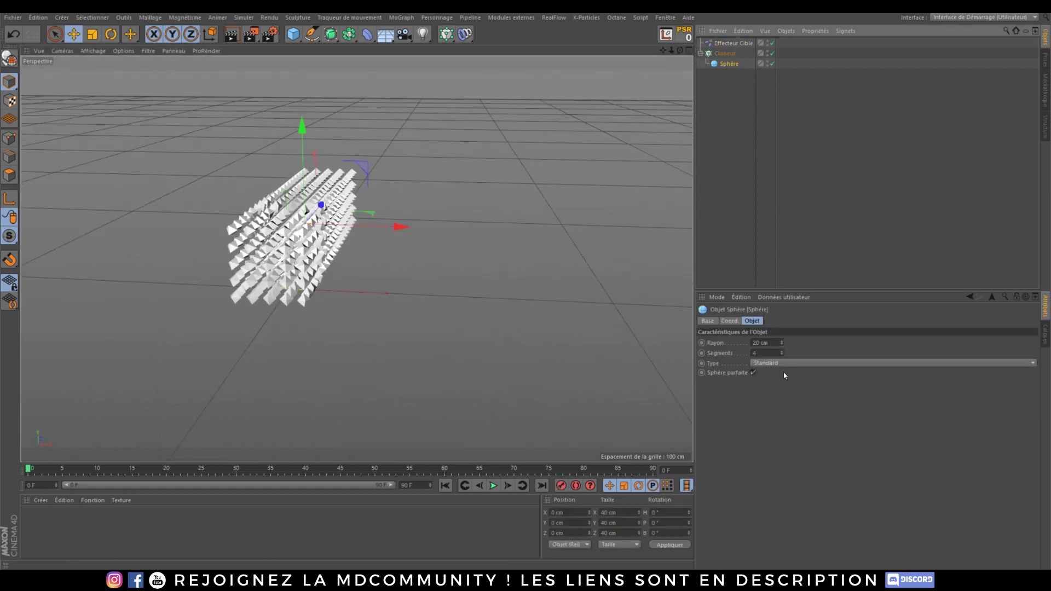
{"action": "double_click", "coordinate": [765, 354]}
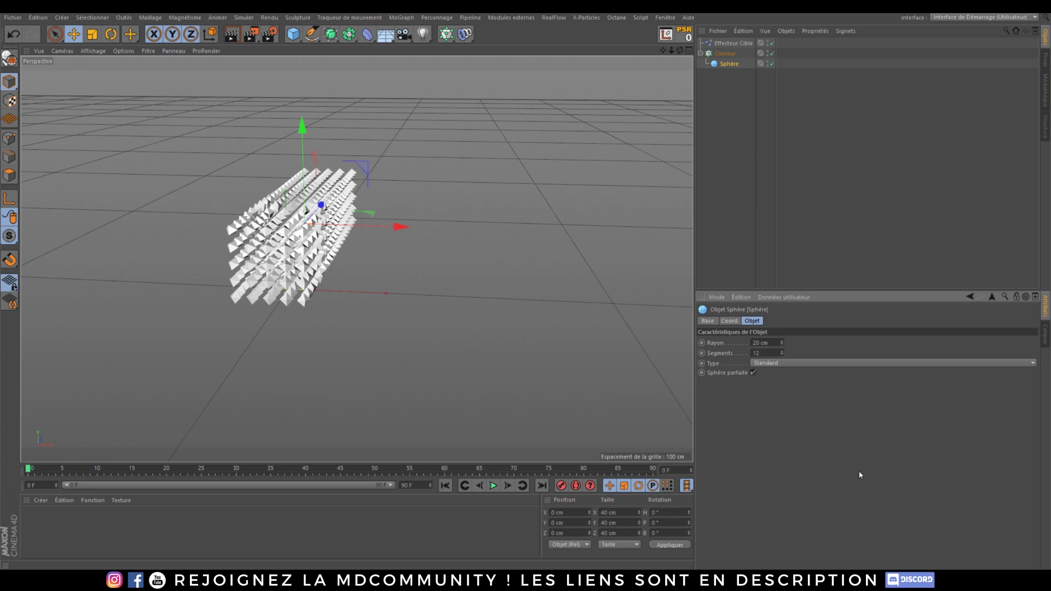
{"action": "key", "text": "Return"}
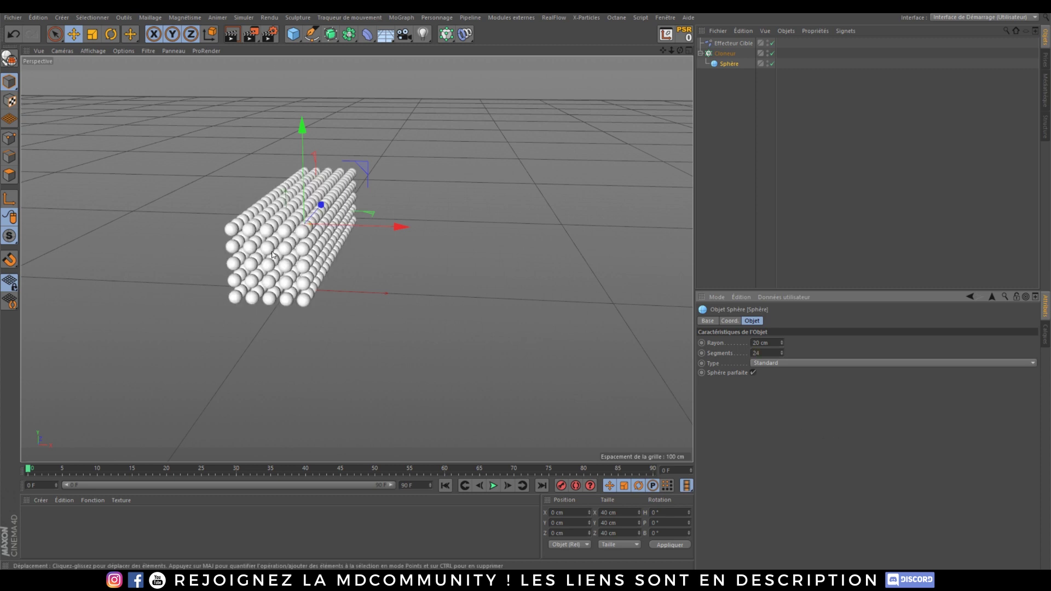
{"action": "left_click_drag", "start_coordinate": [306, 222], "coordinate": [231, 255], "text": "alt"}
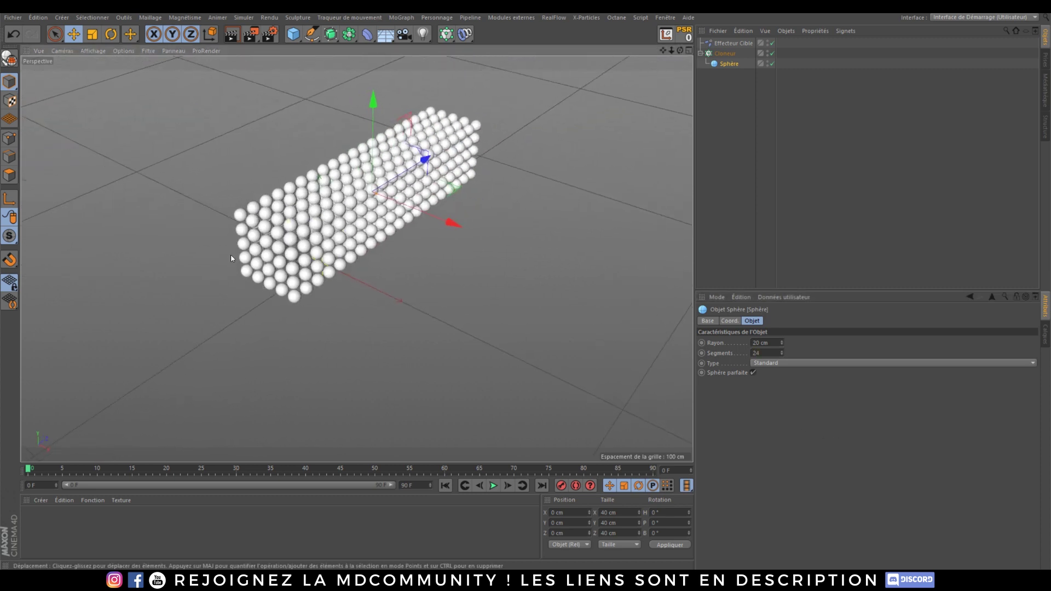
Set the cloner's Z count to 5 and its Z size to 200 cm to form a cubic grid.
{"action": "left_click", "coordinate": [724, 54]}
{"action": "left_click", "coordinate": [730, 400]}
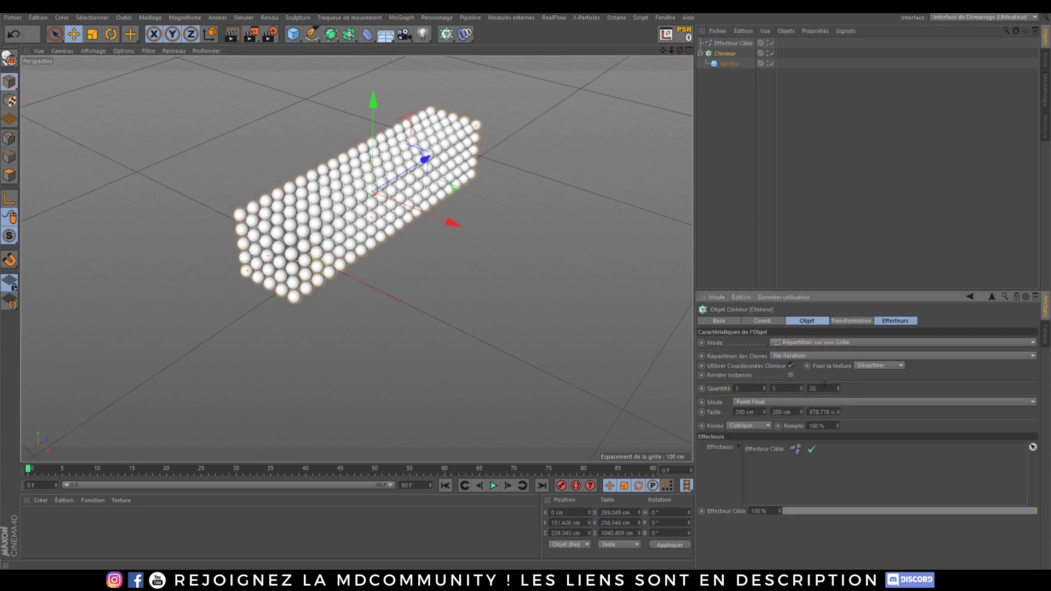
{"action": "key", "text": "Return"}
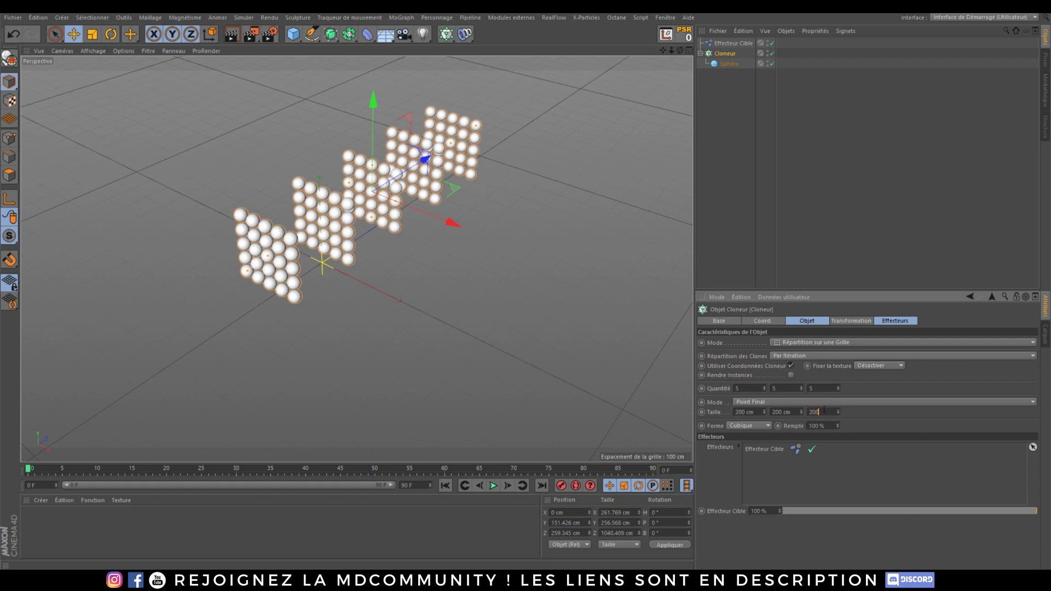
{"action": "key", "text": "Return"}
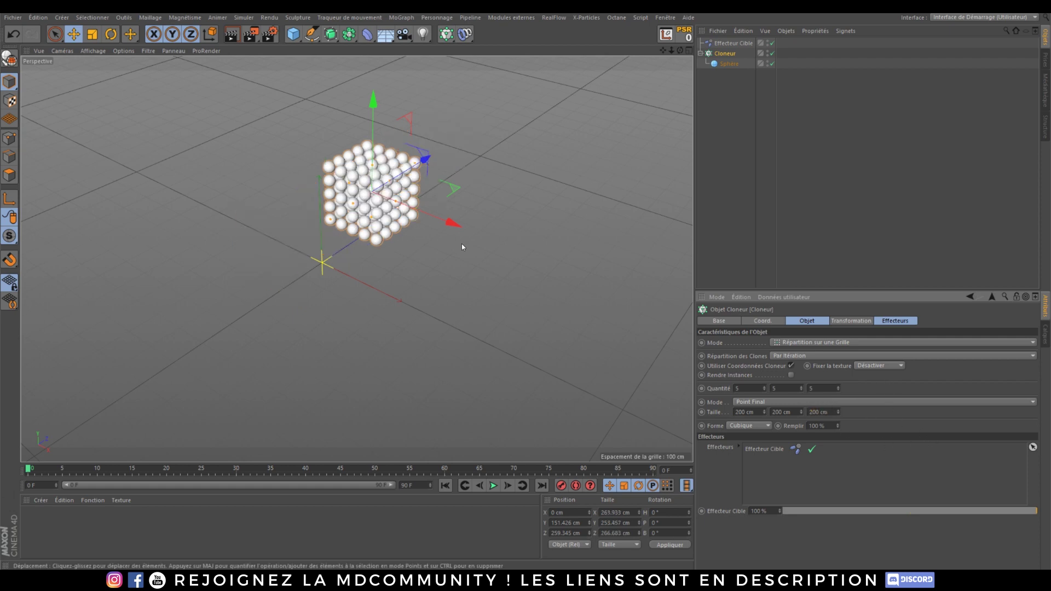
Raise the Effecteur Cible along the Y axis beside the sphere grid.
{"action": "scroll", "coordinate": [379, 162], "scroll_direction": "up", "scroll_amount": 6}
{"action": "middle_click_drag", "start_coordinate": [335, 239], "coordinate": [343, 252], "text": "alt"}
{"action": "left_click_drag", "start_coordinate": [343, 253], "coordinate": [345, 244], "text": "alt"}
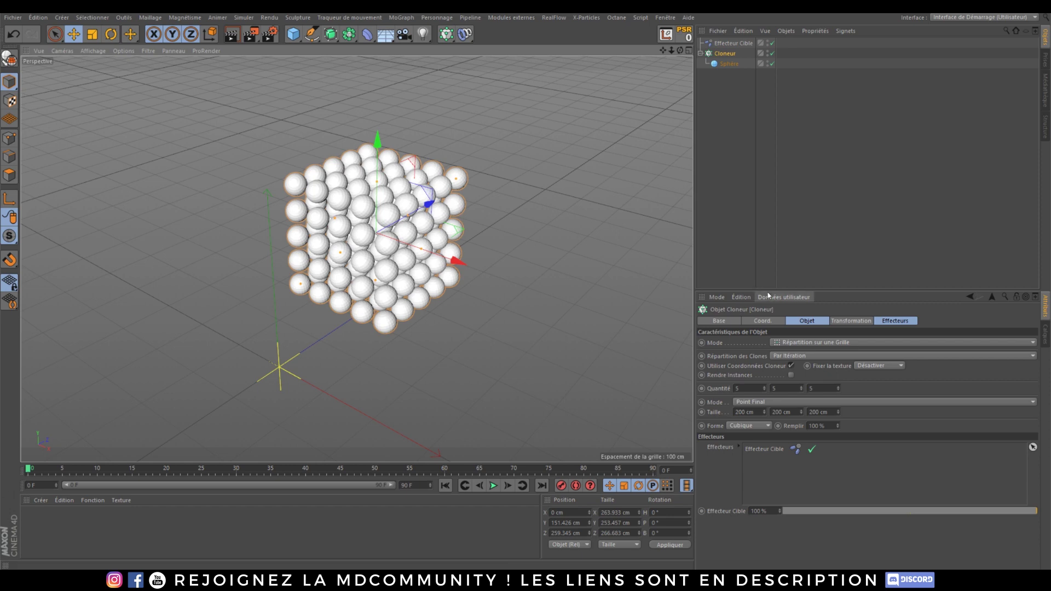
{"action": "middle_click_drag", "start_coordinate": [411, 256], "coordinate": [429, 267], "text": "alt"}
{"action": "right_click_drag", "start_coordinate": [429, 267], "coordinate": [450, 270], "text": "alt"}
{"action": "middle_click_drag", "start_coordinate": [414, 266], "coordinate": [397, 268], "text": "alt"}
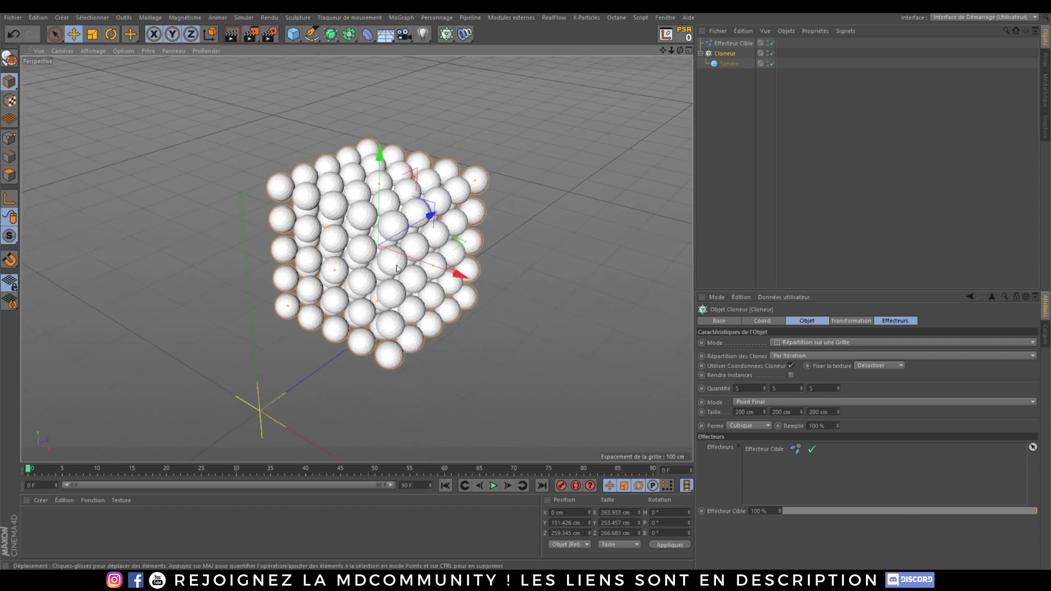
{"action": "left_click", "coordinate": [739, 44]}
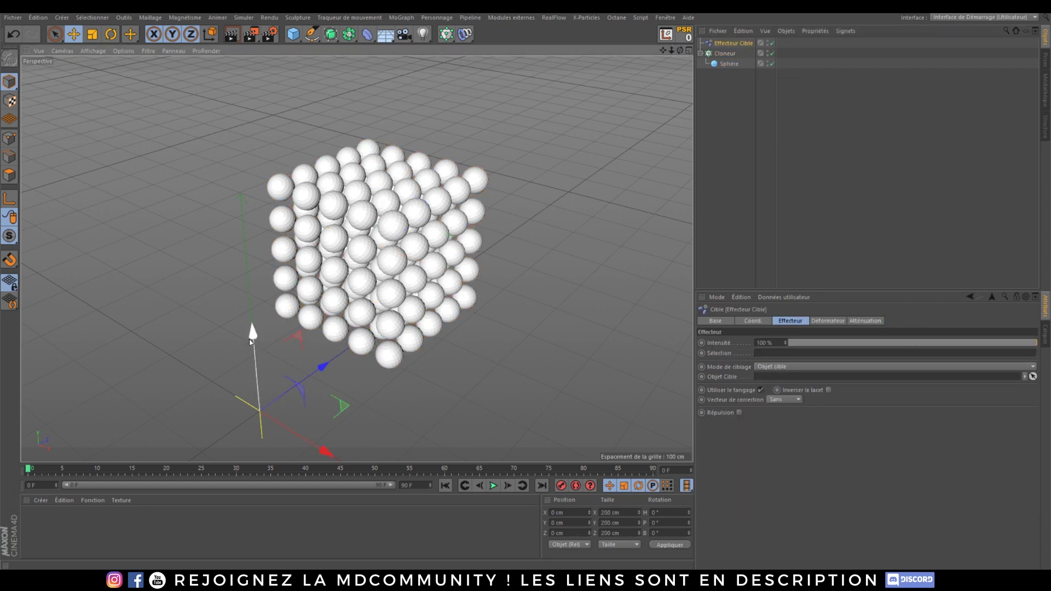
{"action": "left_click_drag", "start_coordinate": [250, 341], "coordinate": [171, 228]}
Add a cube primitive and set its X, Y and Z sizes to 20 cm.
{"action": "left_click", "coordinate": [722, 55]}
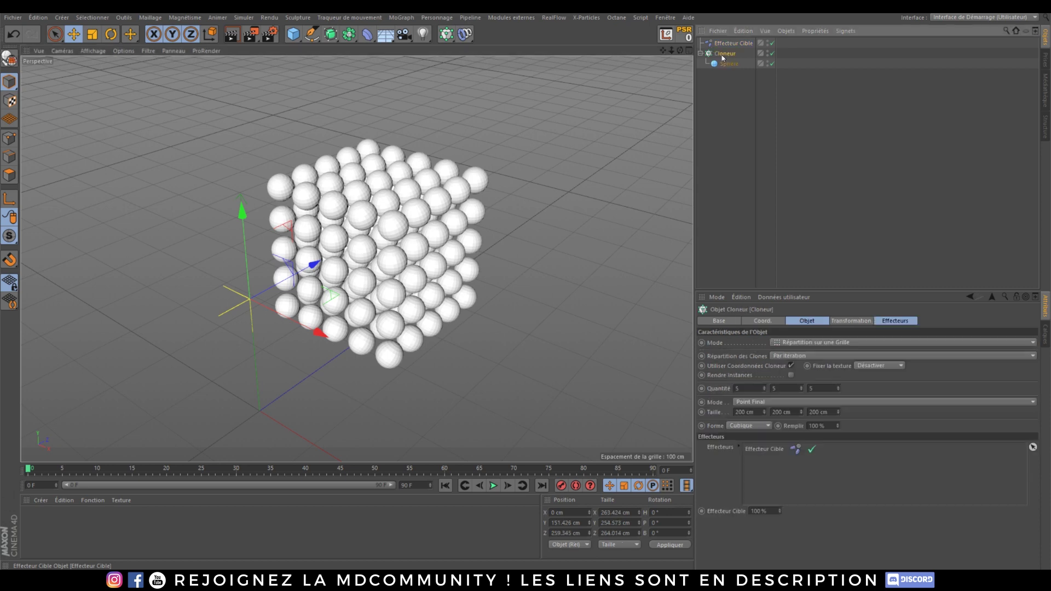
{"action": "left_click", "coordinate": [729, 64]}
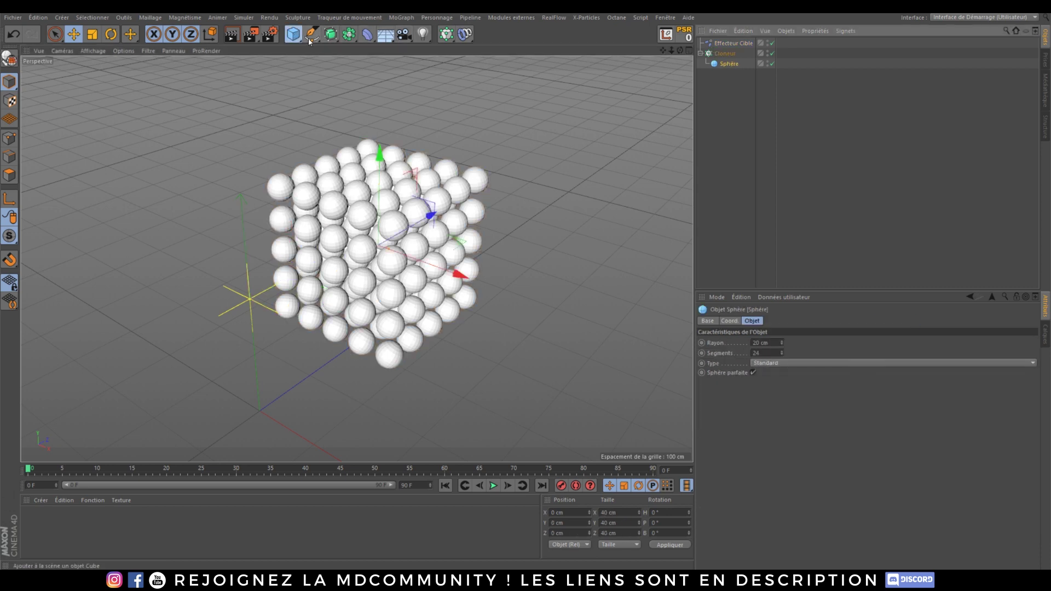
{"action": "left_click", "coordinate": [301, 38]}
{"action": "left_click", "coordinate": [392, 53]}
{"action": "left_click", "coordinate": [741, 343]}
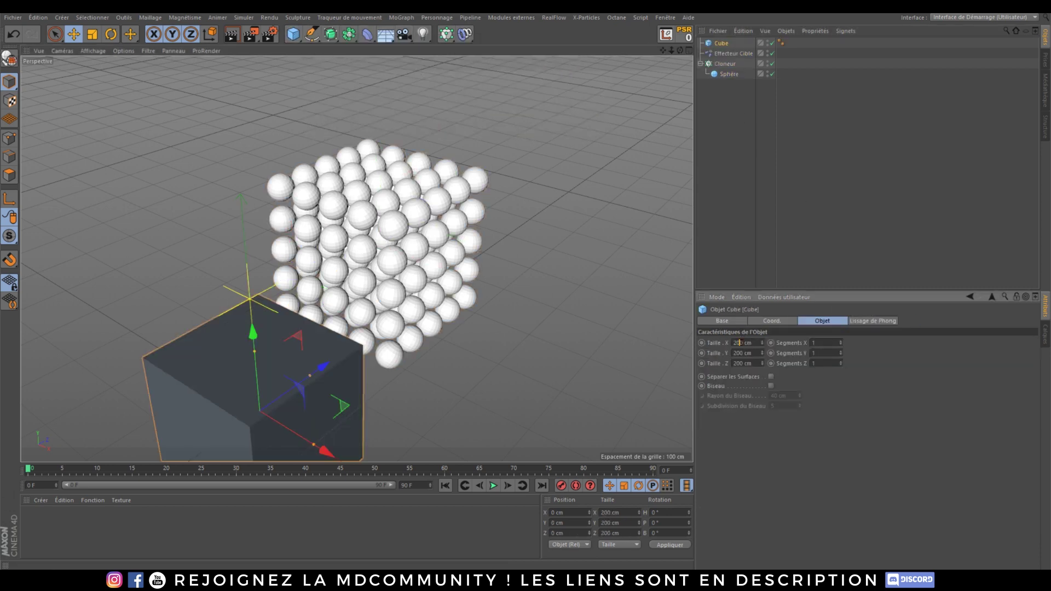
{"action": "key", "text": "BackSpace"}
{"action": "left_click", "coordinate": [740, 353]}
{"action": "left_click", "coordinate": [742, 364]}
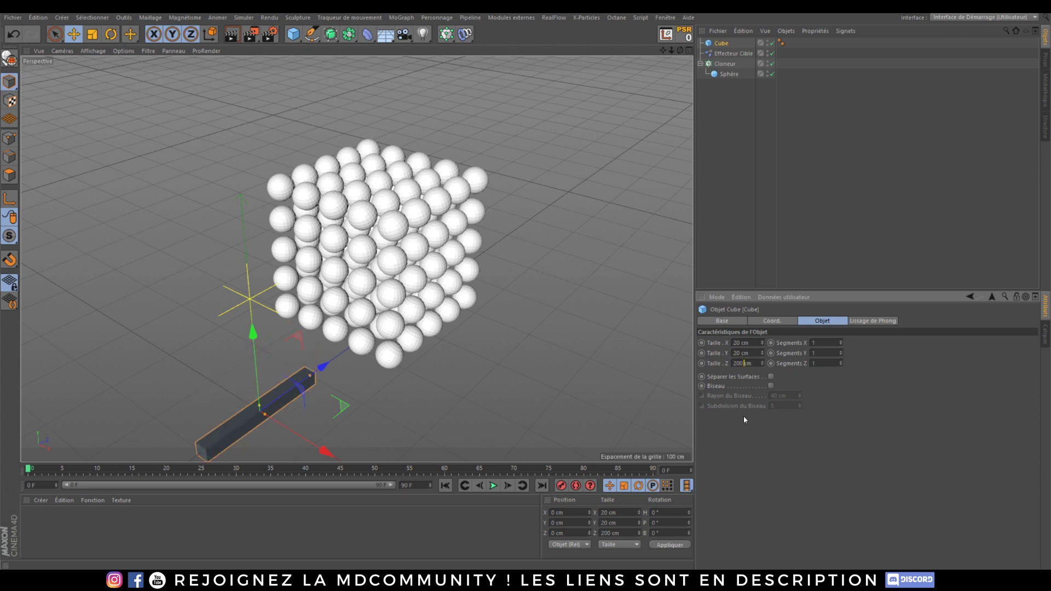
{"action": "left_click", "coordinate": [745, 486]}
Make the cube a child of the cloner and delete the sphere.
{"action": "left_click_drag", "start_coordinate": [730, 45], "coordinate": [725, 70]}
{"action": "left_click", "coordinate": [726, 74]}
{"action": "key", "text": "Delete"}
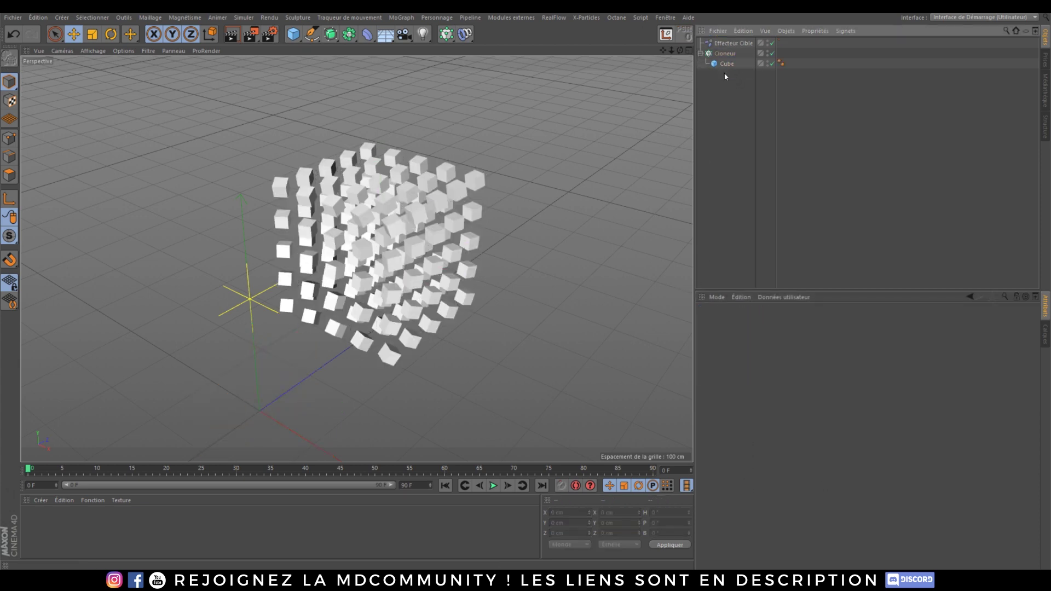
Move the Effecteur Cible to about X 53 cm, Y 209 cm, Z -59 cm to reorient the cube clones.
{"action": "left_click", "coordinate": [733, 45]}
{"action": "left_click_drag", "start_coordinate": [242, 203], "coordinate": [200, 204]}
{"action": "left_click_drag", "start_coordinate": [316, 309], "coordinate": [347, 331]}
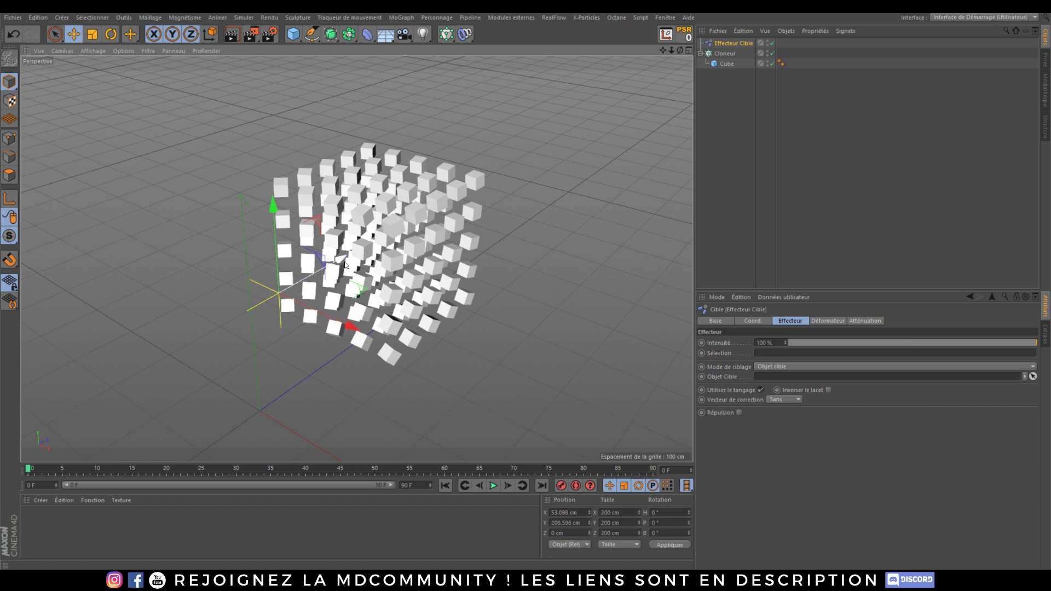
{"action": "left_click_drag", "start_coordinate": [345, 264], "coordinate": [304, 281]}
{"action": "left_click_drag", "start_coordinate": [392, 259], "coordinate": [412, 250], "text": "alt"}
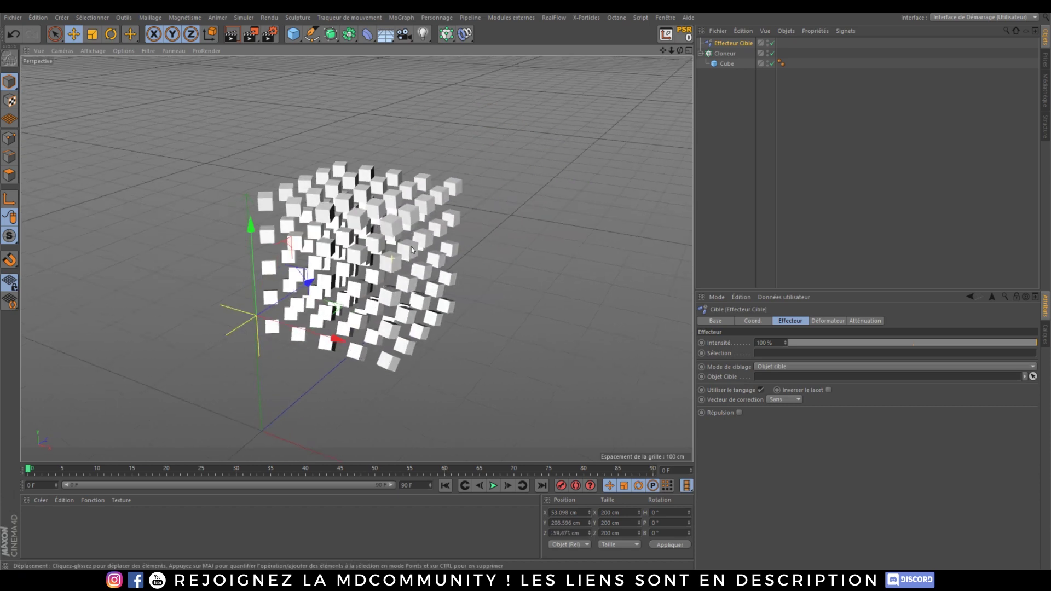
Set the cloner's grid count to 7 × 7 × 7 and select the Effecteur Cible.
{"action": "left_click", "coordinate": [727, 54]}
{"action": "left_click", "coordinate": [751, 387]}
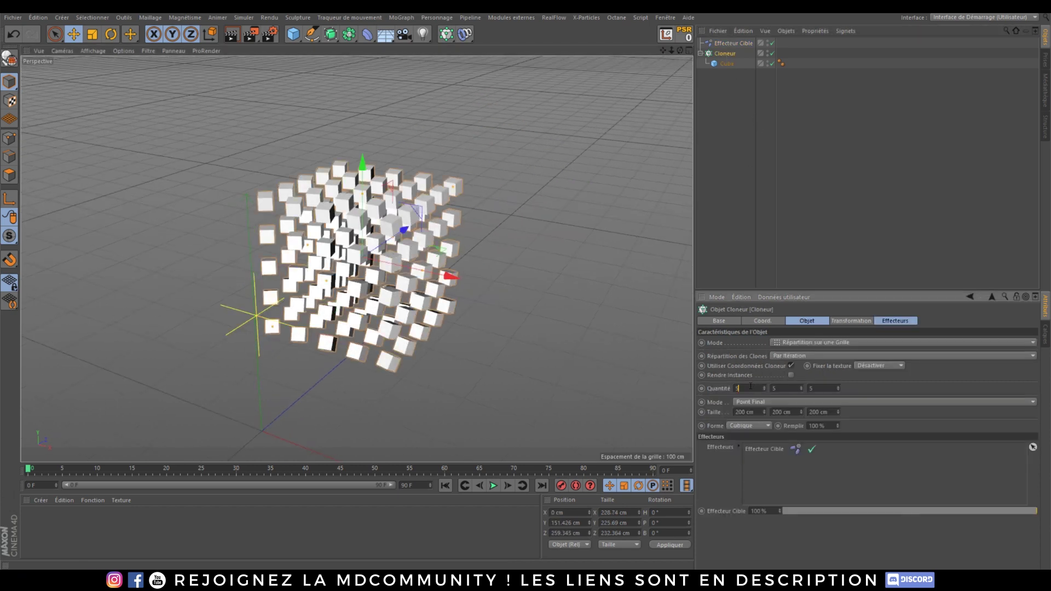
{"action": "type", "text": "7"}
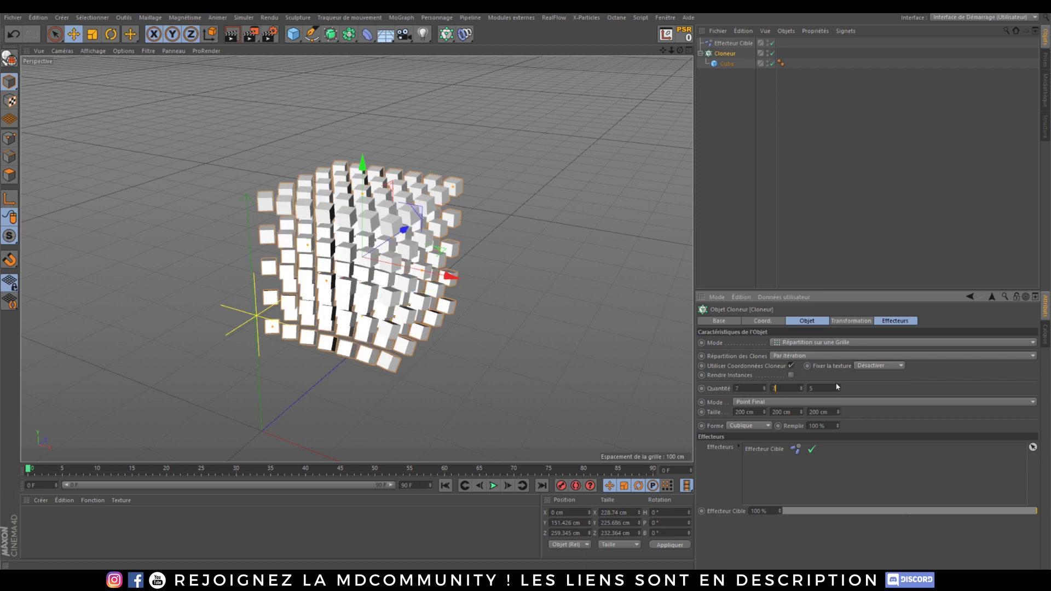
{"action": "key", "text": "Return"}
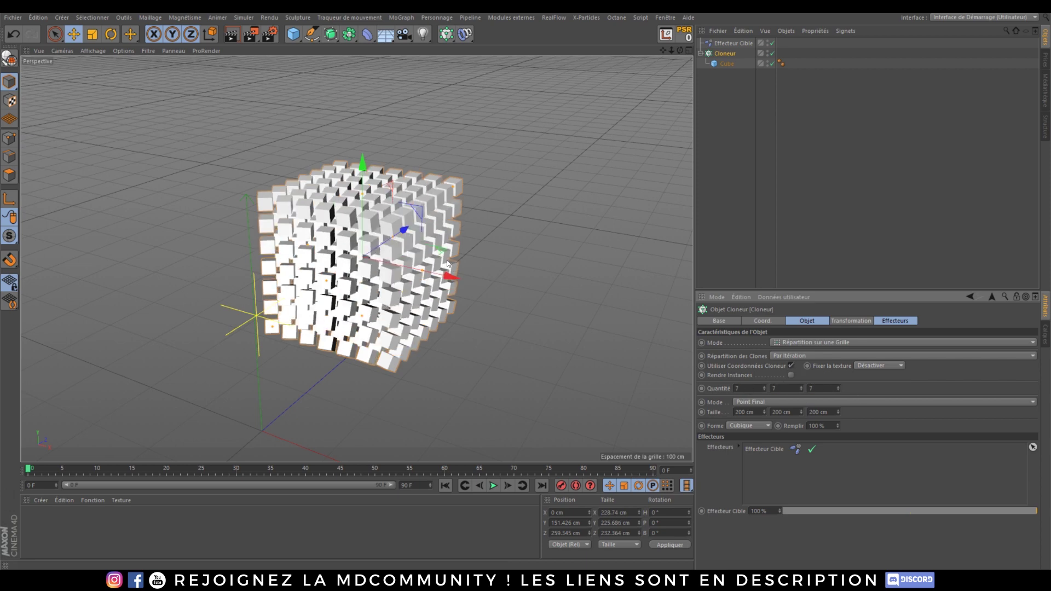
{"action": "left_click", "coordinate": [727, 44]}
{"action": "left_click_drag", "start_coordinate": [400, 234], "coordinate": [378, 257], "text": "alt"}
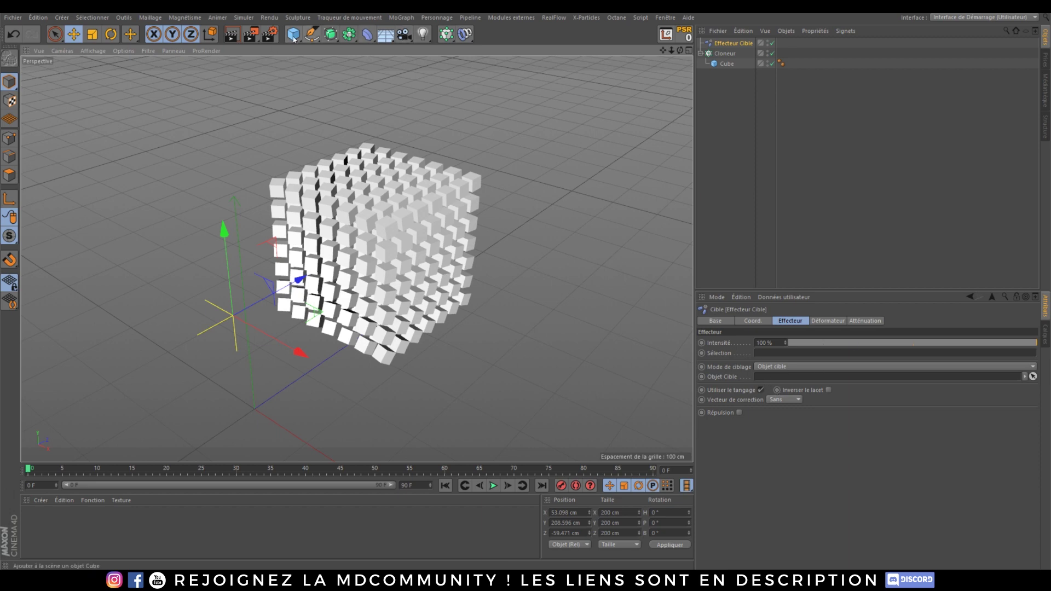
Add a sphere with a 25 cm radius and raise it to about Y 160 cm beside the cube grid.
{"action": "left_click_drag", "start_coordinate": [294, 38], "coordinate": [538, 70]}
{"action": "scroll", "coordinate": [302, 299], "scroll_direction": "down", "scroll_amount": 1}
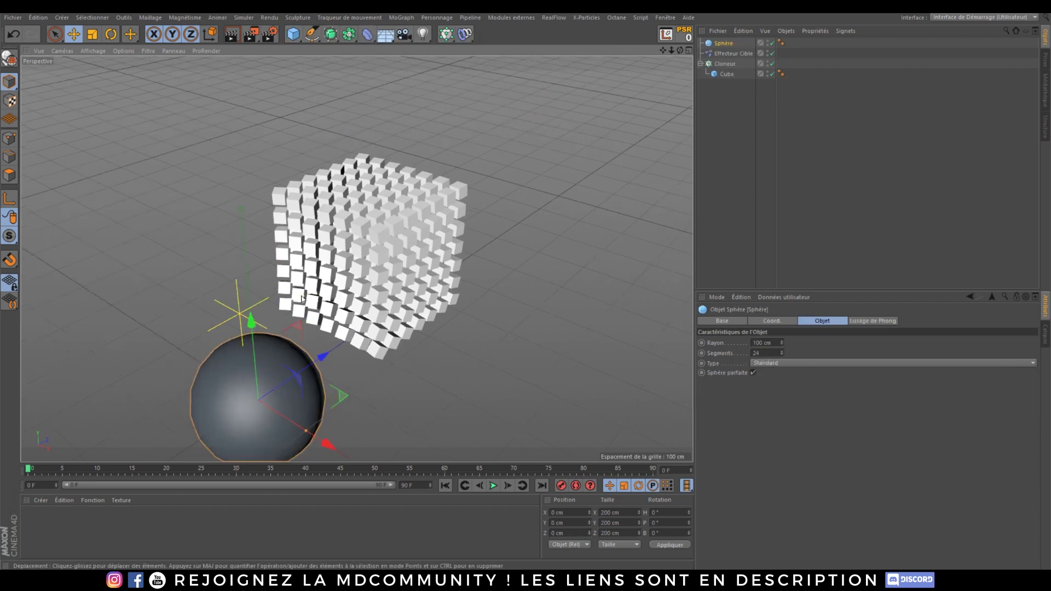
{"action": "scroll", "coordinate": [303, 299], "scroll_direction": "down", "scroll_amount": 2}
{"action": "left_click_drag", "start_coordinate": [765, 342], "coordinate": [599, 361]}
{"action": "type", "text": "2"}
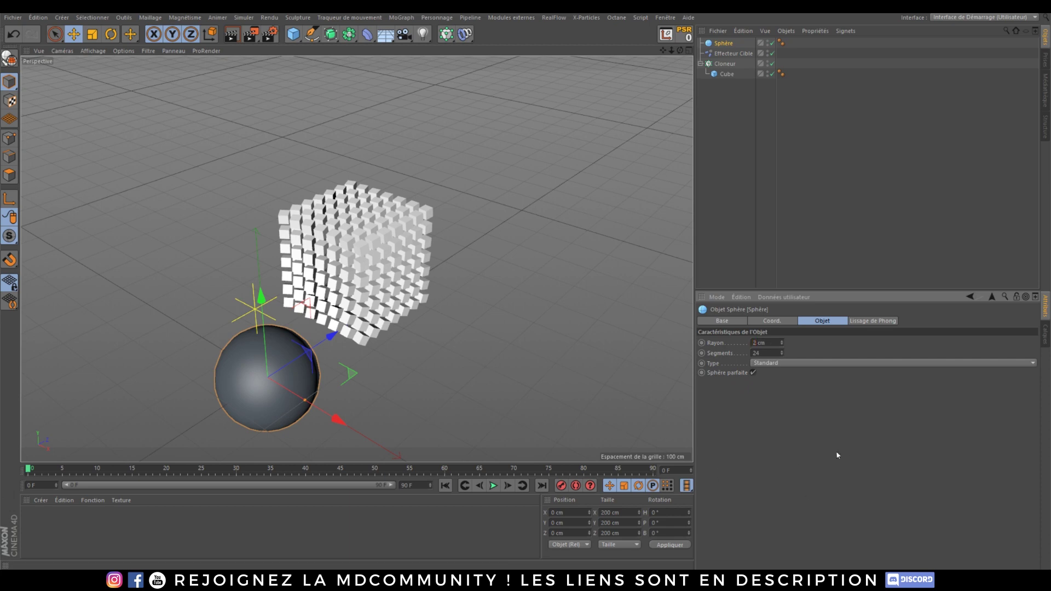
{"action": "type", "text": "5"}
{"action": "key", "text": "Return"}
{"action": "left_click_drag", "start_coordinate": [264, 325], "coordinate": [258, 254]}
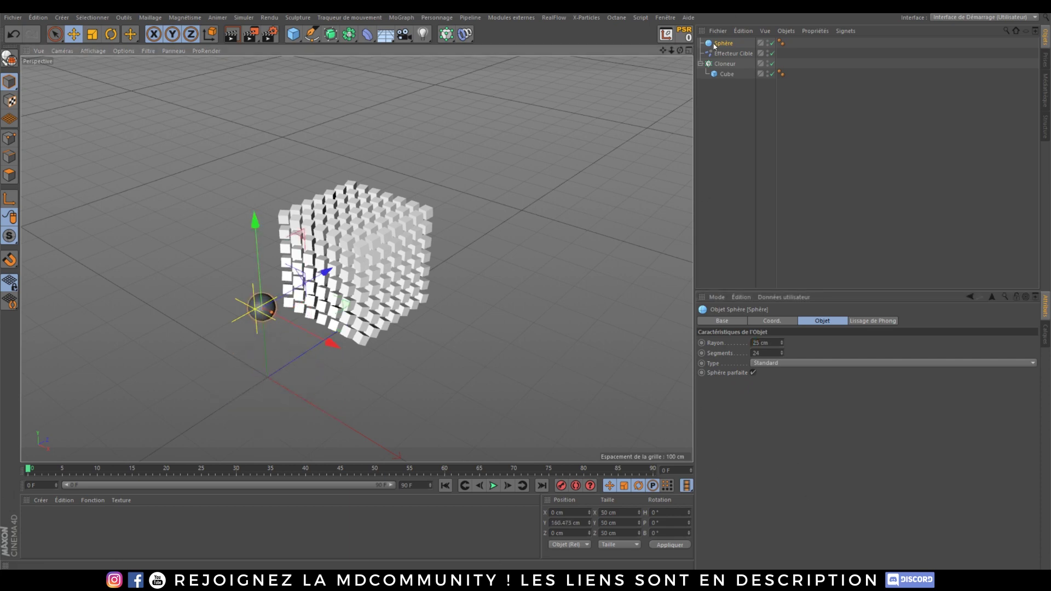
Assign the sphere as the Effecteur Cible's target object and move it to about X 60 cm, Z -11 cm.
{"action": "left_click", "coordinate": [732, 54]}
{"action": "left_click_drag", "start_coordinate": [718, 44], "coordinate": [823, 120]}
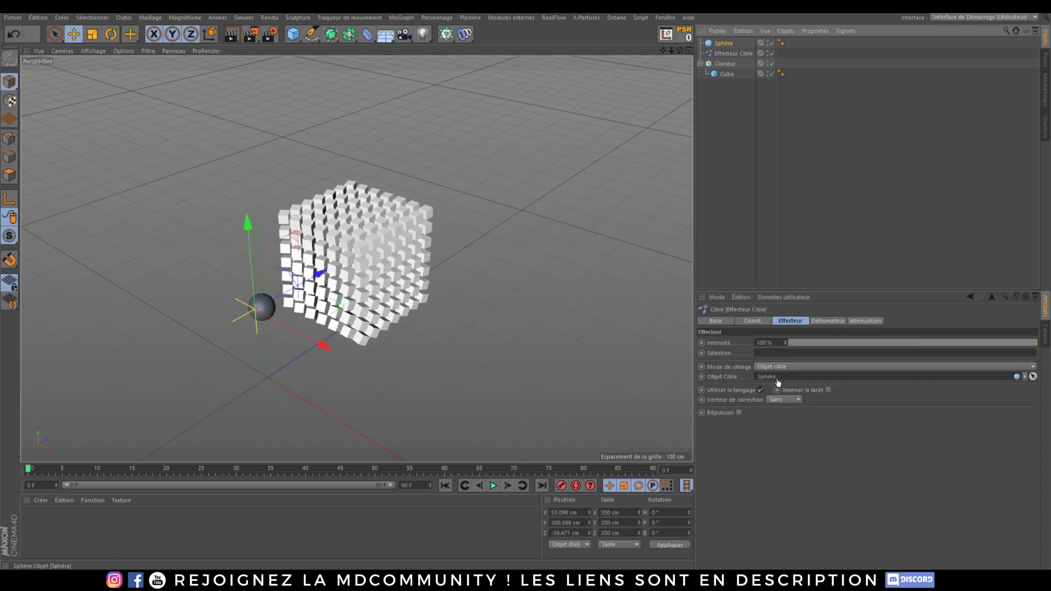
{"action": "left_click", "coordinate": [721, 46]}
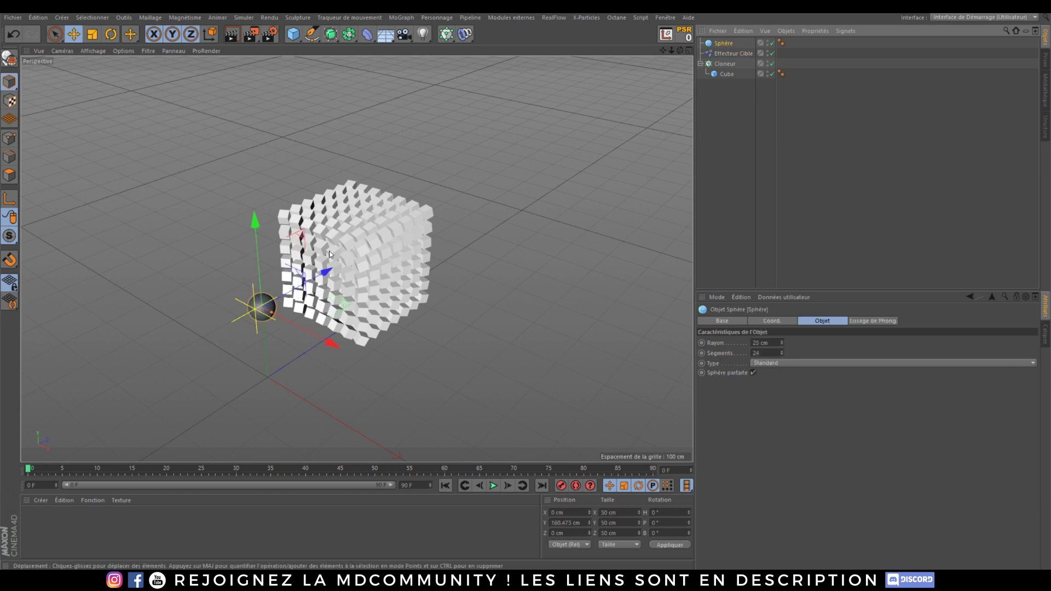
{"action": "left_click_drag", "start_coordinate": [335, 339], "coordinate": [369, 367]}
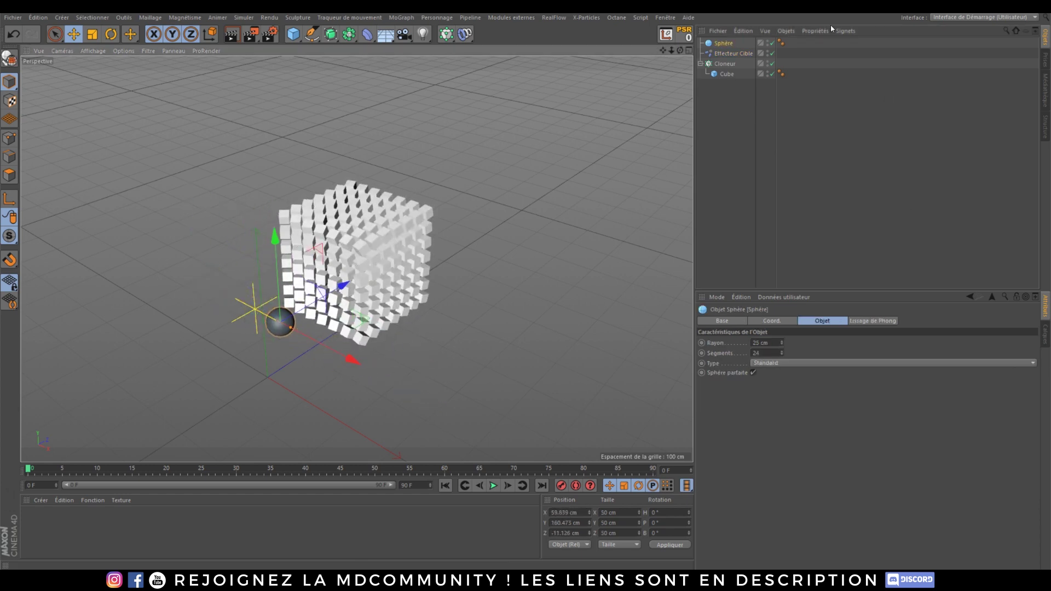
Enable Répulsion on the Effecteur Cible, keeping the effector at its original position.
{"action": "left_click", "coordinate": [723, 54]}
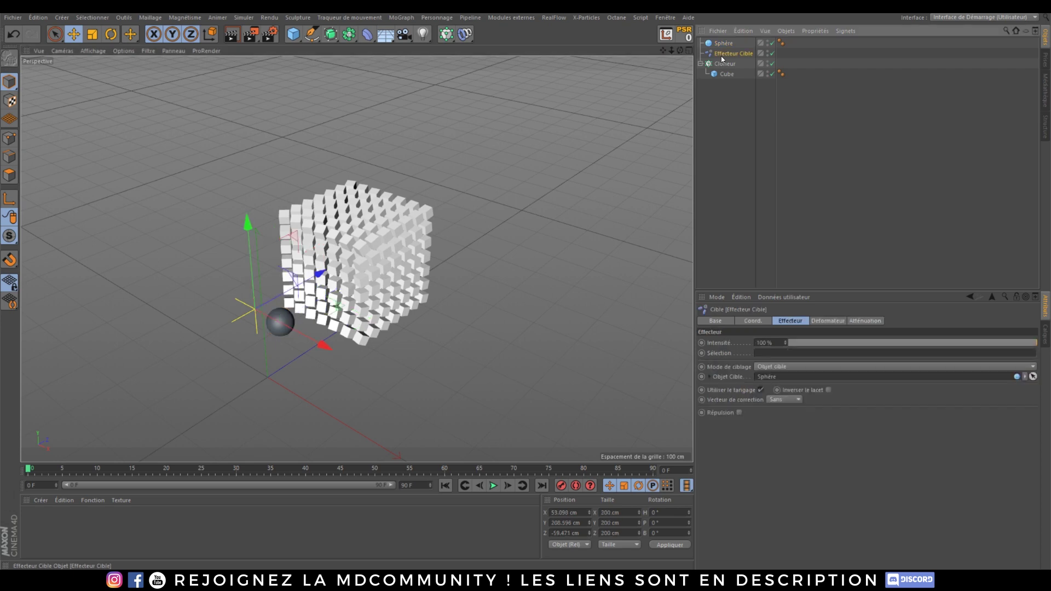
{"action": "left_click", "coordinate": [741, 414]}
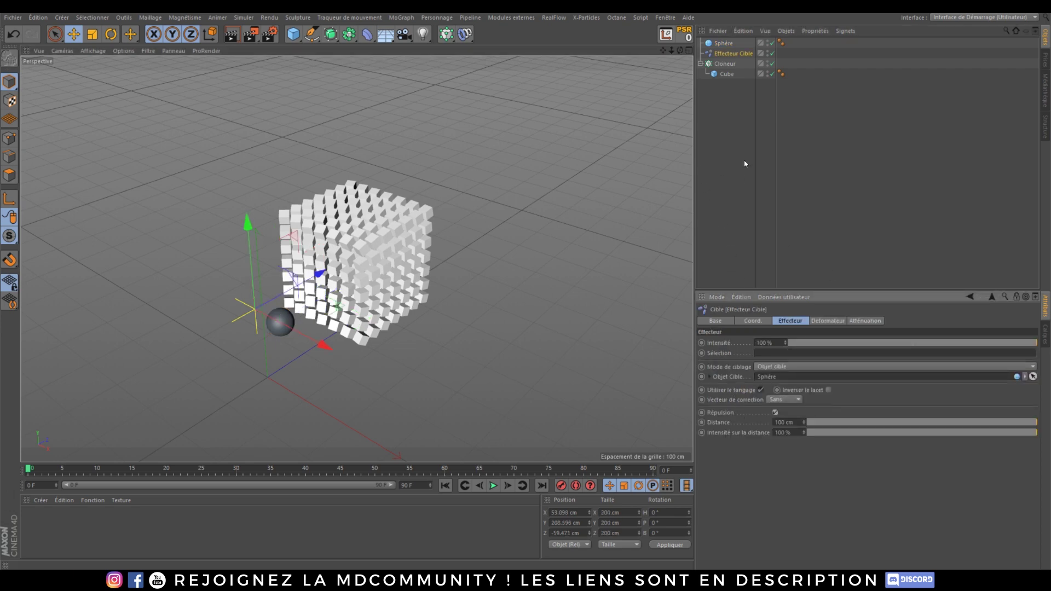
{"action": "left_click_drag", "start_coordinate": [320, 273], "coordinate": [453, 234]}
{"action": "key", "text": "ctrl+z"}
Move the sphere into the cube grid, to about Z 293 cm.
{"action": "left_click", "coordinate": [726, 43]}
{"action": "left_click_drag", "start_coordinate": [355, 276], "coordinate": [241, 230], "text": "alt"}
{"action": "scroll", "coordinate": [441, 272], "scroll_direction": "up", "scroll_amount": 8}
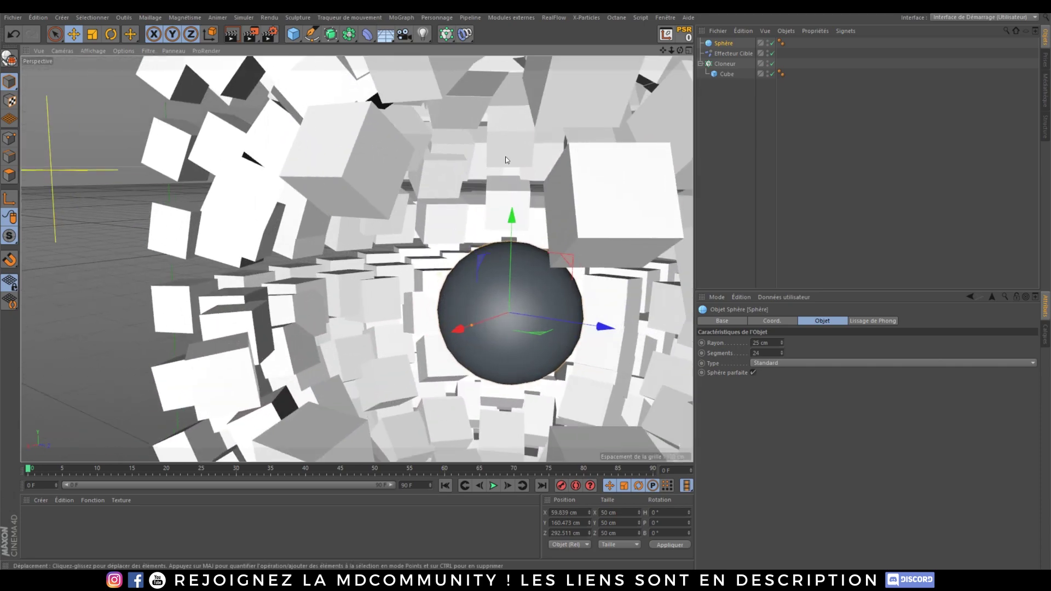
{"action": "left_click_drag", "start_coordinate": [447, 274], "coordinate": [566, 306], "text": "alt"}
{"action": "scroll", "coordinate": [531, 291], "scroll_direction": "down", "scroll_amount": 8}
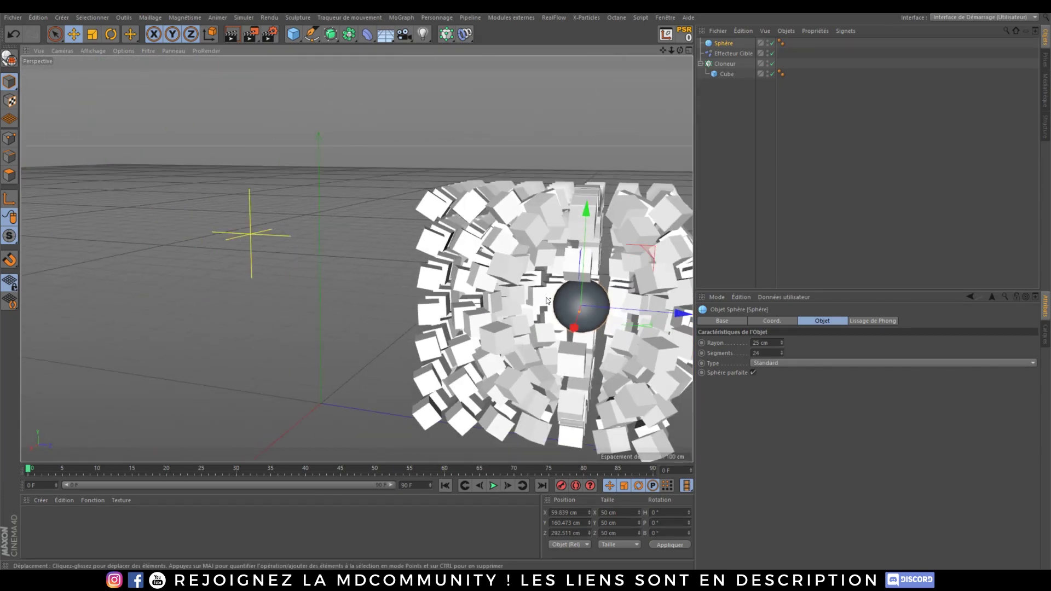
{"action": "middle_click_drag", "start_coordinate": [548, 296], "coordinate": [412, 273], "text": "alt"}
{"action": "left_click_drag", "start_coordinate": [415, 274], "coordinate": [476, 284], "text": "alt"}
Set the Effecteur Cible's repulsion distance to 120 cm.
{"action": "left_click", "coordinate": [733, 53]}
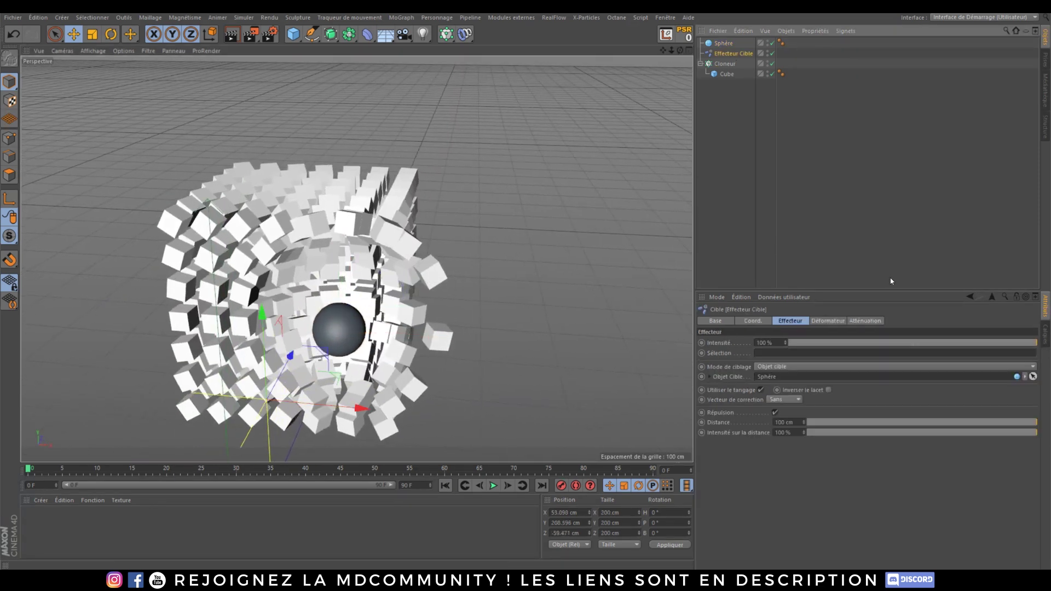
{"action": "left_click", "coordinate": [820, 322]}
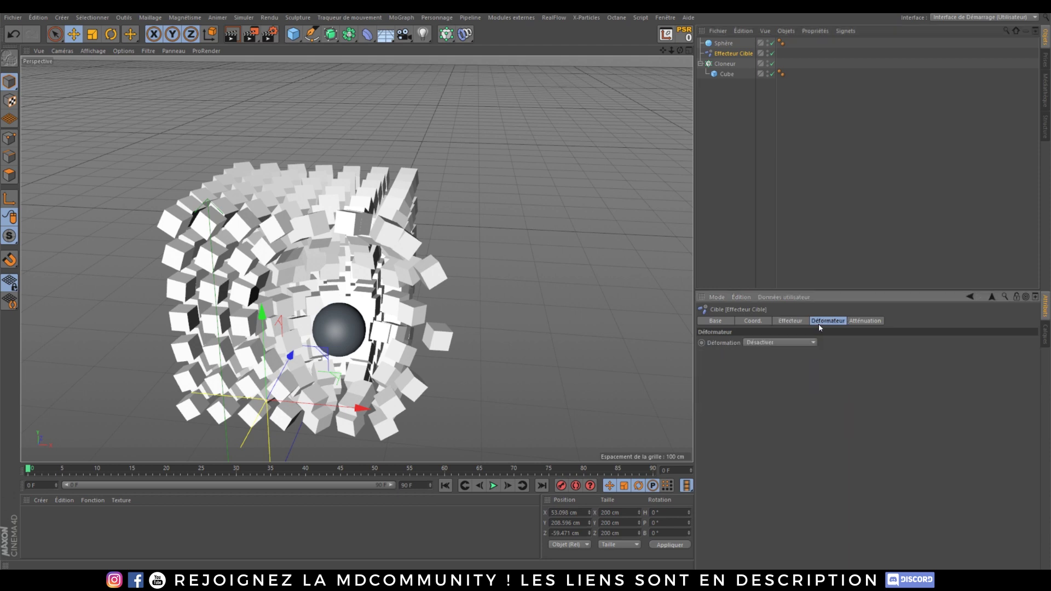
{"action": "left_click", "coordinate": [787, 322]}
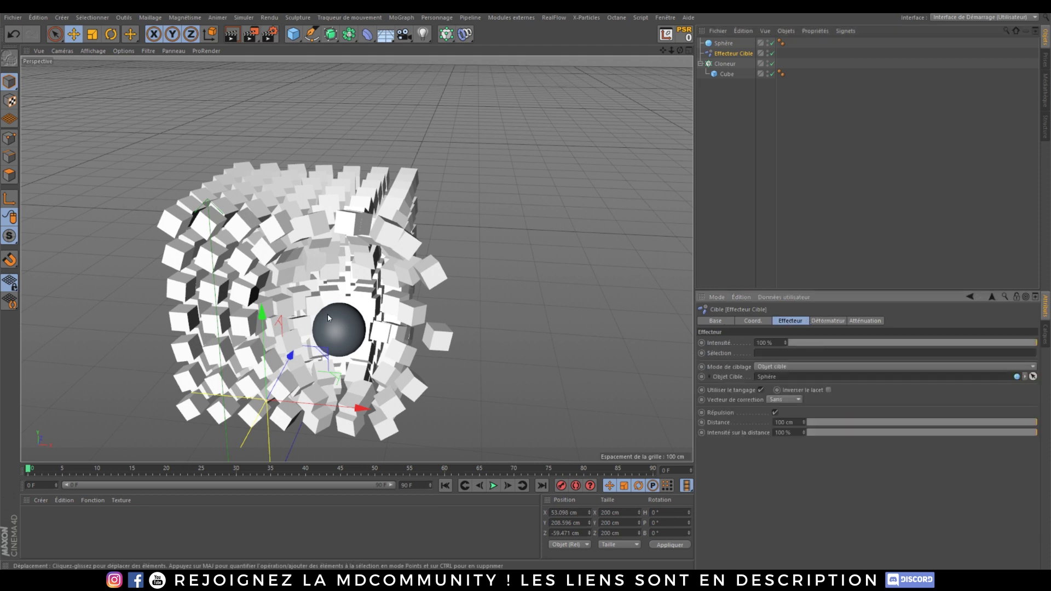
{"action": "mouse_move", "coordinate": [913, 423]}
{"action": "left_mouse_down"}
{"action": "mouse_move", "coordinate": [833, 418]}
{"action": "mouse_move", "coordinate": [1038, 415]}
{"action": "left_mouse_up"}
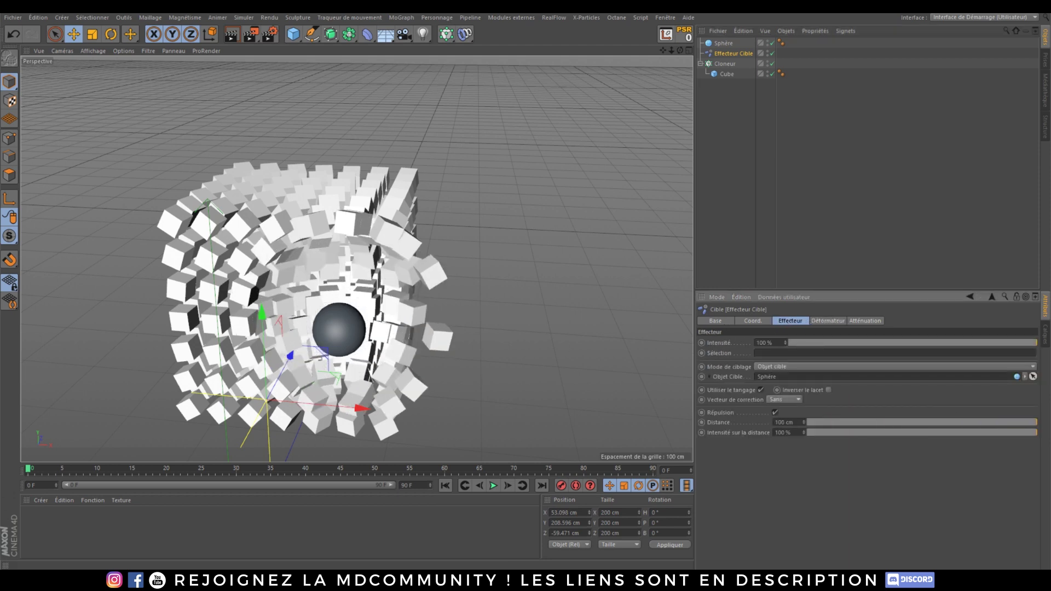
{"action": "mouse_move", "coordinate": [804, 423]}
{"action": "left_mouse_down"}
{"action": "mouse_move", "coordinate": [803, 323]}
{"action": "mouse_move", "coordinate": [804, 424]}
{"action": "left_mouse_up"}
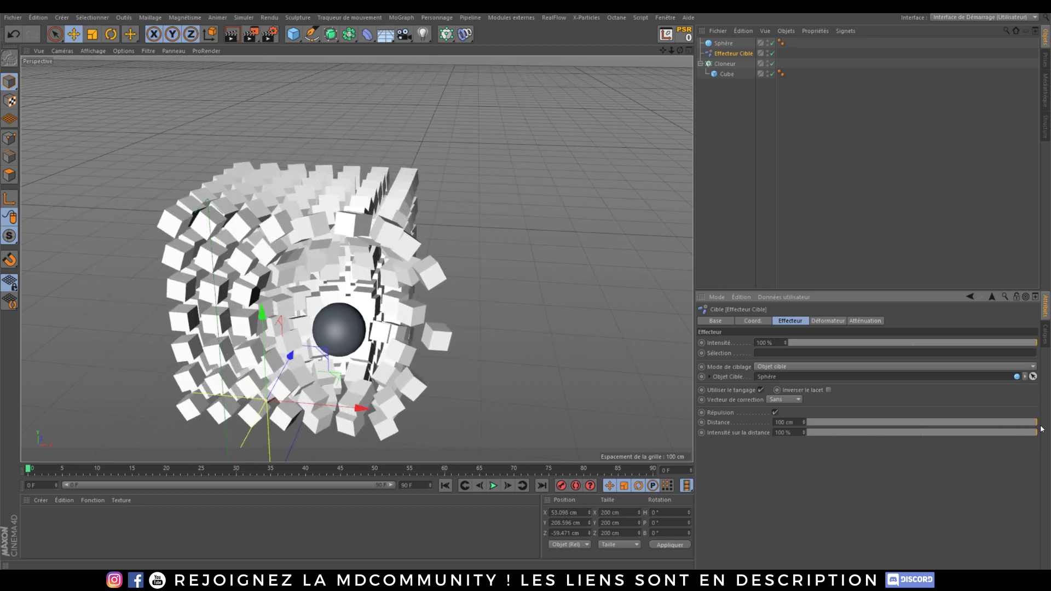
{"action": "mouse_move", "coordinate": [1041, 429]}
{"action": "left_mouse_down"}
{"action": "mouse_move", "coordinate": [499, 427]}
{"action": "mouse_move", "coordinate": [1050, 428]}
{"action": "left_mouse_up"}
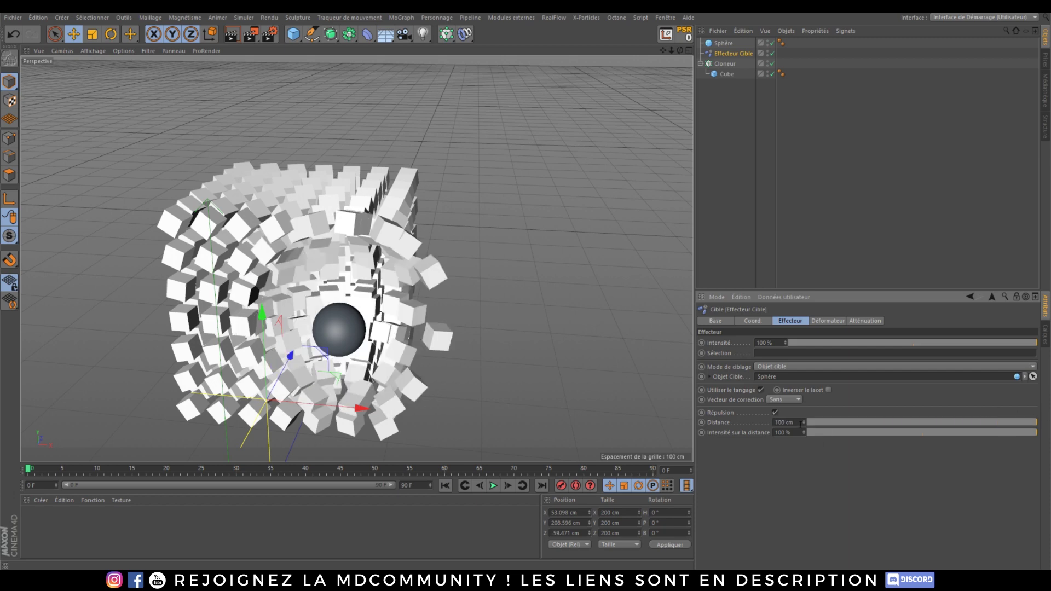
{"action": "left_click_drag", "start_coordinate": [805, 422], "coordinate": [805, 417]}
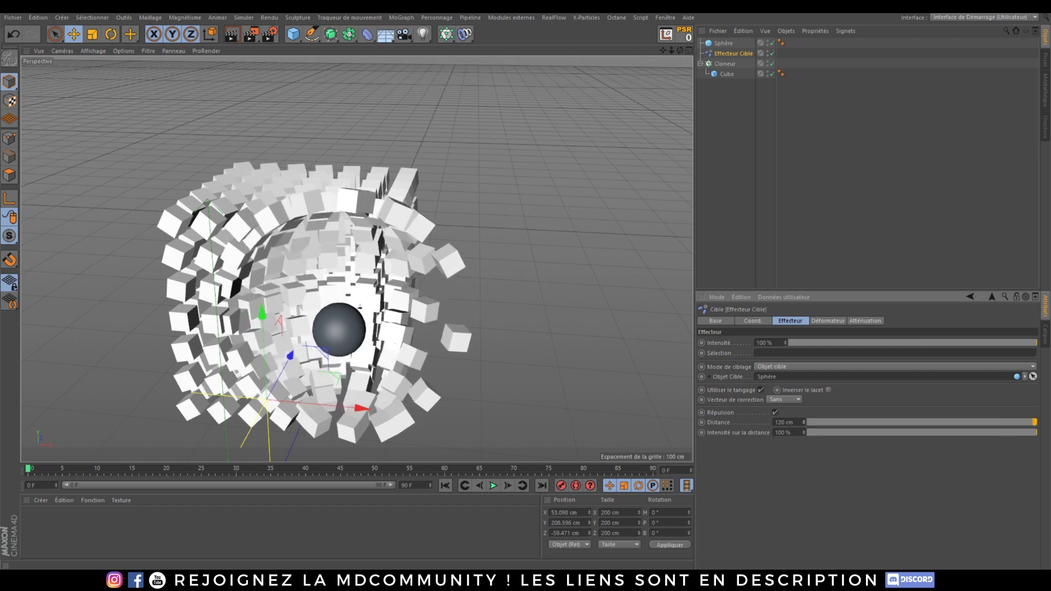
Move the sphere out of and around the cube grid, ending at about X 467 cm, Y 280 cm, Z -100 cm.
{"action": "left_click_drag", "start_coordinate": [331, 294], "coordinate": [494, 301], "text": "alt"}
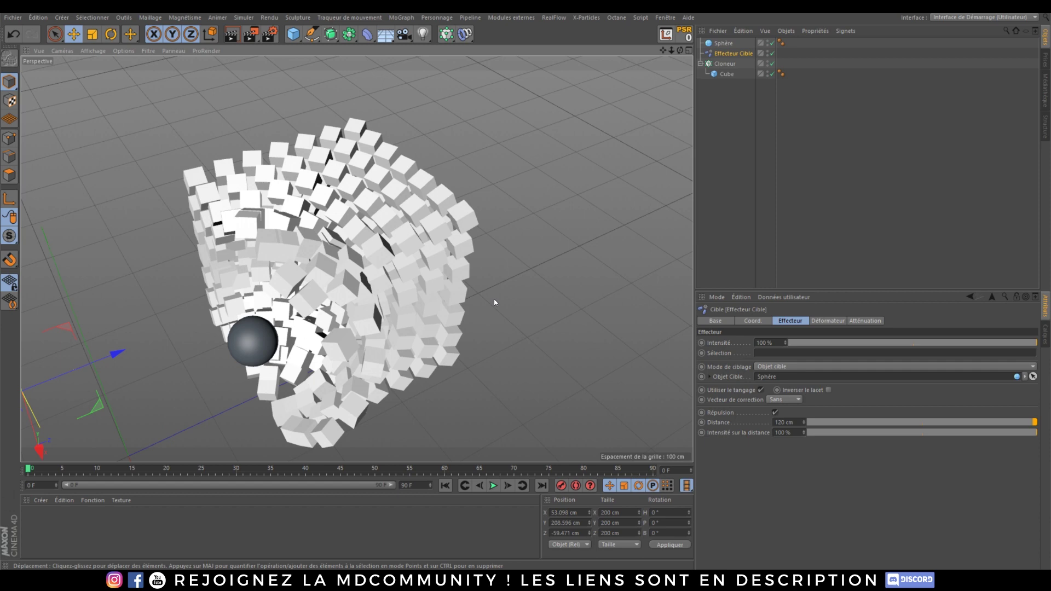
{"action": "left_click", "coordinate": [722, 43]}
{"action": "right_click_drag", "start_coordinate": [210, 264], "coordinate": [252, 296], "text": "alt"}
{"action": "left_click_drag", "start_coordinate": [321, 280], "coordinate": [285, 307]}
{"action": "left_click_drag", "start_coordinate": [232, 404], "coordinate": [53, 315]}
{"action": "left_click_drag", "start_coordinate": [259, 344], "coordinate": [295, 320], "text": "alt"}
{"action": "right_click_drag", "start_coordinate": [295, 321], "coordinate": [198, 300], "text": "alt"}
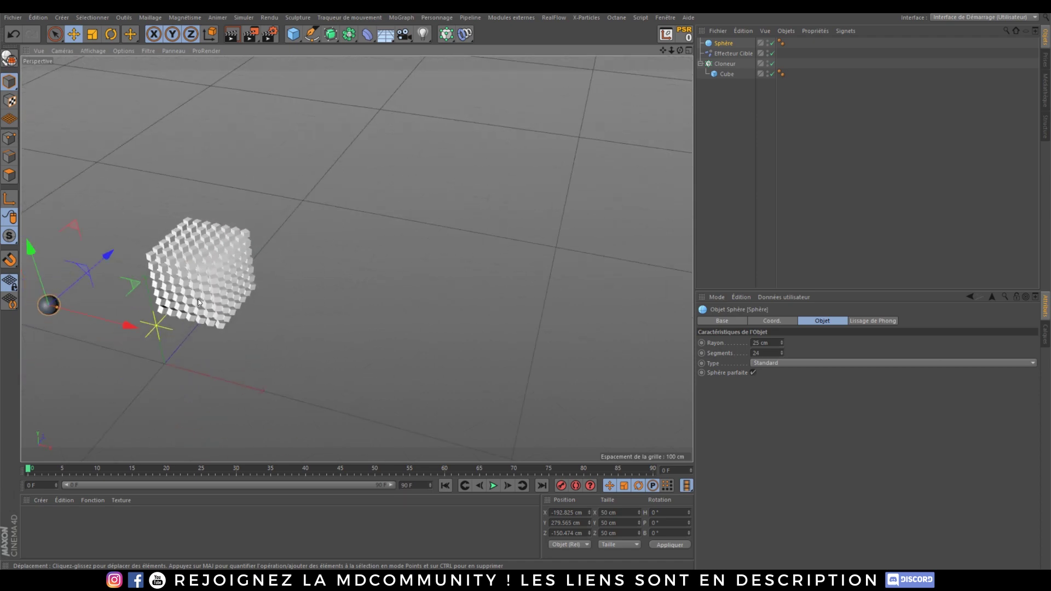
{"action": "mouse_move", "coordinate": [199, 300]}
{"action": "left_mouse_down", "text": "alt"}
{"action": "mouse_move", "coordinate": [230, 274]}
{"action": "mouse_move", "coordinate": [272, 304]}
{"action": "left_mouse_up", "text": "alt"}
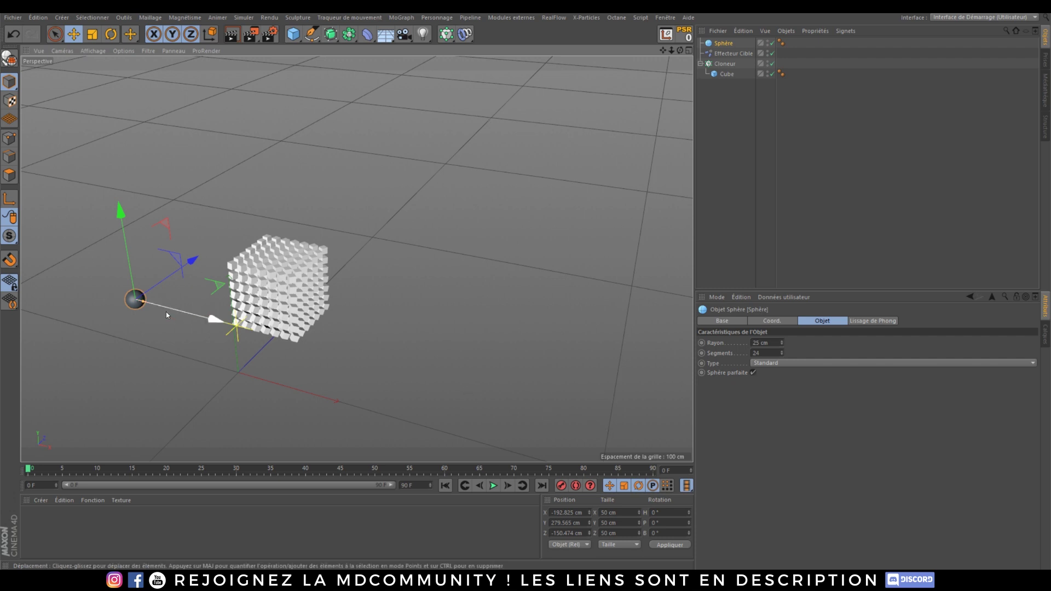
{"action": "mouse_move", "coordinate": [167, 315]}
{"action": "left_mouse_down"}
{"action": "mouse_move", "coordinate": [498, 435]}
{"action": "mouse_move", "coordinate": [72, 363]}
{"action": "mouse_move", "coordinate": [570, 474]}
{"action": "mouse_move", "coordinate": [186, 315]}
{"action": "left_mouse_up"}
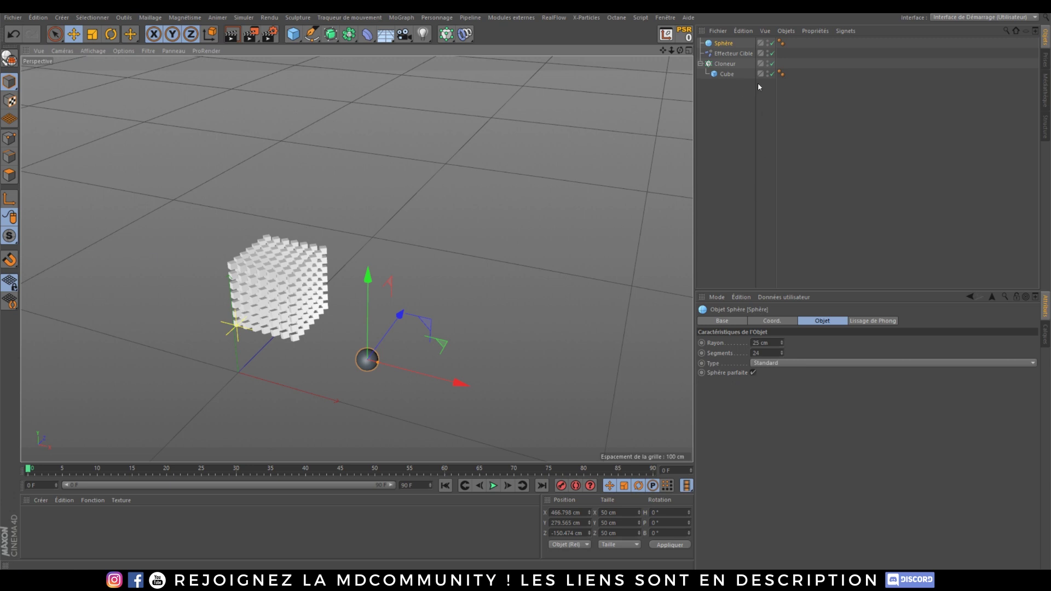
{"action": "mouse_move", "coordinate": [400, 314]}
{"action": "left_mouse_down"}
{"action": "mouse_move", "coordinate": [455, 228]}
{"action": "mouse_move", "coordinate": [408, 303]}
{"action": "left_mouse_up"}
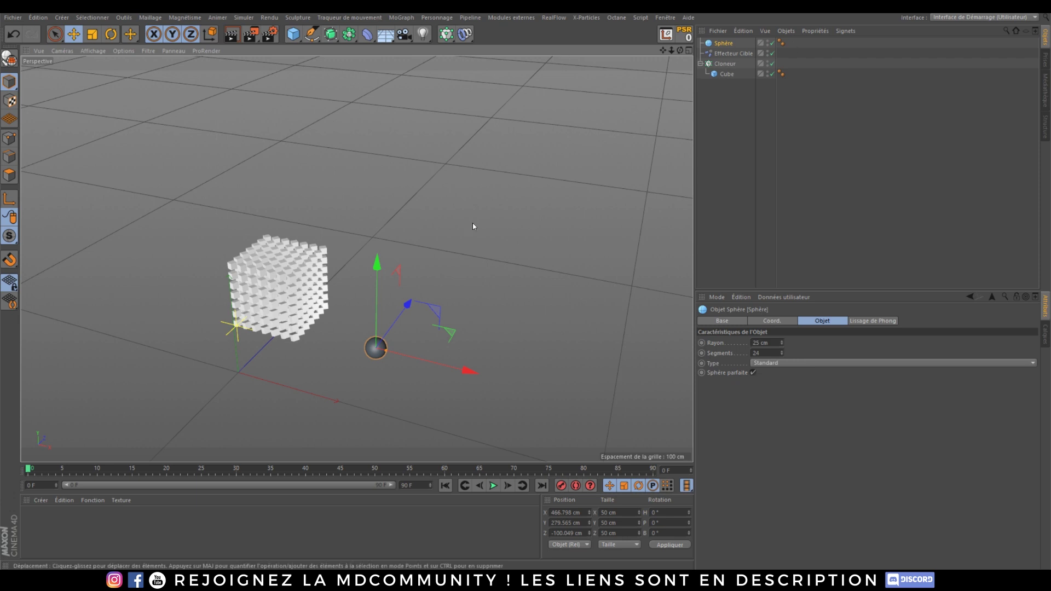
Delete the Effecteur Cible and add an Effecteur Temps to the cloner.
{"action": "left_click", "coordinate": [719, 53]}
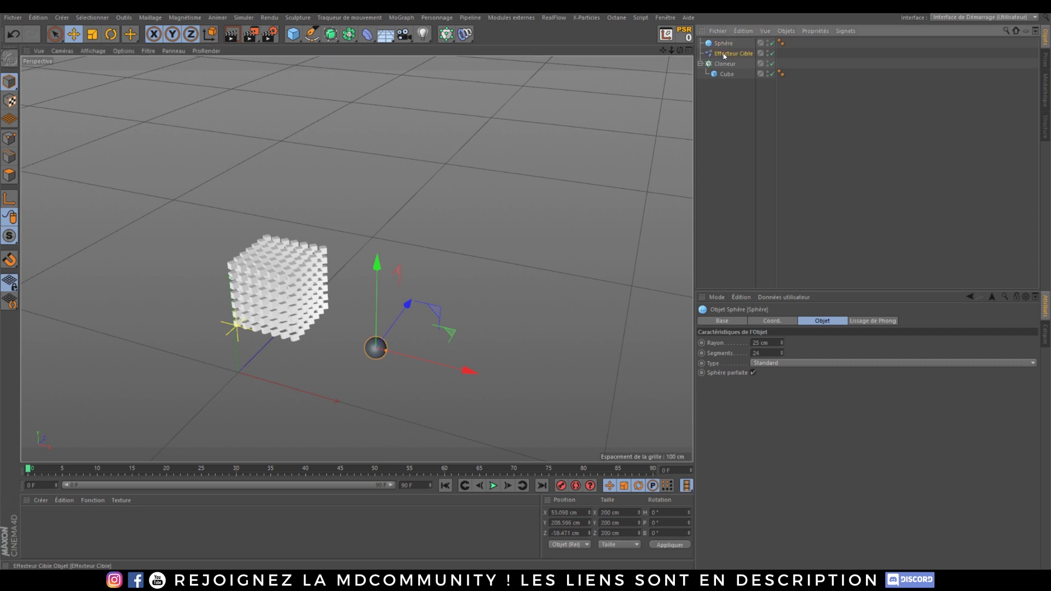
{"action": "key", "text": "Delete"}
{"action": "left_click", "coordinate": [716, 52]}
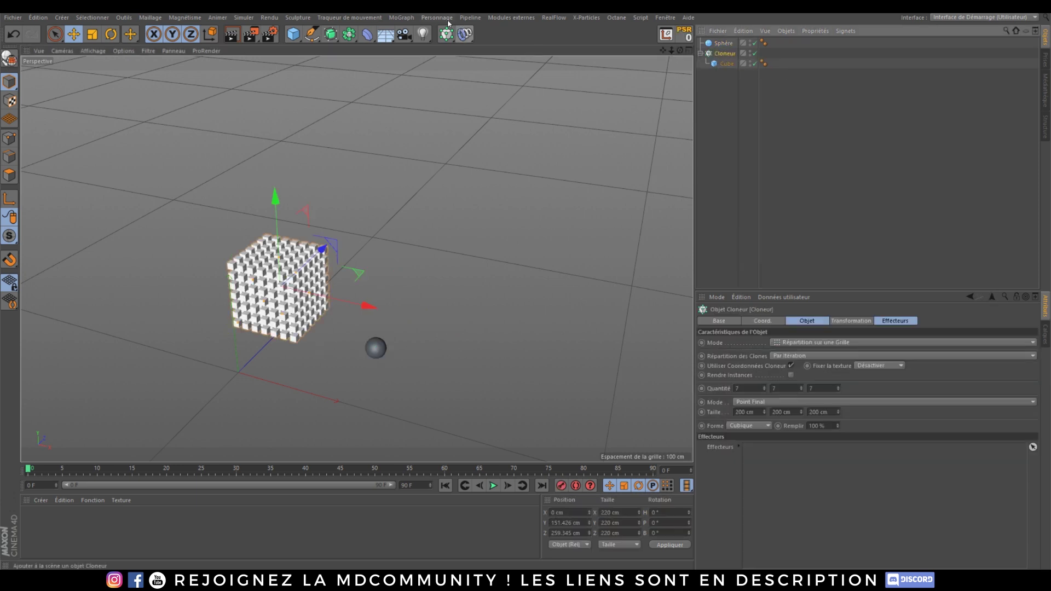
{"action": "left_click", "coordinate": [404, 18]}
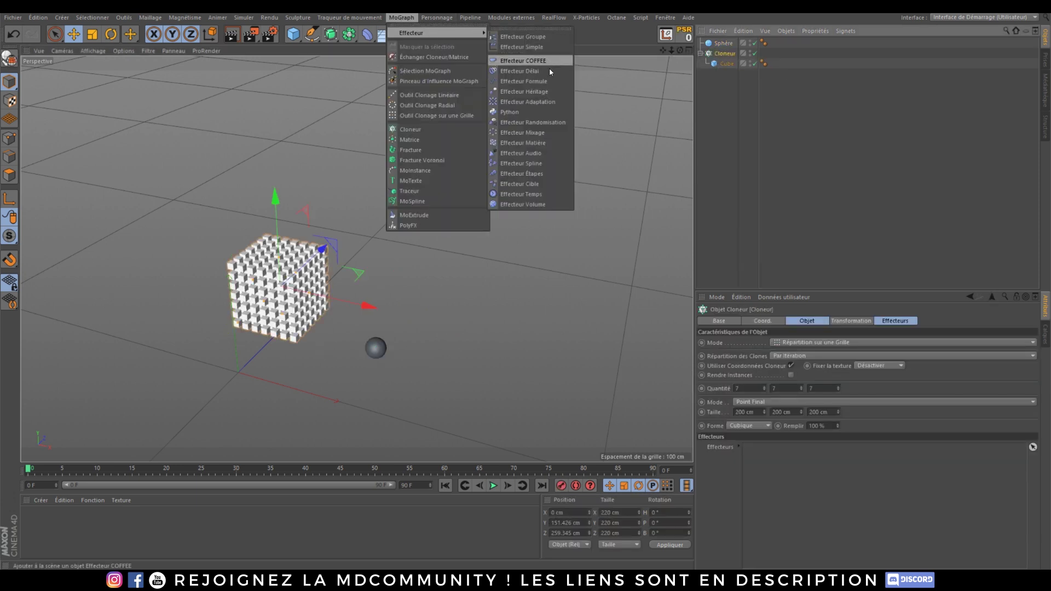
{"action": "left_click", "coordinate": [512, 193]}
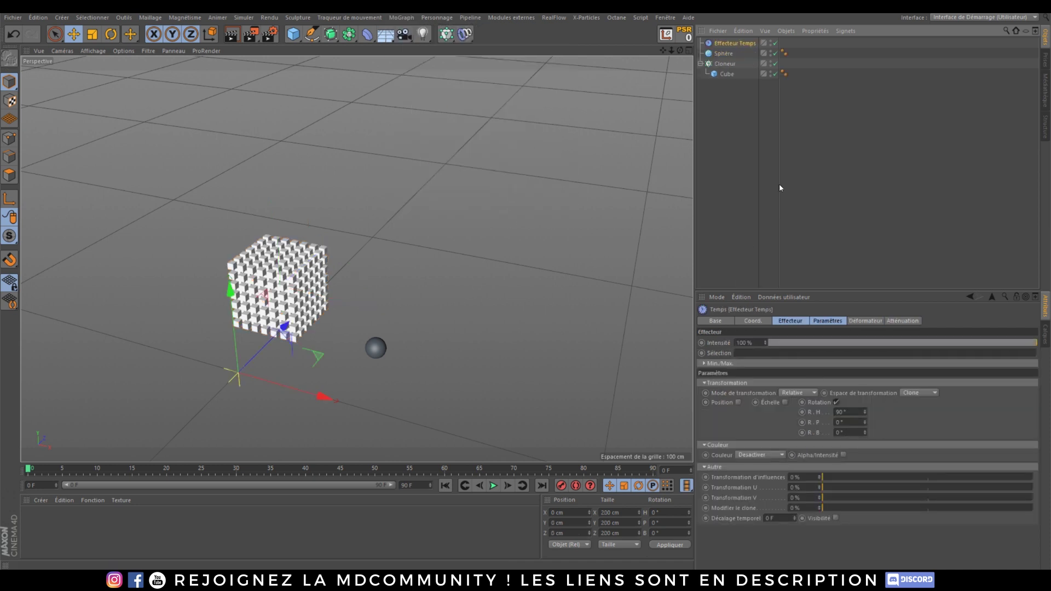
Play the animation and examine up close how the Effecteur Temps rotates the cube clones.
{"action": "left_click", "coordinate": [722, 64]}
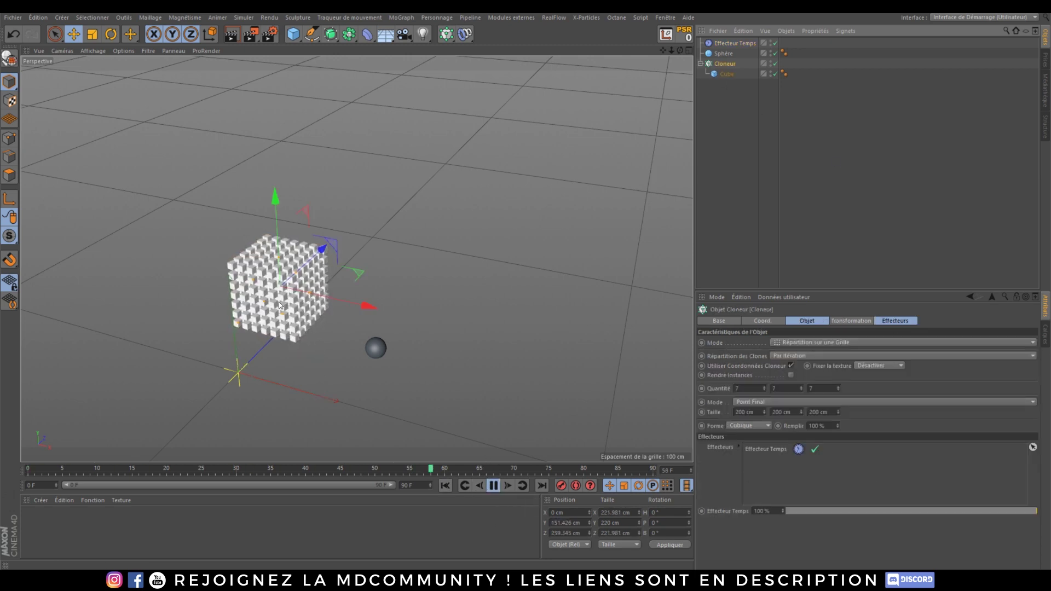
{"action": "scroll", "coordinate": [279, 305], "scroll_direction": "up", "scroll_amount": 5}
{"action": "left_click_drag", "start_coordinate": [280, 304], "coordinate": [300, 251], "text": "alt"}
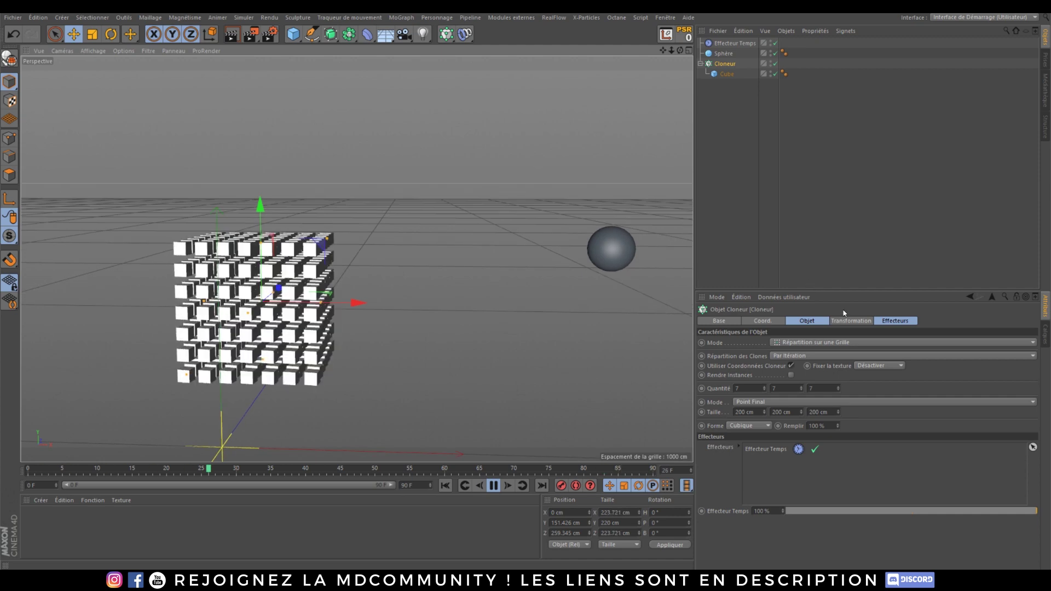
{"action": "left_click", "coordinate": [837, 321]}
Set the Effecteur Temps's bank rotation (R . B) to 90°.
{"action": "left_click", "coordinate": [733, 43]}
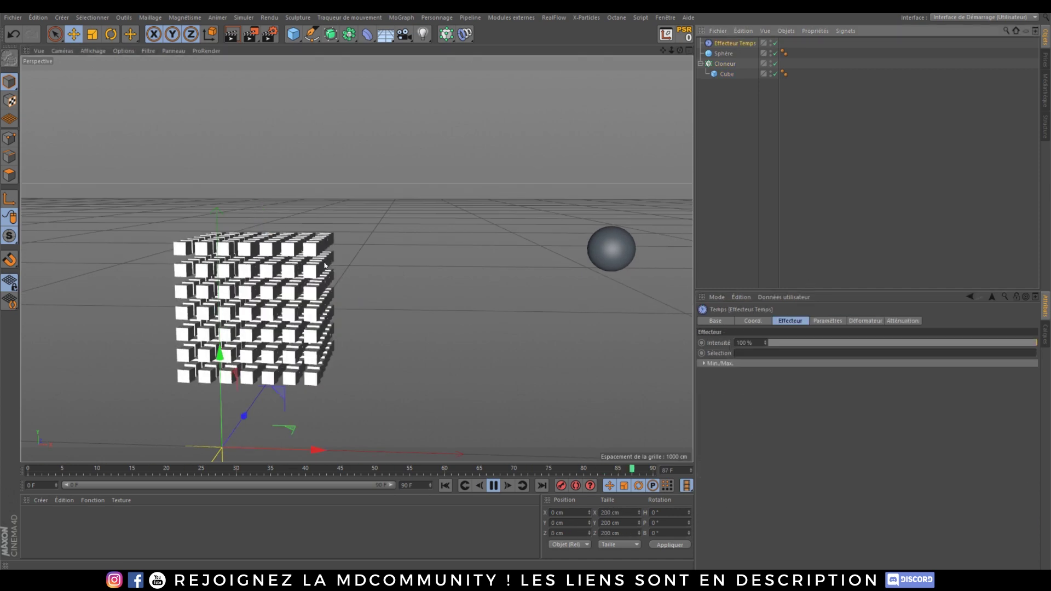
{"action": "left_click", "coordinate": [828, 320]}
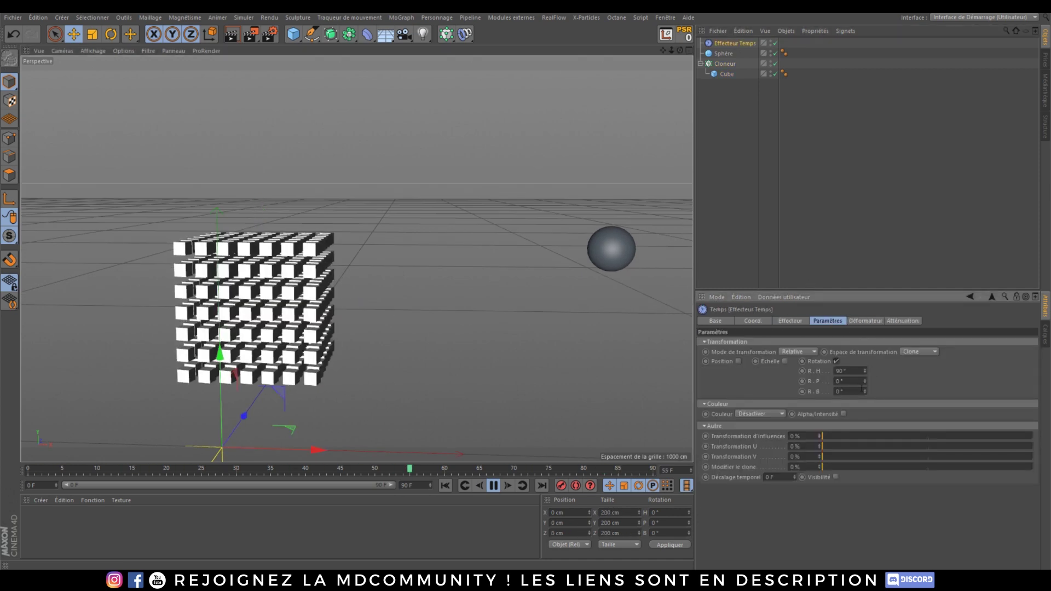
{"action": "left_click_drag", "start_coordinate": [865, 392], "coordinate": [793, 430]}
{"action": "type", "text": "23"}
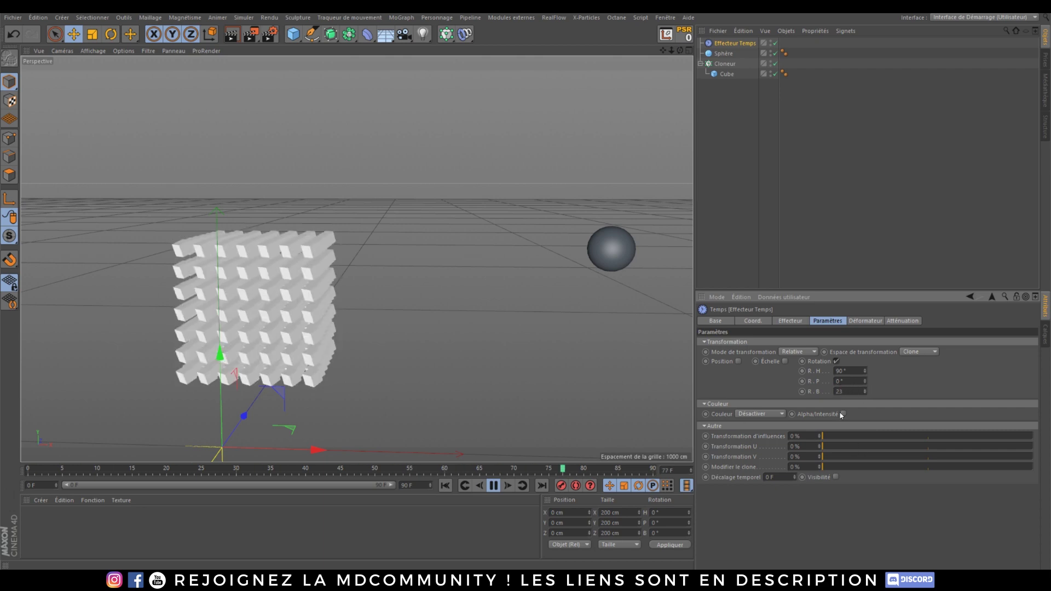
{"action": "key", "text": "BackSpace"}
{"action": "key", "text": "BackSpace"}
{"action": "type", "text": "90"}
{"action": "key", "text": "Return"}
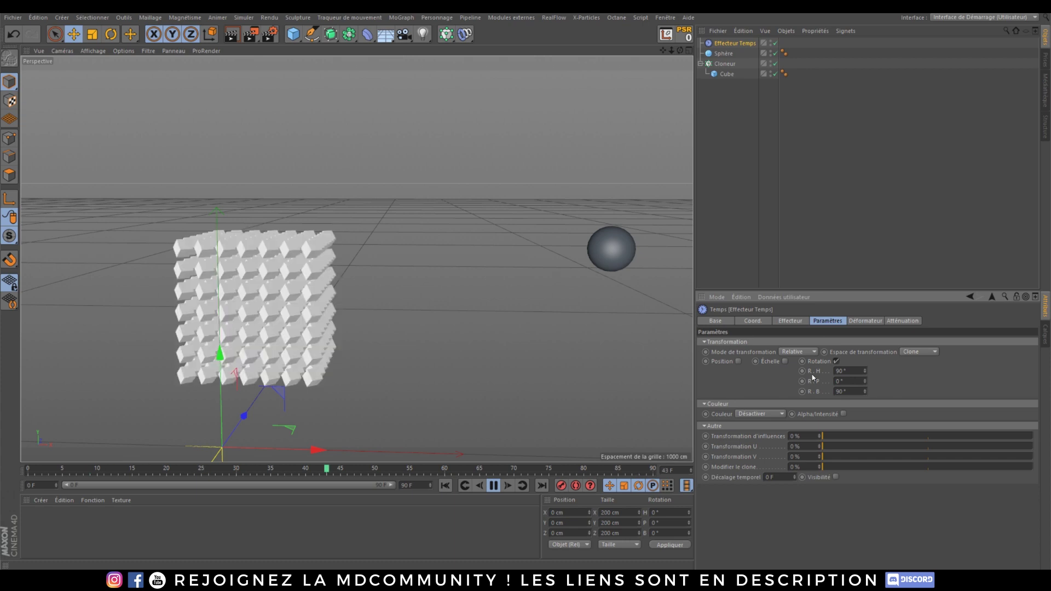
Enable uniform, absolute scaling with a value of 1 on the Effecteur Temps and scrub the timeline to about frame 38.
{"action": "left_click", "coordinate": [785, 361]}
{"action": "left_click", "coordinate": [811, 402]}
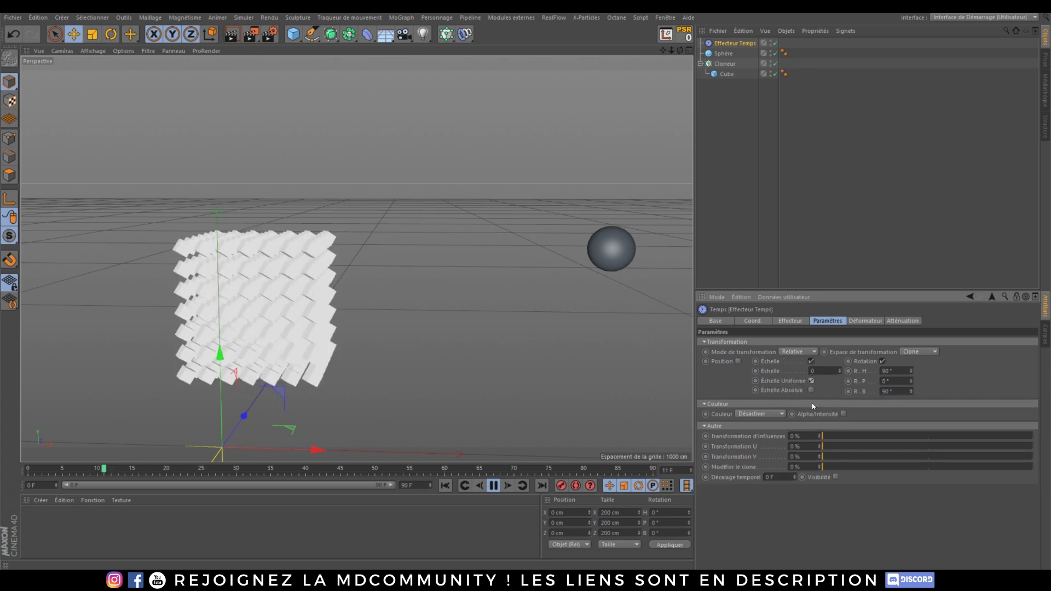
{"action": "key", "text": "Return"}
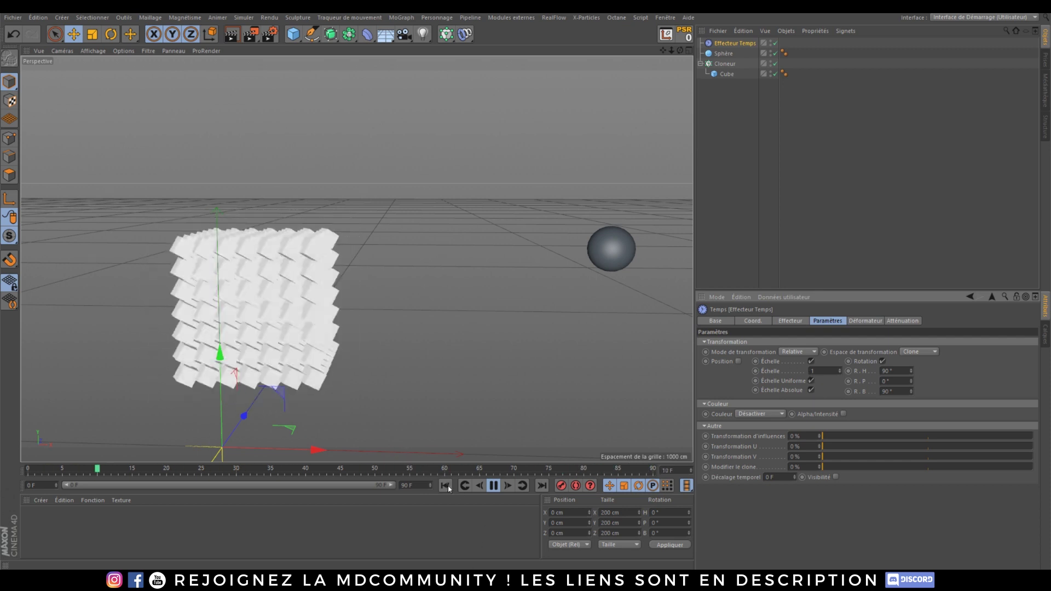
{"action": "mouse_move", "coordinate": [303, 472]}
{"action": "left_mouse_down"}
{"action": "mouse_move", "coordinate": [310, 469]}
{"action": "mouse_move", "coordinate": [286, 467]}
{"action": "left_mouse_up"}
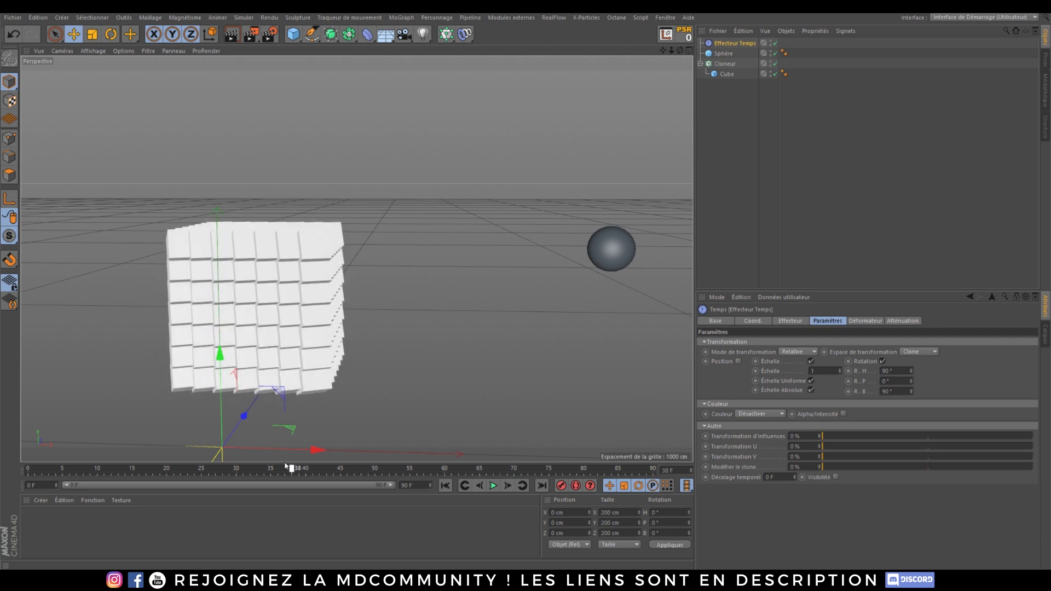
Keyframe the Effecteur Temps's scale at 1 on frame 45, set it to 0 on frame 90, and play the animation.
{"action": "left_click_drag", "start_coordinate": [29, 470], "coordinate": [339, 472]}
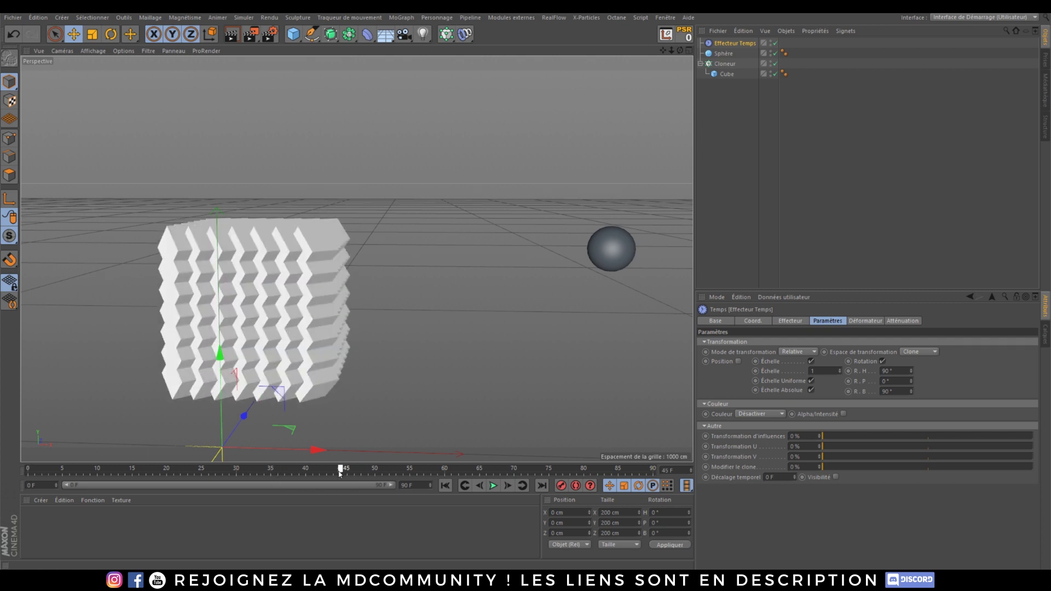
{"action": "left_click", "coordinate": [756, 372], "text": "ctrl"}
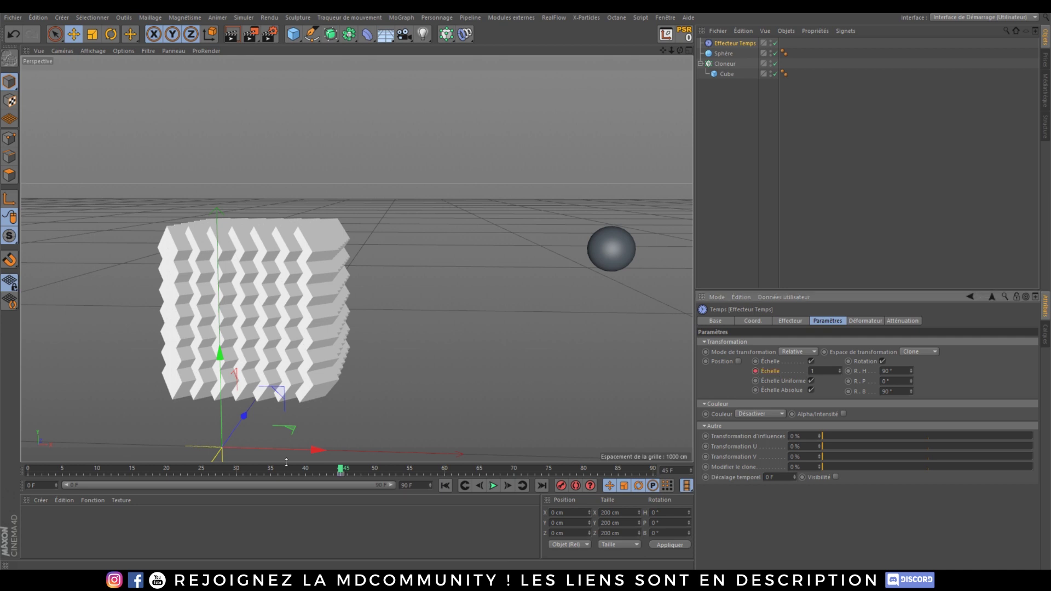
{"action": "left_click_drag", "start_coordinate": [338, 470], "coordinate": [656, 470]}
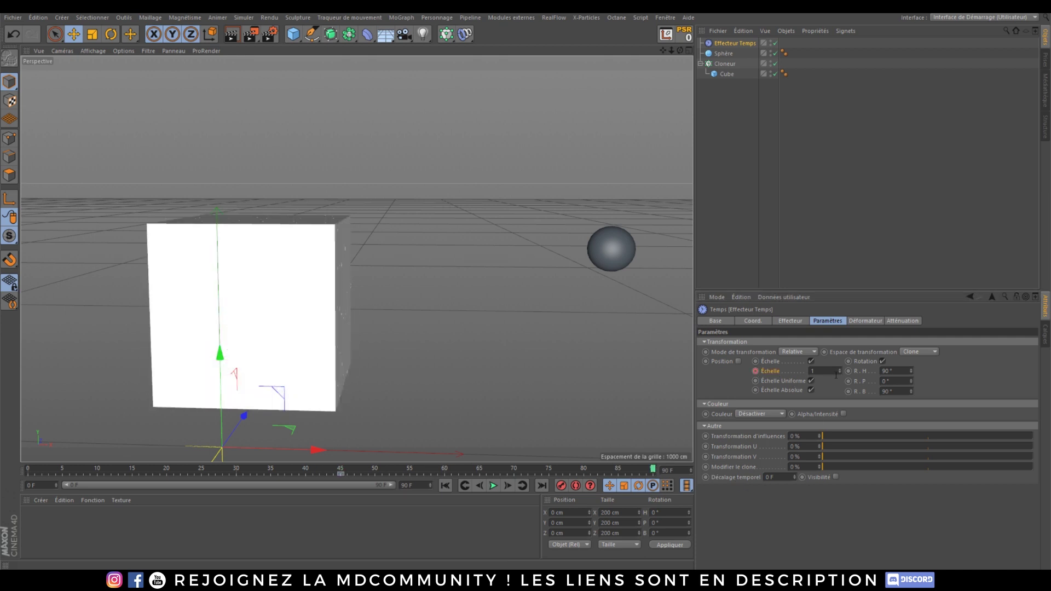
{"action": "left_click_drag", "start_coordinate": [836, 374], "coordinate": [787, 369]}
{"action": "type", "text": "0"}
{"action": "key", "text": "Return"}
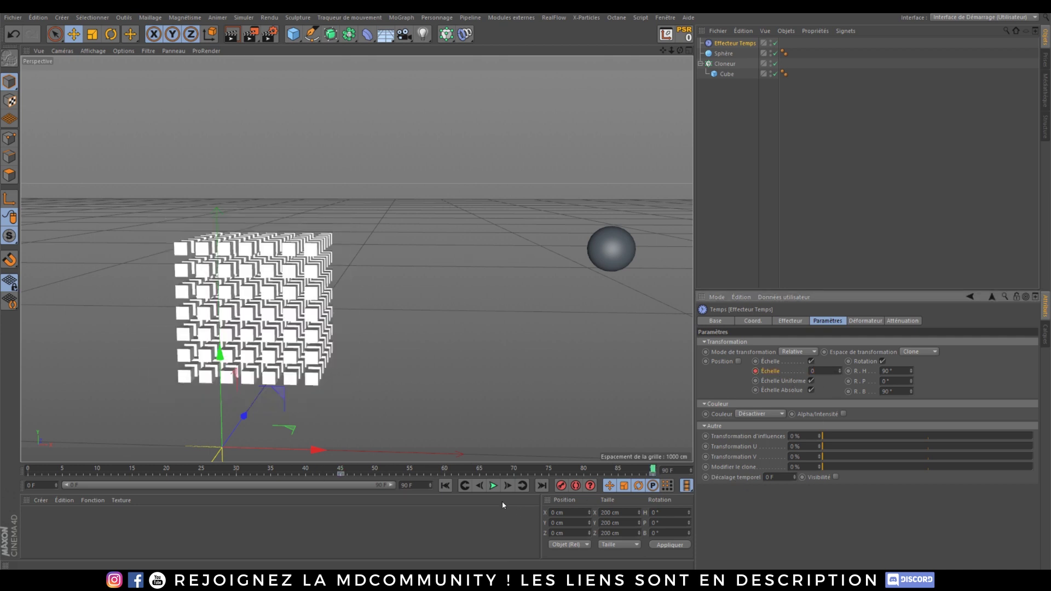
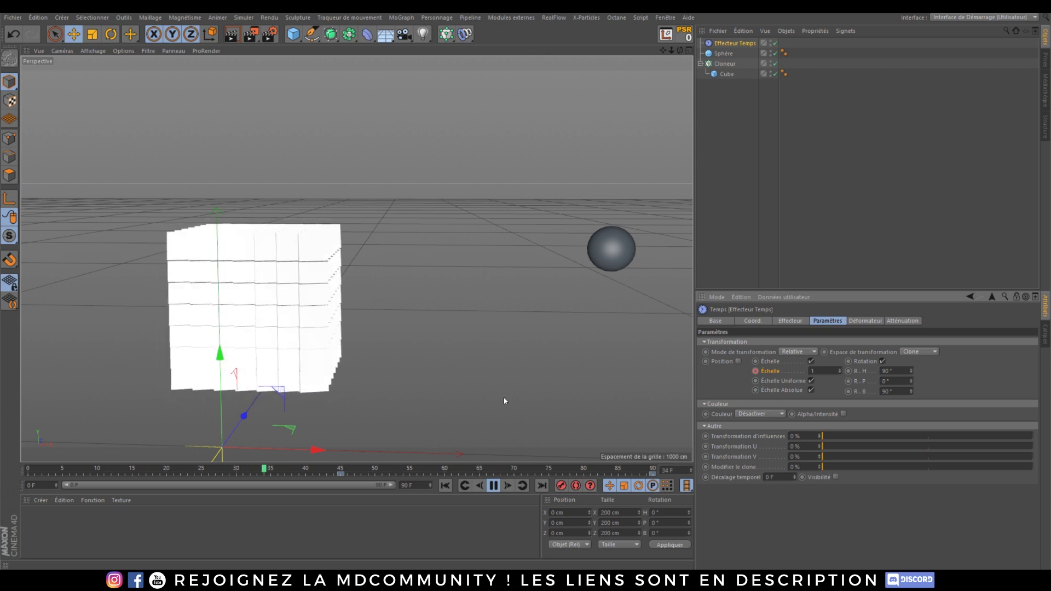
{"action": "left_click", "coordinate": [493, 486]}
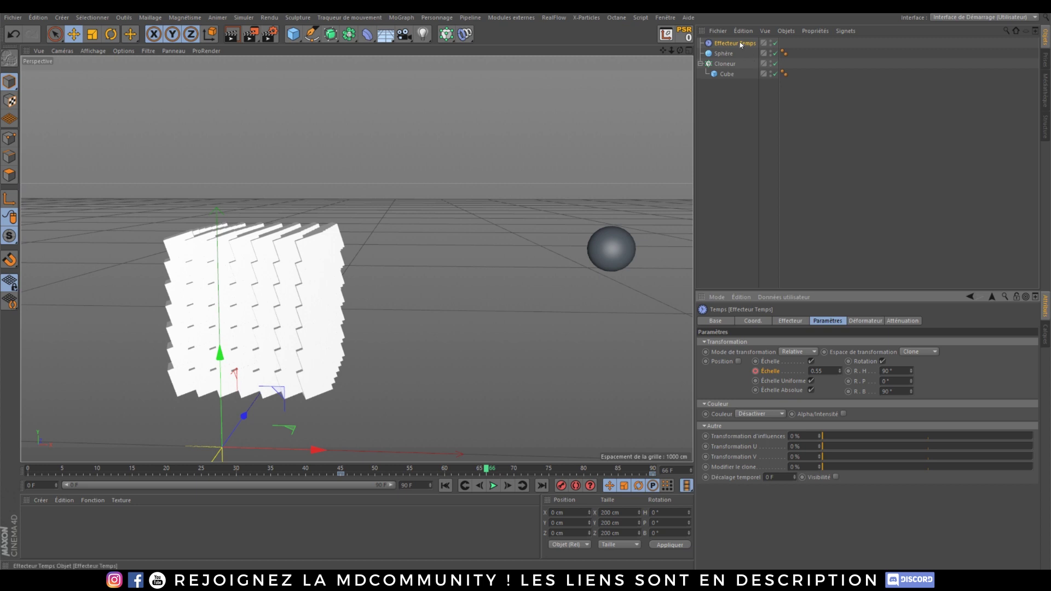
Delete the Effecteur Temps and add an Effecteur Volume to the cloner.
{"action": "key", "text": "Delete"}
{"action": "left_click", "coordinate": [725, 54]}
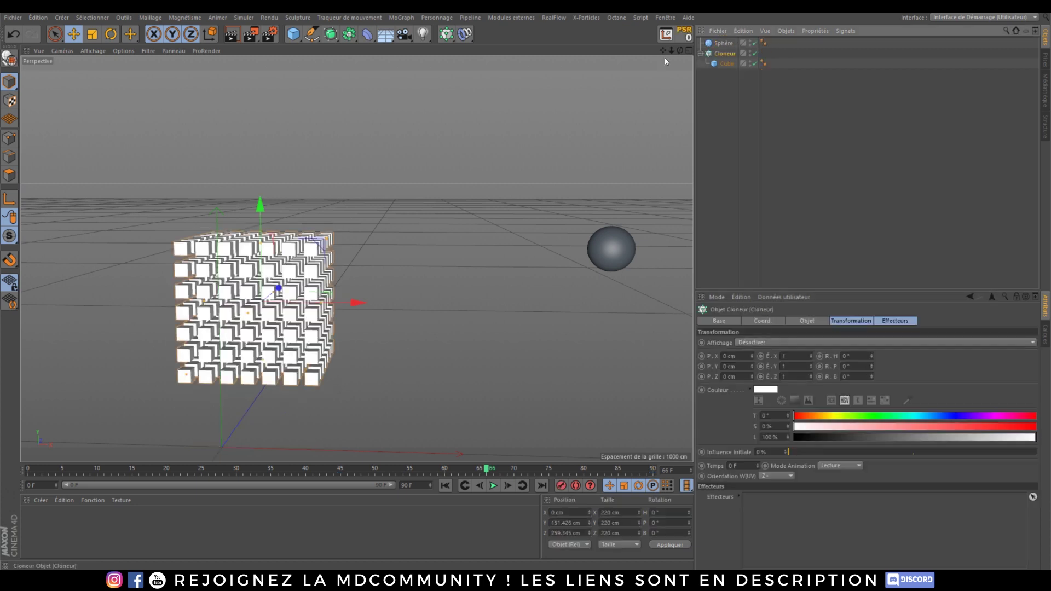
{"action": "left_click", "coordinate": [463, 38]}
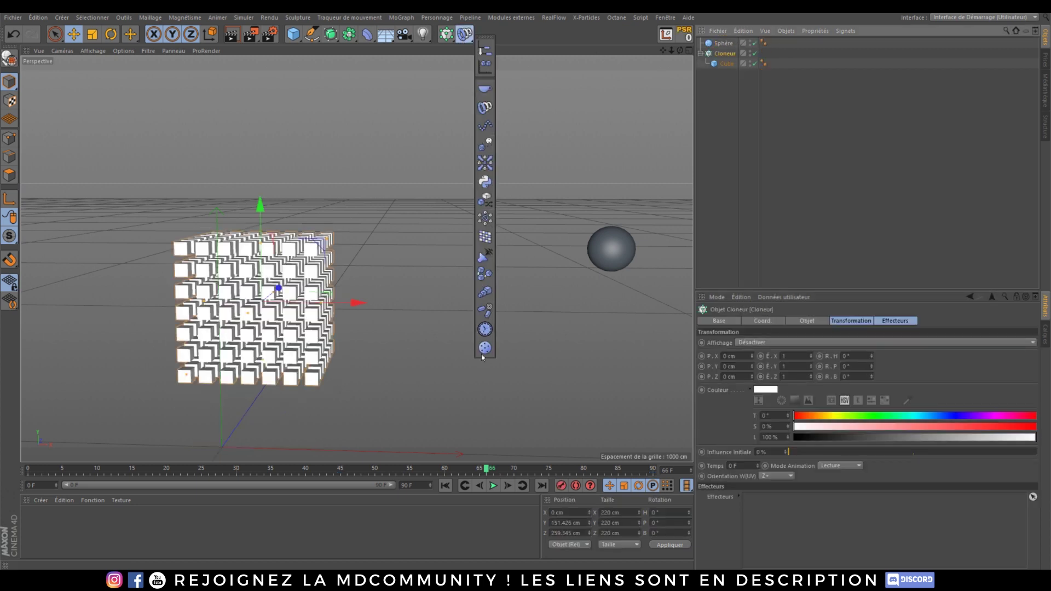
{"action": "left_click", "coordinate": [531, 45]}
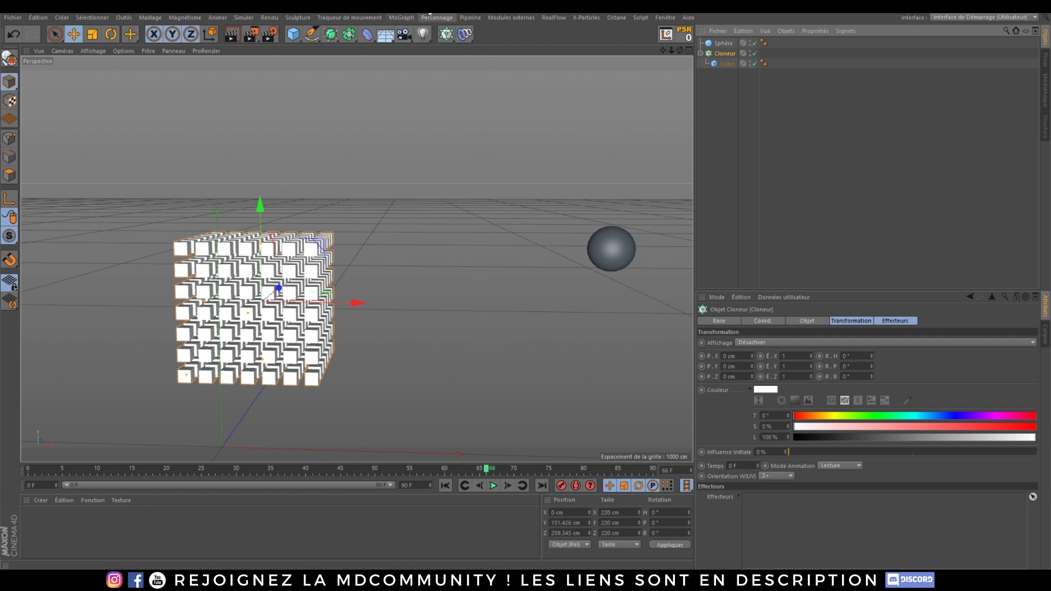
{"action": "left_click", "coordinate": [410, 16]}
{"action": "mouse_move", "coordinate": [481, 33]}
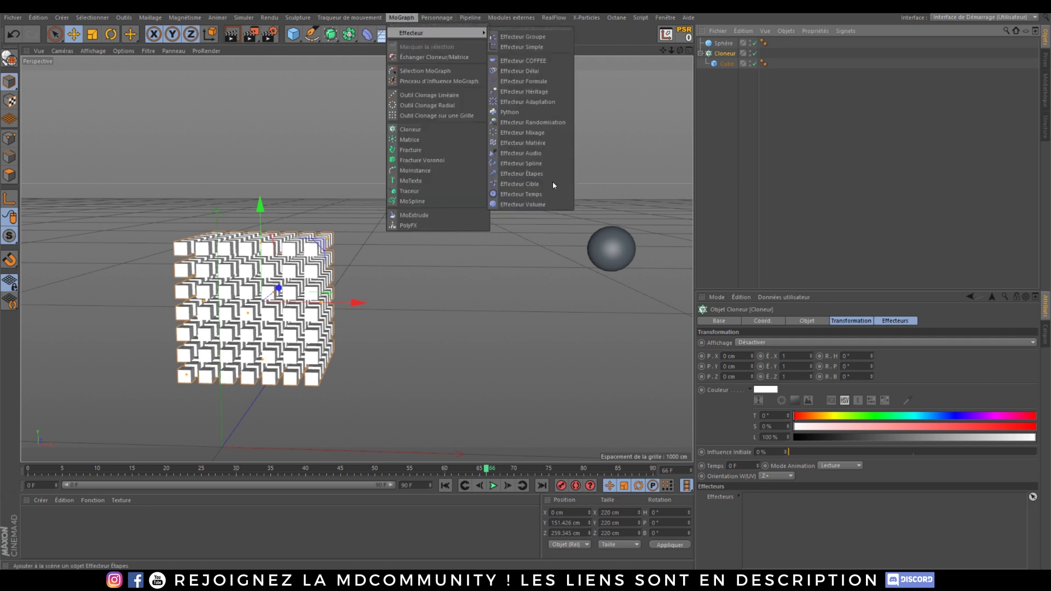
{"action": "left_click", "coordinate": [542, 204]}
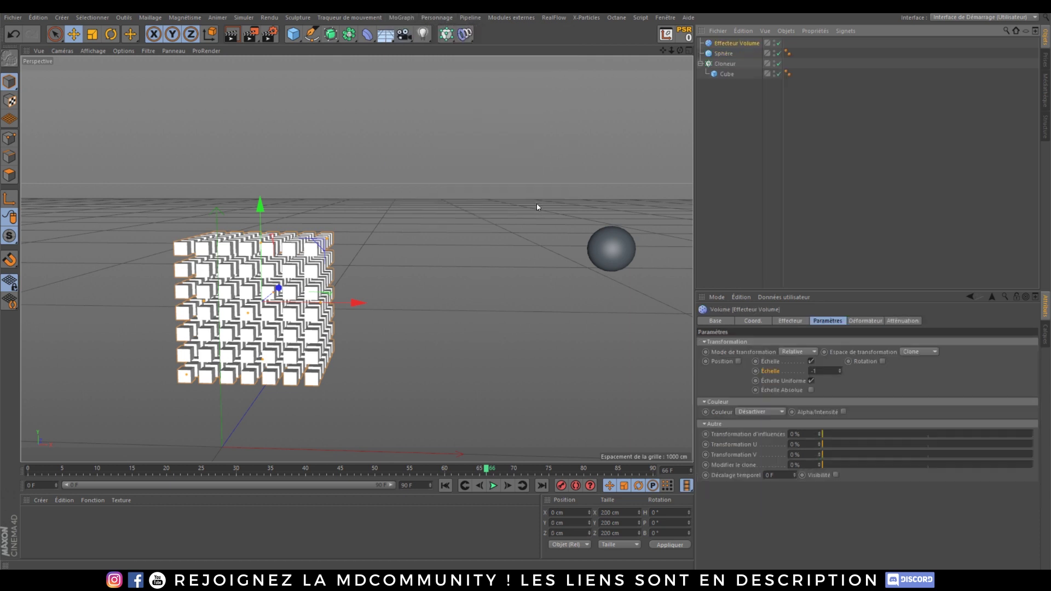
Scale the sphere up uniformly to about 241 cm across.
{"action": "left_click", "coordinate": [783, 321]}
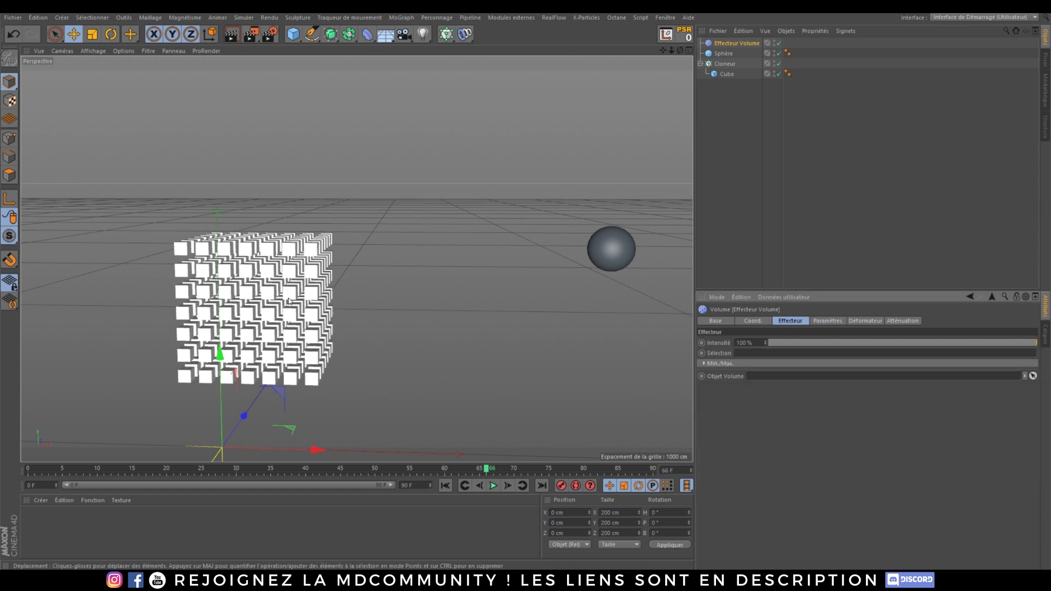
{"action": "left_click", "coordinate": [604, 259]}
{"action": "mouse_move", "coordinate": [357, 259]}
{"action": "left_mouse_down", "text": "alt"}
{"action": "mouse_move", "coordinate": [284, 241]}
{"action": "mouse_move", "coordinate": [385, 179]}
{"action": "mouse_move", "coordinate": [374, 211]}
{"action": "left_mouse_up", "text": "alt"}
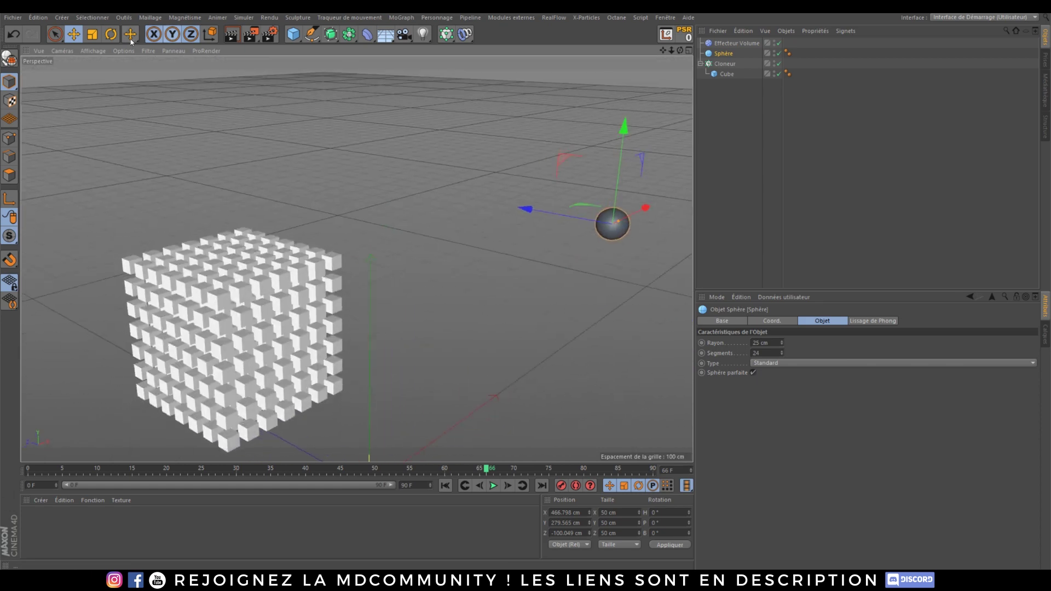
{"action": "left_click", "coordinate": [92, 35]}
{"action": "left_click_drag", "start_coordinate": [389, 142], "coordinate": [510, 296]}
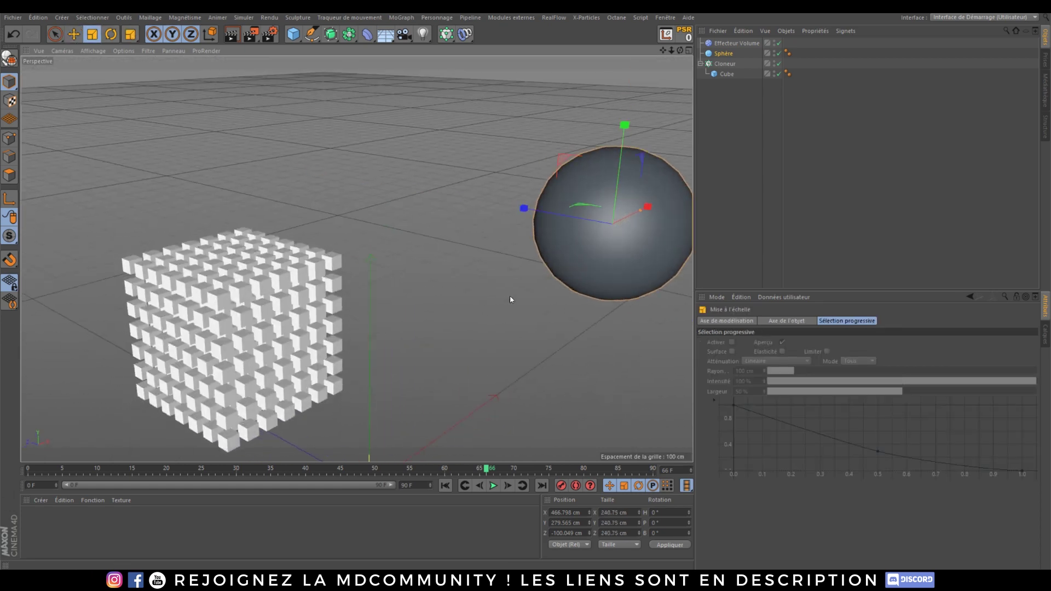
Move the sphere beside the cube grid, to about 217 cm in Y and 316 cm in Z.
{"action": "key", "text": "e"}
{"action": "left_click_drag", "start_coordinate": [623, 140], "coordinate": [618, 178]}
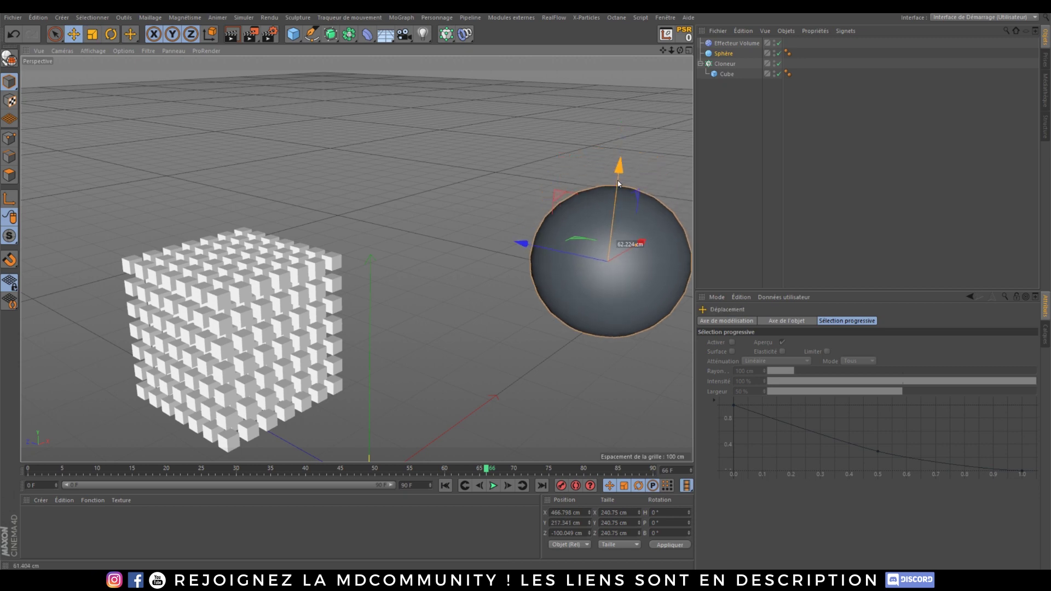
{"action": "left_click_drag", "start_coordinate": [536, 244], "coordinate": [350, 204]}
{"action": "left_click_drag", "start_coordinate": [238, 281], "coordinate": [302, 305], "text": "alt"}
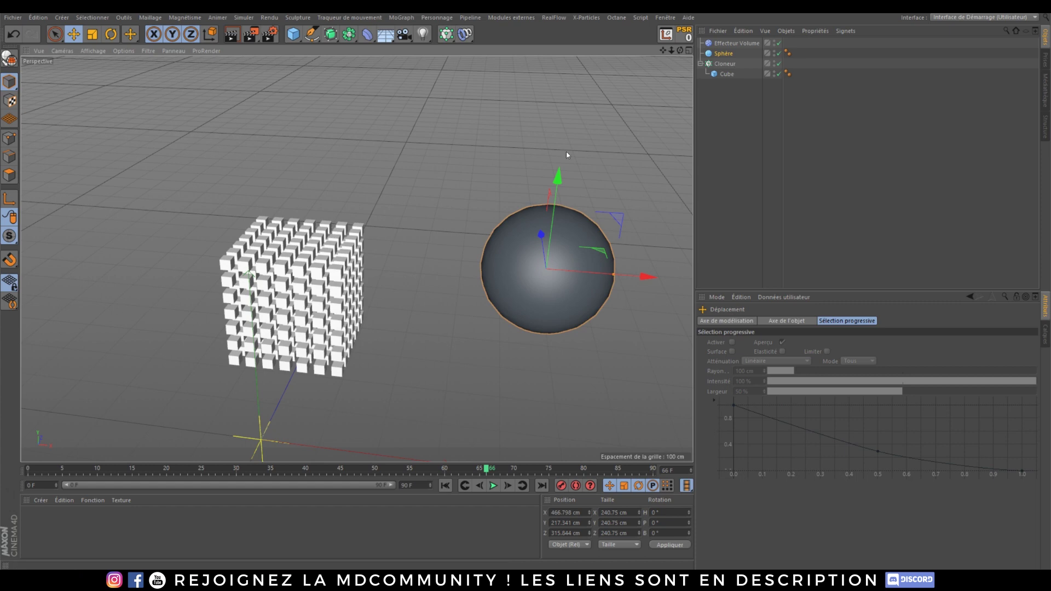
Assign the sphere as the Objet Volume of the Effecteur Volume.
{"action": "left_click", "coordinate": [732, 43]}
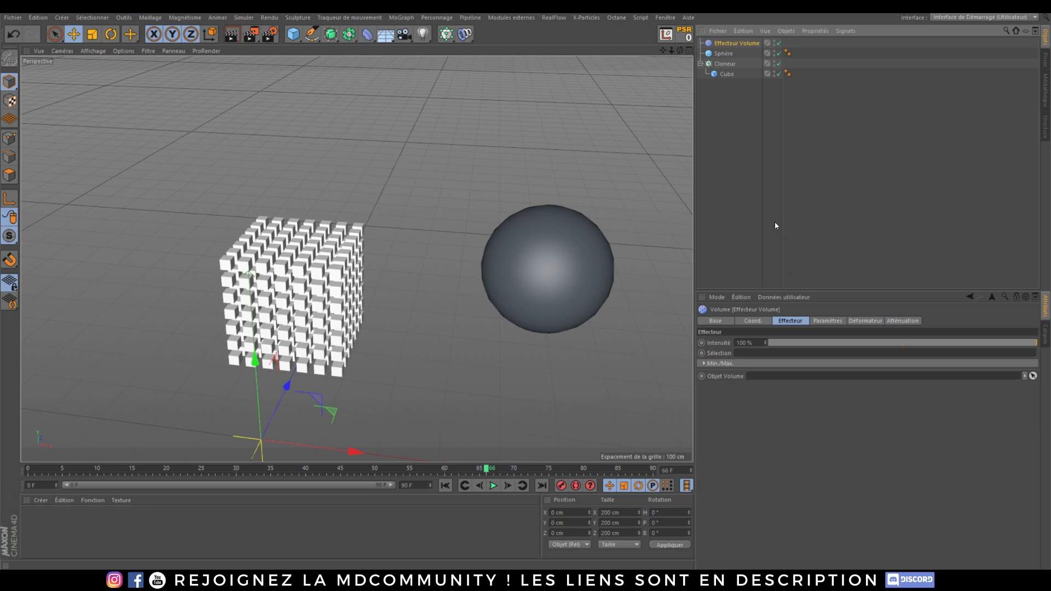
{"action": "left_click", "coordinate": [727, 57]}
{"action": "left_click", "coordinate": [727, 41]}
{"action": "left_click", "coordinate": [724, 57]}
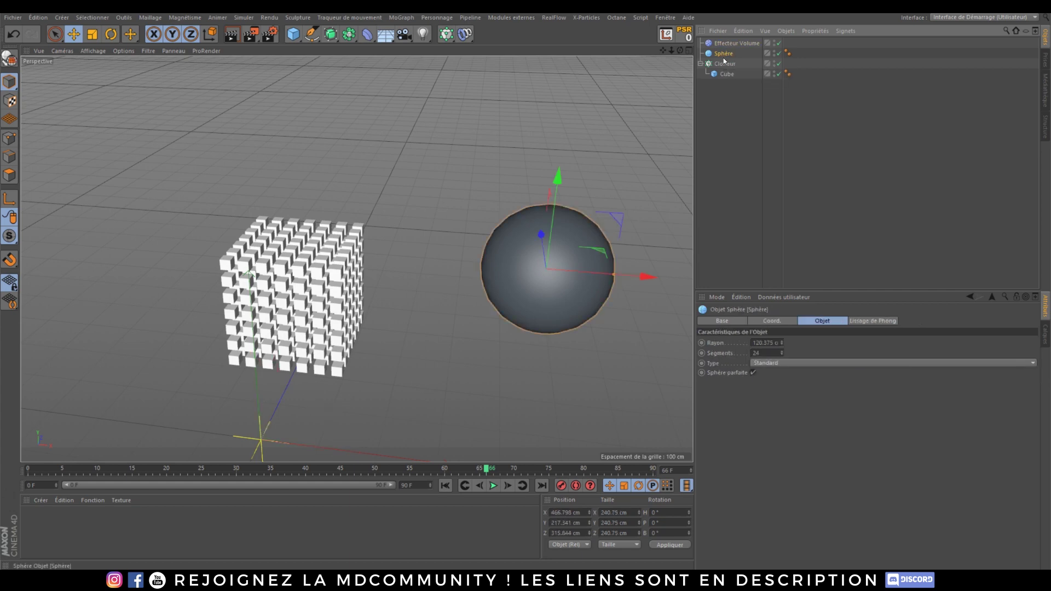
{"action": "left_click", "coordinate": [724, 48]}
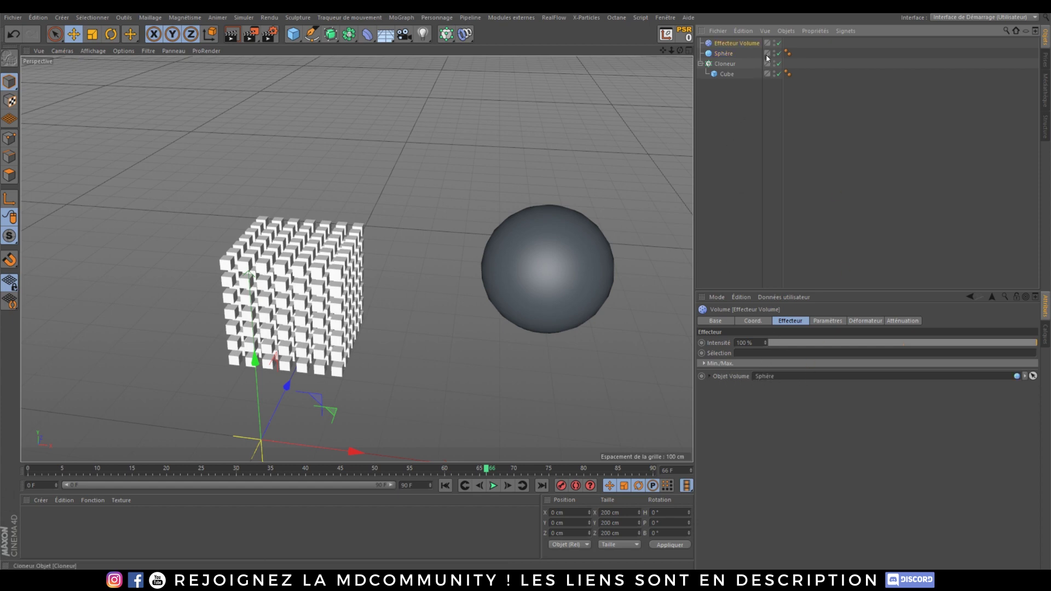
Try moving the sphere along its X axis.
{"action": "left_click", "coordinate": [725, 63]}
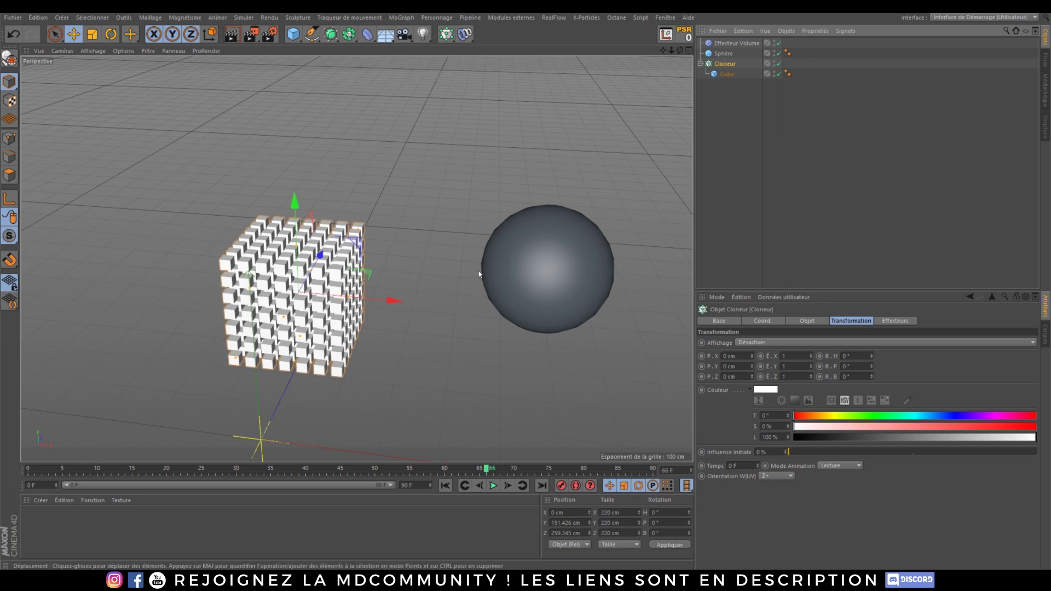
{"action": "left_click", "coordinate": [716, 54]}
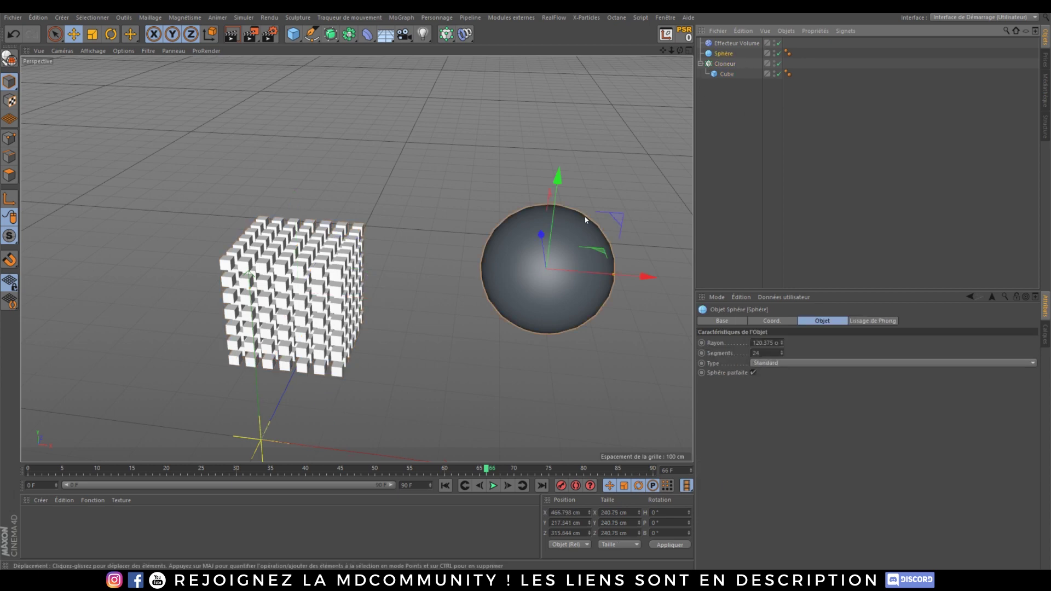
{"action": "mouse_move", "coordinate": [649, 276]}
{"action": "left_mouse_down"}
{"action": "mouse_move", "coordinate": [268, 224]}
{"action": "mouse_move", "coordinate": [644, 269]}
{"action": "left_mouse_up"}
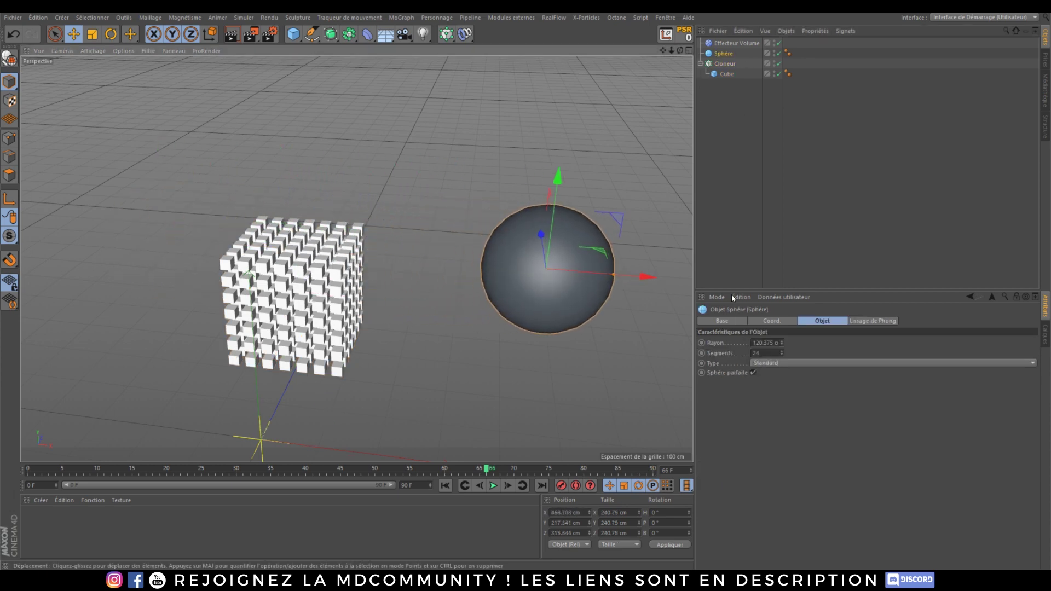
Raise the Effecteur Volume to about 123 cm in Y and expand the settings of its linked volume object.
{"action": "left_click", "coordinate": [737, 43]}
{"action": "left_click_drag", "start_coordinate": [255, 360], "coordinate": [250, 296]}
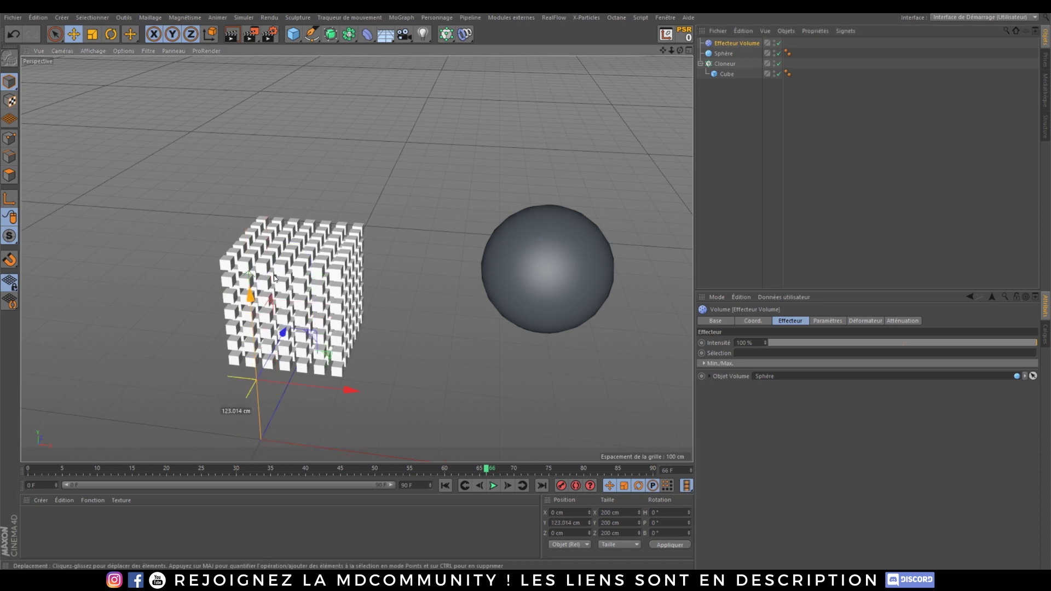
{"action": "left_click", "coordinate": [709, 376]}
{"action": "left_click_drag", "start_coordinate": [340, 324], "coordinate": [303, 331], "text": "alt"}
{"action": "right_click_drag", "start_coordinate": [339, 264], "coordinate": [335, 288], "text": "alt"}
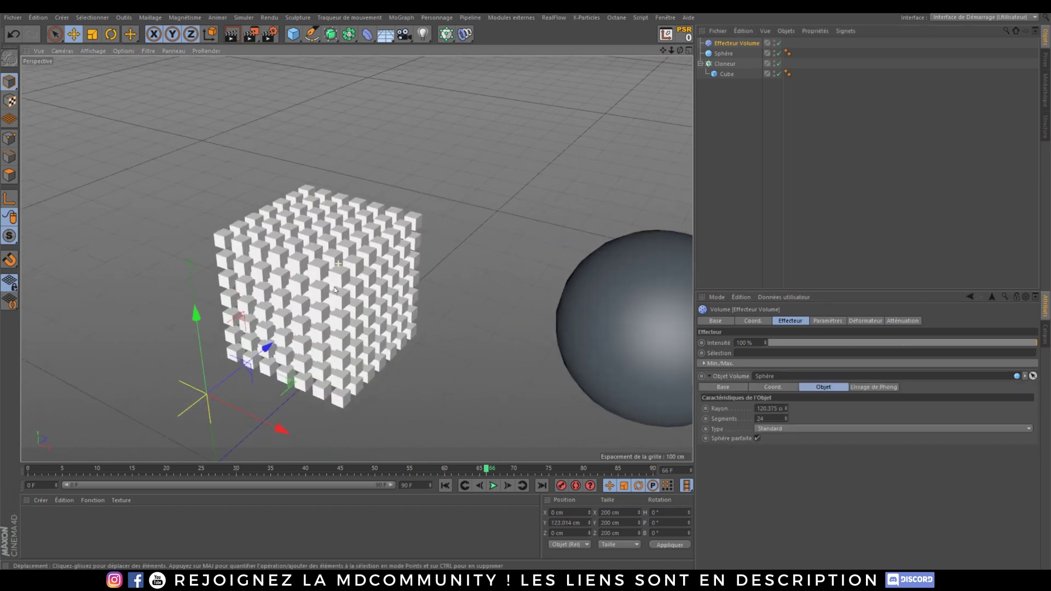
{"action": "left_click_drag", "start_coordinate": [335, 290], "coordinate": [340, 269], "text": "alt"}
Enable position on the Effecteur Volume and set P . X, P . Y and P . Z to 100 cm.
{"action": "left_click", "coordinate": [723, 53]}
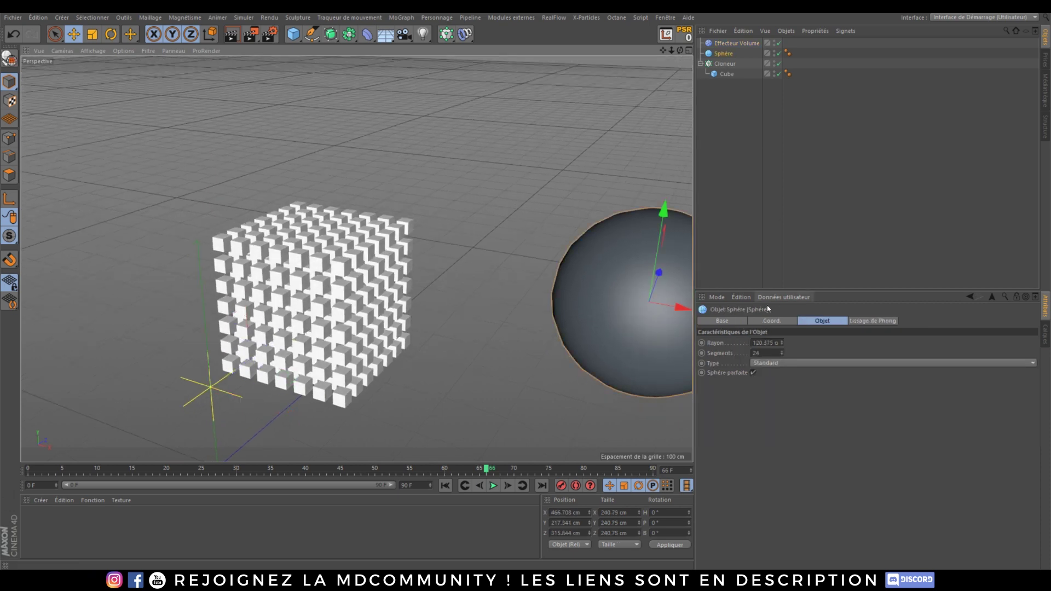
{"action": "left_click", "coordinate": [749, 43]}
{"action": "left_click", "coordinate": [828, 321]}
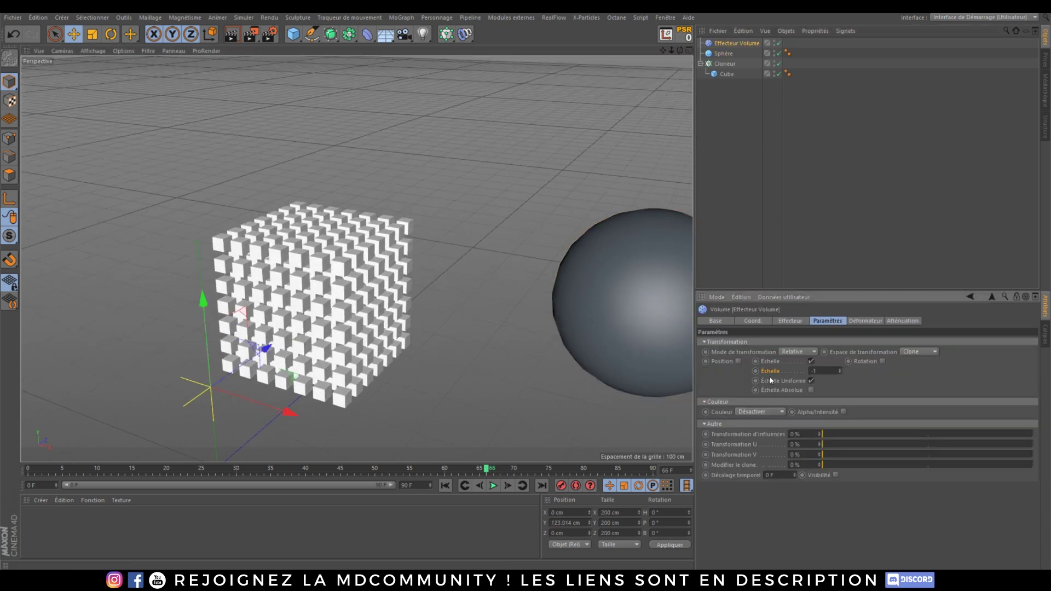
{"action": "left_click", "coordinate": [738, 361]}
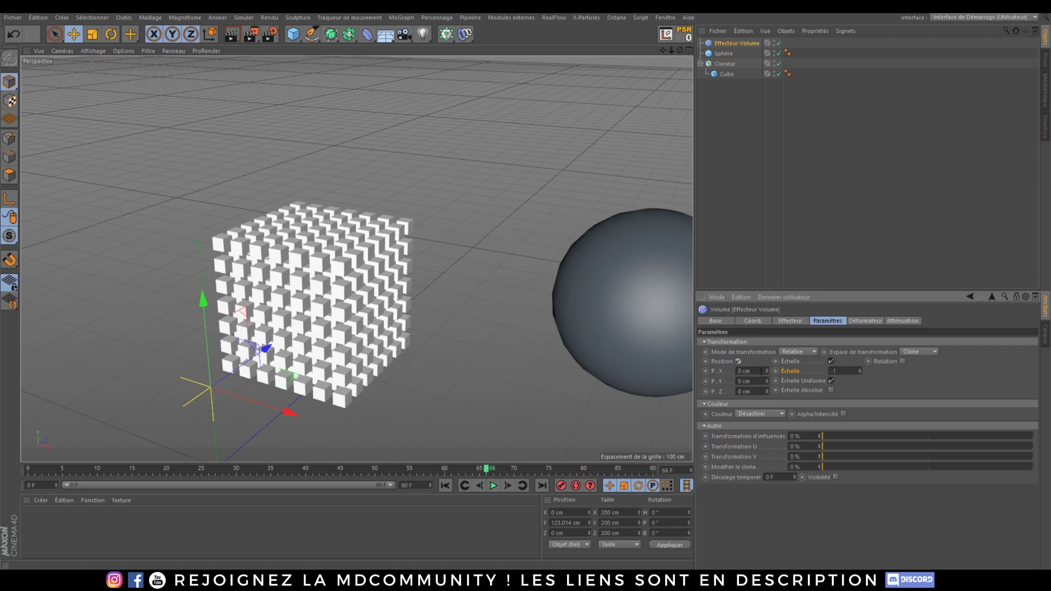
{"action": "type", "text": "100"}
{"action": "double_click", "coordinate": [748, 381]}
{"action": "type", "text": "10"}
{"action": "left_click_drag", "start_coordinate": [745, 392], "coordinate": [735, 392]}
{"action": "type", "text": "100"}
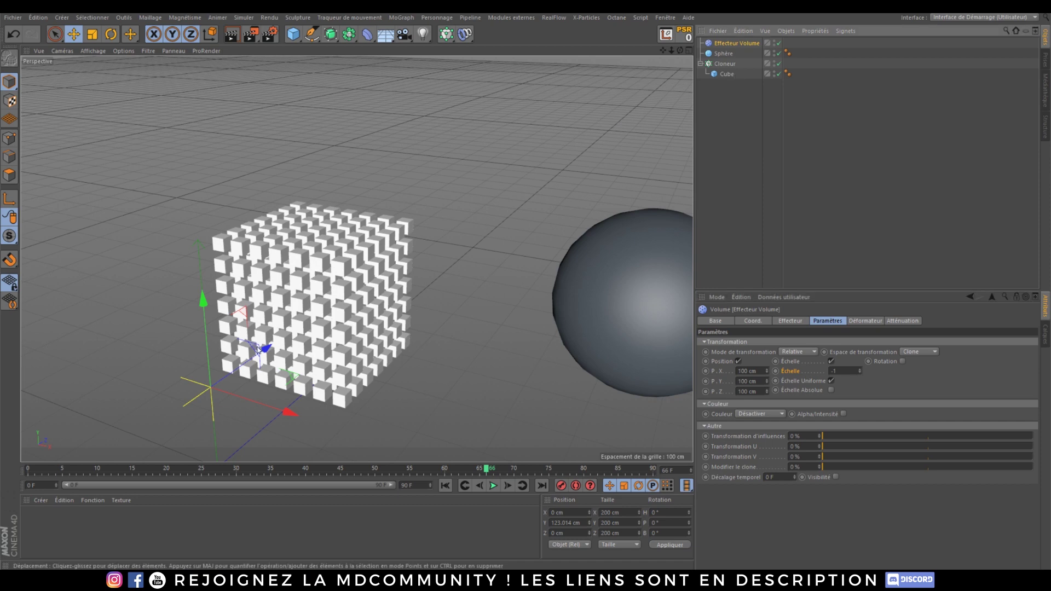
Try moving the Effecteur Volume along its Z axis and undo the move.
{"action": "left_click_drag", "start_coordinate": [260, 349], "coordinate": [353, 307]}
{"action": "key", "text": "ctrl+z"}
{"action": "key", "text": "ctrl+z"}
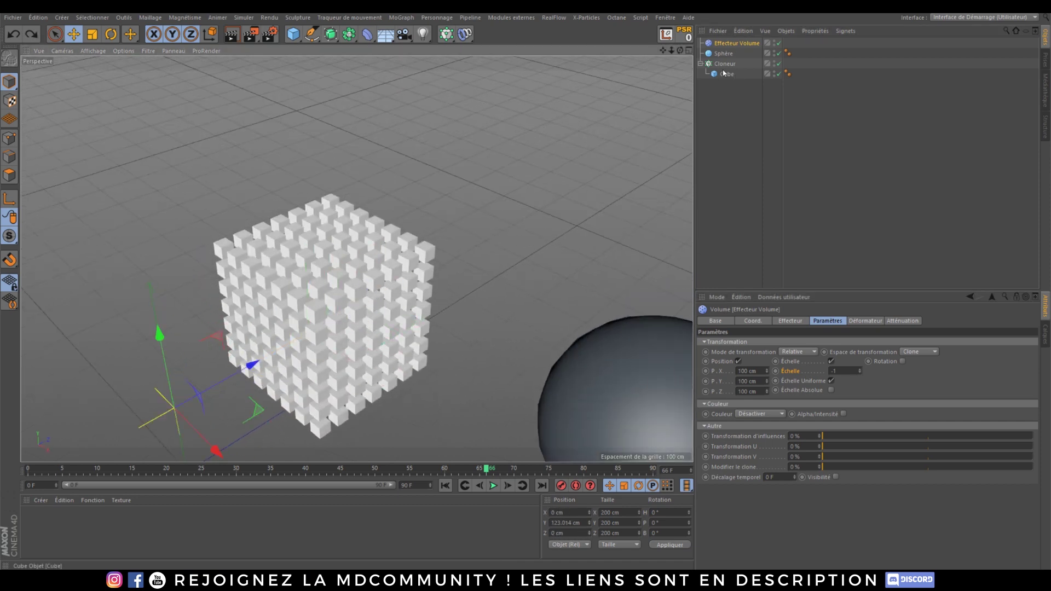
Move the sphere along X into the cube grid, to about 6 cm.
{"action": "left_click", "coordinate": [723, 54]}
{"action": "middle_click_drag", "start_coordinate": [554, 345], "coordinate": [481, 195], "text": "alt"}
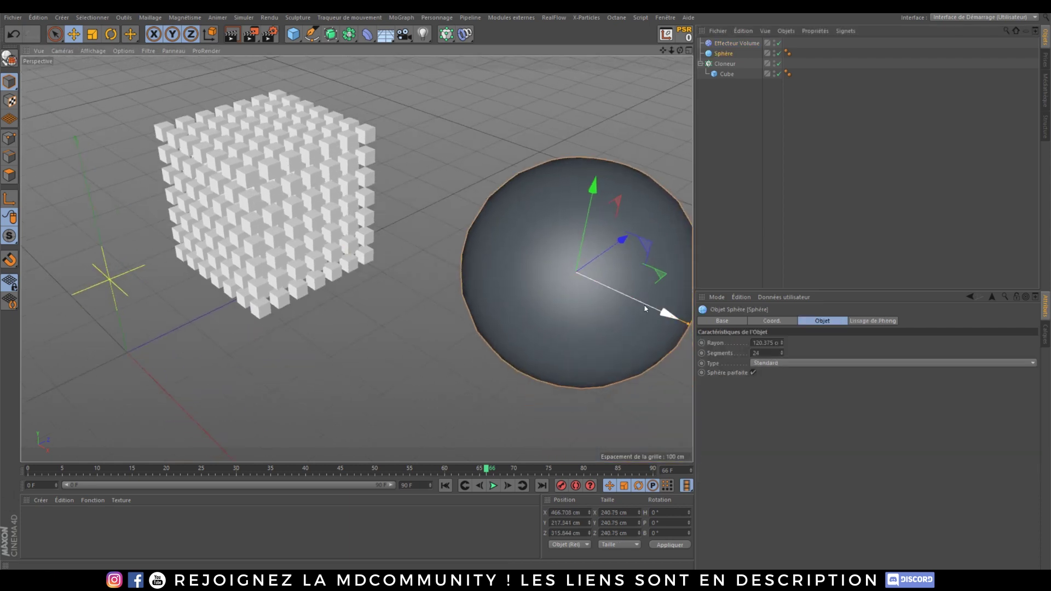
{"action": "left_click_drag", "start_coordinate": [645, 308], "coordinate": [369, 183]}
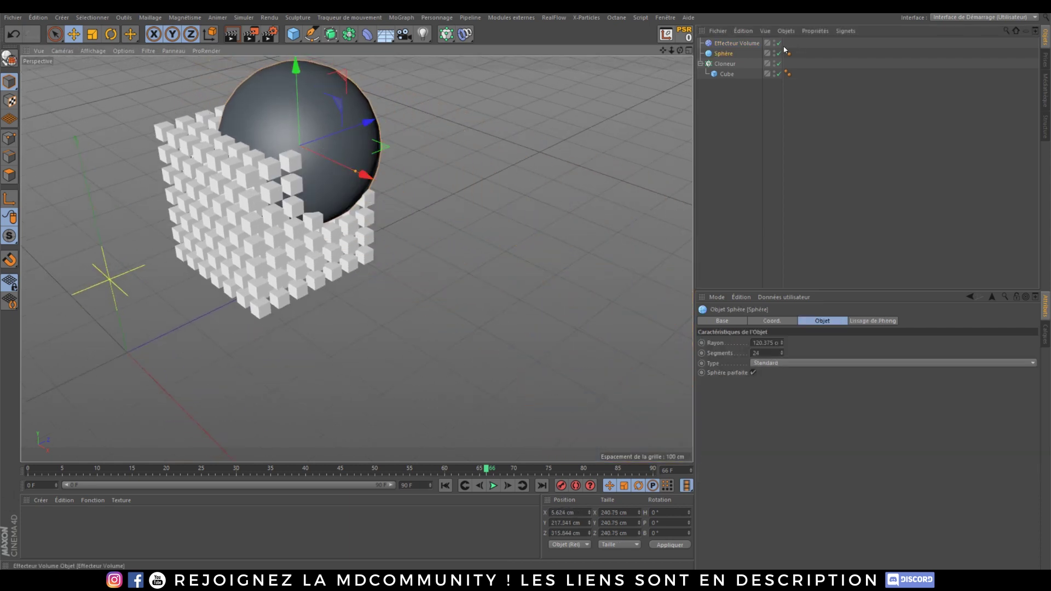
Hide the sphere in the viewport and render, and move it along Z out of the grid to about 490 cm.
{"action": "left_click", "coordinate": [773, 52], "text": "alt"}
{"action": "left_click", "coordinate": [774, 53], "text": "alt"}
{"action": "left_click_drag", "start_coordinate": [547, 115], "coordinate": [575, 147], "text": "alt"}
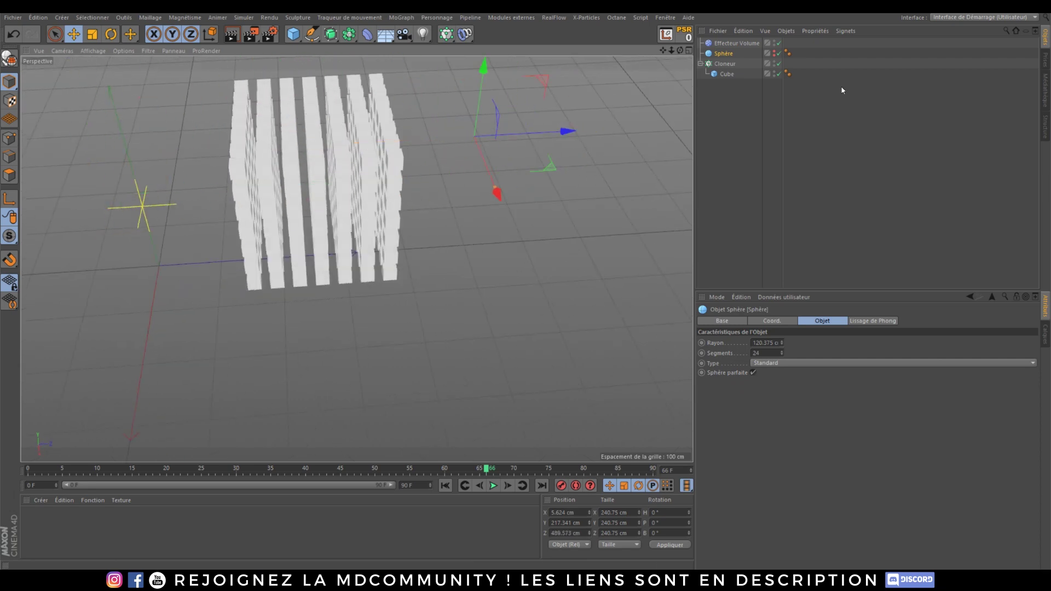
Check the Cloneur's object settings and the Effecteur Volume's parameters, and move the sphere along Z toward the grid to about 384 cm.
{"action": "left_click", "coordinate": [735, 64]}
{"action": "left_click", "coordinate": [809, 322]}
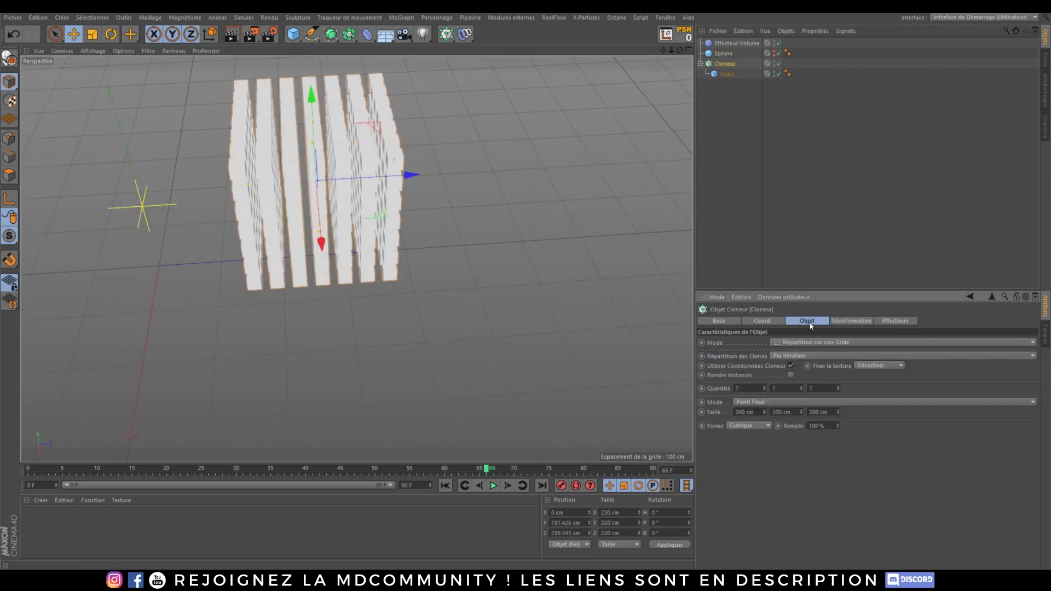
{"action": "left_click", "coordinate": [734, 43]}
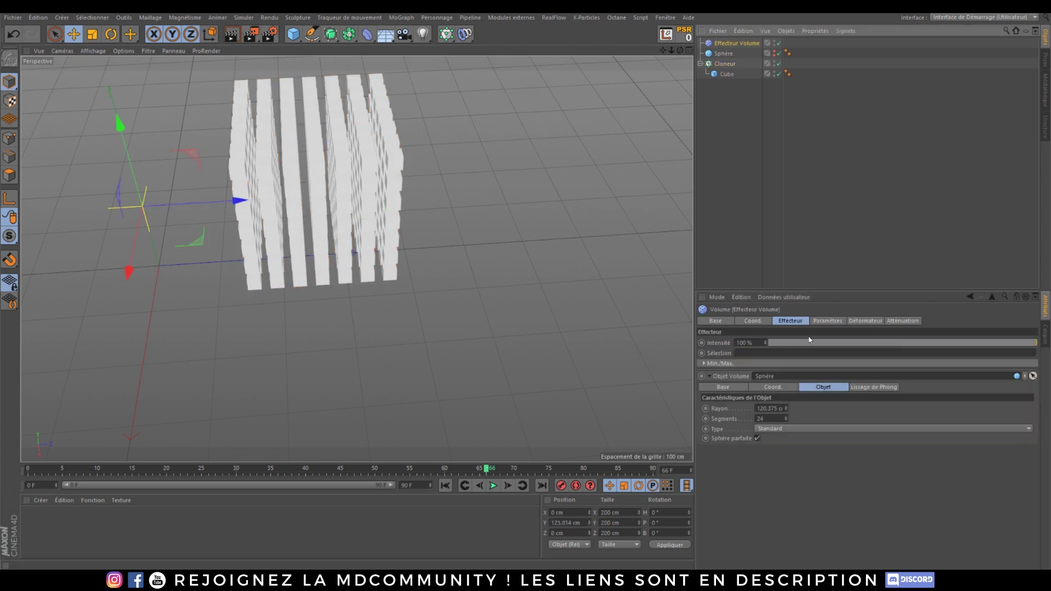
{"action": "left_click", "coordinate": [827, 321]}
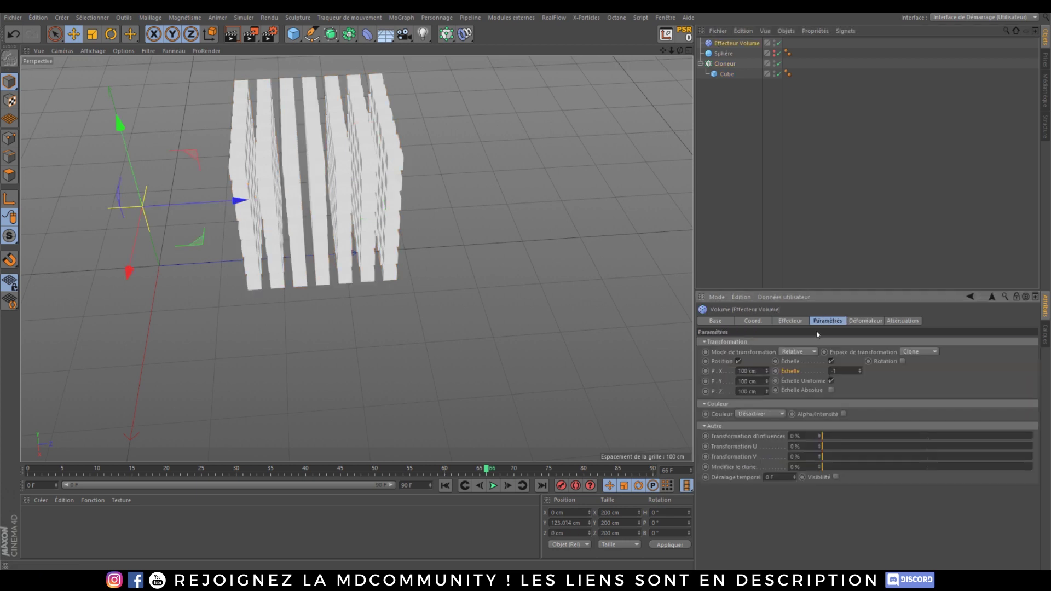
{"action": "left_click", "coordinate": [719, 55]}
{"action": "mouse_move", "coordinate": [559, 130]}
{"action": "left_mouse_down"}
{"action": "mouse_move", "coordinate": [430, 137]}
{"action": "mouse_move", "coordinate": [501, 169]}
{"action": "left_mouse_up"}
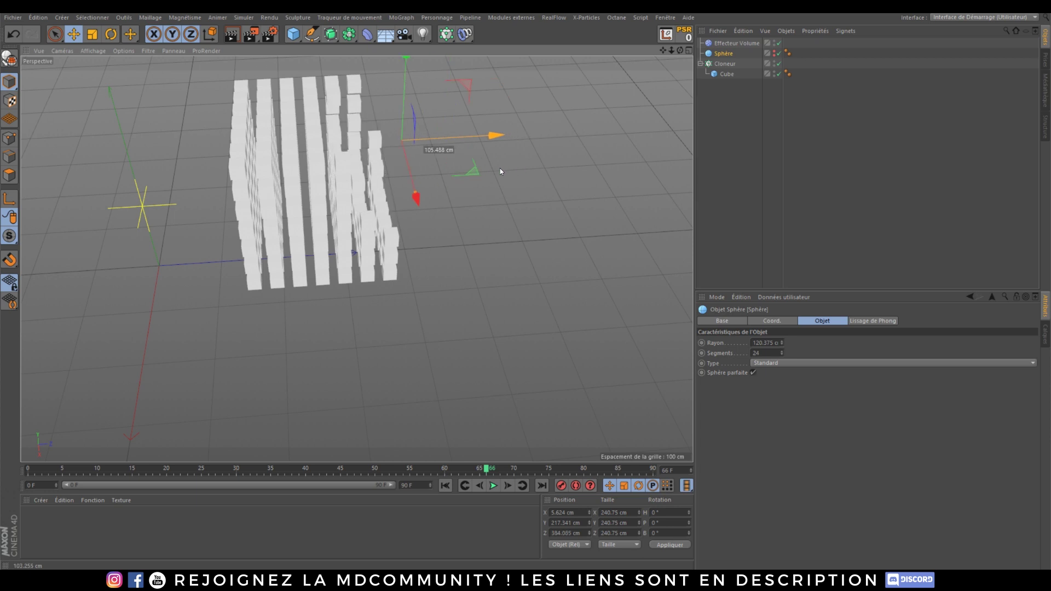
Set the Effecteur Volume's scale to 0 and disable its scale transformation, keeping only position.
{"action": "left_click", "coordinate": [731, 47]}
{"action": "left_click_drag", "start_coordinate": [846, 371], "coordinate": [815, 361]}
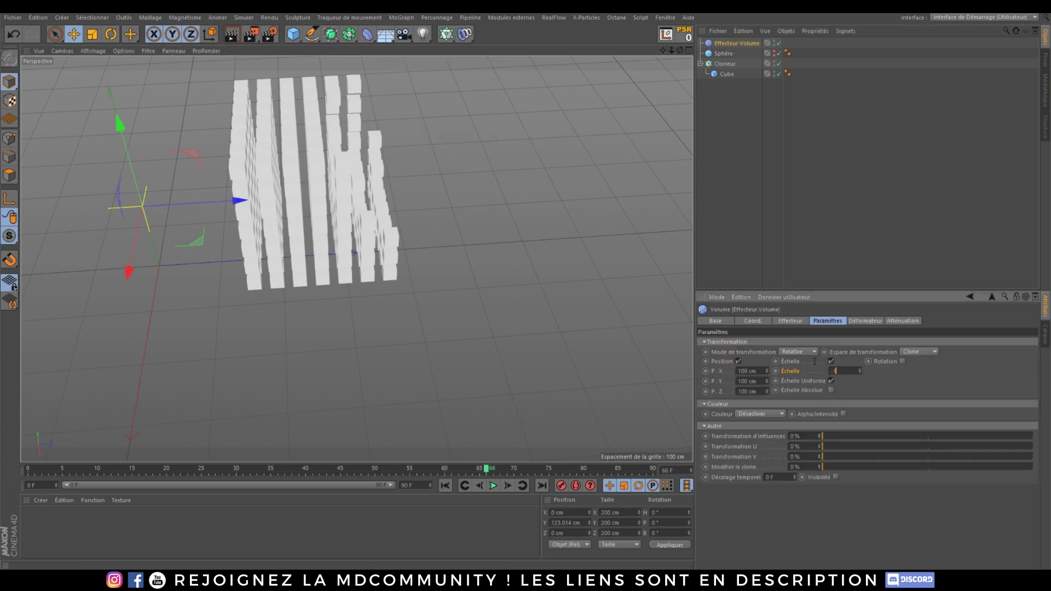
{"action": "key", "text": "Return"}
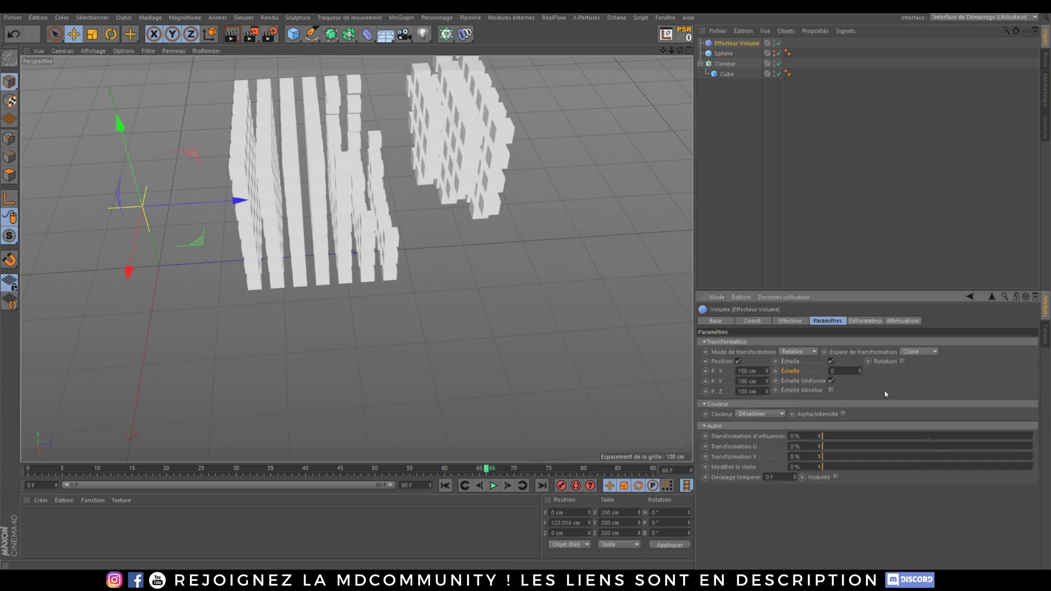
{"action": "left_click", "coordinate": [831, 361]}
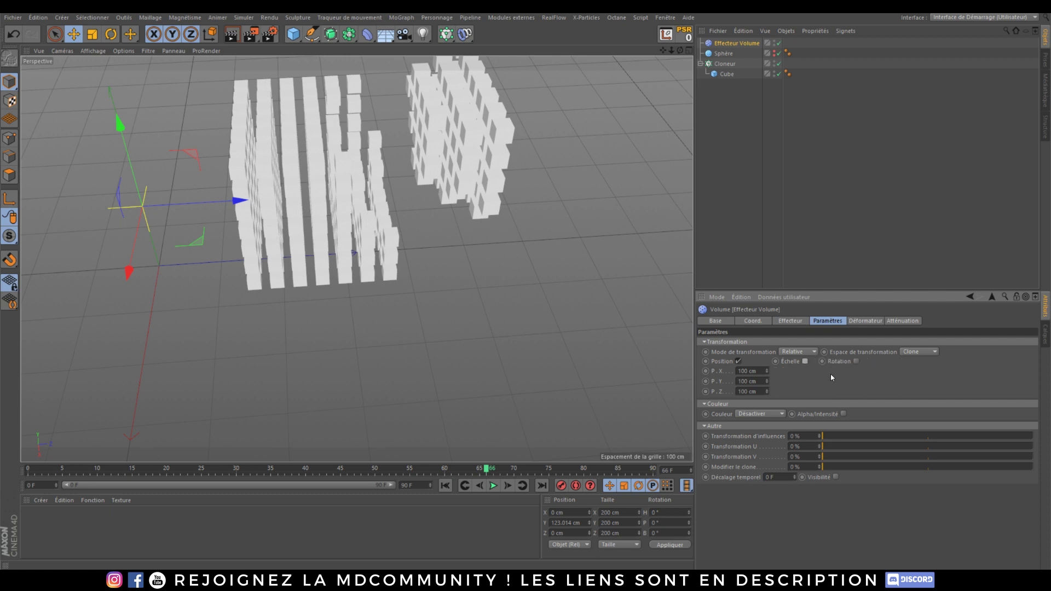
Move the sphere back along Z to about 449 cm at the edge of the cube grid.
{"action": "left_click", "coordinate": [728, 53]}
{"action": "left_click_drag", "start_coordinate": [490, 138], "coordinate": [468, 230]}
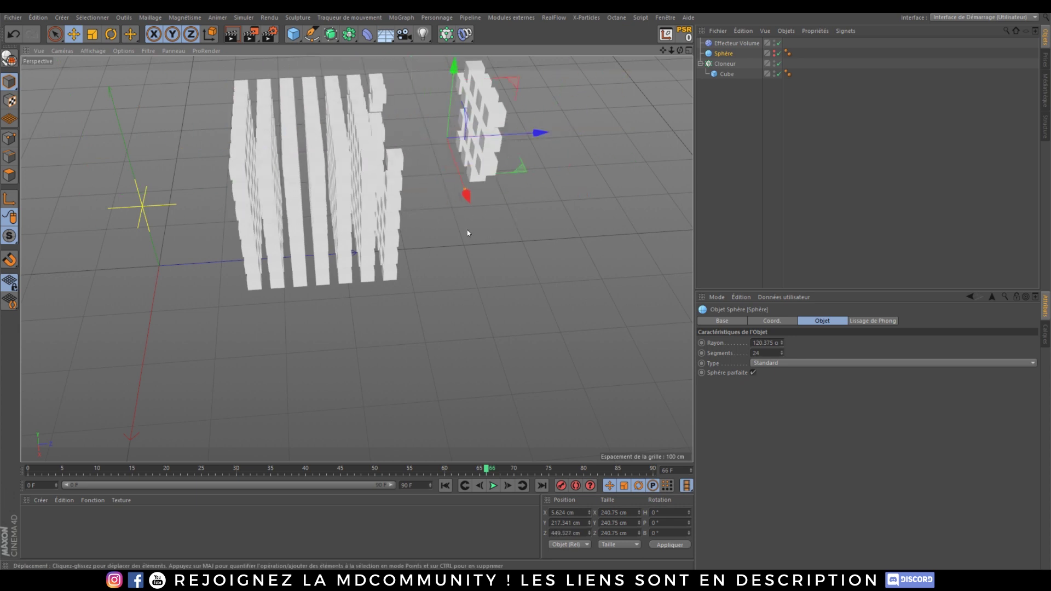
{"action": "scroll", "coordinate": [467, 230], "scroll_direction": "down", "scroll_amount": 2}
{"action": "left_click_drag", "start_coordinate": [320, 229], "coordinate": [362, 202], "text": "alt"}
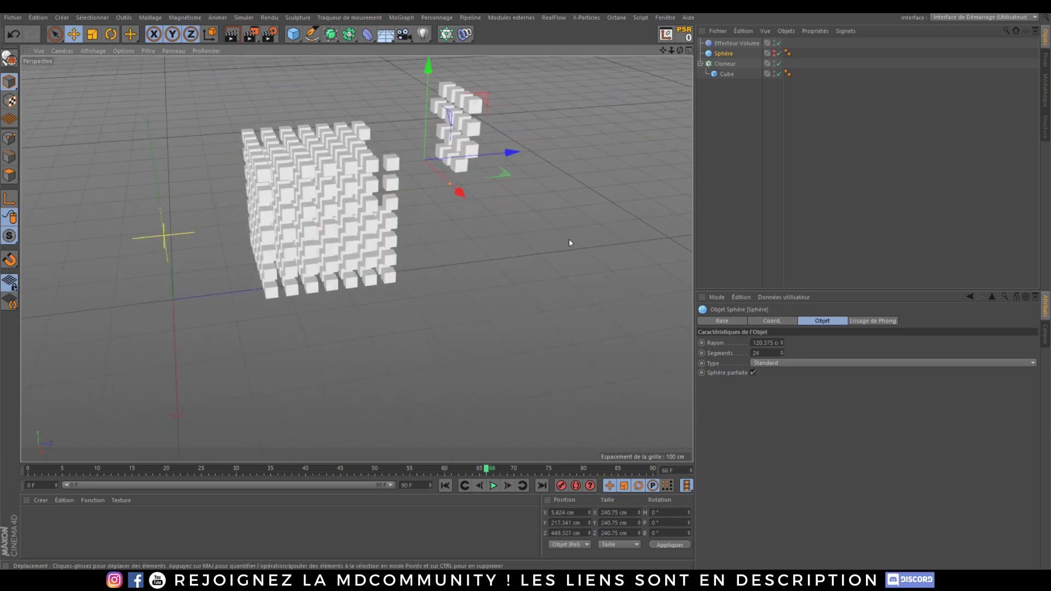
Add an Effecteur Randomisation to the scene and delete it again.
{"action": "left_click", "coordinate": [731, 43]}
{"action": "left_click_drag", "start_coordinate": [467, 32], "coordinate": [484, 81]}
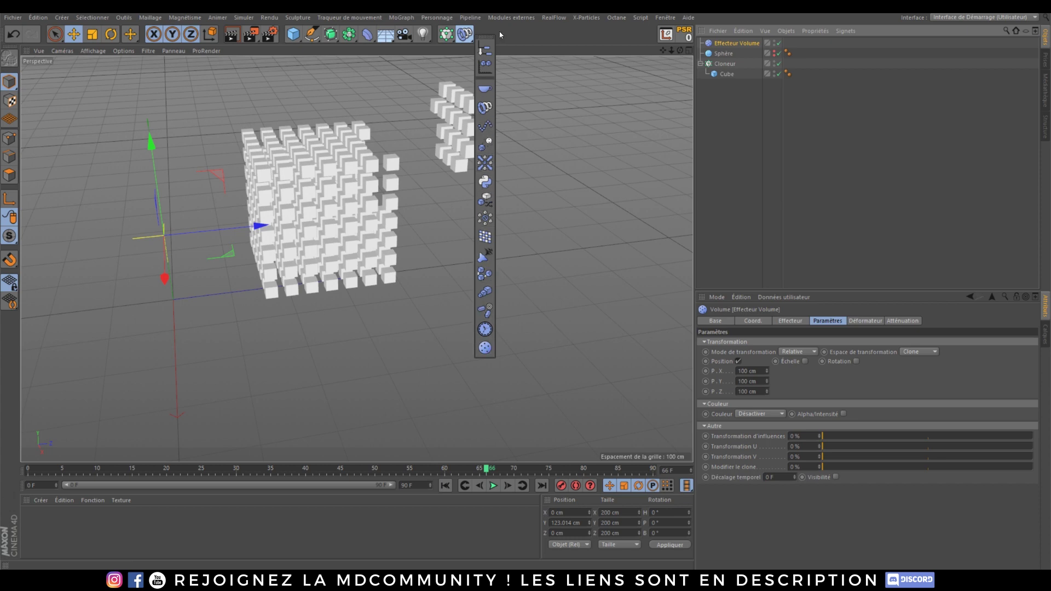
{"action": "left_click", "coordinate": [480, 203]}
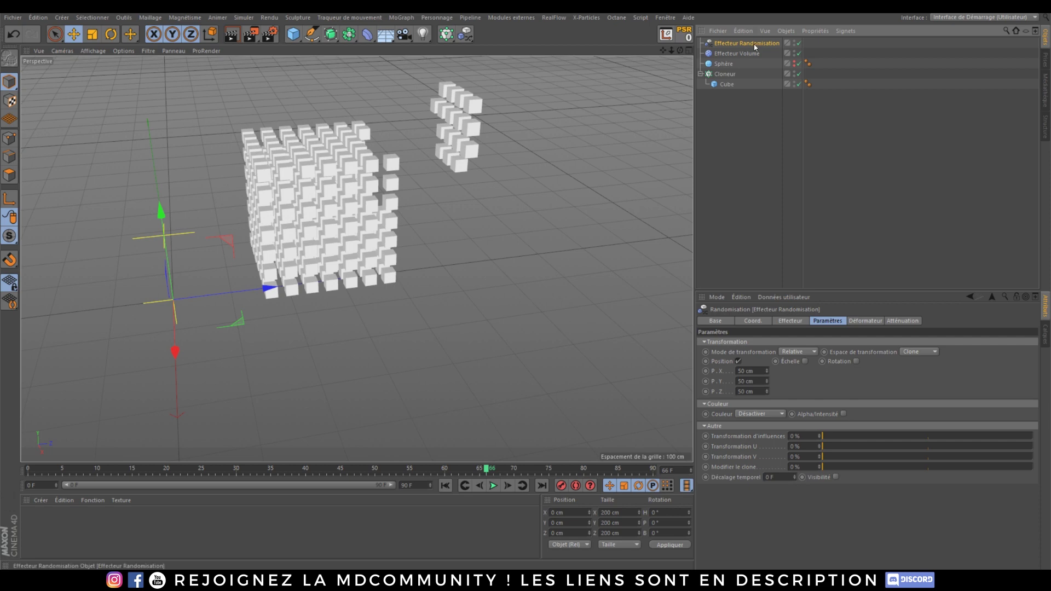
{"action": "key", "text": "Delete"}
{"action": "left_click", "coordinate": [739, 44]}
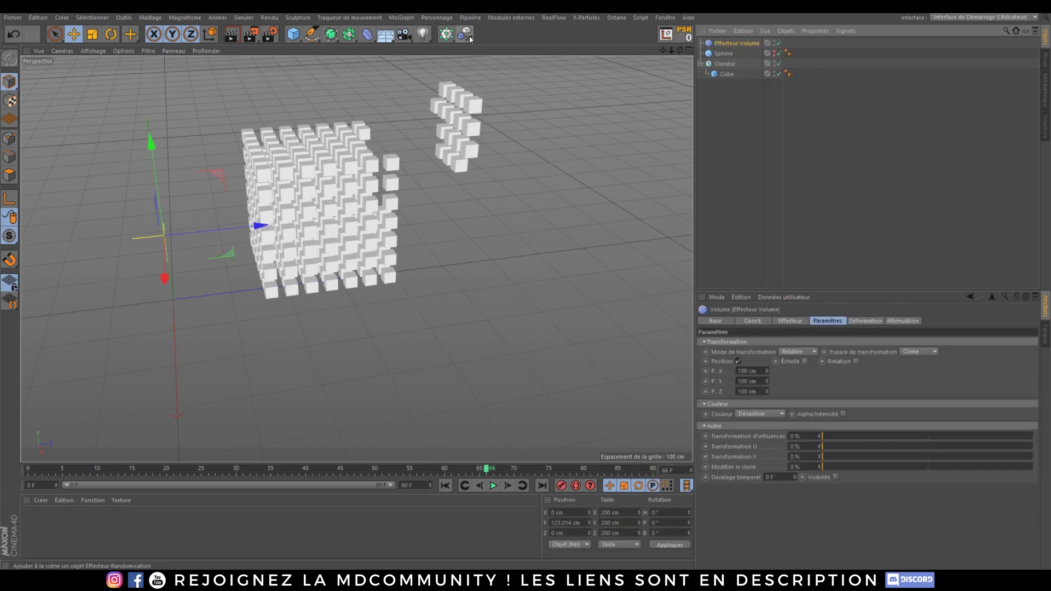
Try replacing the original Effecteur Volume with a newly added Effecteur Volume.
{"action": "left_click_drag", "start_coordinate": [469, 38], "coordinate": [486, 349]}
{"action": "left_click", "coordinate": [729, 55]}
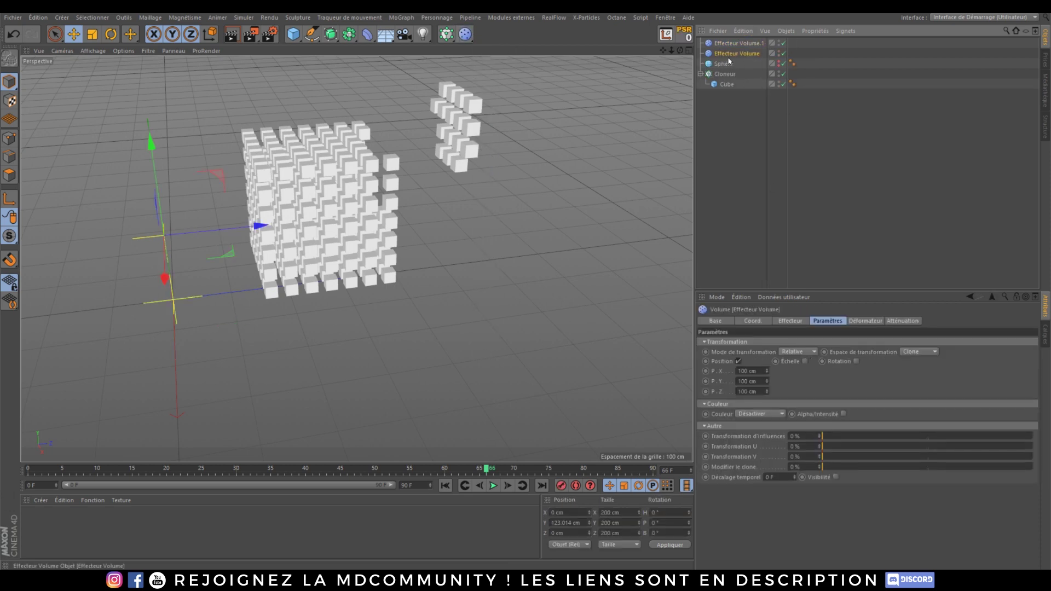
{"action": "key", "text": "Delete"}
{"action": "left_click", "coordinate": [740, 43]}
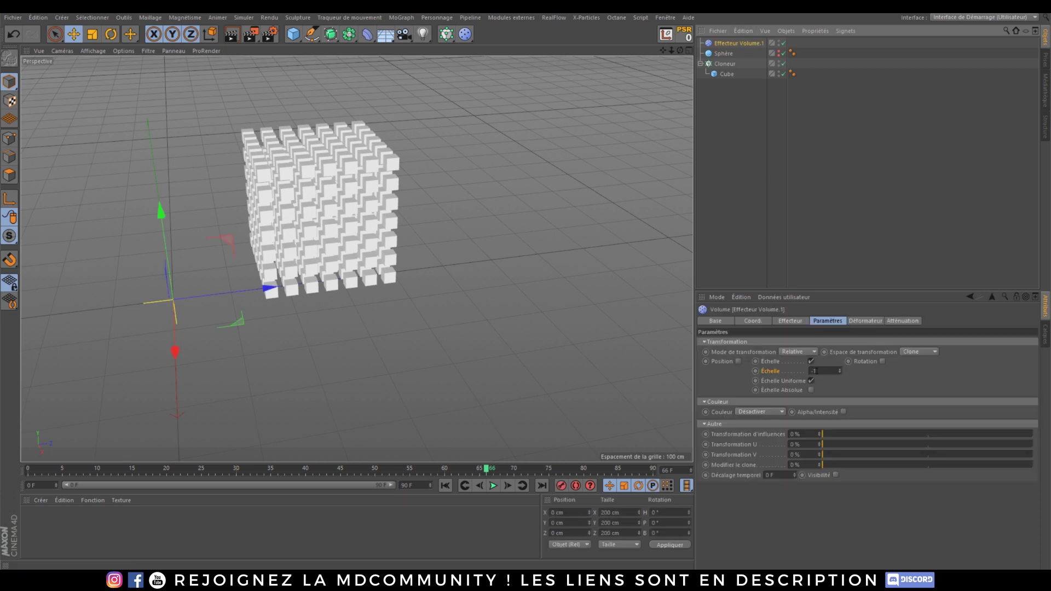
Undo the deletion of the original Effecteur Volume and delete the newly added duplicate.
{"action": "left_click", "coordinate": [748, 152]}
{"action": "key", "text": "ctrl+z"}
{"action": "key", "text": "ctrl+z"}
{"action": "key", "text": "ctrl+z"}
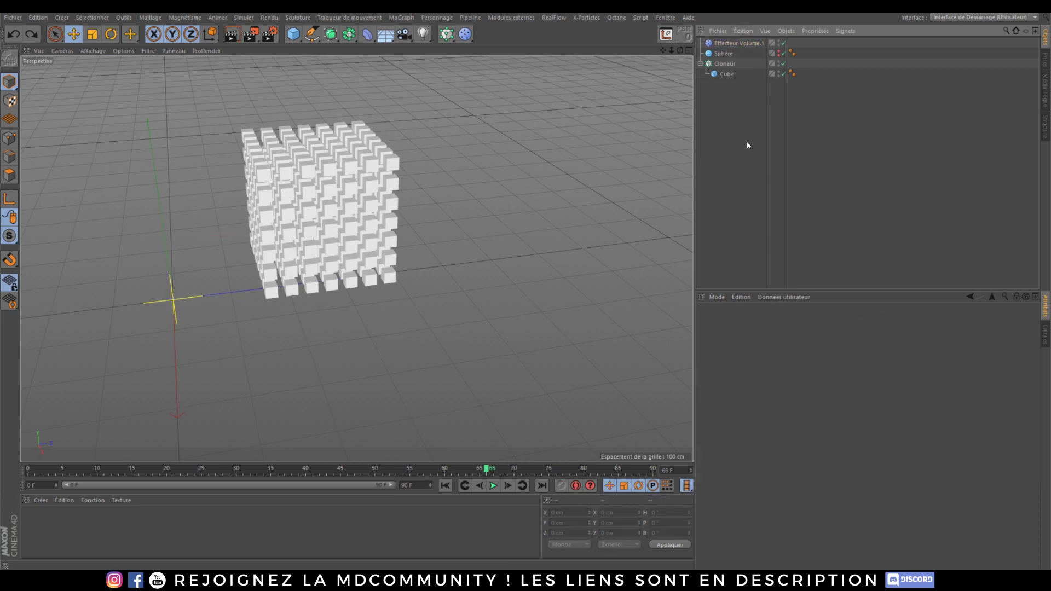
{"action": "left_click", "coordinate": [733, 42]}
{"action": "key", "text": "Delete"}
Move the sphere along Z further into the cube grid, to about 394 cm.
{"action": "left_click_drag", "start_coordinate": [334, 203], "coordinate": [391, 221], "text": "alt"}
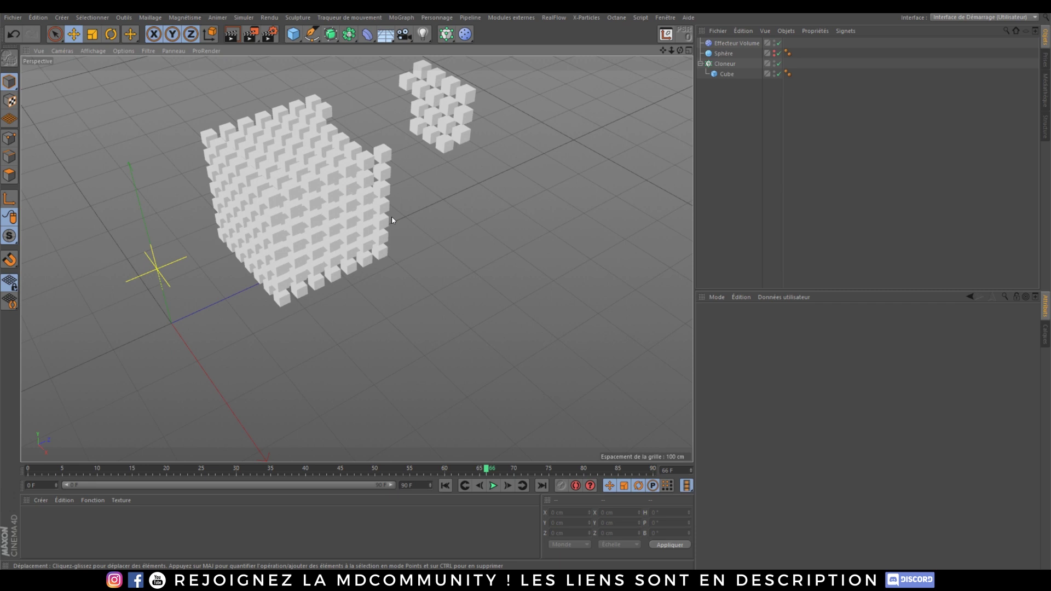
{"action": "left_click_drag", "start_coordinate": [391, 221], "coordinate": [386, 253], "text": "alt"}
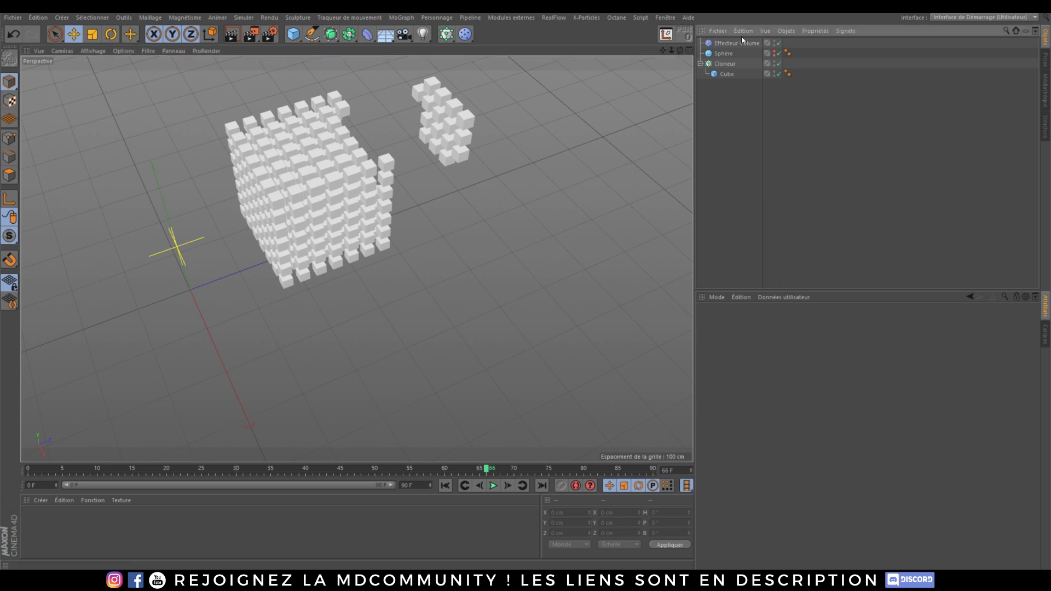
{"action": "left_click", "coordinate": [724, 54]}
{"action": "left_click_drag", "start_coordinate": [474, 108], "coordinate": [505, 125]}
{"action": "scroll", "coordinate": [426, 147], "scroll_direction": "down", "scroll_amount": 1}
{"action": "left_click_drag", "start_coordinate": [297, 161], "coordinate": [327, 187], "text": "alt"}
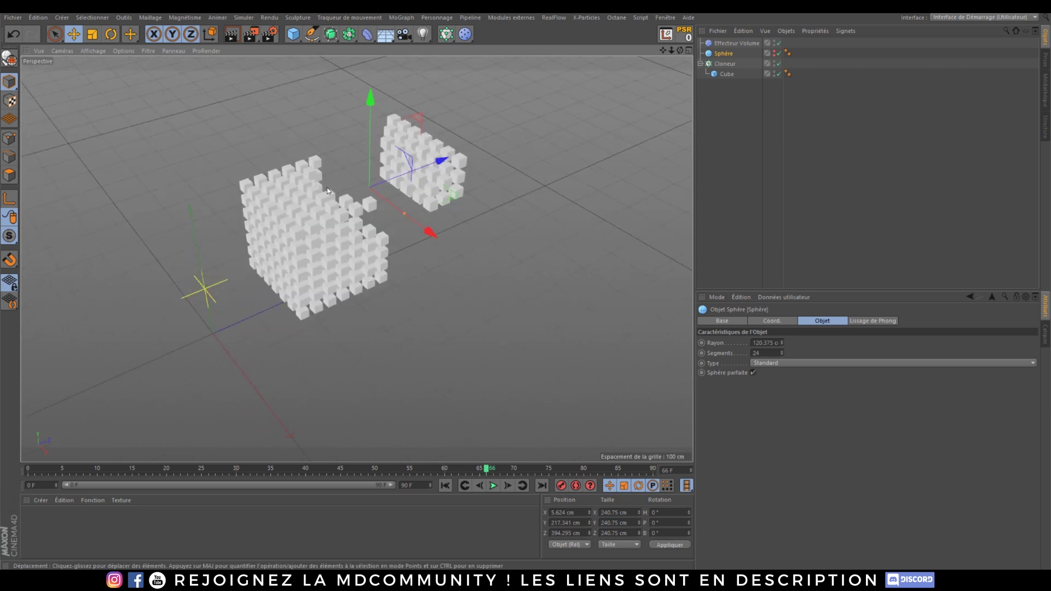
Make the sphere visible again with Rayons X enabled, and move it along Z into the grid to about 294 cm.
{"action": "left_click", "coordinate": [731, 319]}
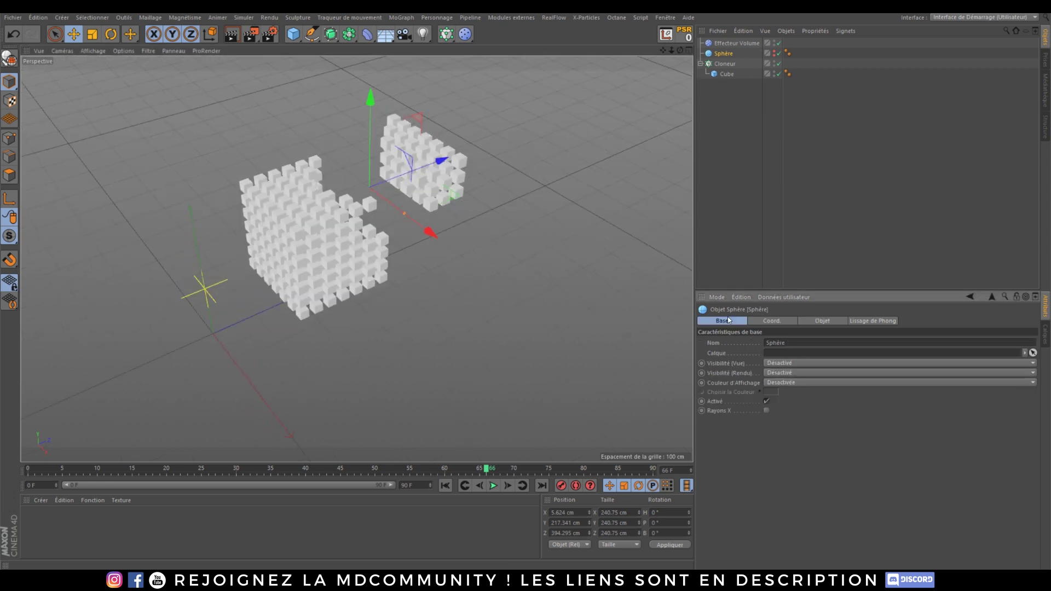
{"action": "left_click", "coordinate": [775, 55], "text": "alt"}
{"action": "left_click_drag", "start_coordinate": [430, 171], "coordinate": [480, 138], "text": "alt"}
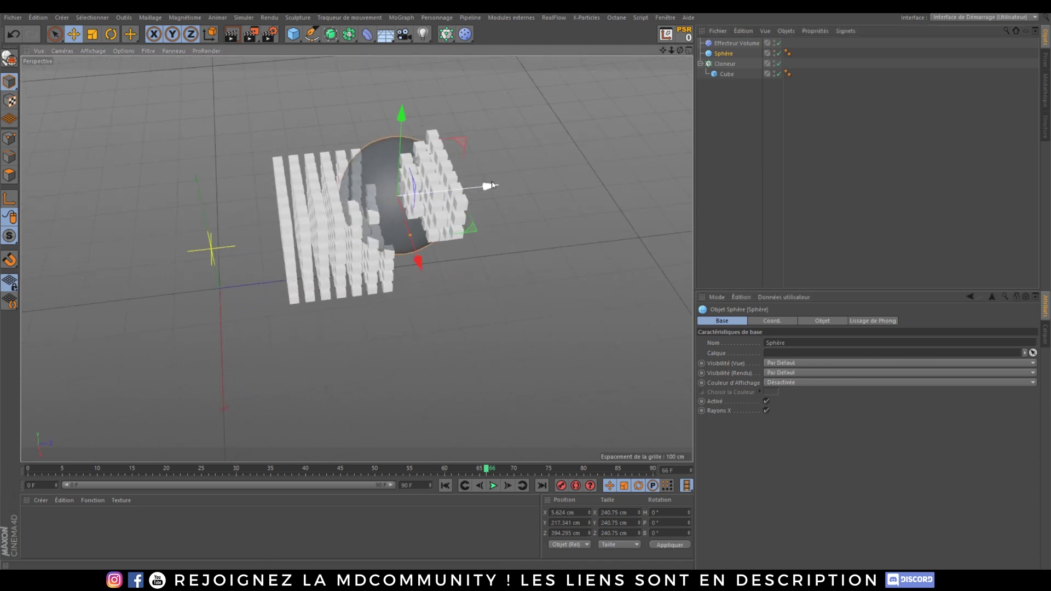
{"action": "left_click_drag", "start_coordinate": [490, 186], "coordinate": [460, 333]}
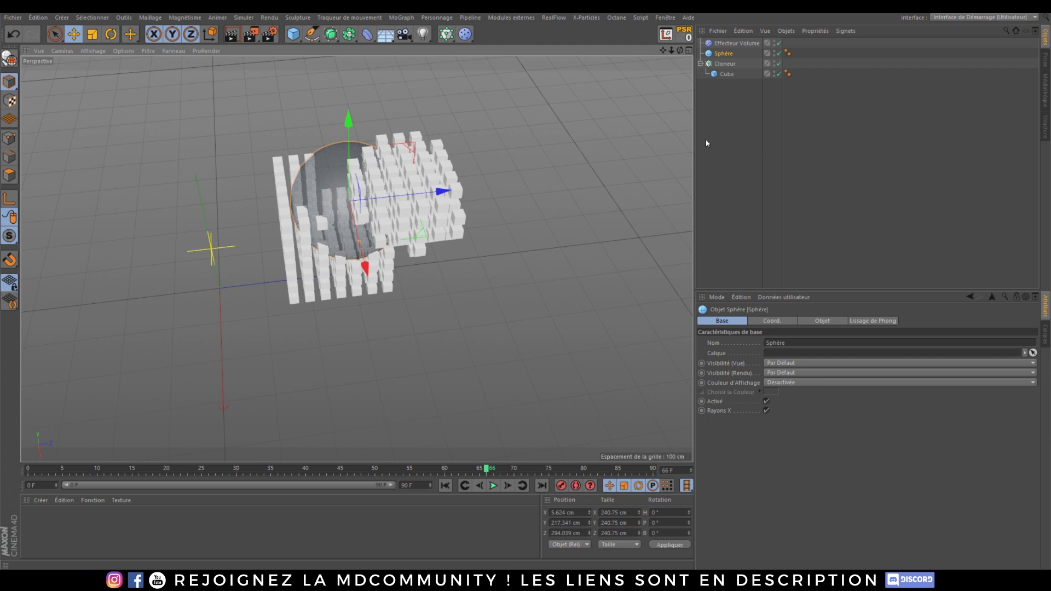
{"action": "left_click", "coordinate": [447, 35]}
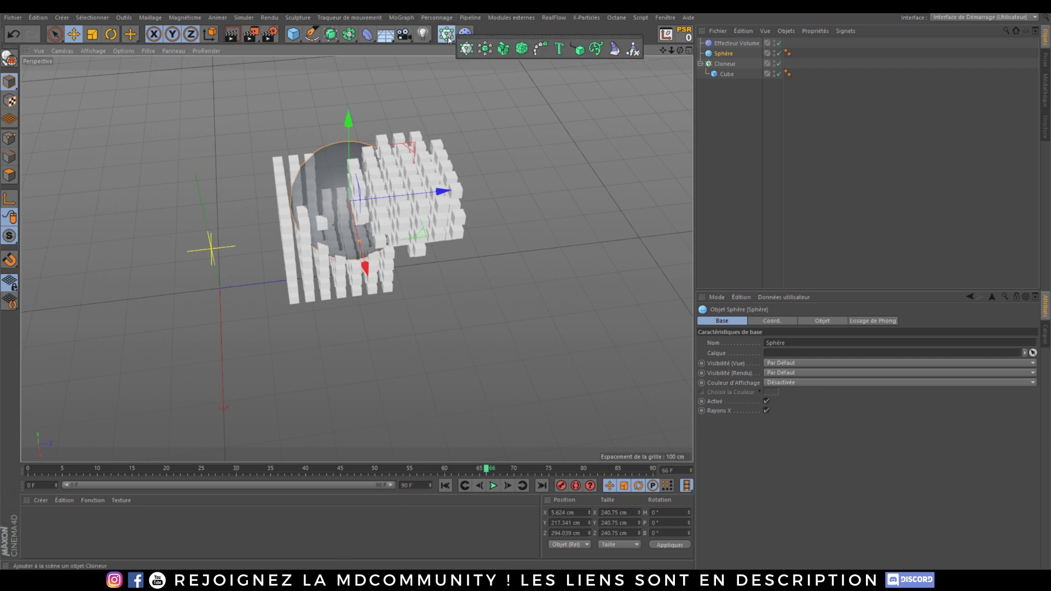
{"action": "left_click", "coordinate": [465, 35]}
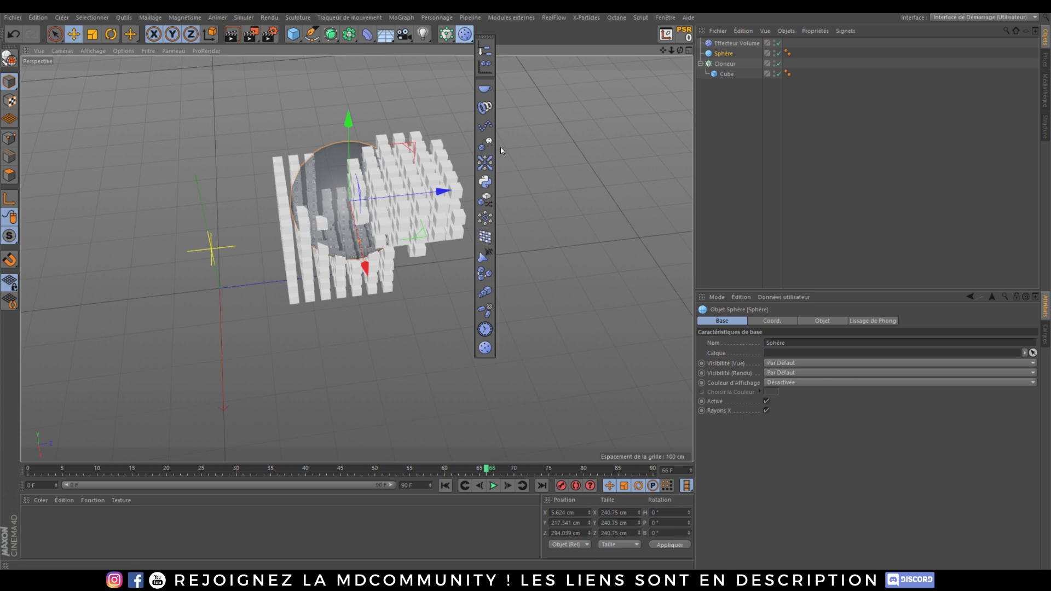
{"action": "left_click", "coordinate": [763, 210]}
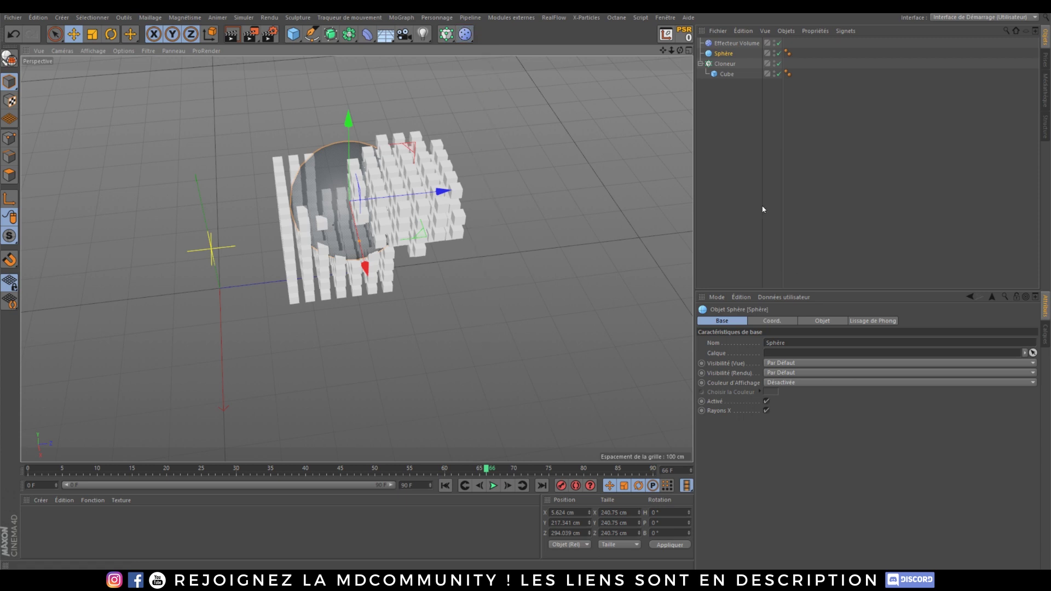
{"action": "left_click", "coordinate": [447, 32]}
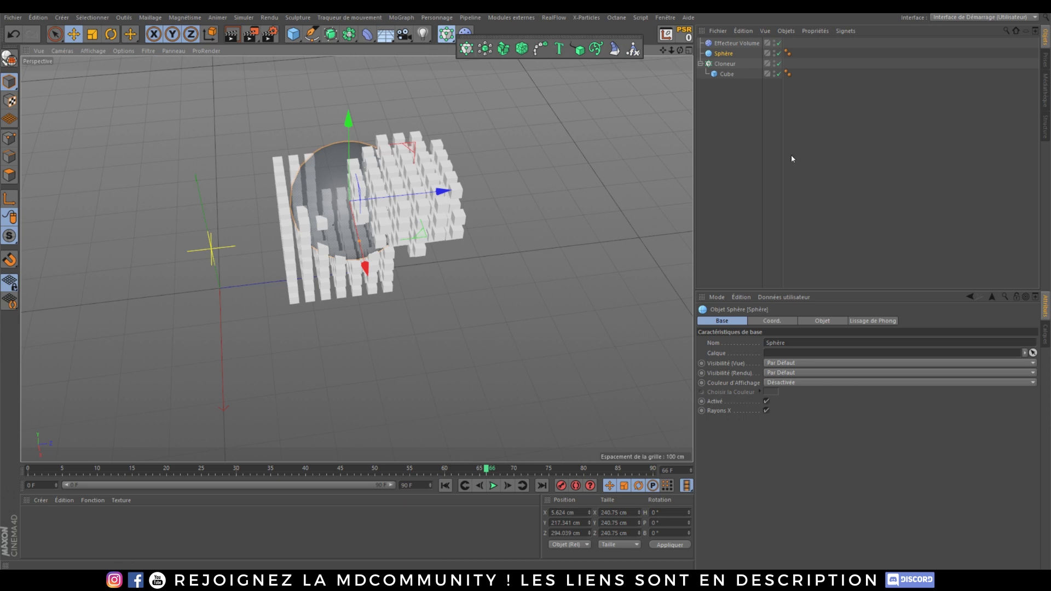
{"action": "left_click", "coordinate": [468, 35]}
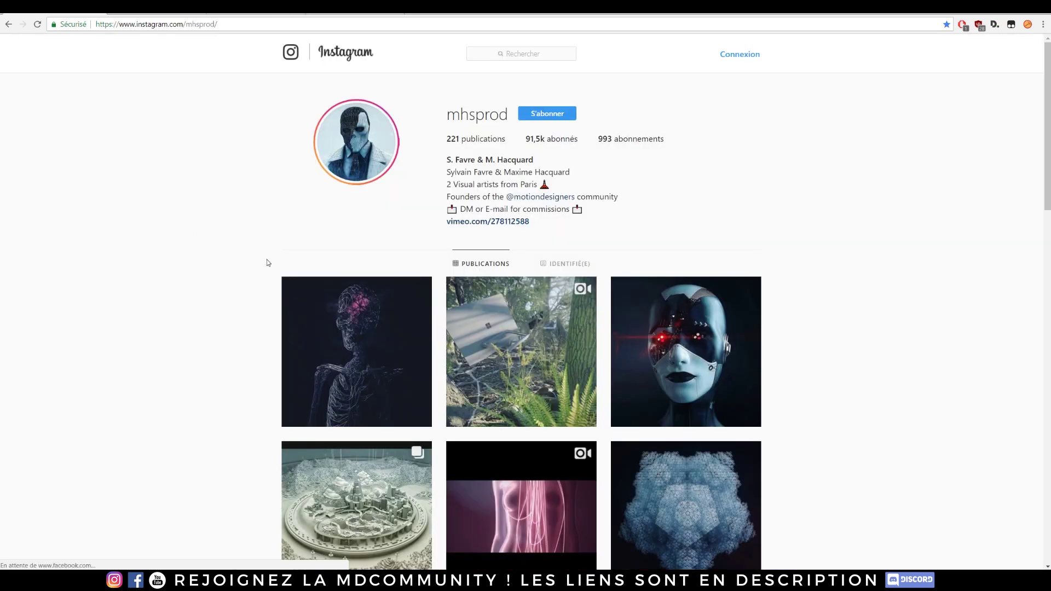
Switch to the browser and look through the publications on the mhsprod Instagram profile.
{"action": "double_click", "coordinate": [452, 125]}
{"action": "left_click_drag", "start_coordinate": [453, 123], "coordinate": [487, 124]}
{"action": "left_click", "coordinate": [870, 230]}
{"action": "scroll", "coordinate": [904, 257], "scroll_direction": "down", "scroll_amount": 6}
{"action": "scroll", "coordinate": [931, 236], "scroll_direction": "down", "scroll_amount": 5}
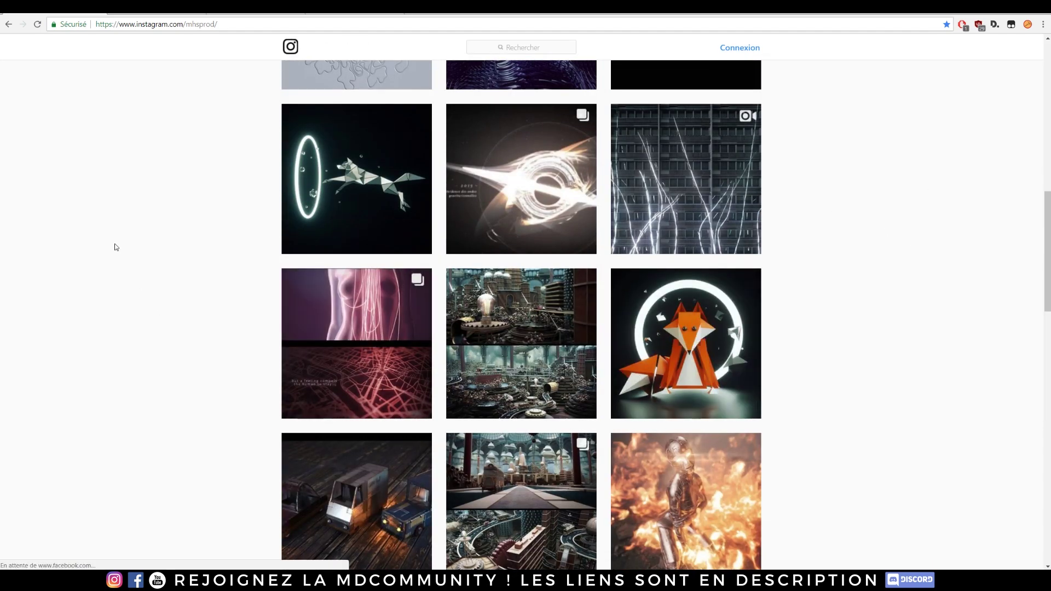
{"action": "scroll", "coordinate": [126, 235], "scroll_direction": "down", "scroll_amount": 6}
{"action": "scroll", "coordinate": [131, 230], "scroll_direction": "down", "scroll_amount": 2}
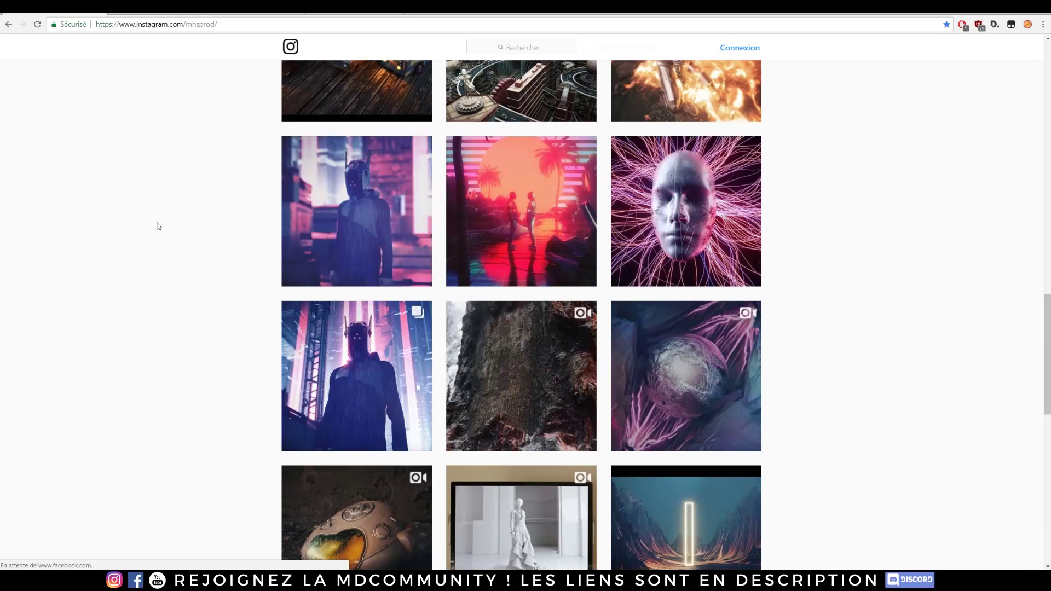
{"action": "scroll", "coordinate": [145, 224], "scroll_direction": "down", "scroll_amount": 5}
{"action": "scroll", "coordinate": [125, 173], "scroll_direction": "down", "scroll_amount": 2}
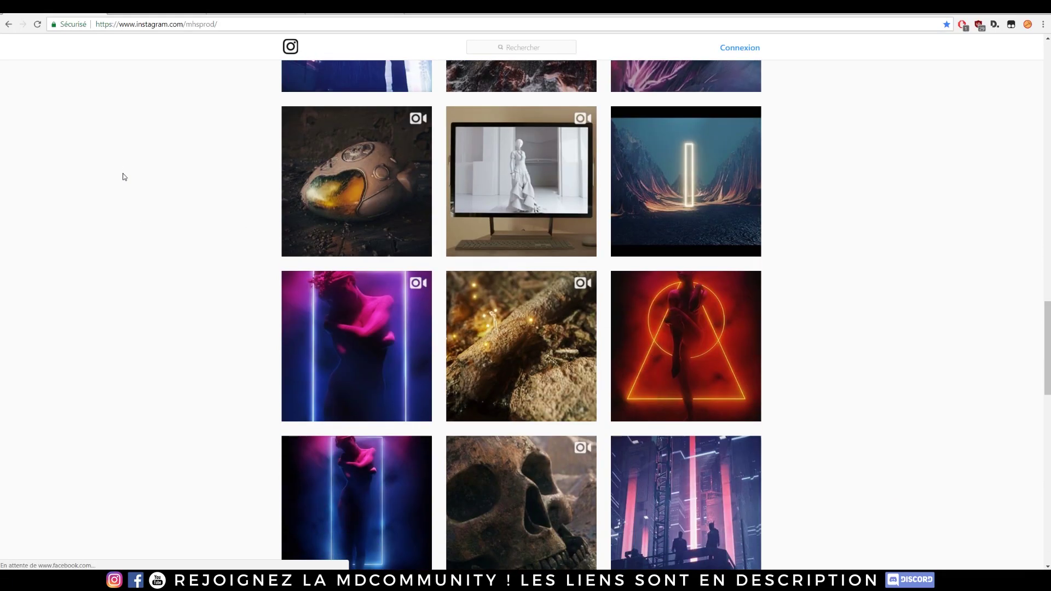
{"action": "scroll", "coordinate": [132, 171], "scroll_direction": "down", "scroll_amount": 9}
{"action": "scroll", "coordinate": [137, 170], "scroll_direction": "down", "scroll_amount": 6}
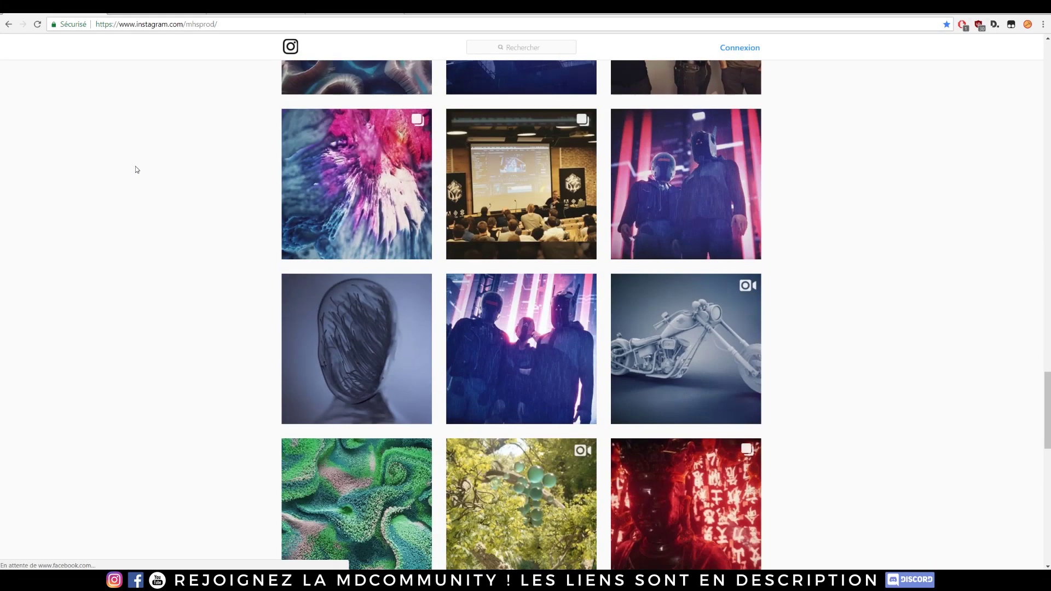
{"action": "scroll", "coordinate": [135, 164], "scroll_direction": "up", "scroll_amount": 5}
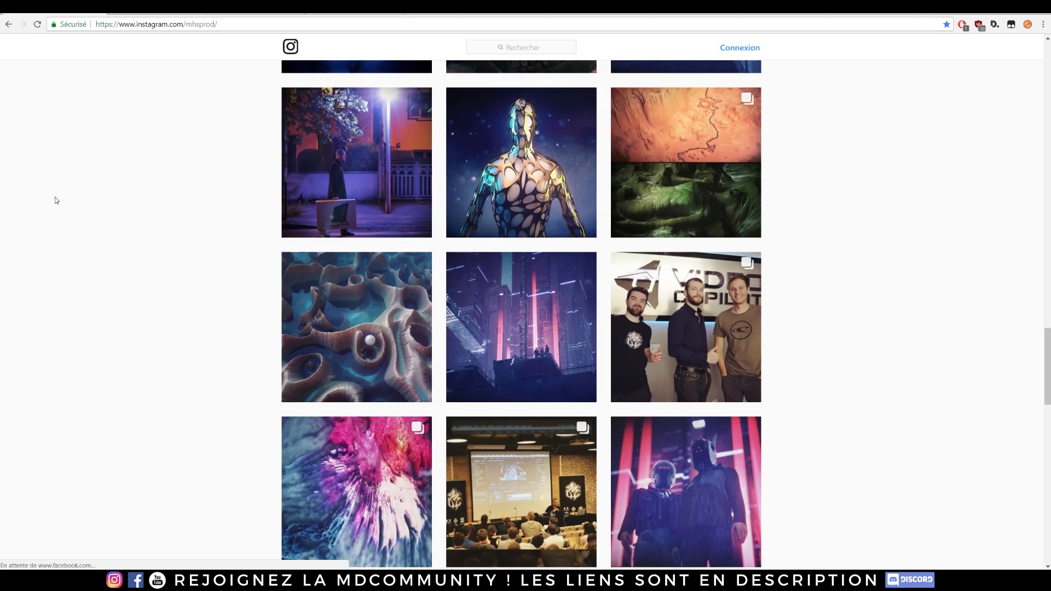
Switch to the mhsprod Behance profile, look over its projects and open "Story from a dark future".
{"action": "left_click", "coordinate": [145, 12]}
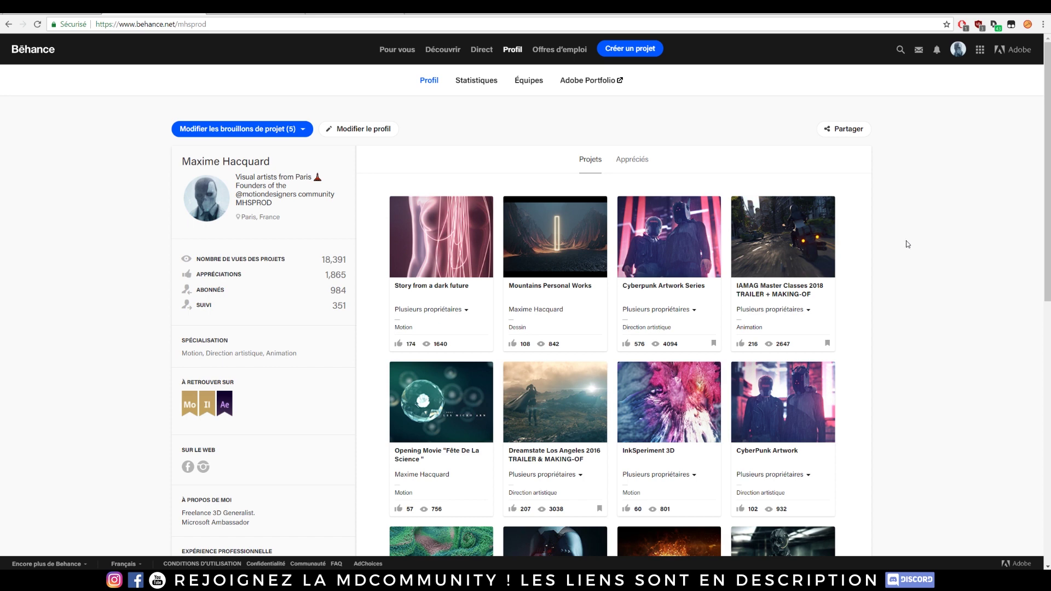
{"action": "scroll", "coordinate": [965, 297], "scroll_direction": "down", "scroll_amount": 2}
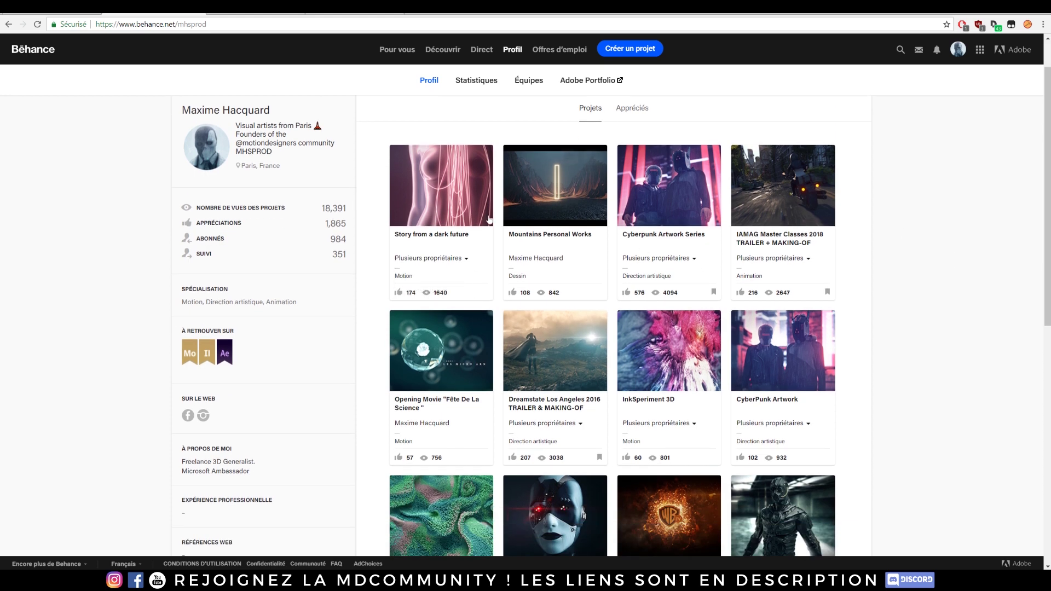
{"action": "scroll", "coordinate": [891, 348], "scroll_direction": "up", "scroll_amount": 2}
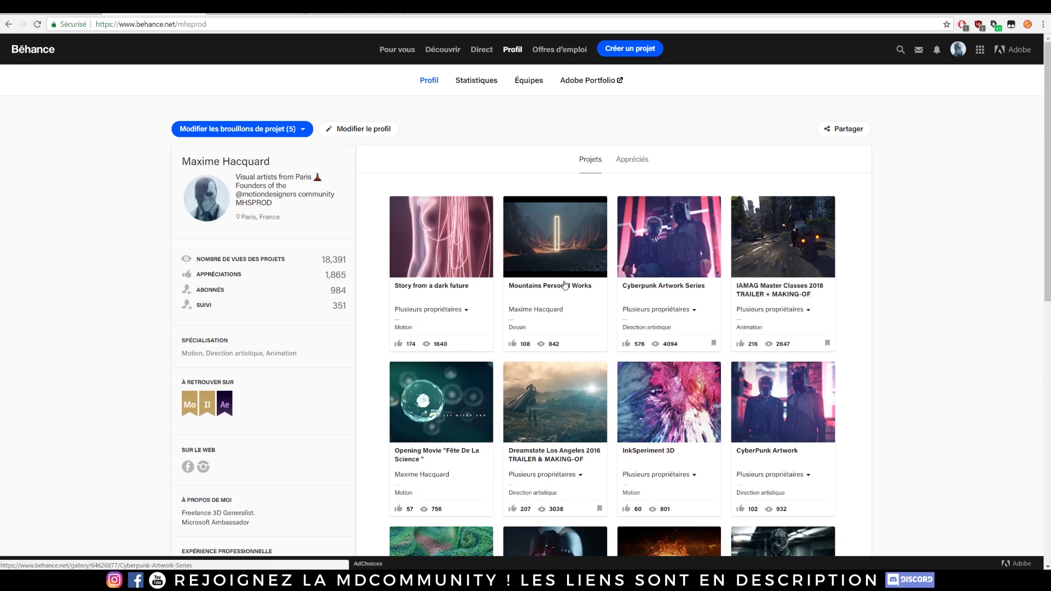
{"action": "left_click", "coordinate": [444, 287]}
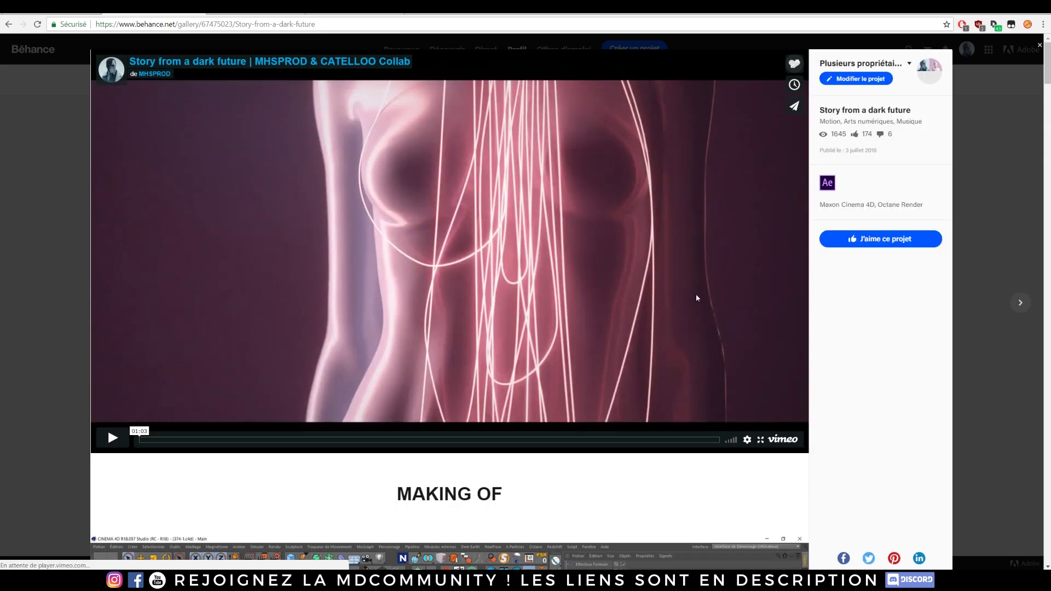
Look through the making-of screenshots and styleframes of the "Story from a dark future" project.
{"action": "scroll", "coordinate": [766, 329], "scroll_direction": "down", "scroll_amount": 6}
{"action": "scroll", "coordinate": [643, 315], "scroll_direction": "up", "scroll_amount": 6}
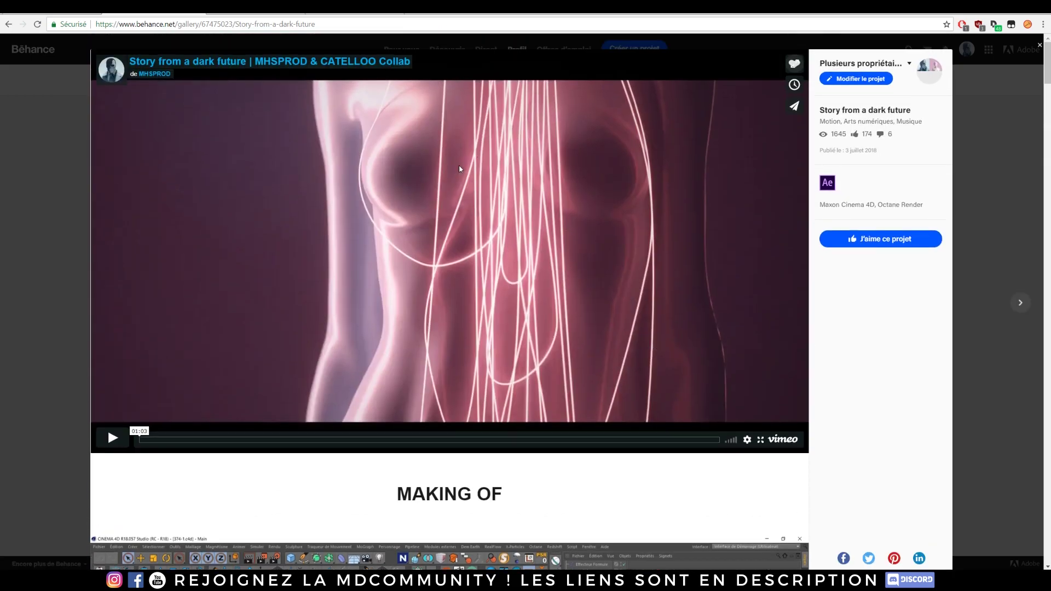
{"action": "scroll", "coordinate": [460, 168], "scroll_direction": "down", "scroll_amount": 13}
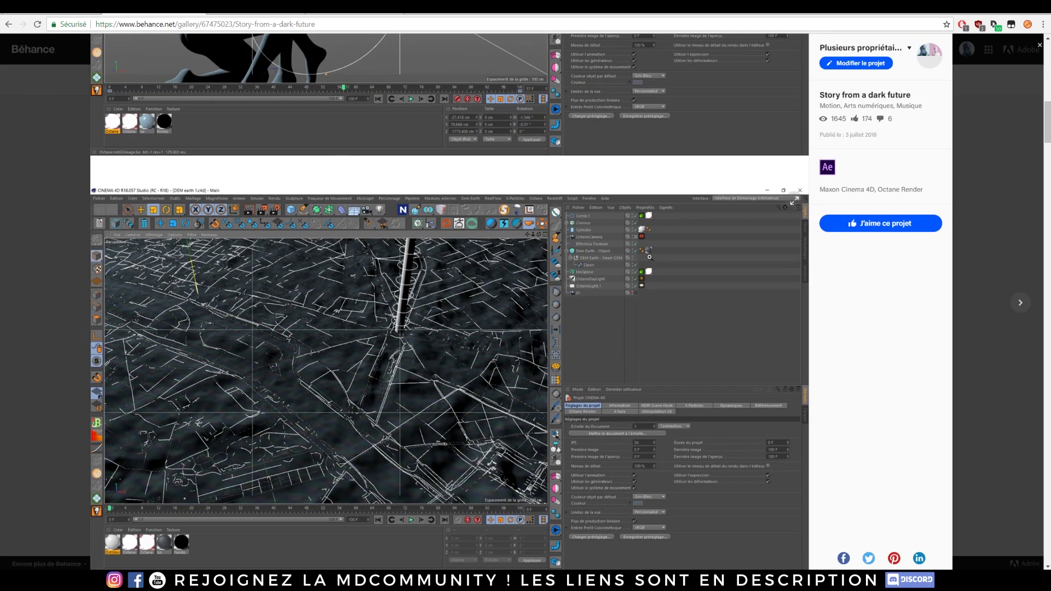
{"action": "scroll", "coordinate": [582, 231], "scroll_direction": "up", "scroll_amount": 6}
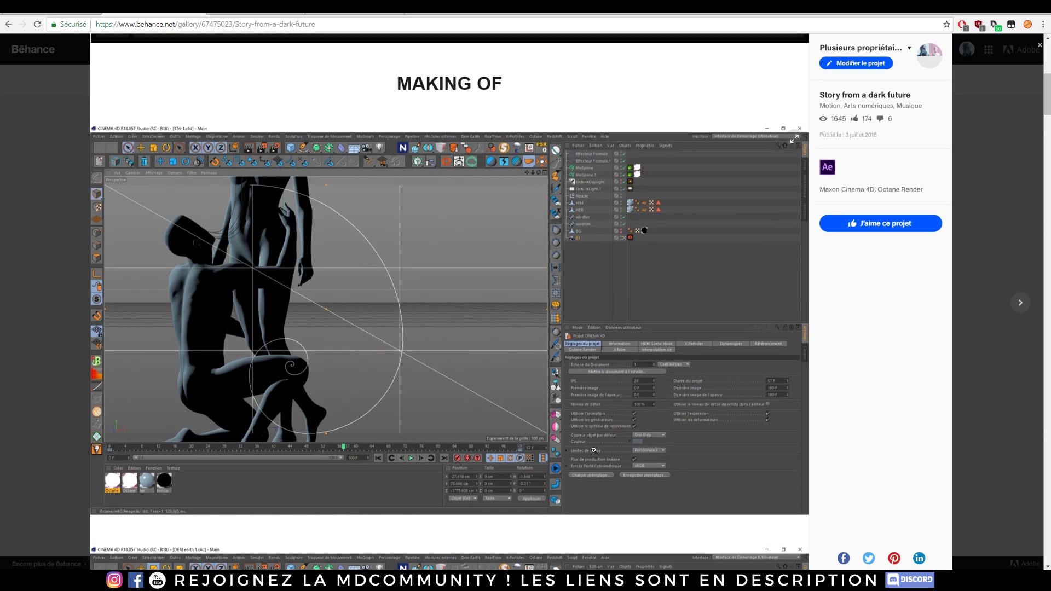
{"action": "scroll", "coordinate": [395, 197], "scroll_direction": "down", "scroll_amount": 7}
{"action": "scroll", "coordinate": [470, 202], "scroll_direction": "down", "scroll_amount": 12}
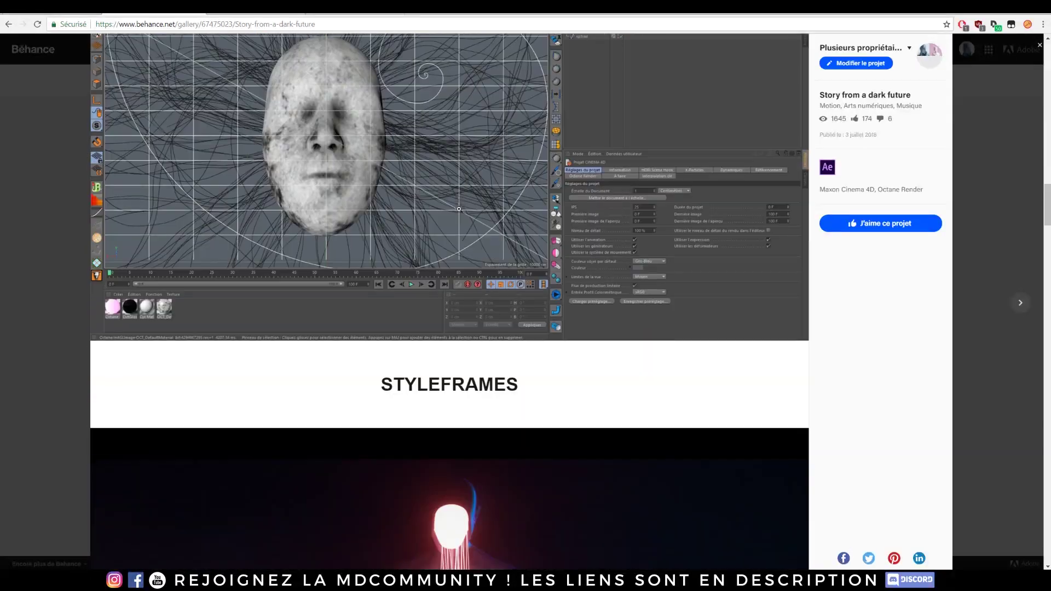
{"action": "scroll", "coordinate": [502, 276], "scroll_direction": "up", "scroll_amount": 11}
{"action": "scroll", "coordinate": [318, 297], "scroll_direction": "down", "scroll_amount": 20}
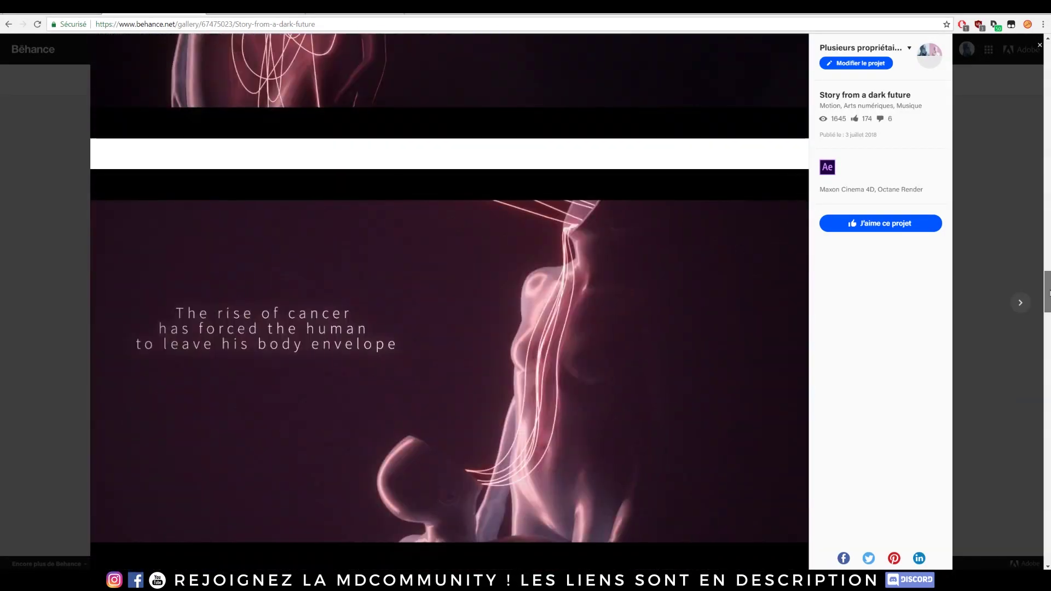
{"action": "scroll", "coordinate": [374, 308], "scroll_direction": "down", "scroll_amount": 20}
{"action": "scroll", "coordinate": [373, 308], "scroll_direction": "down", "scroll_amount": 20}
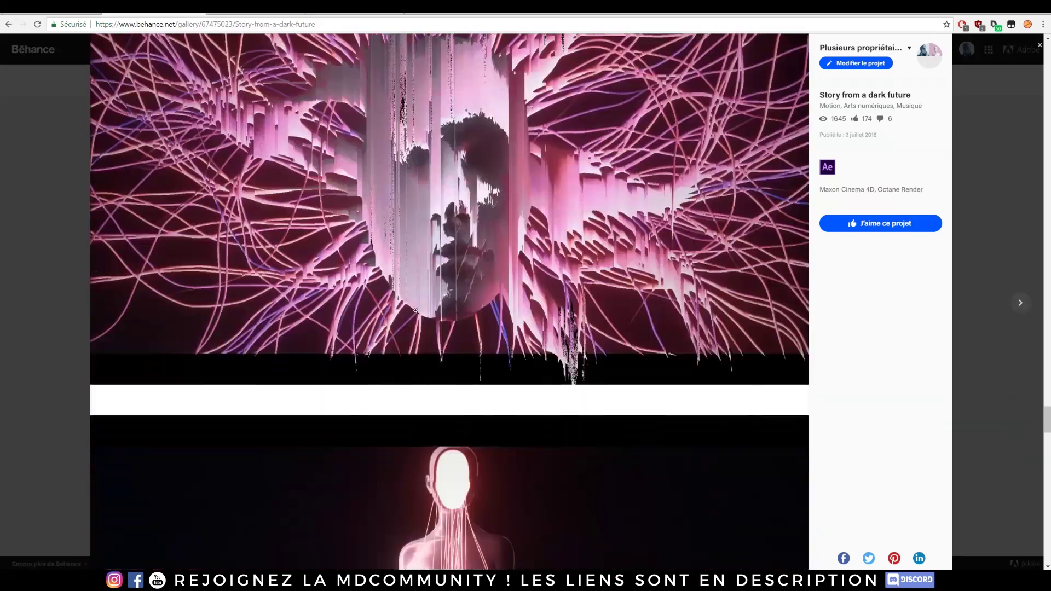
{"action": "scroll", "coordinate": [471, 317], "scroll_direction": "up", "scroll_amount": 8}
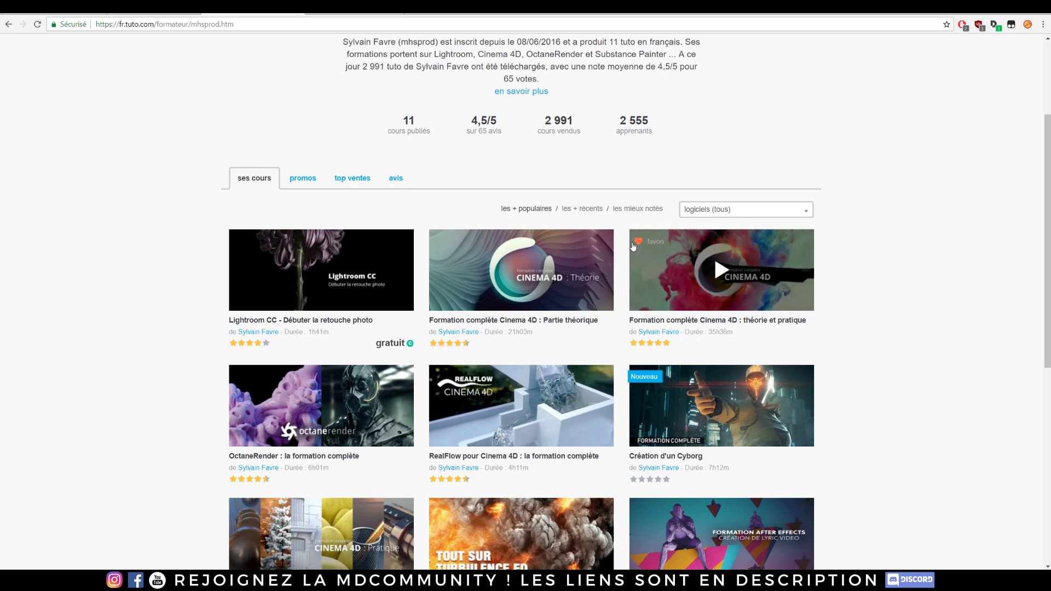
Switch to the mhsprod trainer page on Tuto.com, open "Formation complète Cinema 4D : théorie et pratique" and examine its rating, download information and programme.
{"action": "left_click", "coordinate": [762, 322]}
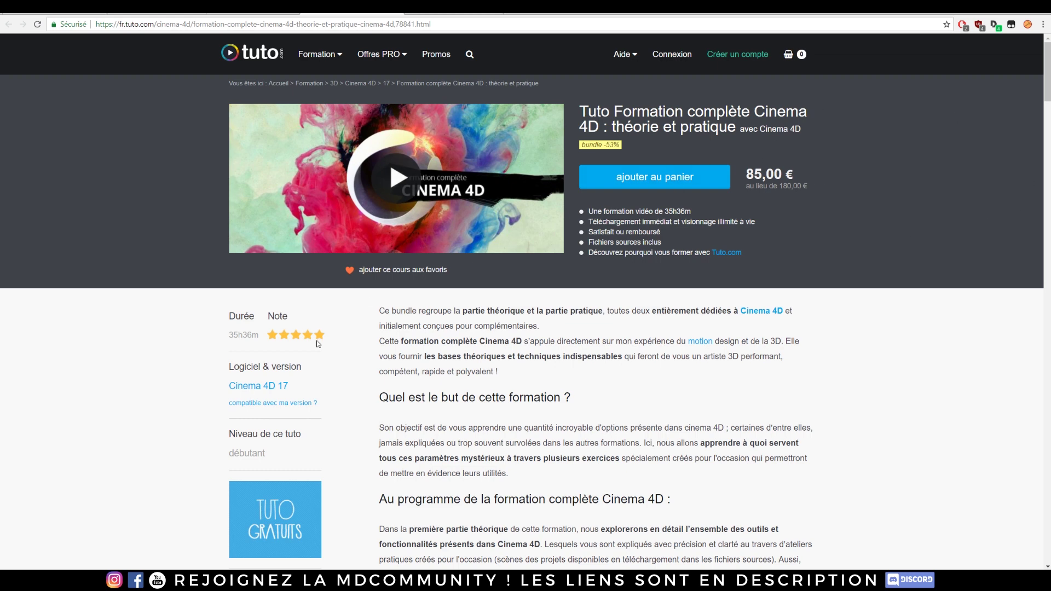
{"action": "scroll", "coordinate": [202, 383], "scroll_direction": "down", "scroll_amount": 4}
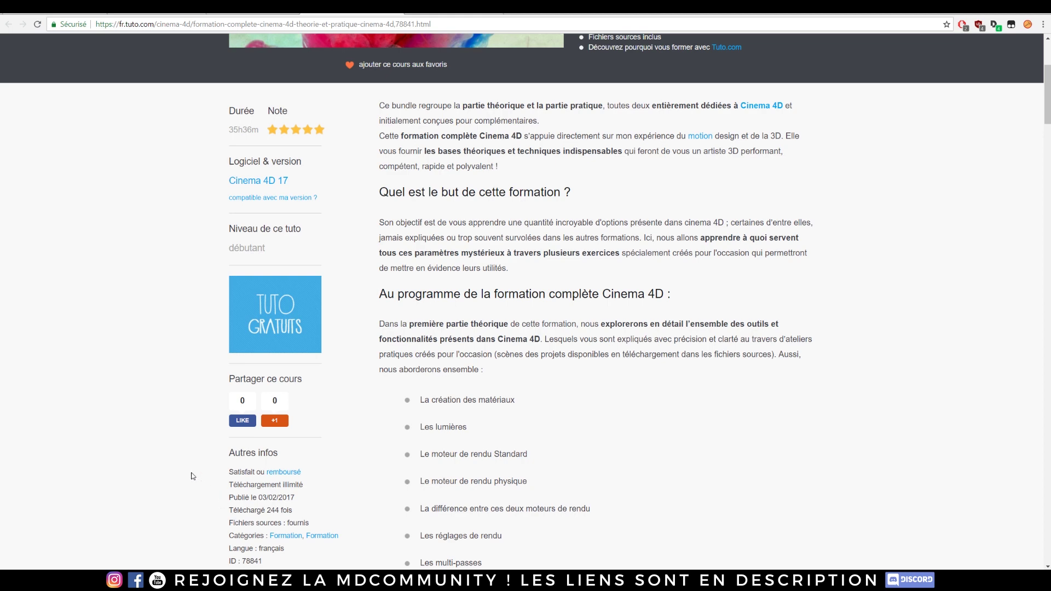
{"action": "scroll", "coordinate": [193, 476], "scroll_direction": "down", "scroll_amount": 2}
{"action": "scroll", "coordinate": [181, 356], "scroll_direction": "up", "scroll_amount": 6}
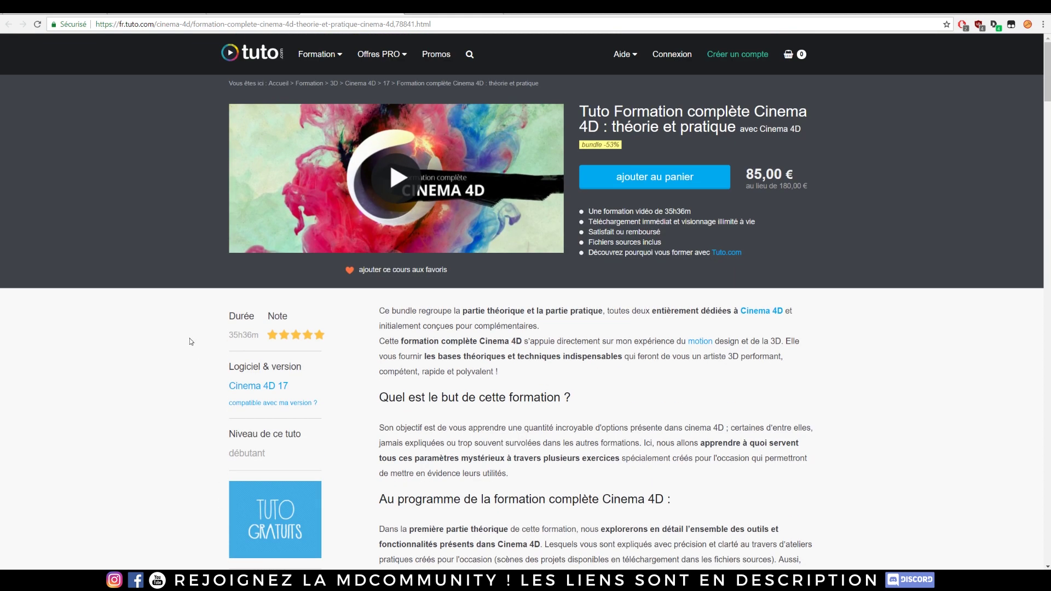
{"action": "scroll", "coordinate": [184, 358], "scroll_direction": "down", "scroll_amount": 1}
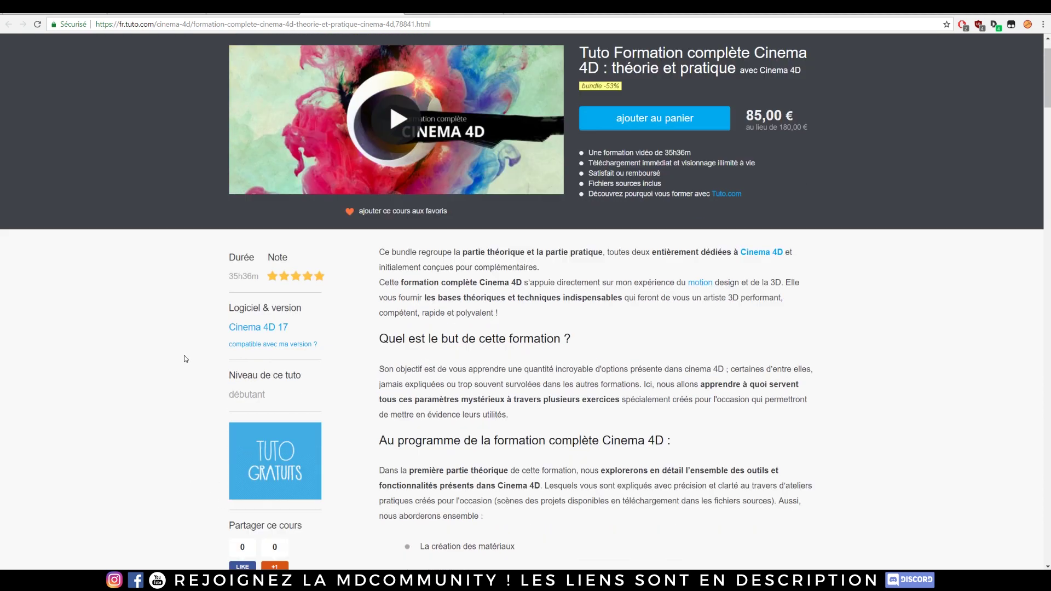
{"action": "scroll", "coordinate": [184, 356], "scroll_direction": "down", "scroll_amount": 4}
{"action": "left_click_drag", "start_coordinate": [271, 408], "coordinate": [307, 416]}
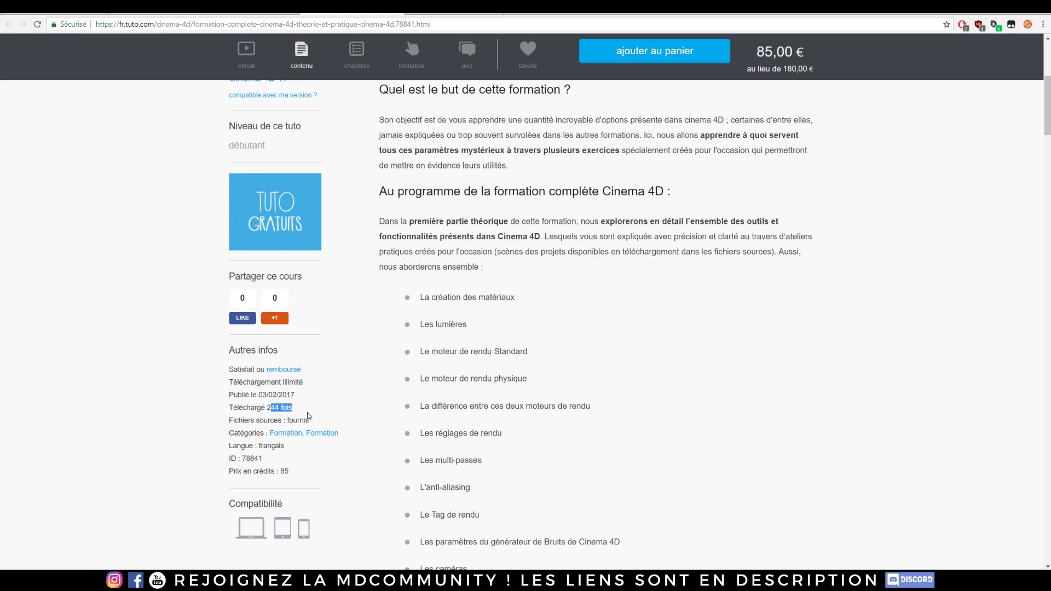
{"action": "scroll", "coordinate": [158, 307], "scroll_direction": "up", "scroll_amount": 5}
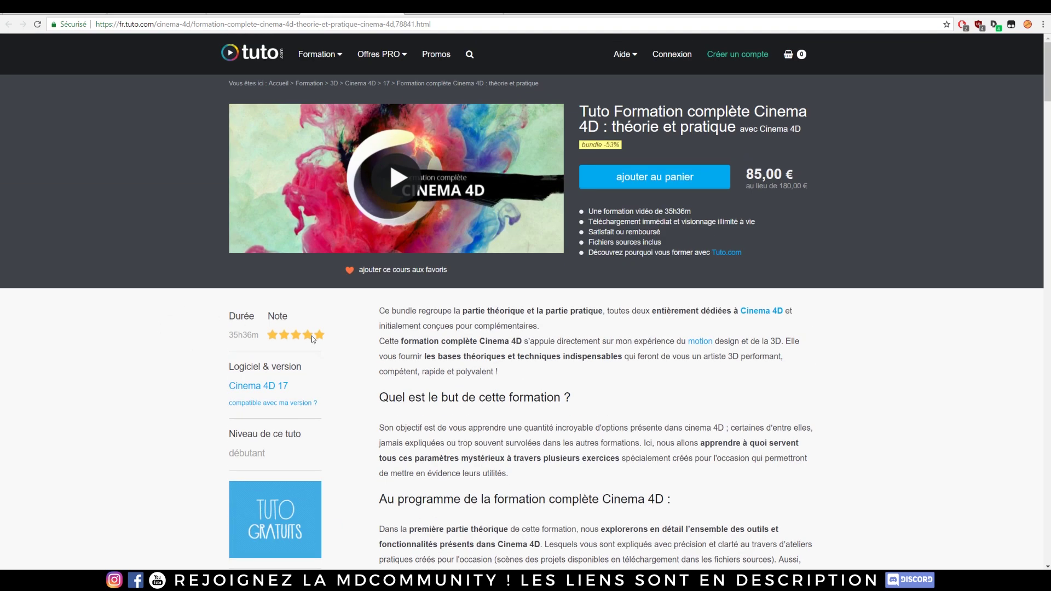
{"action": "scroll", "coordinate": [537, 284], "scroll_direction": "down", "scroll_amount": 6}
{"action": "scroll", "coordinate": [703, 291], "scroll_direction": "down", "scroll_amount": 3}
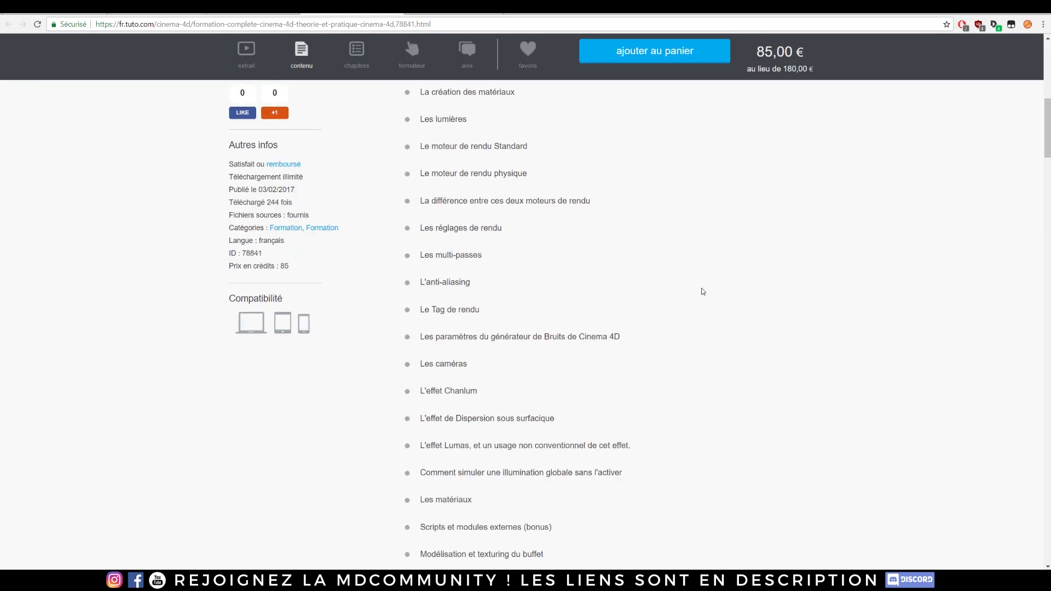
{"action": "scroll", "coordinate": [722, 266], "scroll_direction": "up", "scroll_amount": 9}
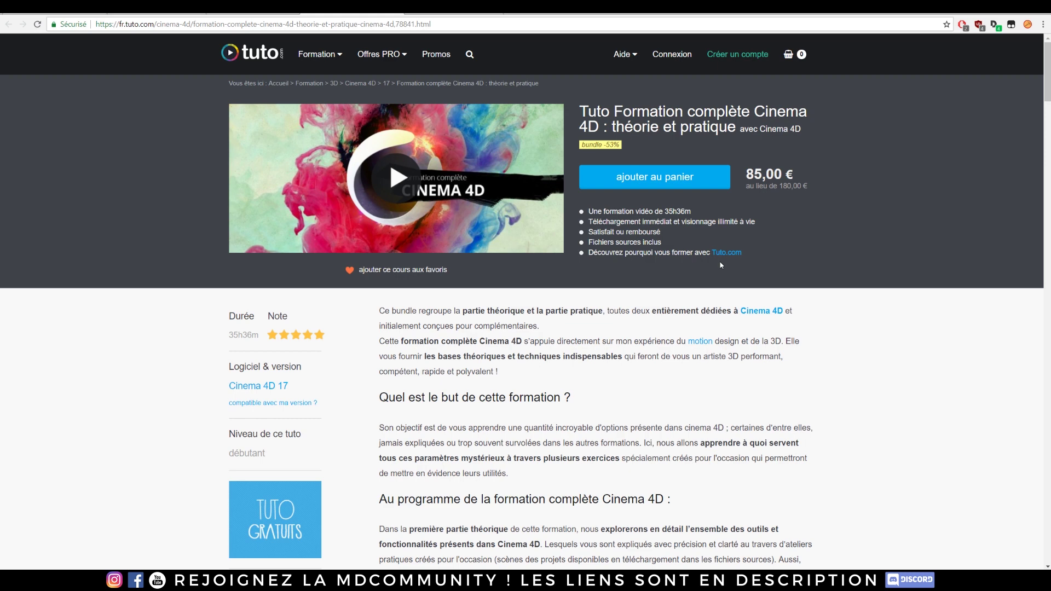
Find the image gallery below the Cinema 4D course programme, view its project renders one after another, and close the viewer.
{"action": "scroll", "coordinate": [738, 247], "scroll_direction": "down", "scroll_amount": 3}
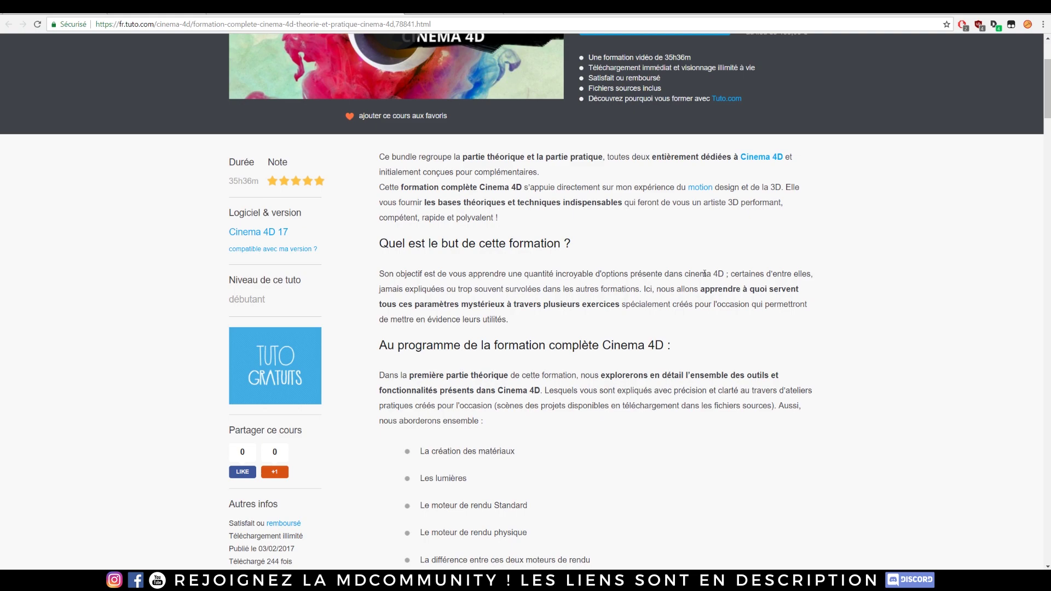
{"action": "scroll", "coordinate": [688, 244], "scroll_direction": "down", "scroll_amount": 20}
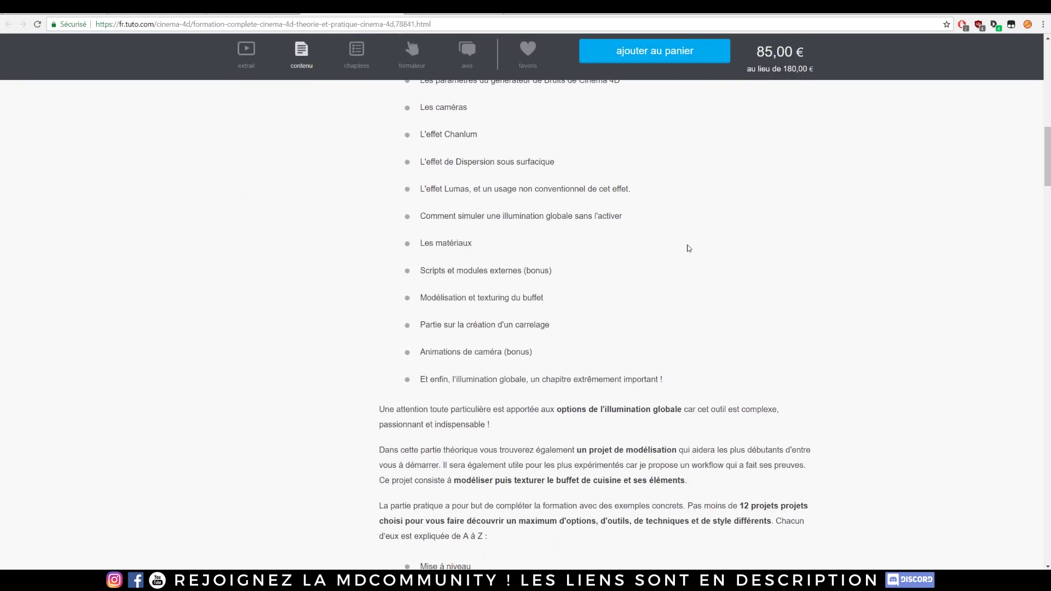
{"action": "scroll", "coordinate": [683, 259], "scroll_direction": "down", "scroll_amount": 8}
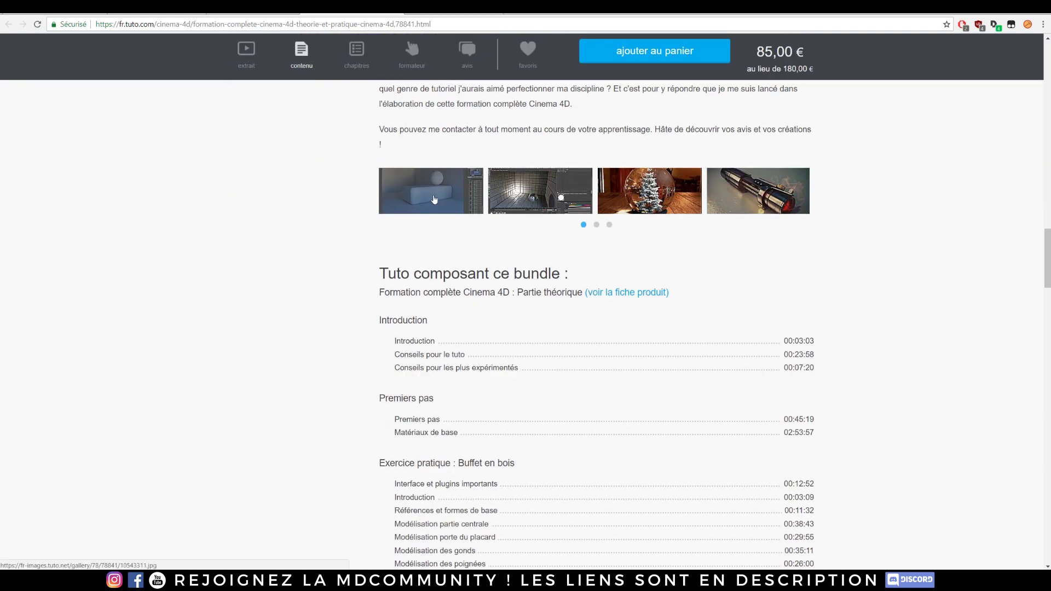
{"action": "left_click", "coordinate": [627, 204]}
{"action": "left_click", "coordinate": [1033, 302]}
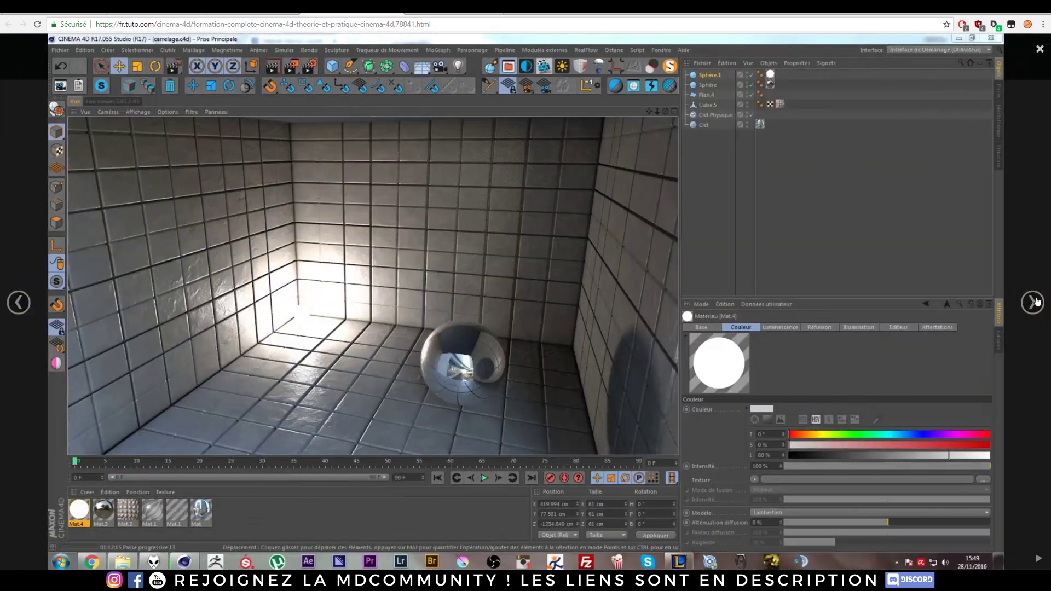
{"action": "left_click", "coordinate": [1034, 303]}
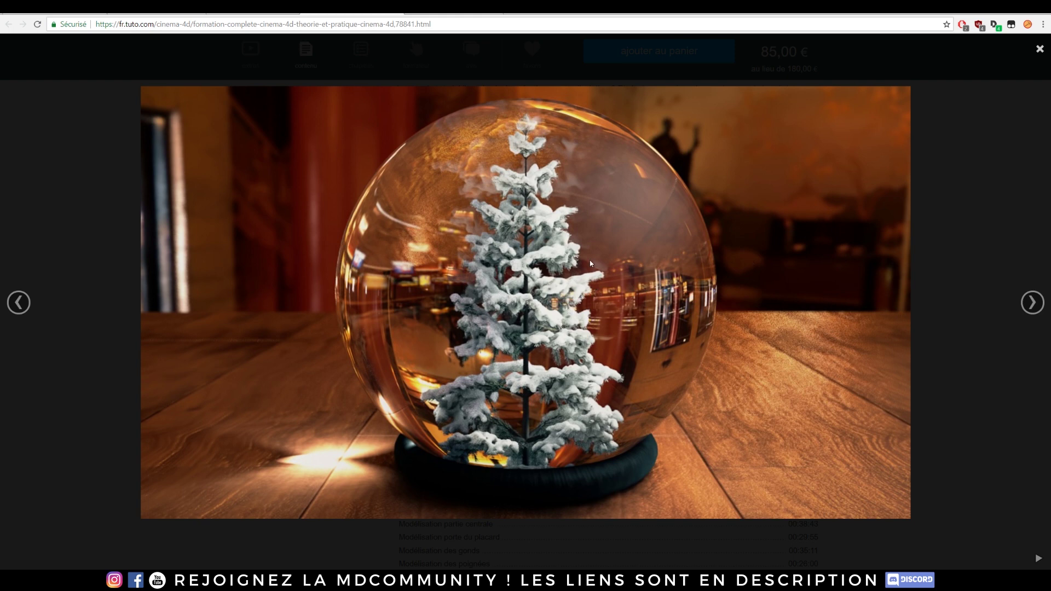
{"action": "left_click", "coordinate": [1033, 302]}
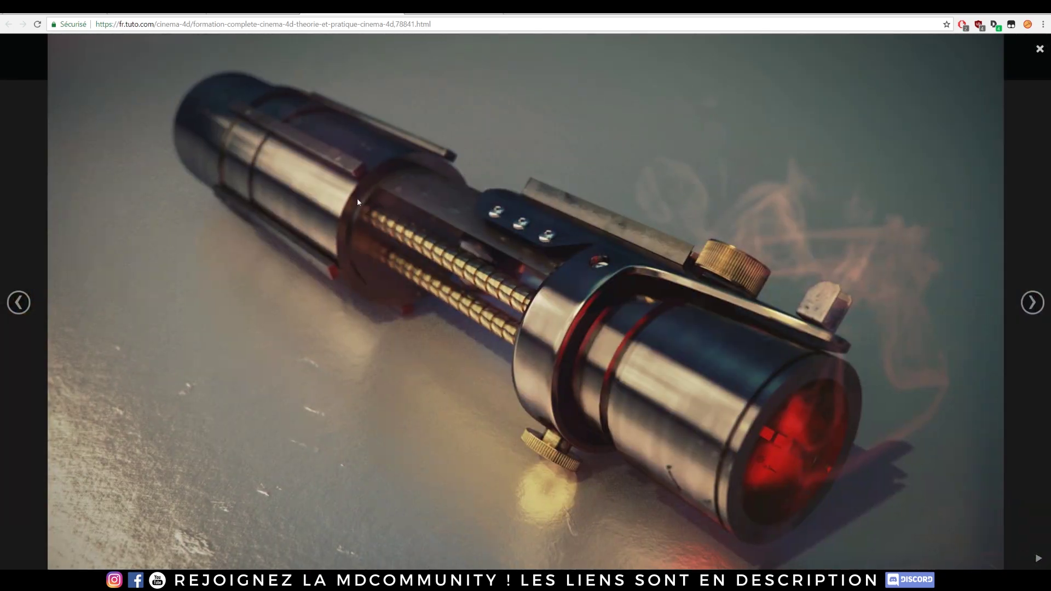
{"action": "left_click", "coordinate": [1032, 304]}
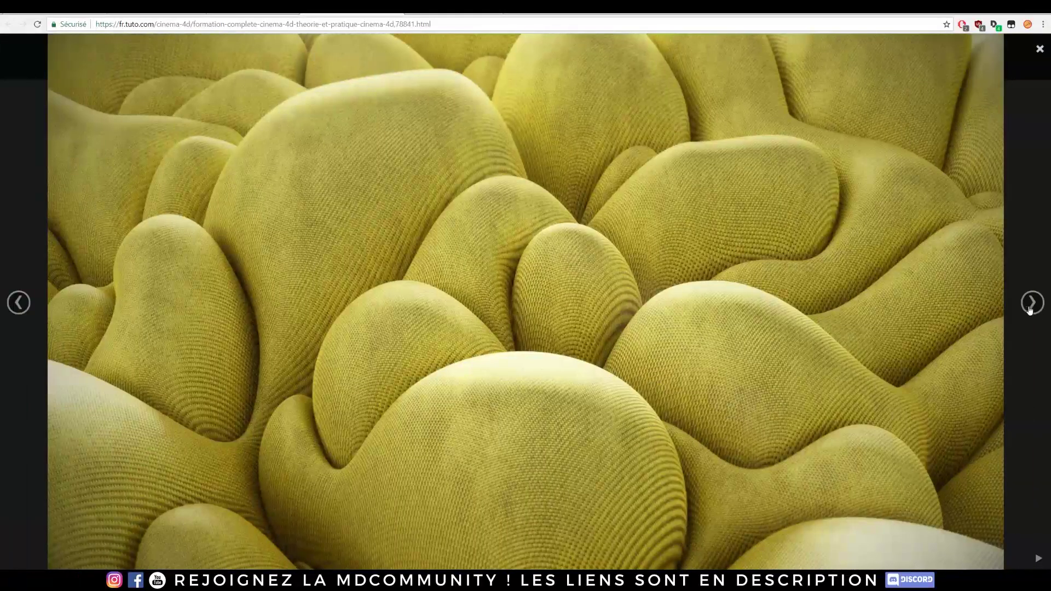
{"action": "left_click", "coordinate": [1028, 303]}
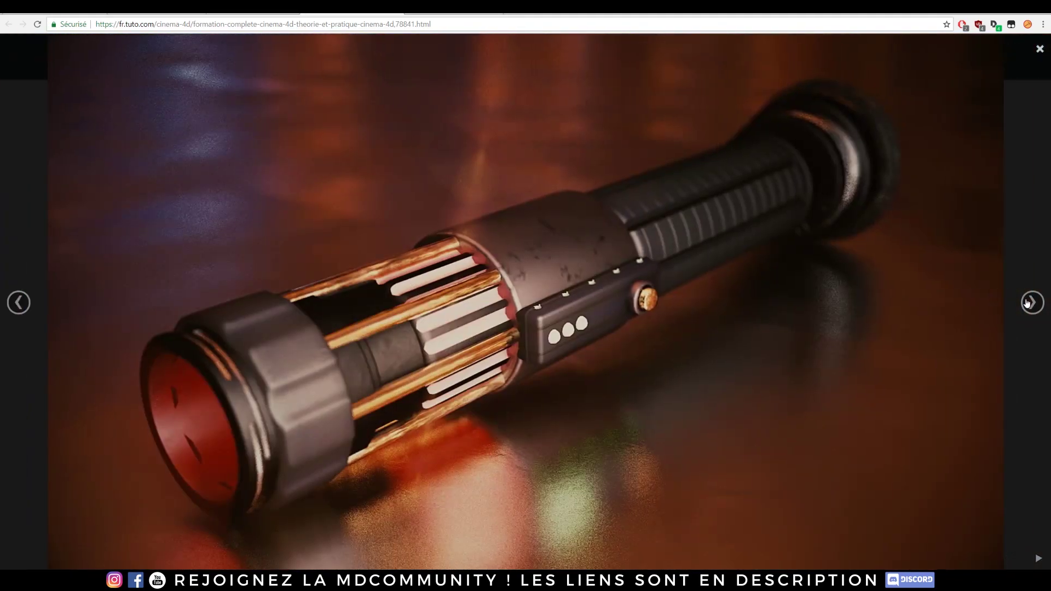
{"action": "left_click", "coordinate": [1027, 304]}
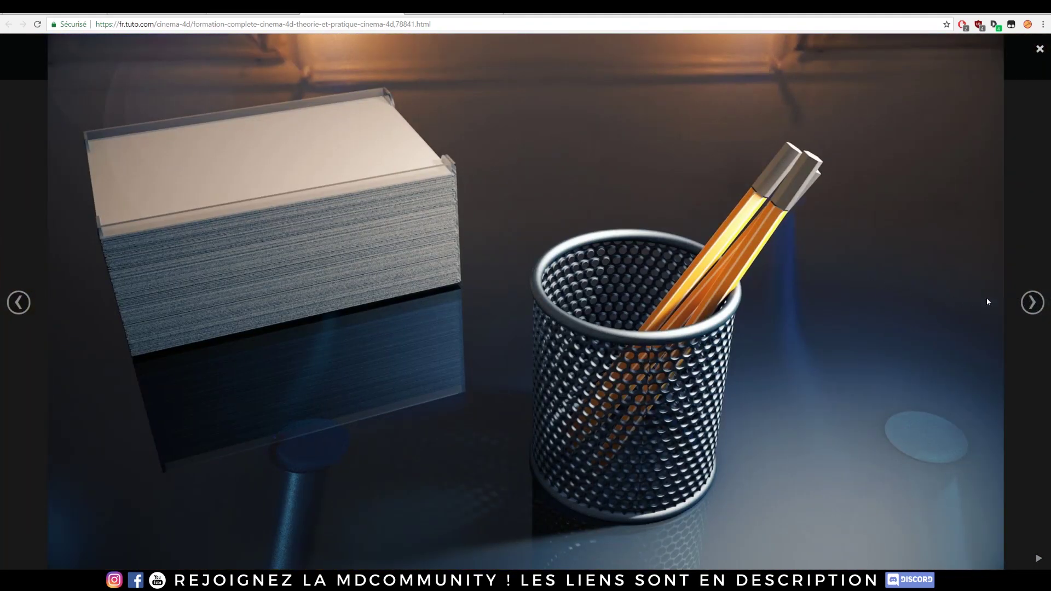
{"action": "left_click", "coordinate": [1033, 305]}
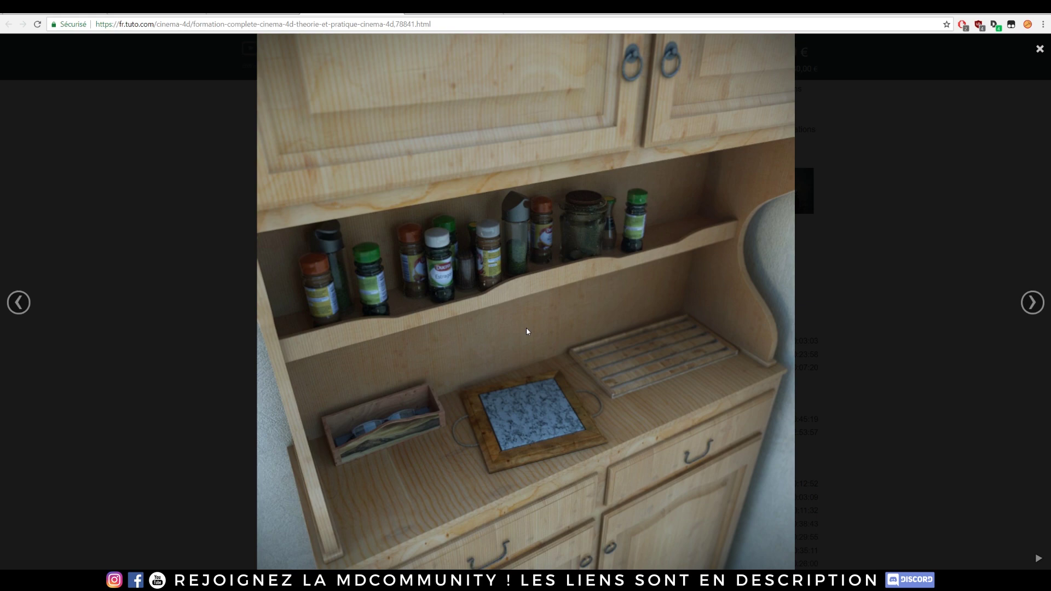
{"action": "left_click", "coordinate": [1031, 303]}
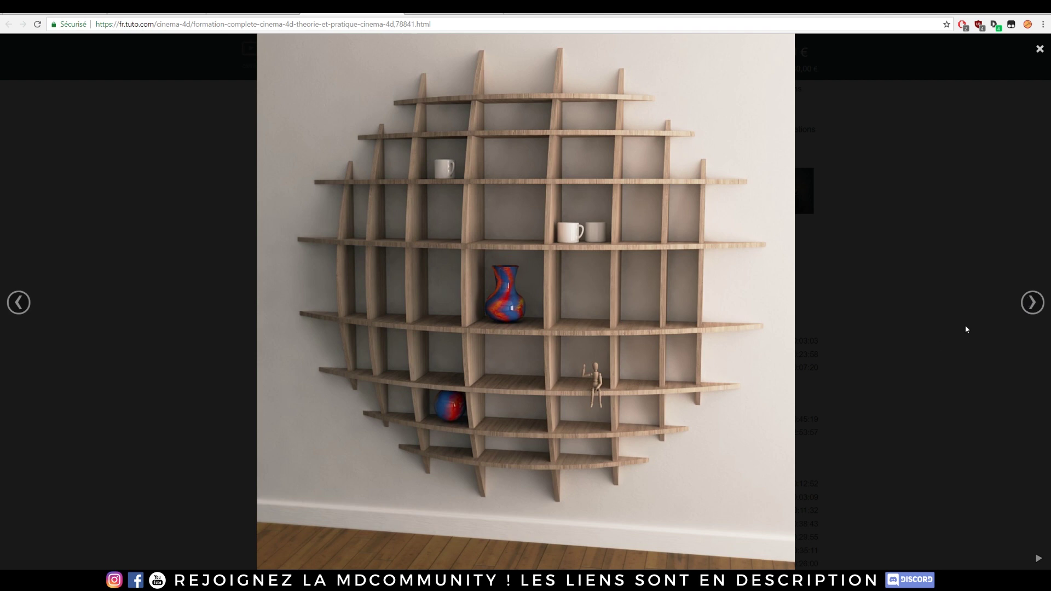
{"action": "left_click", "coordinate": [1032, 303]}
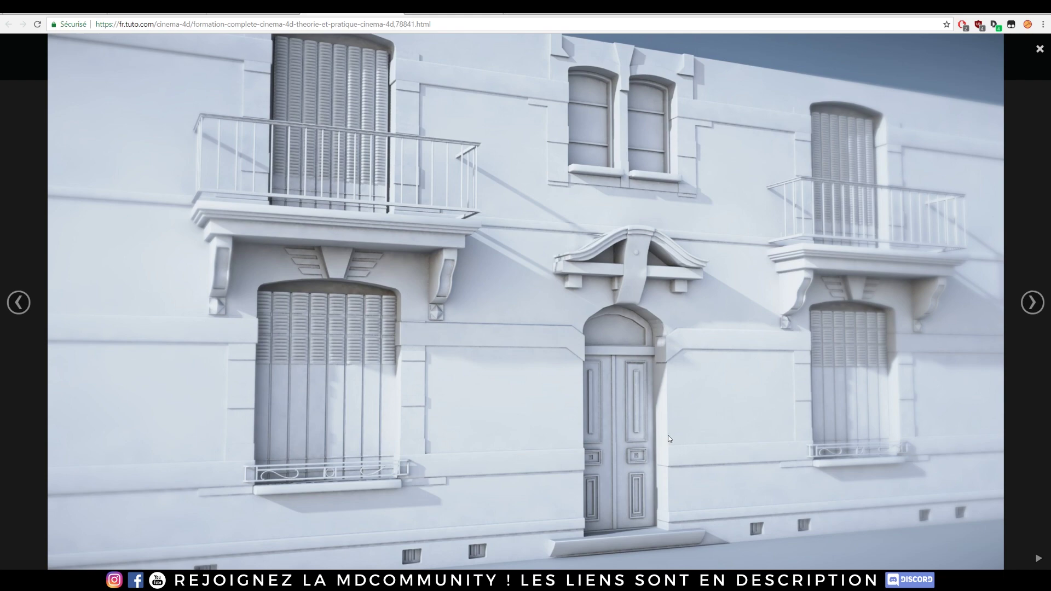
{"action": "left_click", "coordinate": [1041, 50]}
Return from the Cinema 4D course to the mhsprod trainer page and look over the list of published courses.
{"action": "scroll", "coordinate": [468, 182], "scroll_direction": "up", "scroll_amount": 15}
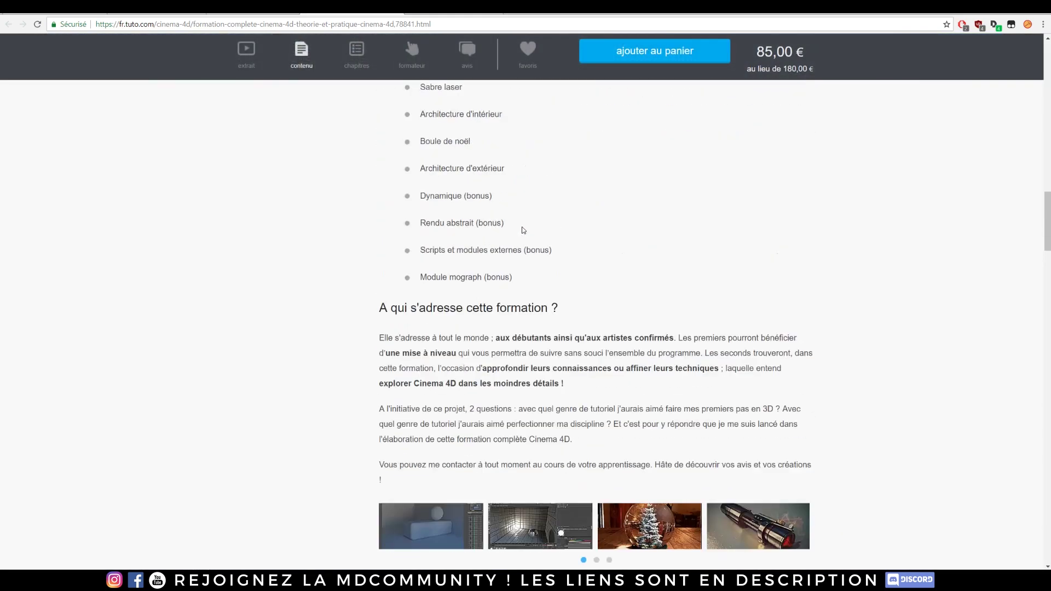
{"action": "scroll", "coordinate": [468, 183], "scroll_direction": "up", "scroll_amount": 2}
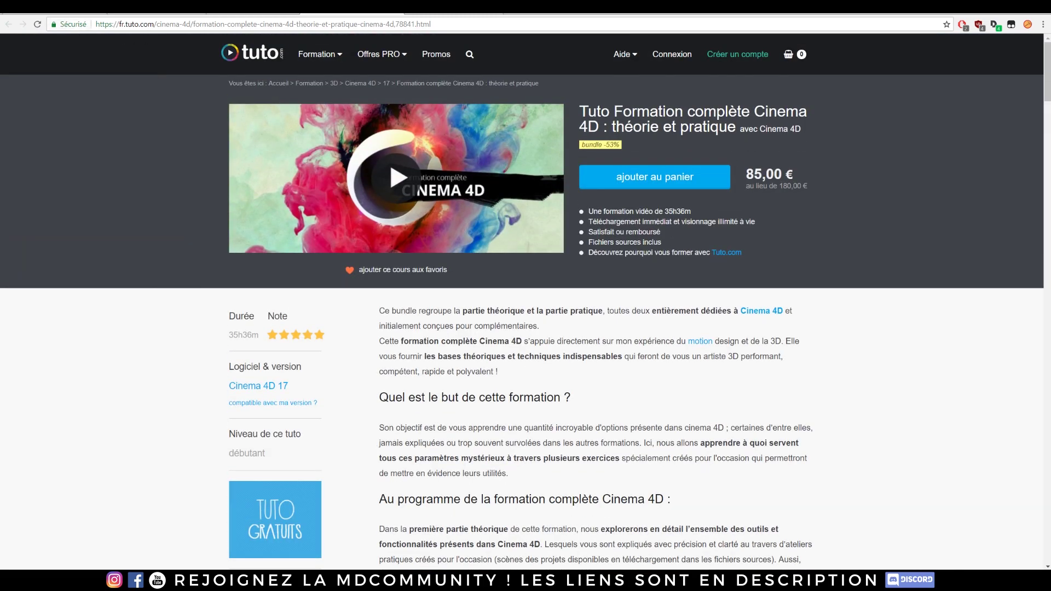
{"action": "left_click", "coordinate": [249, 8]}
{"action": "scroll", "coordinate": [942, 216], "scroll_direction": "down", "scroll_amount": 2}
{"action": "scroll", "coordinate": [942, 215], "scroll_direction": "down", "scroll_amount": 2}
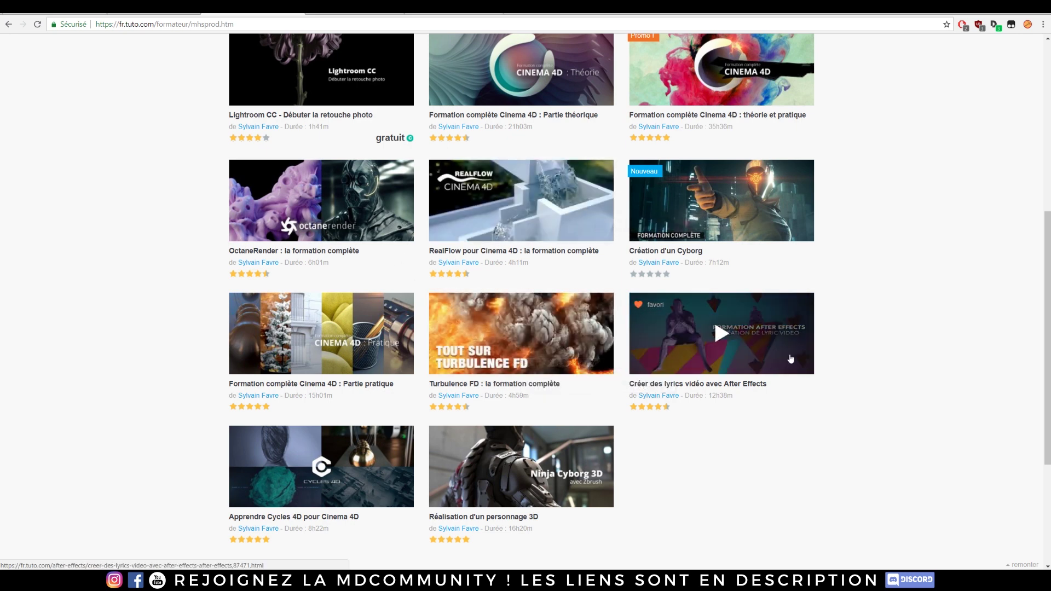
{"action": "scroll", "coordinate": [739, 359], "scroll_direction": "up", "scroll_amount": 2}
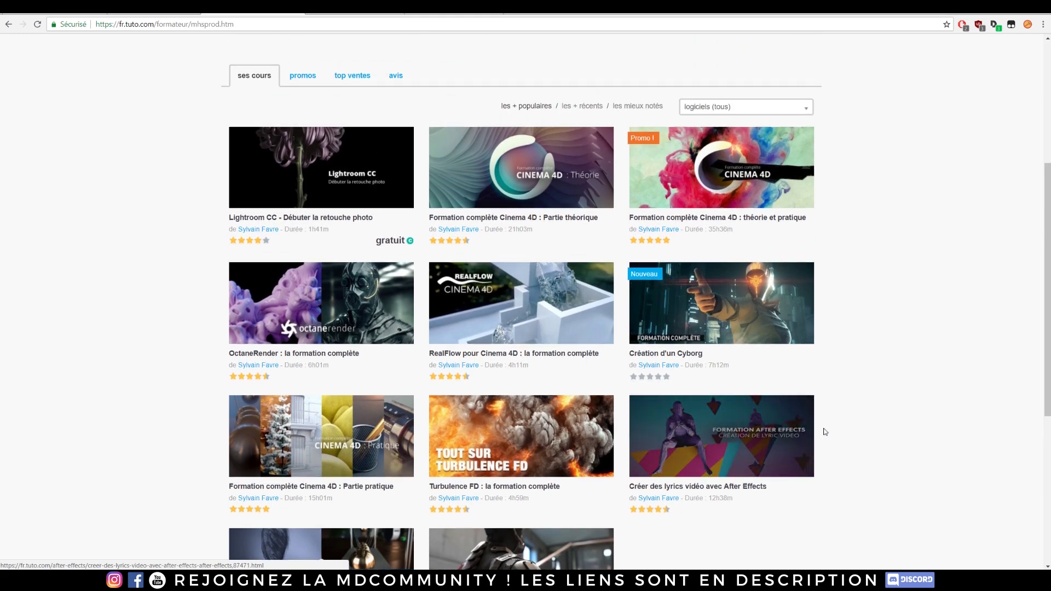
{"action": "scroll", "coordinate": [763, 436], "scroll_direction": "down", "scroll_amount": 3}
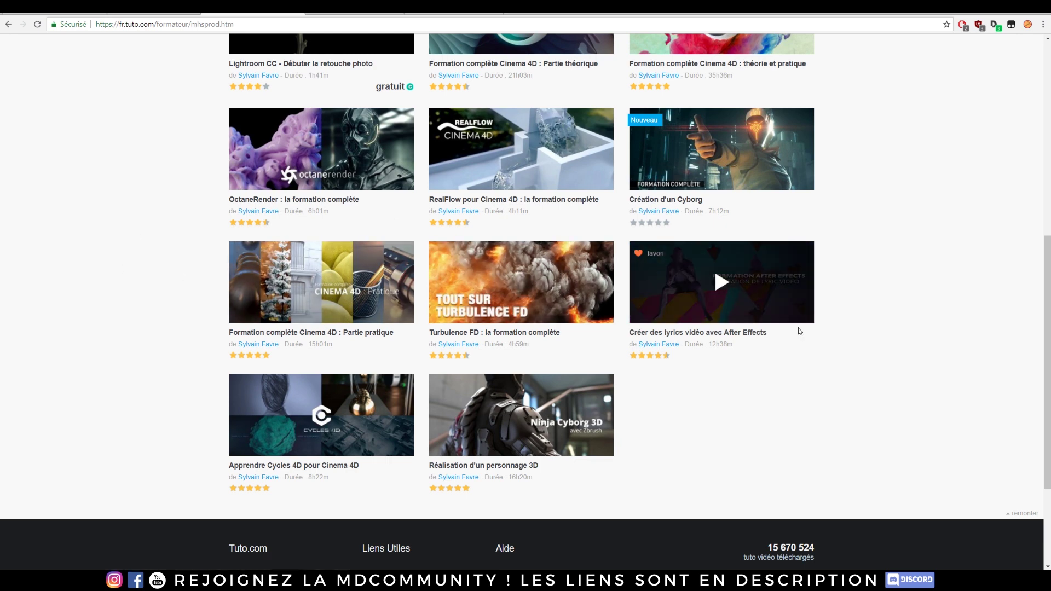
Open the course "Créer des lyrics vidéo avec After Effects", skim its description and play its preview video.
{"action": "left_click", "coordinate": [754, 334]}
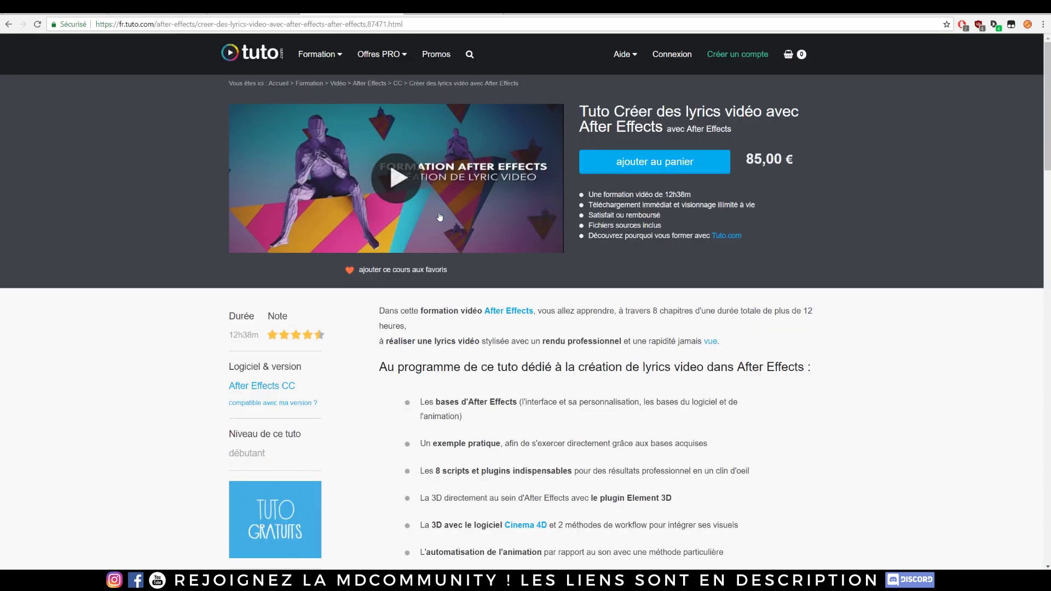
{"action": "scroll", "coordinate": [412, 222], "scroll_direction": "down", "scroll_amount": 7}
{"action": "scroll", "coordinate": [394, 197], "scroll_direction": "up", "scroll_amount": 7}
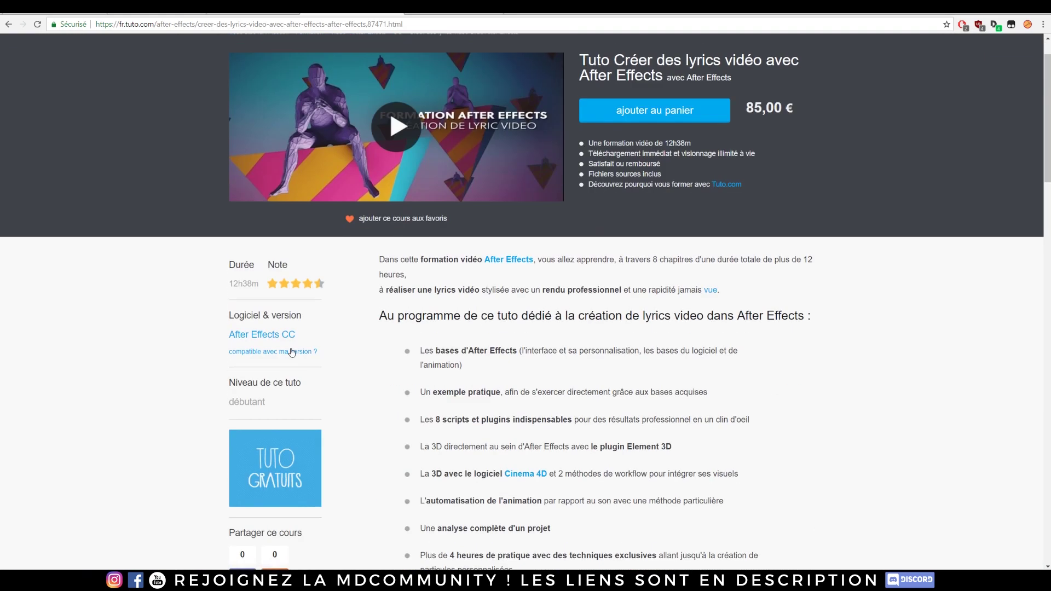
{"action": "left_click", "coordinate": [396, 178]}
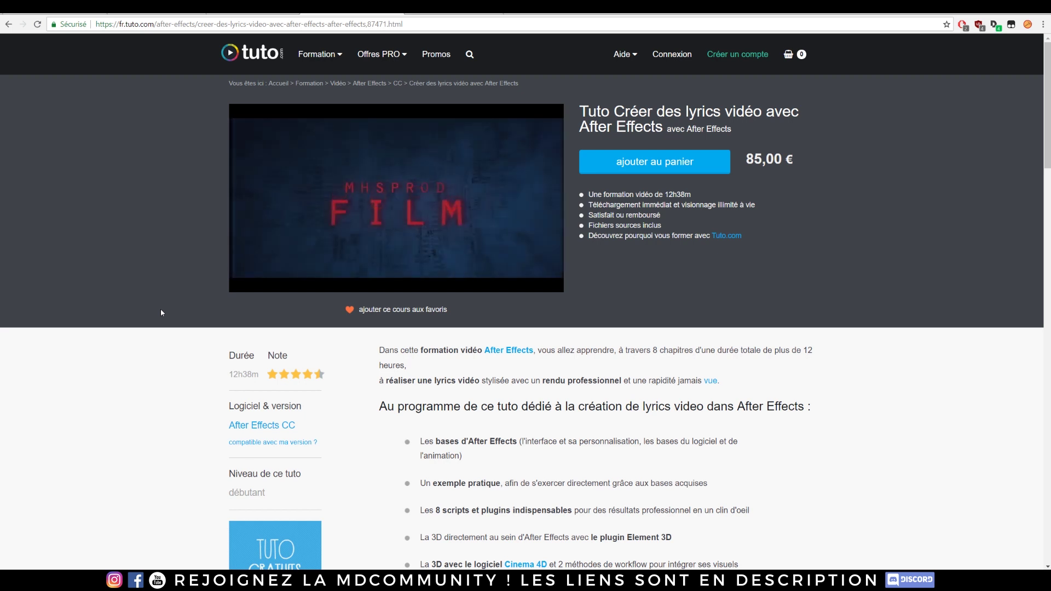
Skim the lyrics video course's preview video by jumping ahead through it to about 01:58, and pause playback.
{"action": "mouse_move", "coordinate": [422, 212]}
{"action": "left_click", "coordinate": [359, 283]}
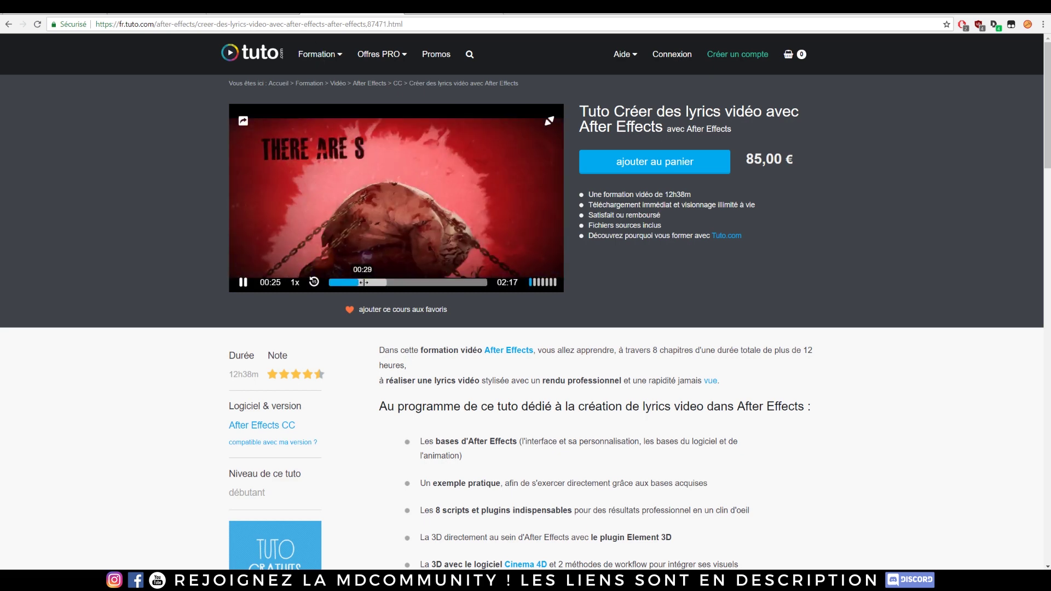
{"action": "left_click", "coordinate": [366, 282]}
{"action": "left_click", "coordinate": [370, 282]}
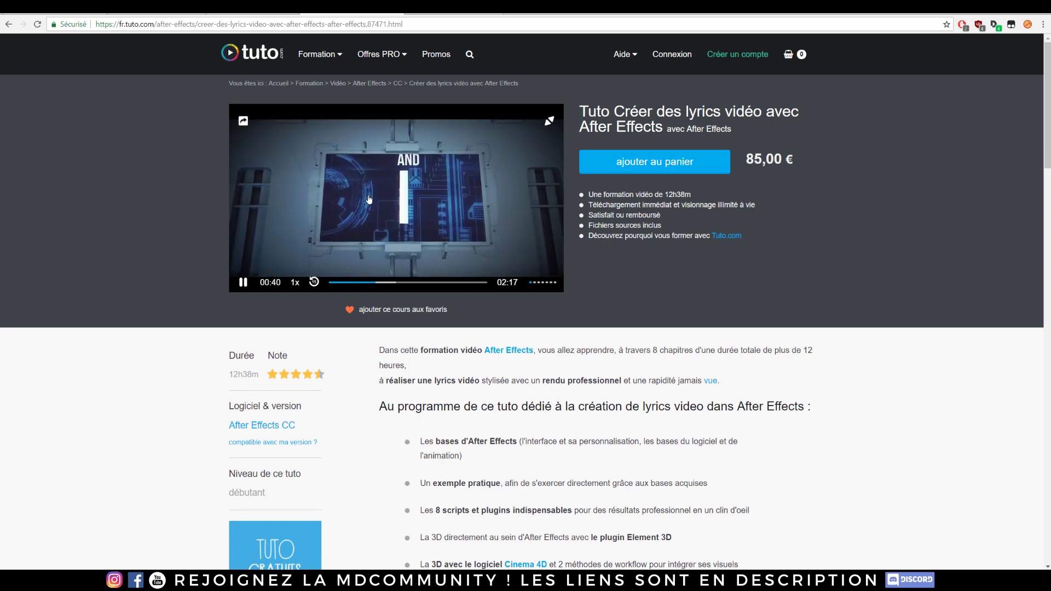
{"action": "left_click", "coordinate": [401, 283]}
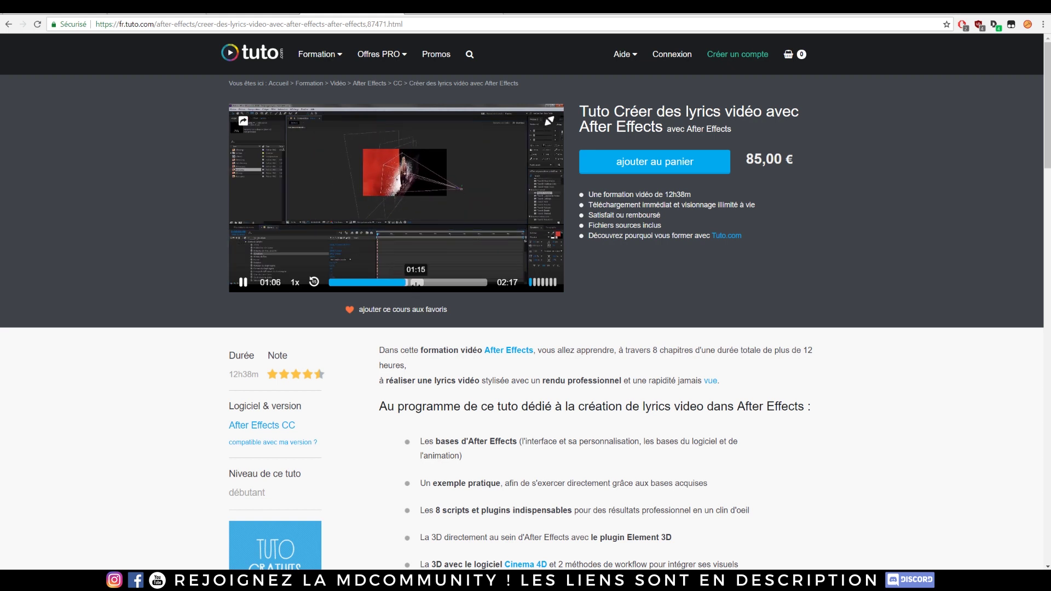
{"action": "left_click", "coordinate": [418, 283]}
{"action": "left_click", "coordinate": [423, 282]}
{"action": "left_click", "coordinate": [436, 282]}
{"action": "left_click", "coordinate": [450, 283]}
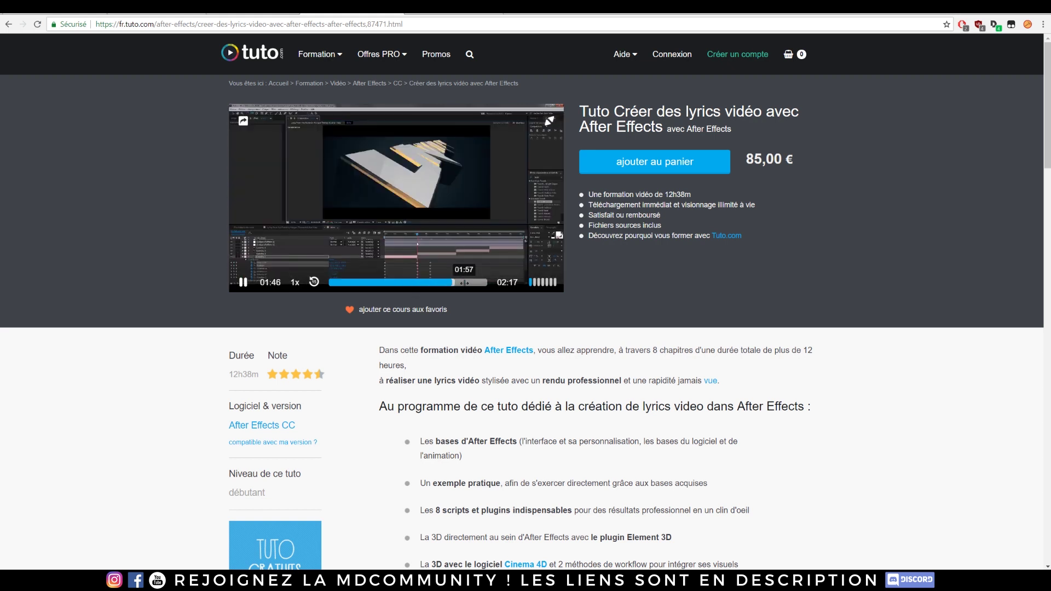
{"action": "left_click", "coordinate": [464, 283]}
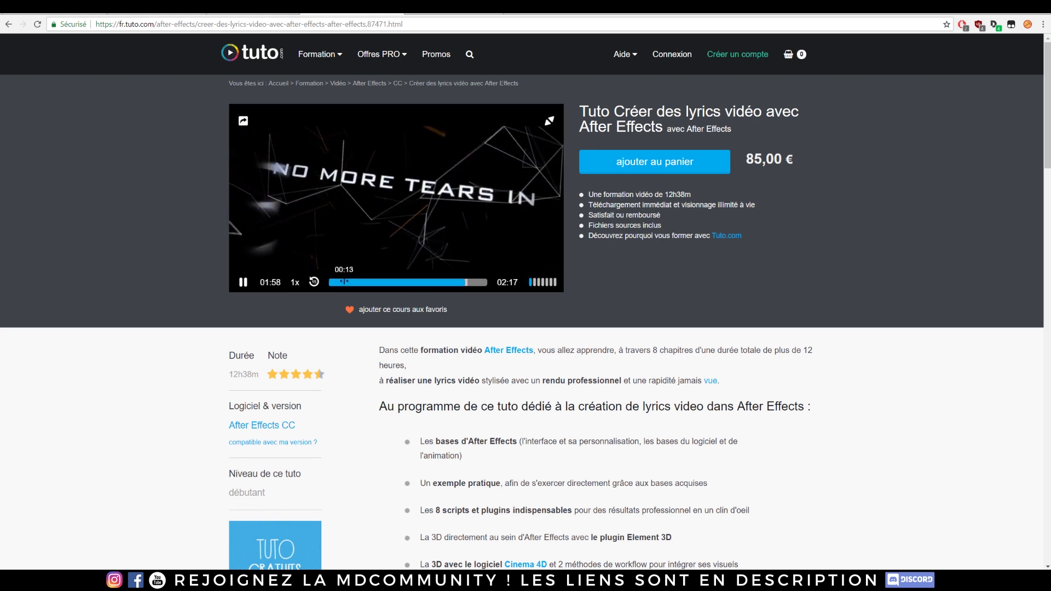
{"action": "left_click", "coordinate": [244, 282]}
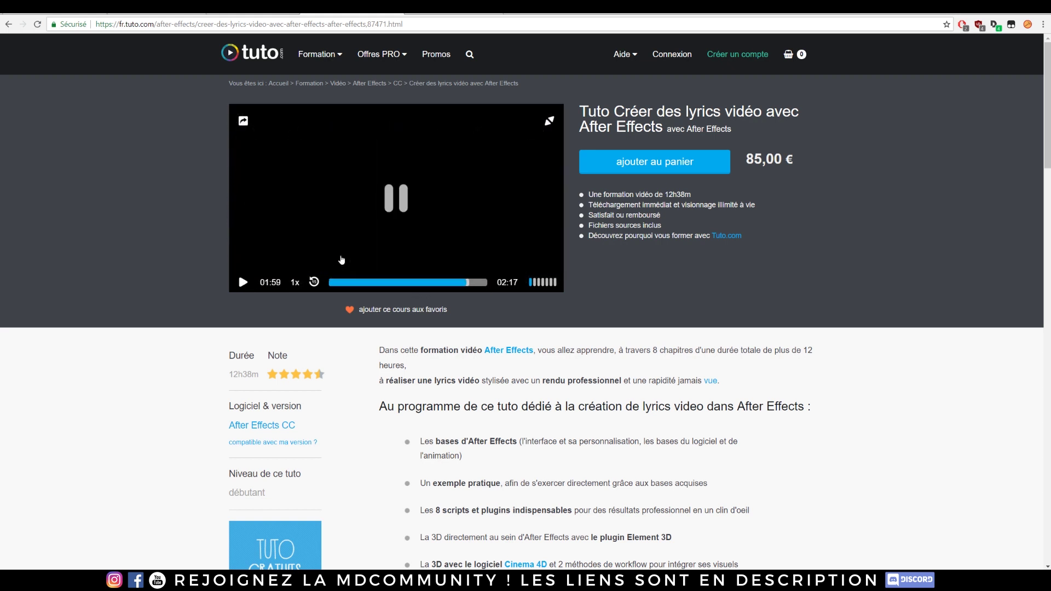
Find the course's screenshot gallery, view the second After Effects image at full size, and close the viewer.
{"action": "scroll", "coordinate": [359, 217], "scroll_direction": "down", "scroll_amount": 6}
{"action": "scroll", "coordinate": [364, 219], "scroll_direction": "down", "scroll_amount": 5}
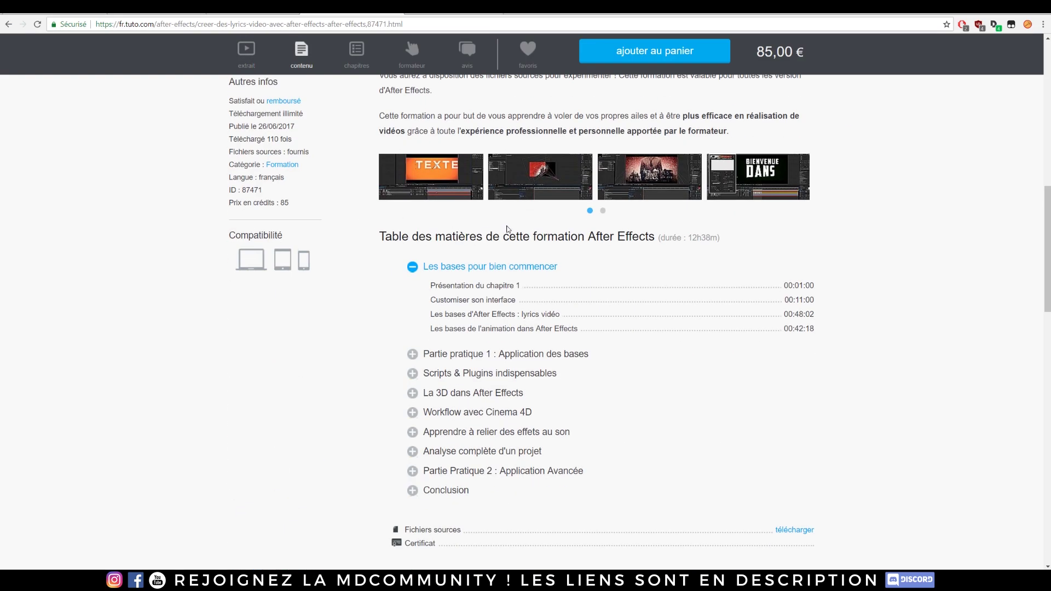
{"action": "left_click", "coordinate": [559, 191]}
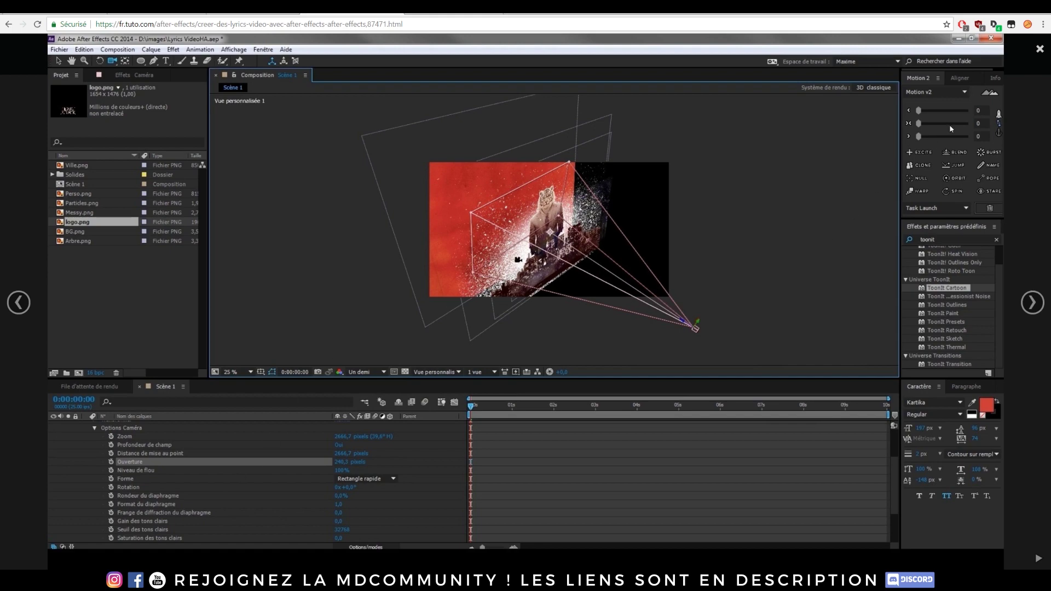
{"action": "left_click", "coordinate": [1044, 47]}
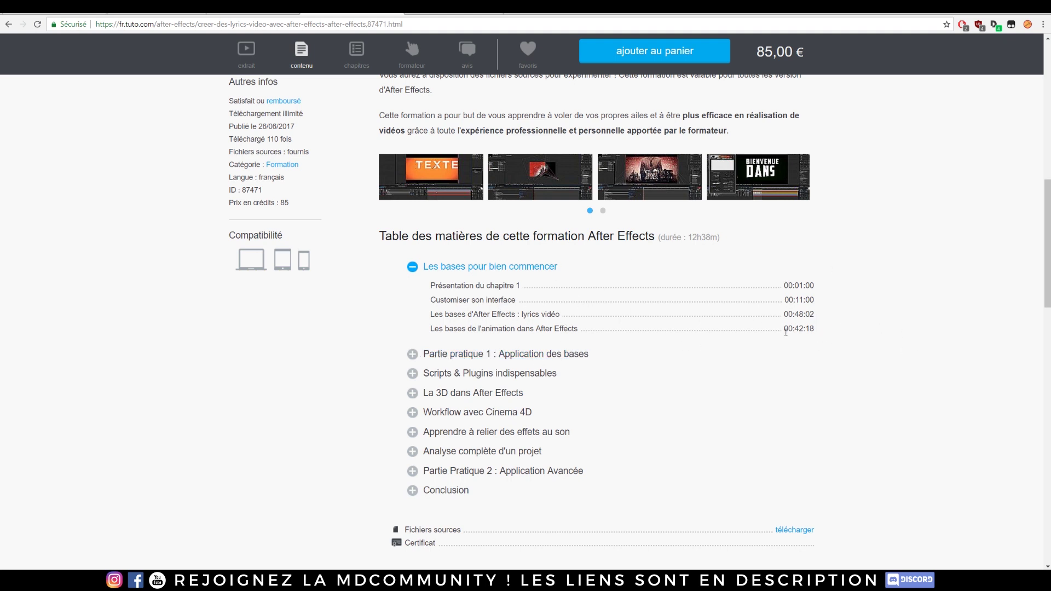
Expand the chapter "Partie pratique 1 : Application des bases" in the table of contents and look over the remaining chapters.
{"action": "left_click", "coordinate": [414, 355]}
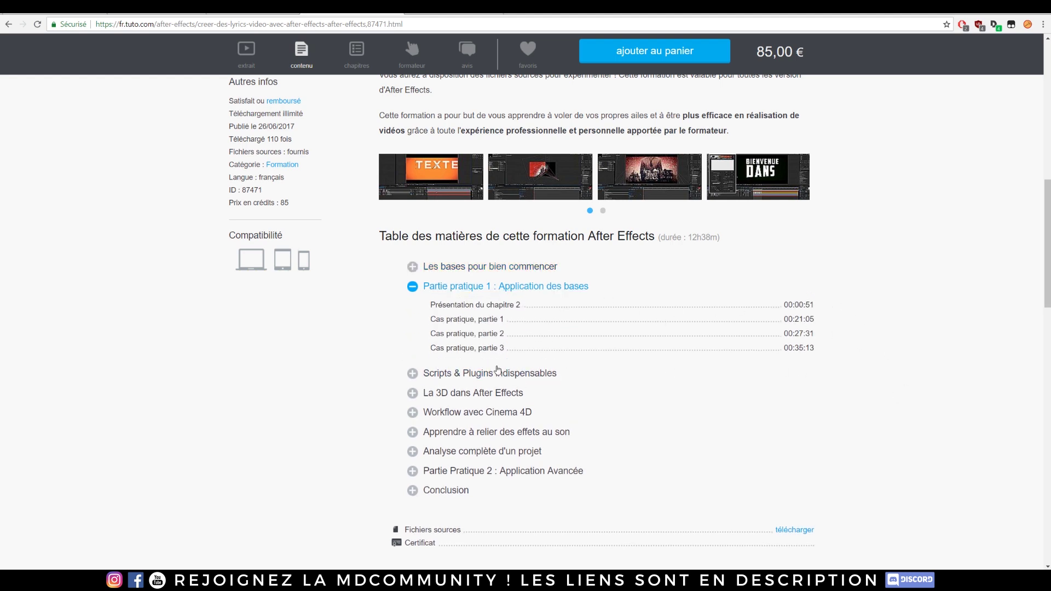
{"action": "scroll", "coordinate": [454, 464], "scroll_direction": "down", "scroll_amount": 5}
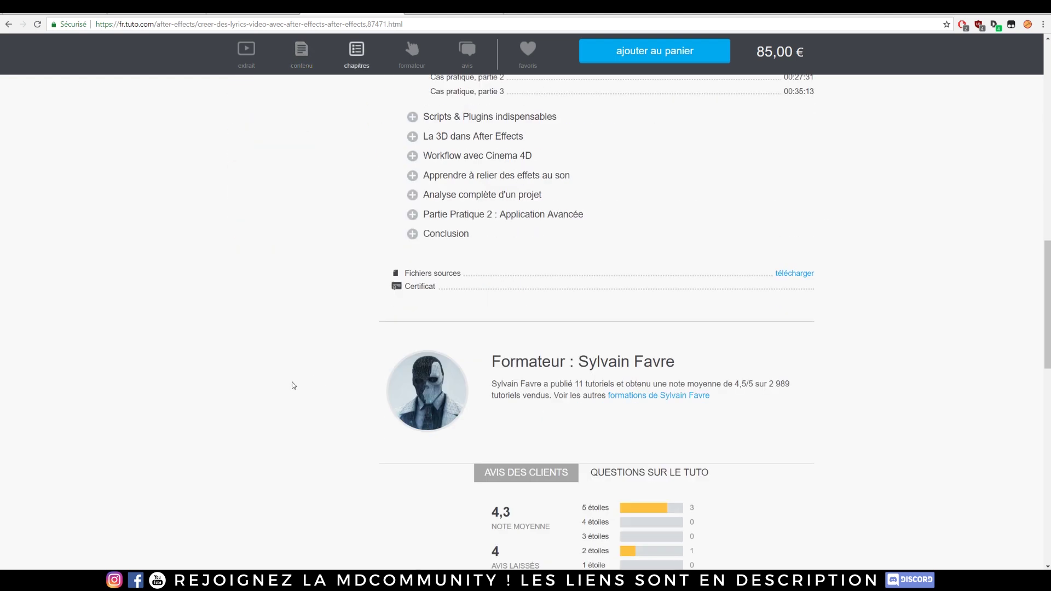
{"action": "scroll", "coordinate": [291, 386], "scroll_direction": "up", "scroll_amount": 15}
{"action": "scroll", "coordinate": [182, 162], "scroll_direction": "down", "scroll_amount": 7}
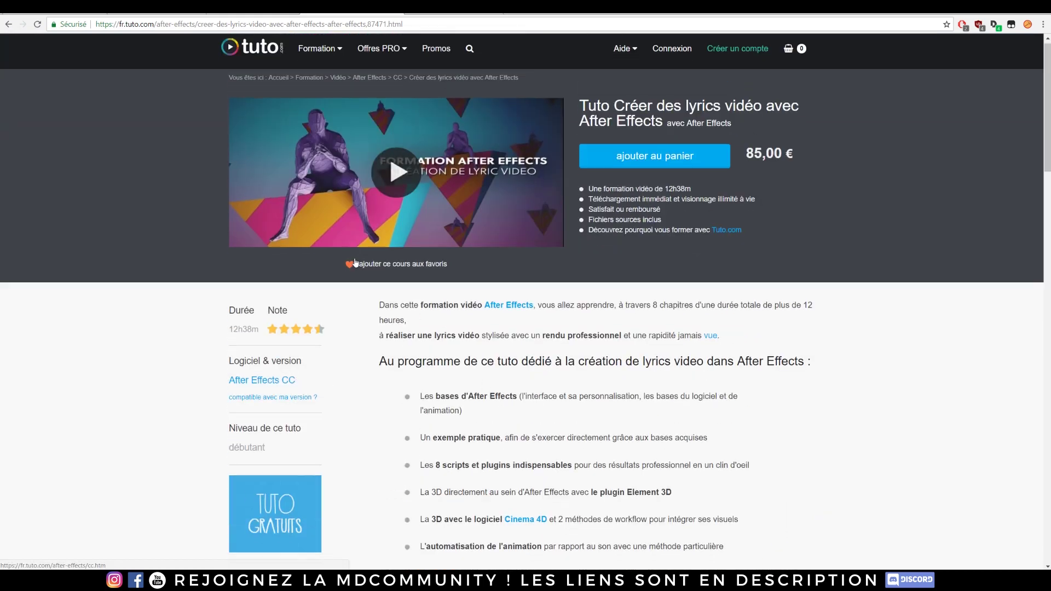
Examine the customer reviews and show the author's reply to the two-star review.
{"action": "scroll", "coordinate": [183, 162], "scroll_direction": "down", "scroll_amount": 12}
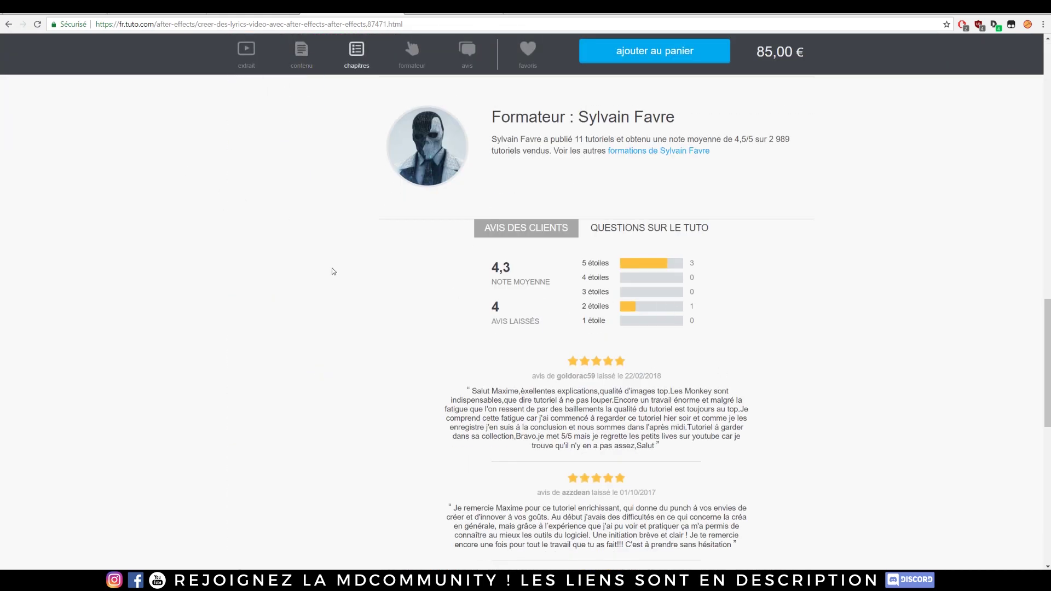
{"action": "scroll", "coordinate": [327, 267], "scroll_direction": "down", "scroll_amount": 3}
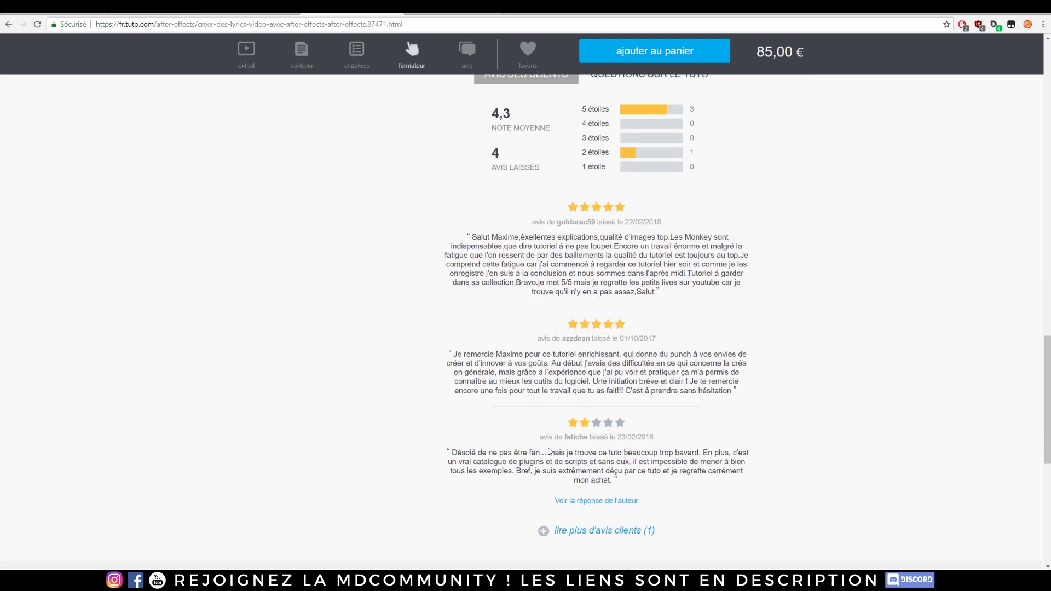
{"action": "left_click", "coordinate": [596, 501]}
{"action": "scroll", "coordinate": [650, 426], "scroll_direction": "down", "scroll_amount": 3}
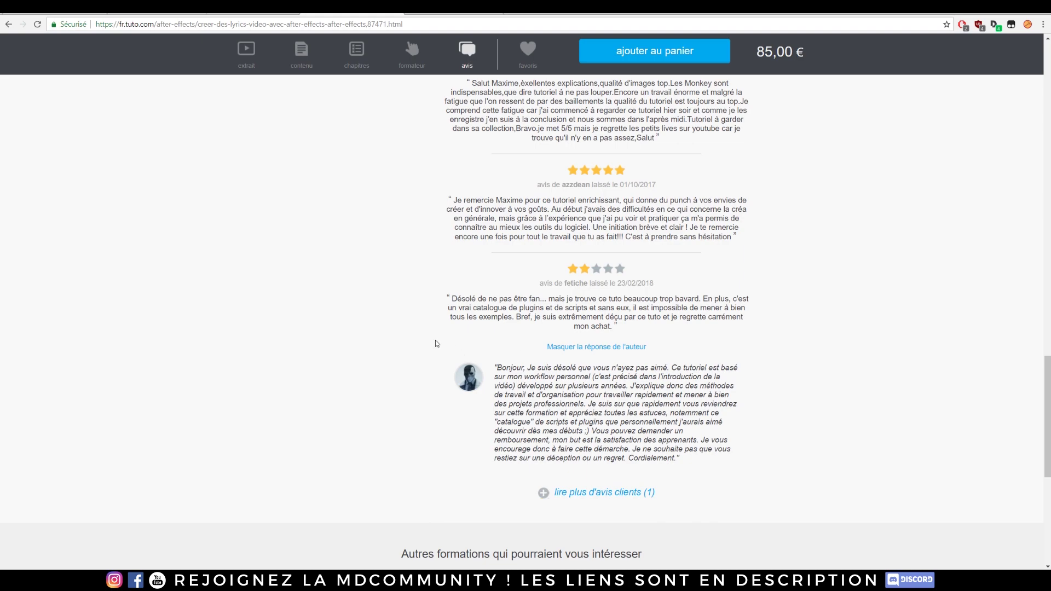
{"action": "scroll", "coordinate": [235, 356], "scroll_direction": "up", "scroll_amount": 20}
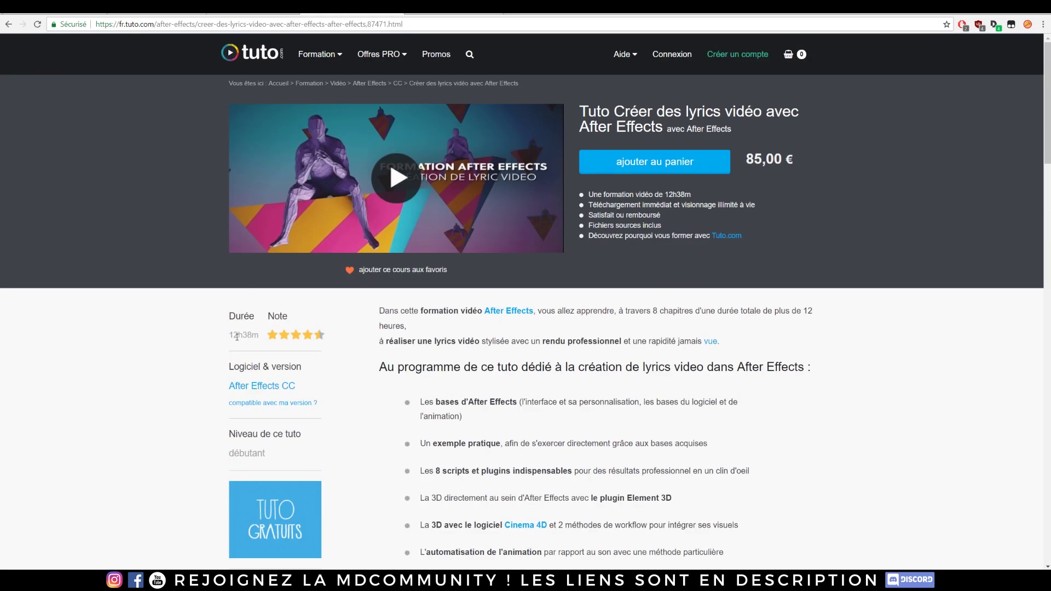
View the first gallery screenshot with the orange "TEXTE" composition at full size and close the viewer.
{"action": "scroll", "coordinate": [236, 336], "scroll_direction": "down", "scroll_amount": 6}
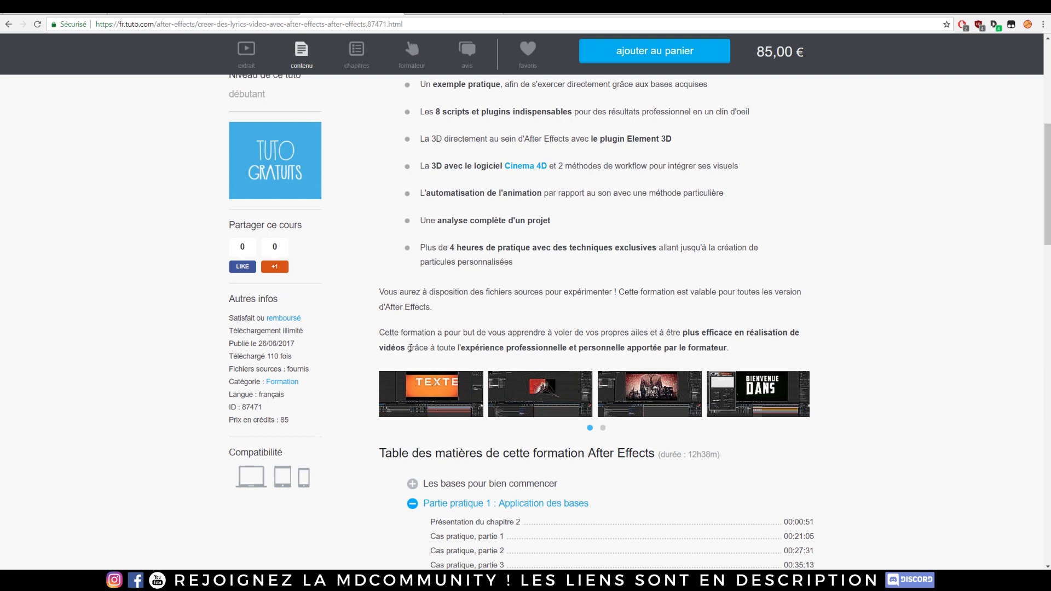
{"action": "left_click", "coordinate": [458, 385]}
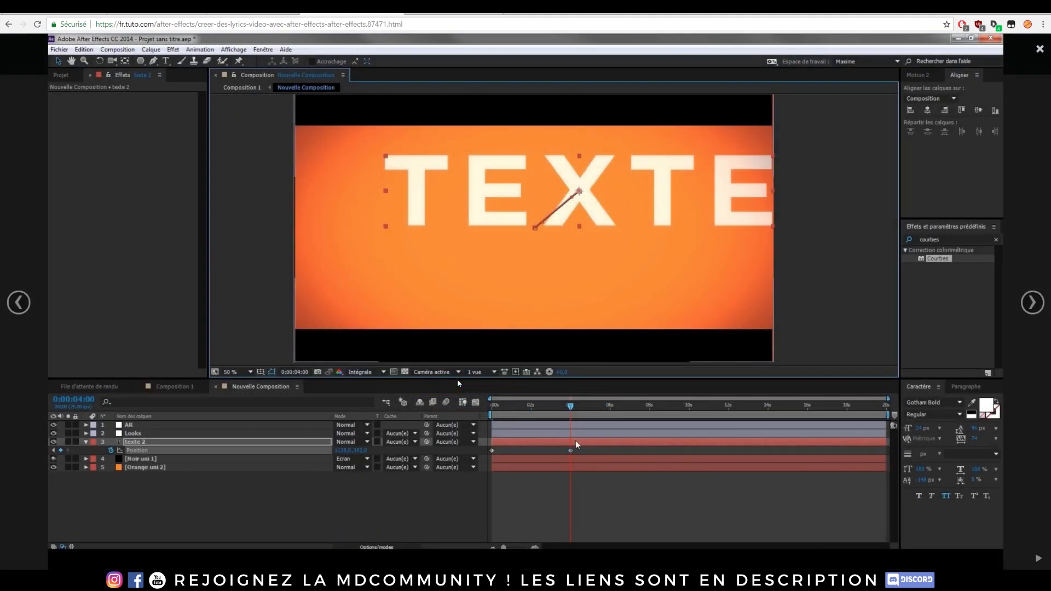
{"action": "left_click", "coordinate": [1039, 50]}
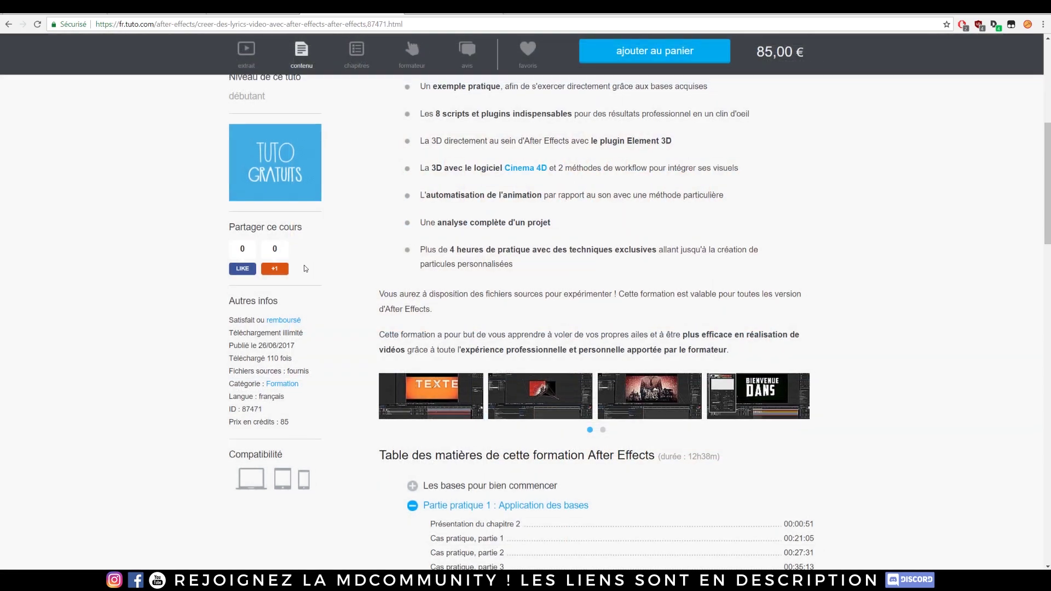
Look over the lyrics video course's programme and table of contents once more.
{"action": "scroll", "coordinate": [331, 283], "scroll_direction": "down", "scroll_amount": 5}
{"action": "scroll", "coordinate": [671, 361], "scroll_direction": "down", "scroll_amount": 2}
{"action": "scroll", "coordinate": [356, 329], "scroll_direction": "up", "scroll_amount": 14}
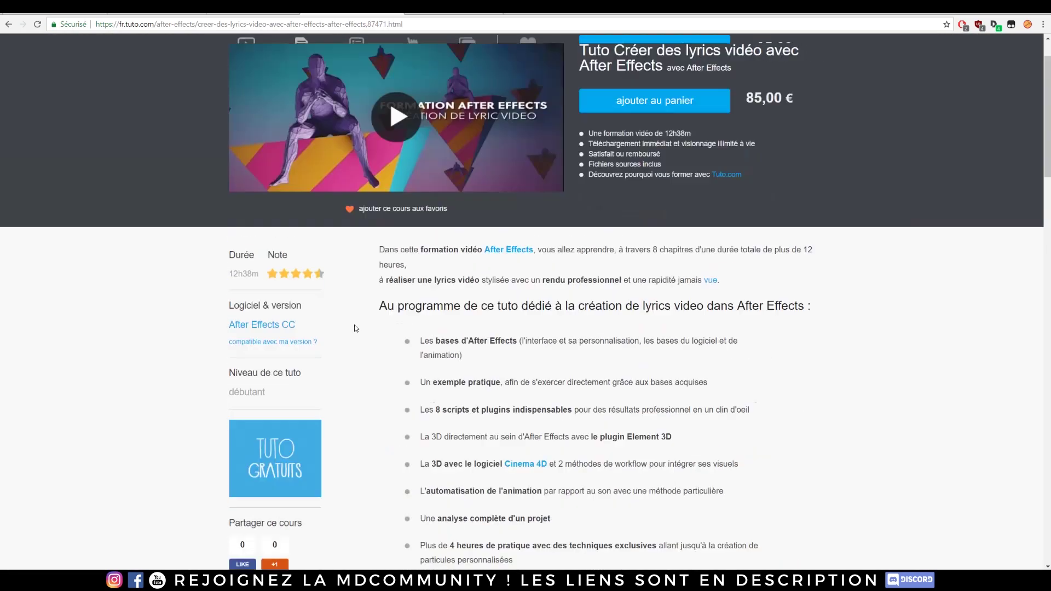
{"action": "scroll", "coordinate": [285, 394], "scroll_direction": "down", "scroll_amount": 6}
{"action": "scroll", "coordinate": [126, 365], "scroll_direction": "up", "scroll_amount": 6}
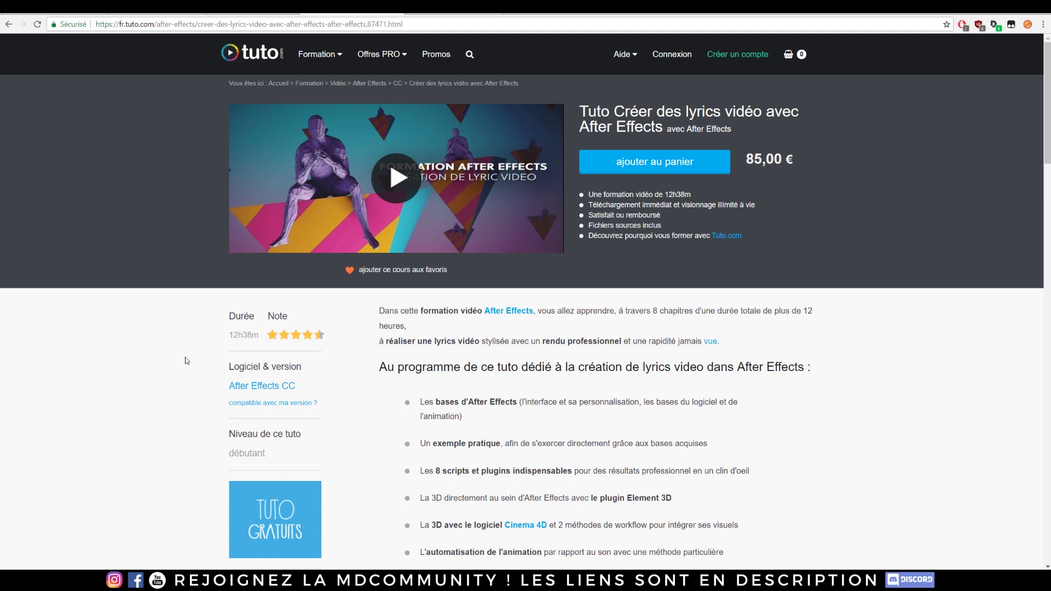
Reread the lyrics video course's description and return to the mhsprod trainer page with the list of courses.
{"action": "left_click", "coordinate": [253, 7]}
{"action": "left_click", "coordinate": [353, 8]}
{"action": "scroll", "coordinate": [331, 298], "scroll_direction": "down", "scroll_amount": 4}
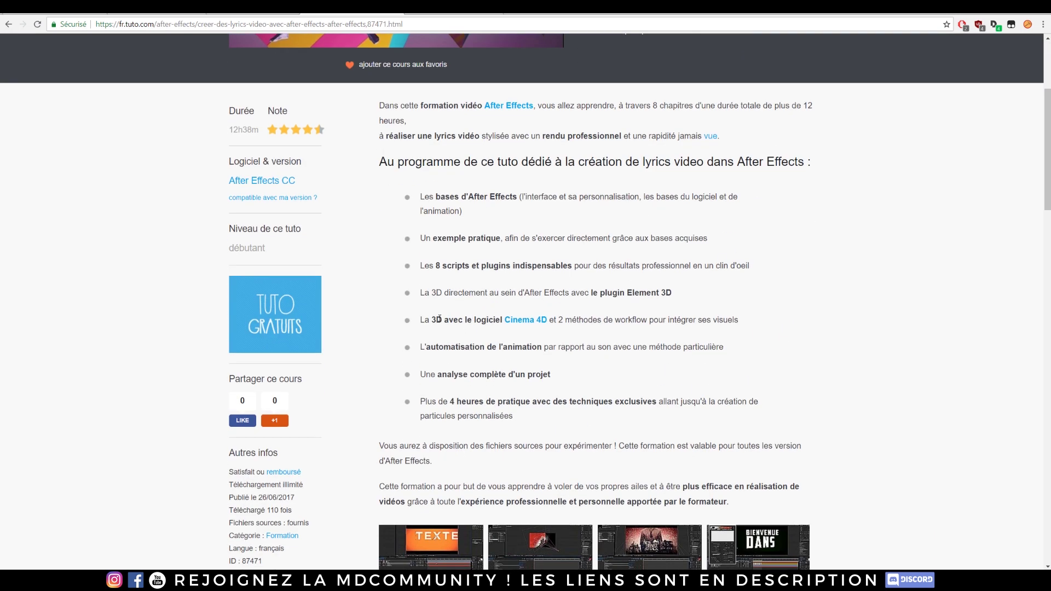
{"action": "scroll", "coordinate": [472, 319], "scroll_direction": "down", "scroll_amount": 2}
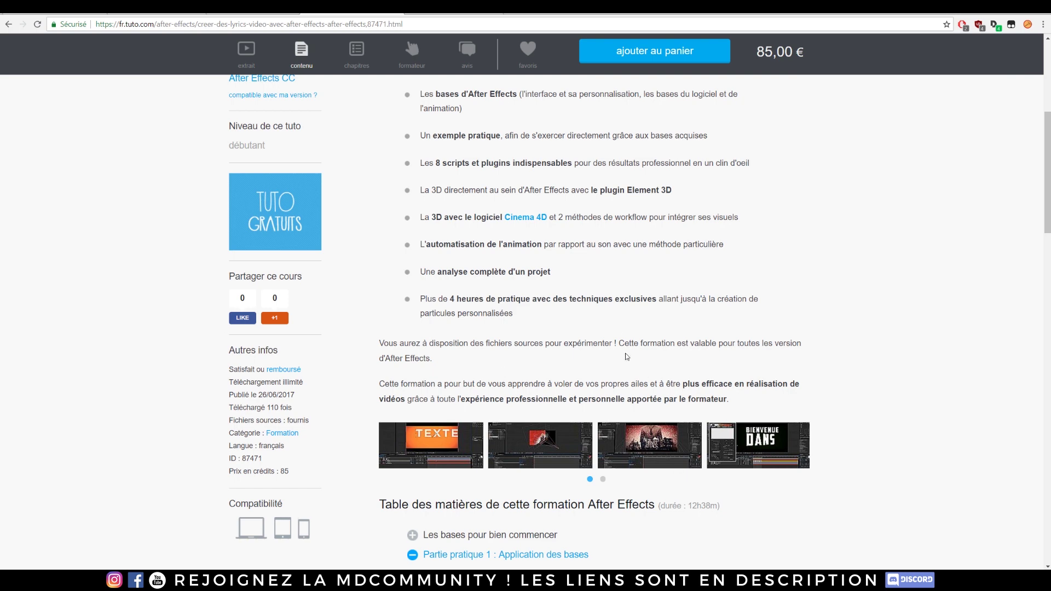
{"action": "scroll", "coordinate": [626, 356], "scroll_direction": "up", "scroll_amount": 6}
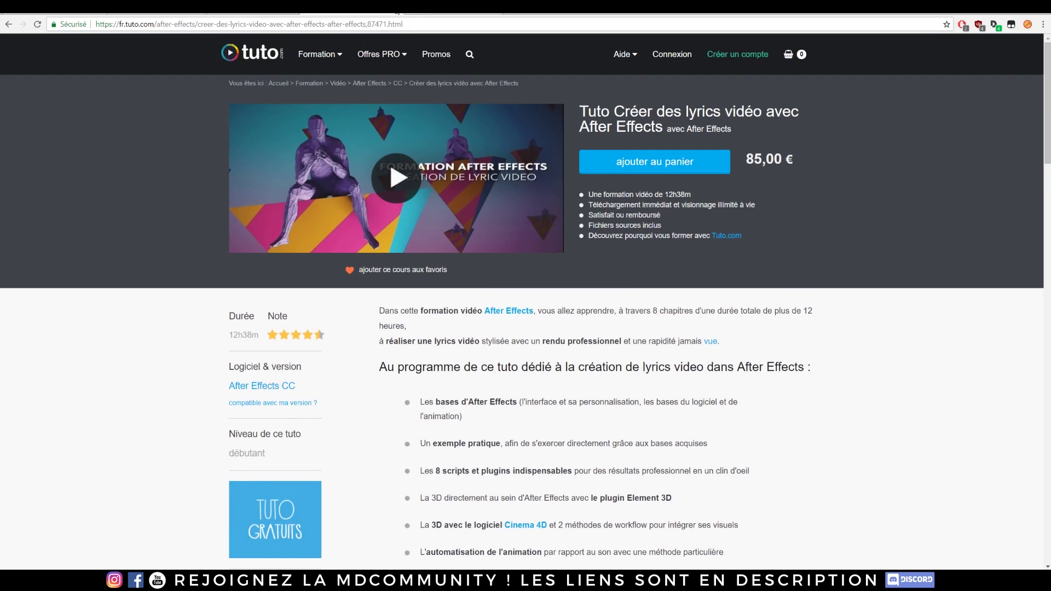
{"action": "left_click", "coordinate": [397, 11]}
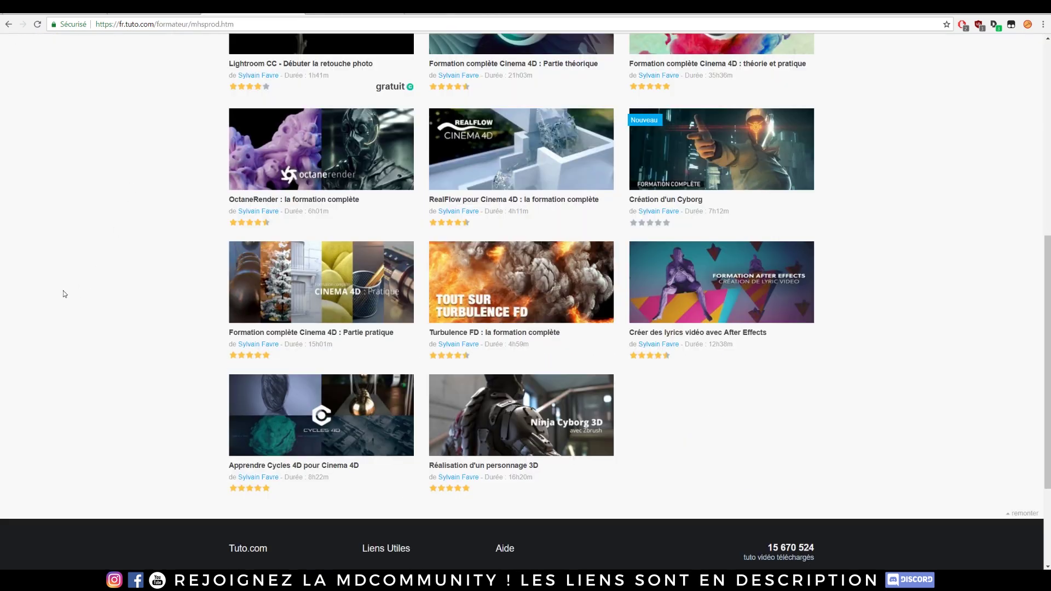